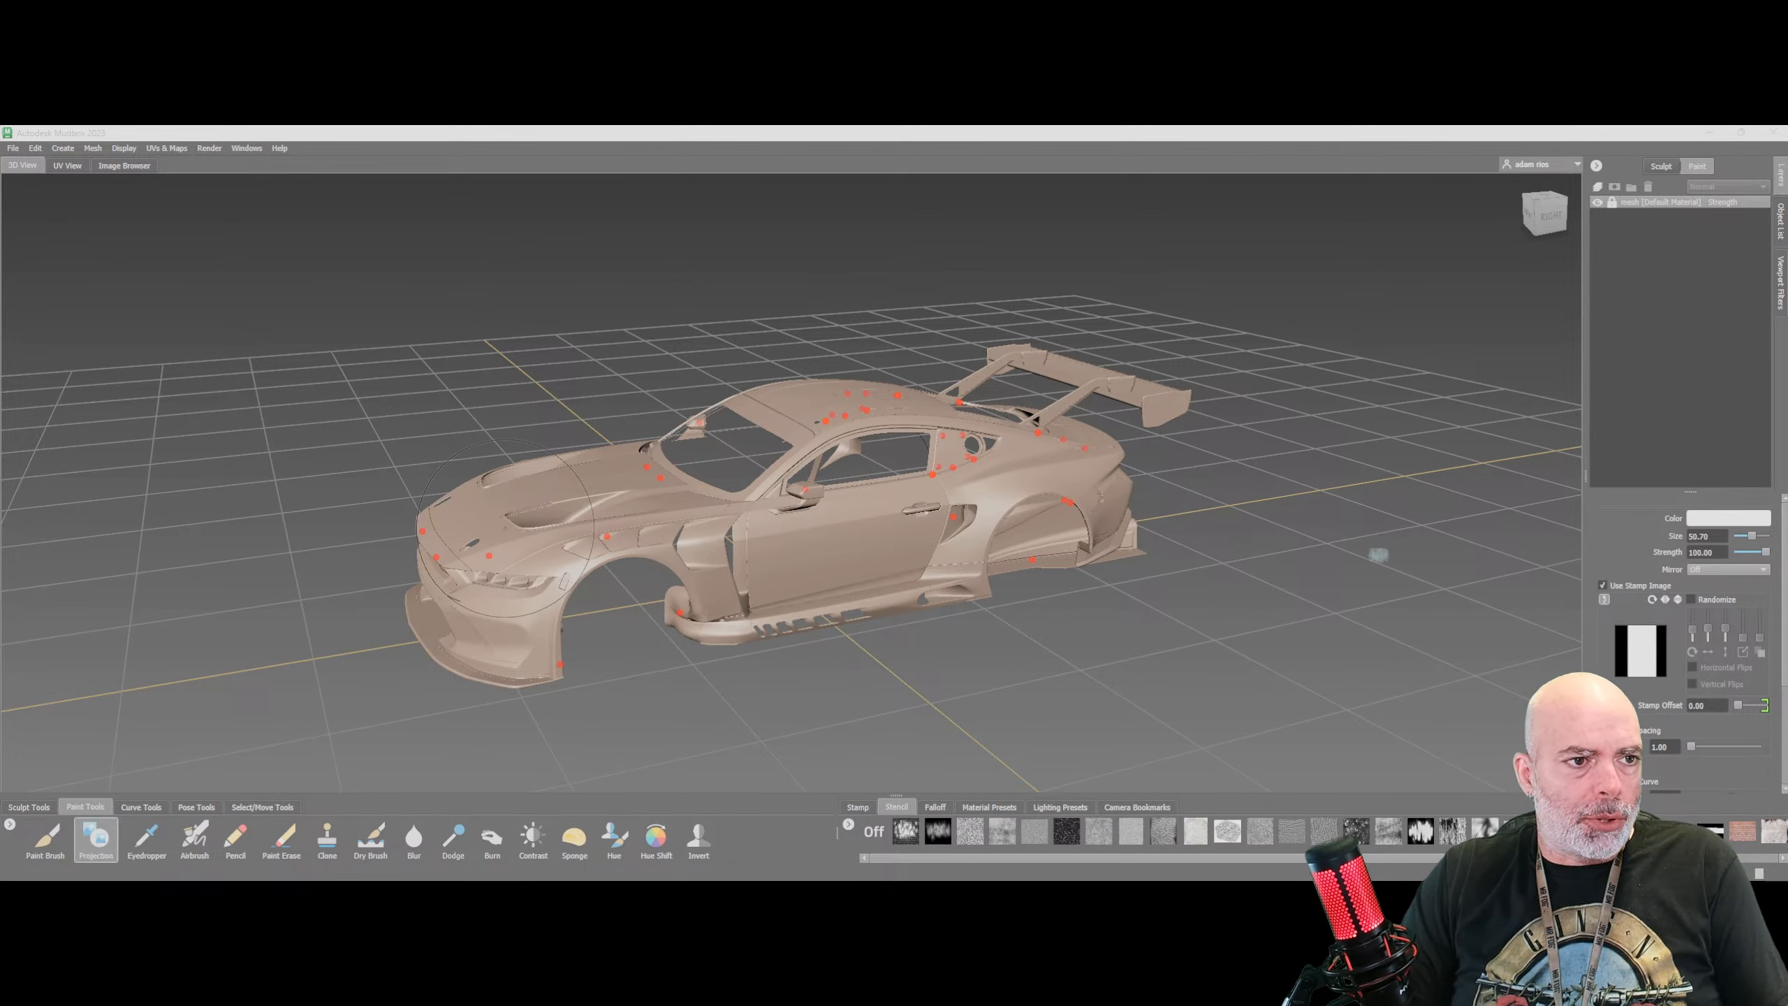
left_click(119, 166)
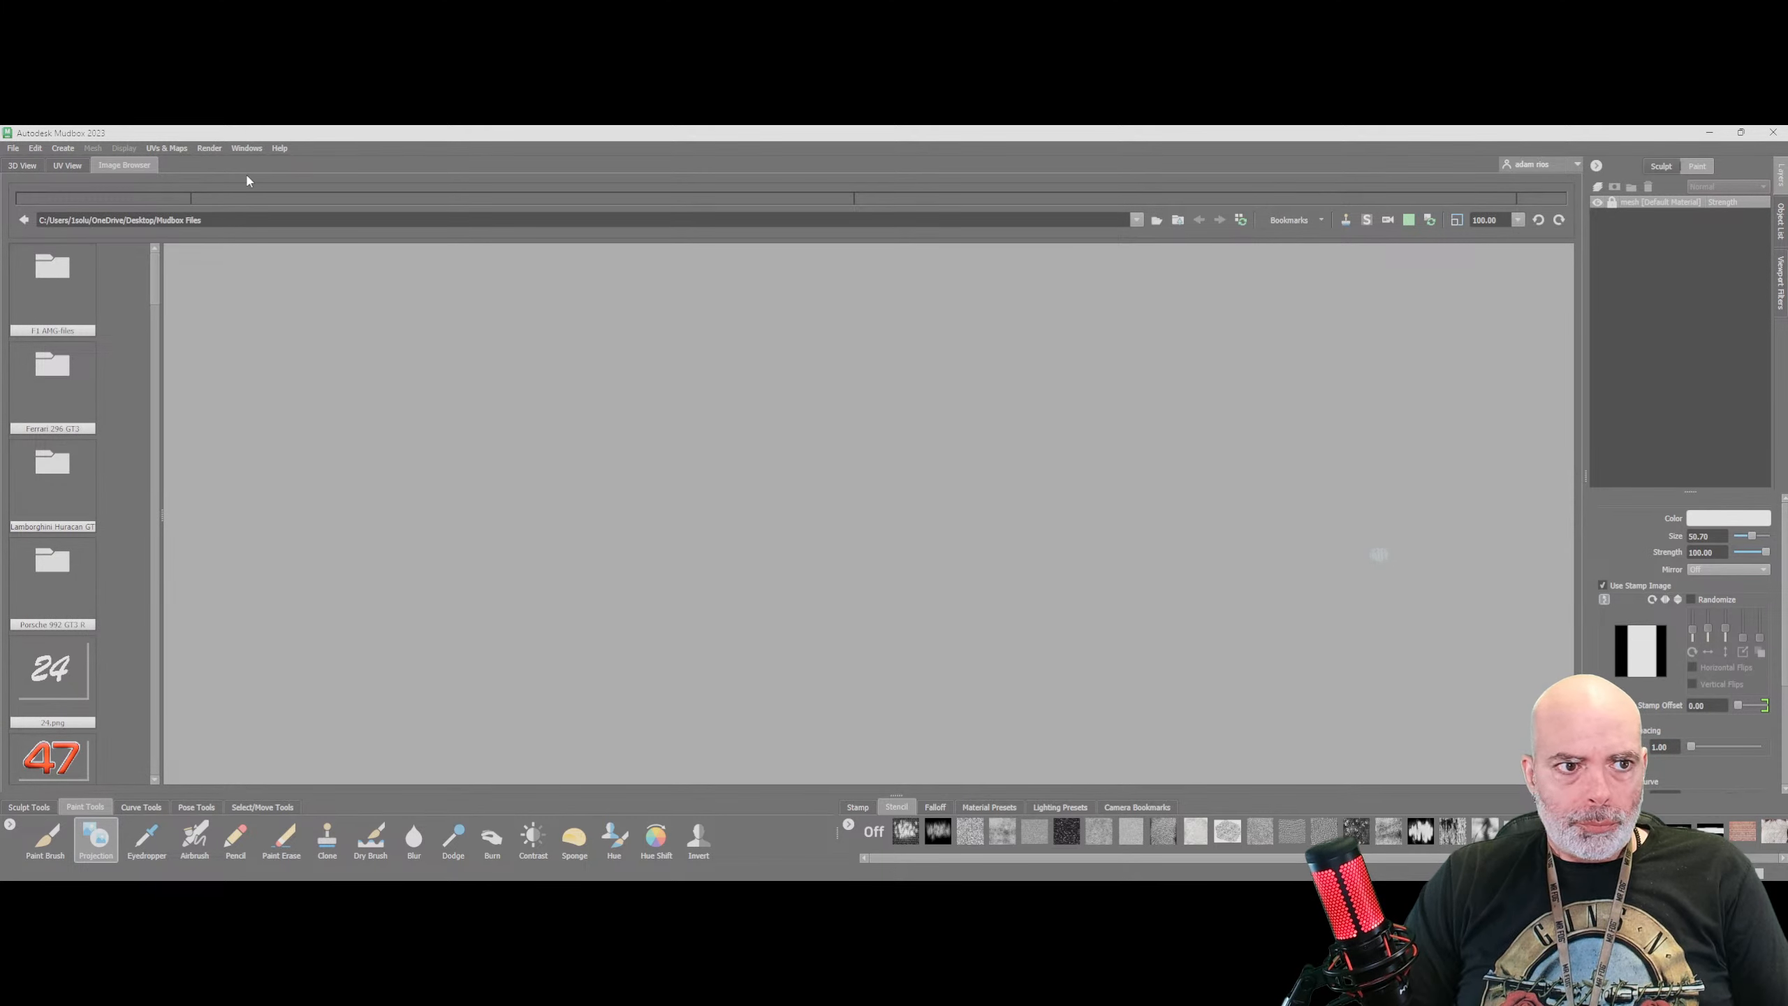
left_click(25, 167)
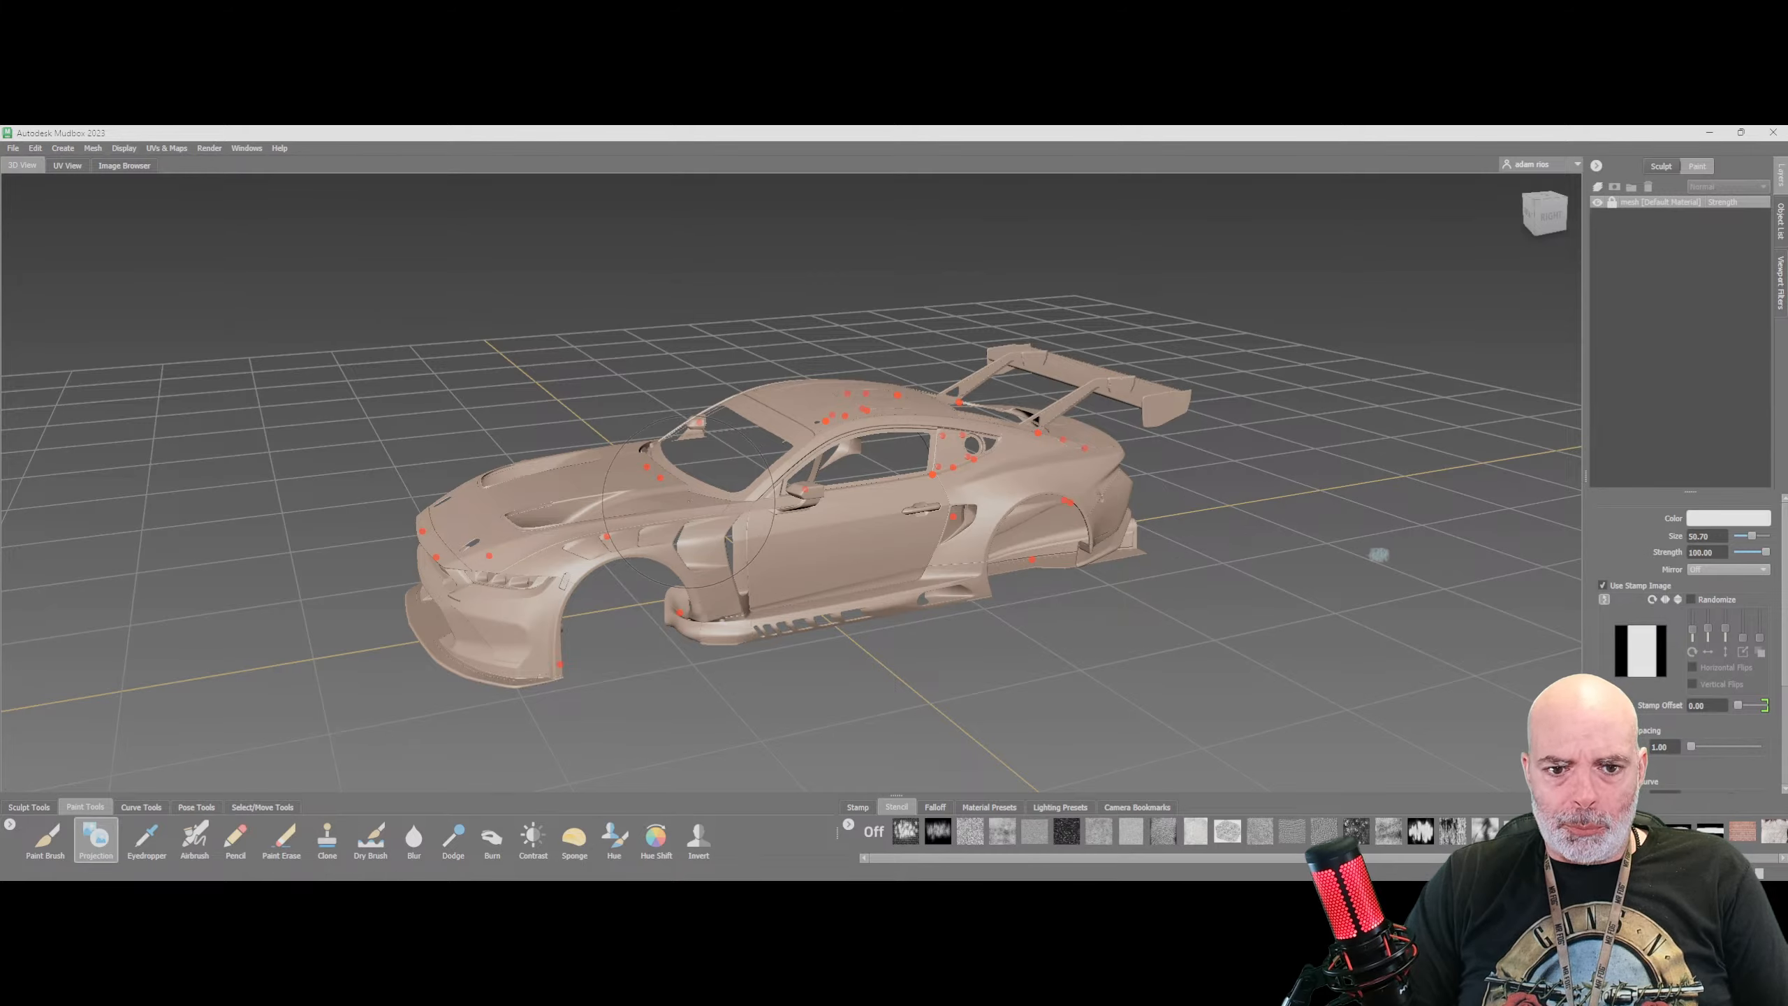
left_click_drag(680, 524, 1206, 367, "alt")
left_click_drag(1378, 555, 1379, 555, "alt")
mouse_move(493, 581)
left_mouse_down("alt")
mouse_move(595, 523)
mouse_move(599, 564)
mouse_move(583, 547)
left_mouse_up("alt")
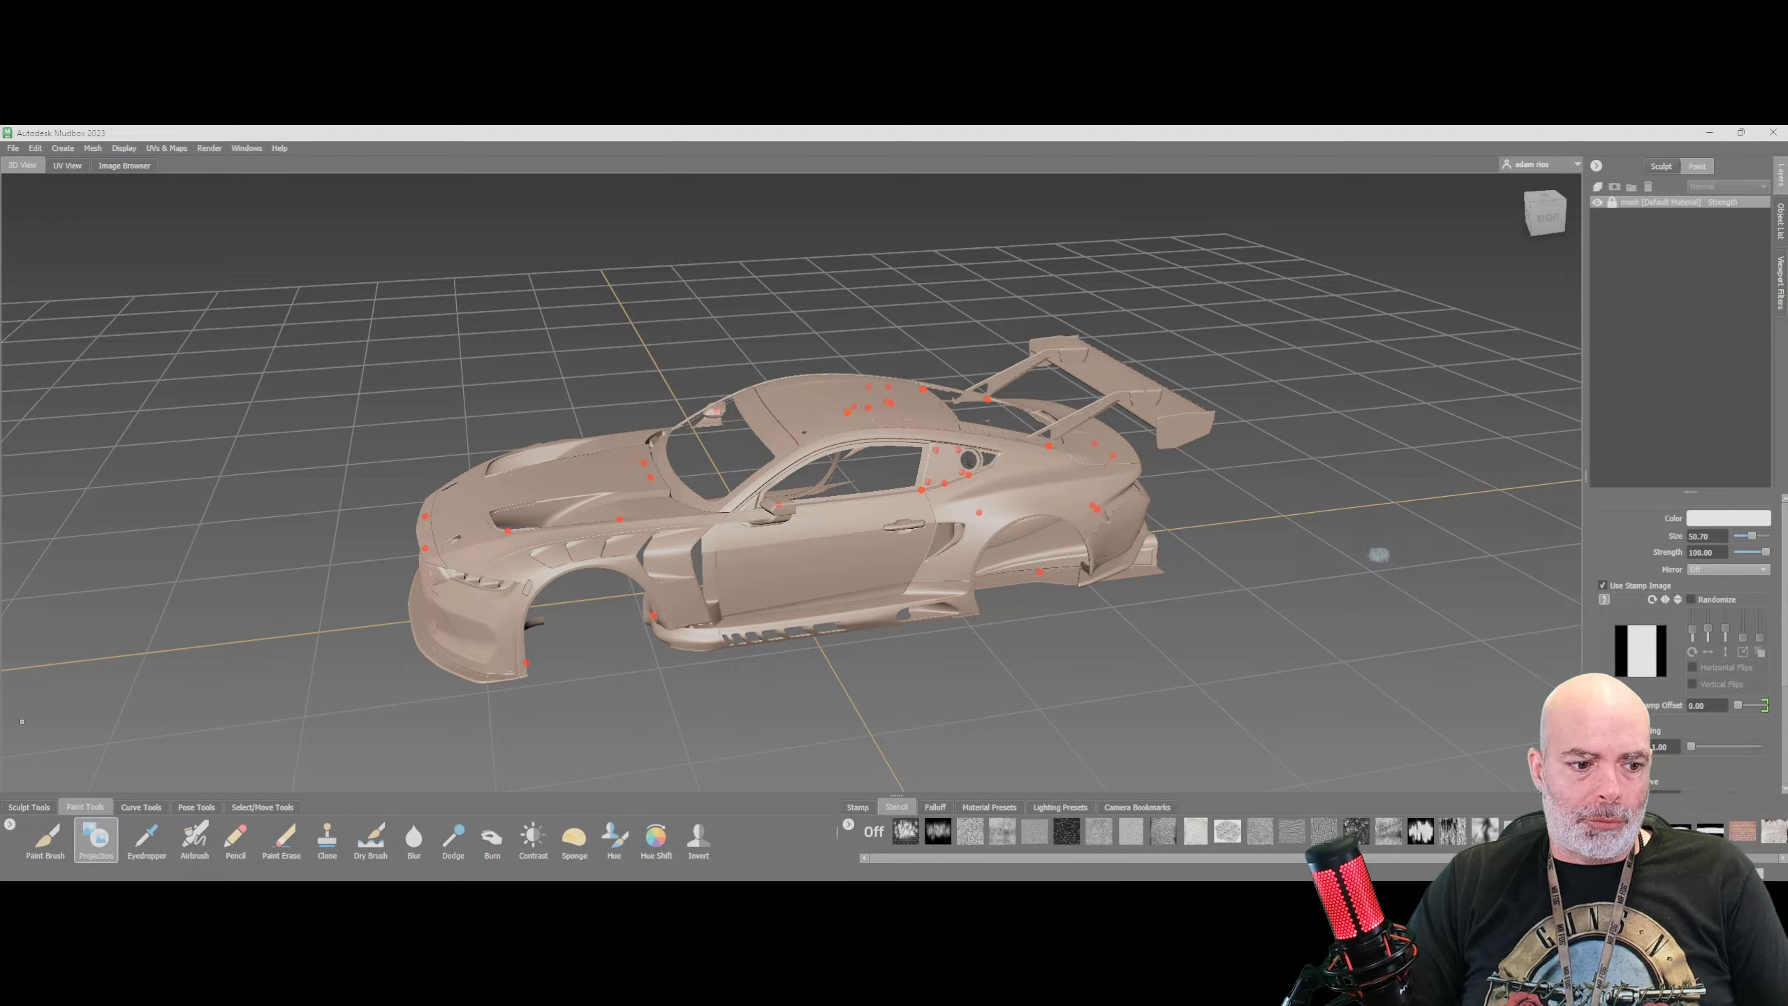
Create a new diffuse paint layer named decals for the car body with the Paint Brush
left_click(47, 839)
left_click(768, 493)
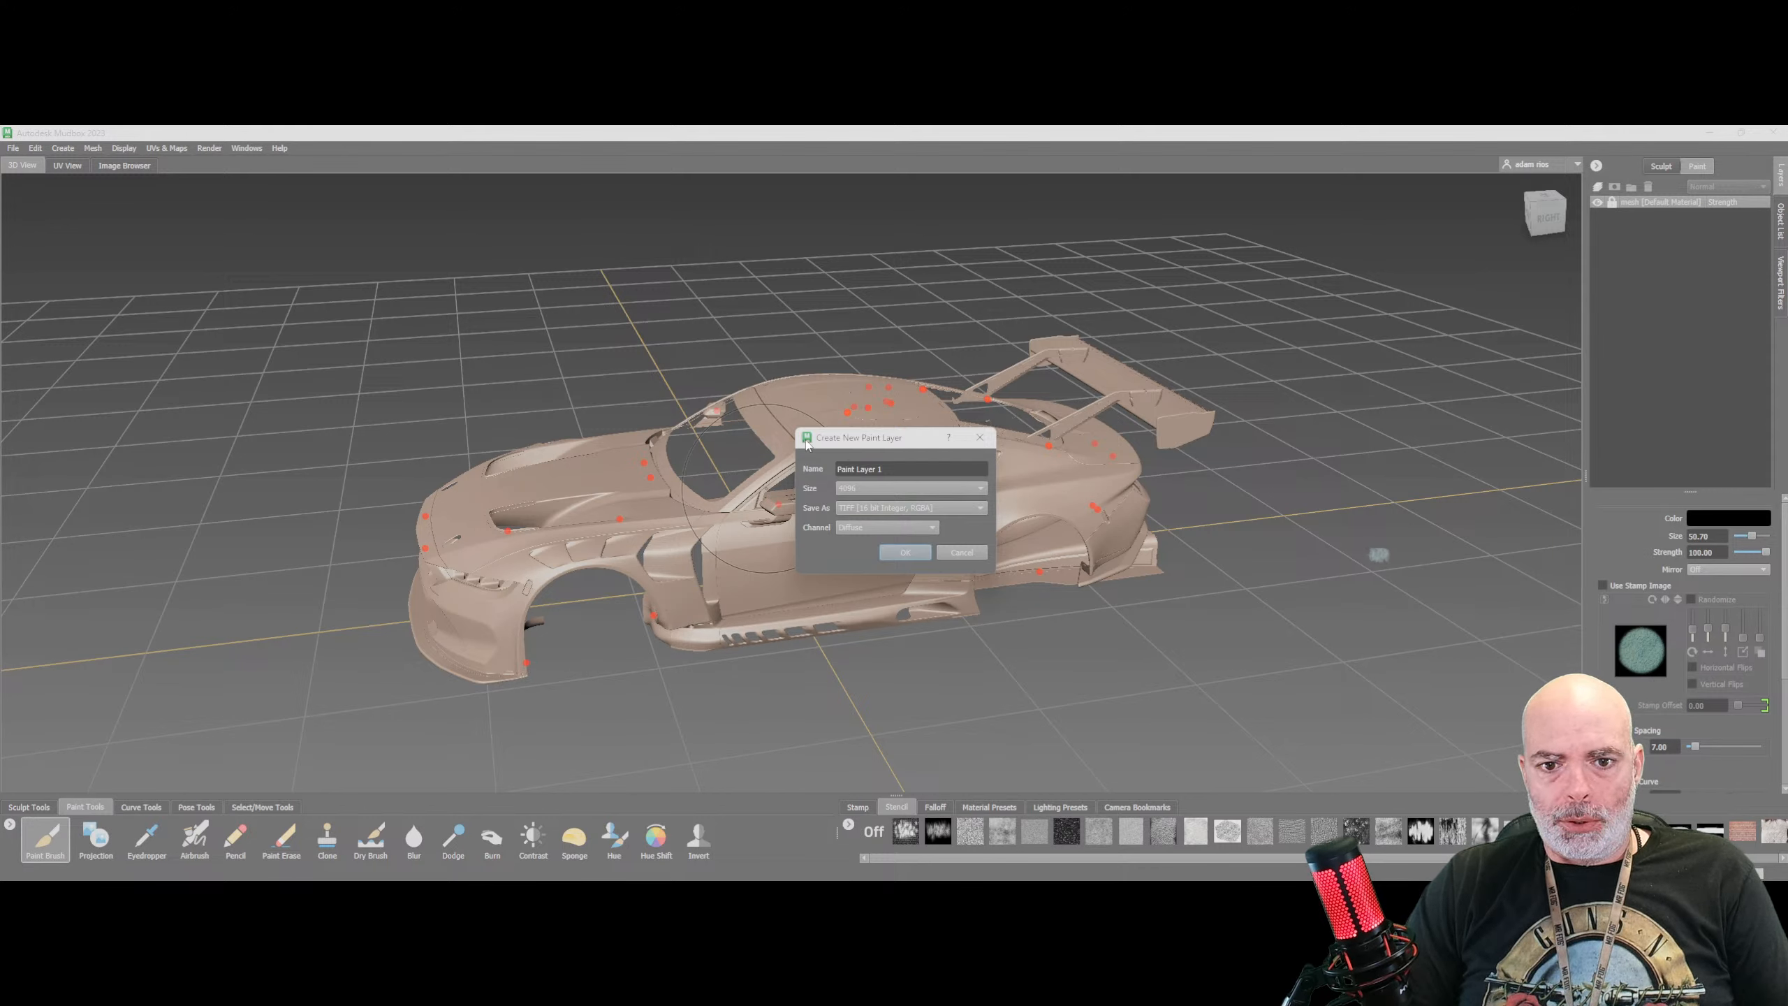
triple_click(897, 471)
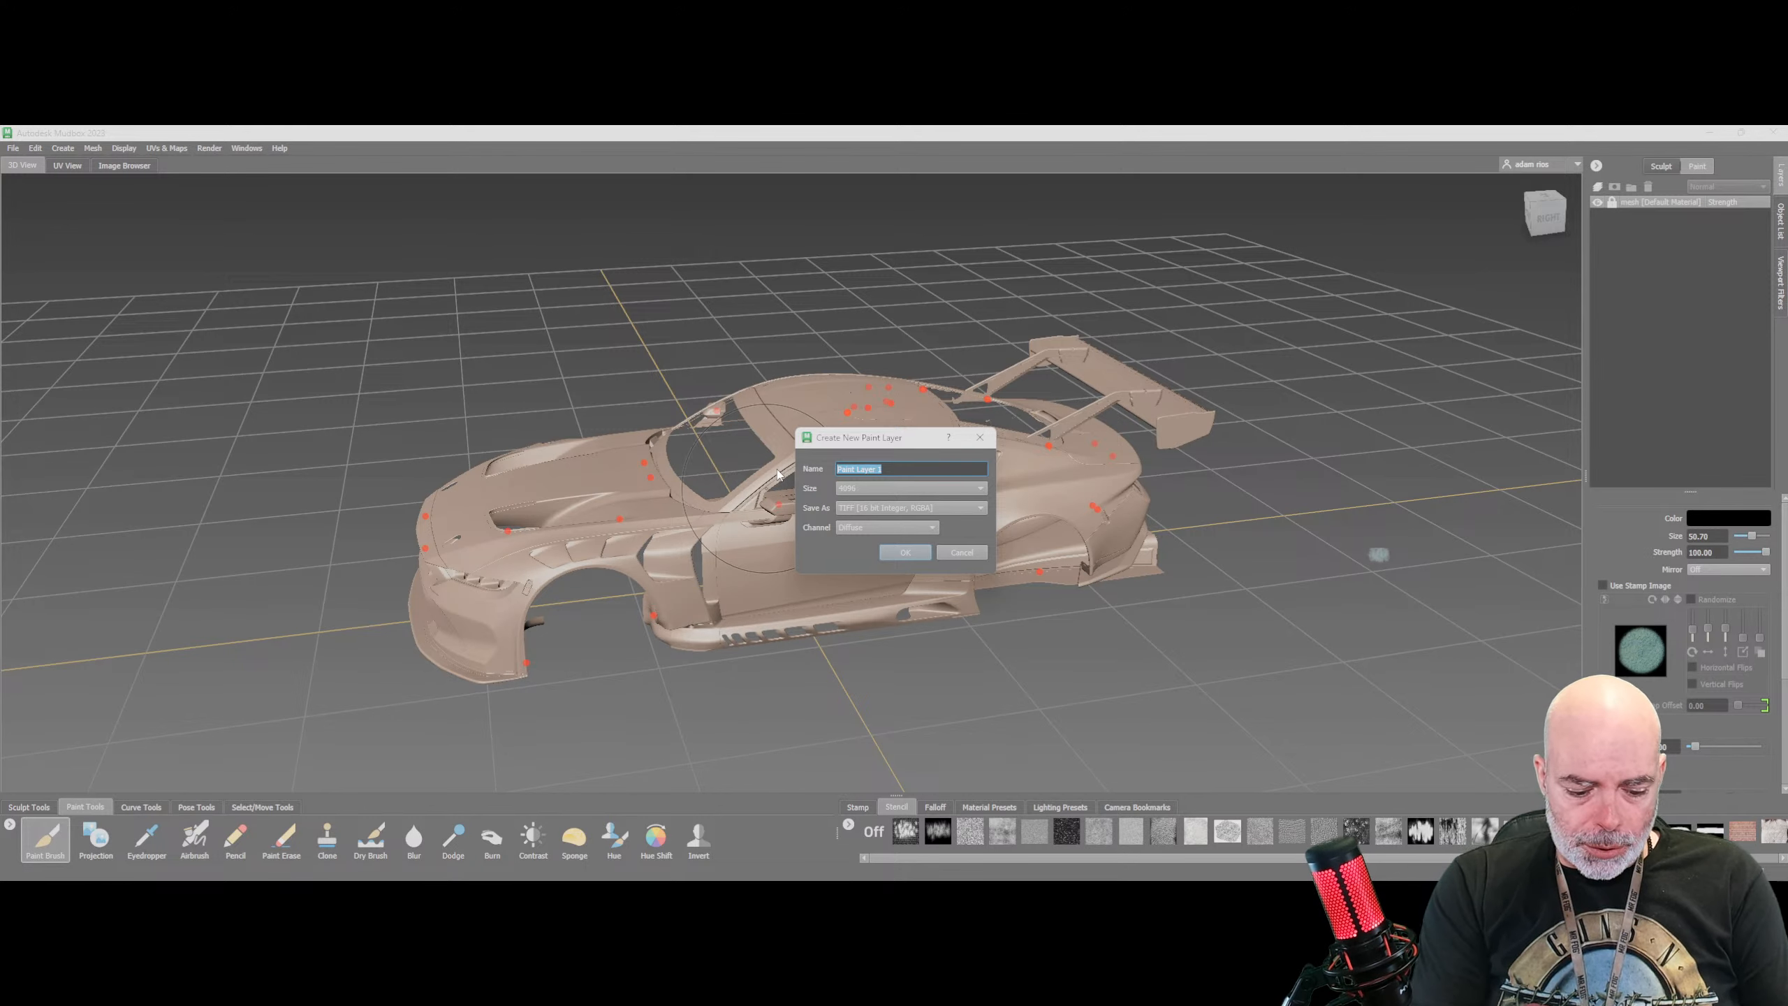
type("deca")
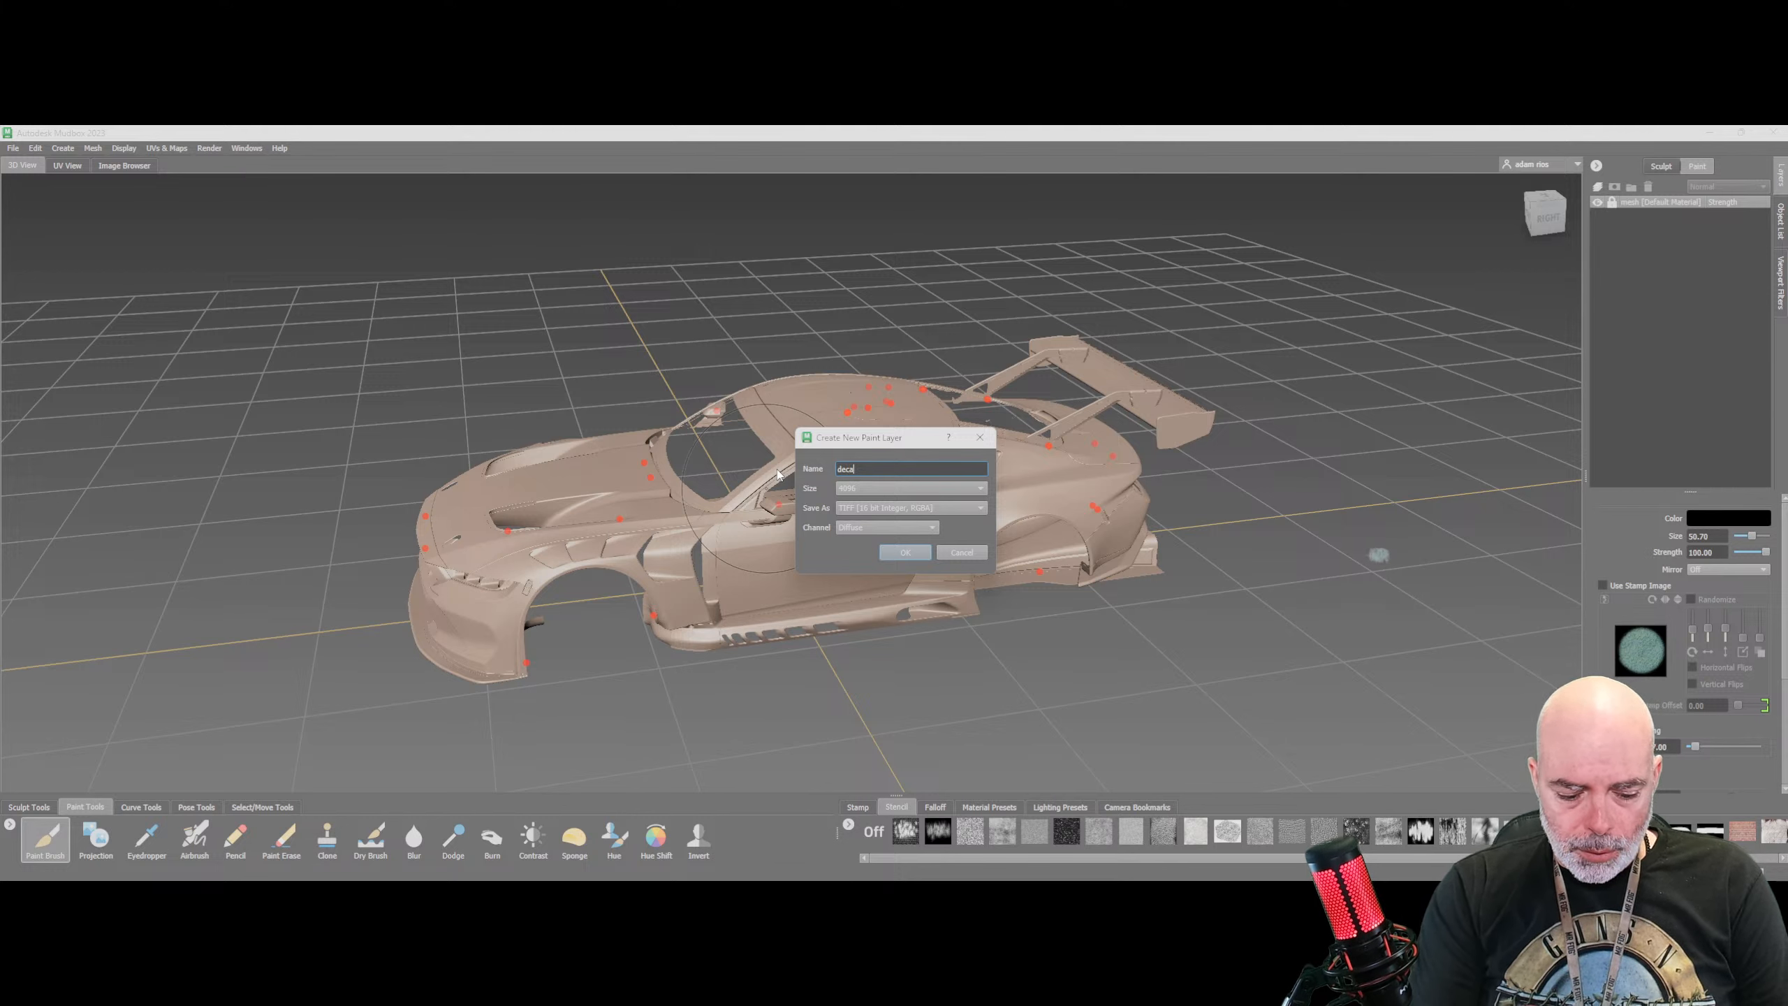
type("l;s")
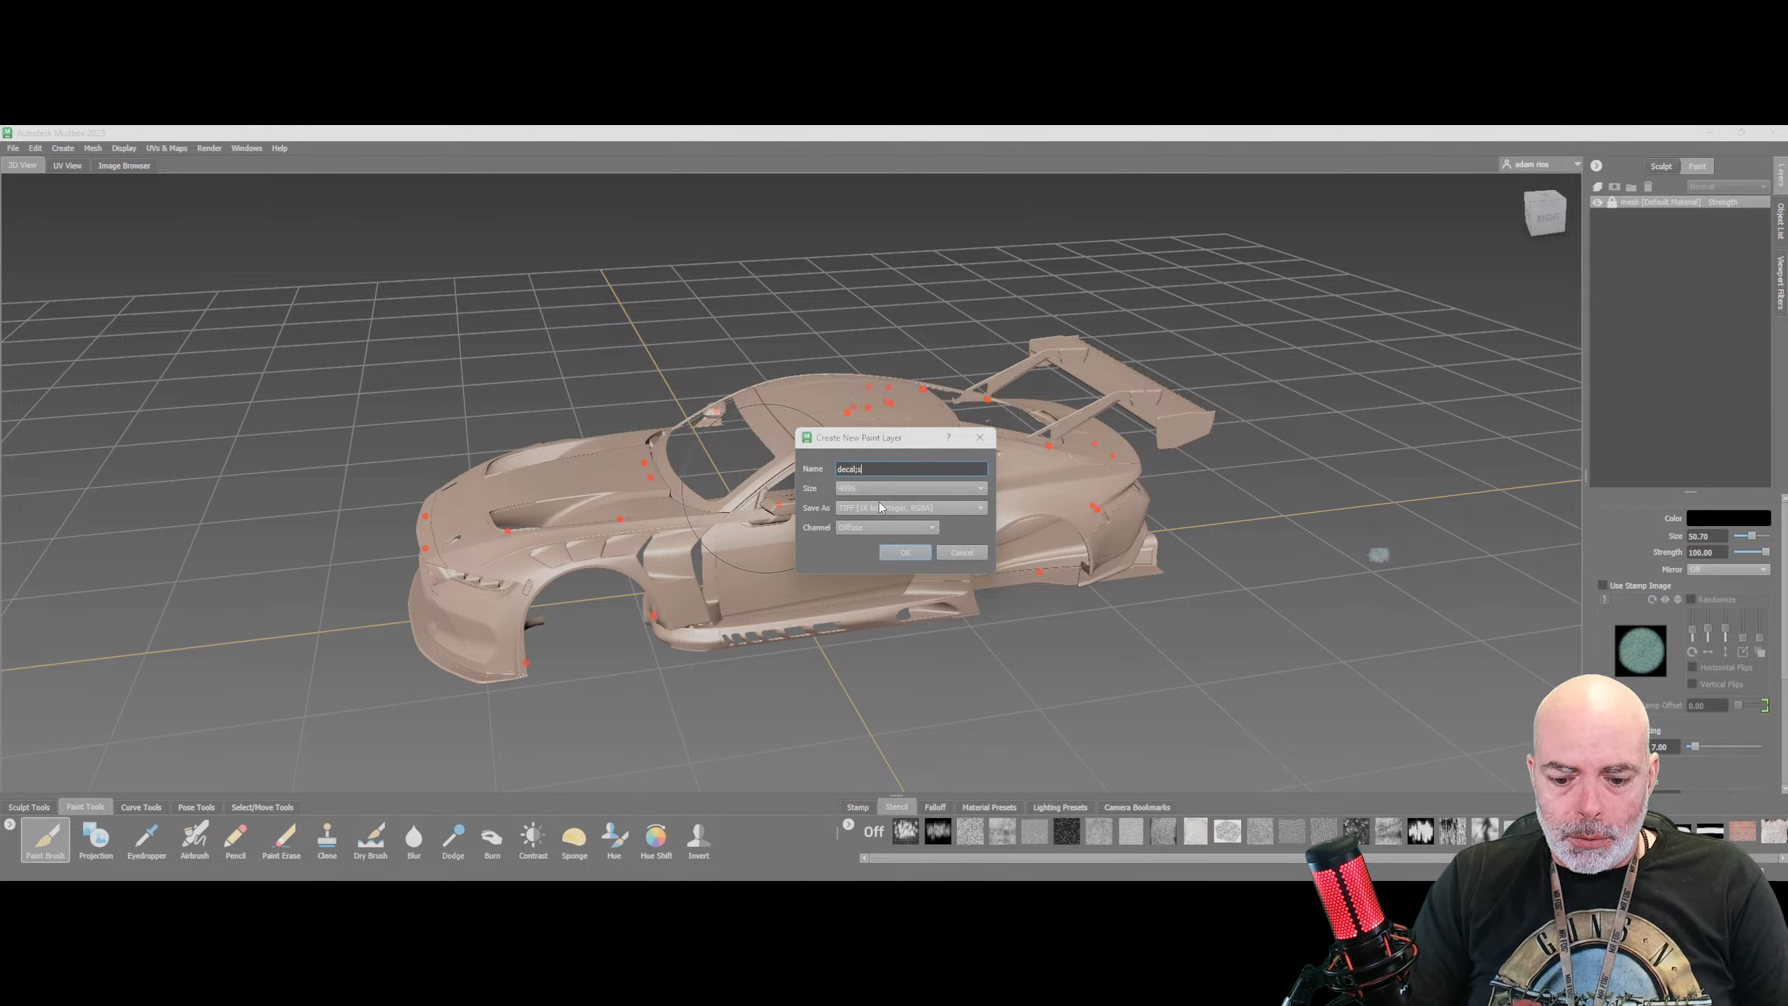
key("BackSpace")
key("BackSpace")
type("s")
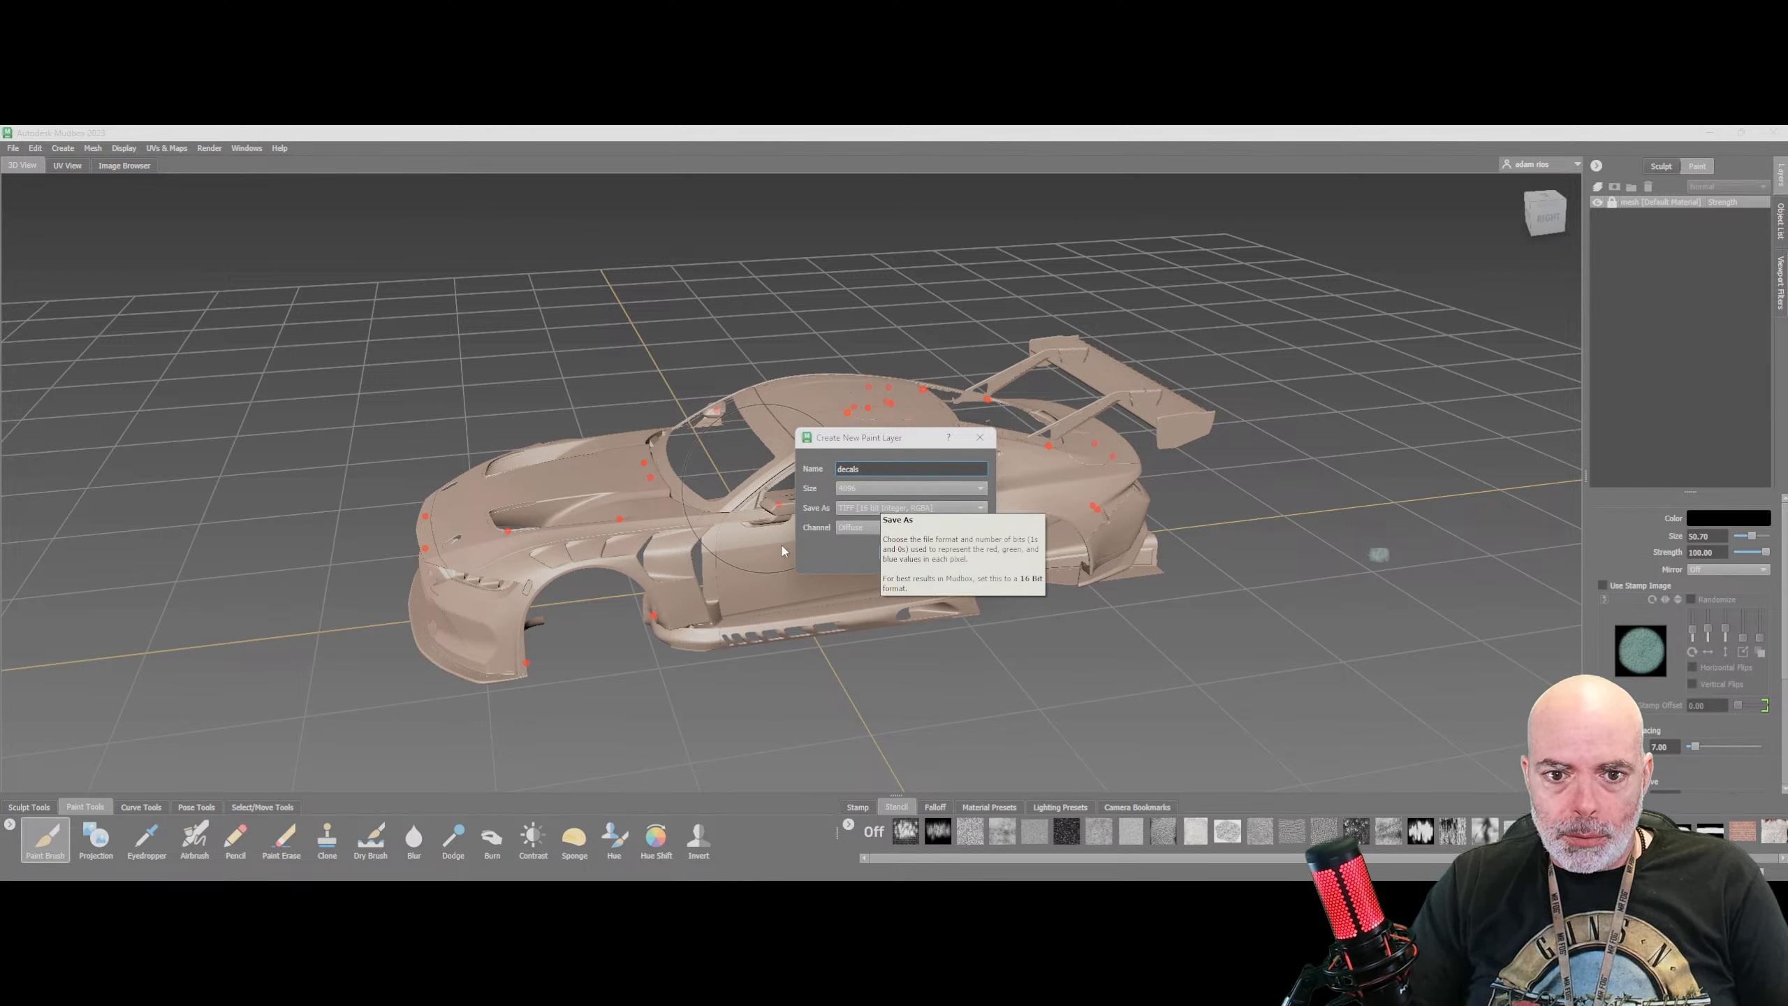
left_click(891, 556)
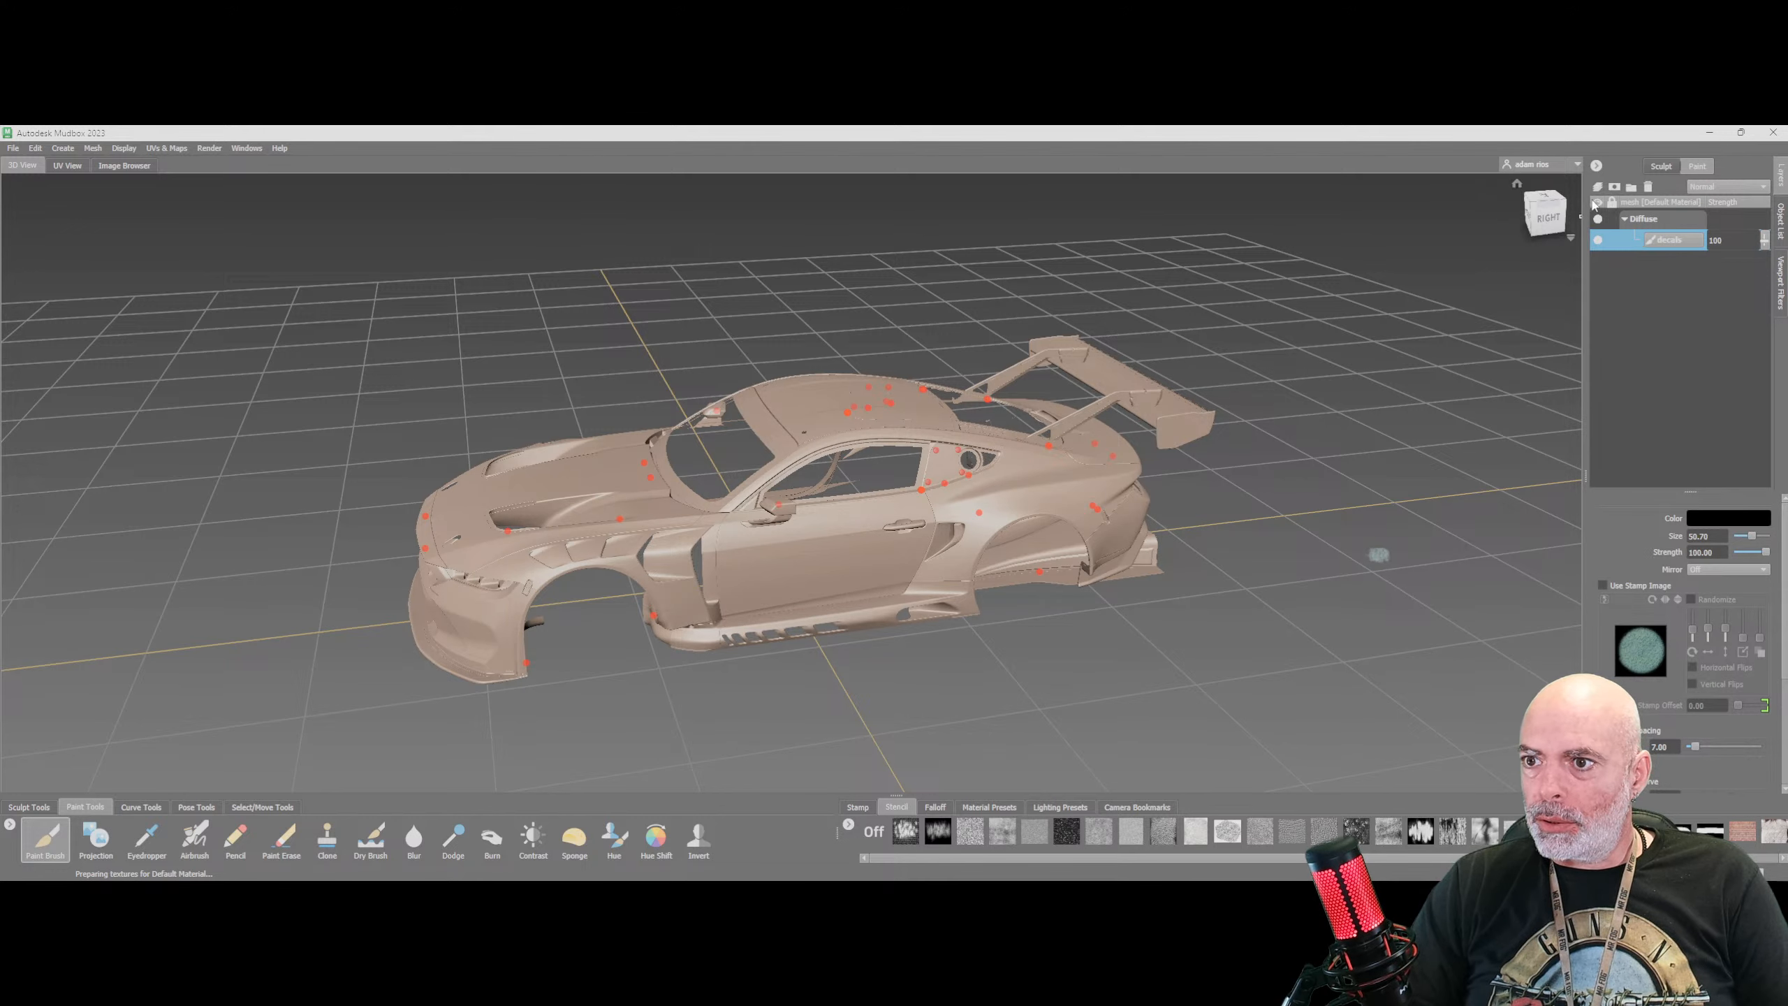
Add a second diffuse paint layer named sponsors
left_click(1597, 187)
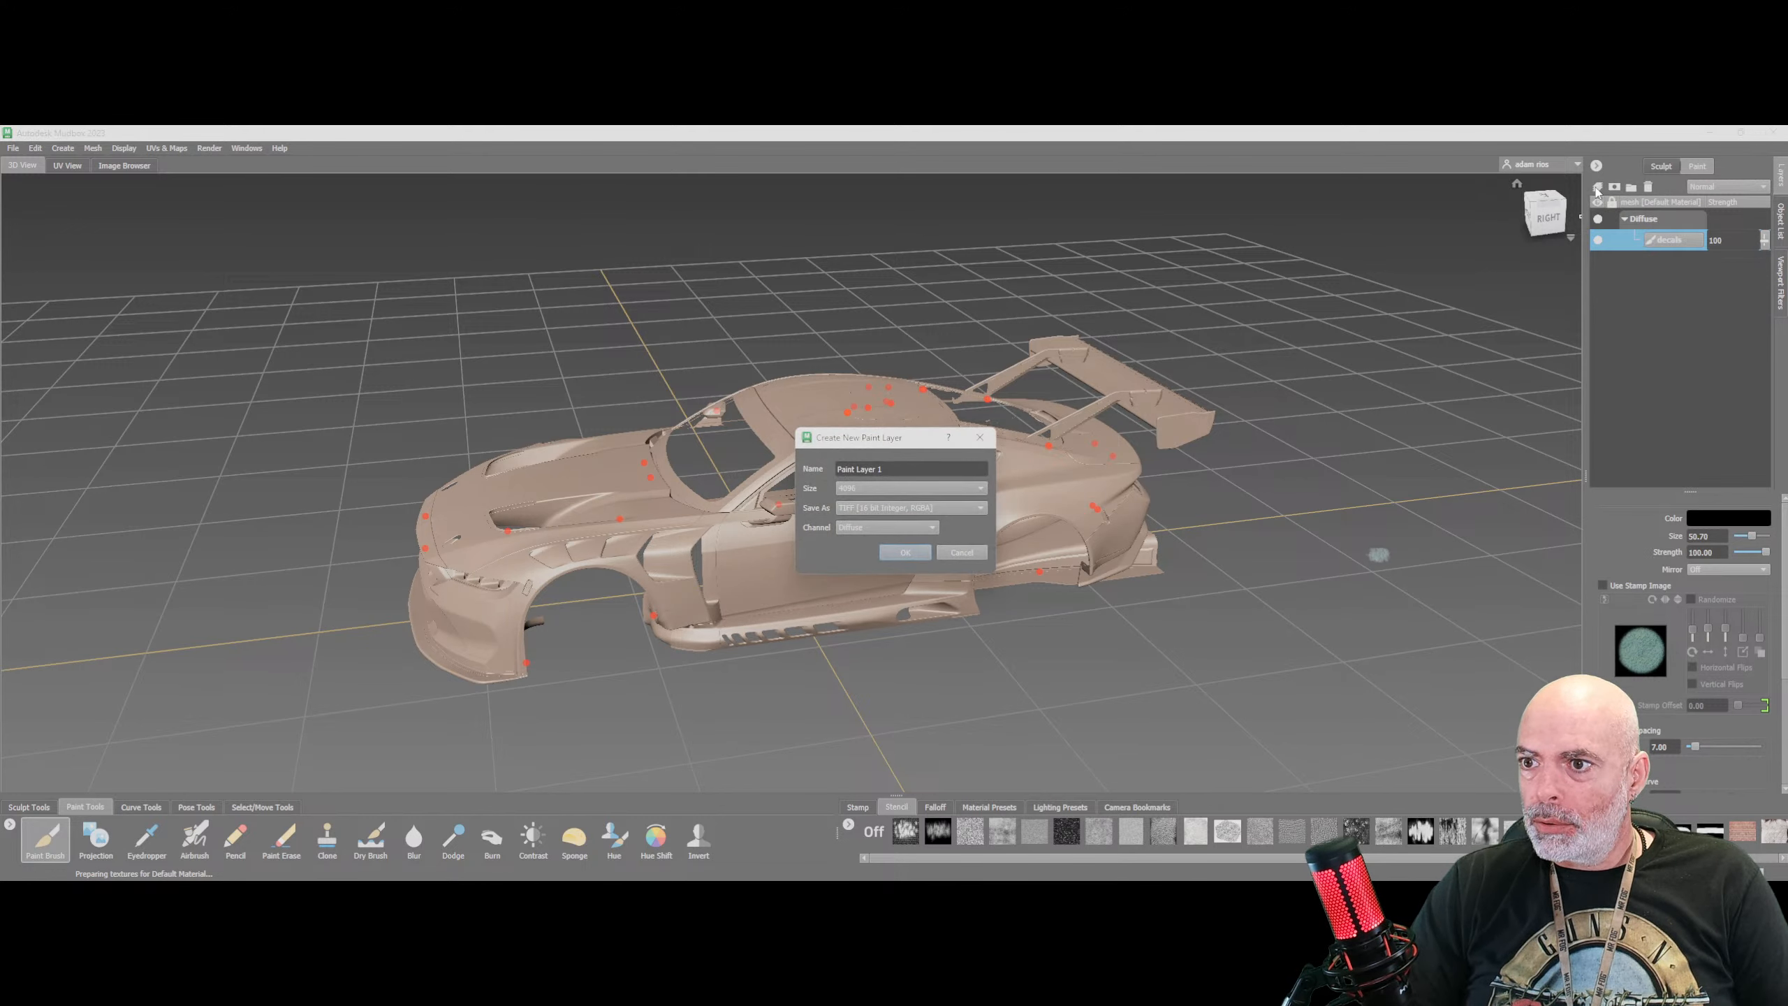
left_click(892, 471)
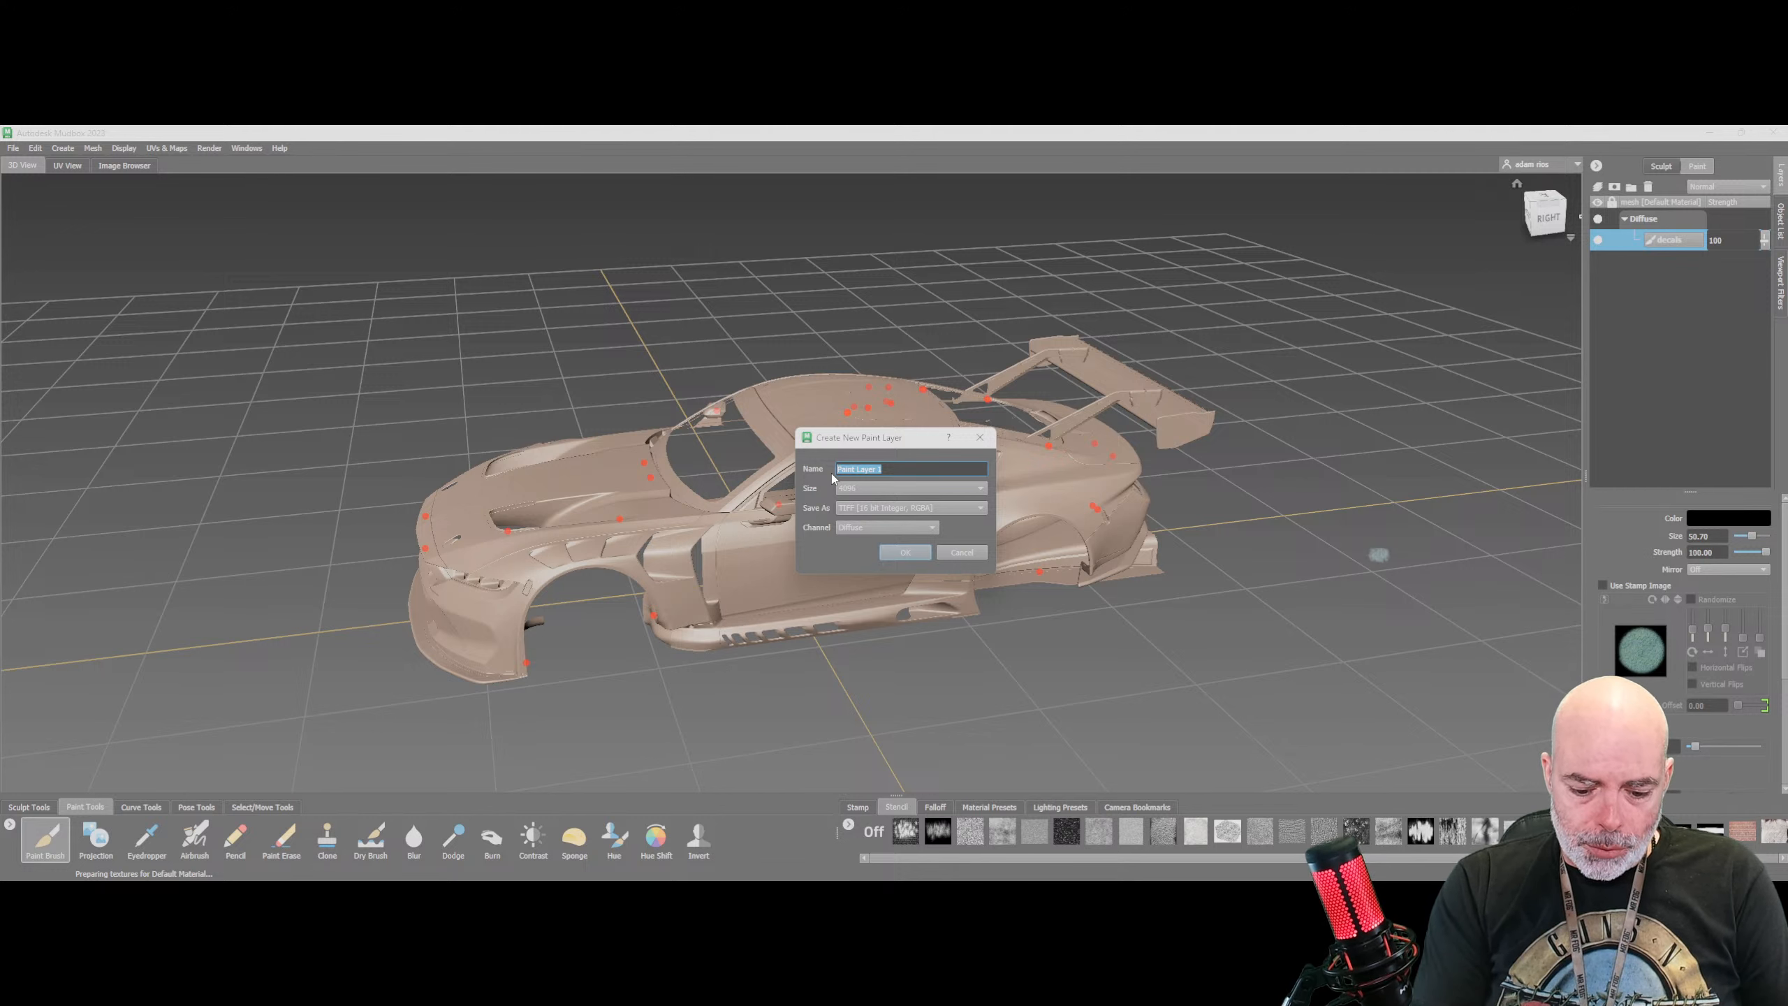
type("spon")
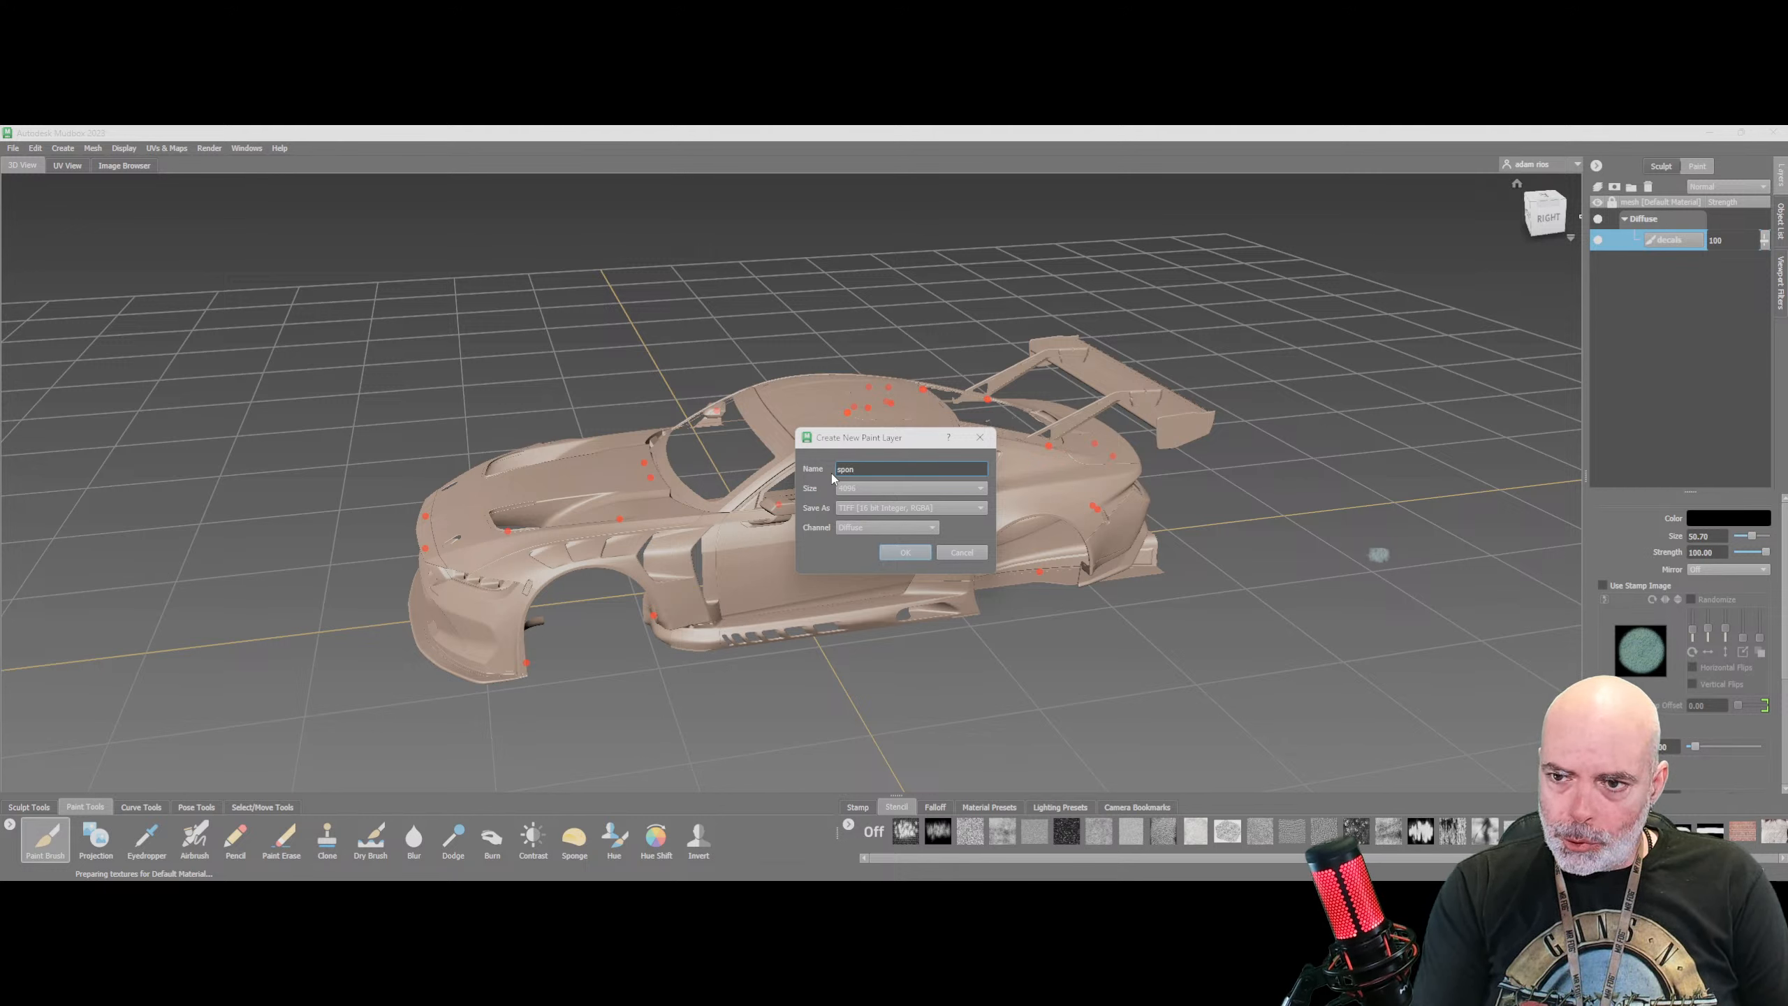
type("son")
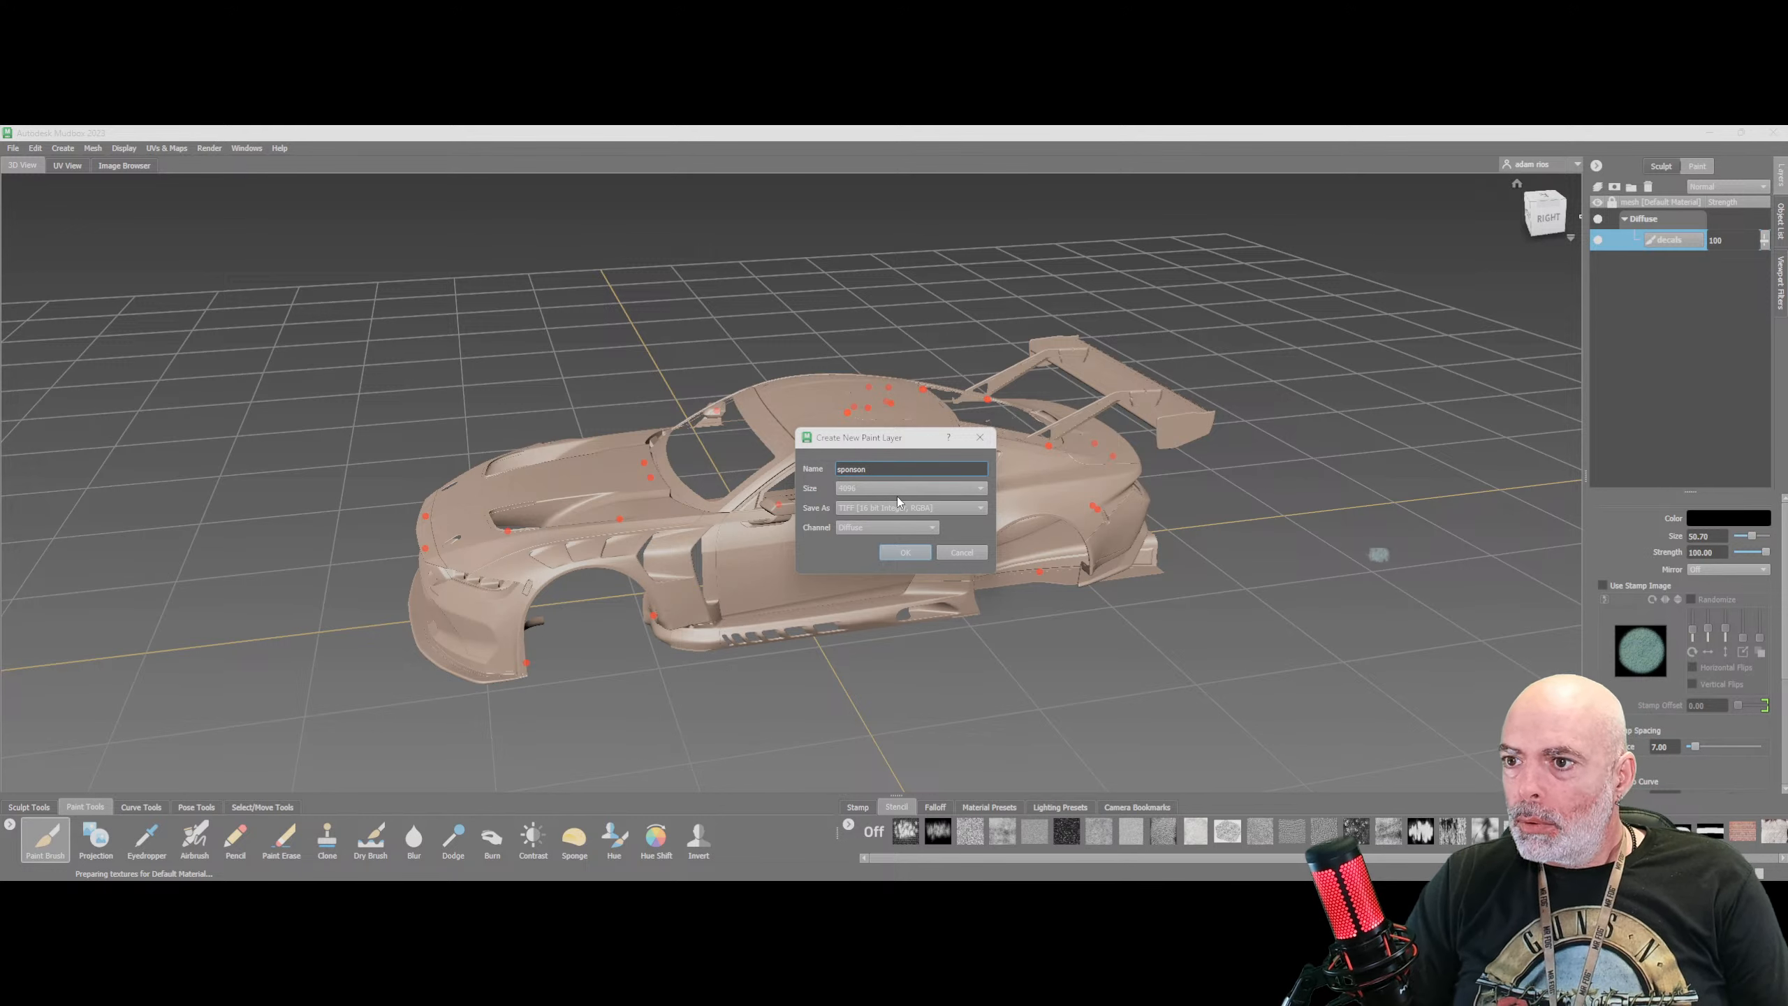
type("s")
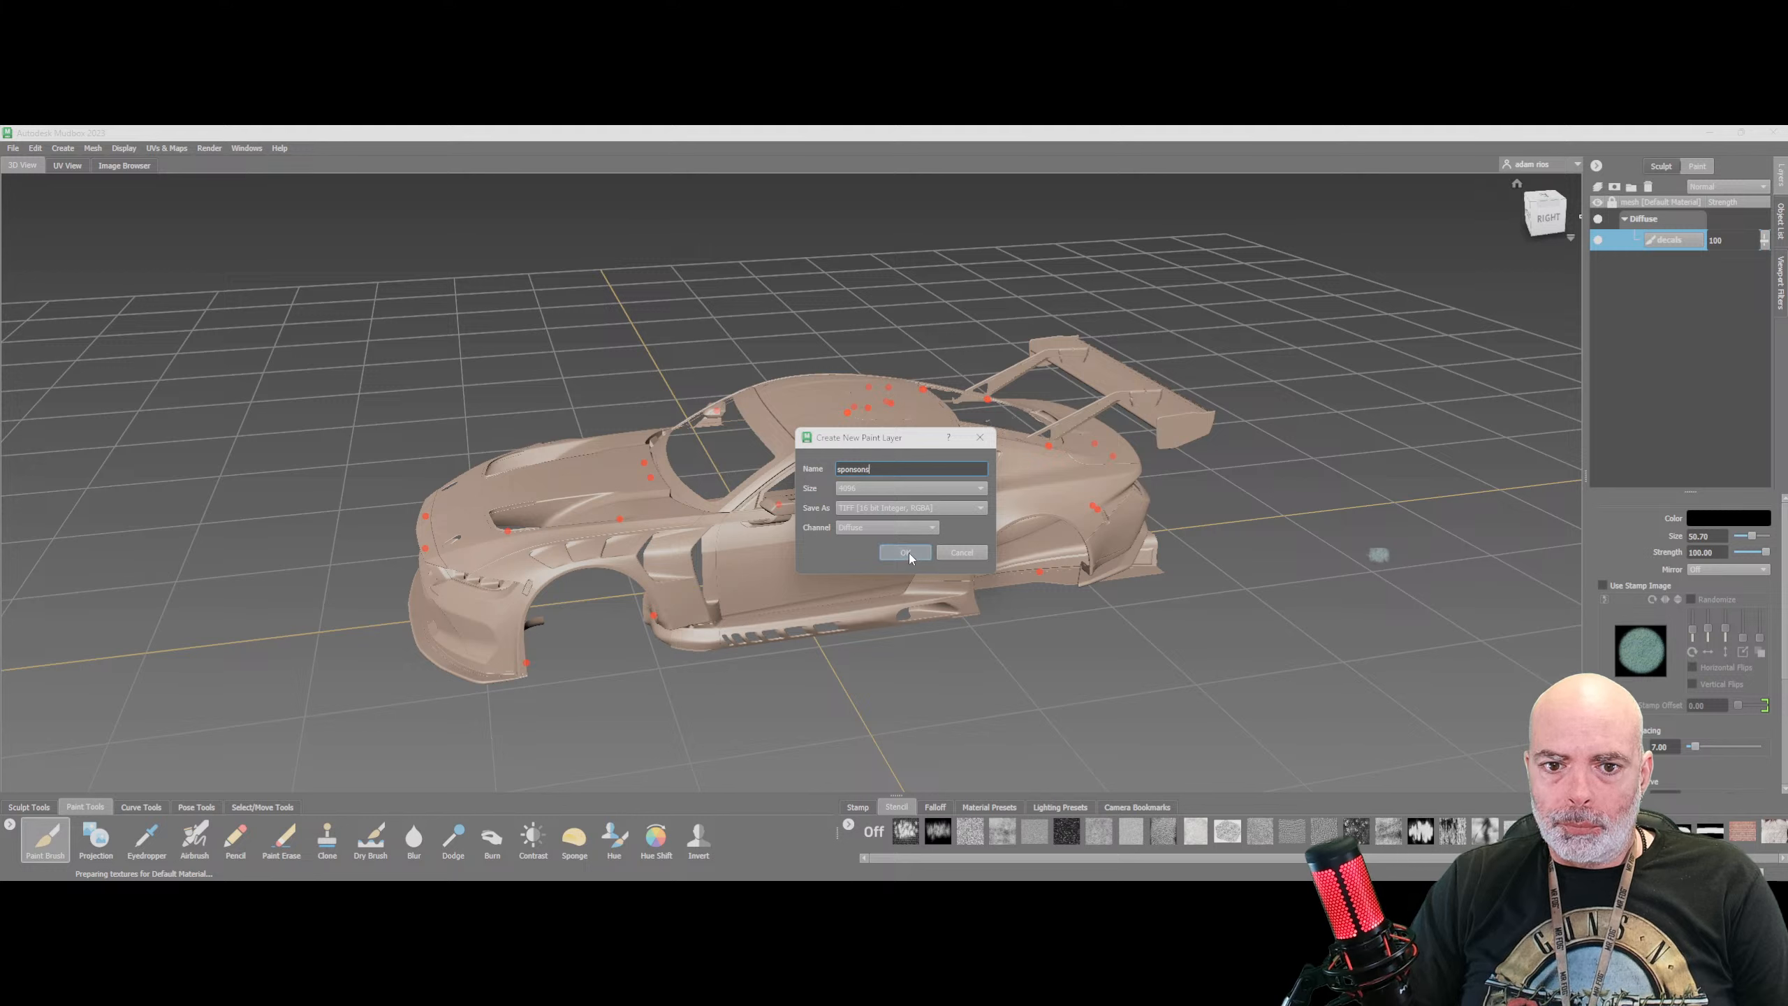
left_click(908, 554)
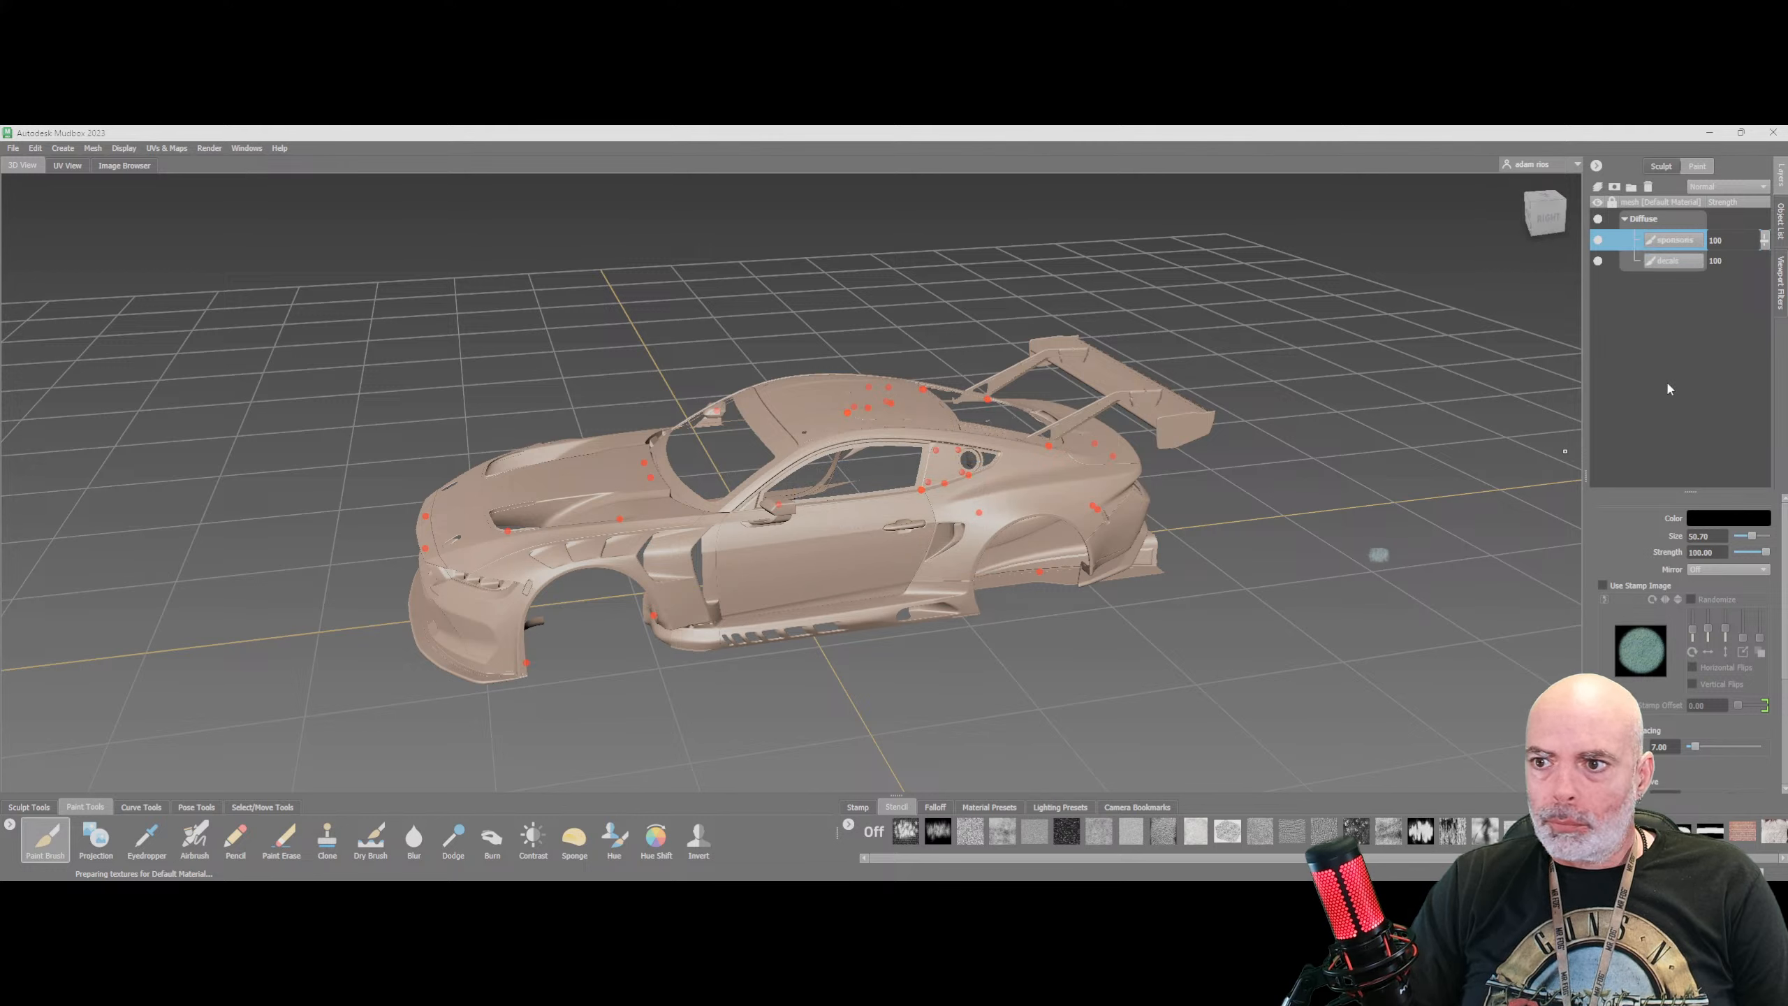
Set the brush colour to white and flood the decals paint layer with it
left_click(1655, 258)
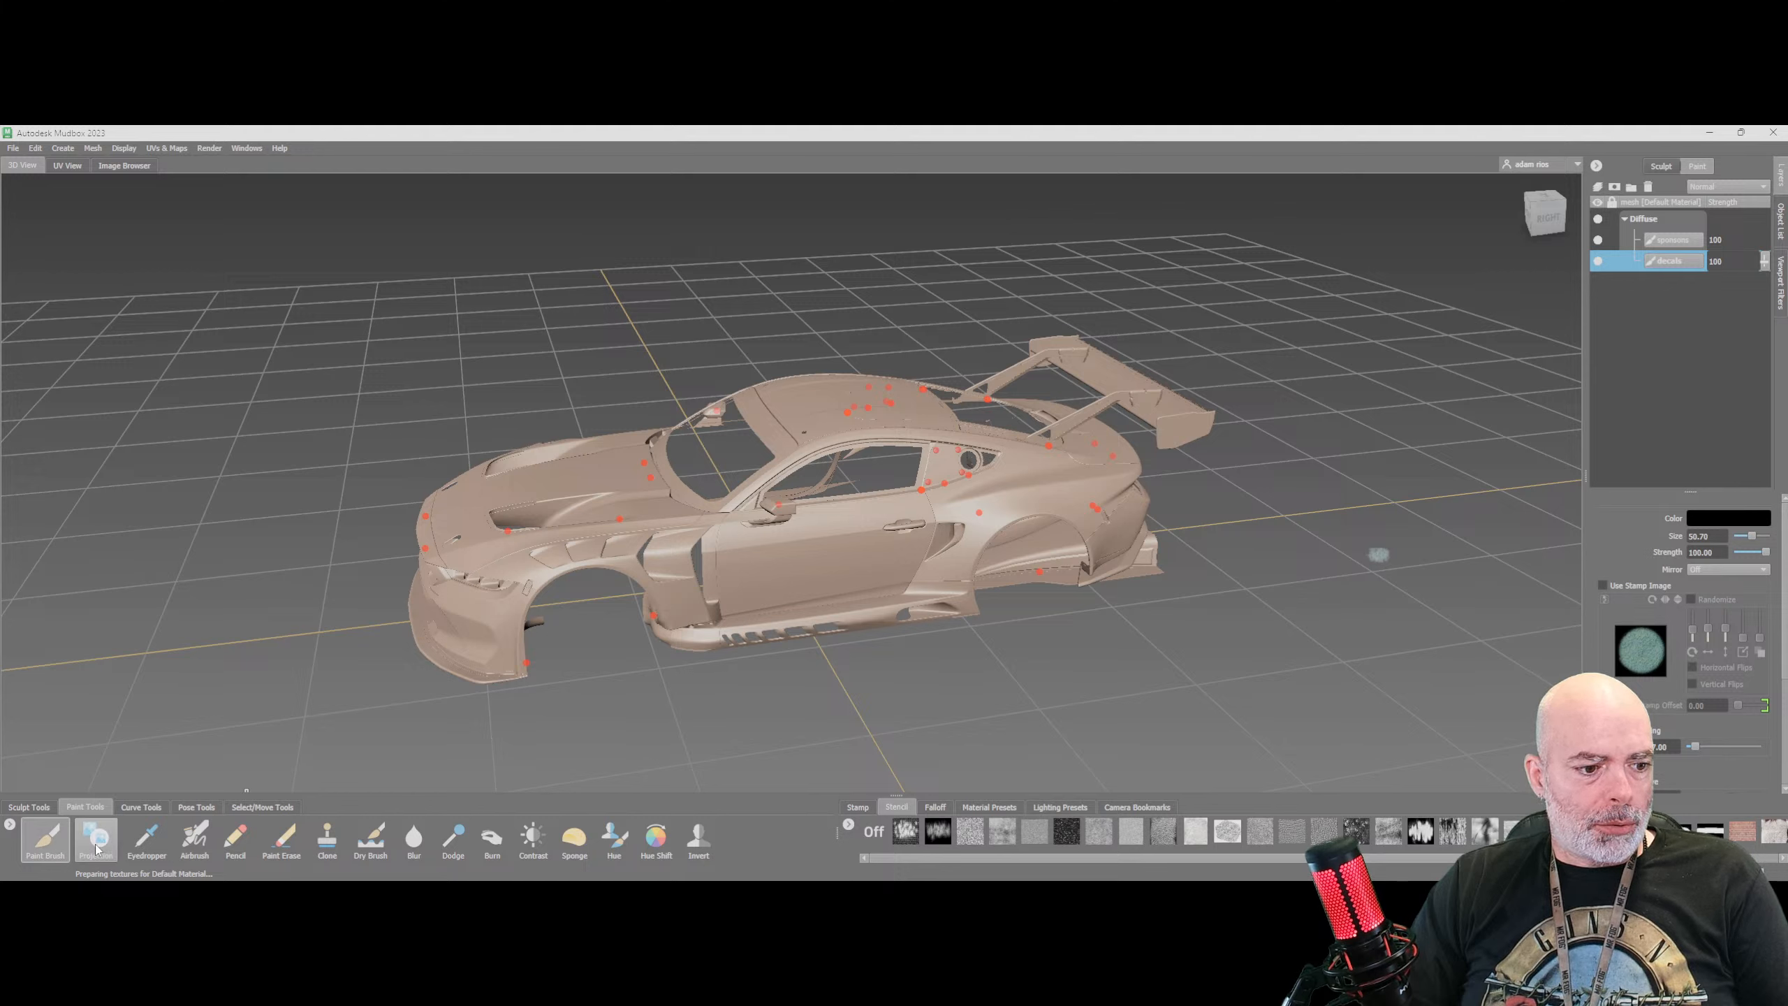
left_click(1730, 521)
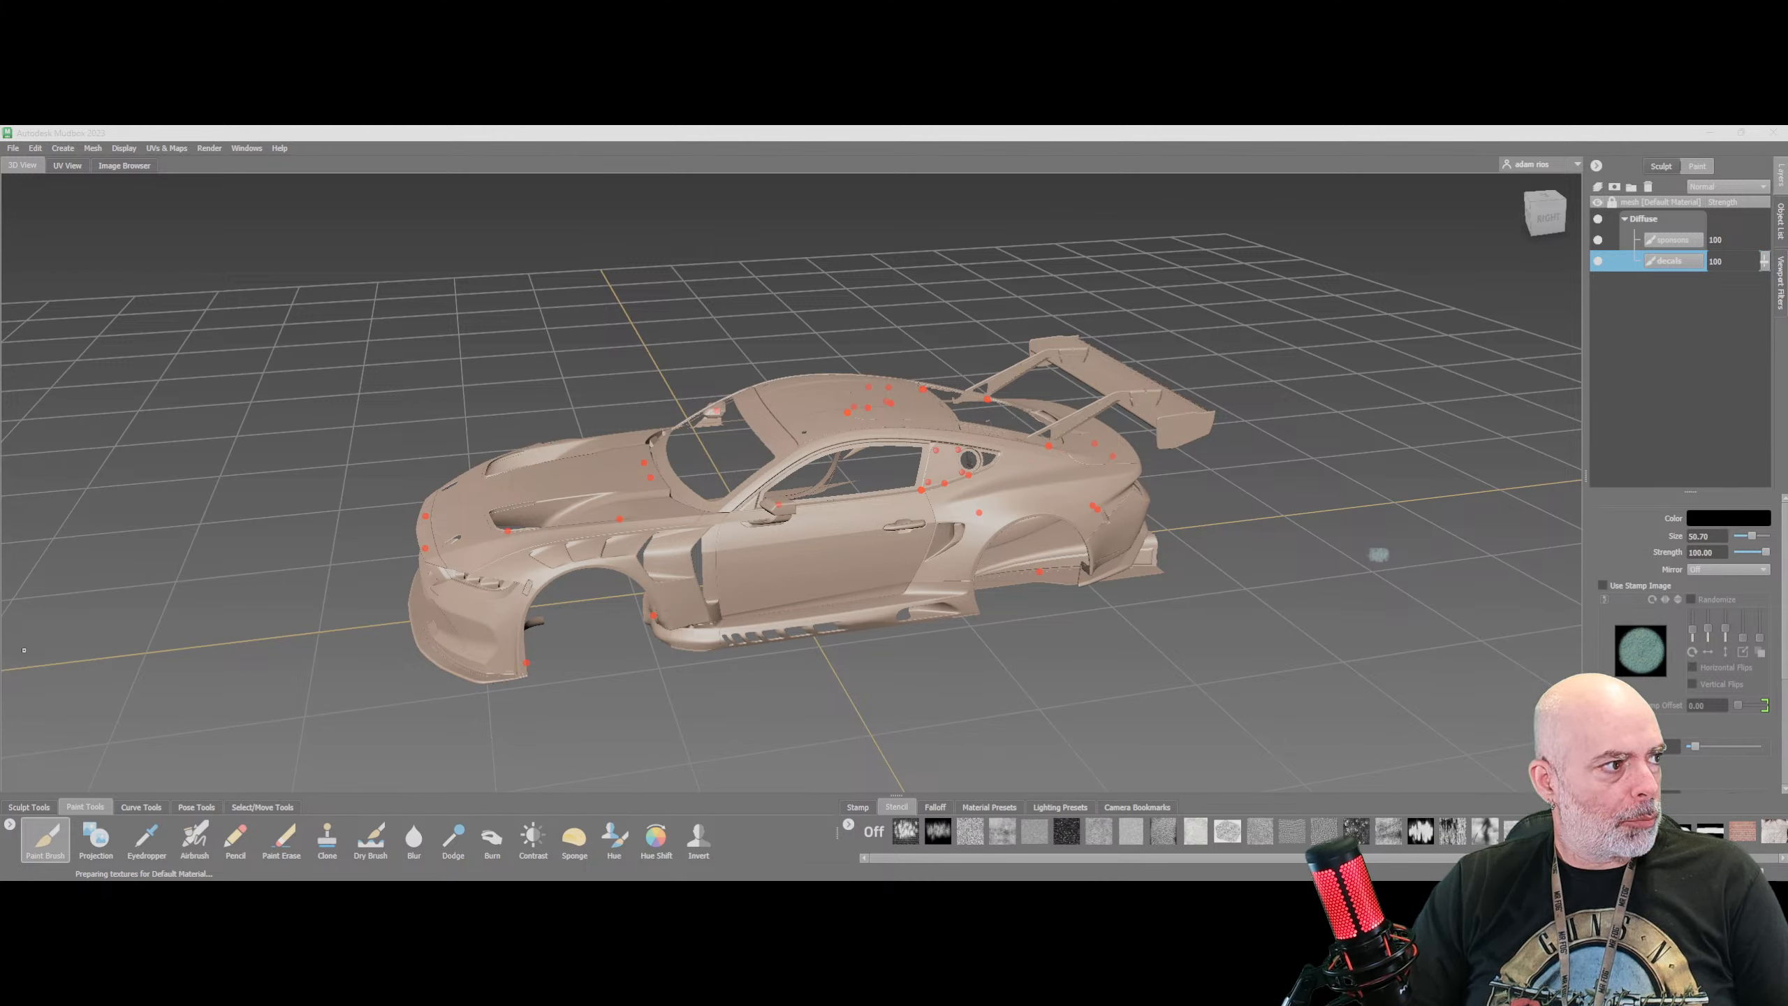
left_click_drag(979, 335, 1443, 296)
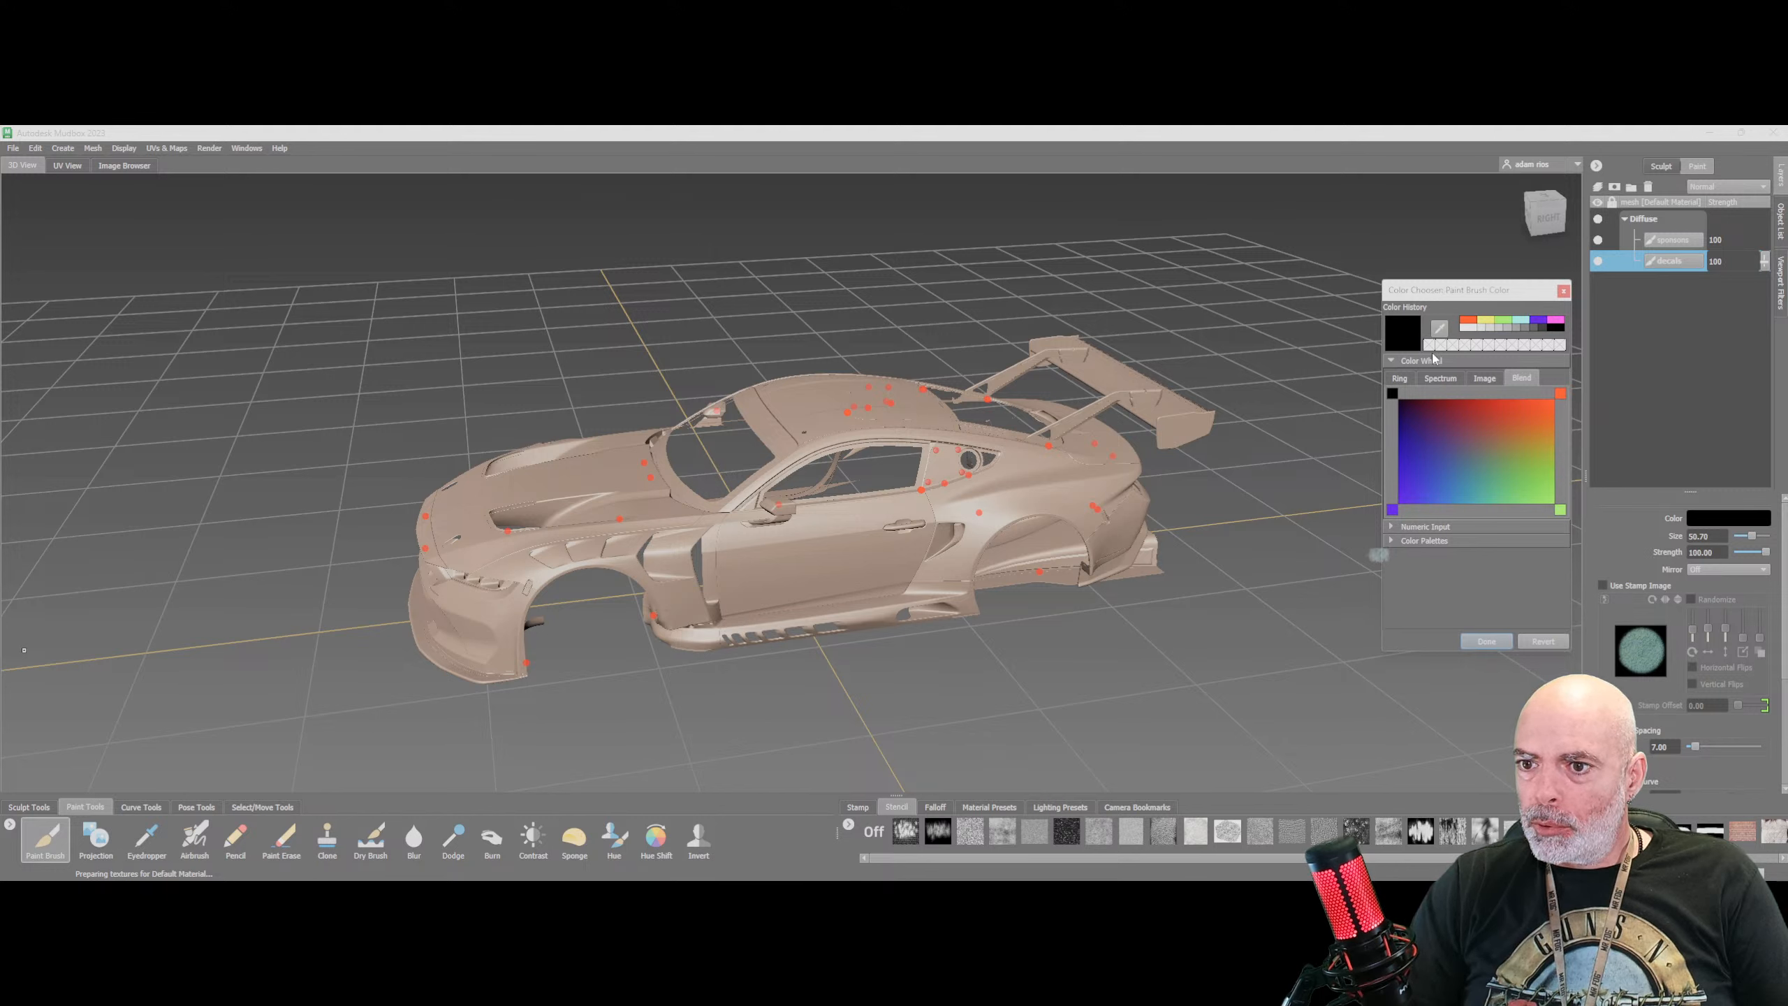
left_click(1465, 329)
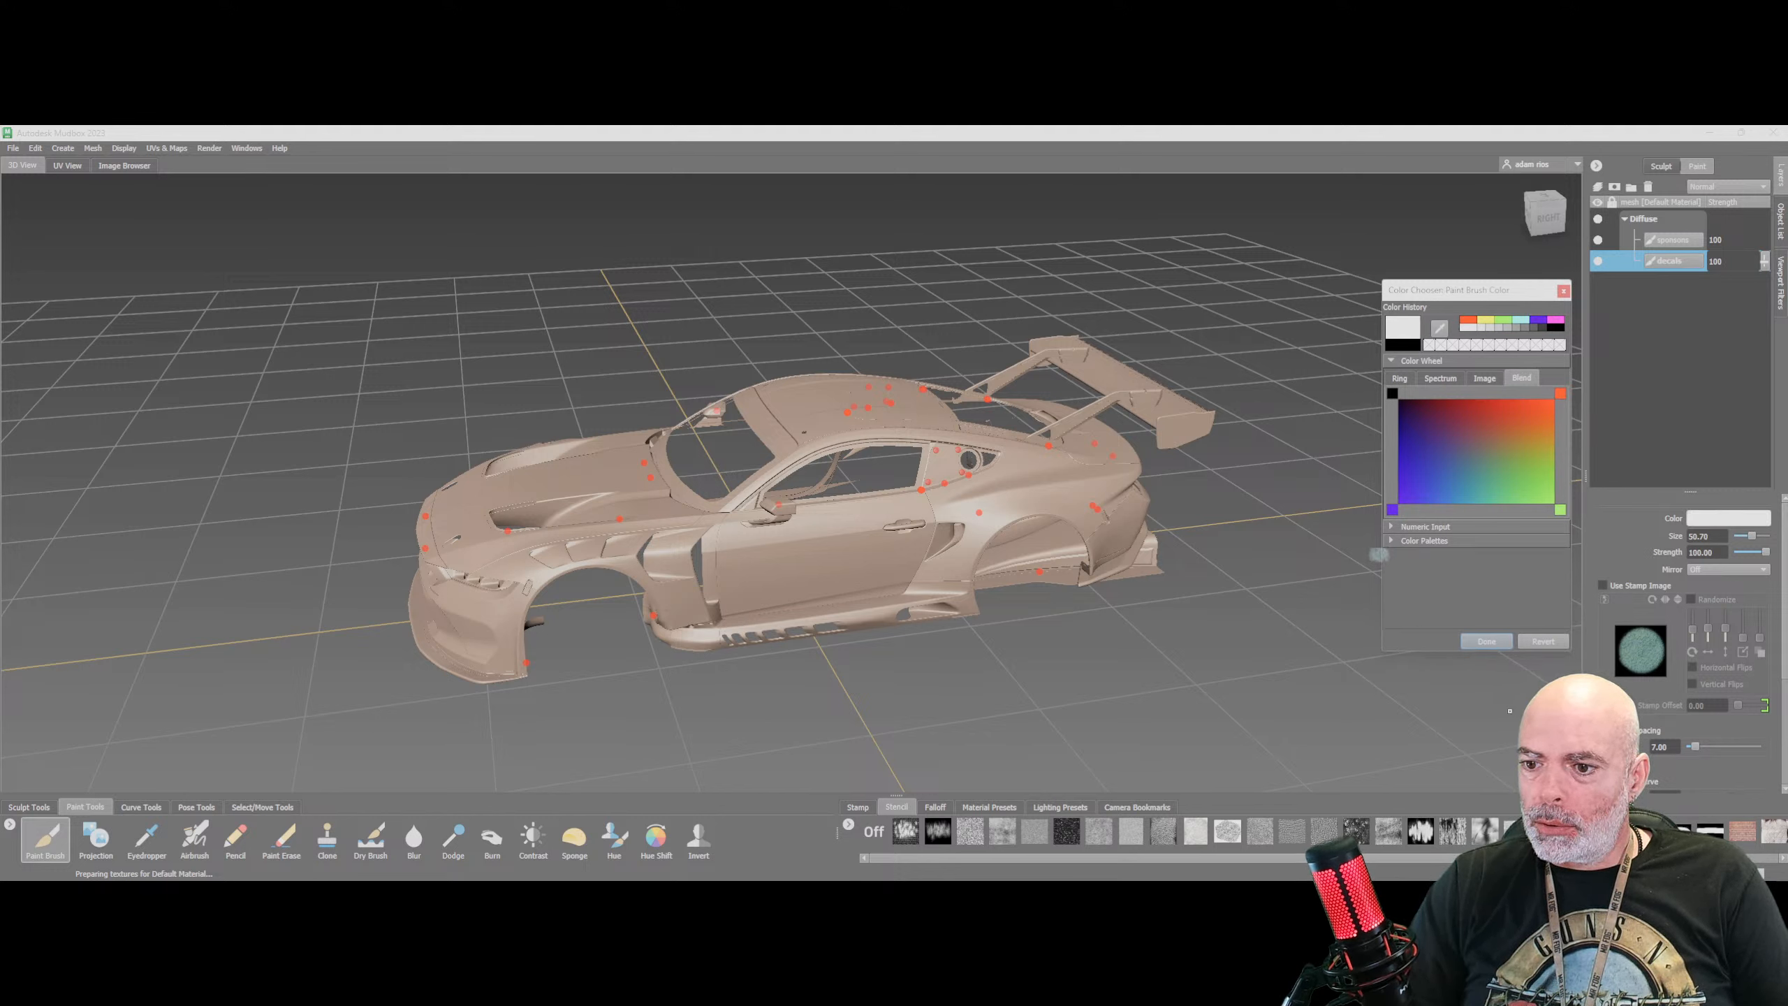
left_click(1486, 641)
scroll(1729, 582, "down", 1)
scroll(1730, 582, "down", 3)
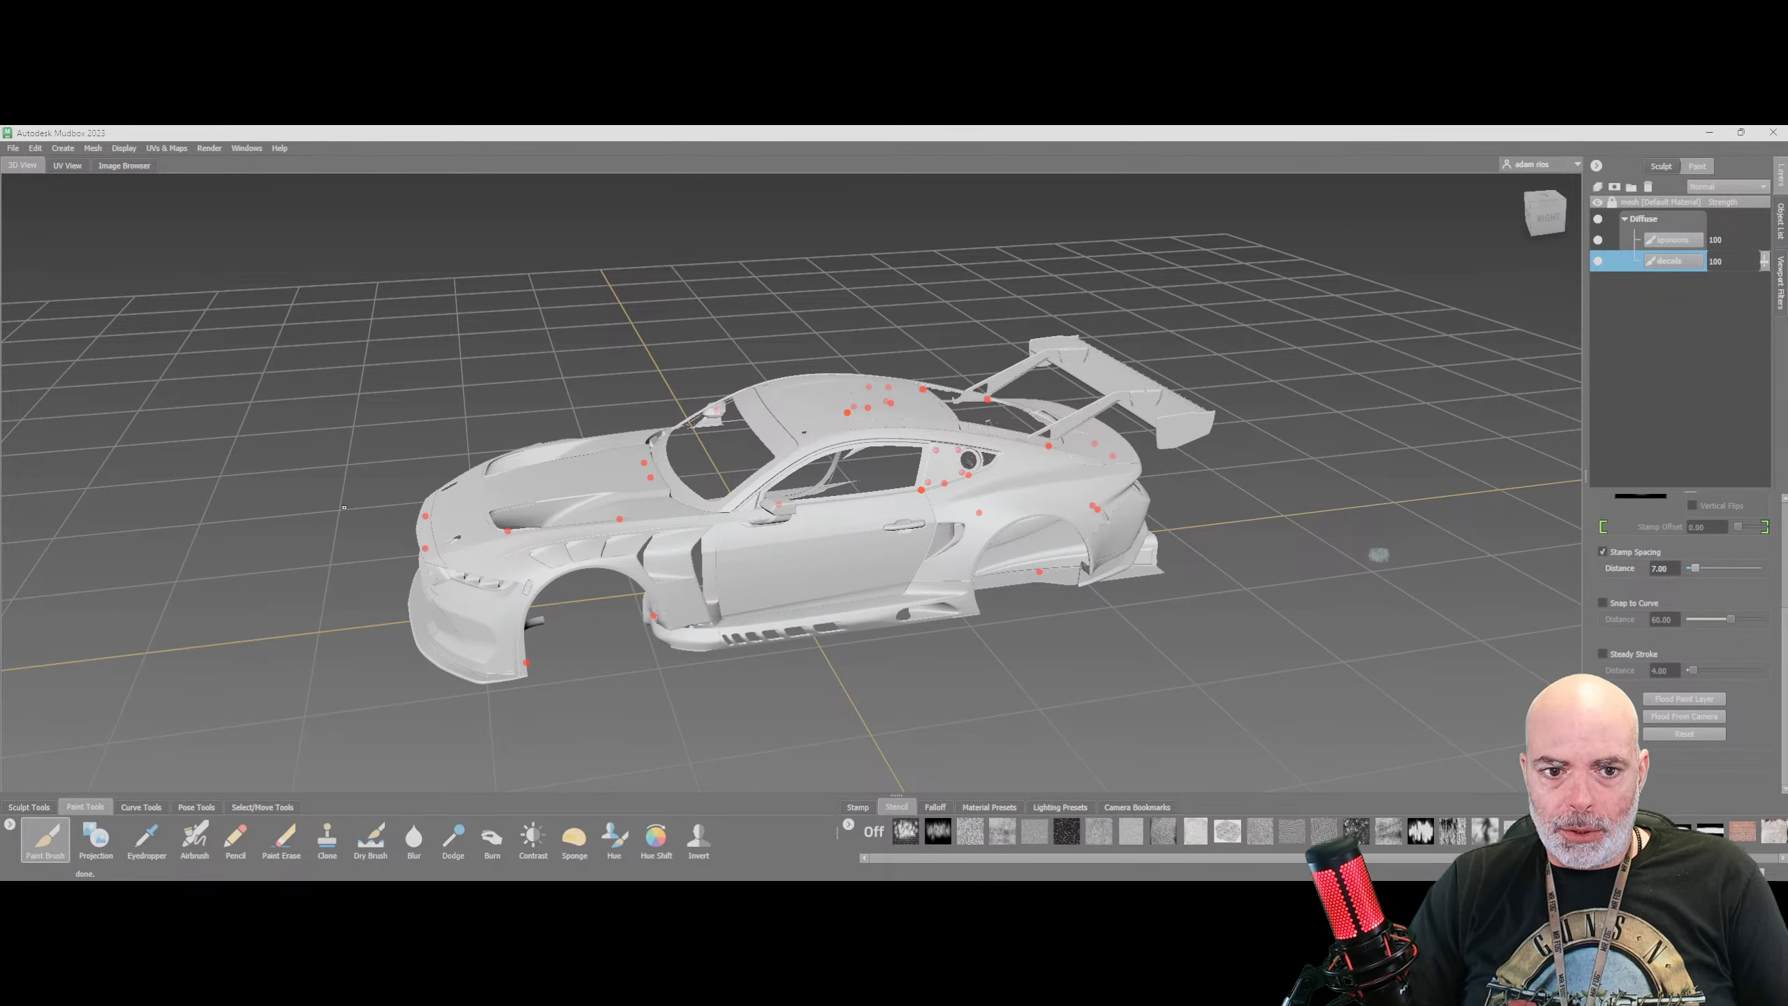
left_click_drag(553, 555, 485, 423, "alt")
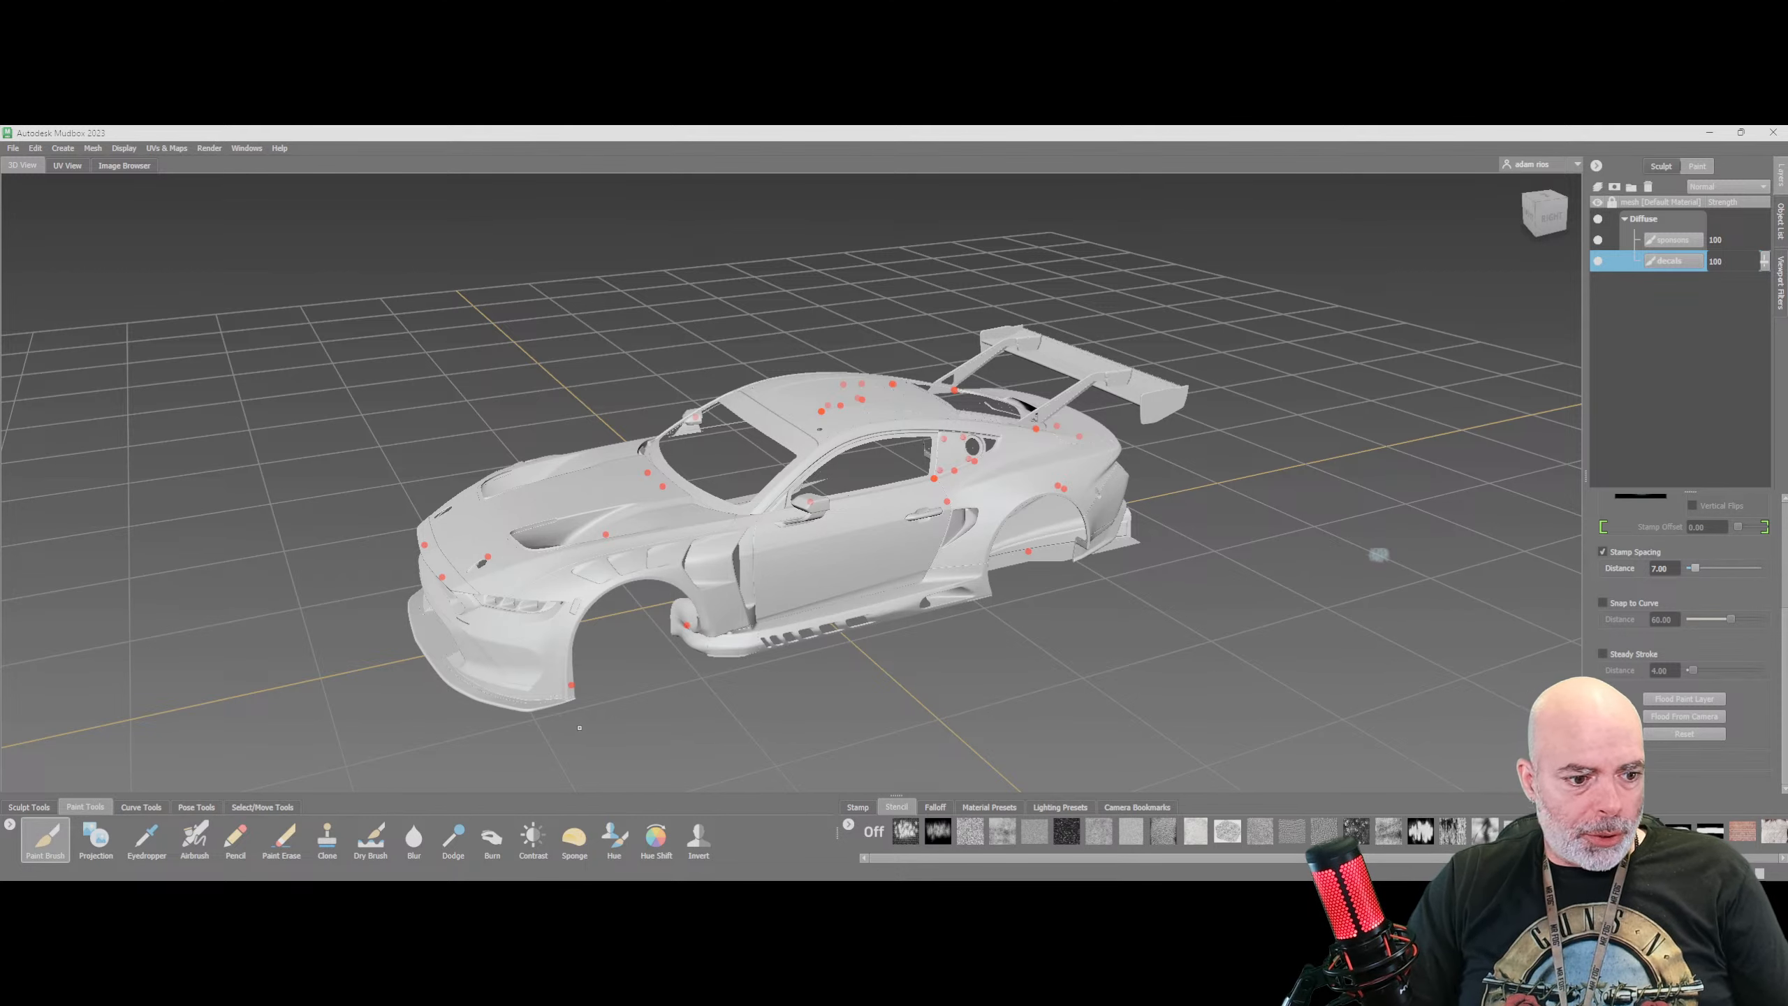
left_click(124, 166)
left_click(28, 166)
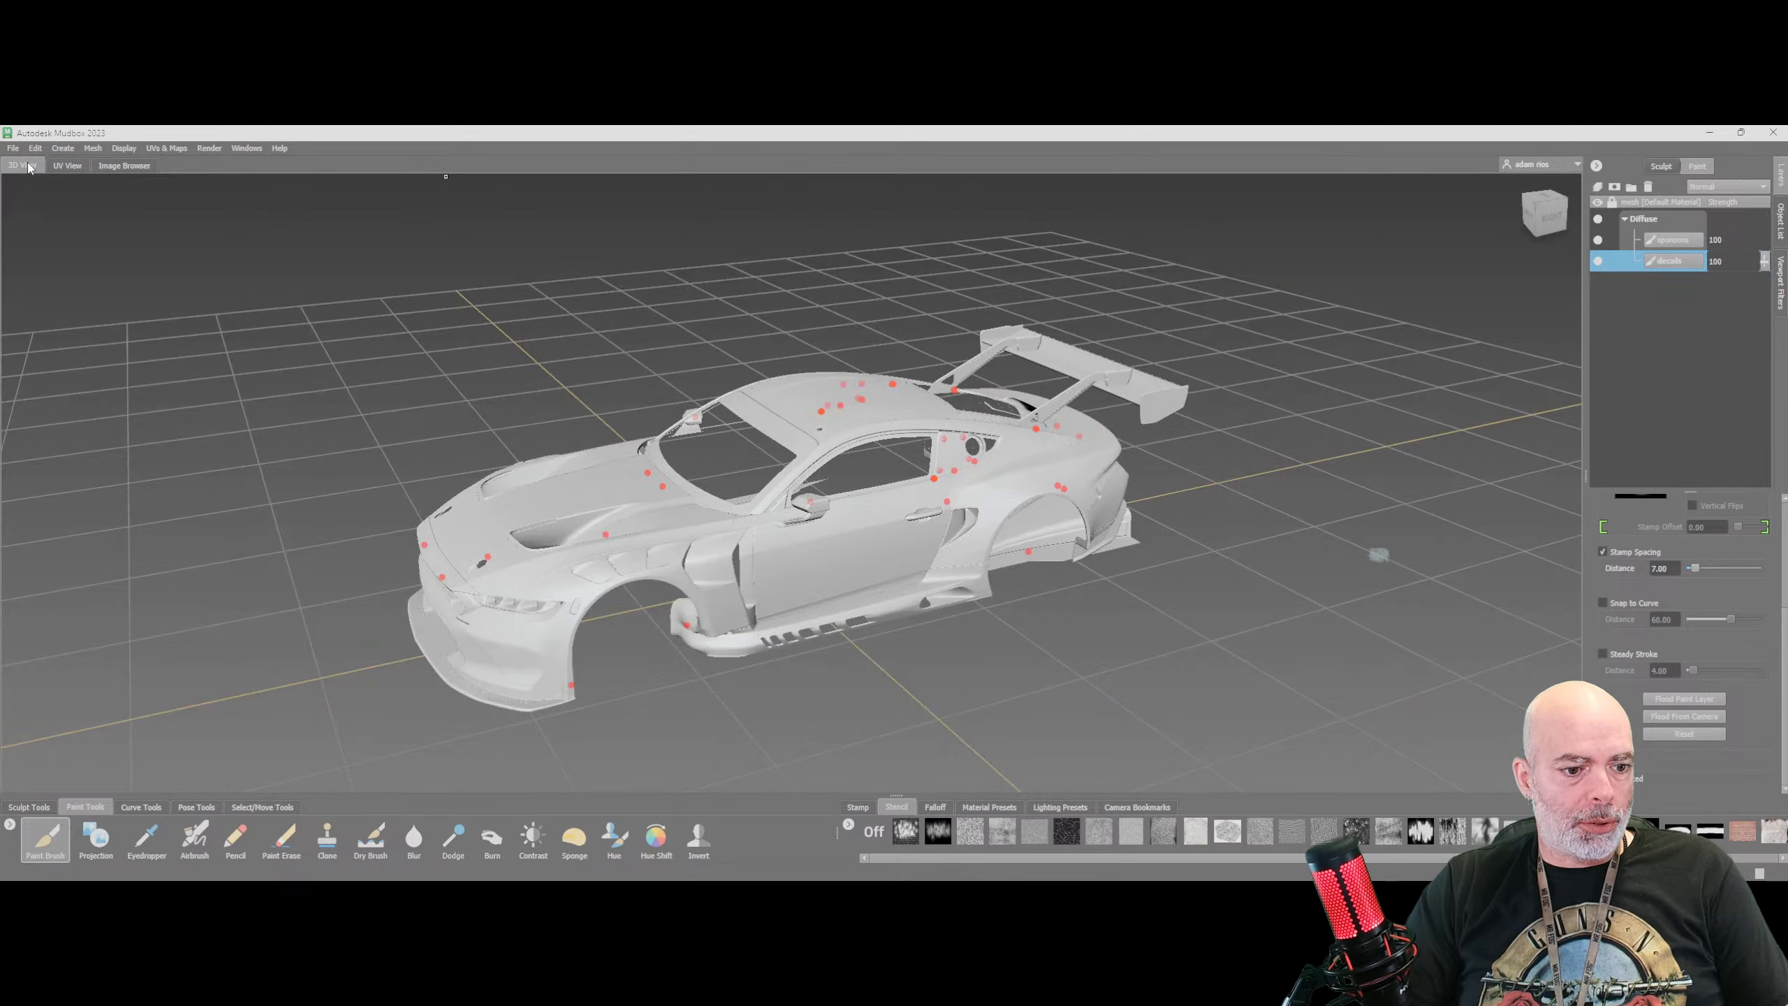
Select the front splitter's UV shells, including its underside, with the UV Shells tool
left_click(262, 807)
left_click(162, 839)
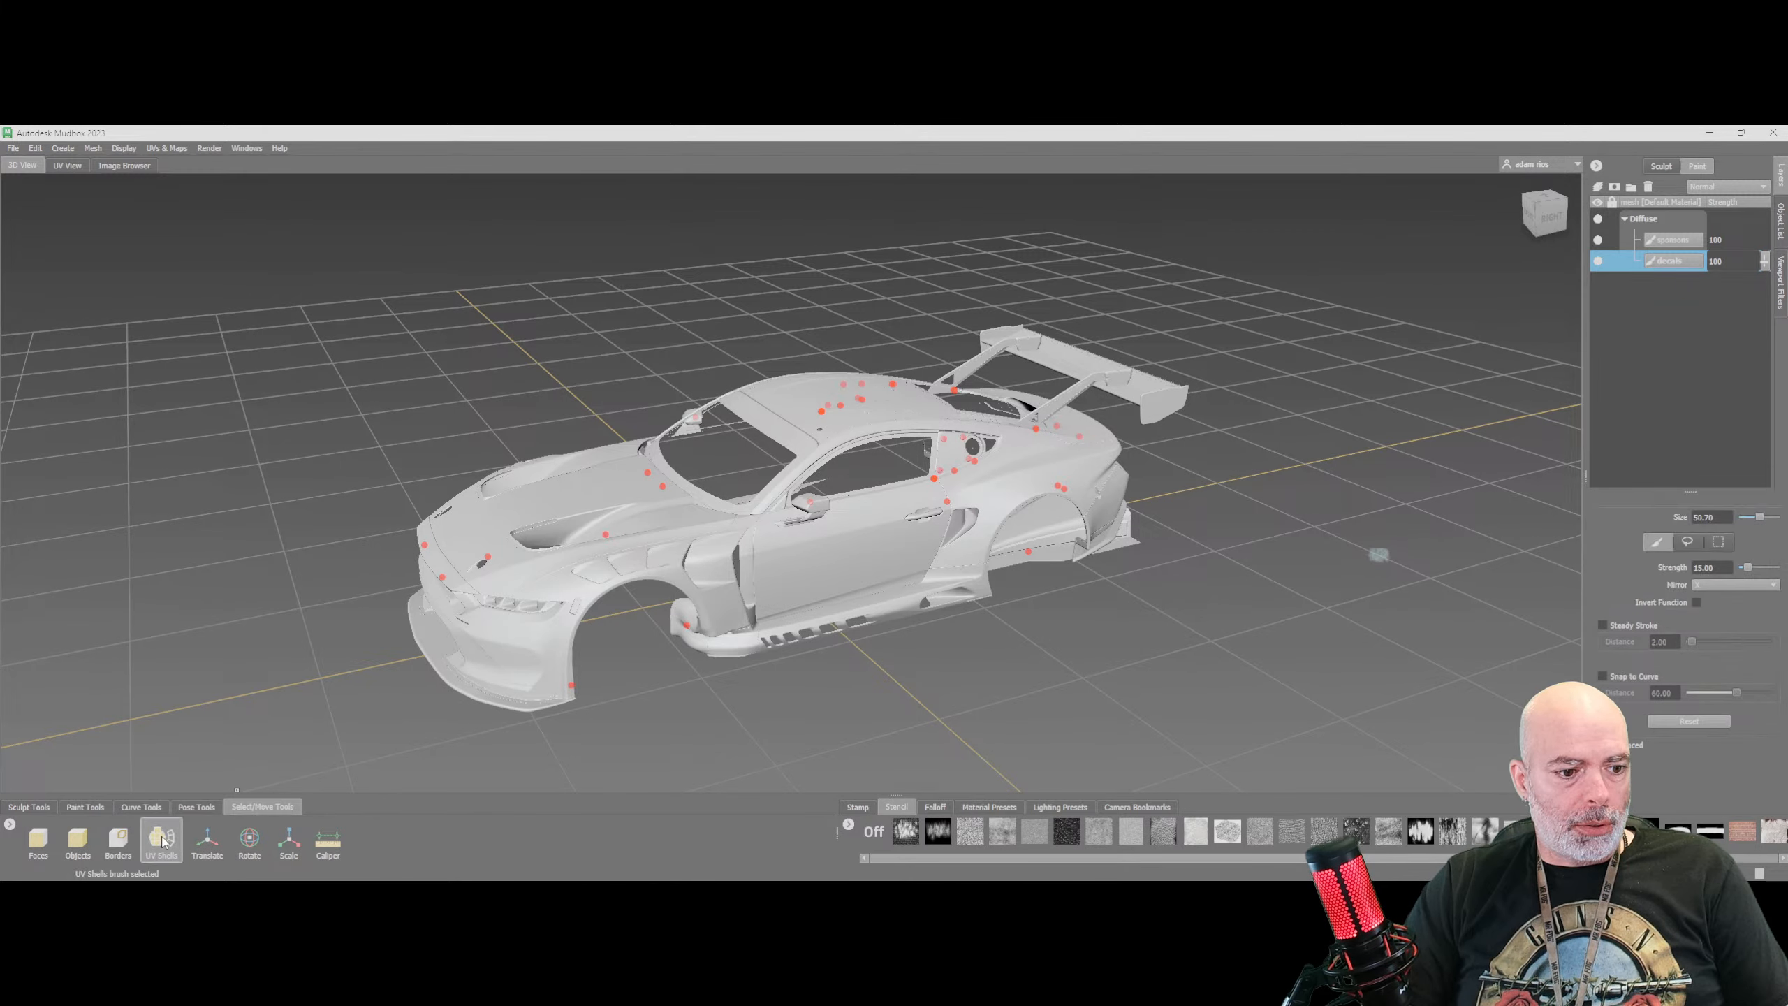
left_click(471, 697)
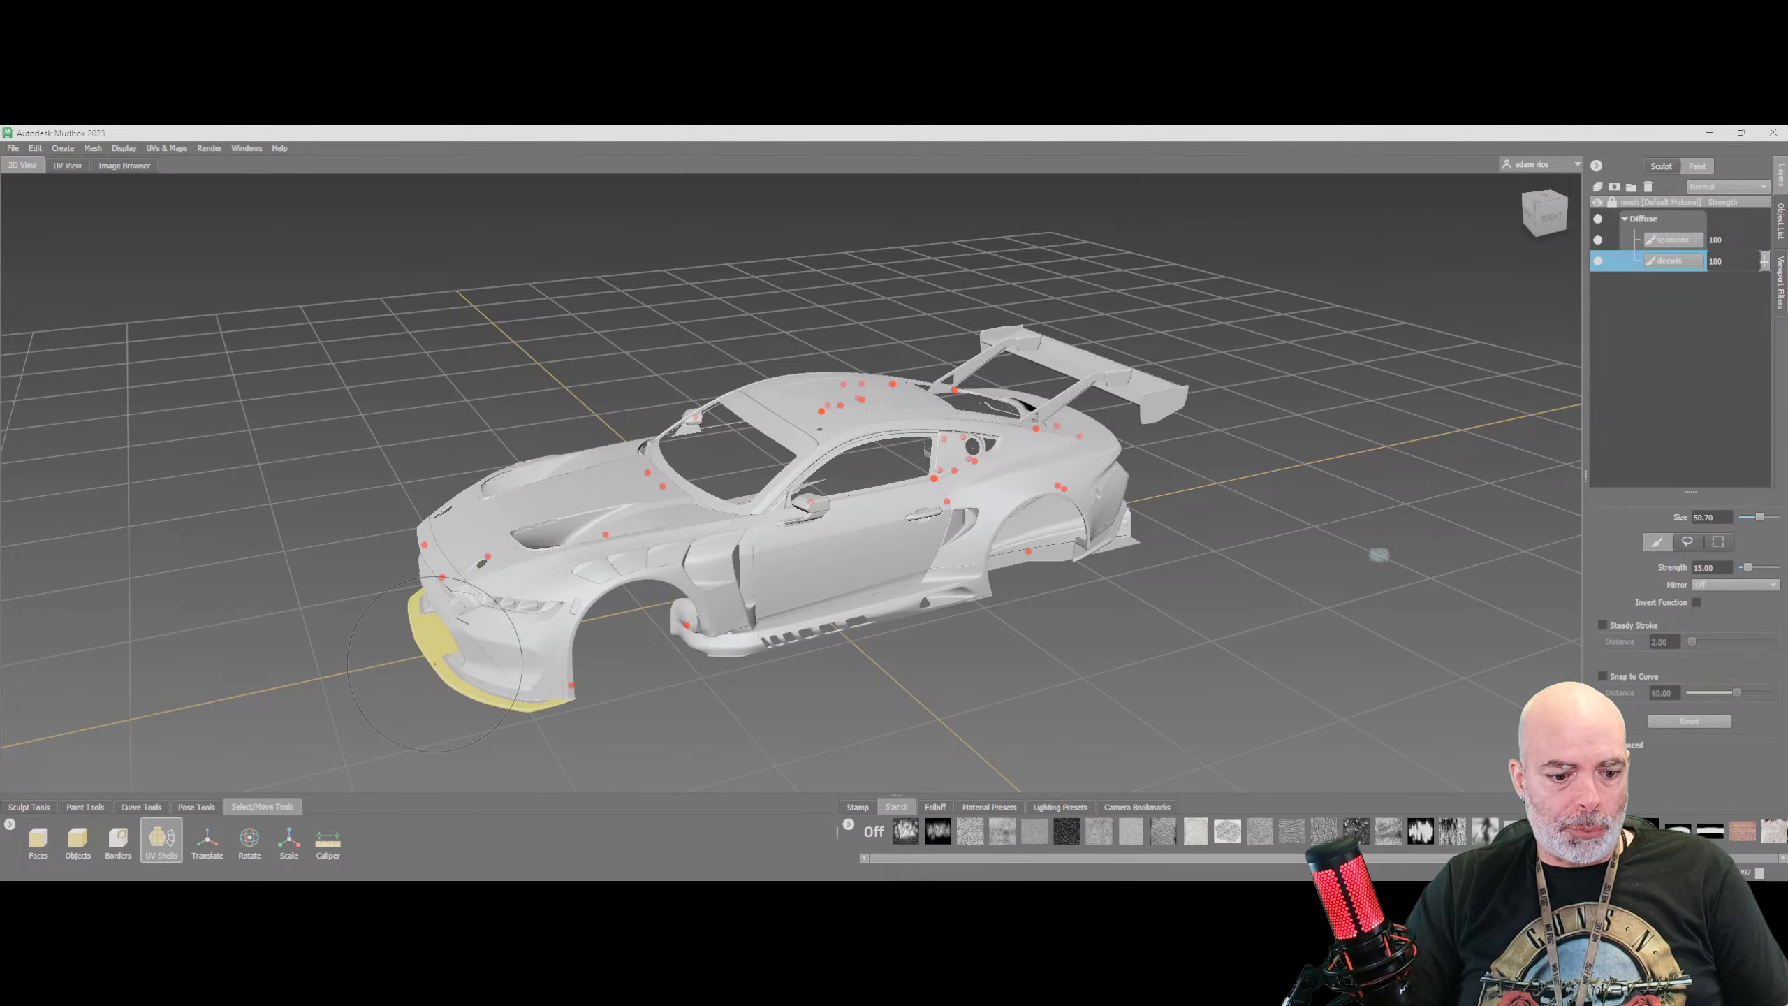
scroll(581, 665, "up", 5)
left_click_drag(590, 673, 577, 596, "alt")
middle_click_drag(577, 596, 804, 603, "alt")
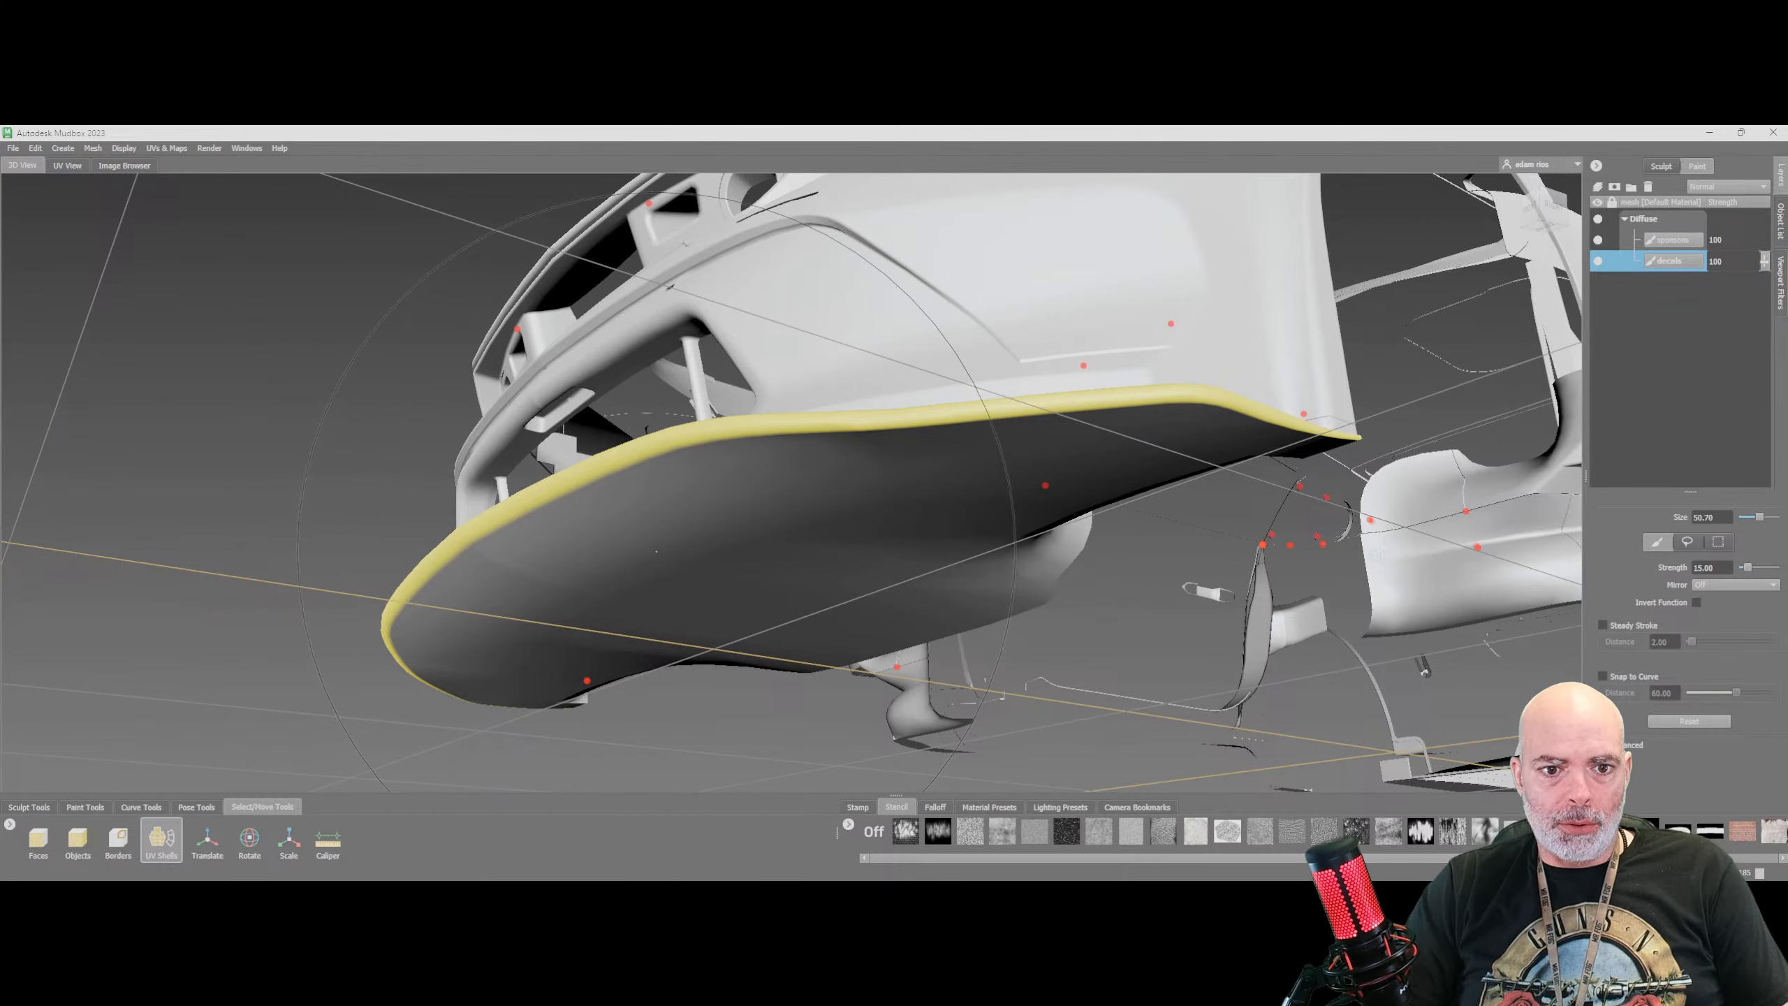
left_click(816, 551)
left_click_drag(849, 494, 739, 537, "alt")
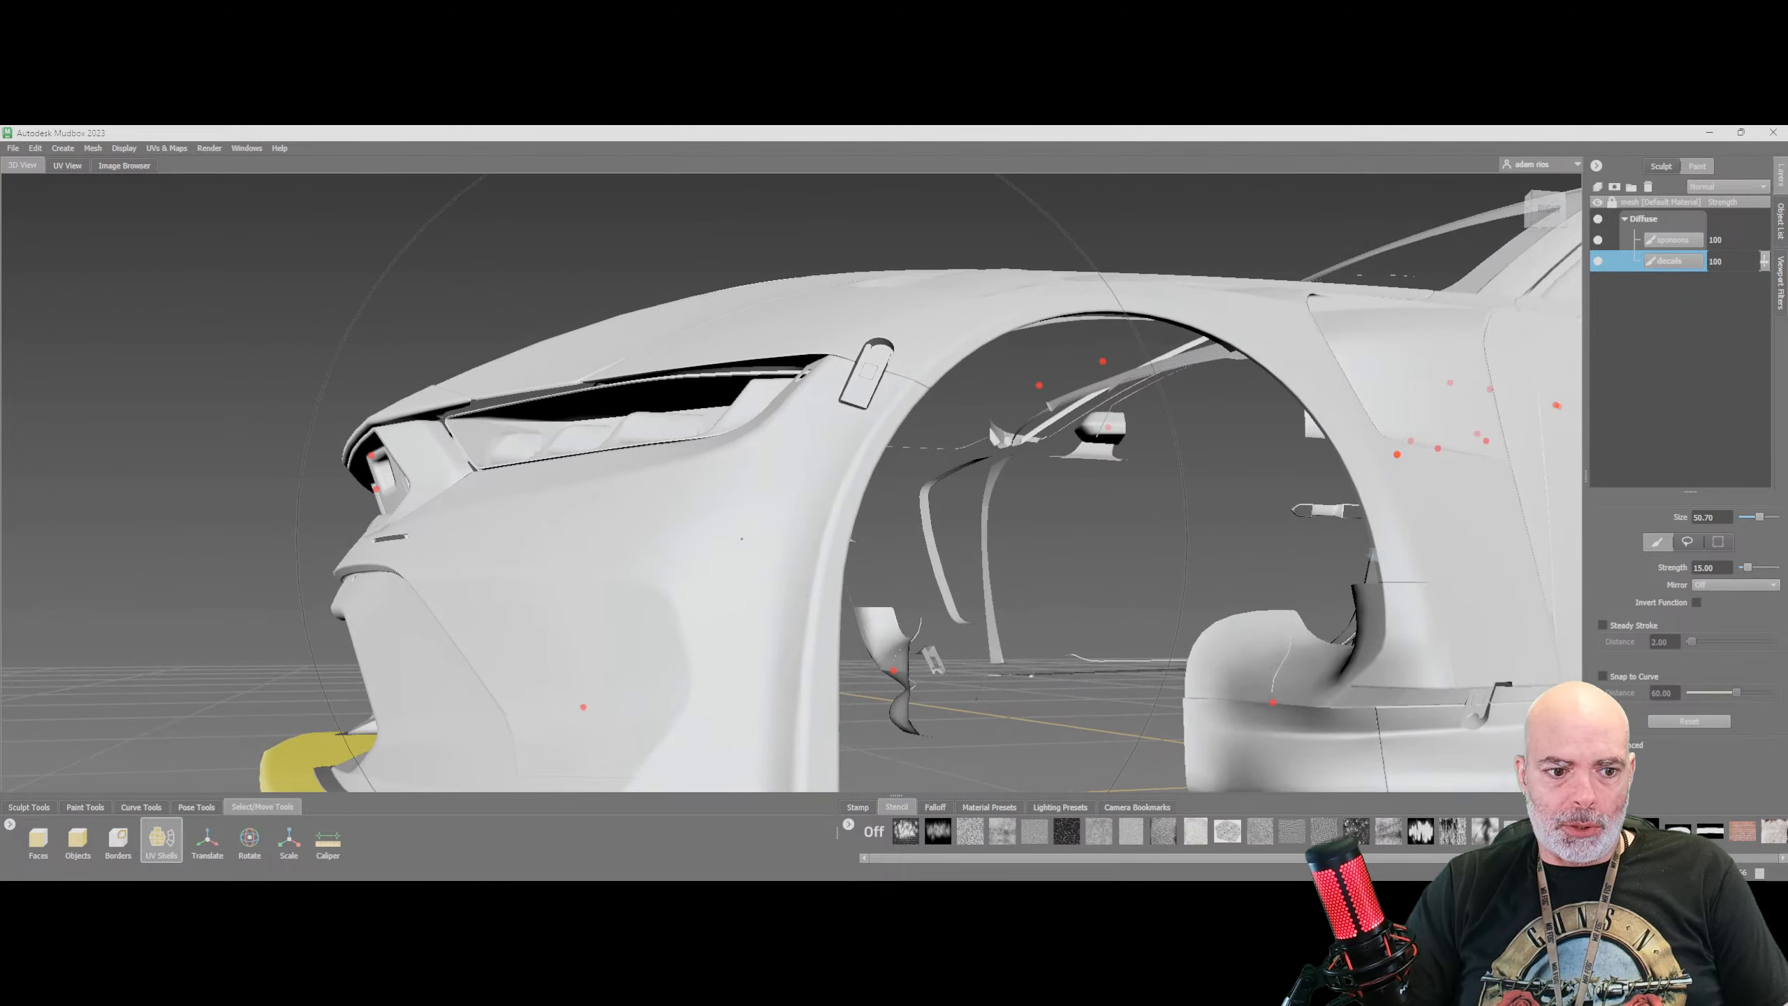
Add the rear diffuser's outer side panel and its surrounding surface to the UV shell selection
scroll(740, 536, "down", 5)
left_click_drag(1443, 497, 1362, 507, "alt")
middle_click_drag(1362, 507, 732, 382, "alt")
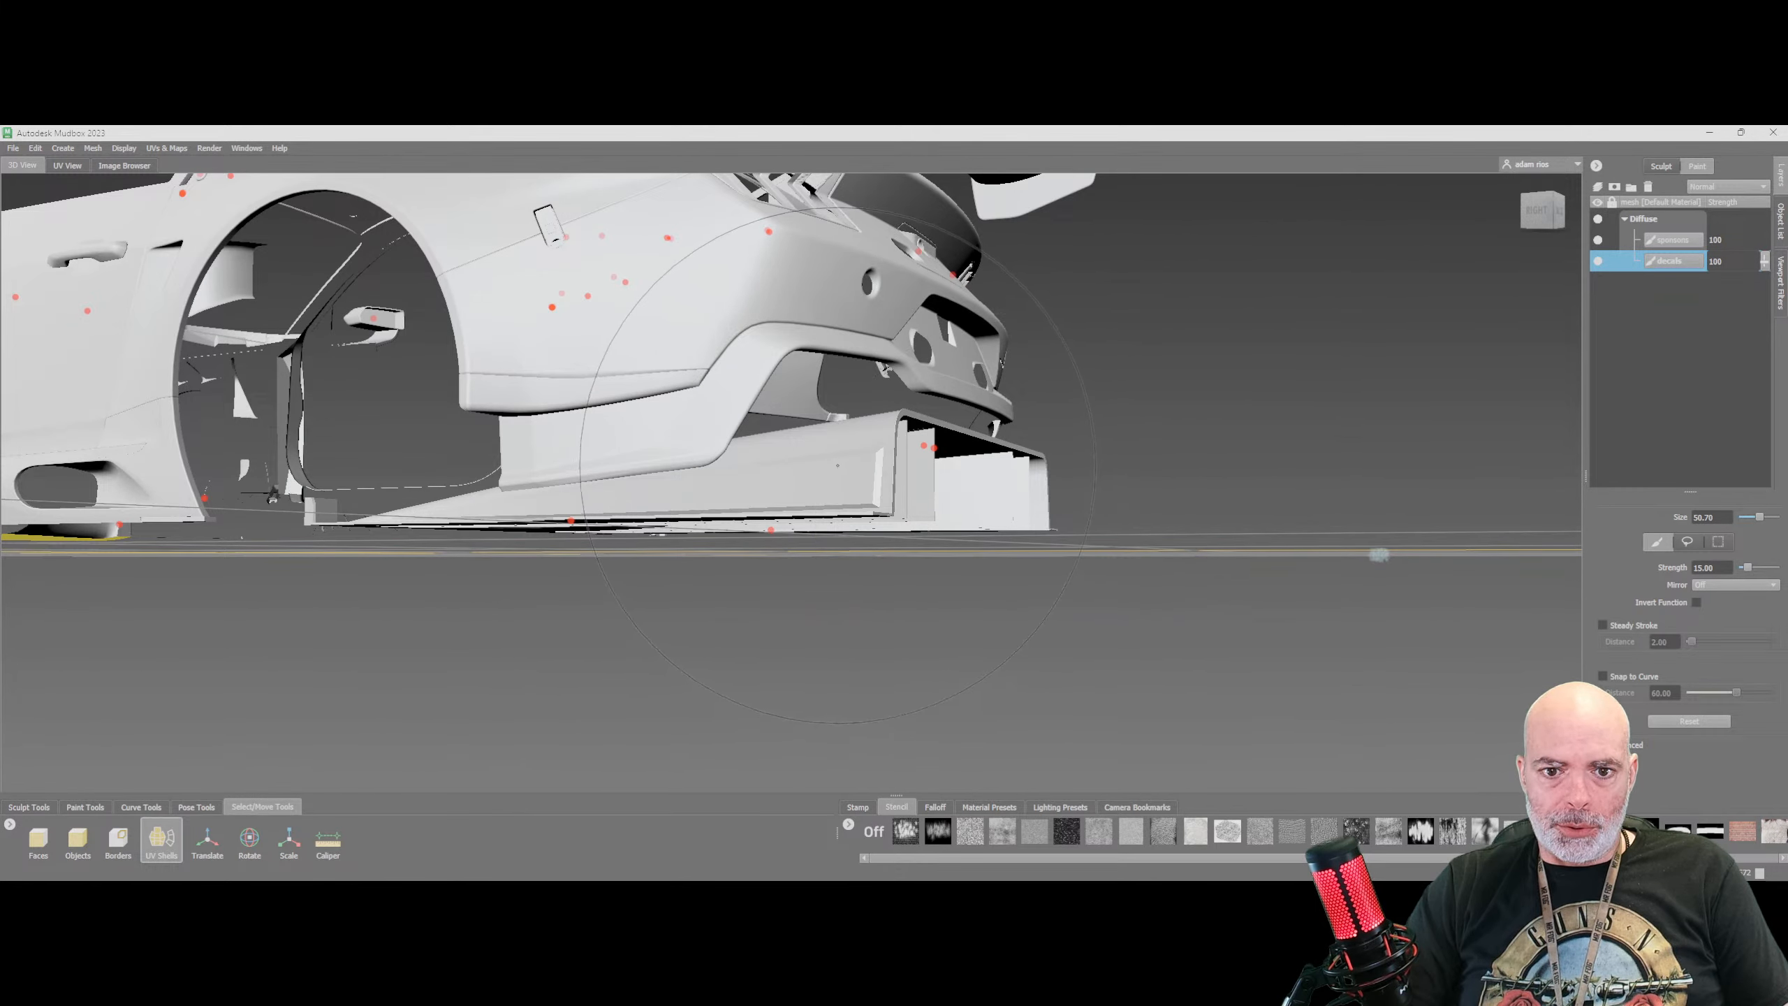
left_click(857, 477)
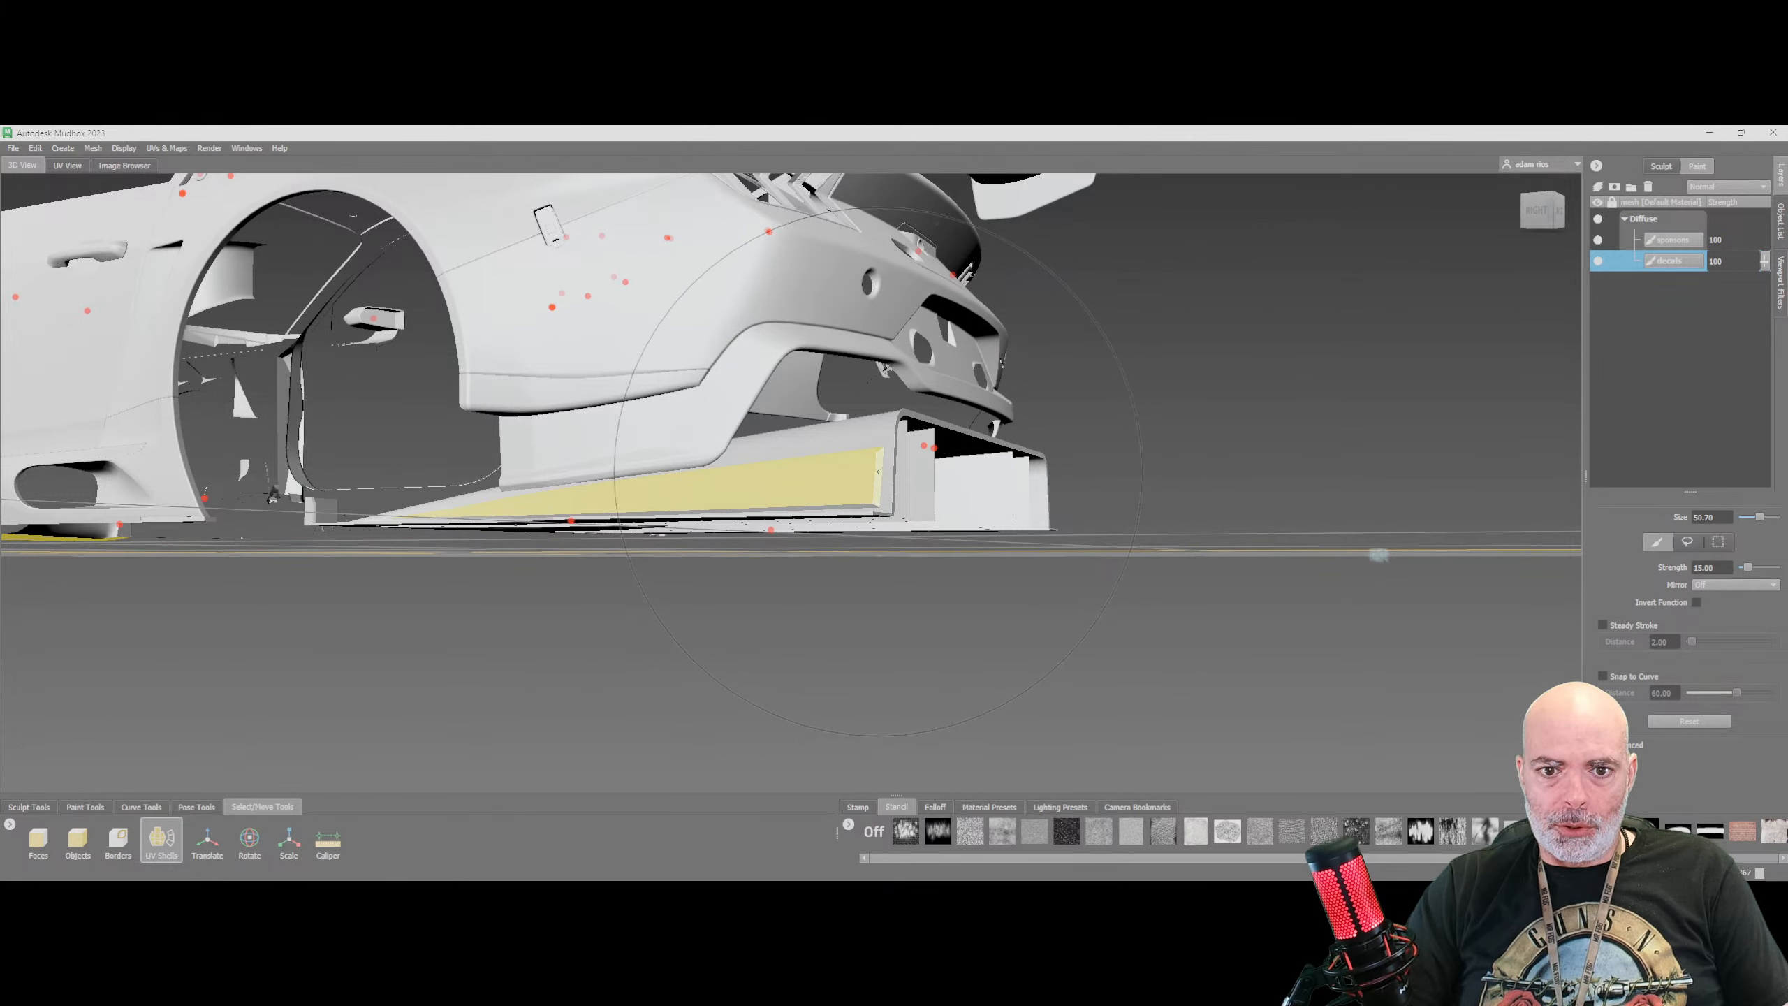
left_click(876, 433)
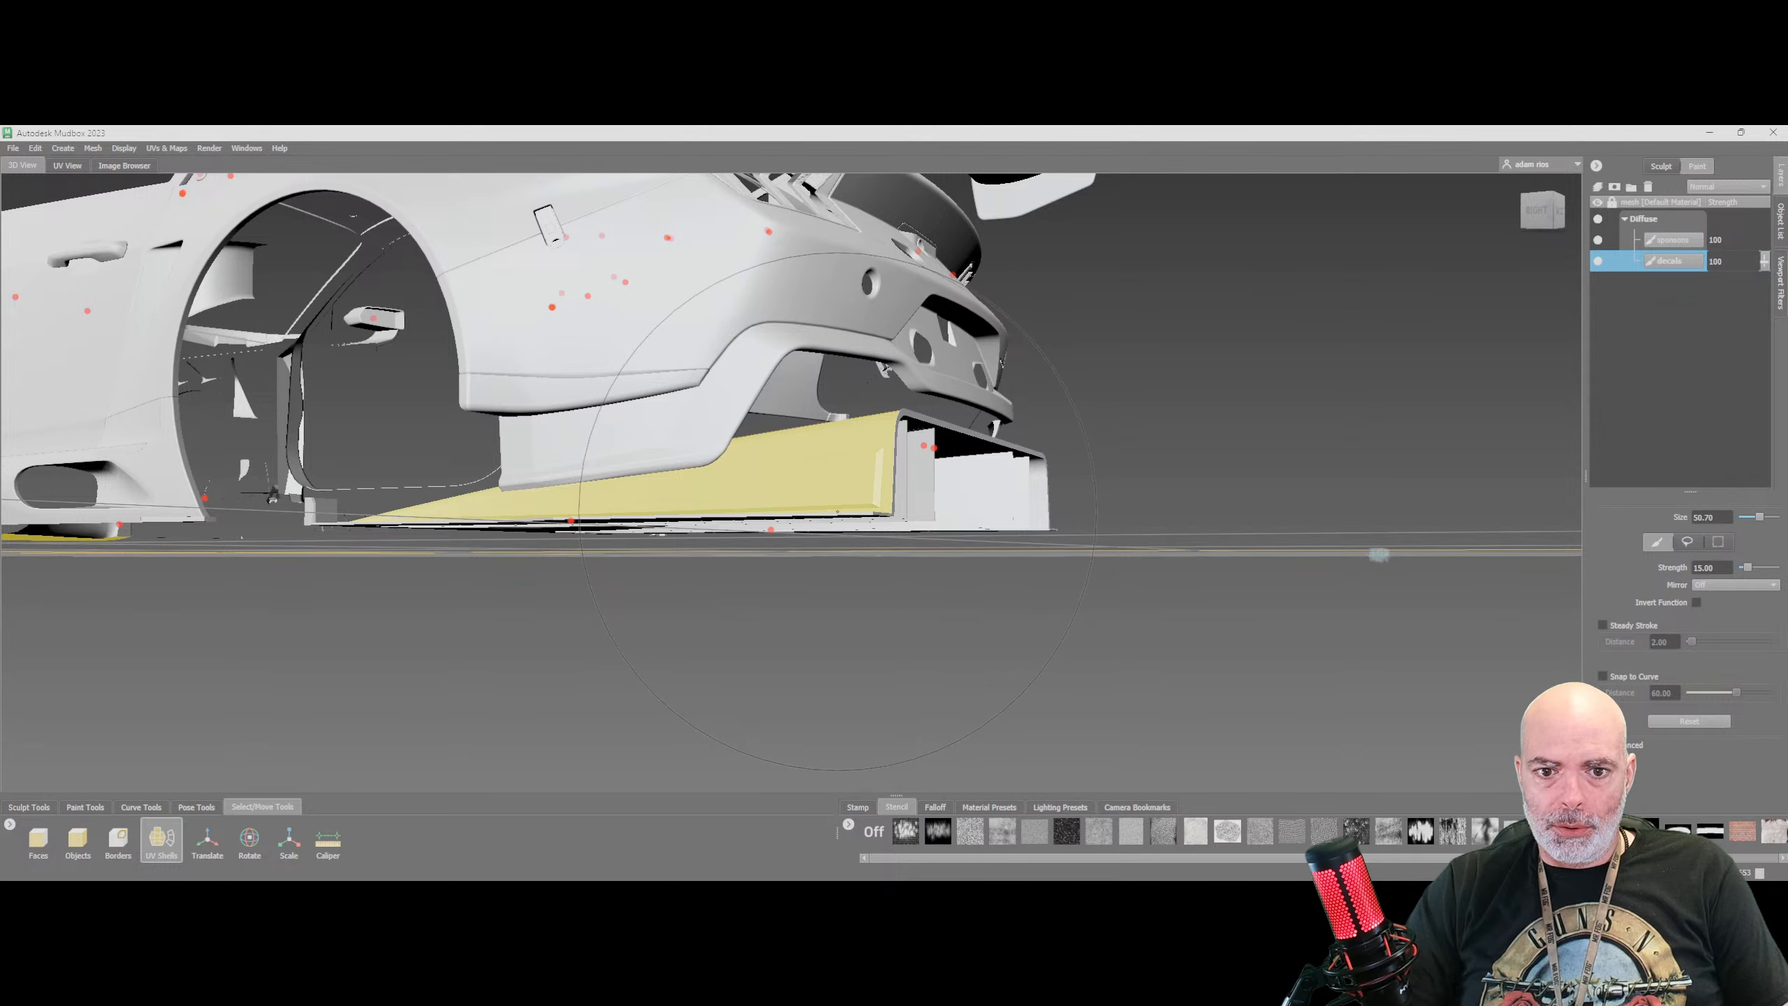
Set selection mirroring to X and add the rear diffuser's remaining fins and inner surfaces to the selection
left_click(1722, 585)
left_click(1718, 602)
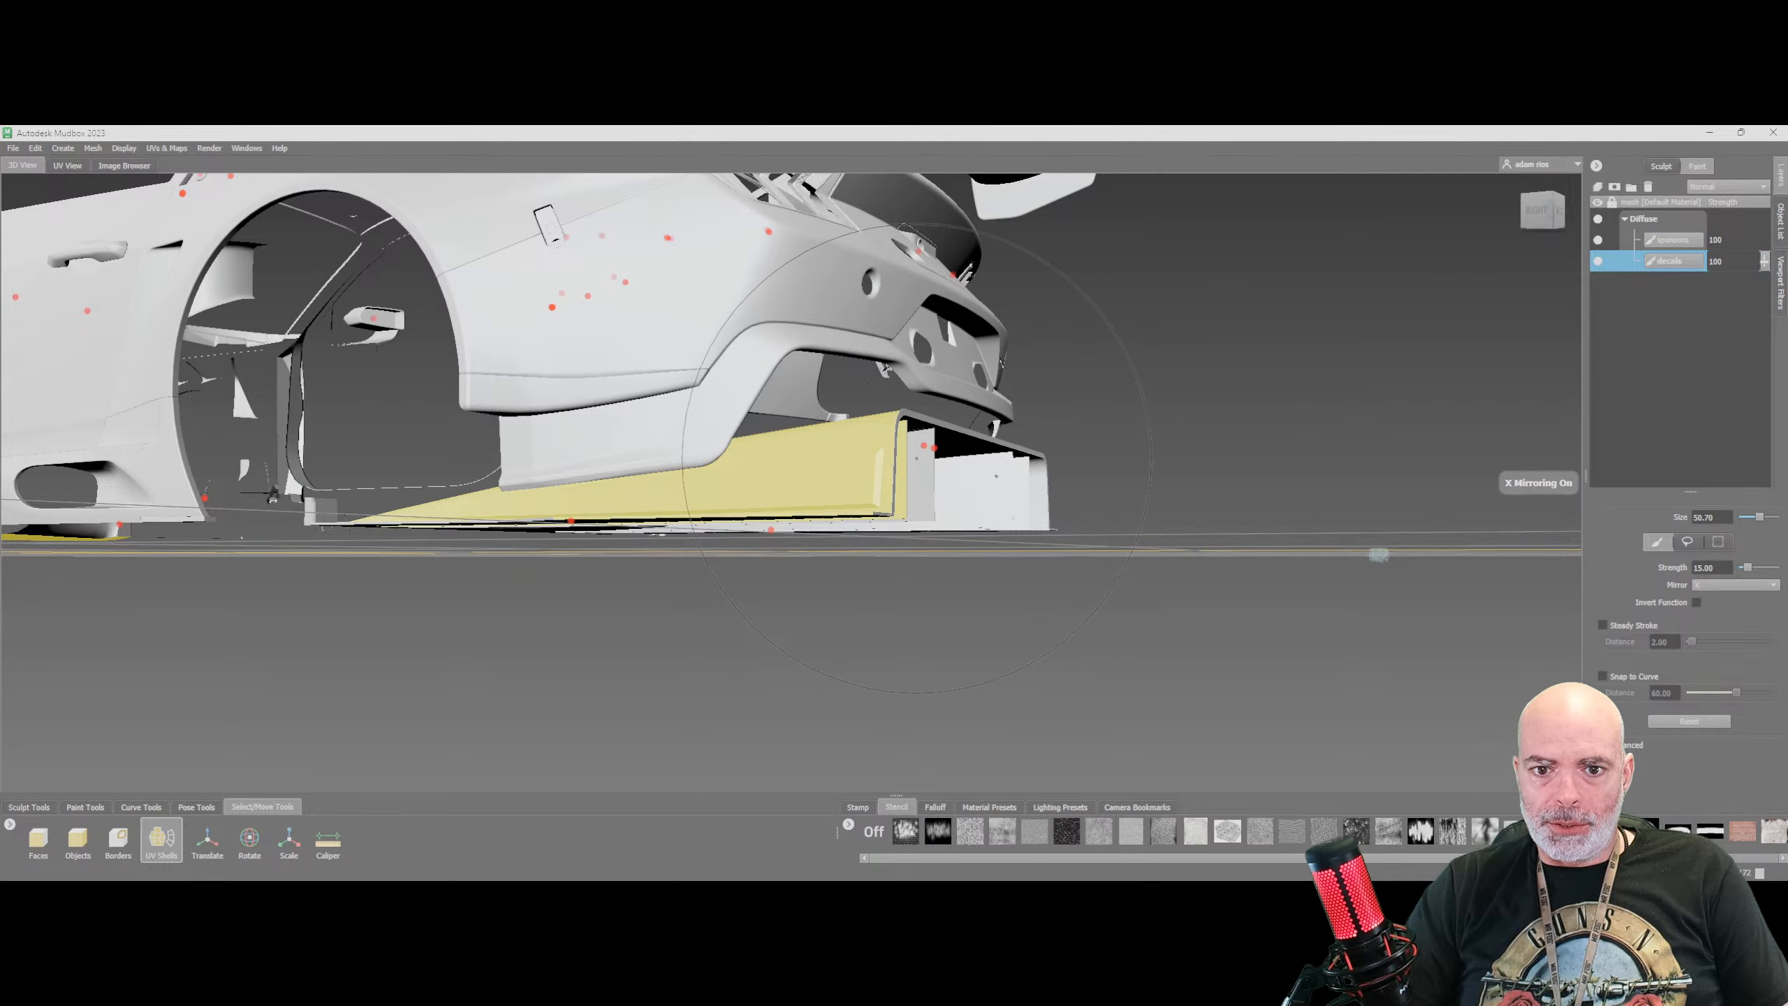
left_click_drag(971, 484, 489, 485, "alt")
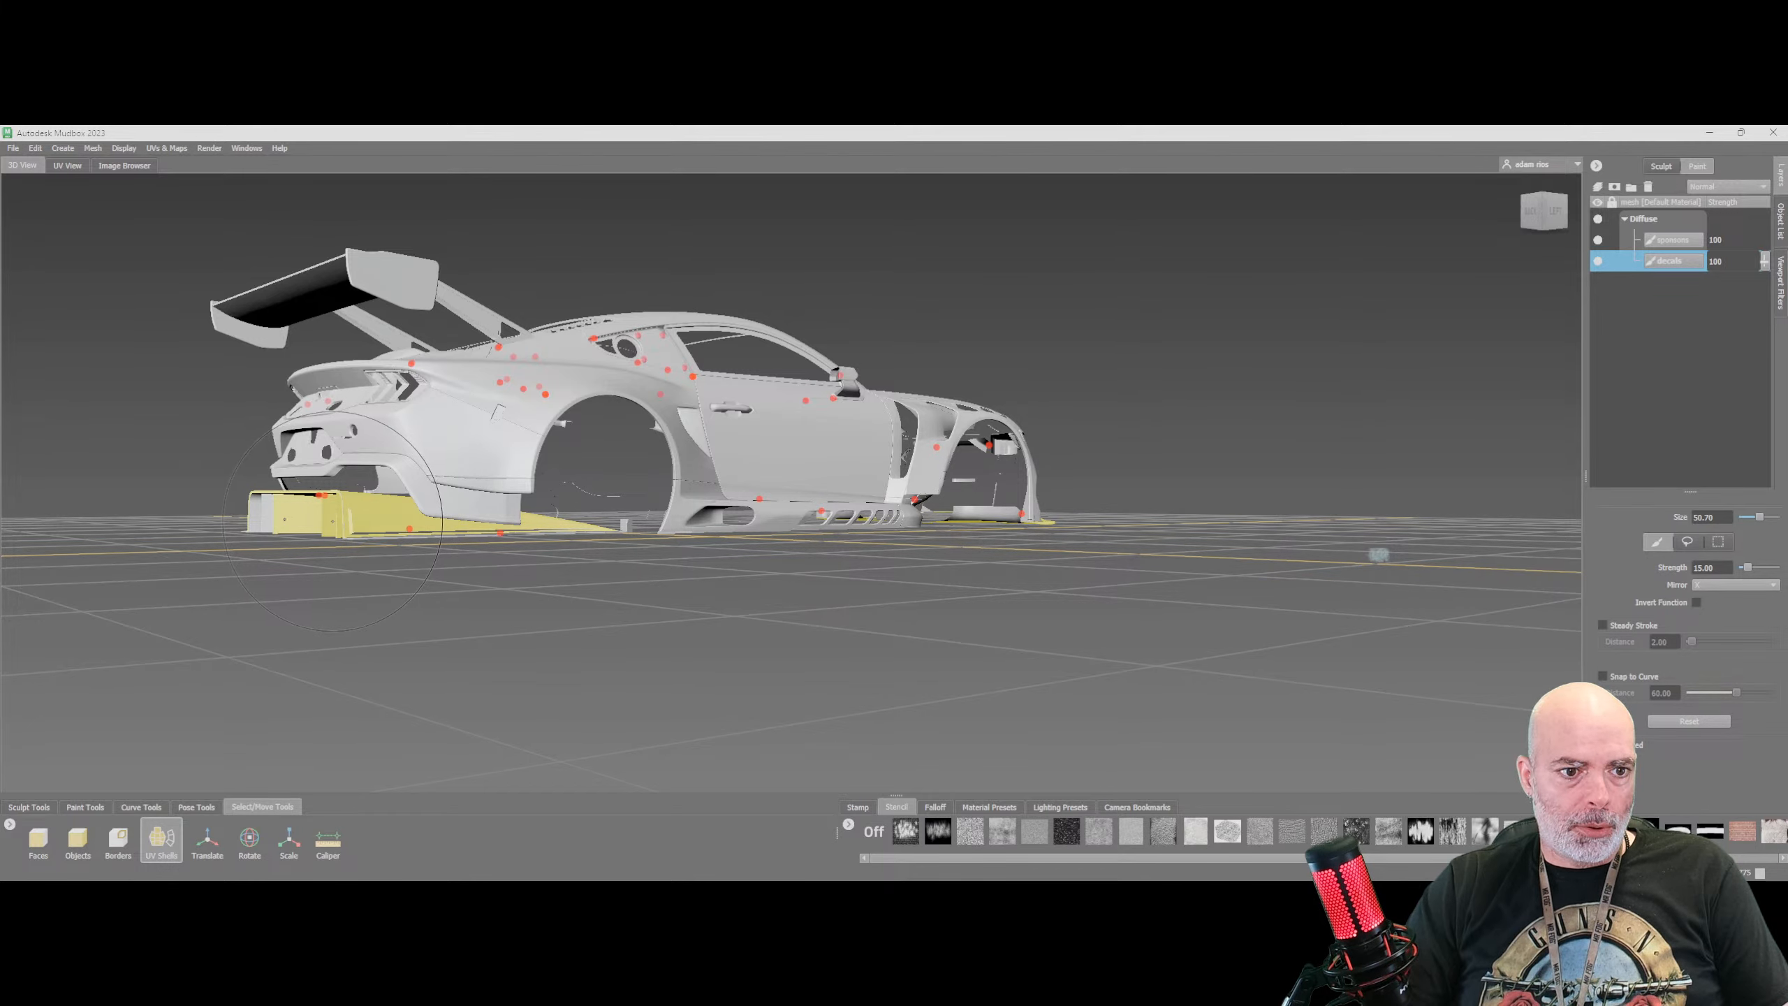
left_click_drag(342, 518, 648, 534, "alt")
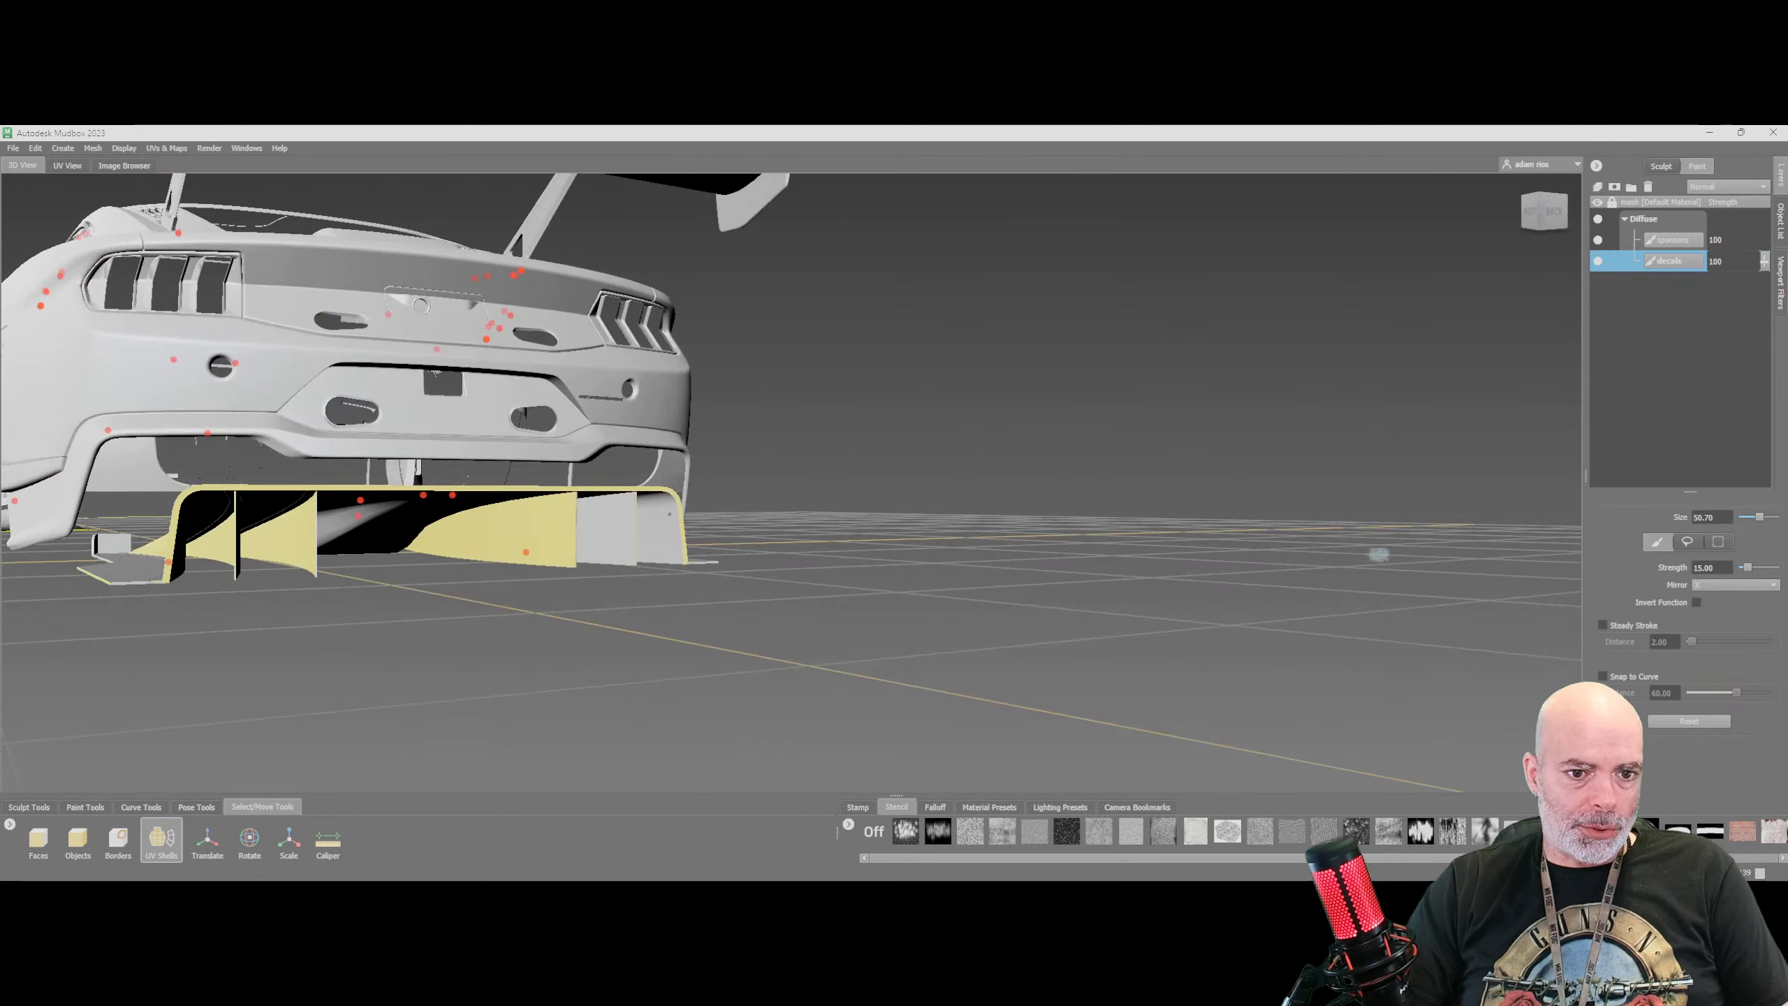
left_click(663, 535)
left_click(634, 537)
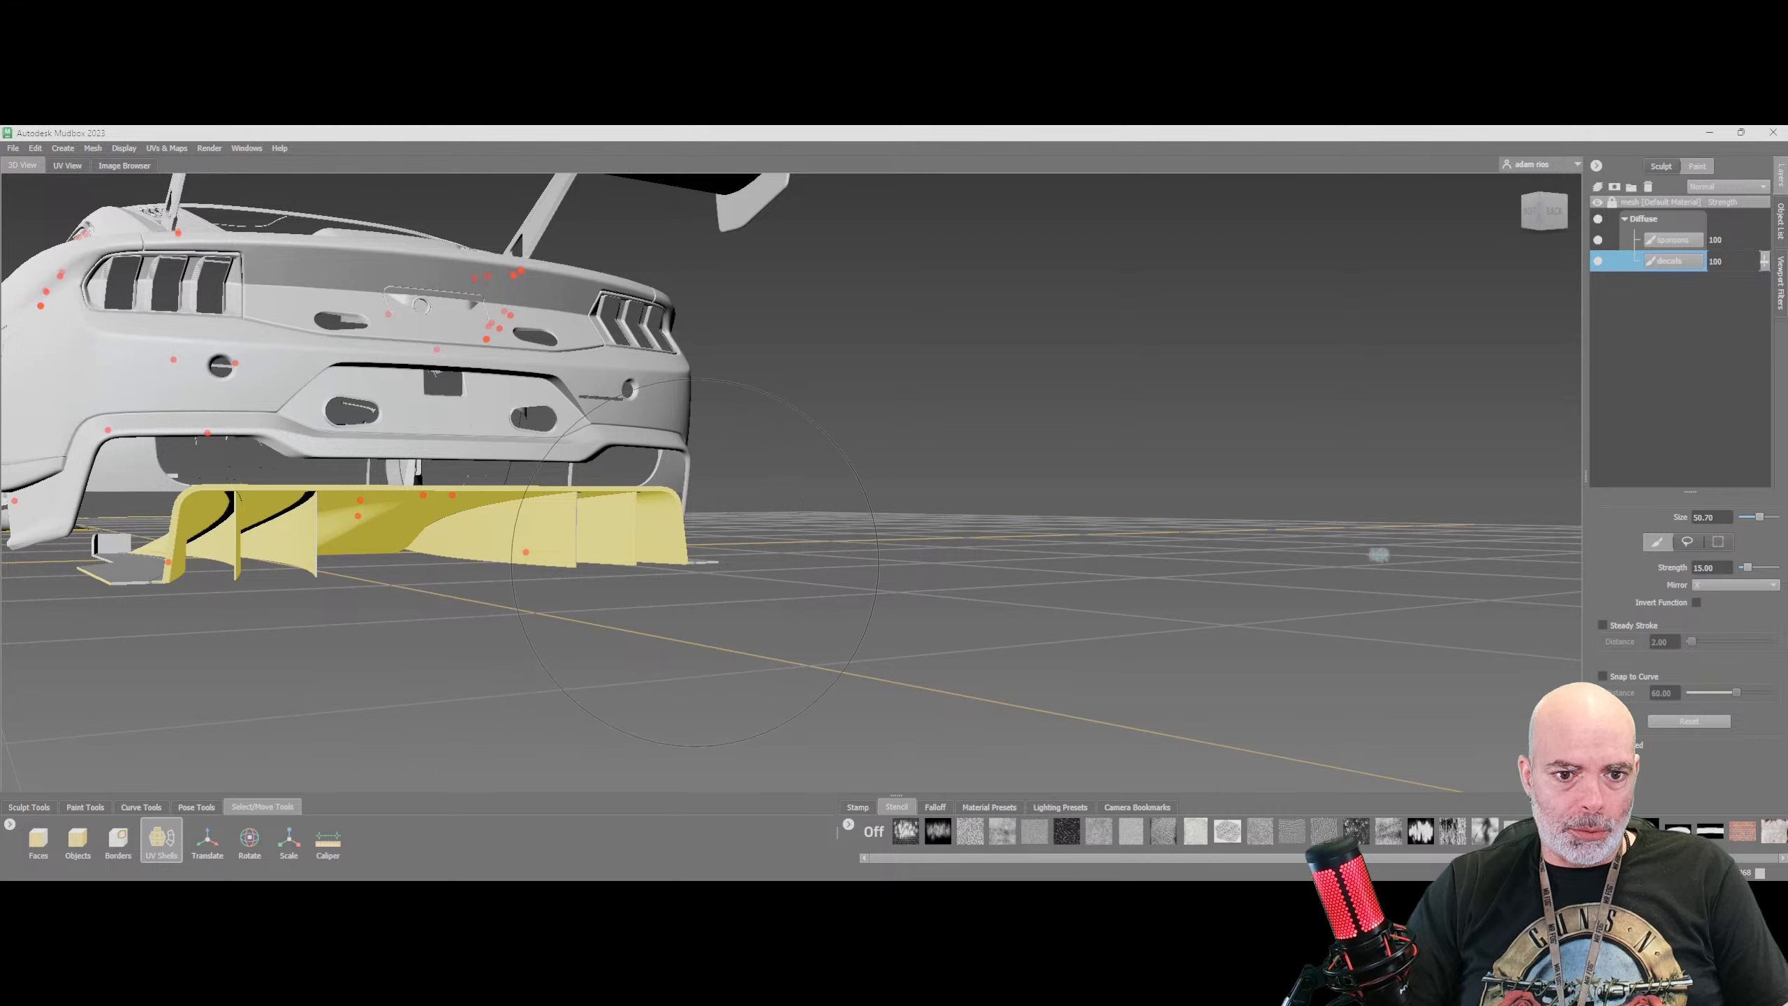
Add the flat plates at the rear diffuser's lower outer edges, including their undersides, to the selection
left_click(134, 572)
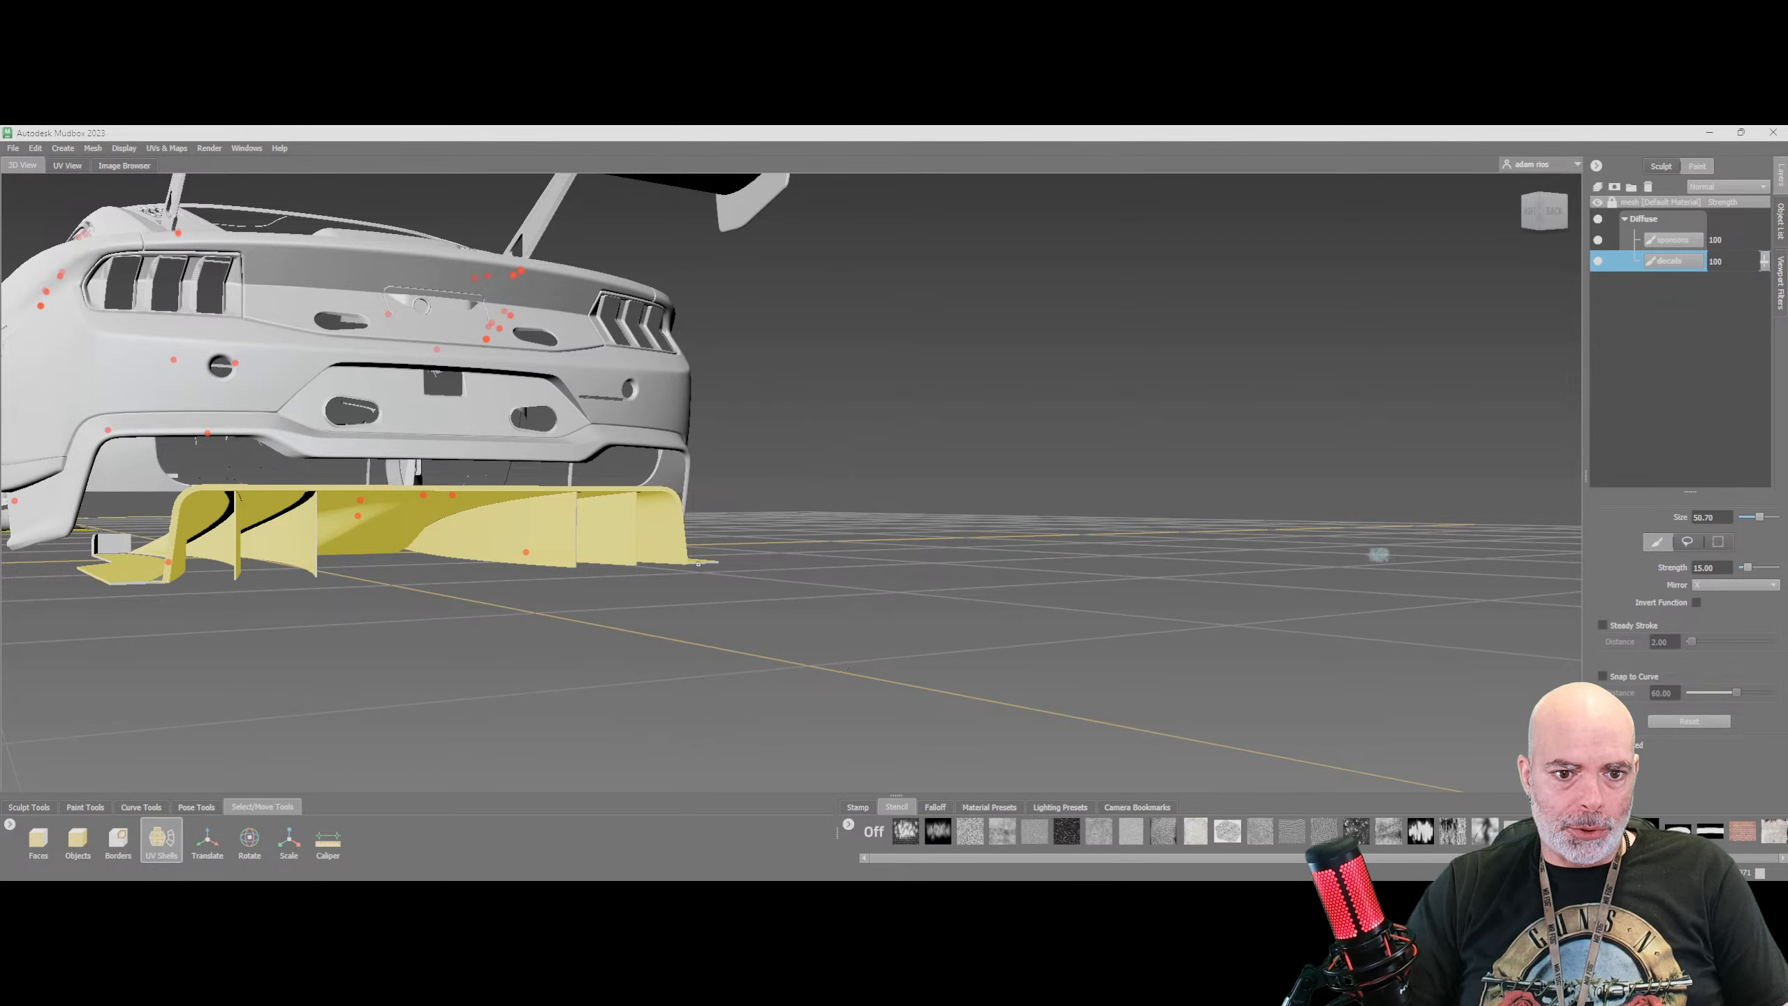
scroll(699, 564, "up", 6)
left_click_drag(699, 564, 694, 493, "alt")
left_click(216, 539)
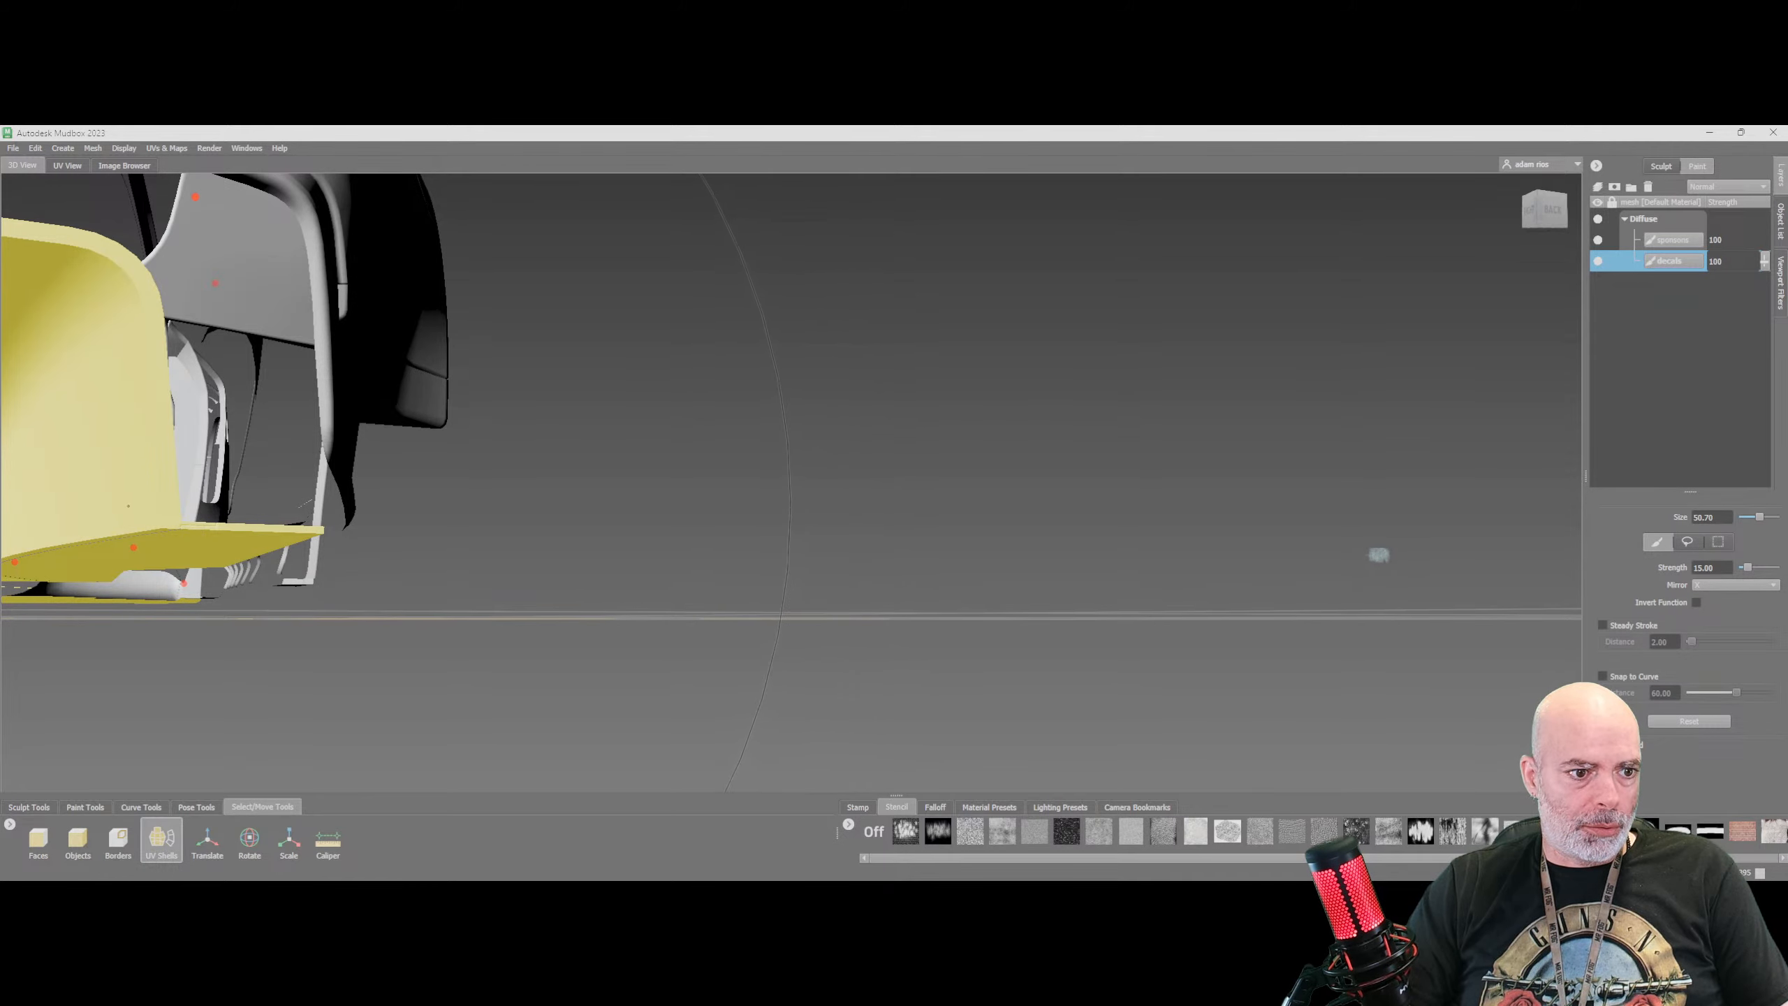
Inspect the rear diffuser's fins, edges and outer plates from inside, behind and both sides for unselected surfaces
key("f")
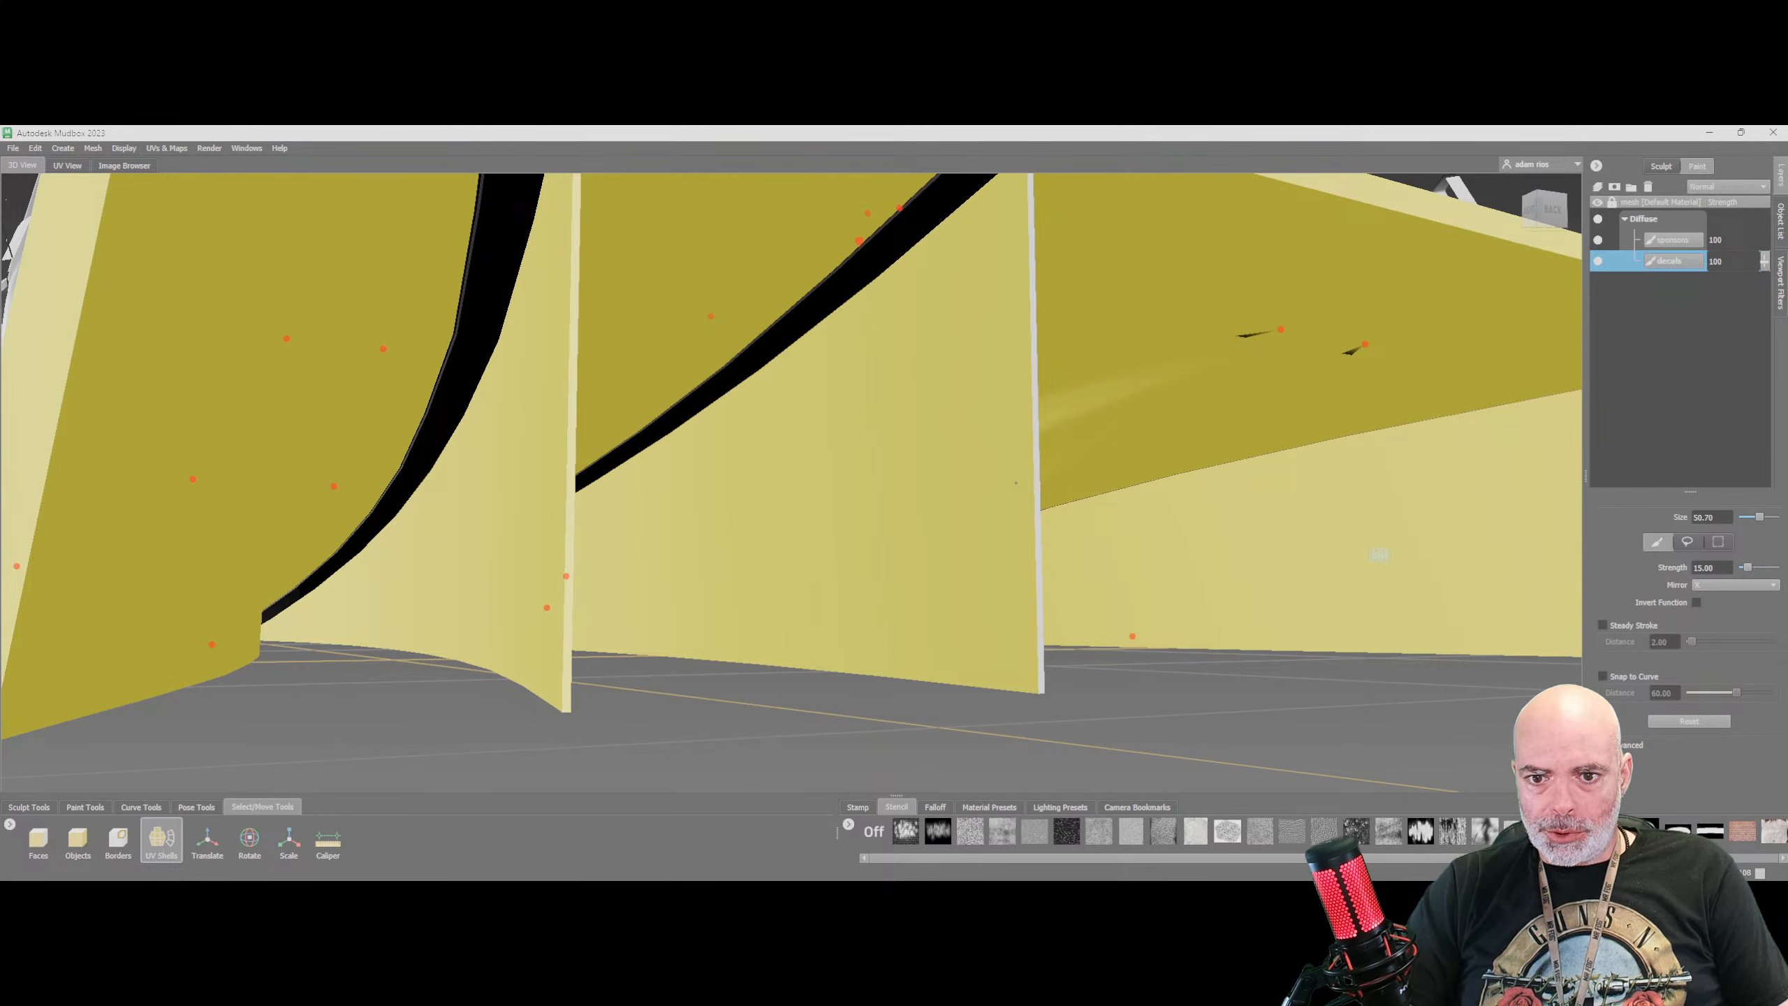
key("f")
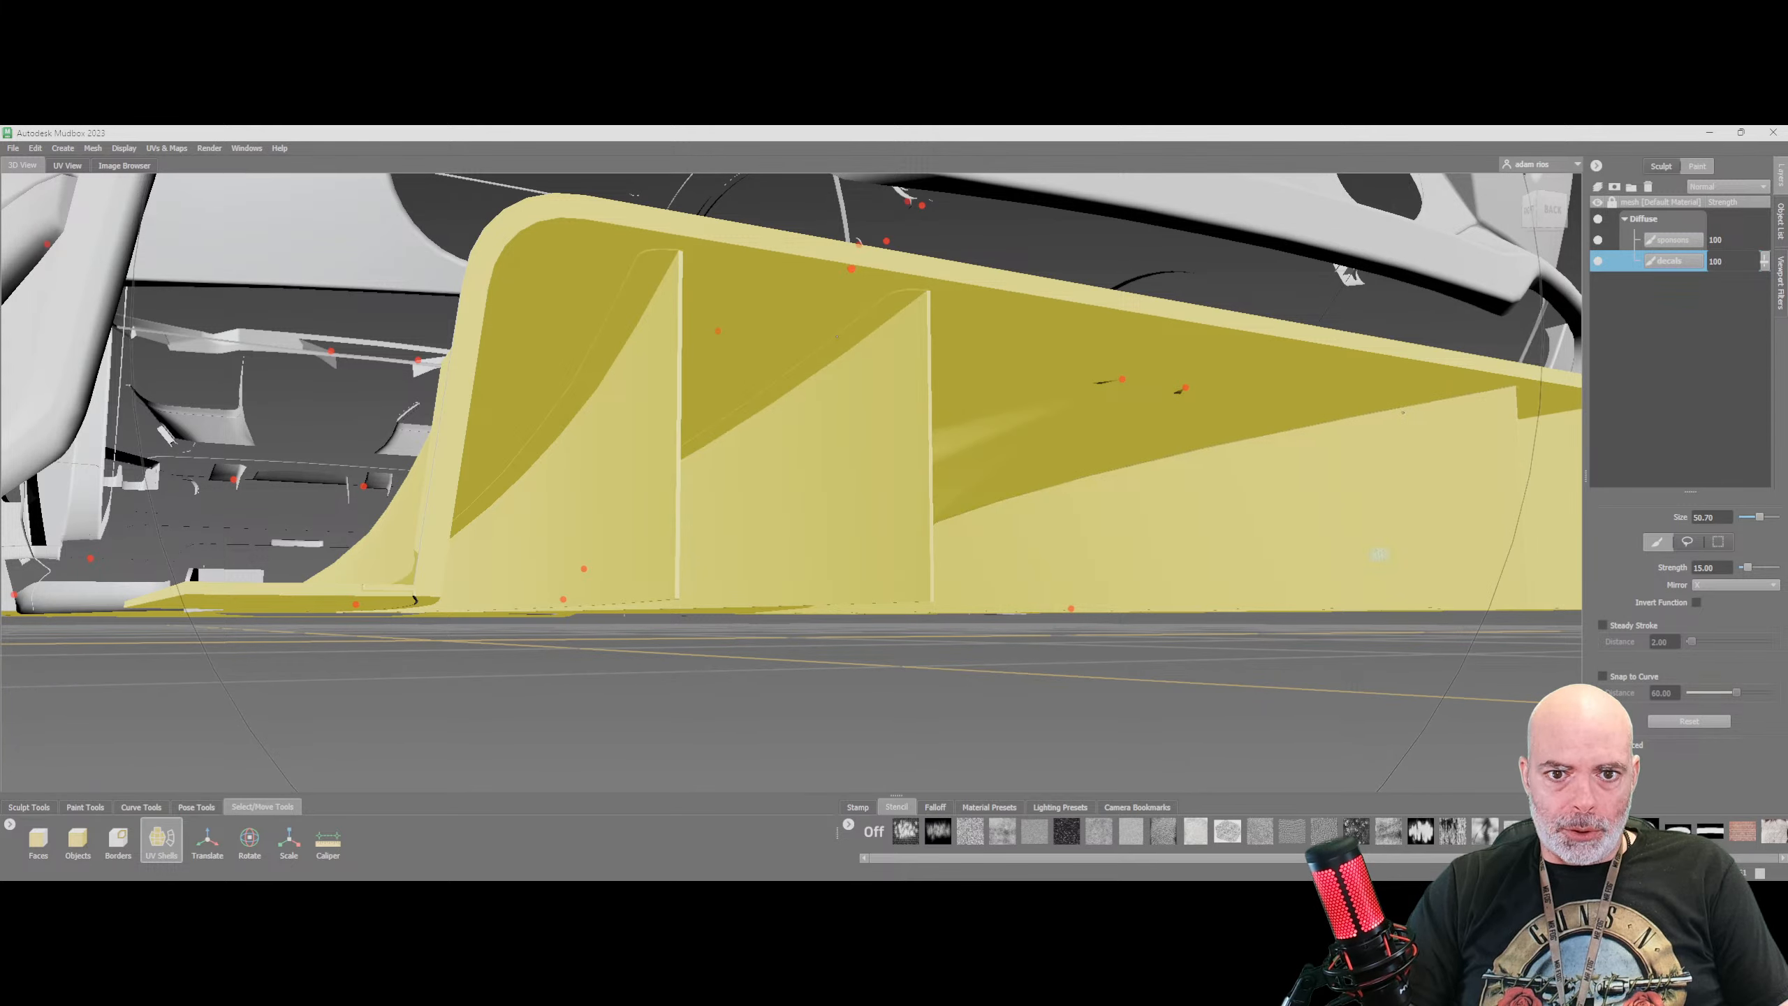
left_click_drag(837, 338, 1209, 622, "alt")
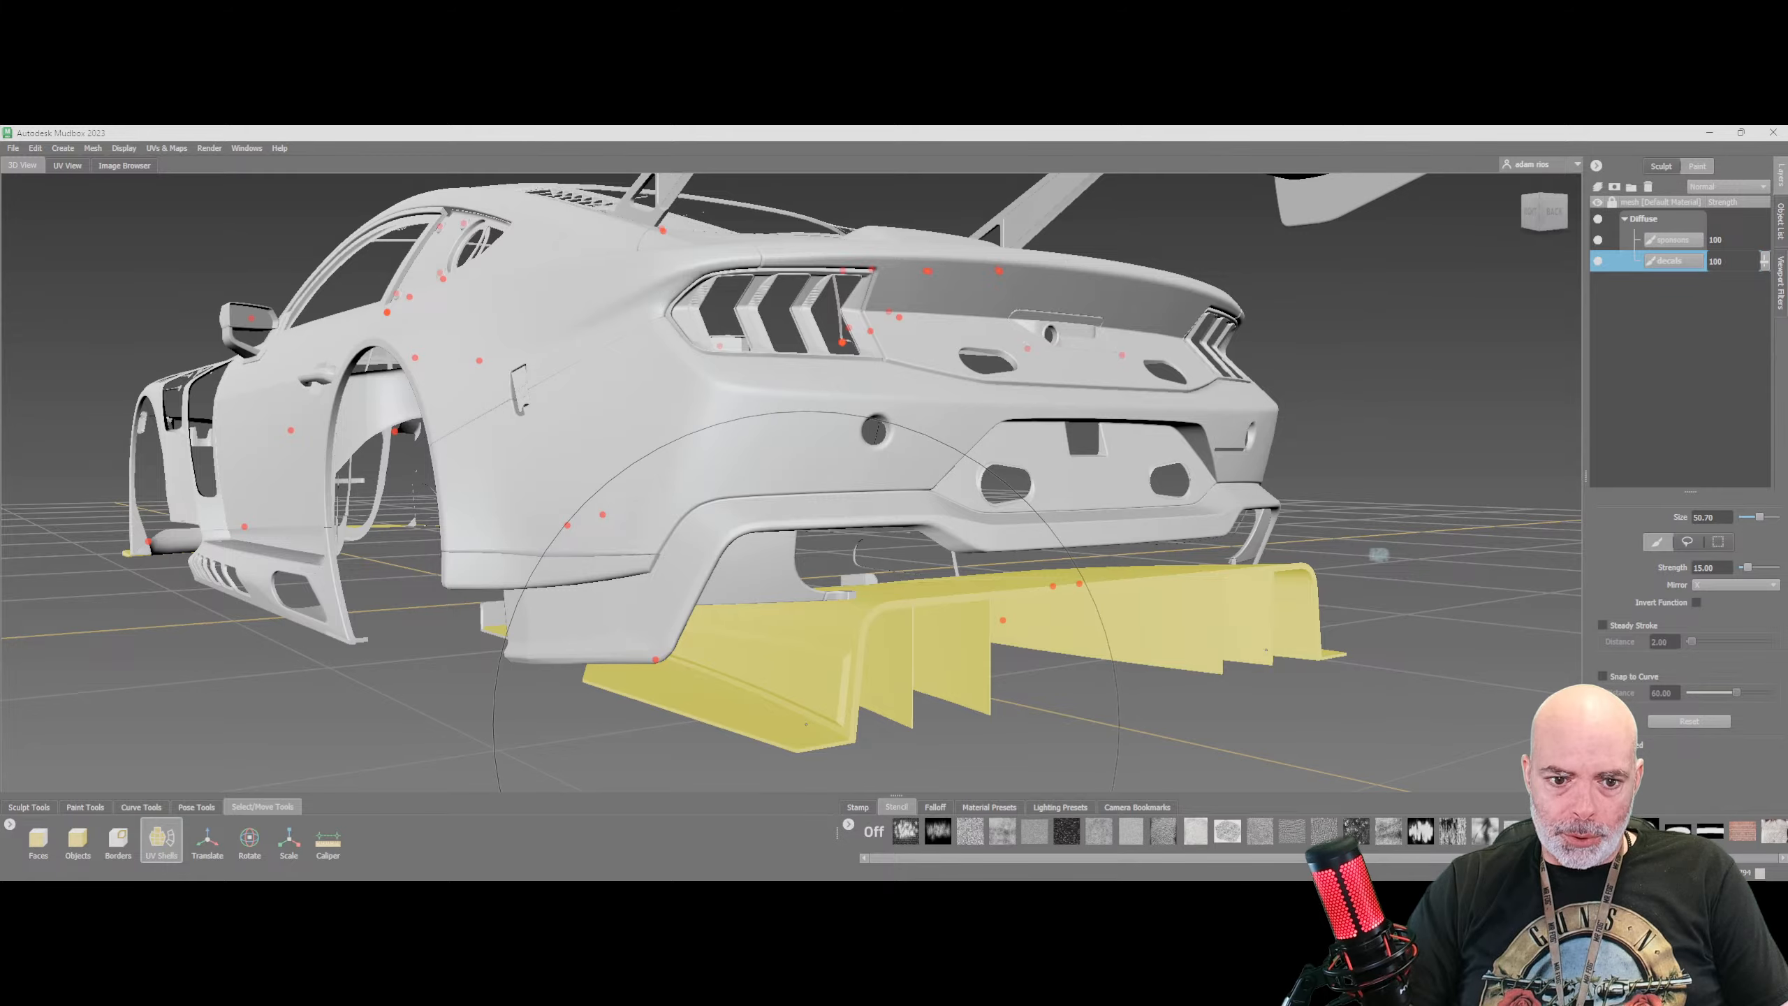
left_click_drag(806, 724, 494, 682, "alt")
key("ctrl+z")
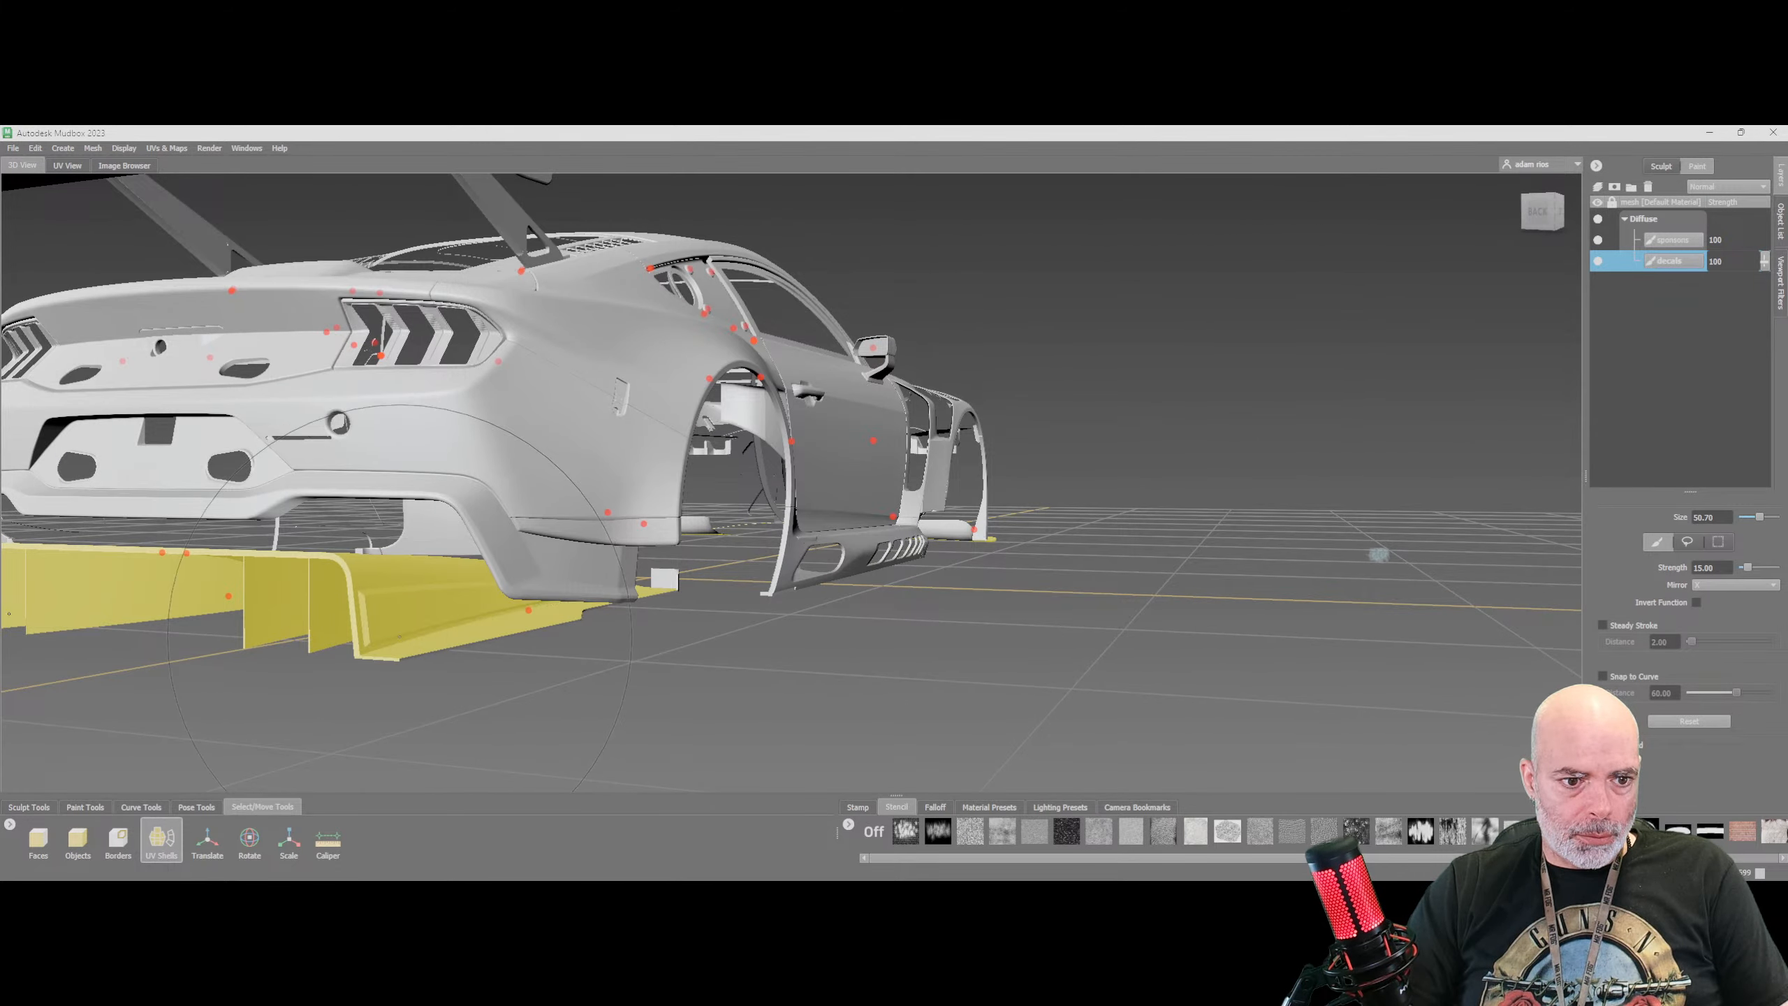
left_click_drag(375, 626, 445, 624, "alt")
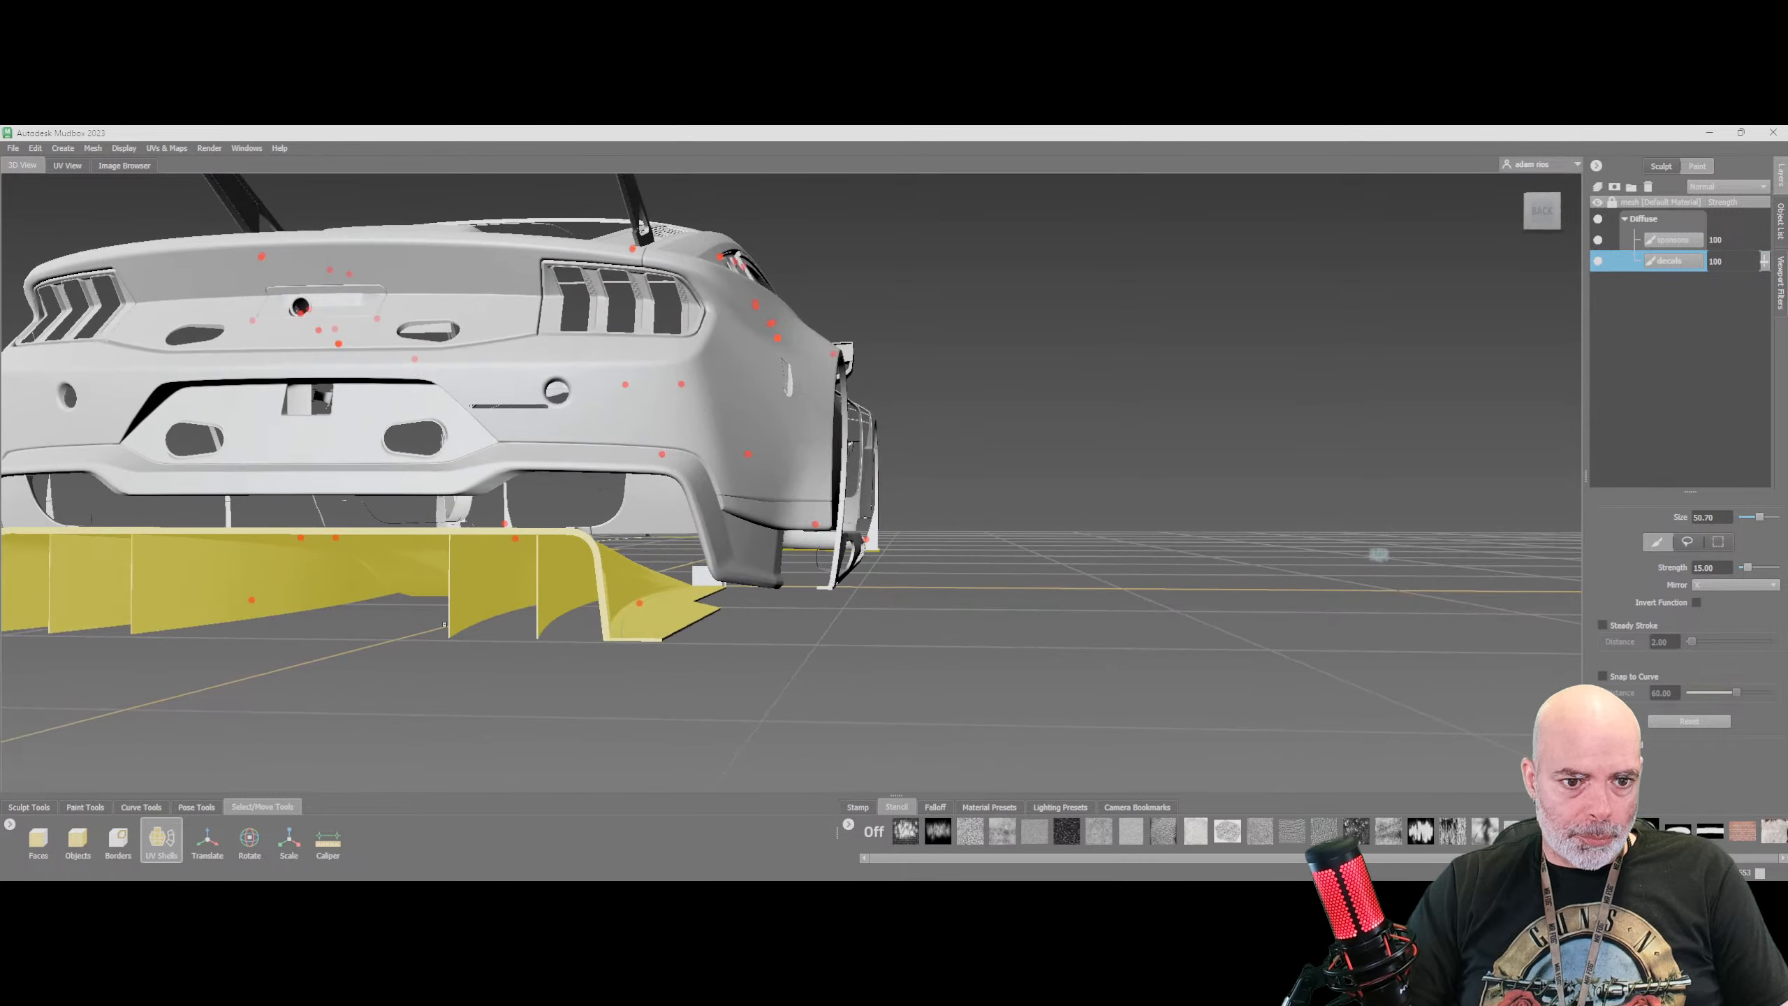
scroll(444, 623, "up", 3)
scroll(445, 624, "up", 2)
middle_click_drag(444, 624, 1083, 472, "alt")
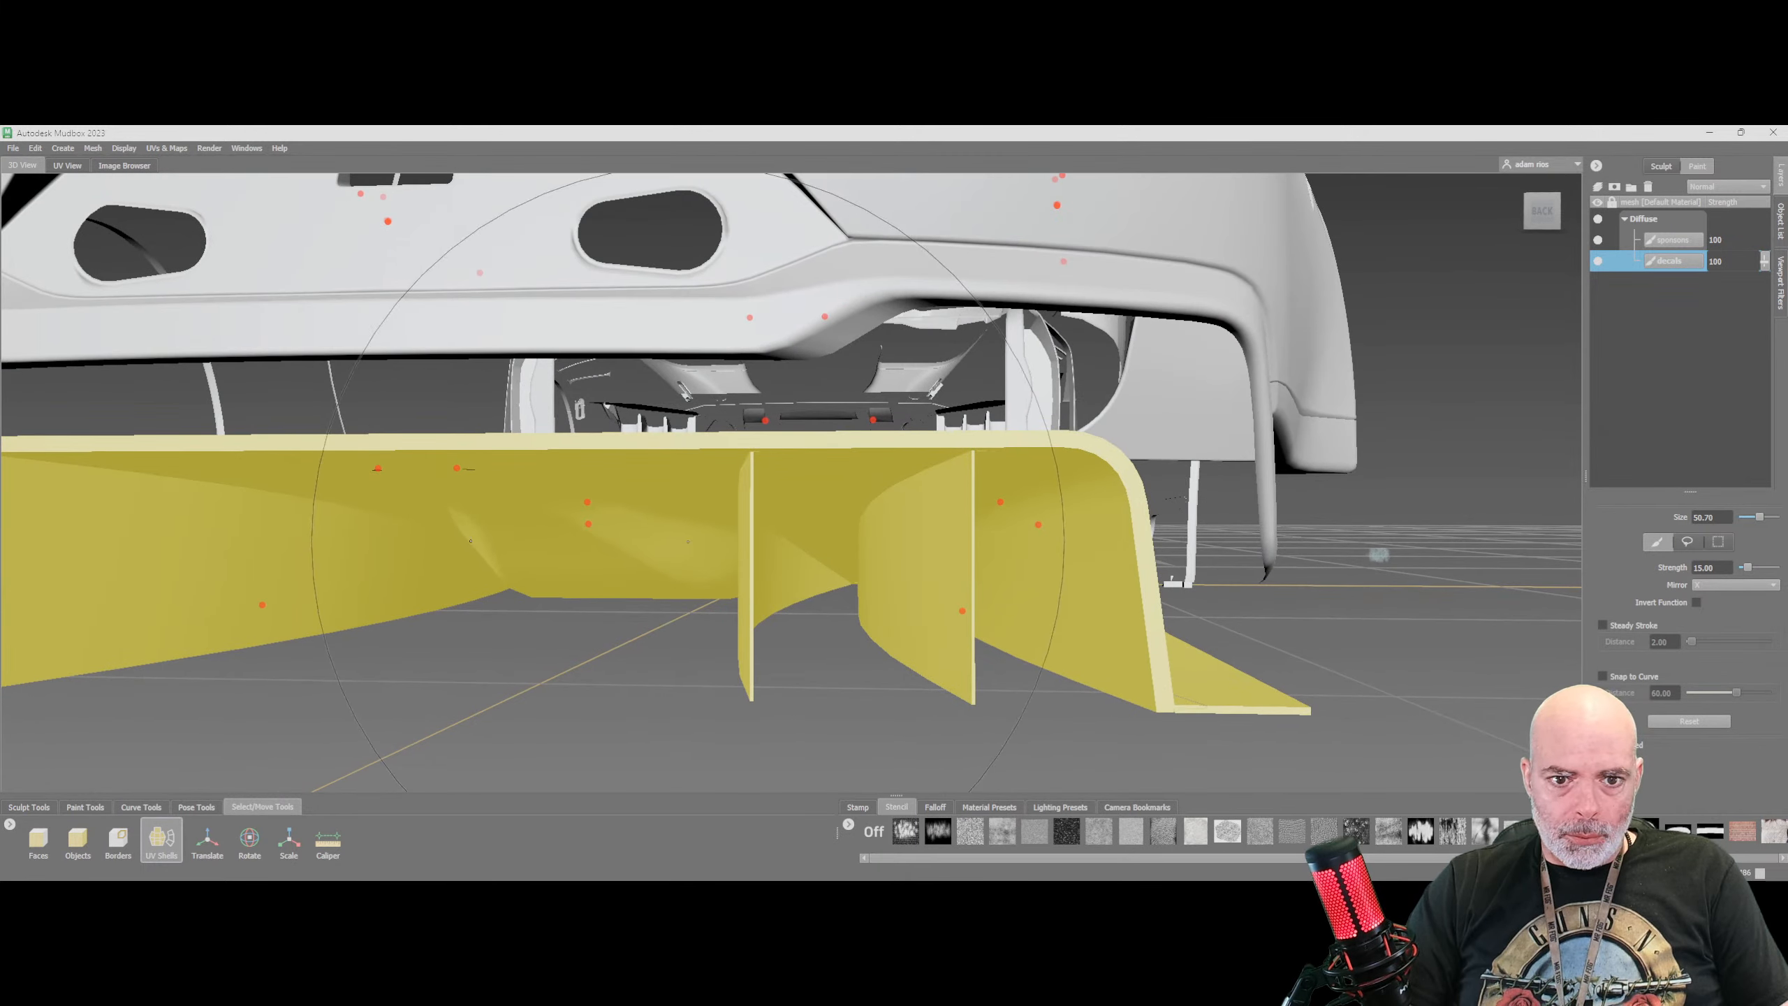
scroll(422, 507, "down", 3)
mouse_move(420, 507)
left_mouse_down("alt")
mouse_move(593, 586)
mouse_move(599, 553)
mouse_move(628, 600)
left_mouse_up("alt")
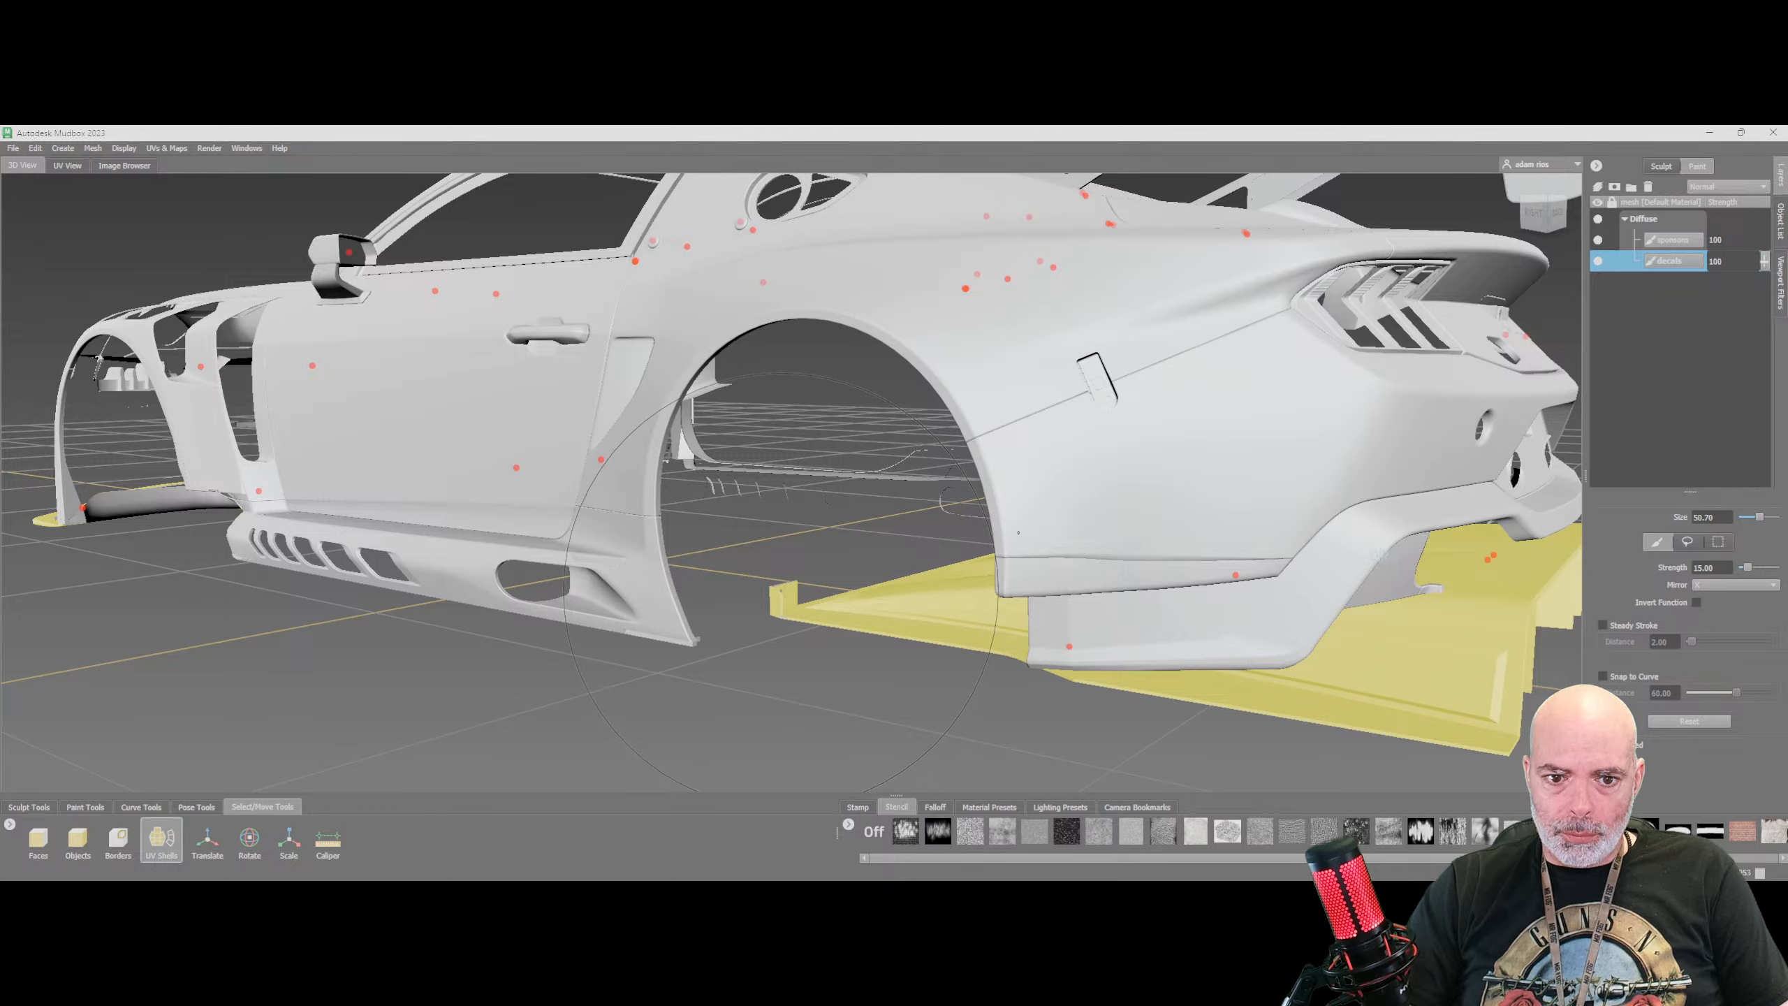
Add the side faces of the small upright blocks at the diffuser's front corners to the UV shell selection
scroll(755, 617, "down", 5)
scroll(1378, 555, "up", 10)
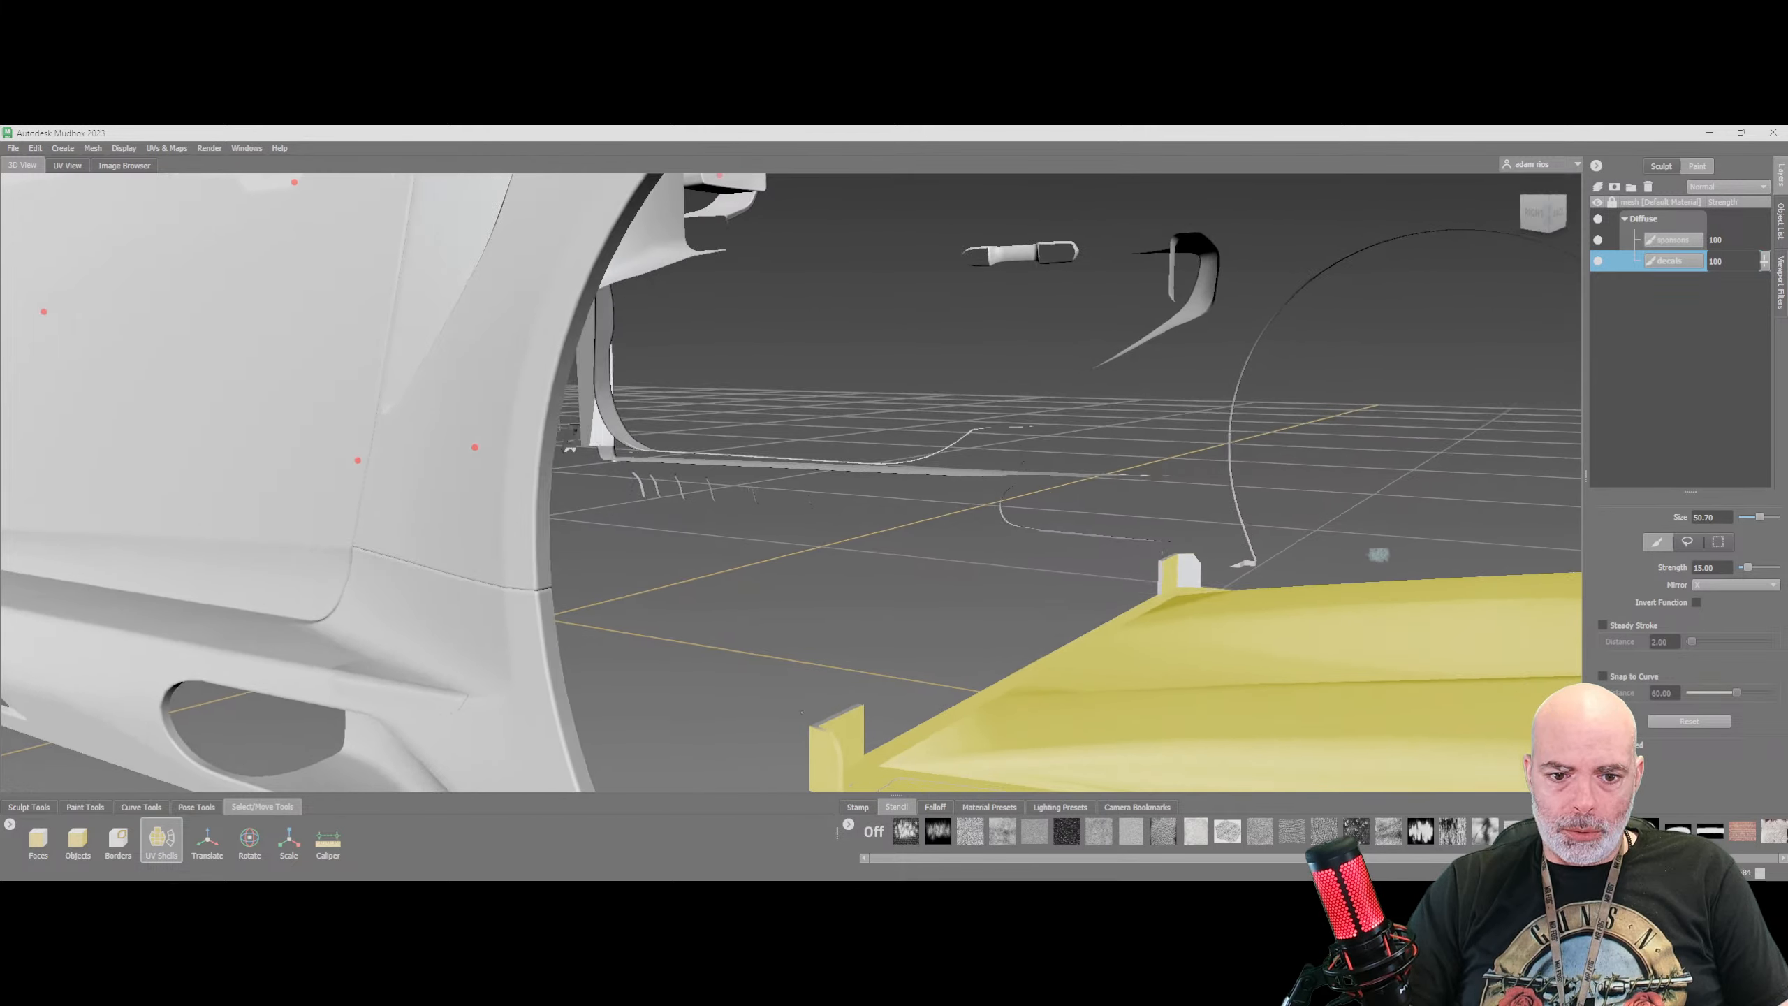
scroll(1378, 555, "up", 1)
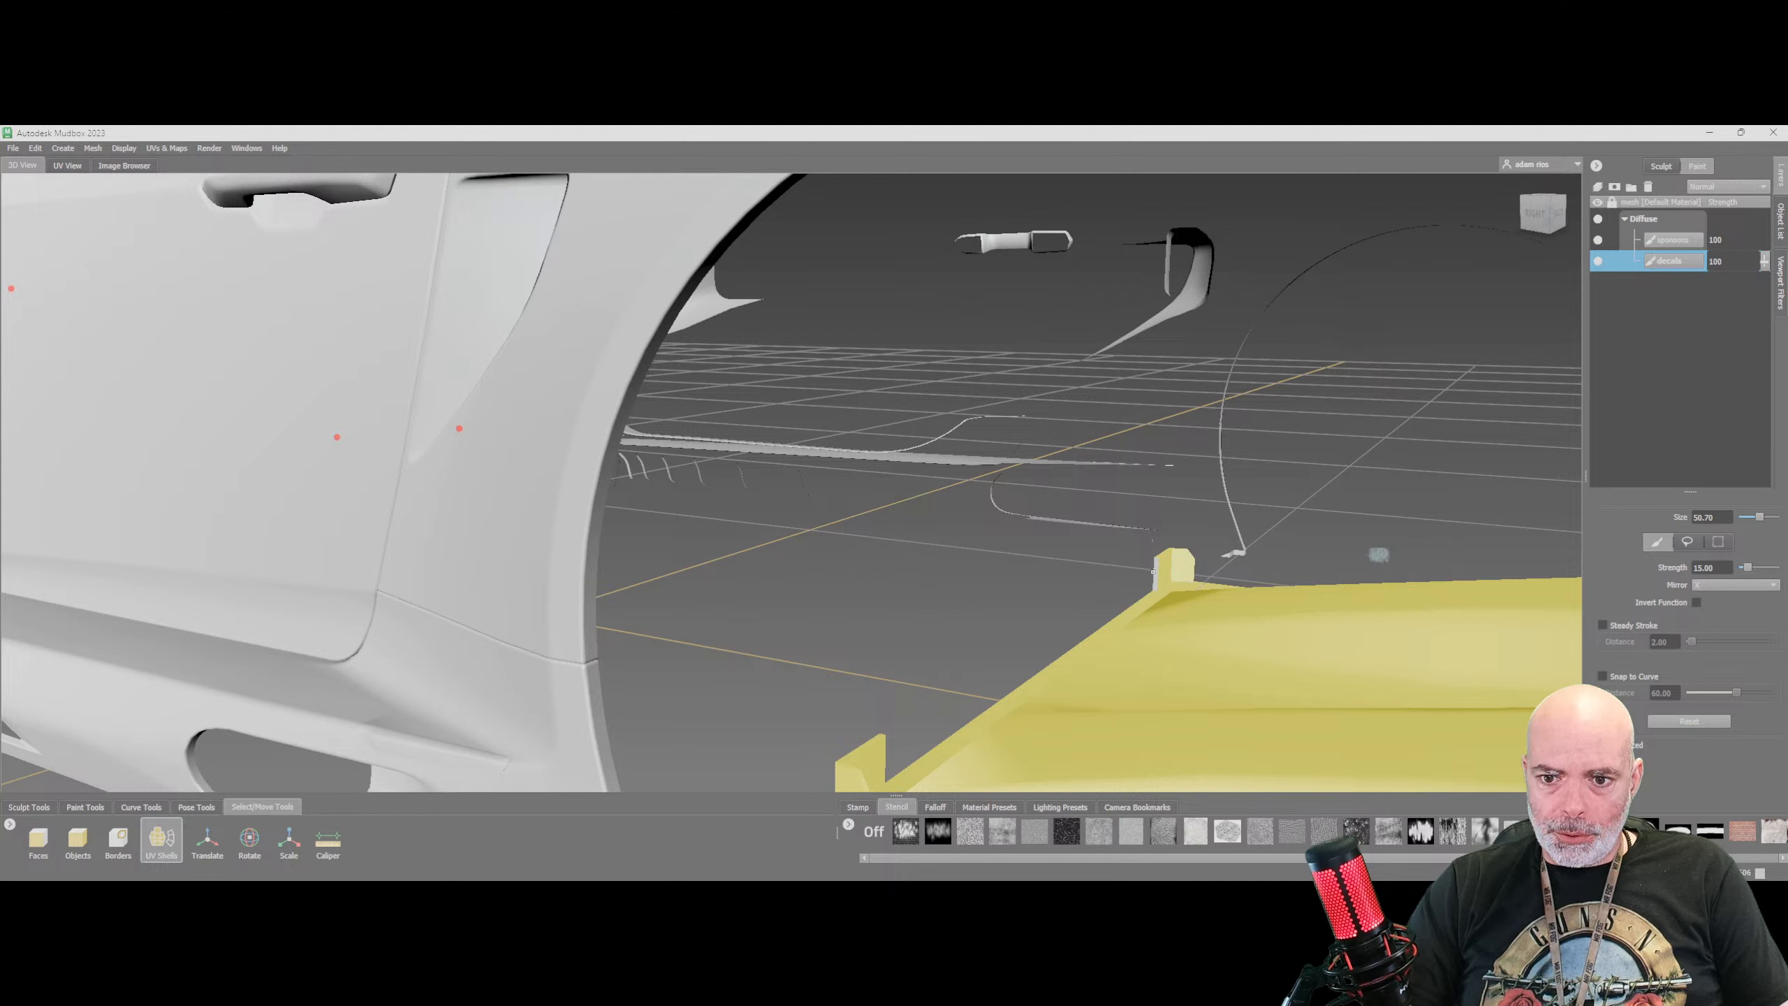
left_click(1153, 572)
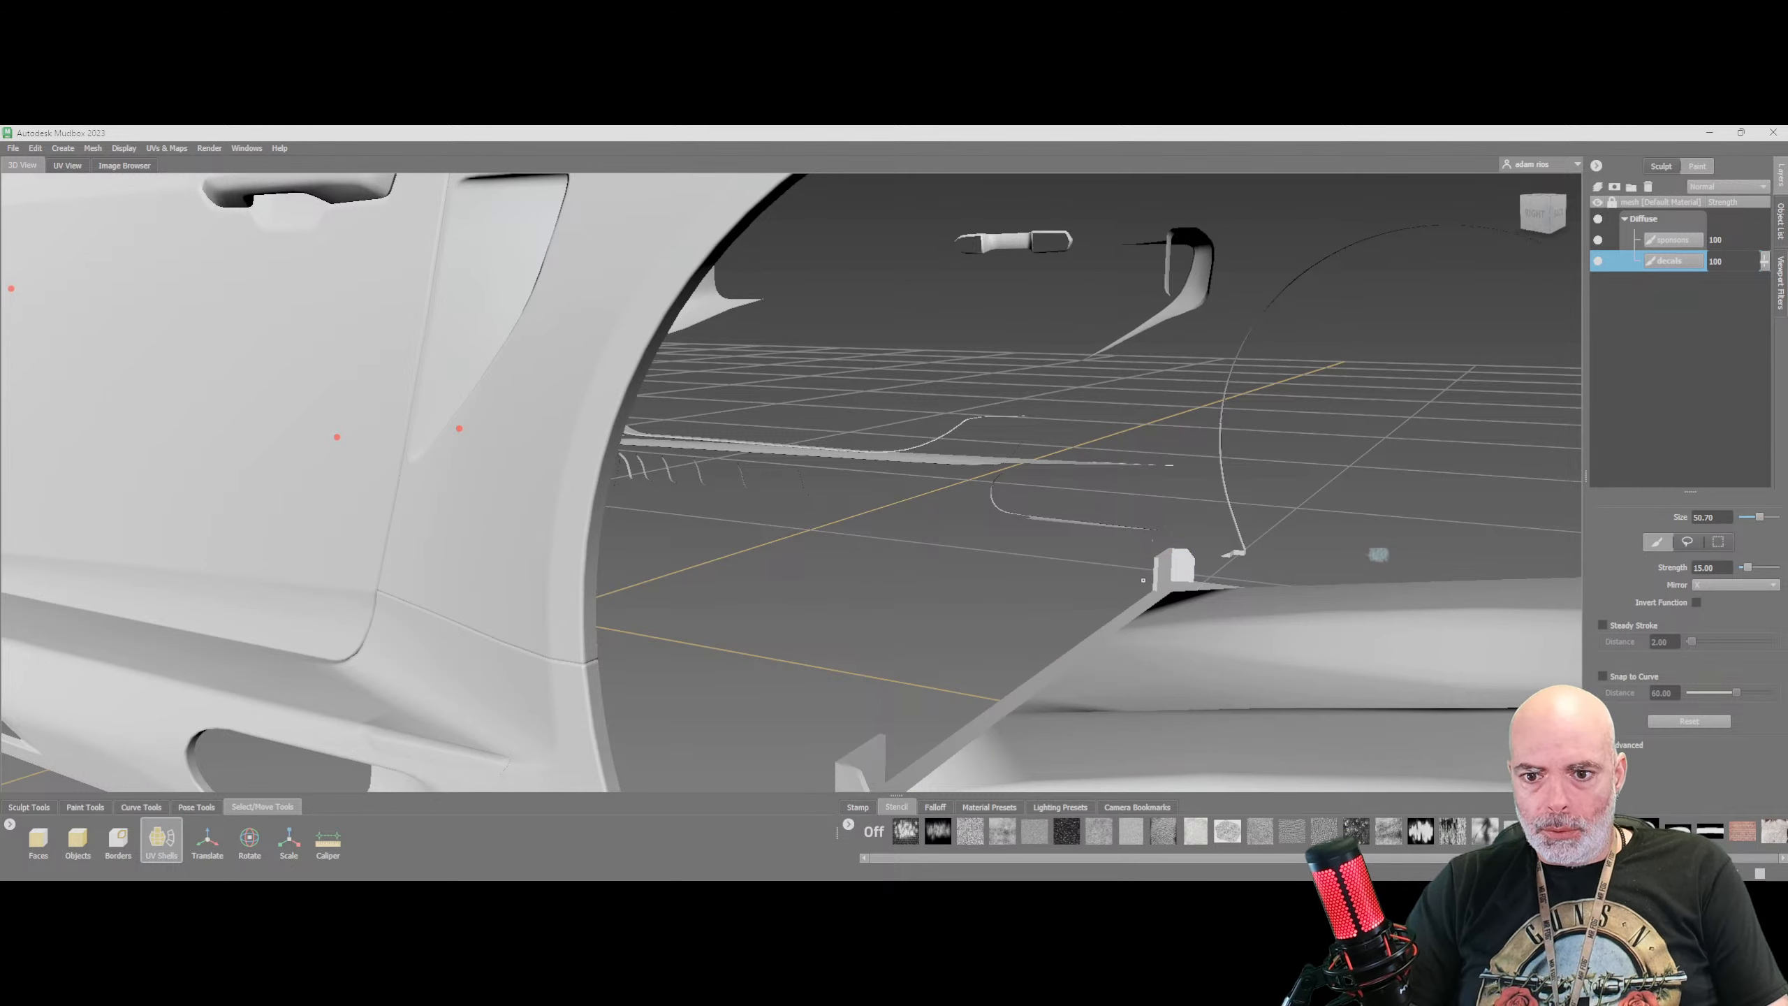
left_click(1143, 580)
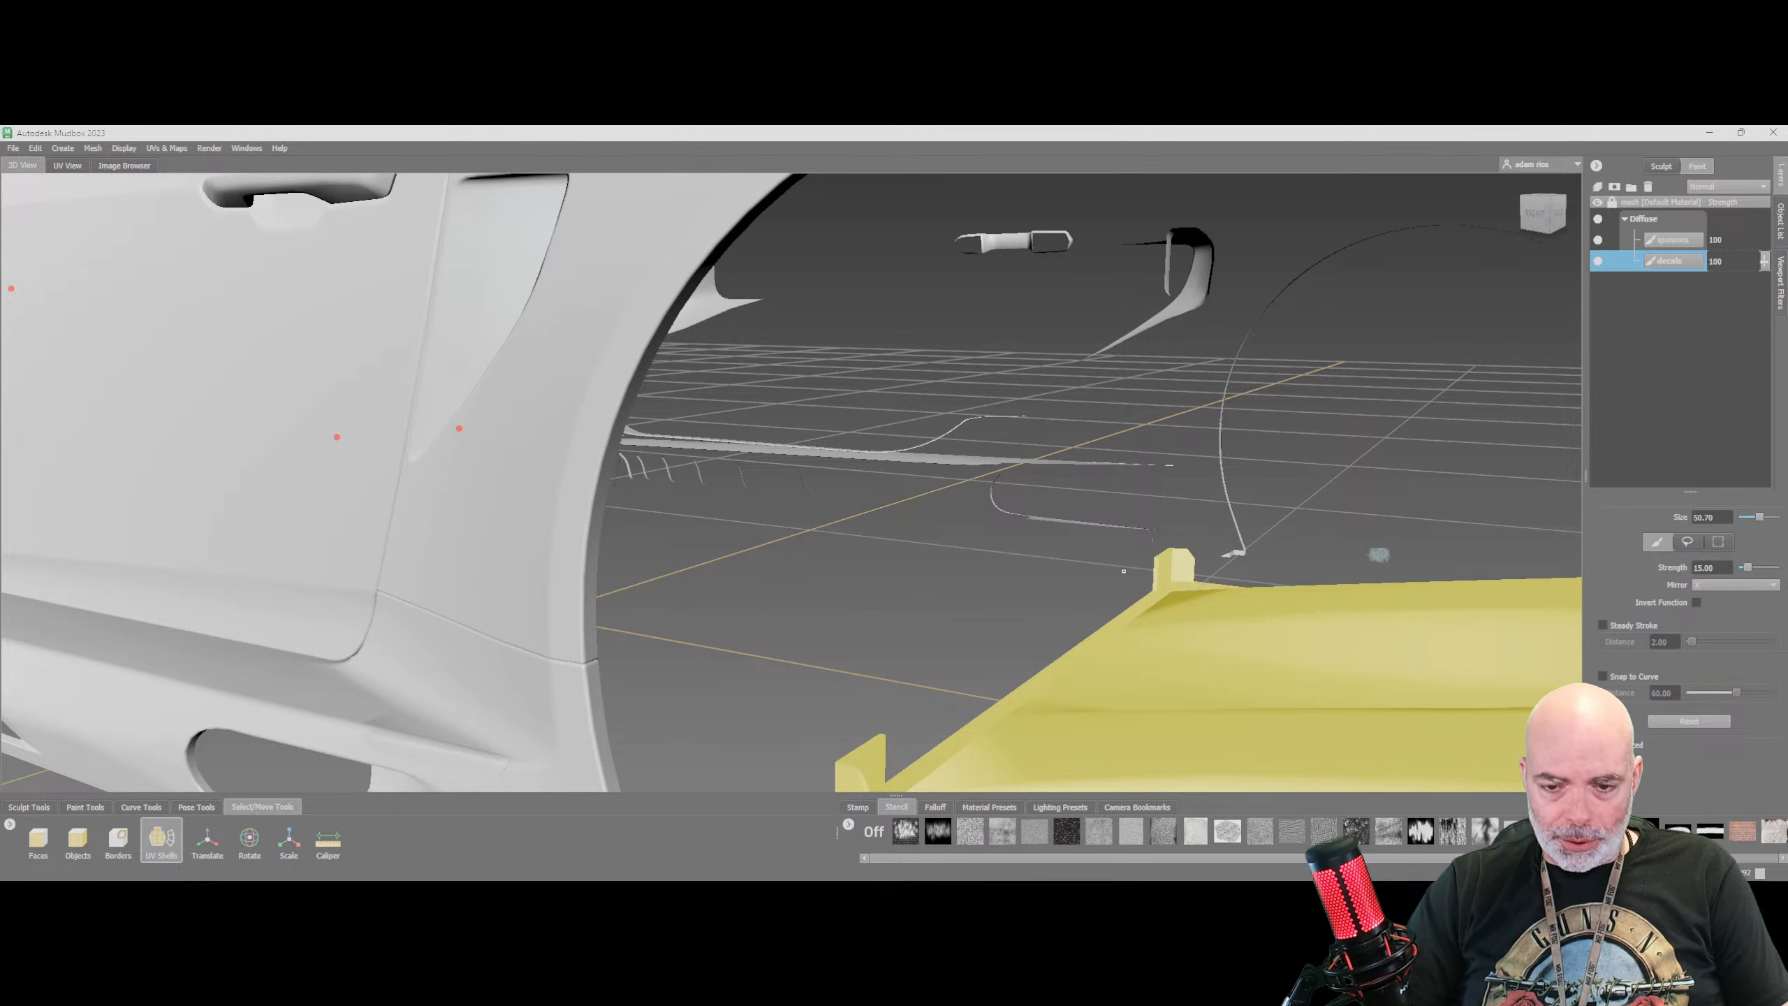
left_click_drag(1119, 623, 895, 565, "alt")
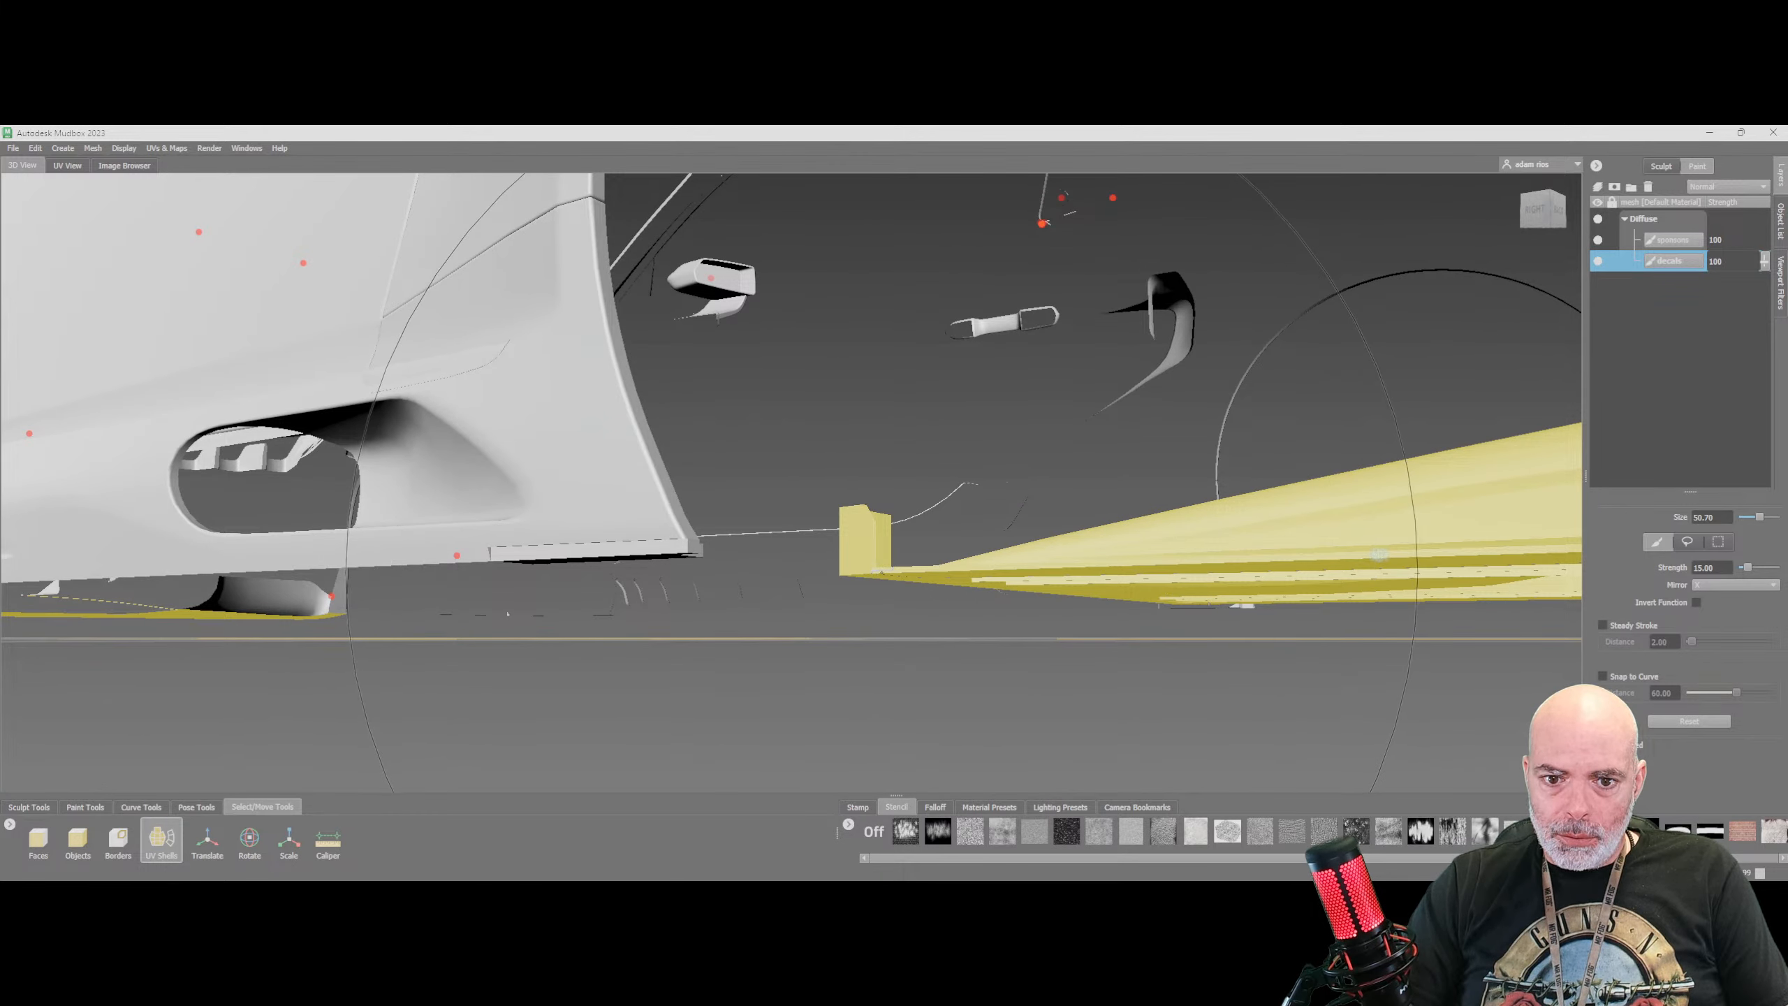
Add the outer face of the rear wing's near support arm to the selection
left_click_drag(1219, 598, 1084, 464, "alt")
scroll(1199, 594, "down", 5)
scroll(926, 443, "up", 3)
scroll(1084, 464, "up", 3)
left_click(919, 407)
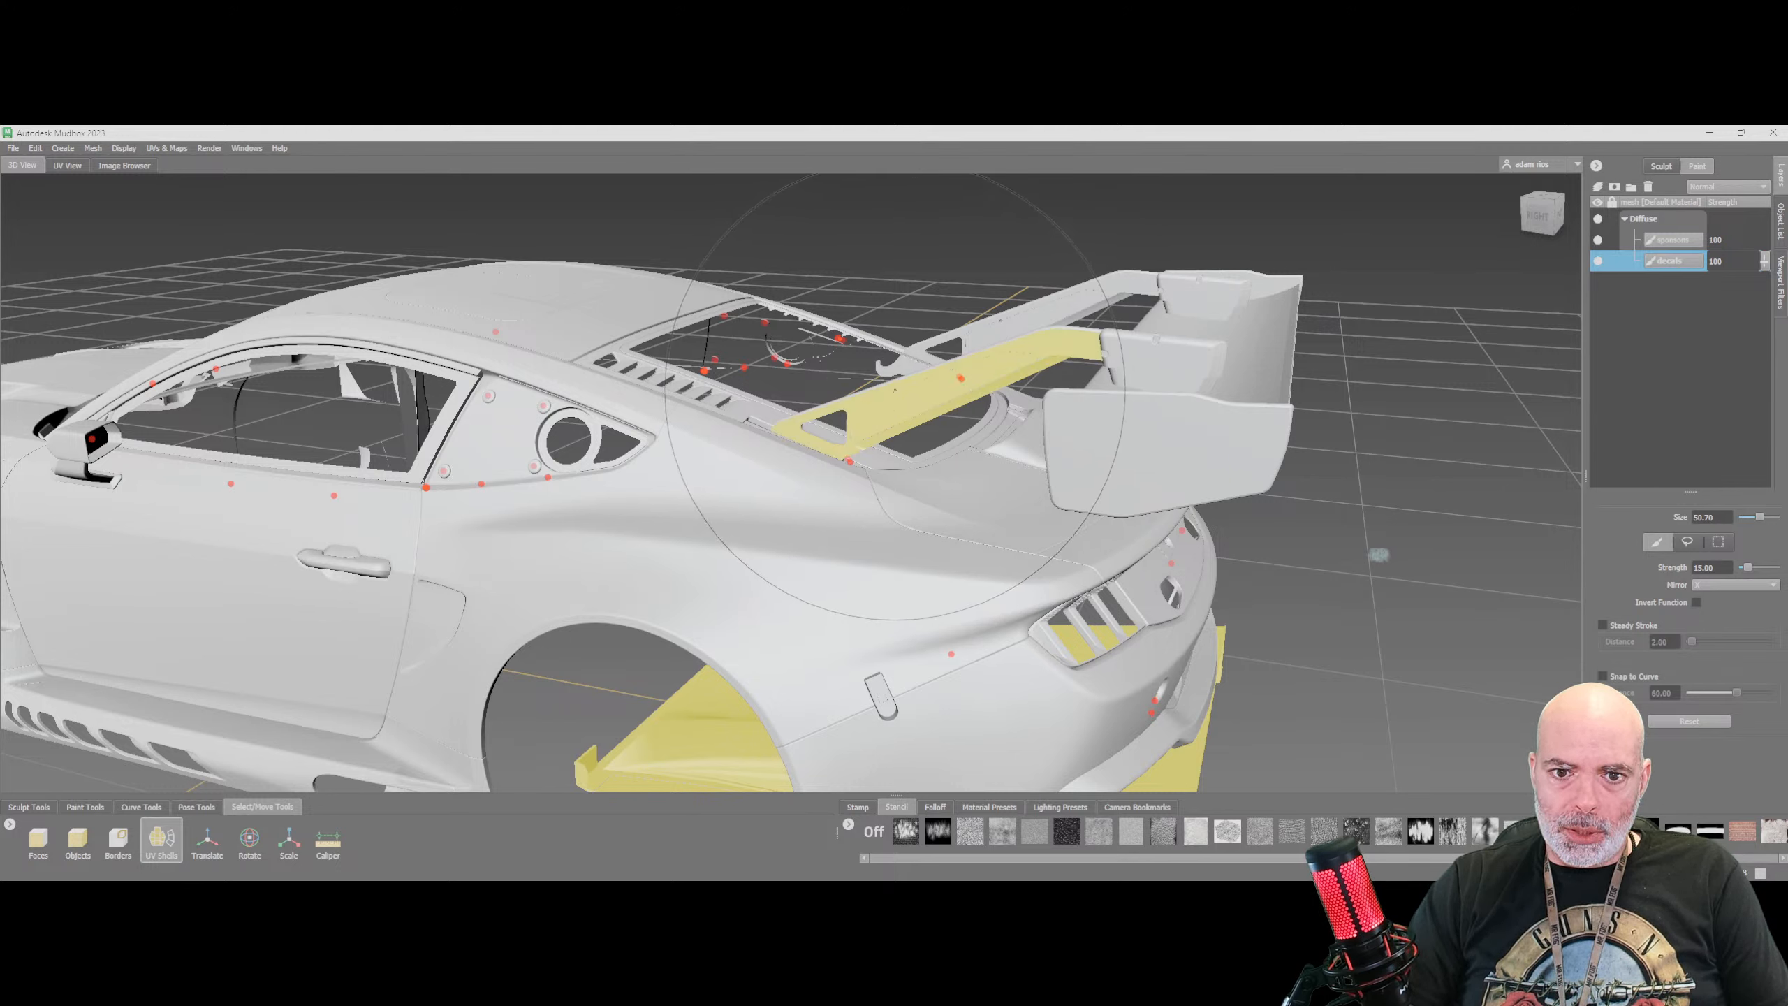
scroll(897, 391, "up", 2)
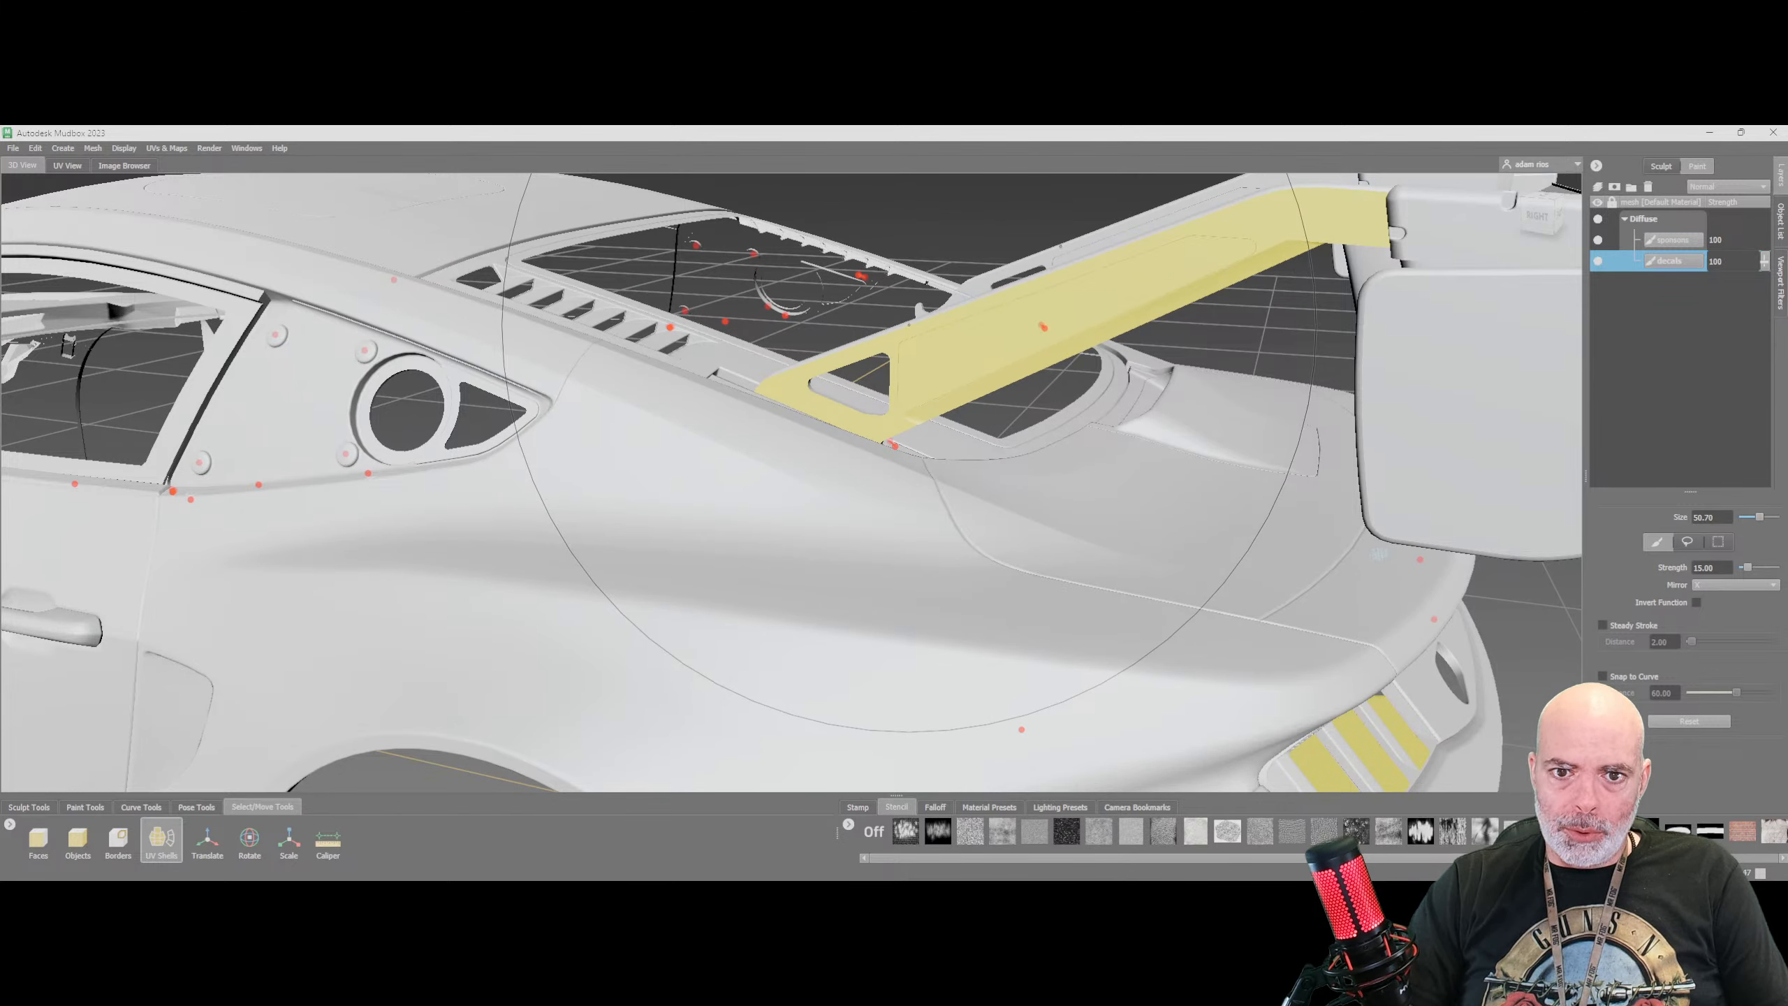
Add the far wing support arm's inner face and its upper and lower edges to the selection, mirrored to the other arm
left_click_drag(897, 363, 690, 661, "alt")
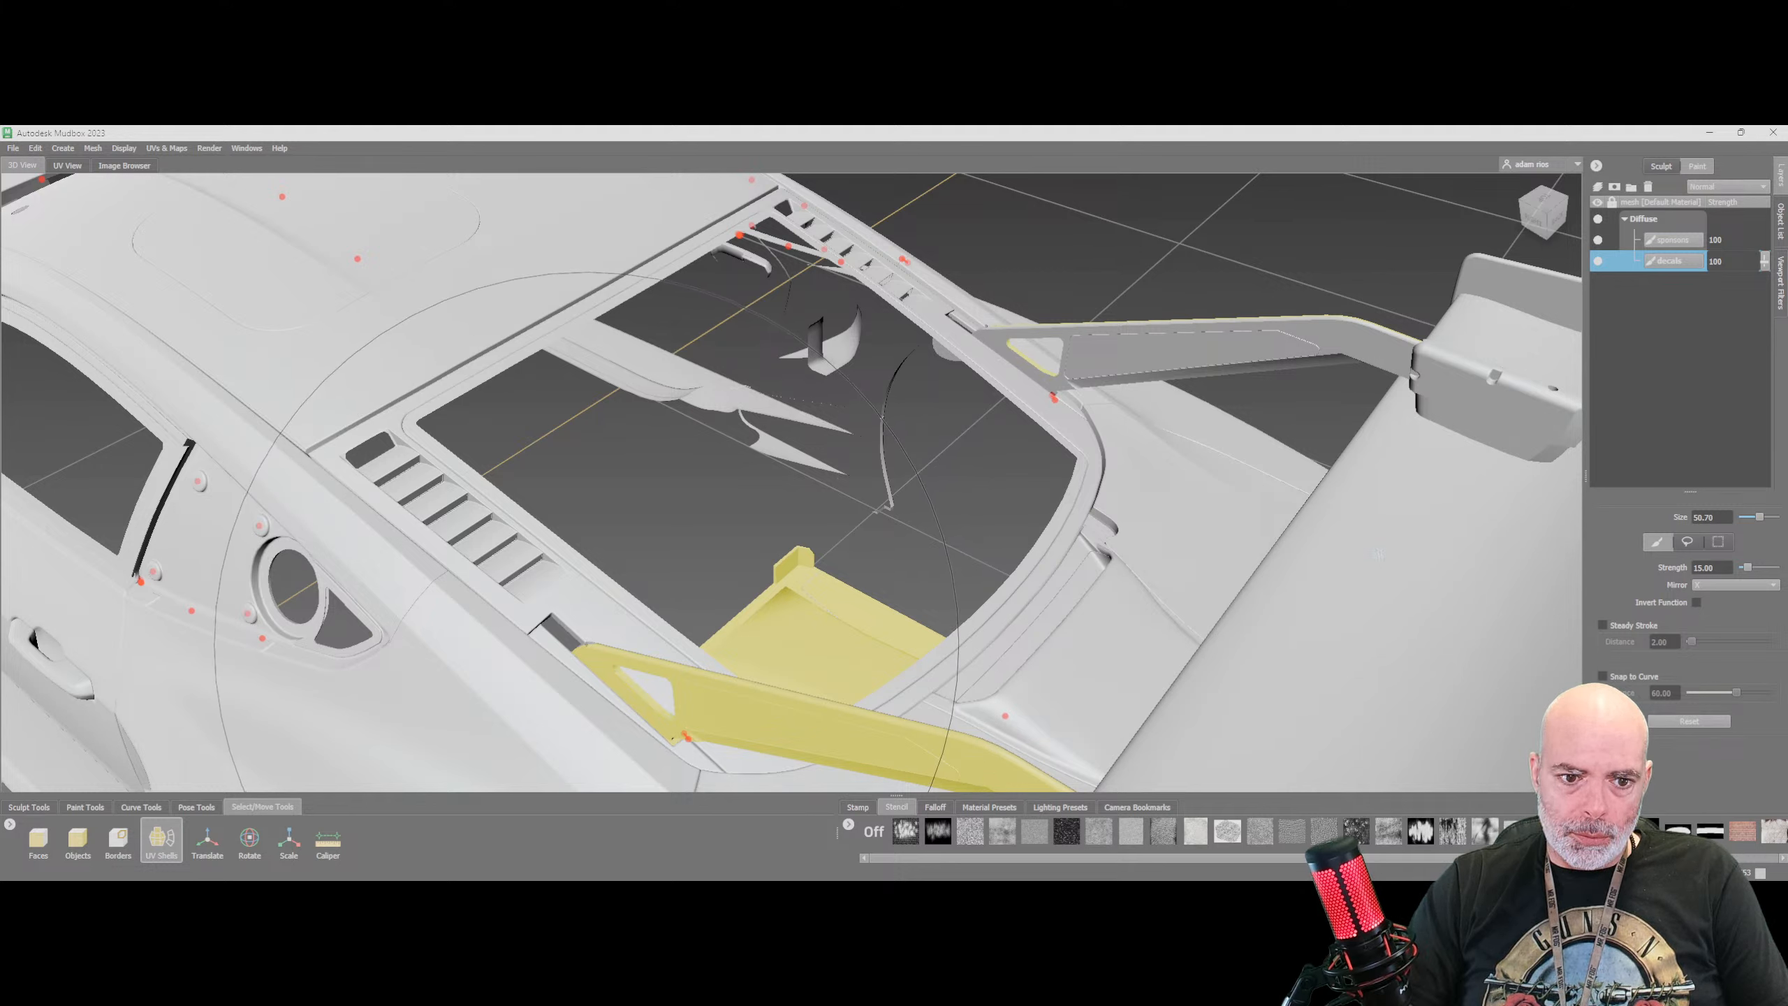
left_click(1212, 352, "shift")
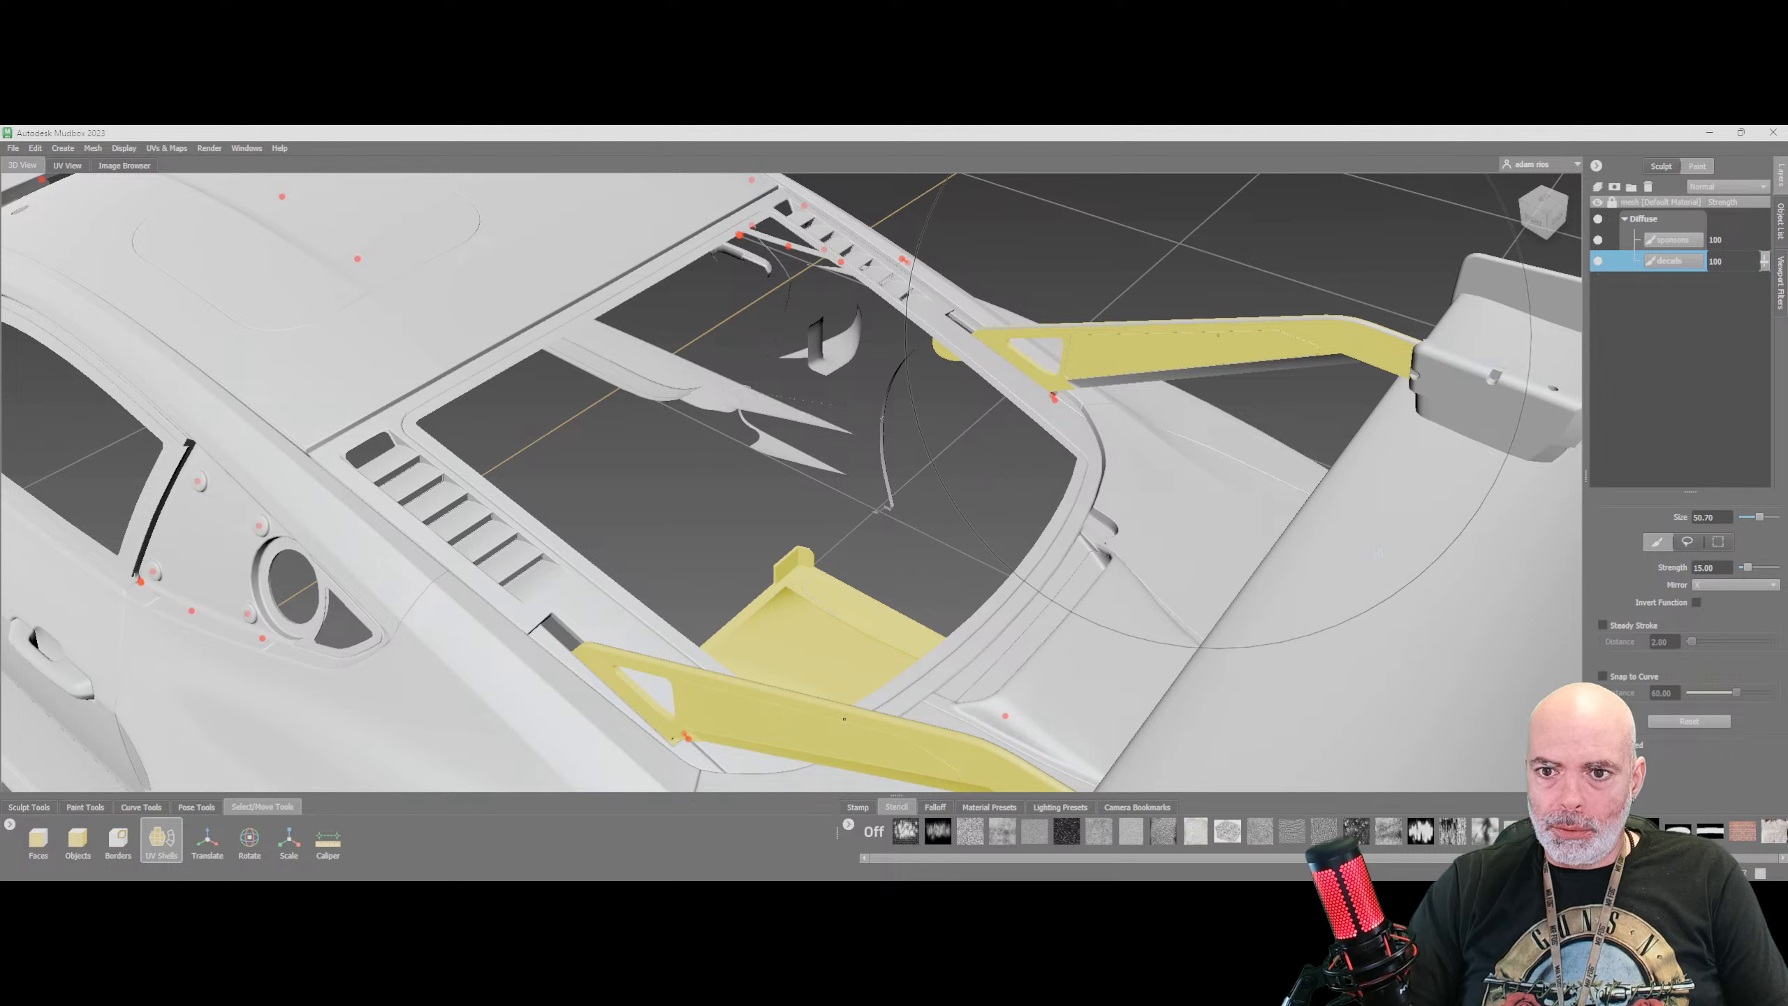
left_click(1226, 320)
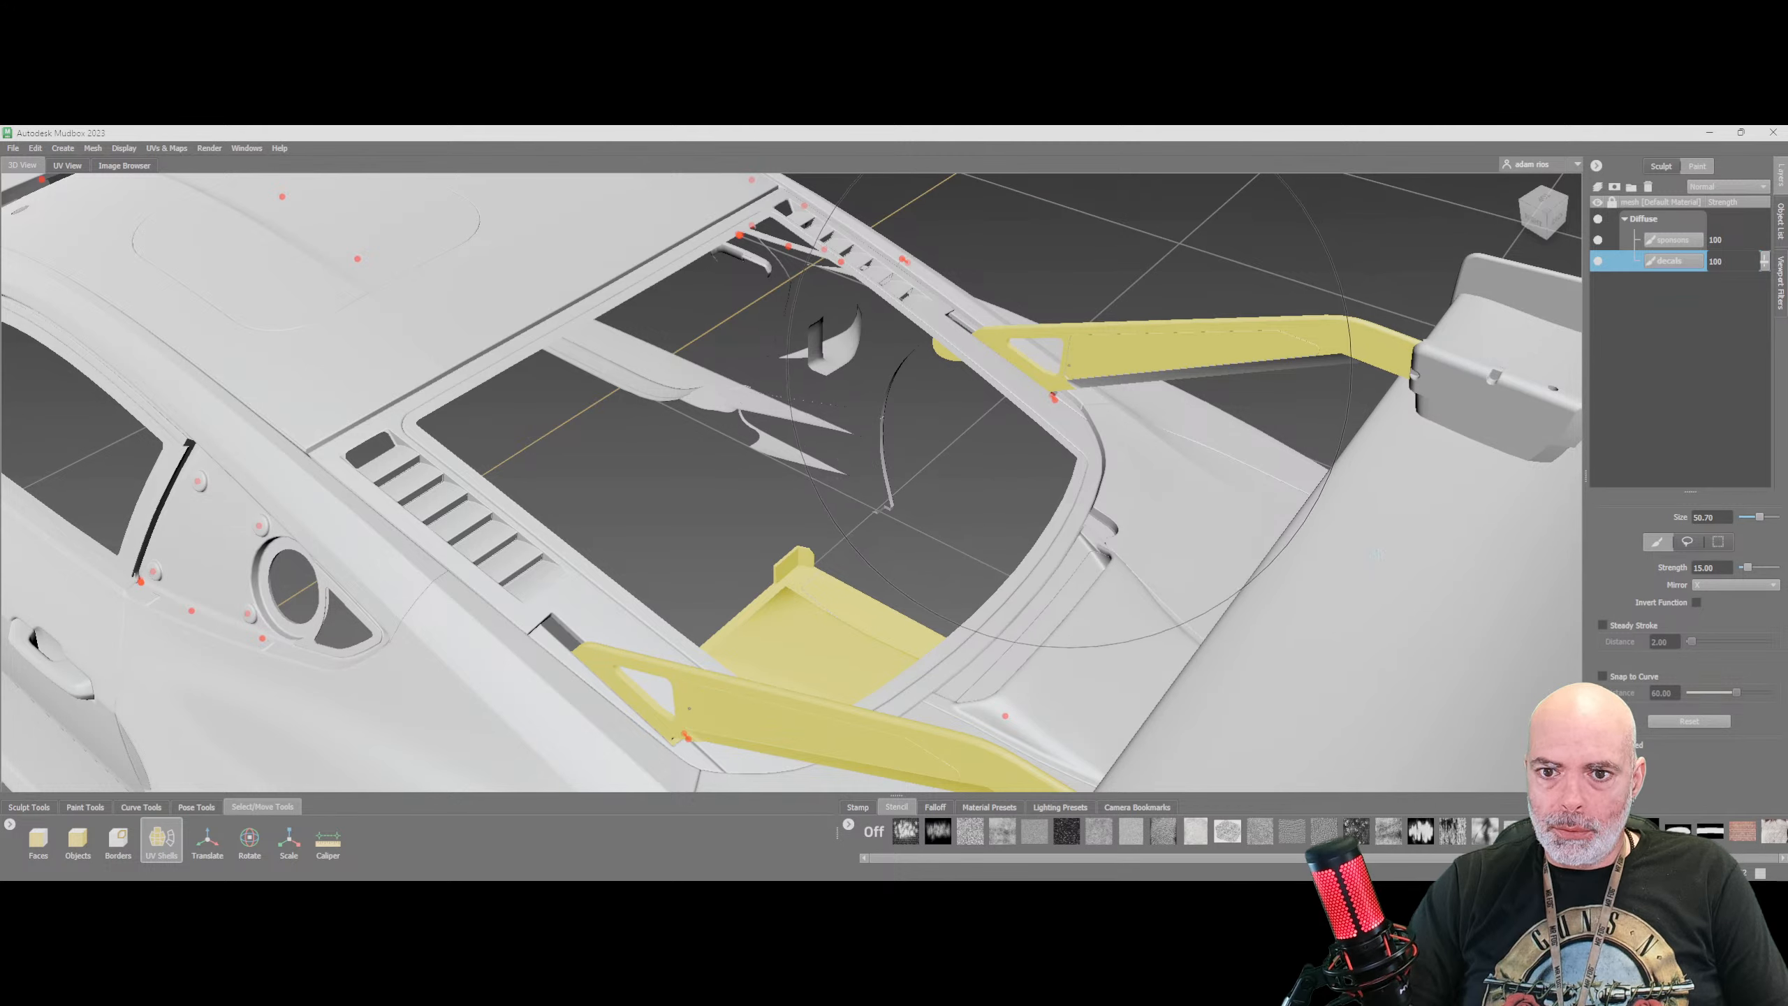
left_click(1084, 382)
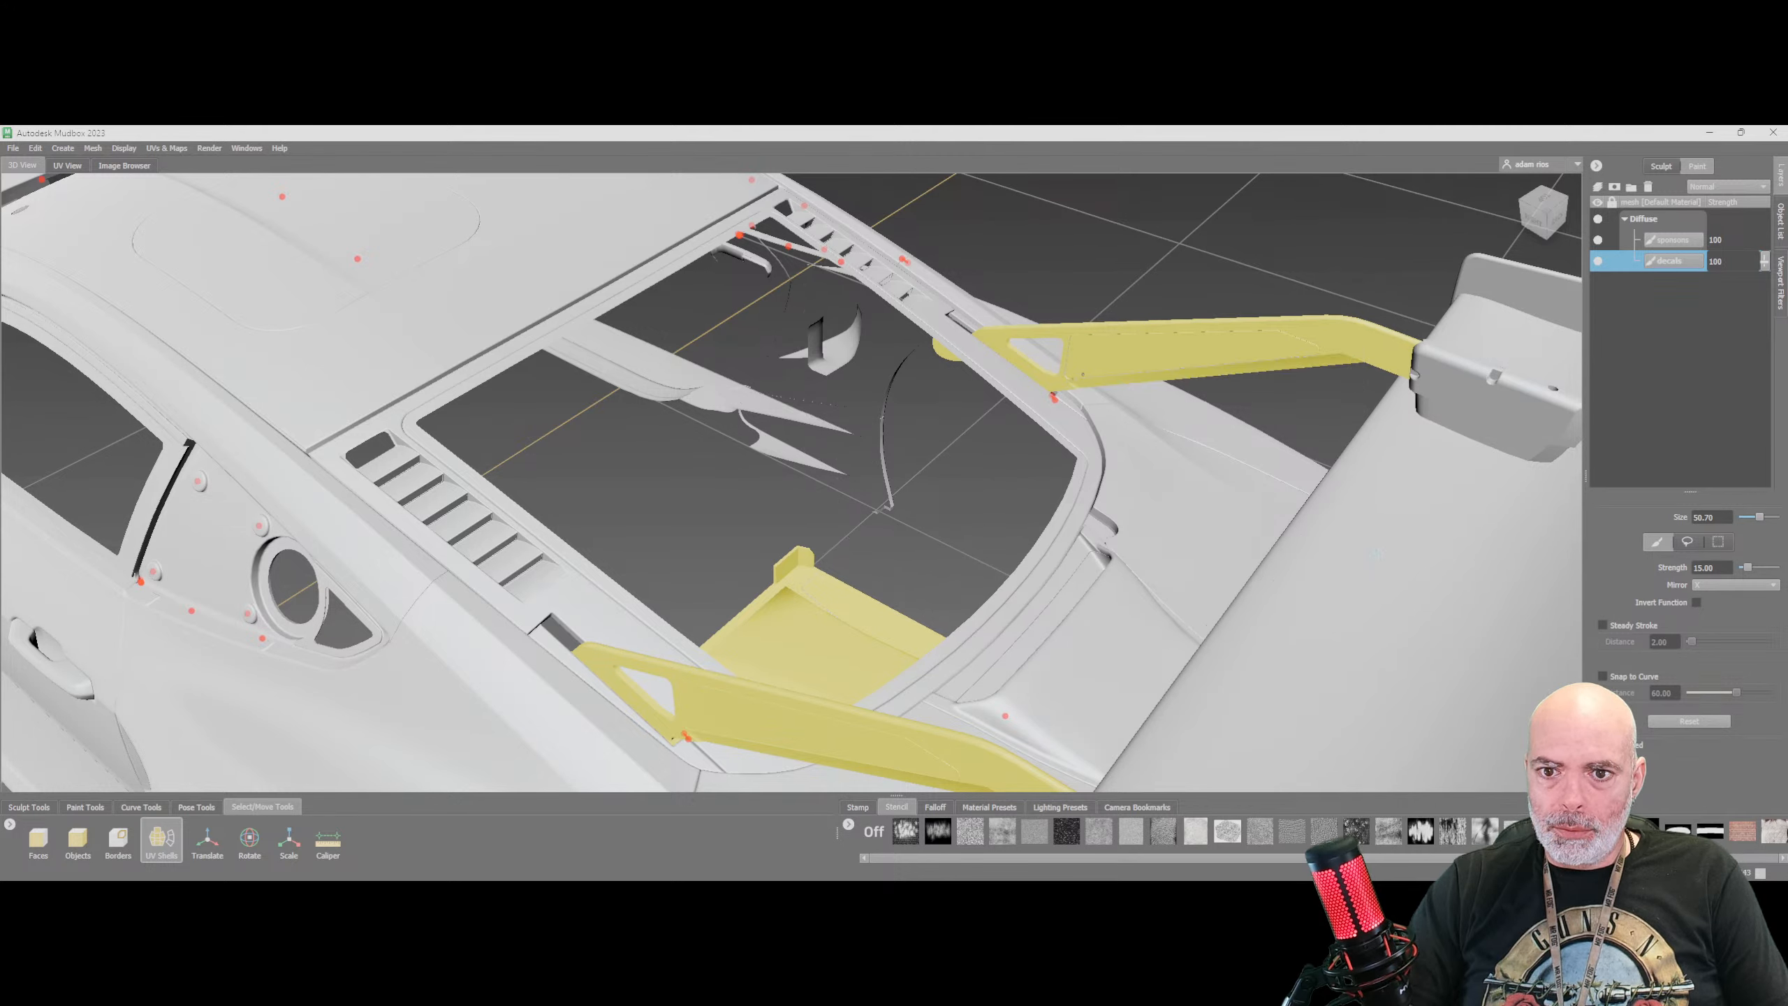
Add the mounting brackets that join the support arms to the rear wing to the selection
left_click_drag(1087, 374, 1028, 296, "alt")
mouse_move(947, 458)
left_mouse_down("alt")
mouse_move(1036, 475)
mouse_move(1063, 445)
mouse_move(1045, 431)
mouse_move(932, 473)
mouse_move(787, 479)
left_mouse_up("alt")
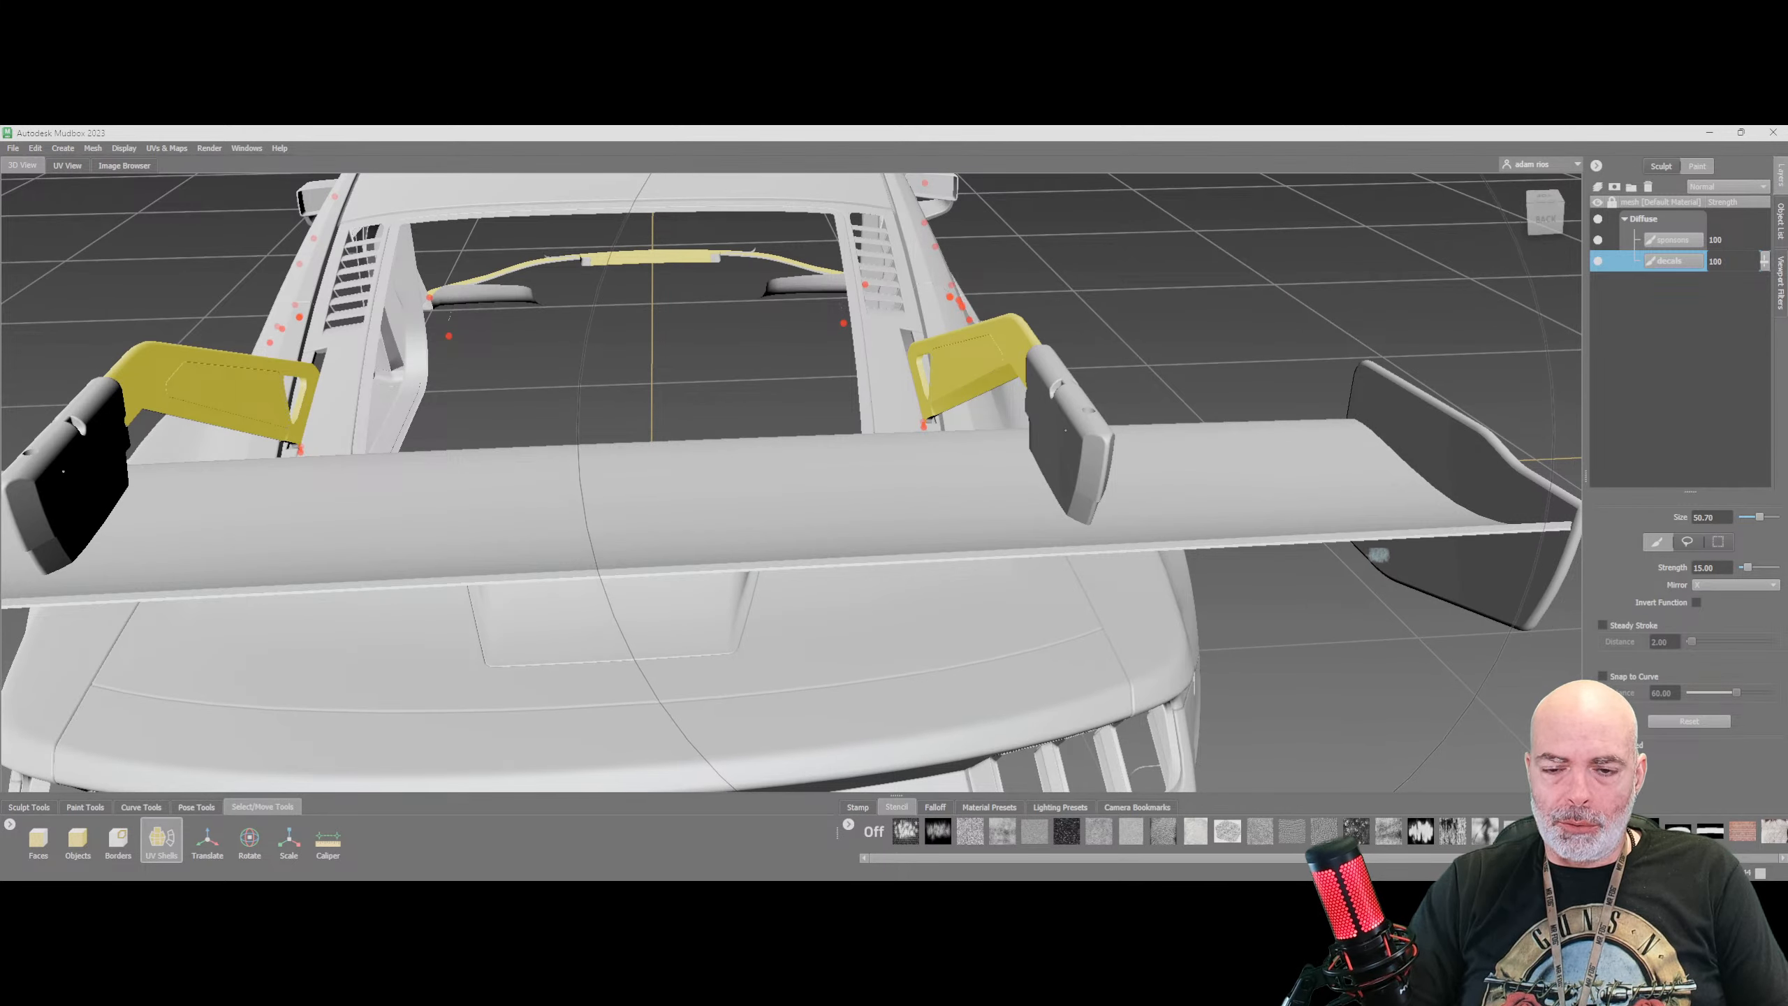
left_click_drag(1067, 479, 1267, 775, "alt")
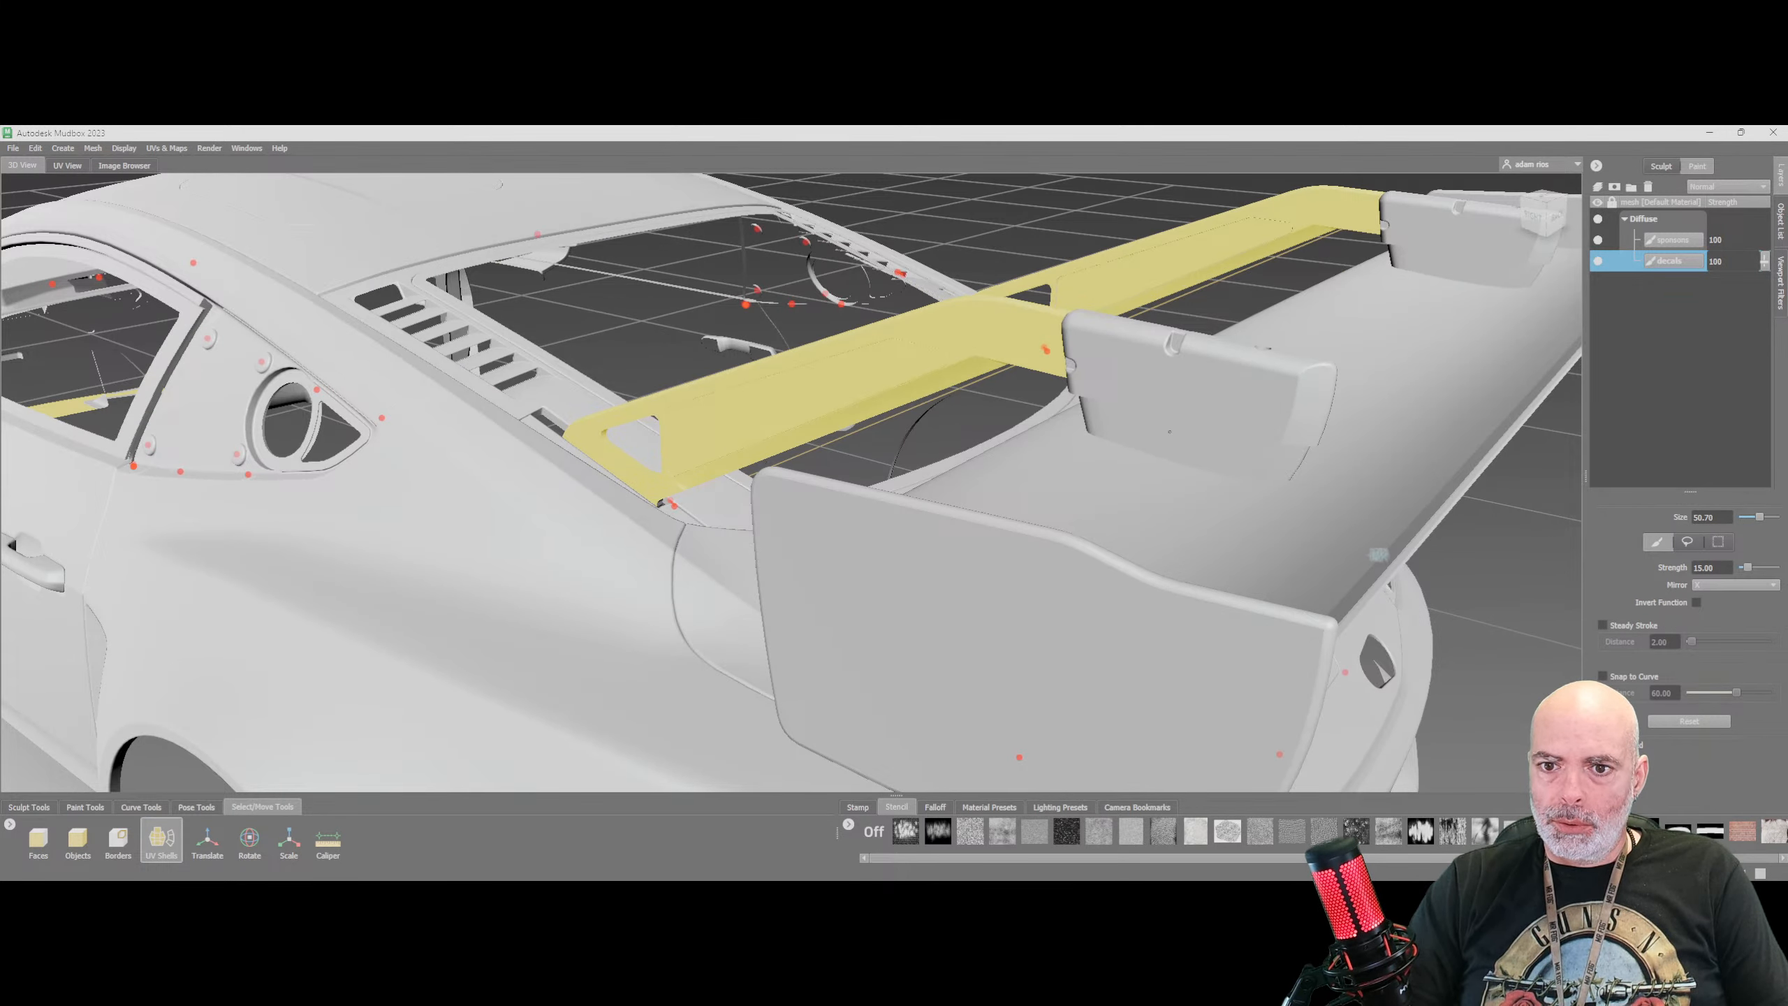
left_click_drag(1169, 431, 1189, 430, "alt")
left_click(1290, 421)
left_click(1290, 451, "shift")
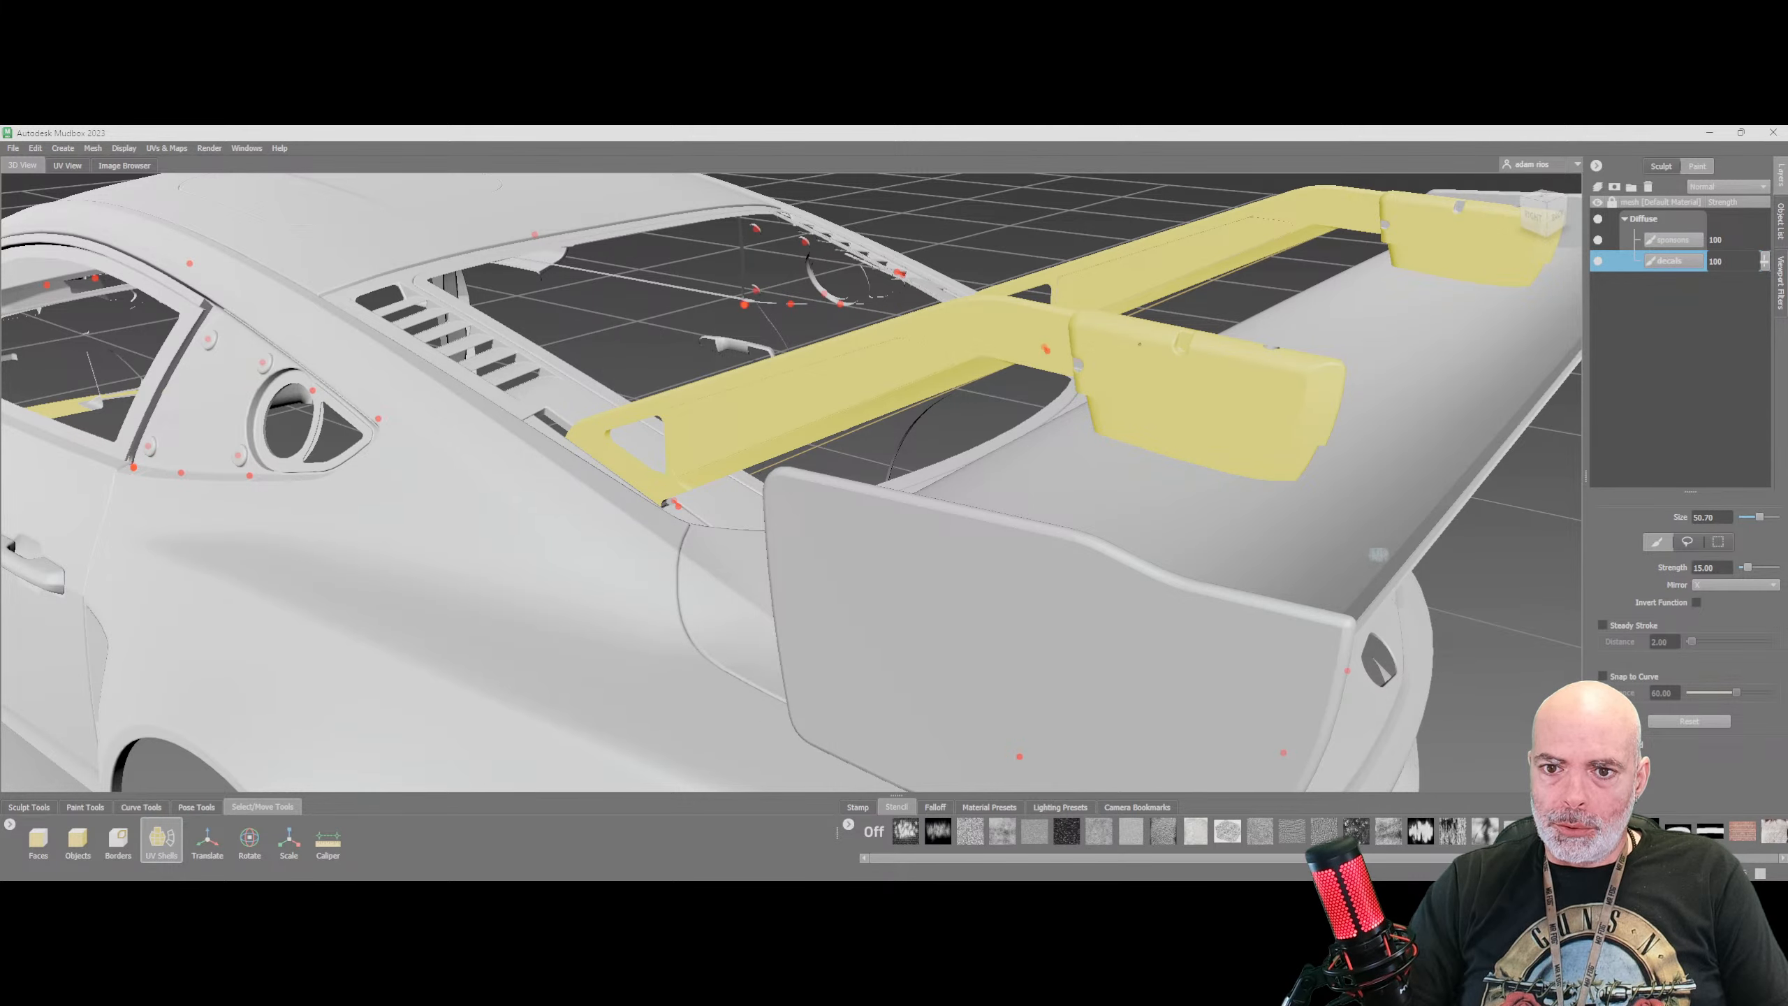
Inspect the wing support arms and their mounting brackets from both sides of the car for unselected surfaces
left_click_drag(1100, 366, 809, 366, "alt")
left_click_drag(944, 367, 908, 384, "alt")
middle_click_drag(908, 384, 1267, 528, "alt")
left_click_drag(1268, 528, 924, 421, "alt")
scroll(924, 421, "down", 2)
middle_click_drag(923, 420, 1135, 405, "alt")
scroll(493, 388, "up", 3)
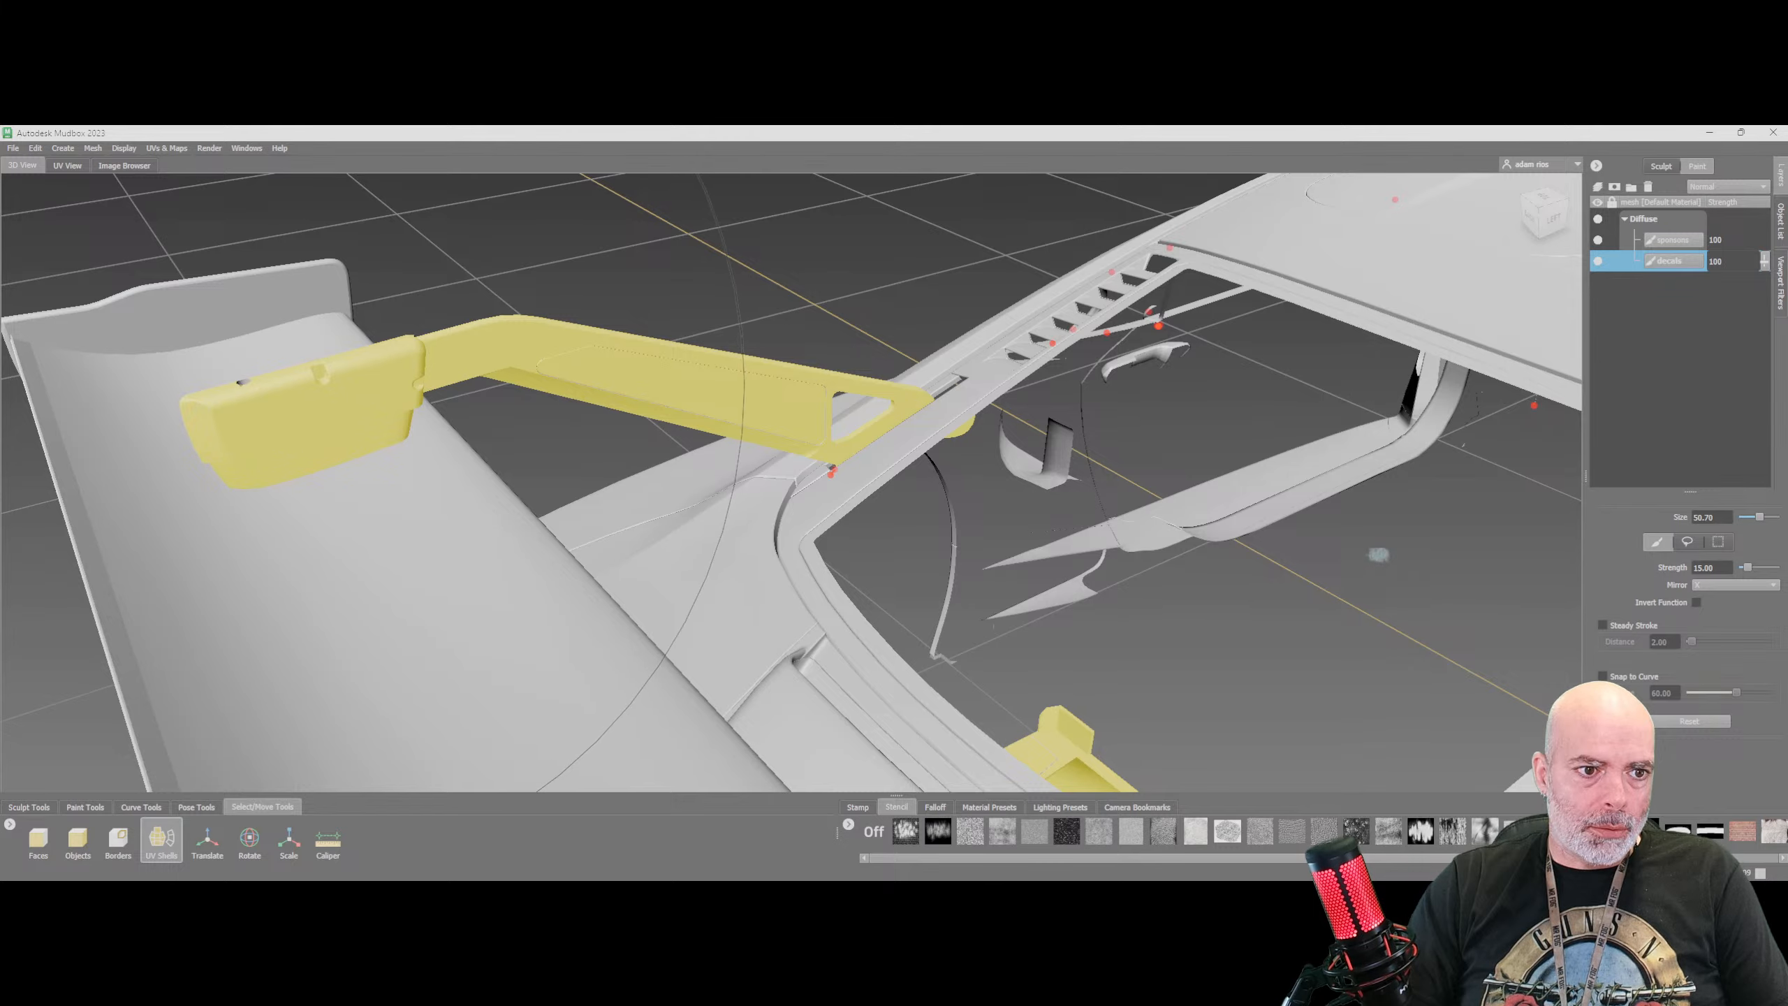
left_click_drag(243, 398, 274, 398, "alt")
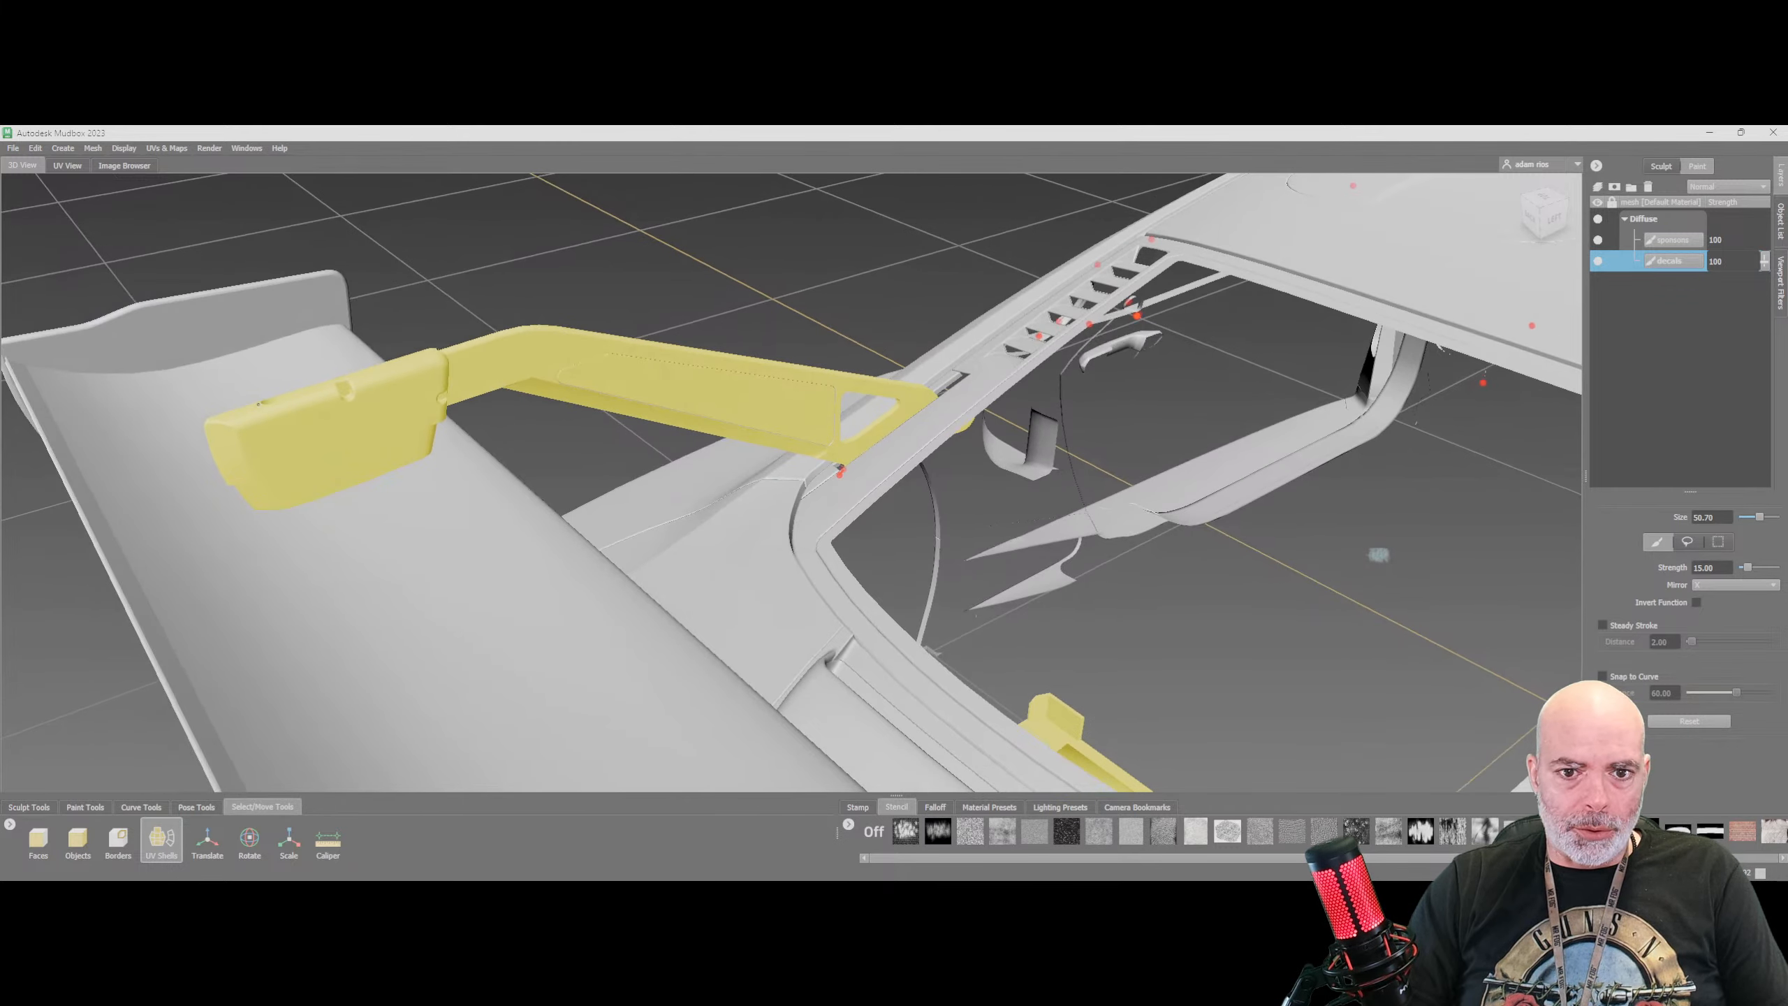
scroll(809, 465, "up", 3)
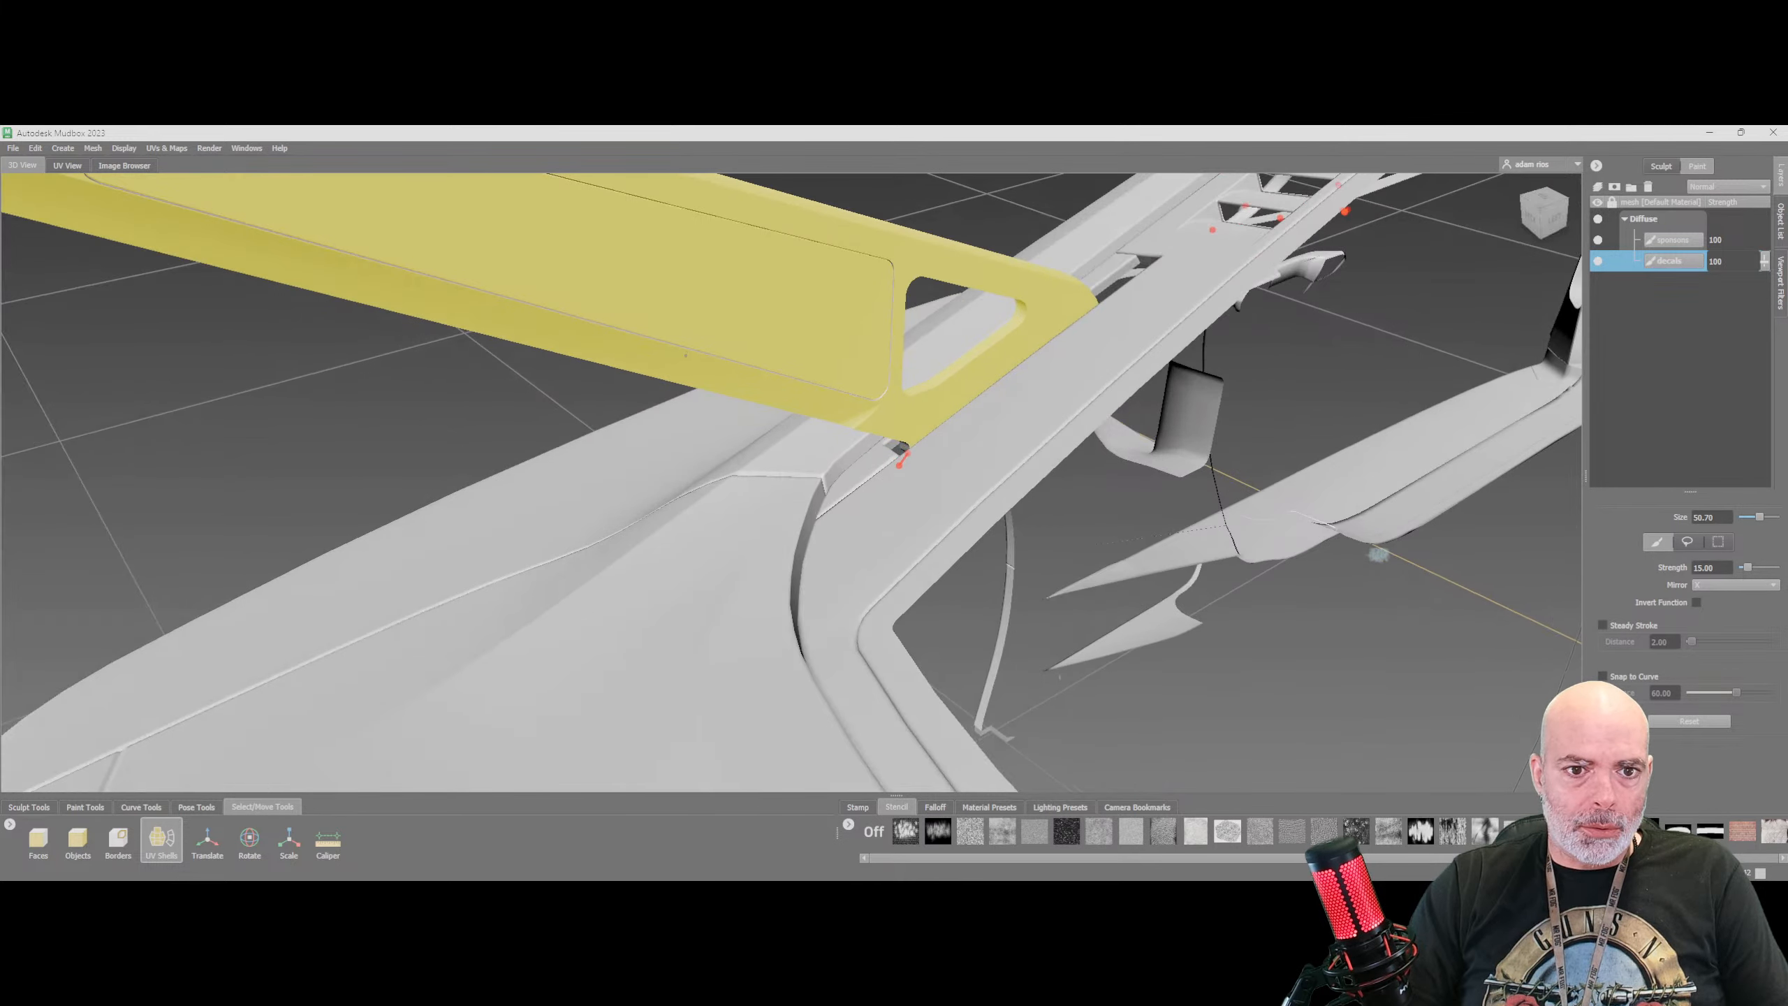
left_click_drag(766, 345, 1514, 557, "alt")
left_click_drag(989, 590, 1176, 557, "alt")
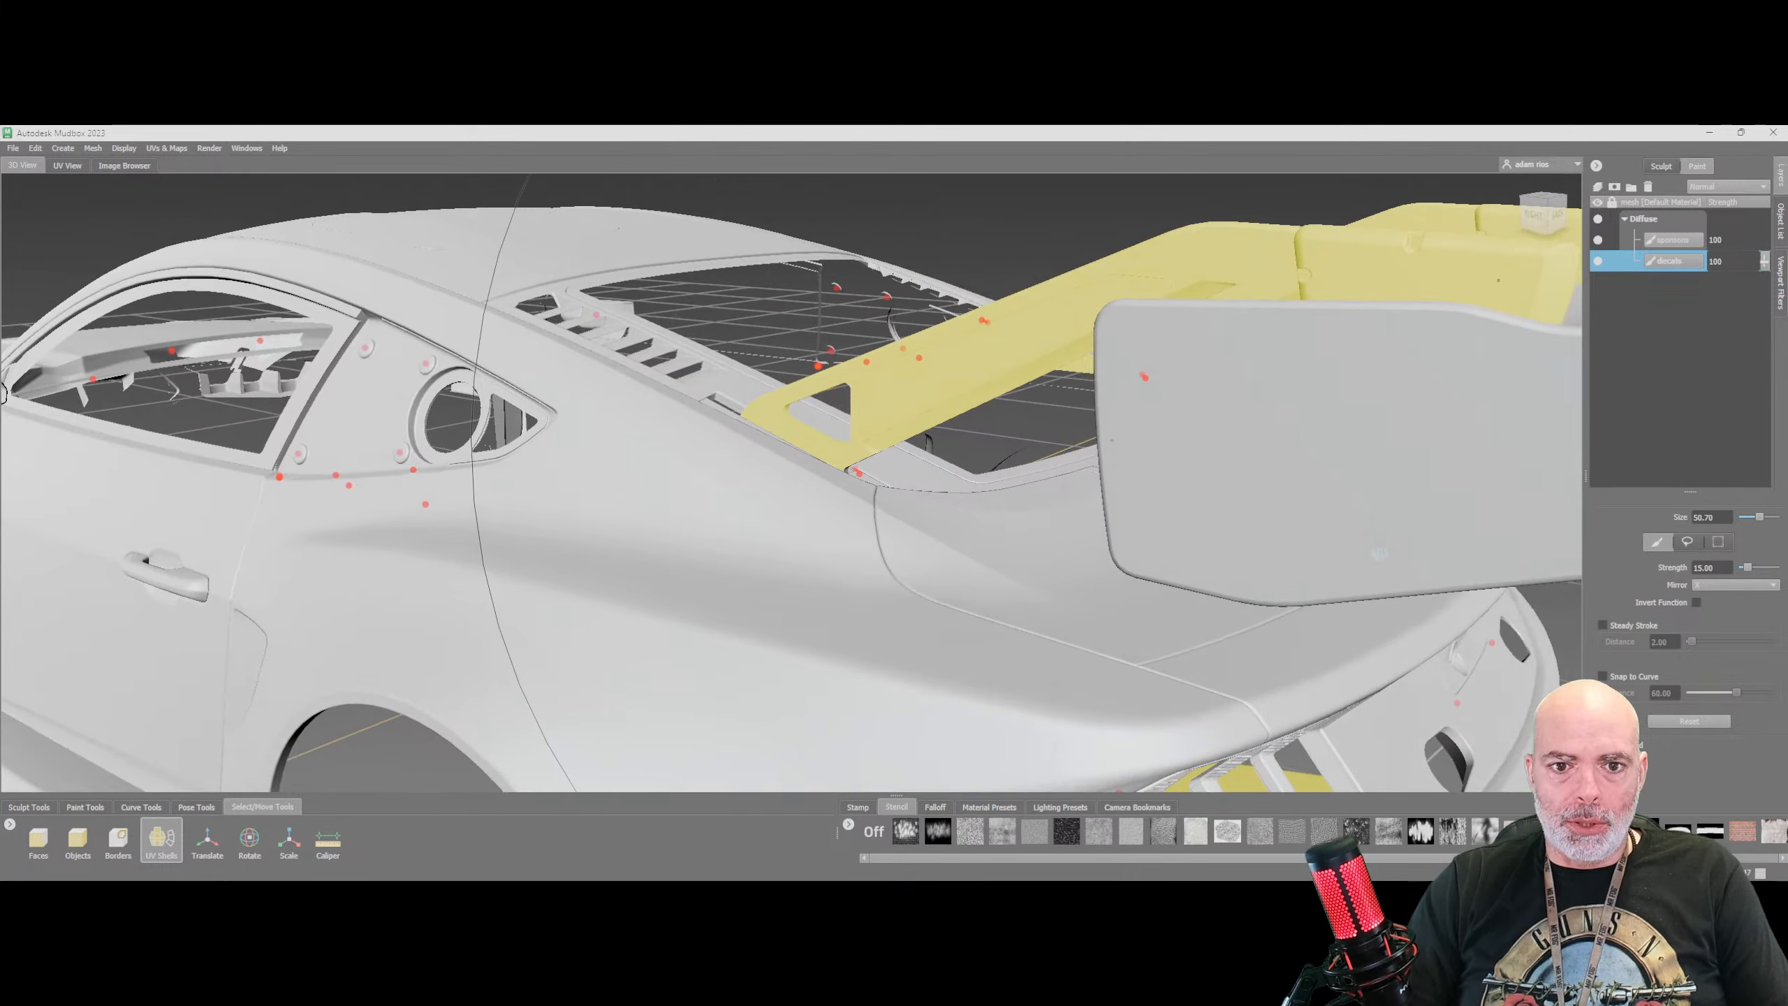
Add the windscreen surround with its upper banner strip and the side window frames to the selection
right_click_drag(1175, 557, 764, 451, "alt")
middle_click_drag(764, 451, 981, 468, "alt")
left_click_drag(908, 443, 996, 494, "alt")
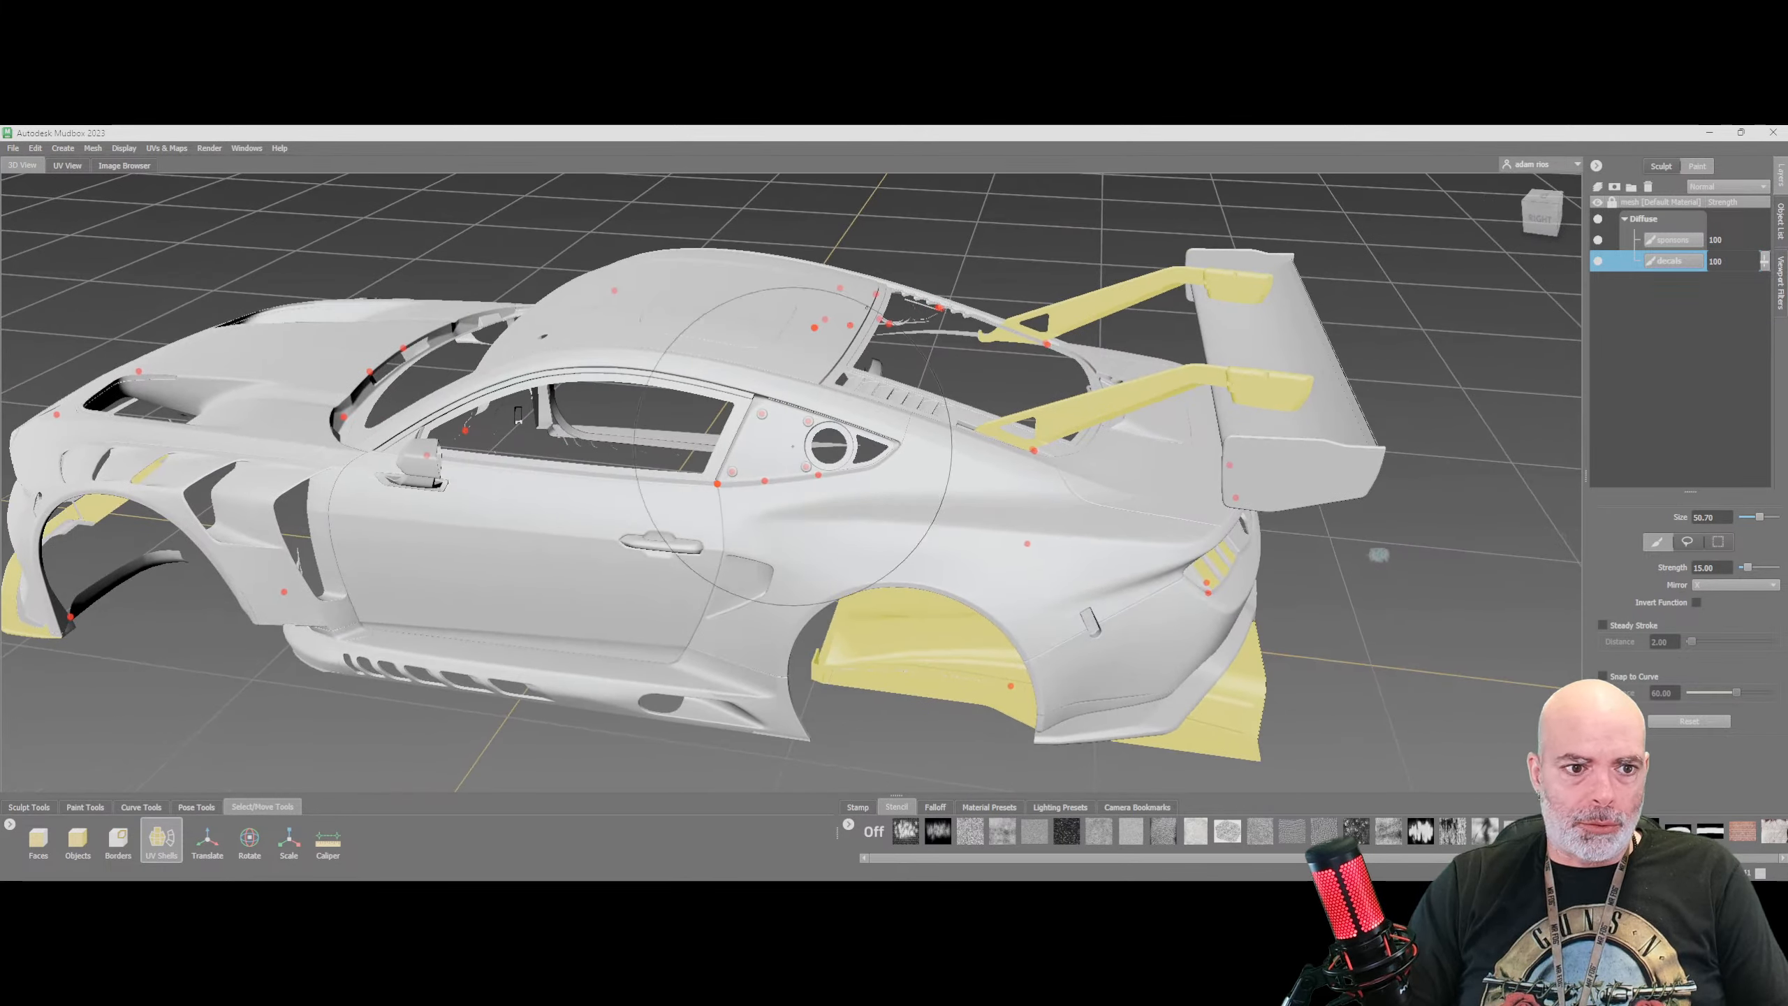
middle_click_drag(996, 457, 1369, 518, "alt")
left_click(722, 486)
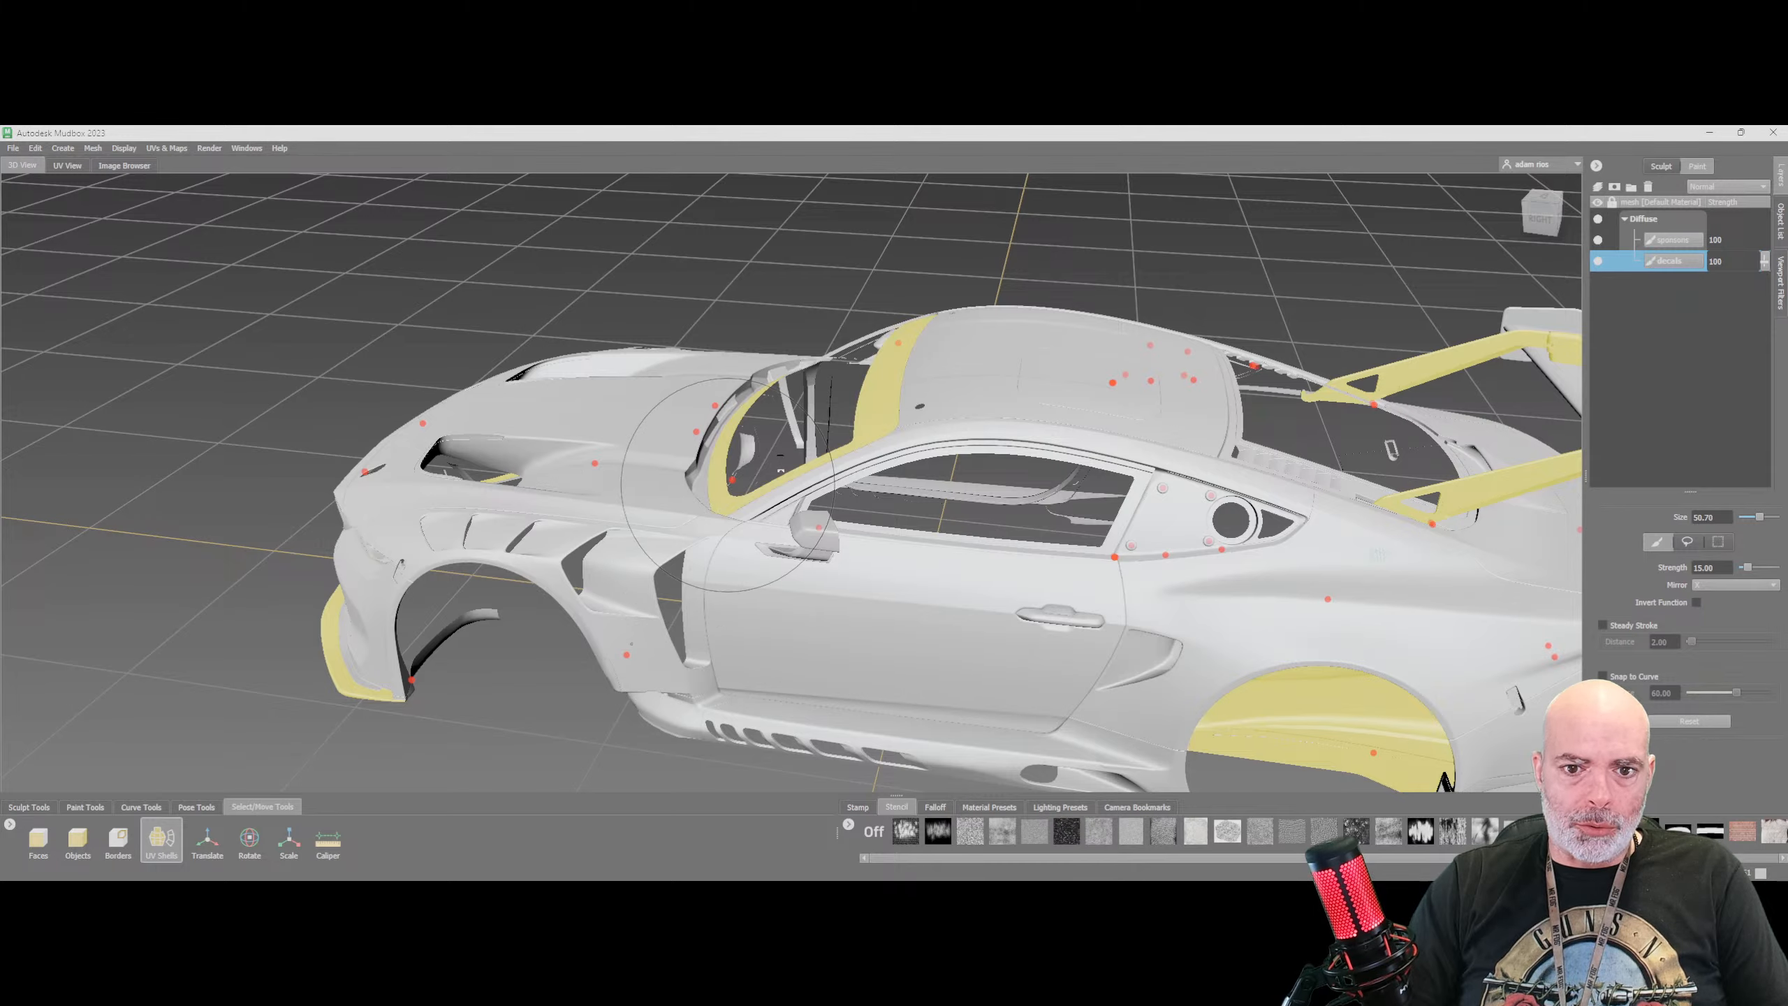
left_click_drag(1094, 444, 1120, 496, "alt")
left_click(1116, 438)
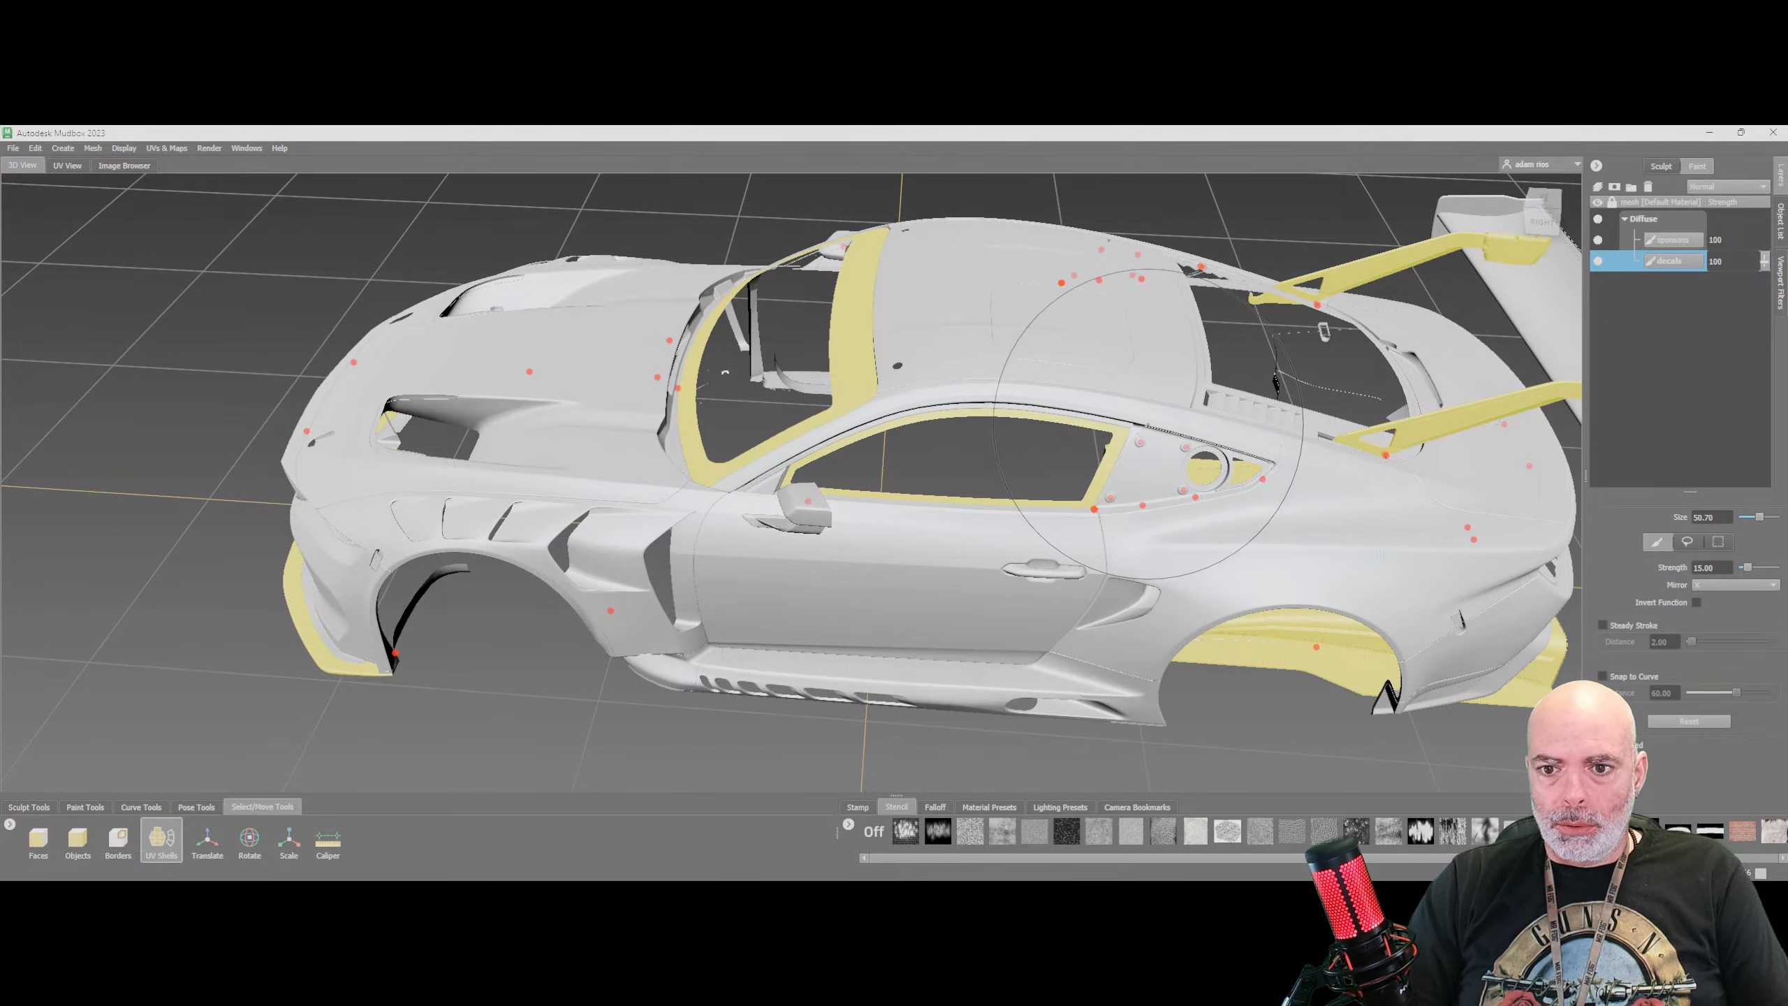
left_click_drag(1183, 369, 835, 602, "alt")
left_click(910, 588)
left_click(937, 584)
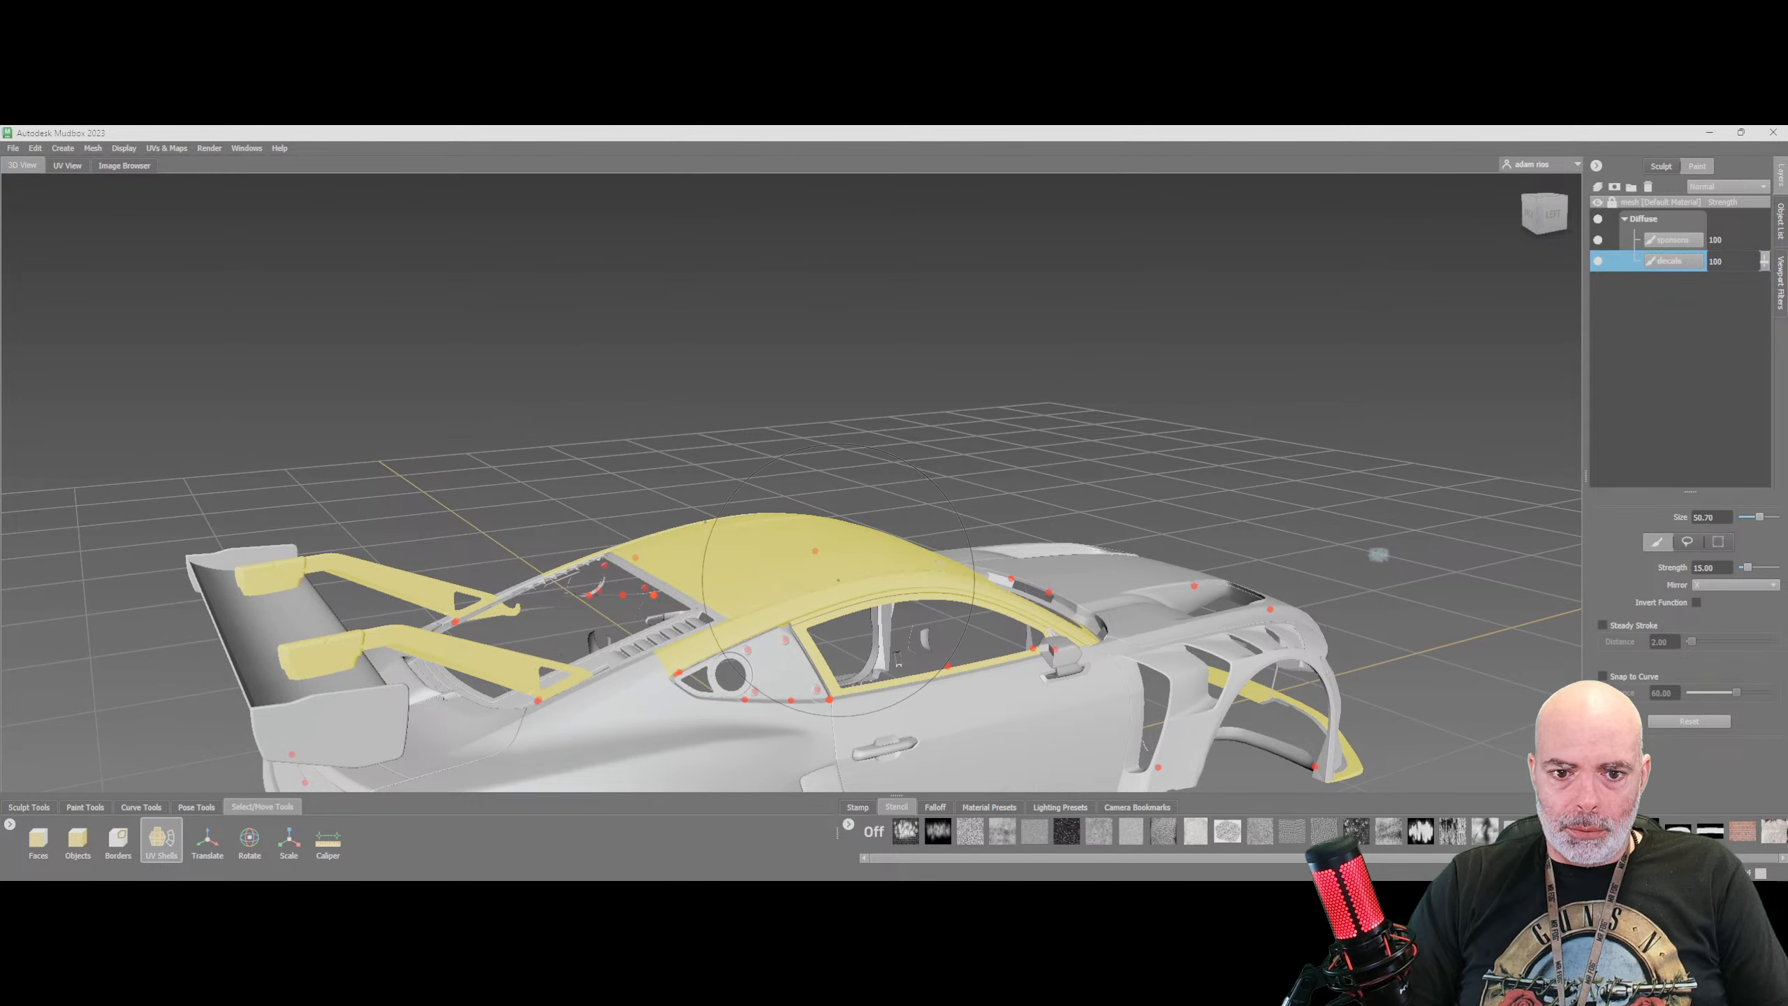
left_click(790, 557, "ctrl")
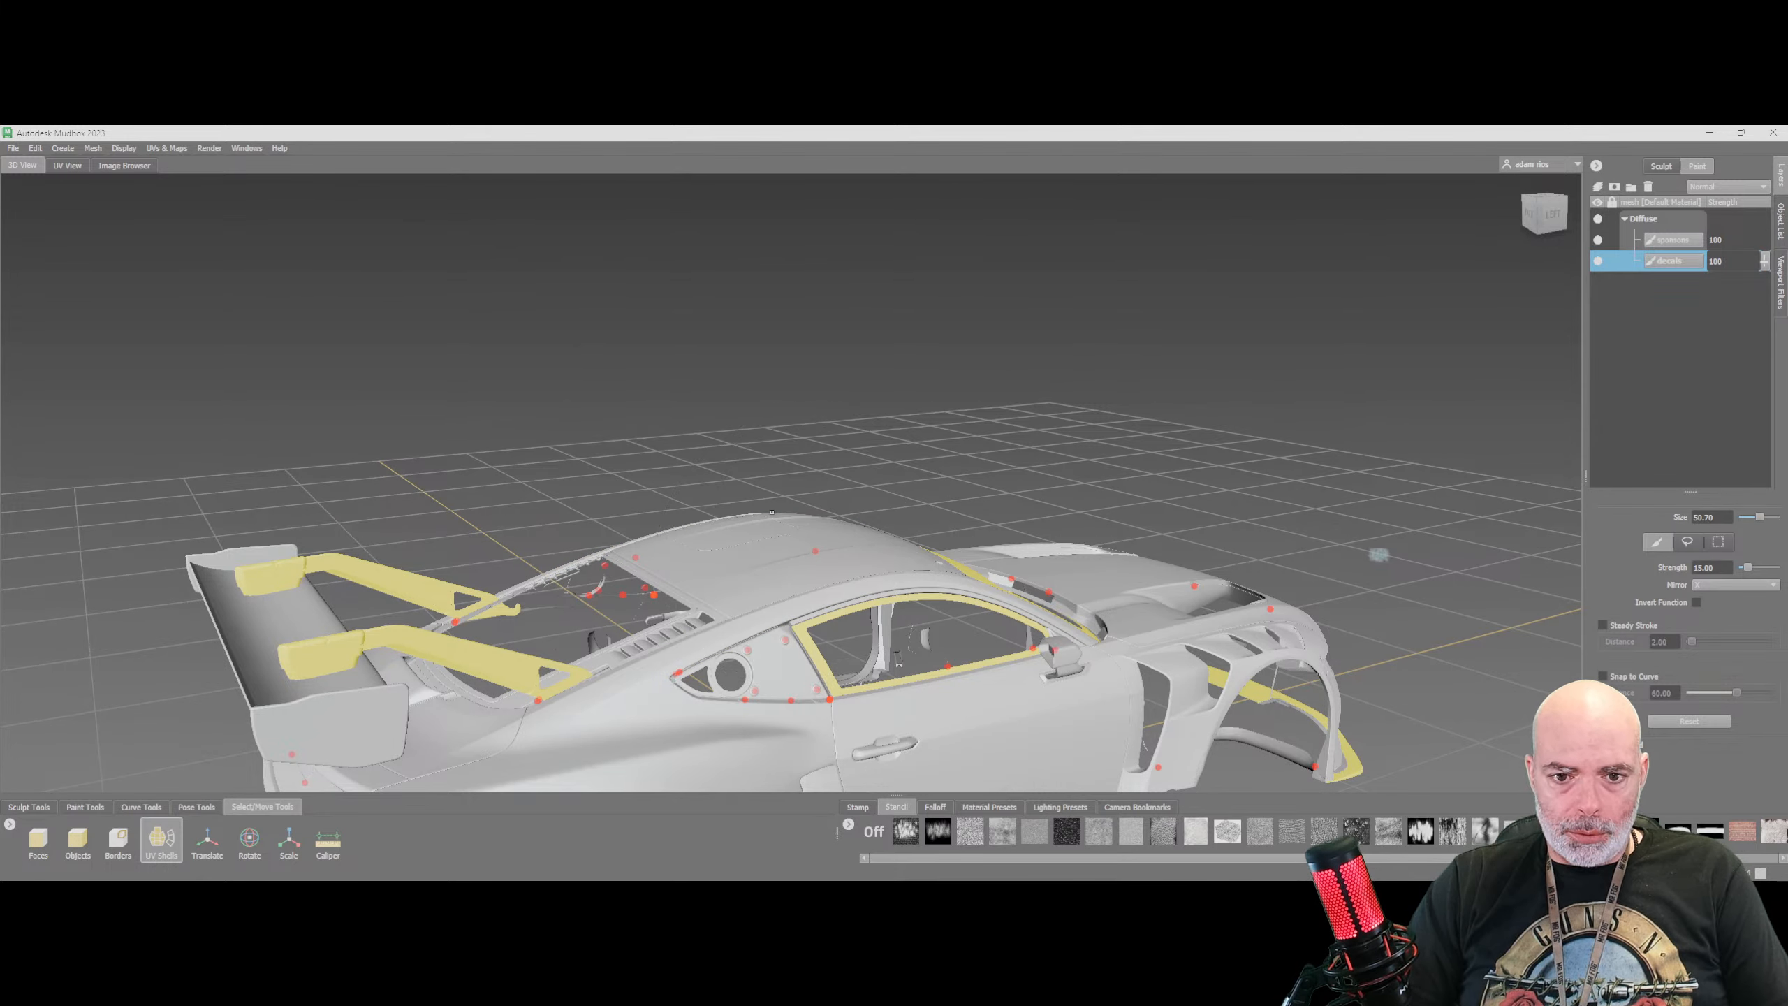
Hide all unselected geometry so that only the selected splitter, diffuser, wing support and window trim parts remain
left_click(120, 169)
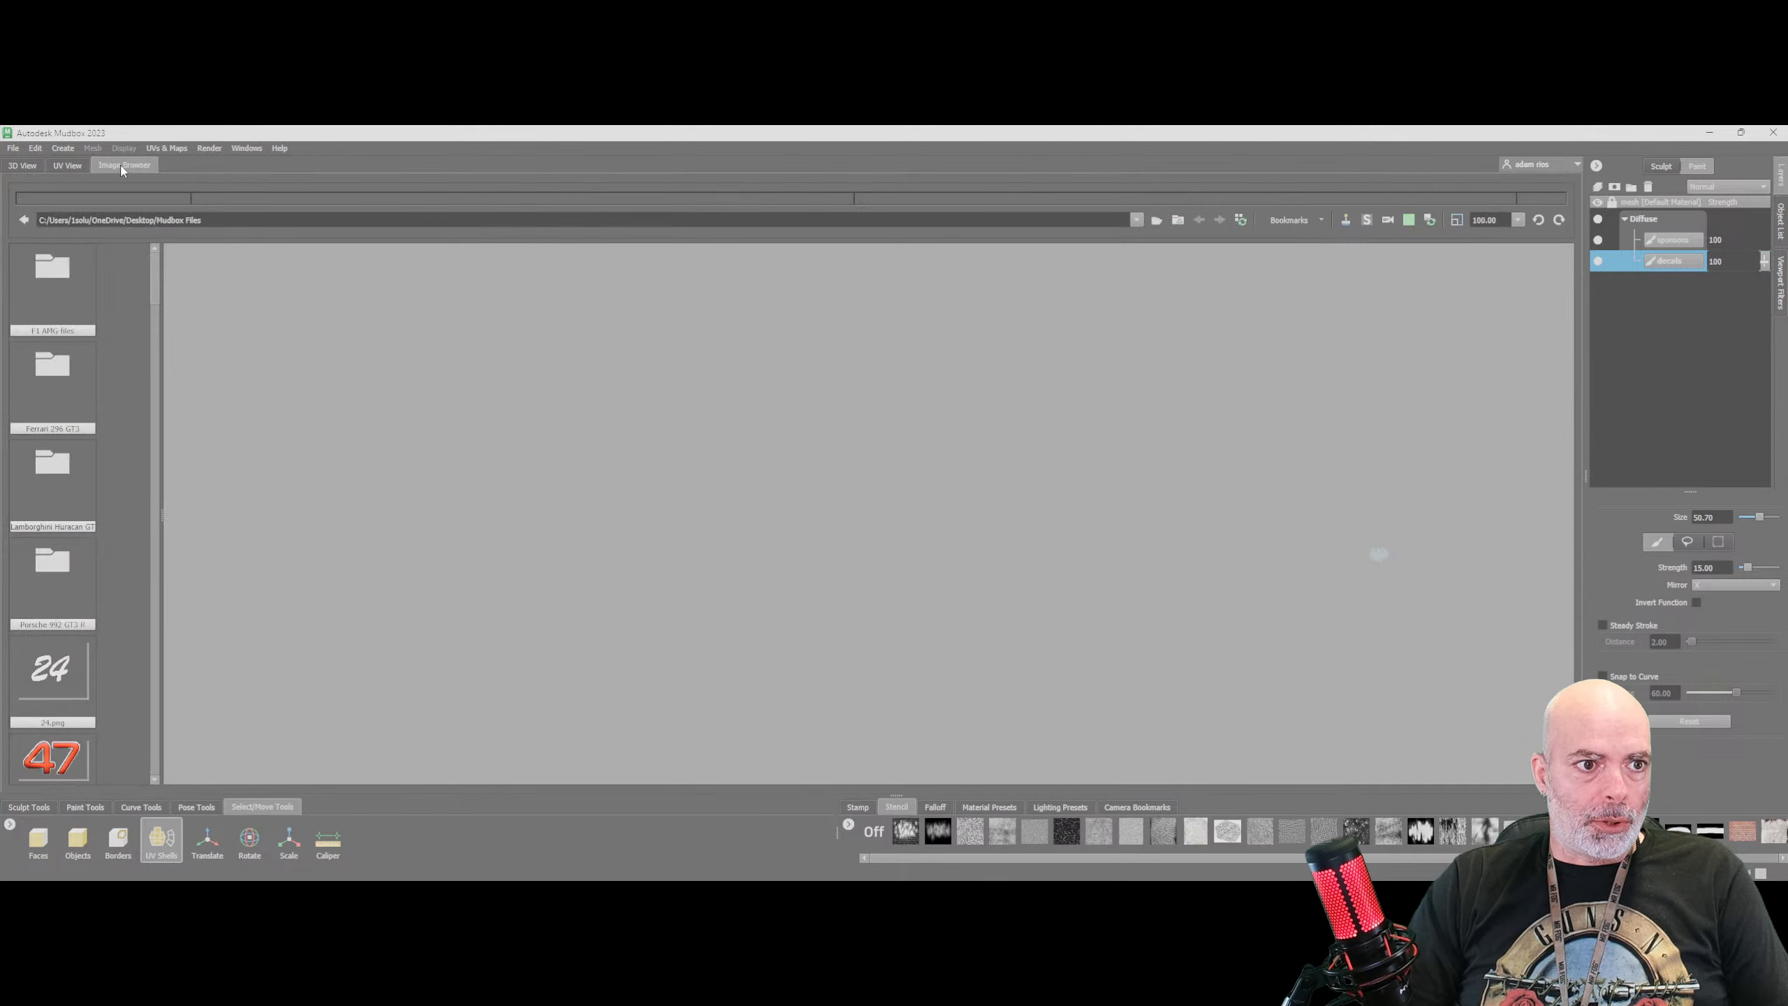
left_click(5, 166)
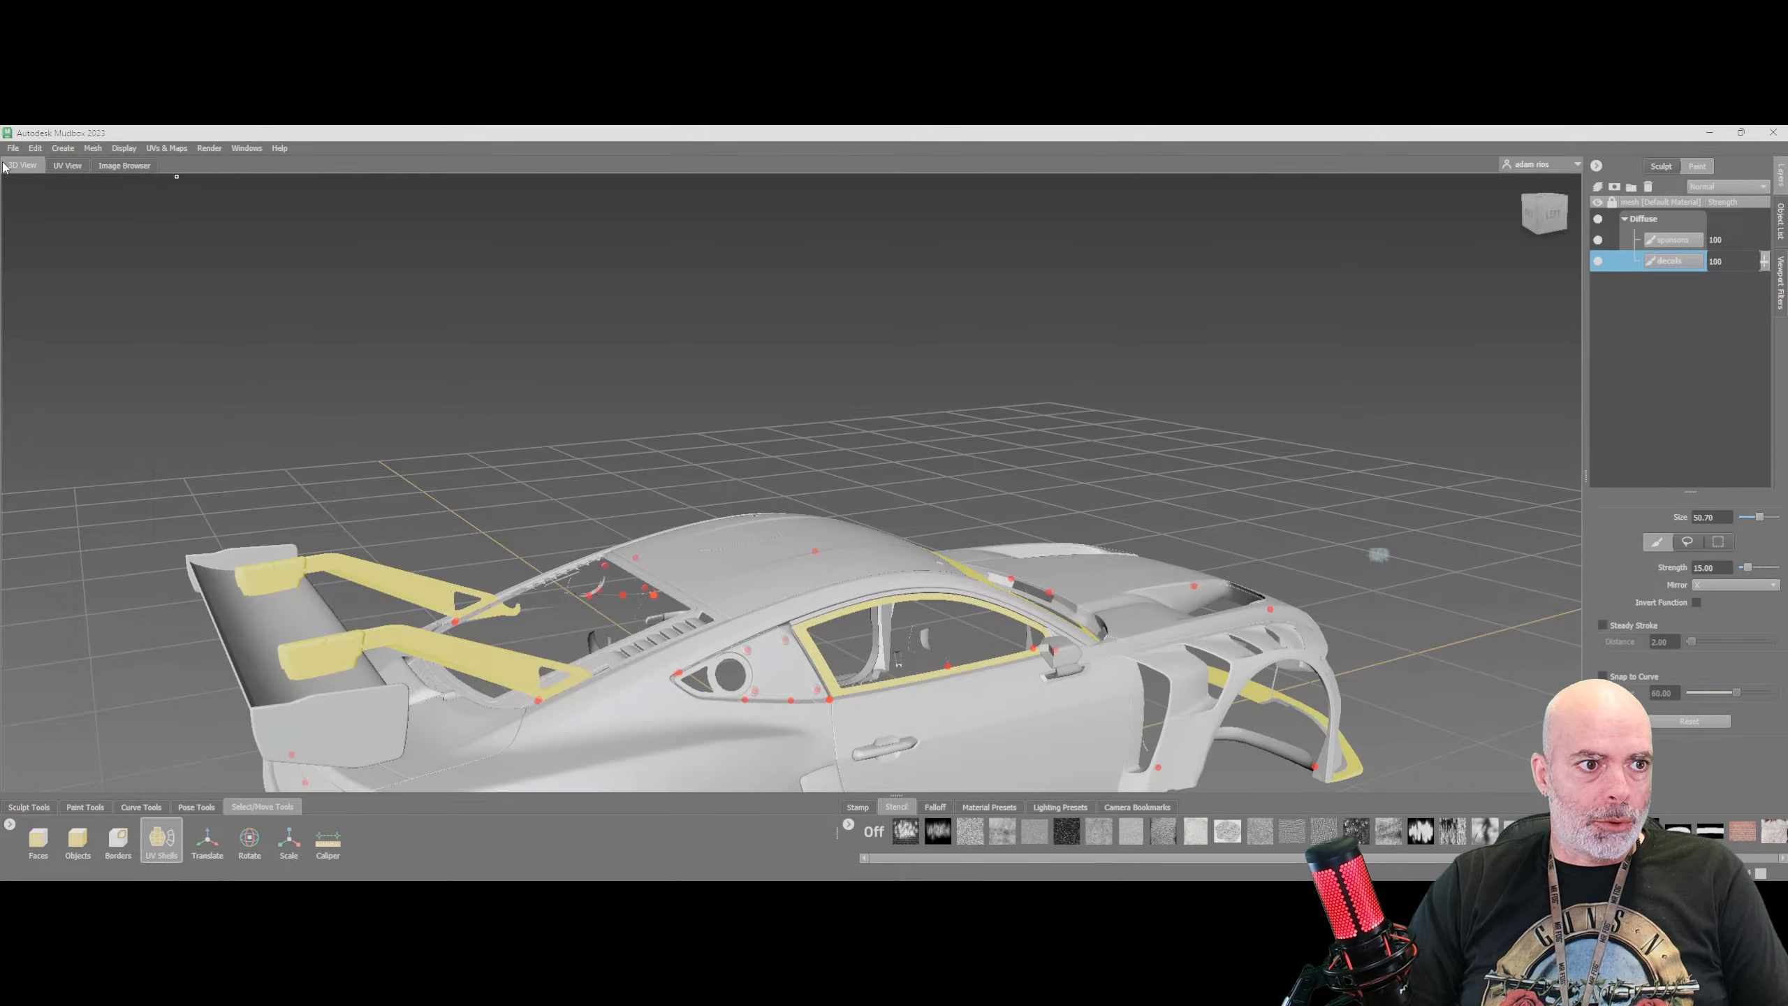
left_click(125, 149)
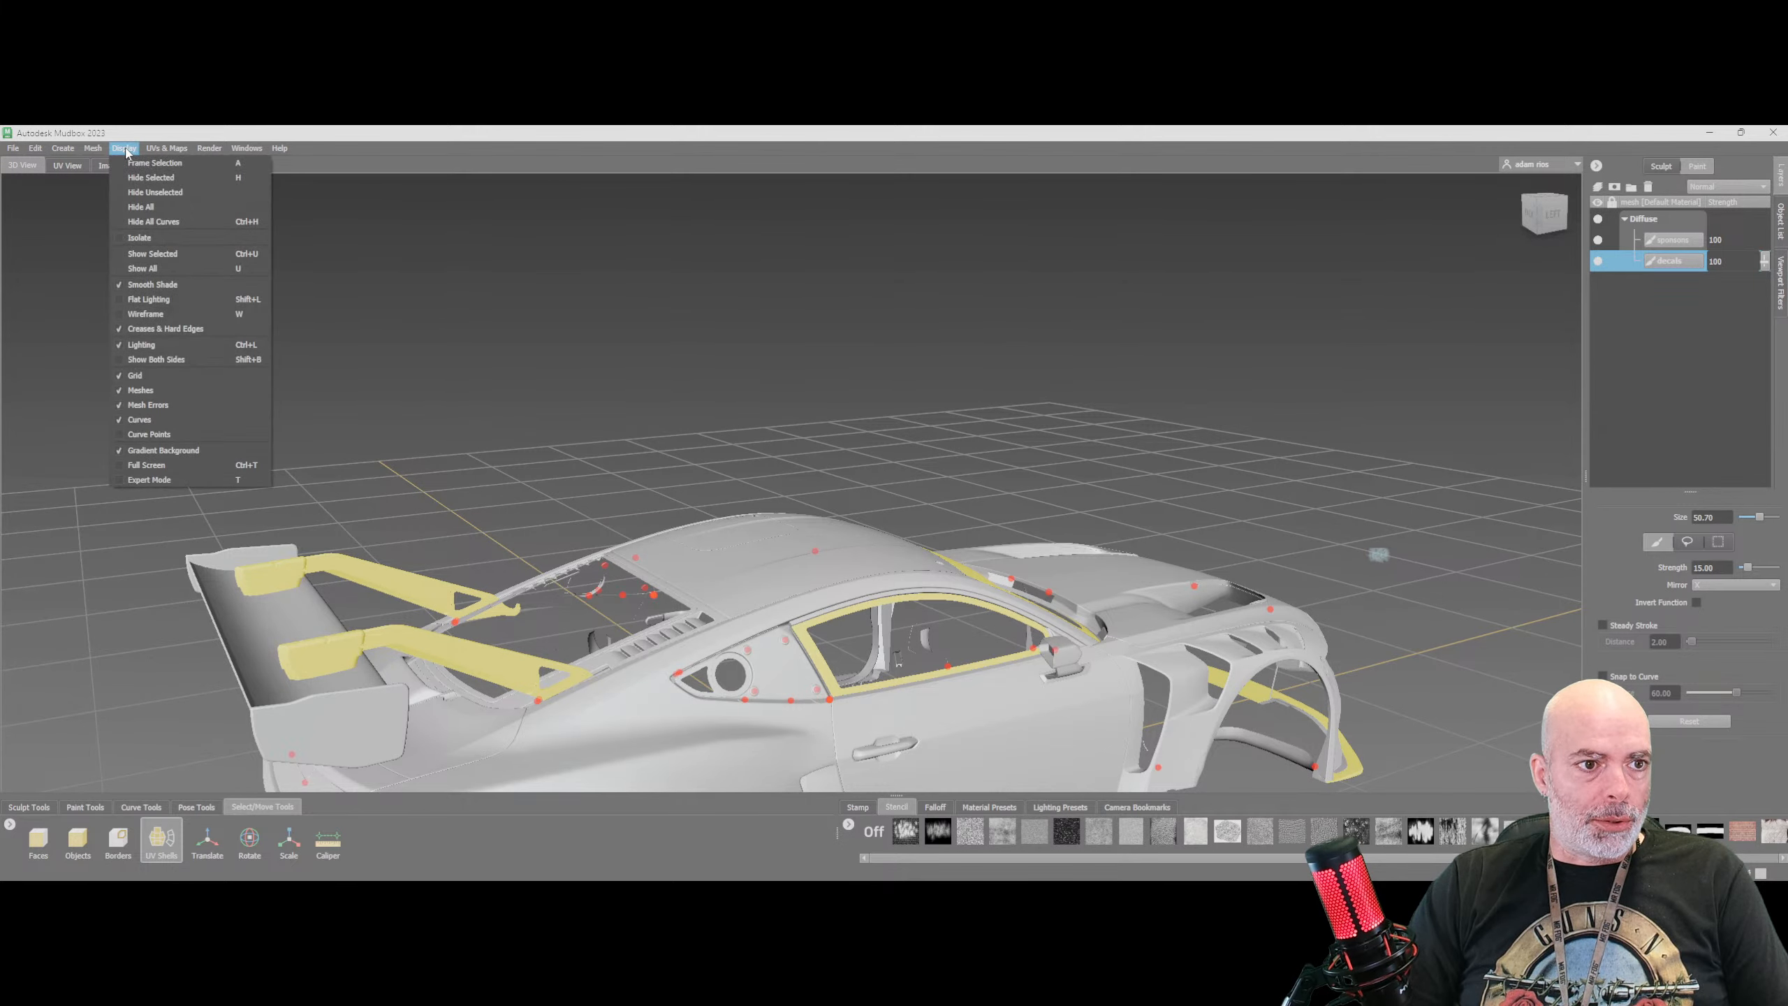
left_click(156, 196)
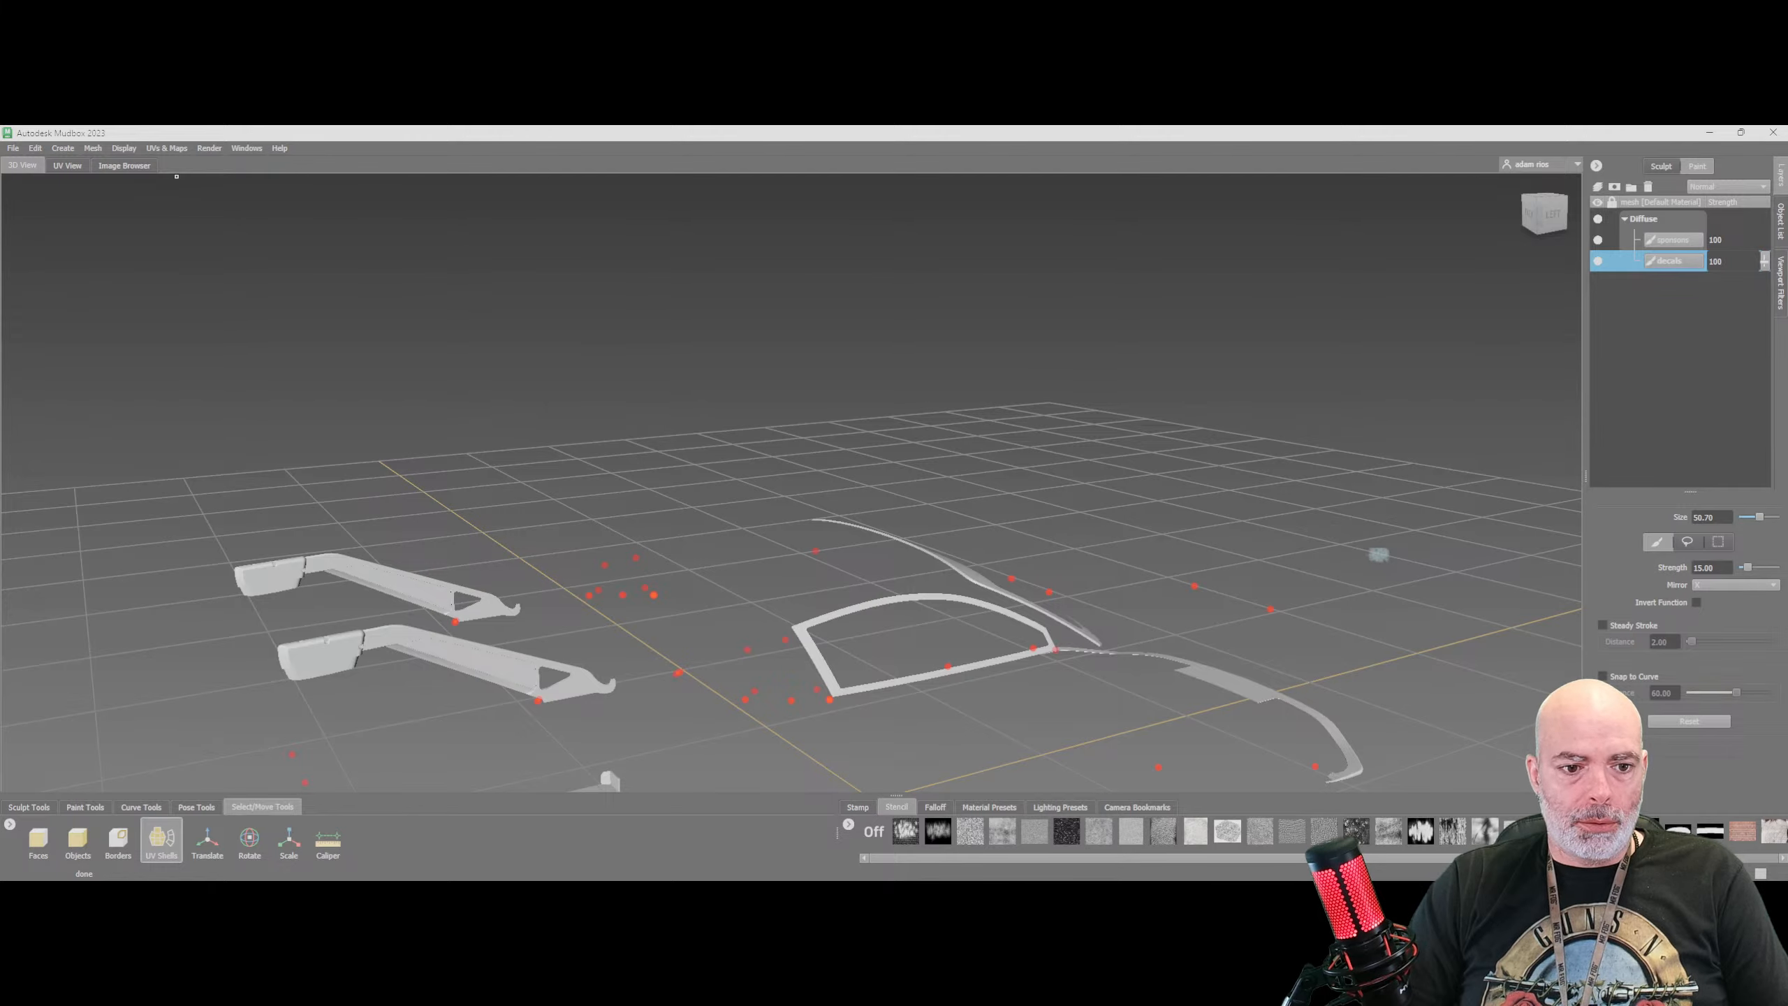
scroll(787, 646, "down", 3)
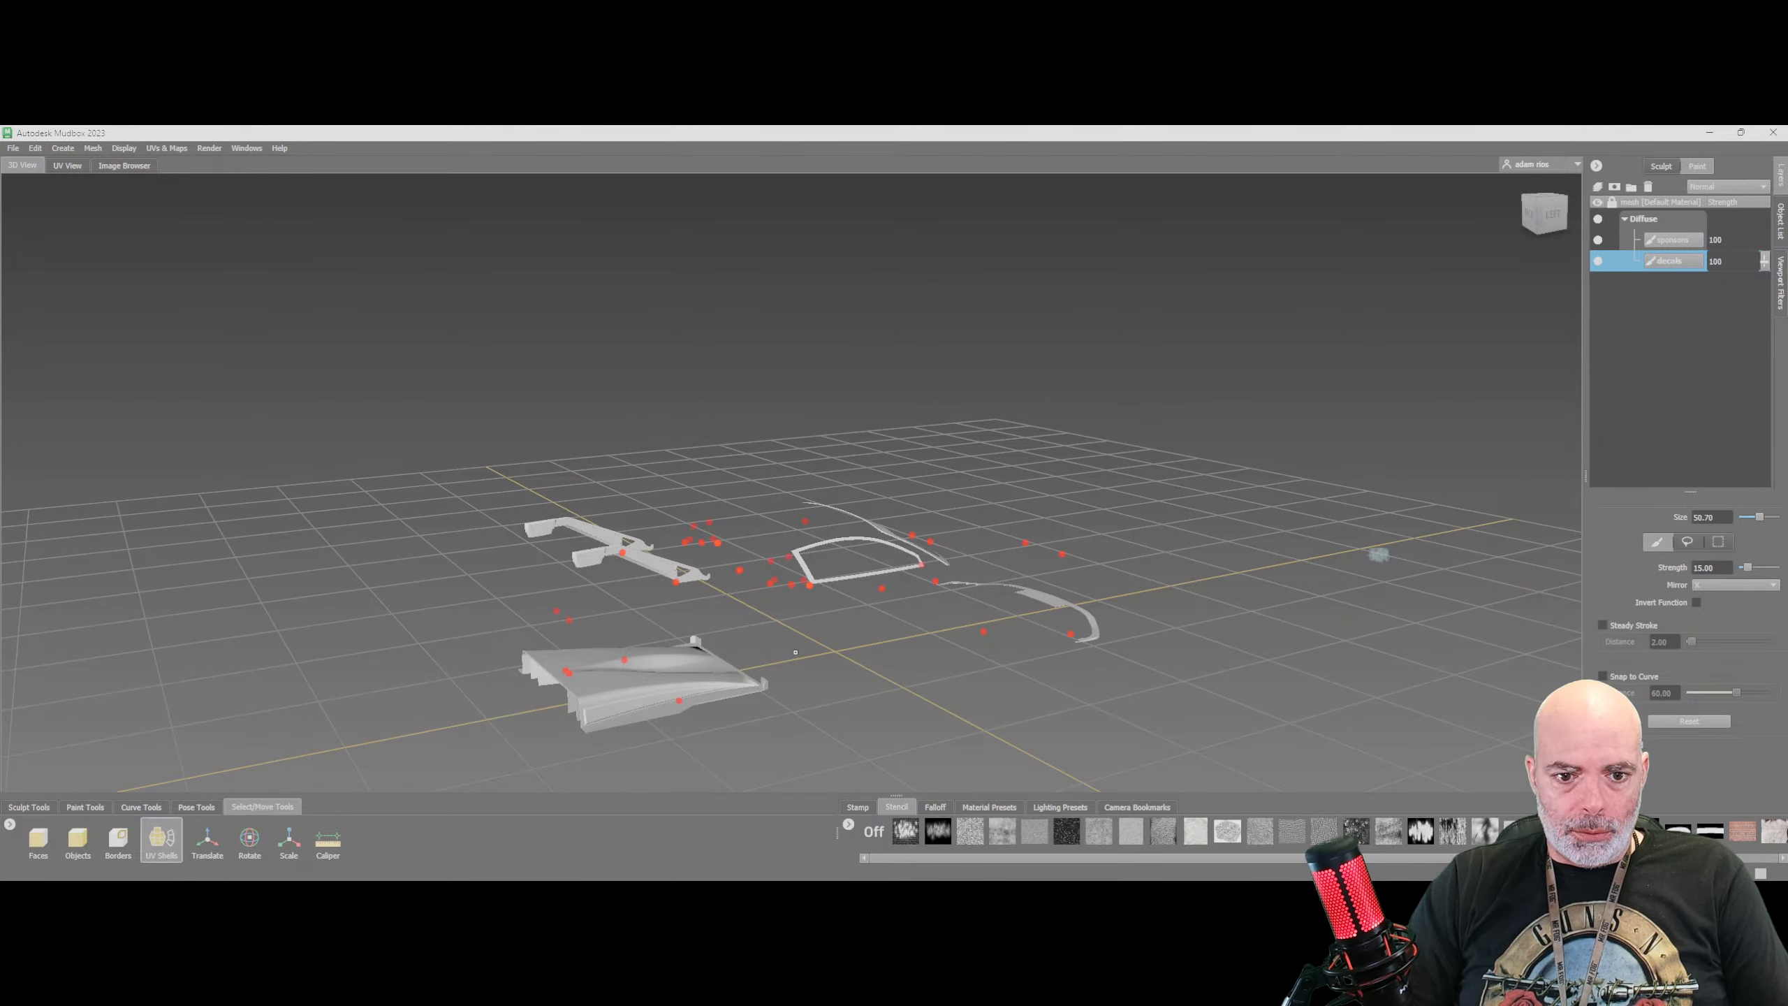
Flood the isolated splitter, diffuser, wing support and window trim parts from the camera with Paint Erase, viewed from the car's left side
left_click_drag(889, 656, 787, 646, "alt")
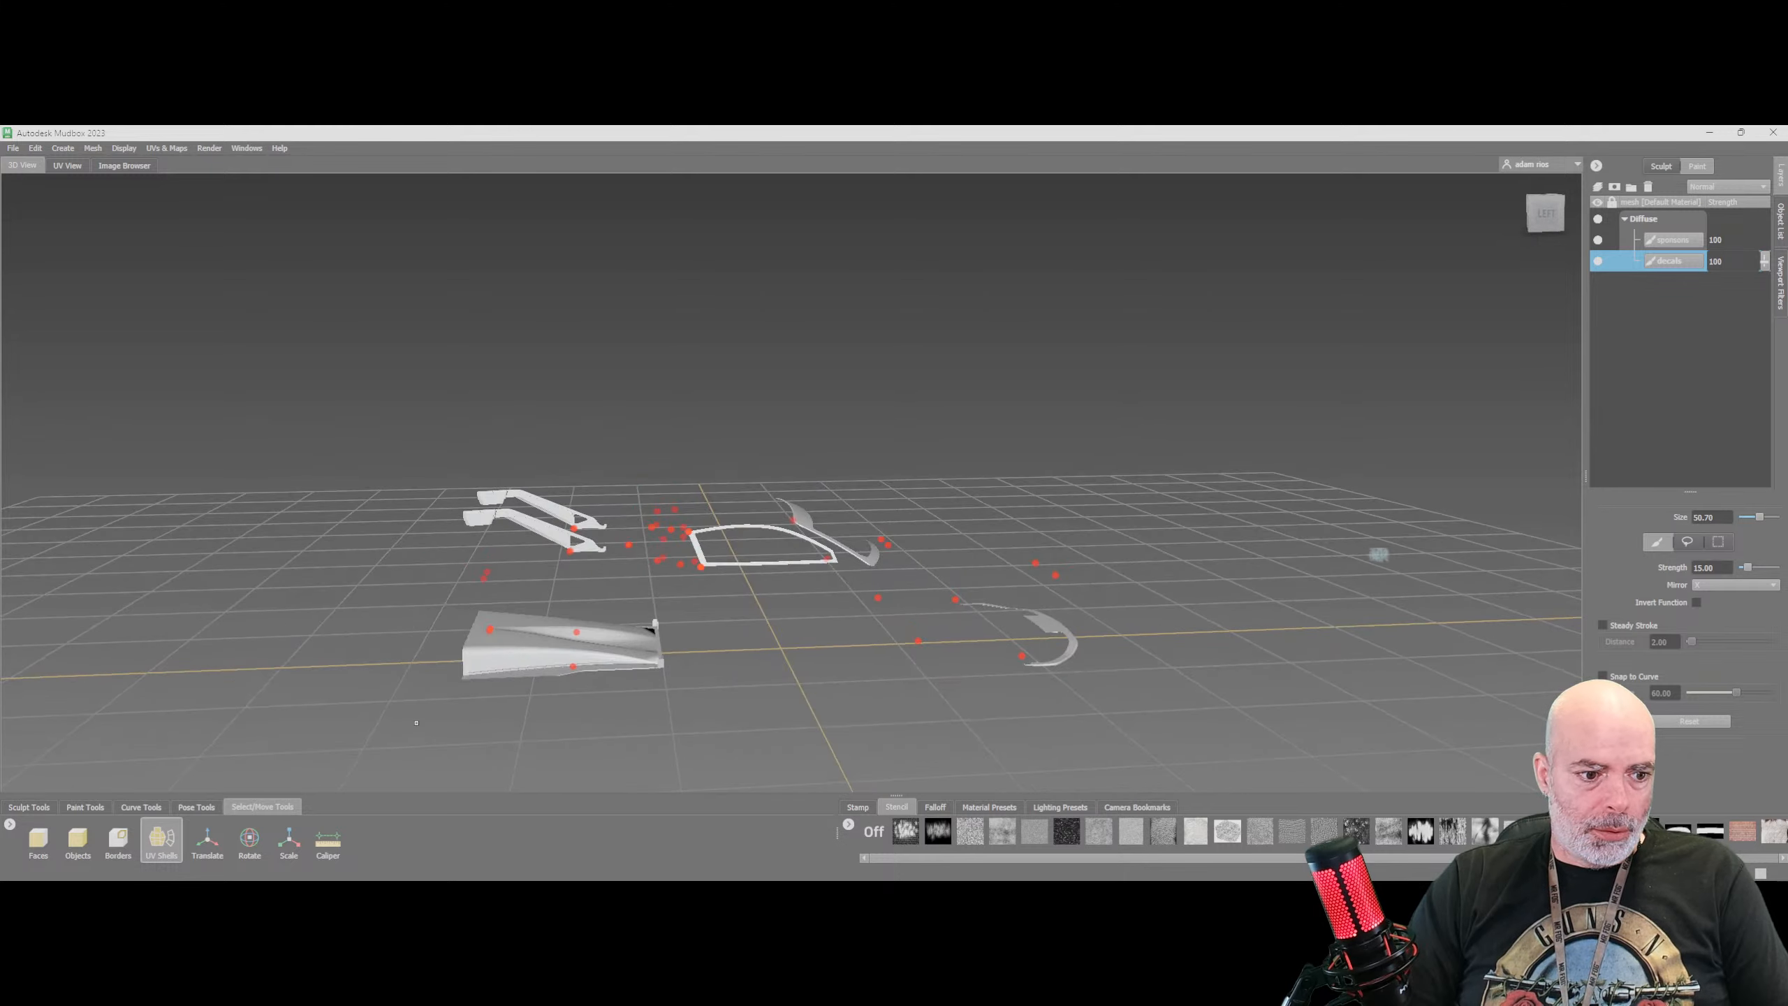
left_click(78, 807)
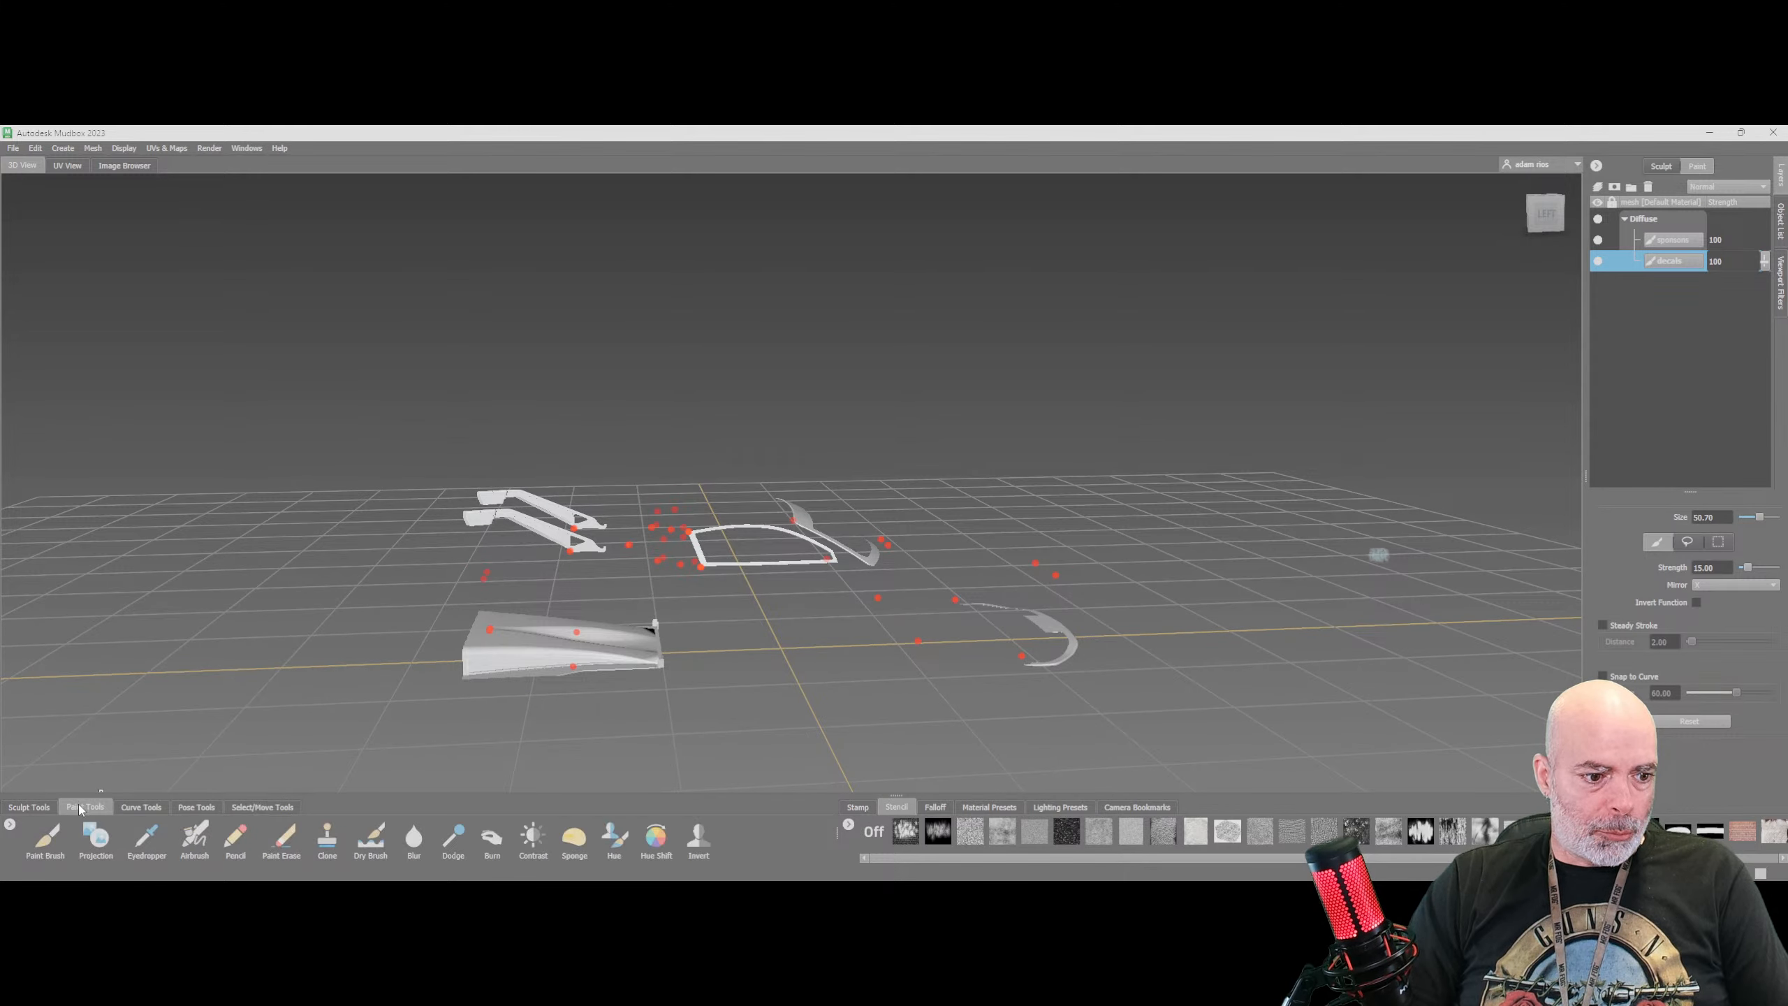
left_click(276, 841)
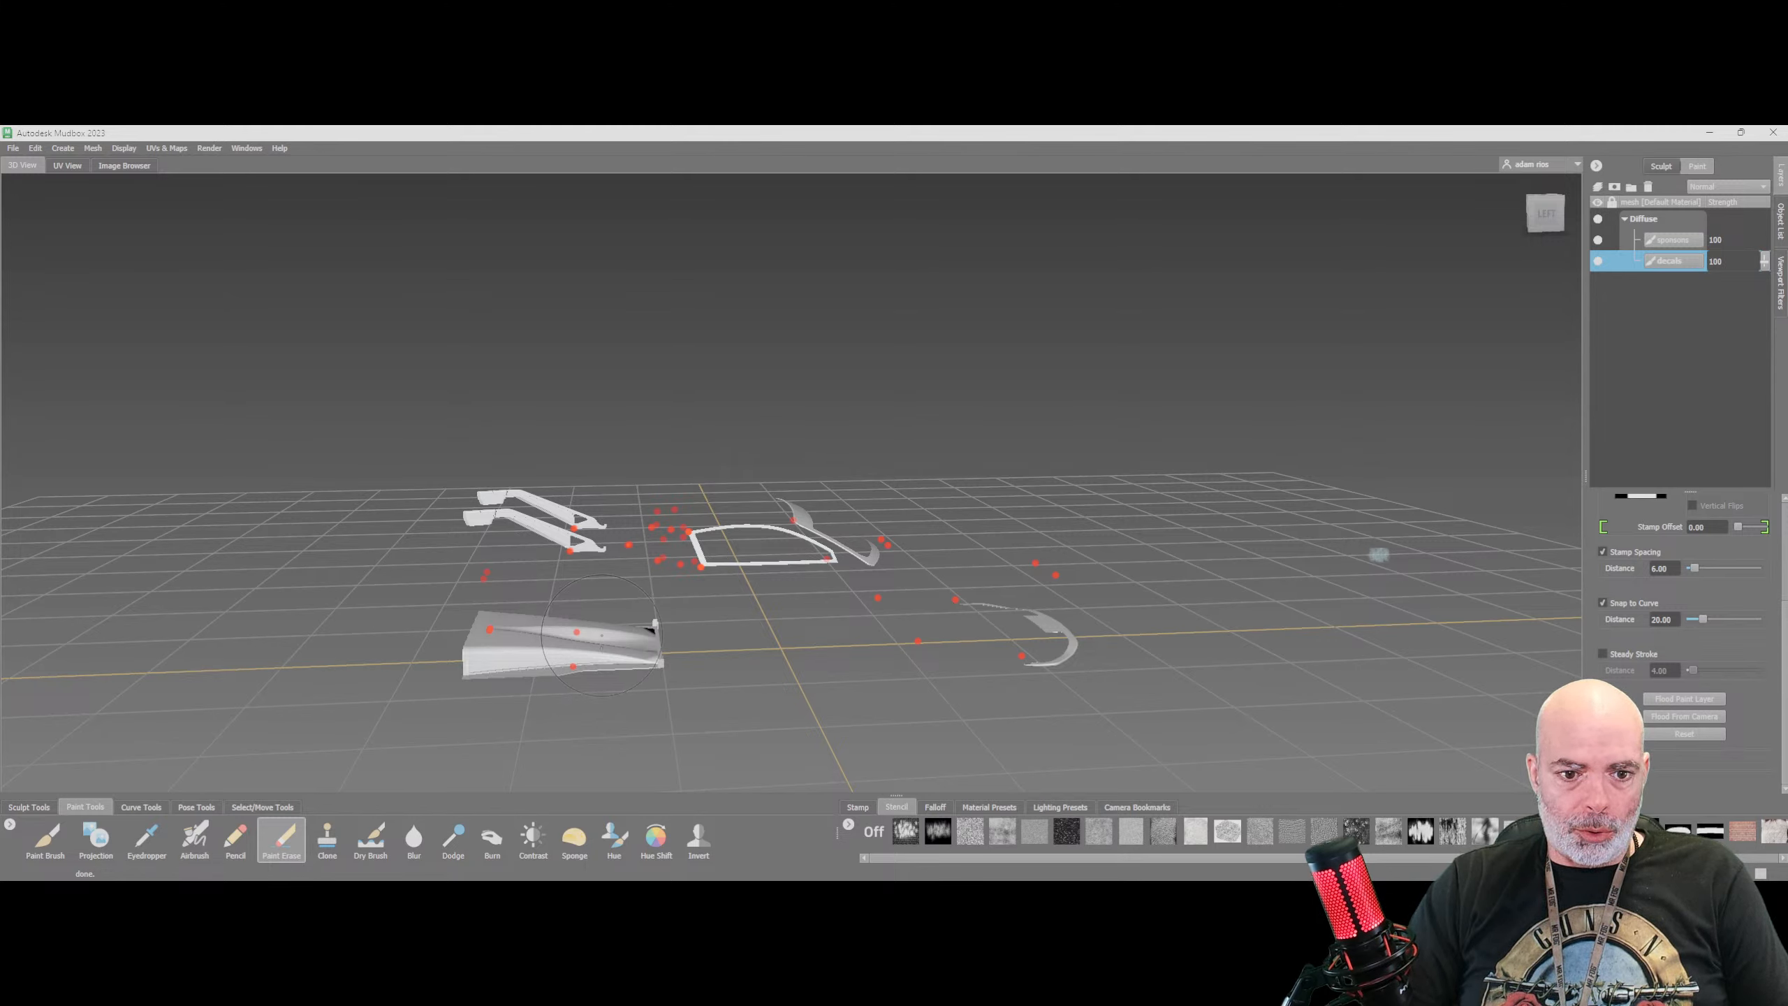
mouse_move(602, 635)
right_mouse_down("alt")
mouse_move(936, 584)
mouse_move(813, 580)
right_mouse_up("alt")
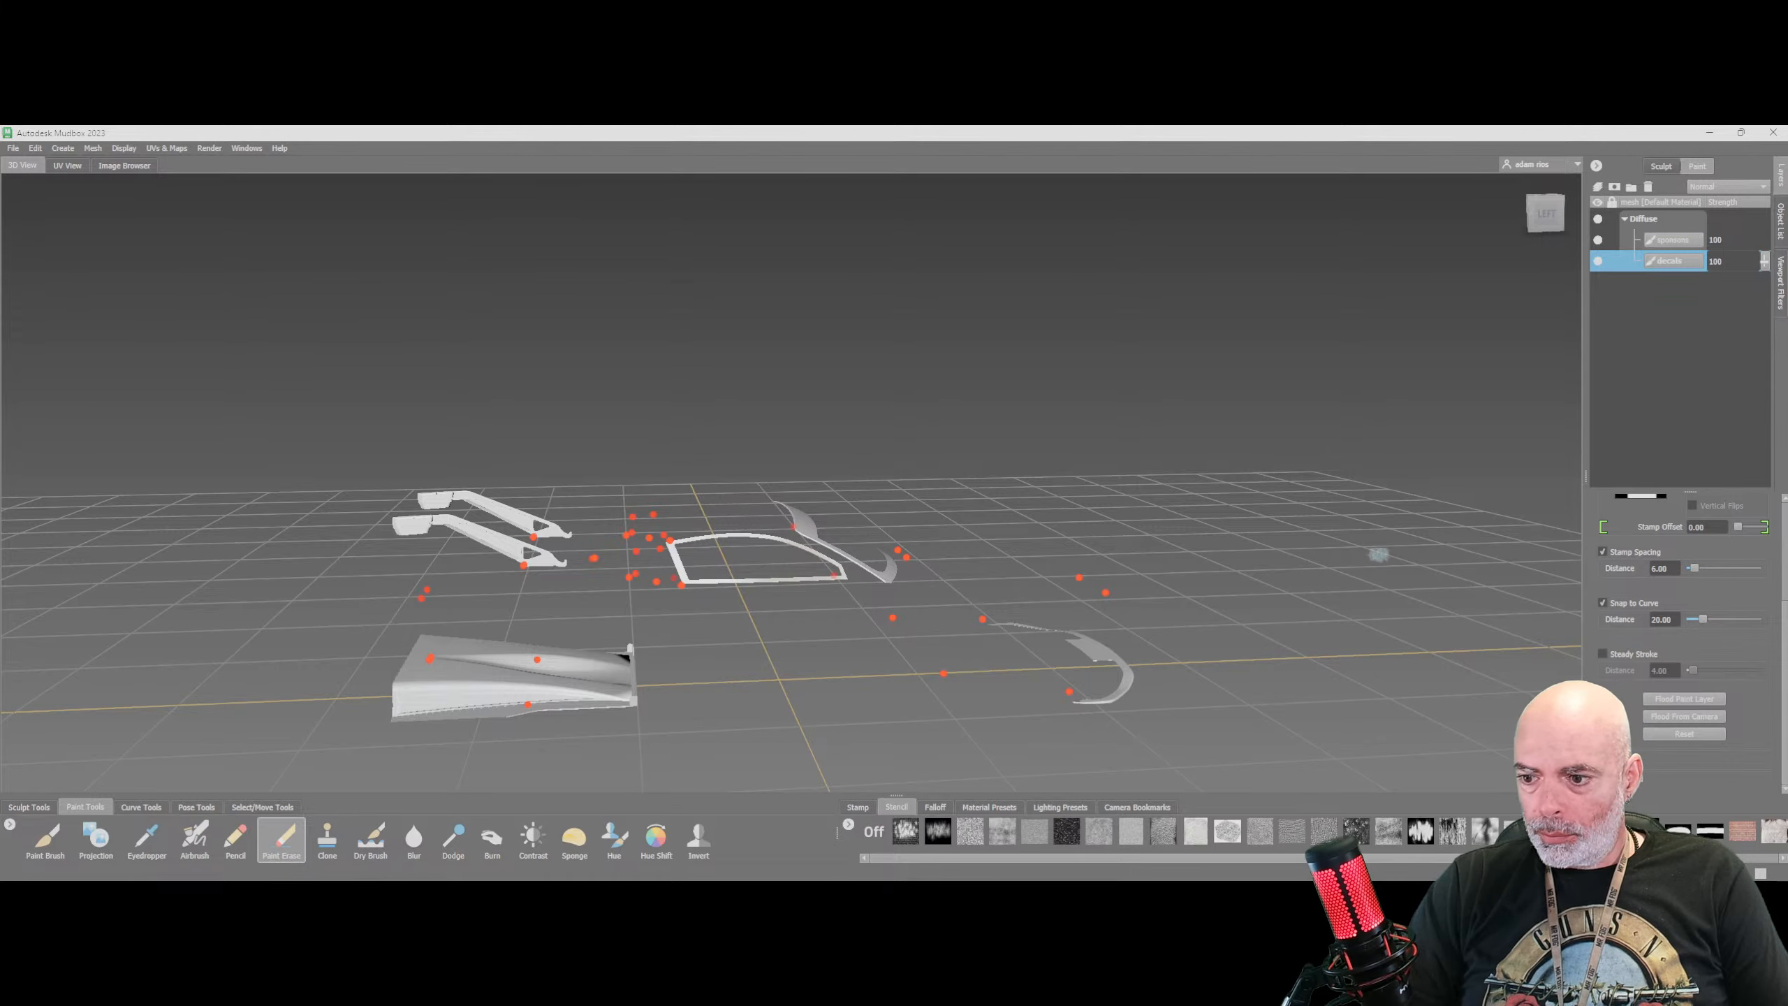
left_click(1666, 716)
left_click_drag(1070, 535, 1377, 555, "alt")
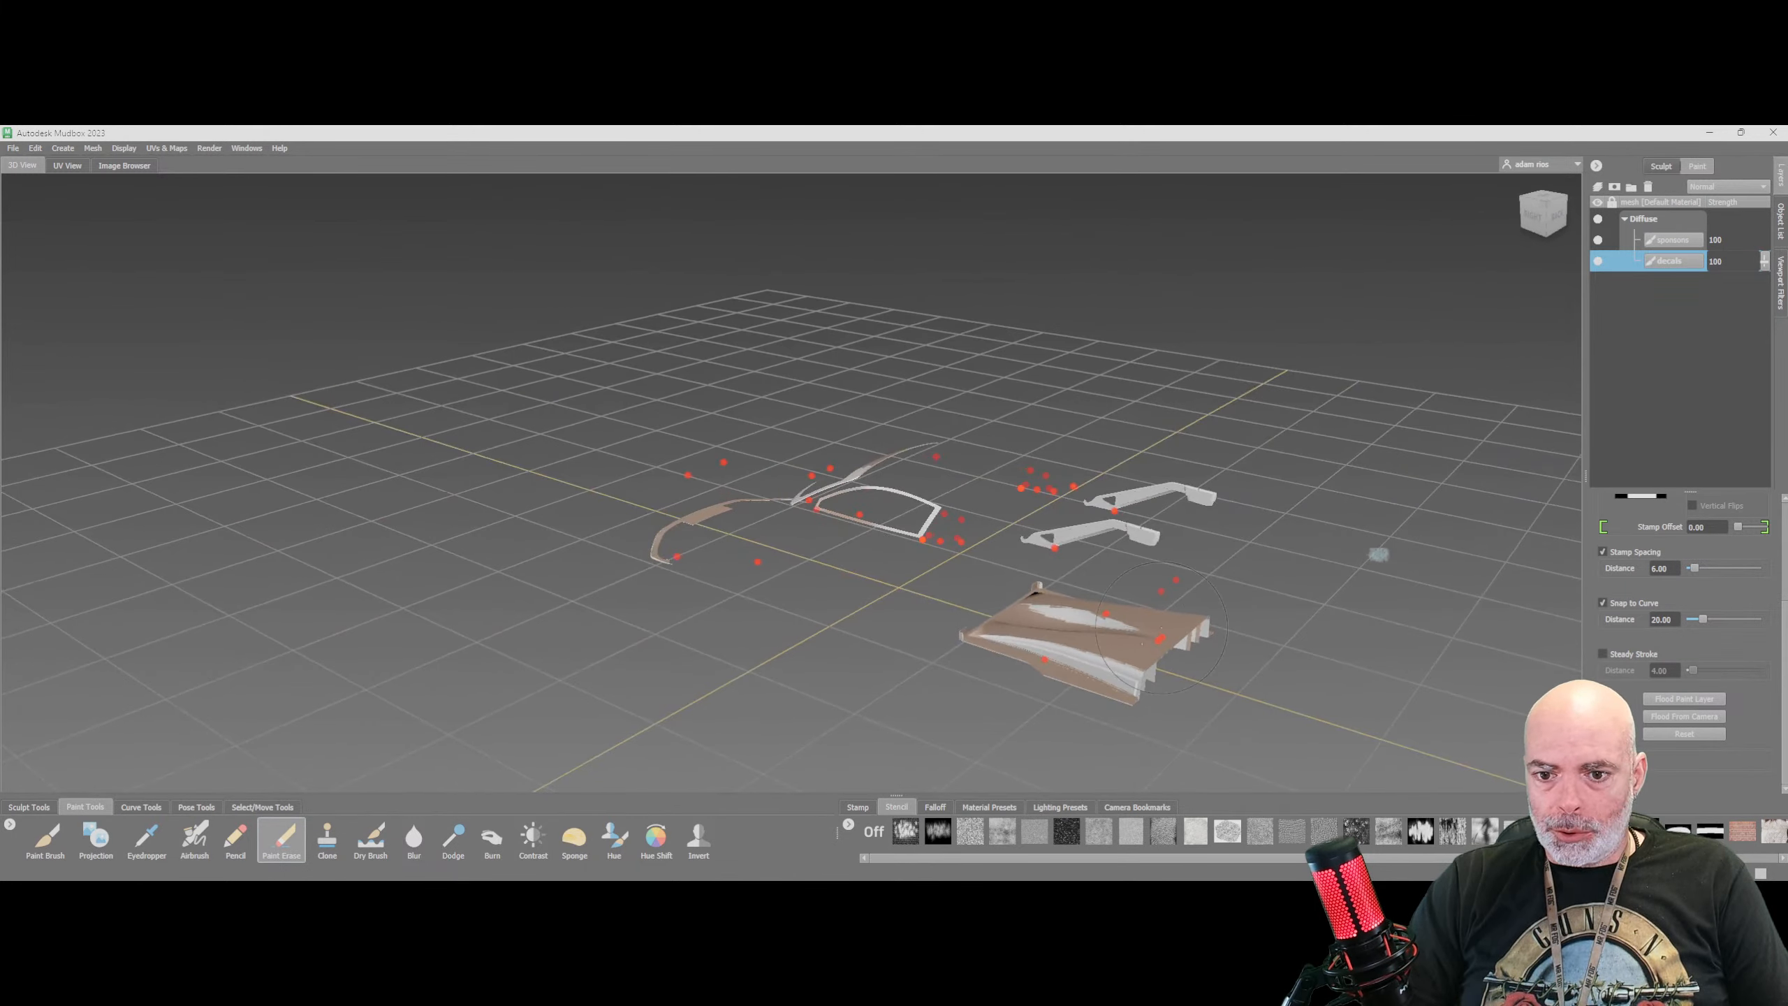
Flood the isolated parts from the camera with Paint Erase, viewed from the right rear and from underneath
left_click(1679, 717)
left_click_drag(711, 634, 845, 395, "alt")
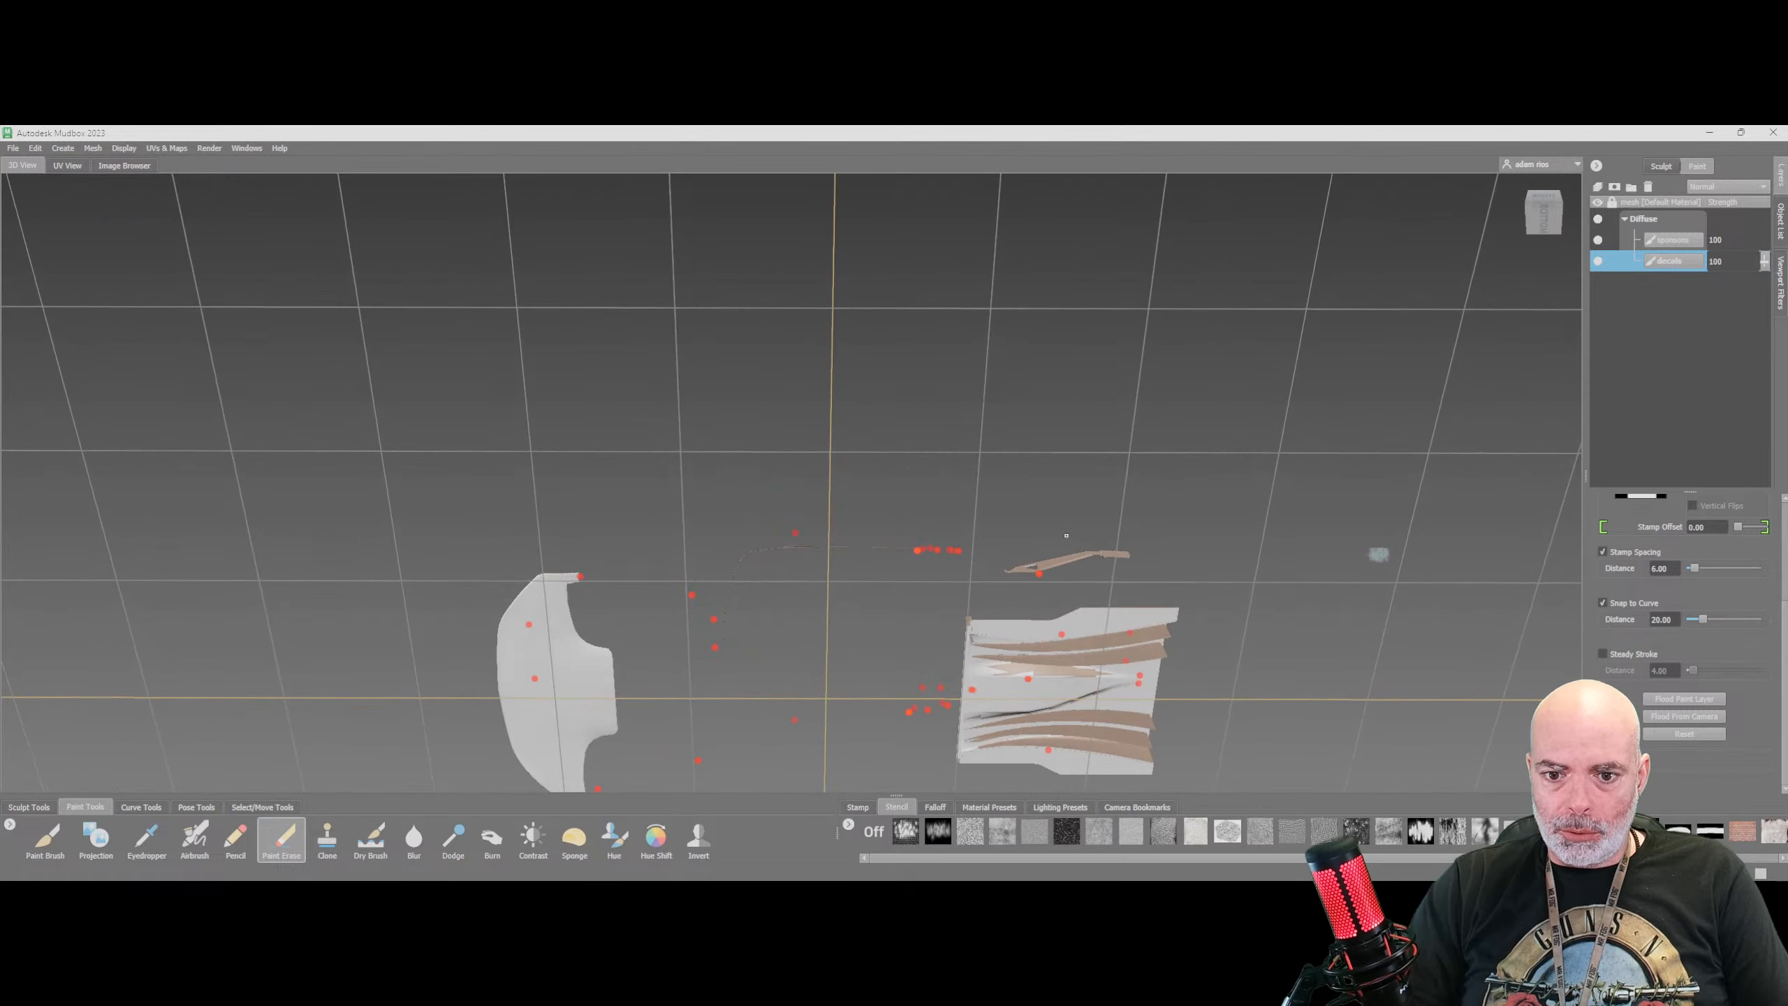
left_click(1686, 716)
left_click_drag(1127, 599, 1127, 669, "alt")
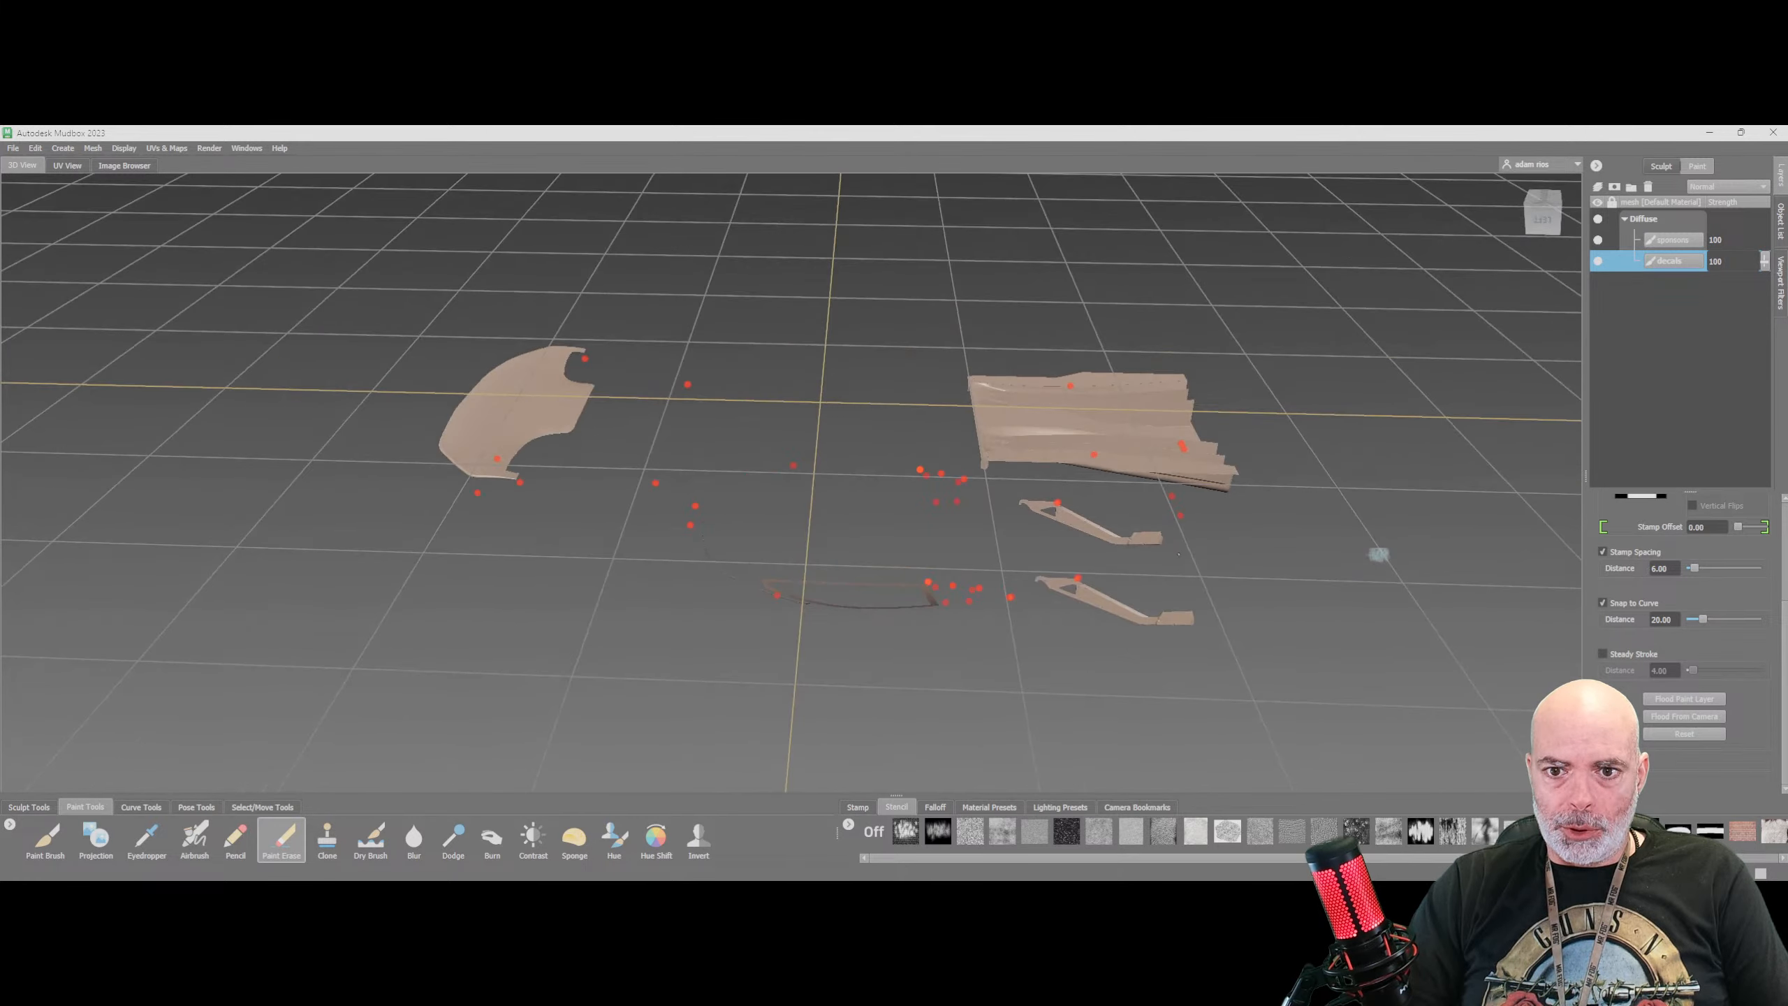
left_click(1690, 717)
left_click_drag(1267, 669, 926, 560, "alt")
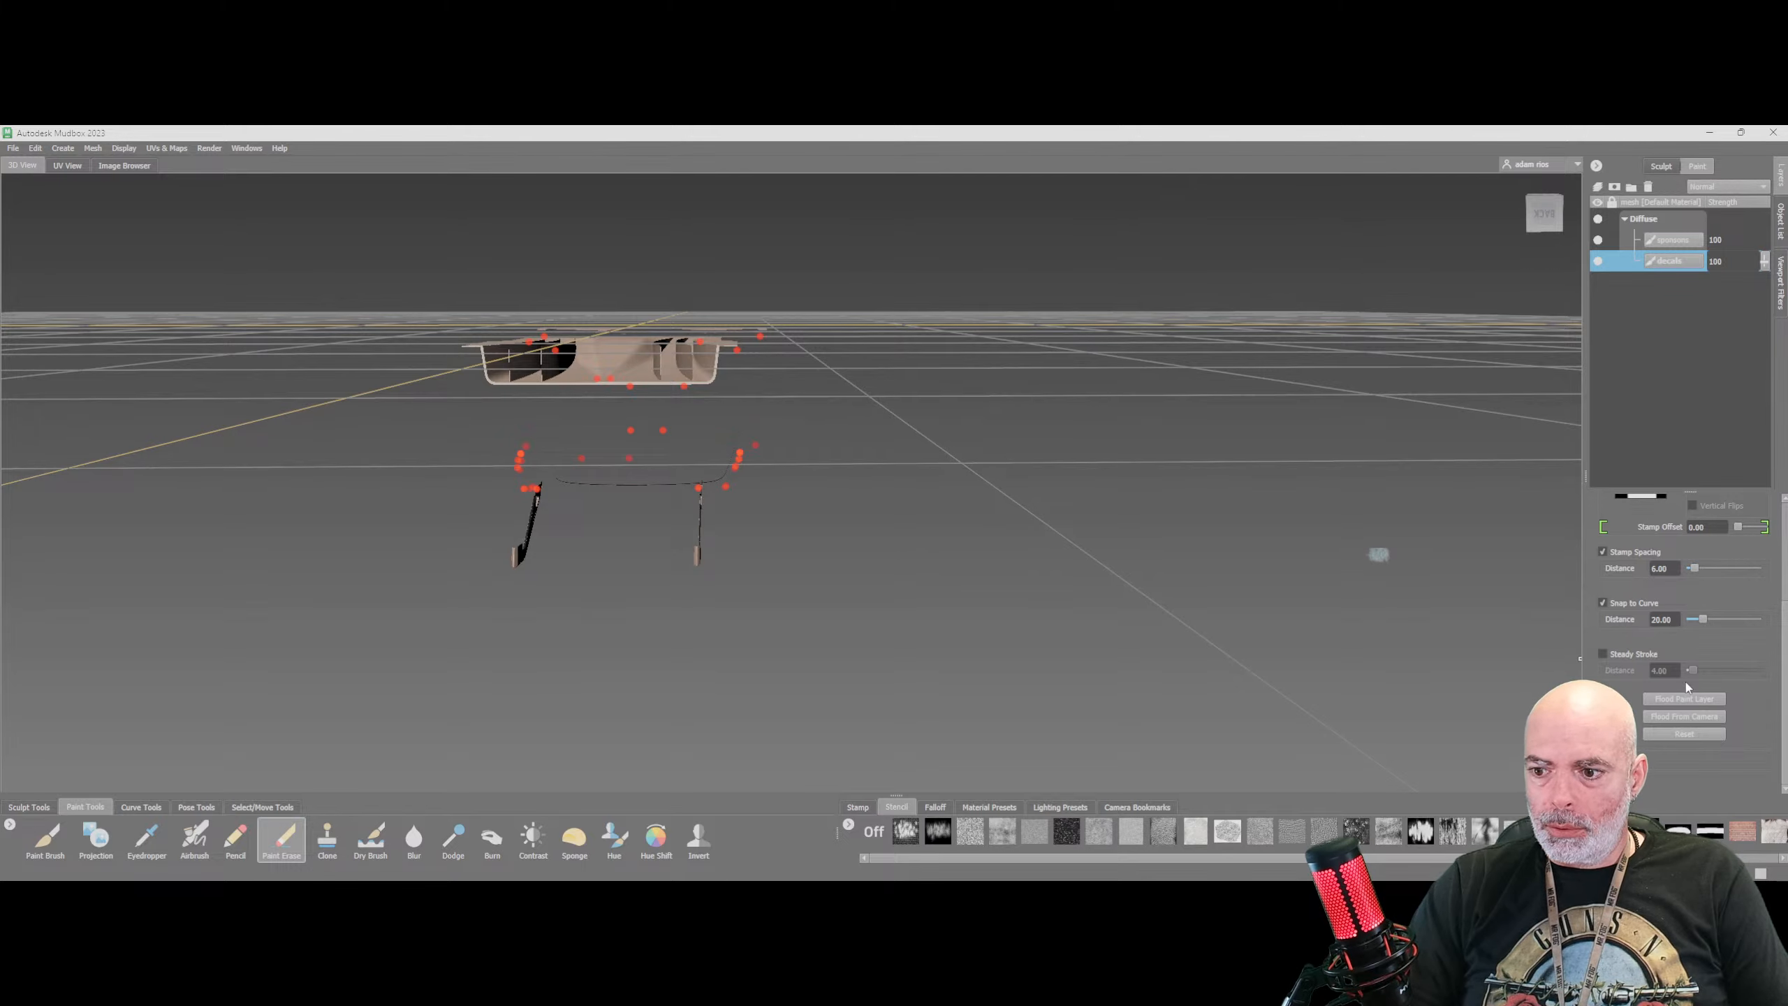
Flood the remaining uncovered surfaces of the isolated parts from the camera, viewed from the rear and from low side angles
left_click(1692, 717)
left_click_drag(1309, 627, 739, 609, "alt")
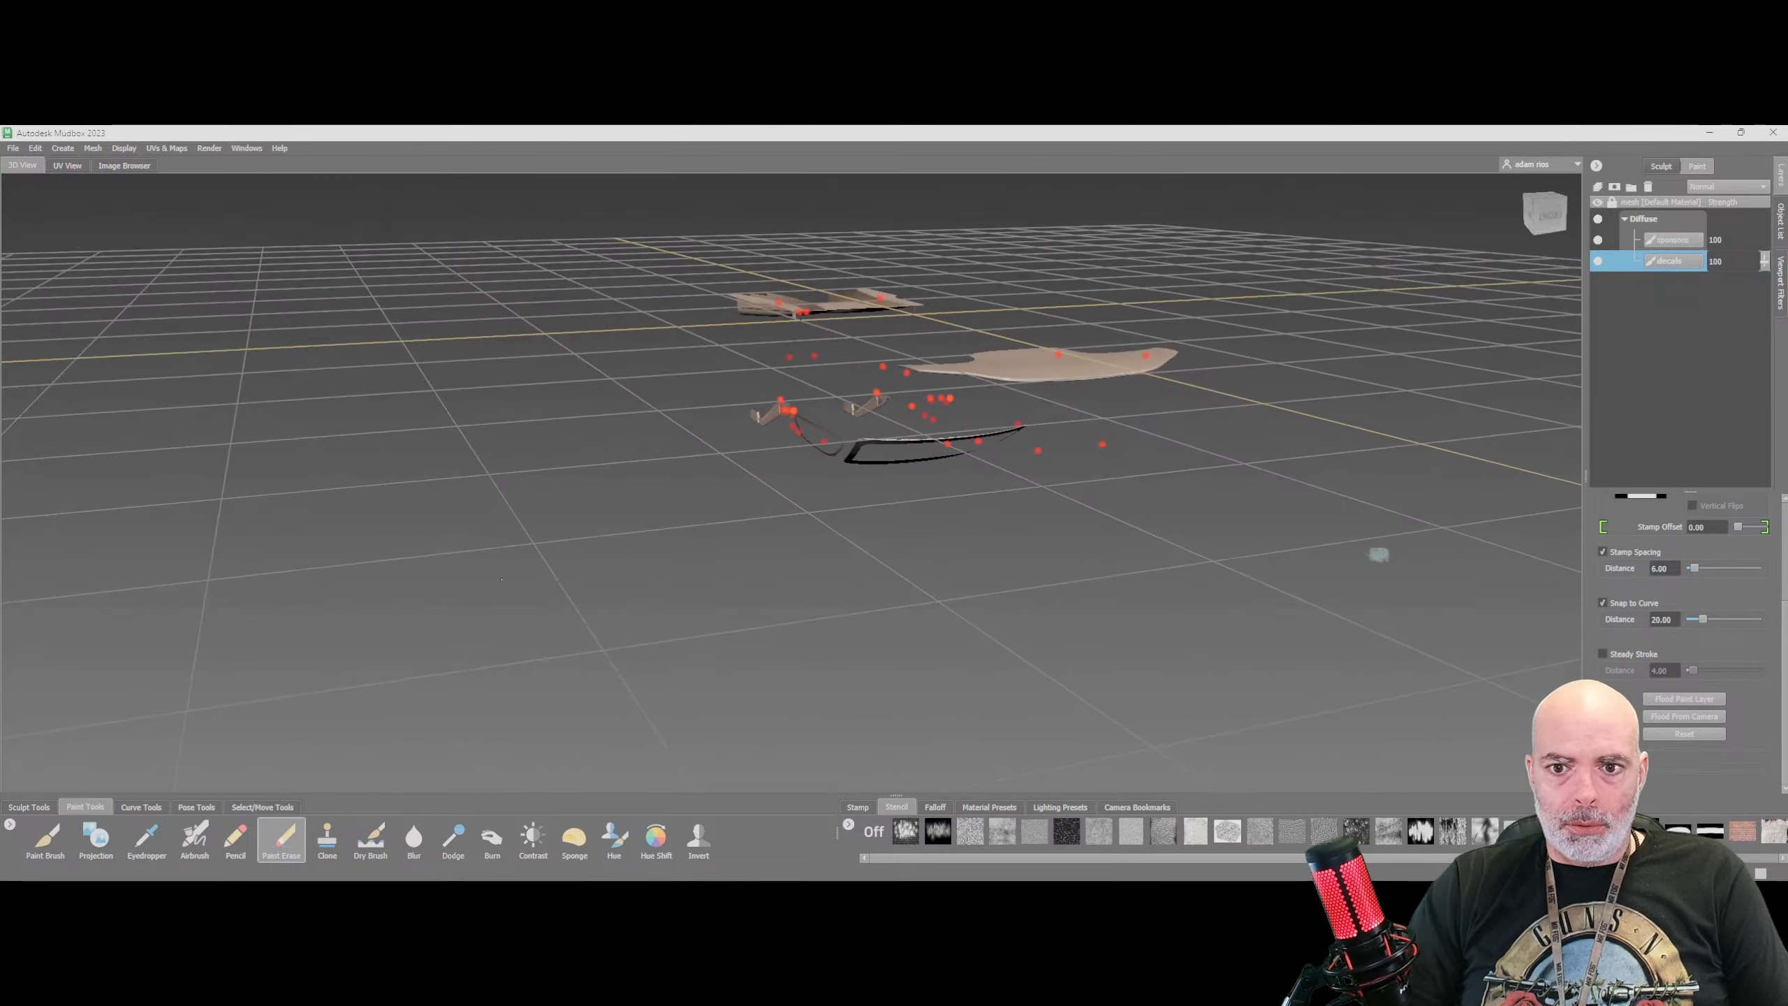
left_click(1714, 720)
left_click_drag(1303, 655, 859, 626, "alt")
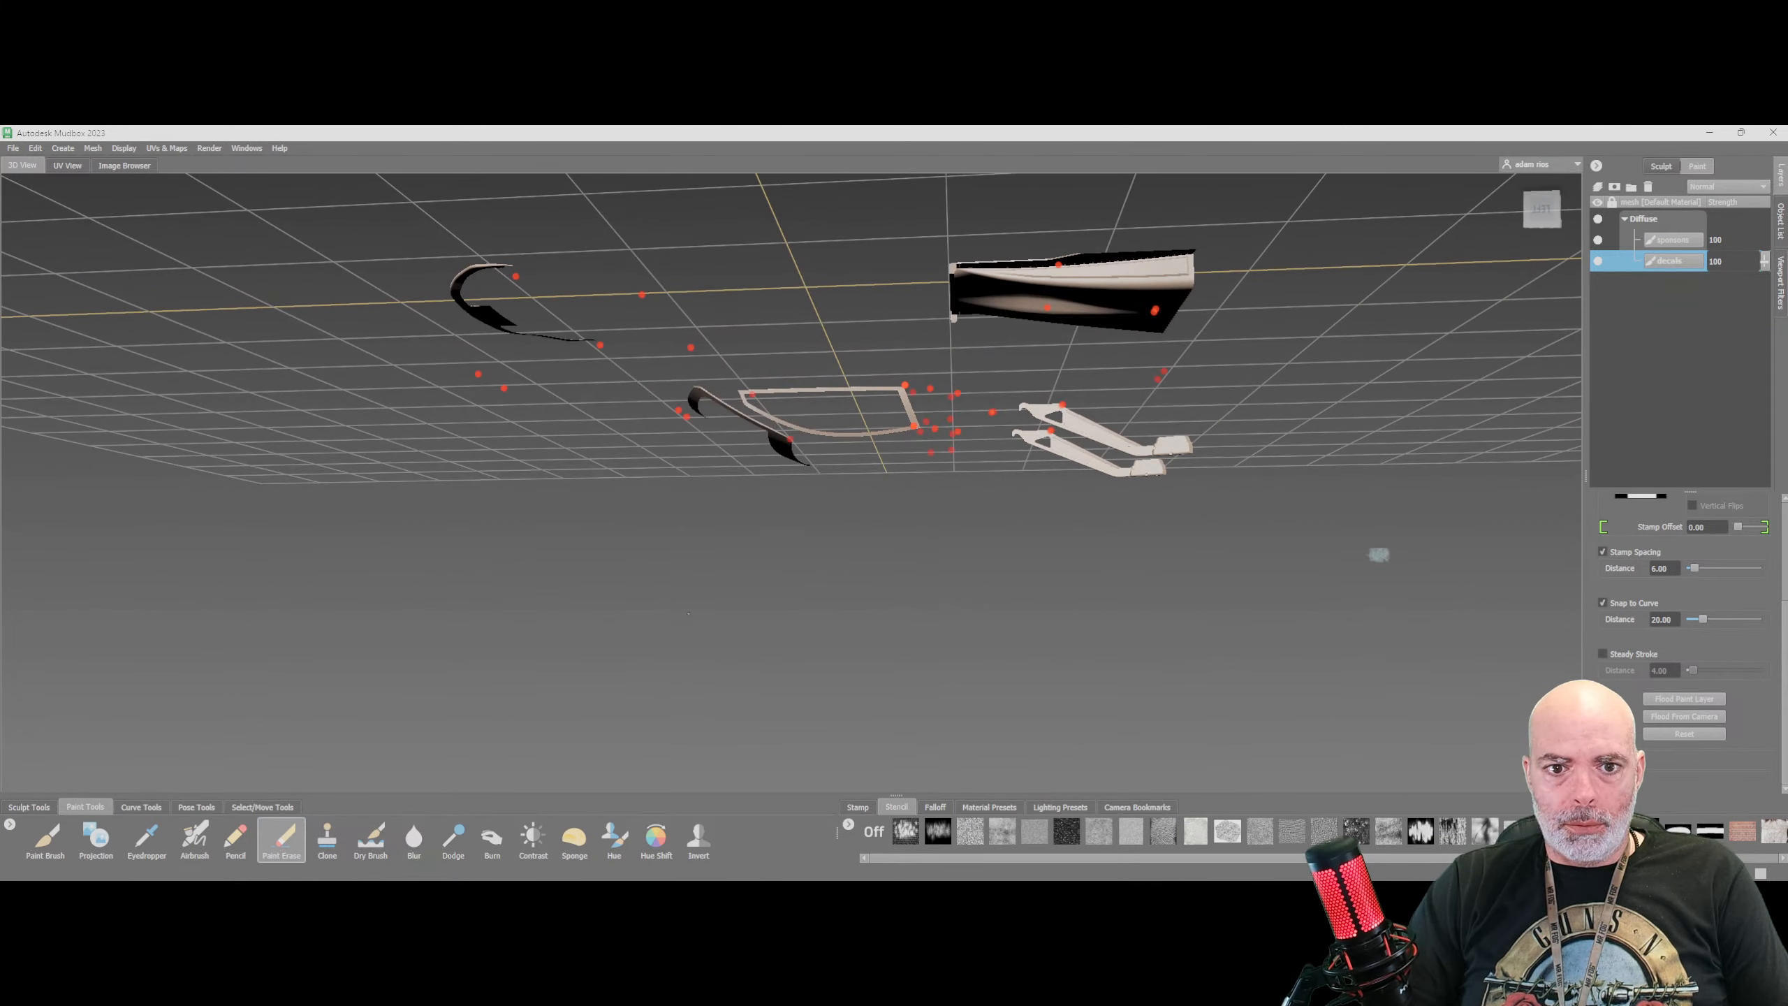
left_click(1691, 721)
left_click_drag(1507, 237, 1020, 288, "alt")
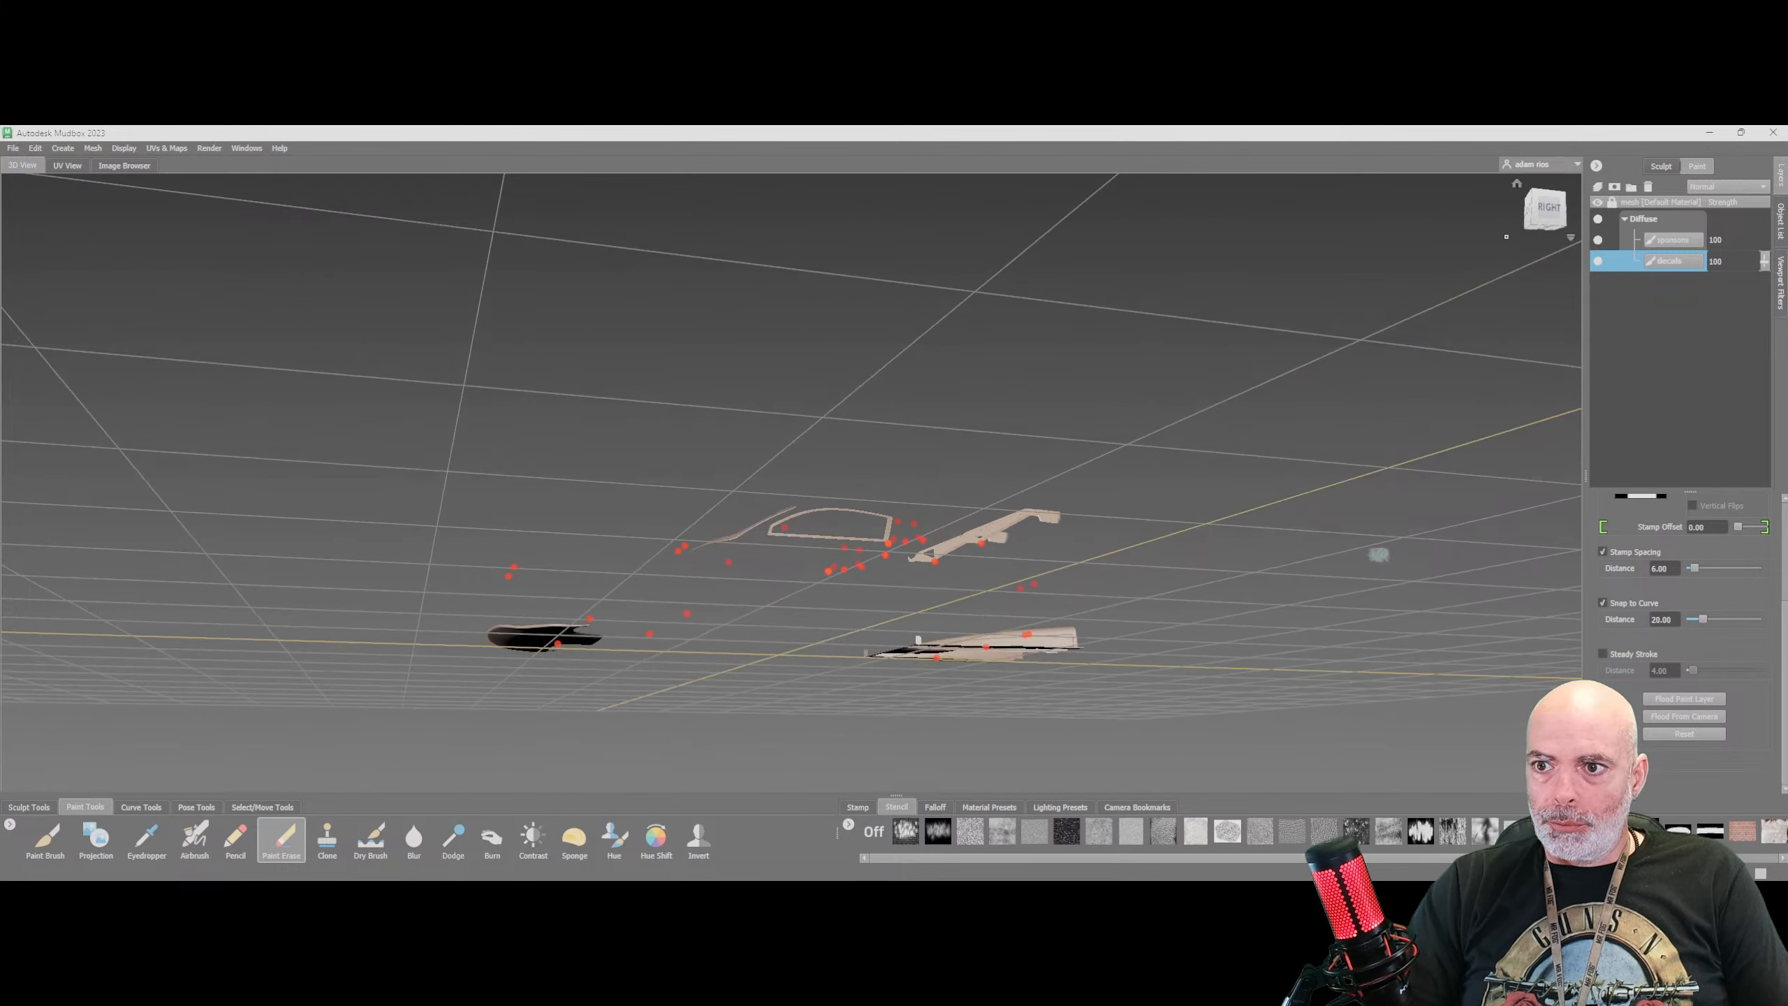
Inspect the flood coverage on the isolated parts in the right, front and left views
left_click(1546, 215)
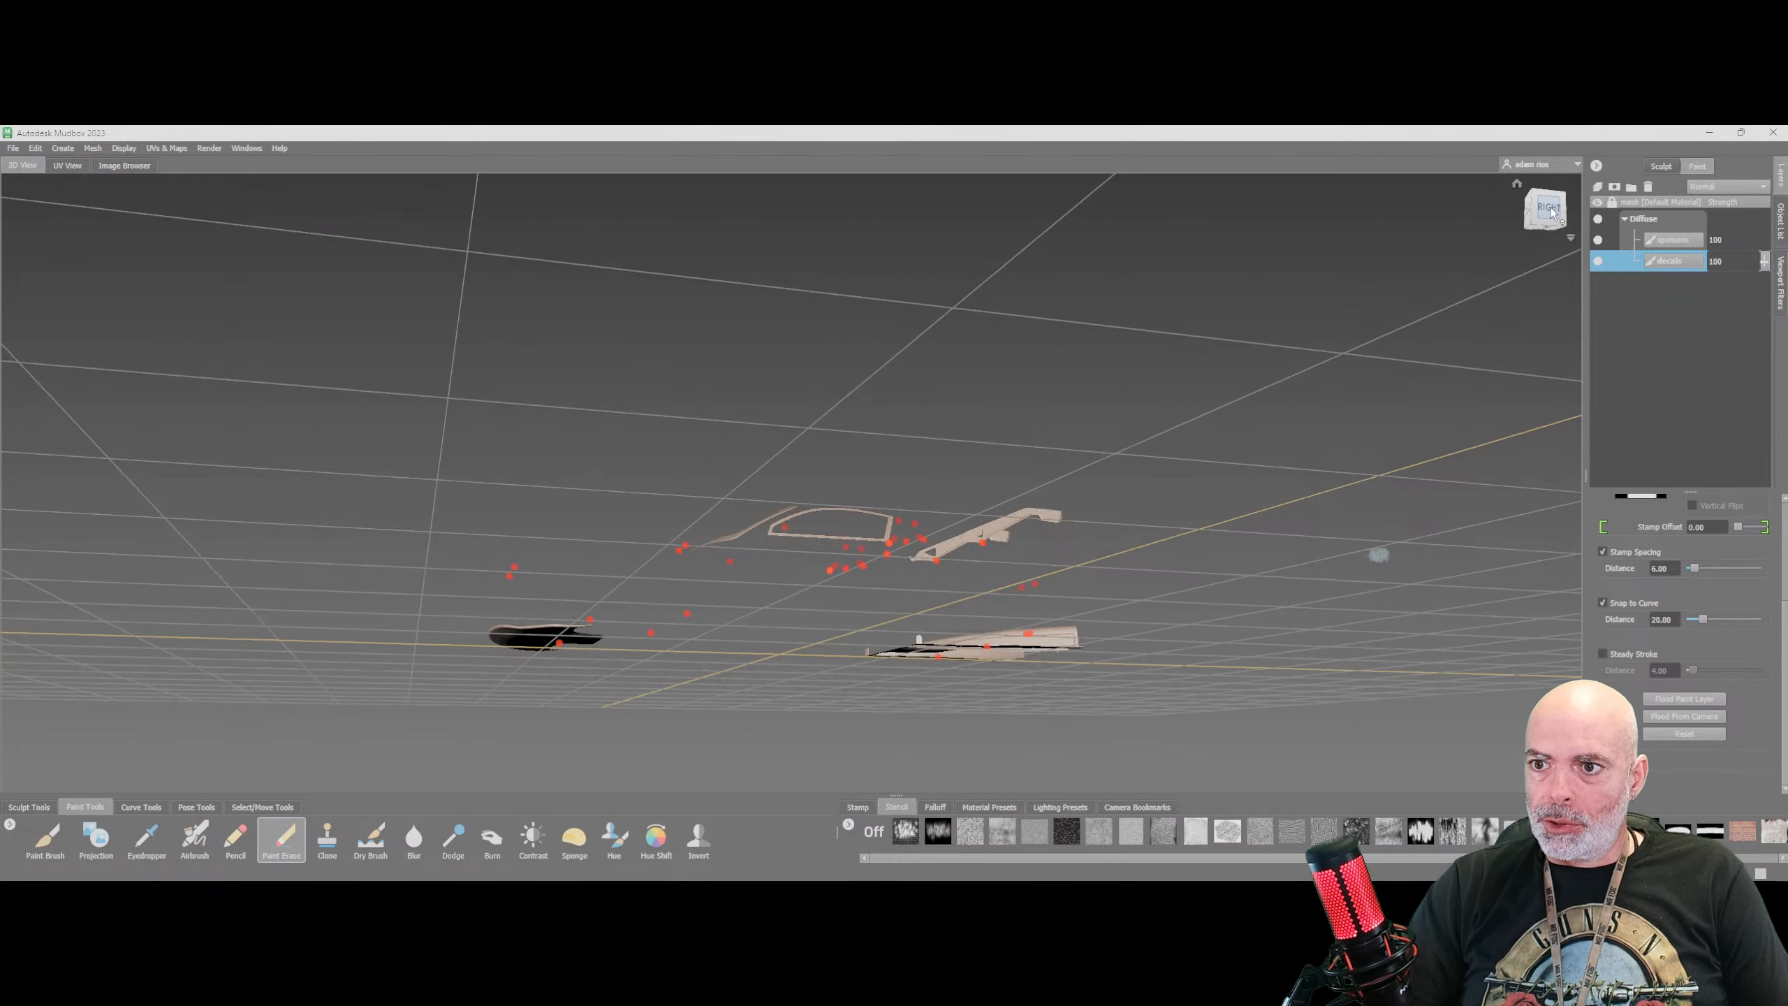
scroll(1329, 472, "up", 3)
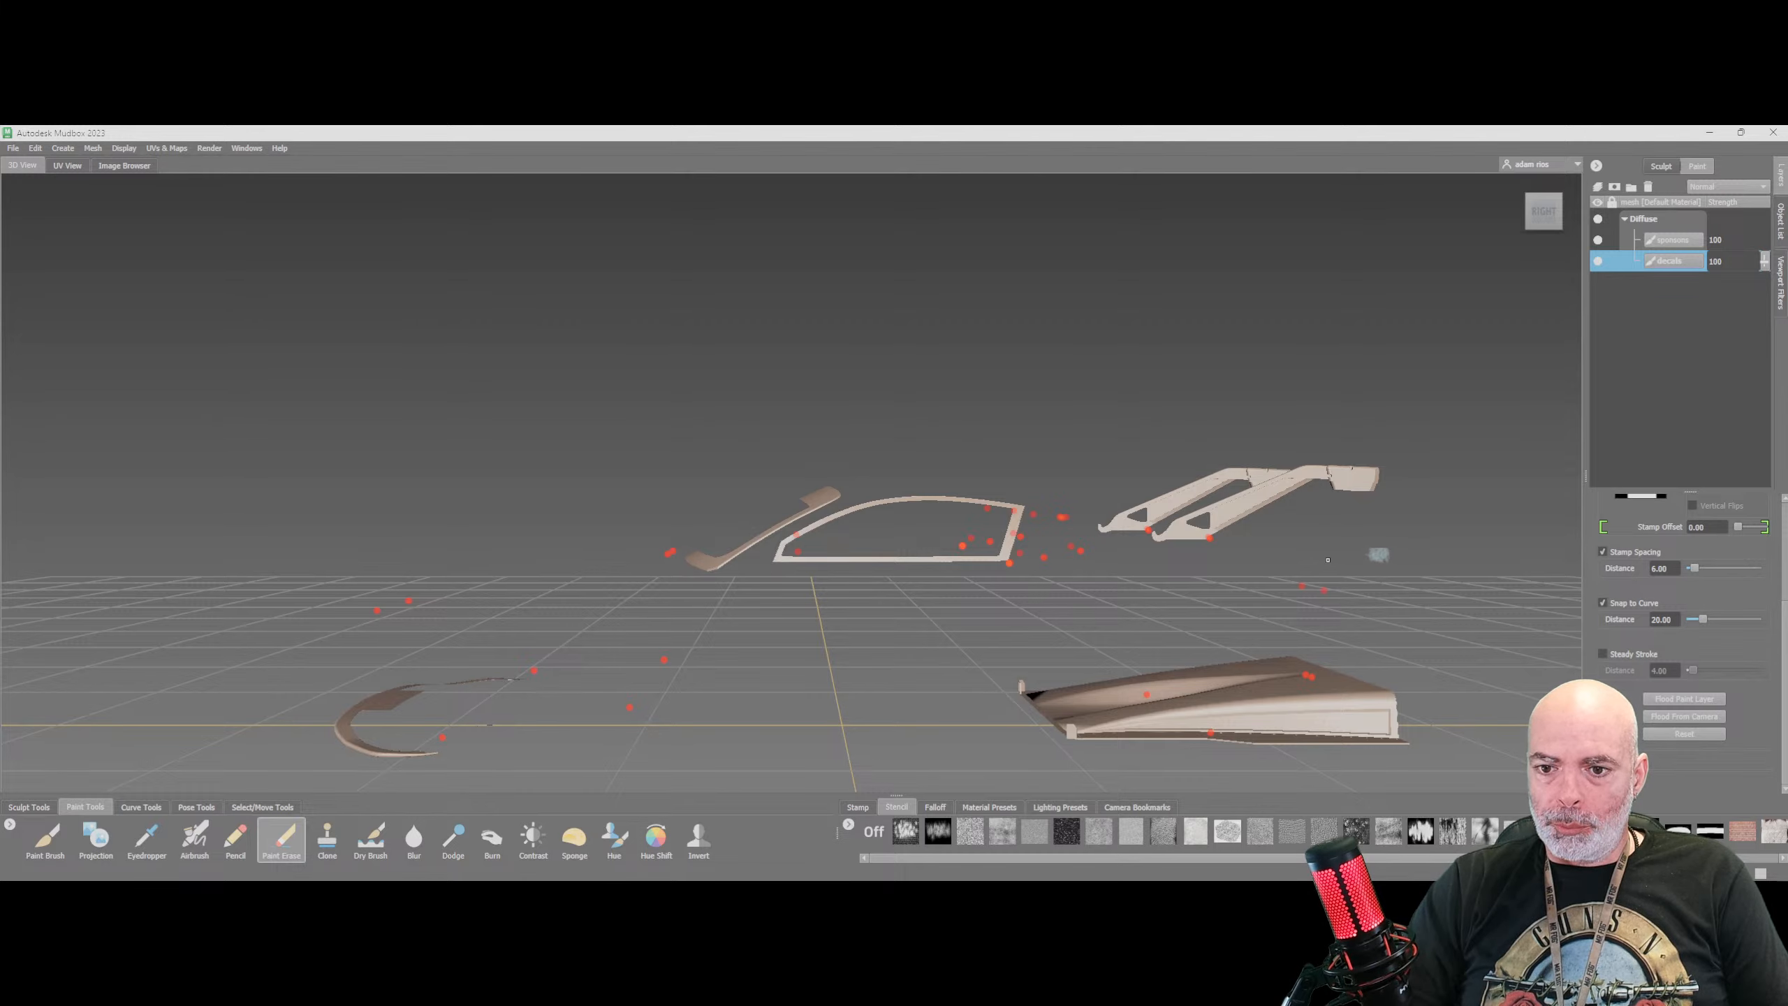
middle_click_drag(1328, 561, 1229, 488, "alt")
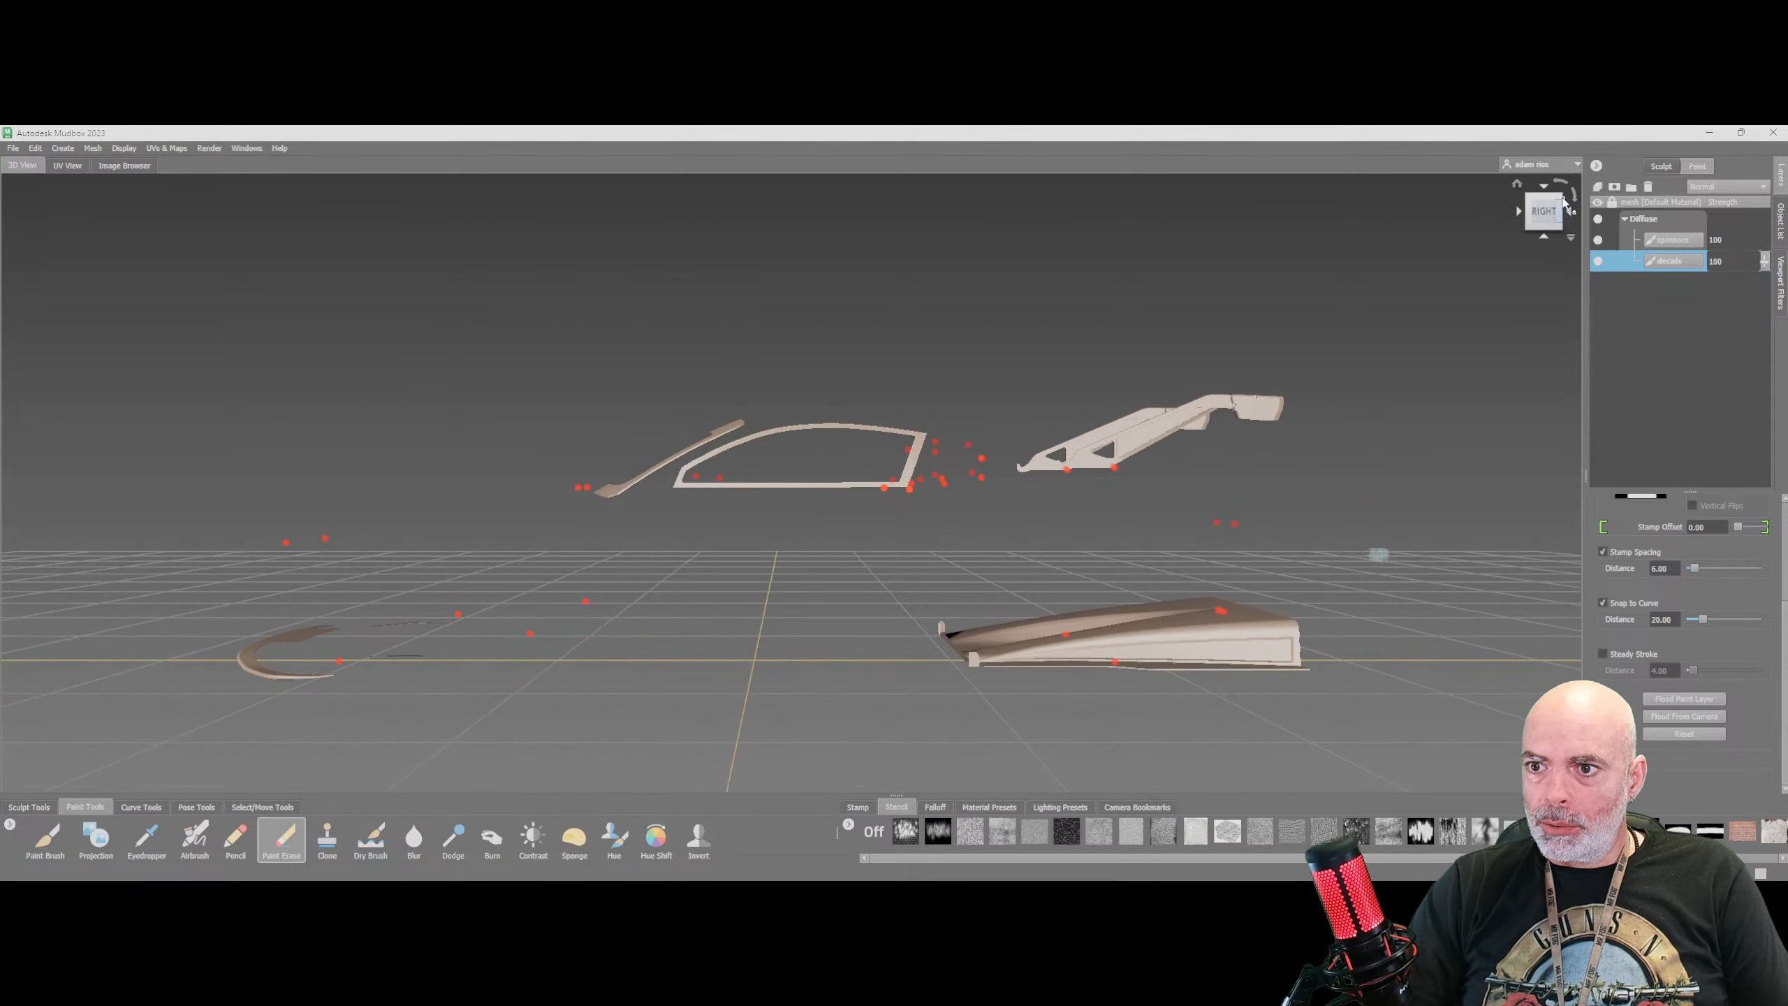
left_click(1519, 212)
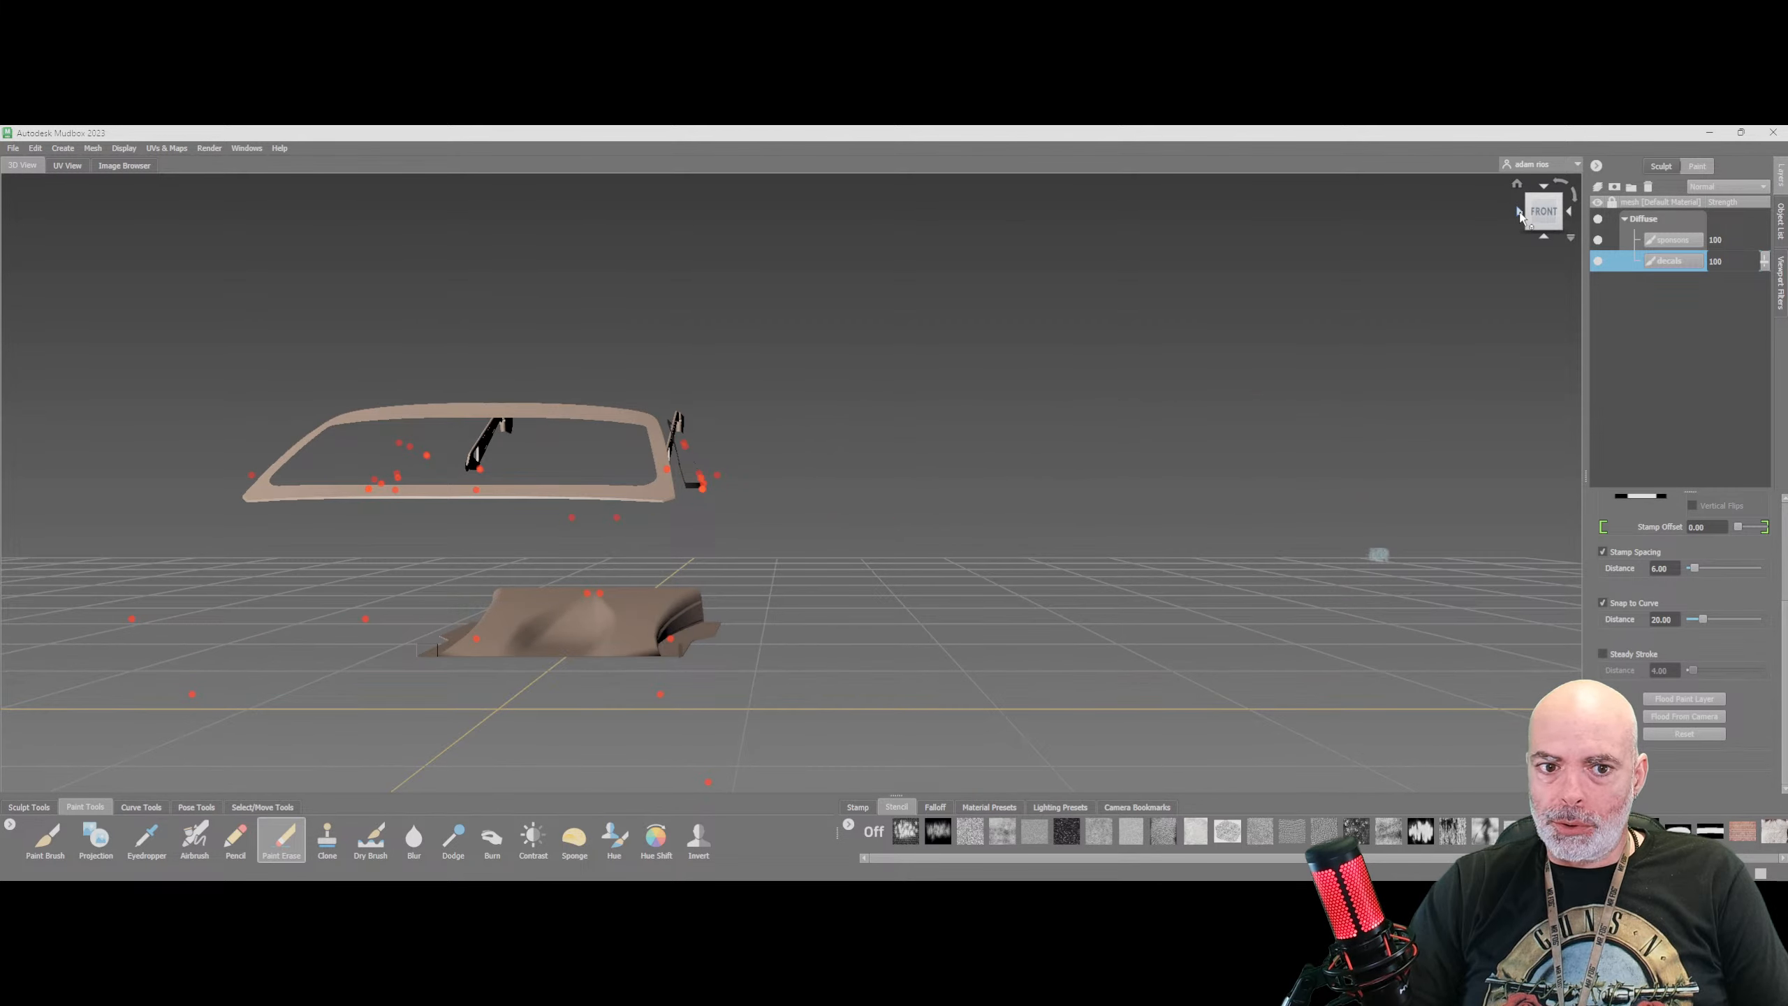
left_click(1520, 213)
left_click(1543, 200)
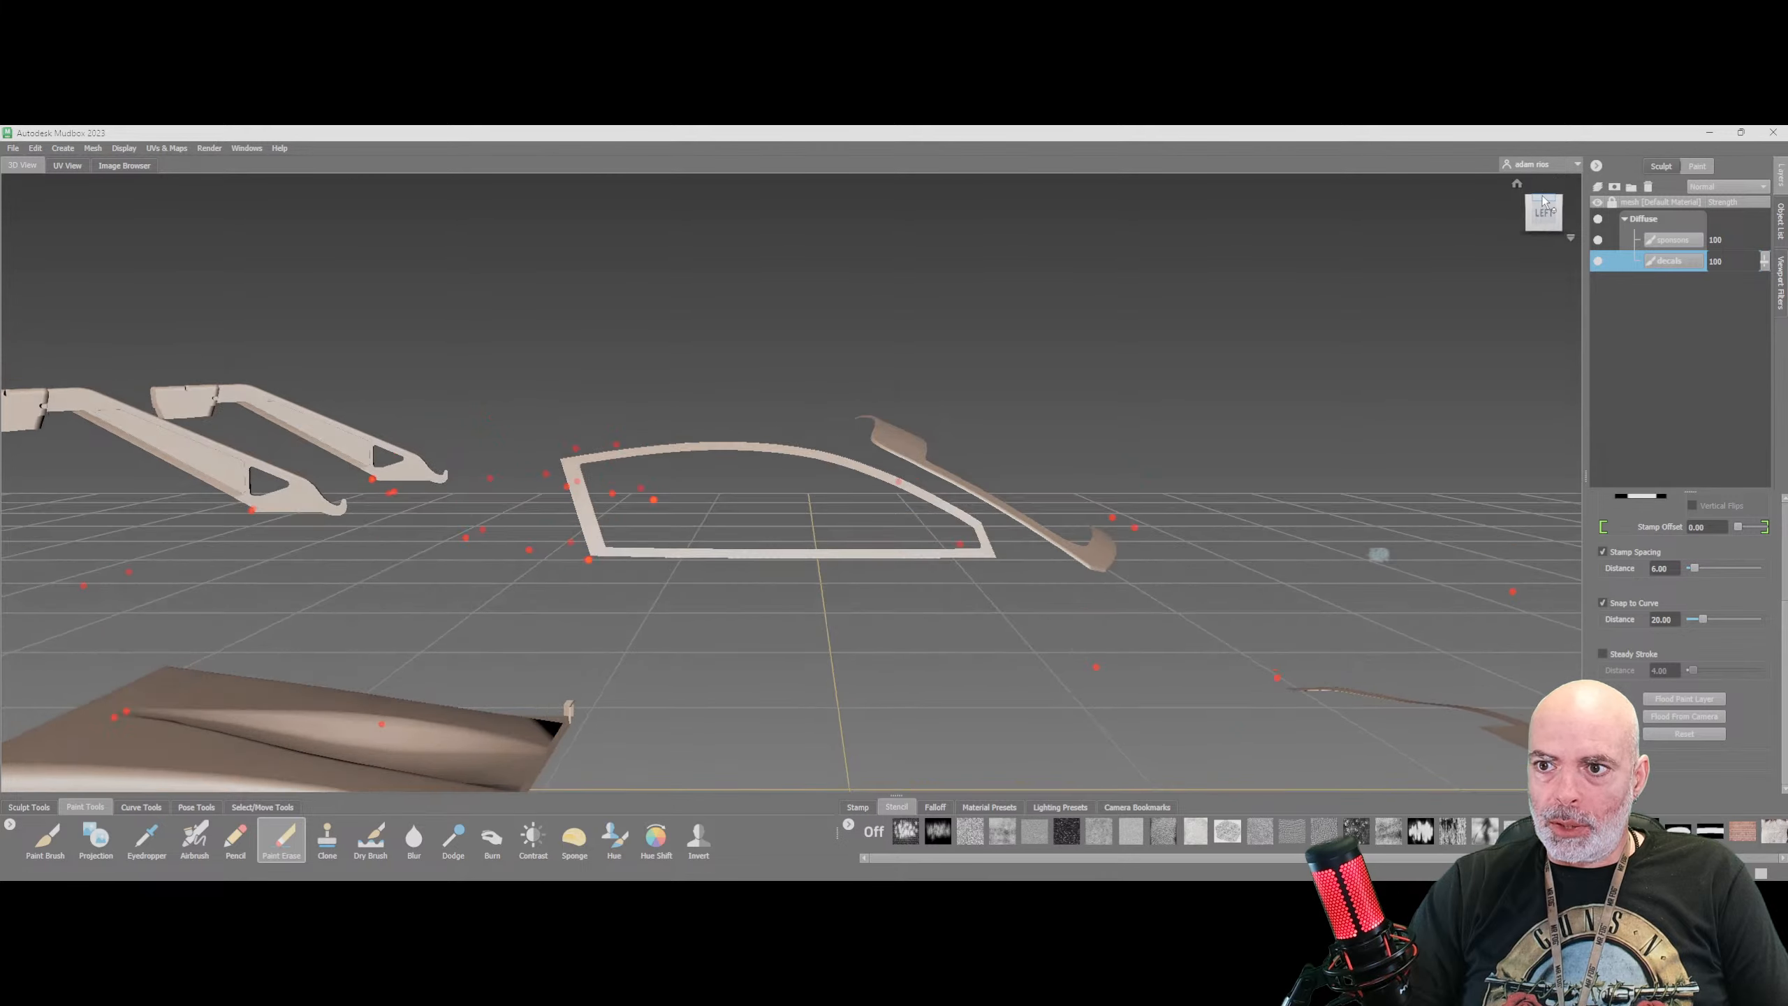
left_click(1543, 224)
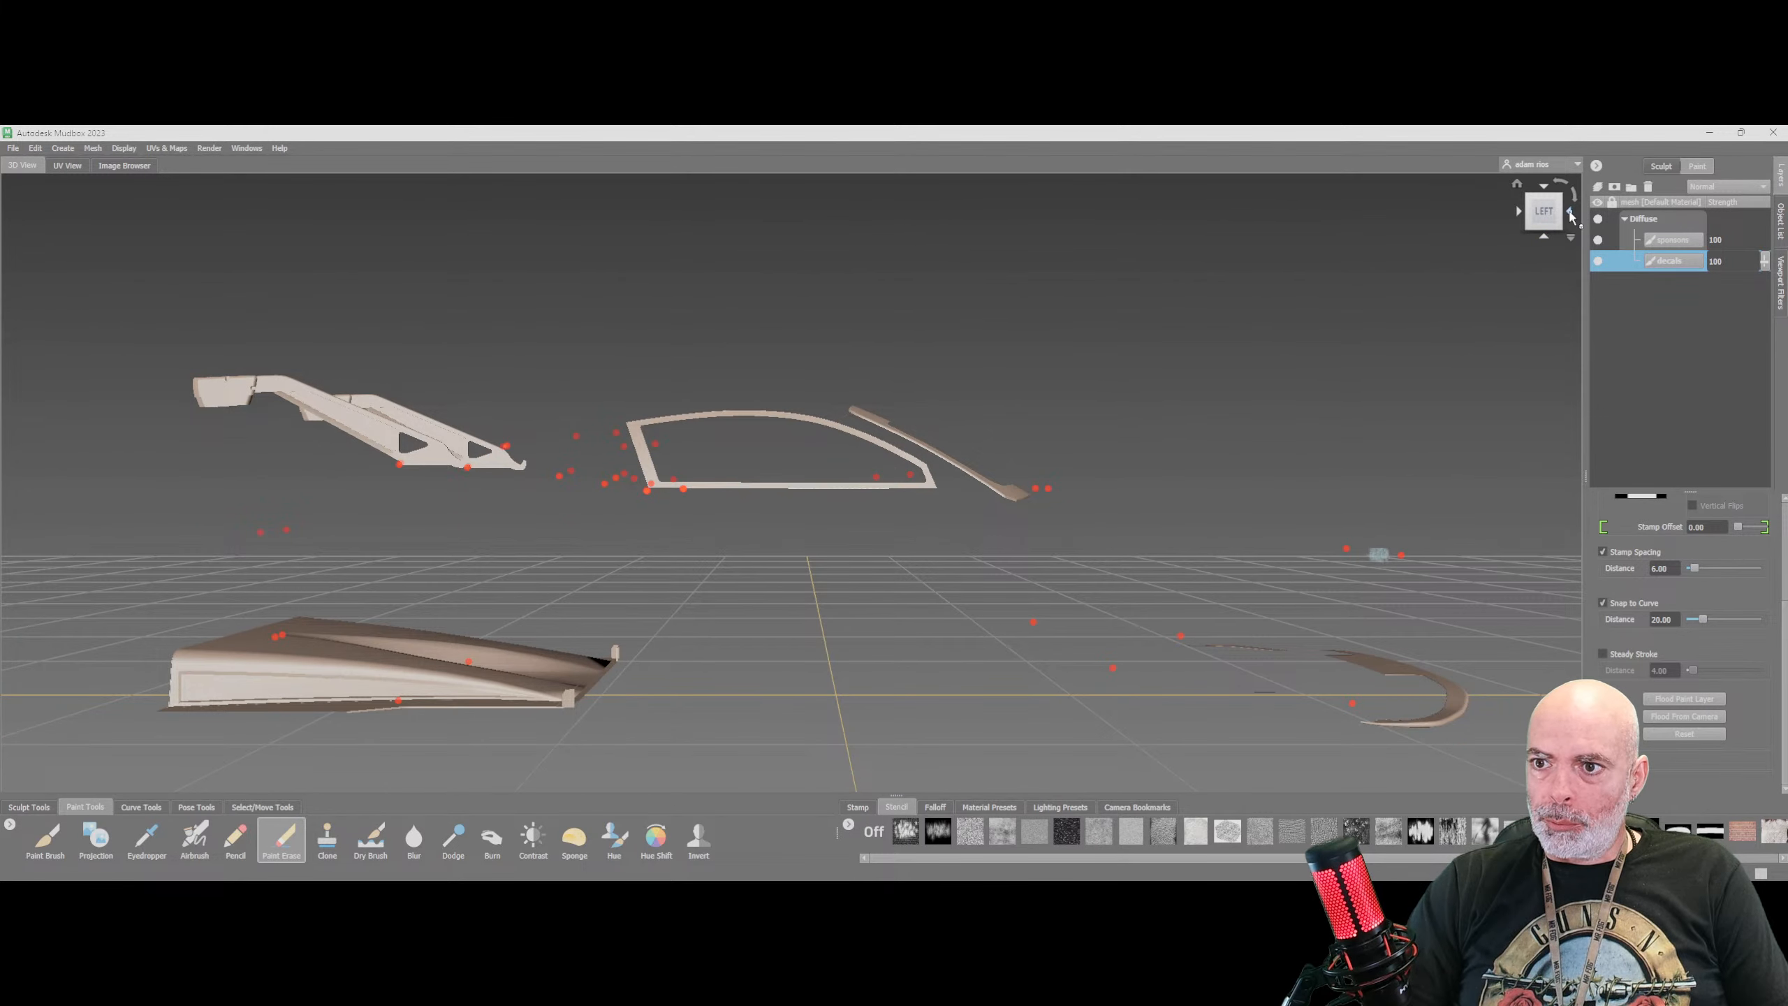
left_click(1571, 213)
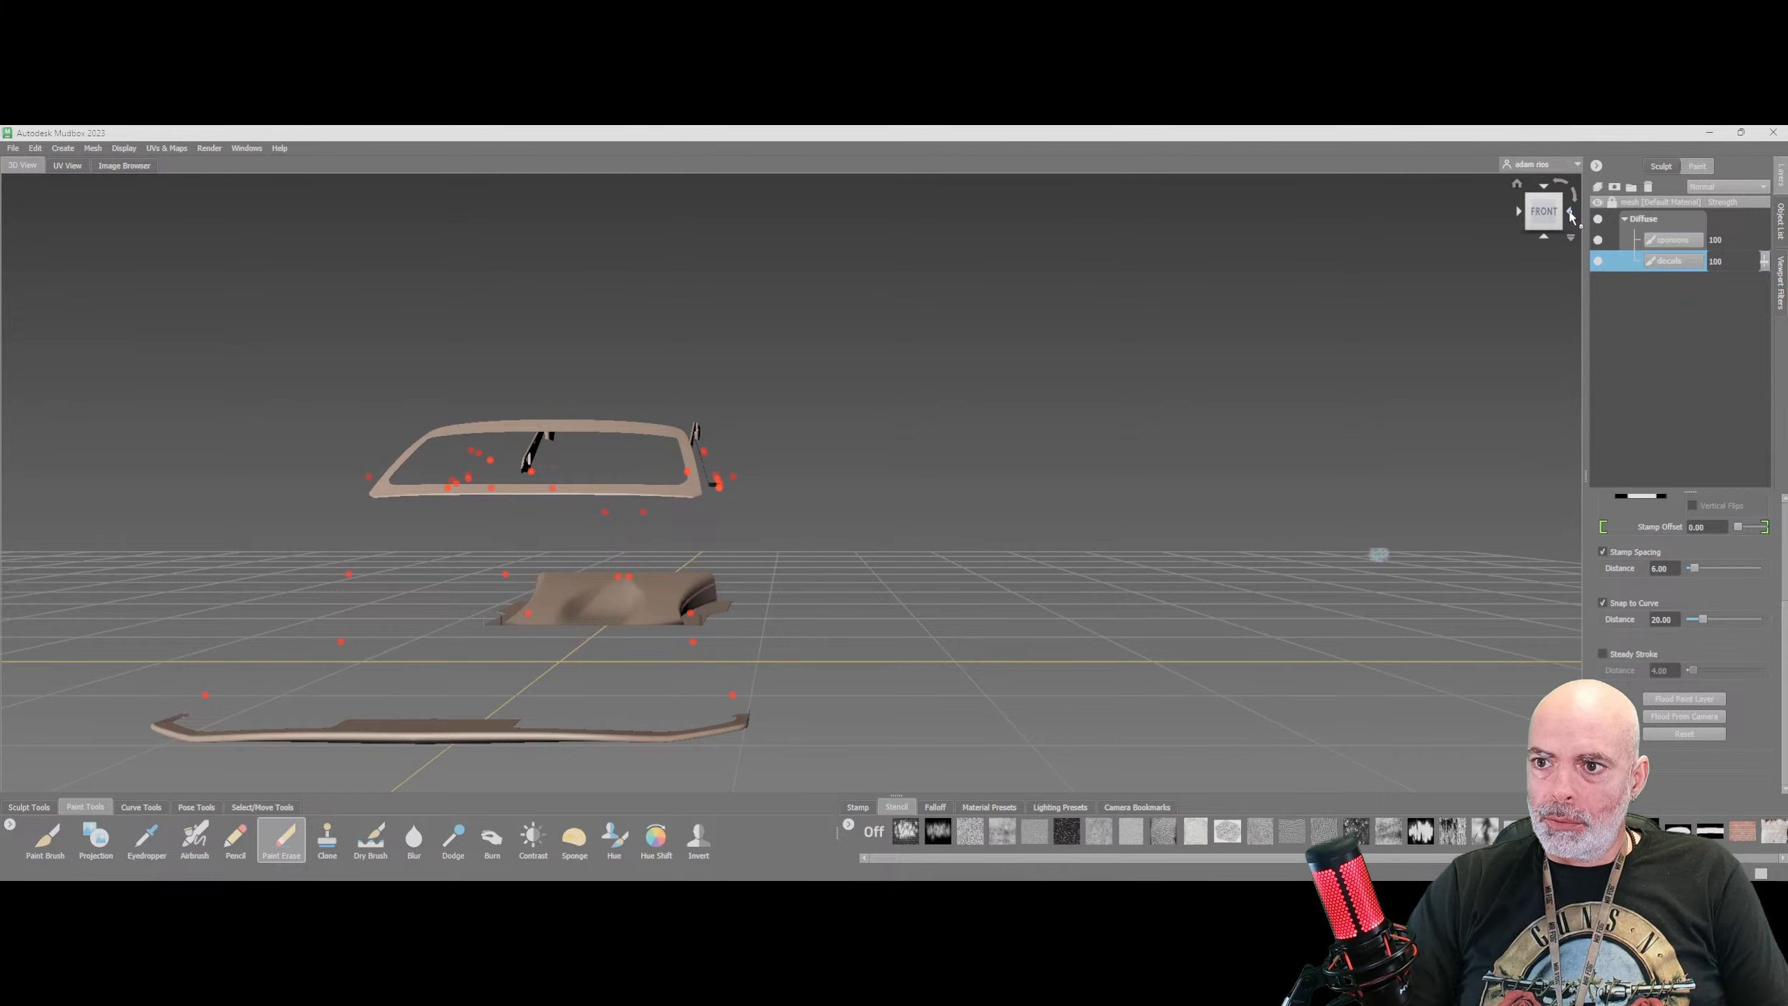
left_click(1571, 213)
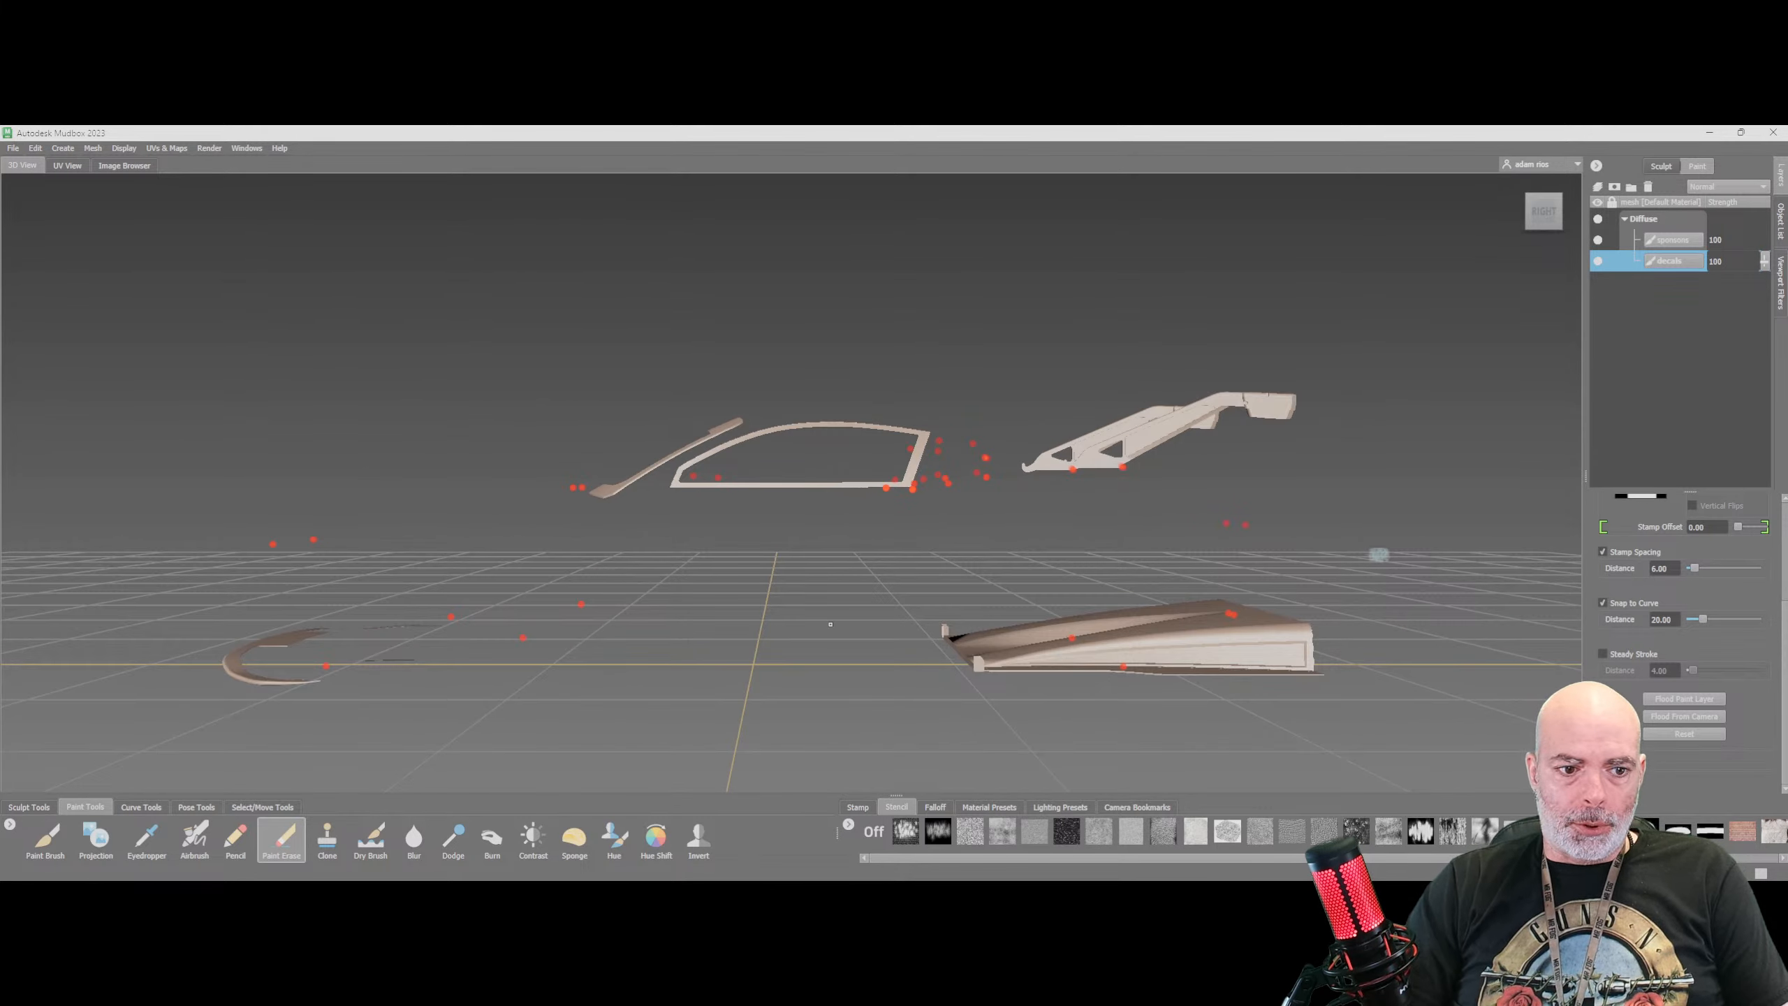
Unhide the rest of the car body and view the full car from its right side
mouse_move(1033, 624)
left_mouse_down("alt")
mouse_move(980, 599)
mouse_move(1039, 618)
left_mouse_up("alt")
key("shift+h")
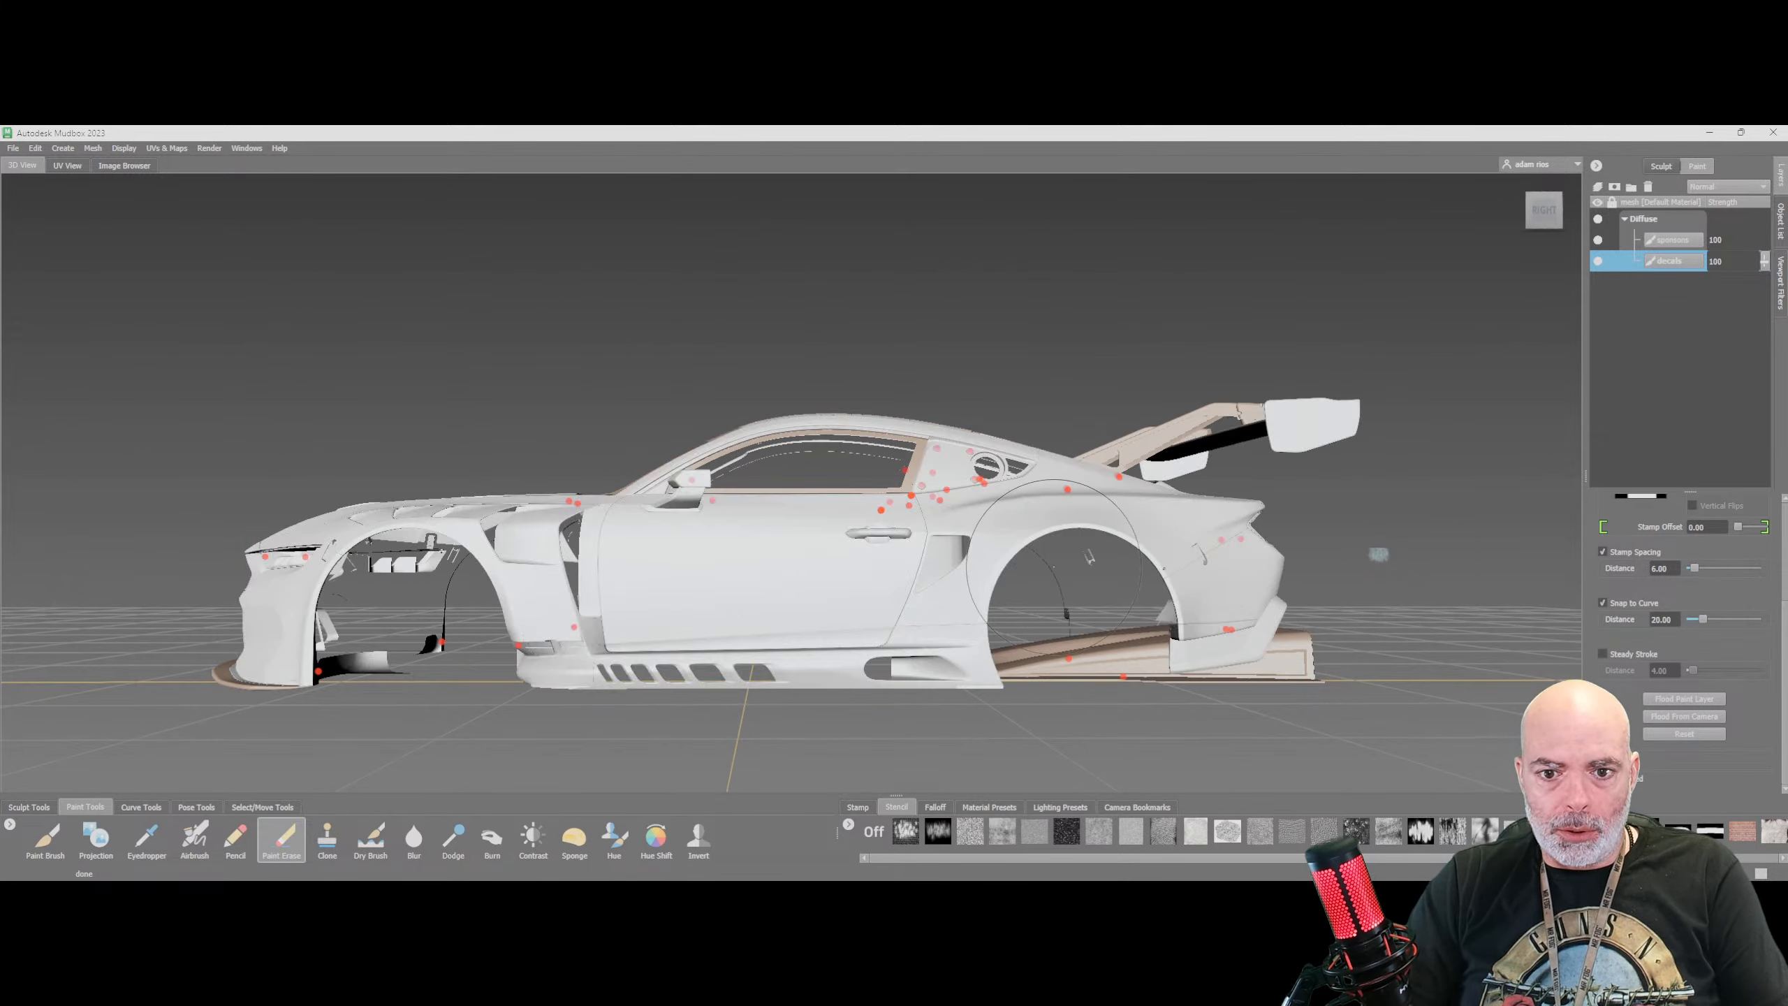
left_click_drag(596, 501, 761, 538, "alt")
scroll(761, 540, "up", 2)
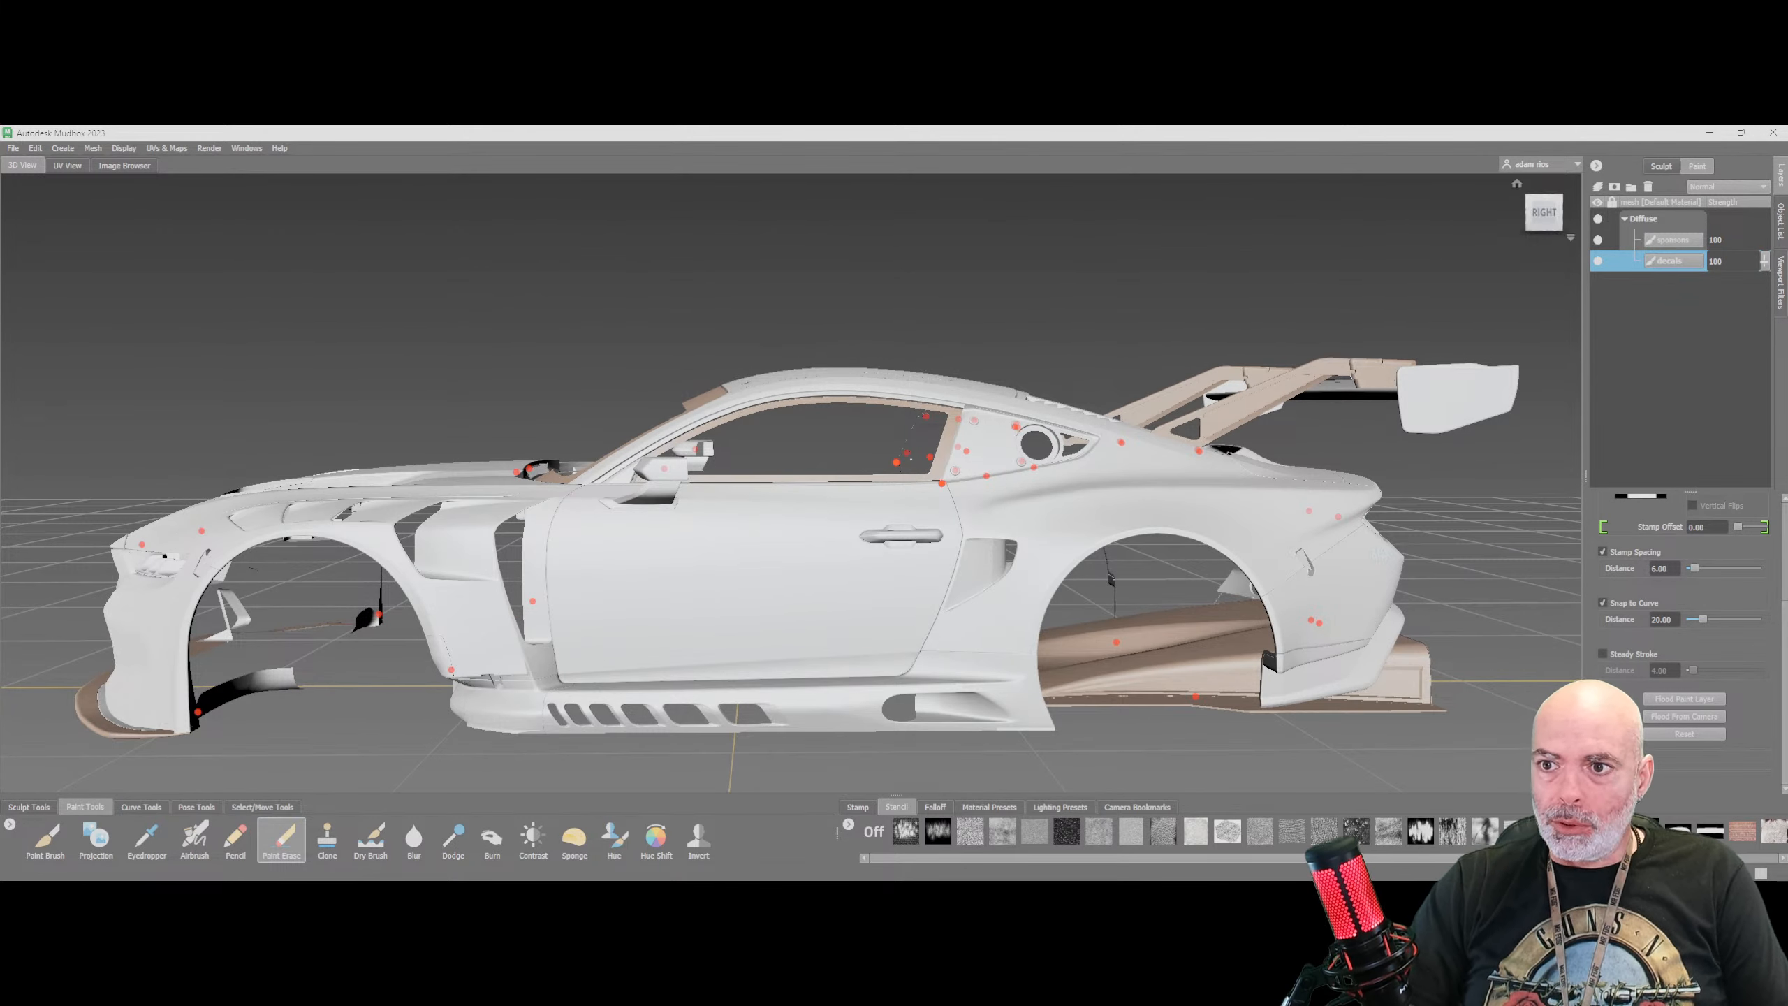
left_click(1543, 213)
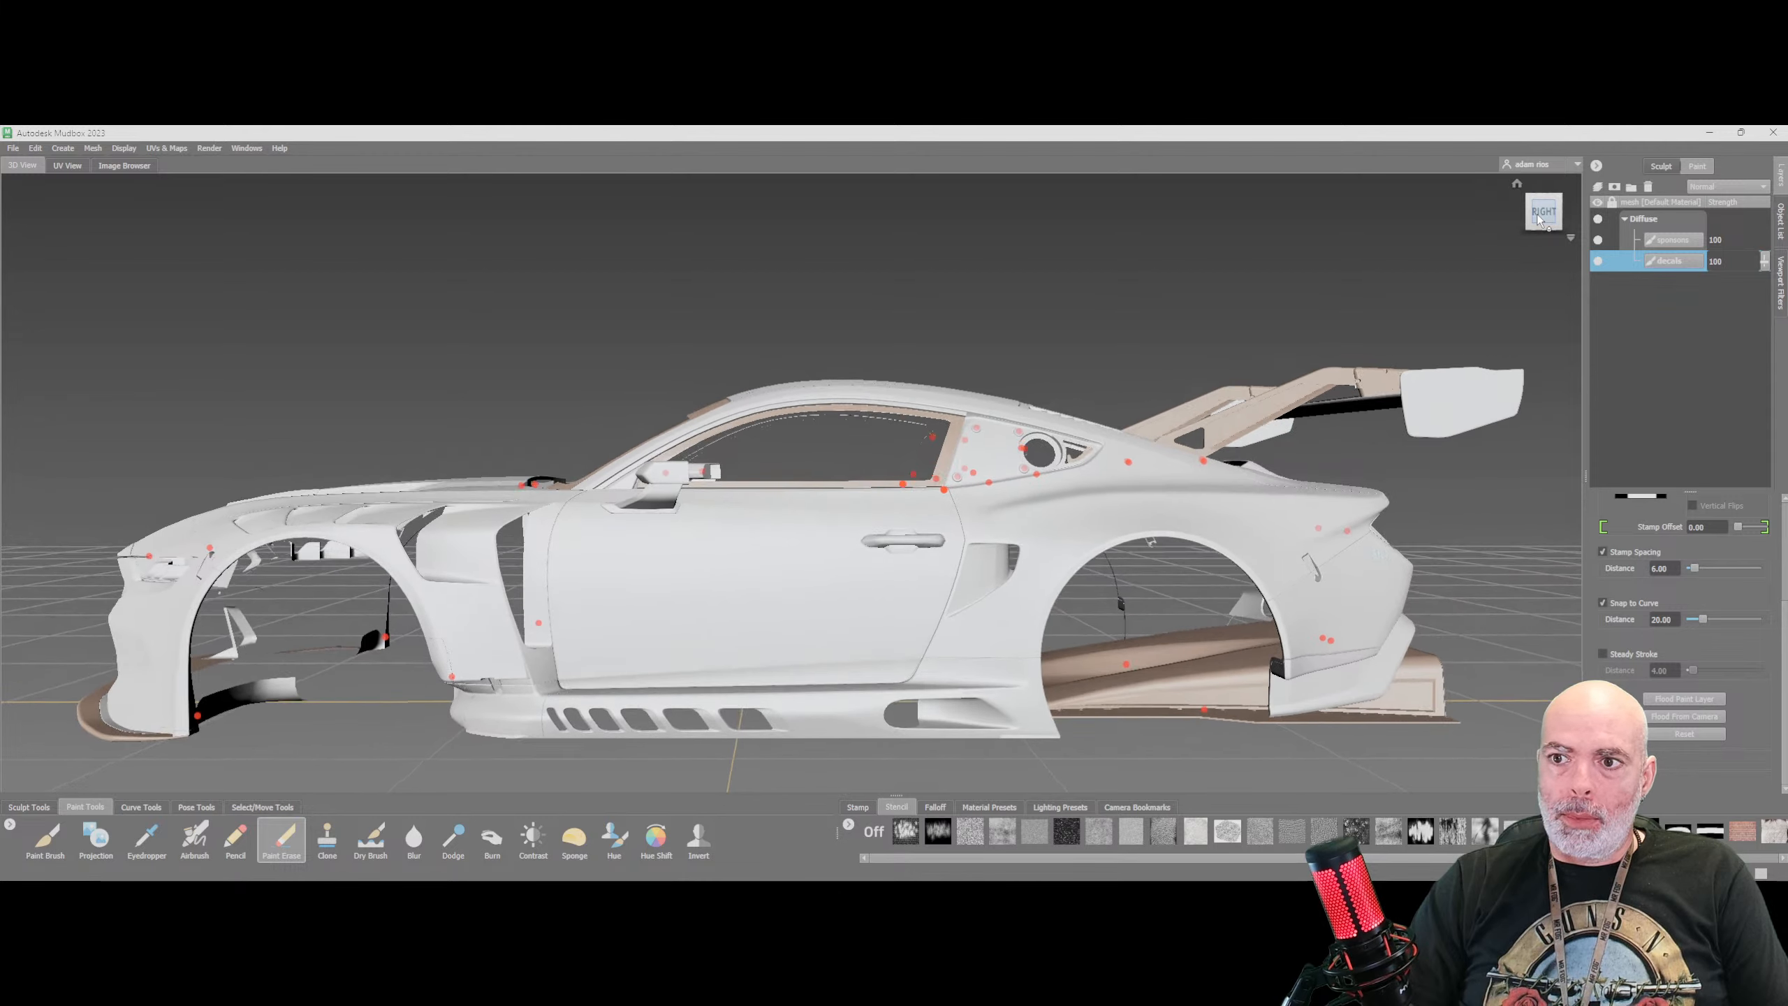
Look through the logo, sponsor and decal images in the Mudbox Files folder with the image browser
left_click(109, 165)
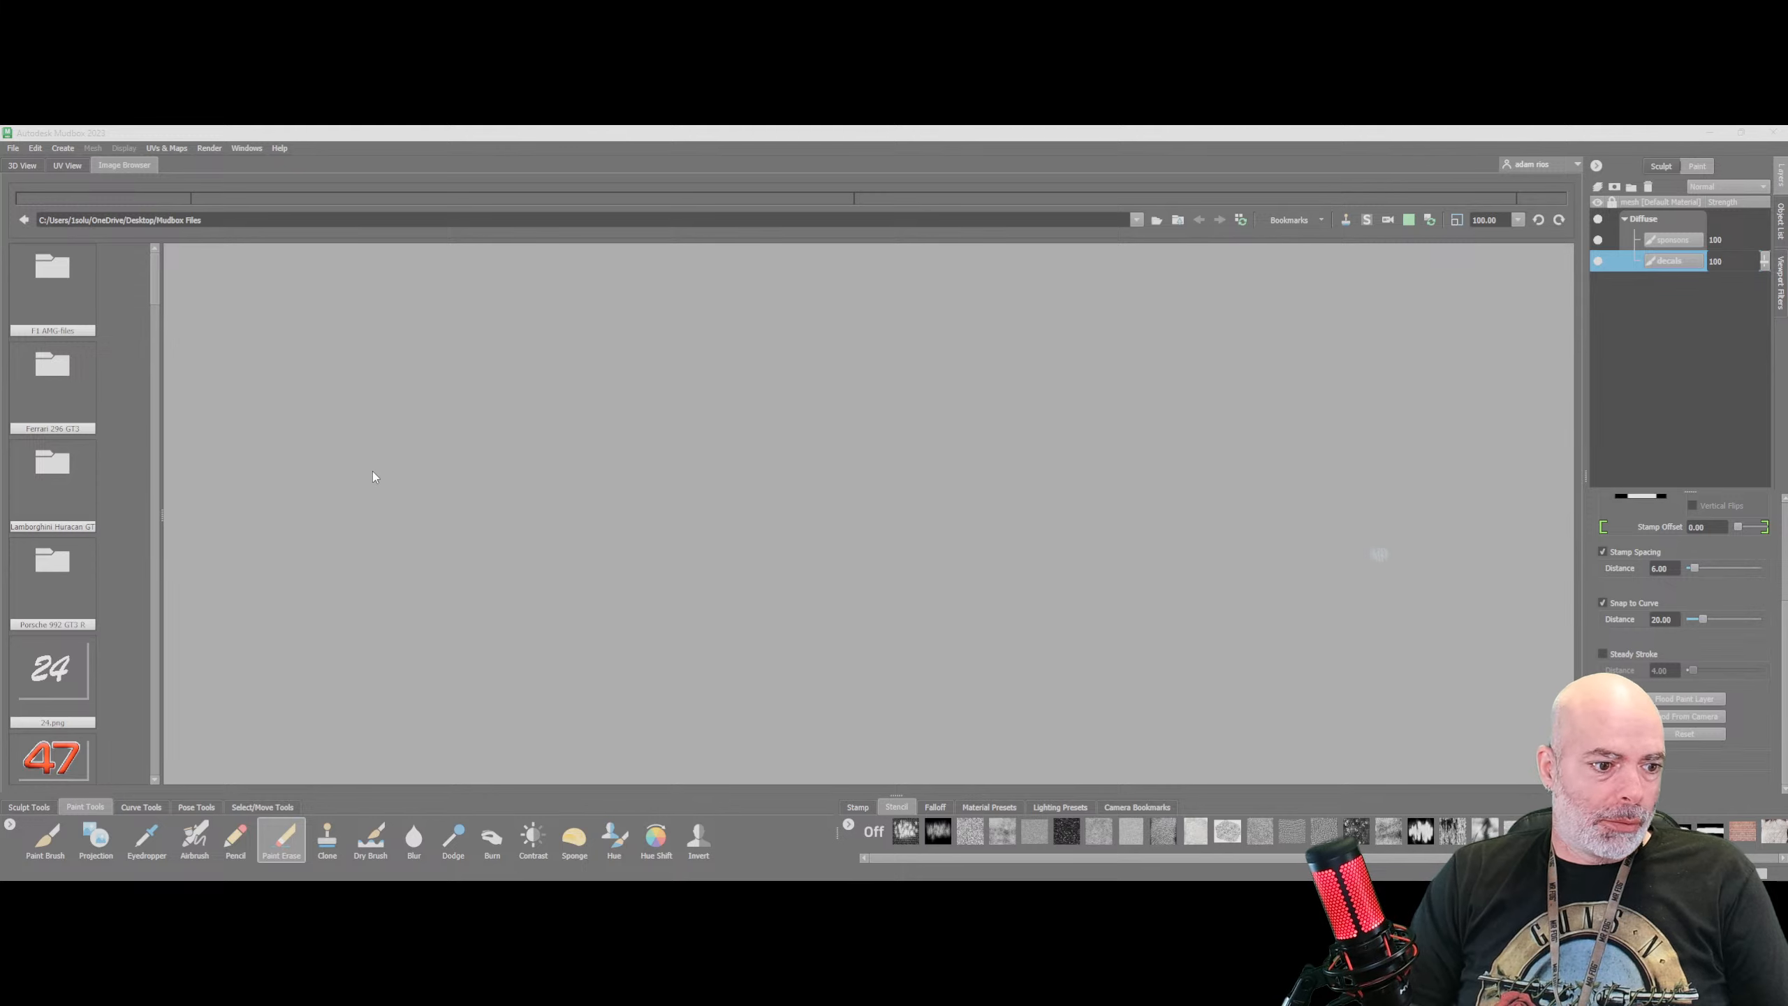
scroll(81, 443, "down", 4)
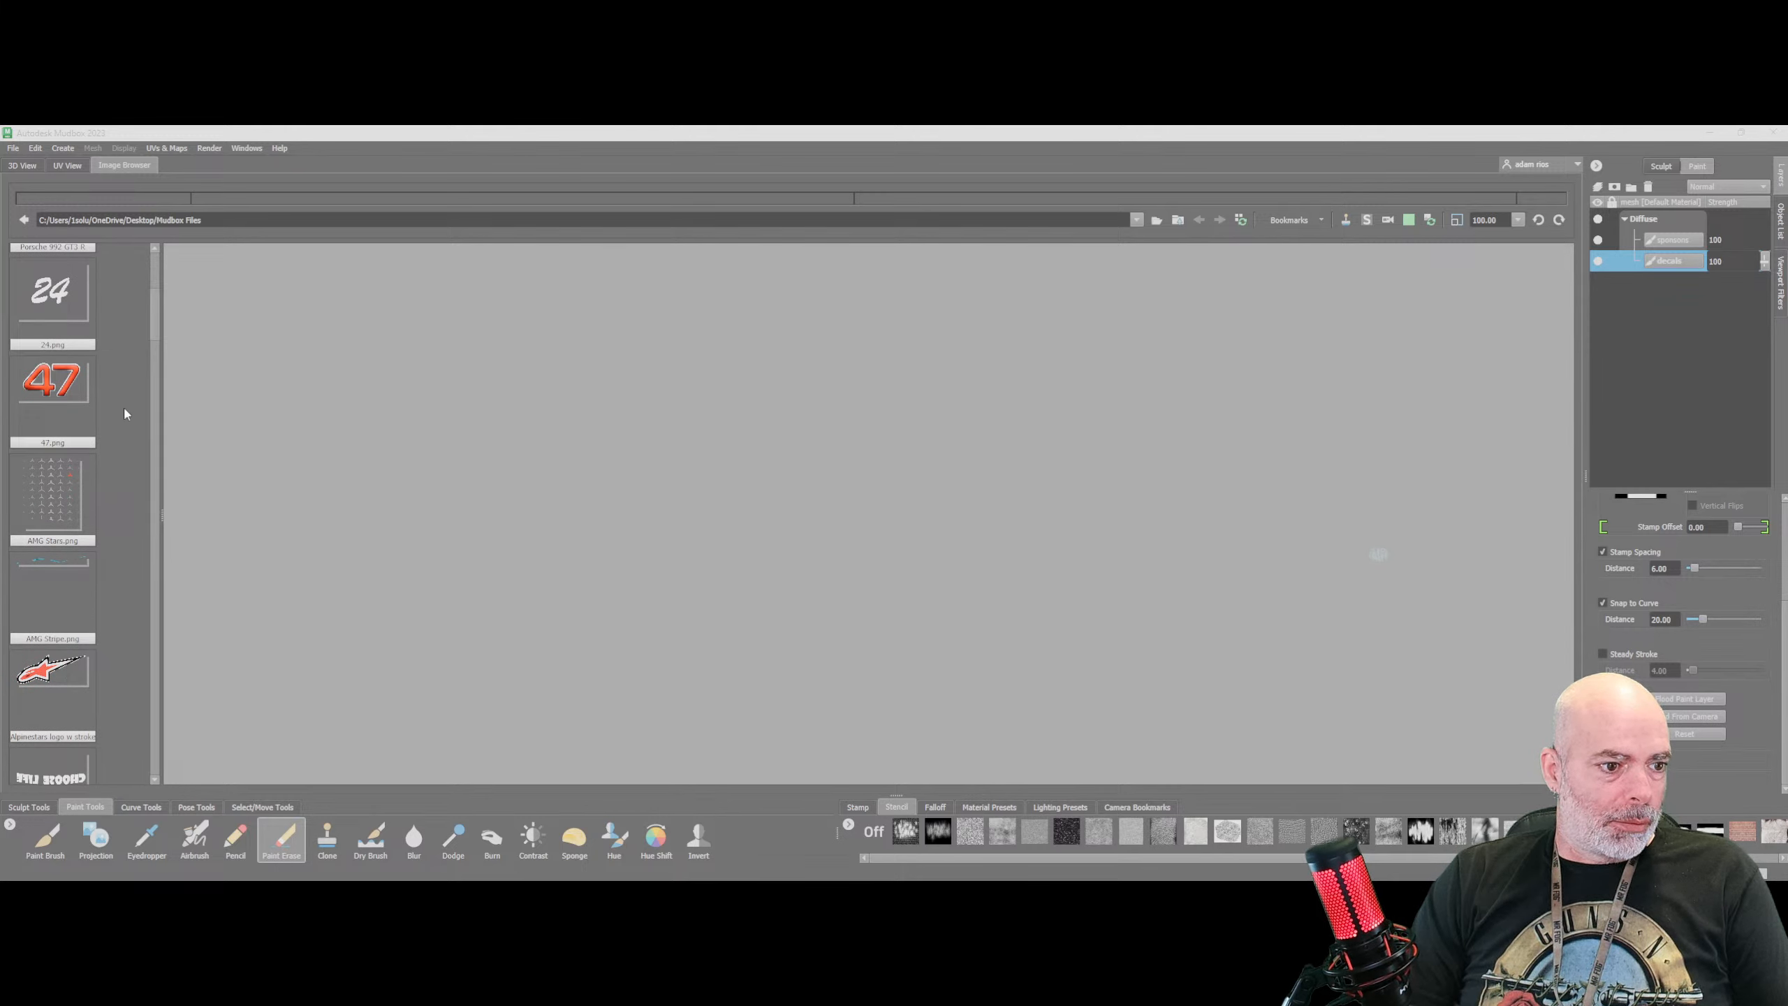
scroll(125, 413, "down", 10)
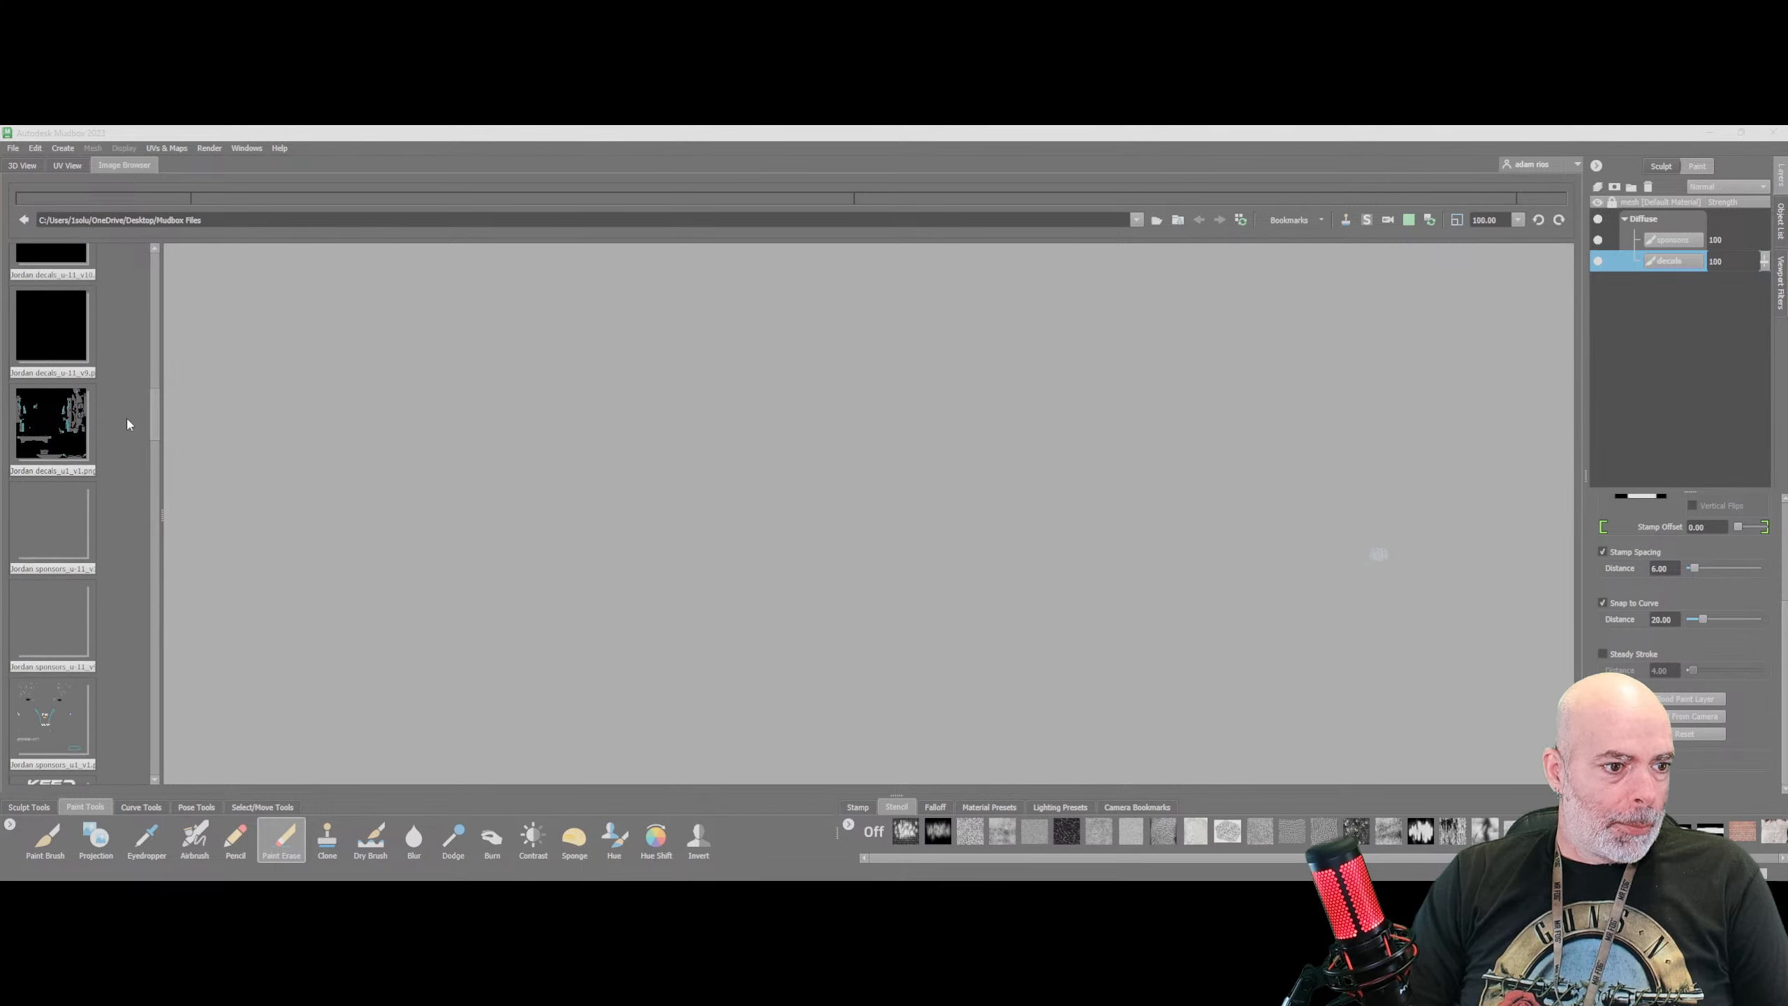
scroll(127, 422, "down", 6)
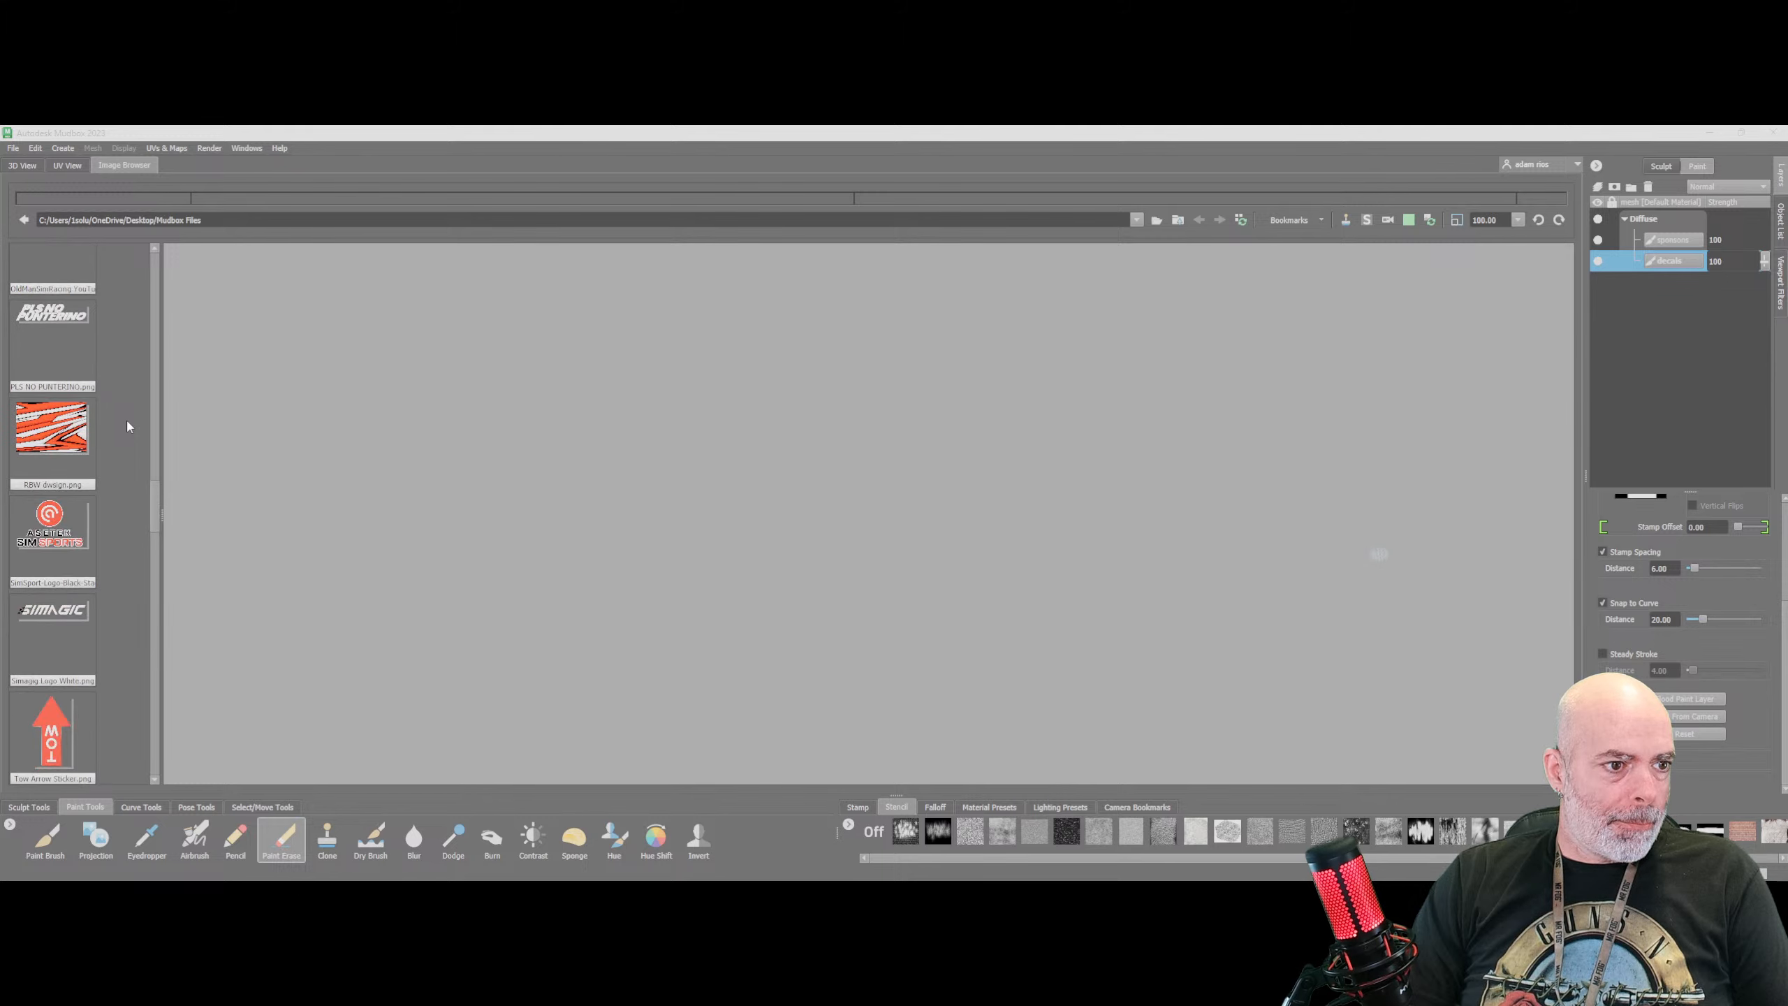
scroll(127, 425, "down", 10)
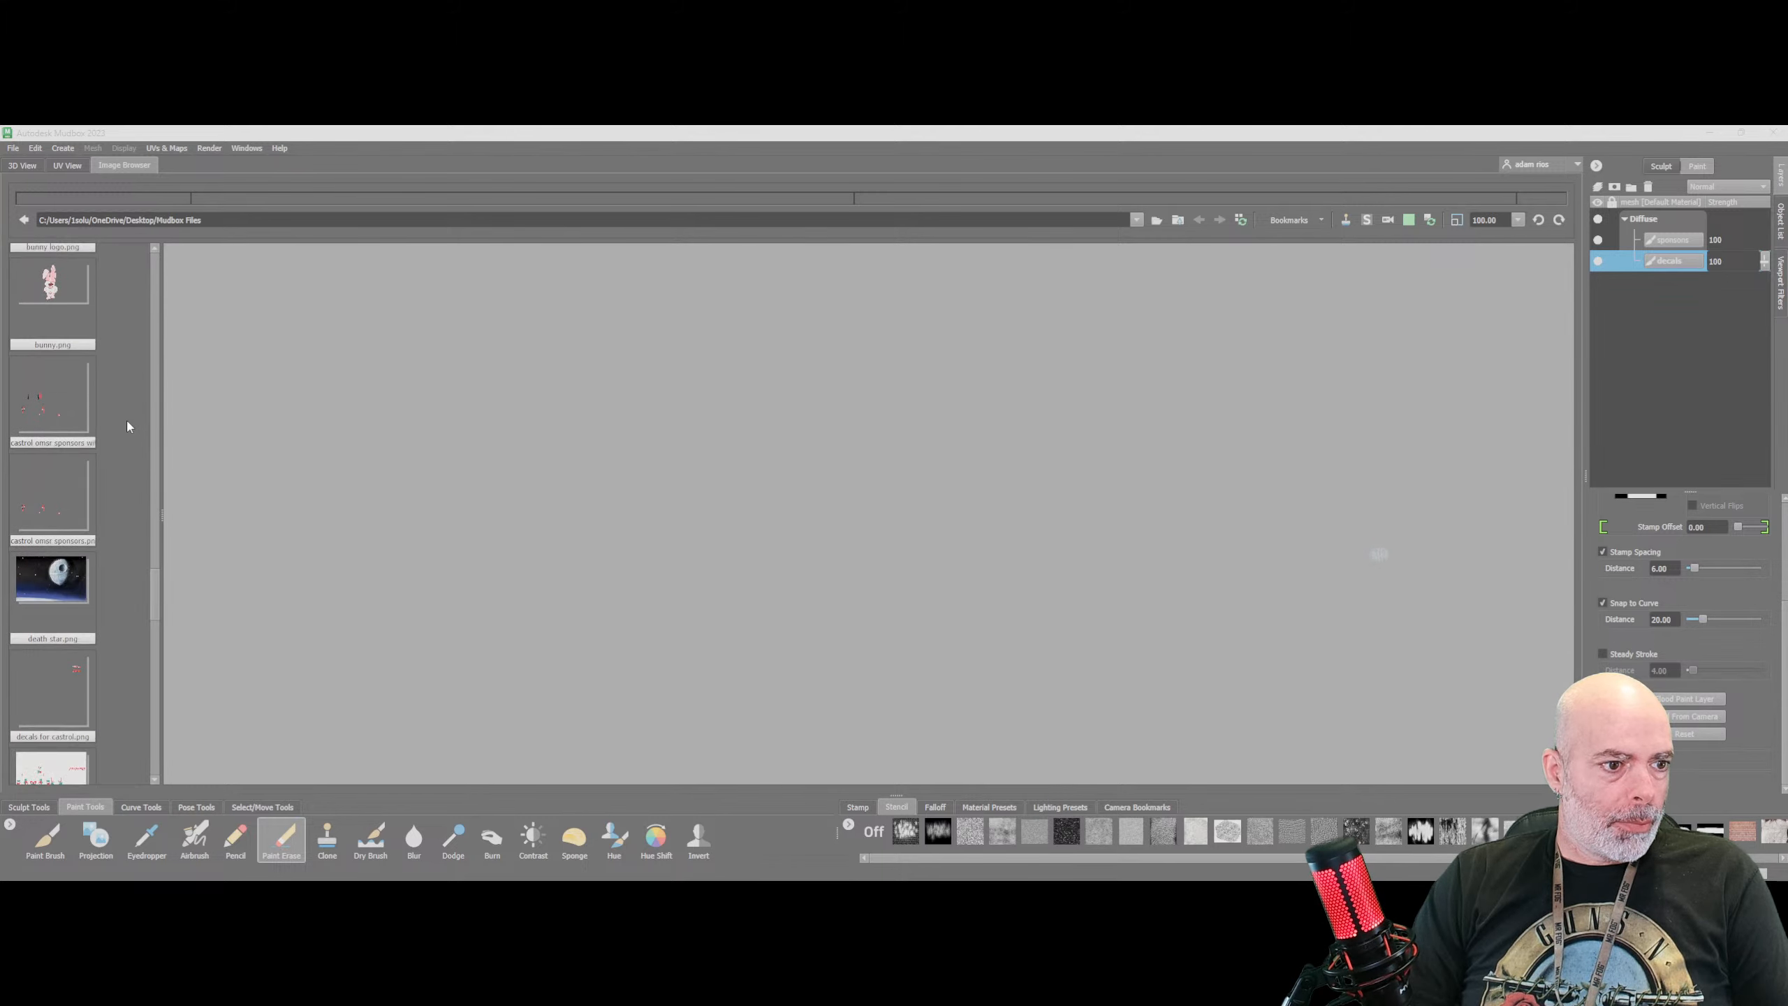
scroll(127, 426, "down", 10)
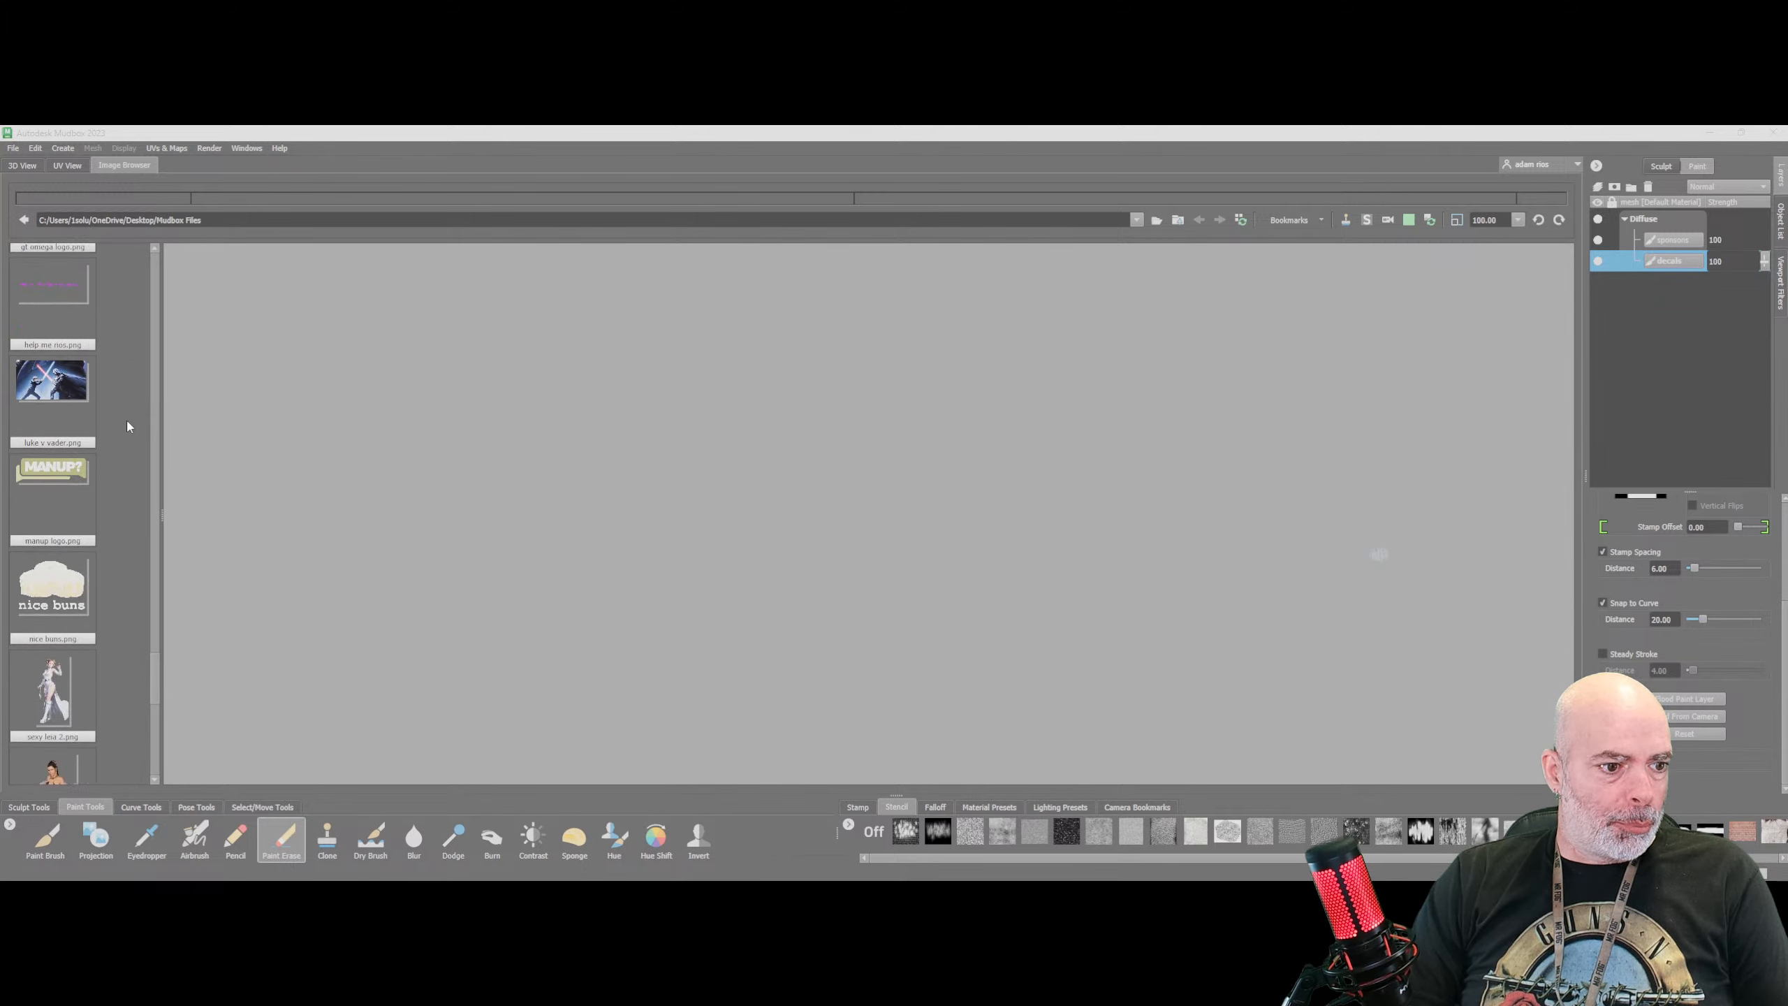
scroll(127, 426, "down", 4)
scroll(36, 448, "down", 8)
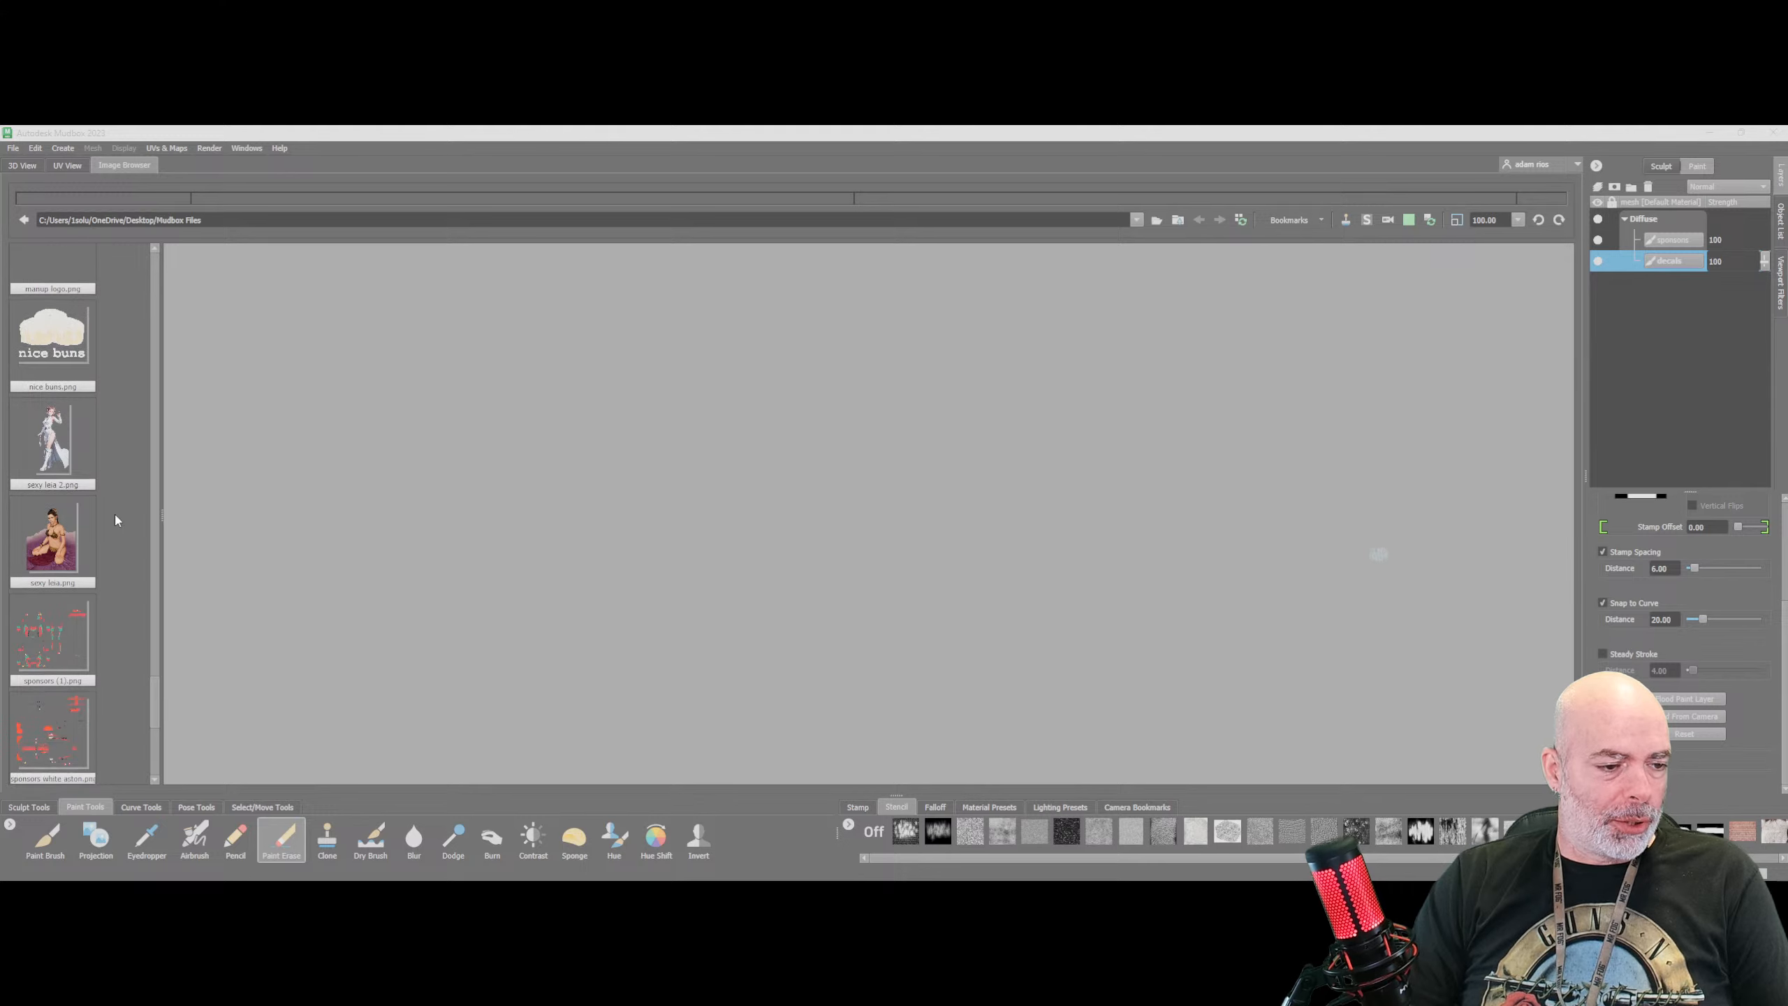
scroll(96, 433, "up", 15)
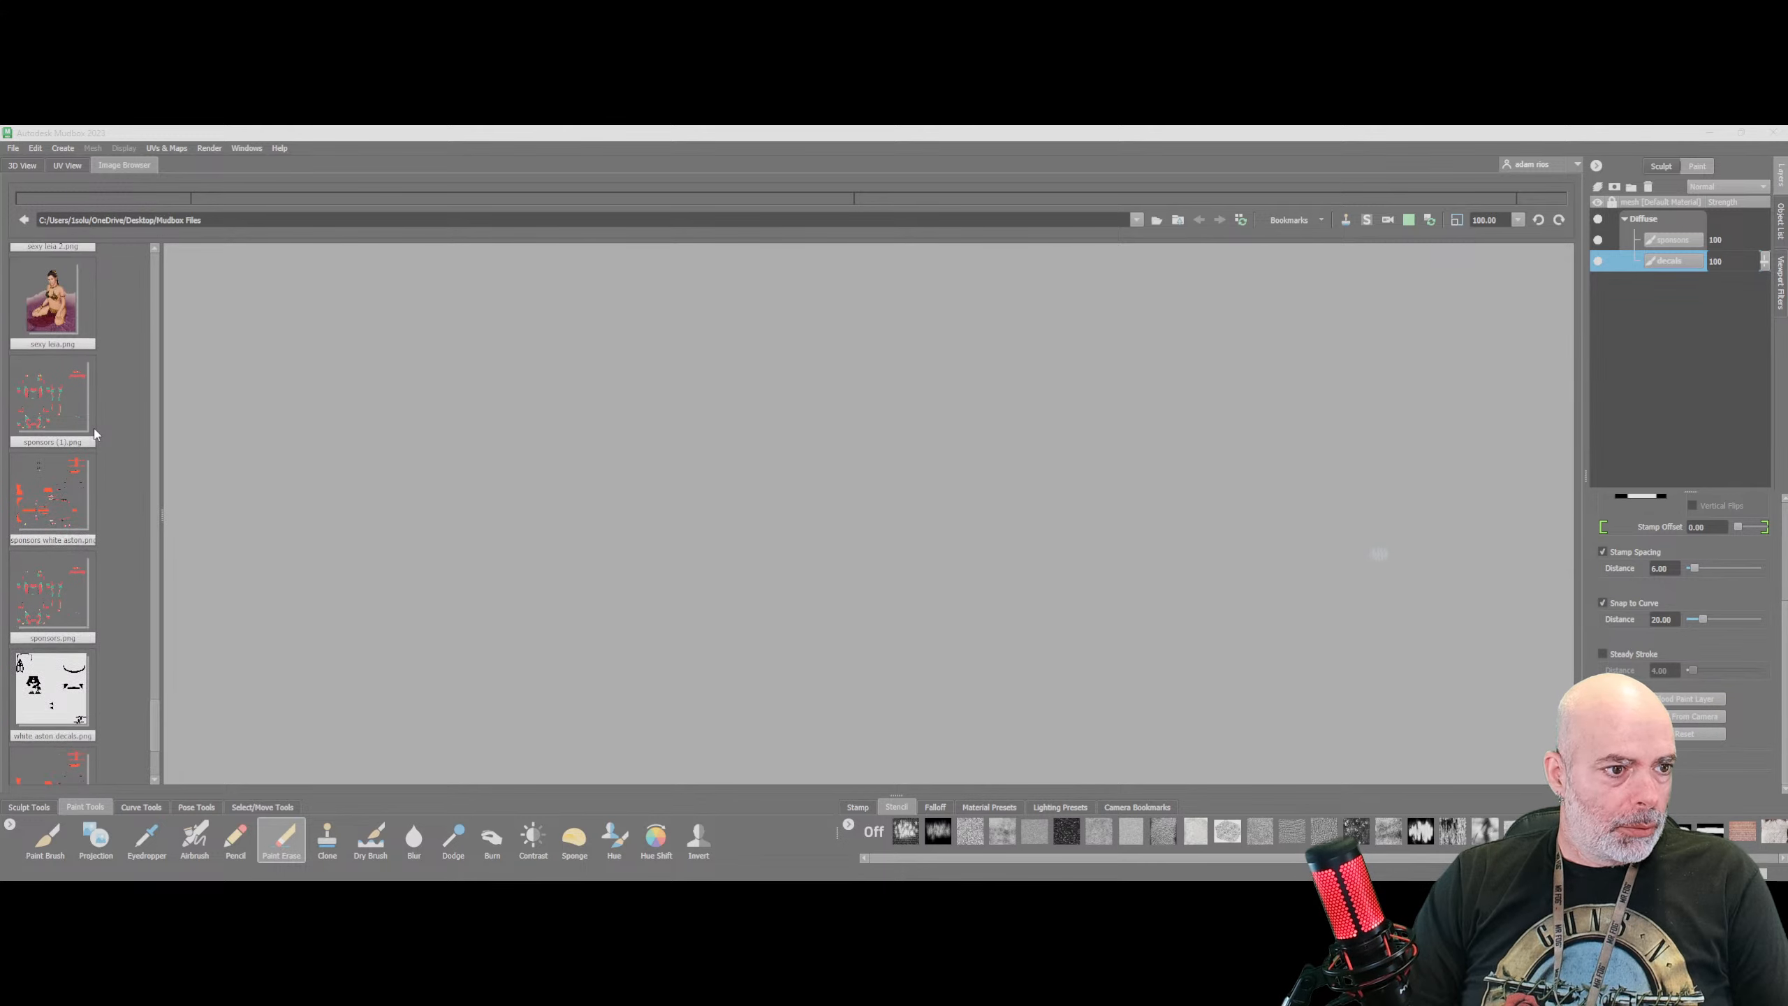
scroll(96, 433, "down", 6)
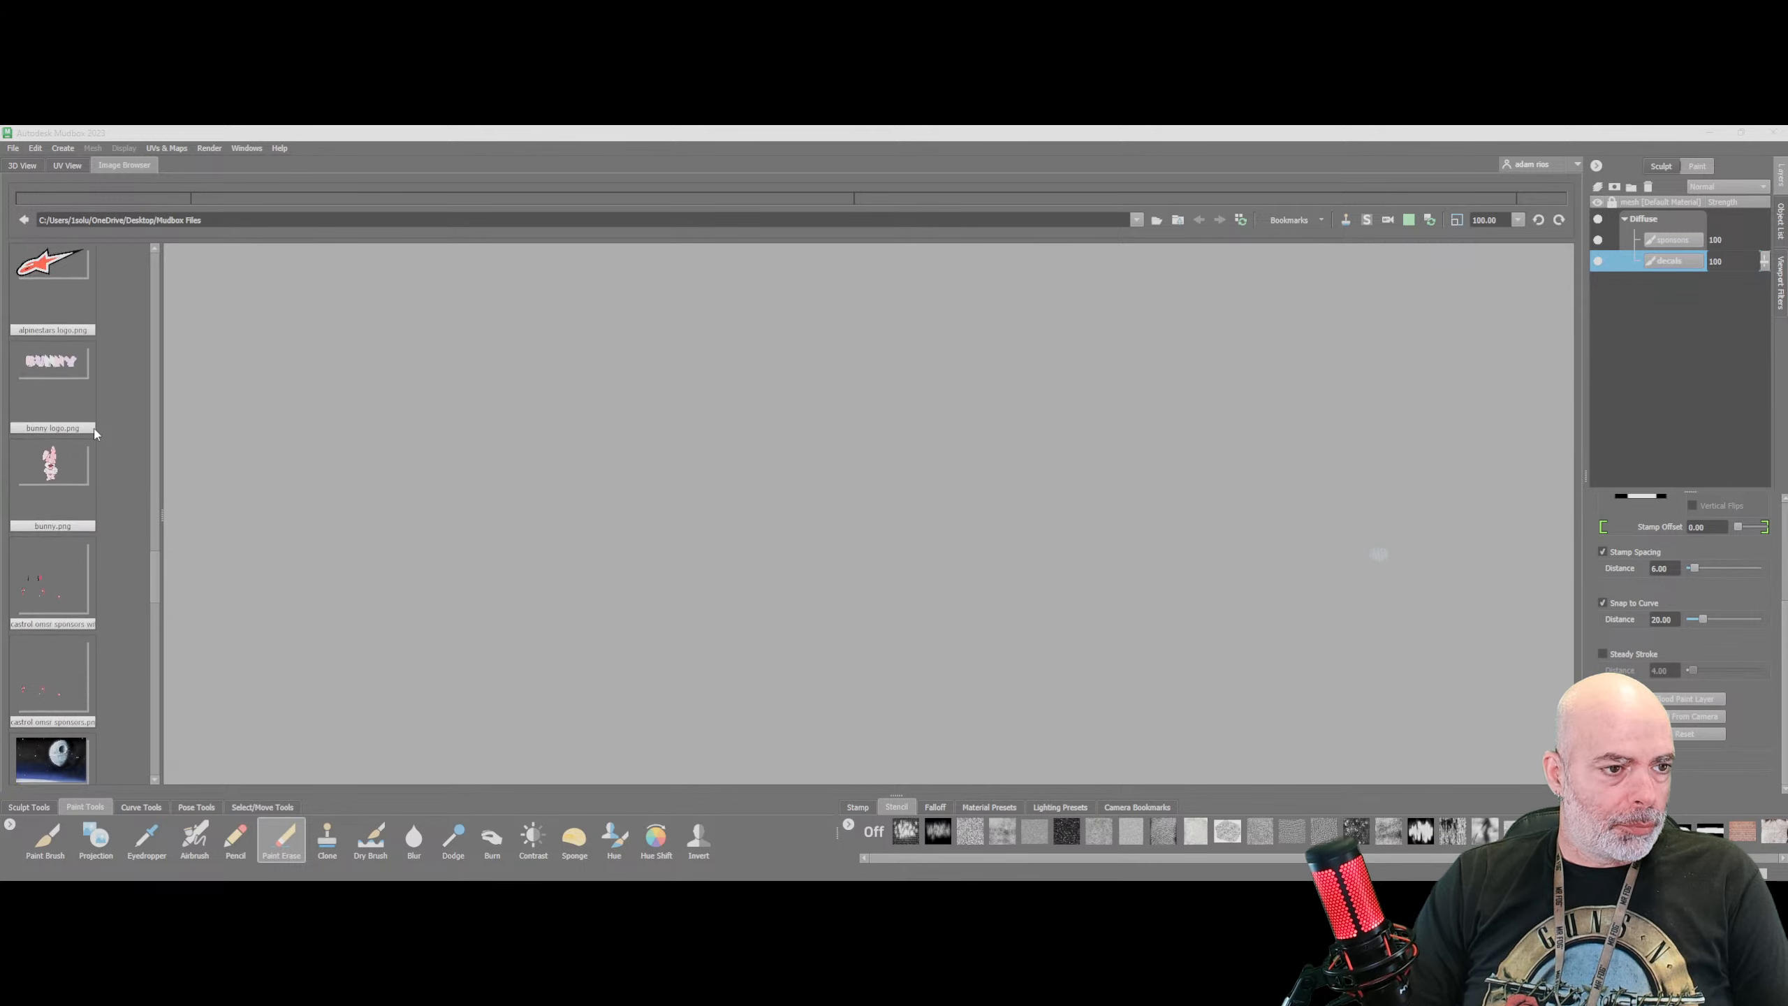
scroll(96, 433, "up", 5)
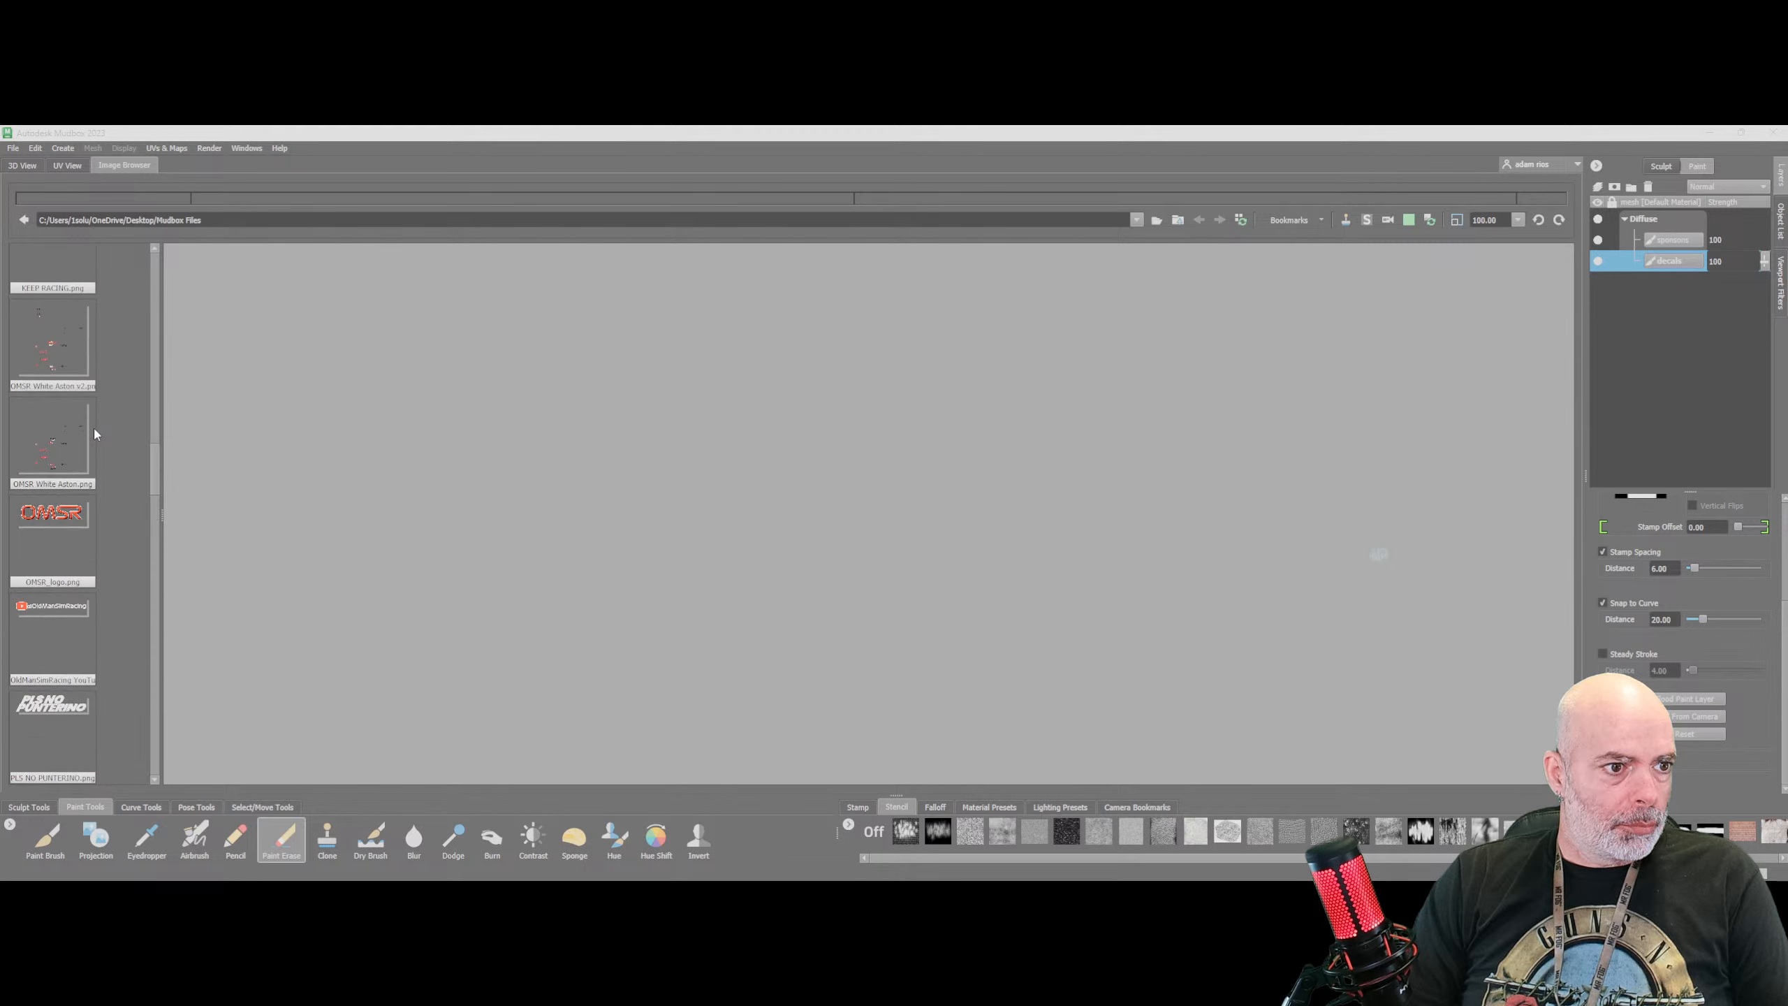
scroll(95, 434, "up", 8)
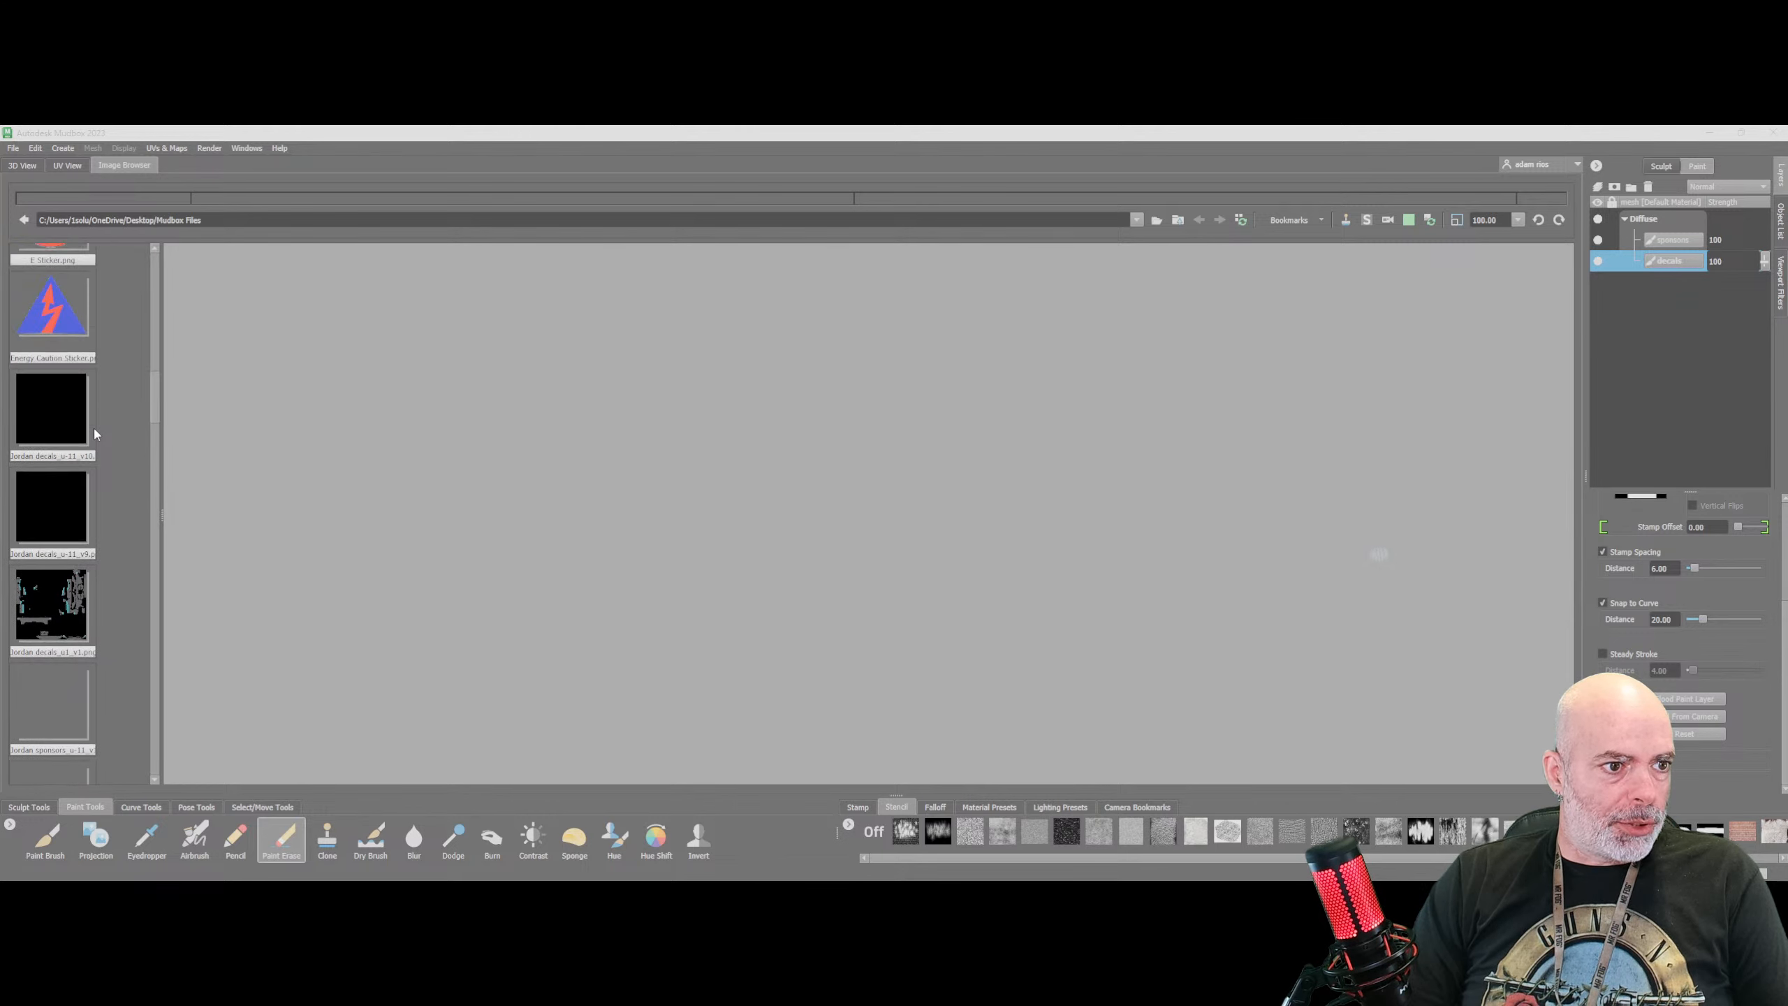
scroll(95, 433, "up", 7)
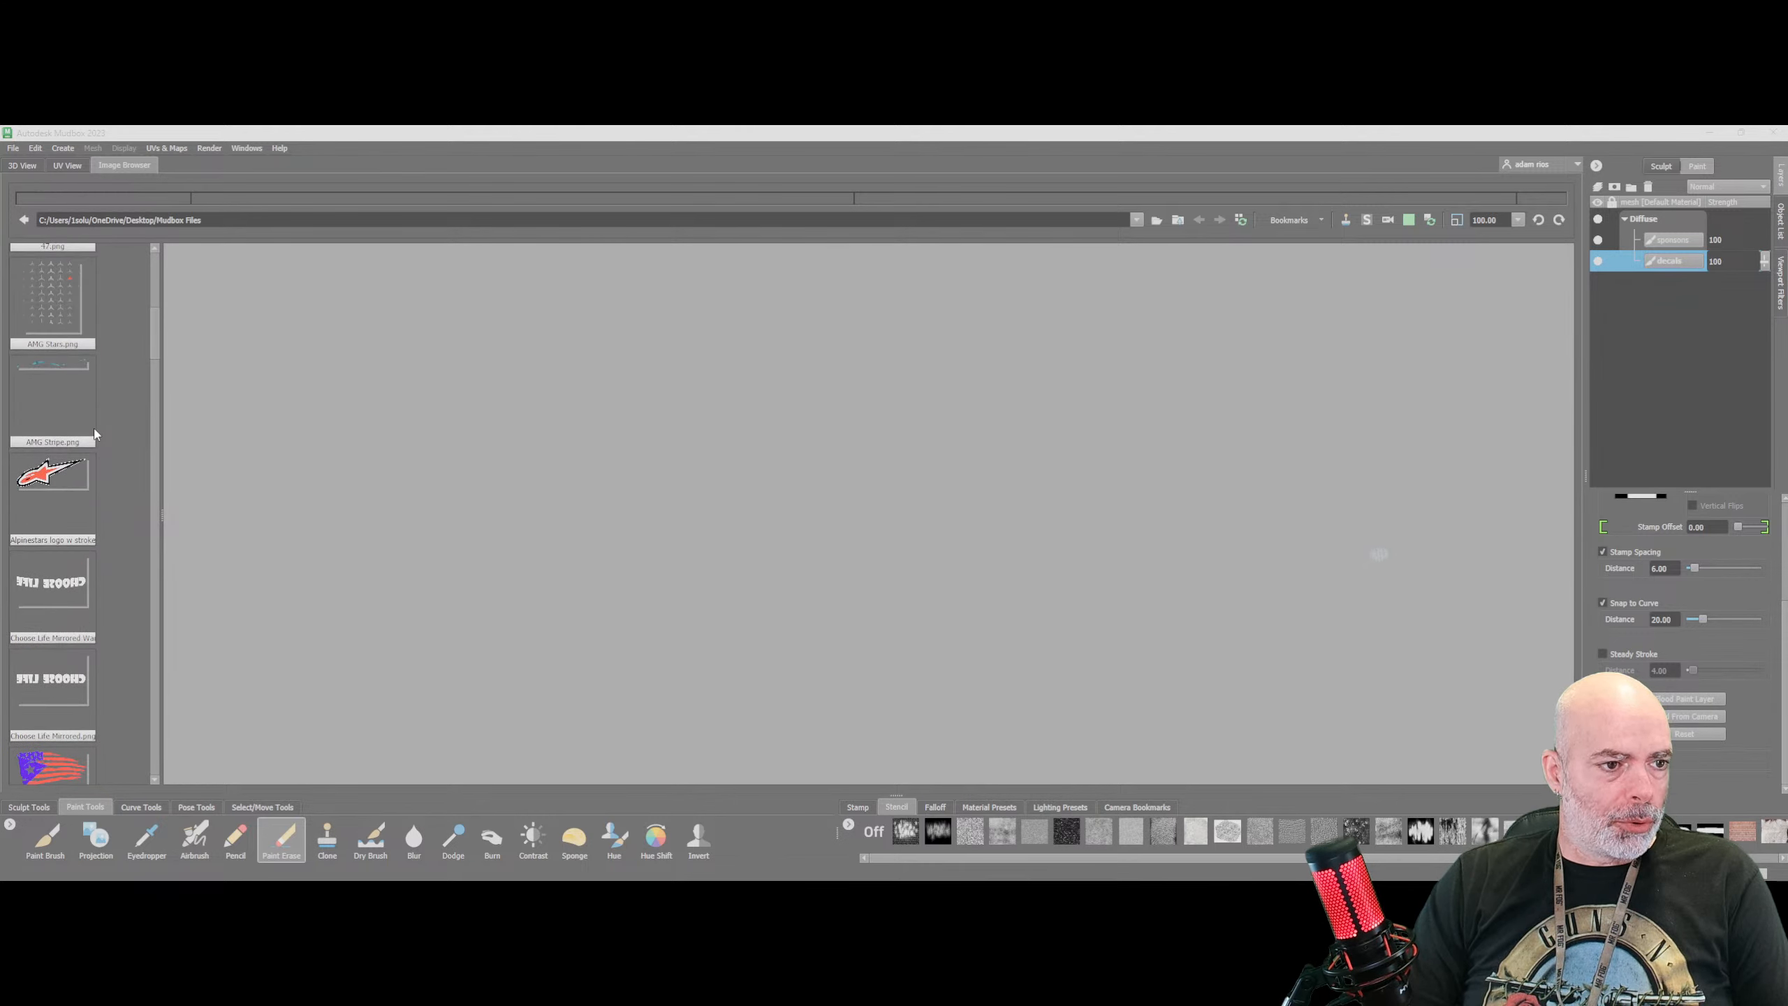
scroll(96, 433, "up", 1)
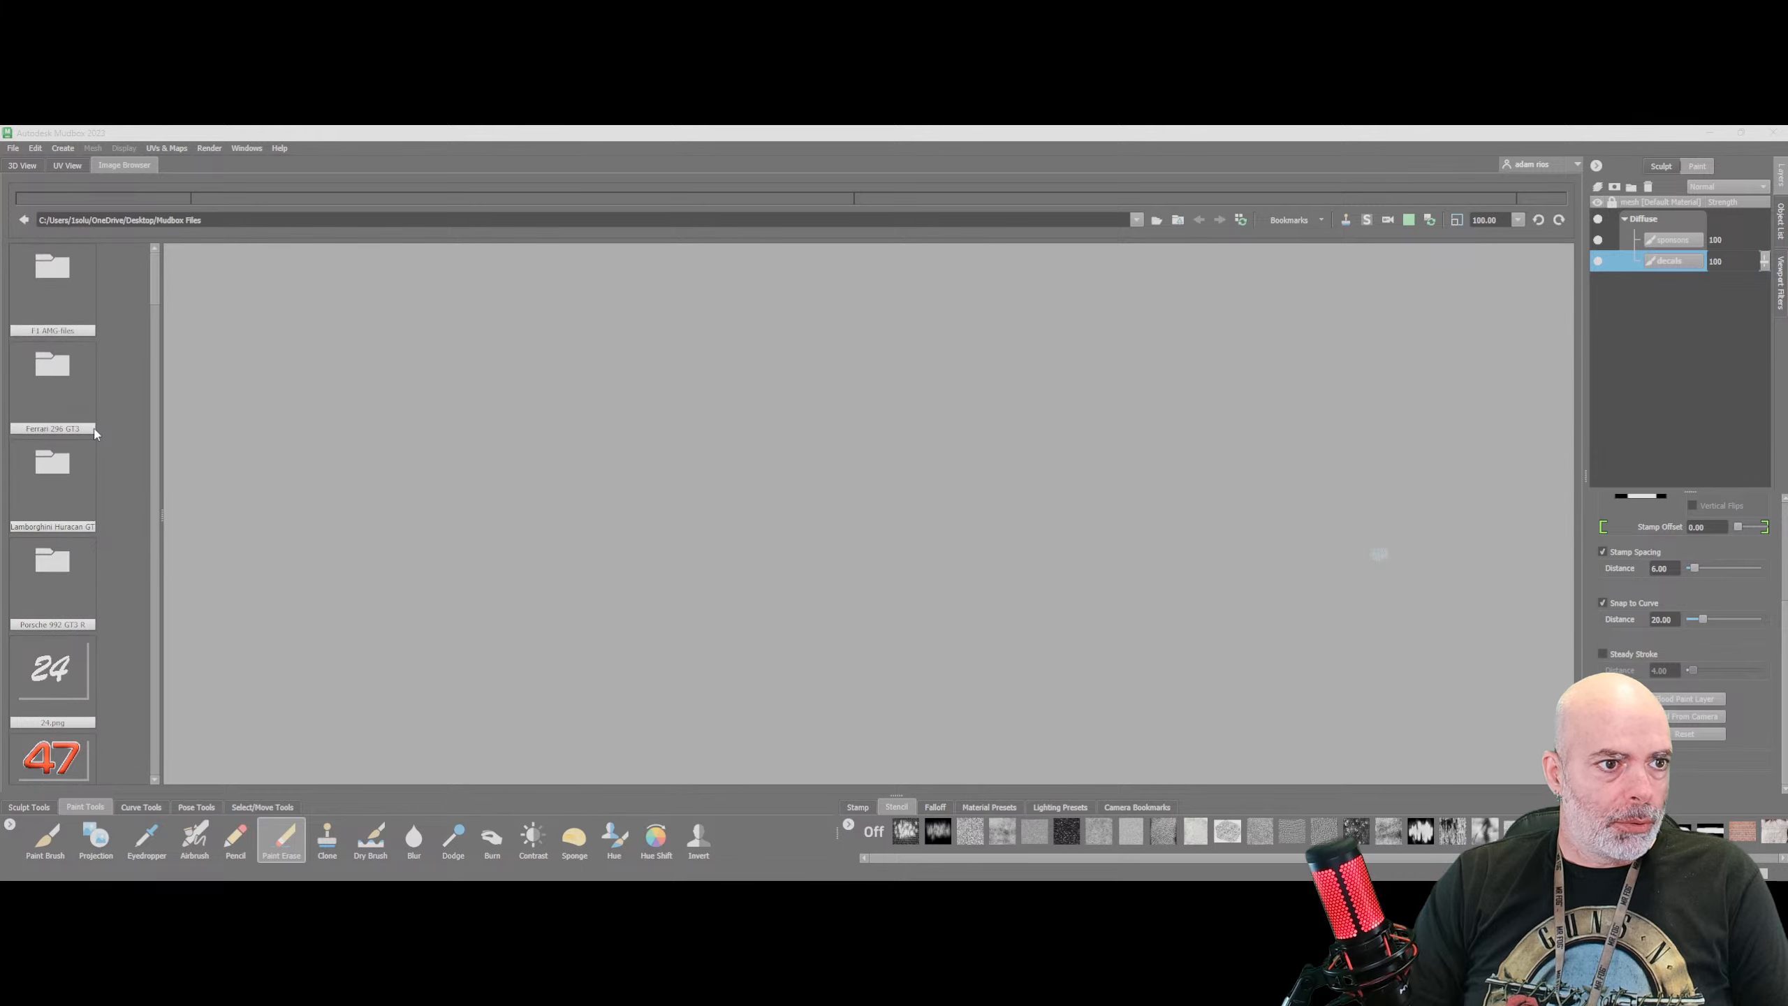
Load the Desktop folder into the image browser and look through its contents
left_click(1157, 220)
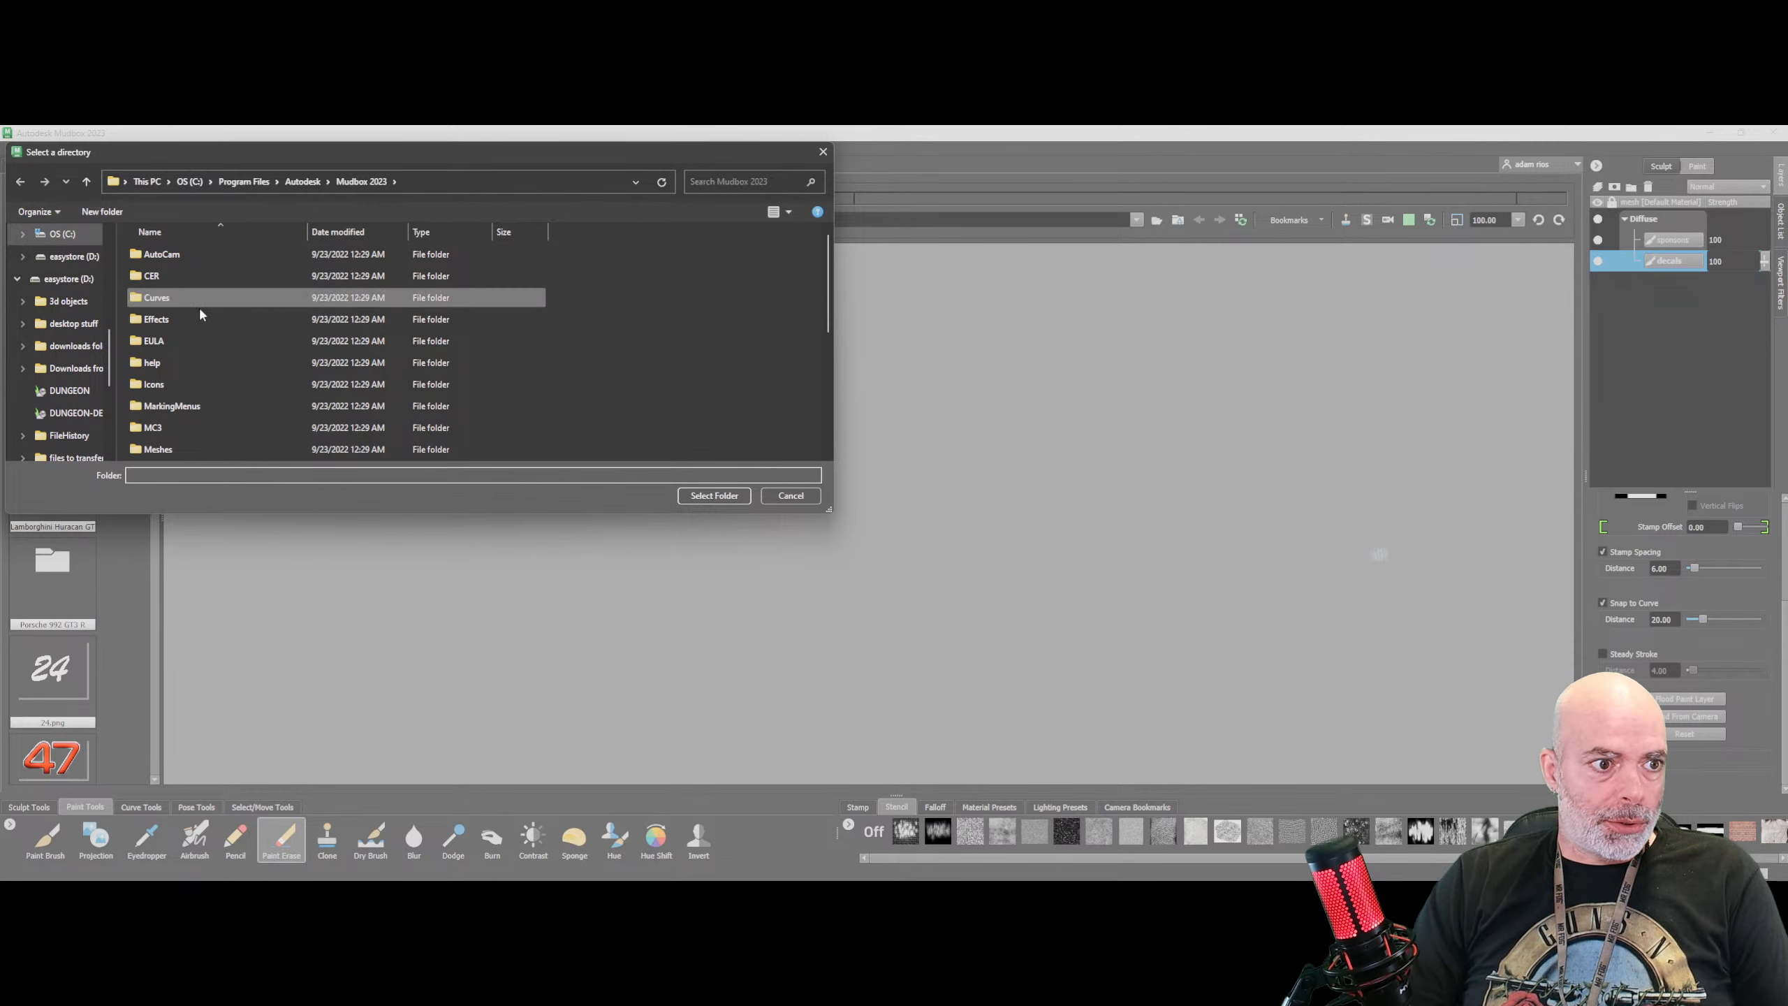
scroll(57, 338, "up", 4)
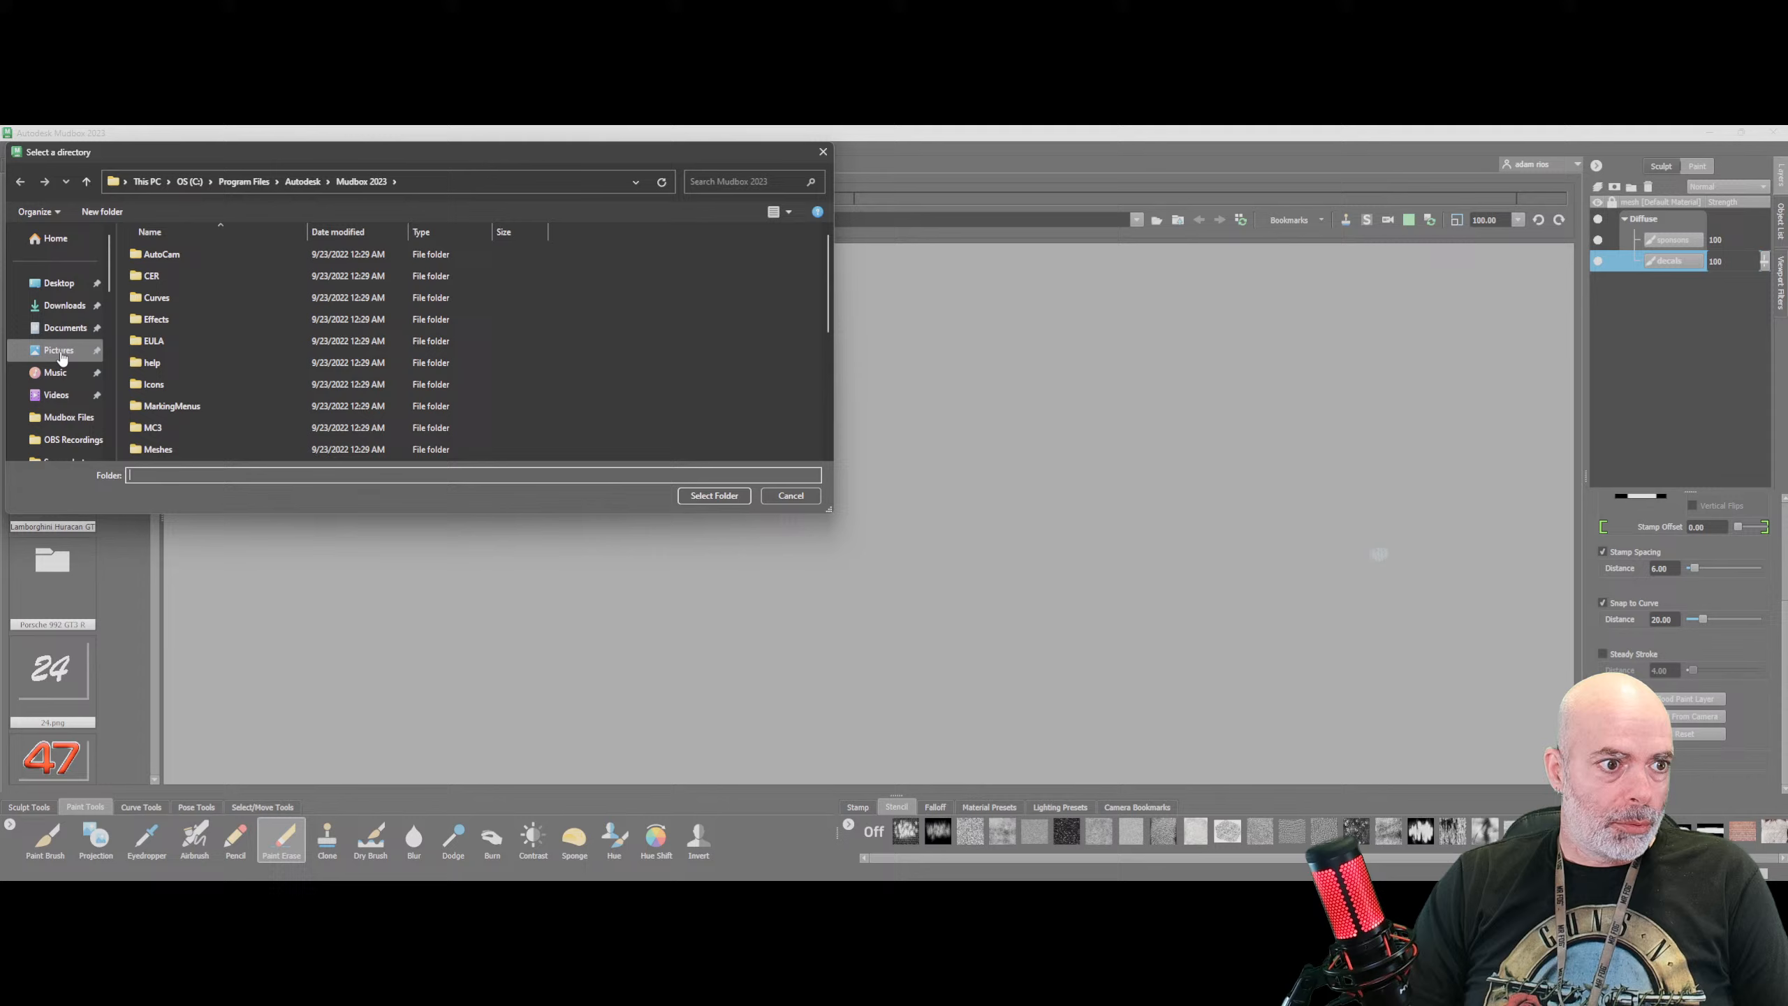
left_click(67, 285)
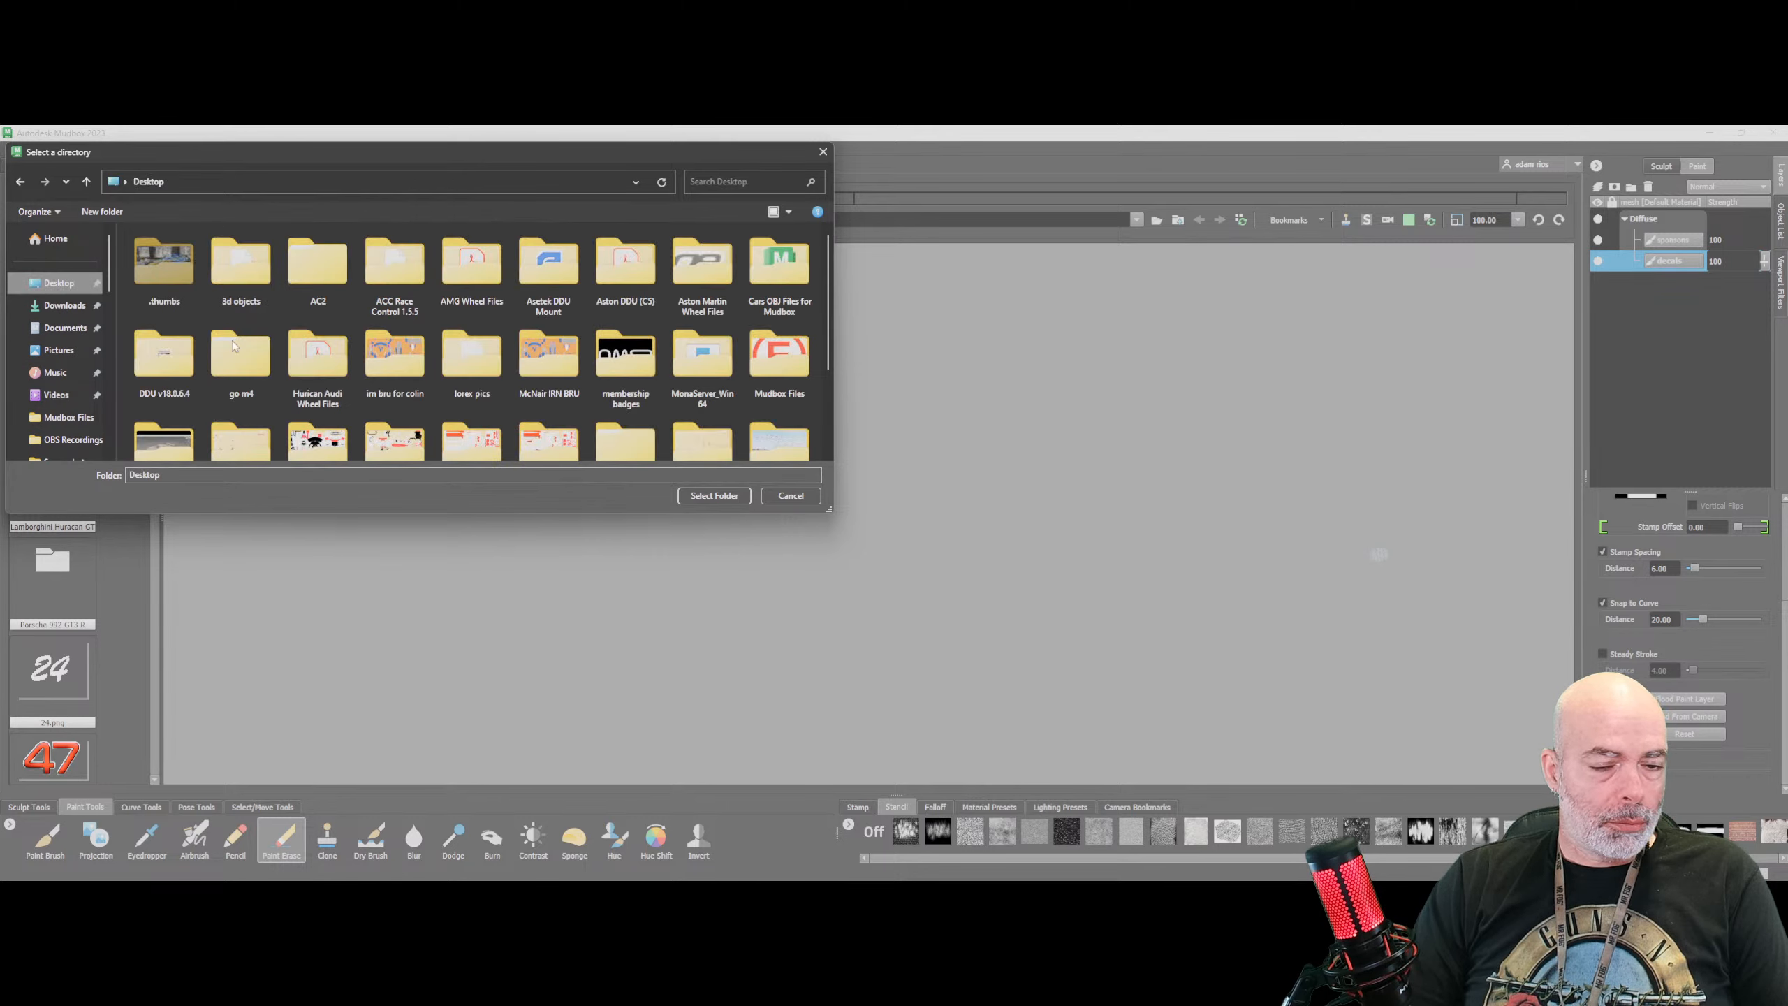
left_click(713, 496)
scroll(36, 442, "down", 1)
scroll(36, 441, "down", 10)
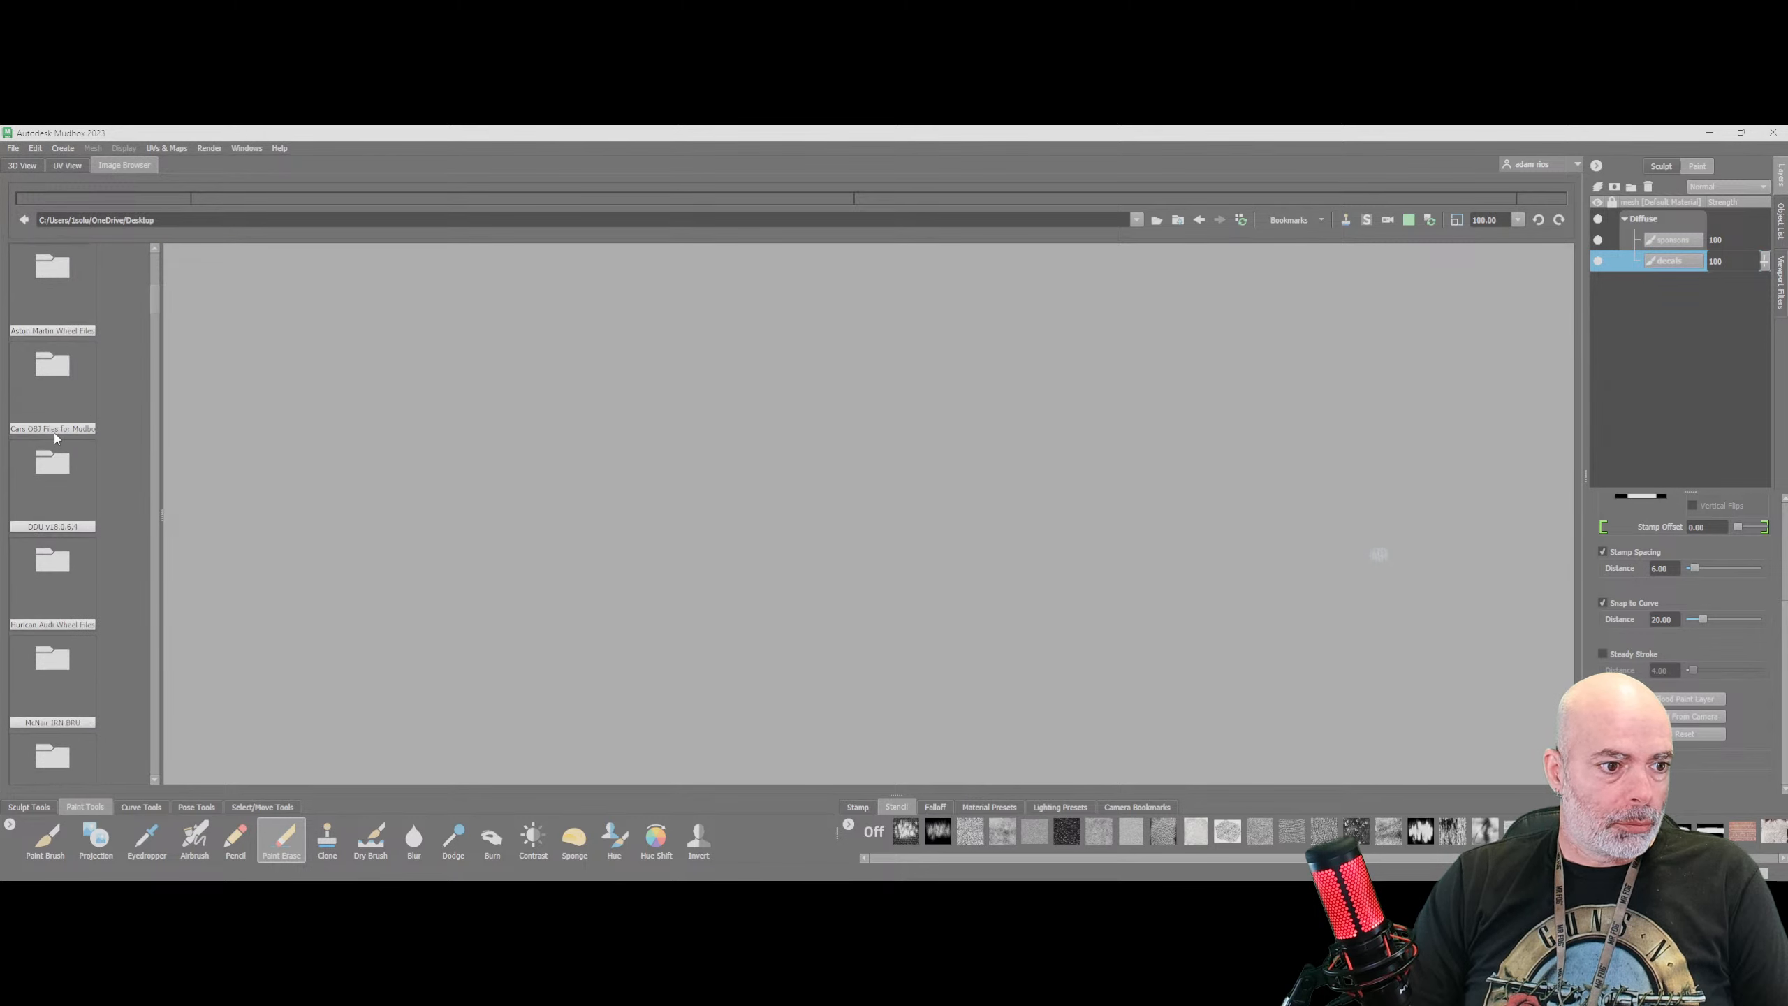
Load the Pictures folder into the image browser
left_click(1157, 220)
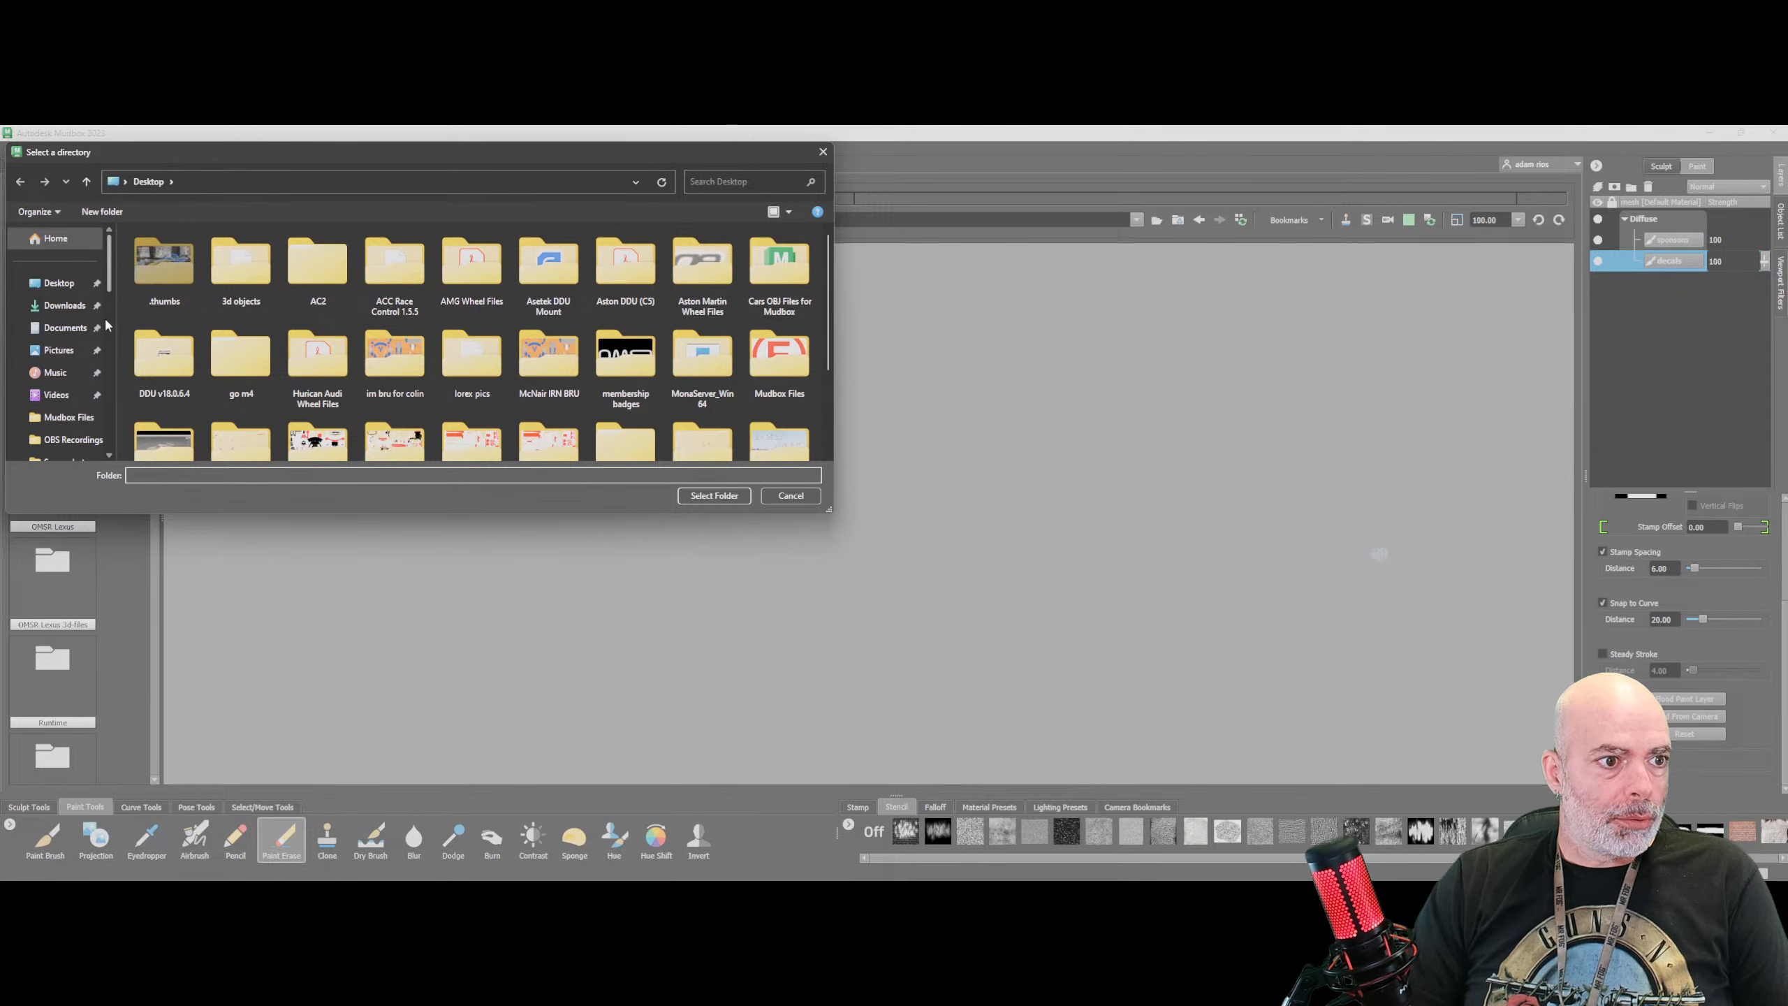
left_click(58, 350)
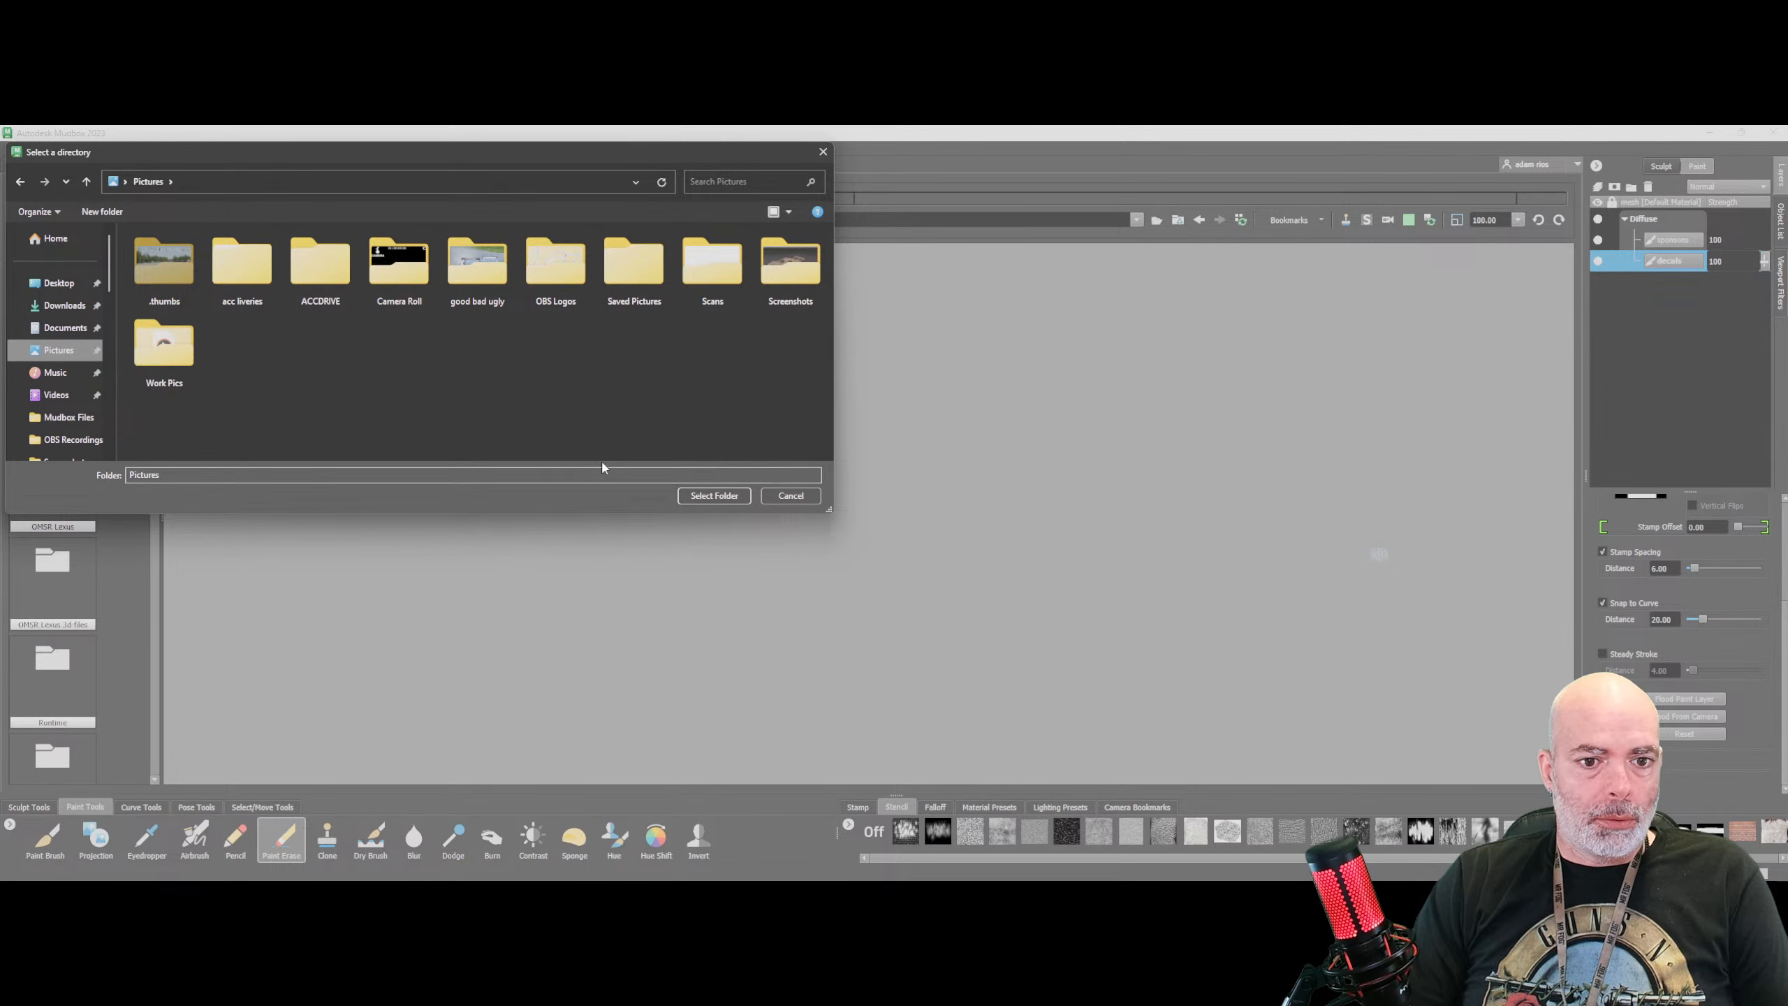
left_click(726, 497)
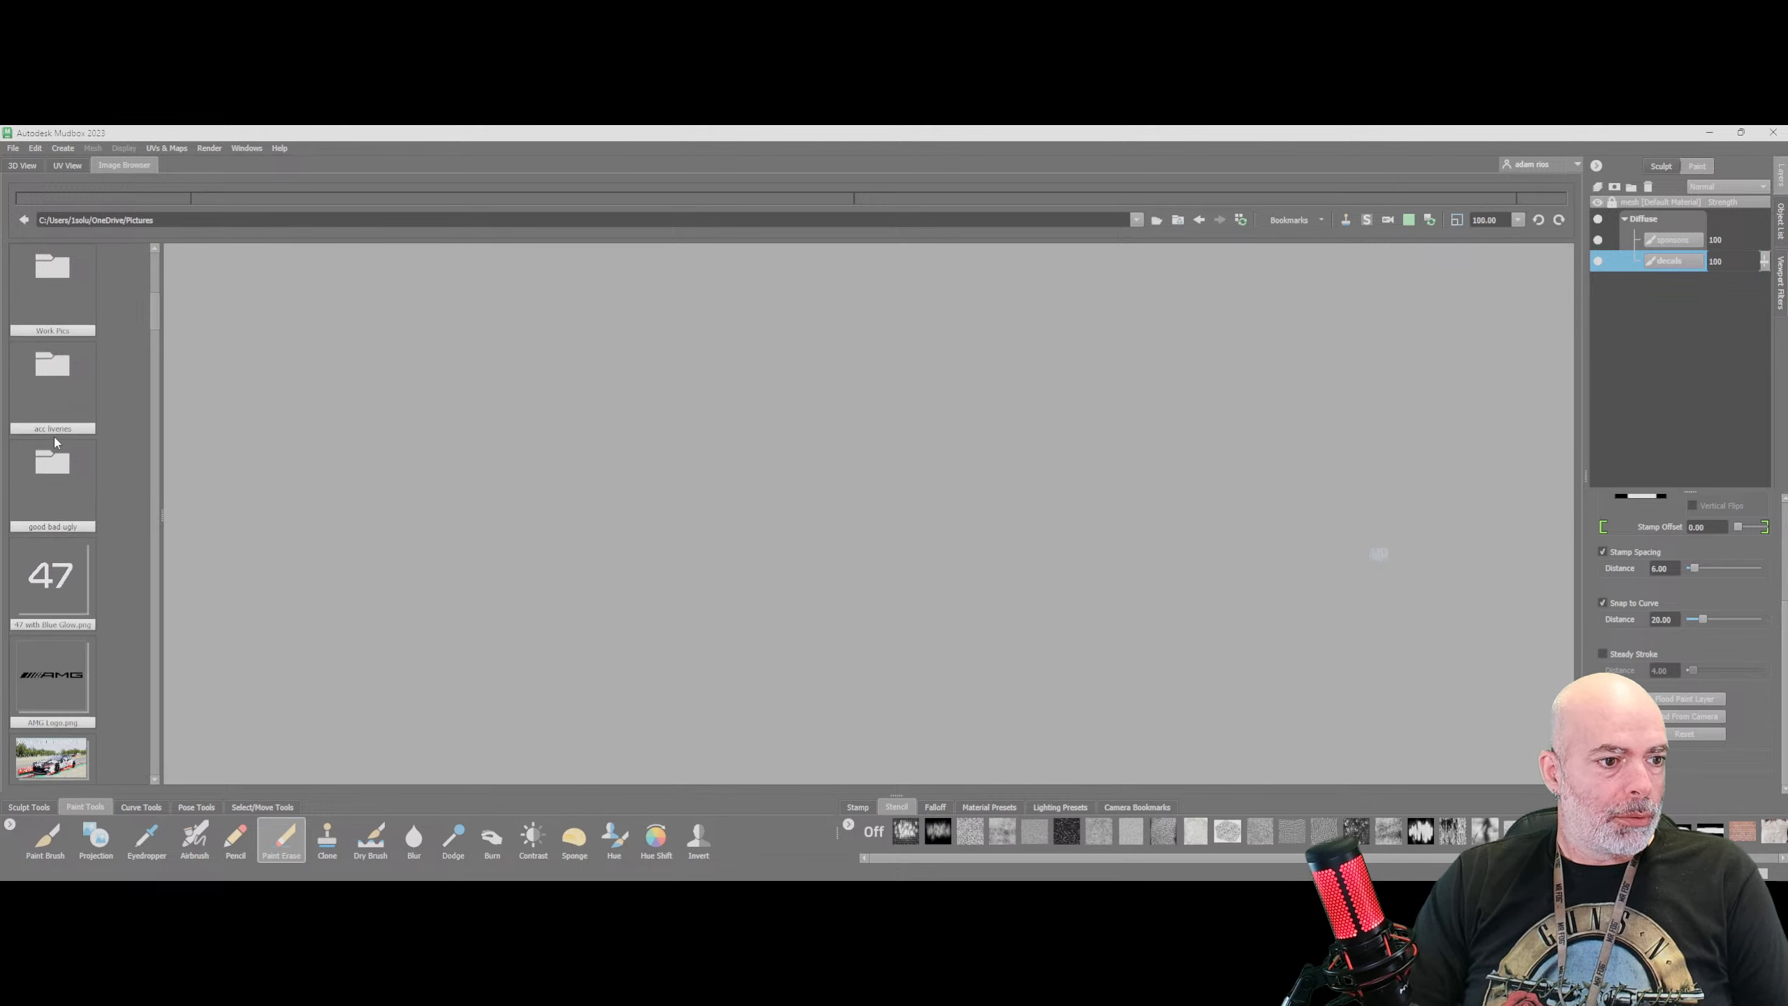
Find Mesh 1.png in the Pictures folder, set it as the stencil and return to the 3D view
scroll(56, 442, "down", 10)
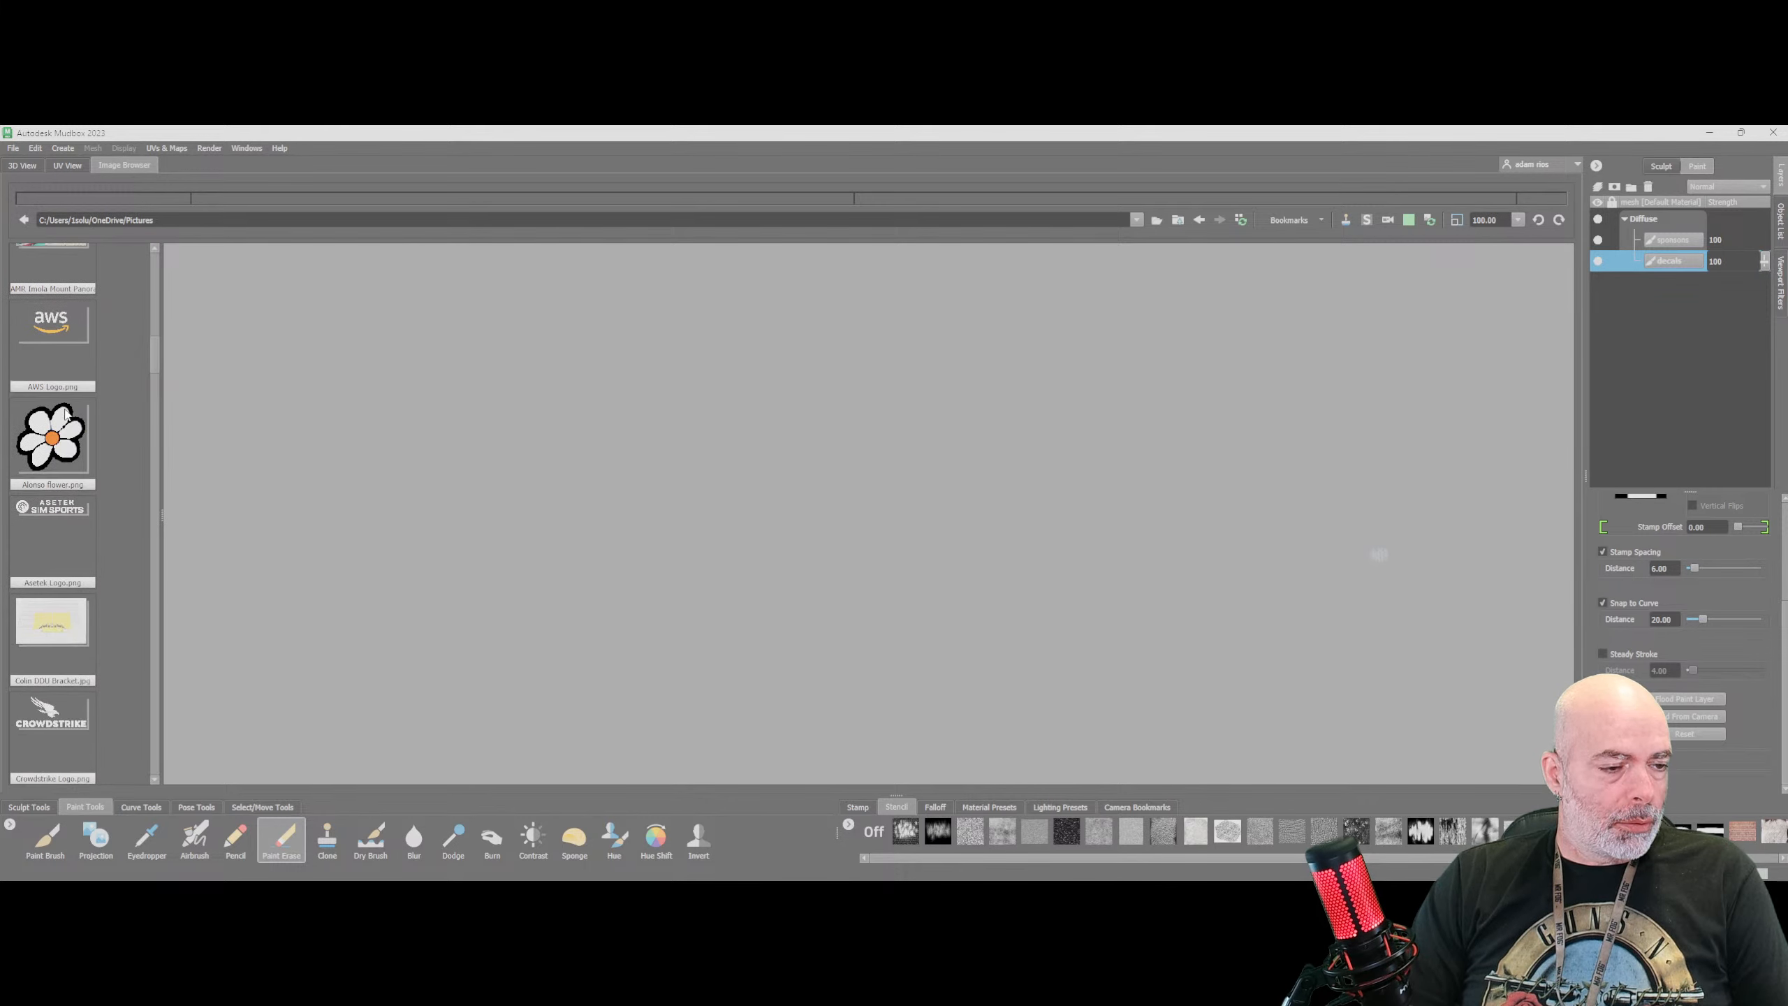
scroll(64, 414, "down", 5)
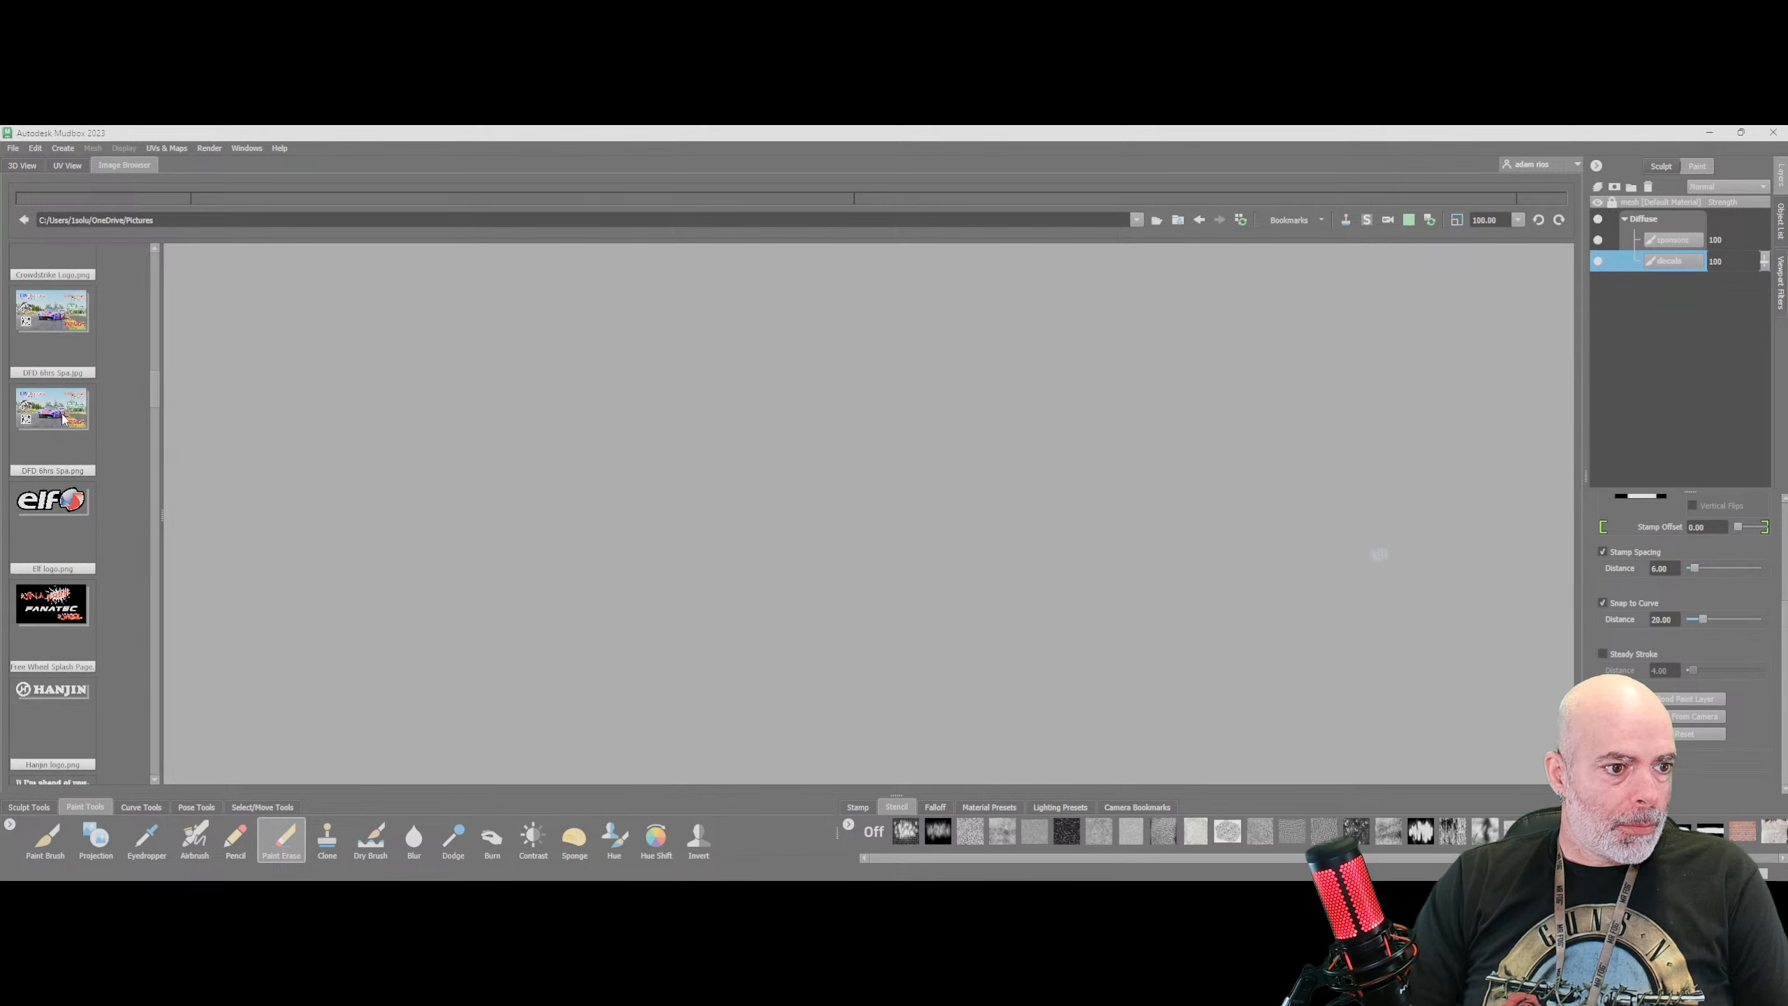
scroll(62, 417, "down", 8)
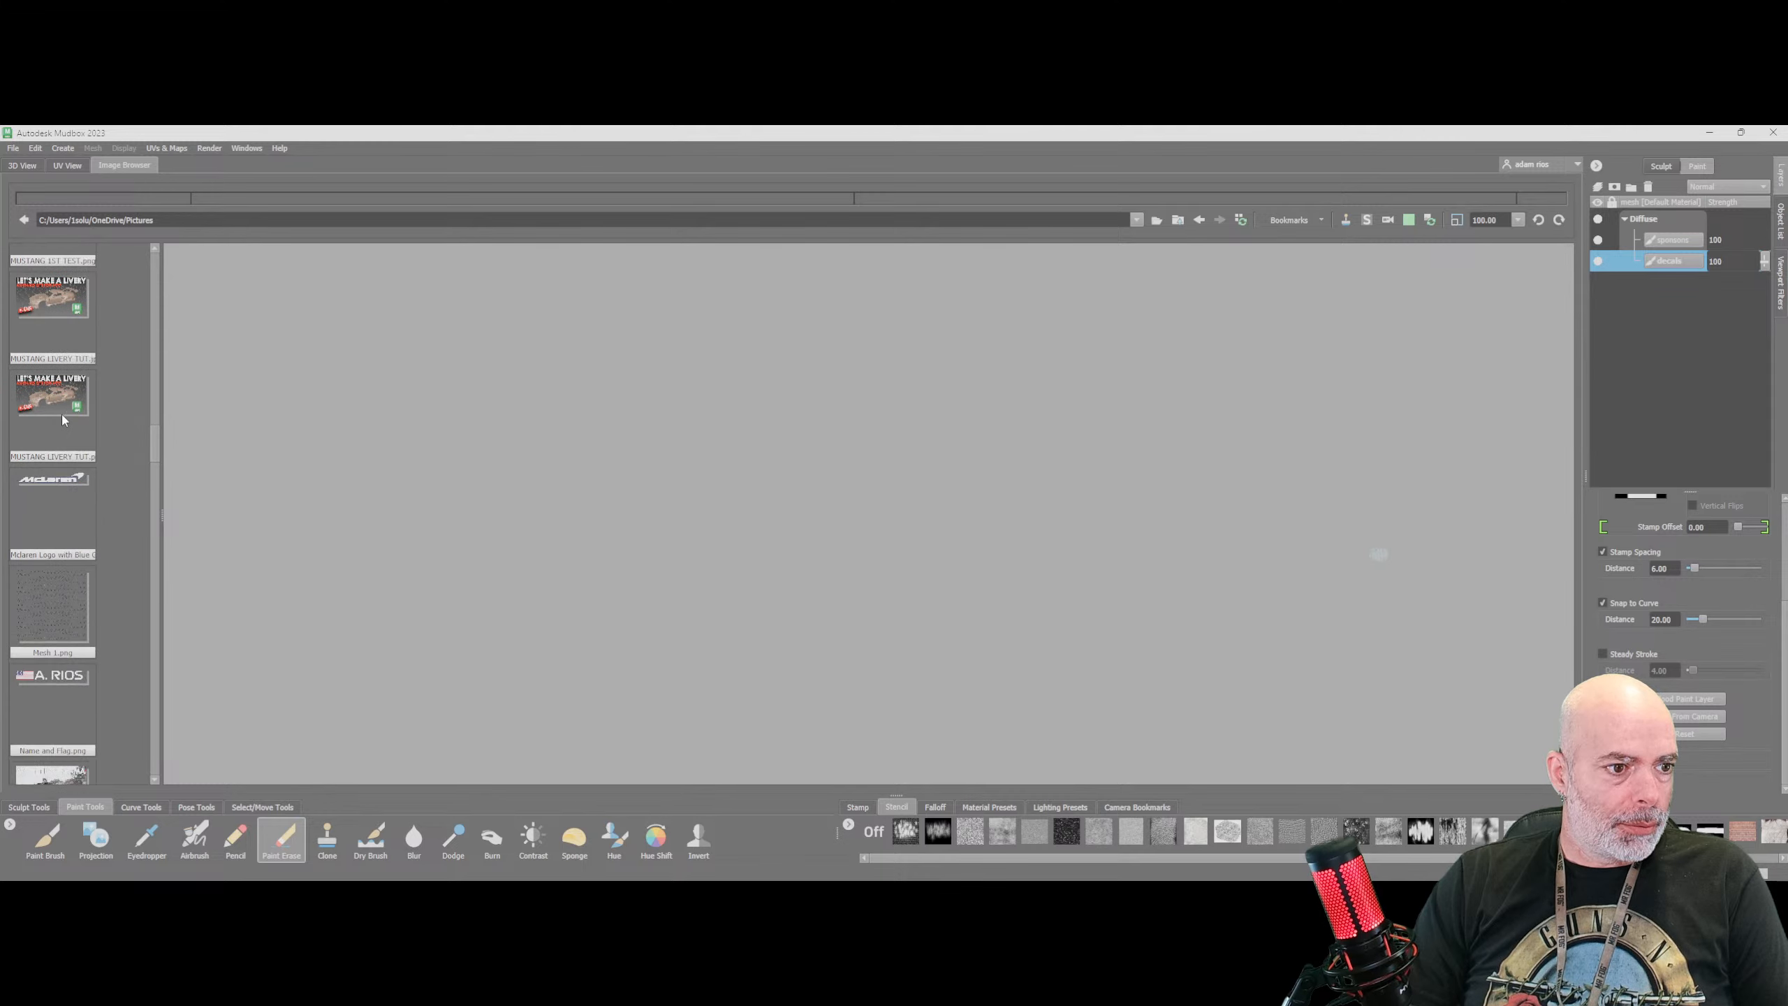
scroll(61, 416, "down", 1)
left_click(51, 524)
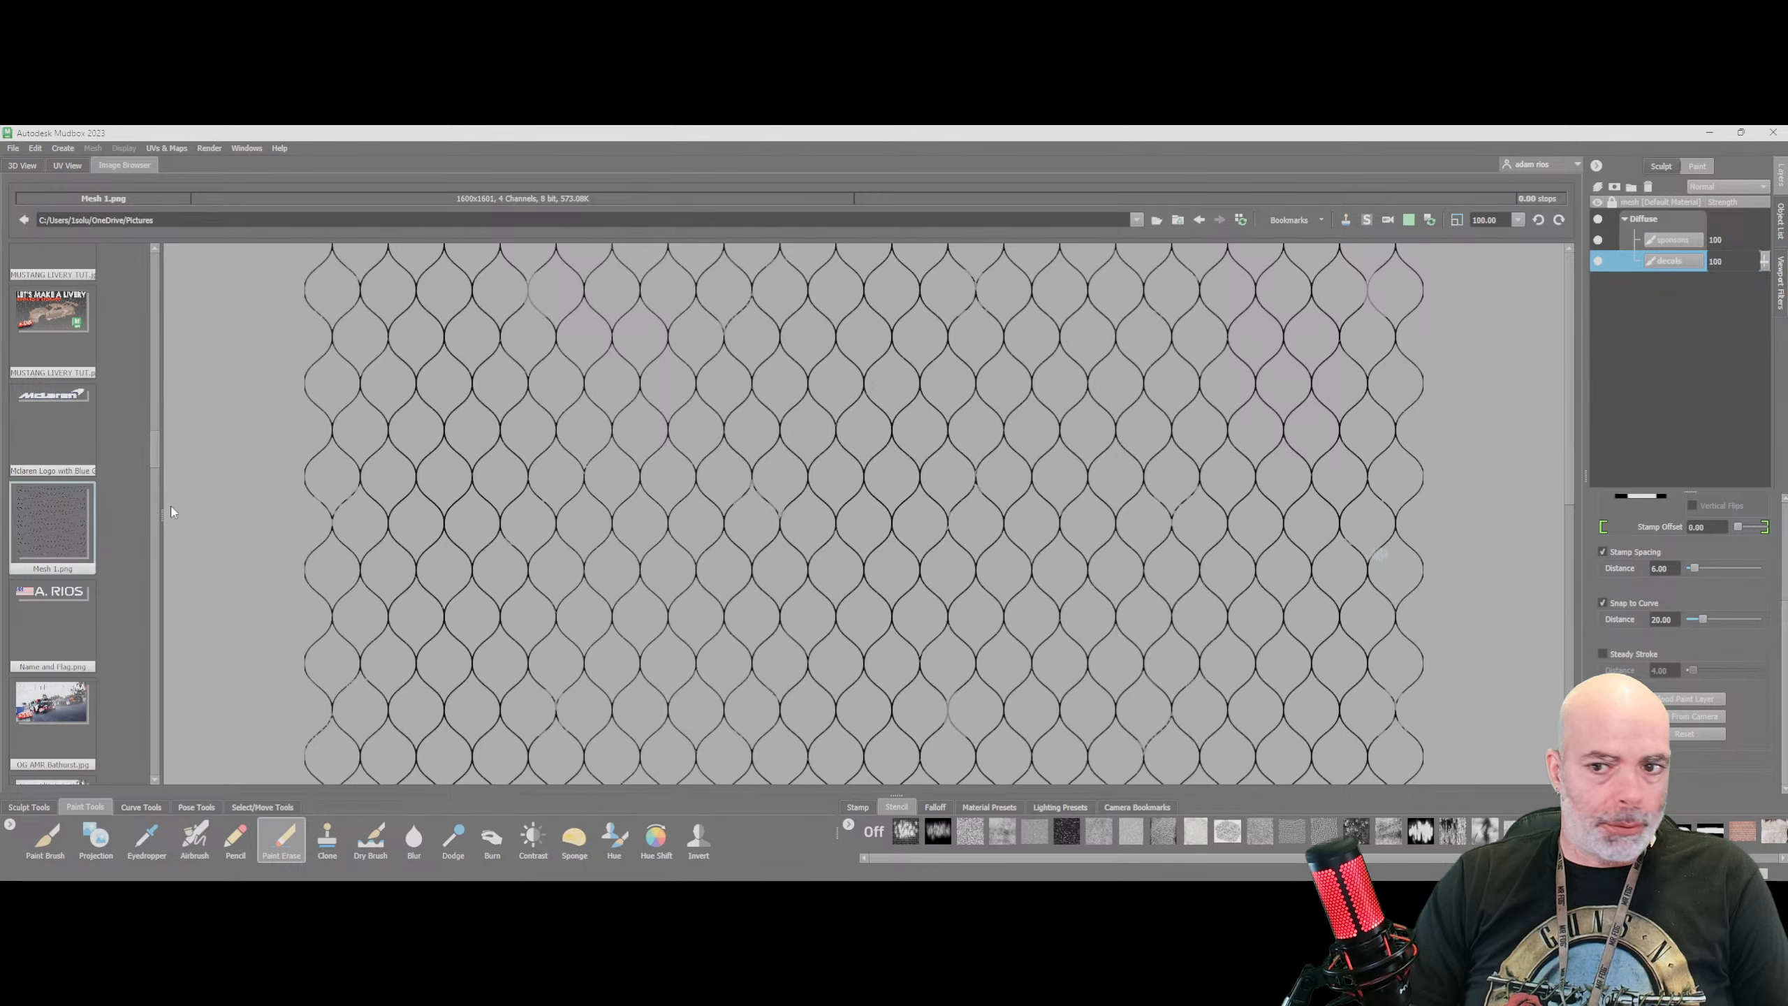
left_click(1368, 220)
left_click(27, 166)
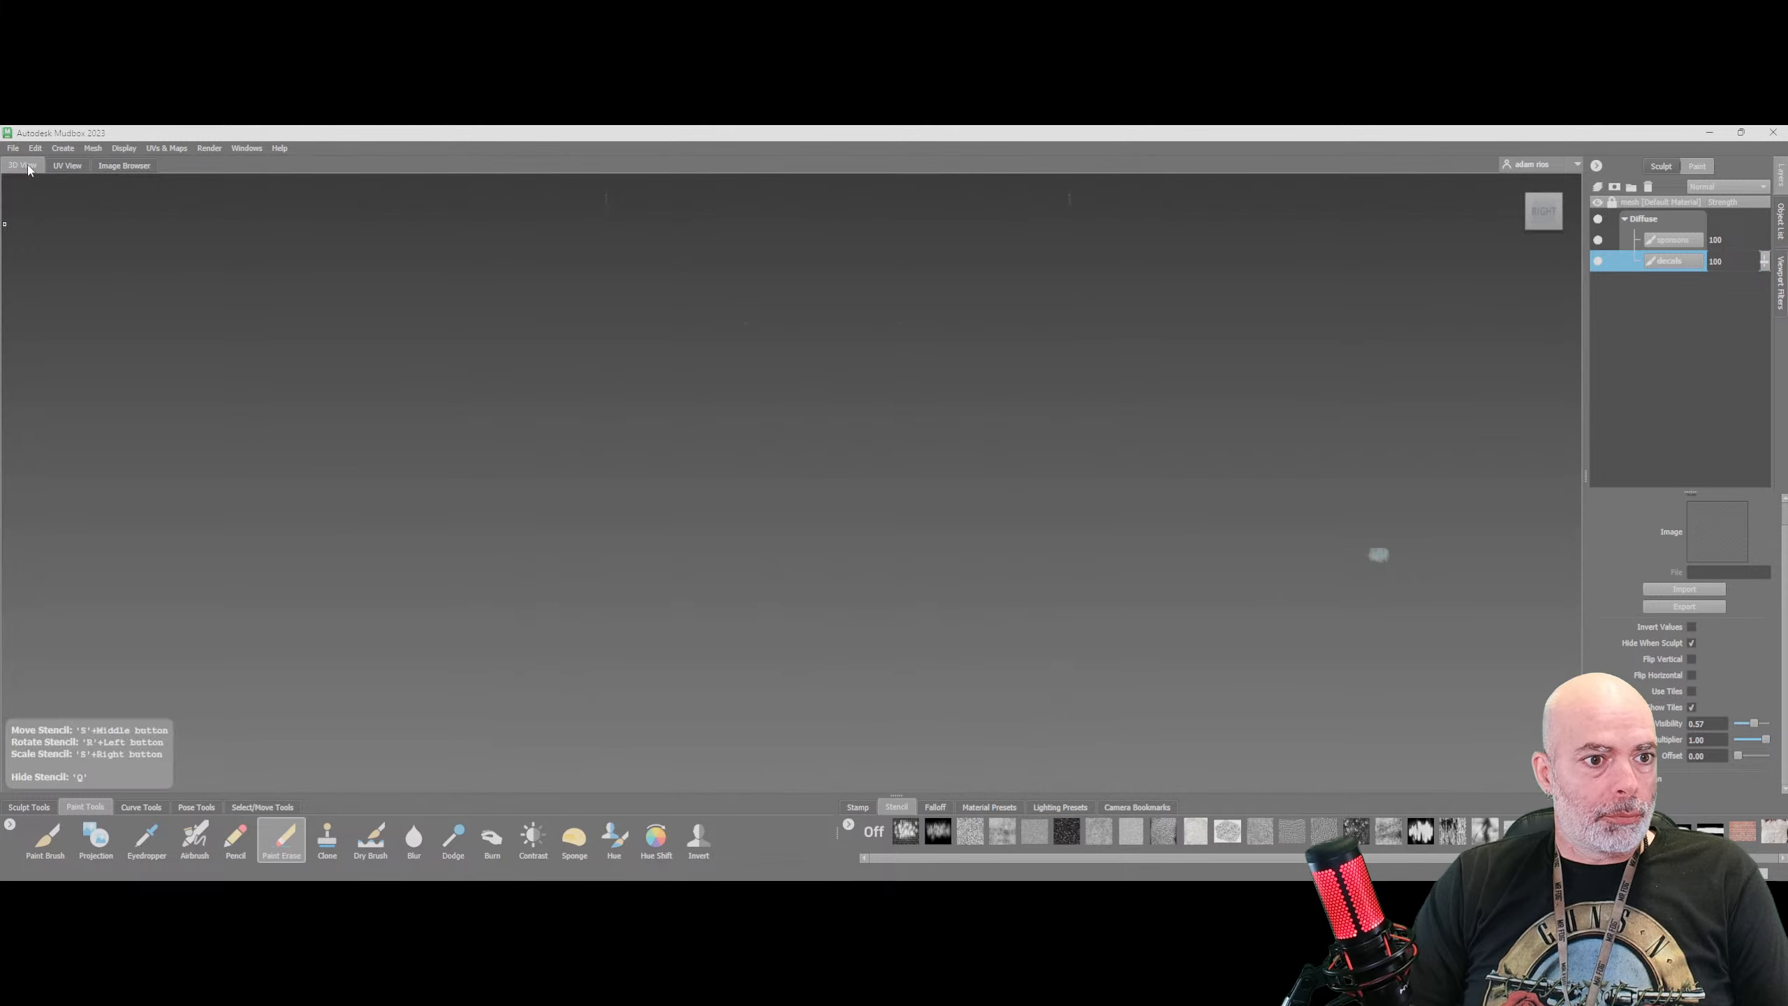
Display the full car body in the 3D view and frame its side at close range
left_click(128, 150)
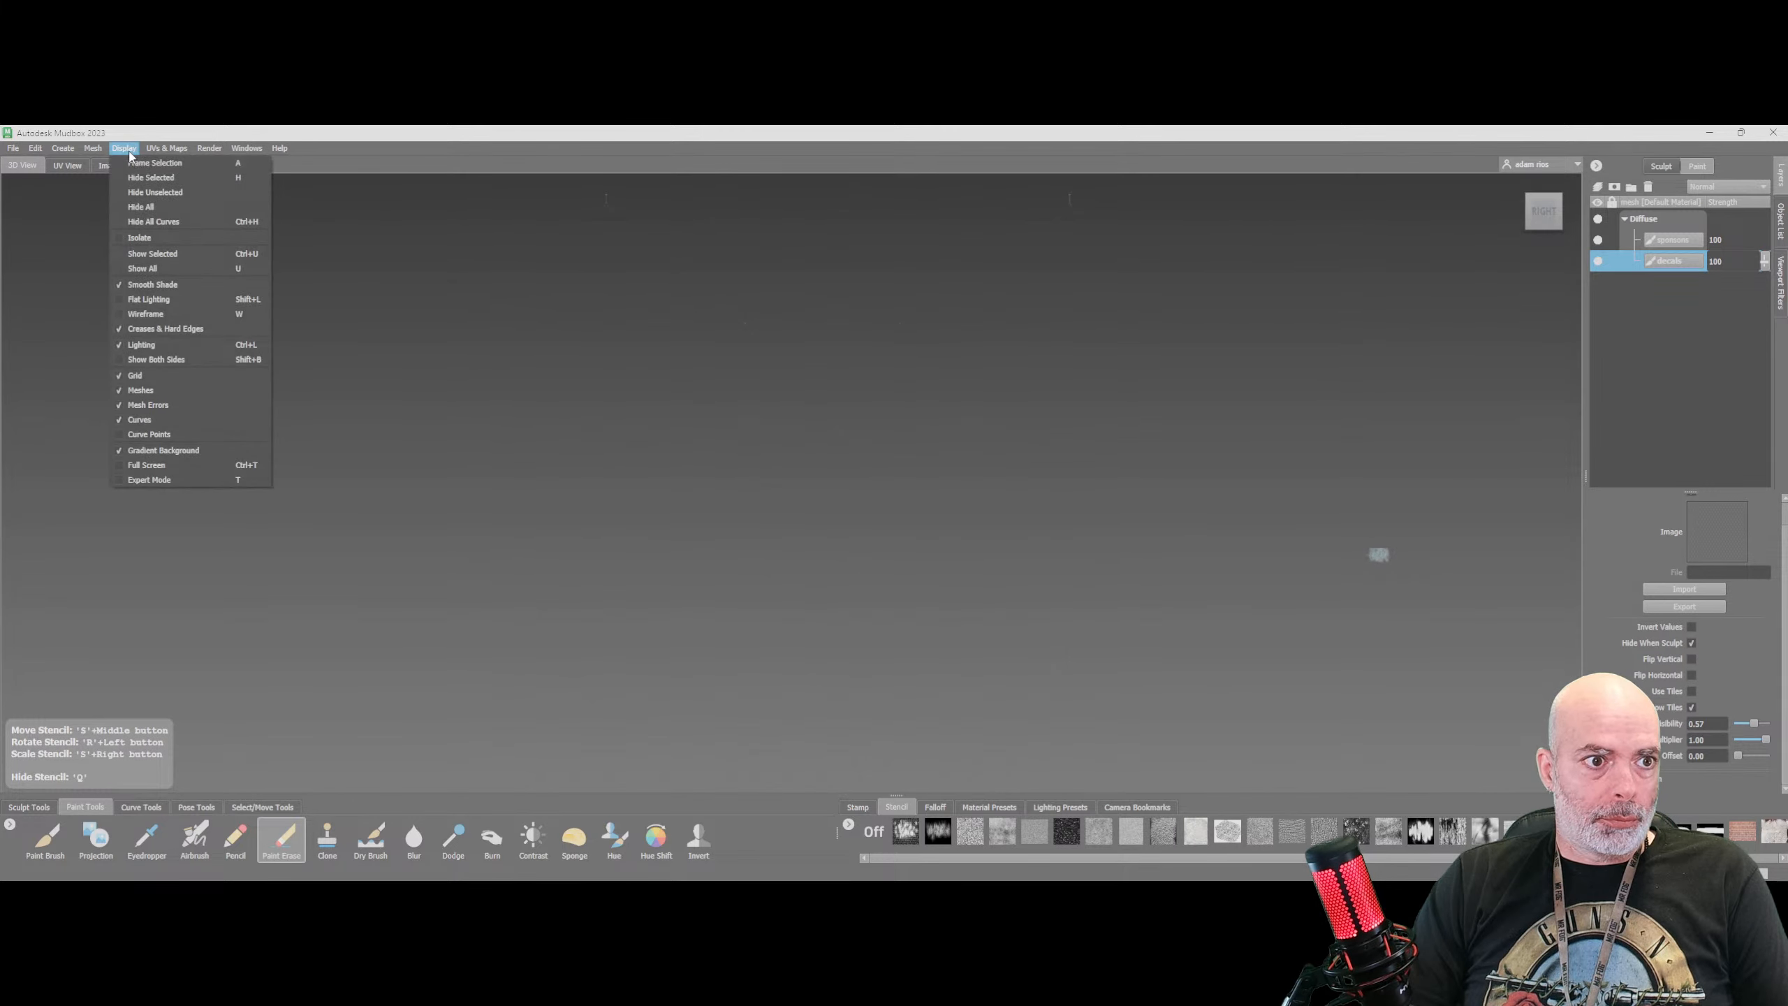
left_click(144, 176)
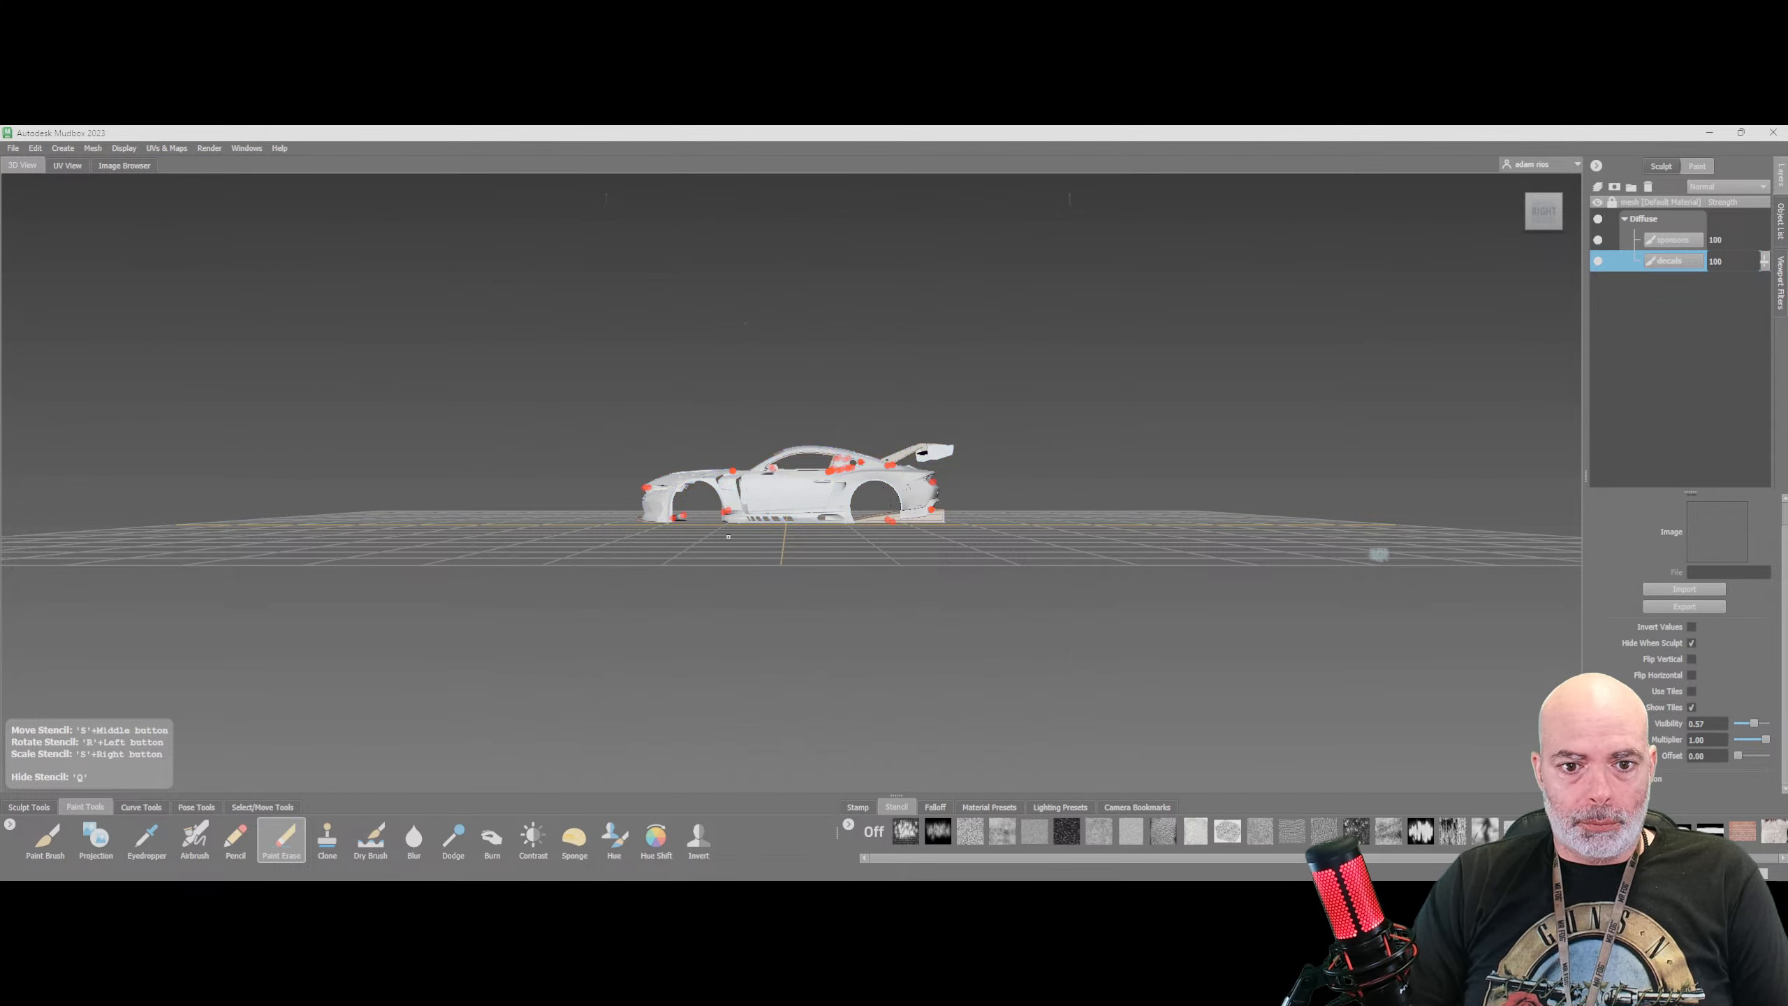
scroll(733, 528, "up", 10)
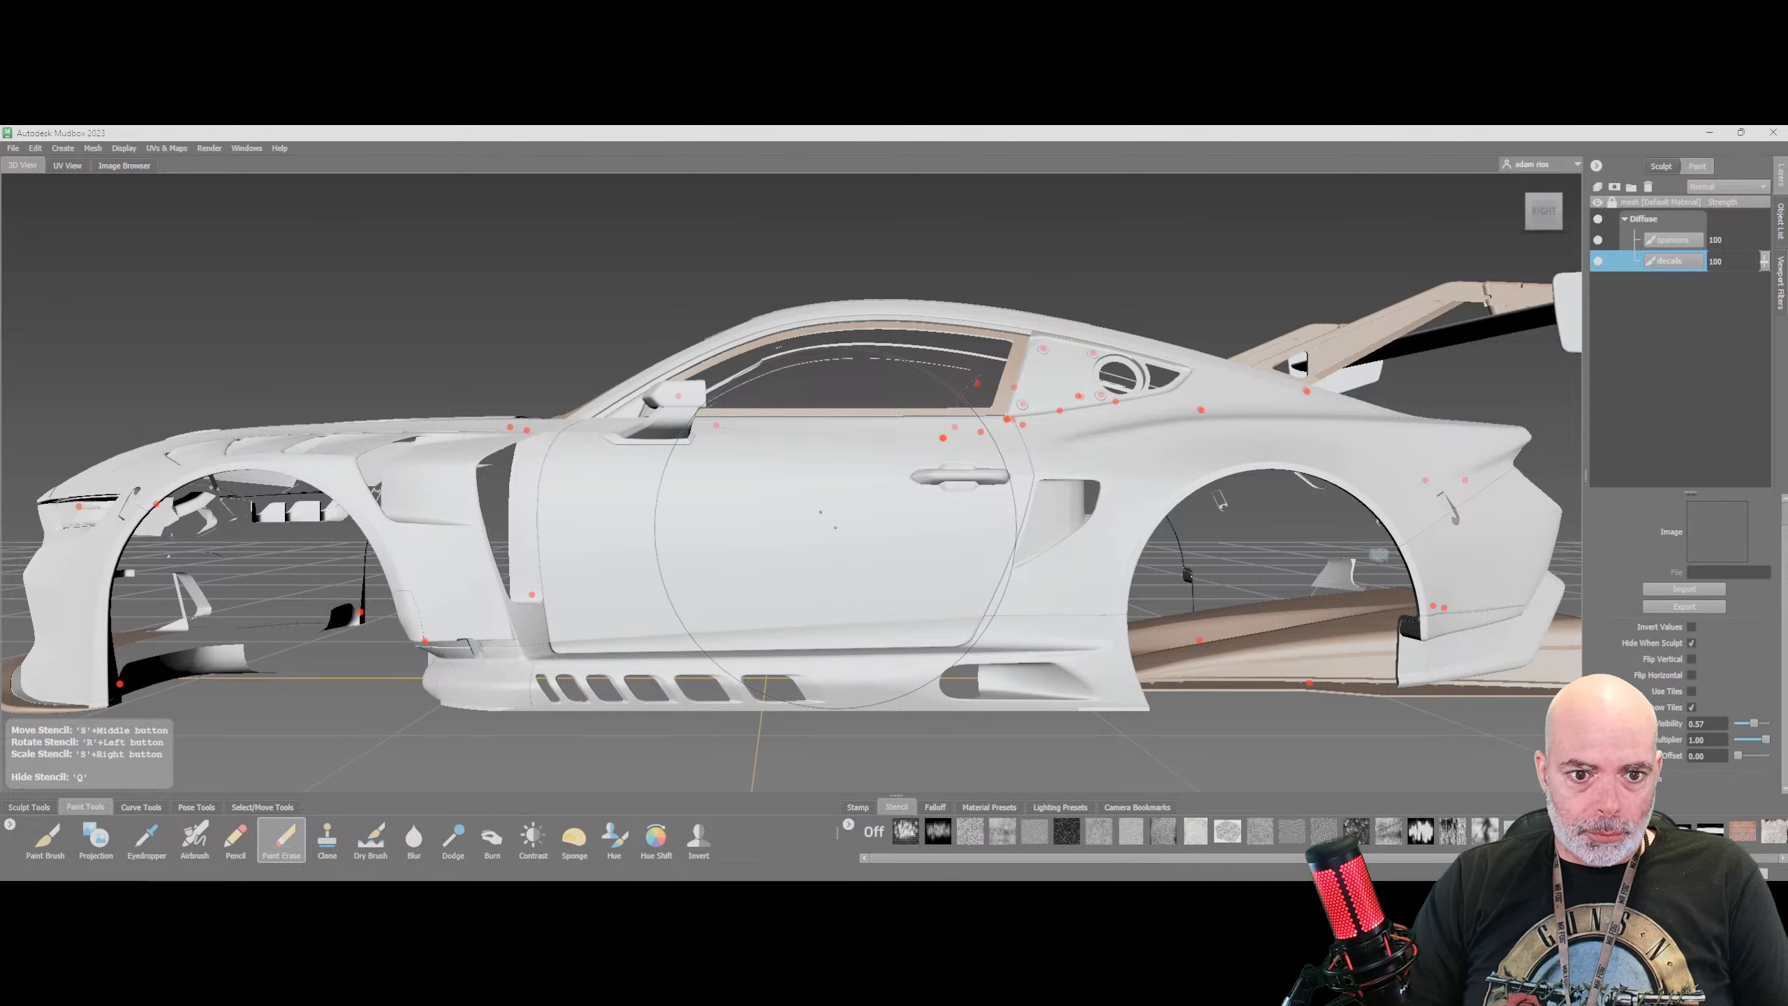
mouse_move(836, 527)
middle_mouse_down("alt")
mouse_move(620, 572)
mouse_move(845, 515)
middle_mouse_up("alt")
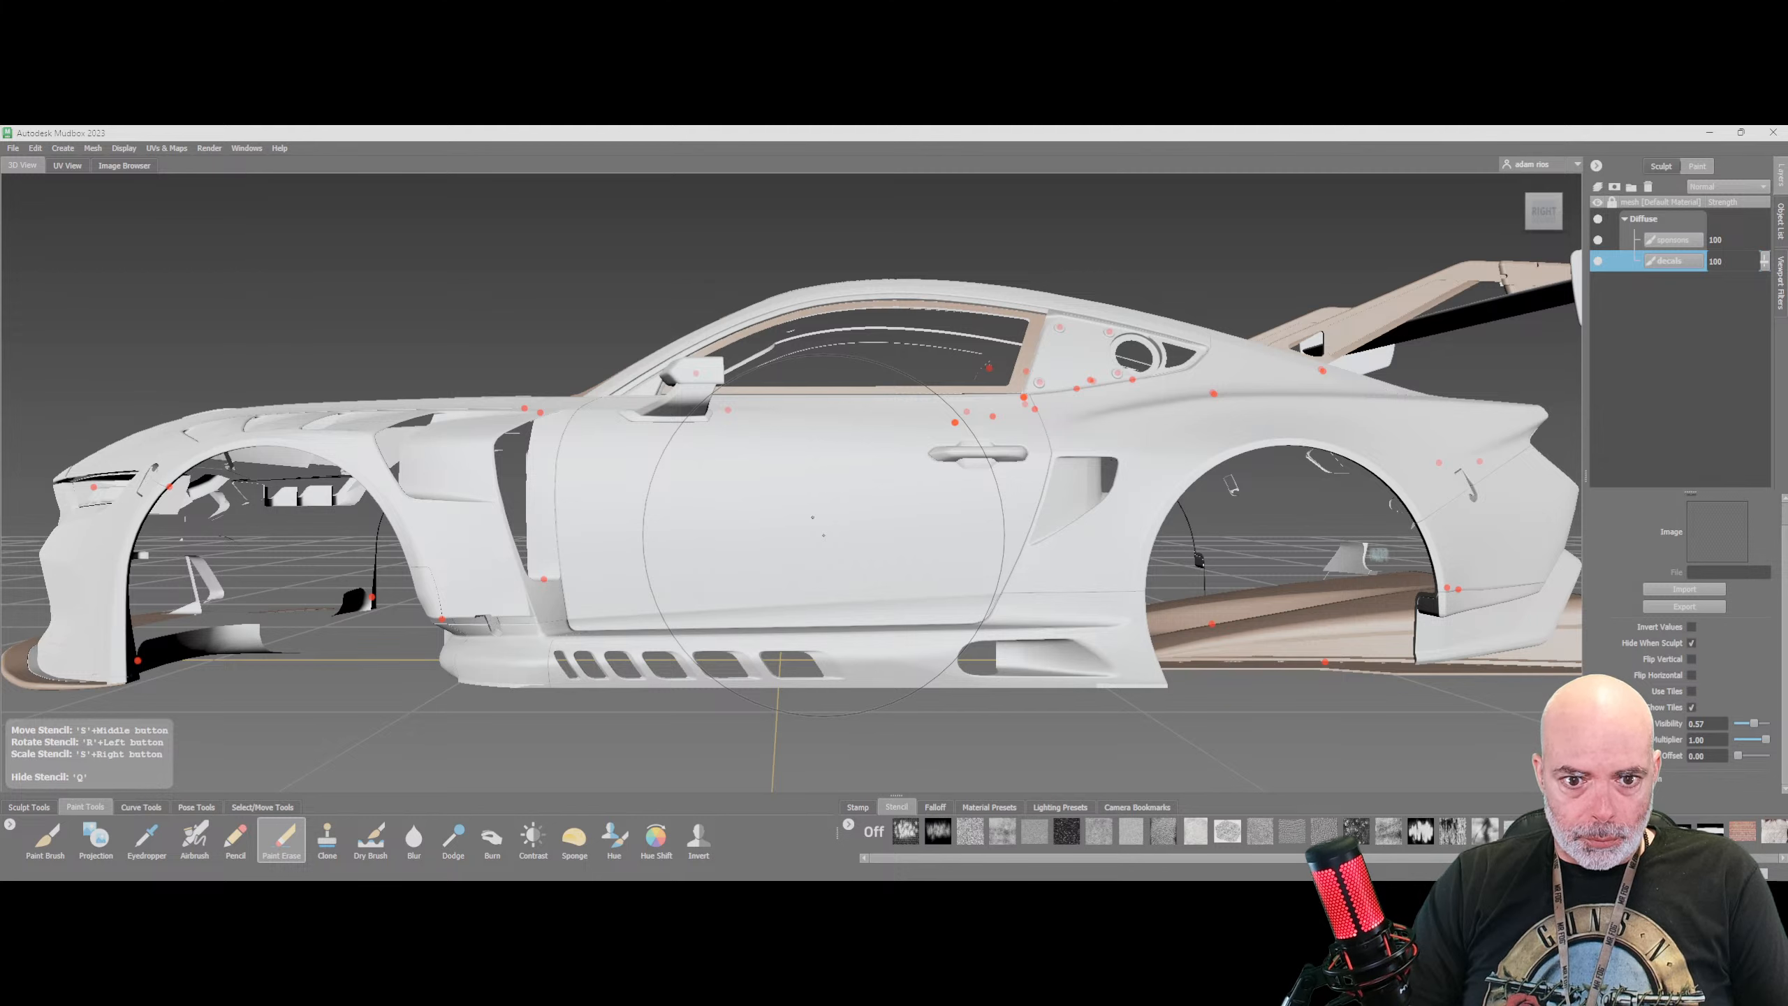
key("h")
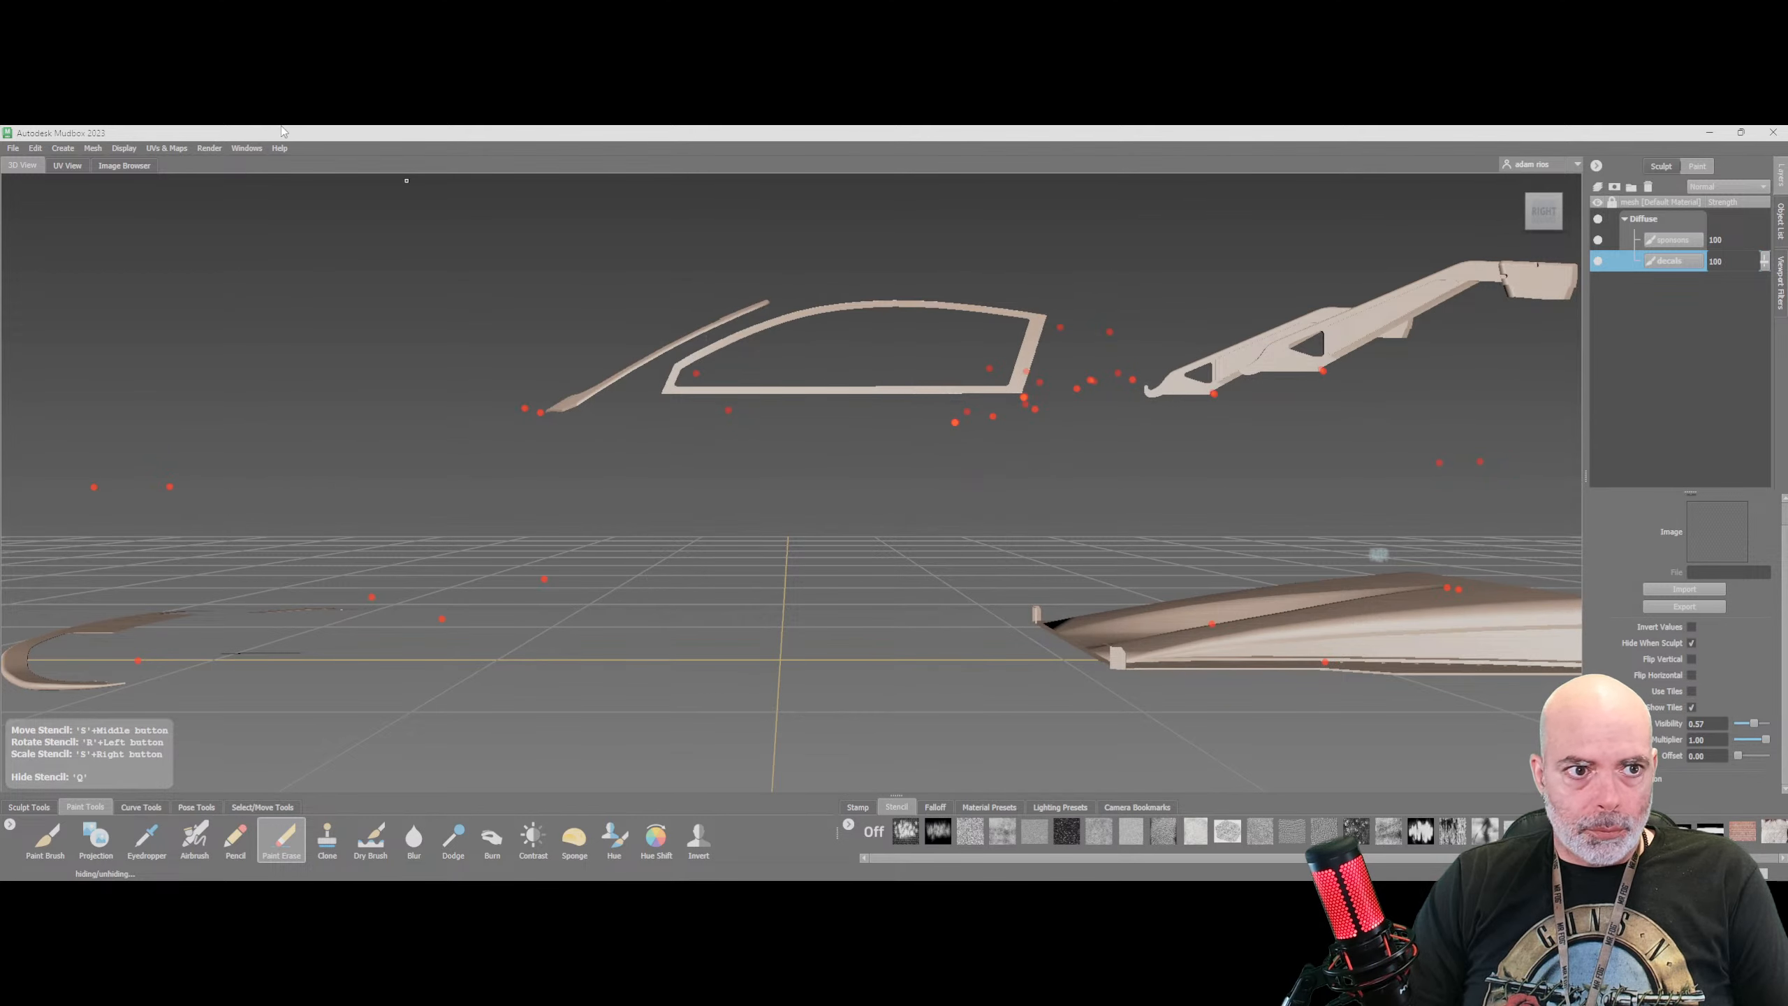
left_click(123, 148)
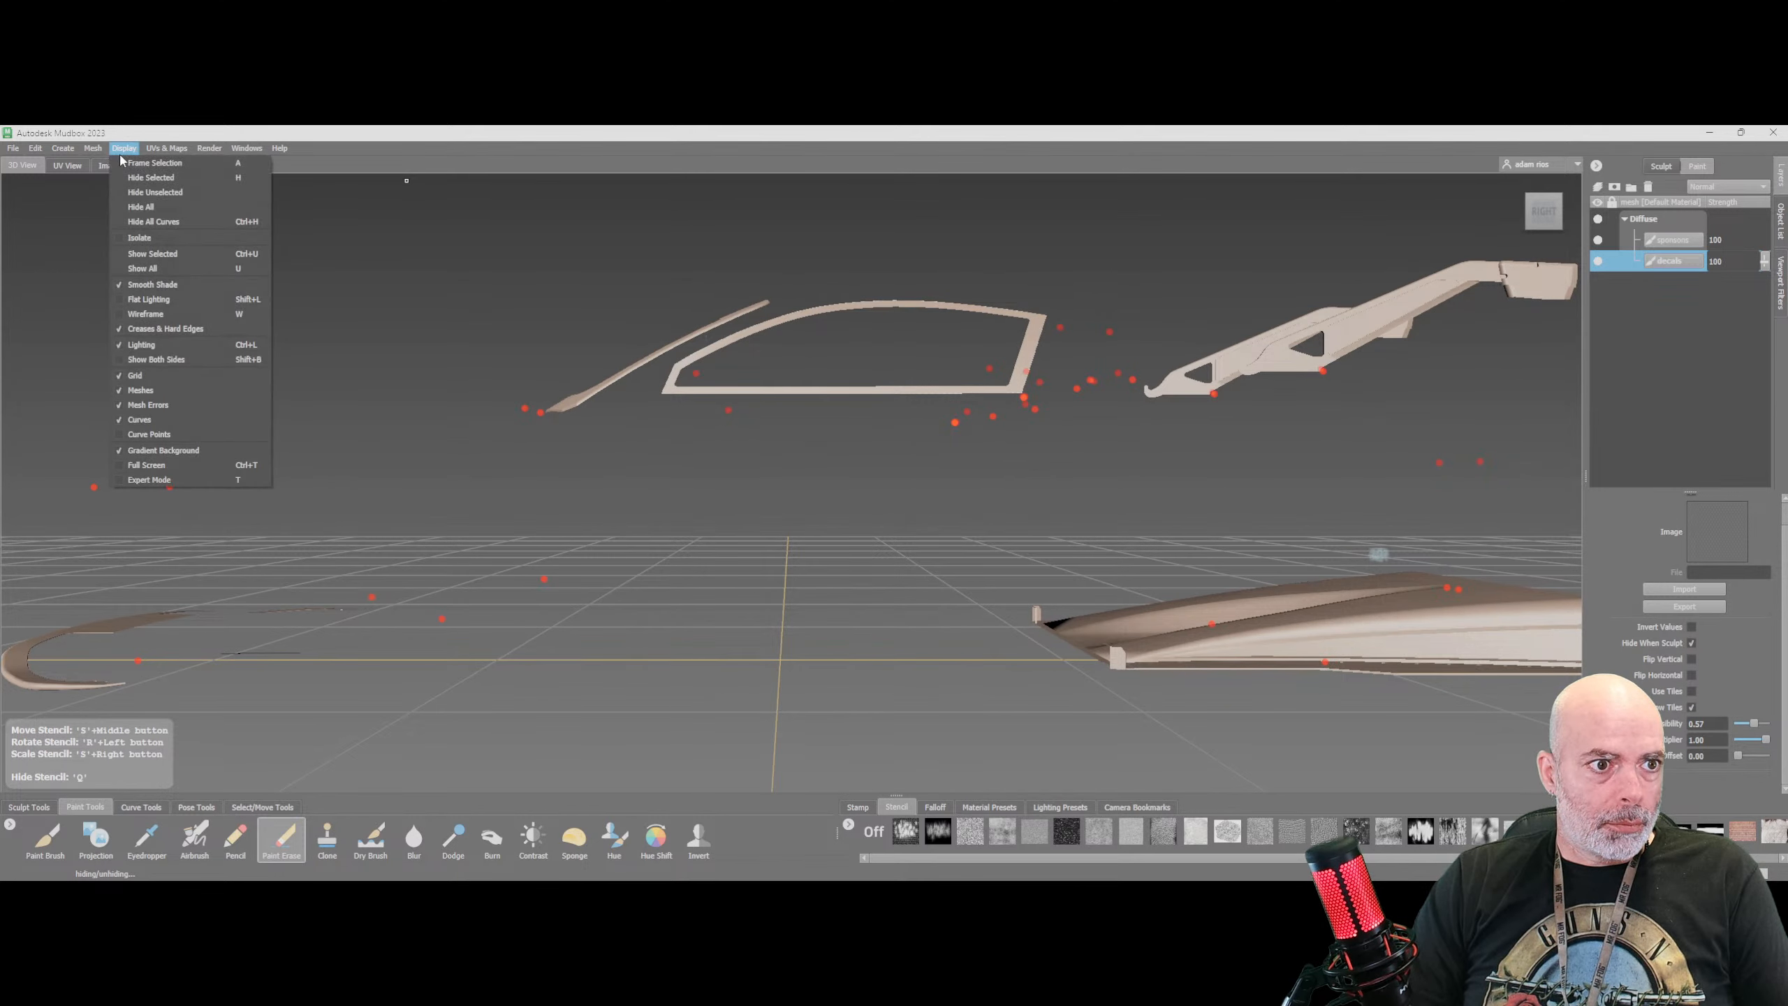
left_click(183, 197)
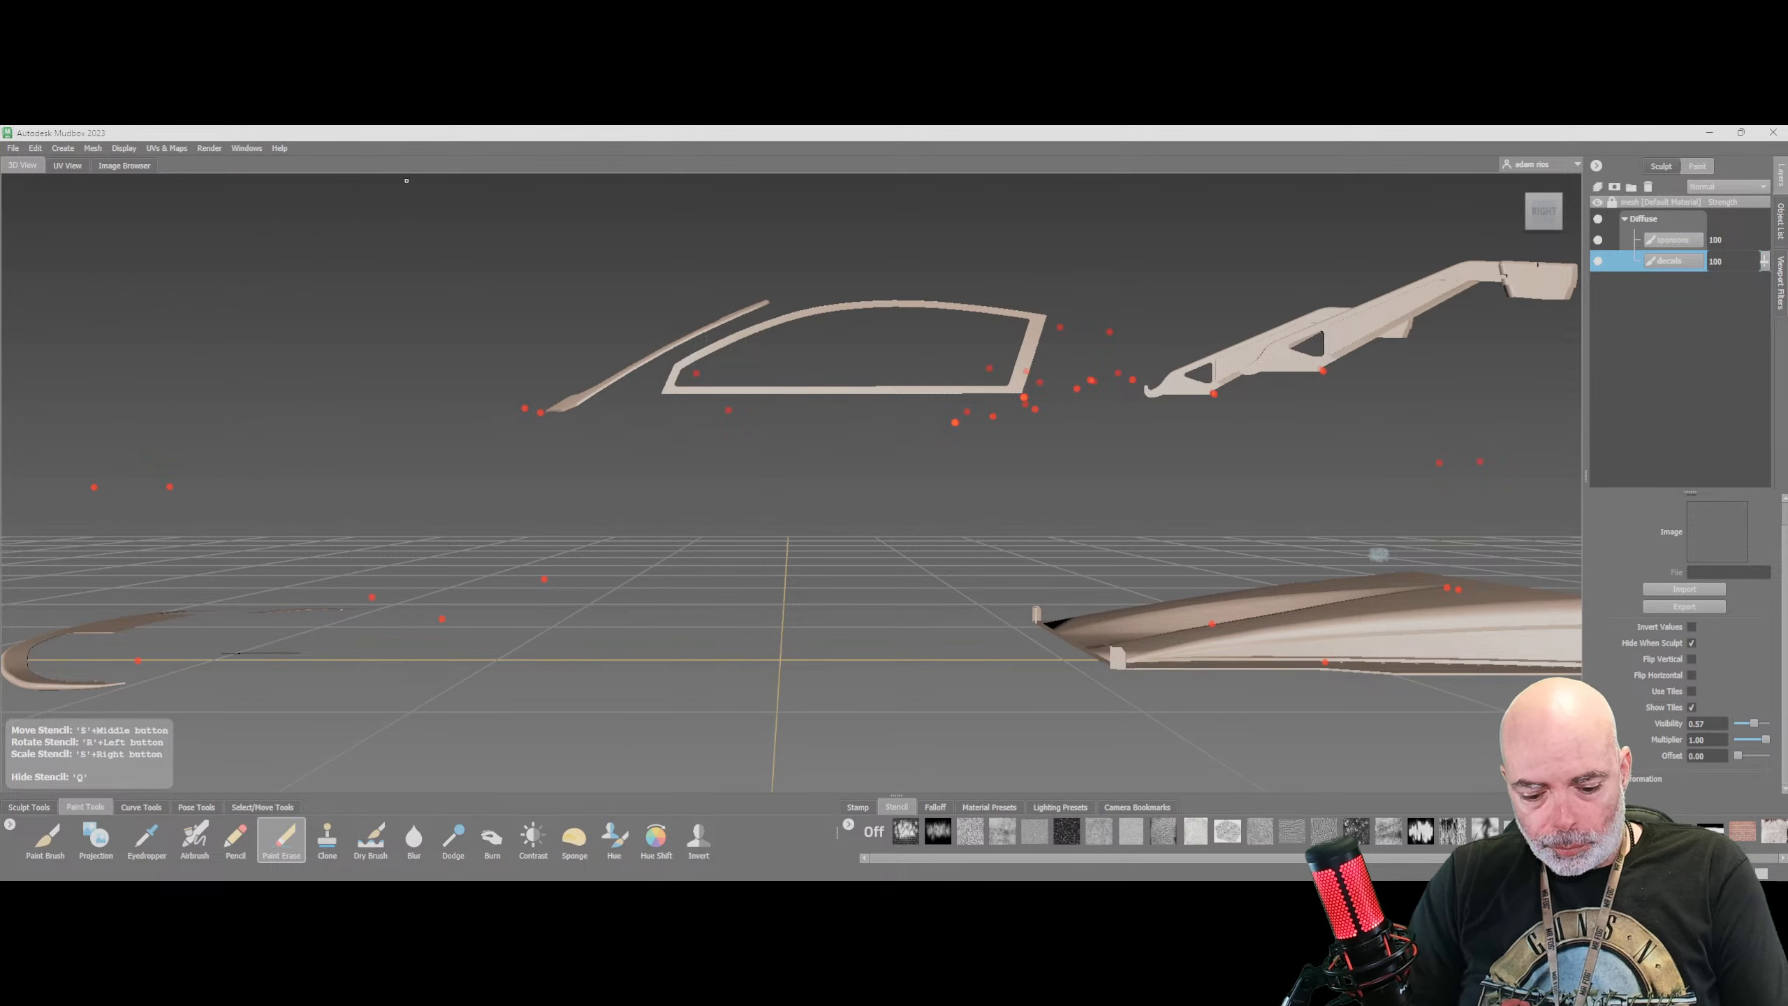
Project the mesh stencil onto the side of the front bumper ahead of the wheel arch with the Projection tool
scroll(814, 561, "up", 1)
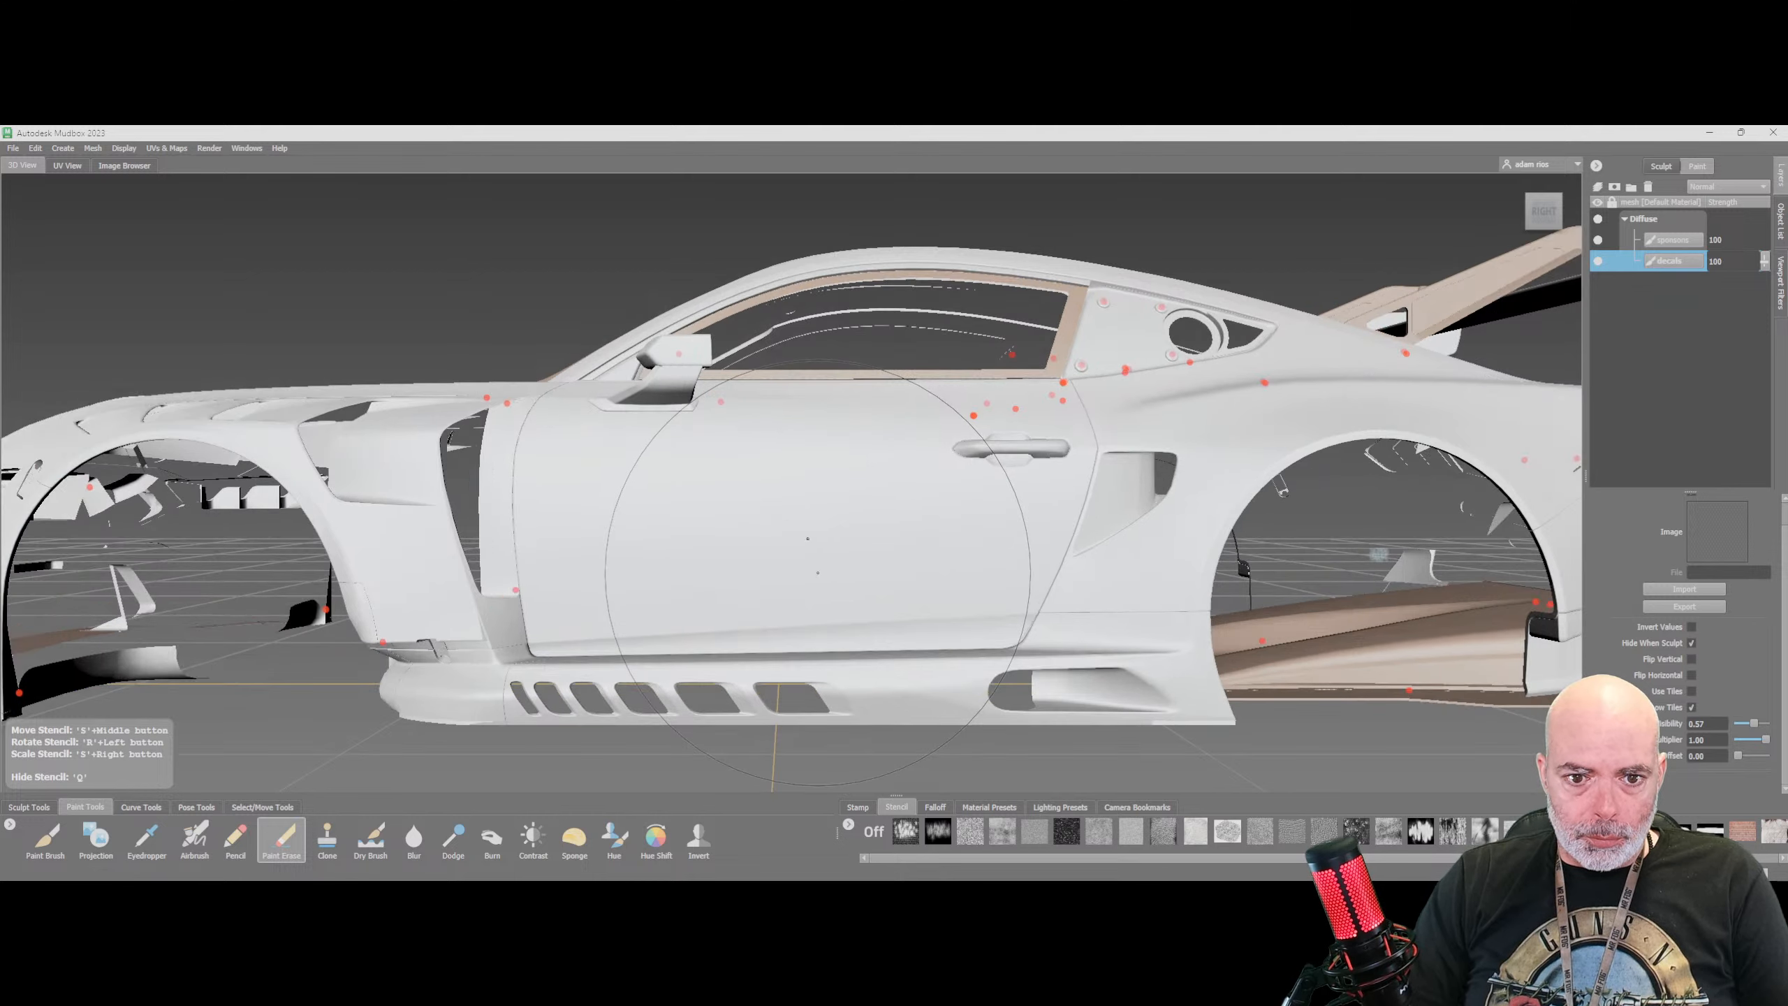
scroll(815, 561, "down", 1)
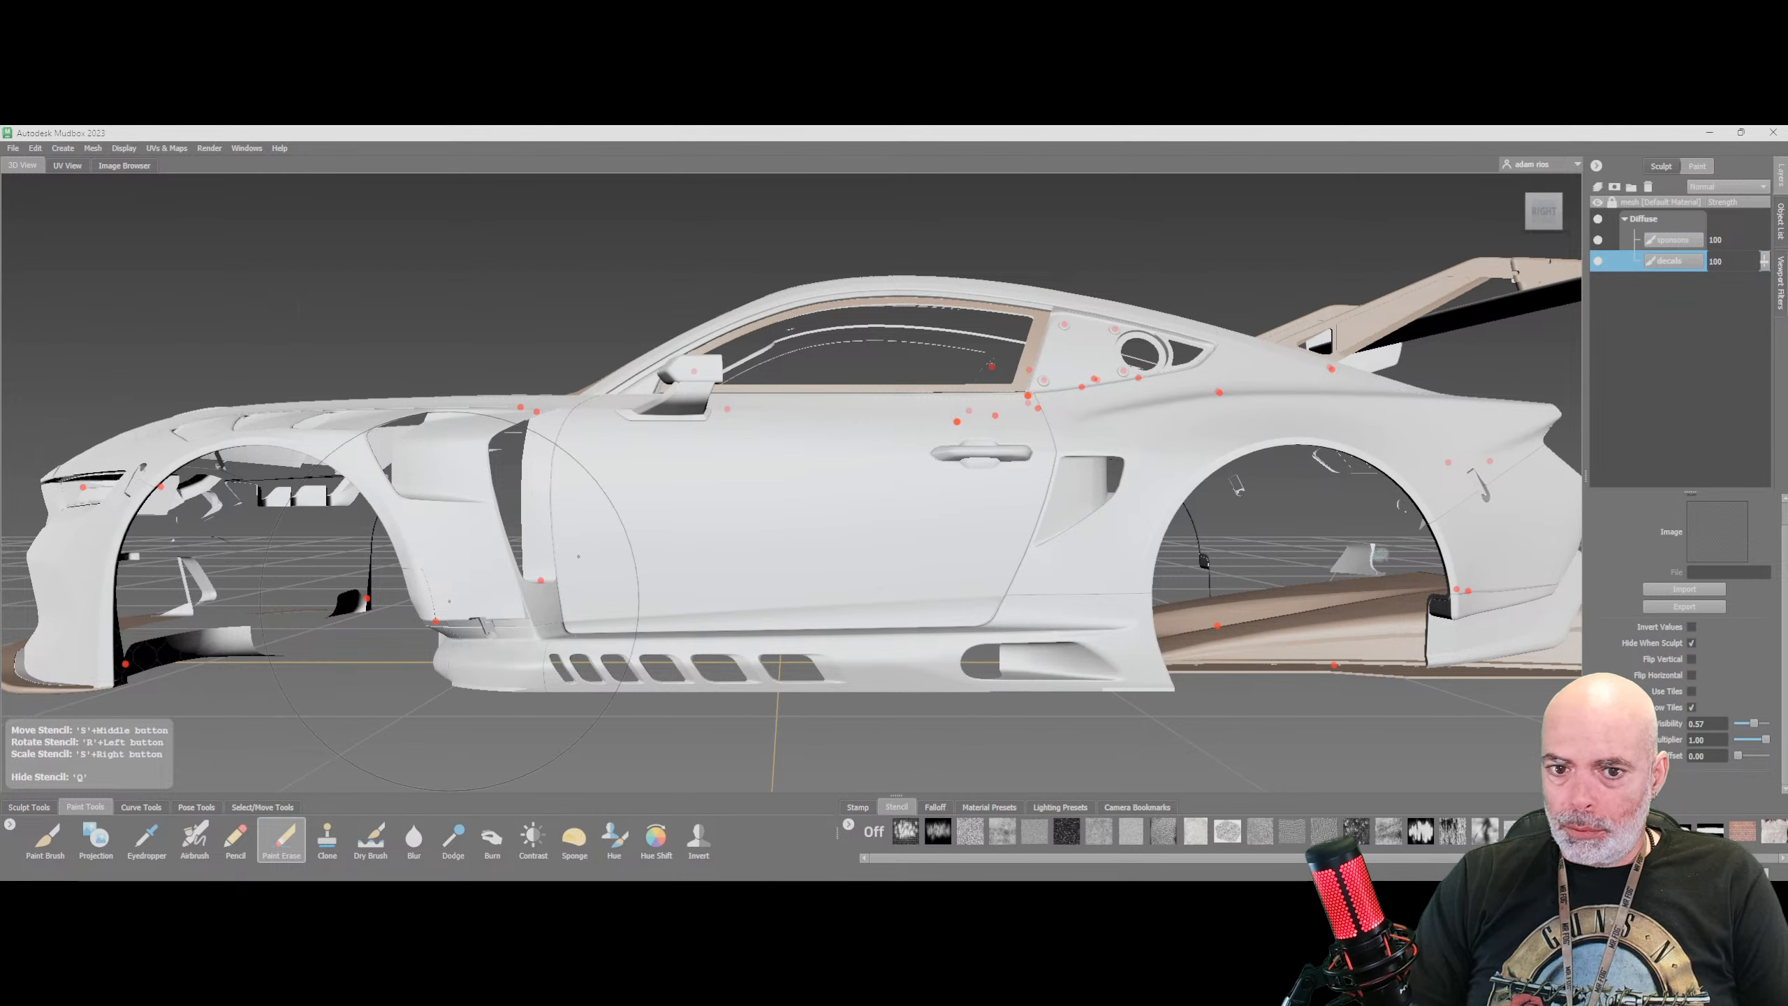
scroll(652, 548, "down", 1)
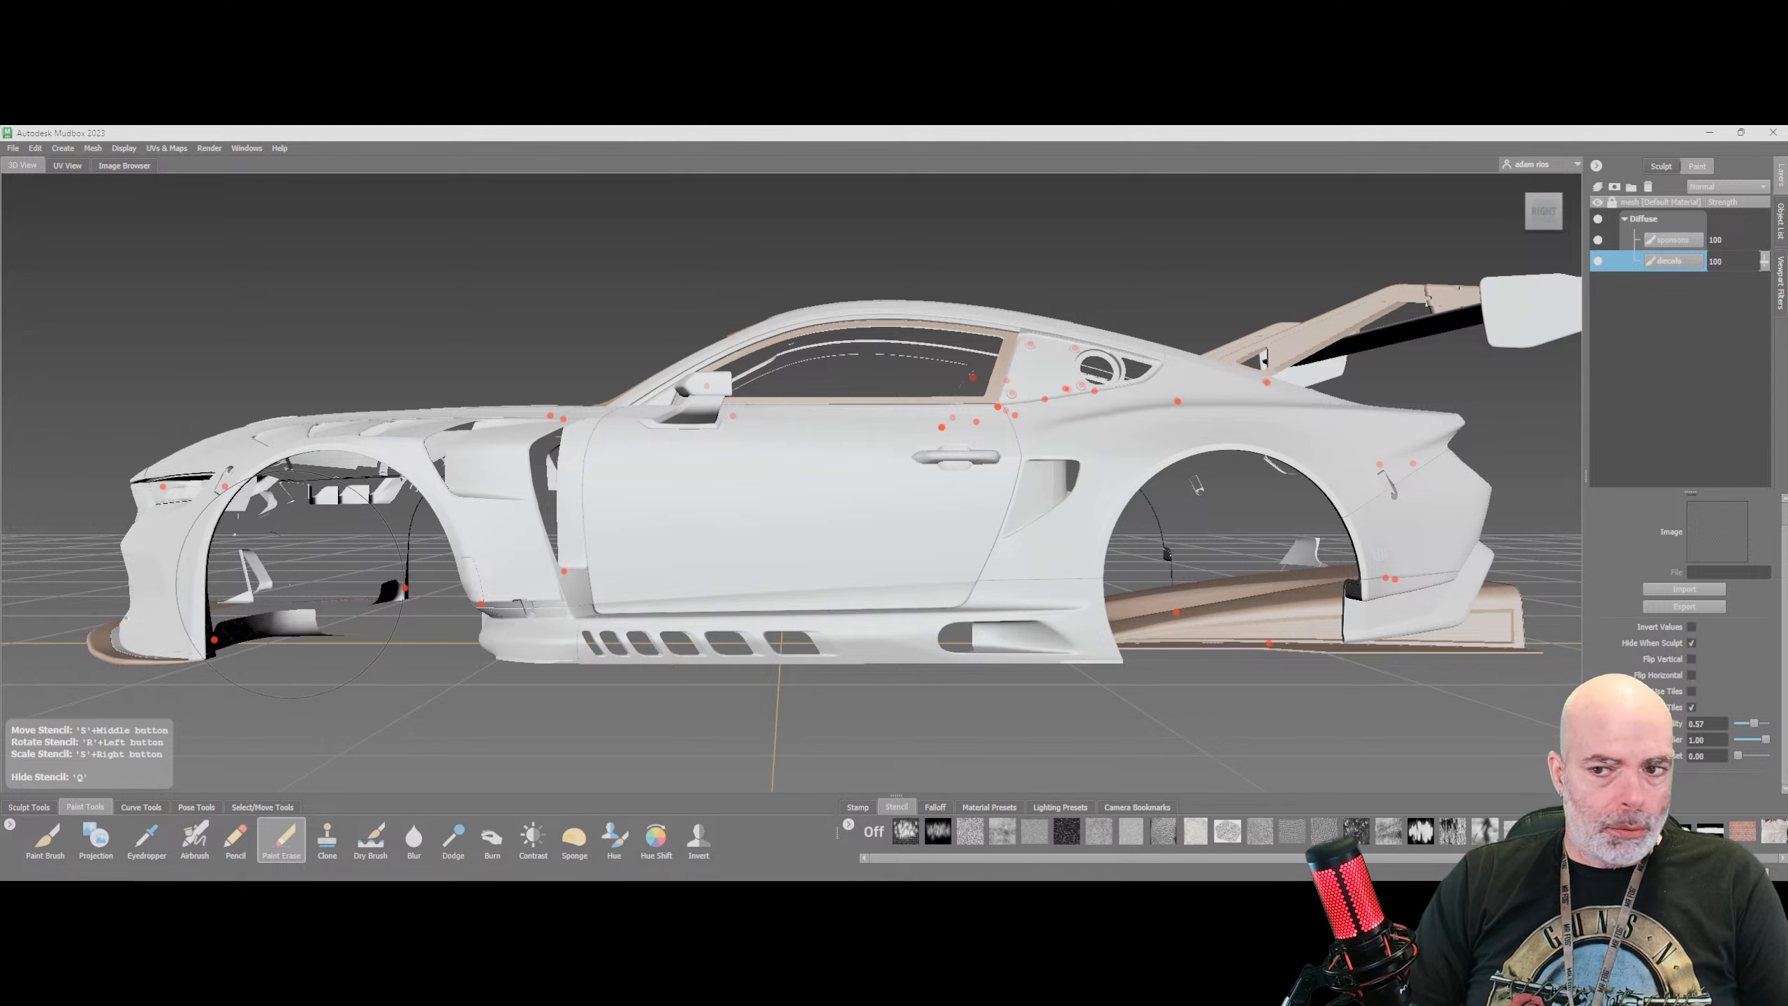
left_click(96, 837)
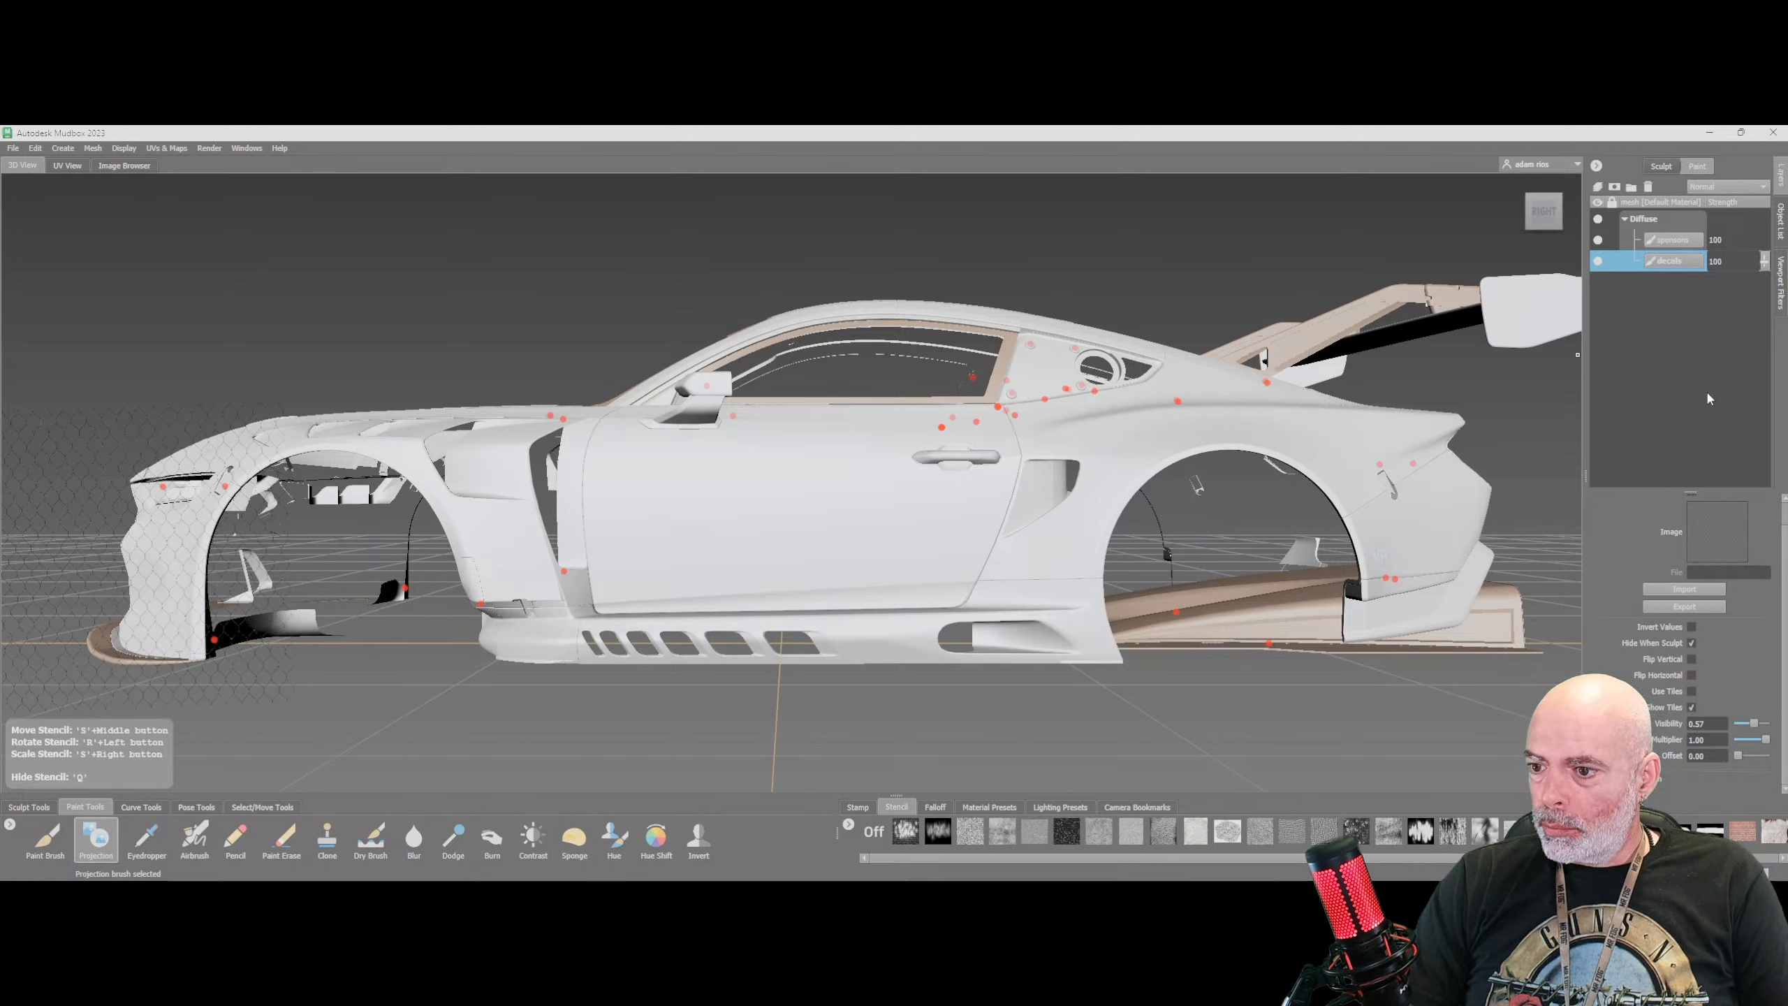
left_click(96, 839)
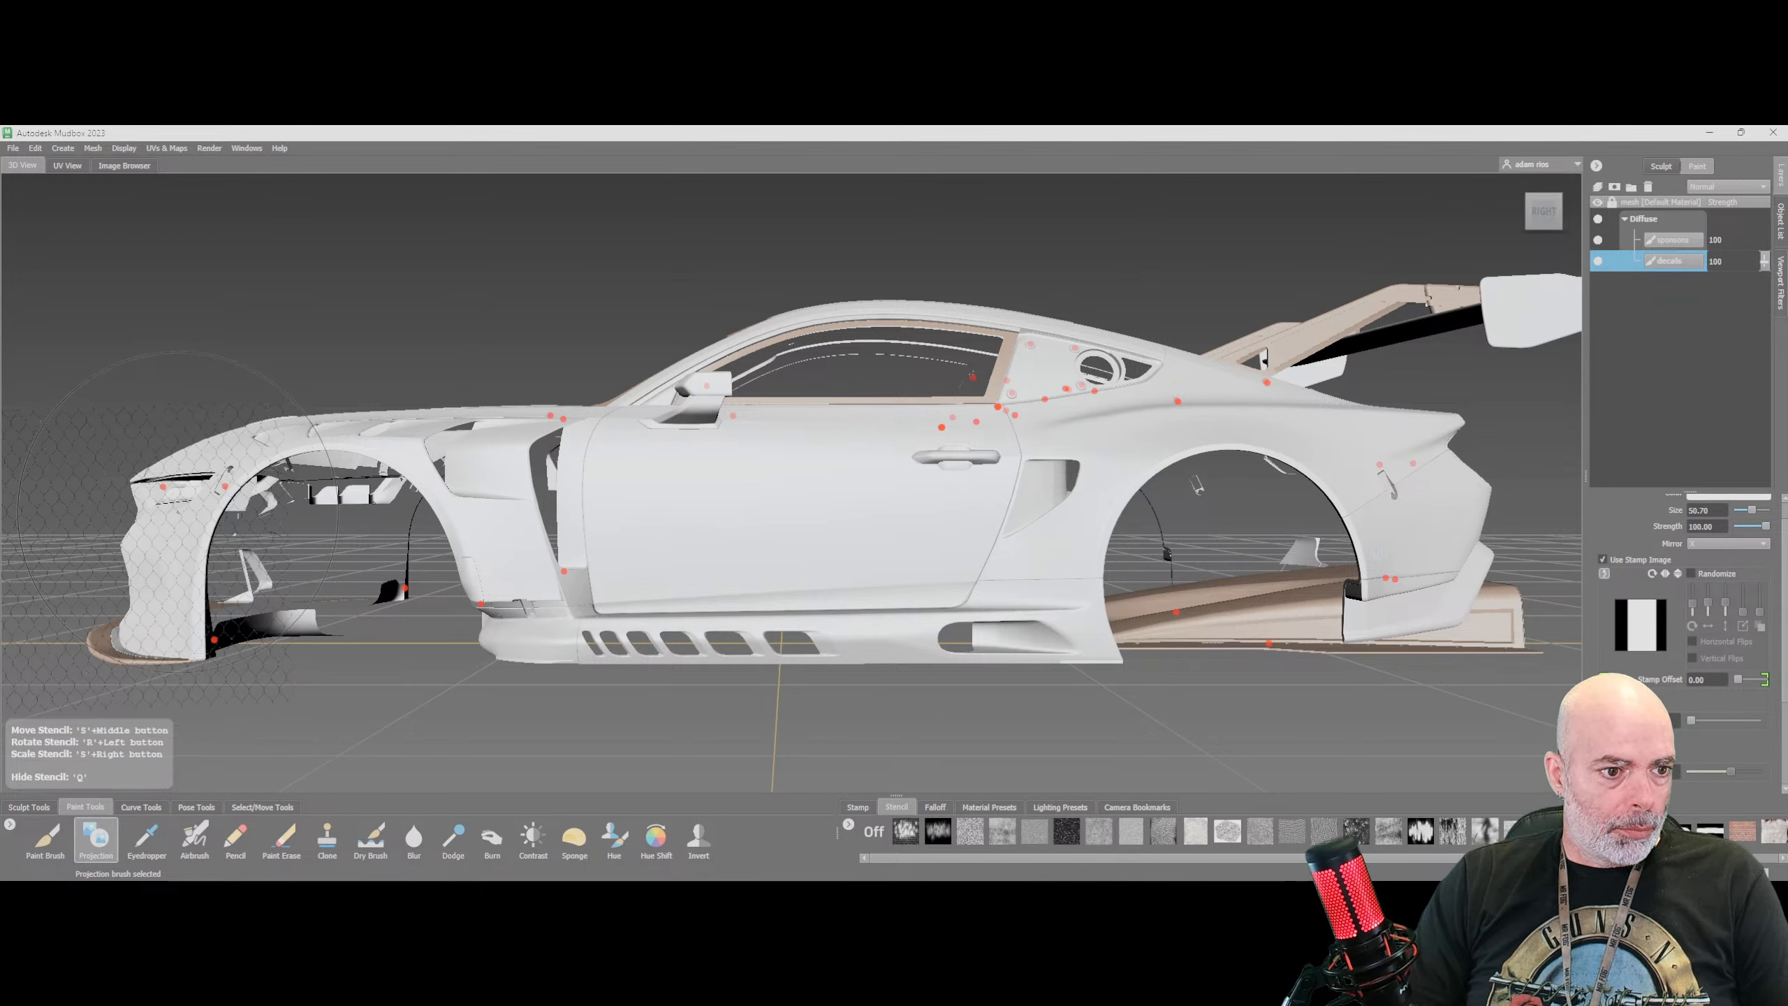
left_click(174, 535)
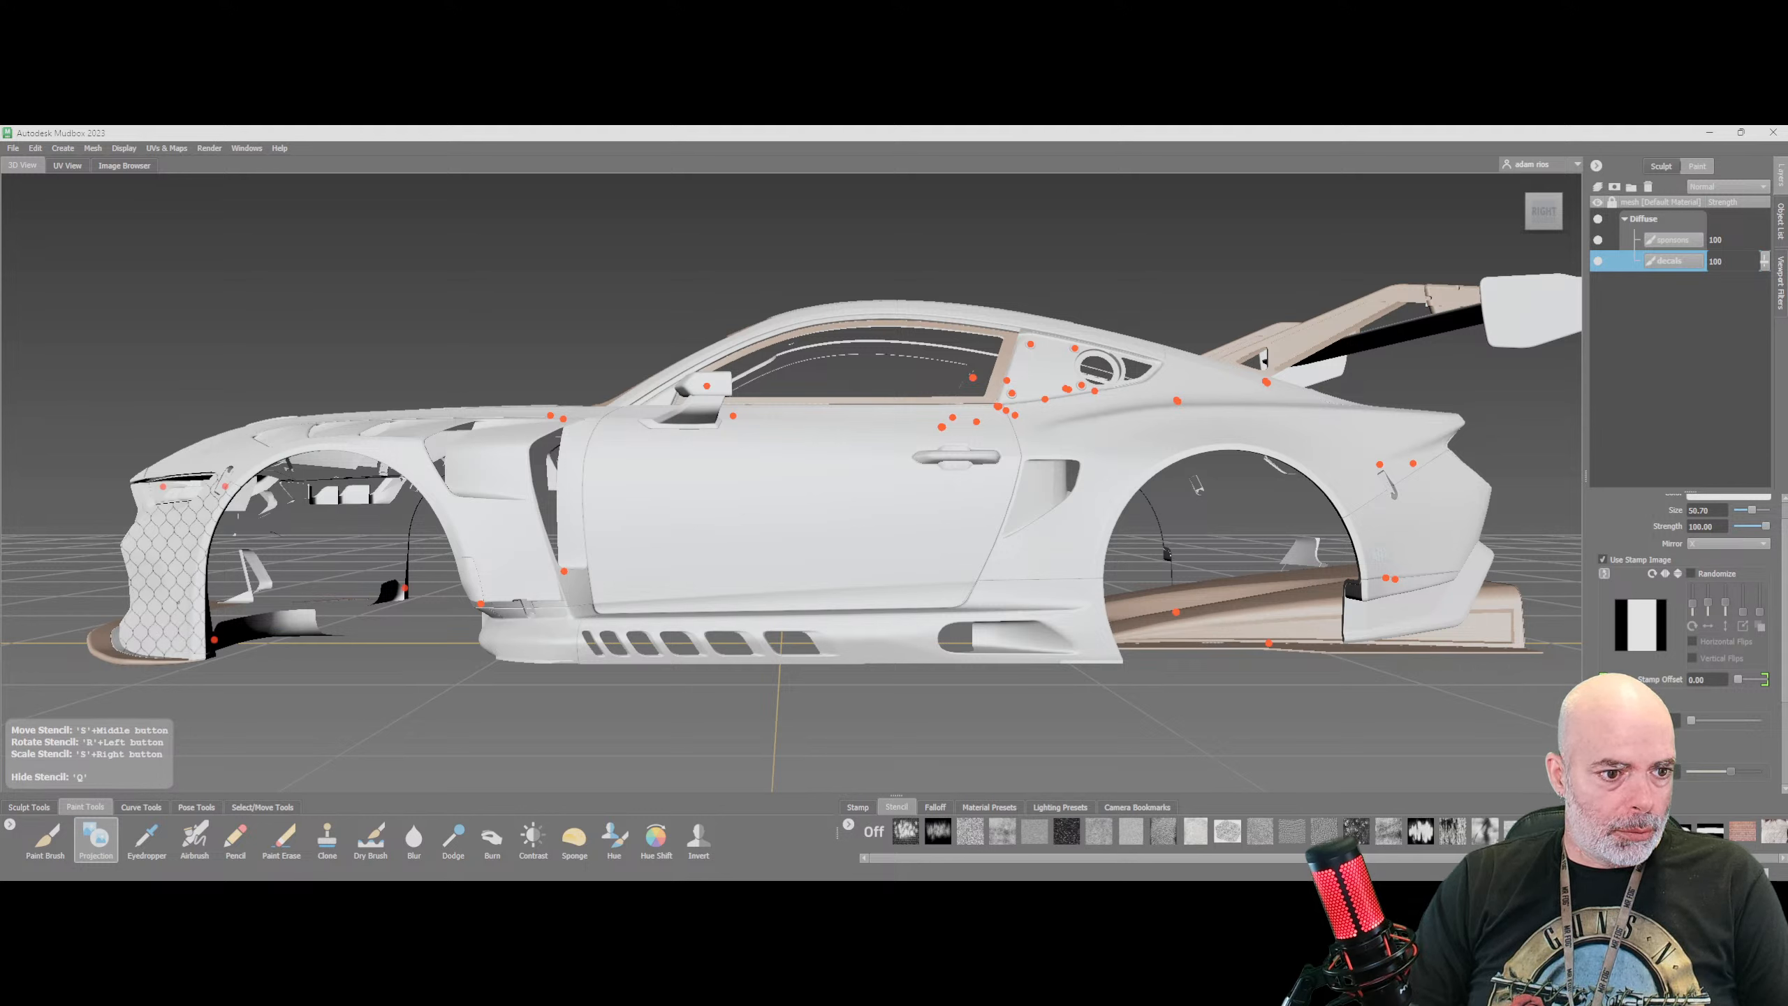
Reposition the stencil and project the mesh onto the front fender, the front half of the door and above the wheel arch
mouse_move(200, 556)
middle_mouse_down()
mouse_move(636, 541)
mouse_move(596, 540)
middle_mouse_up()
left_click_drag(523, 581, 521, 583)
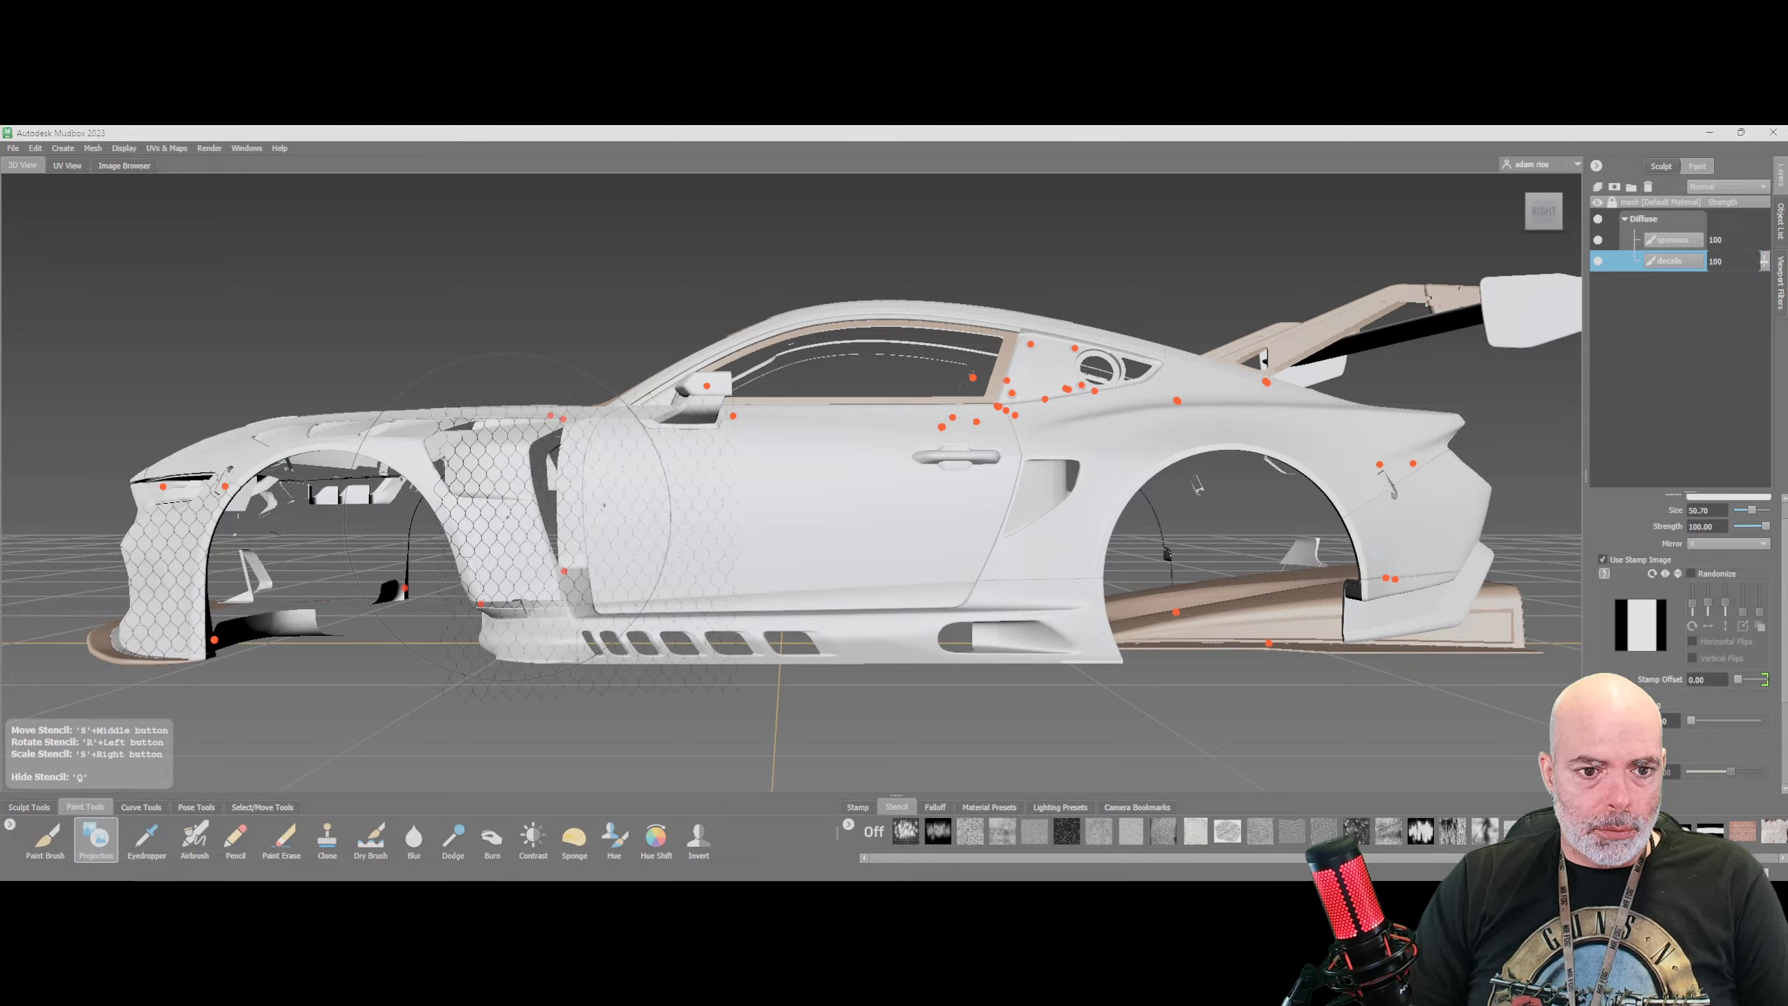
left_click_drag(595, 518, 593, 514)
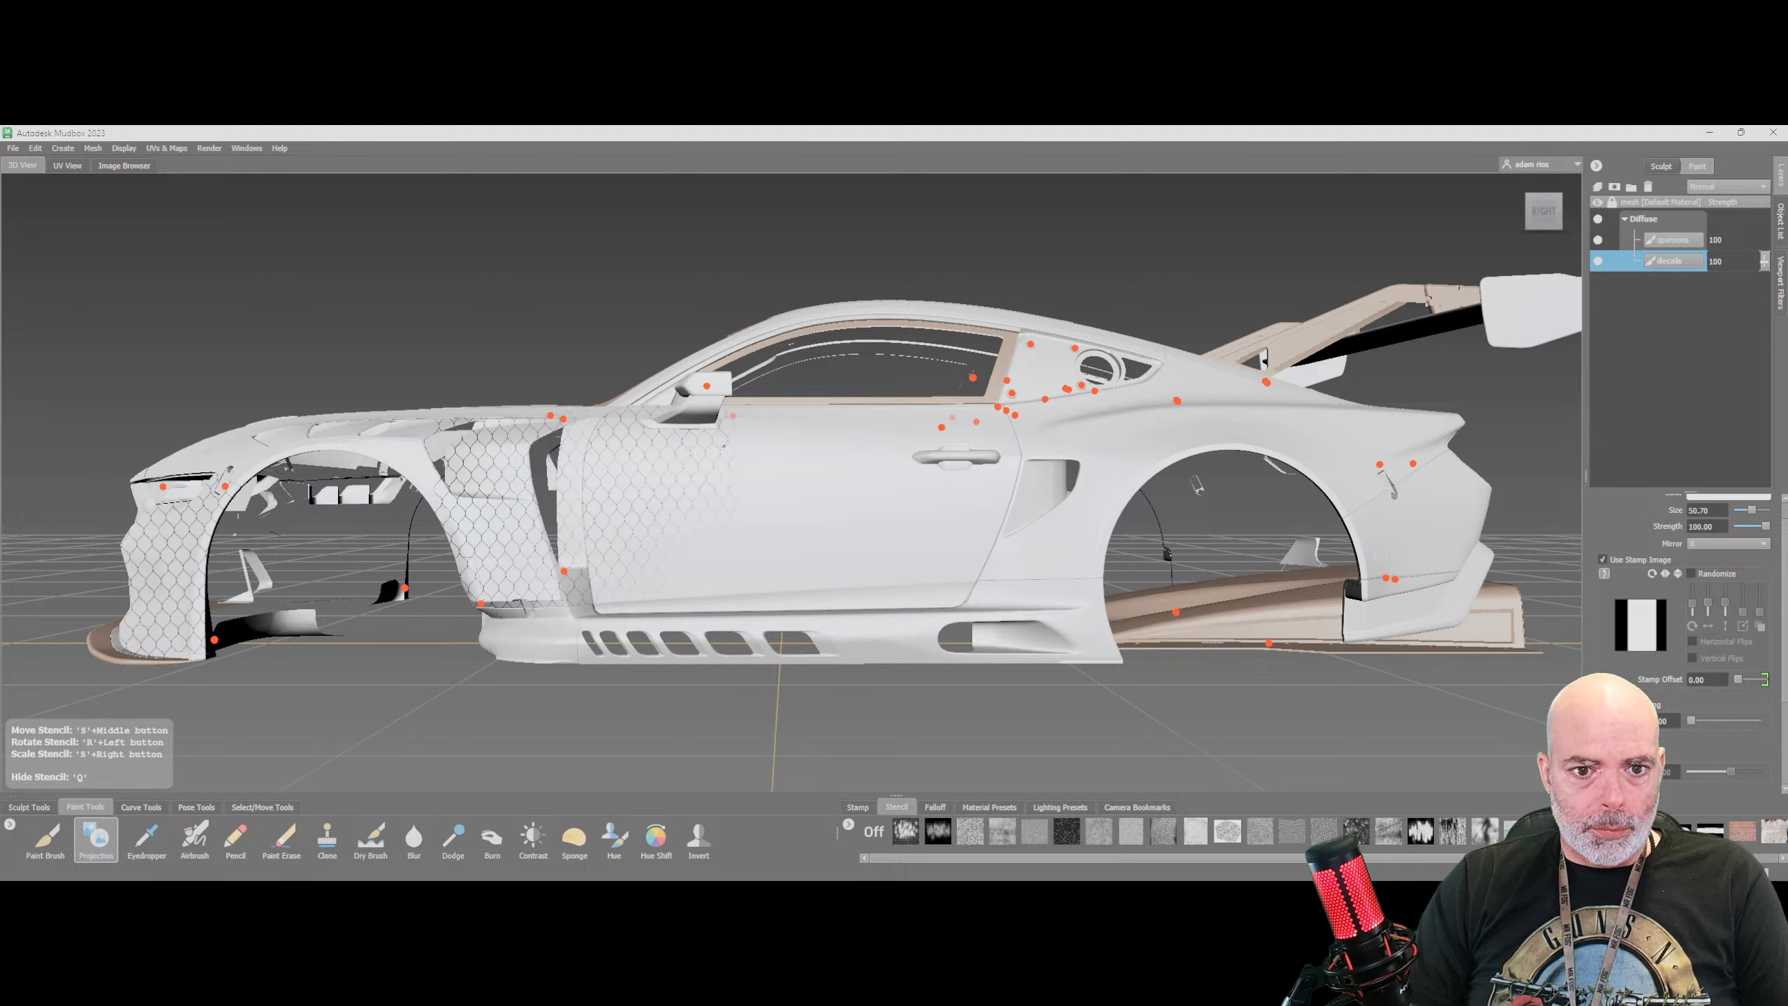
mouse_move(725, 445)
left_mouse_down()
mouse_move(708, 539)
mouse_move(635, 594)
left_mouse_up()
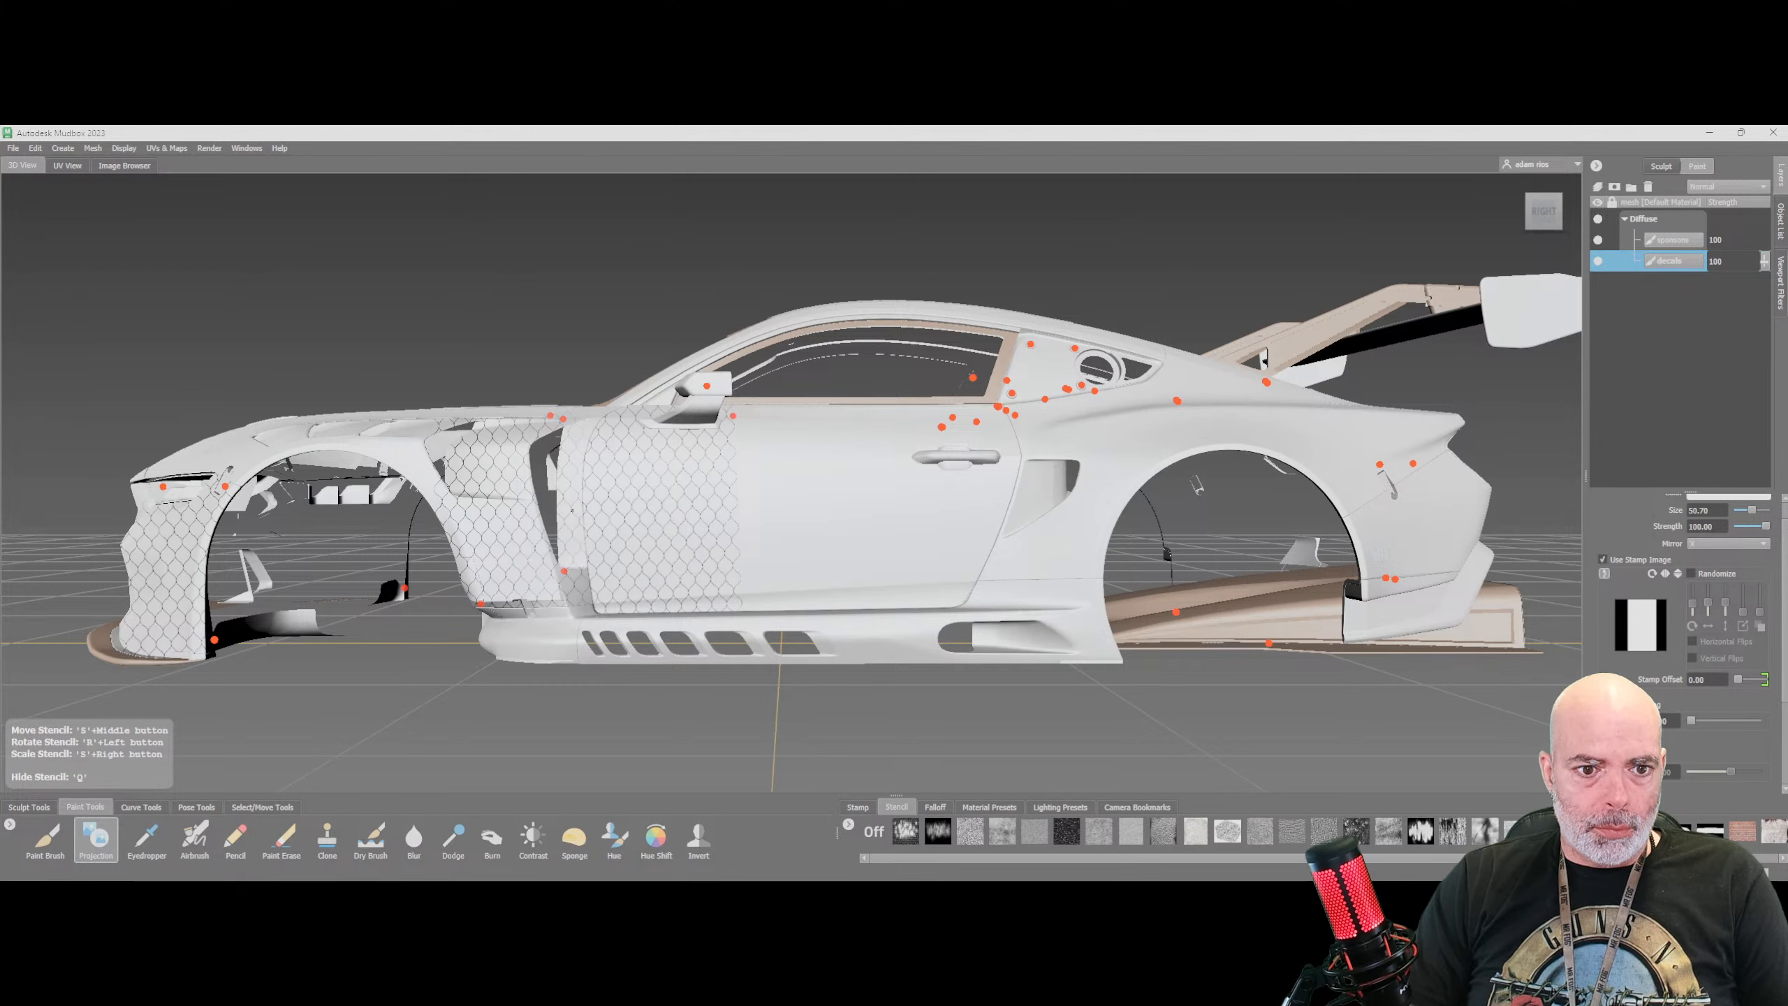
mouse_move(588, 456)
left_mouse_down()
mouse_move(609, 490)
mouse_move(598, 503)
left_mouse_up()
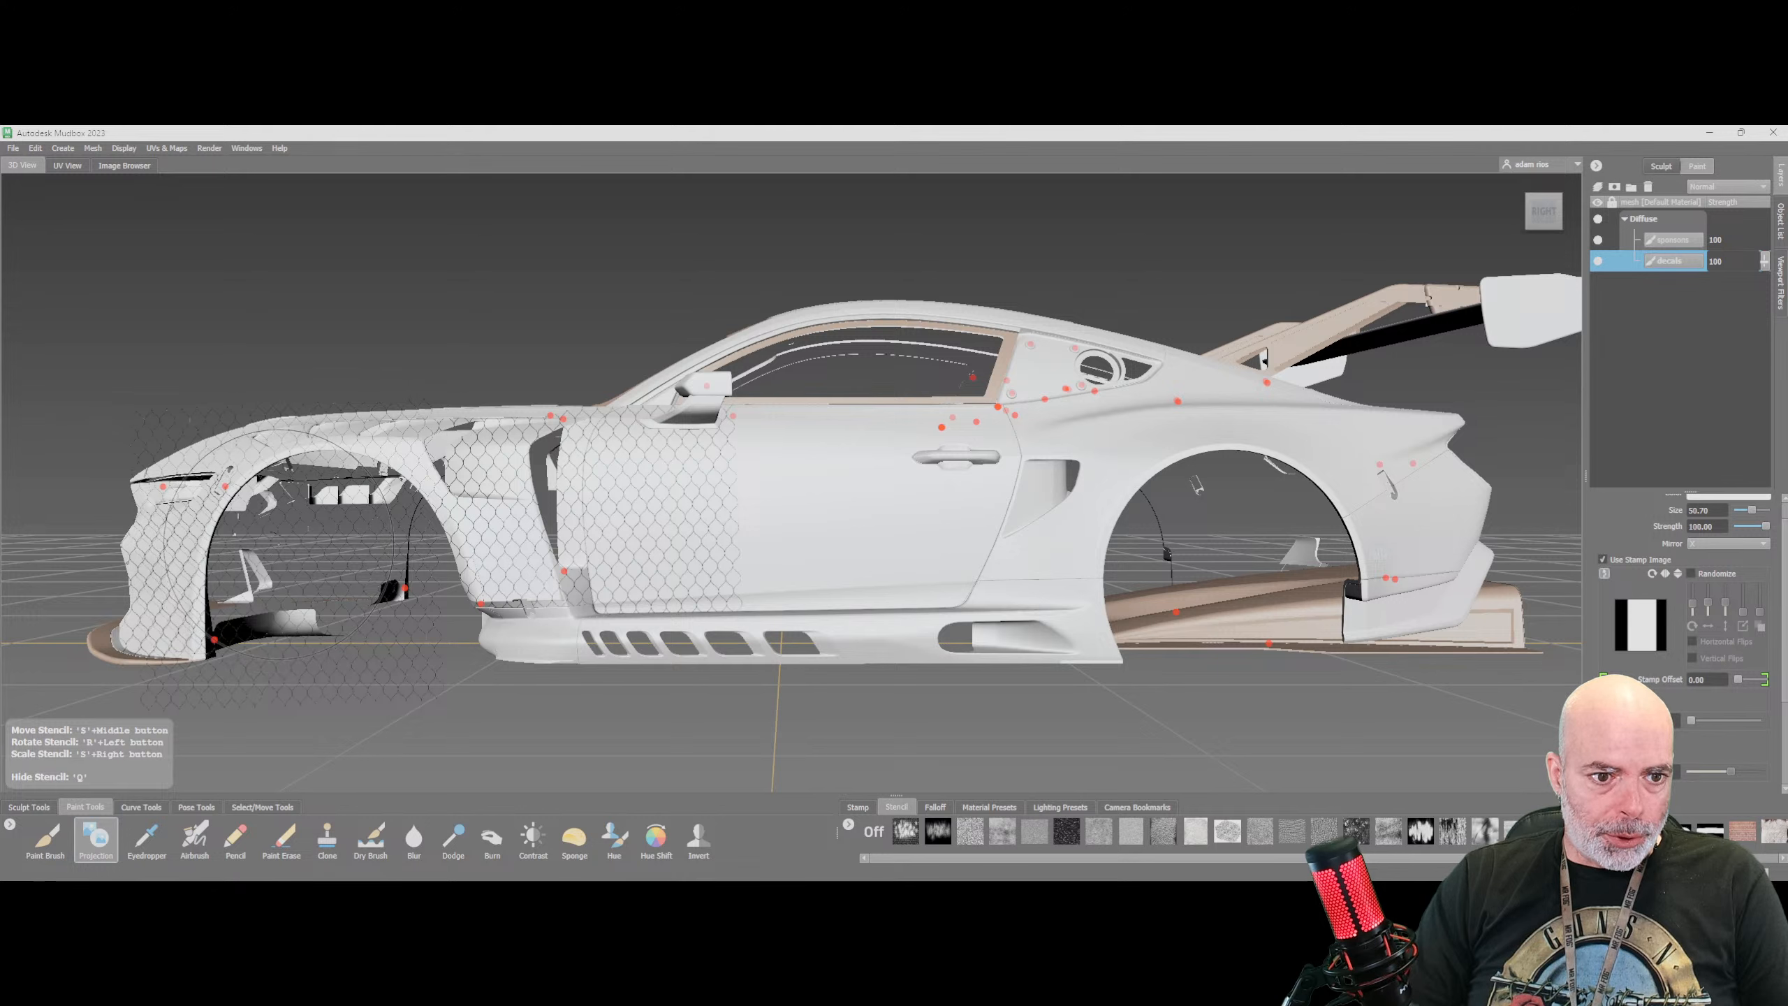
left_click_drag(375, 478, 400, 469)
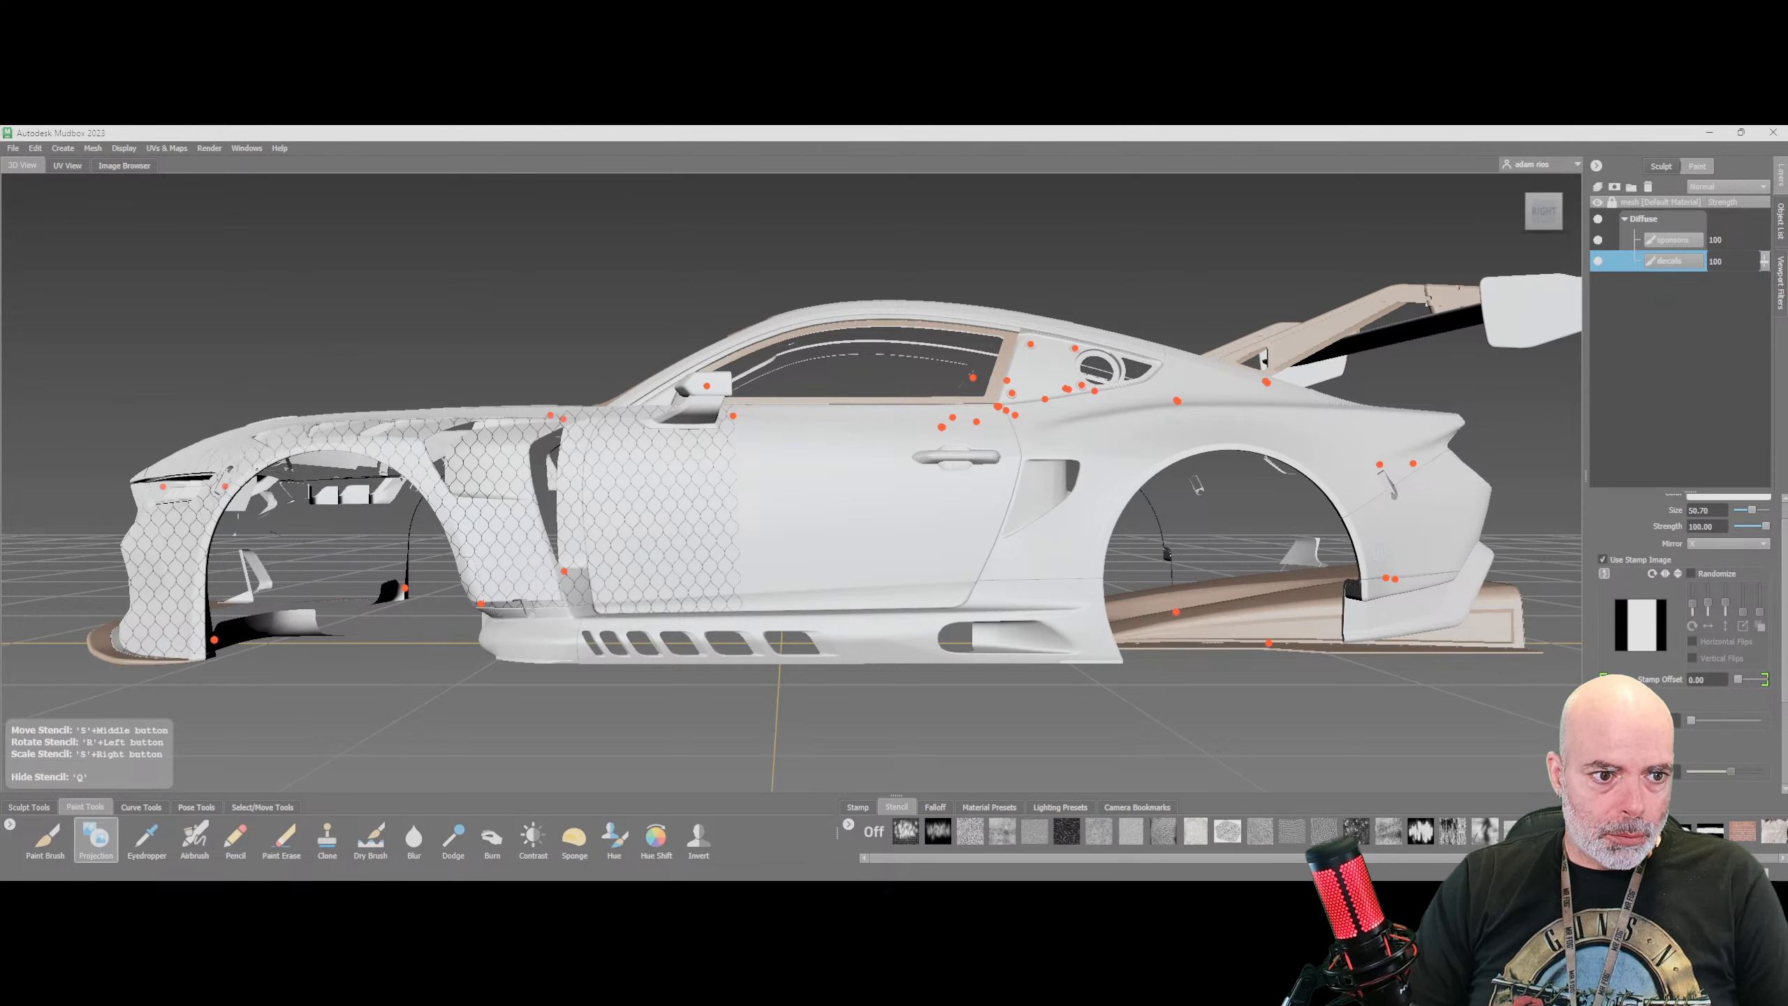
Align the stencil with the mesh already on the door and project it across the door's rear half
middle_click_drag(335, 544, 917, 517)
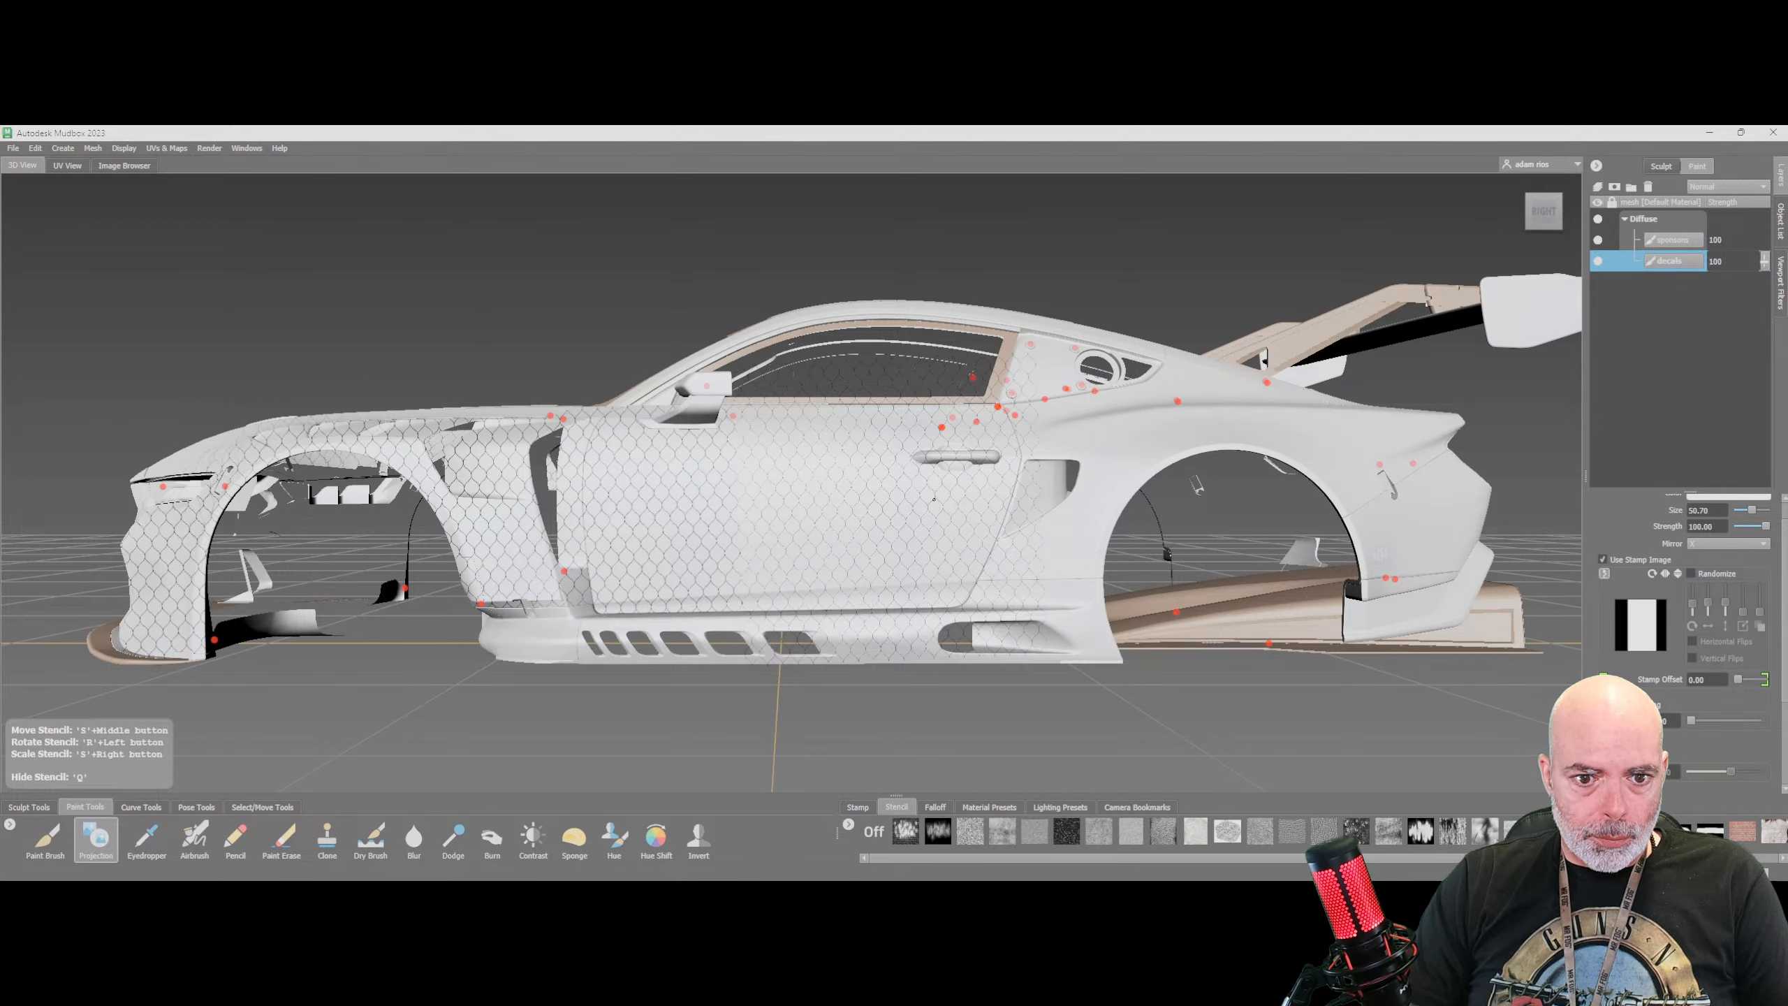
scroll(933, 499, "up", 2)
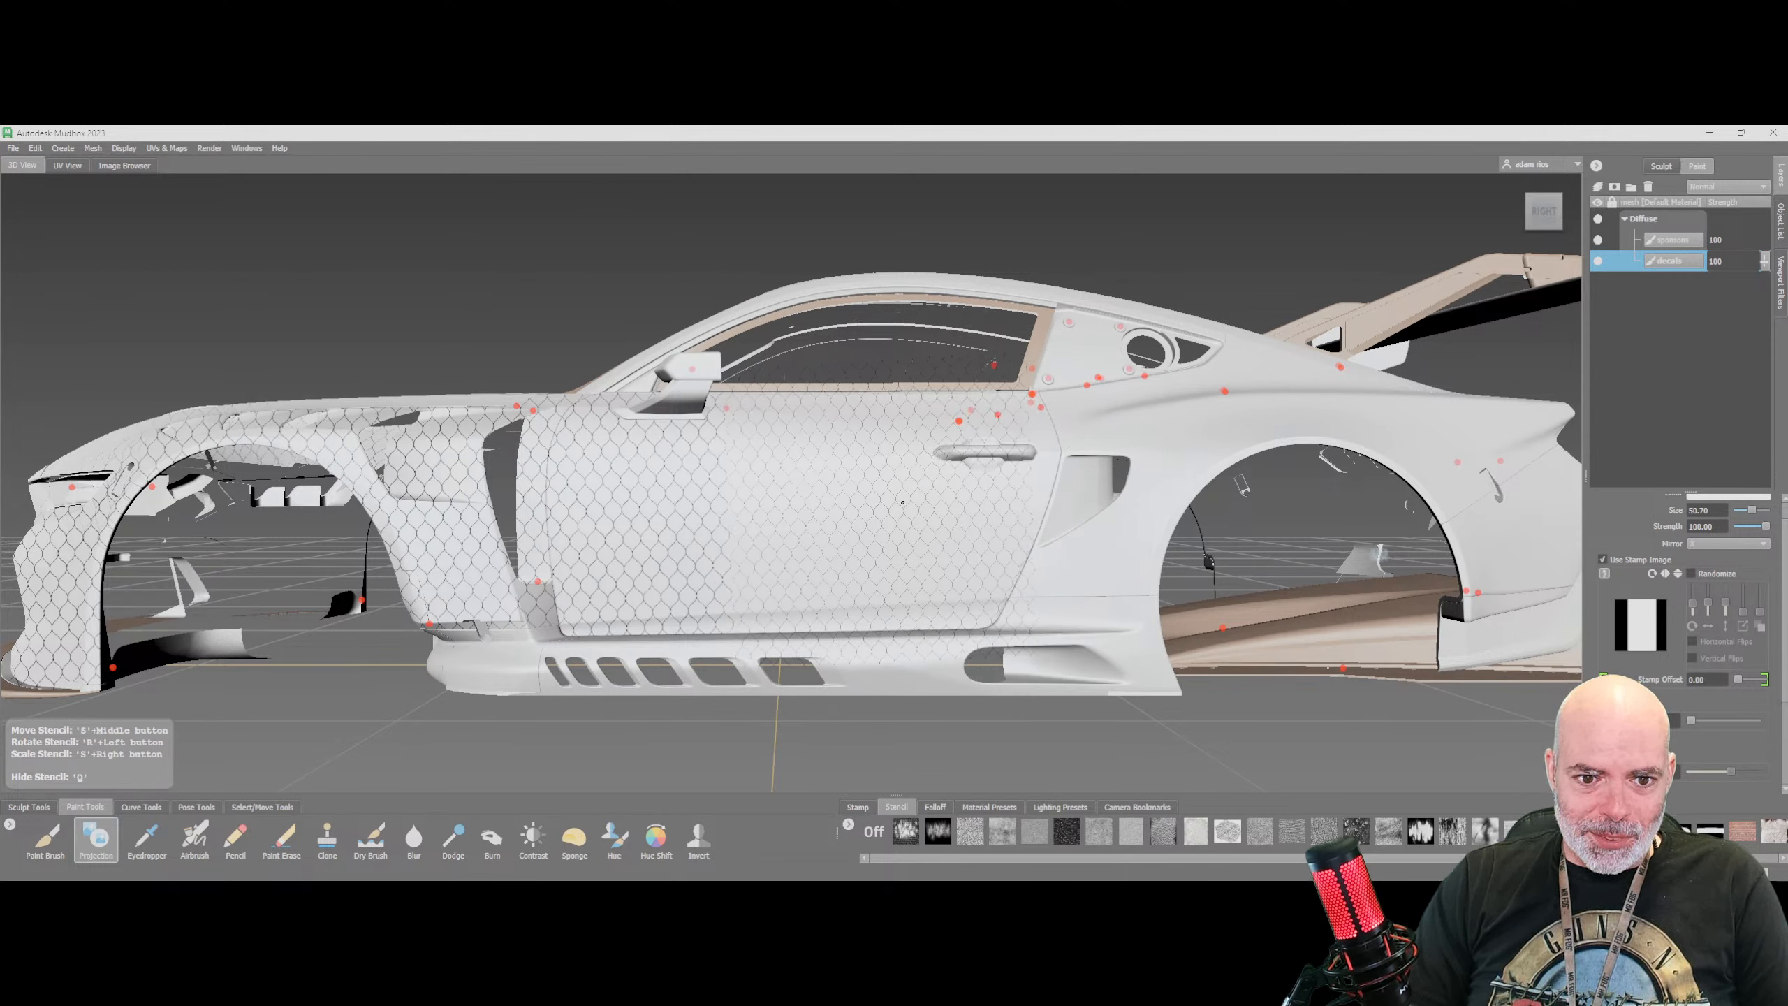
middle_click_drag(902, 502, 903, 545)
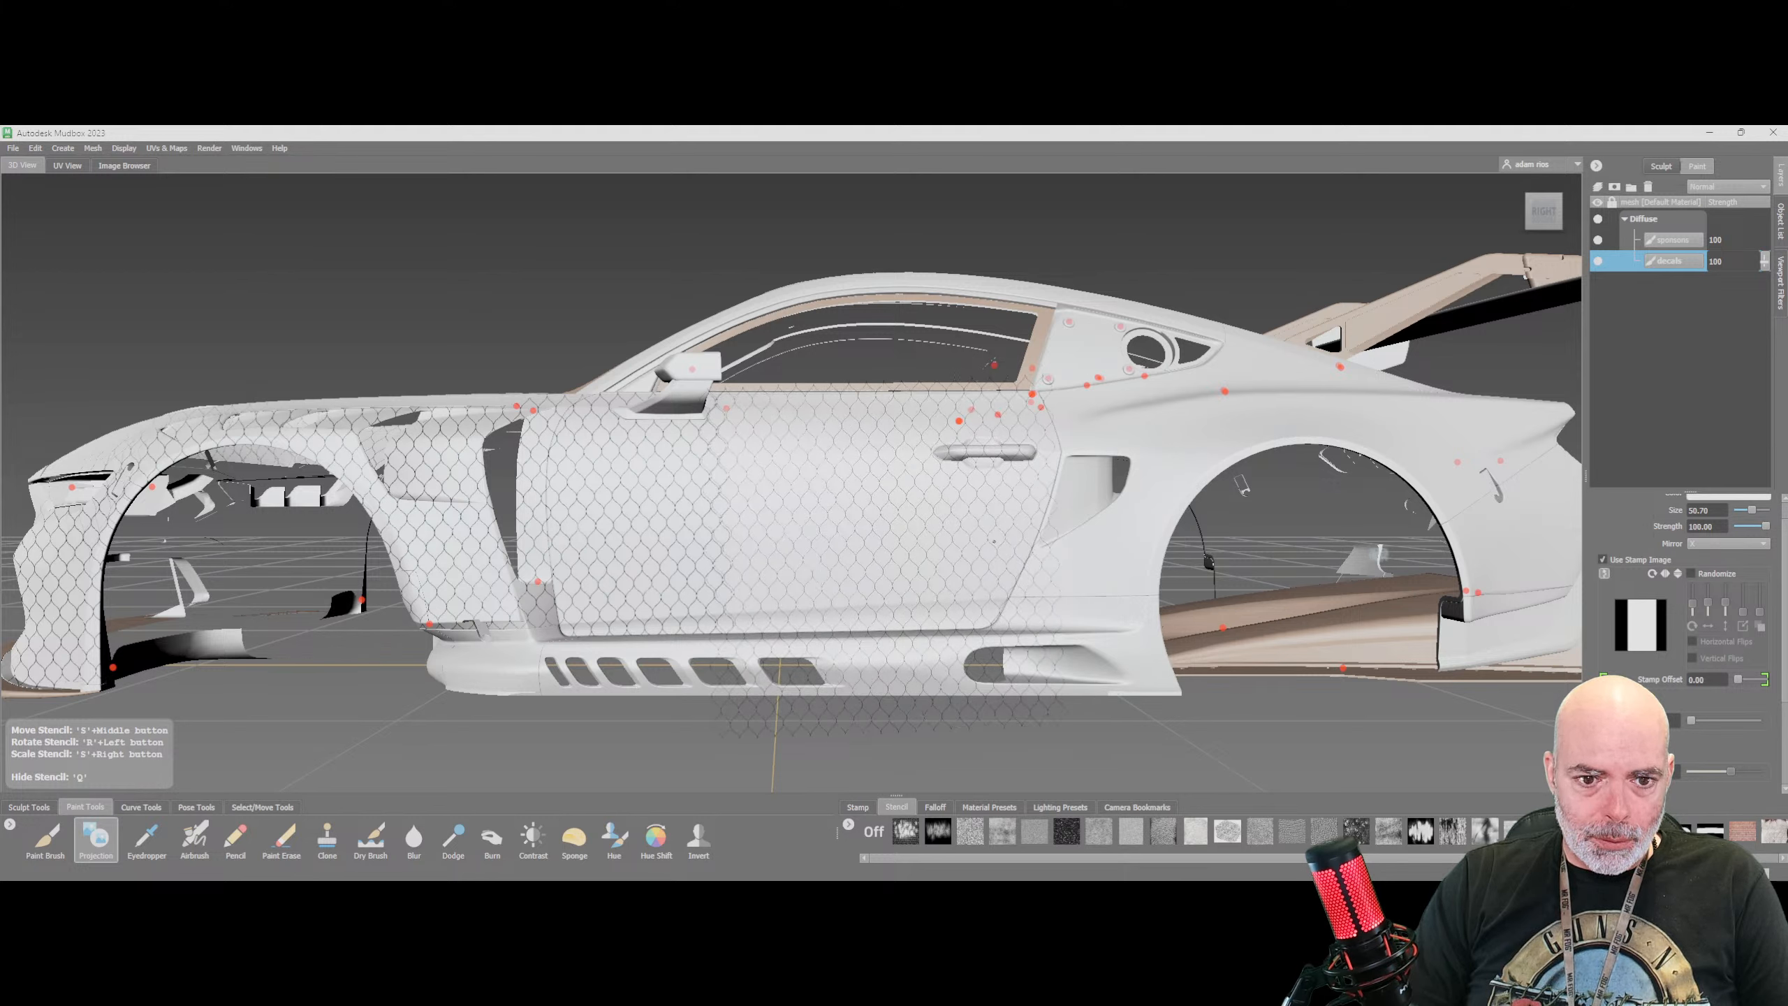
middle_click_drag(990, 541, 1019, 528)
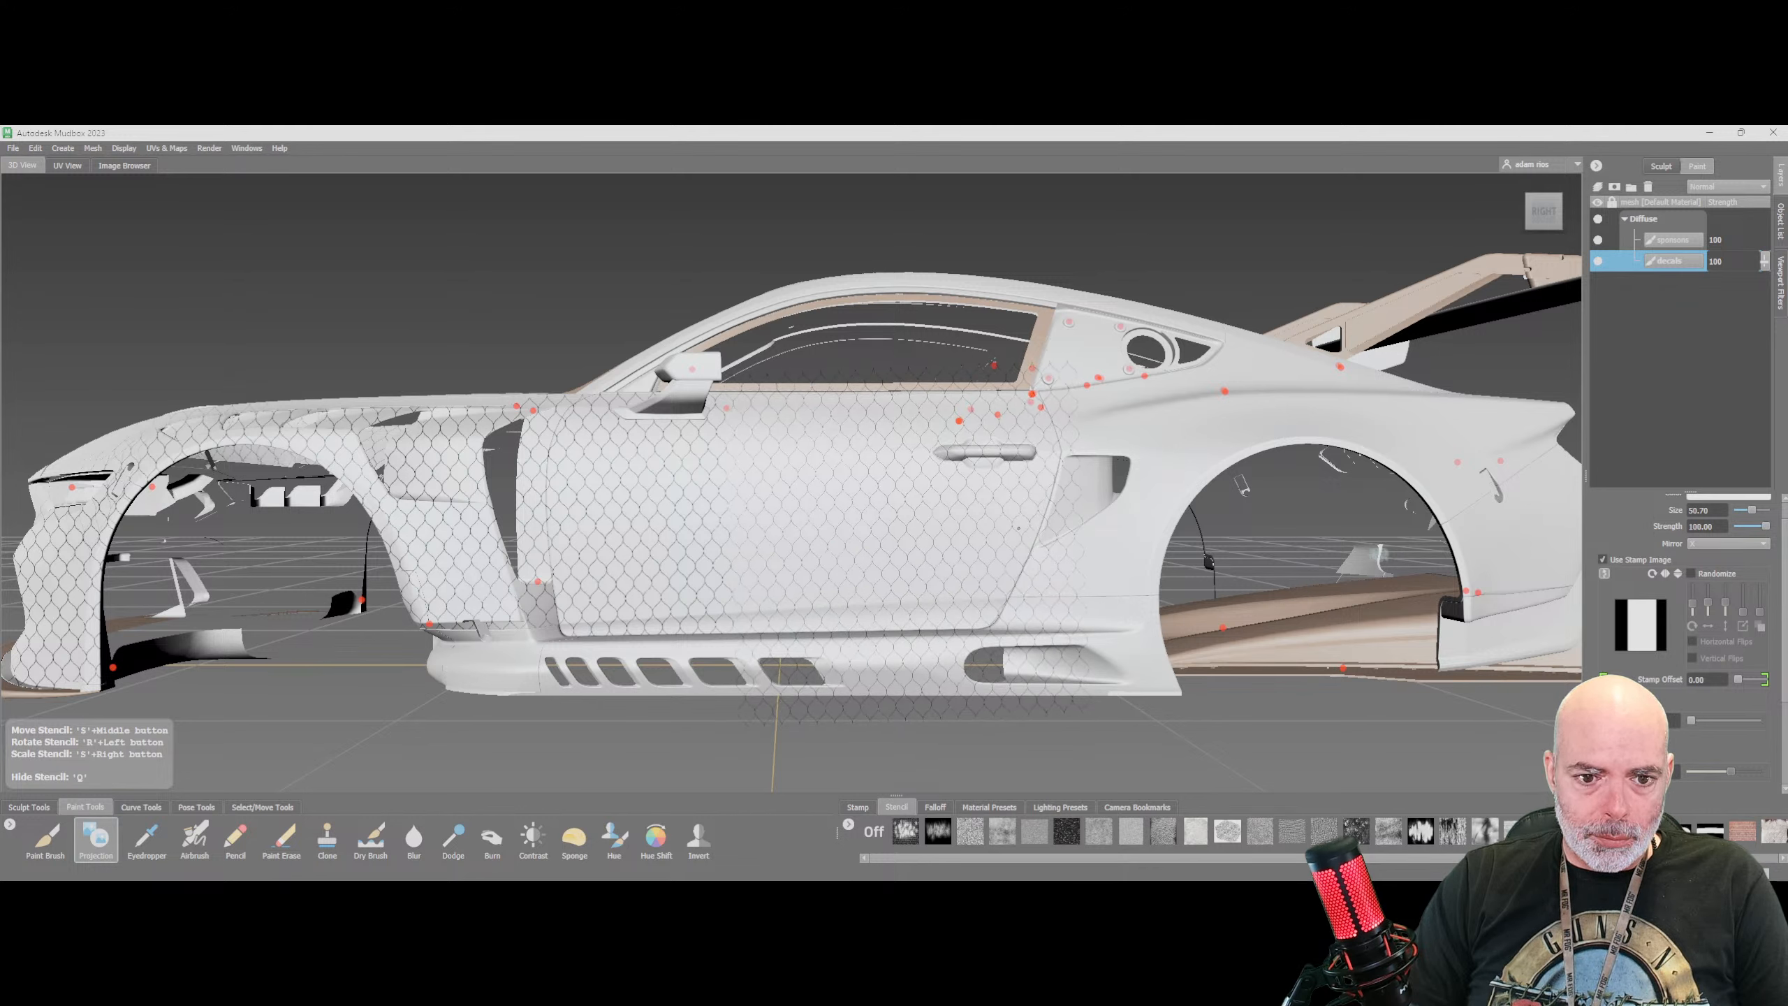
mouse_move(985, 519)
left_mouse_down()
mouse_move(915, 472)
mouse_move(873, 524)
mouse_move(858, 613)
left_mouse_up()
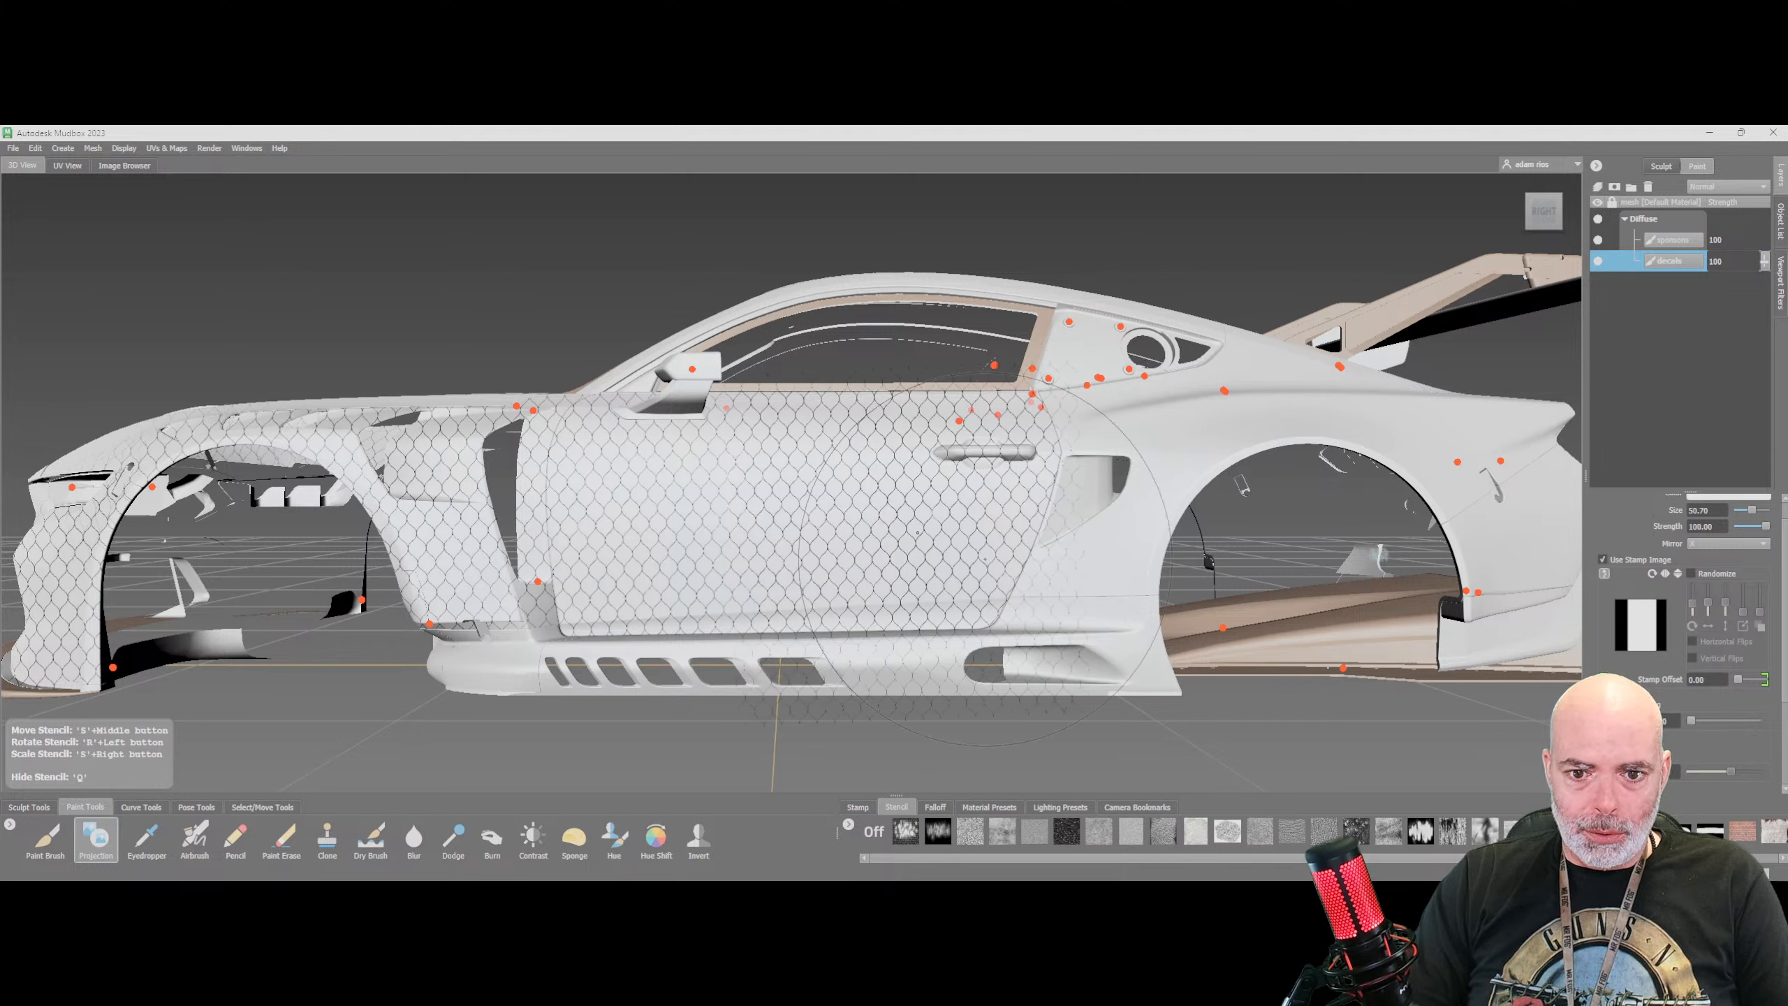
Align the mesh stencil over the rear quarter and project it from behind the door across the rear fender to the bumper
middle_click_drag(749, 513, 1206, 491)
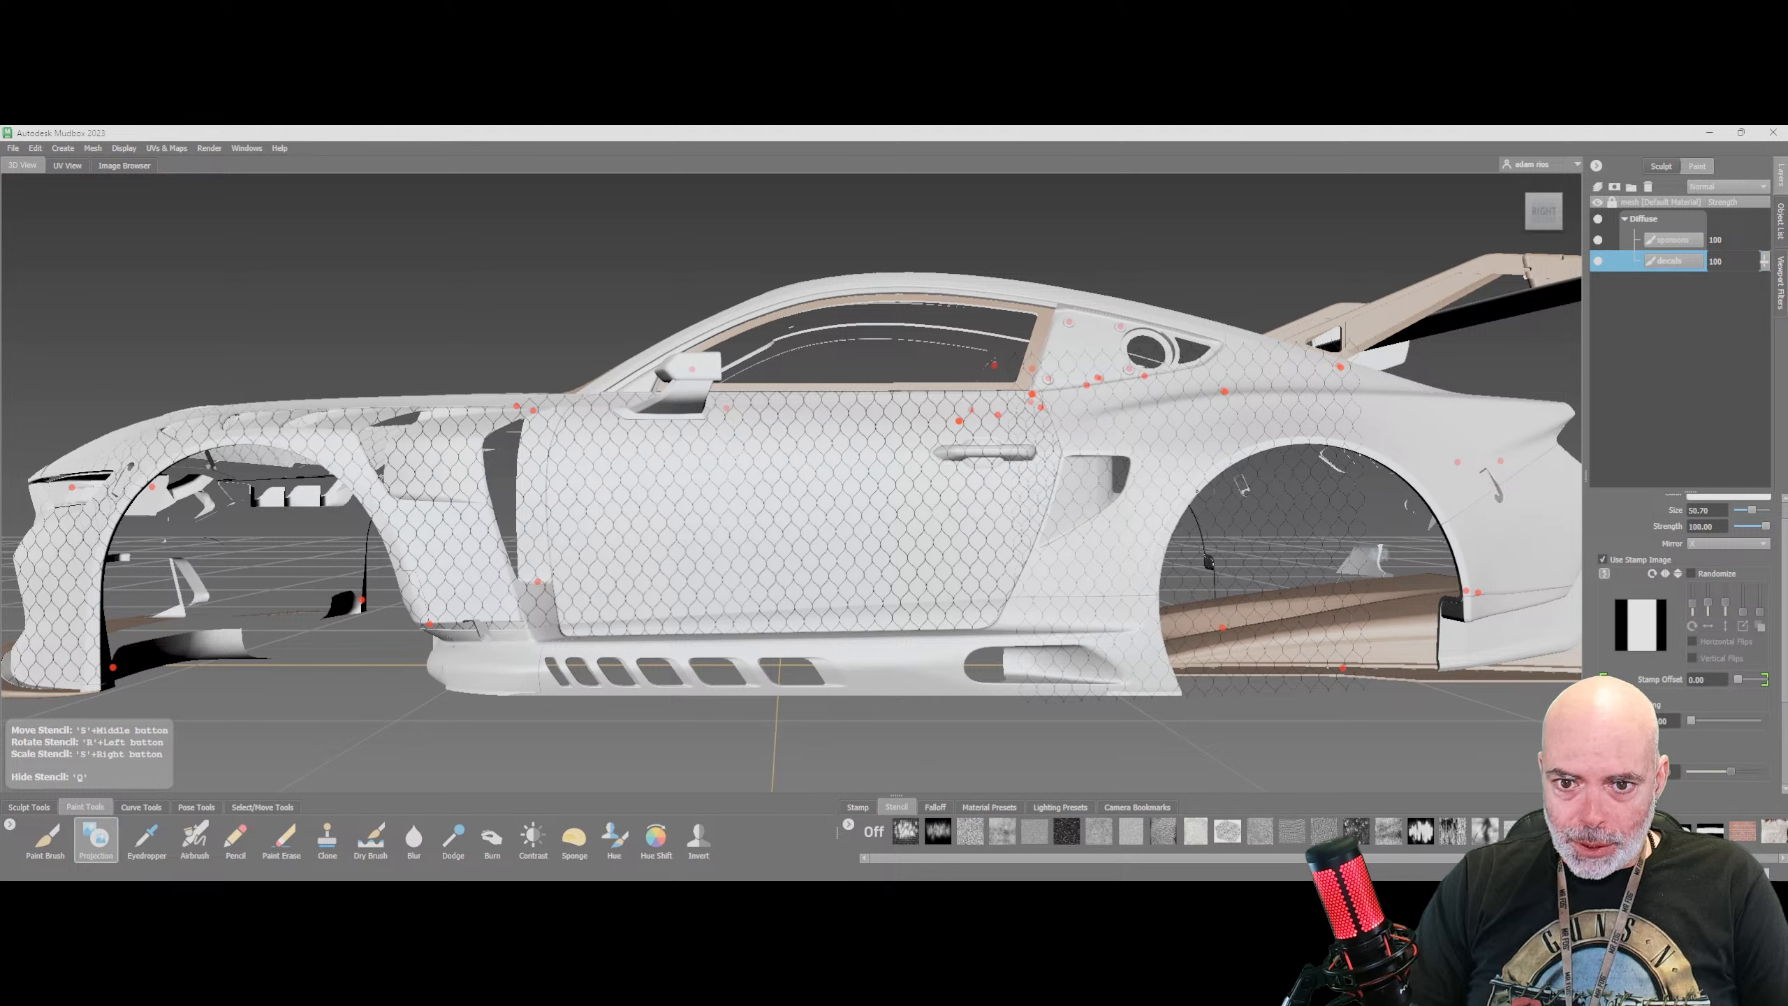
key("q")
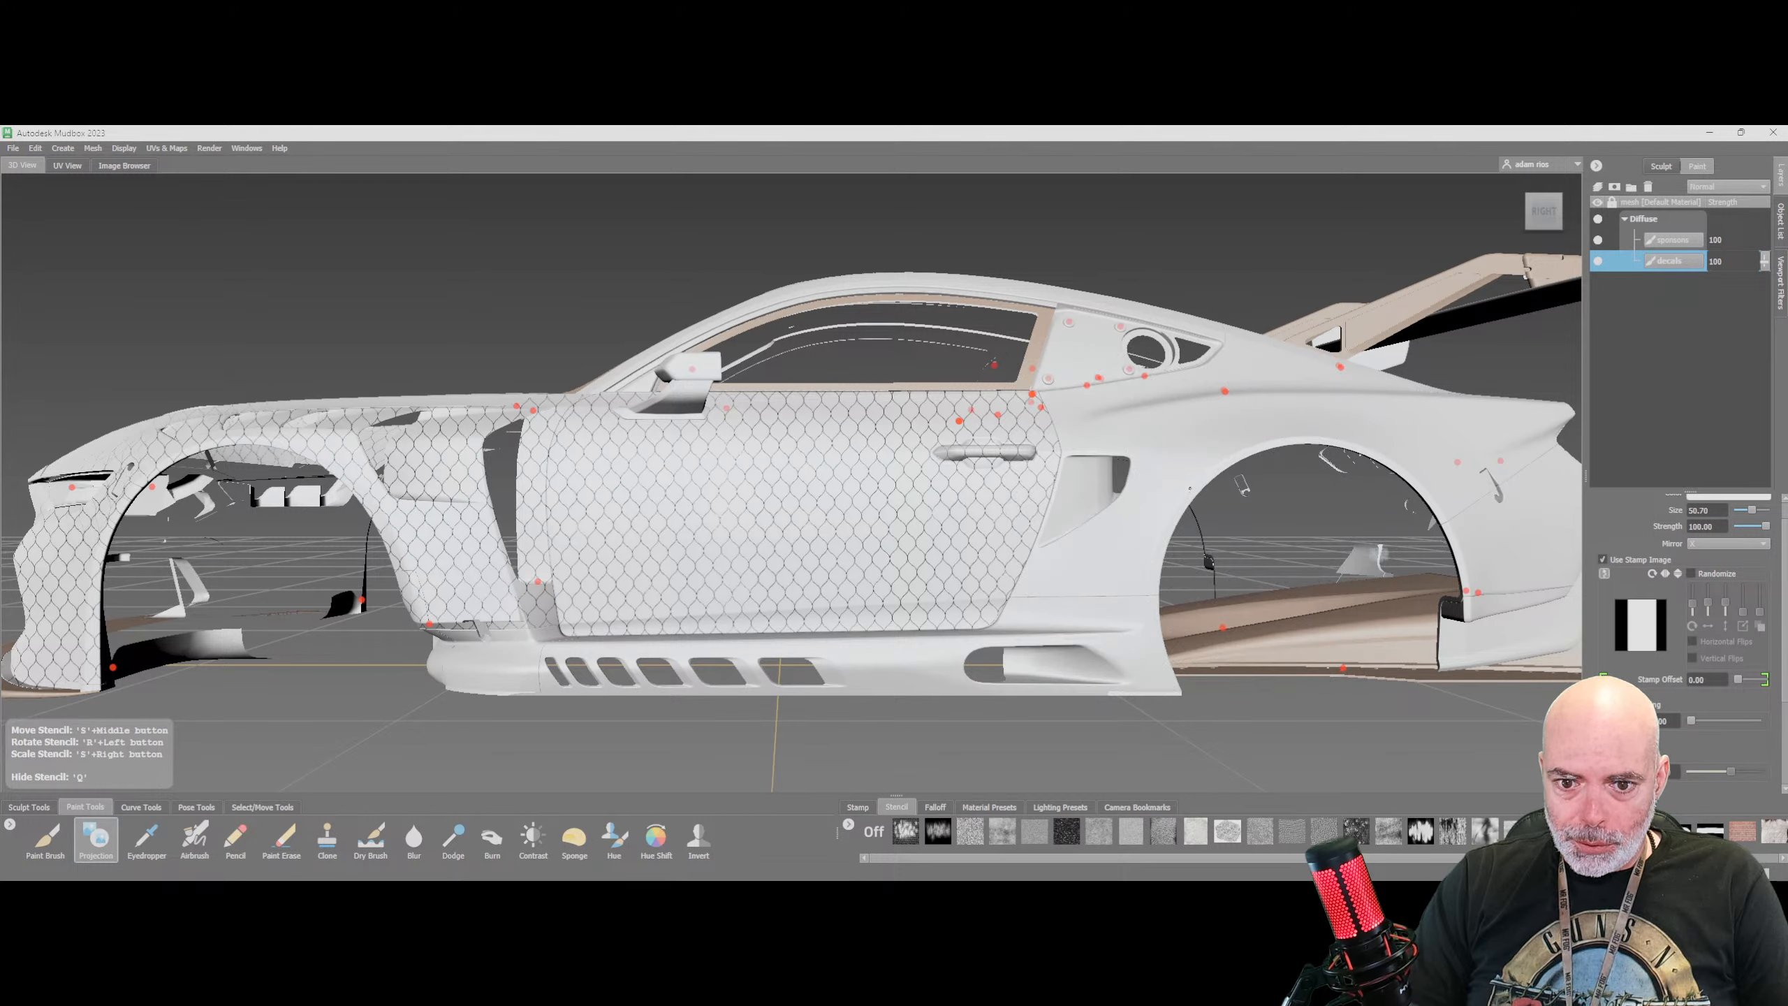
left_click_drag(1072, 543, 1061, 583)
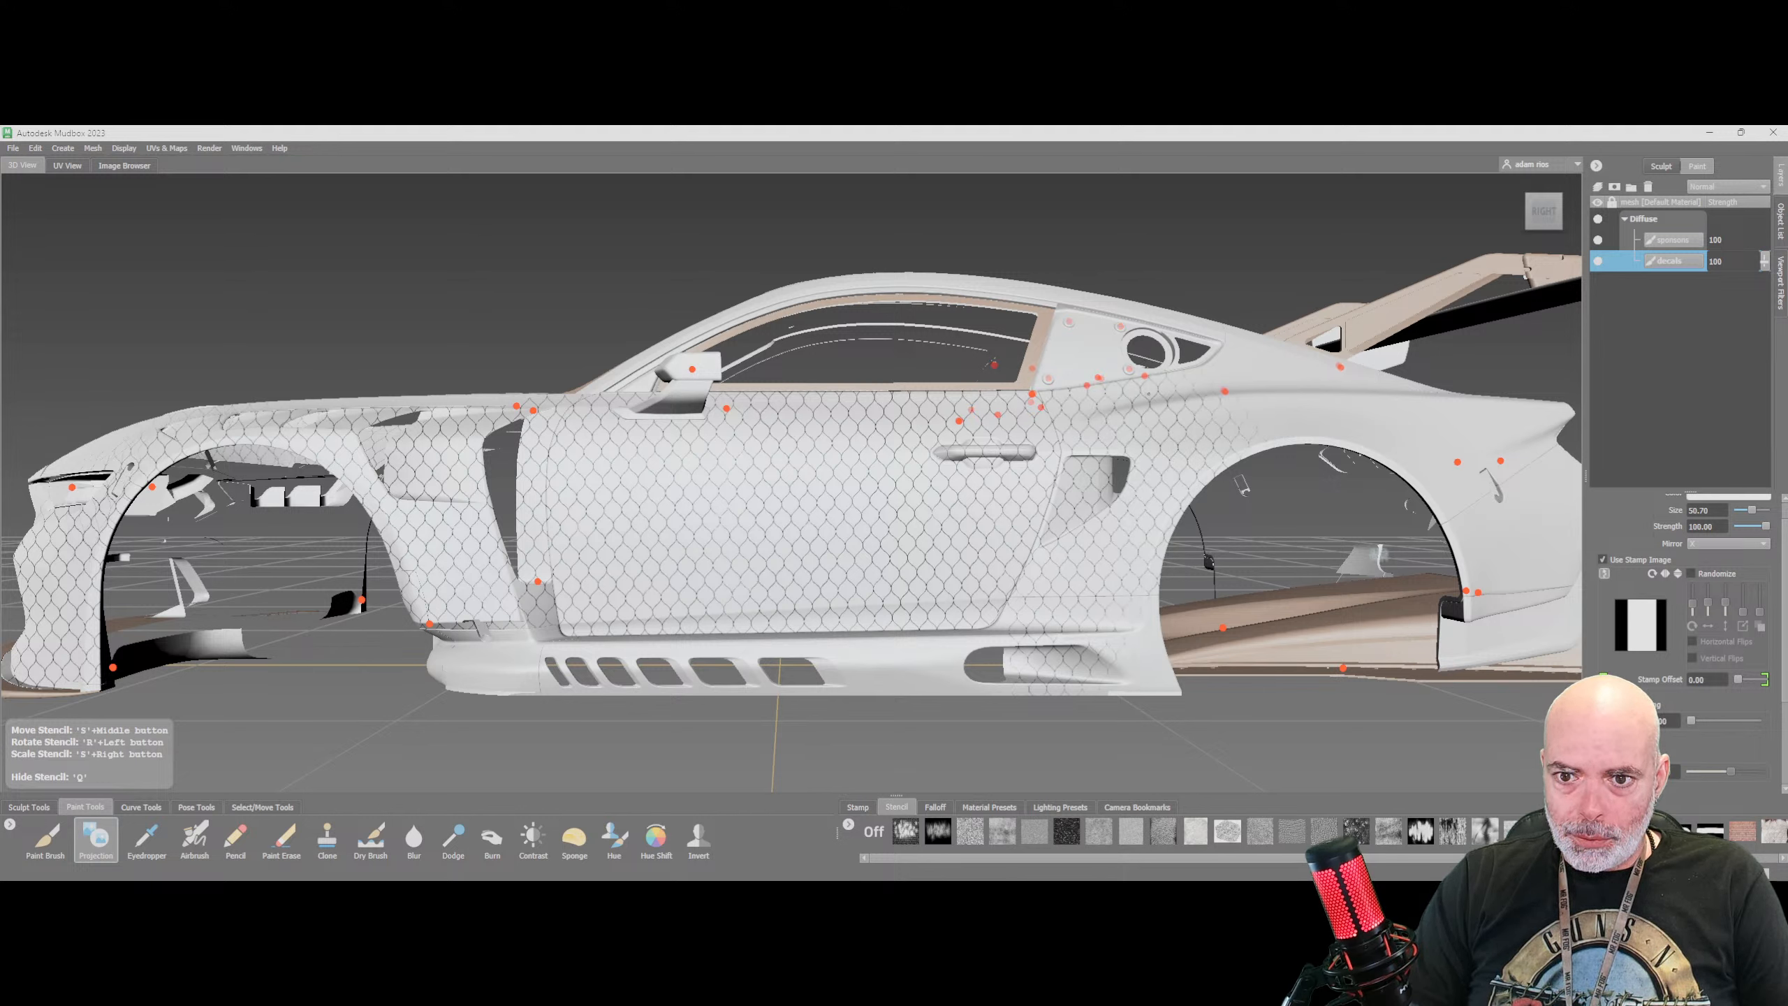
left_click_drag(1254, 411, 1314, 397)
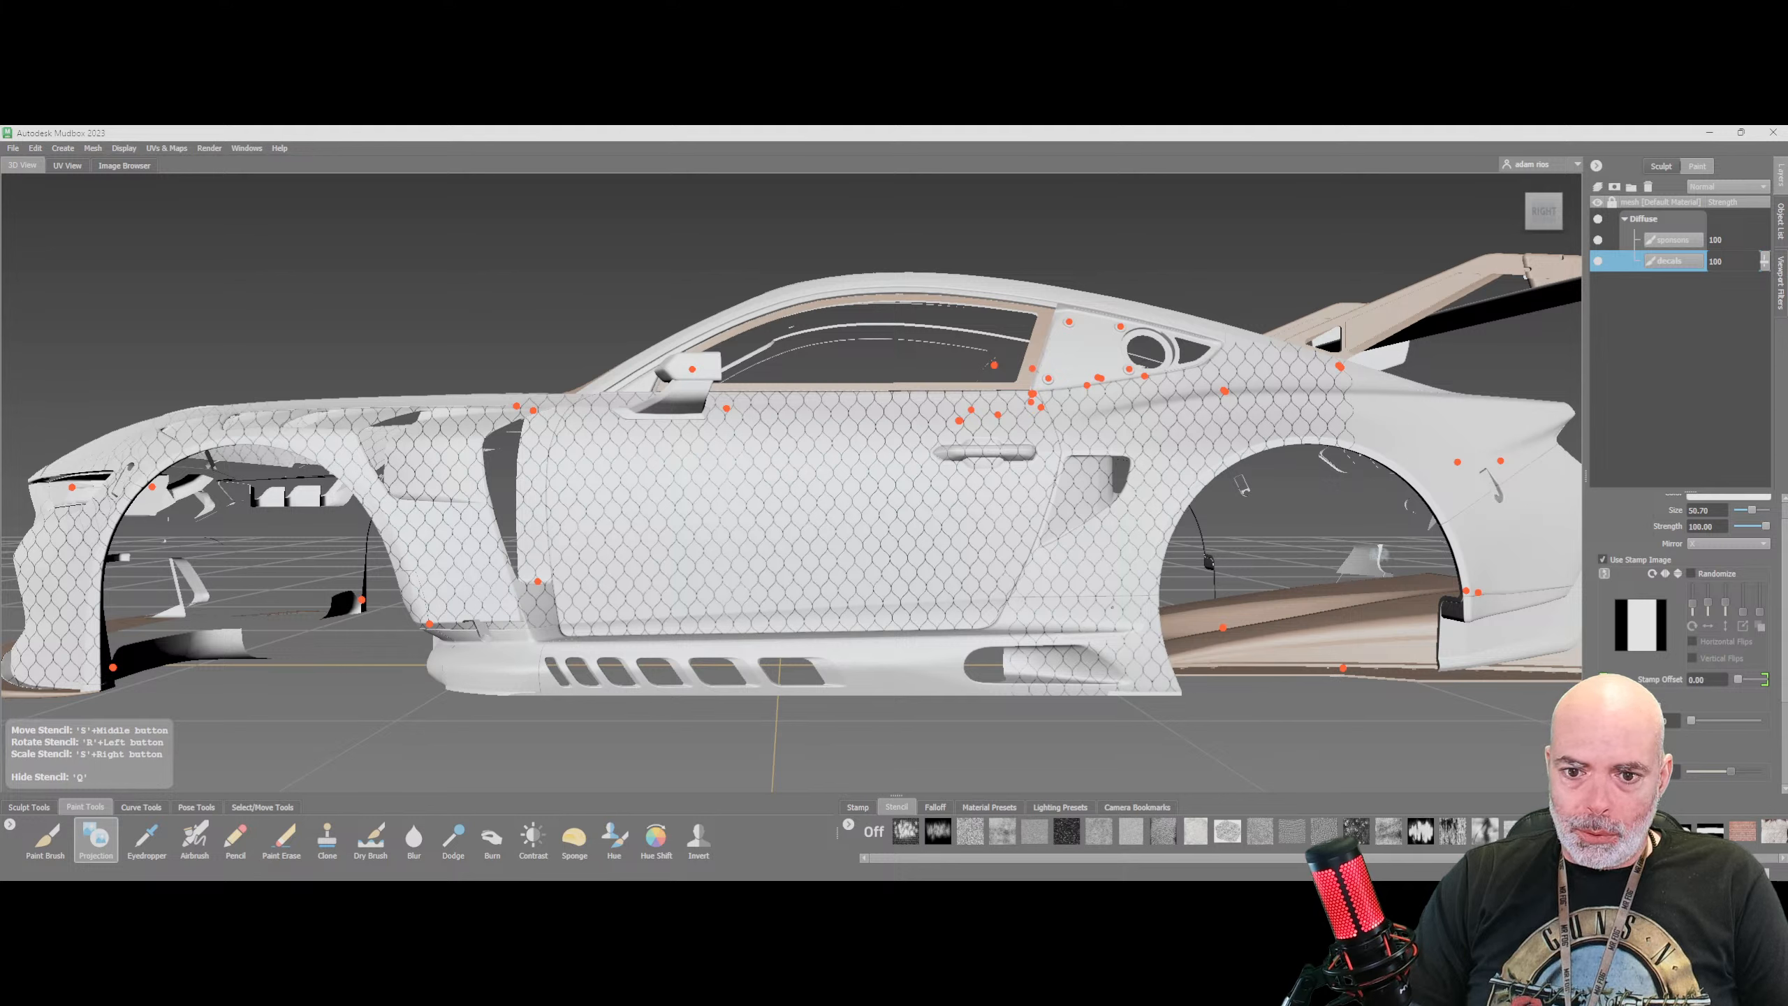
key("q")
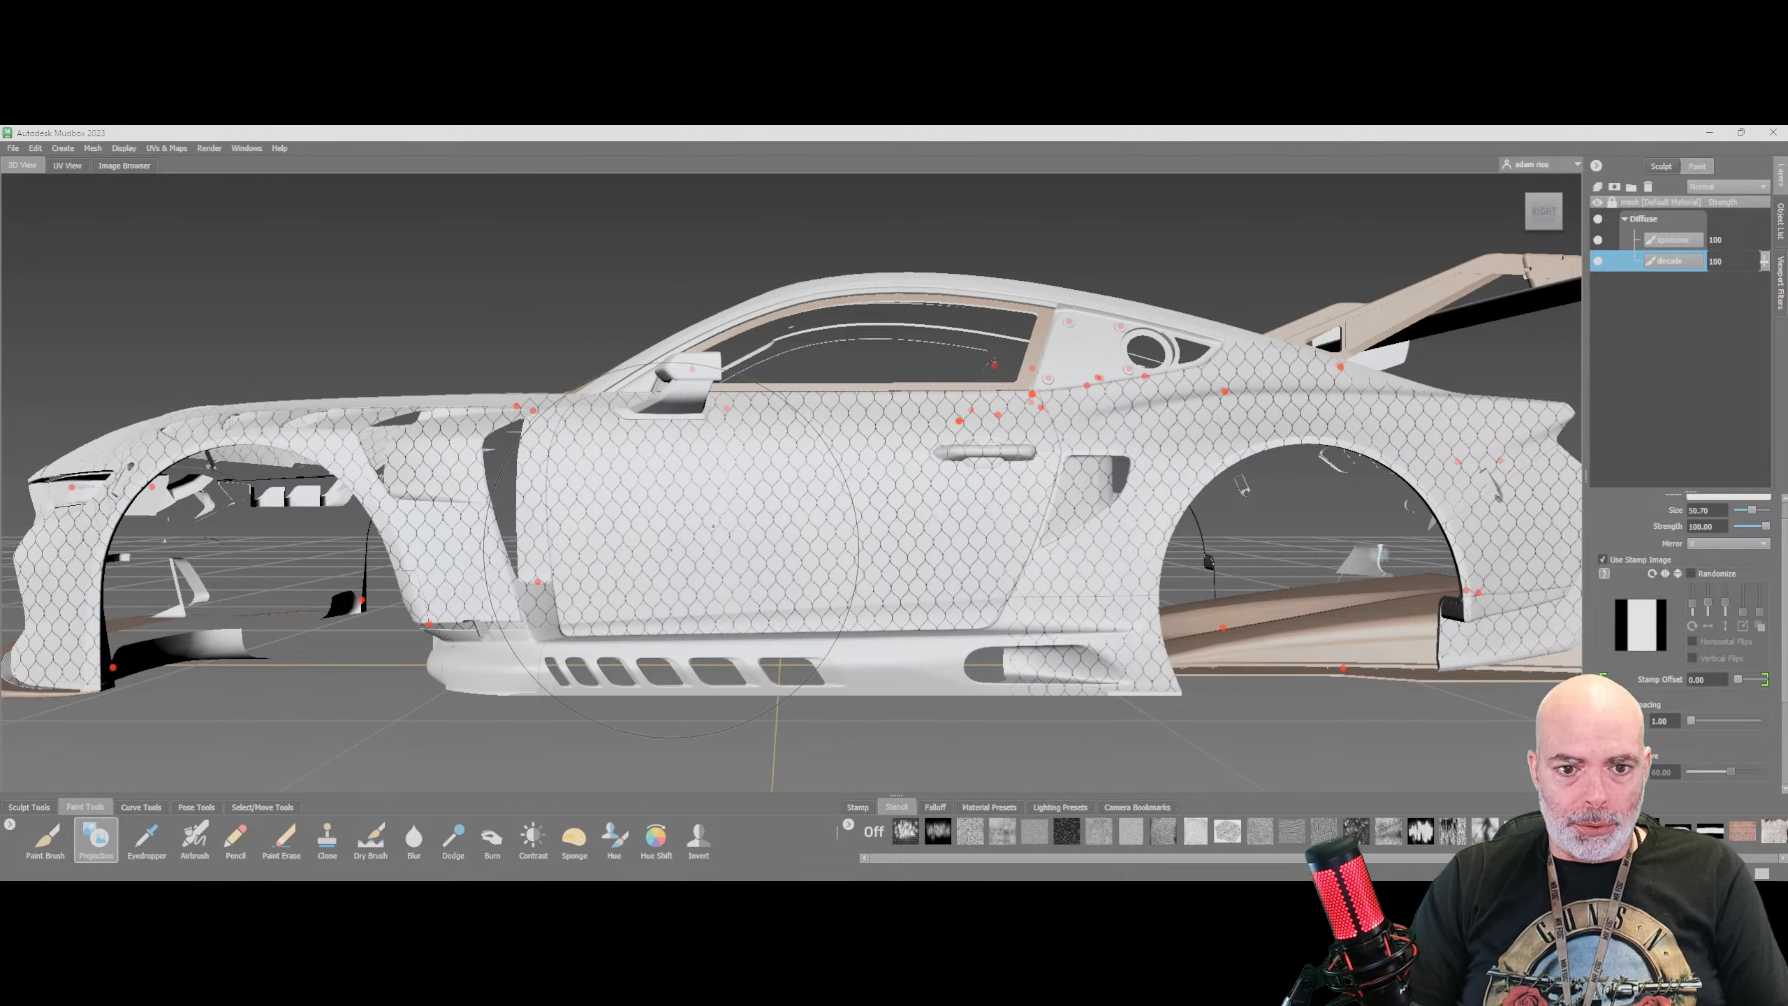
Load the McLaren logo with blue glow as the stencil and return to the 3D view of the car side
right_click_drag(687, 597, 334, 705, "alt")
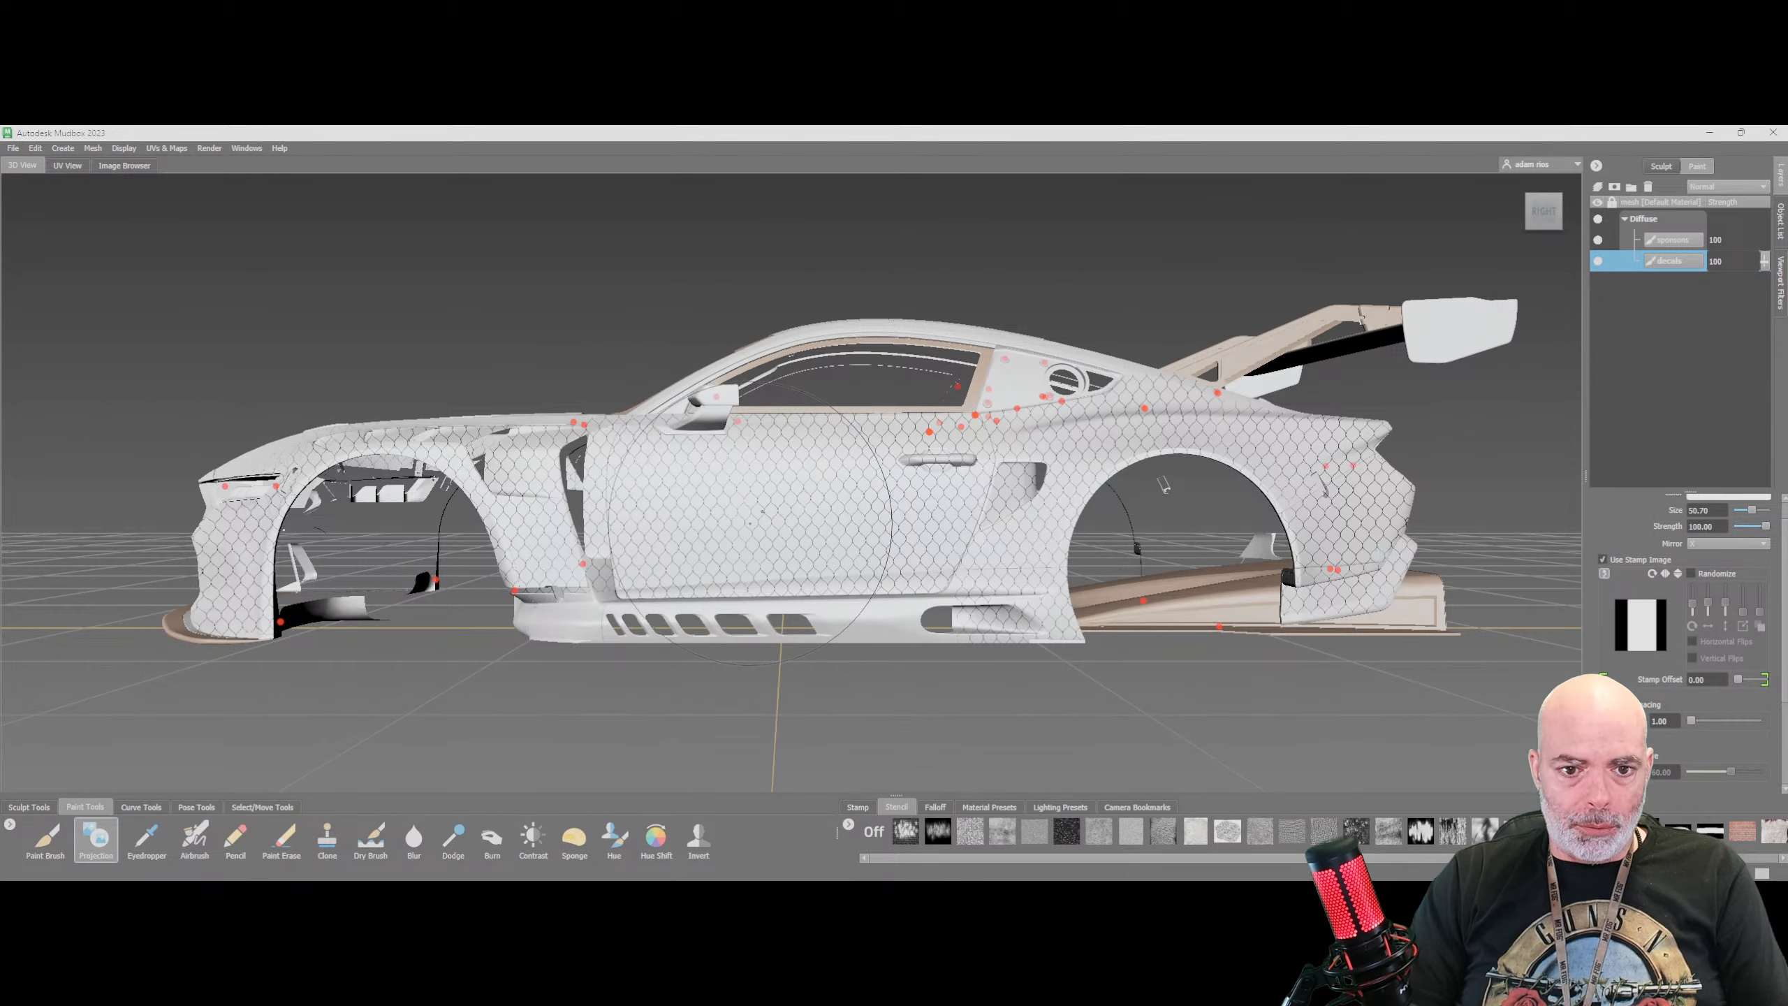
left_click(125, 166)
scroll(77, 550, "up", 3)
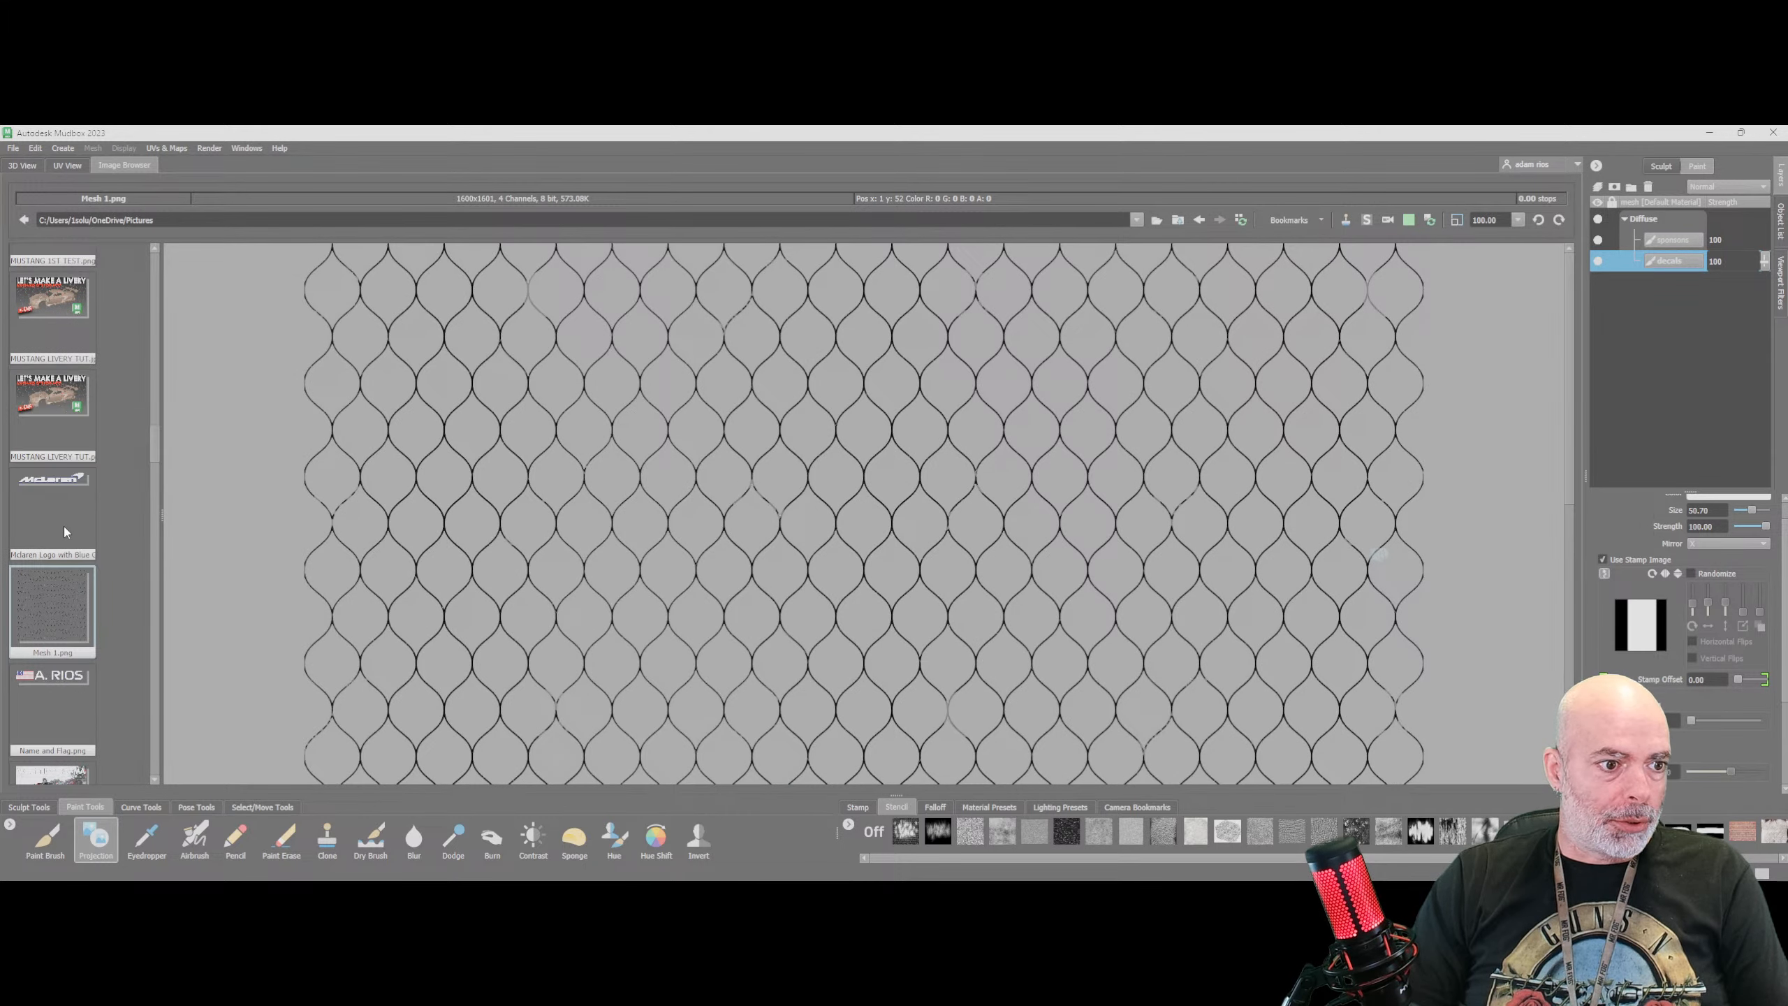
left_click(65, 529)
left_click(1367, 220)
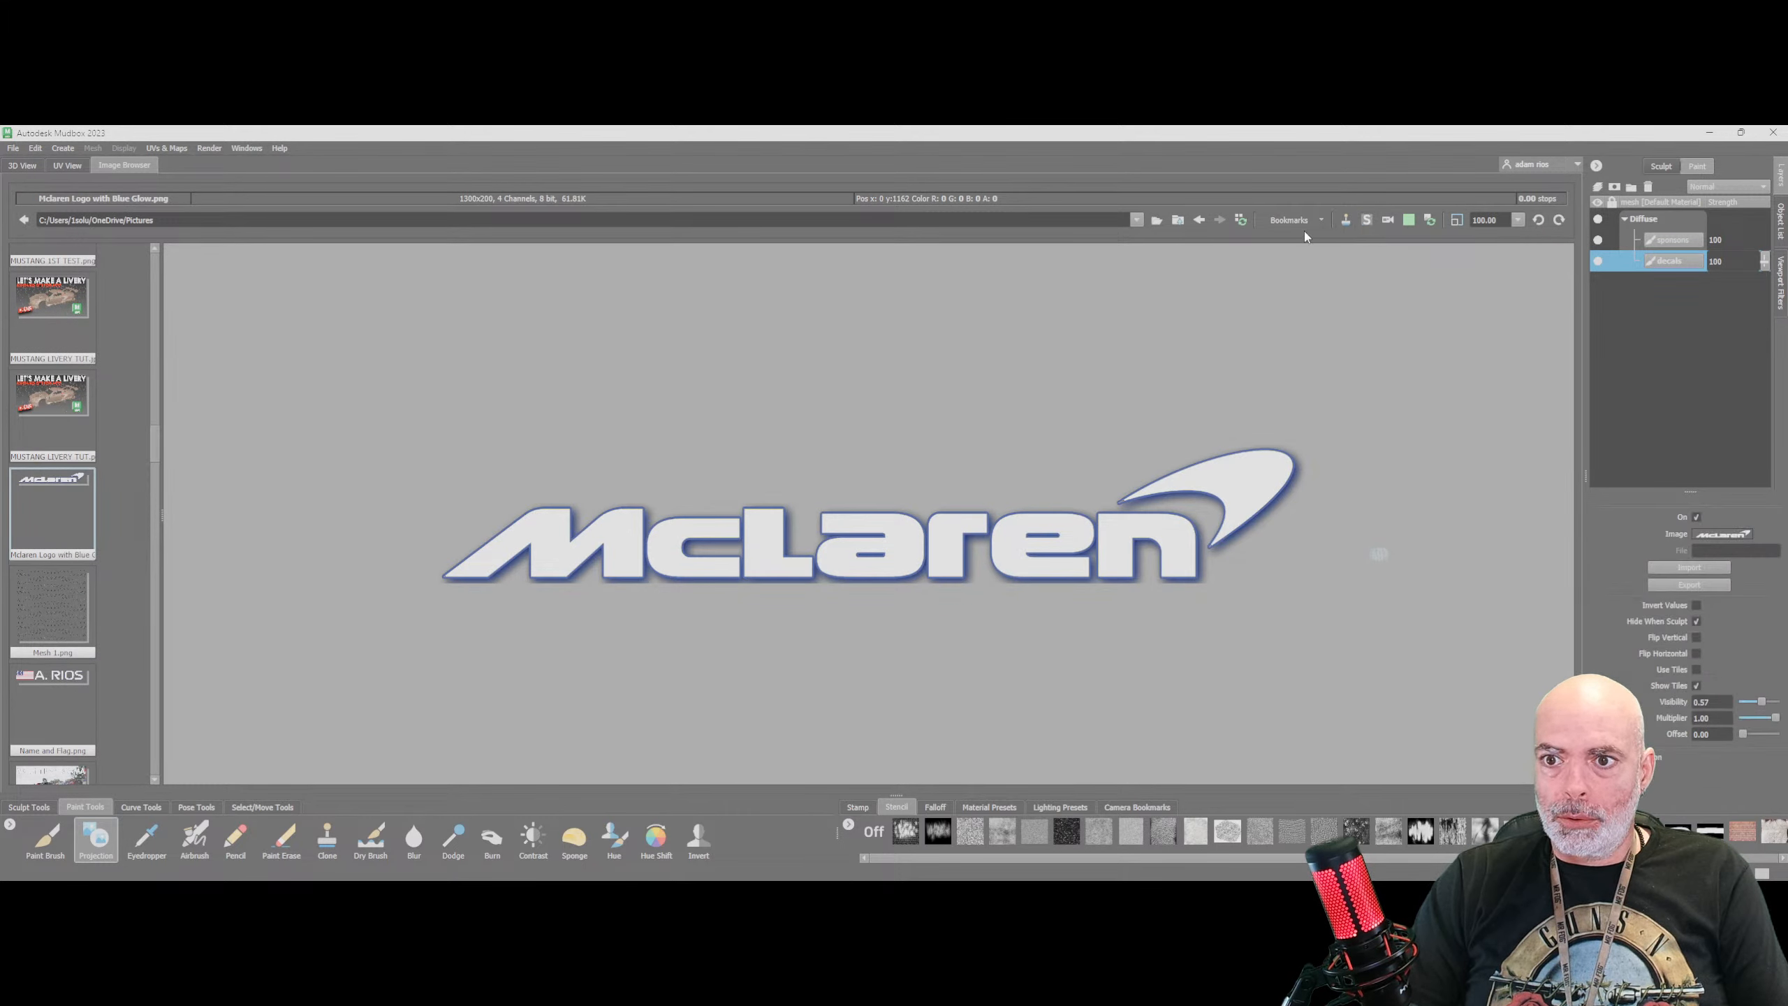
left_click(22, 165)
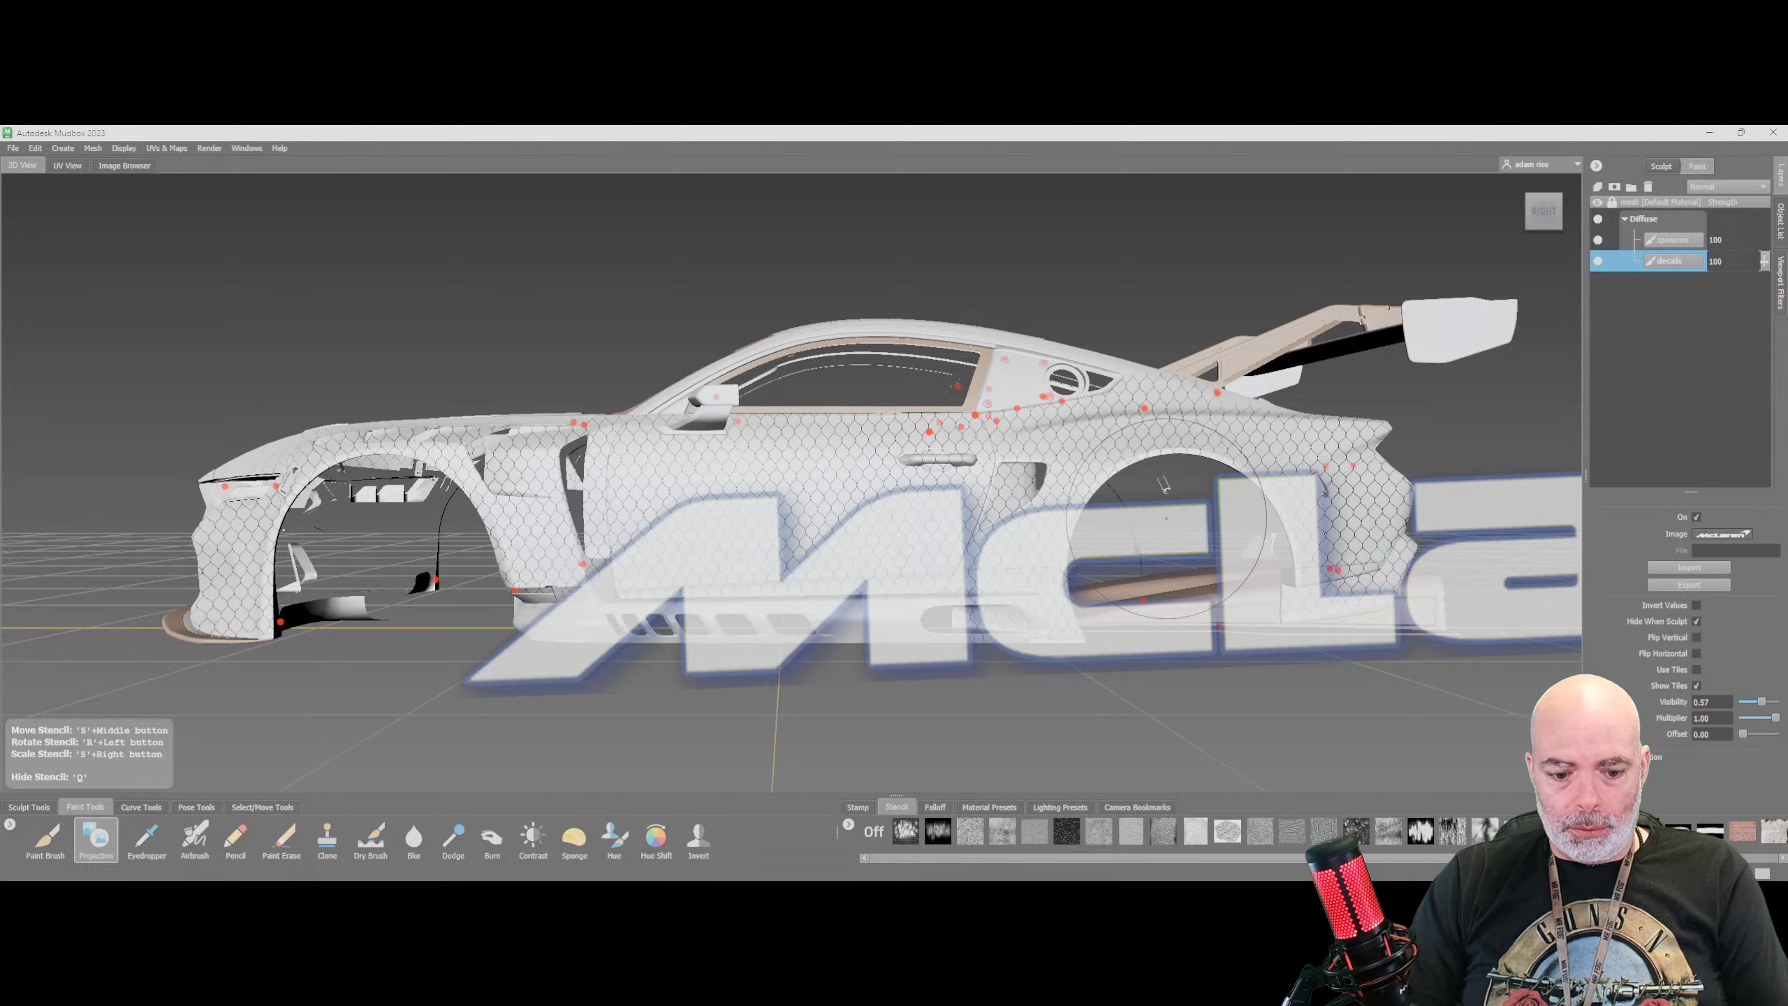
Scale the McLaren logo stencil down and position it on the middle of the door
right_click_drag(1351, 537, 1234, 487)
middle_click_drag(1233, 487, 1105, 483)
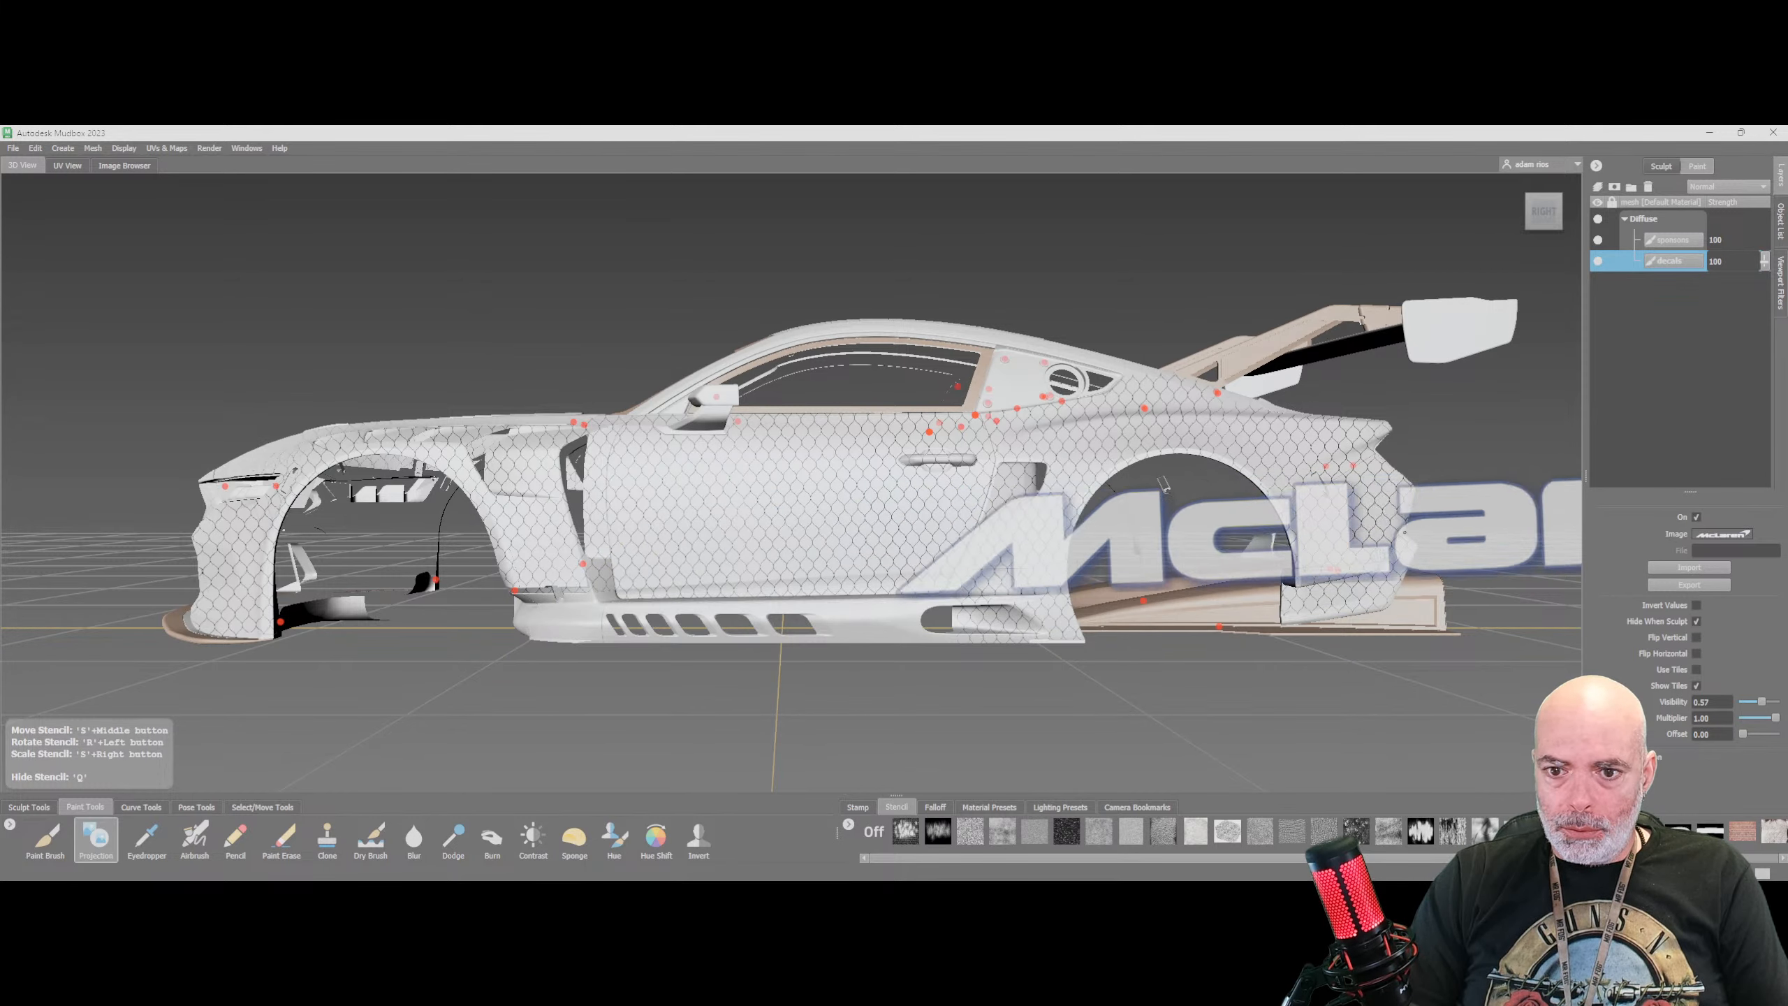
middle_click_drag(1406, 533, 1069, 525)
right_click_drag(1069, 526, 1055, 462)
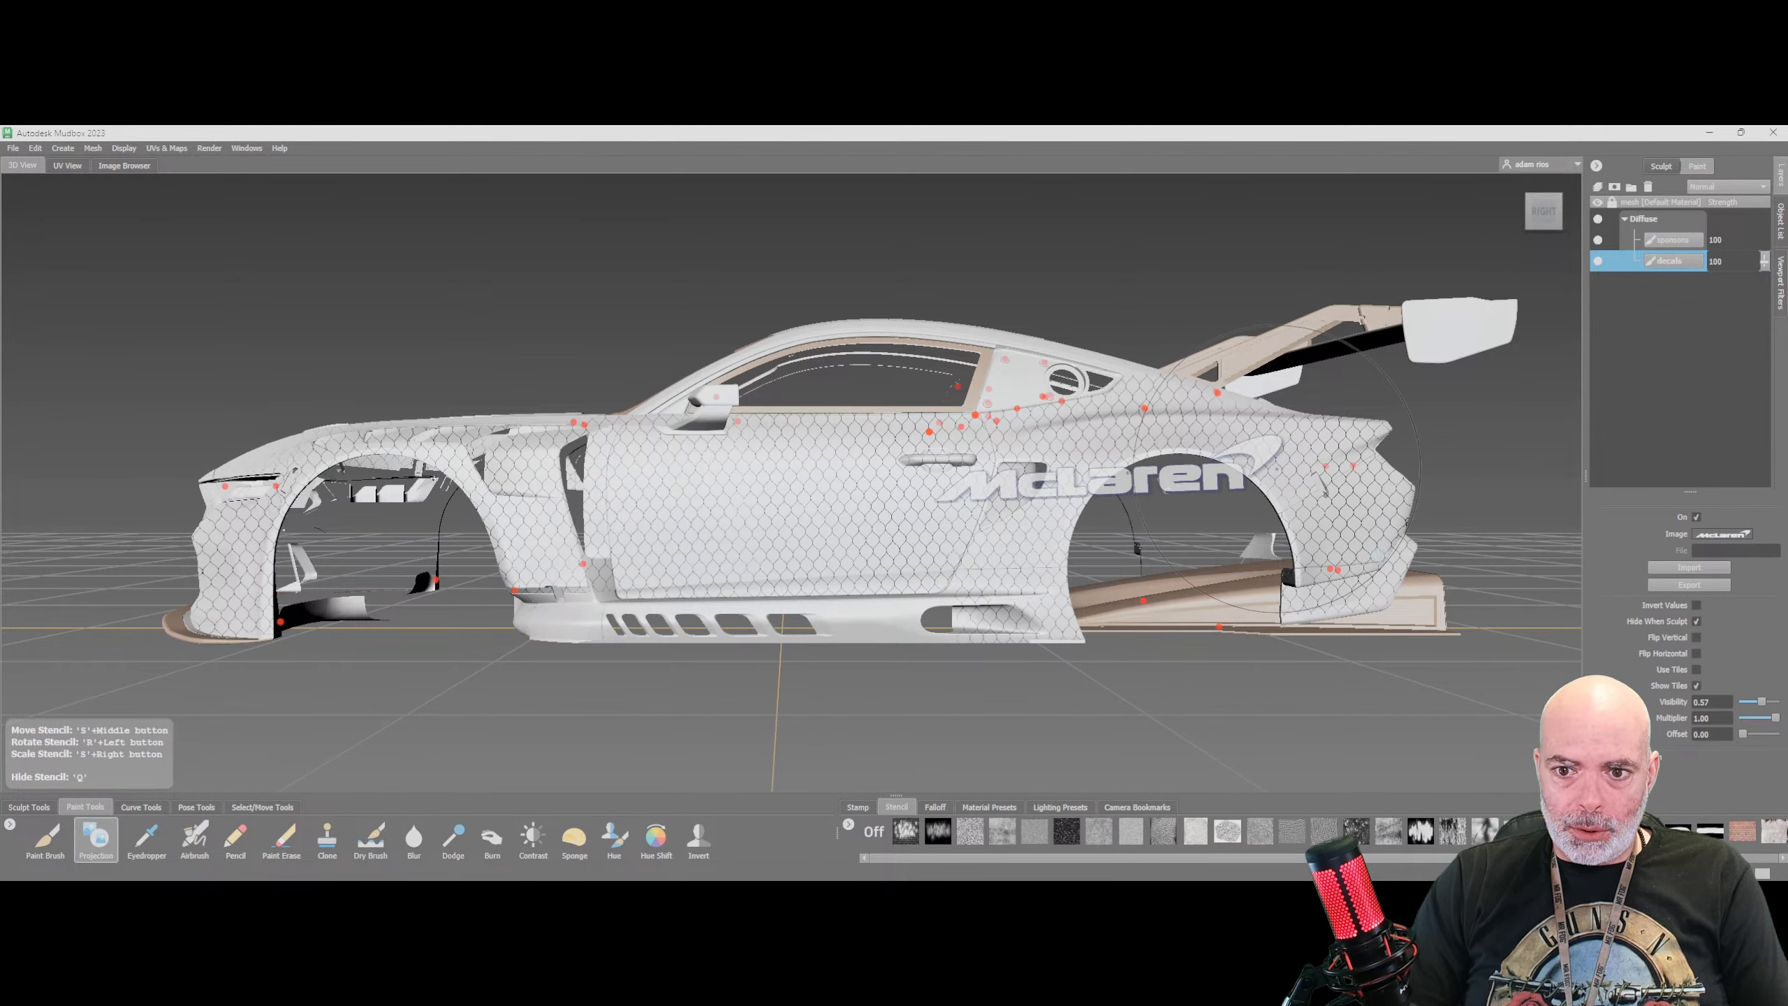
scroll(1225, 479, "up", 1)
middle_click_drag(1222, 479, 907, 525)
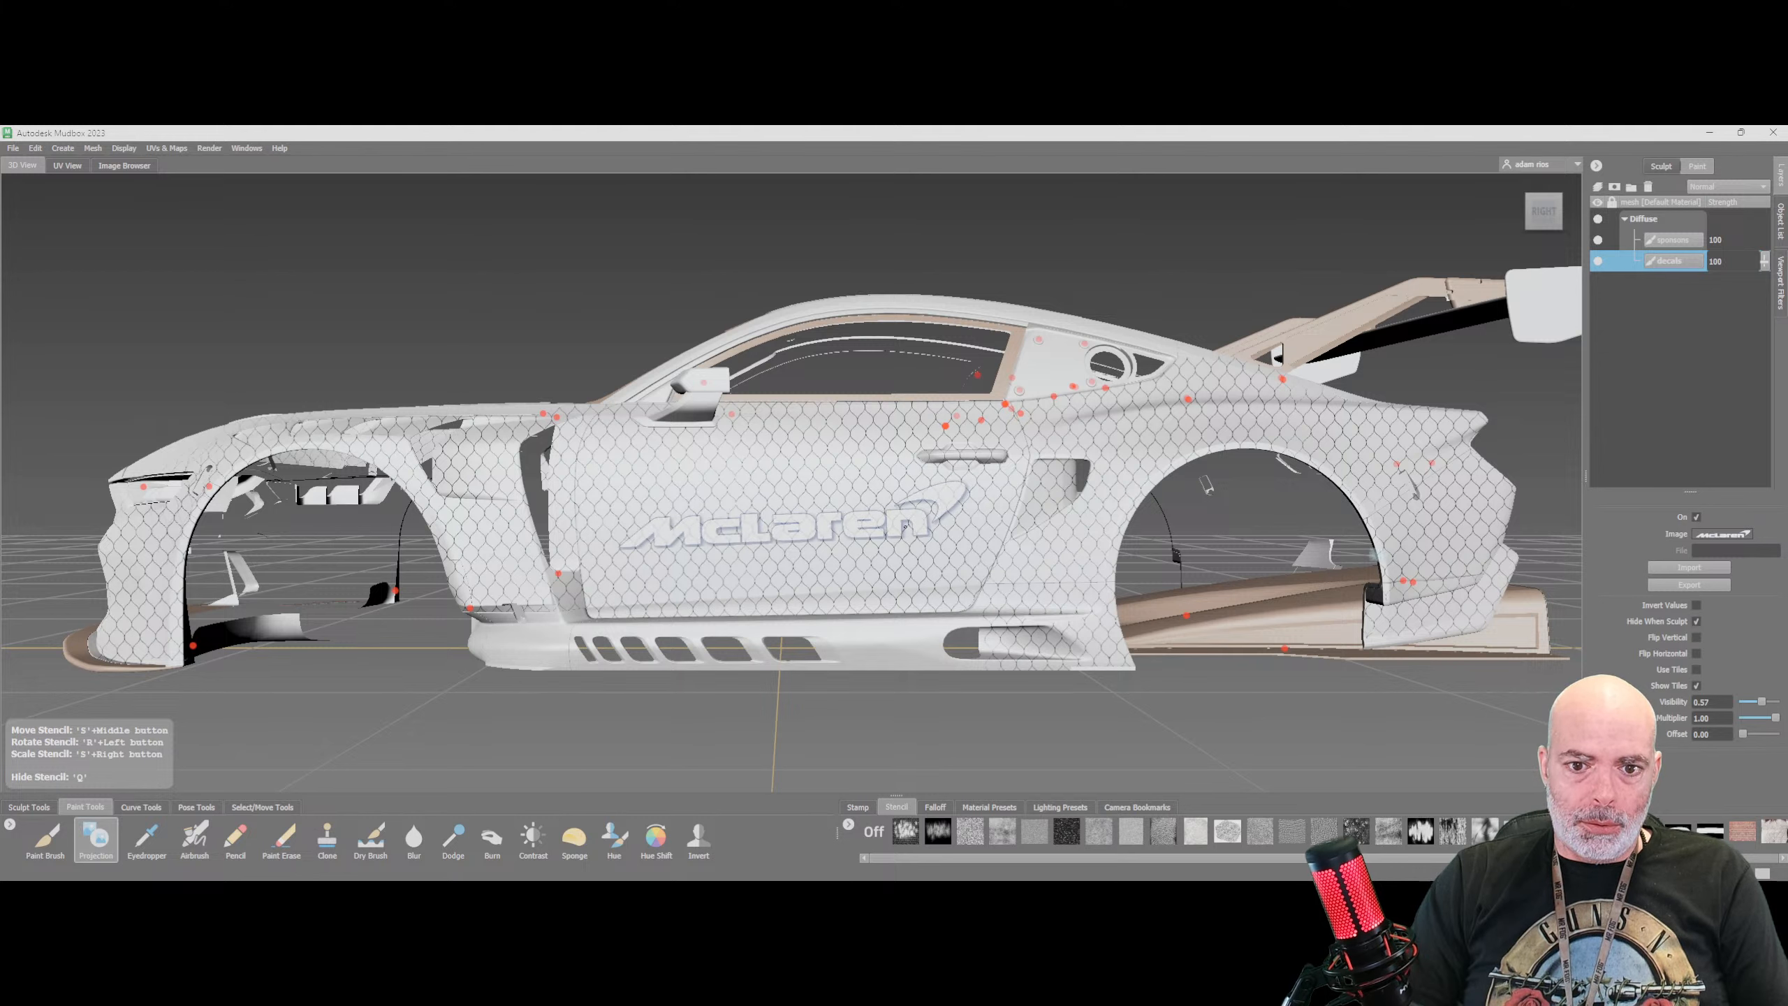
Set the projection color to black and project the McLaren logo onto the door
scroll(908, 526, "up", 2)
left_click(46, 838)
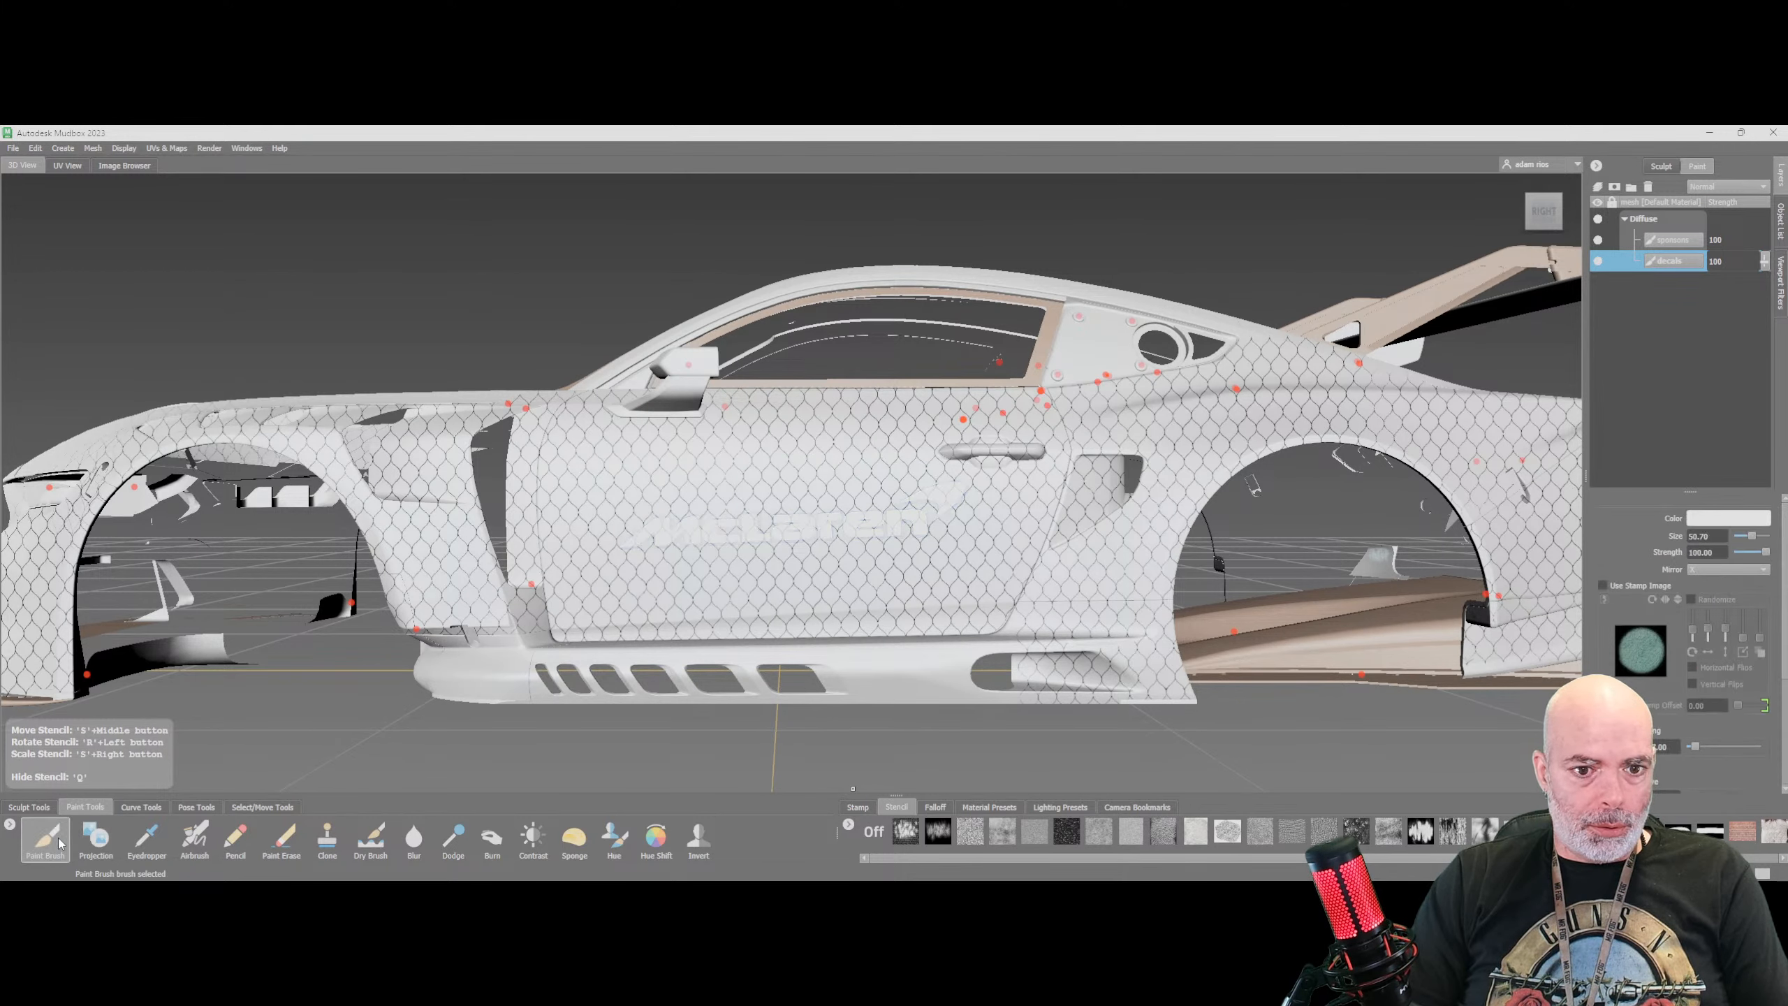
left_click(95, 838)
left_click(1739, 519)
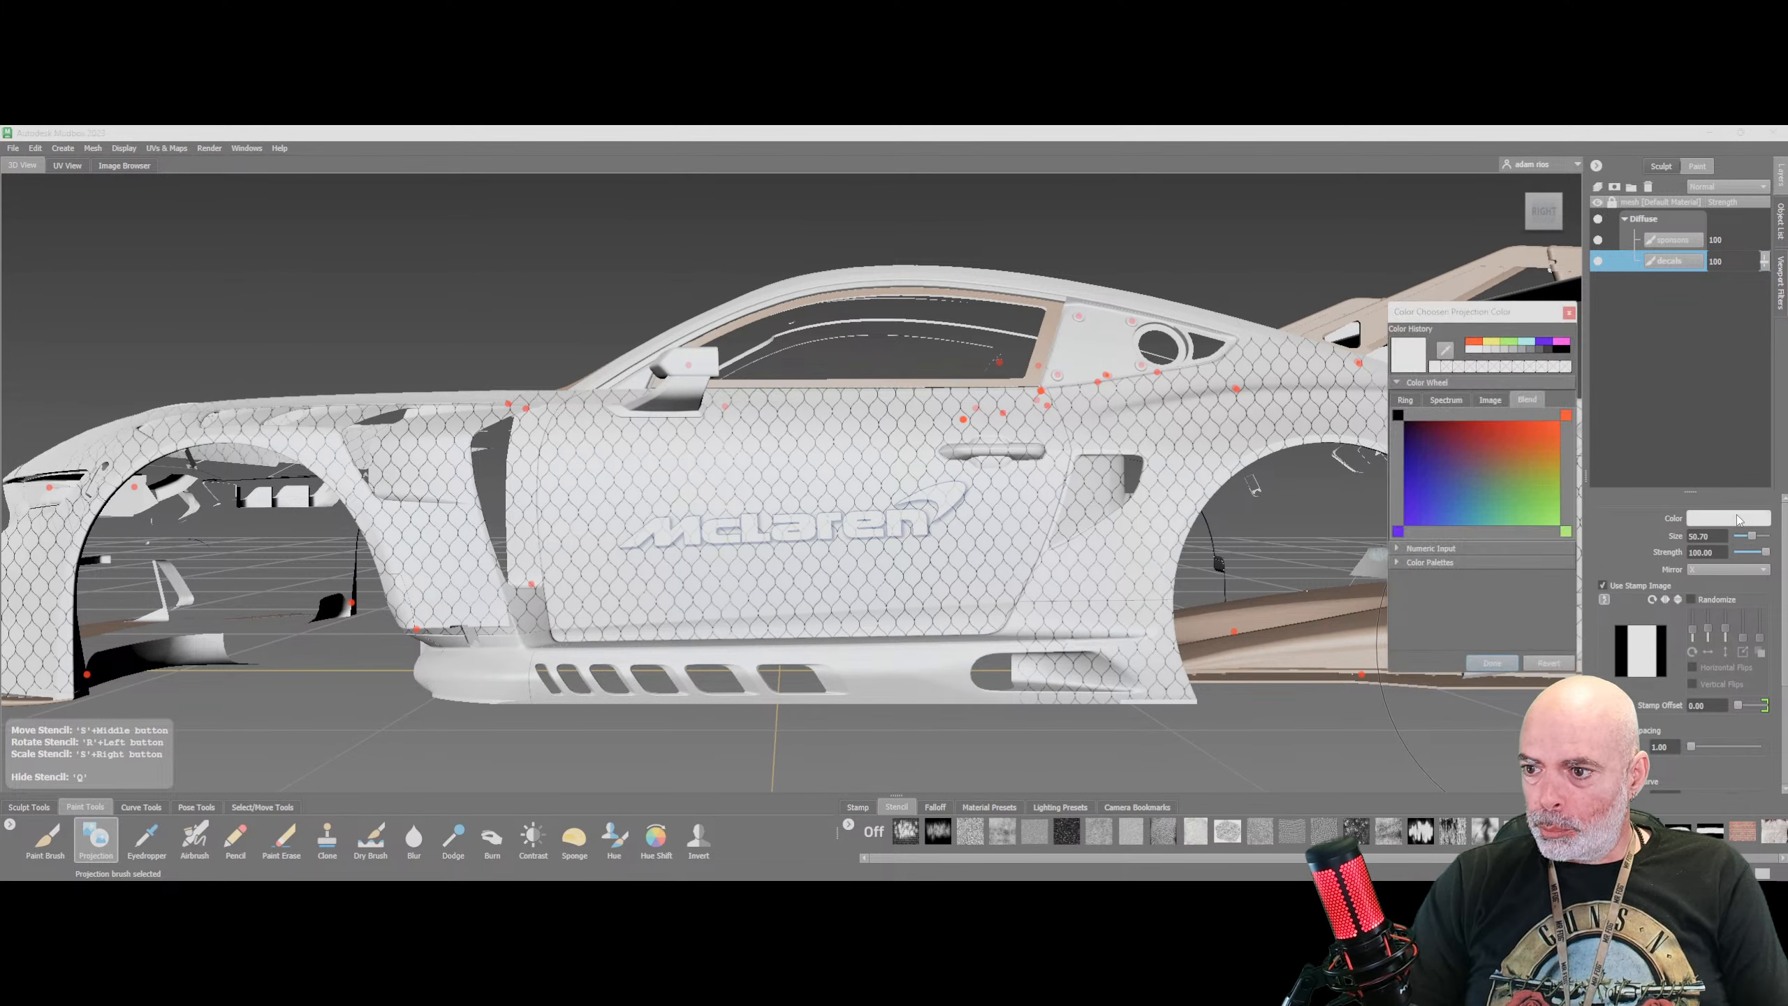
left_click(1563, 349)
mouse_move(764, 528)
left_mouse_down()
mouse_move(661, 533)
mouse_move(936, 509)
mouse_move(644, 535)
left_mouse_up()
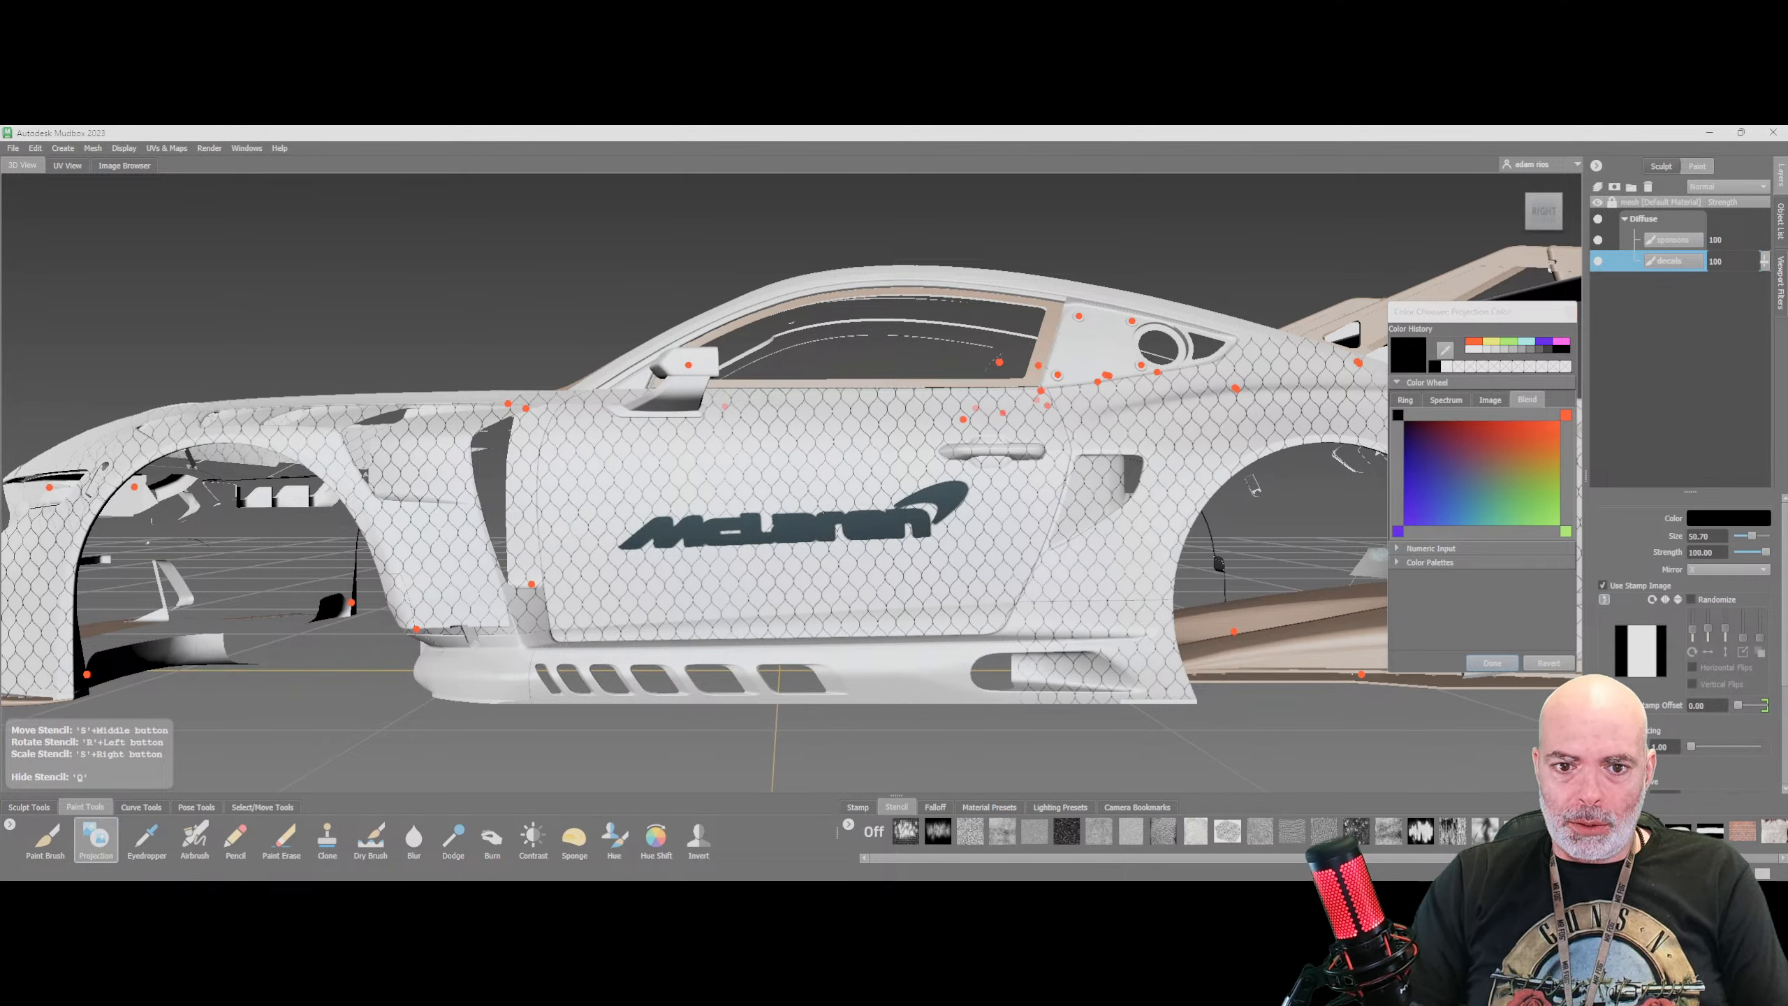
Check the logo on the opposite side of the car, return to the right side view and undo the logo projection
key("q")
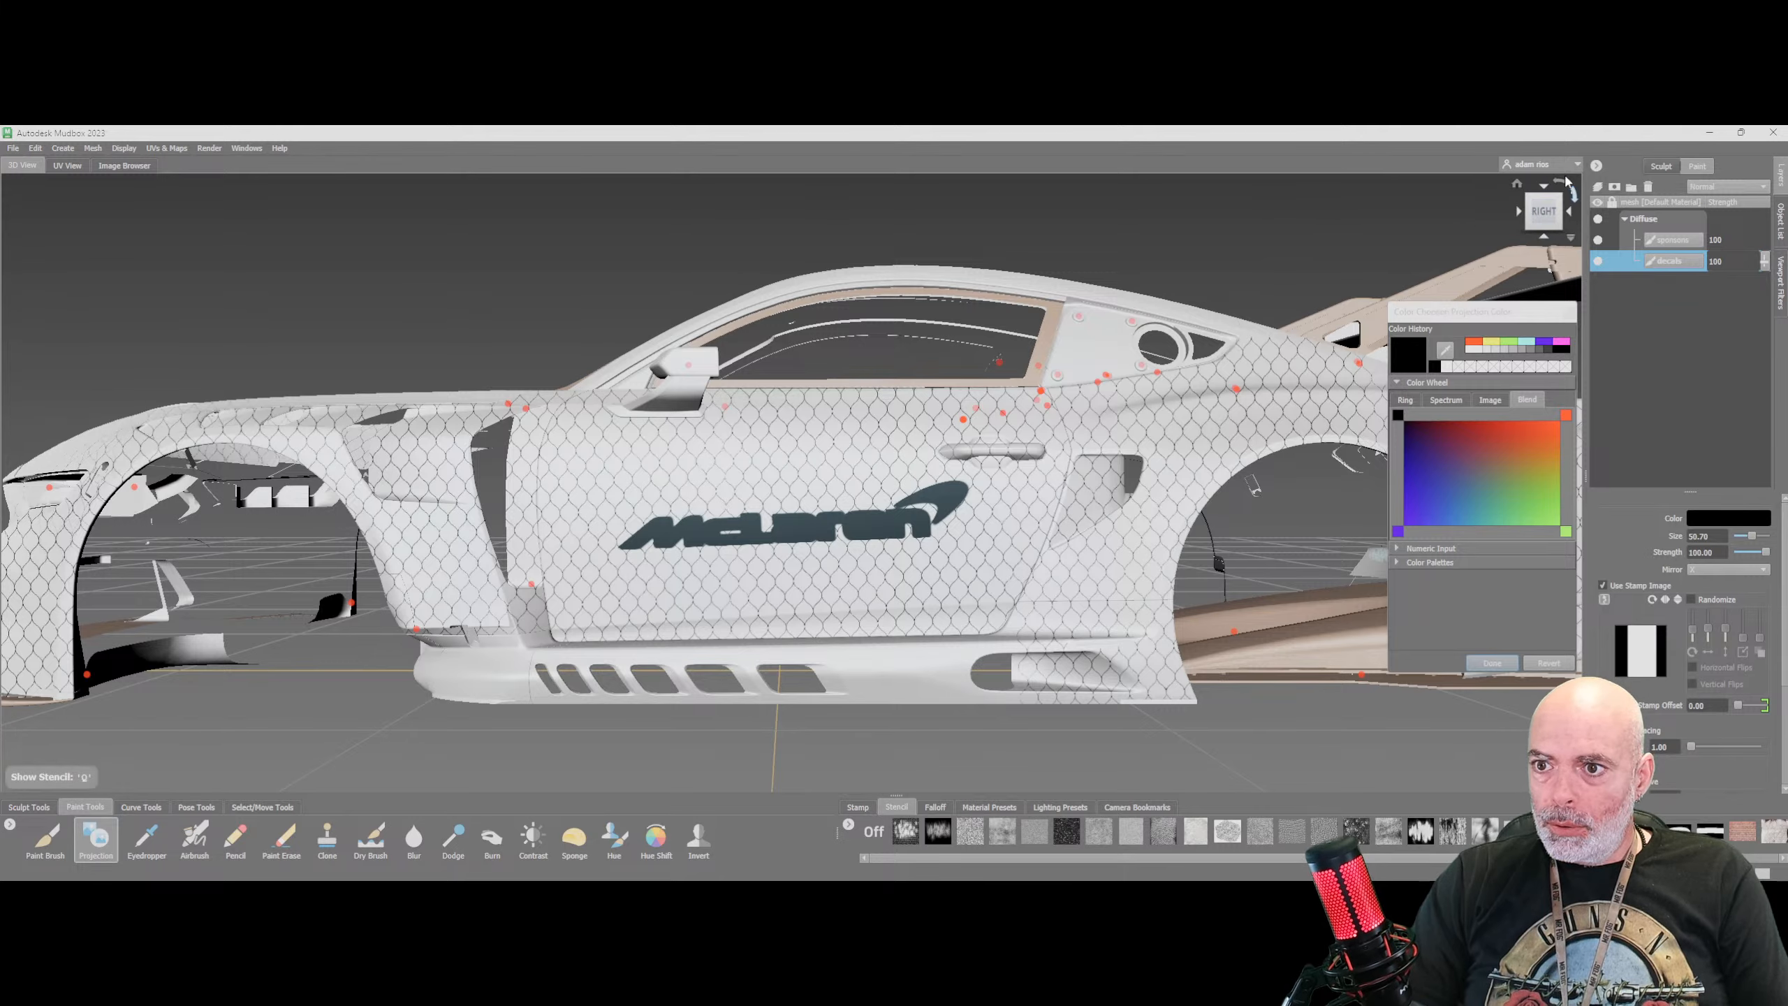
left_click(1519, 212)
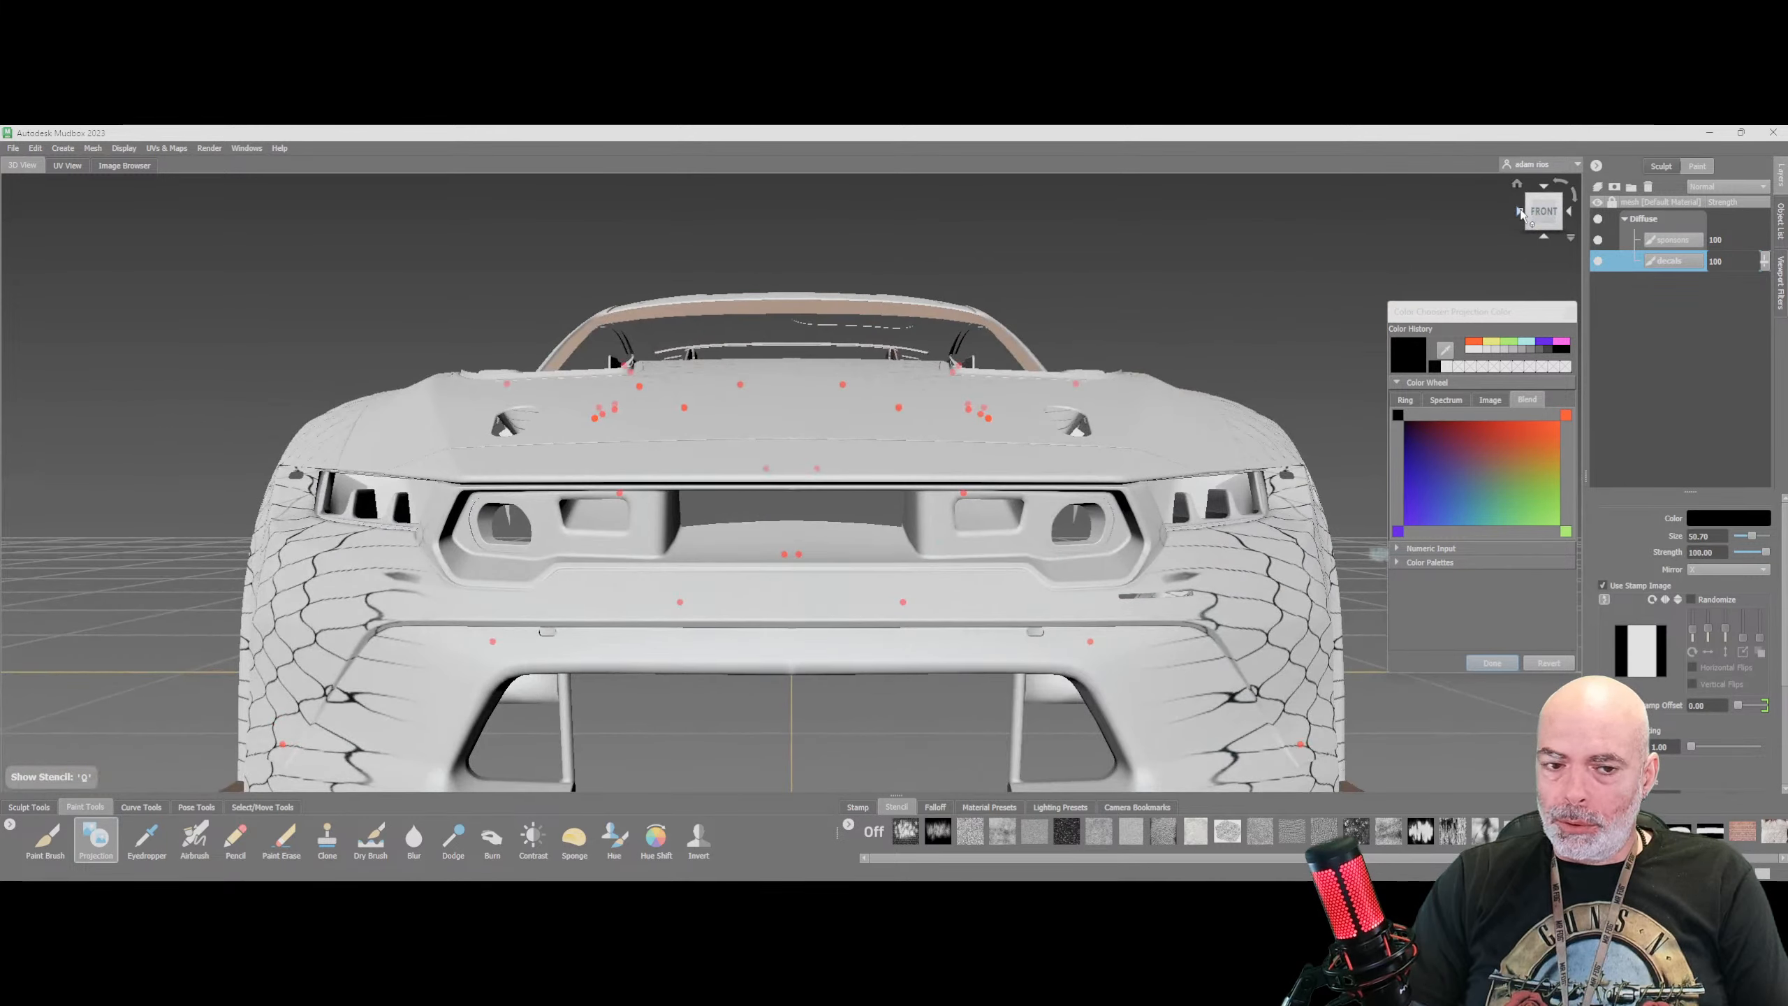
left_click(1519, 212)
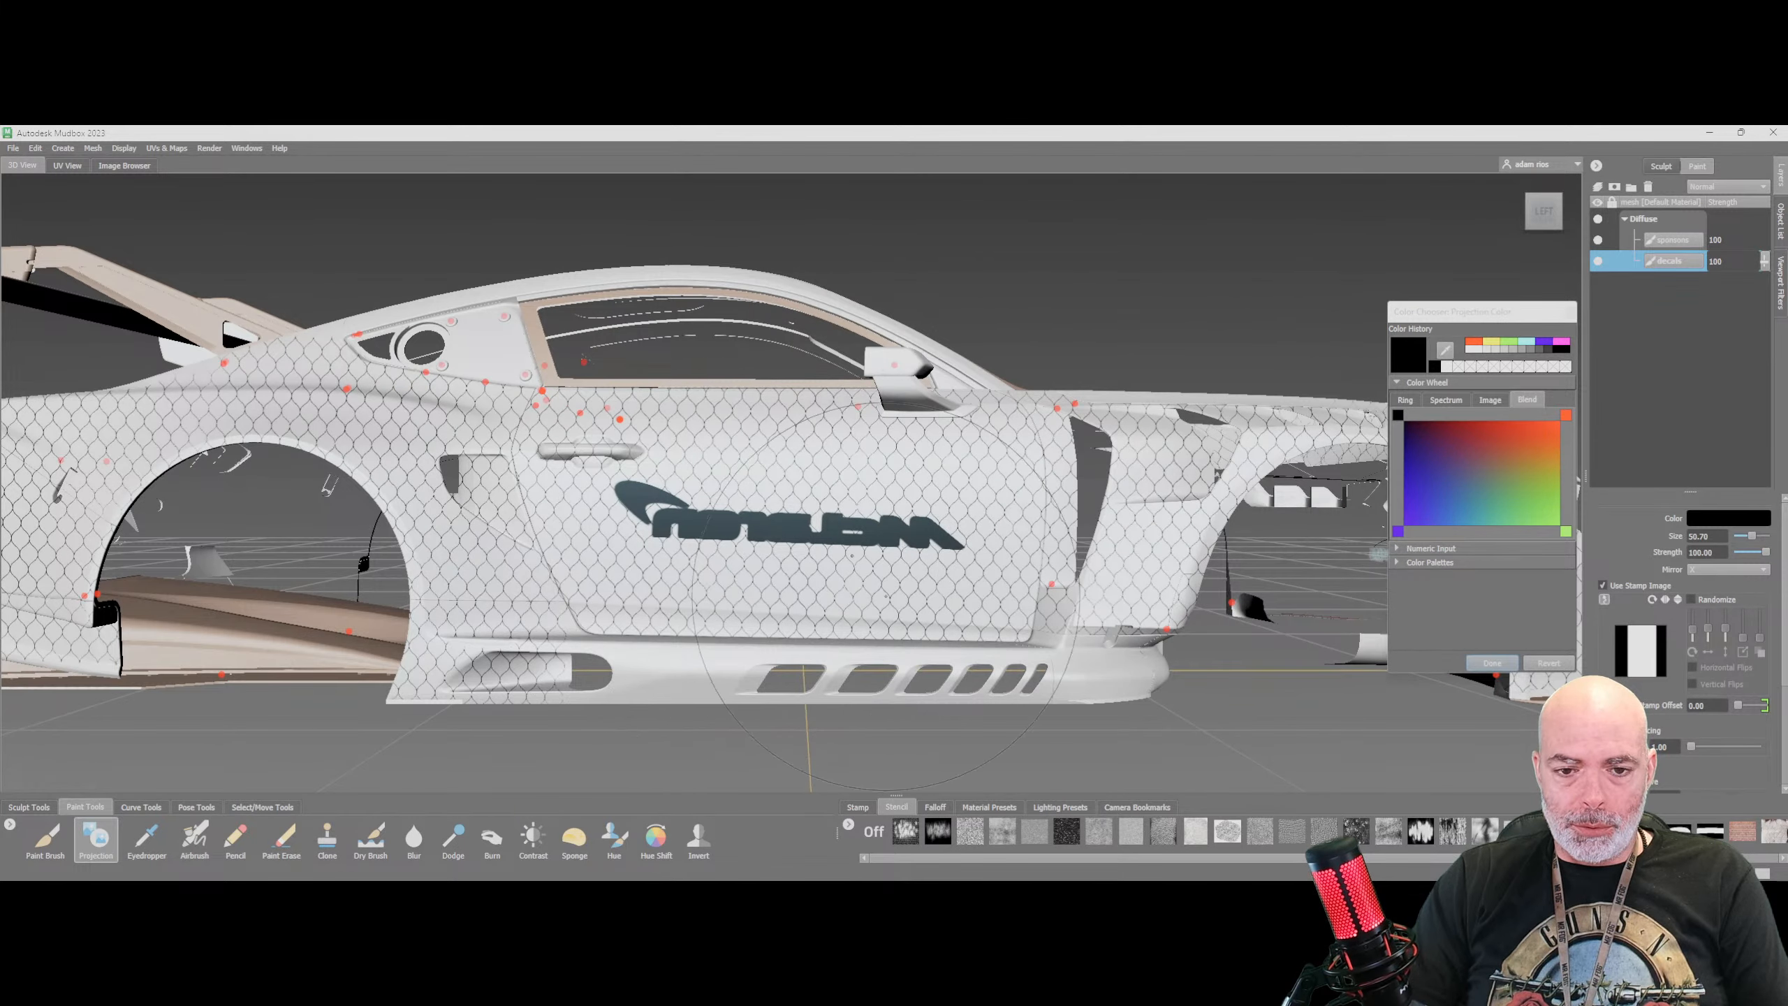
left_click(1519, 220)
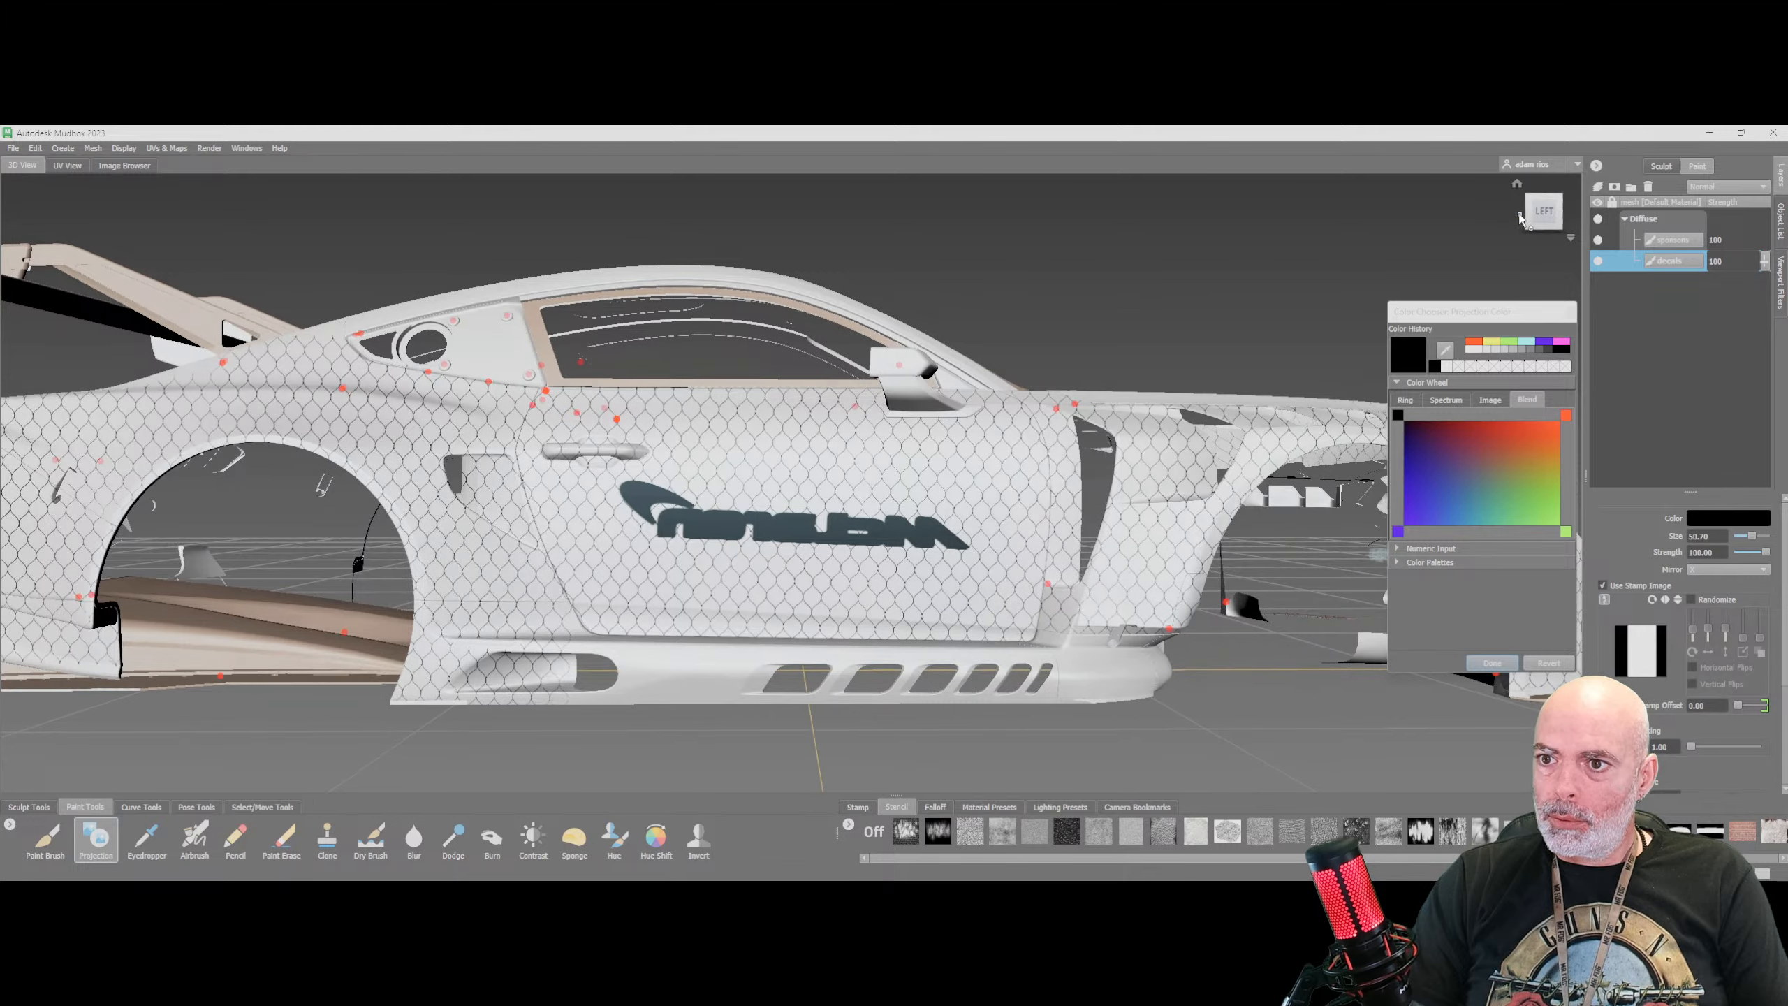
left_click(1520, 220)
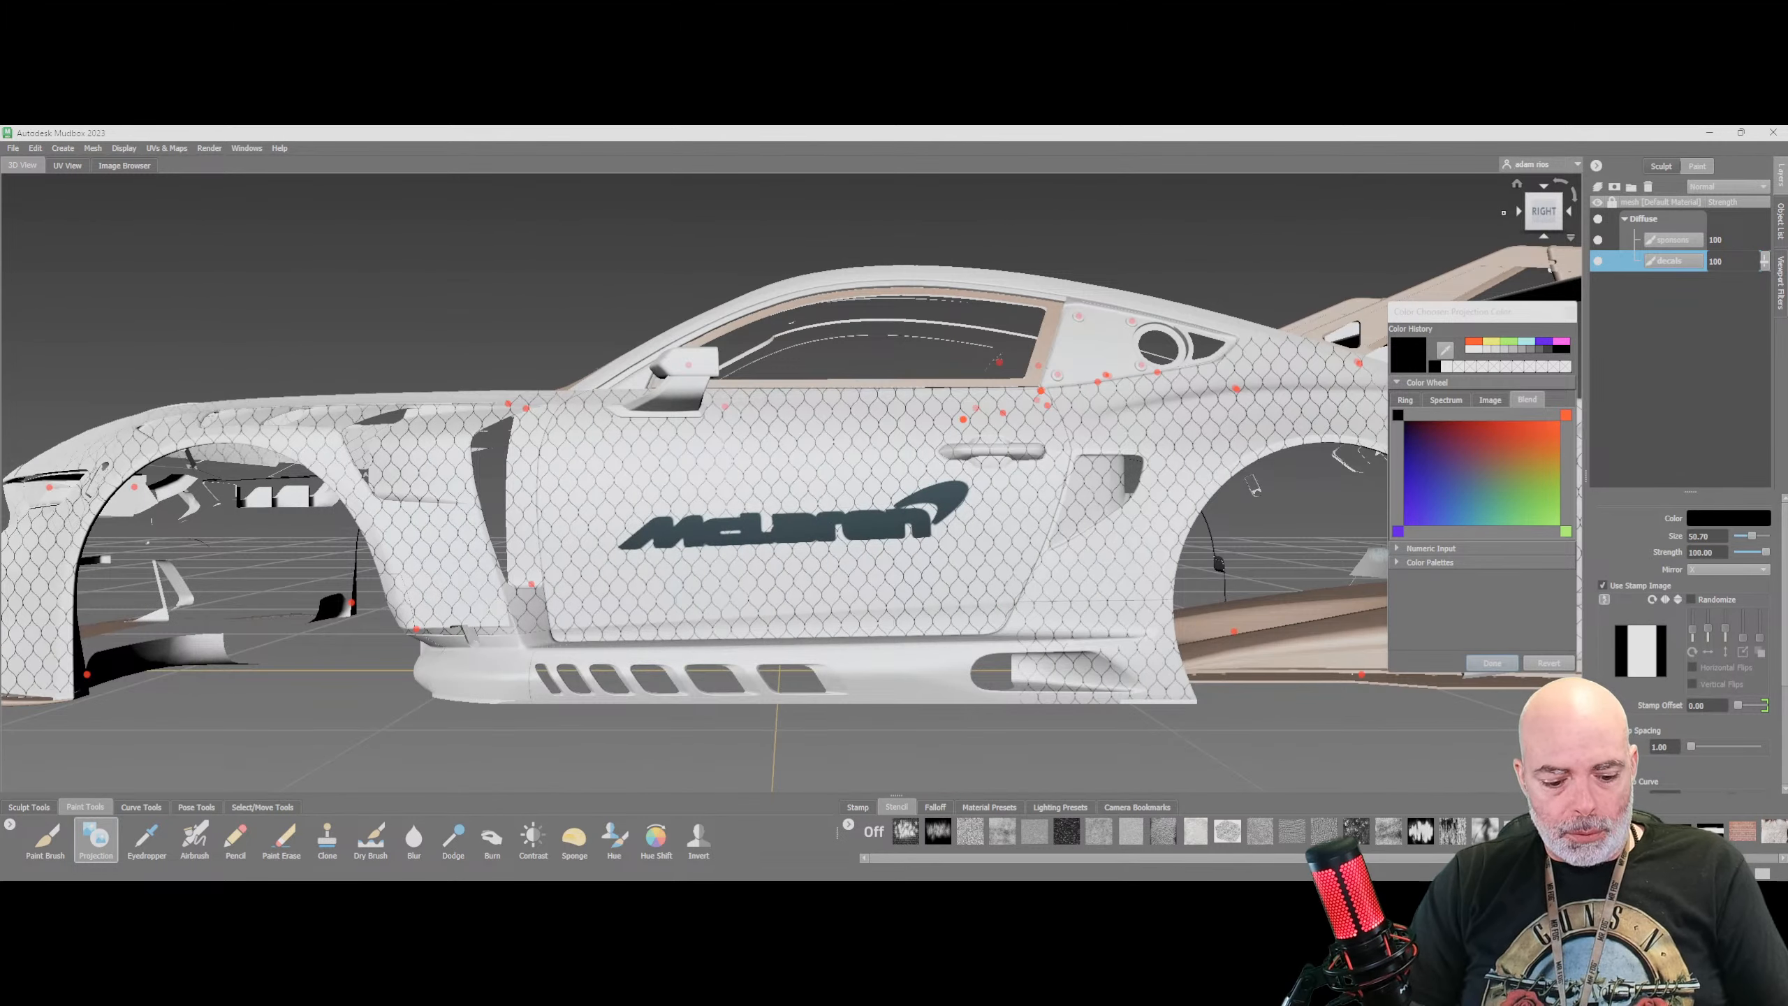
key("q")
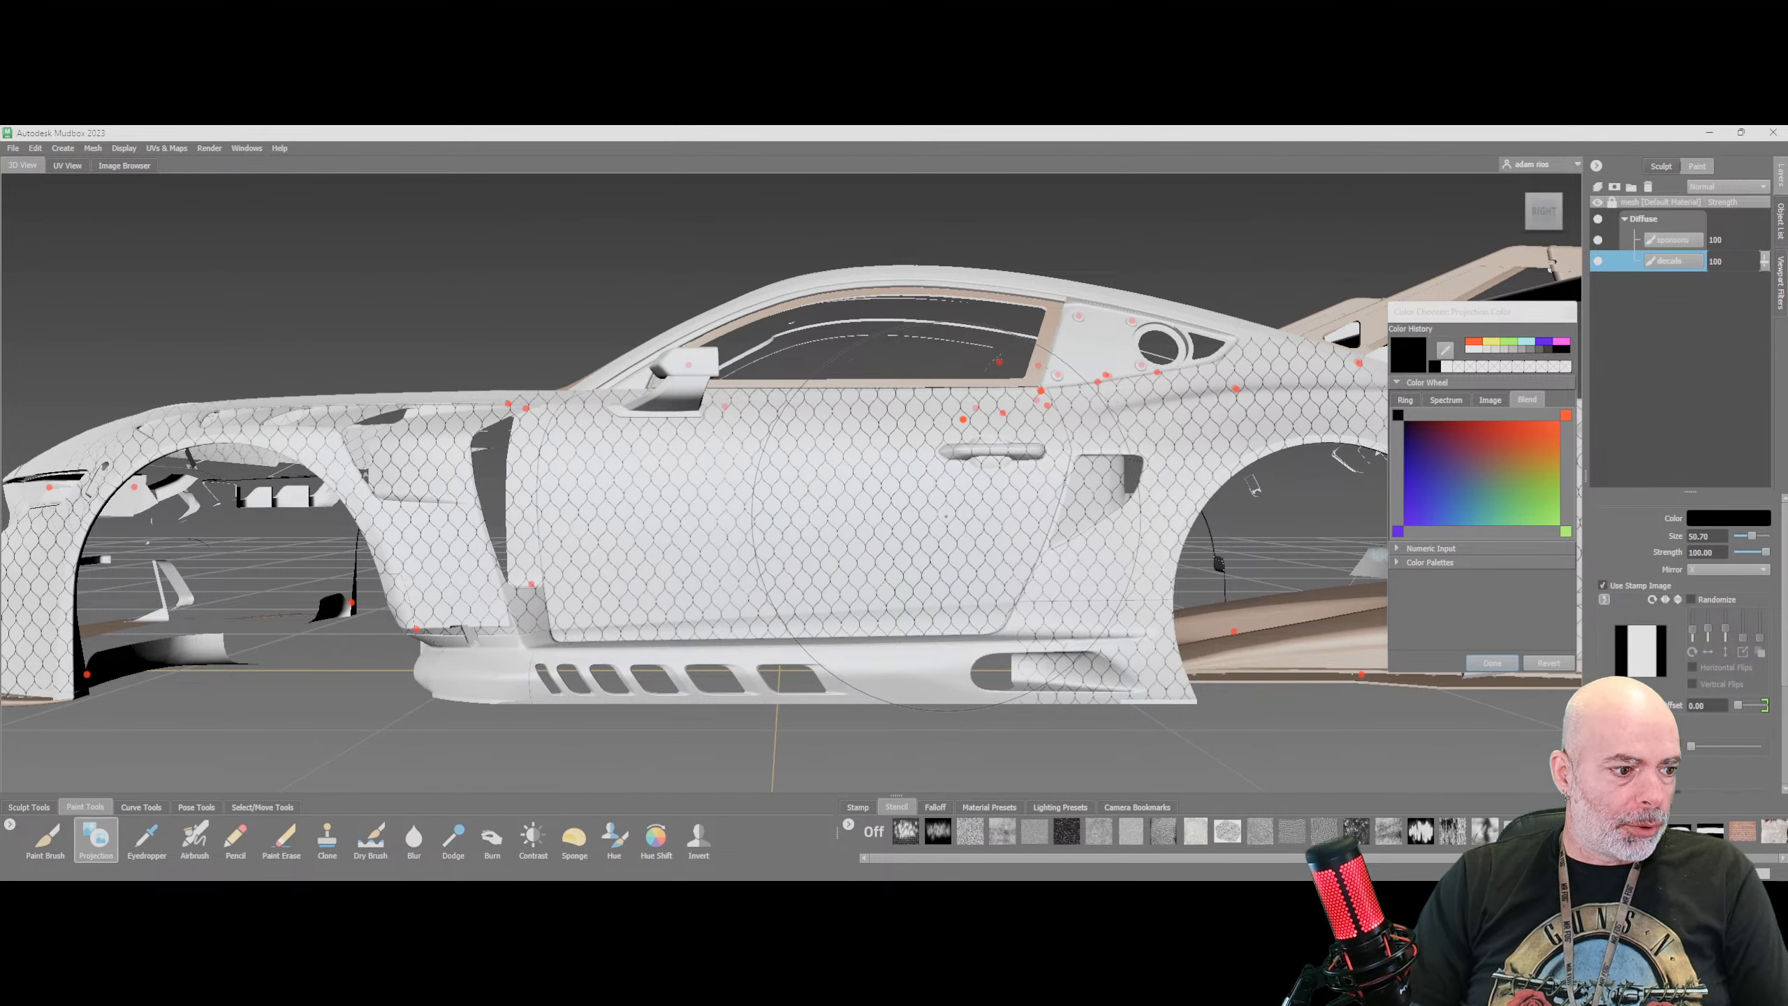
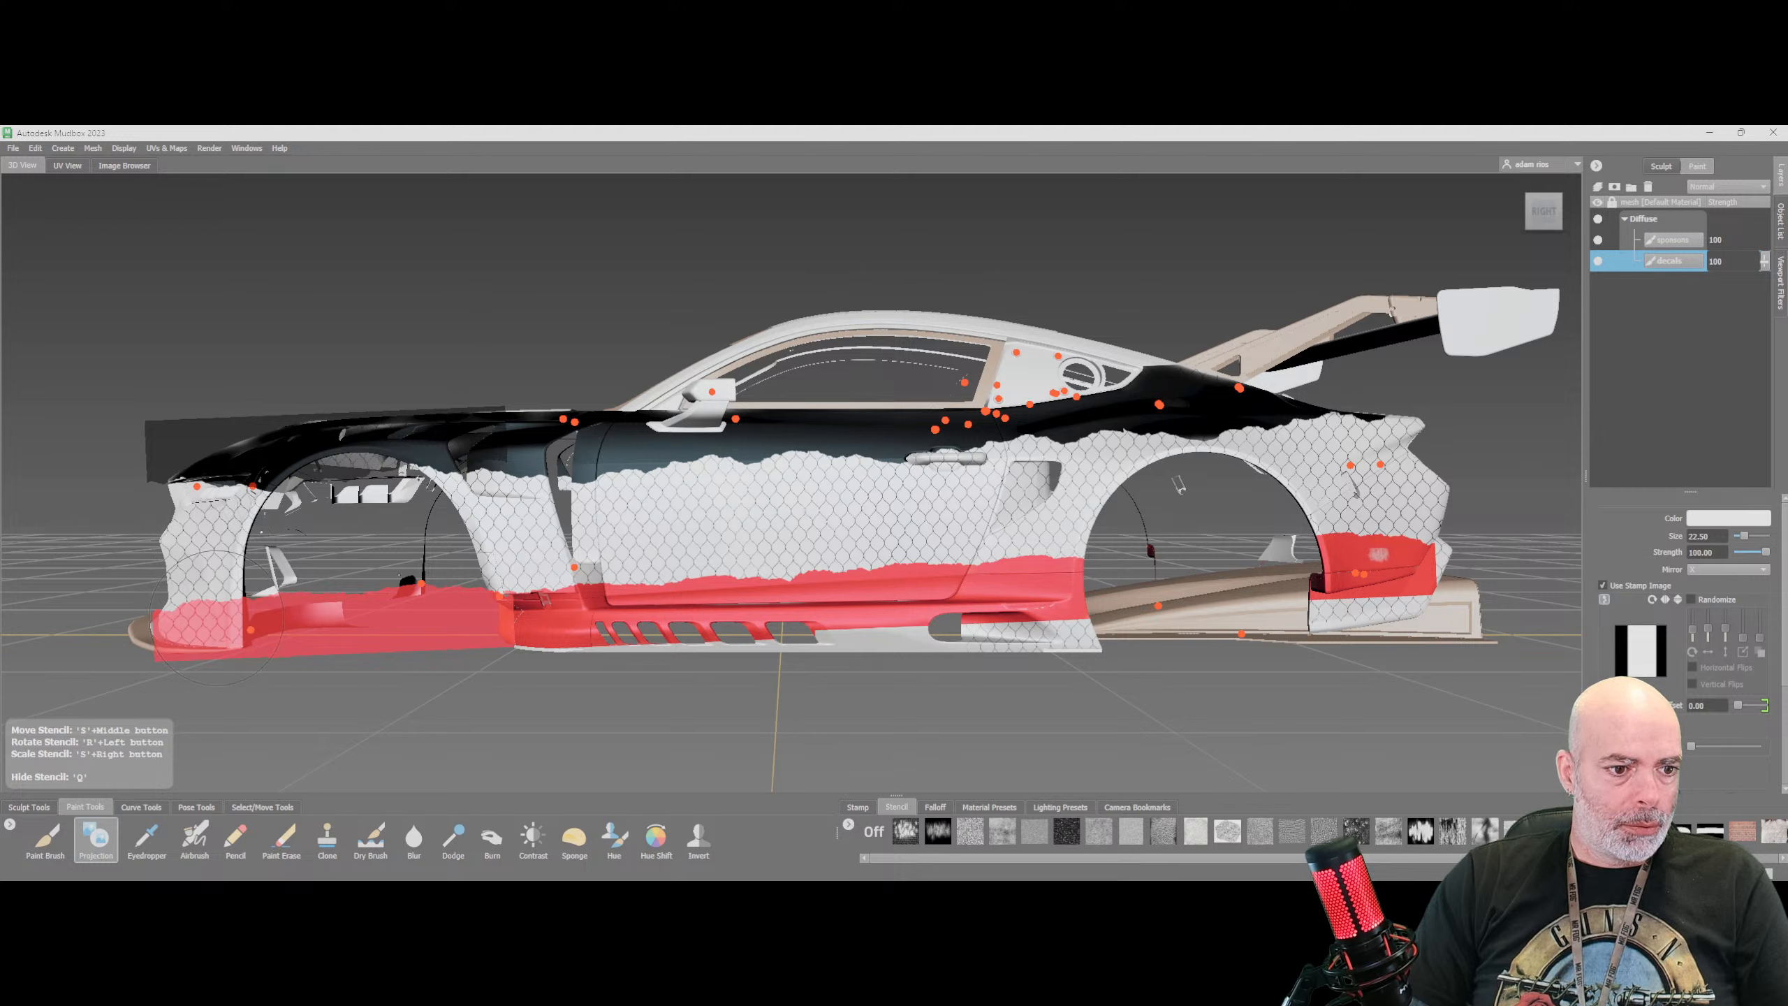
Undo the last stroke, project the torn paper stencil's red band onto the lower front bumper and inspect the side
key("ctrl+z")
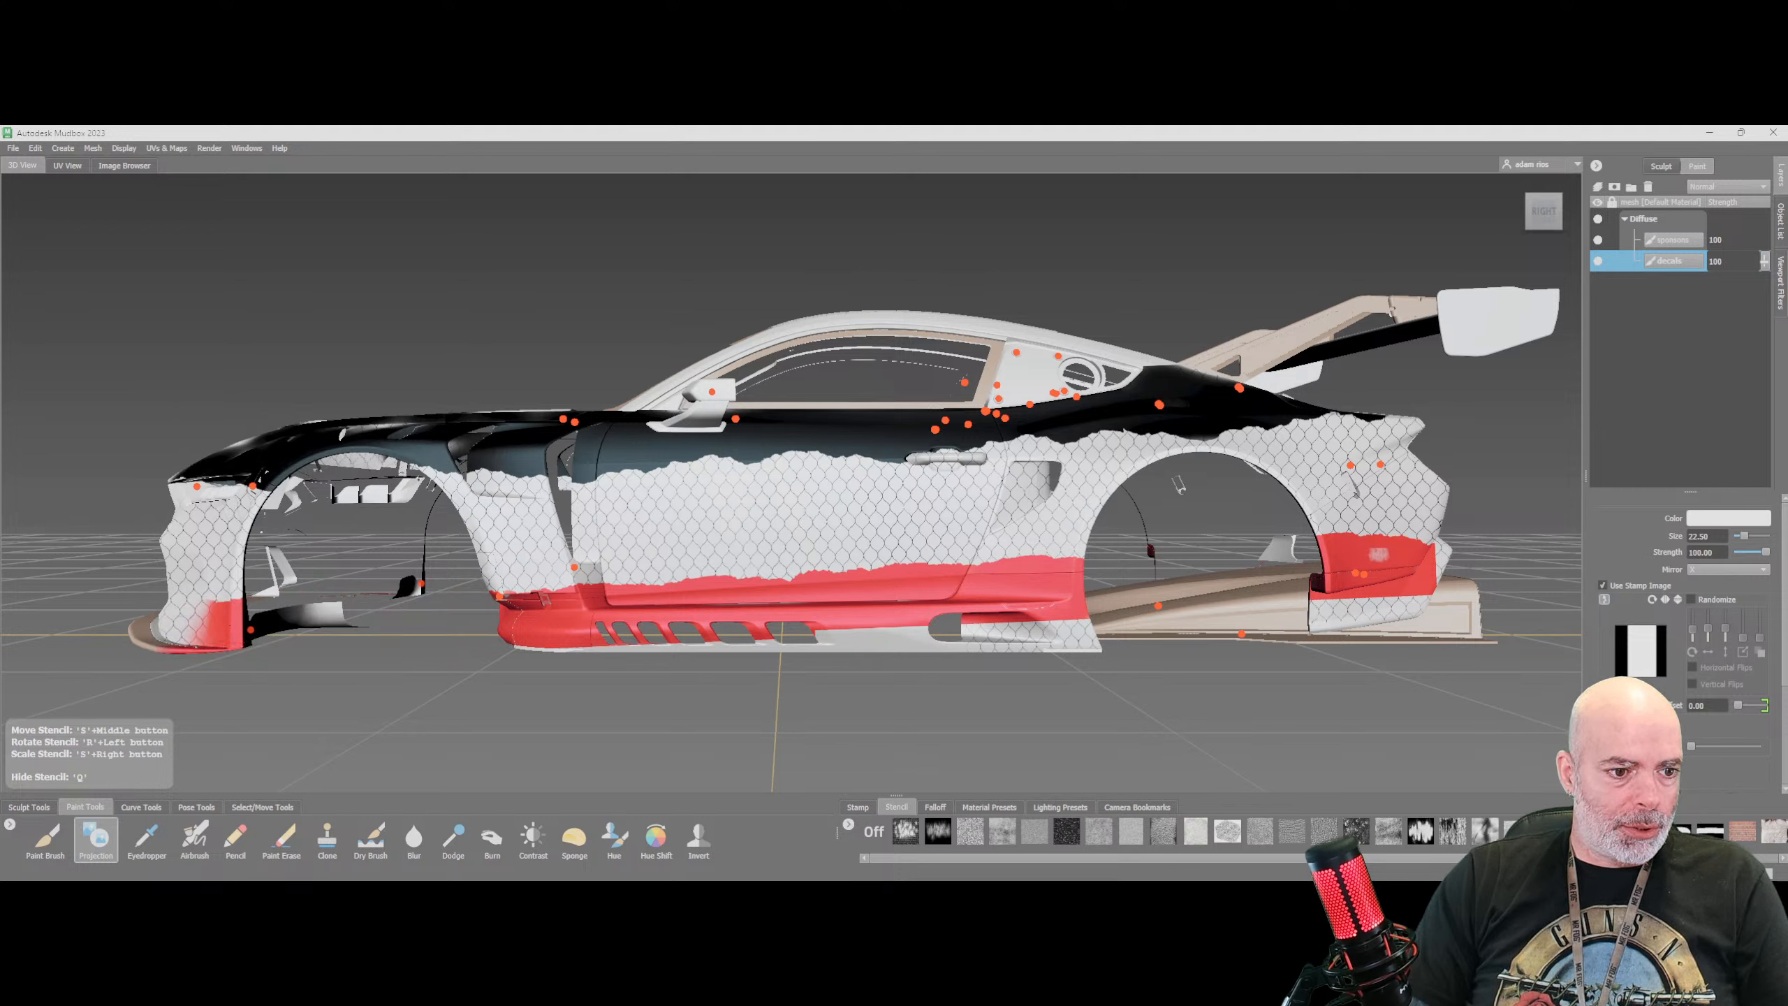
left_click_drag(208, 623, 159, 631)
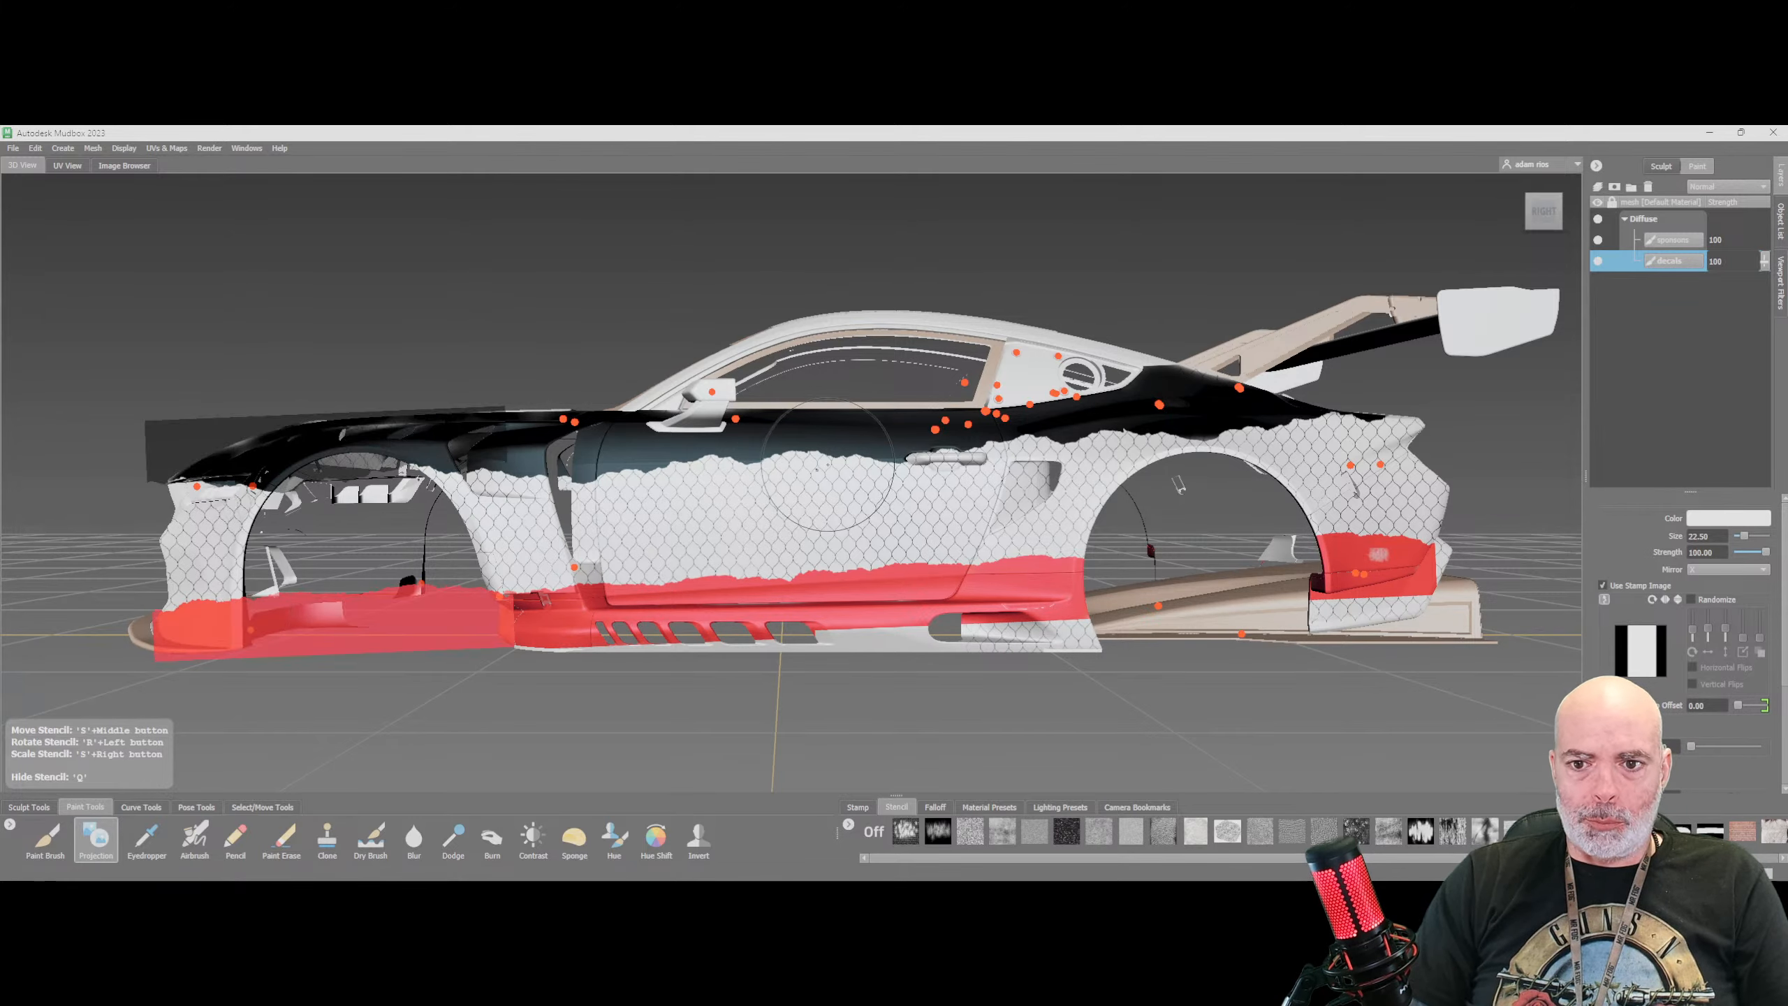
key("q")
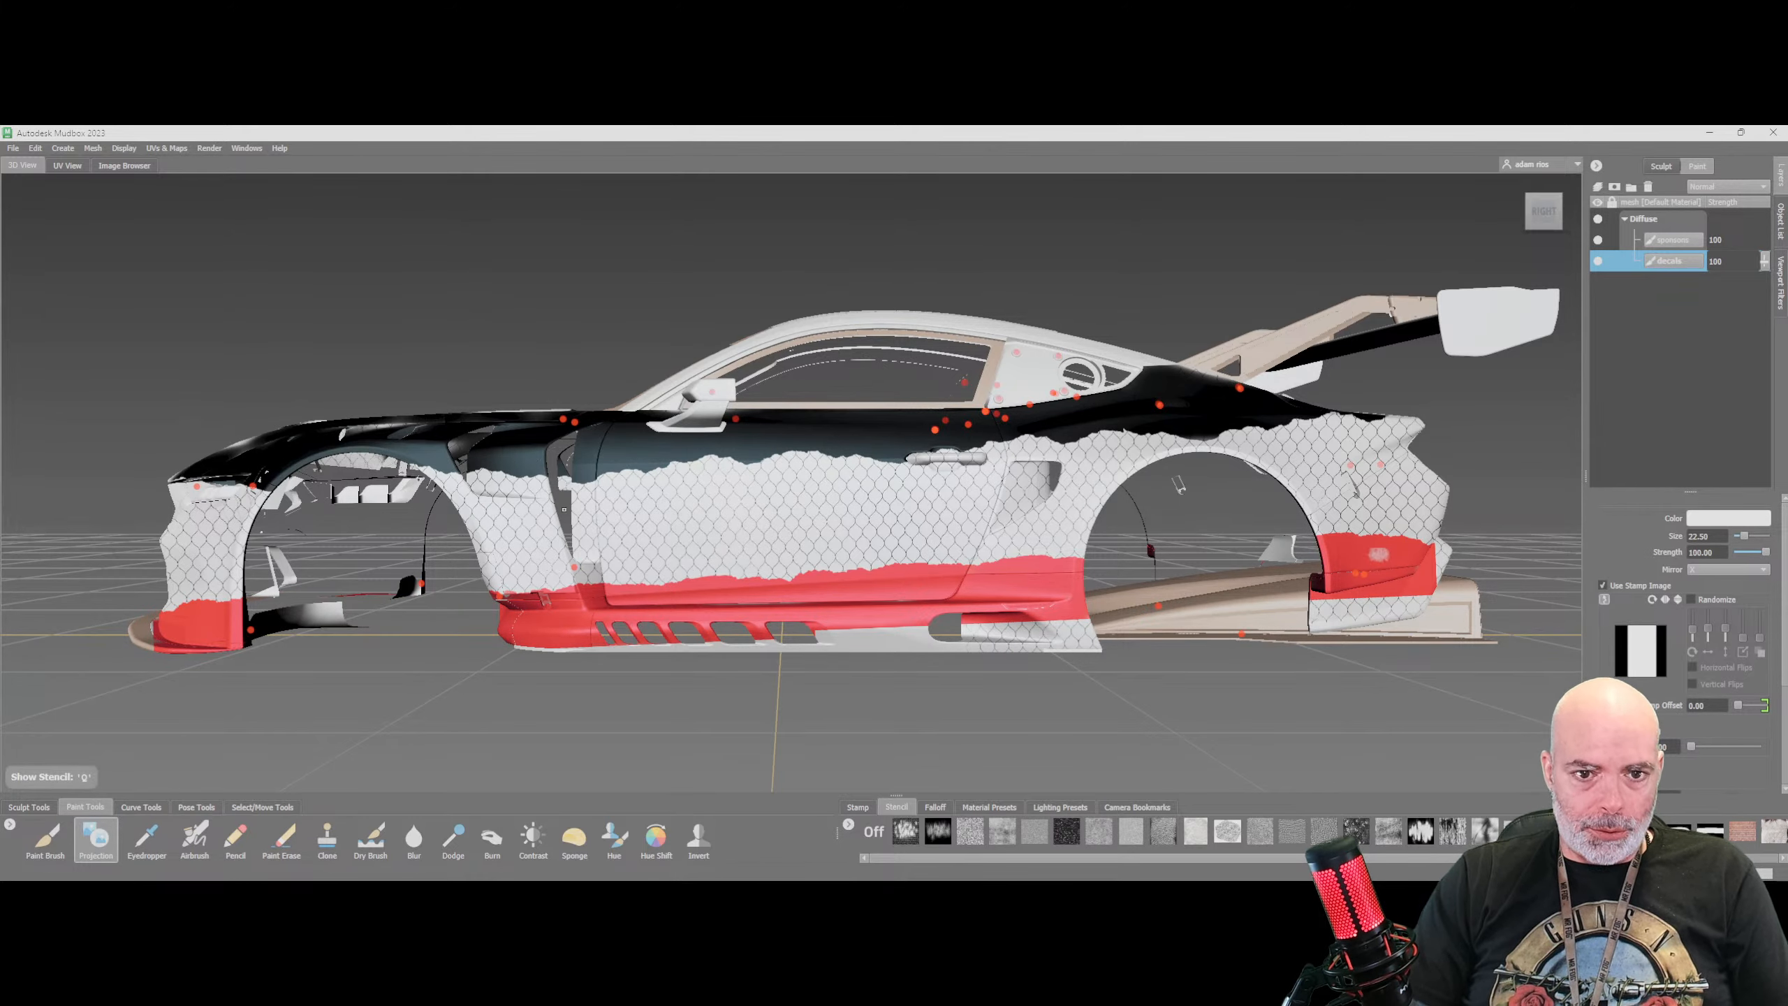
left_click_drag(848, 419, 1483, 424, "alt")
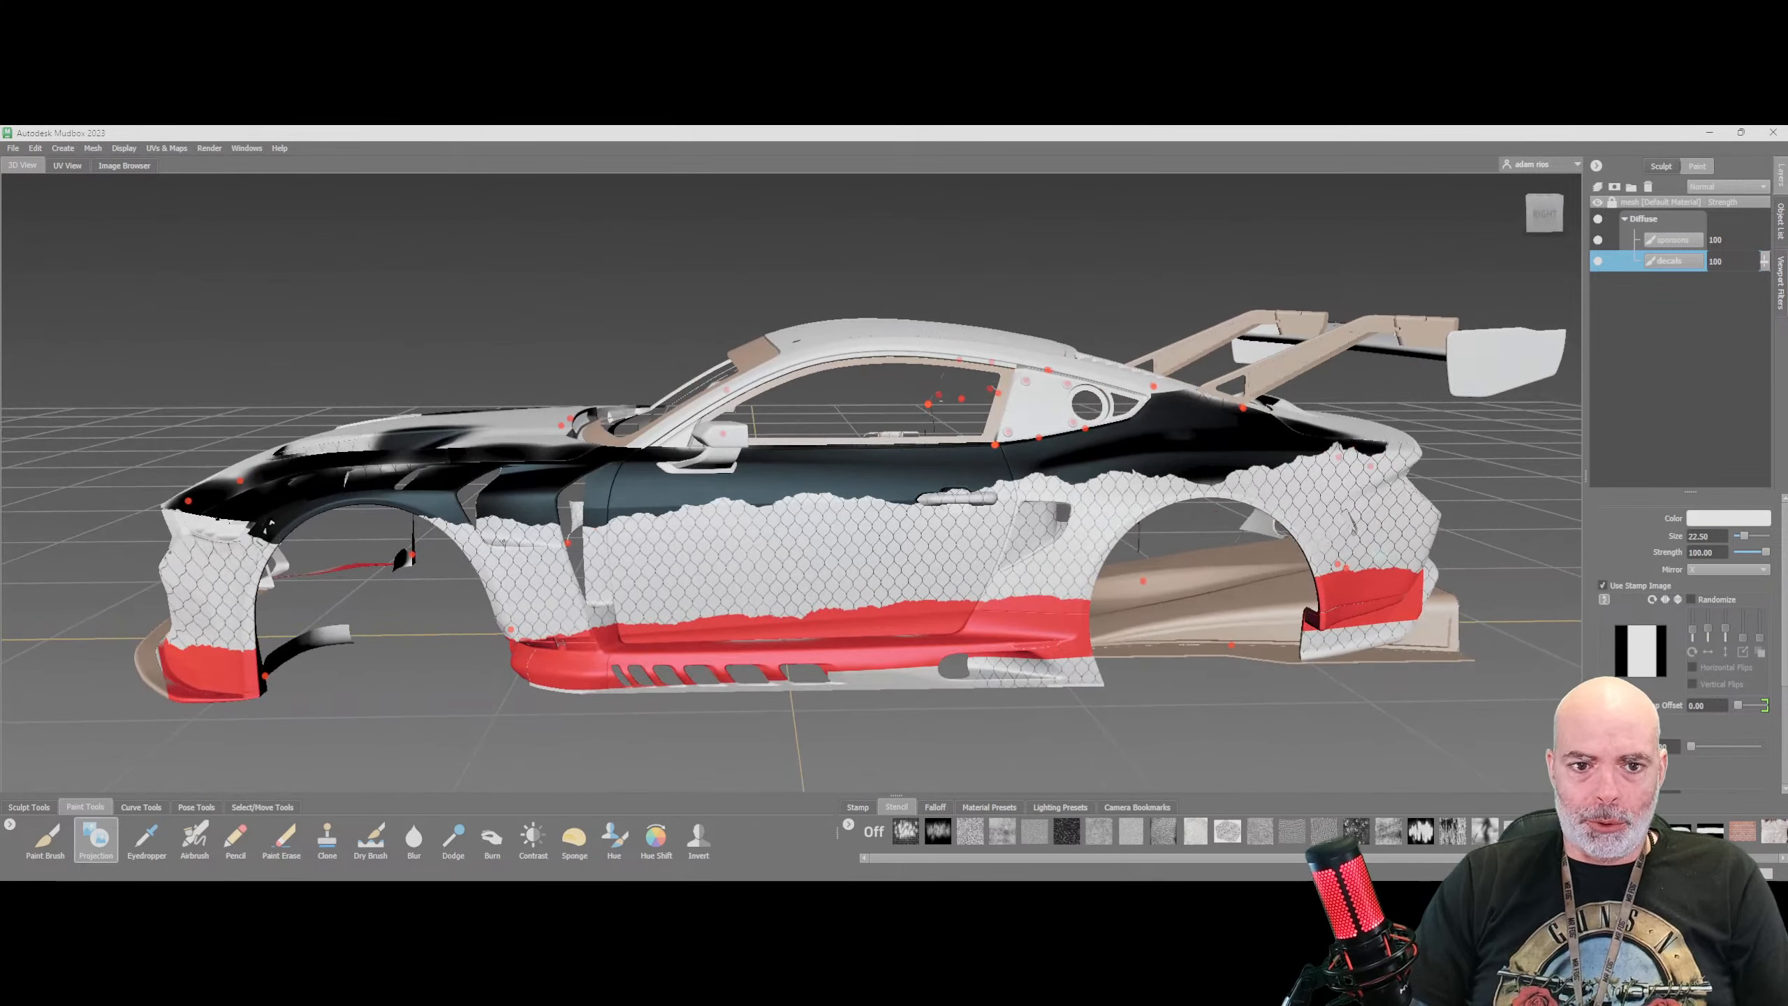
left_click(1544, 214)
Select the sponsors paint layer and look through the images in the Pictures folder for a sponsor logo
left_click(1676, 241)
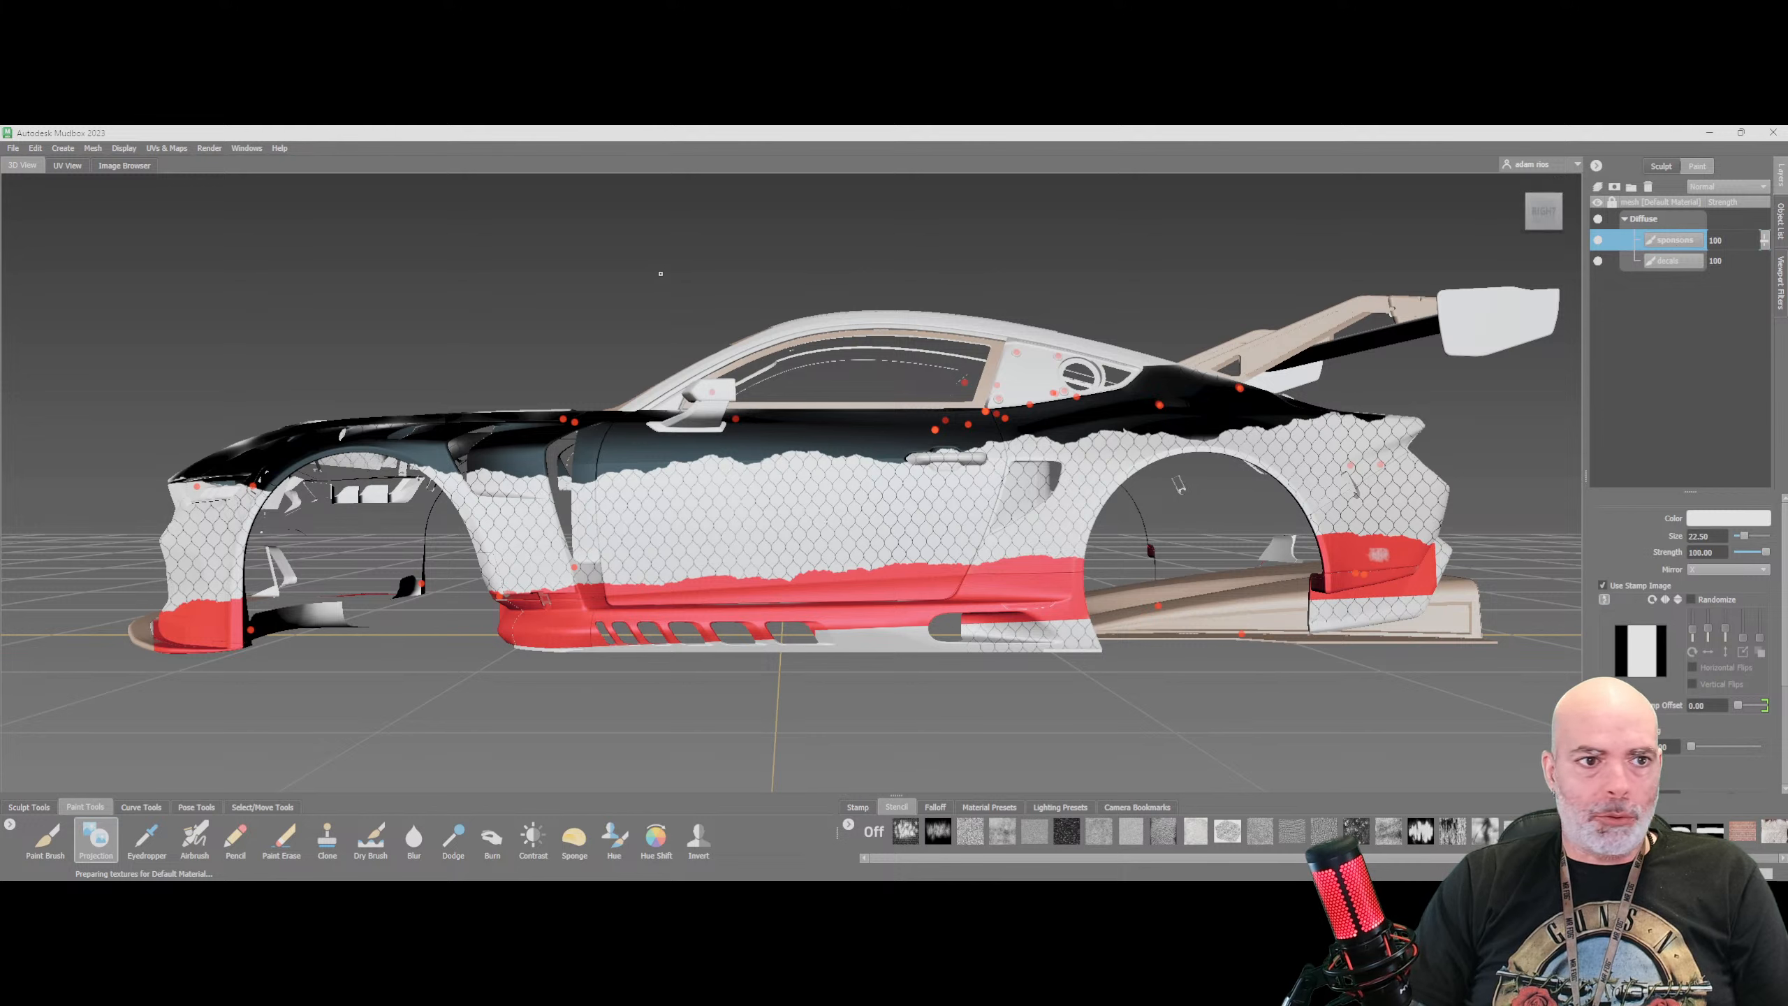
left_click(120, 166)
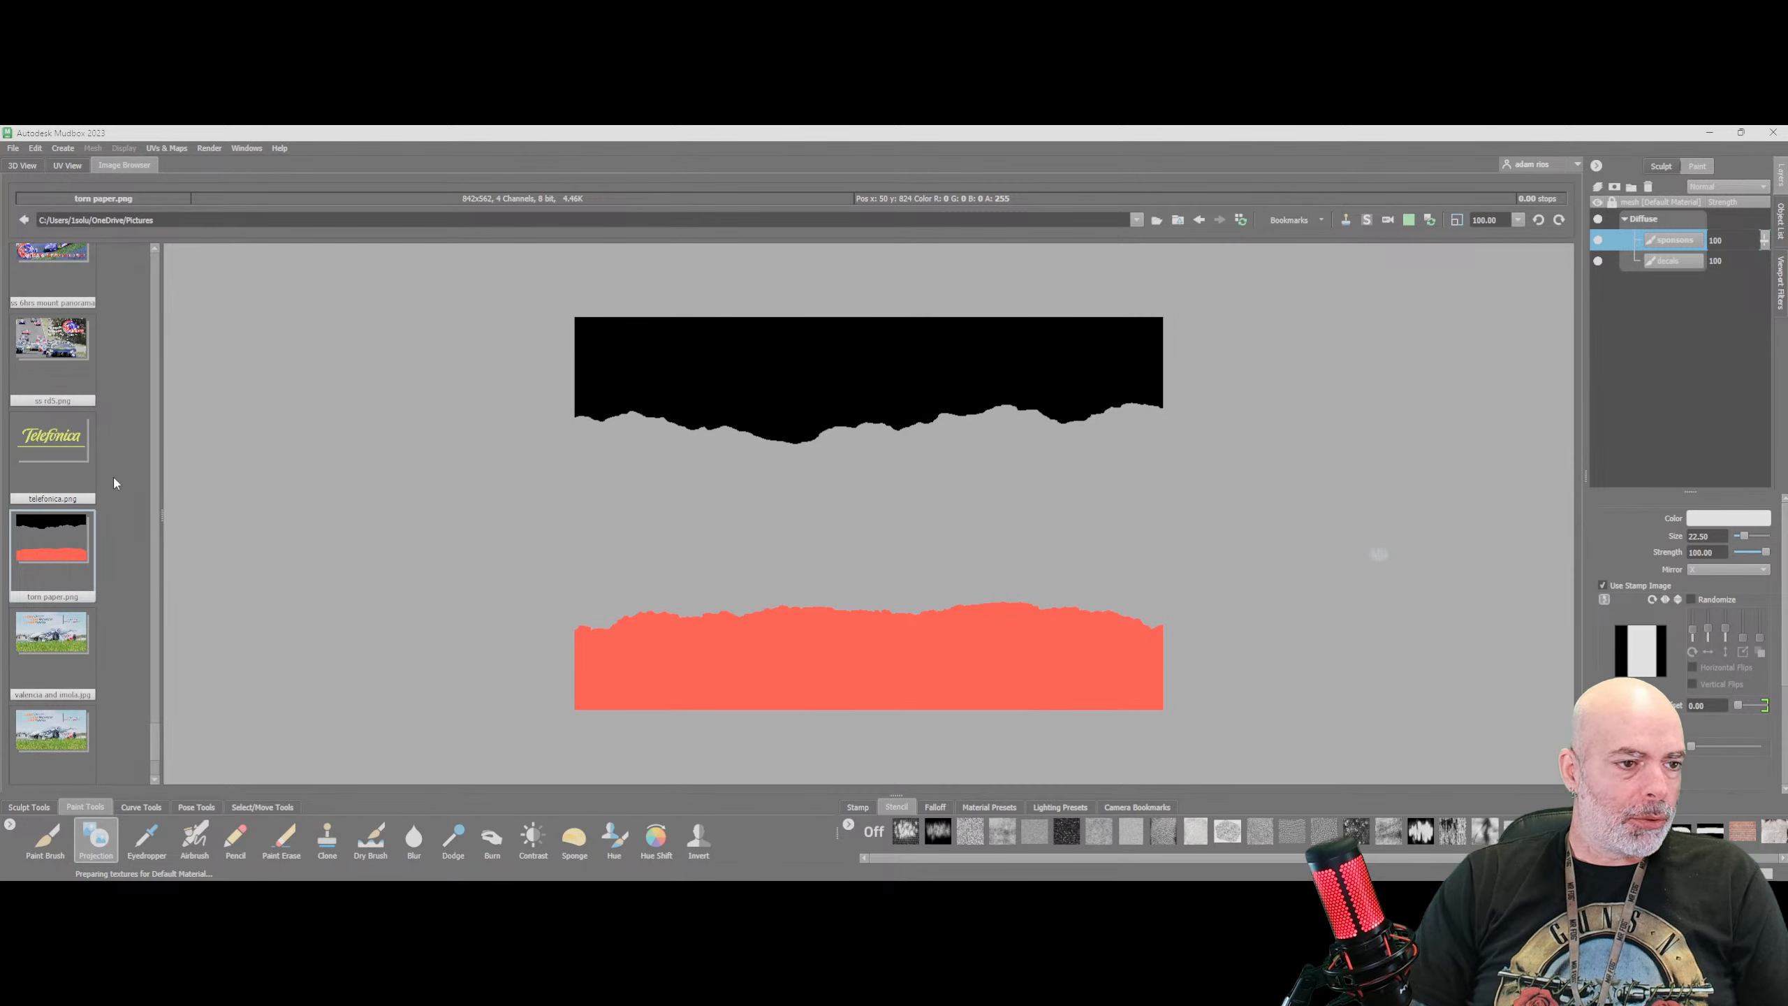
scroll(106, 480, "up", 10)
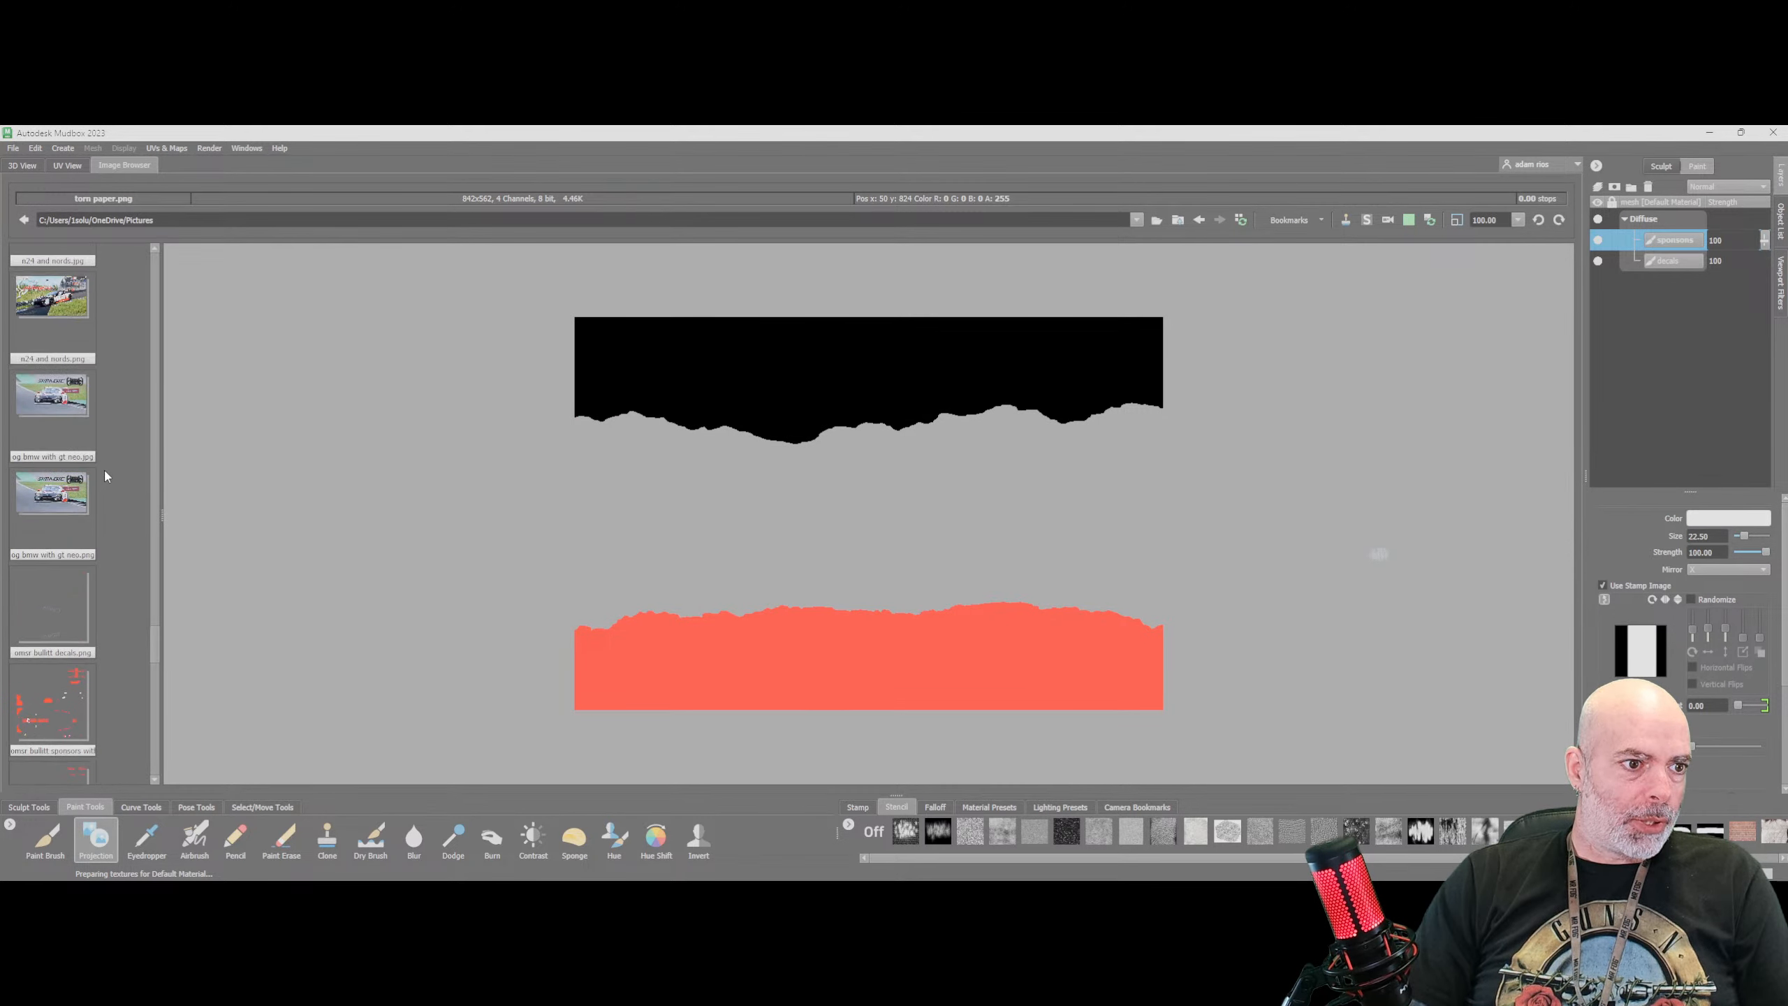
scroll(106, 476, "down", 8)
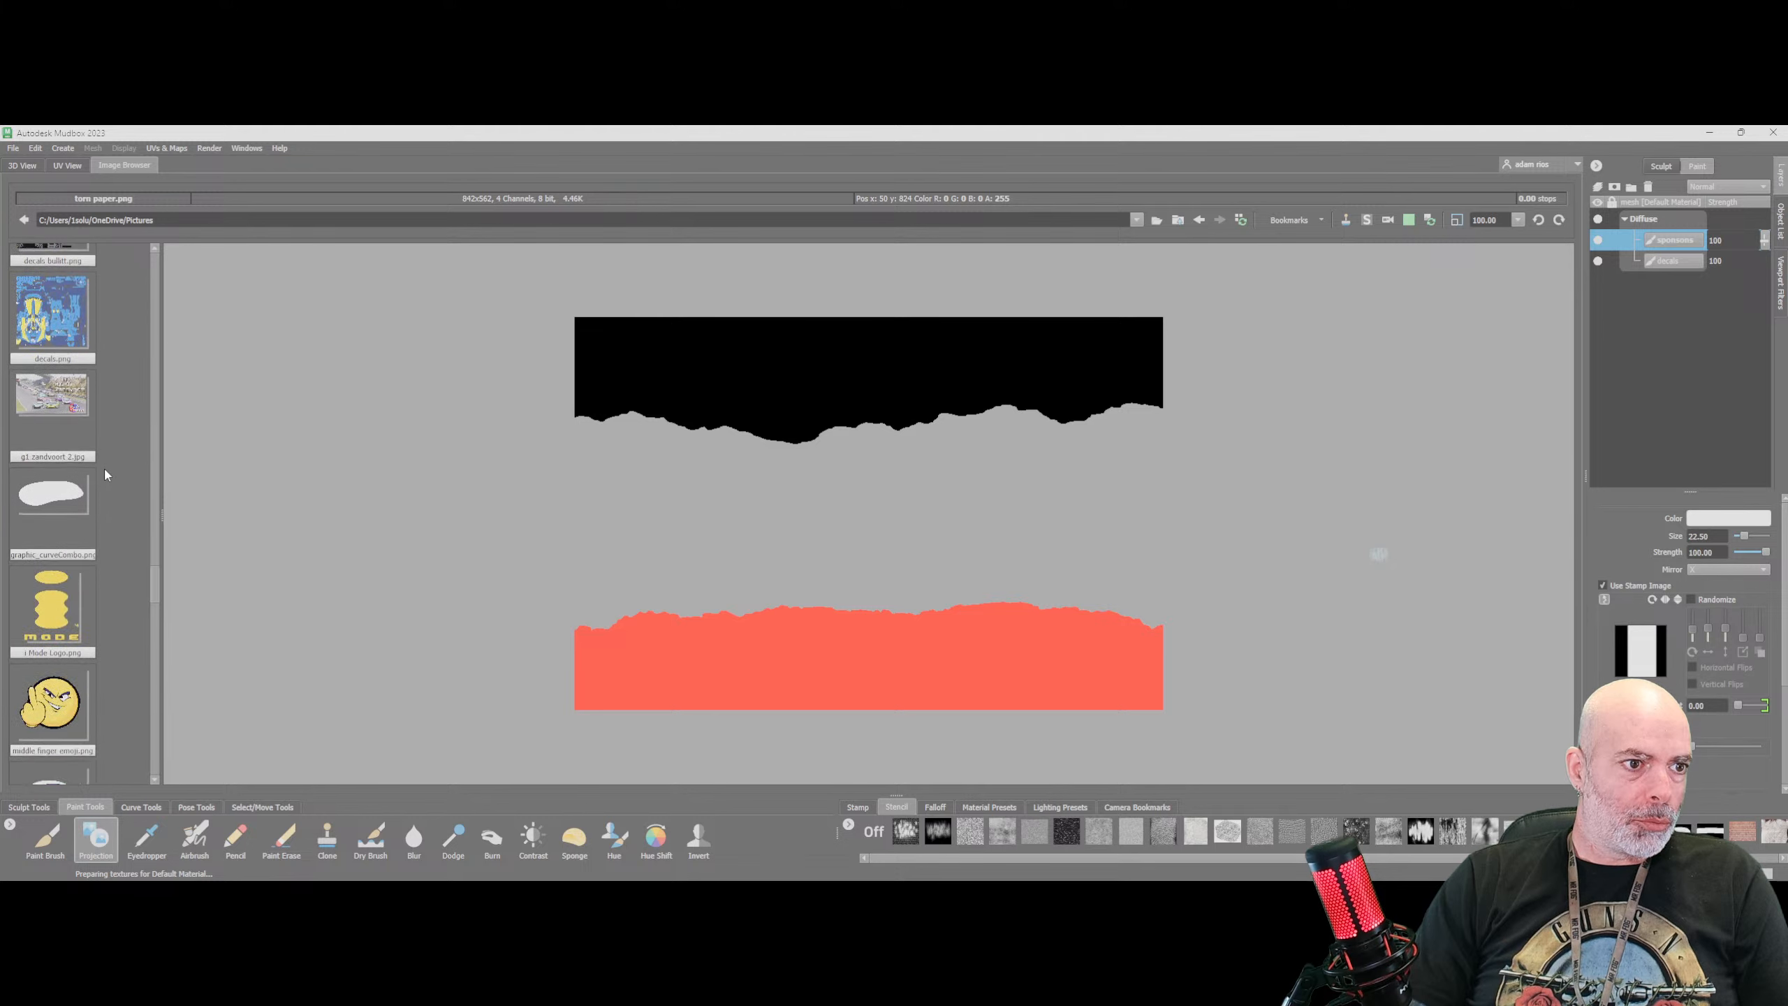
scroll(106, 474, "up", 6)
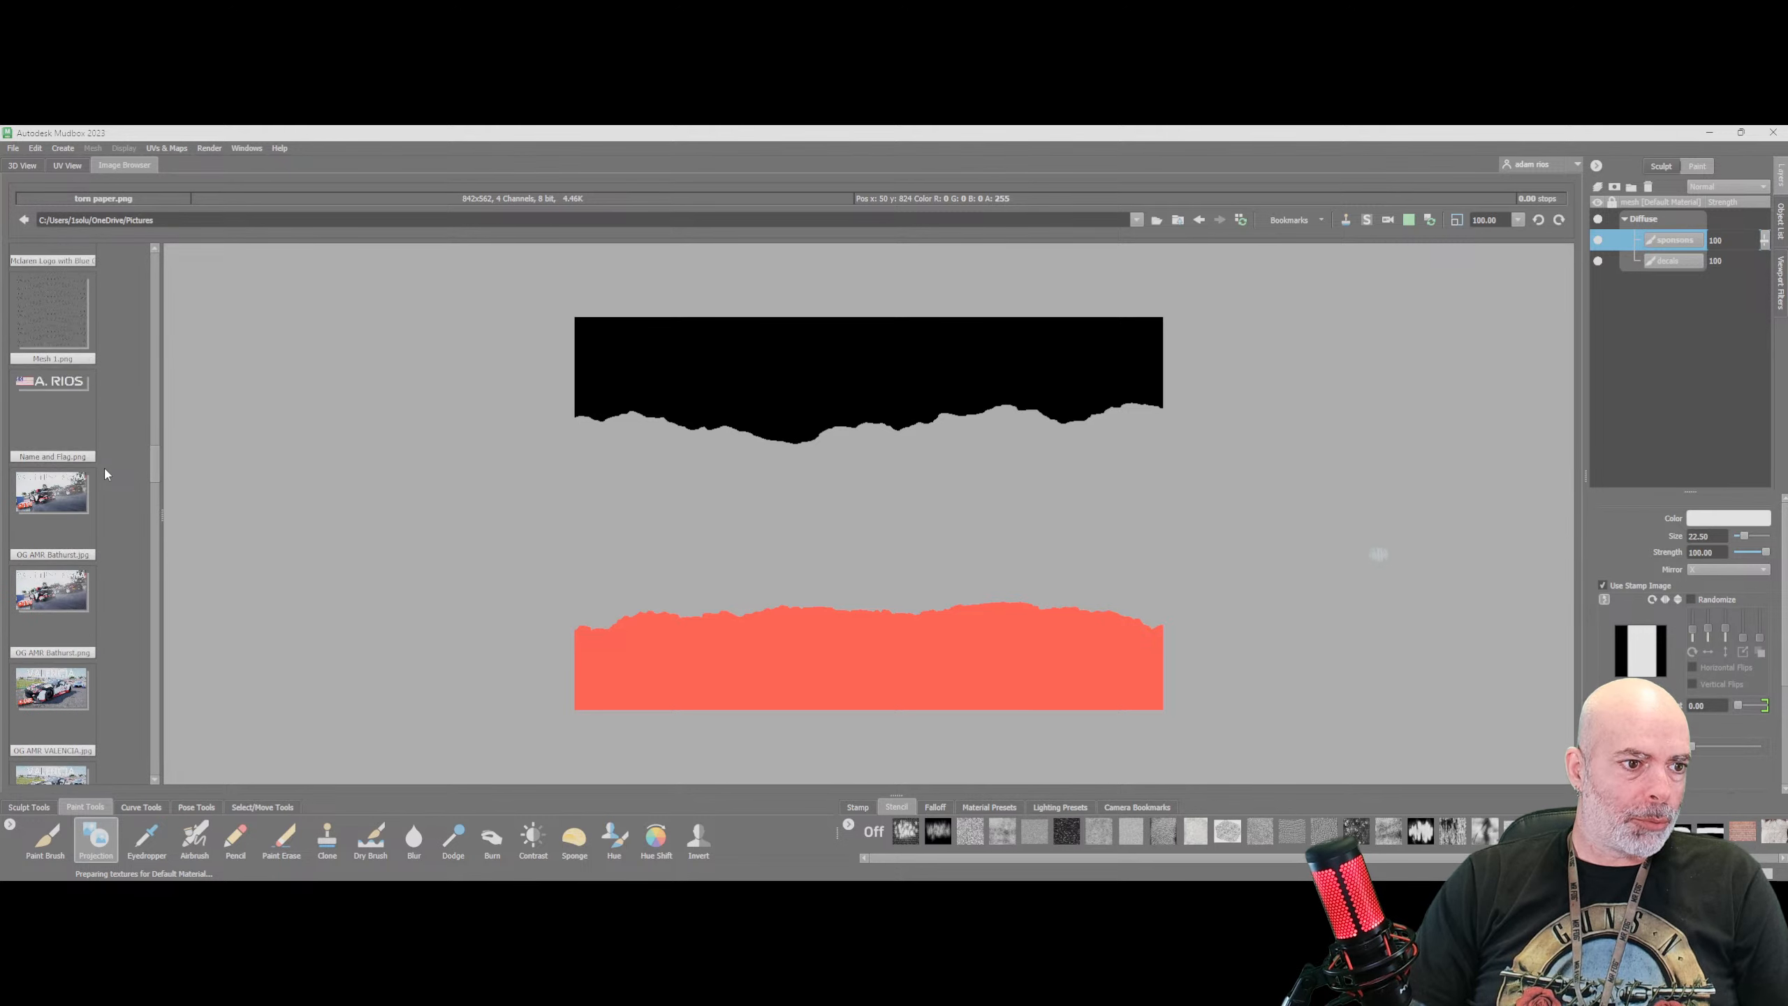
scroll(106, 475, "up", 6)
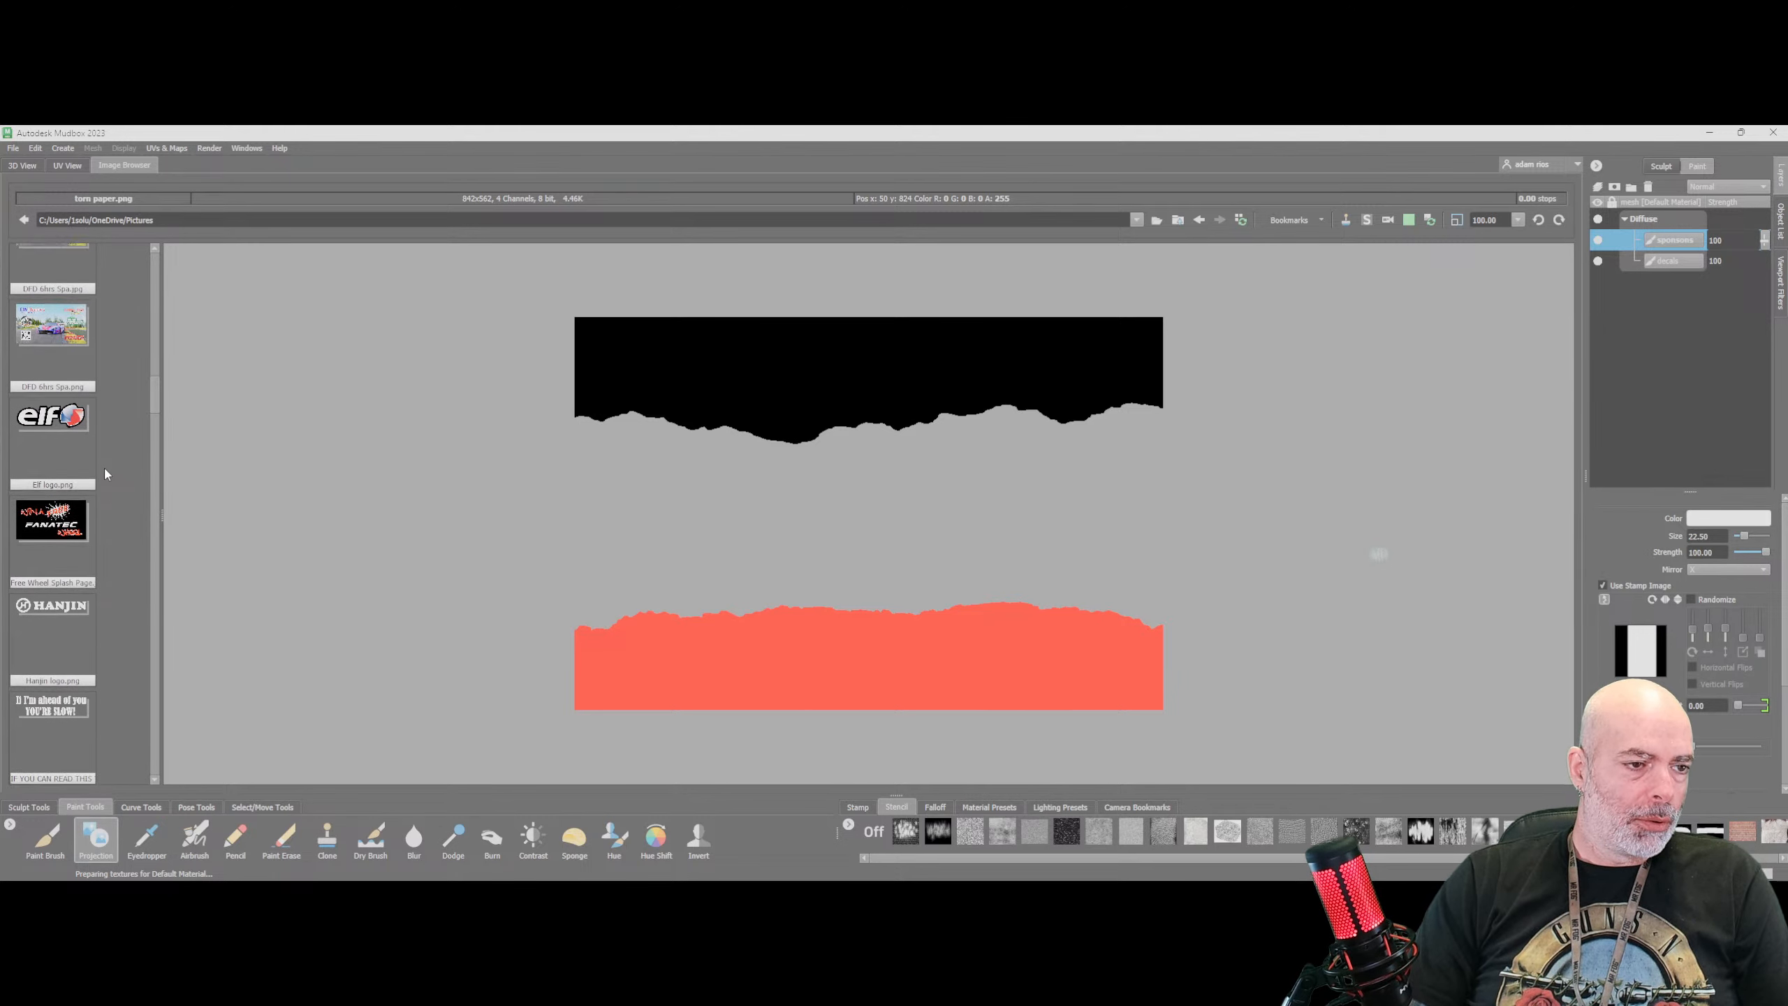
scroll(105, 475, "up", 6)
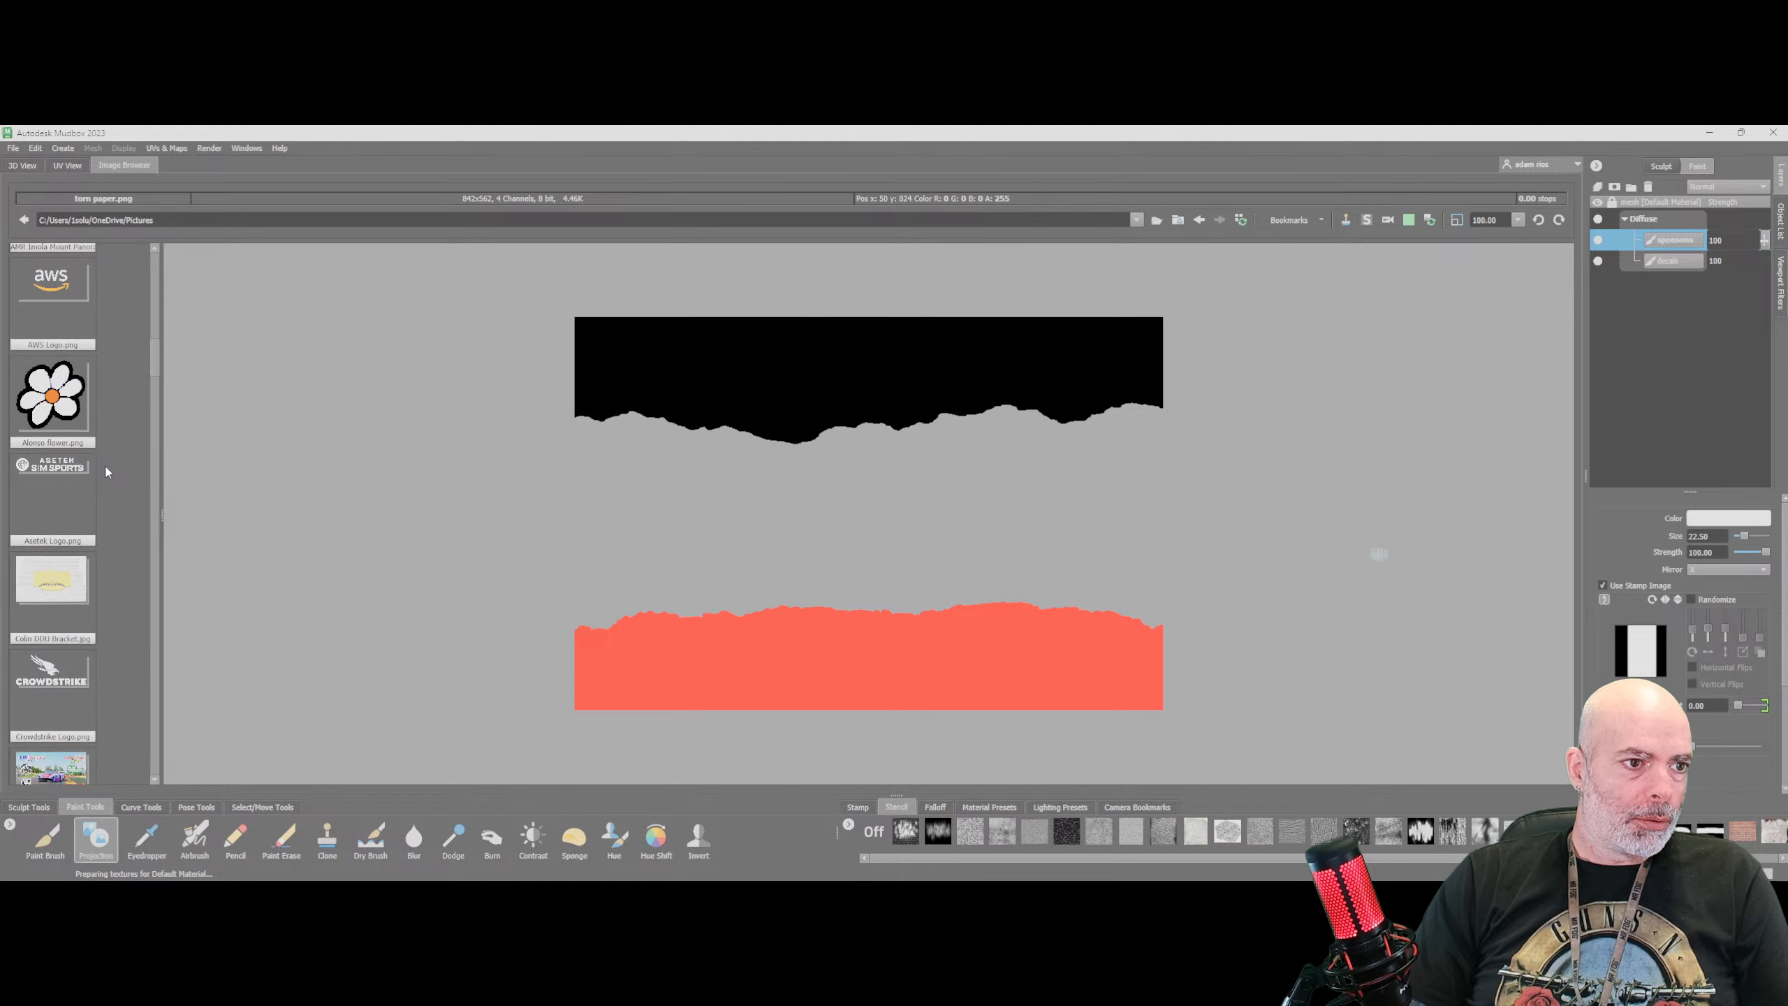
scroll(105, 468, "up", 4)
scroll(105, 466, "down", 3)
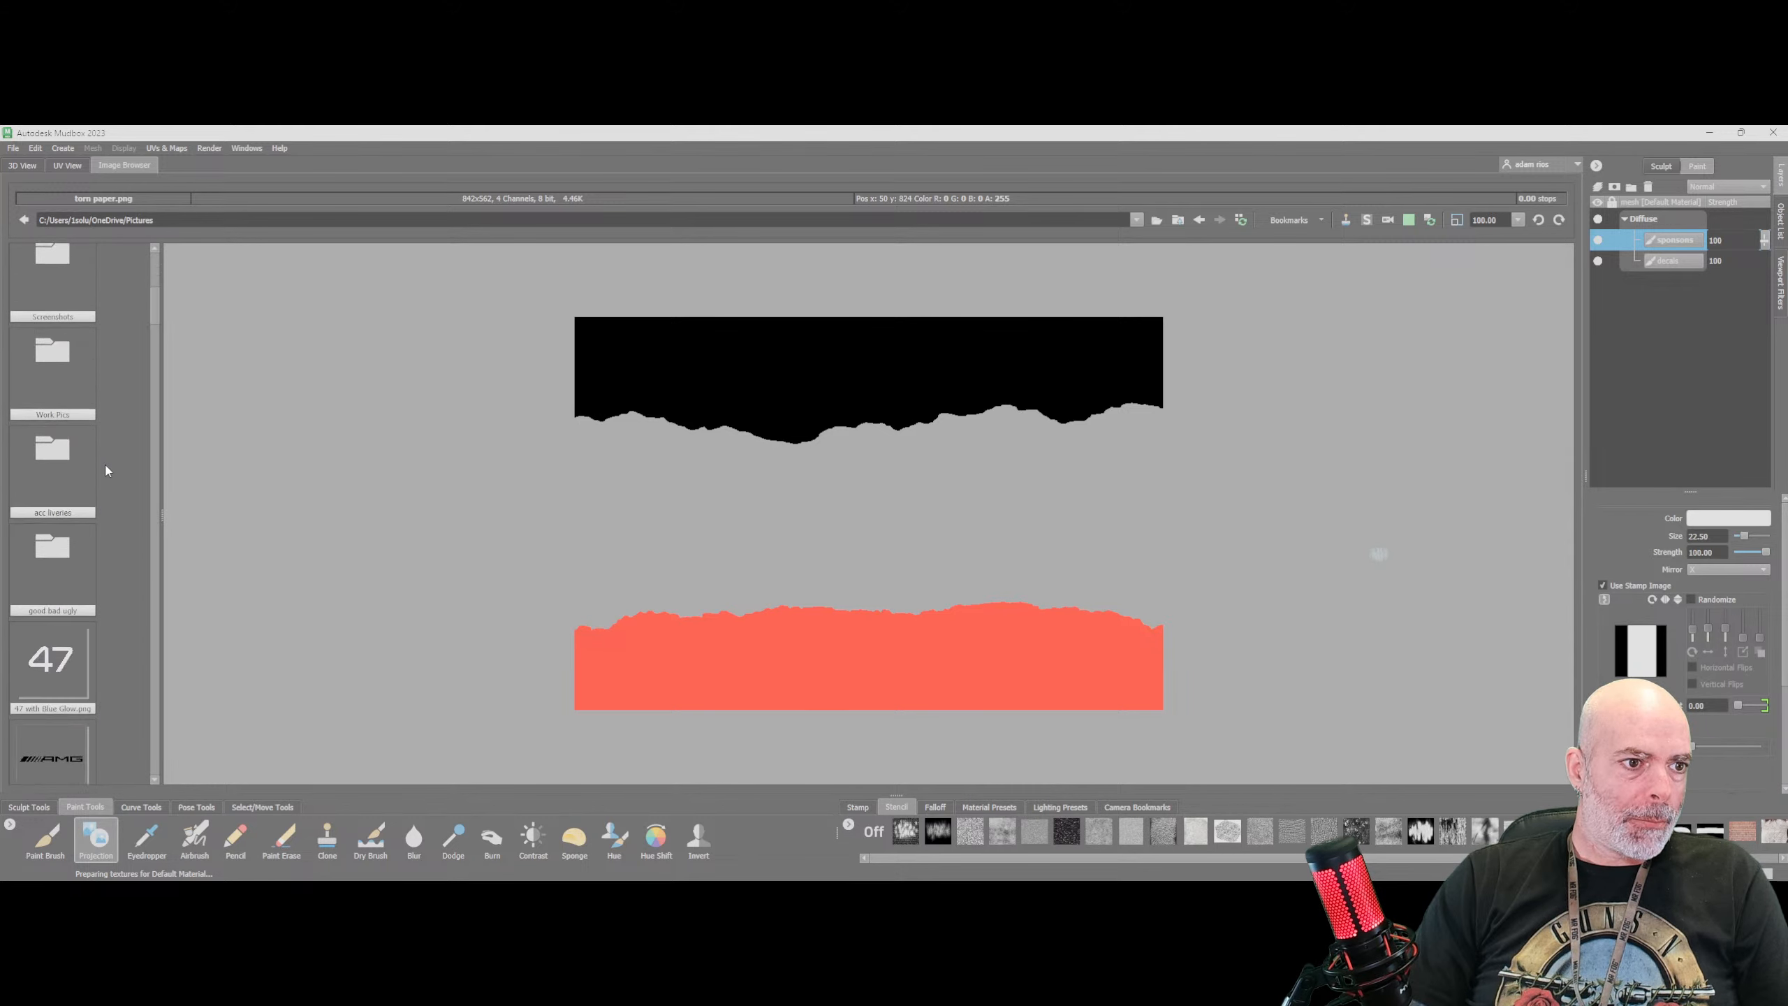
scroll(103, 460, "down", 6)
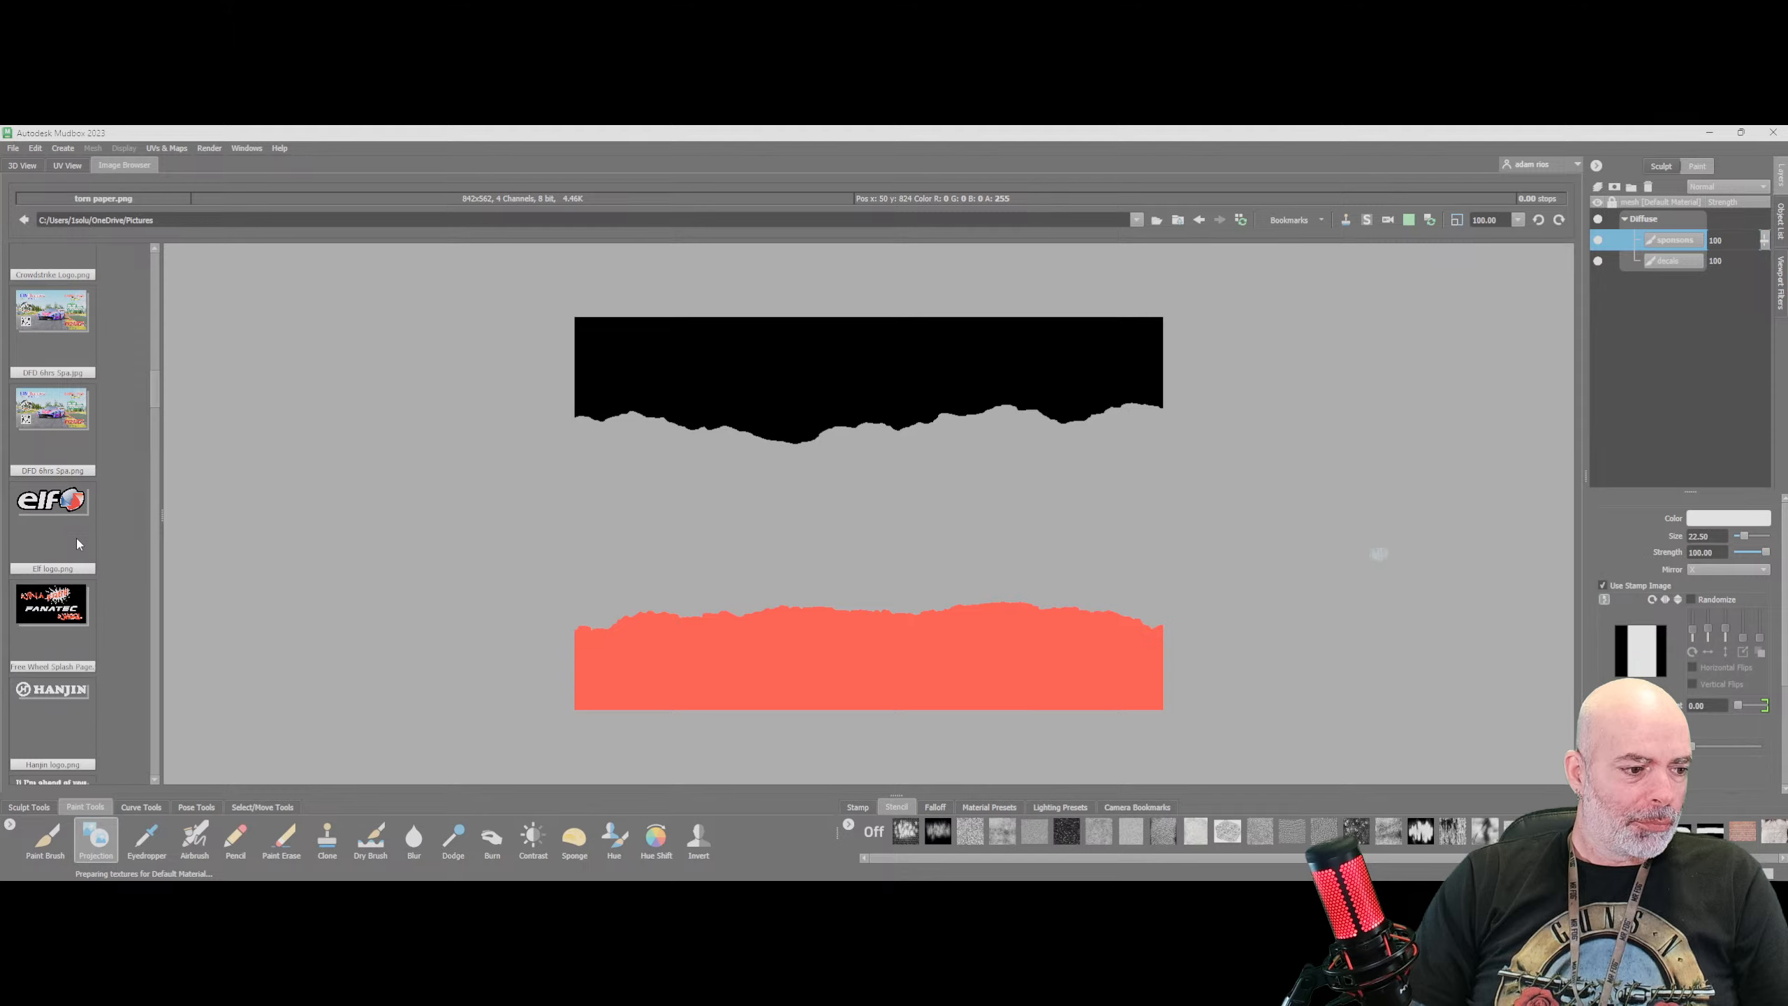
scroll(64, 553, "down", 6)
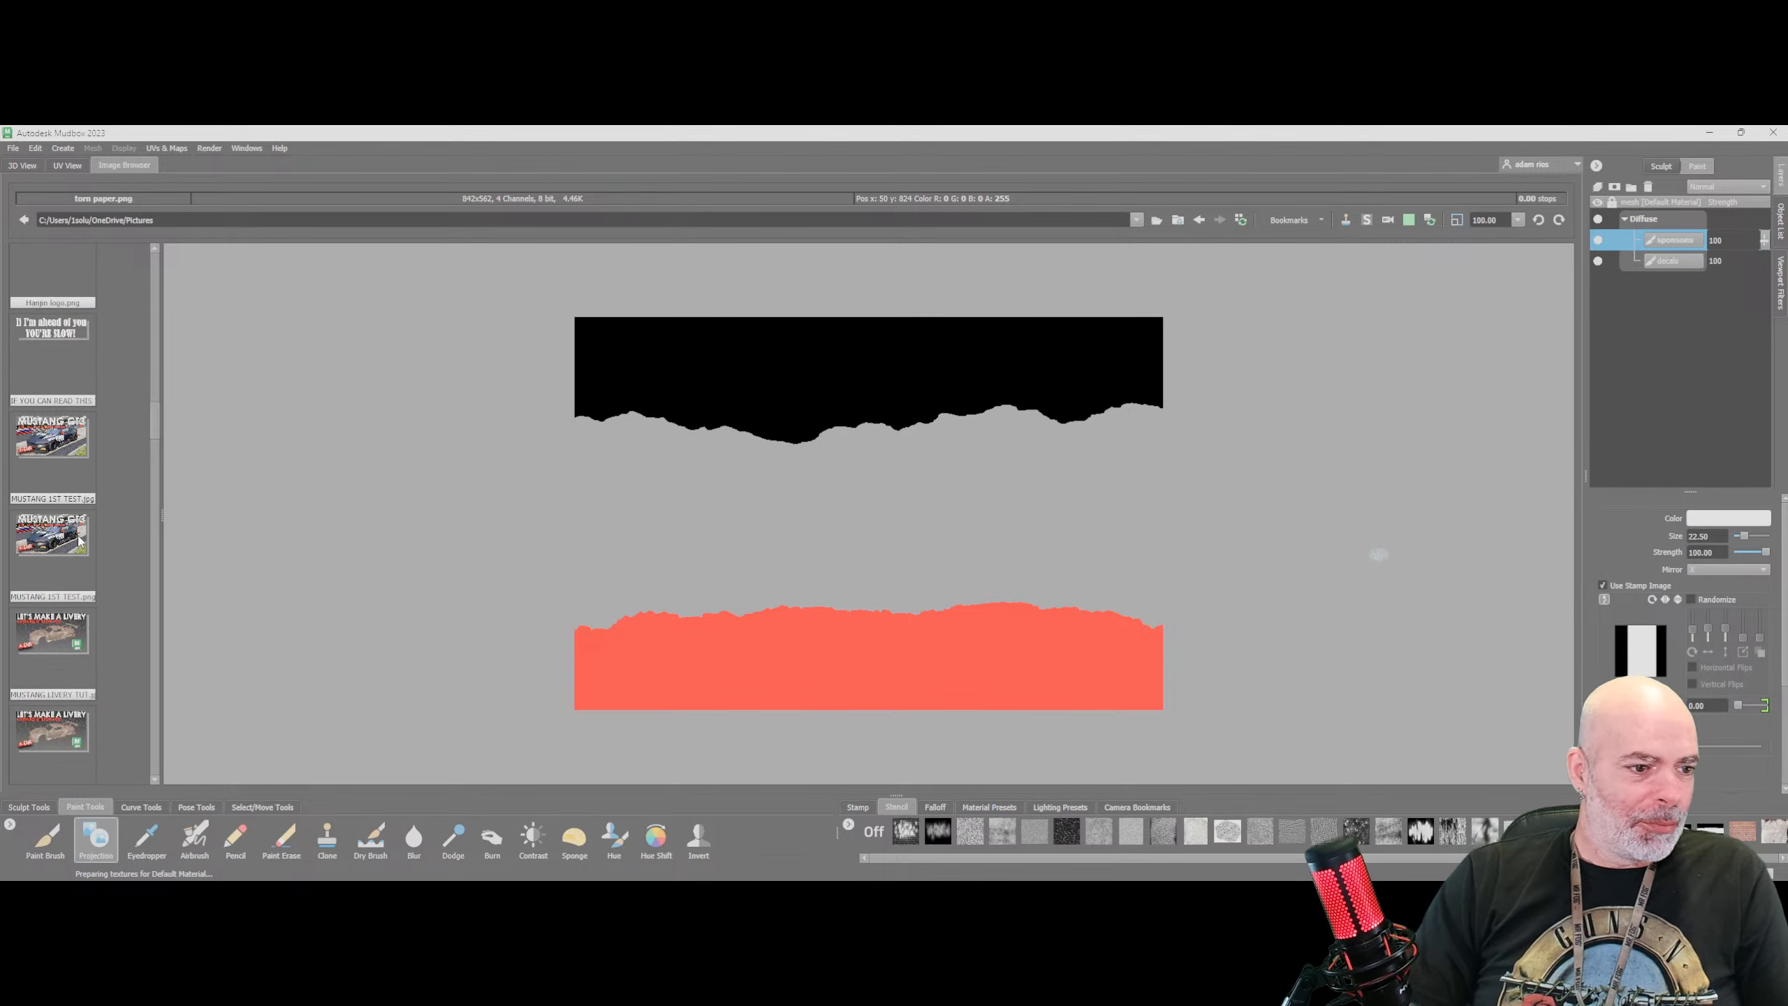
scroll(78, 538, "down", 8)
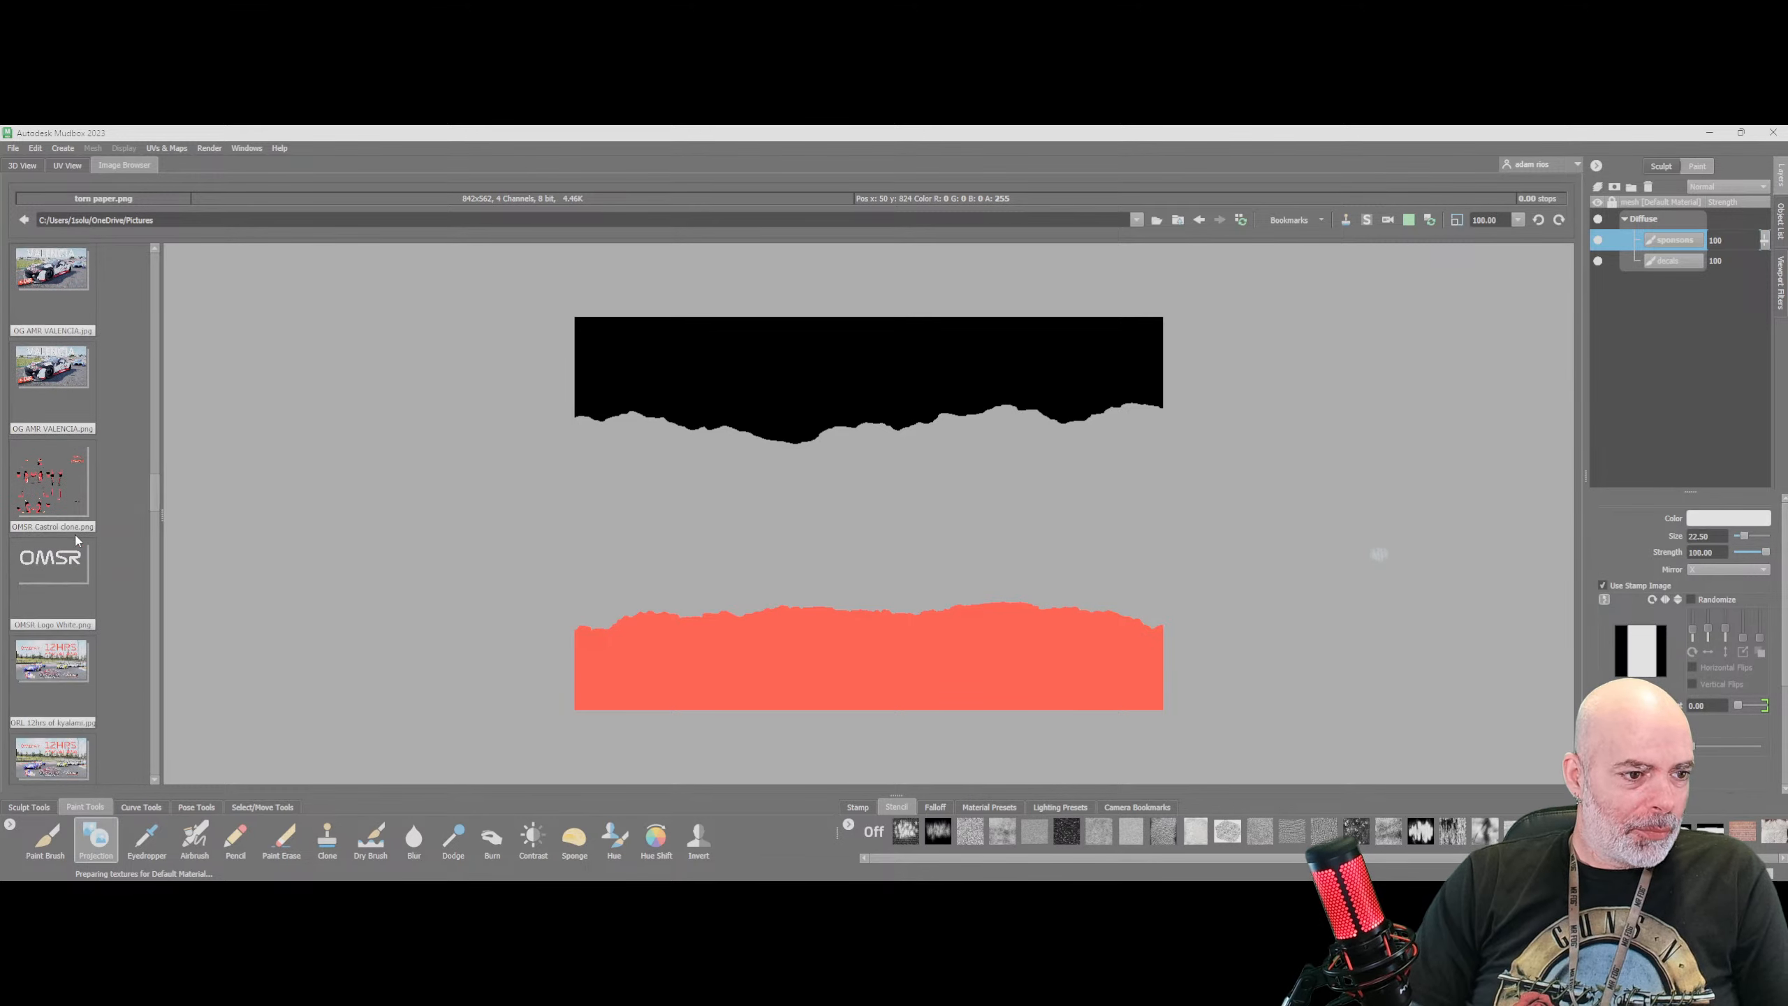
scroll(78, 550, "down", 8)
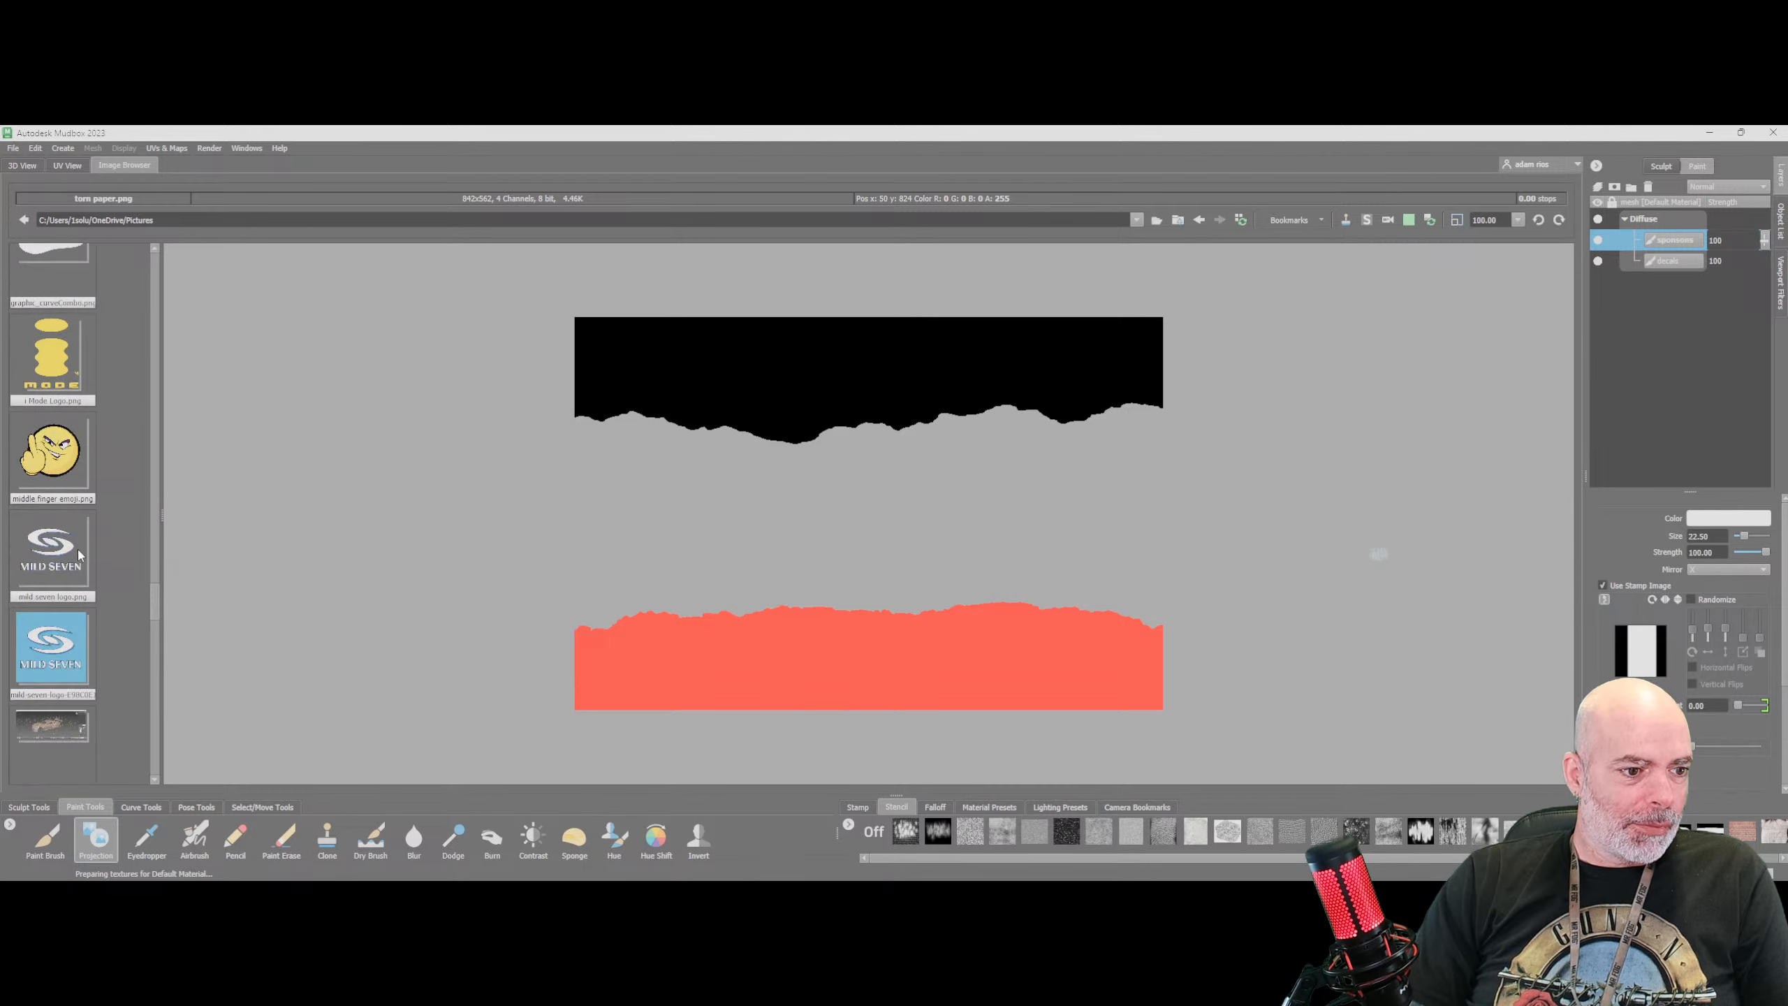
scroll(77, 538, "down", 8)
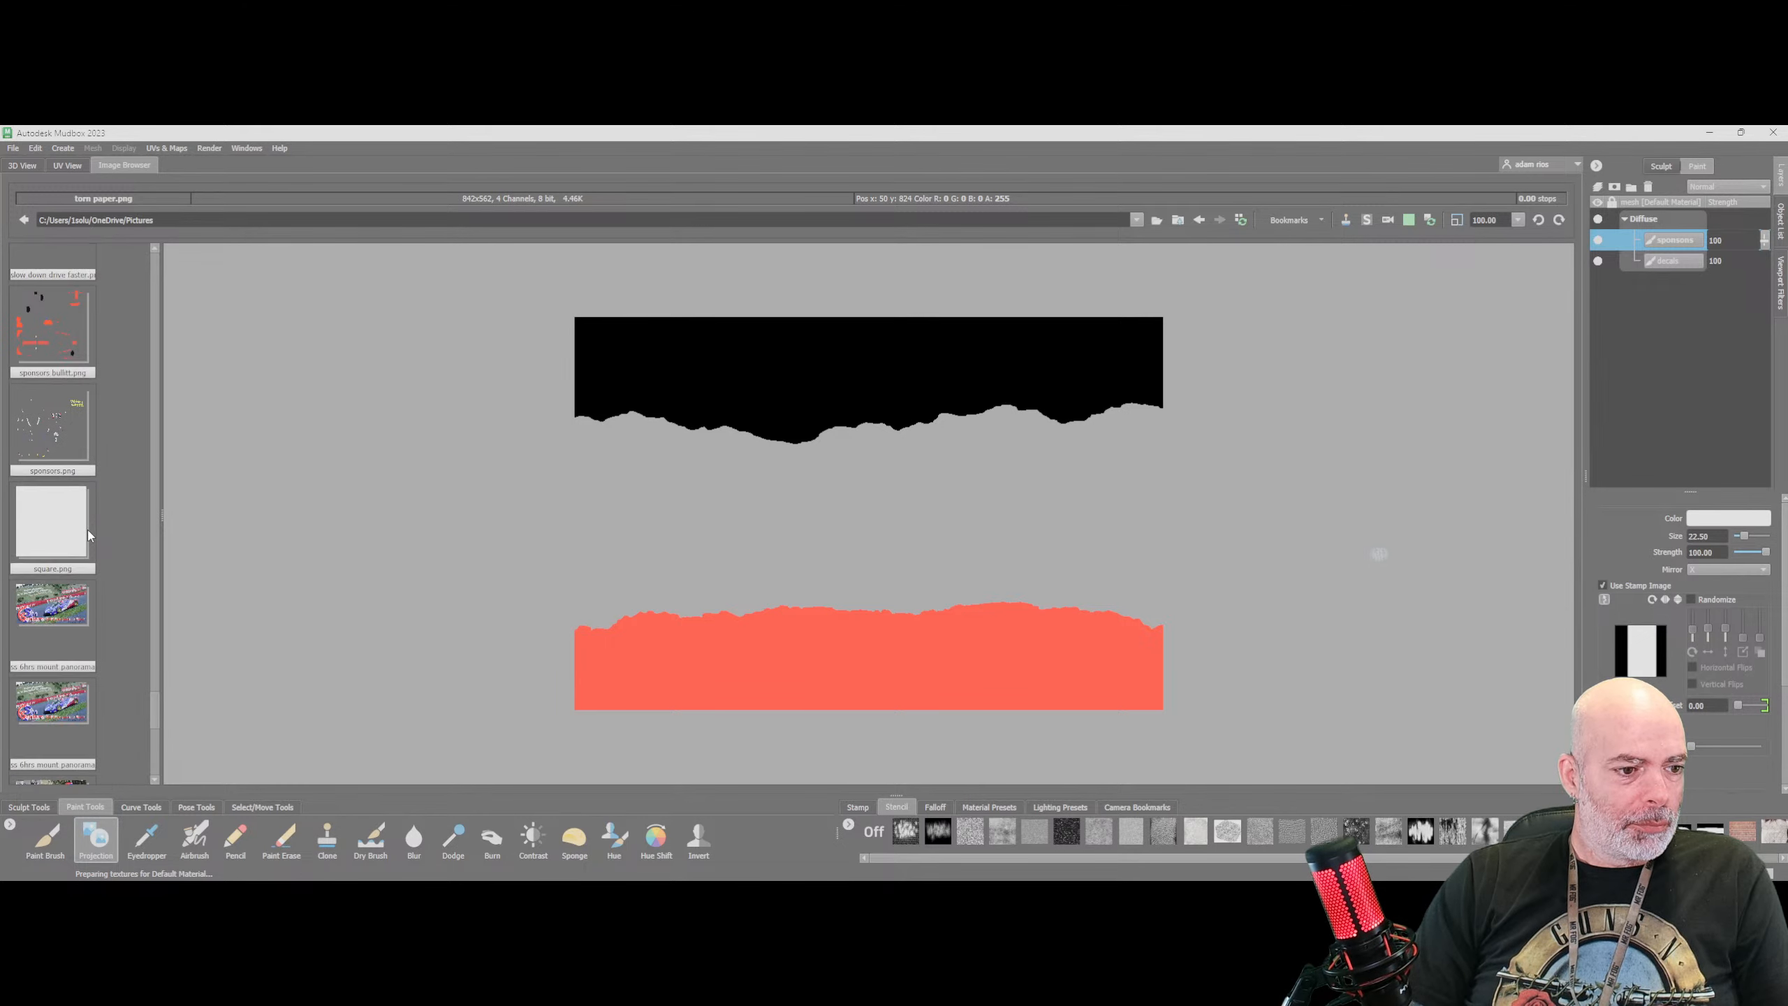
scroll(87, 530, "down", 3)
scroll(87, 530, "up", 5)
left_click(80, 528)
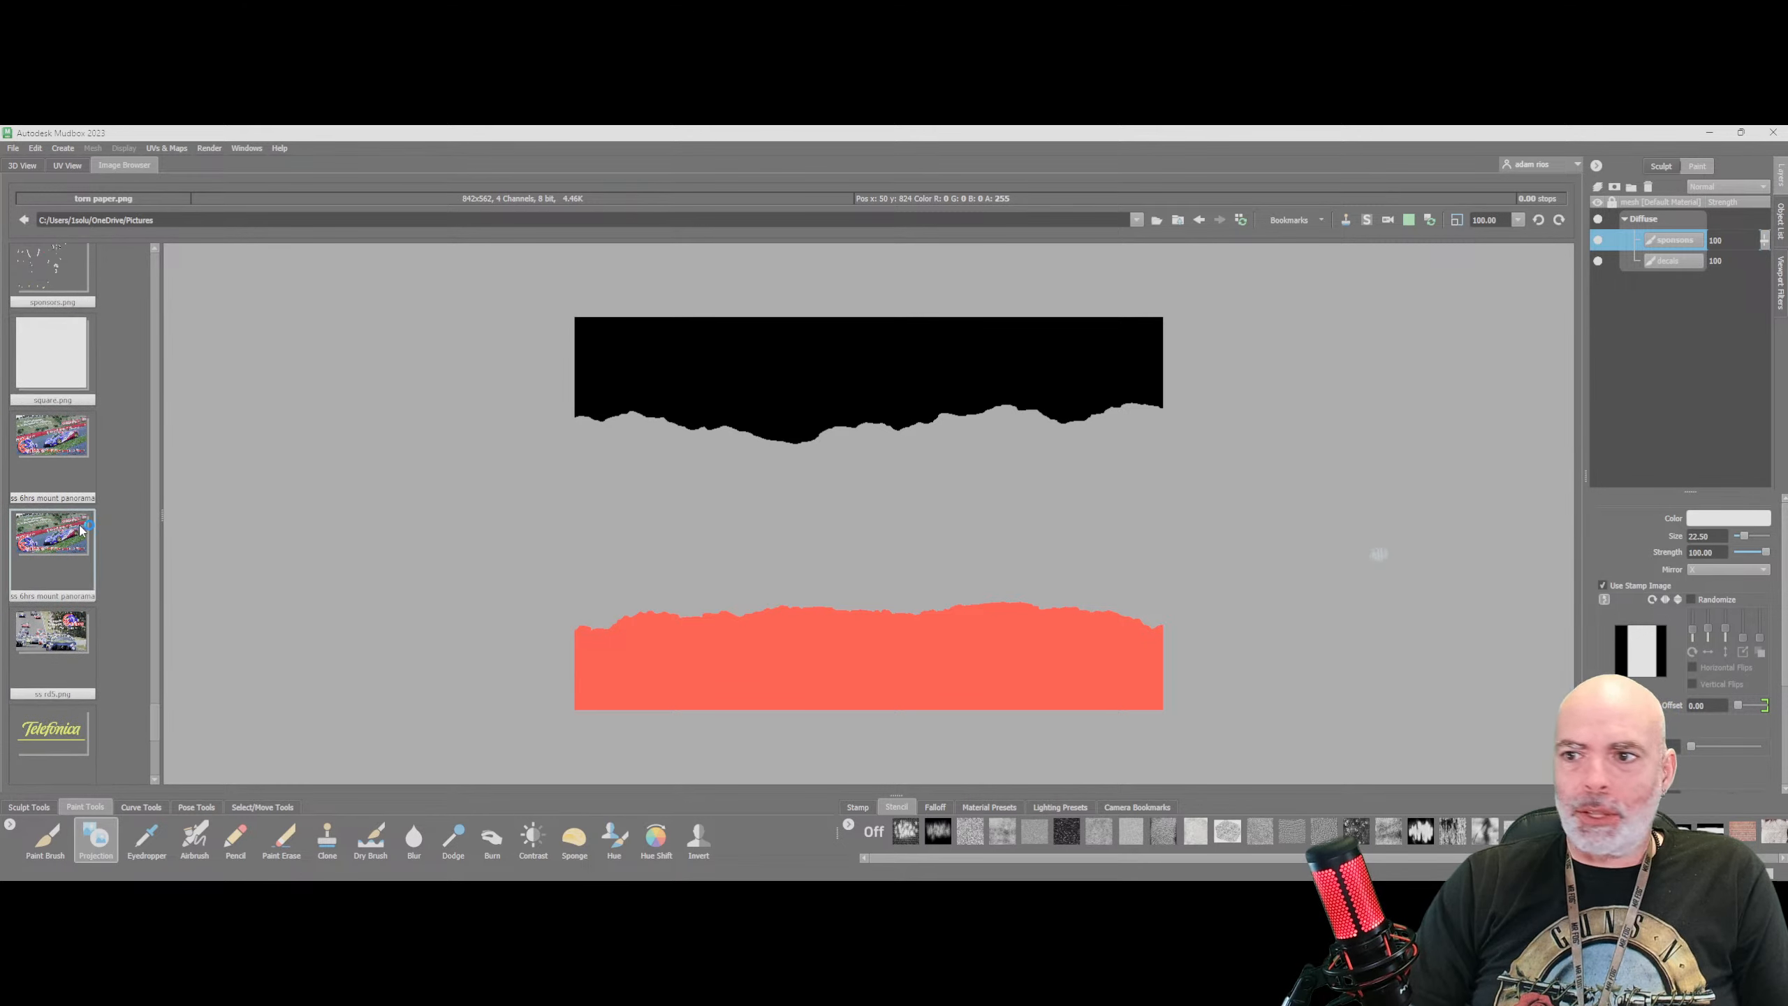
scroll(79, 517, "up", 5)
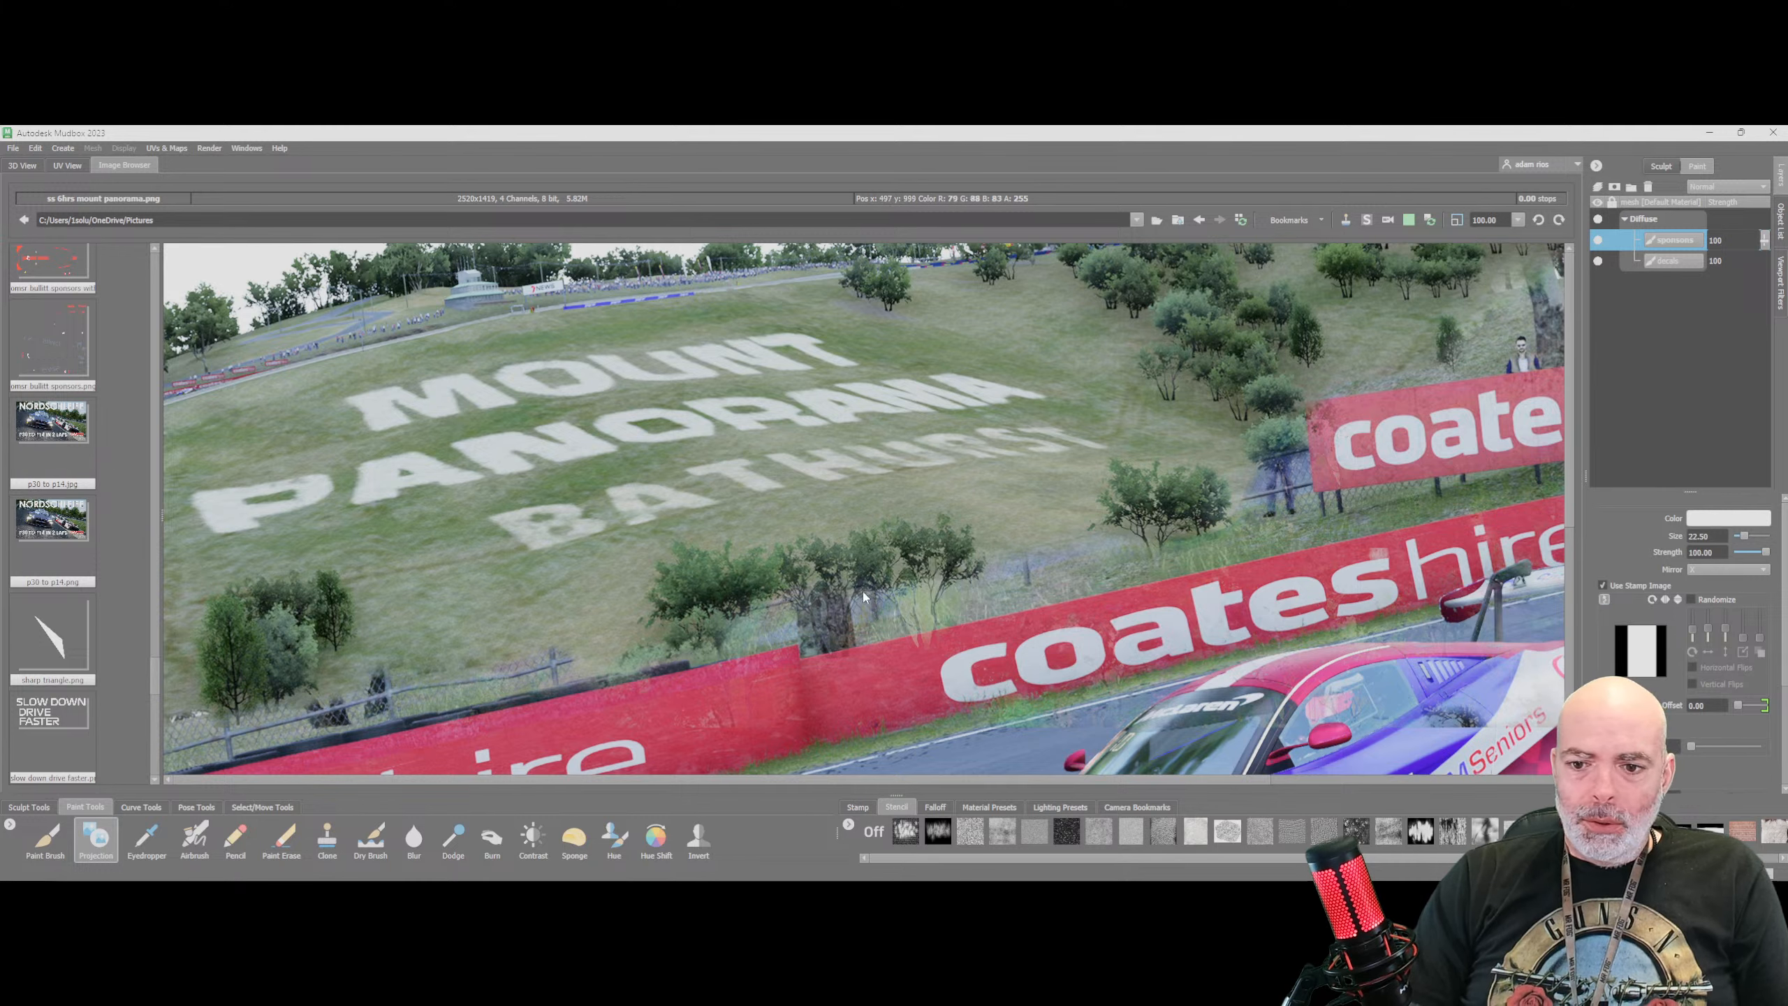
left_click(70, 517)
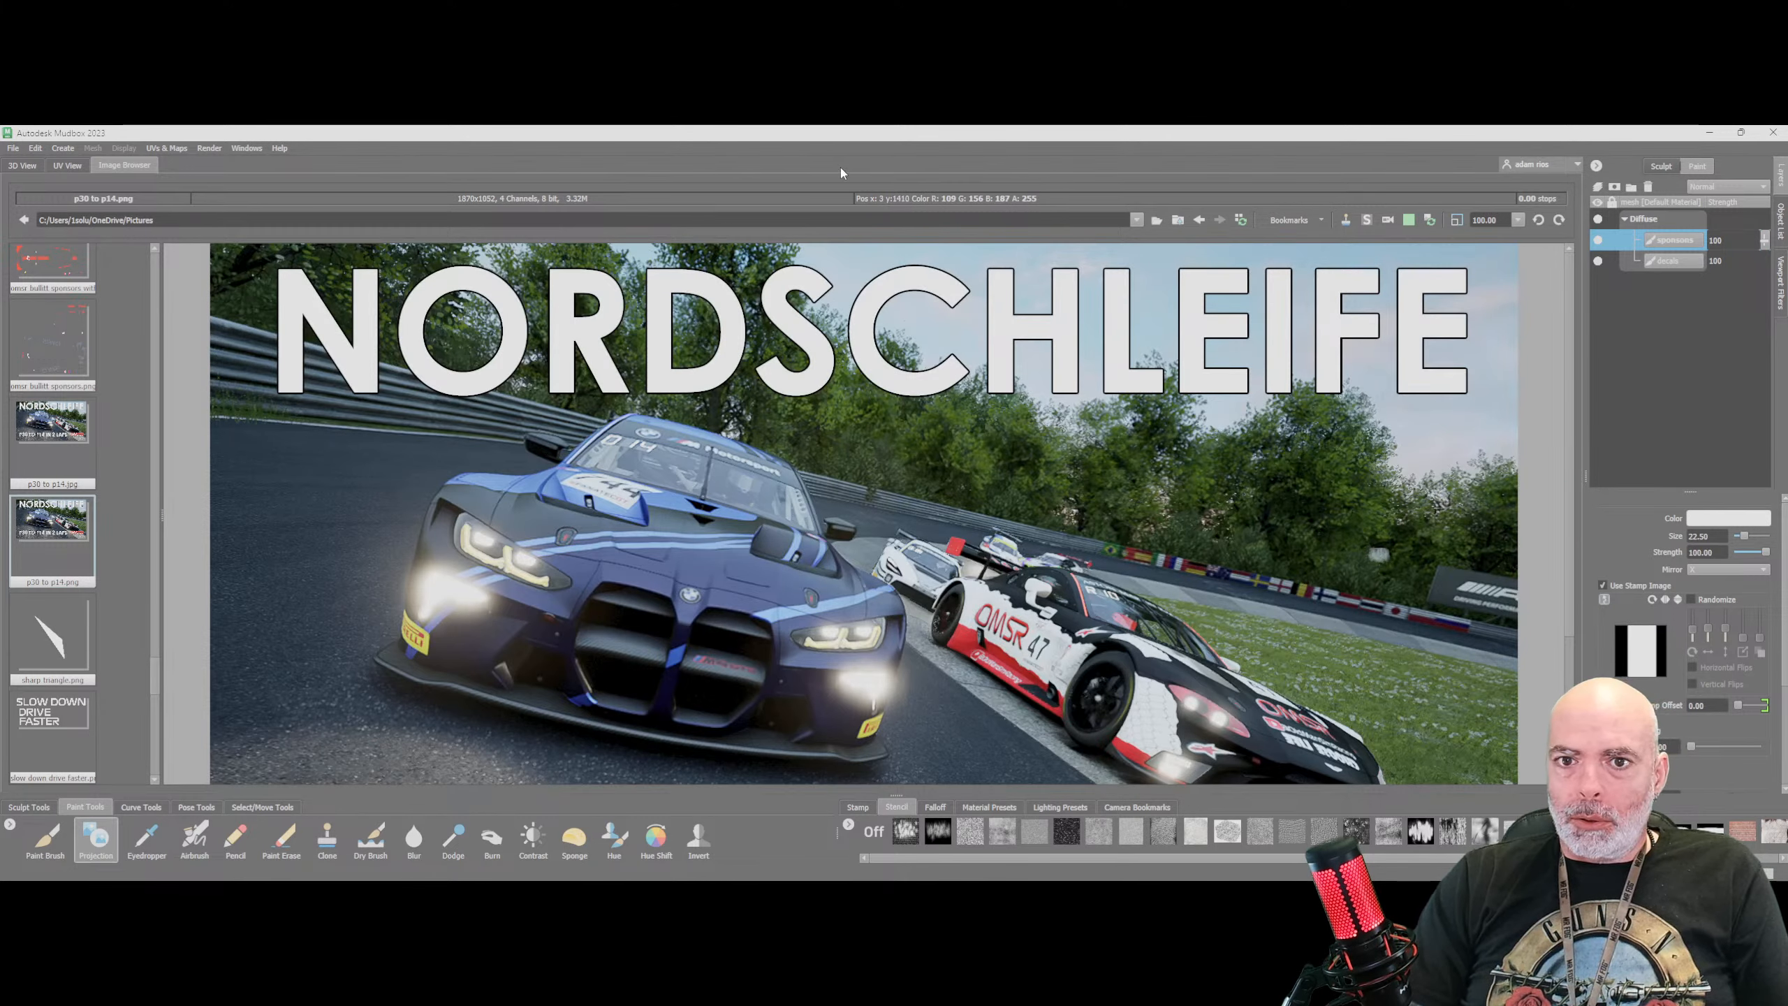
Load OMSR logo.png from the Desktop folder as the stencil and return to the 3D view
left_click(1199, 221)
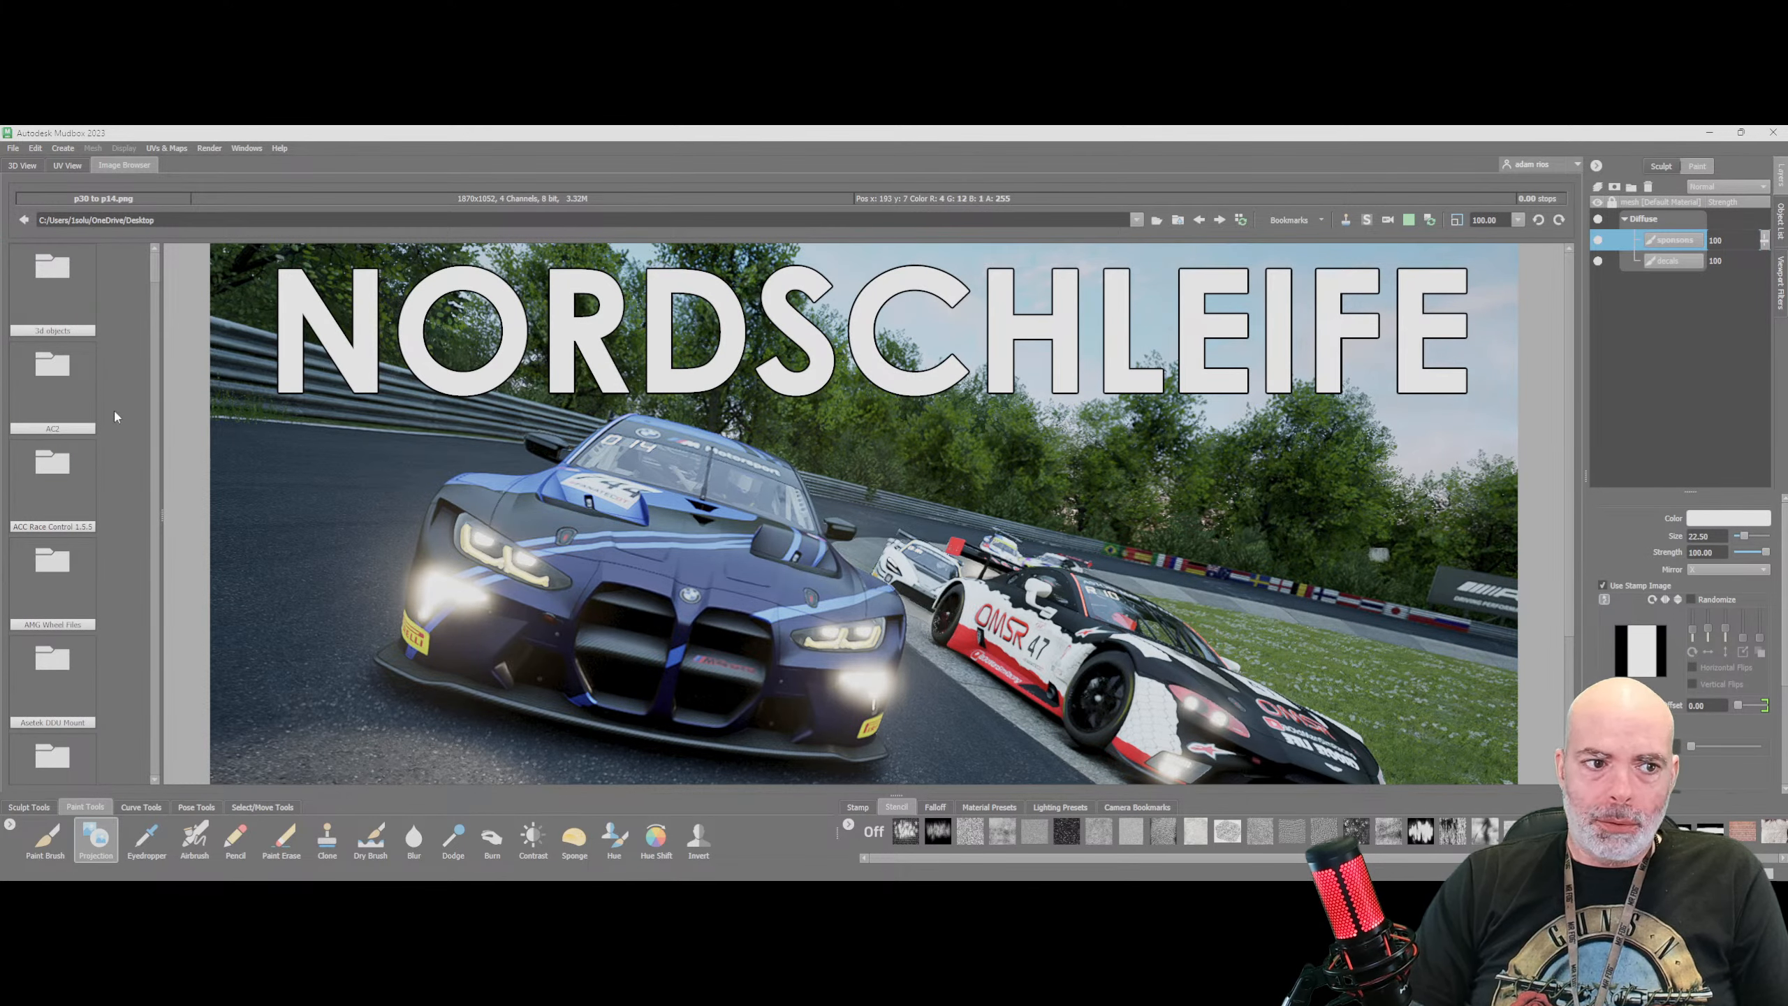
scroll(98, 419, "down", 10)
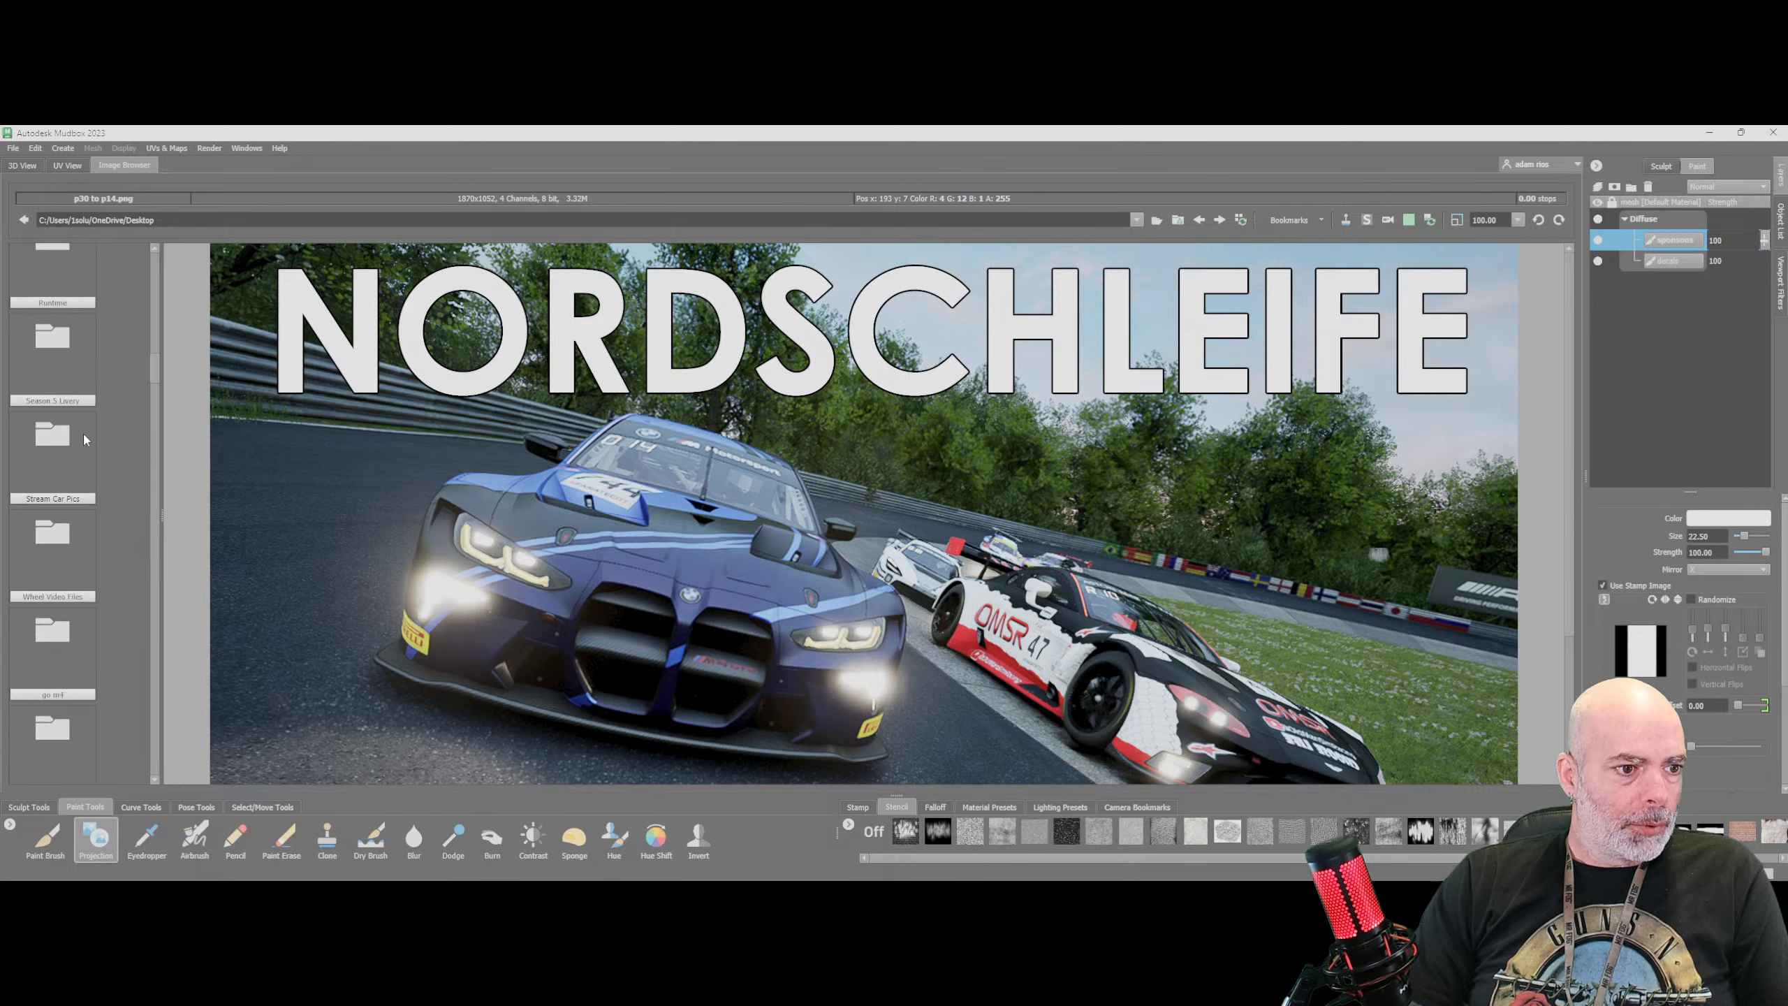
scroll(84, 439, "down", 8)
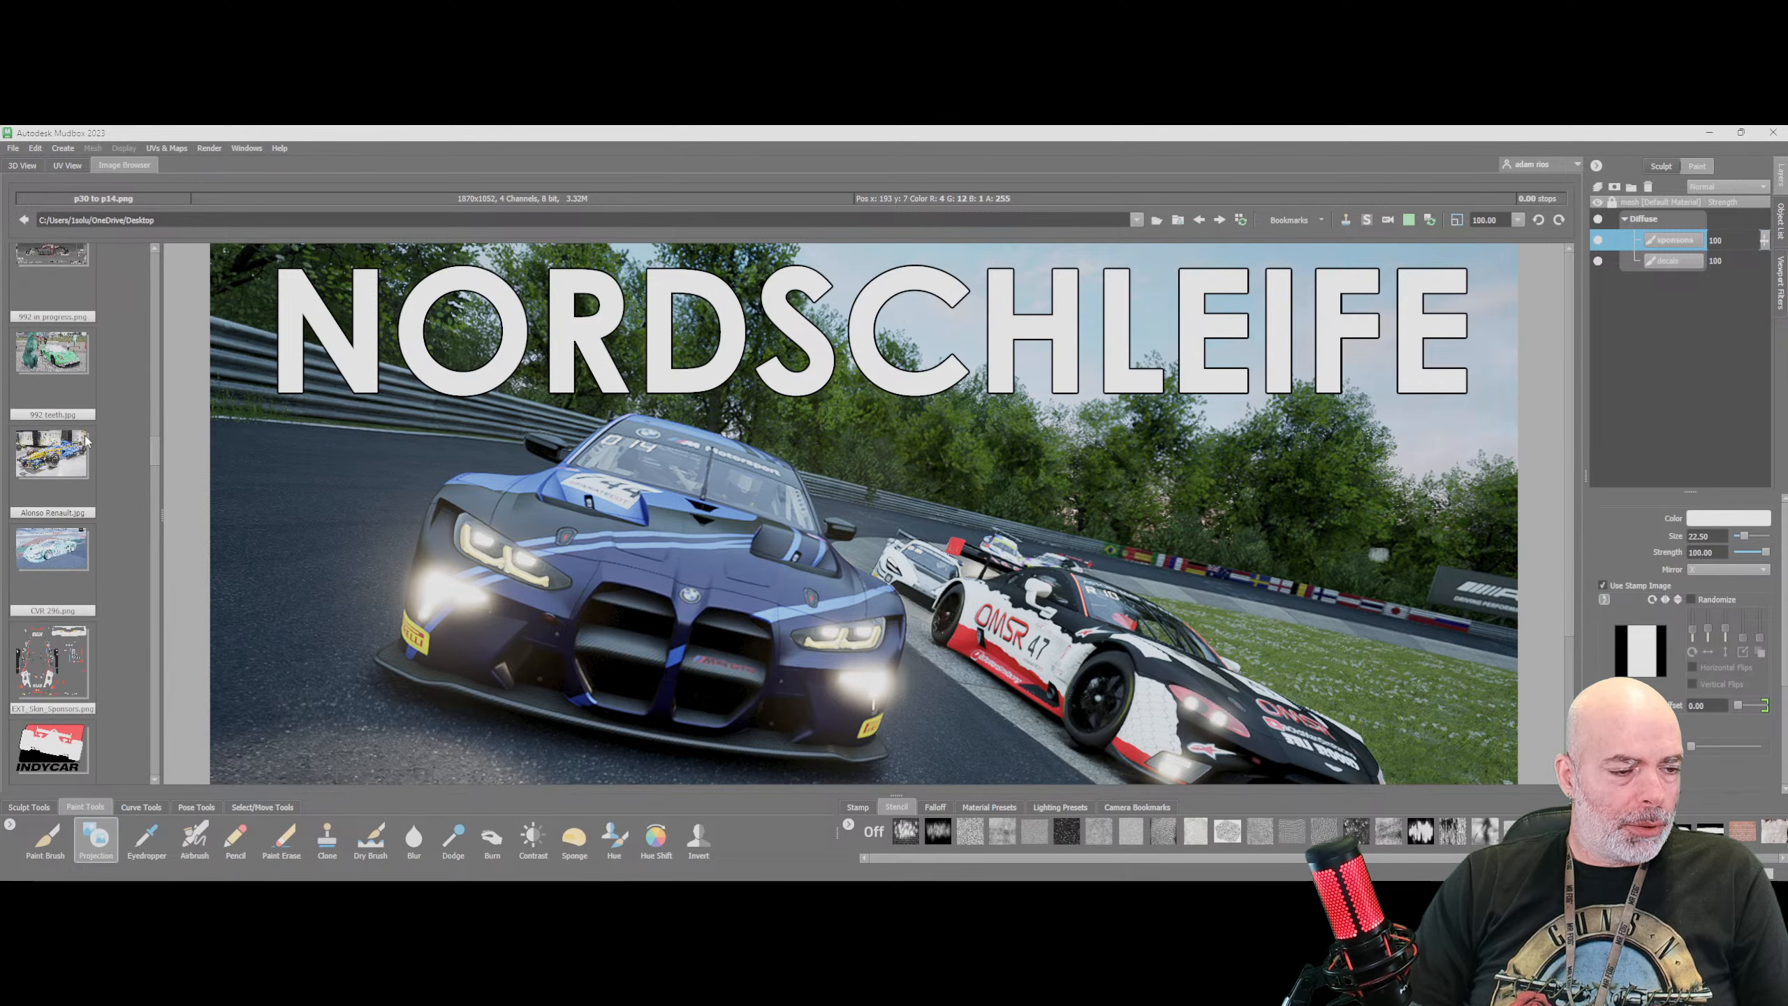
scroll(84, 439, "down", 10)
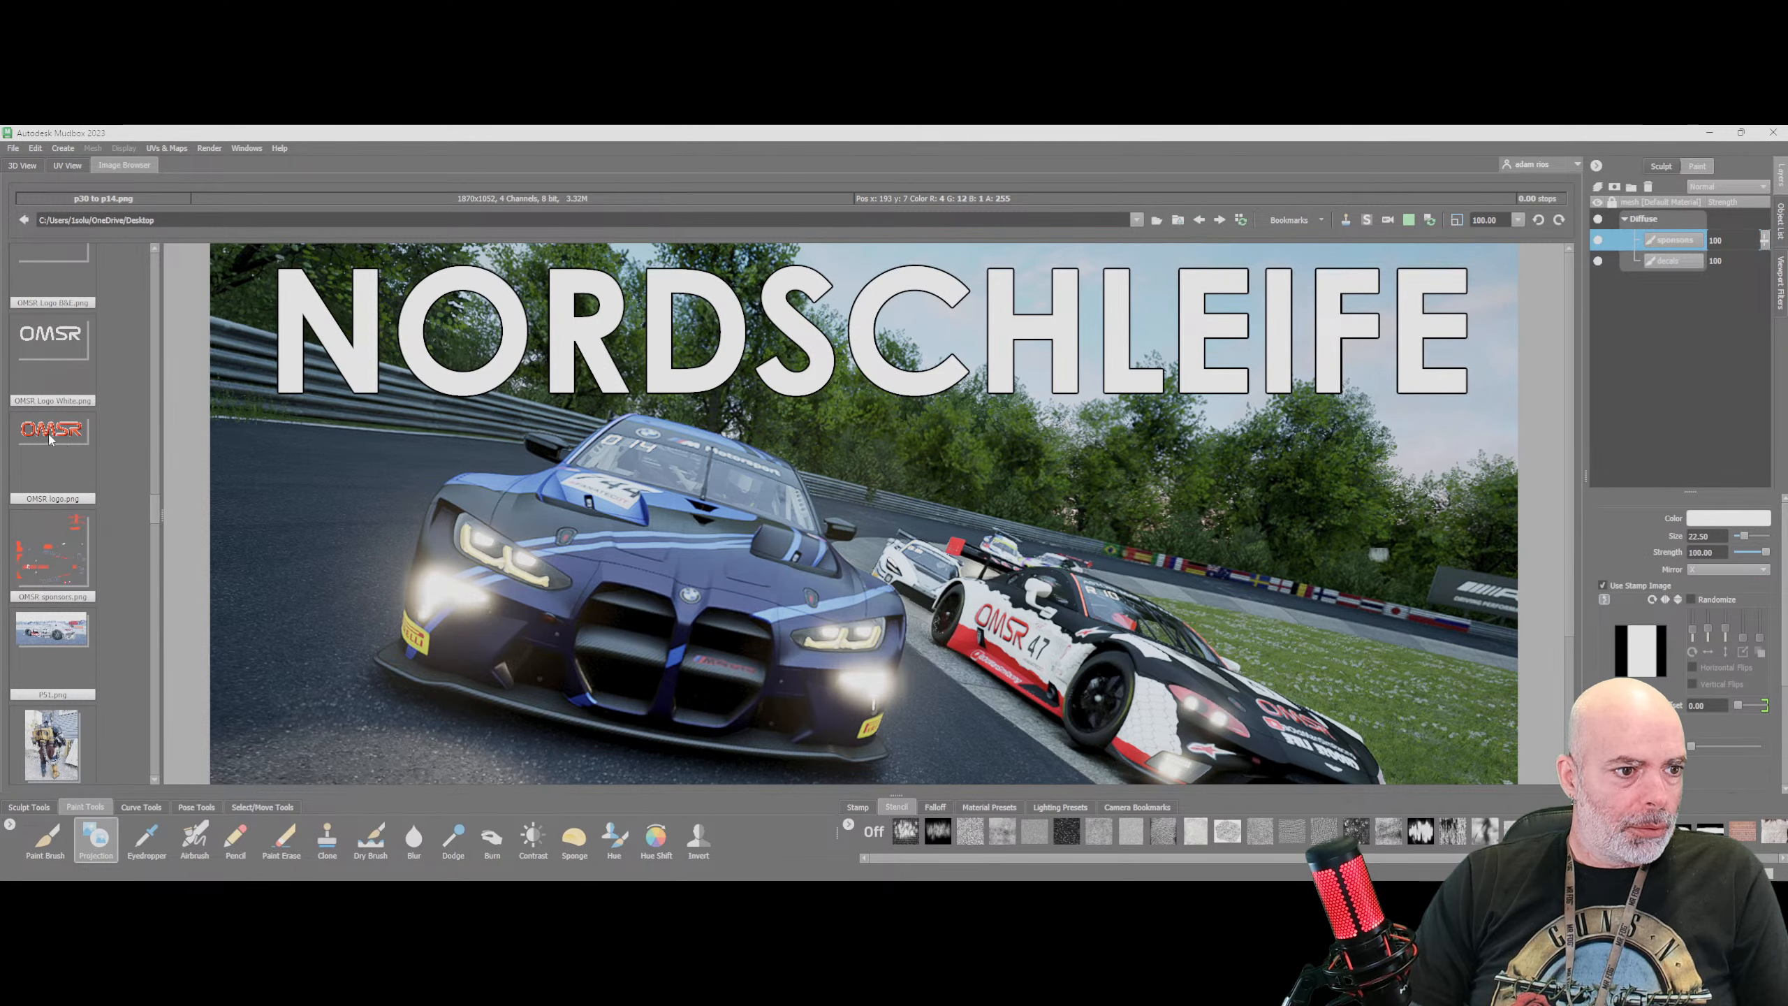
left_click(49, 438)
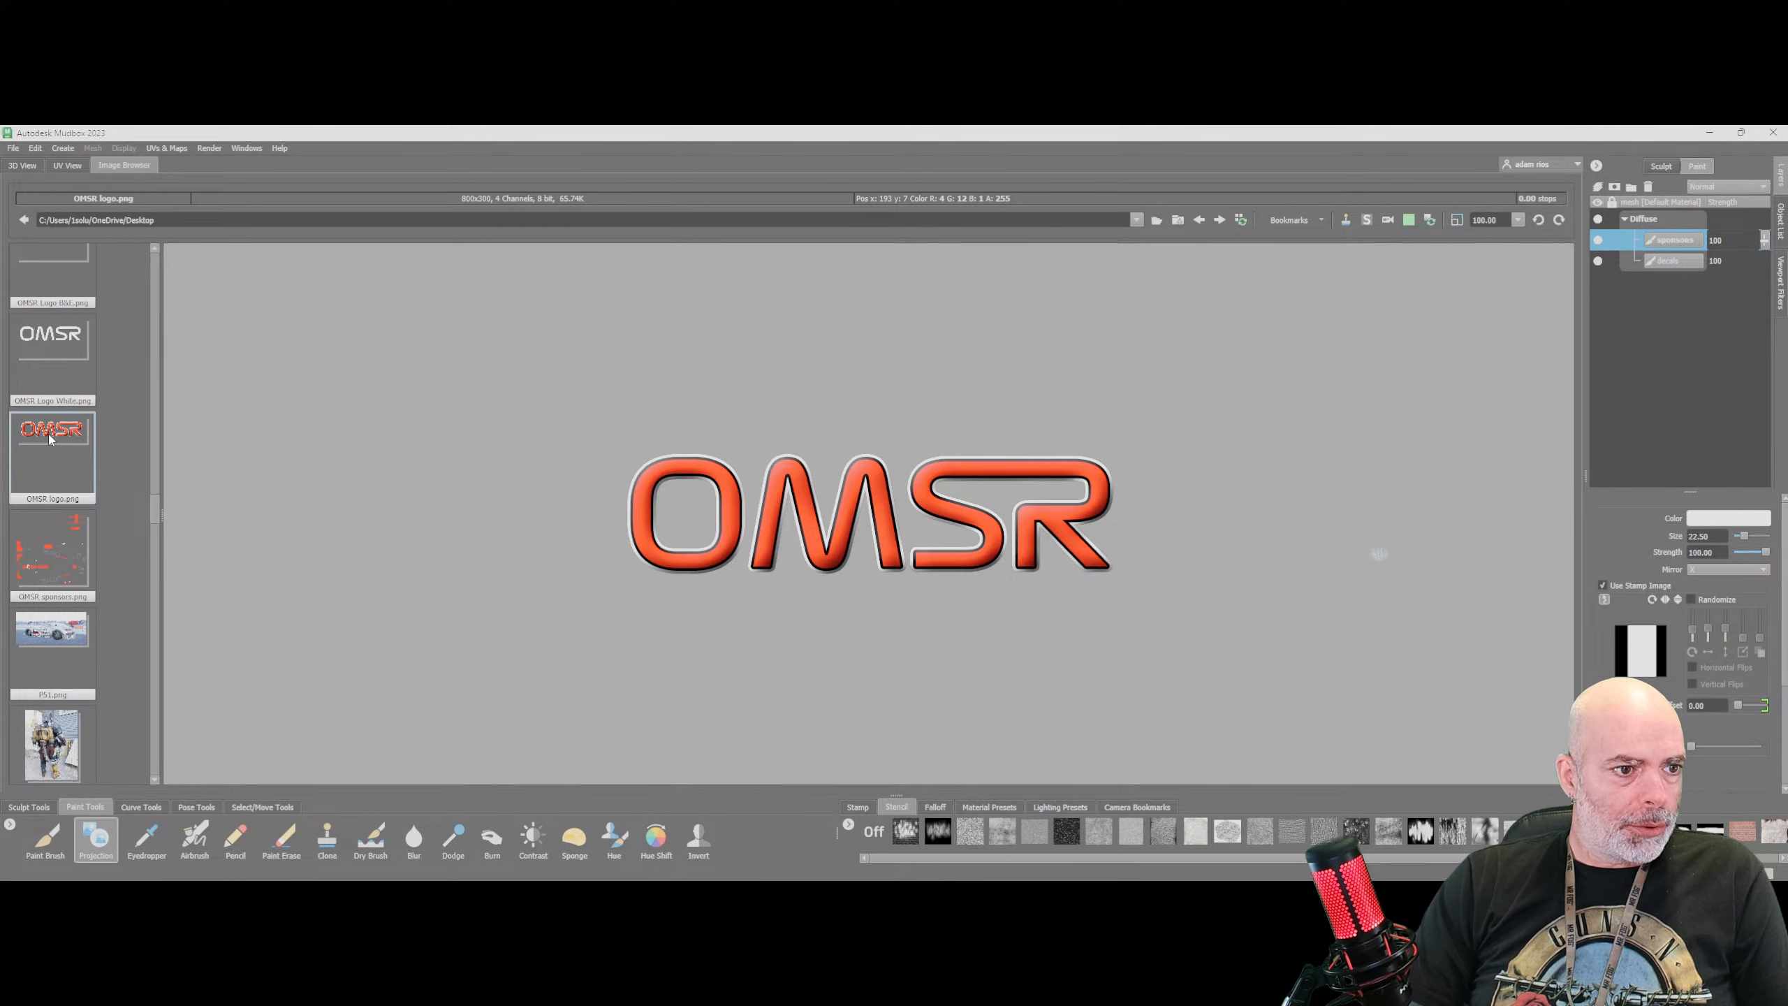
left_click(1366, 220)
left_click(25, 166)
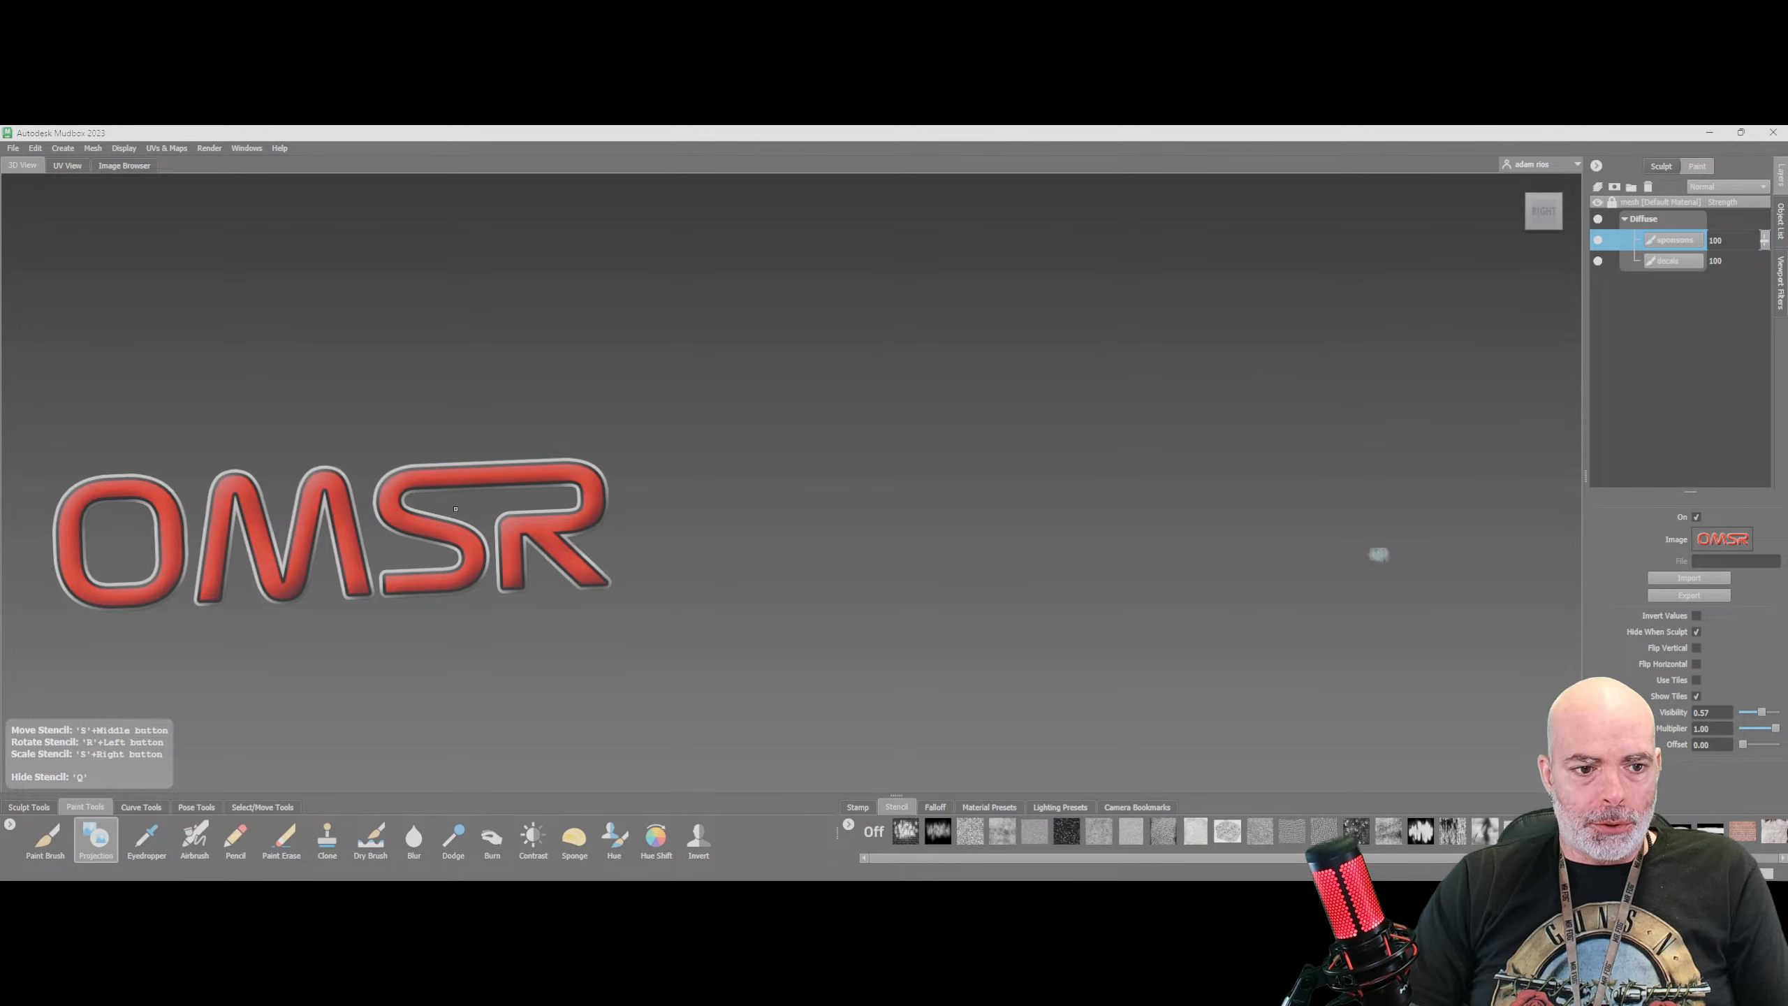
Scale the OMSR logo stencil down and position it on the white mesh area of the door
left_click(124, 149)
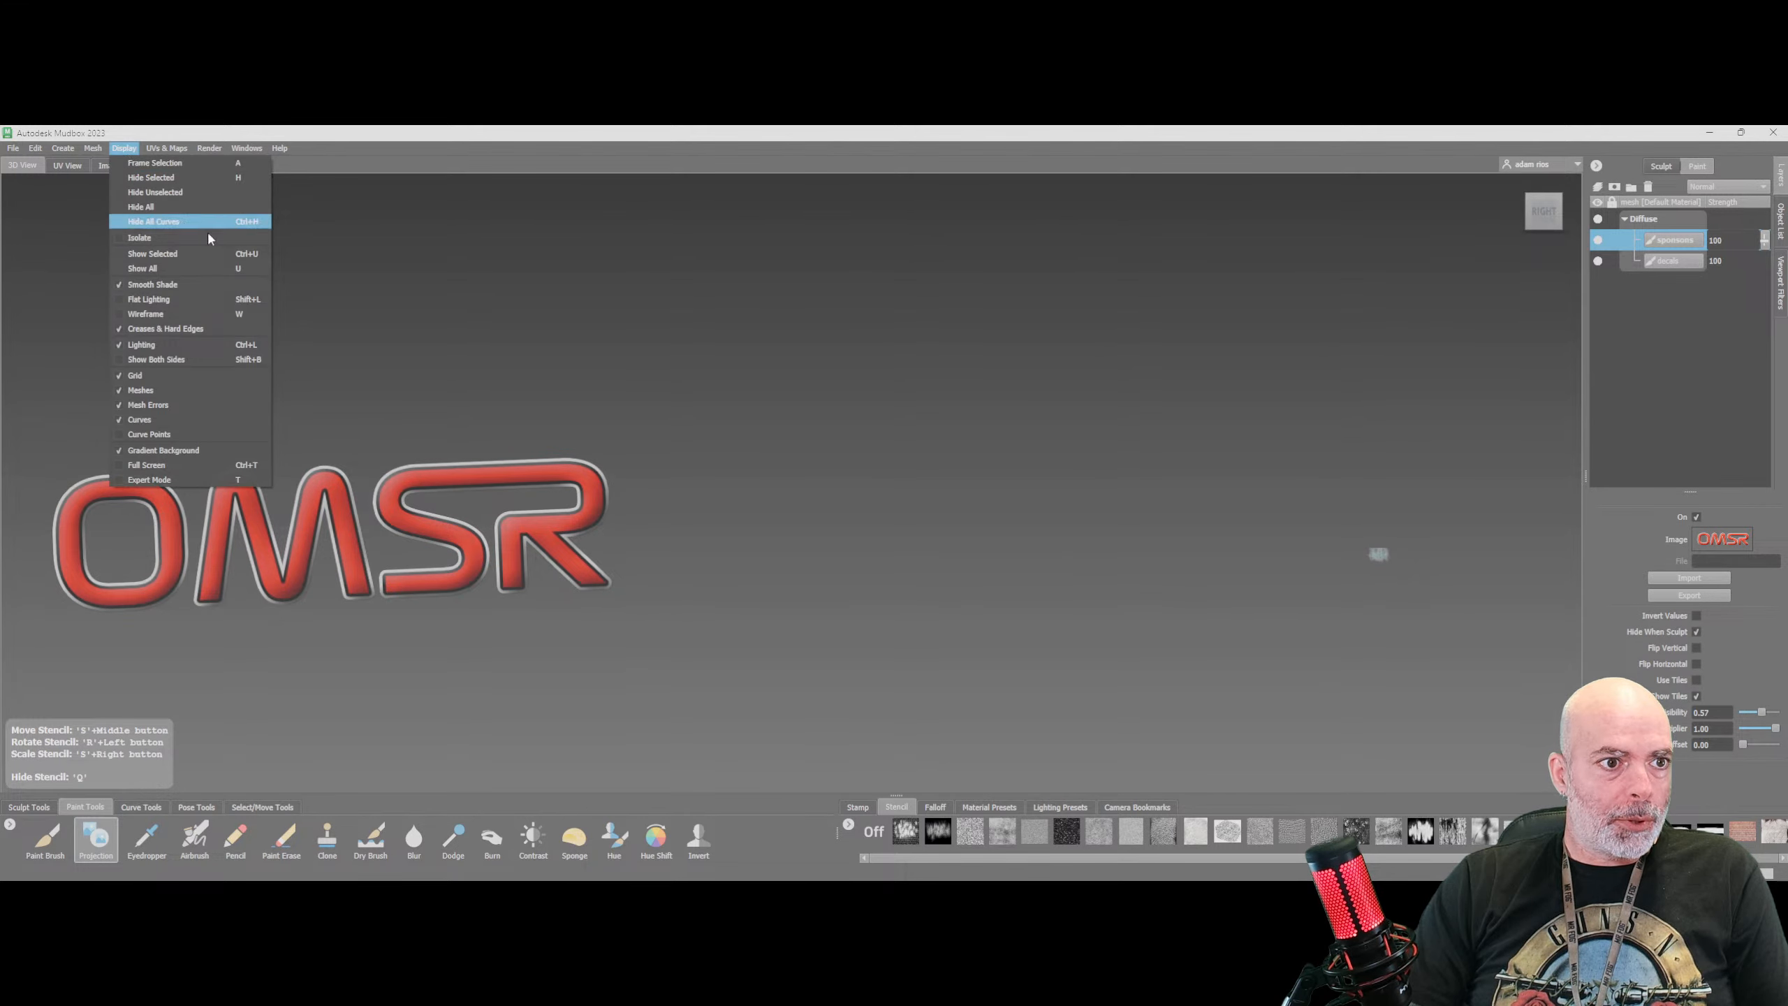
left_click(148, 165)
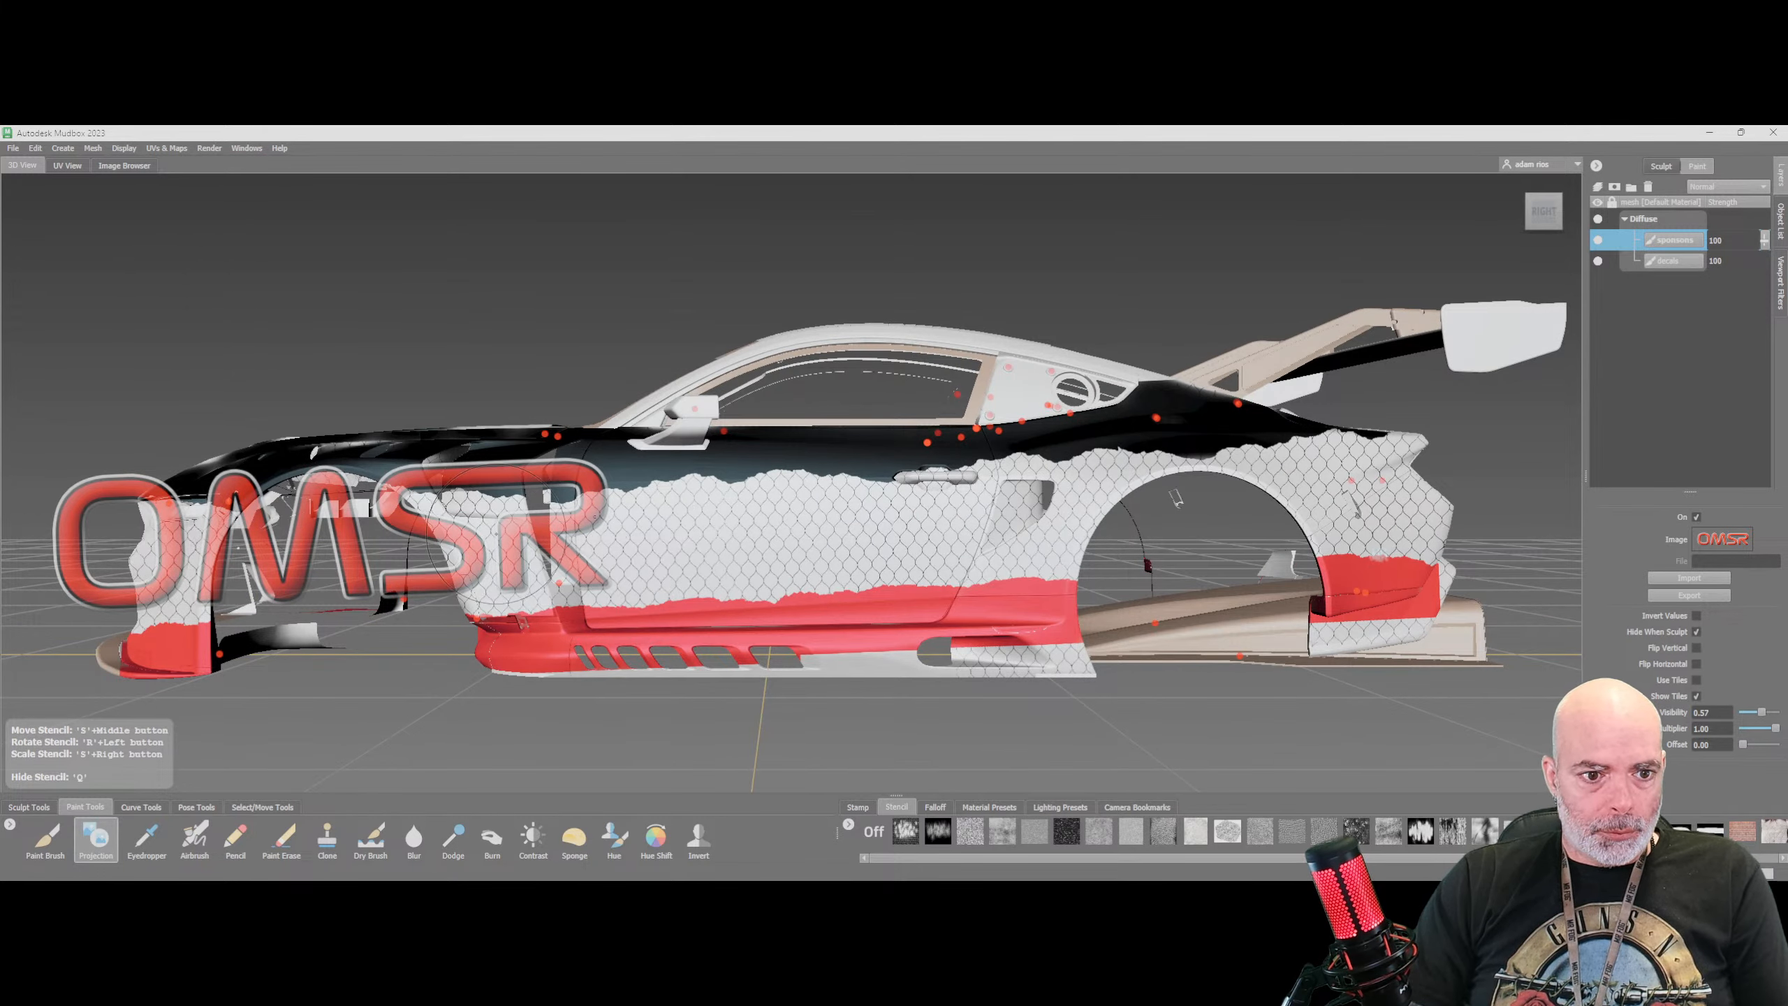
middle_click_drag(475, 535, 915, 521)
right_click_drag(878, 511, 519, 516)
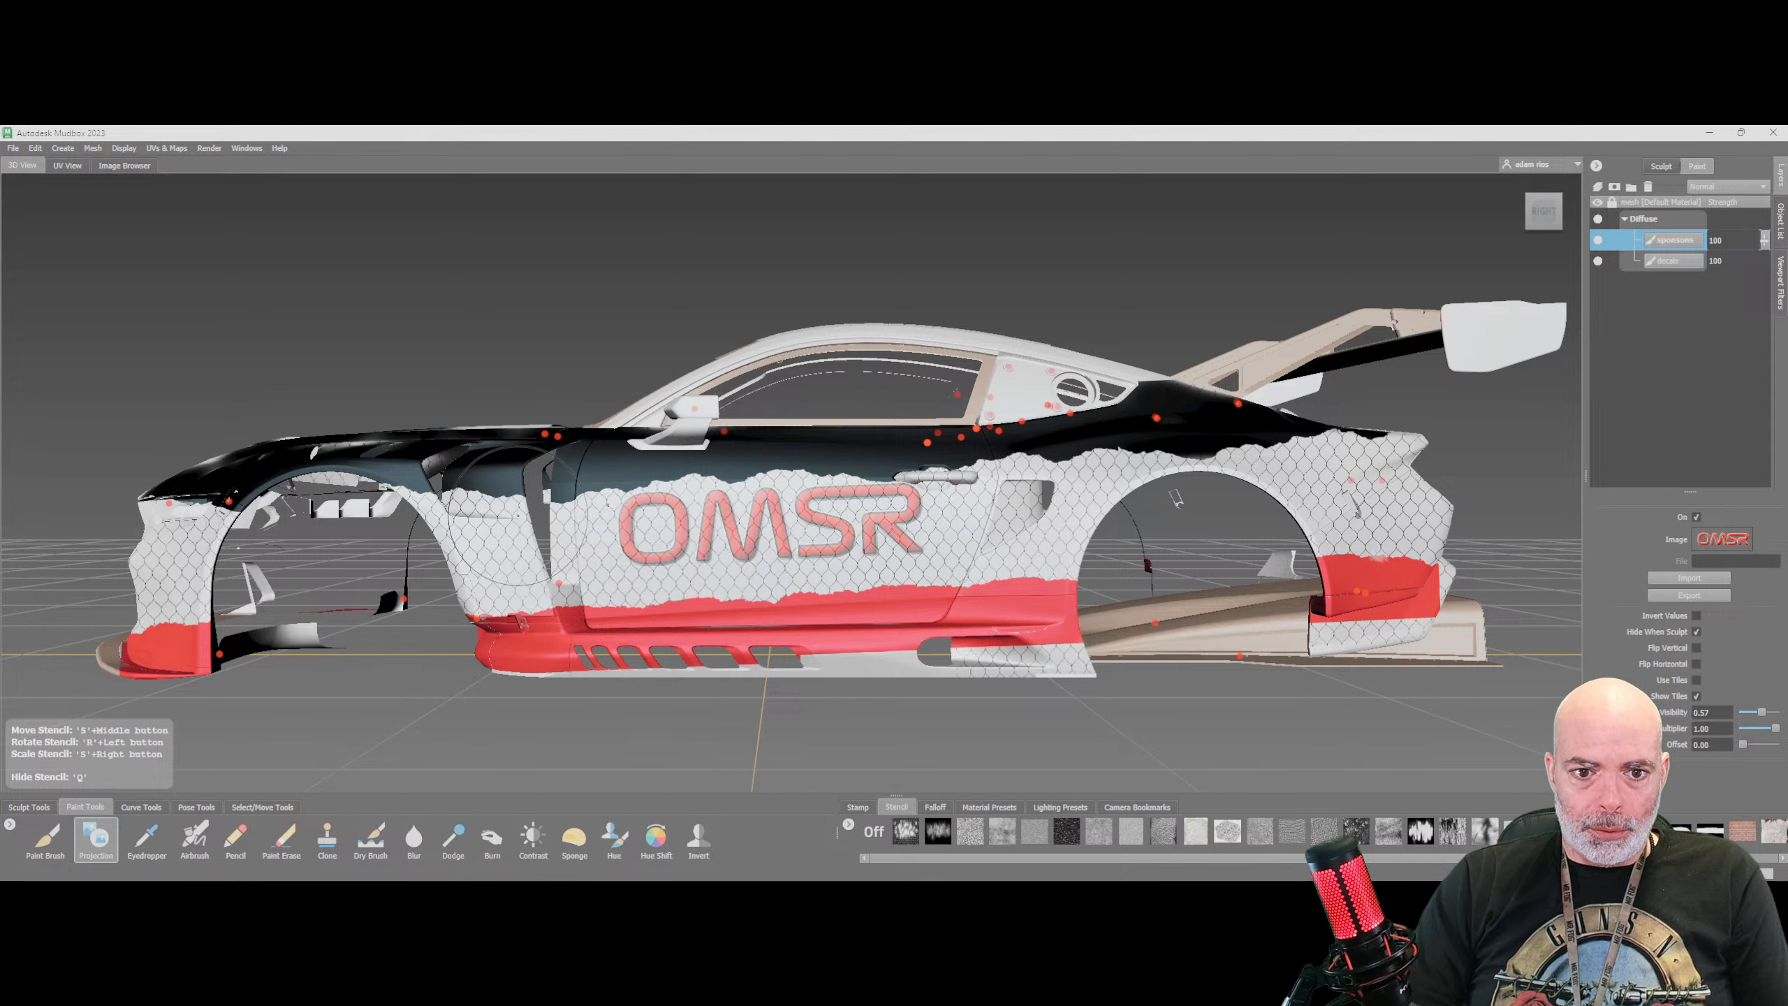
middle_click_drag(713, 537, 782, 540)
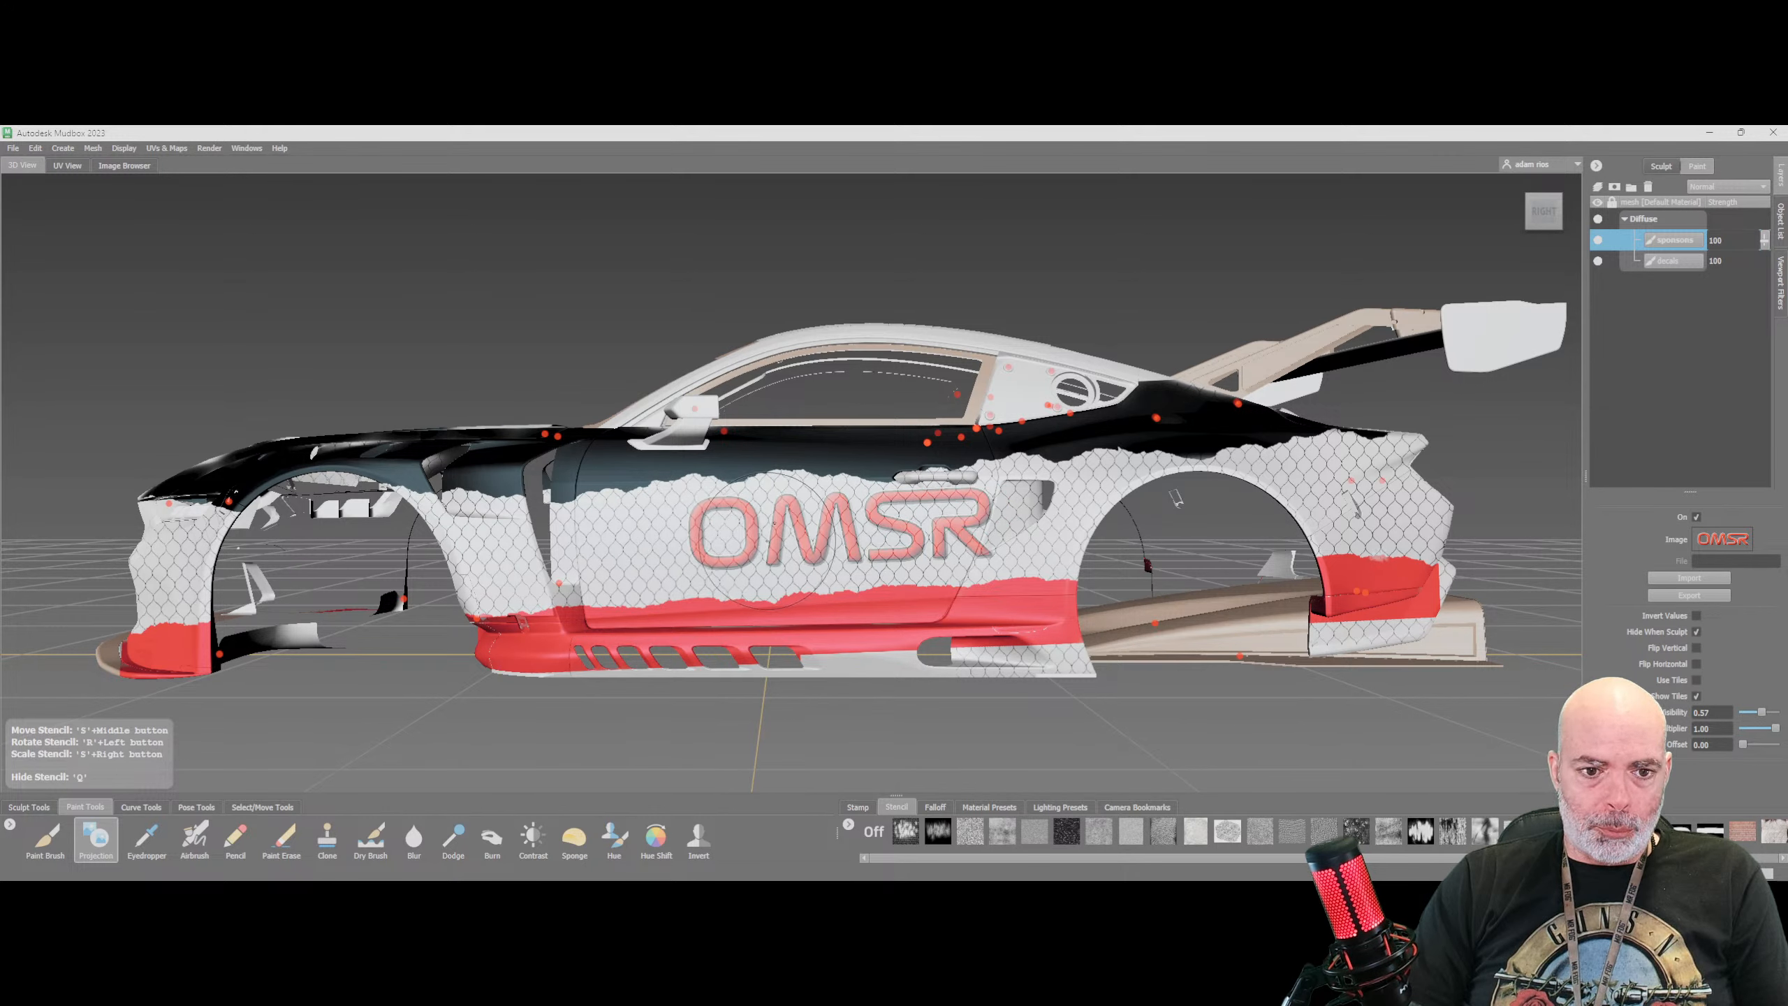
right_click_drag(806, 534, 748, 536)
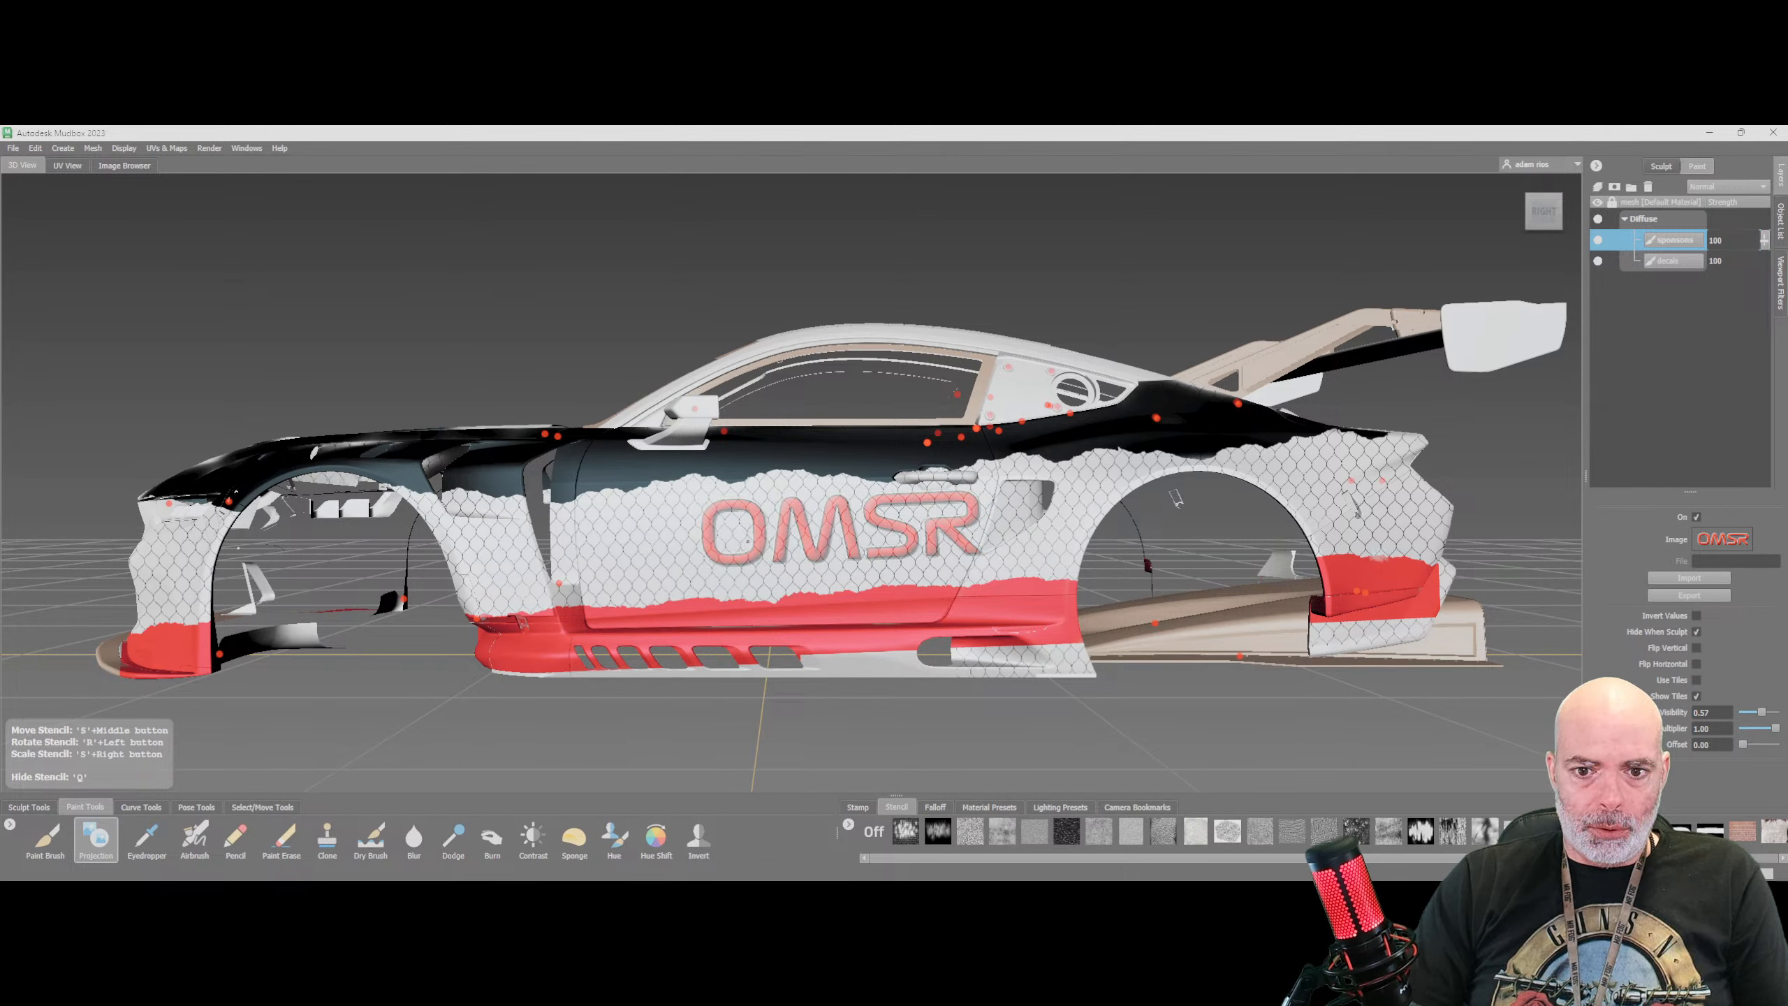
middle_click_drag(747, 541, 761, 547)
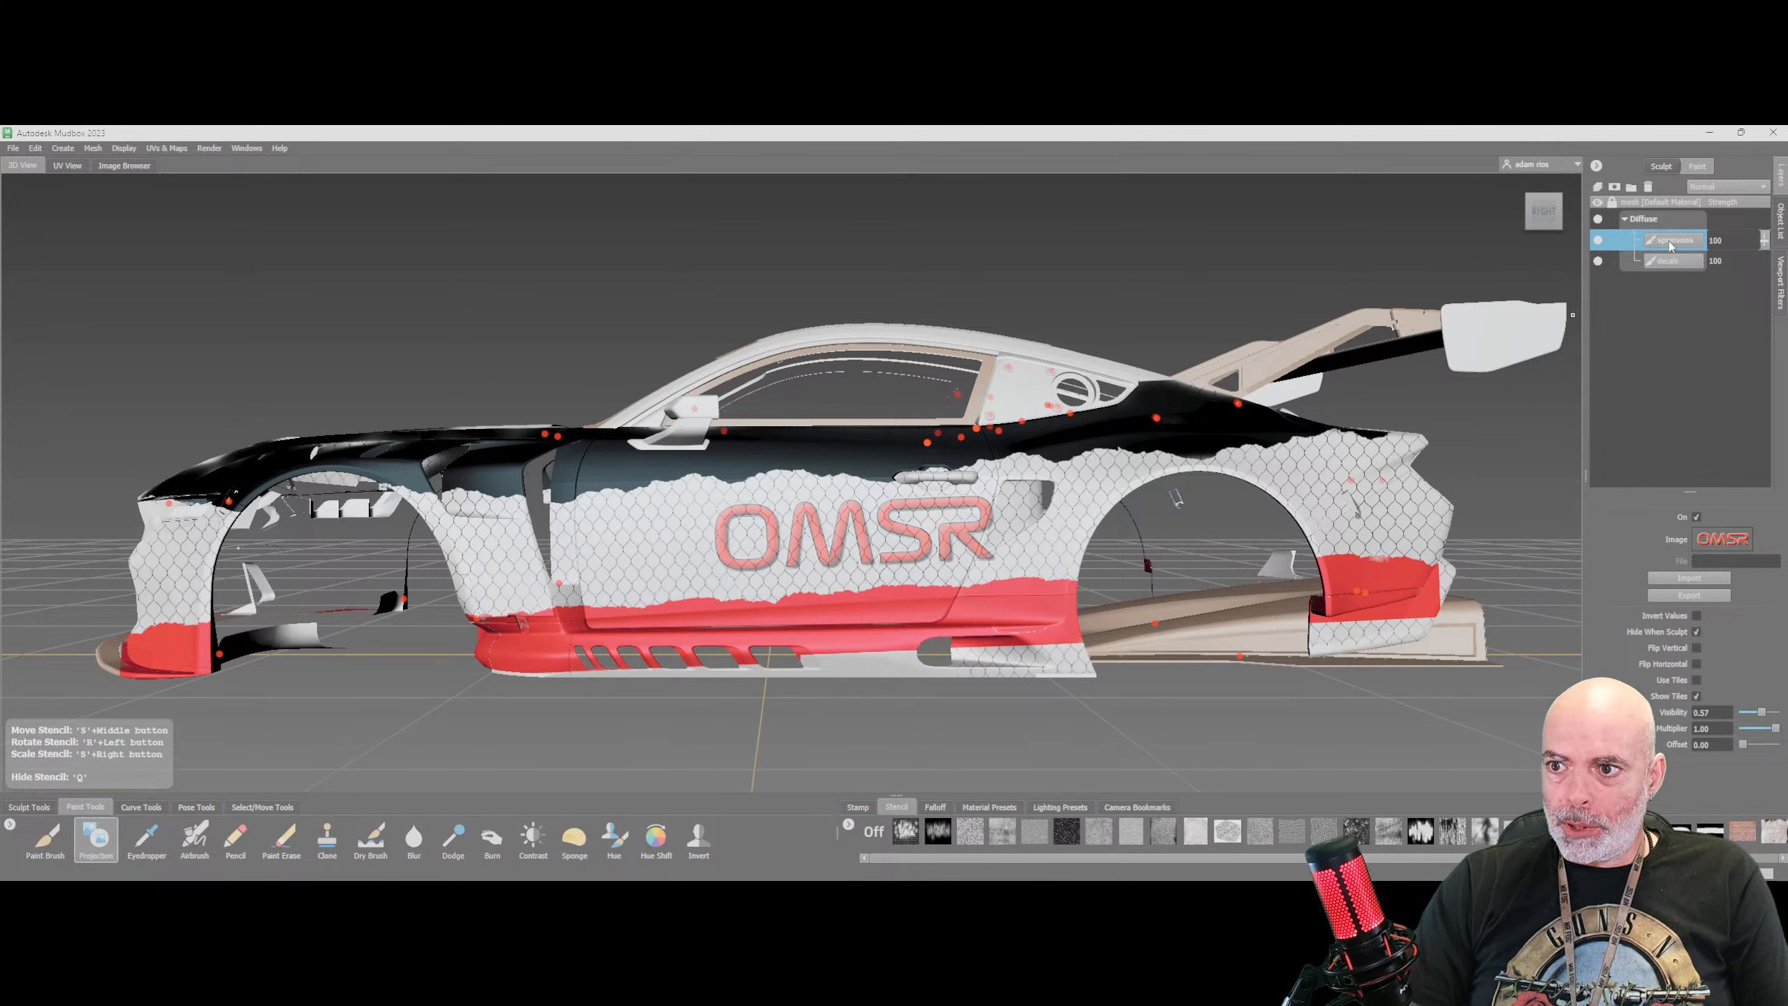
Try projecting the OMSR logo onto the door, undo that stroke and set the Projection tool's mirroring to Off
left_click_drag(872, 539, 737, 552)
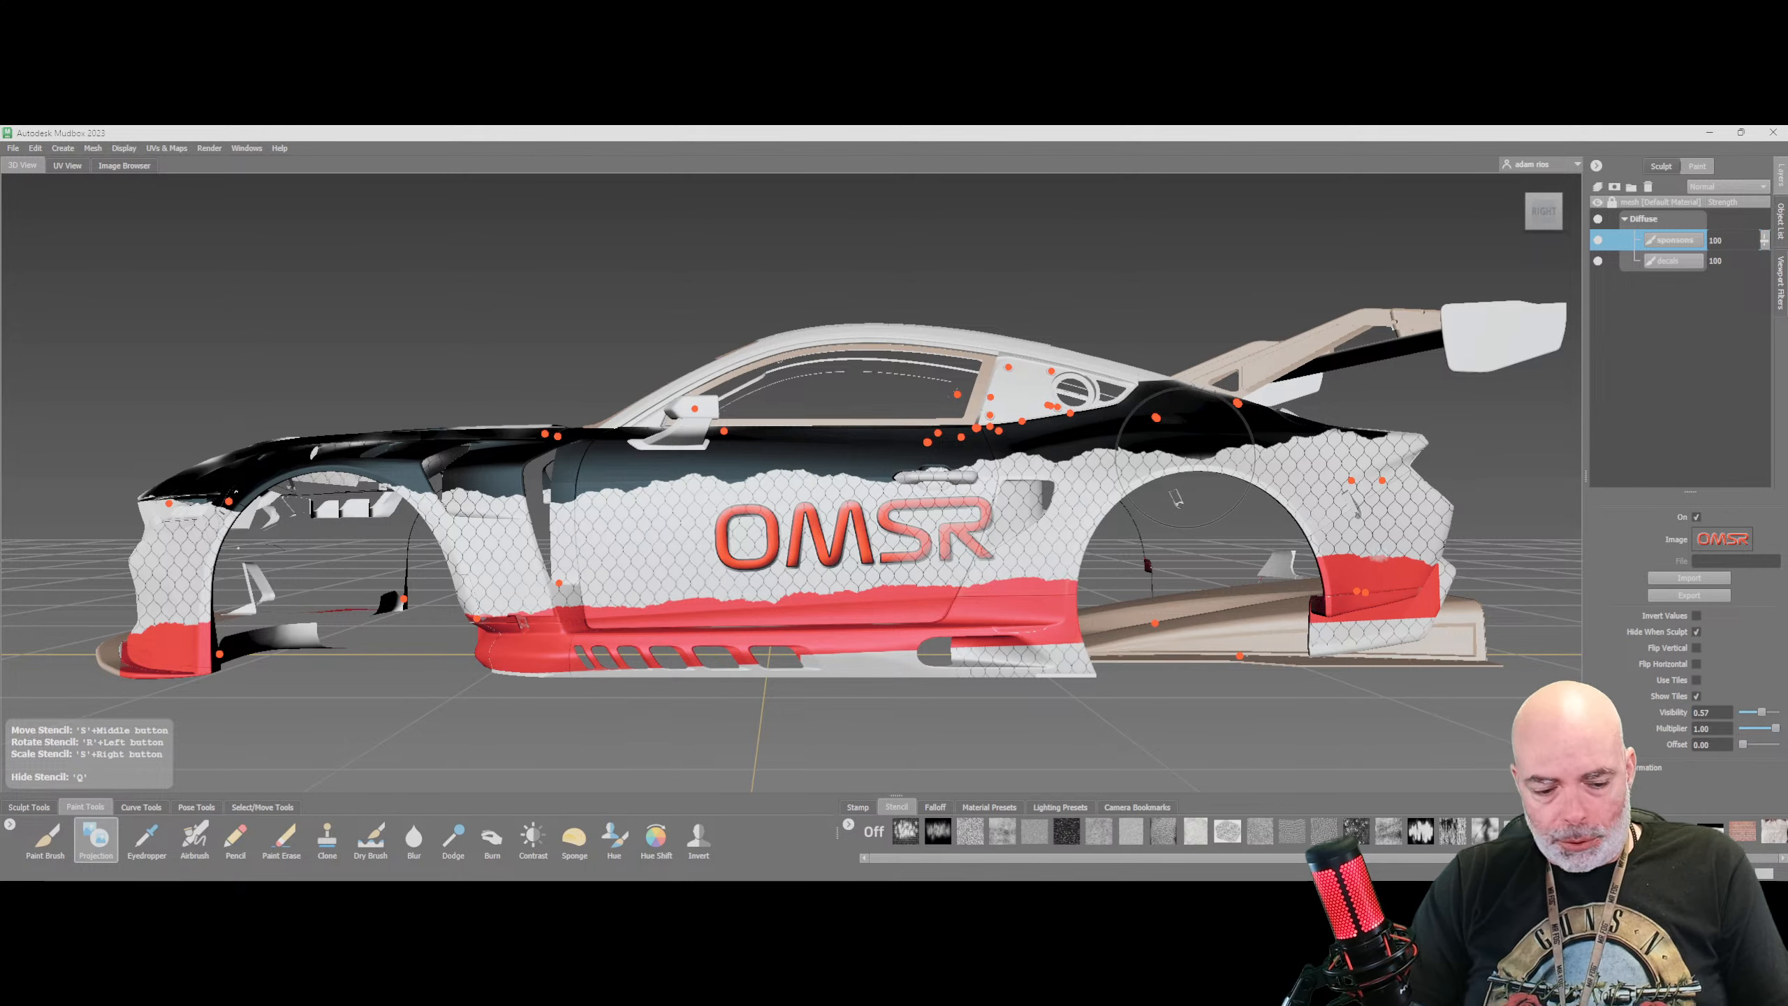
key("ctrl+z")
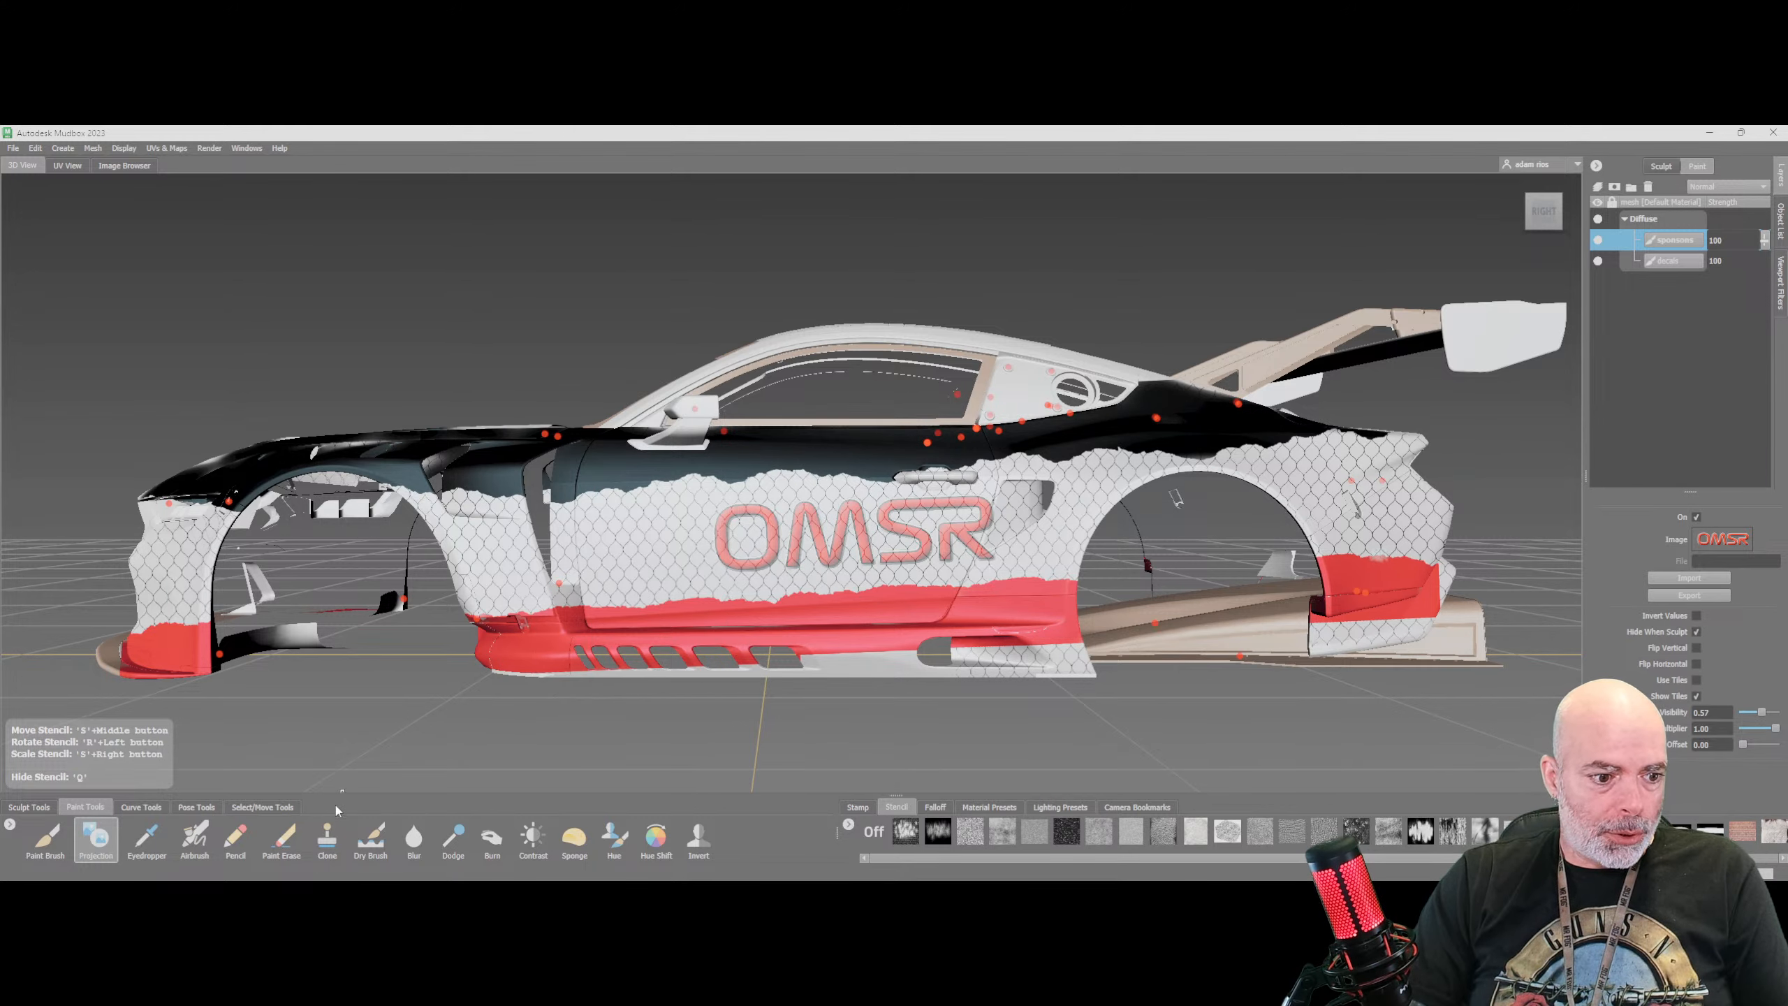
left_click(86, 843)
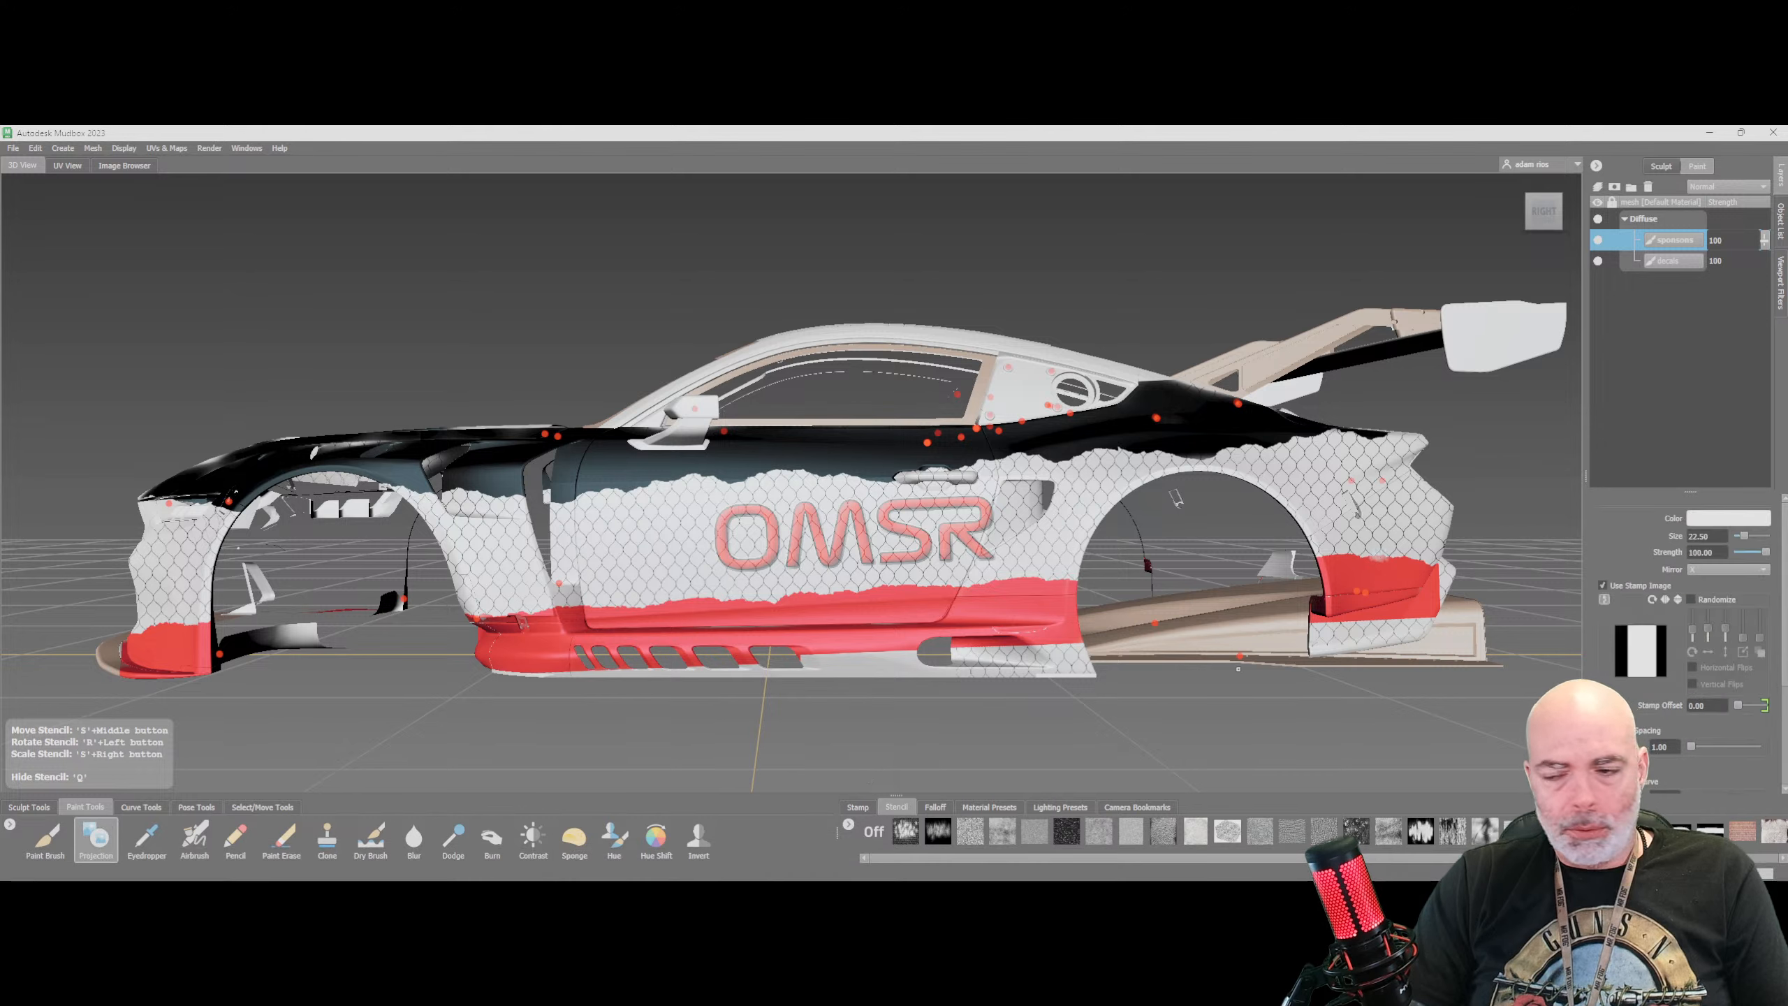
left_click(1707, 571)
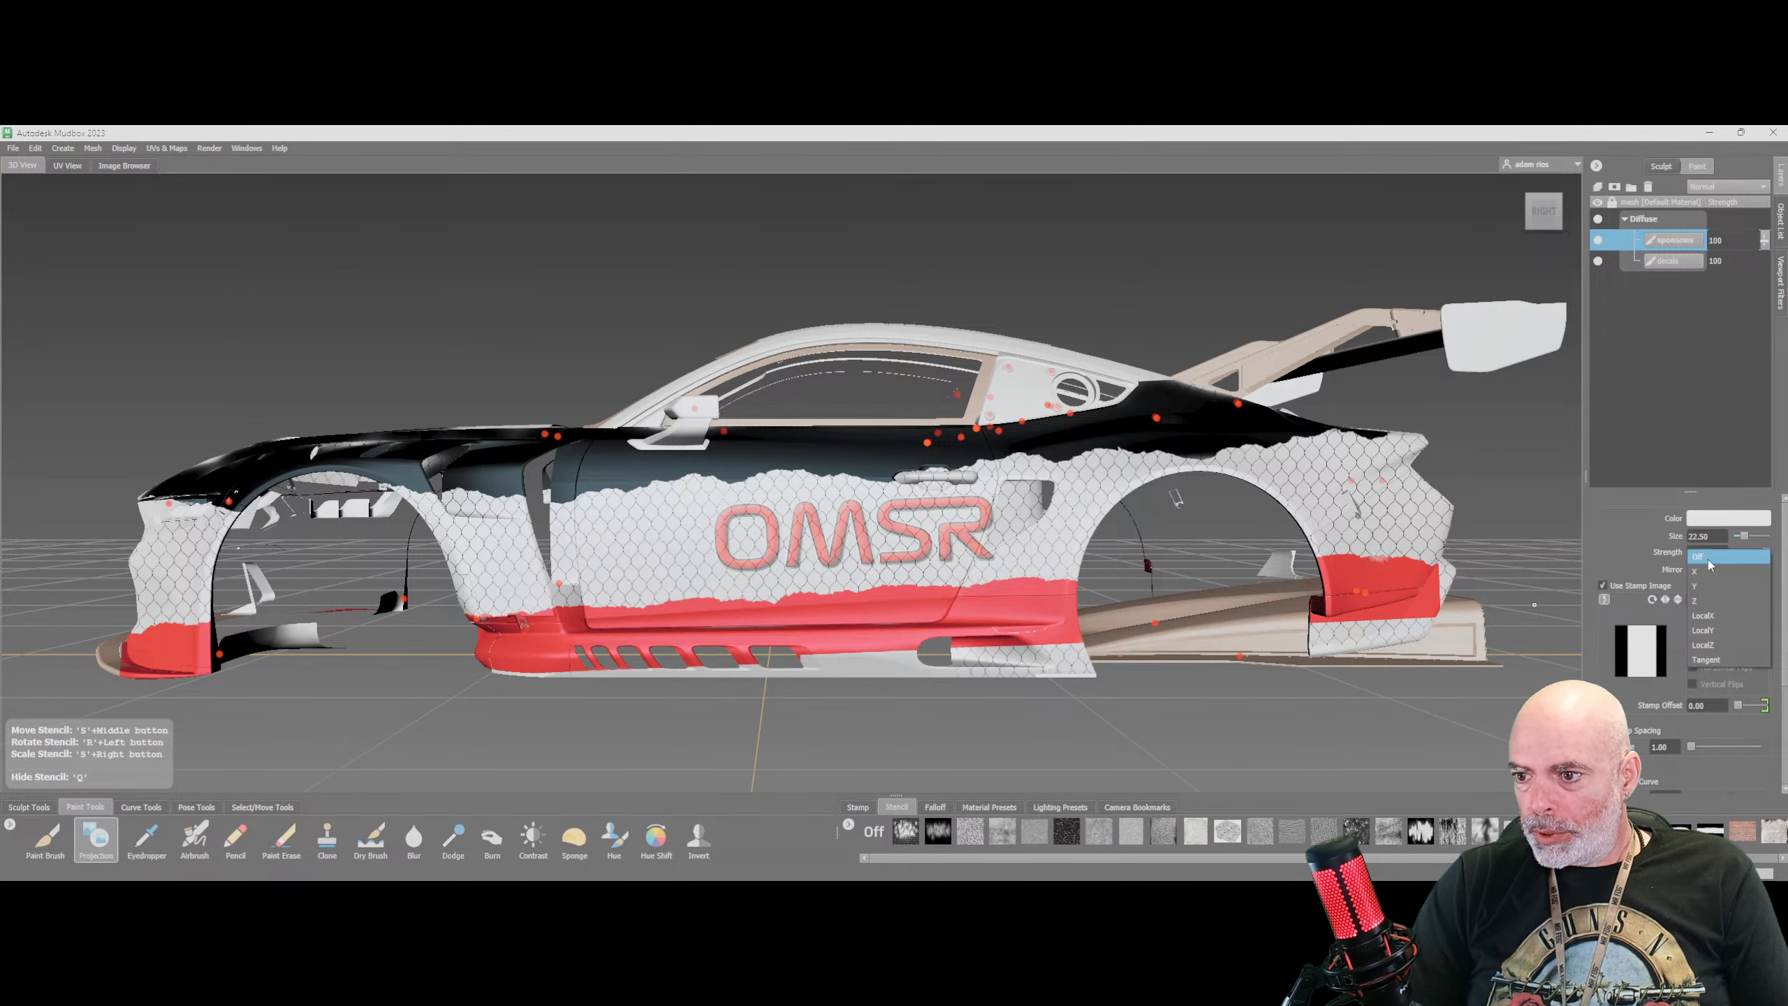
left_click(1718, 556)
Project the complete OMSR logo onto the door and hide the stencil
left_click_drag(870, 513, 737, 519)
left_click_drag(845, 510, 992, 565)
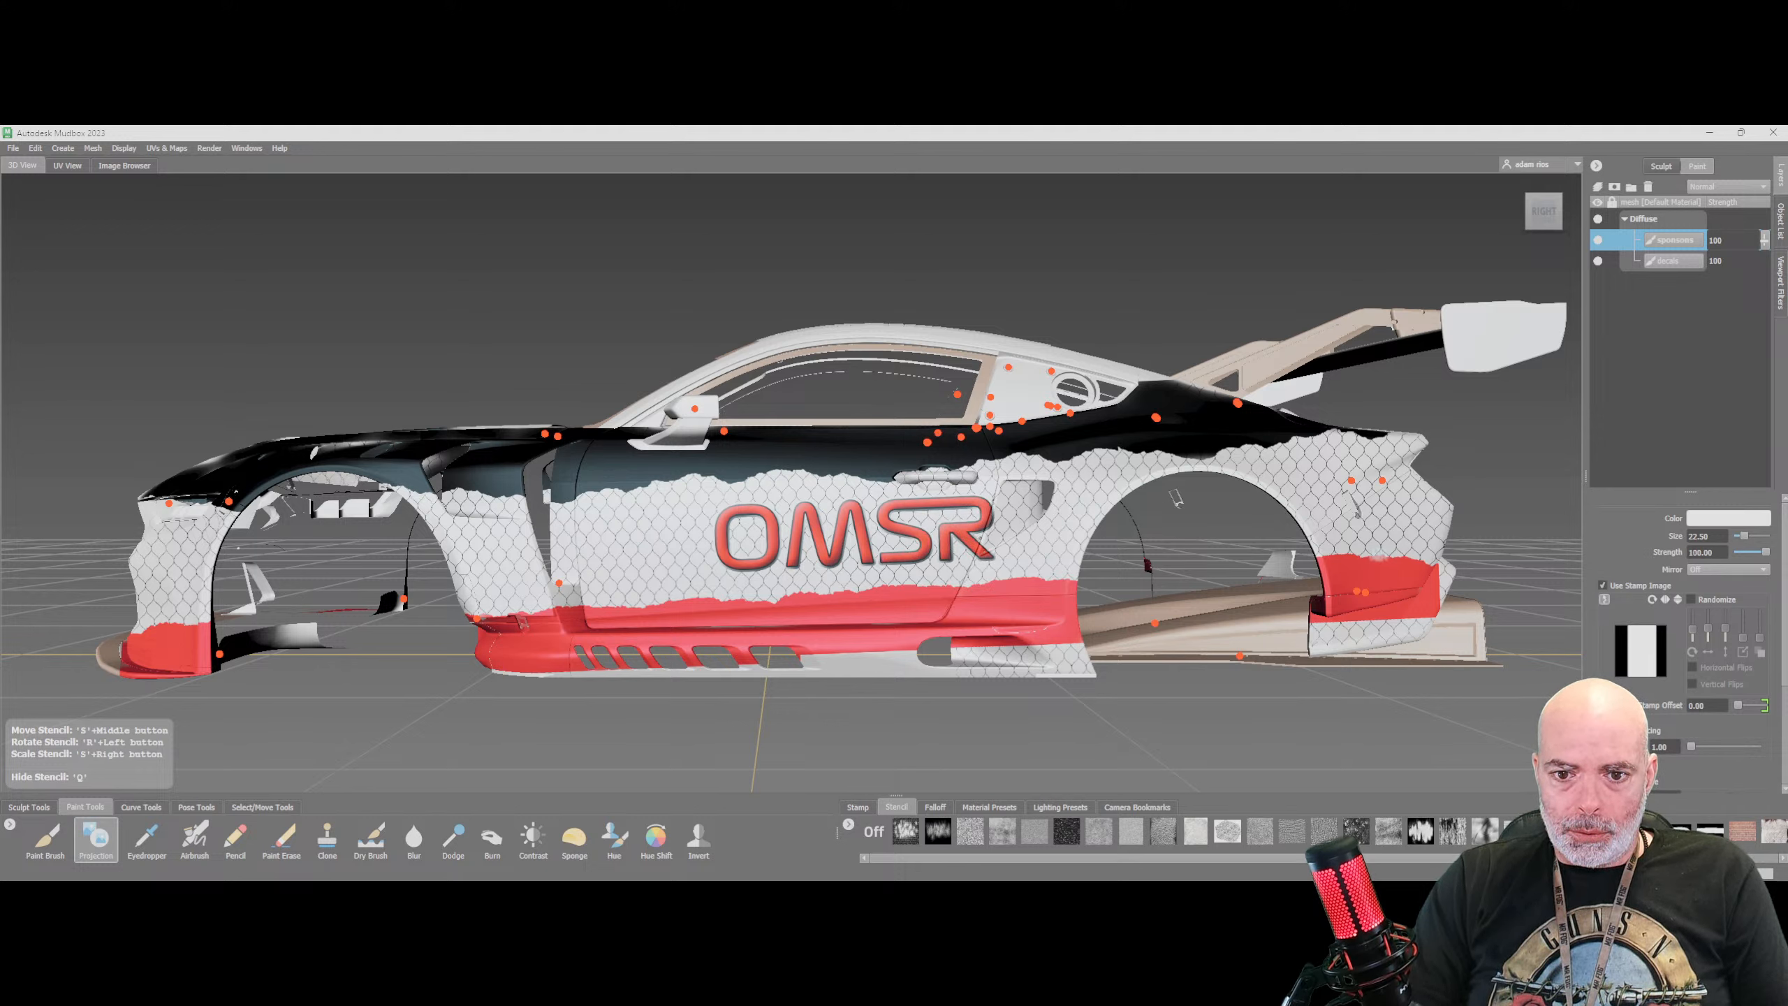
left_click_drag(953, 505, 951, 503)
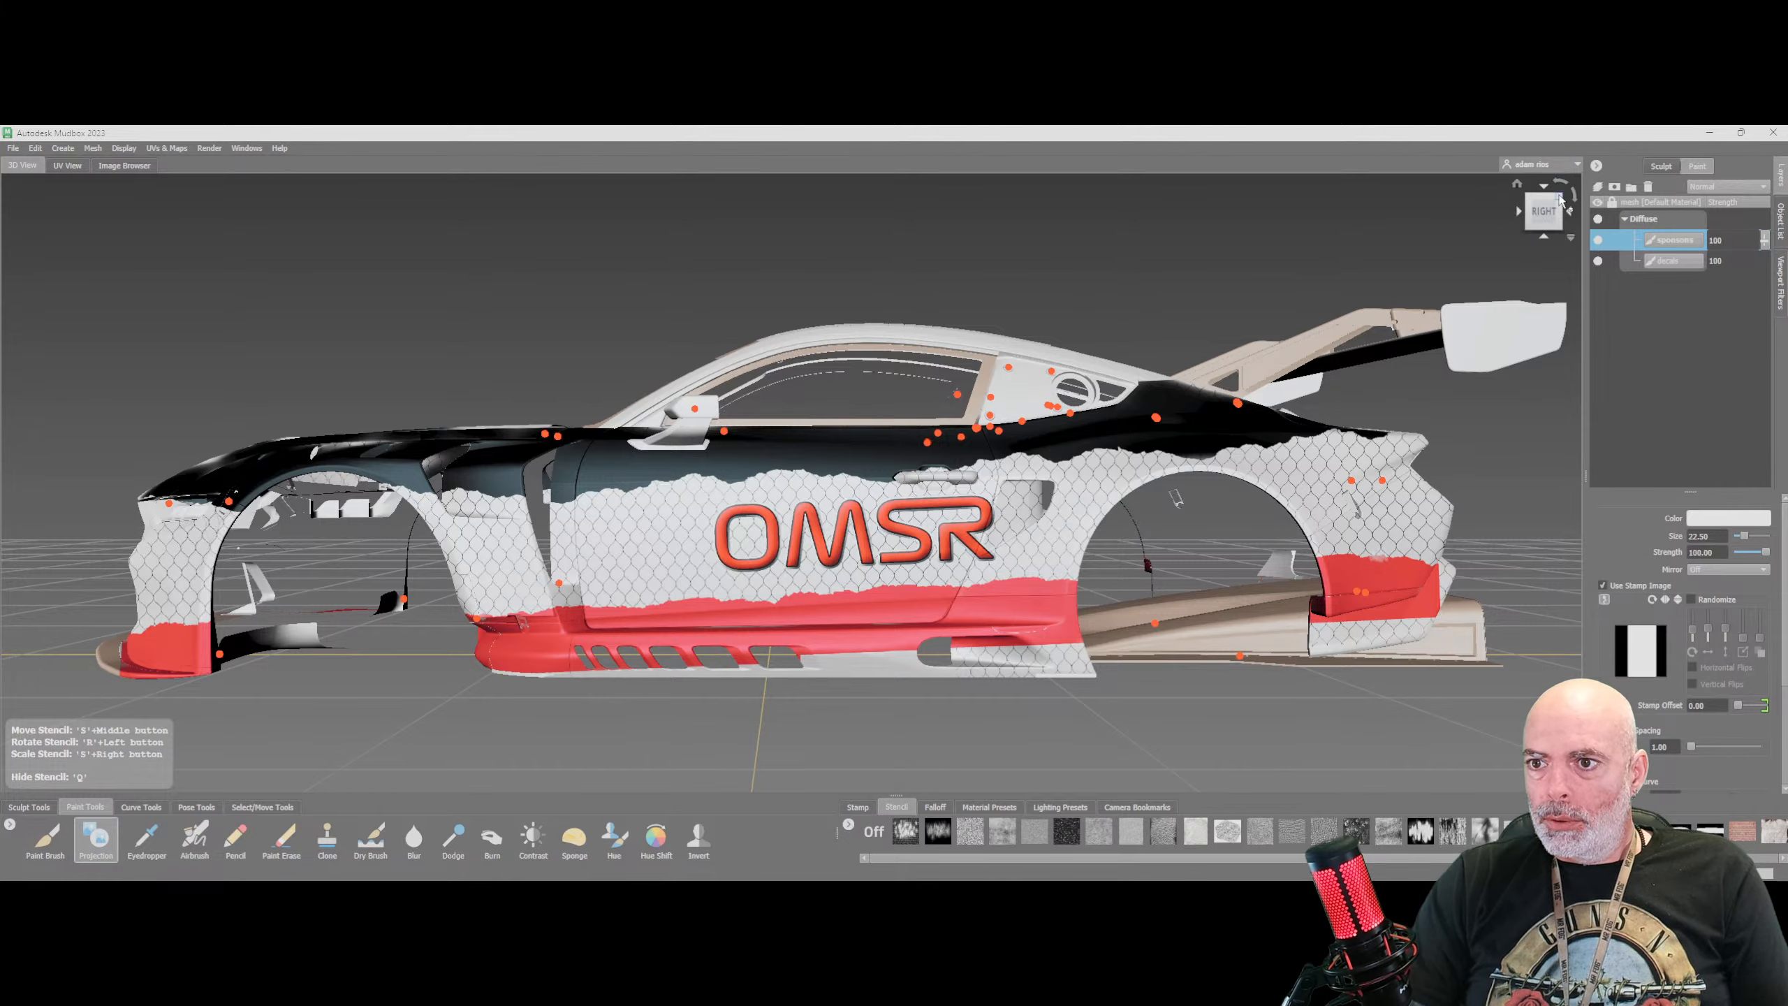
key("q")
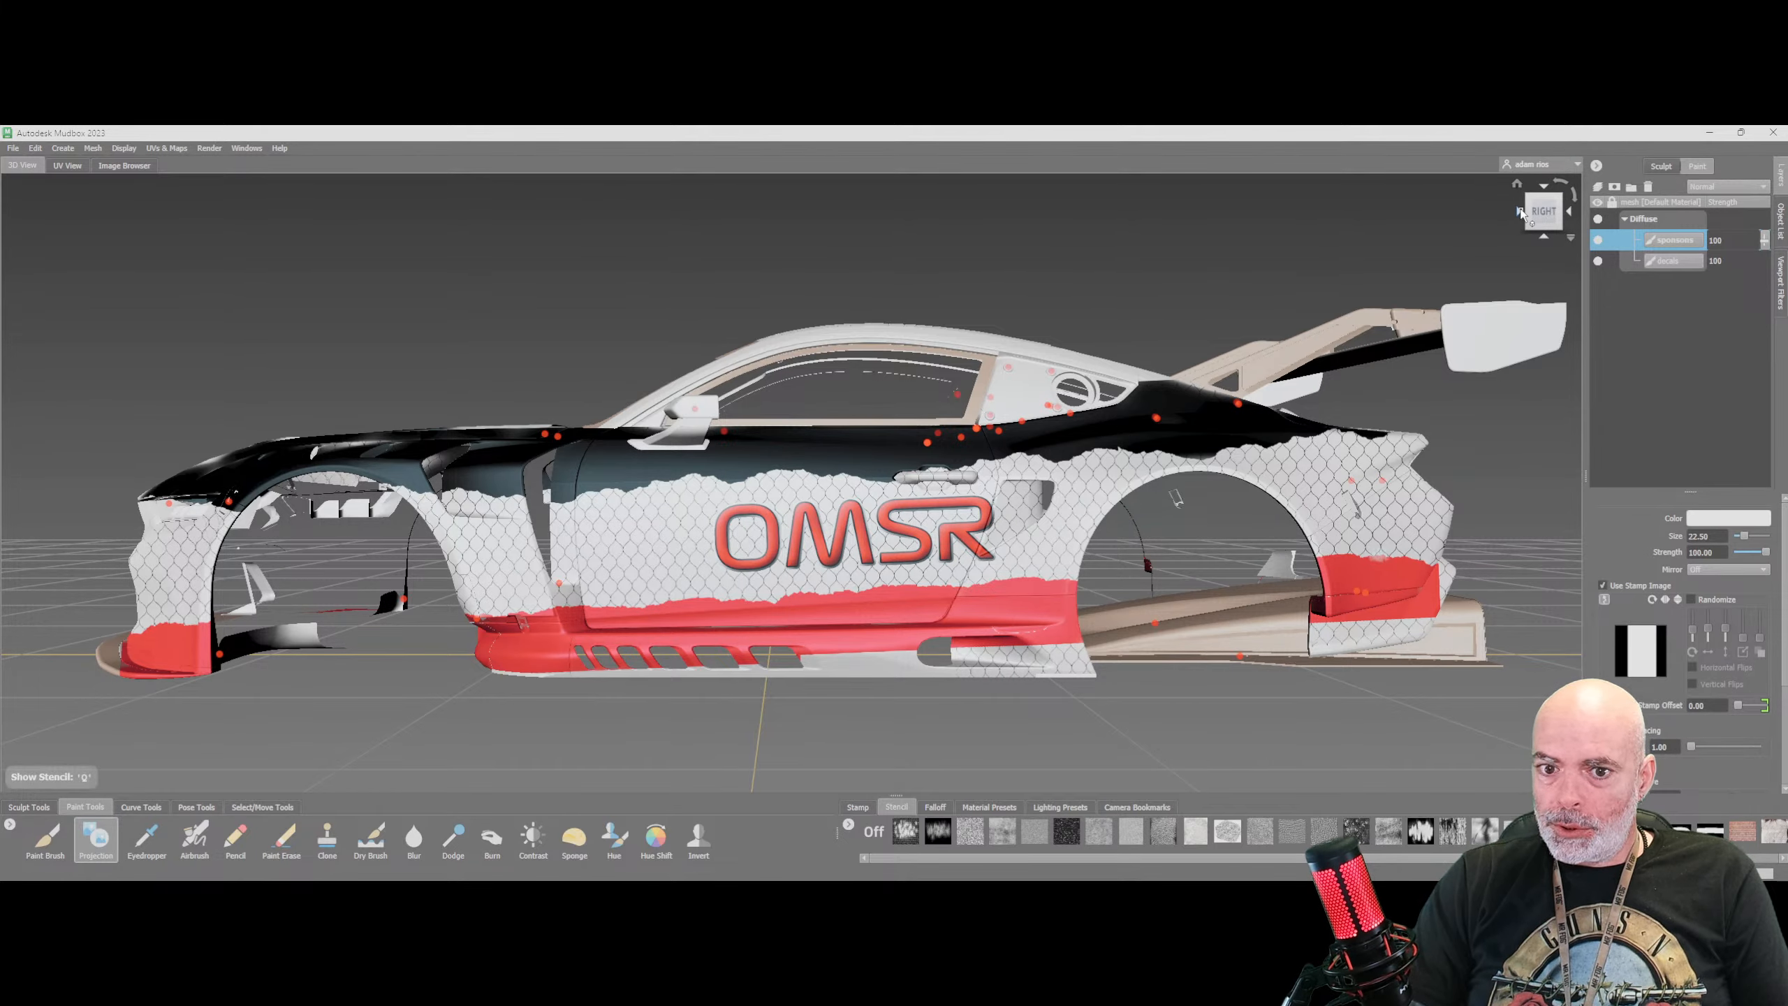
Try projecting the OMSR logo onto the door with the Projection tool's mirroring set to X
left_click(1520, 212)
left_click(1521, 213)
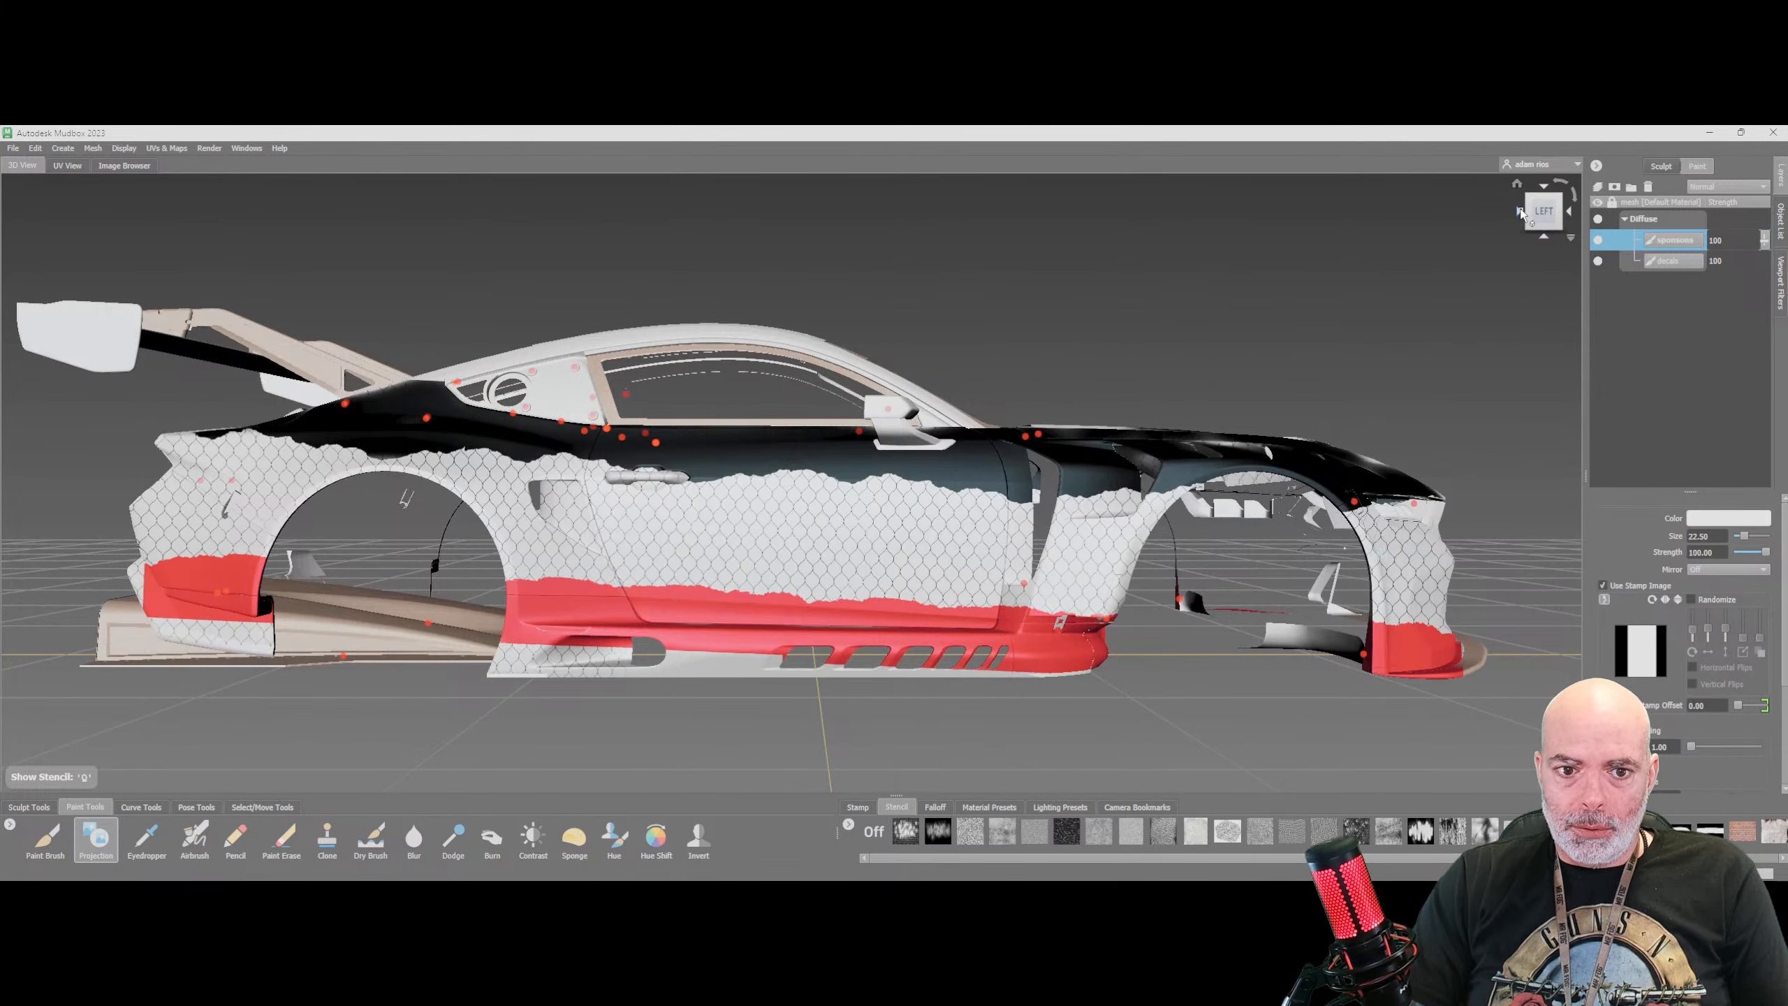
left_click(1521, 213)
left_click(1521, 213)
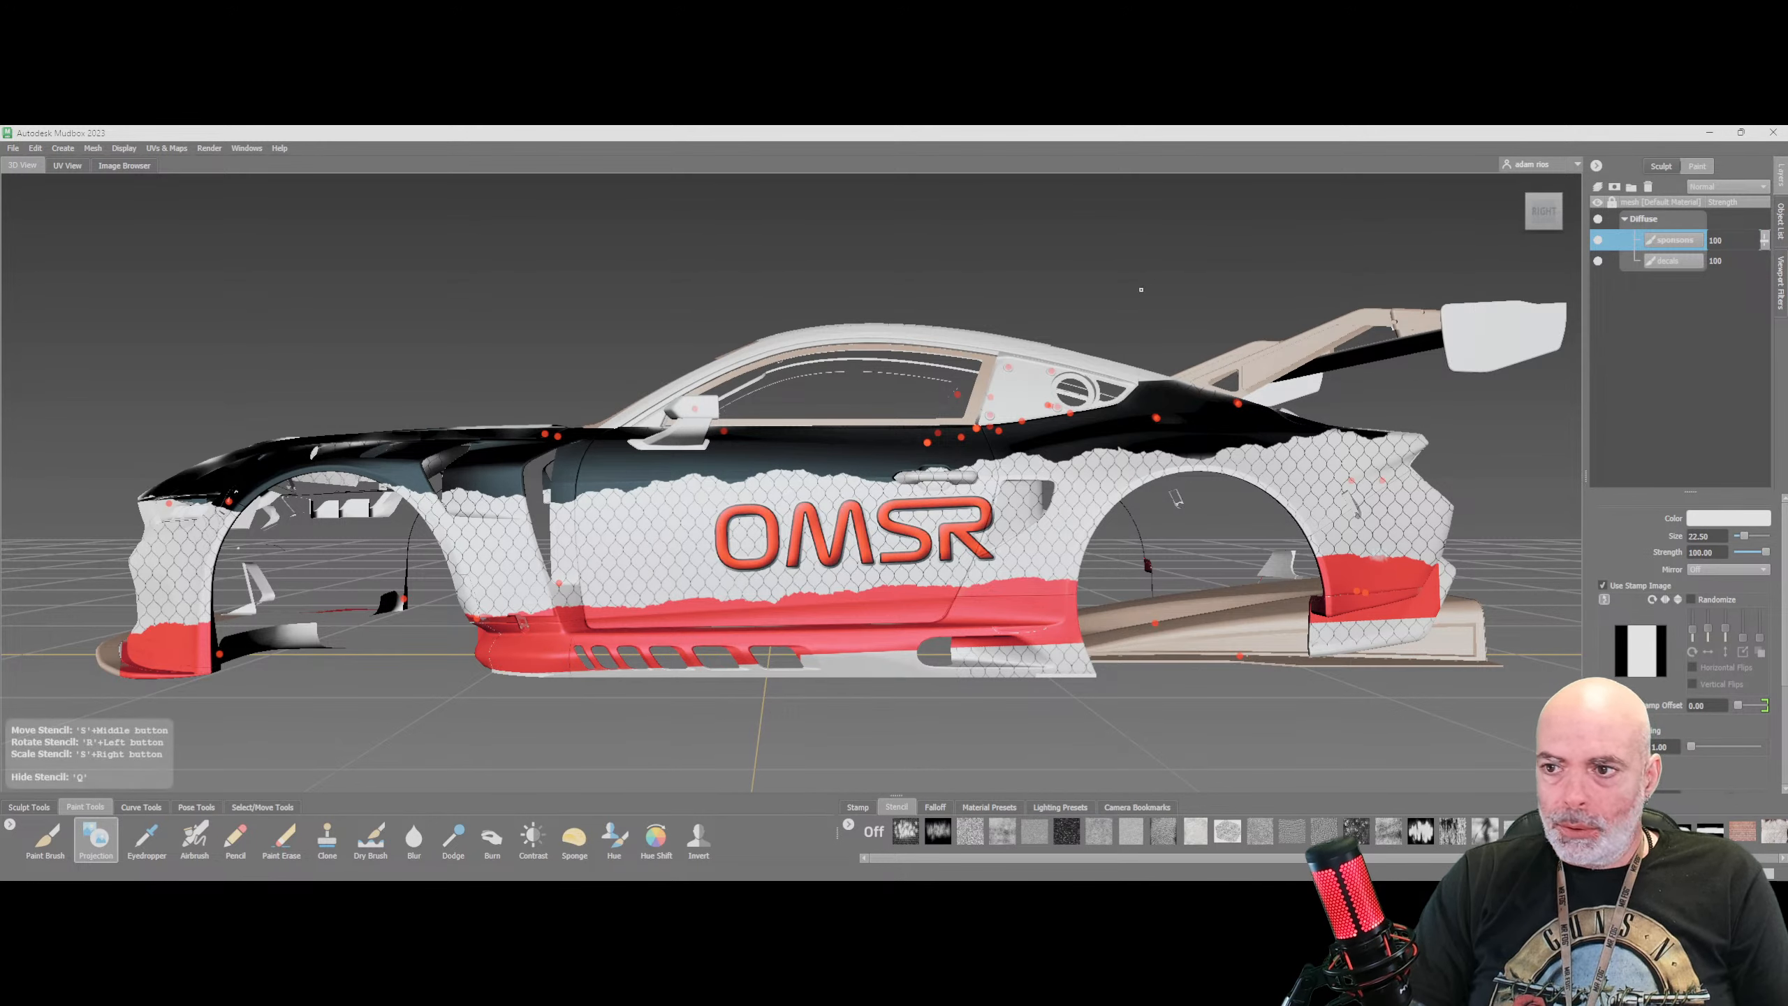
left_click(1723, 570)
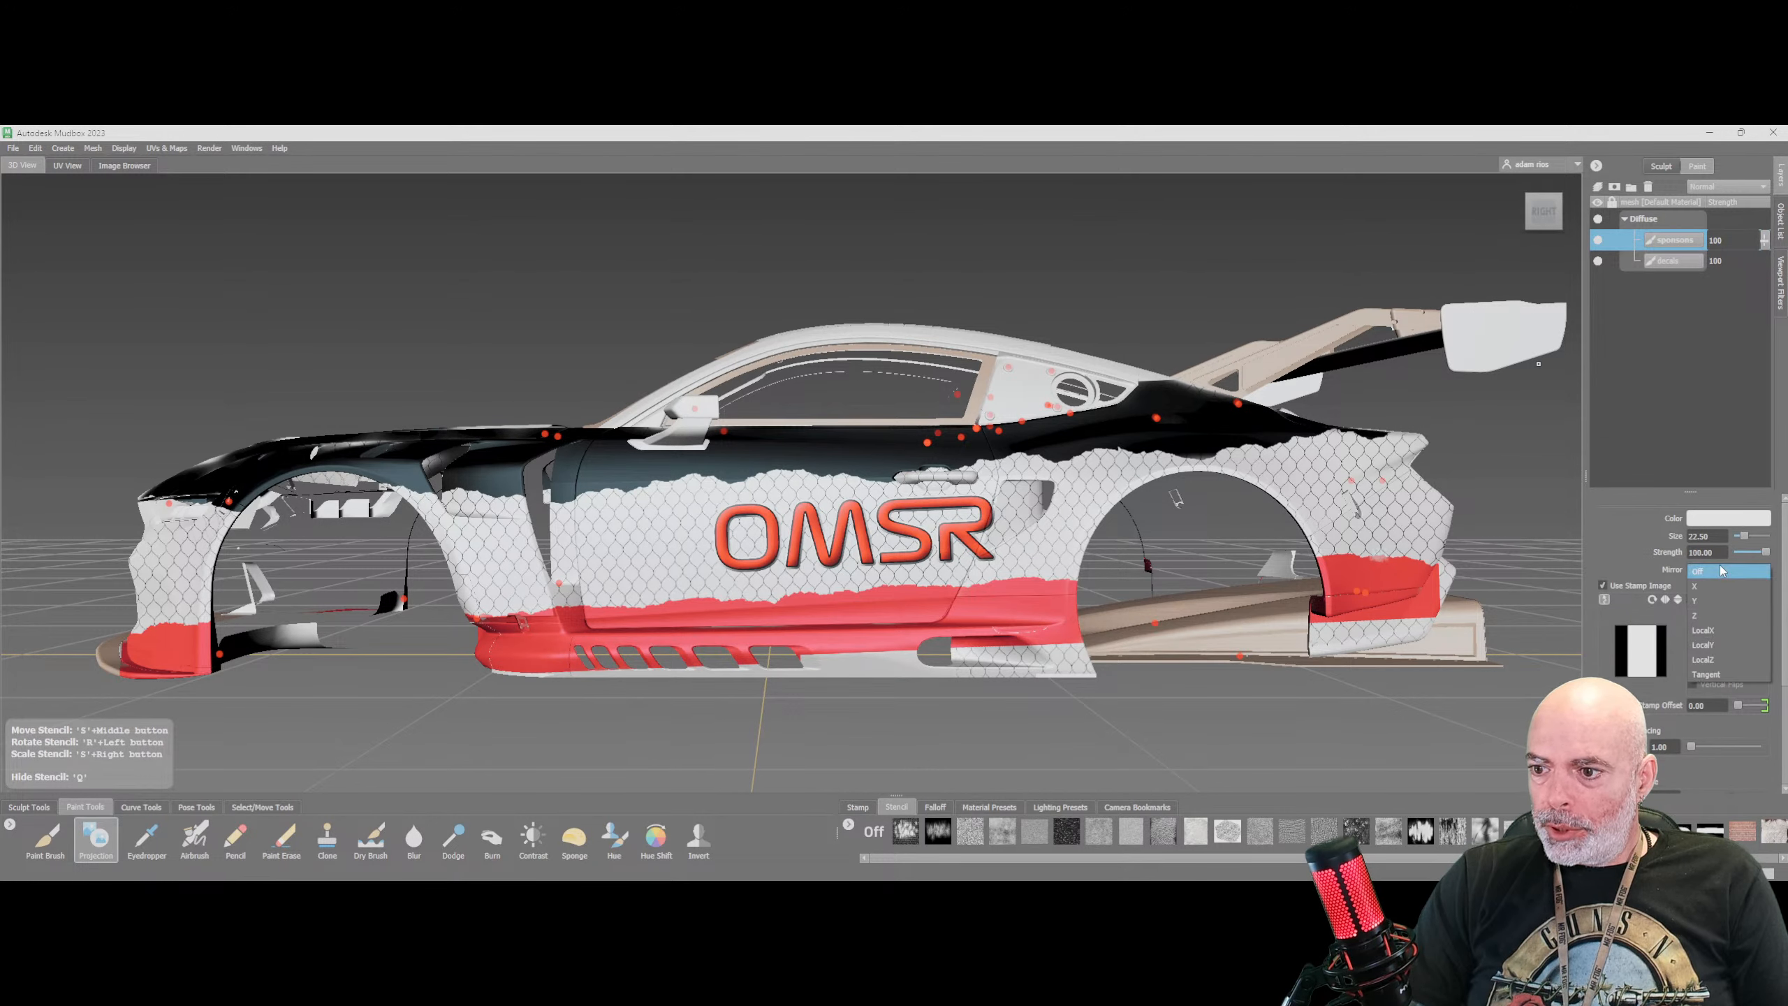
left_click(1701, 580)
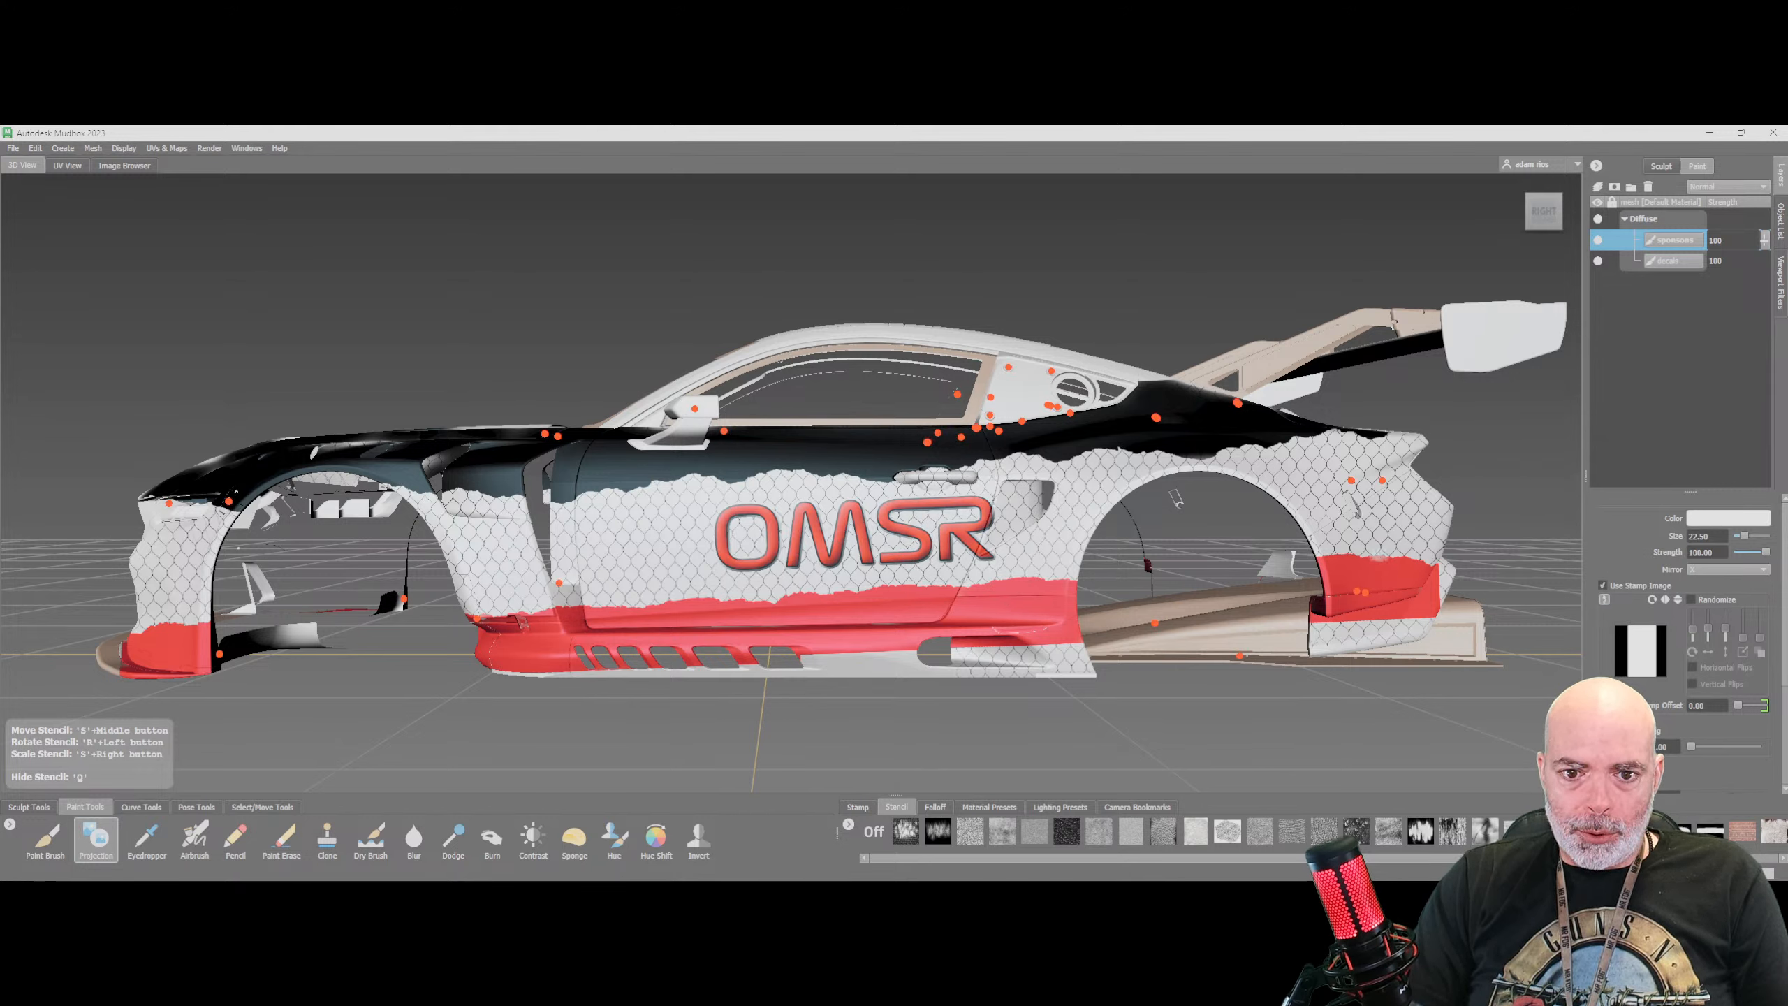
left_click_drag(757, 535, 935, 523)
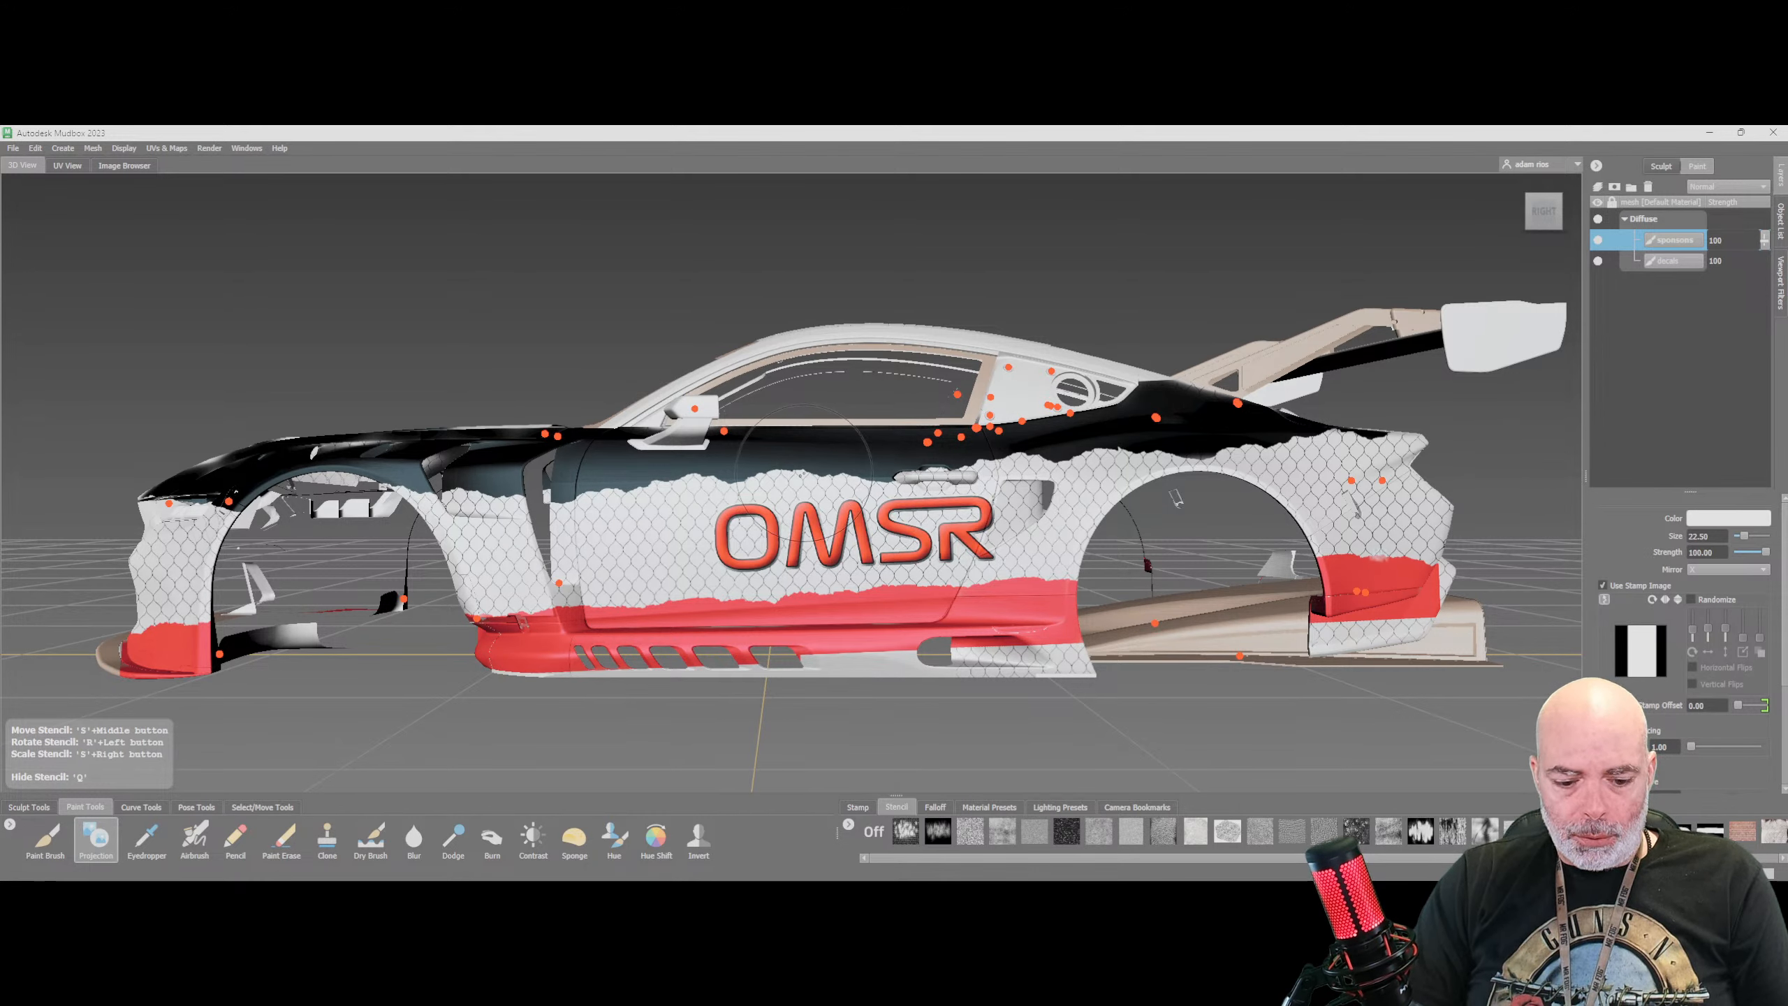
Position the OMSR logo stencil on the opposite door, undo the mirrored projection and set the Projection tool's mirroring to Off
left_click(1519, 211)
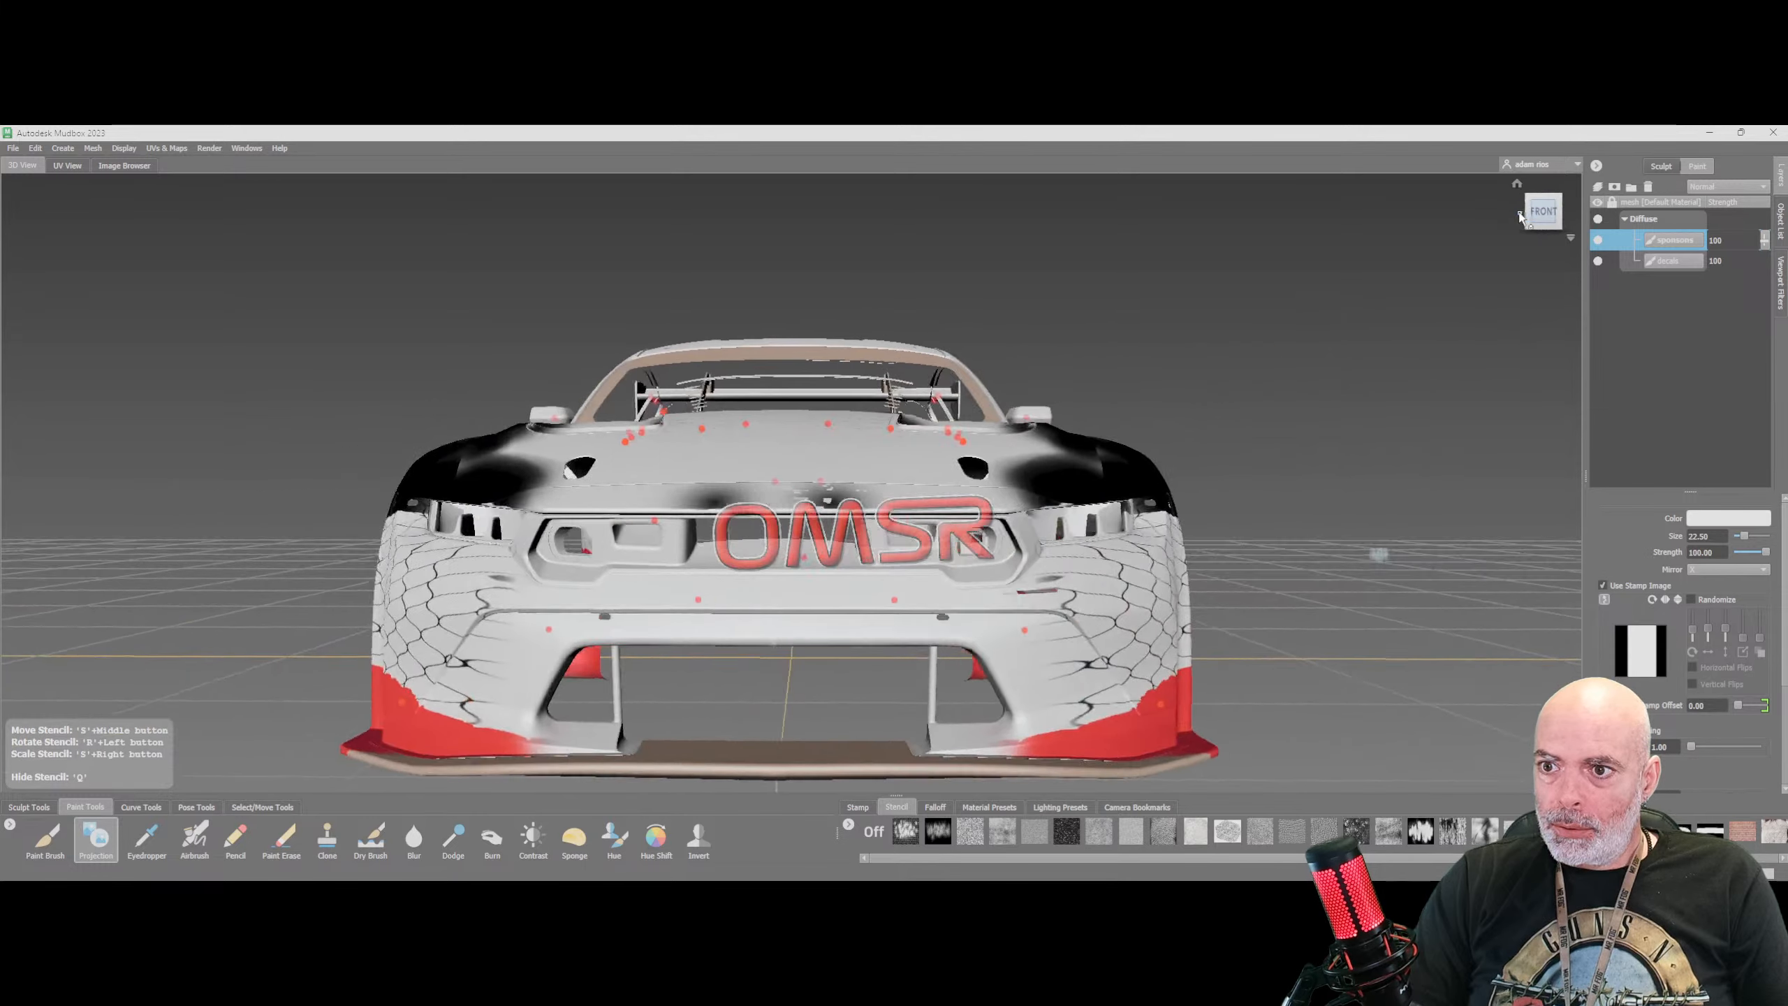
left_click(1519, 212)
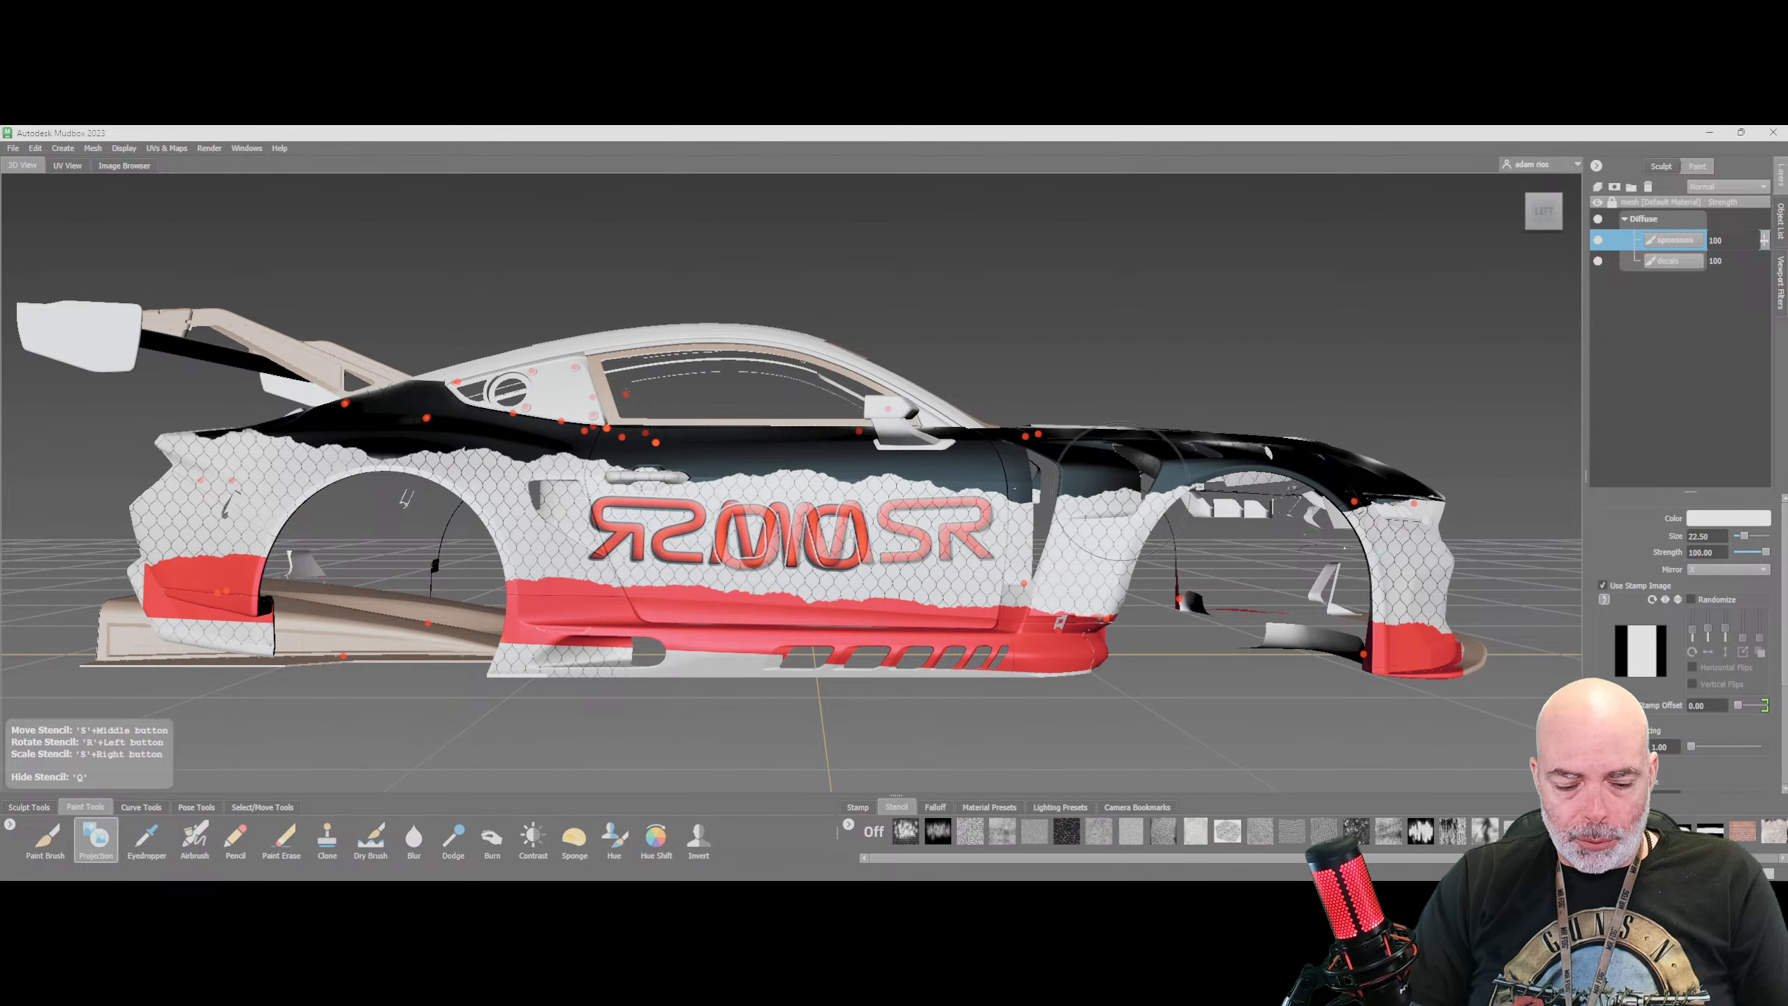
mouse_move(897, 519)
middle_mouse_down()
mouse_move(1112, 407)
mouse_move(1013, 418)
mouse_move(906, 490)
mouse_move(805, 490)
mouse_move(799, 507)
mouse_move(853, 537)
middle_mouse_up()
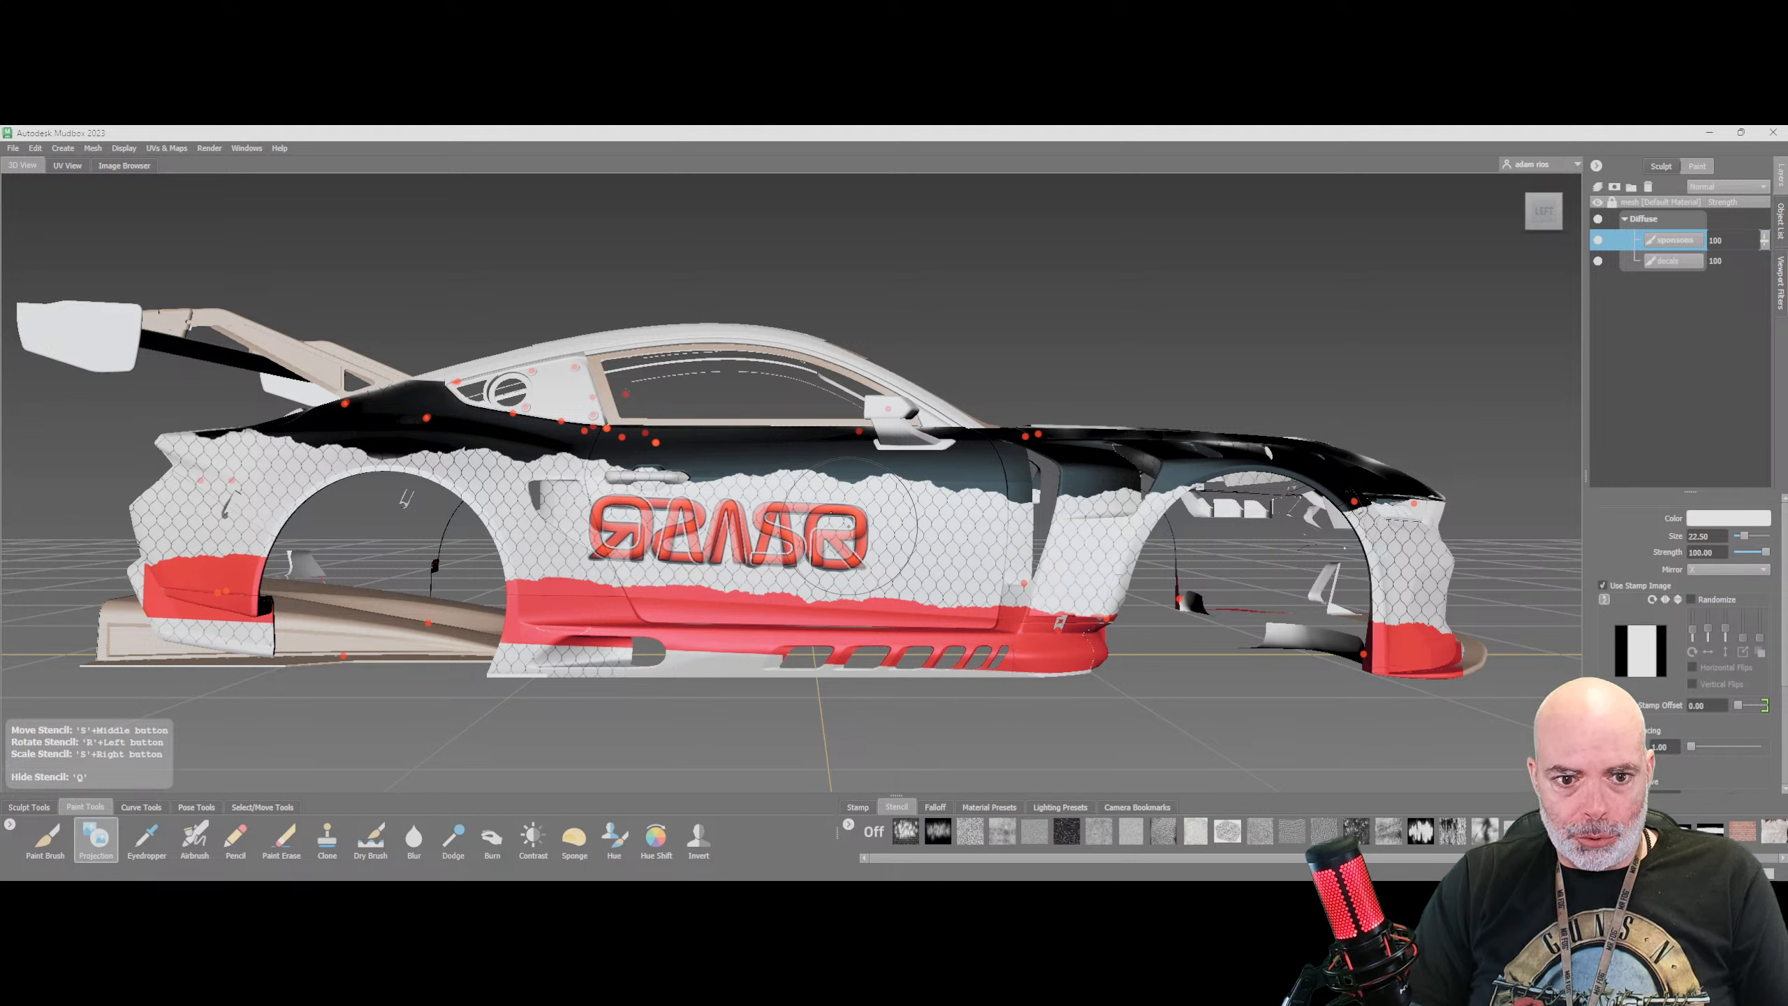
key("q")
left_click(1725, 570)
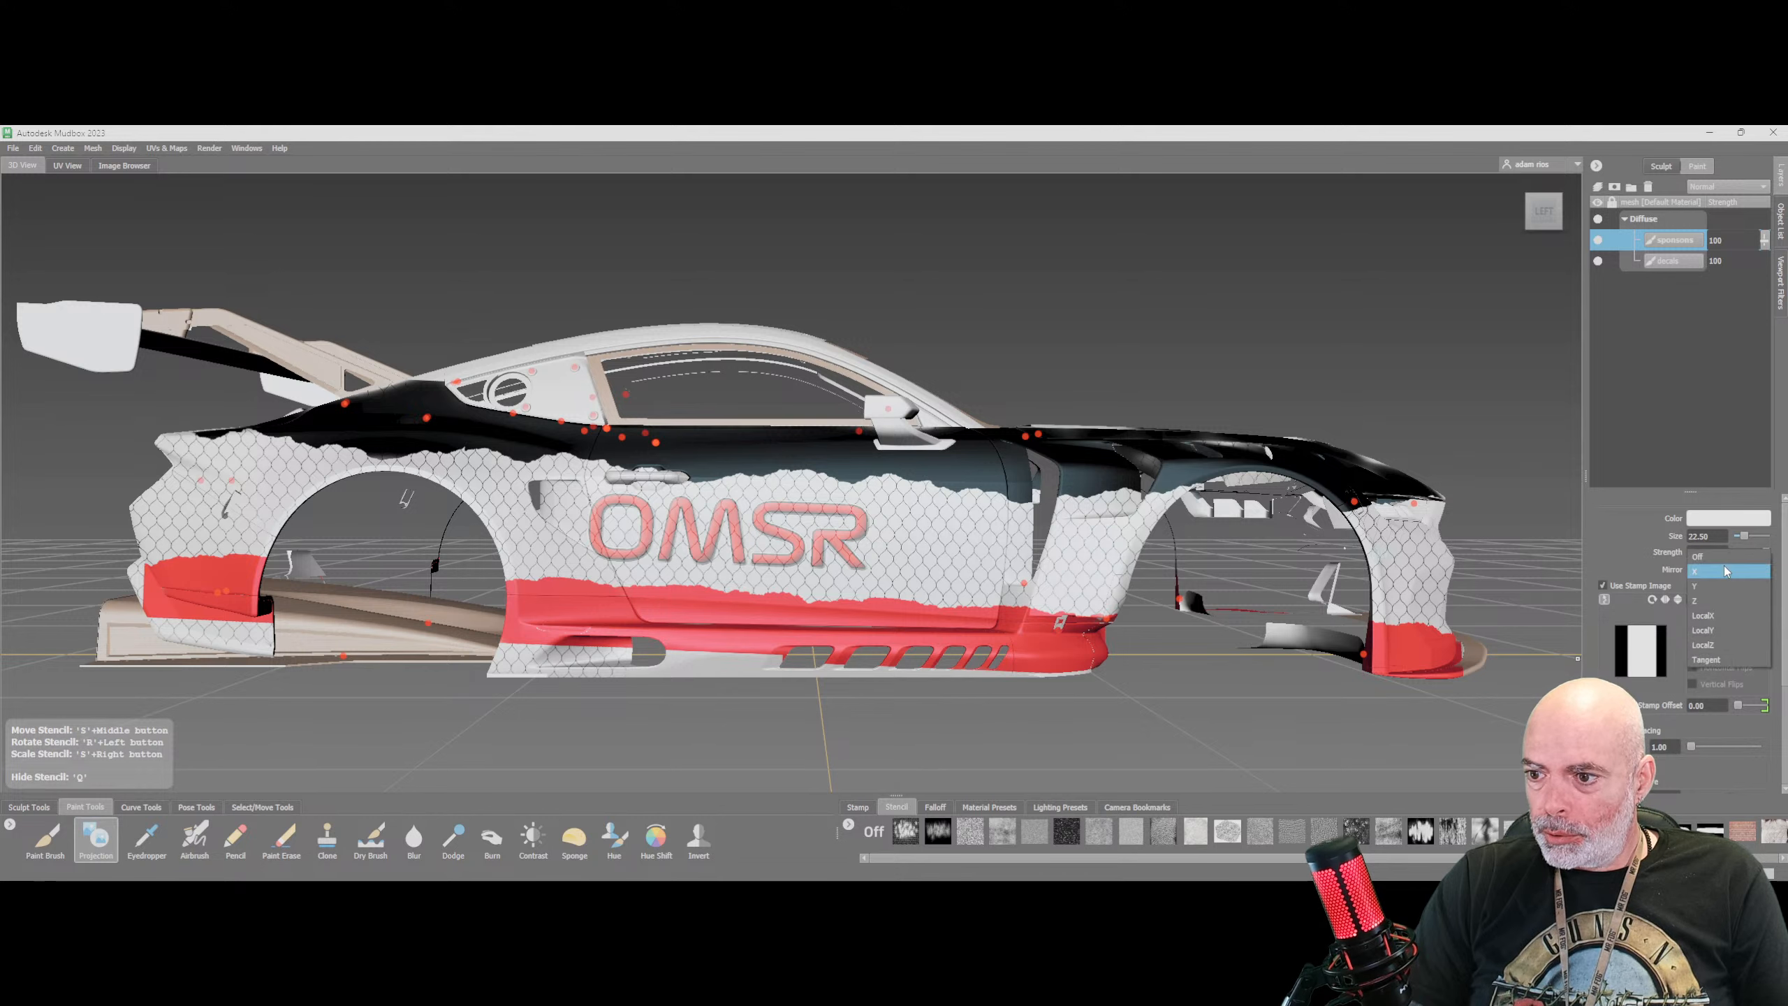
left_click(1717, 556)
Project the complete OMSR logo onto the opposite door, hide the stencil and check both sides of the car
mouse_move(784, 510)
left_mouse_down()
mouse_move(842, 536)
mouse_move(638, 547)
mouse_move(602, 529)
mouse_move(630, 507)
mouse_move(709, 509)
left_mouse_up()
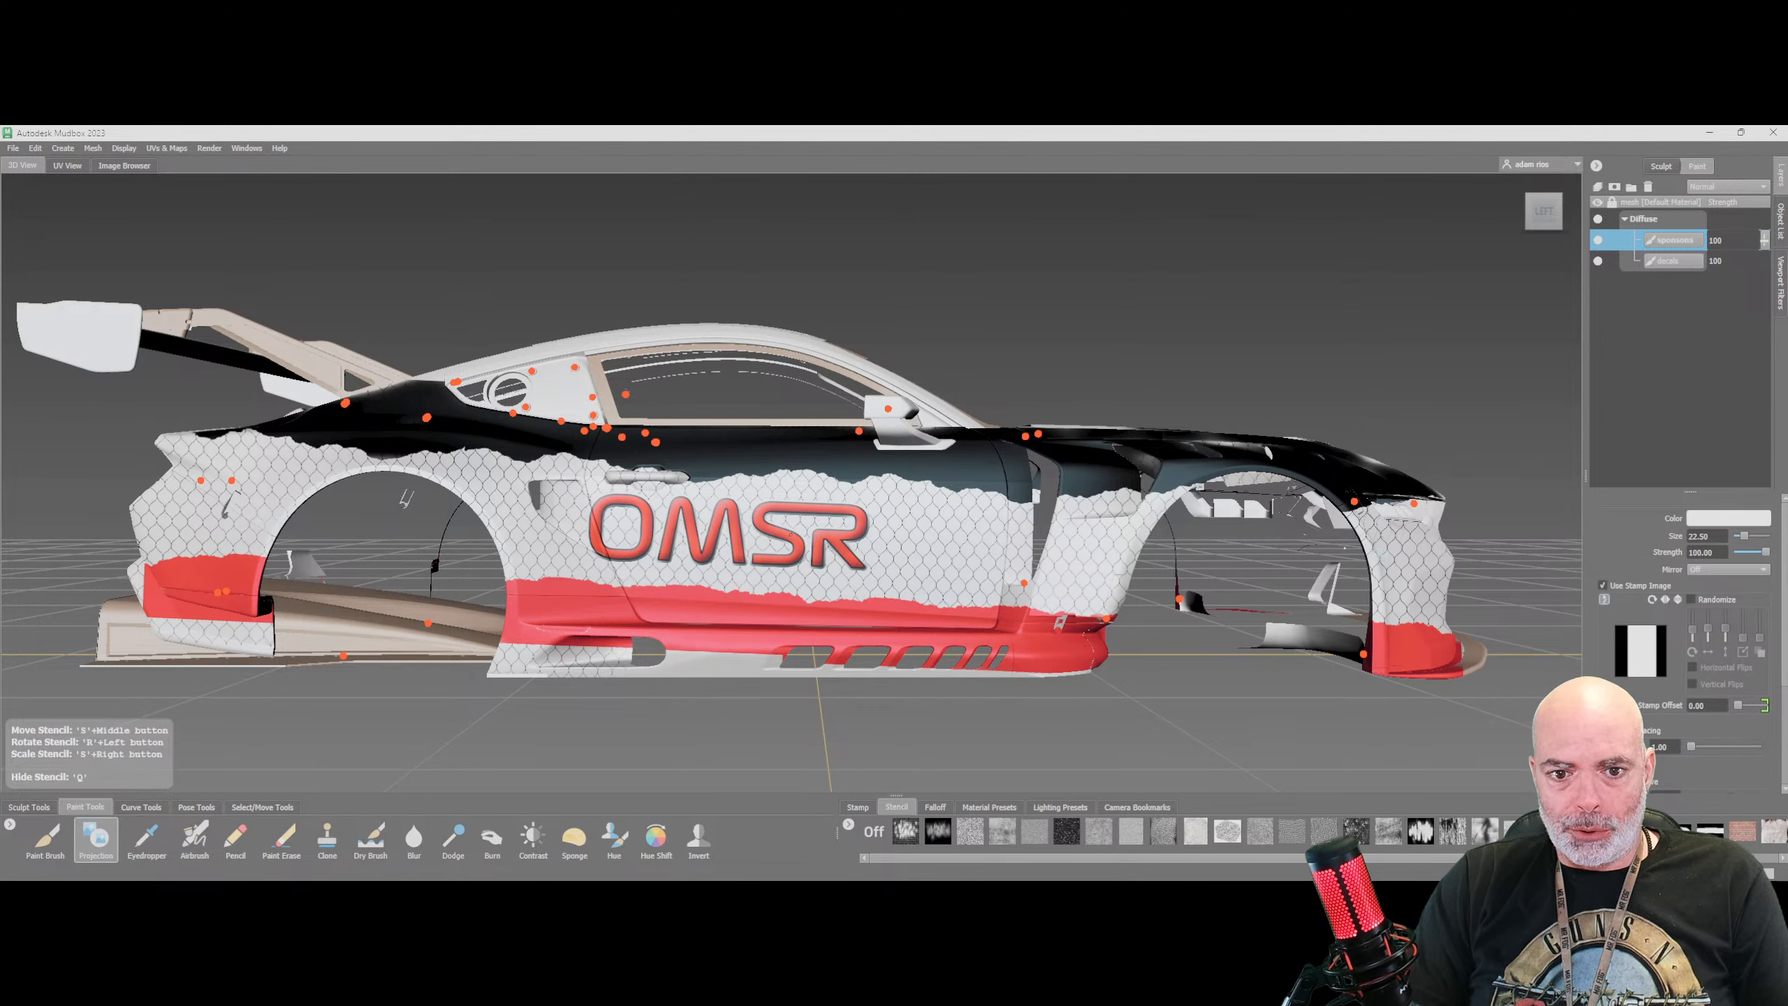
left_click_drag(791, 533, 791, 535)
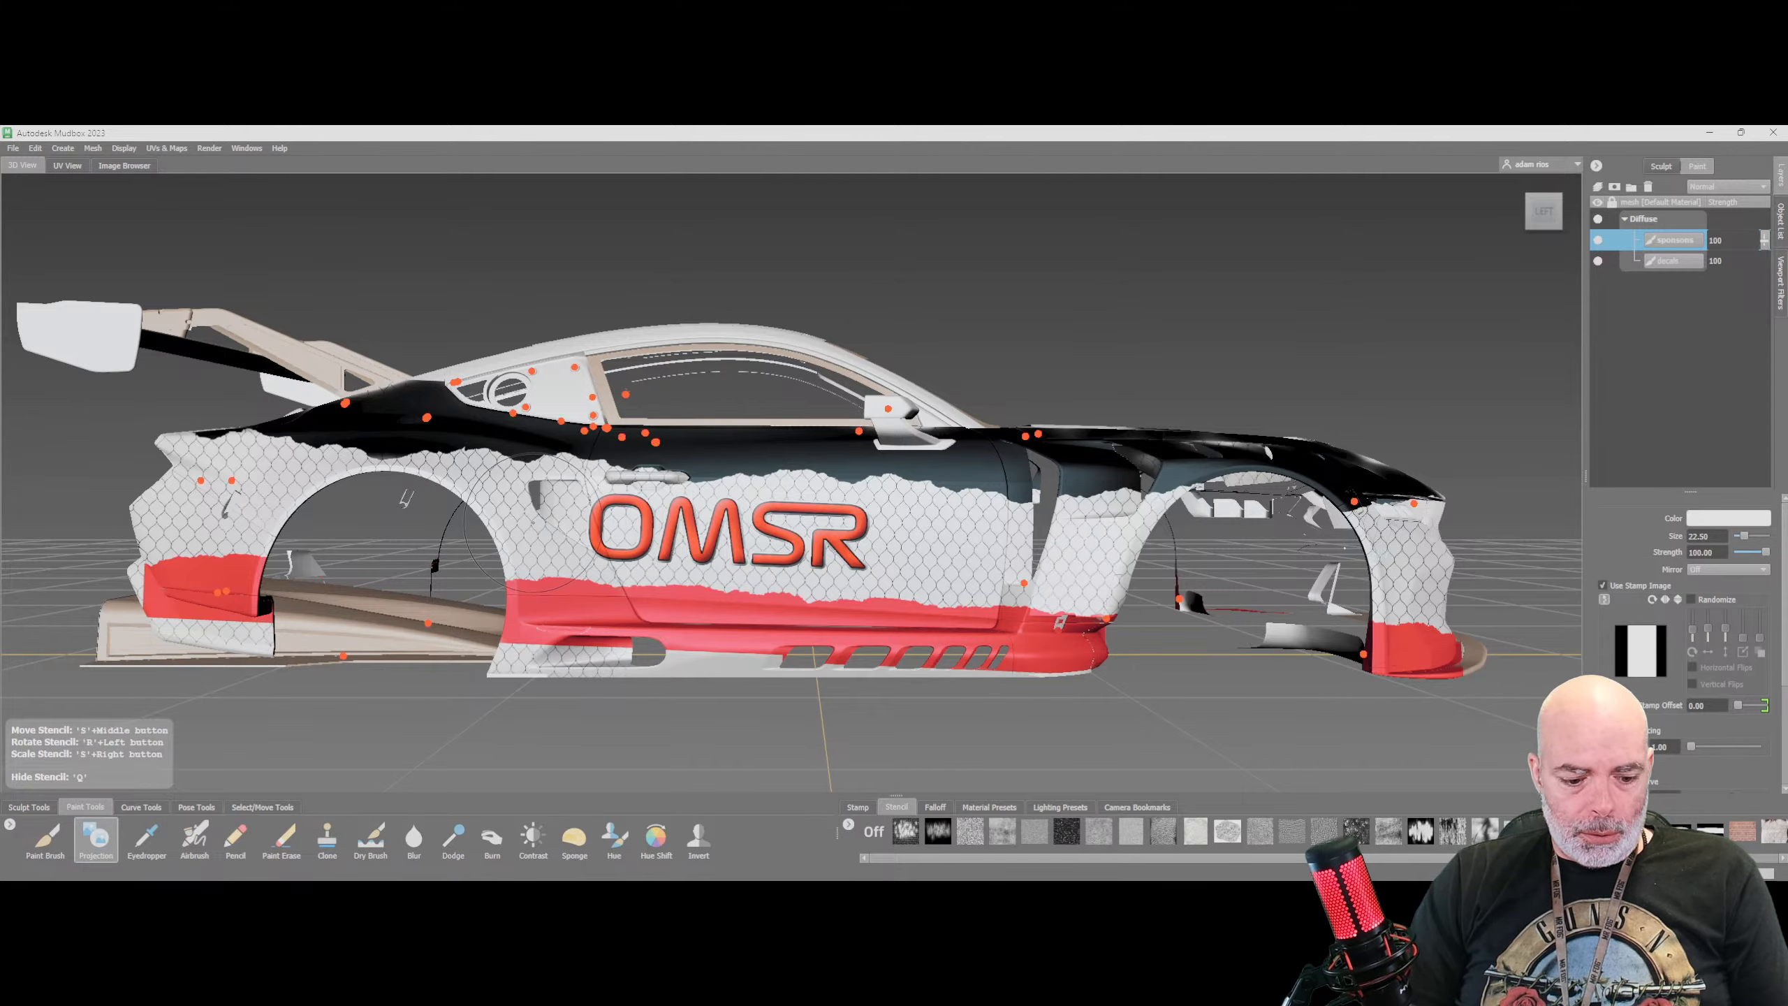
key("q")
mouse_move(966, 582)
left_mouse_down("alt")
mouse_move(1069, 559)
mouse_move(956, 619)
mouse_move(570, 609)
mouse_move(283, 577)
mouse_move(908, 605)
mouse_move(380, 796)
mouse_move(331, 613)
mouse_move(324, 634)
mouse_move(599, 584)
mouse_move(1029, 578)
left_mouse_up("alt")
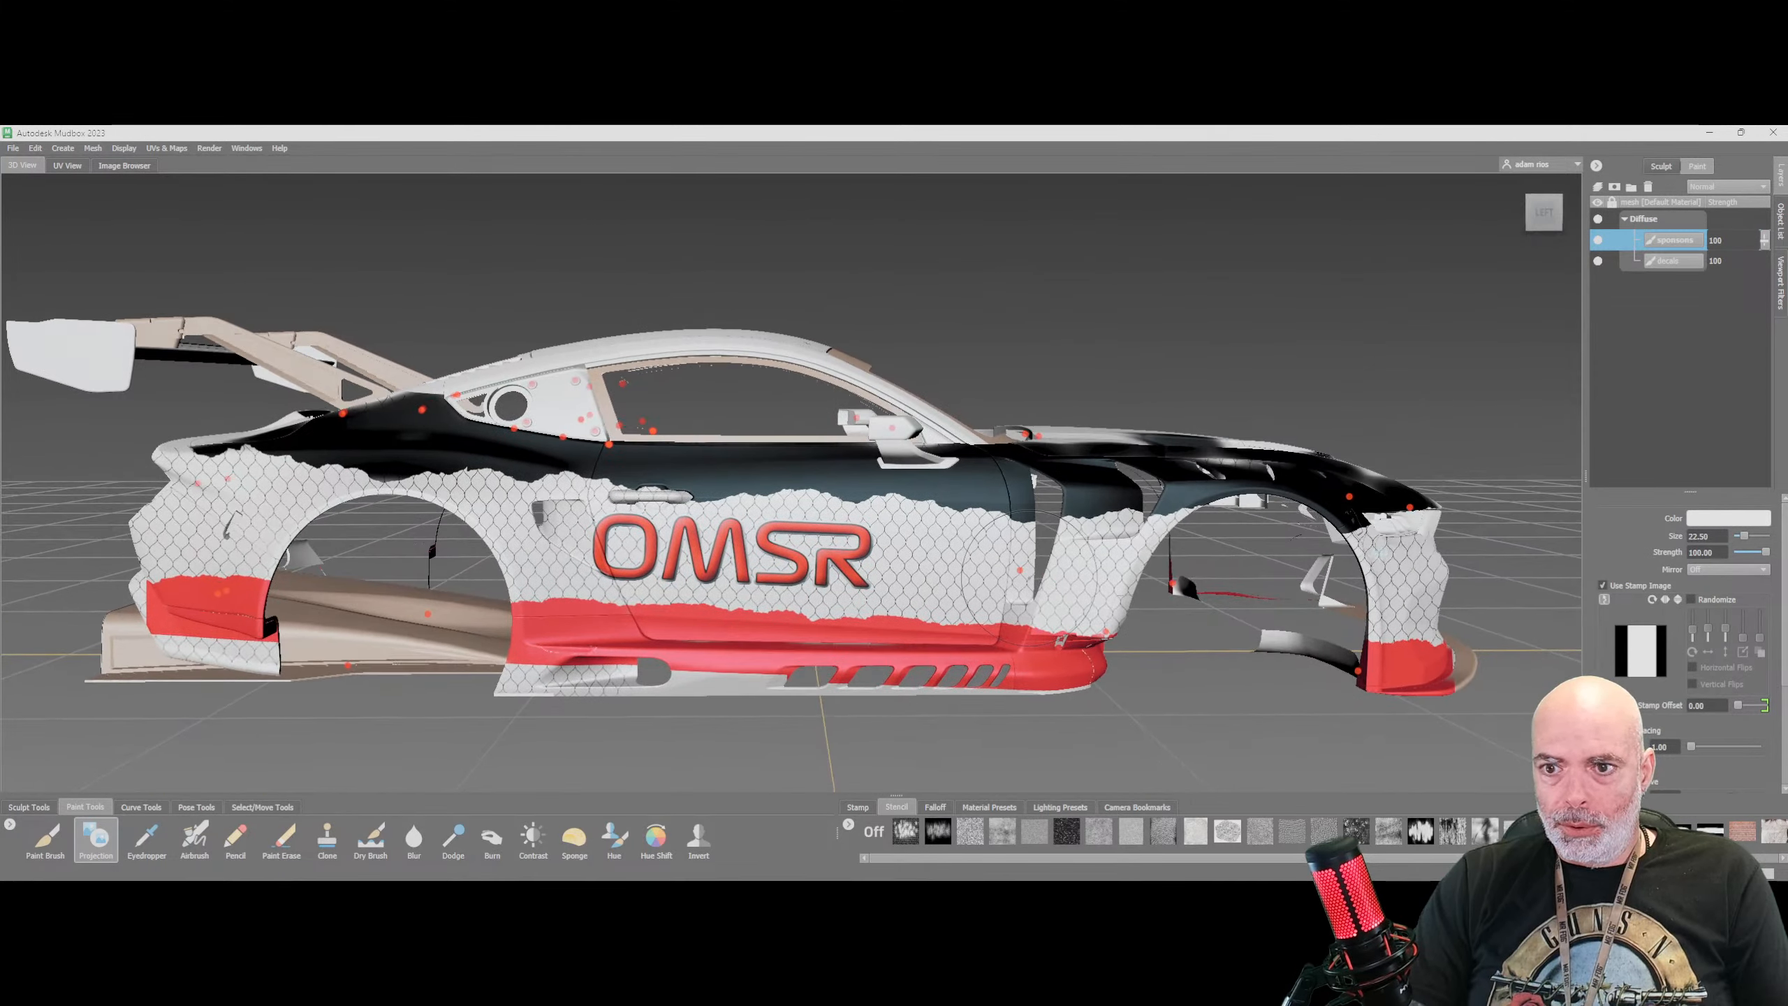
left_click_drag(1365, 552, 729, 550, "alt")
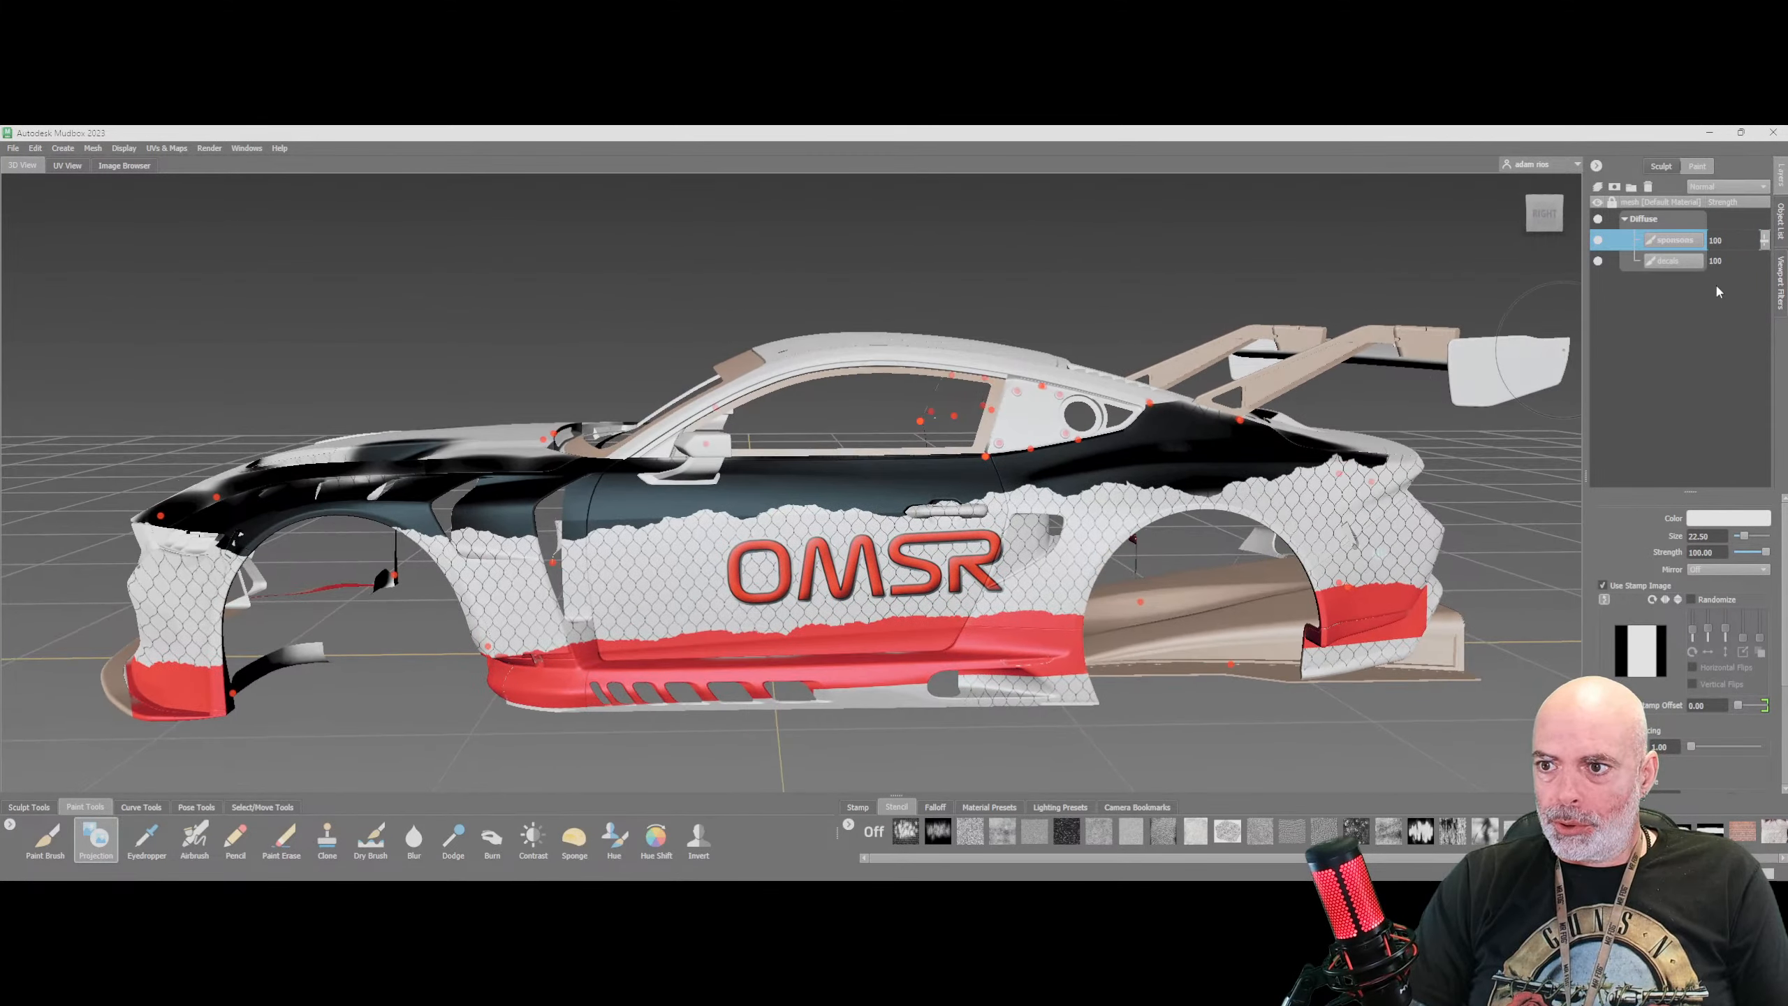
Switch the sponsor logo layer and the base livery layer off and on in turn to compare their contents on the car
left_click(1599, 241)
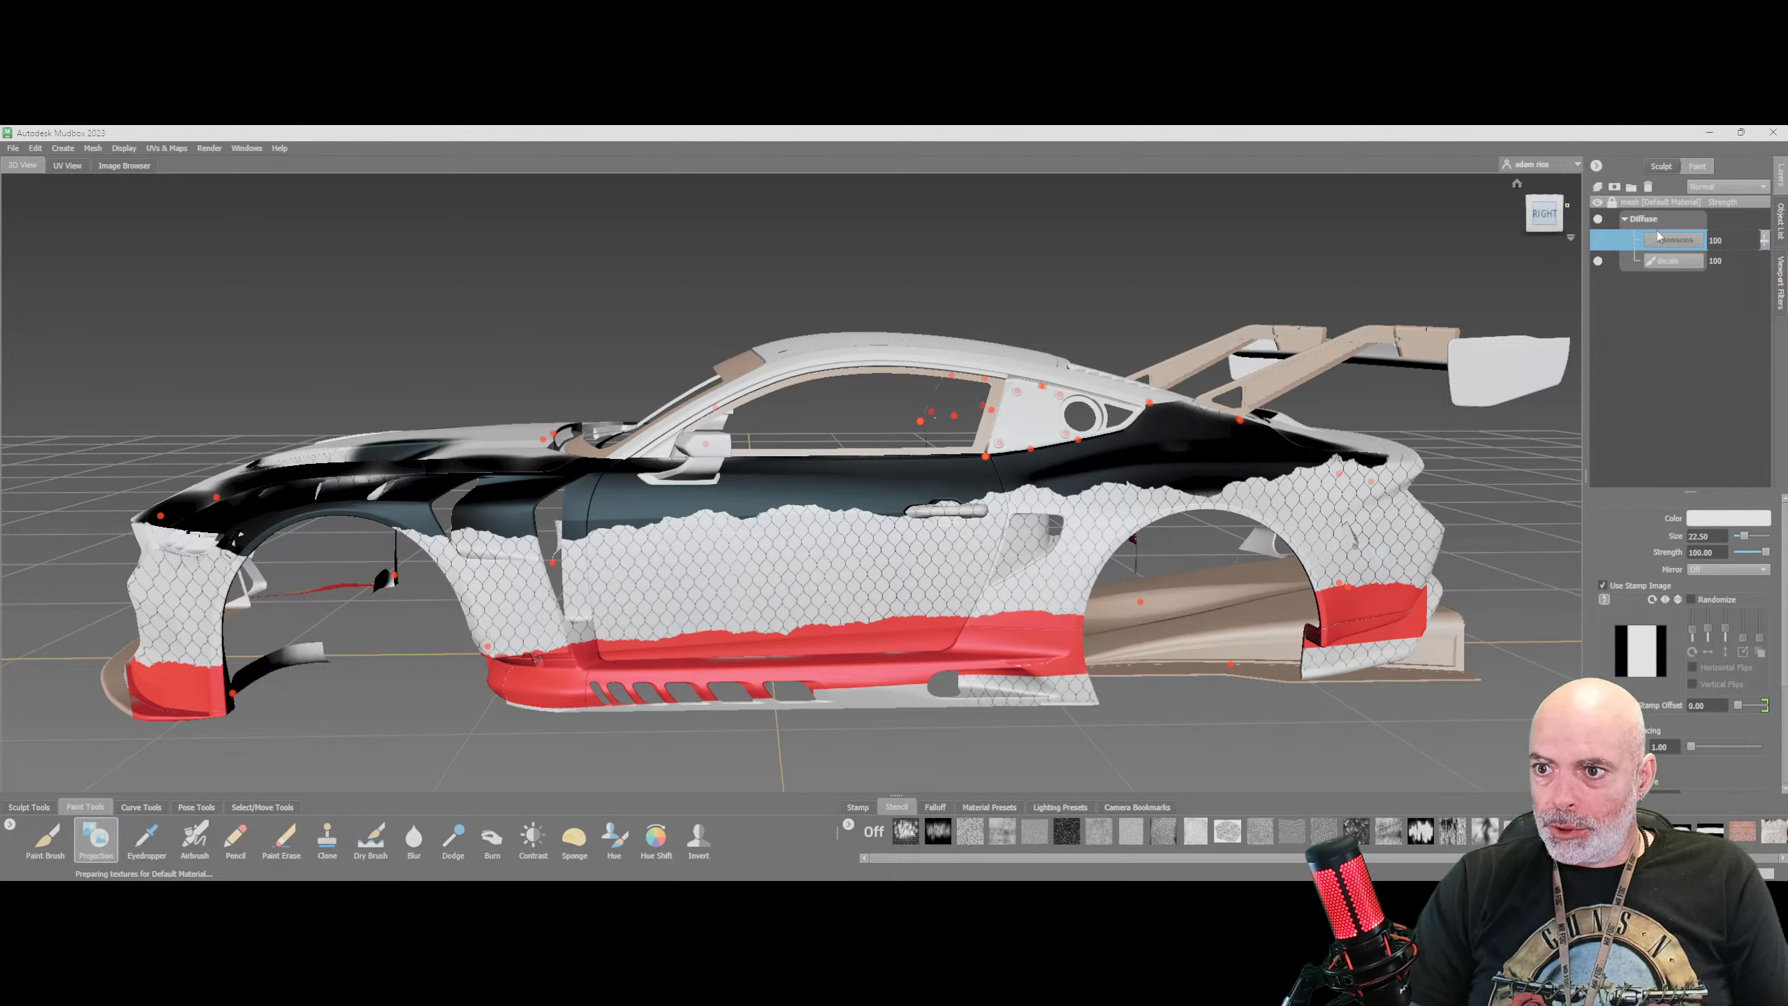
left_click(1599, 241)
left_click(1598, 261)
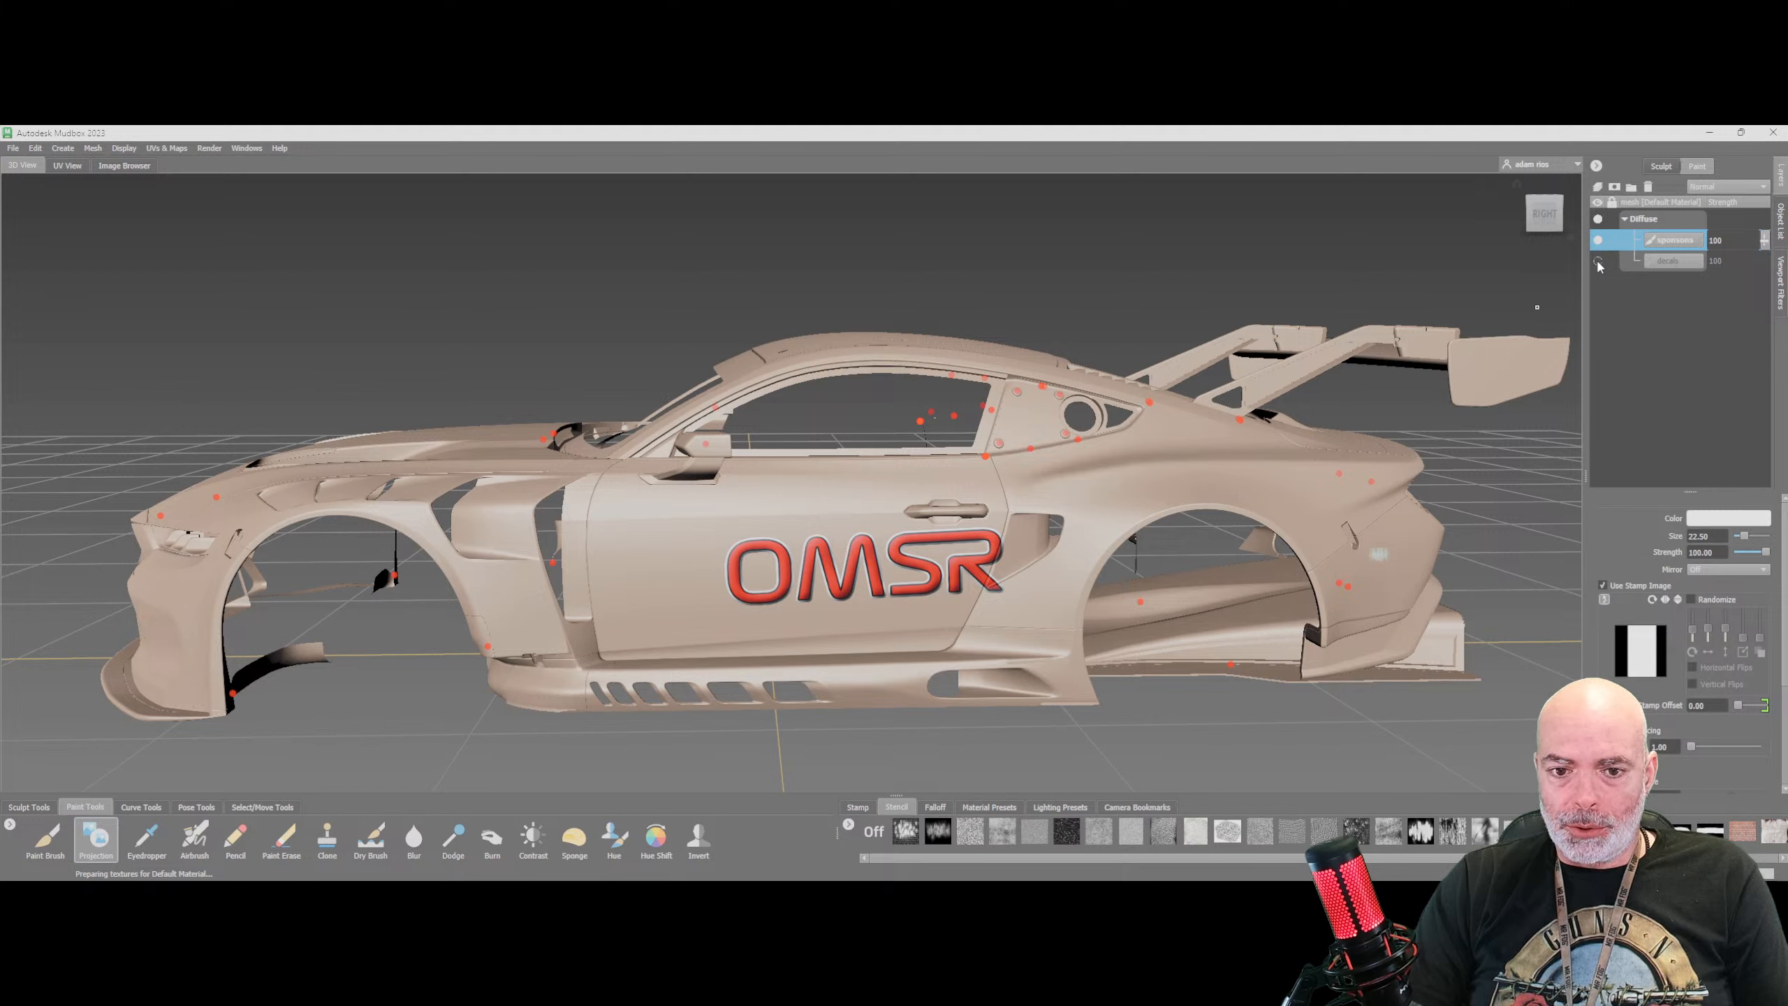
left_click(1598, 261)
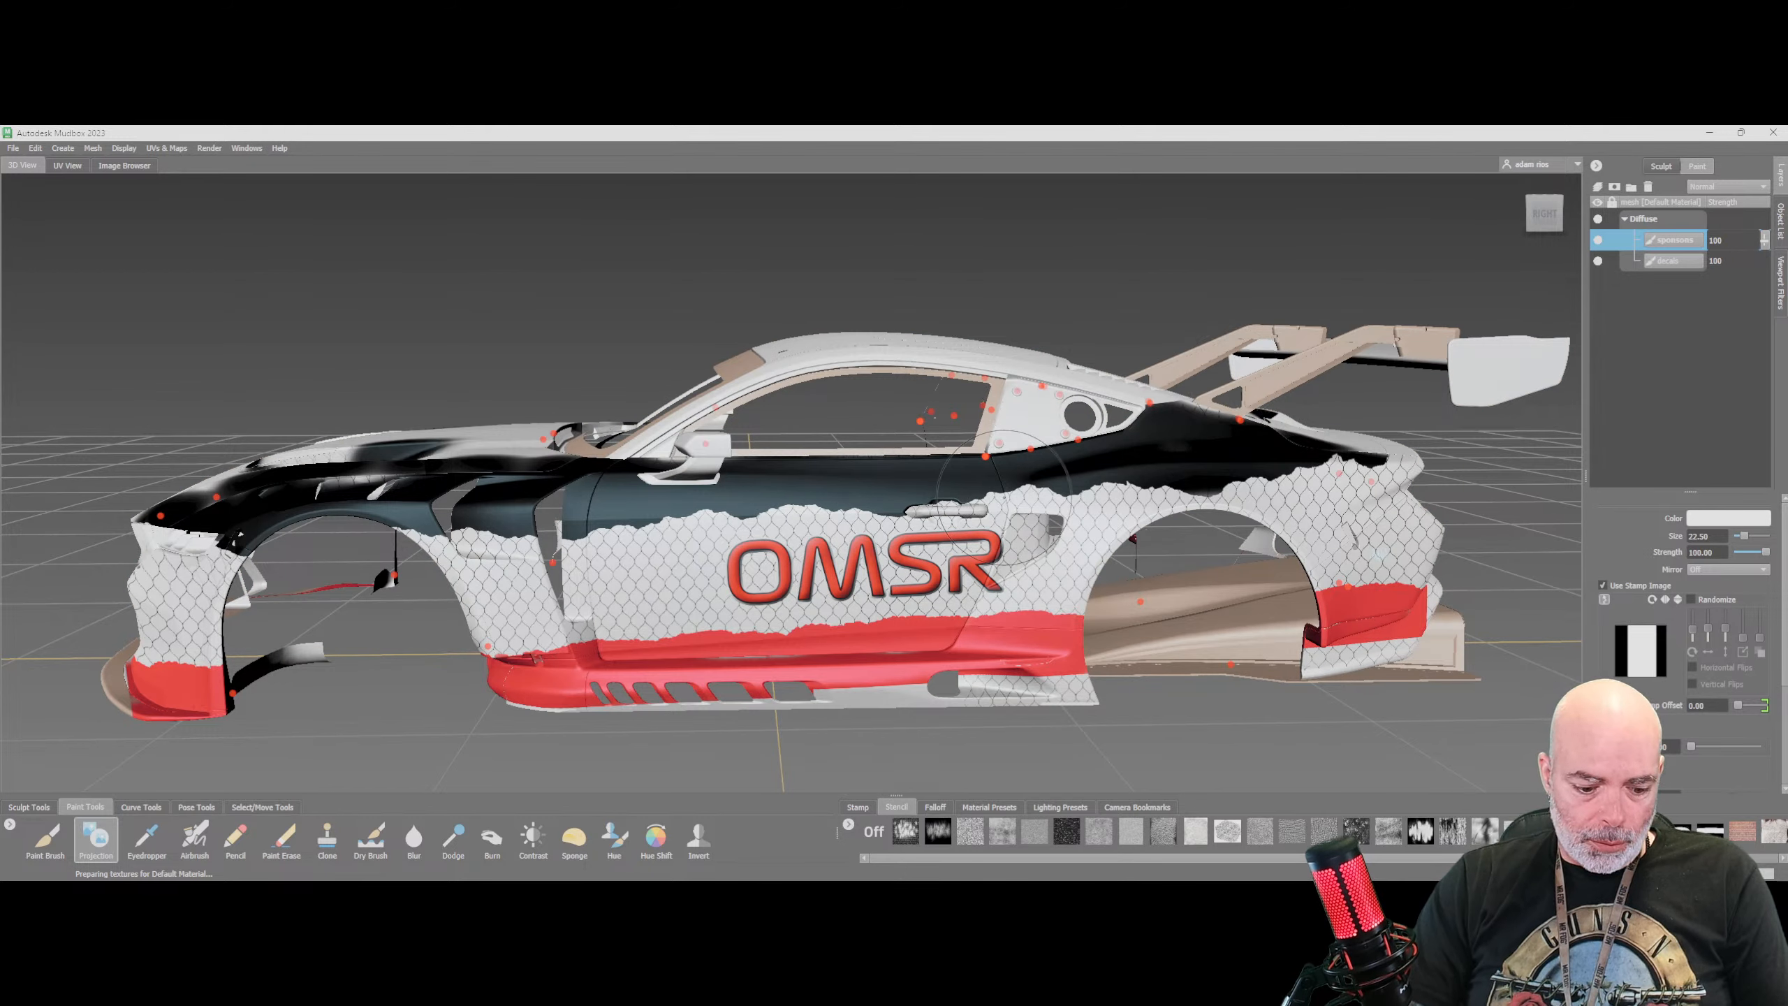
left_click(1682, 262)
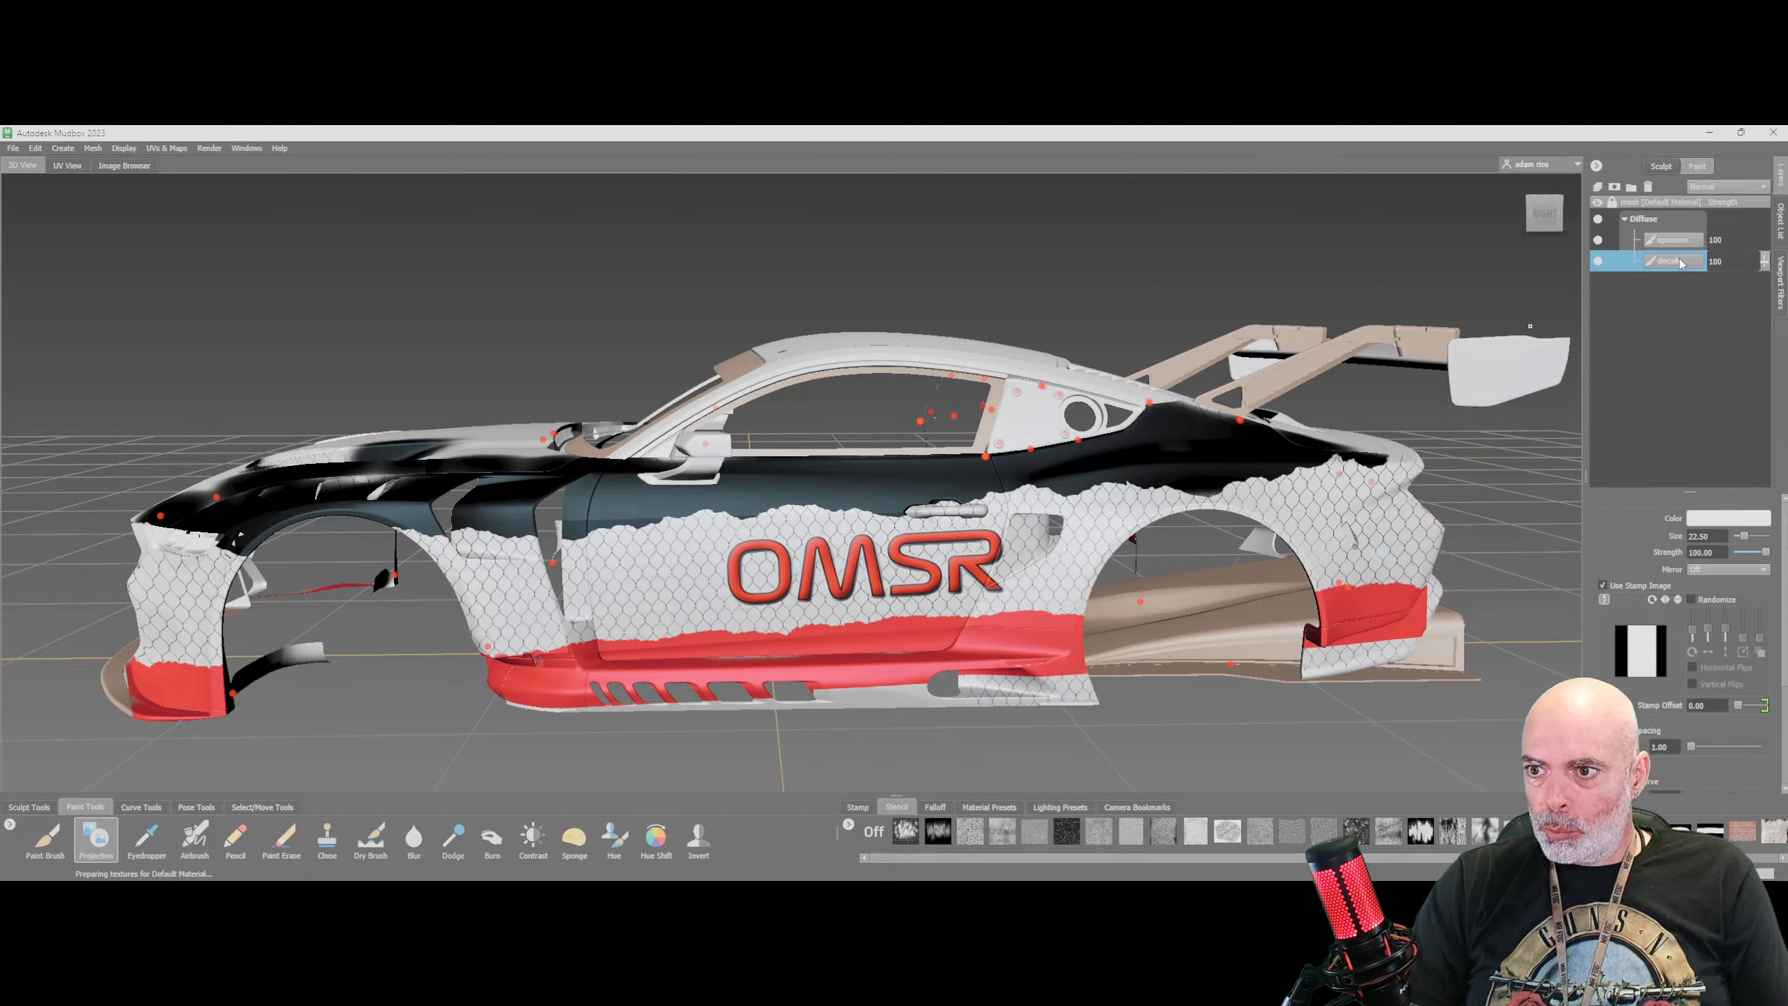
left_click(1686, 243)
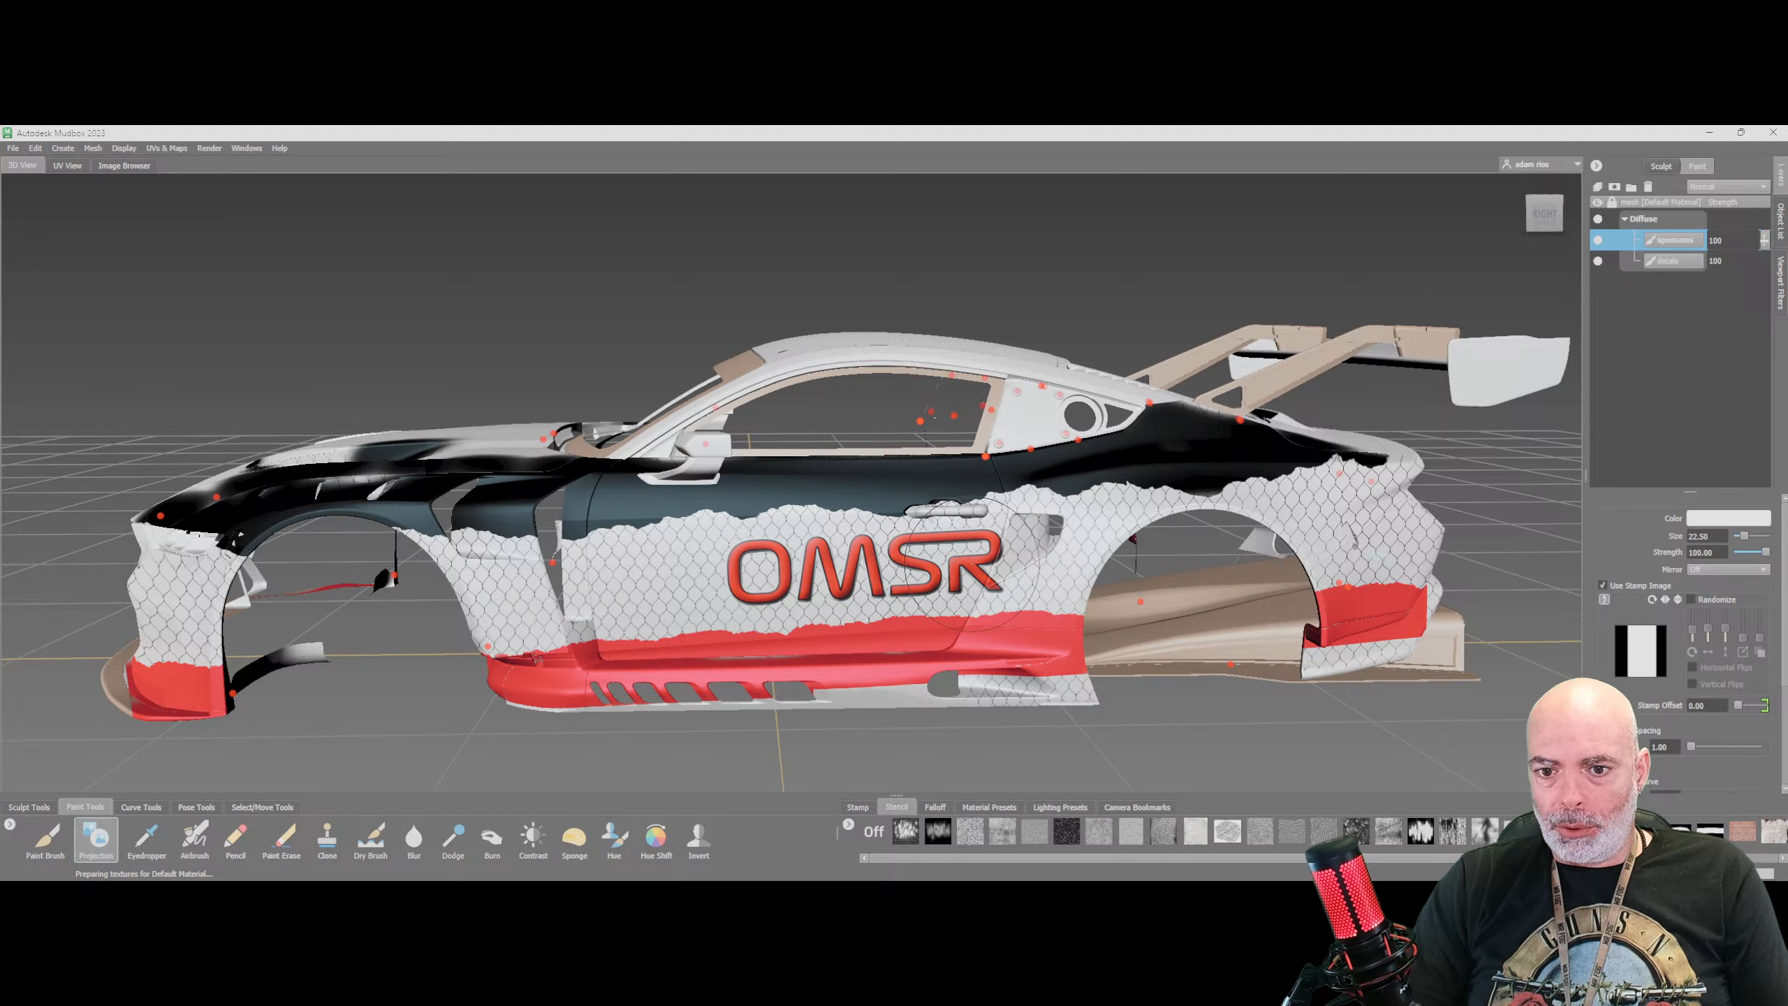
mouse_move(1529, 235)
left_click(1598, 241)
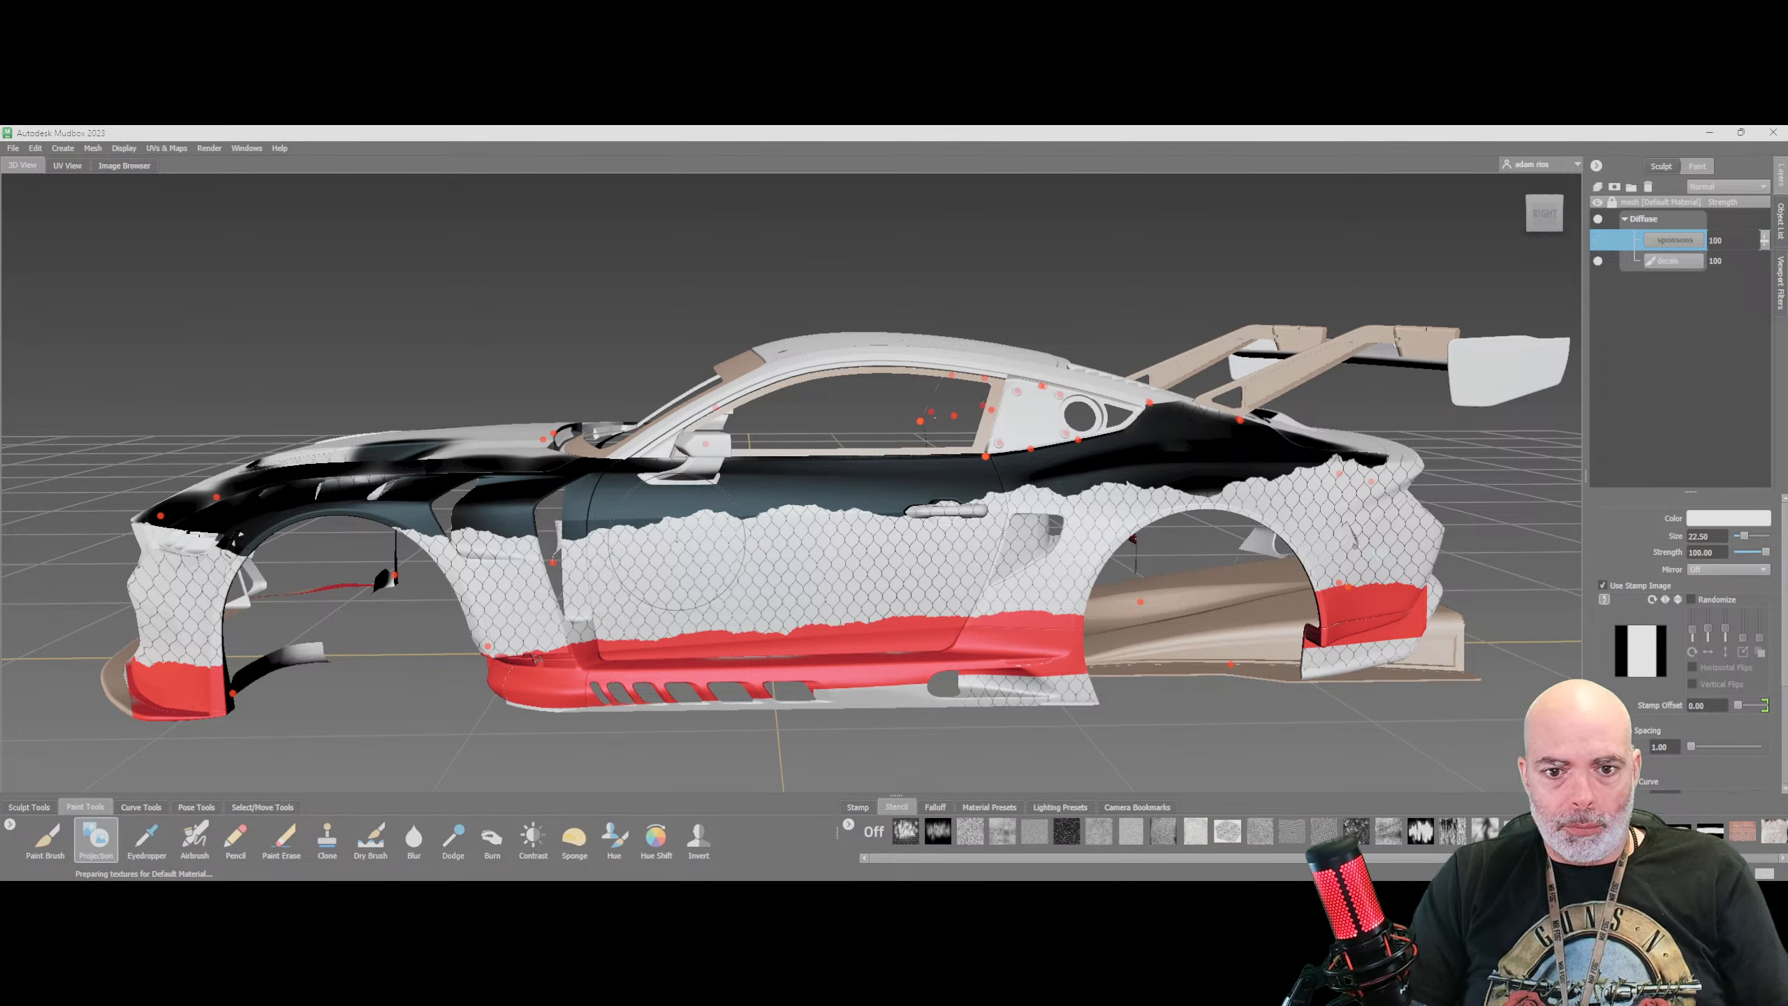
left_click(1599, 241)
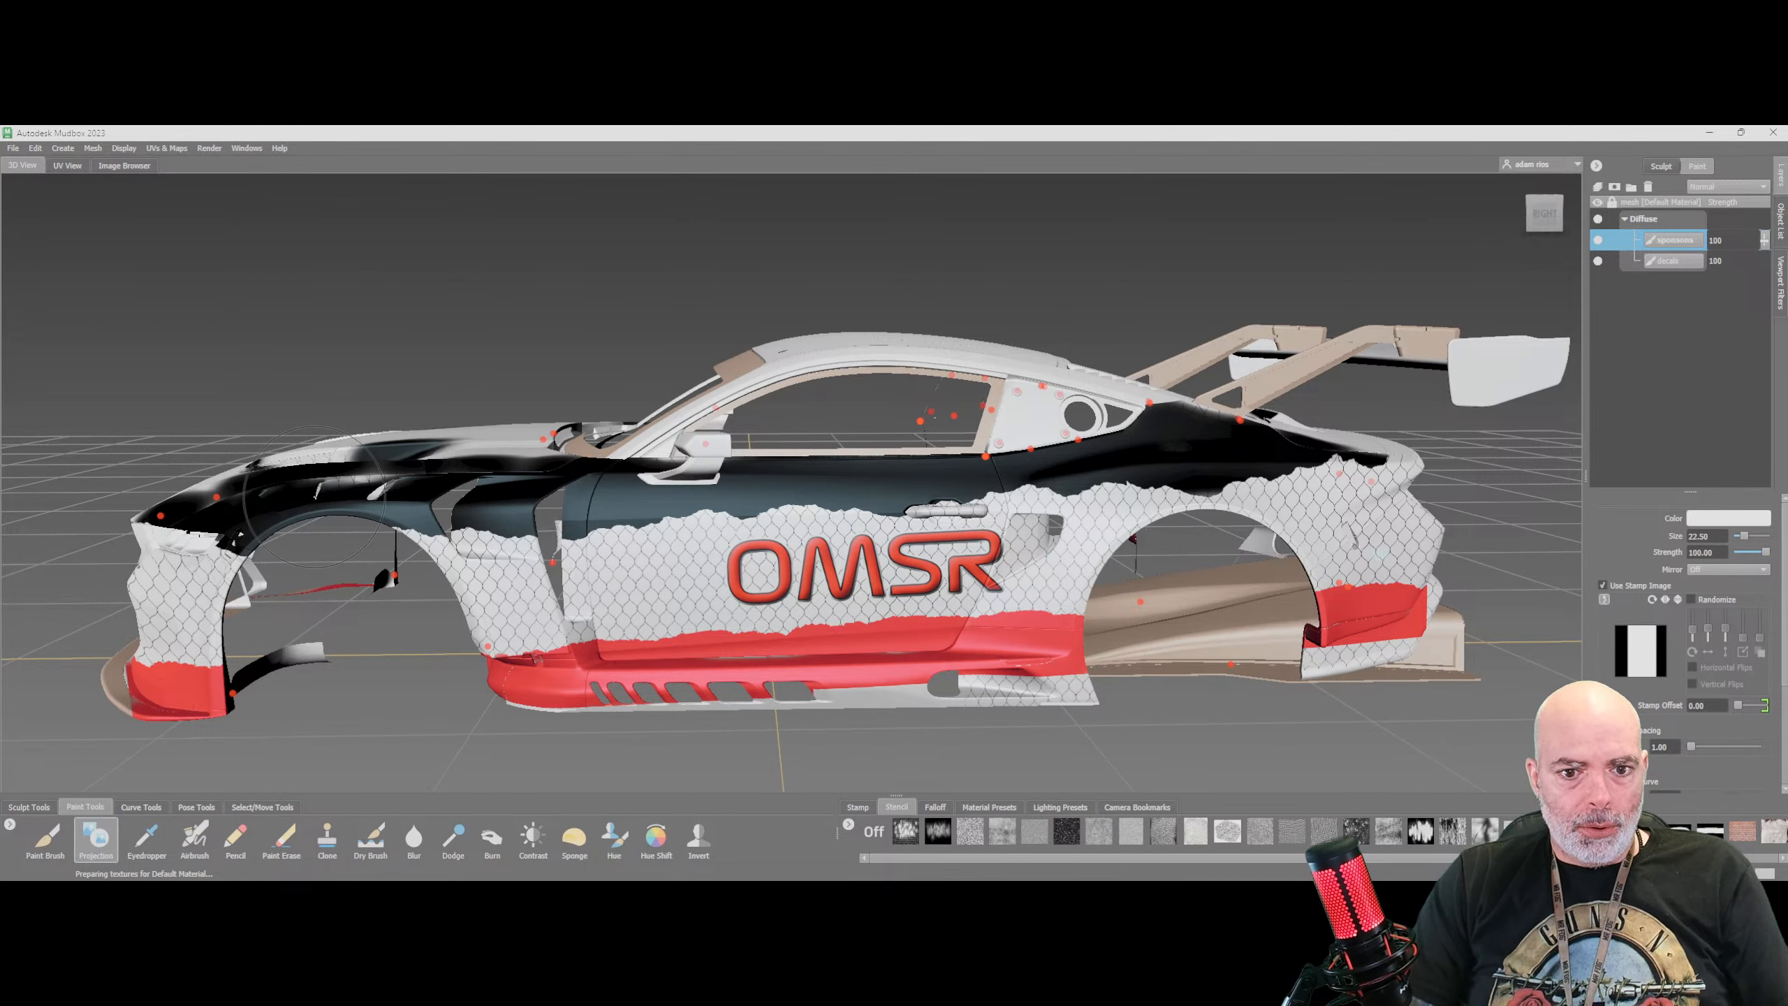
Make the base livery paint layer below the sponsor layer active, with the front of the car in view
left_click_drag(317, 487, 1024, 428, "alt")
left_click(1673, 262)
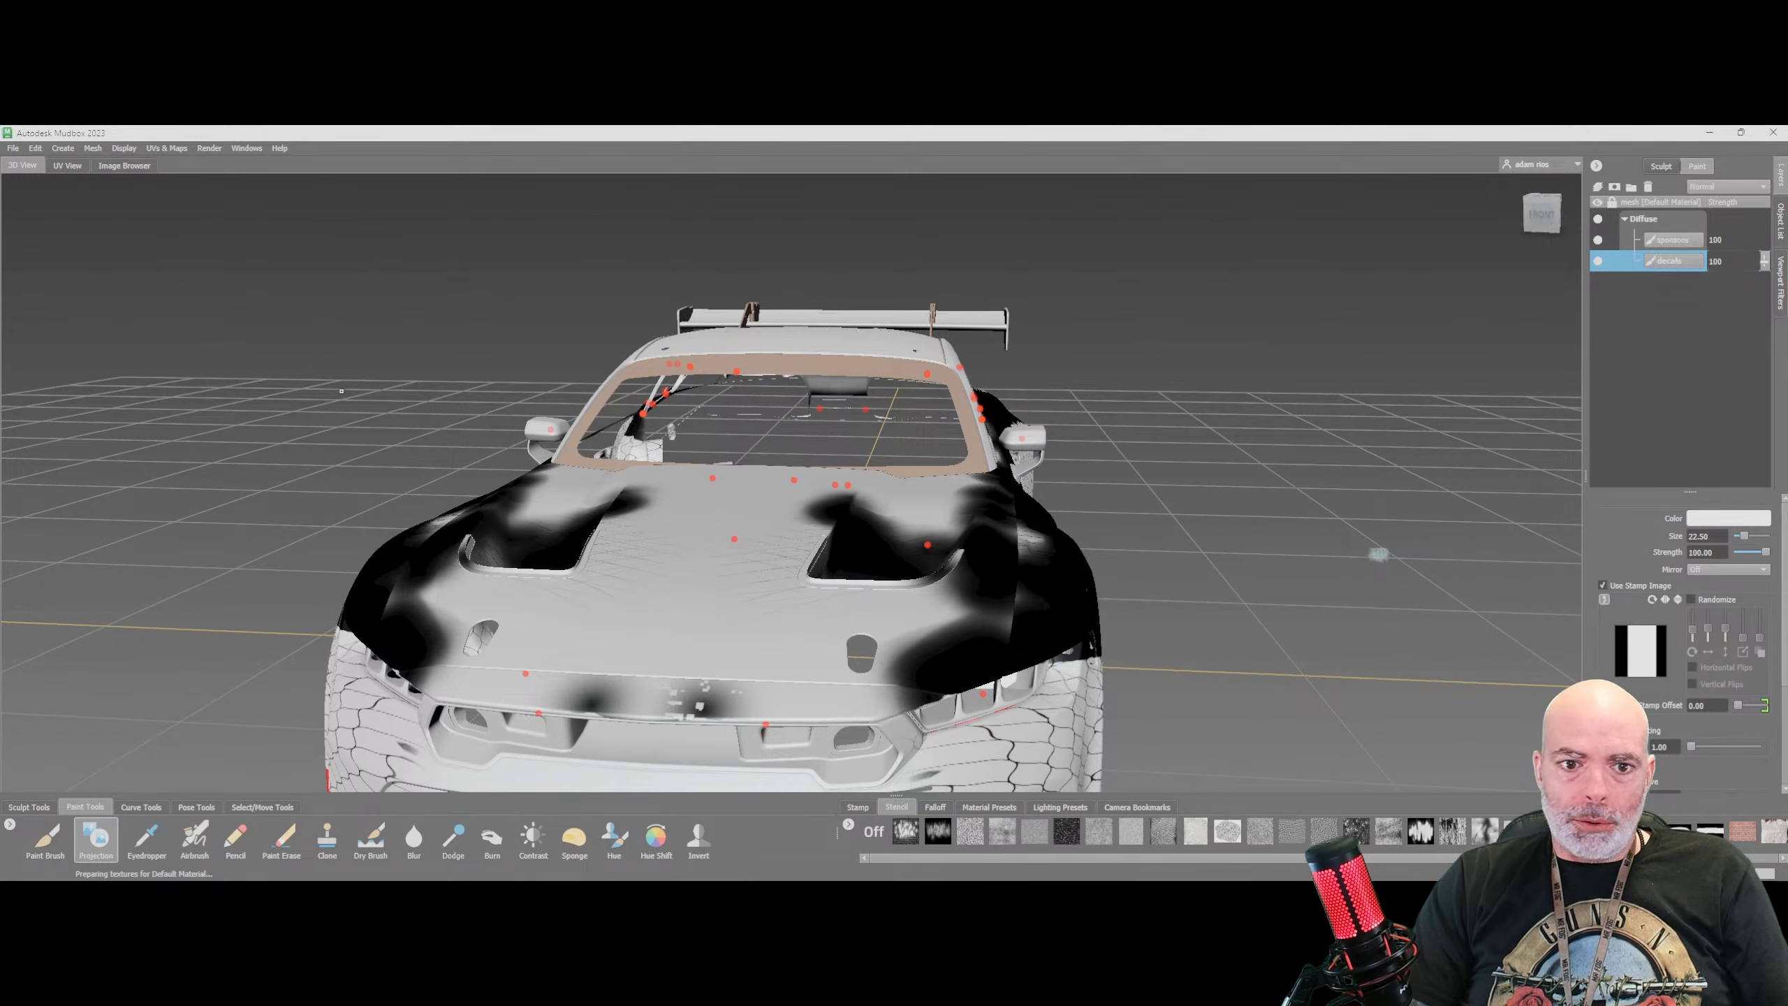
left_click(113, 164)
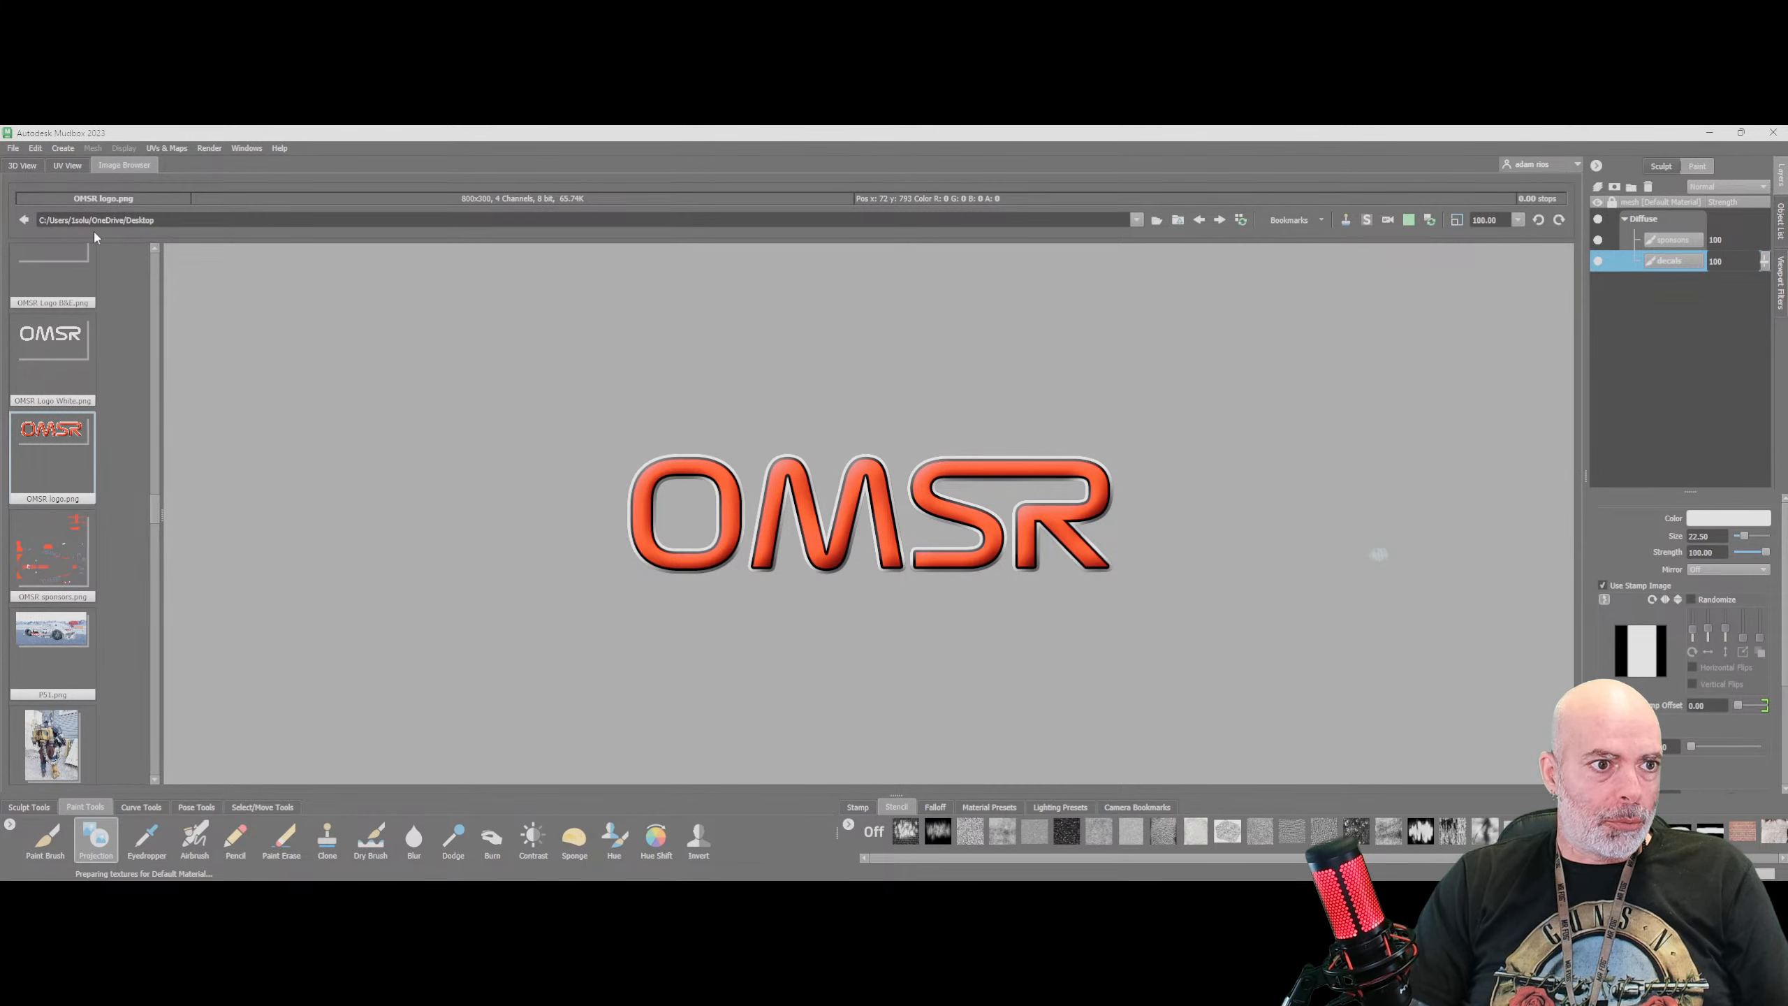
left_click(21, 166)
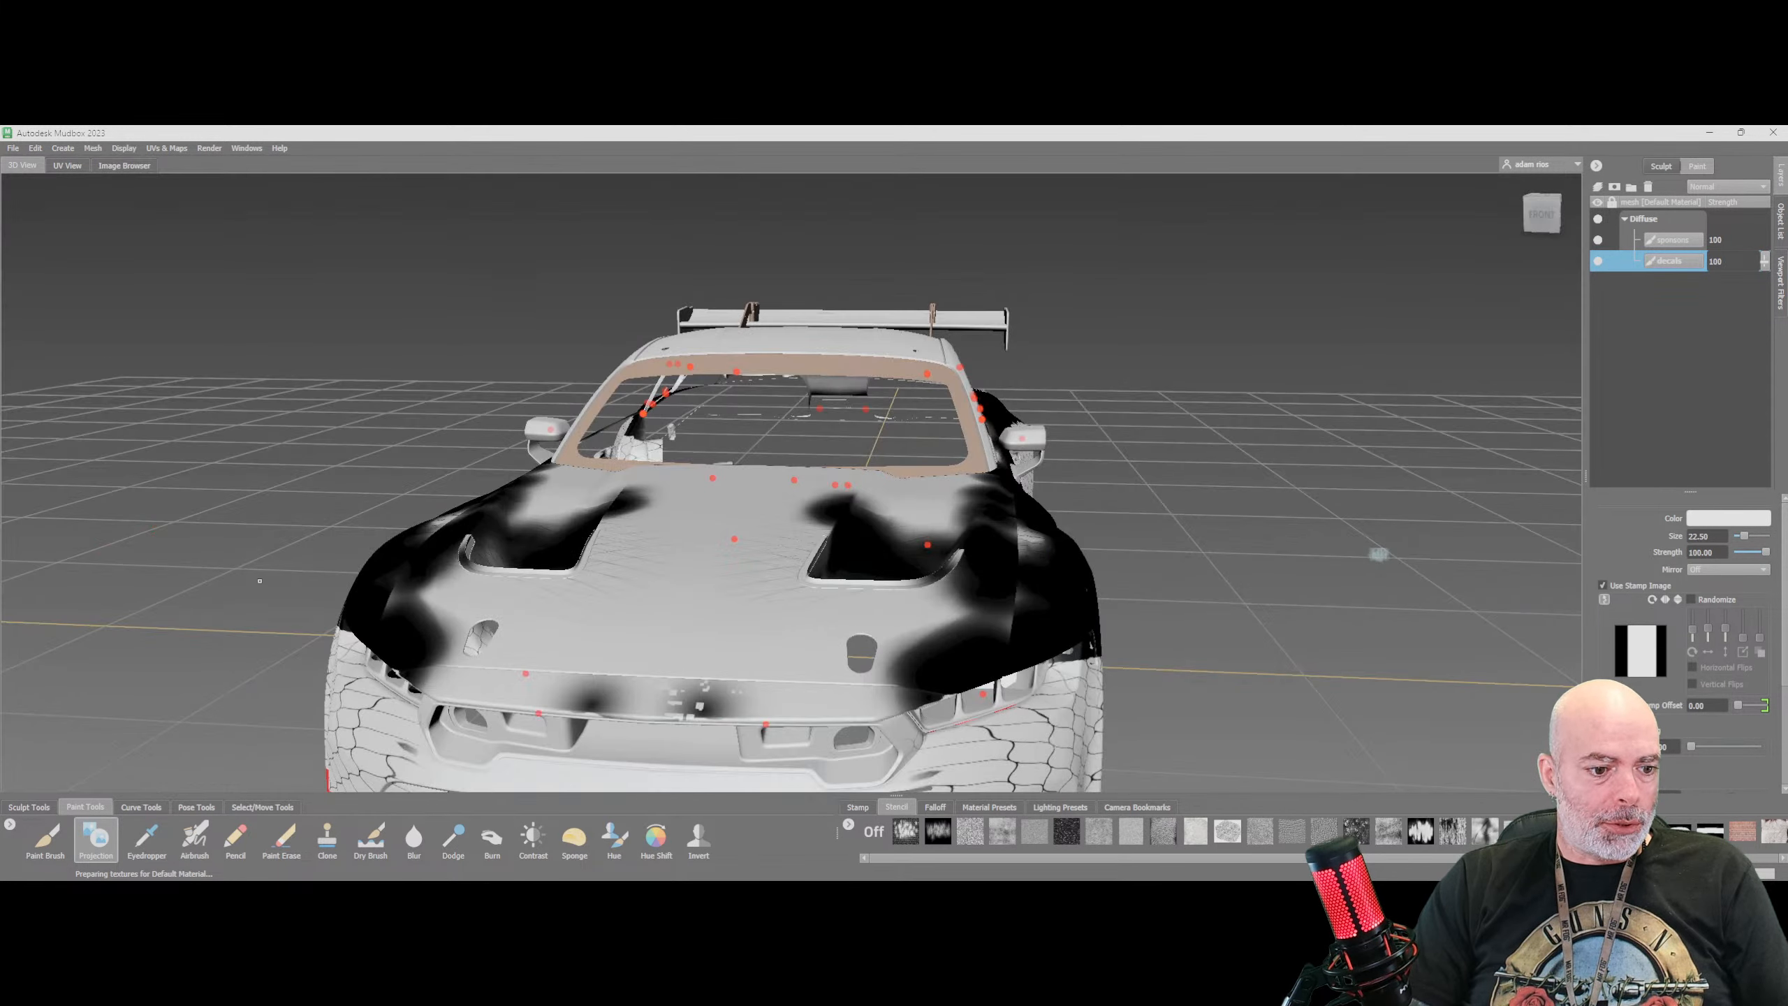
Select the UV shells of the hood, one front fender and both hood vents, including the vent rim
left_click(283, 809)
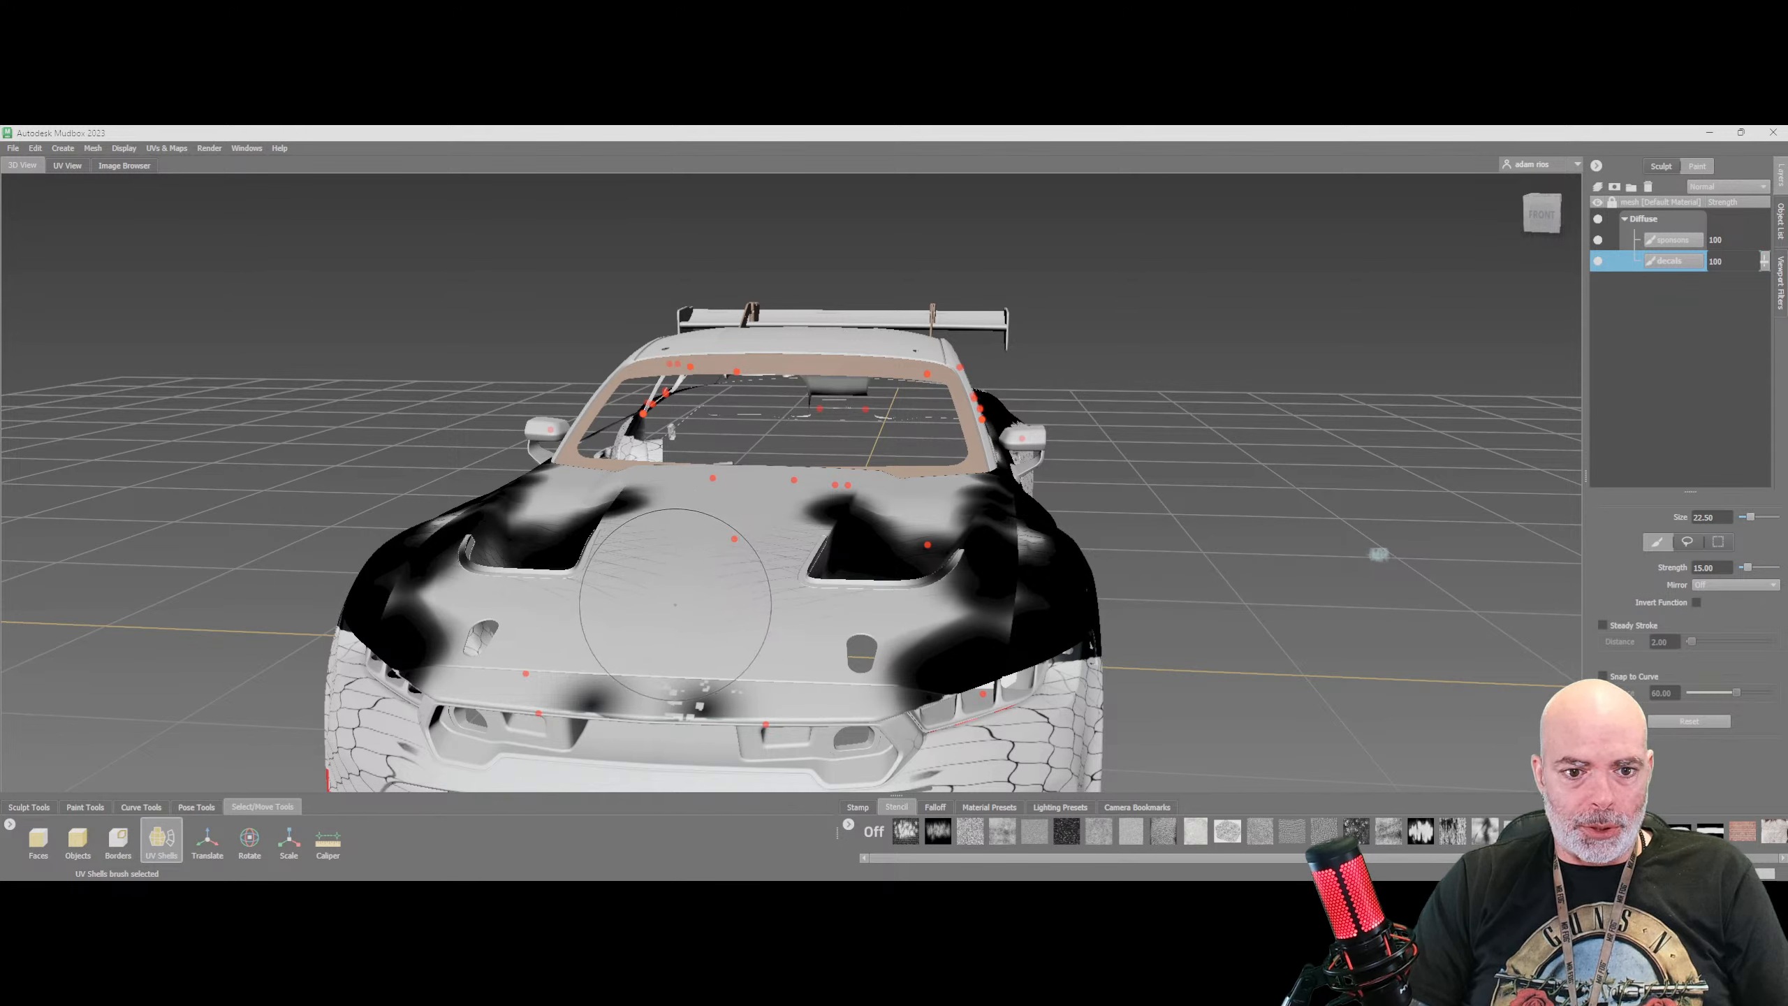
left_click(676, 578)
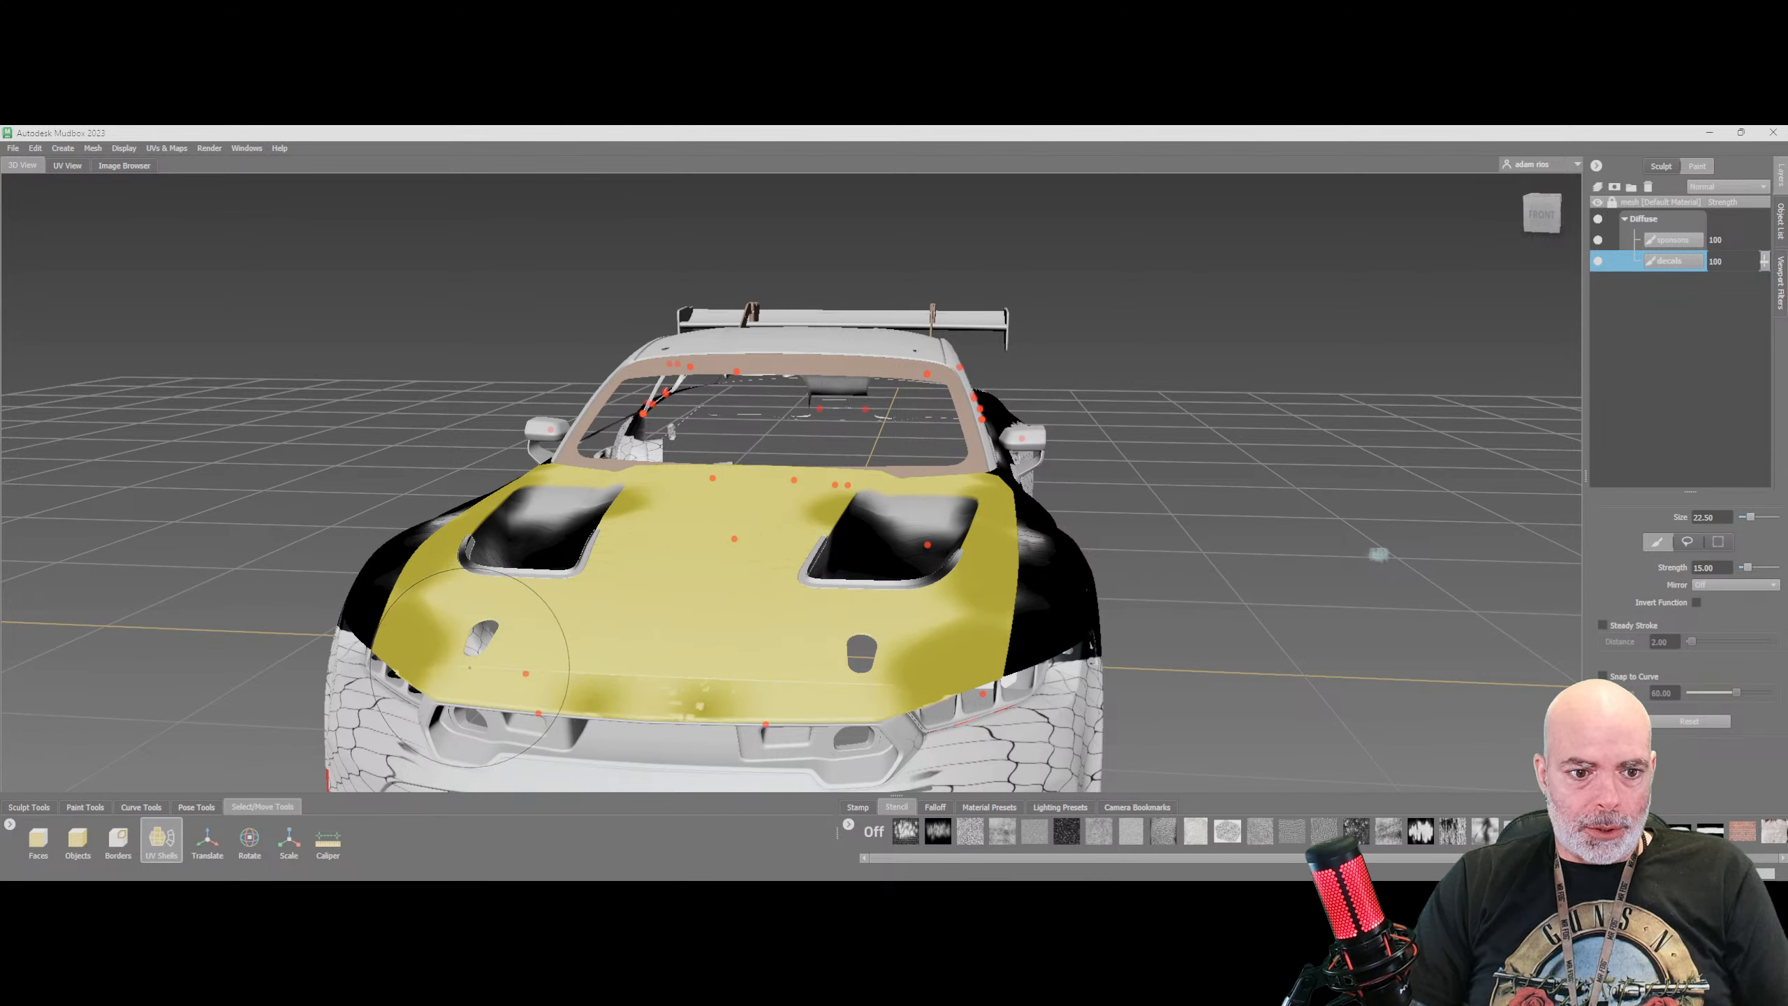
left_click(485, 633)
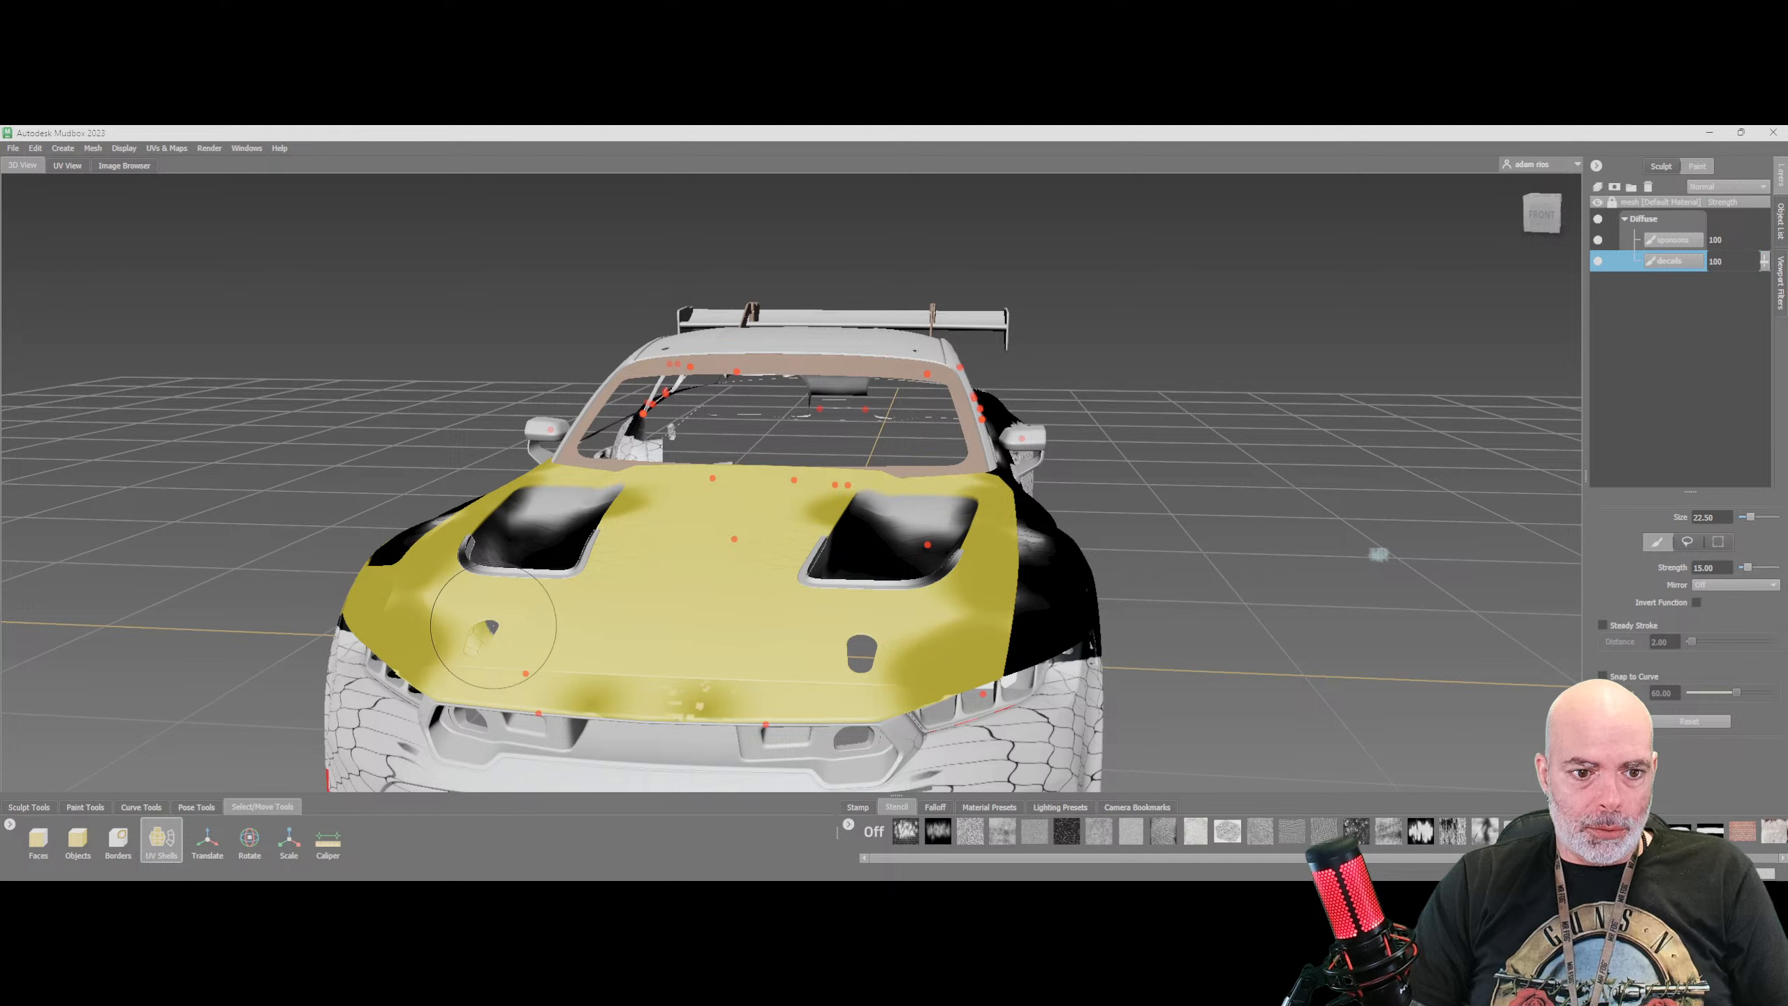
left_click(479, 542)
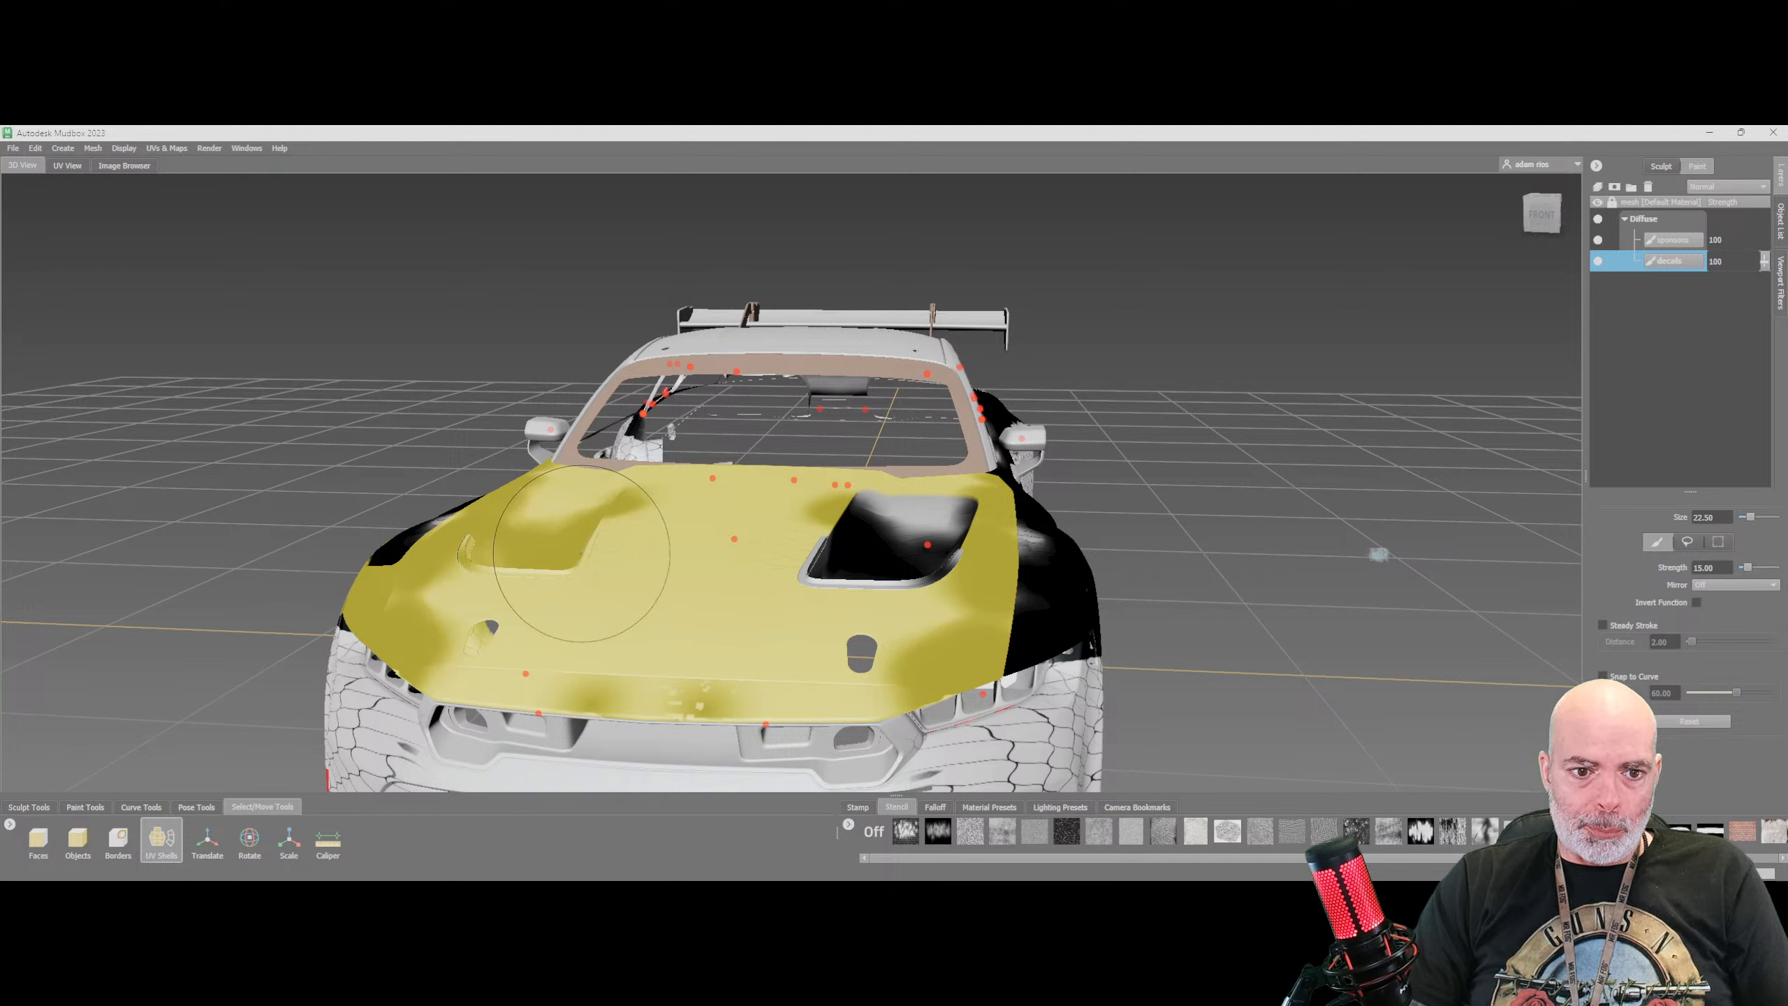
left_click(816, 586)
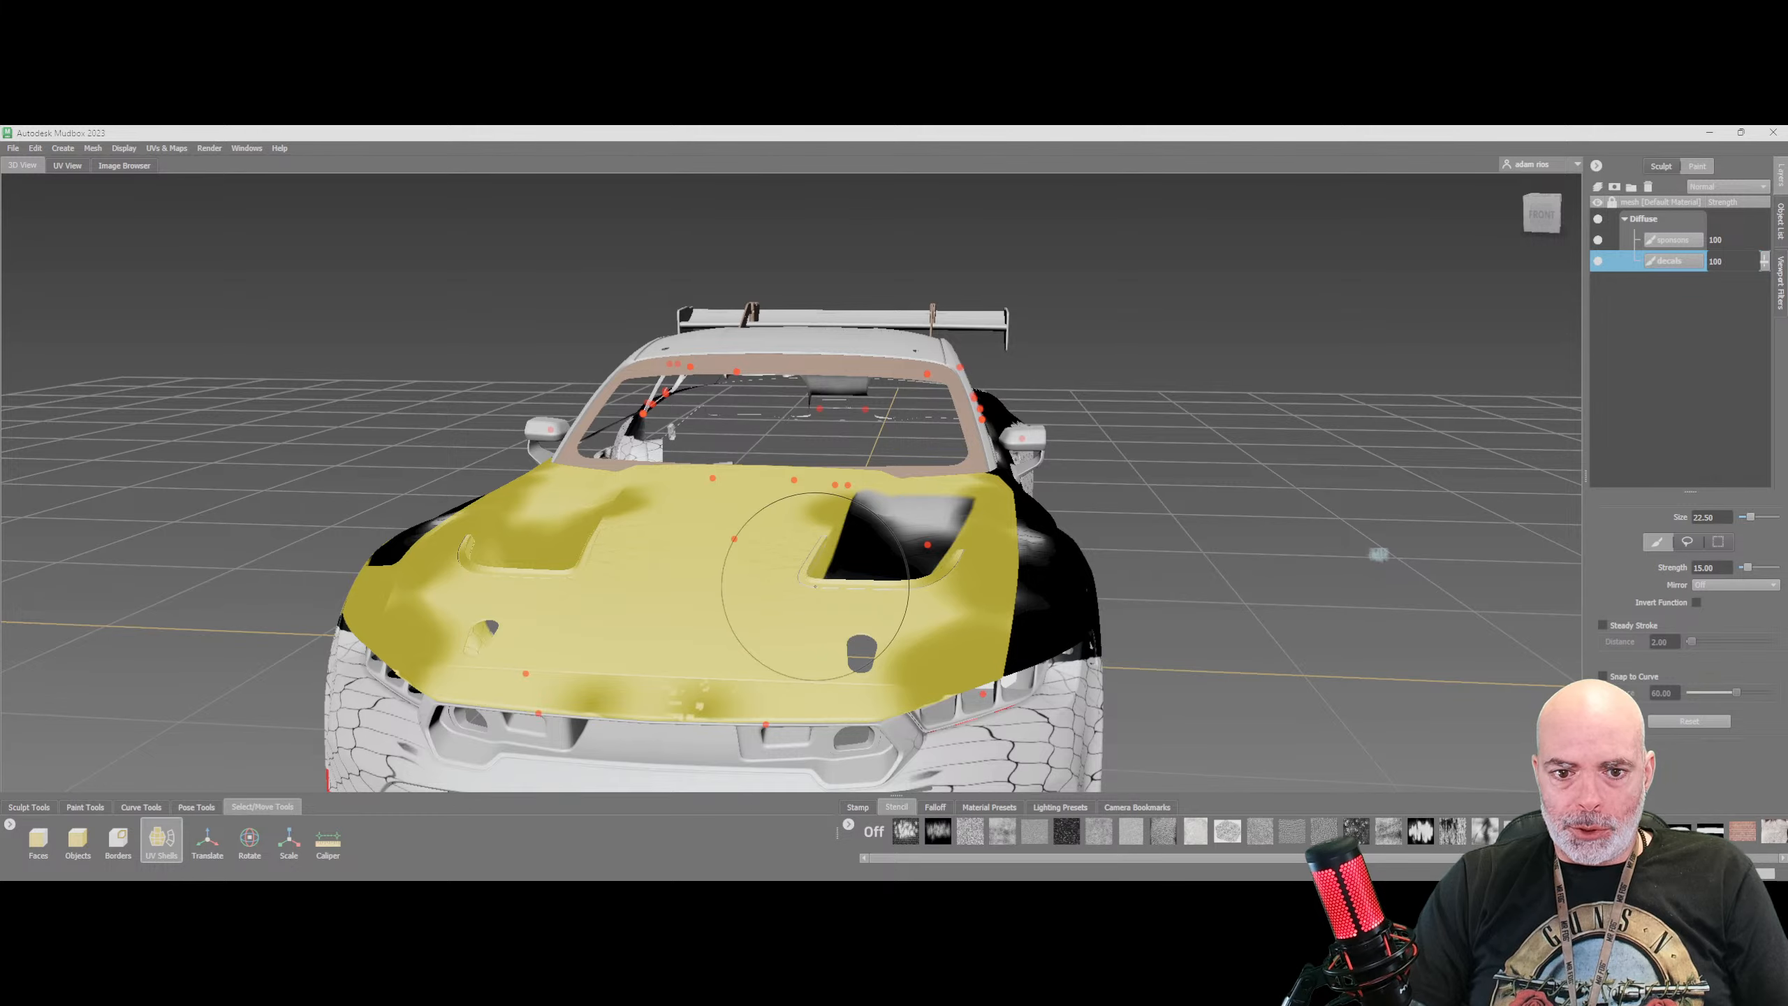
left_click(883, 547)
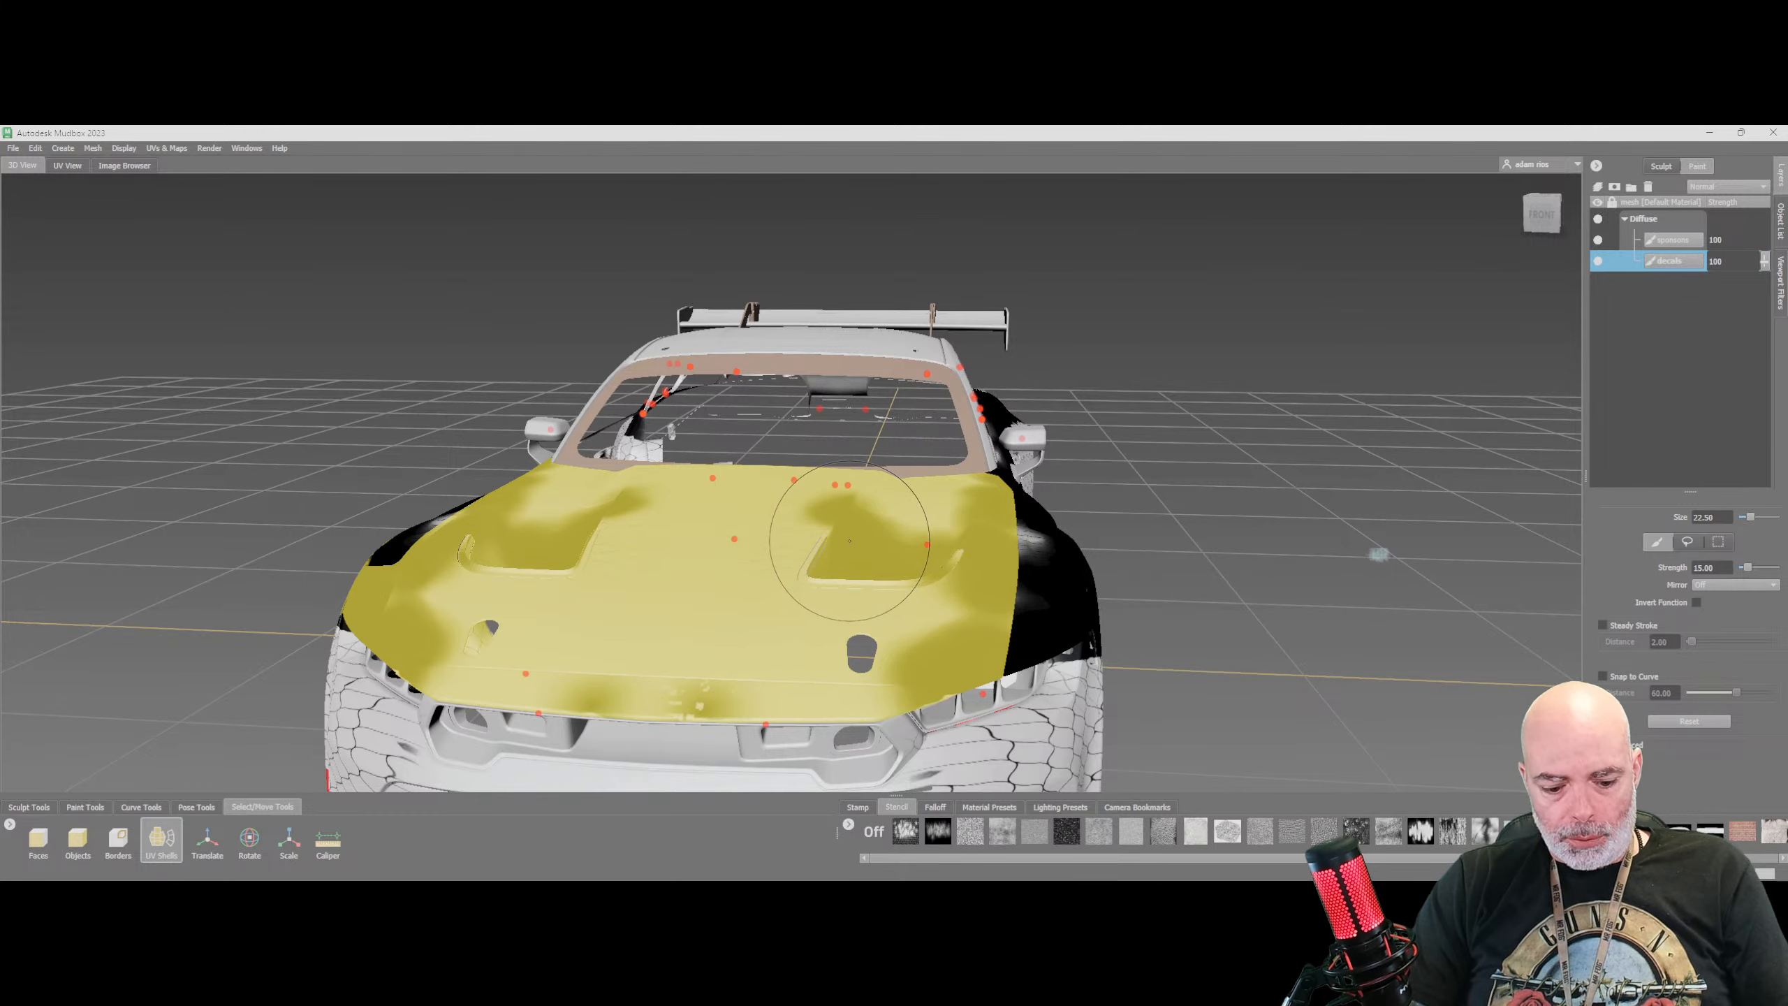
Try adding the UV shell at the base of the windscreen to the selection and undo that pick
left_click_drag(870, 539, 636, 544, "alt")
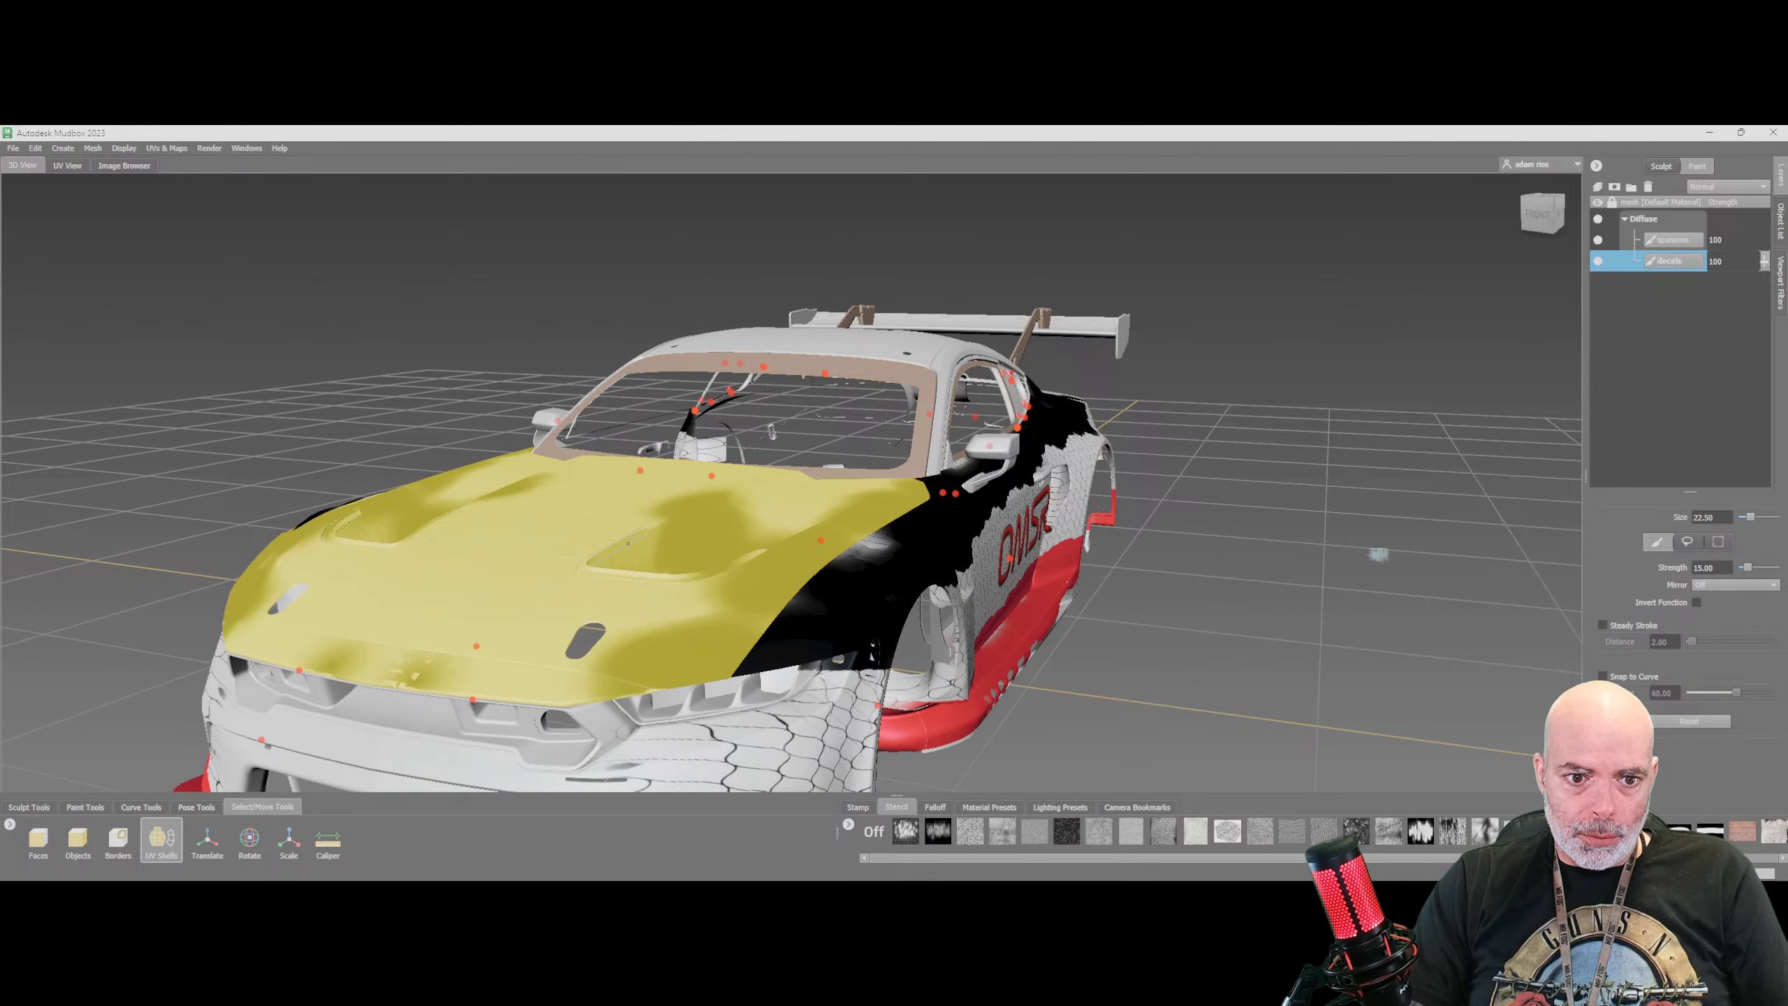
left_click_drag(423, 542, 961, 520, "alt")
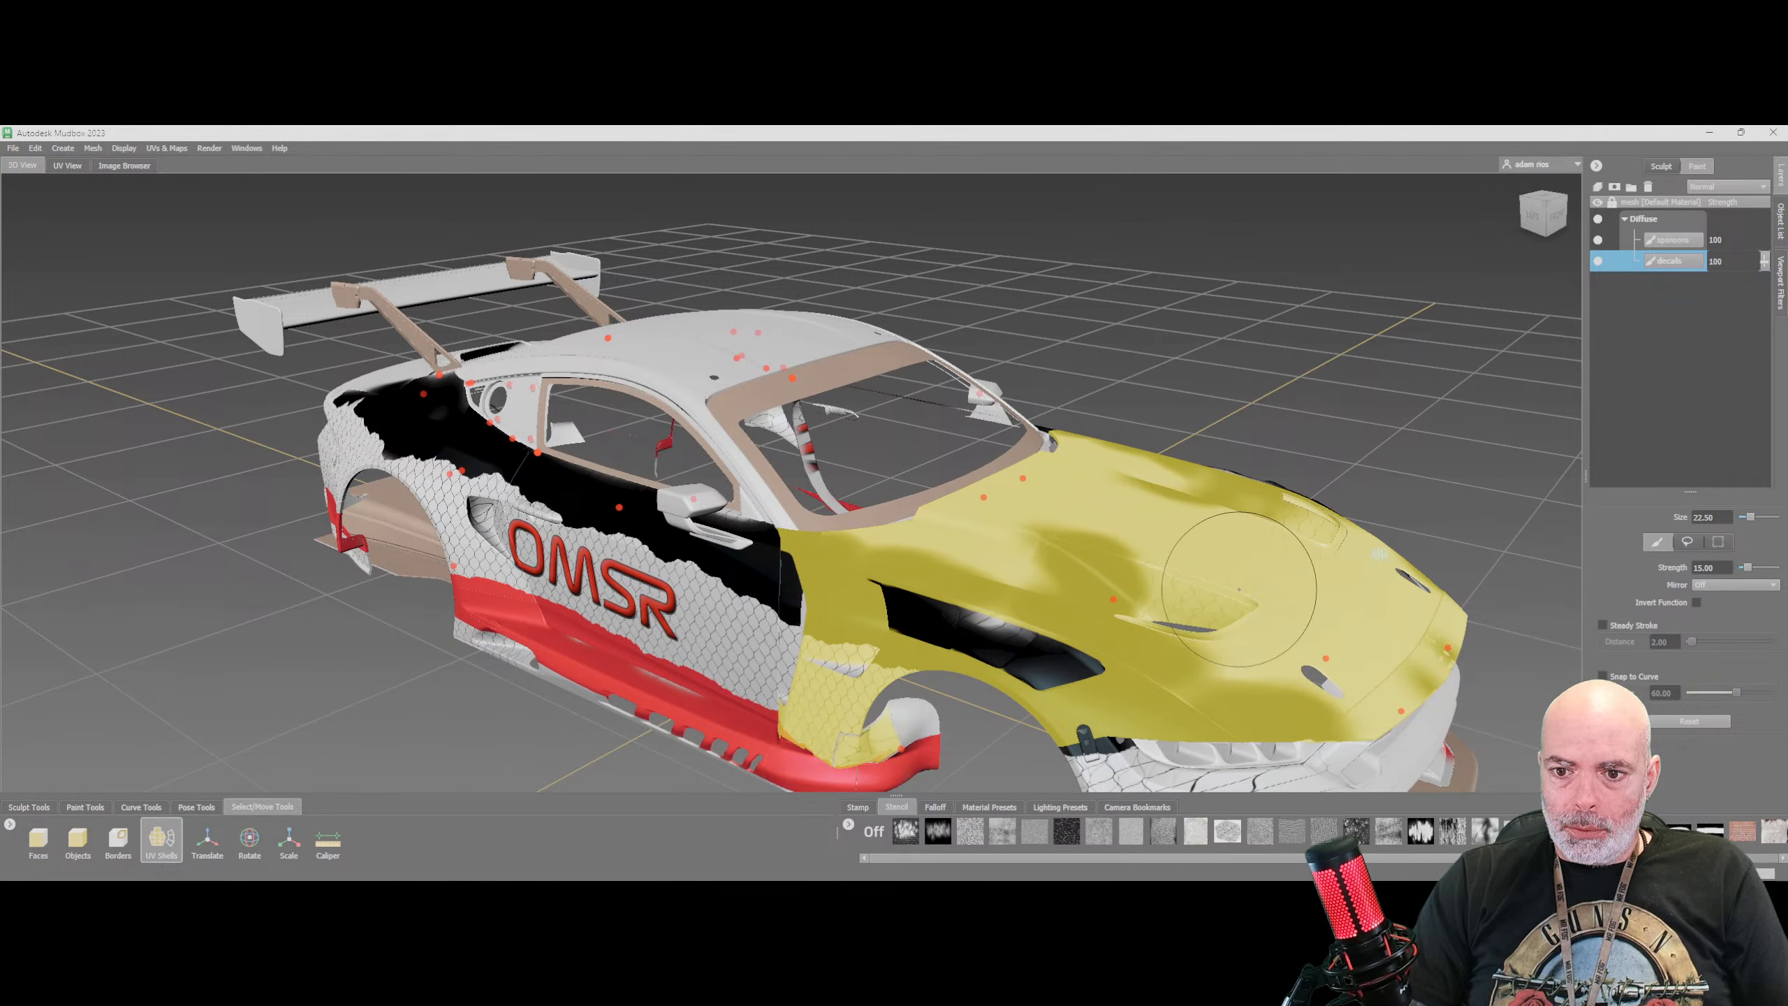
mouse_move(1245, 605)
left_mouse_down("alt")
mouse_move(1140, 599)
mouse_move(1042, 563)
mouse_move(1000, 585)
mouse_move(1197, 577)
left_mouse_up("alt")
left_click_drag(545, 535, 753, 599, "alt")
left_click(742, 596)
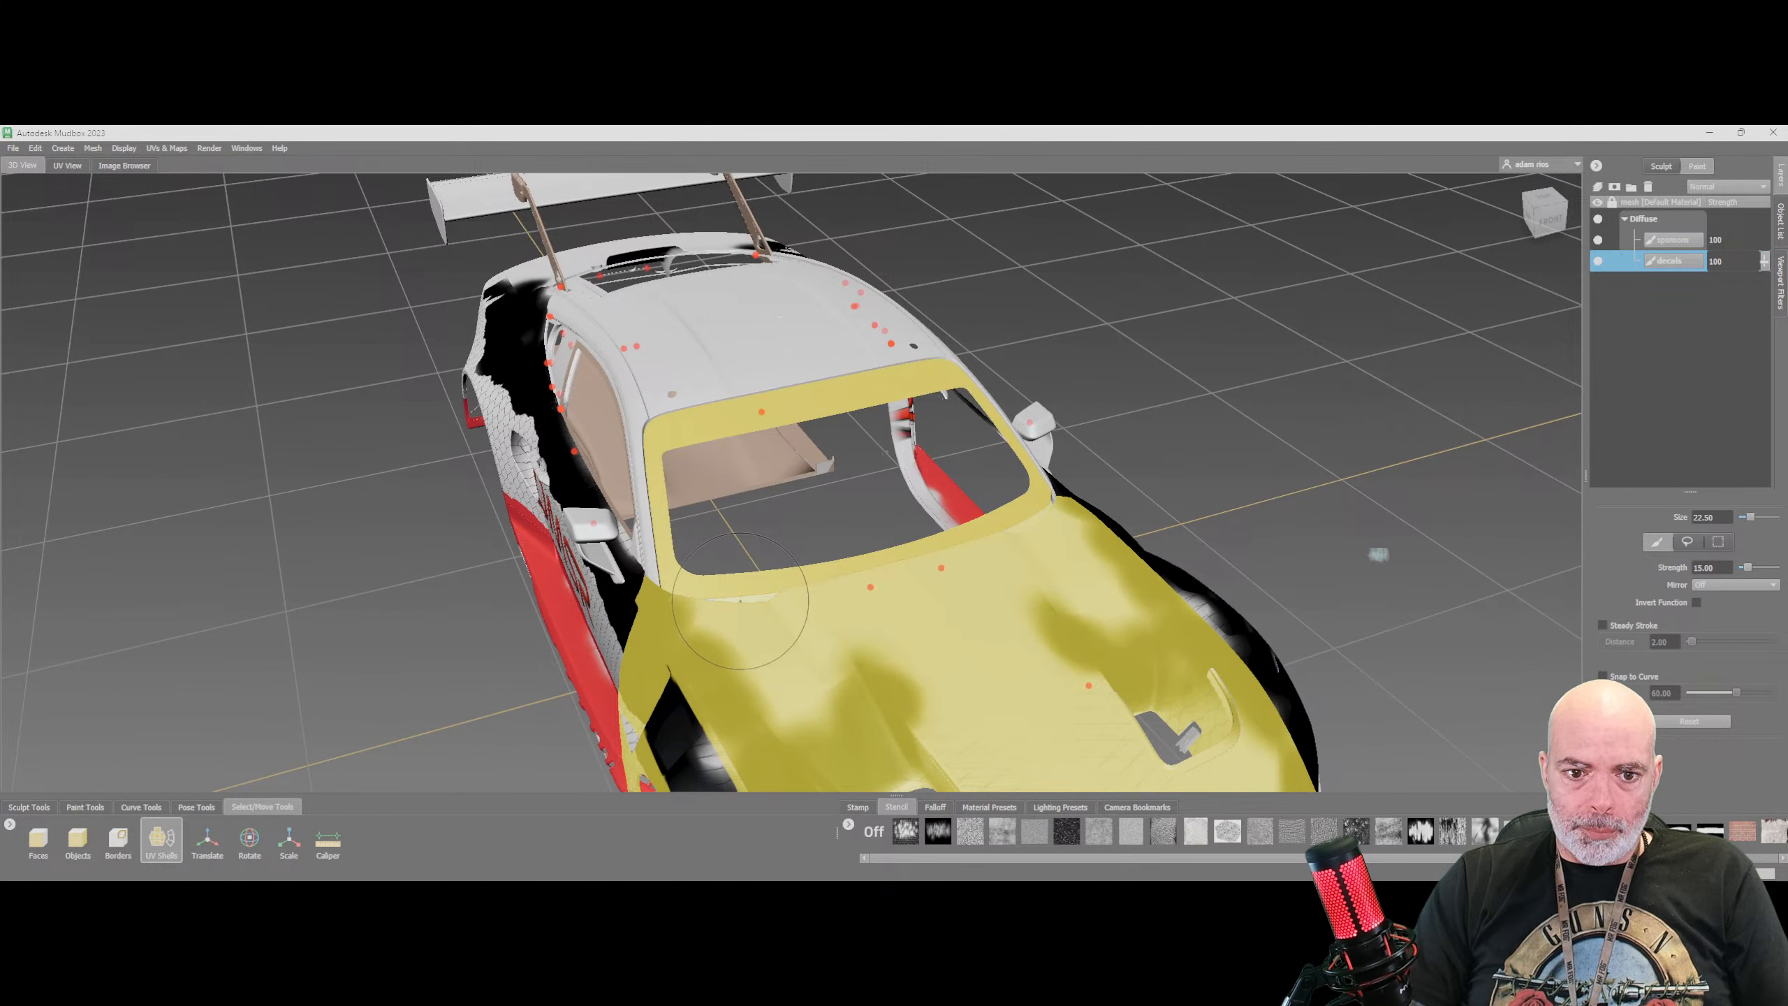
key("ctrl+z")
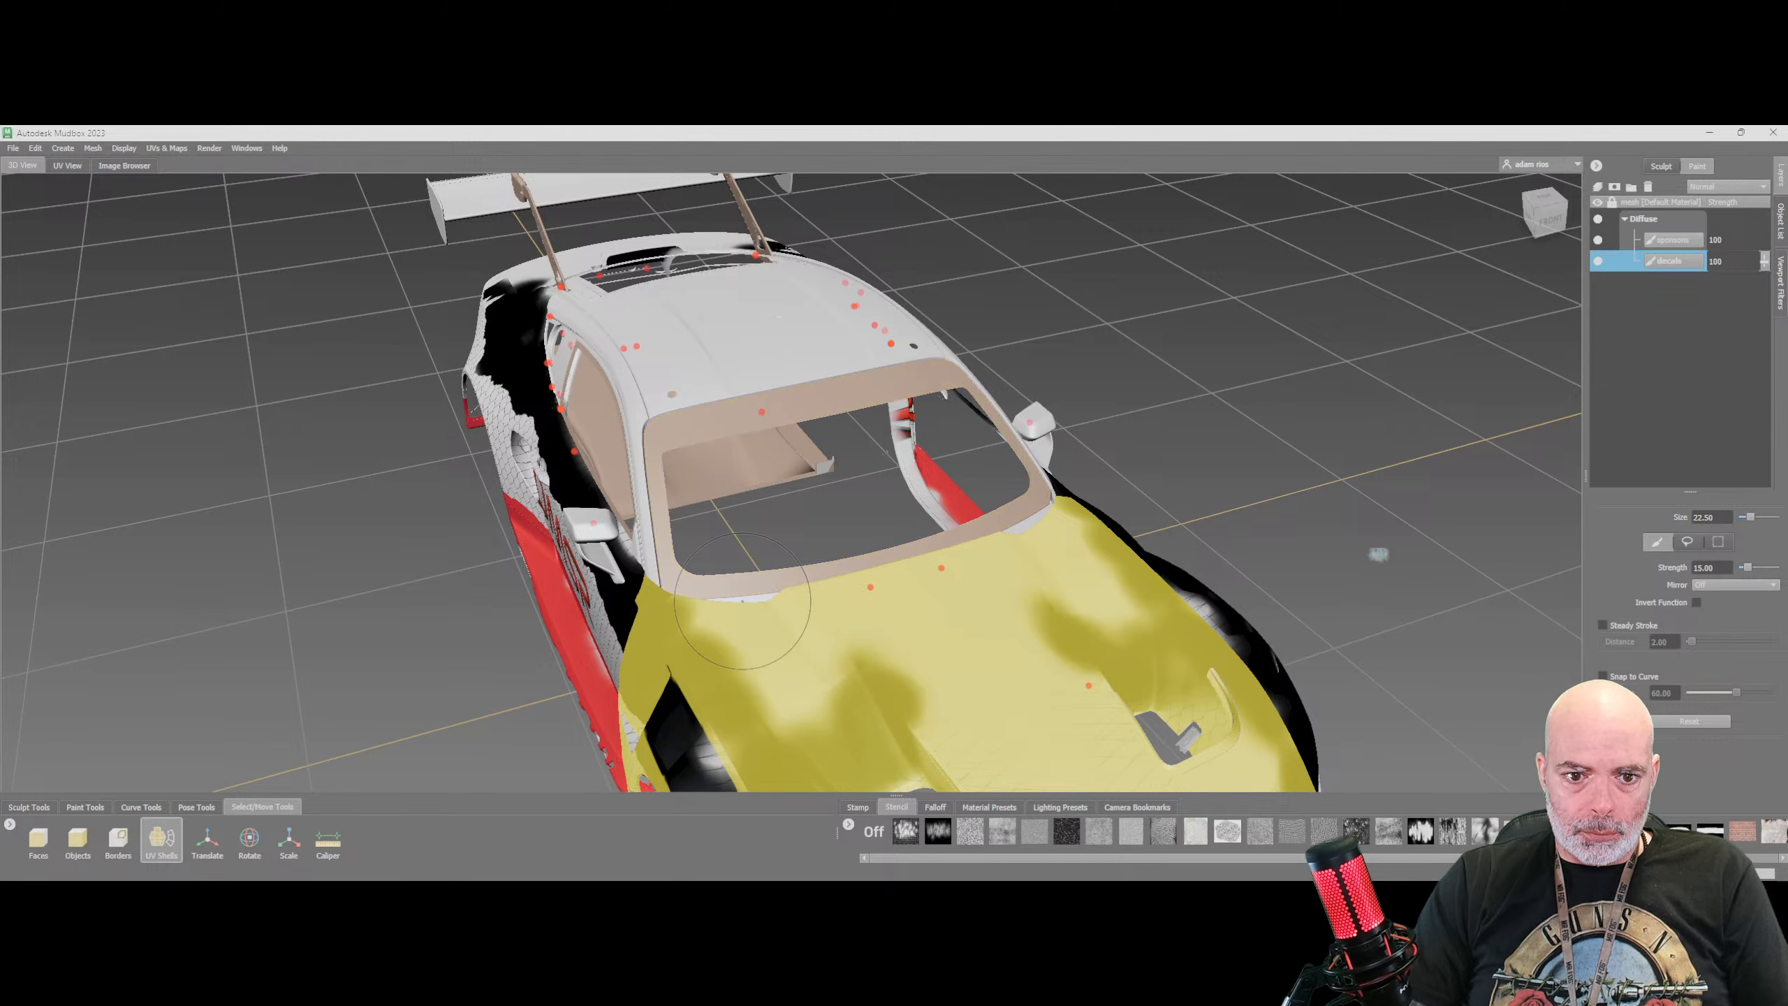
Add the narrow cowl strip between the windscreen frame and the hood to the UV shell selection
left_click_drag(743, 635, 951, 619, "alt")
scroll(1084, 605, "up", 6)
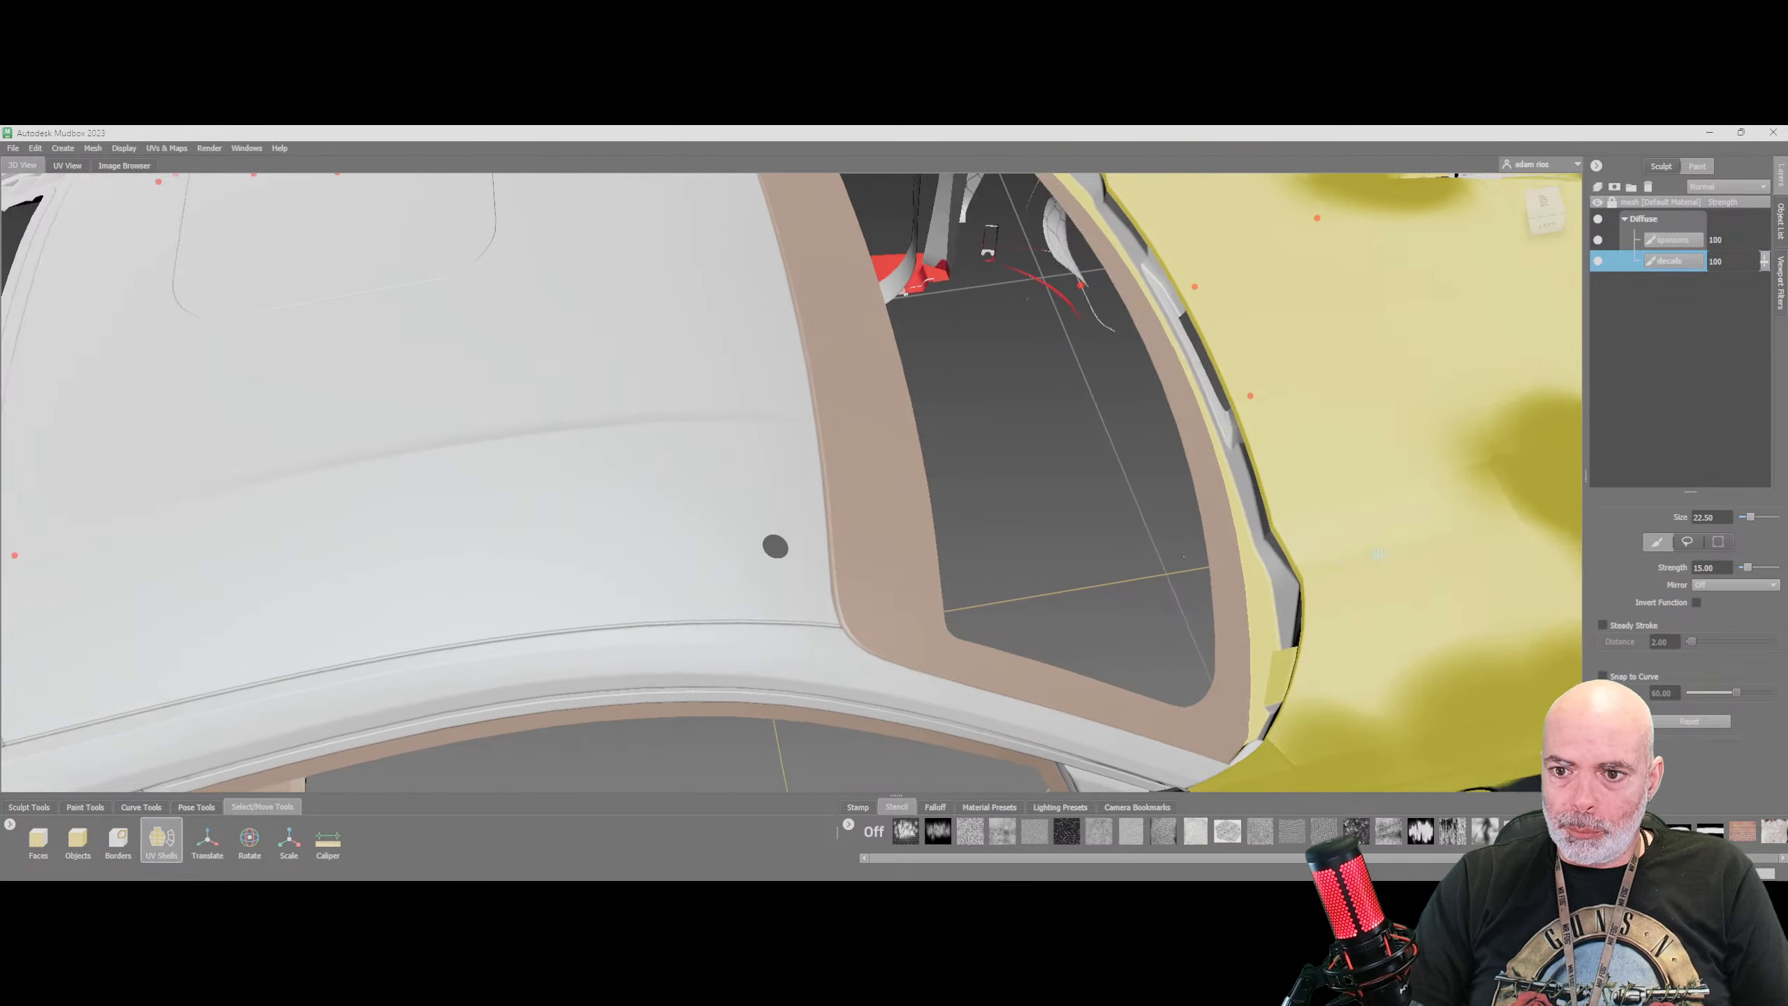
left_click(1086, 426)
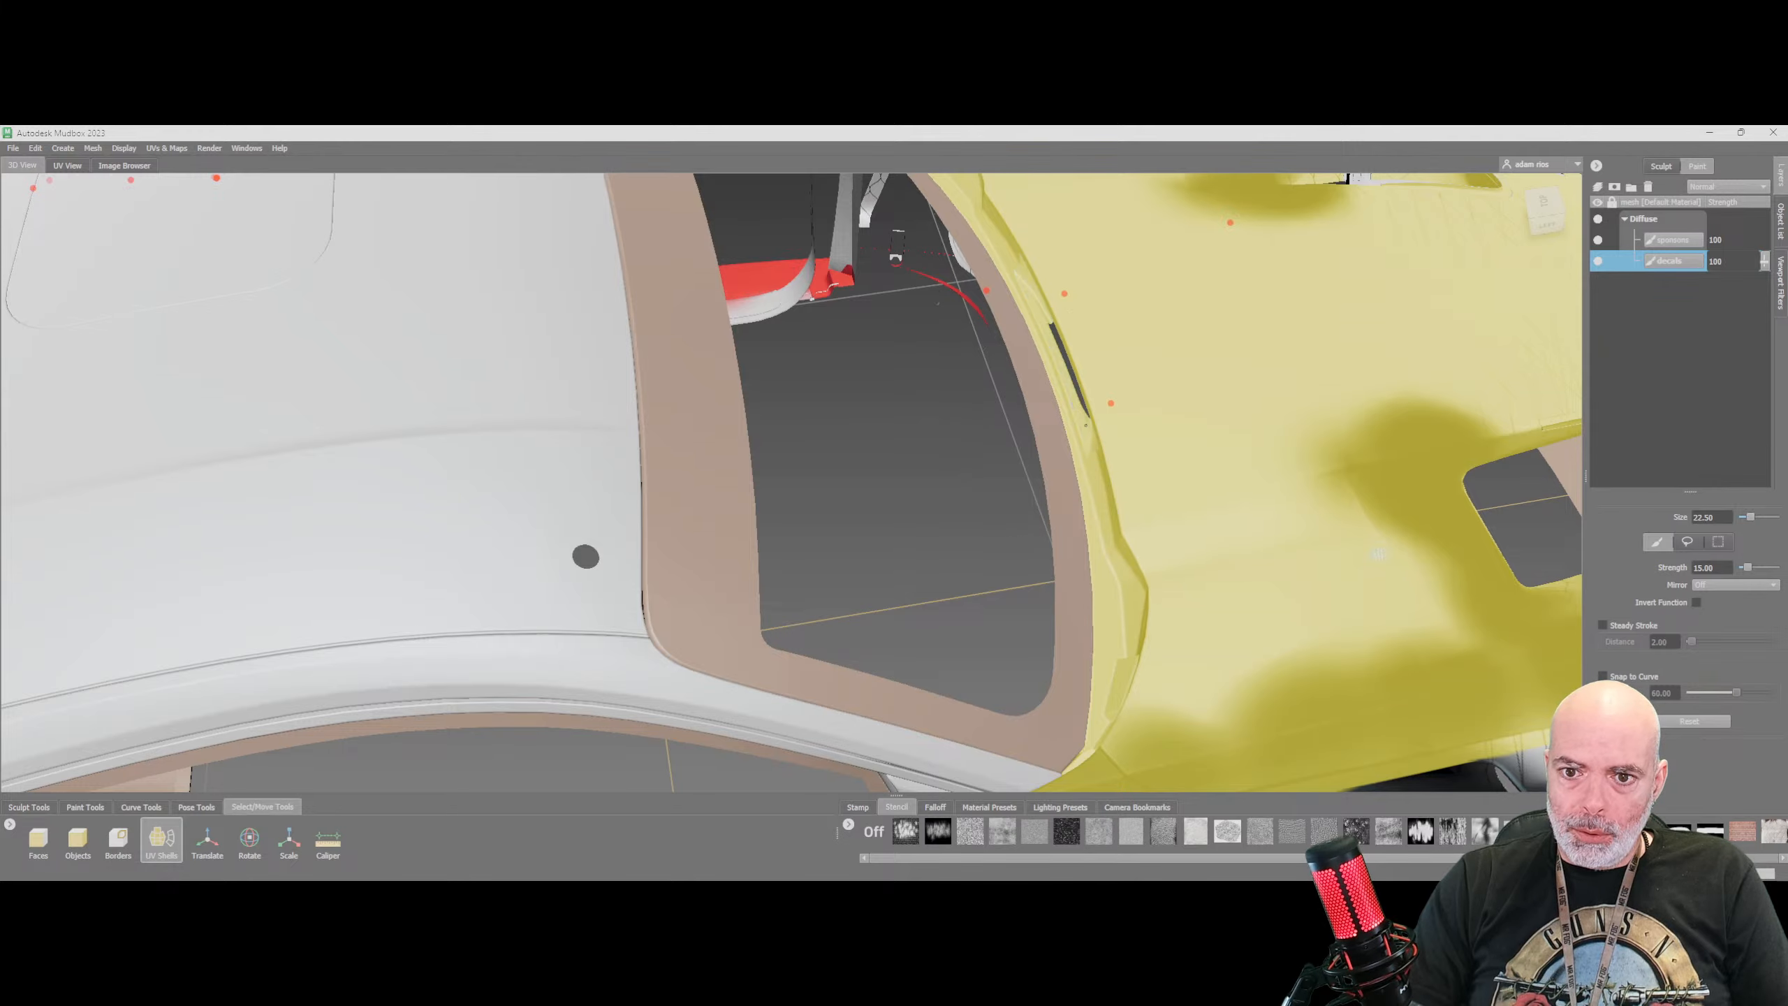
Isolate the hood by hiding all unselected geometry and then the remaining front fender UV shells
left_click_drag(1075, 375, 1197, 532, "alt")
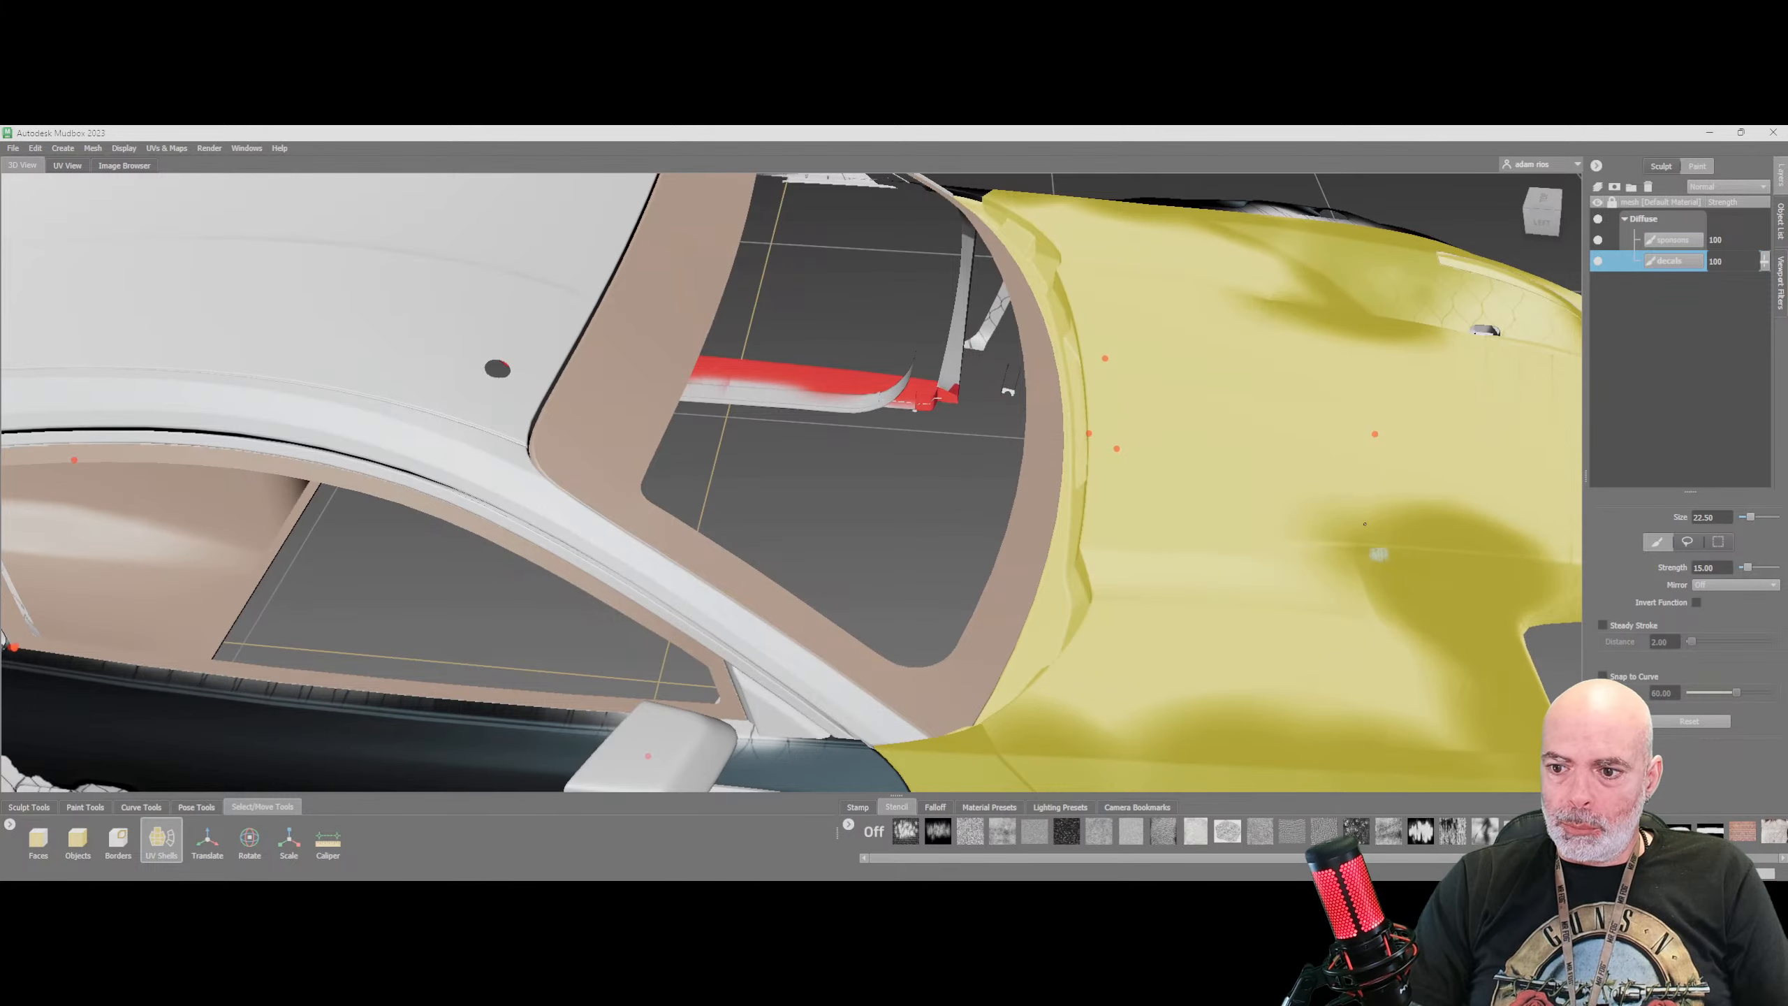
left_click_drag(1377, 519, 1238, 479, "alt")
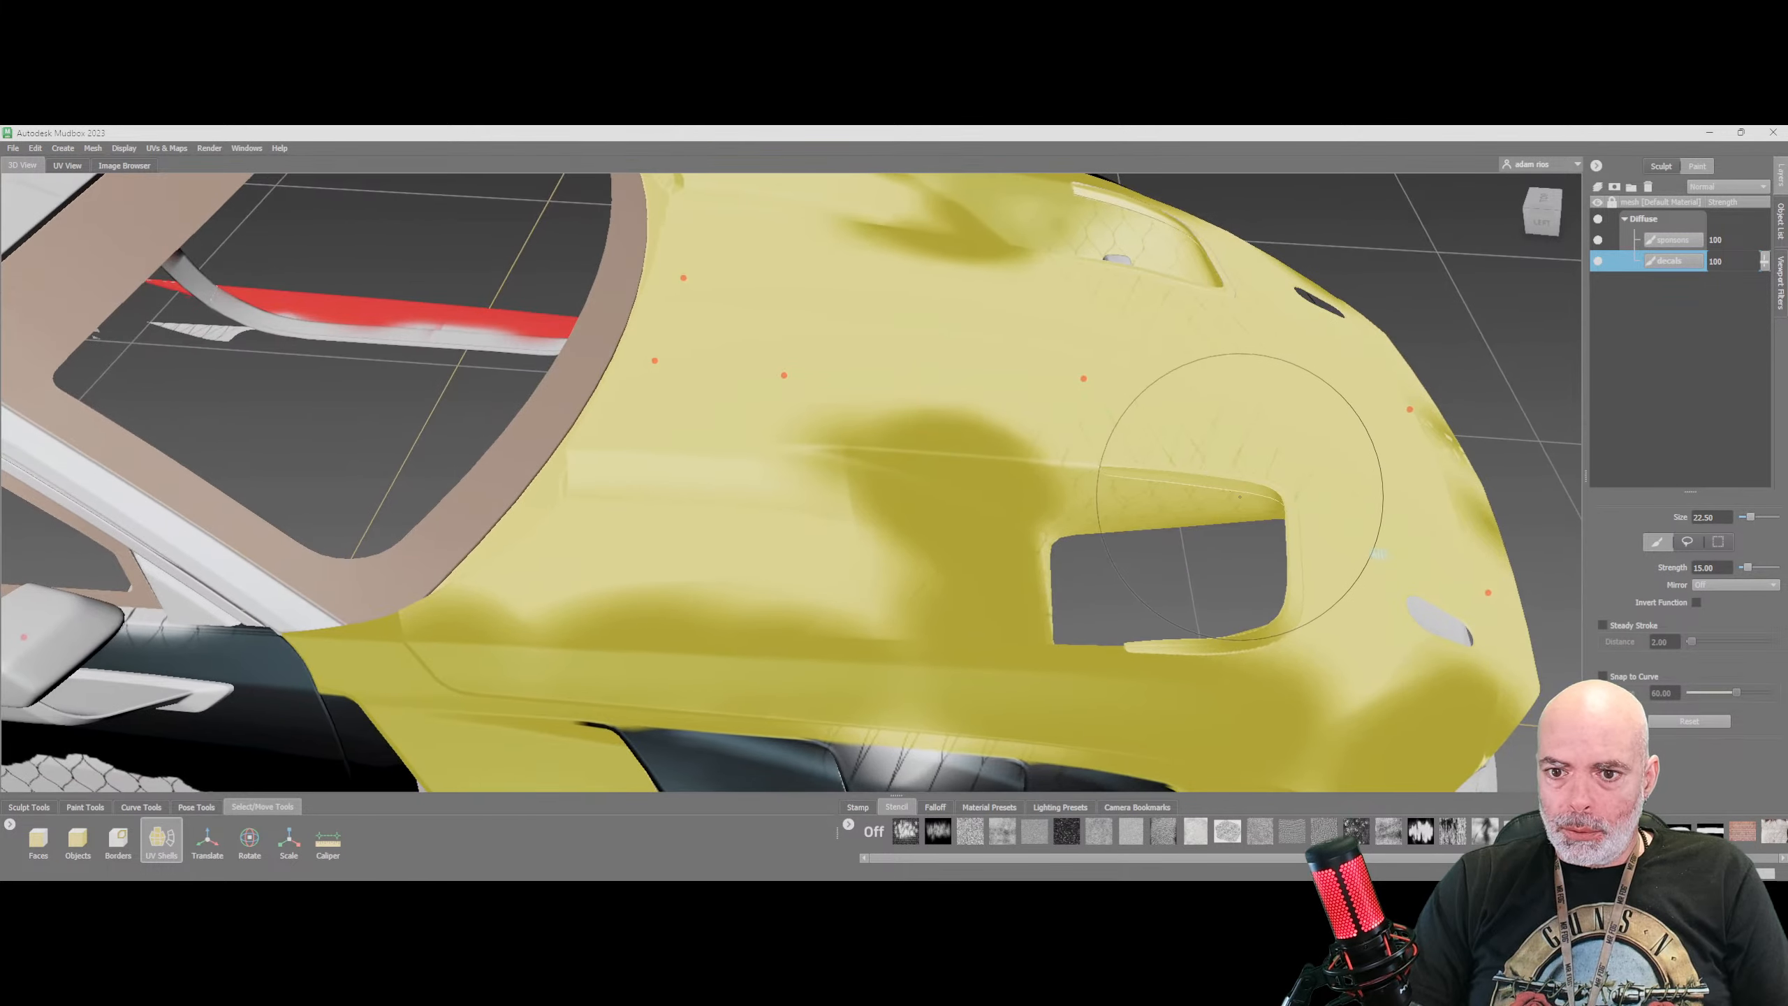
left_click_drag(1095, 532, 1267, 450, "alt")
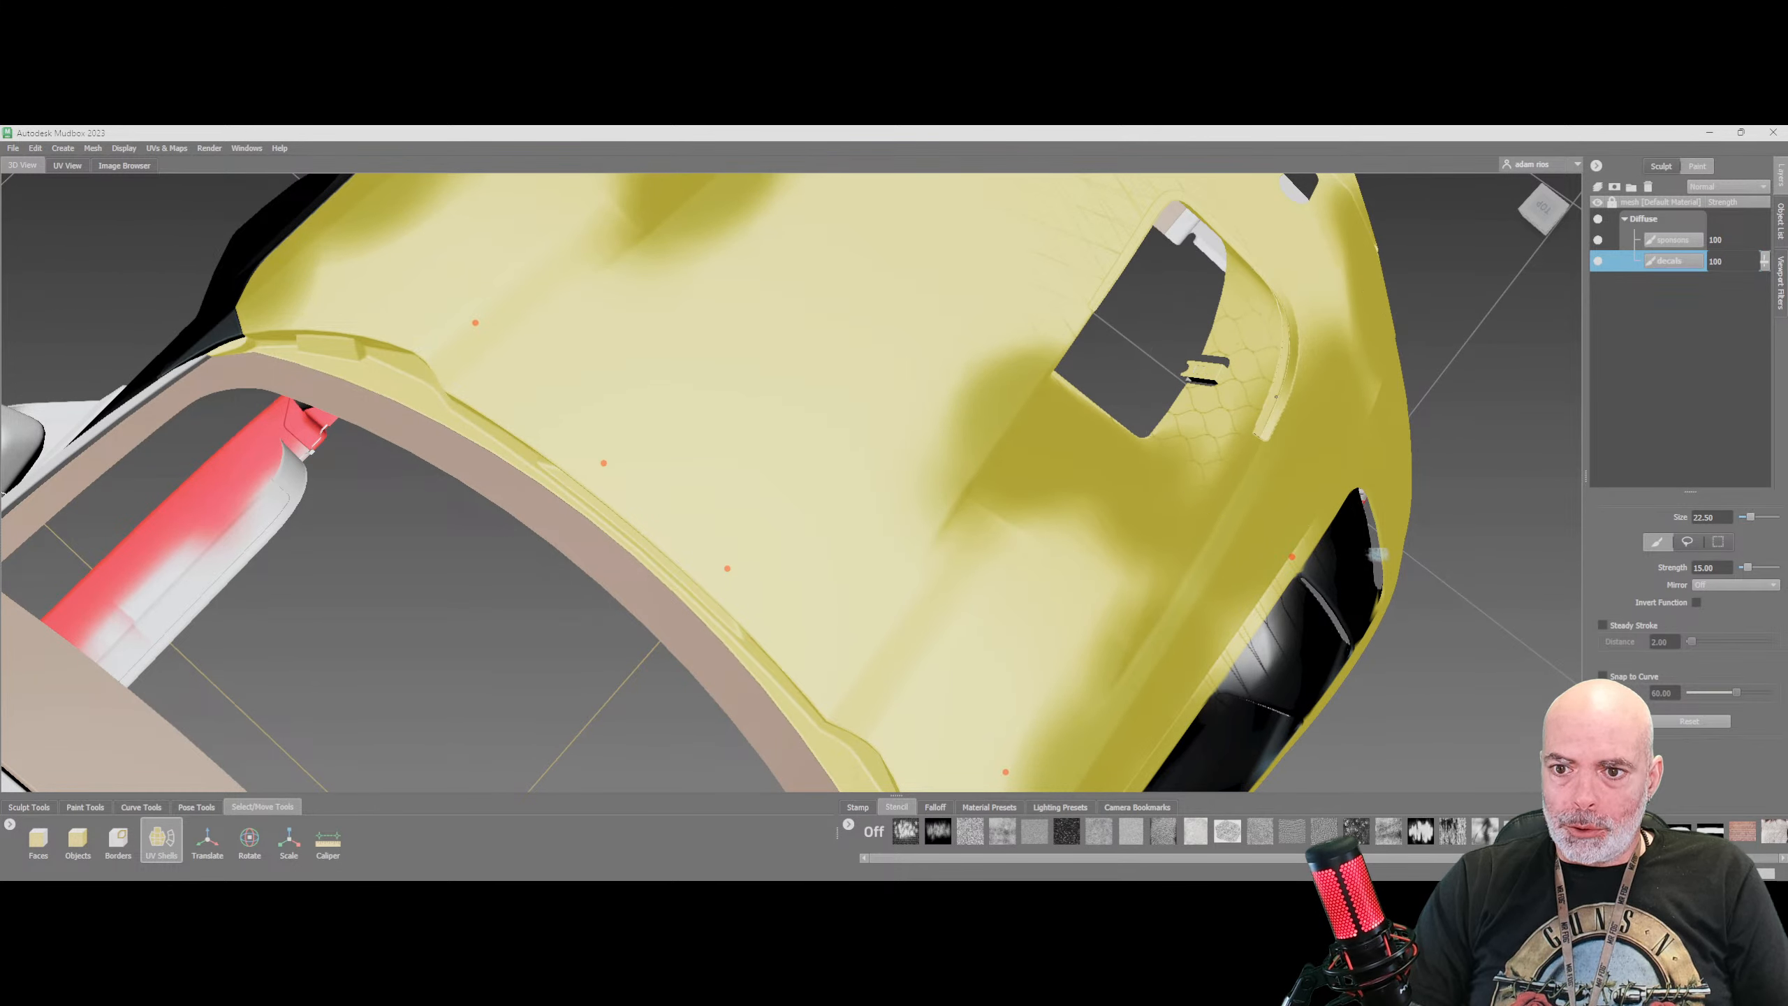
middle_click_drag(788, 297, 877, 410, "alt")
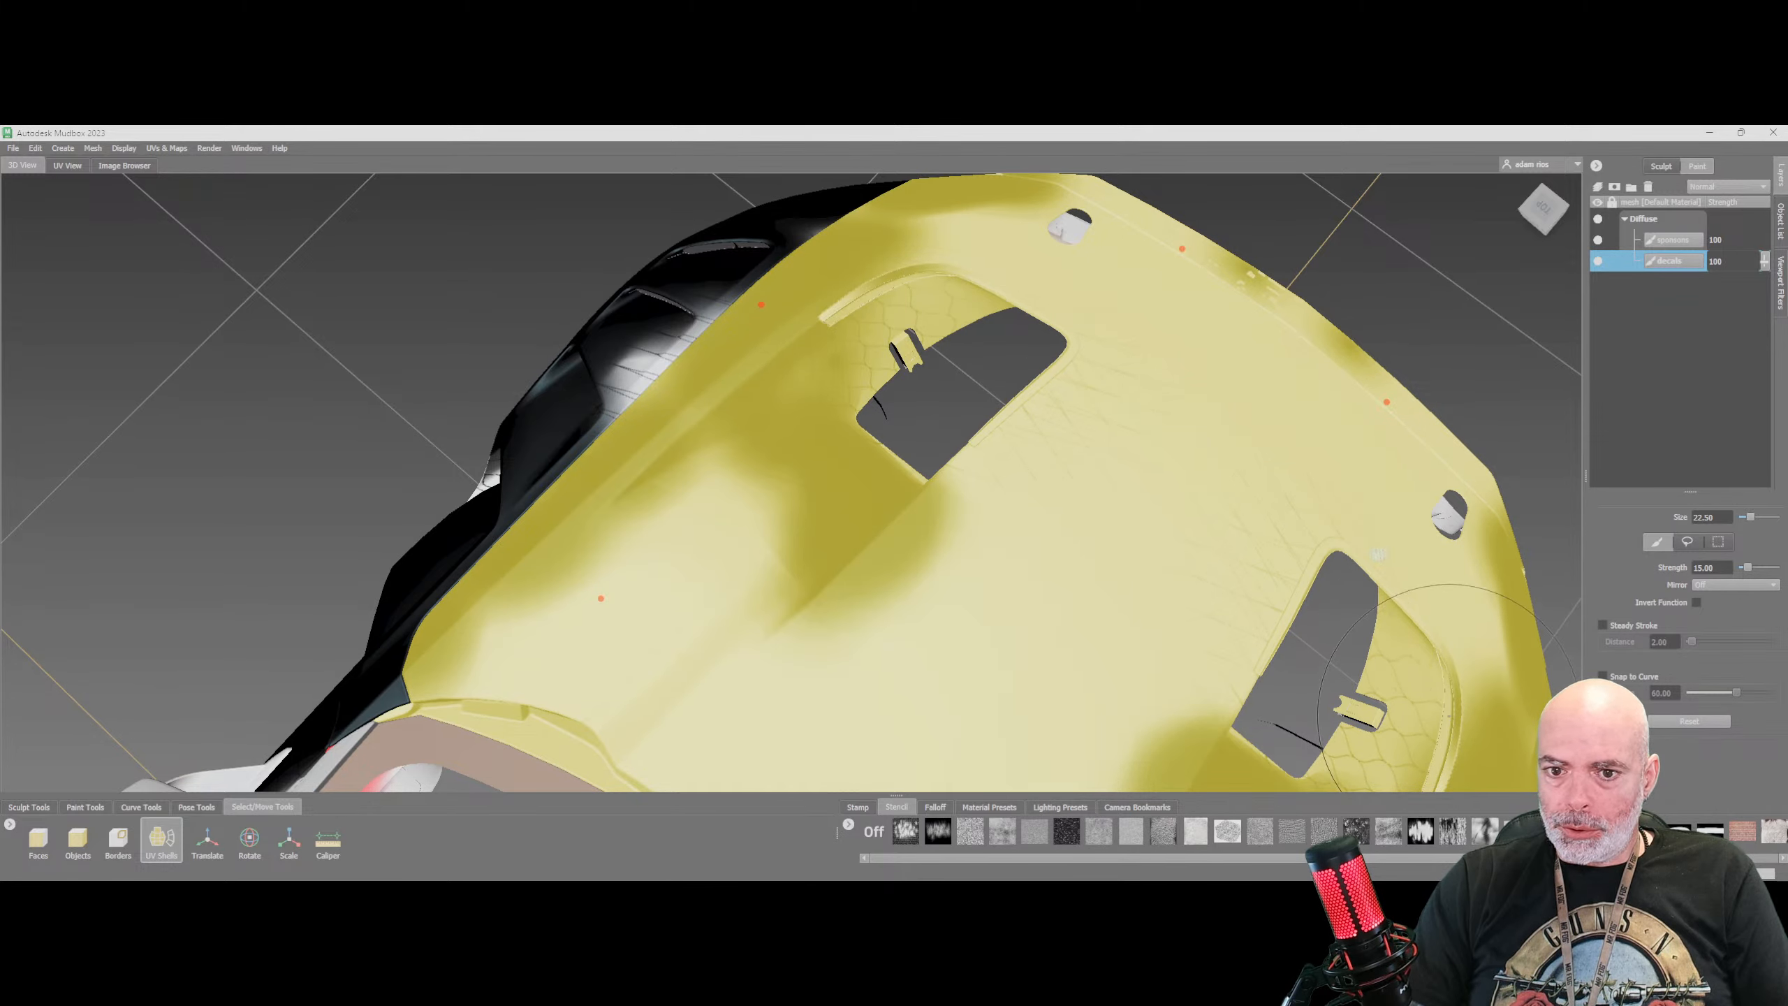
left_click_drag(1447, 687, 782, 618, "alt")
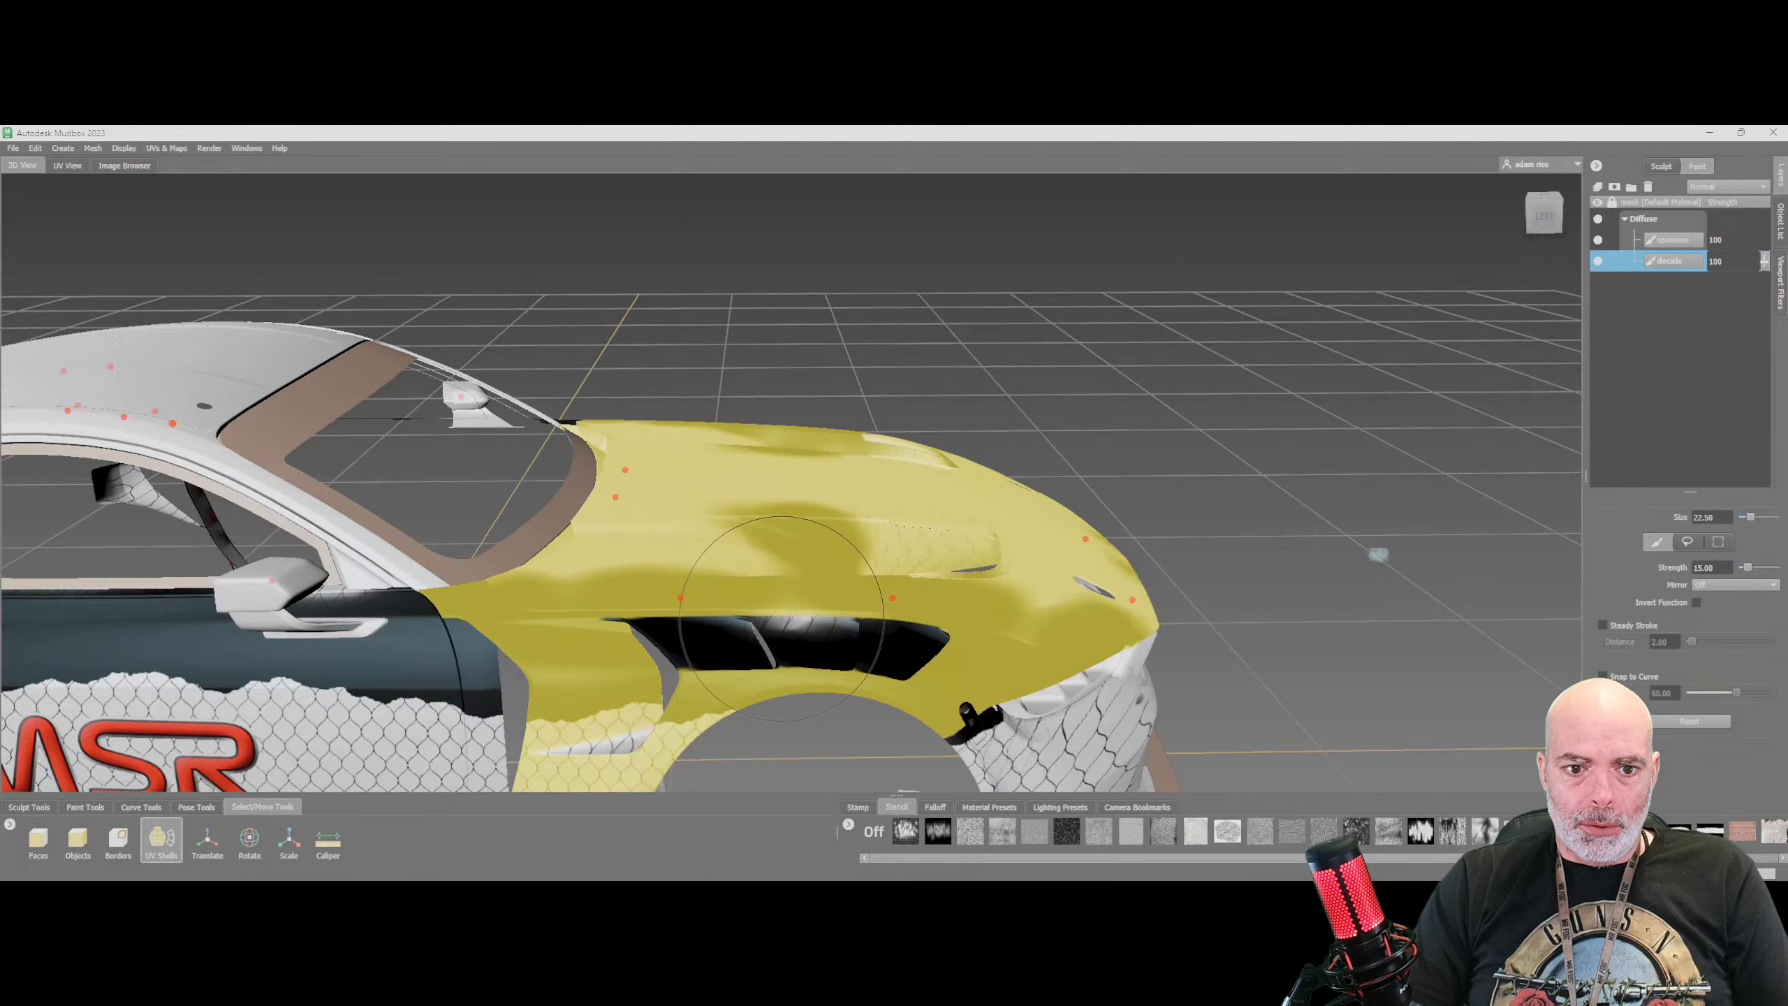
middle_click_drag(675, 605, 705, 465, "alt")
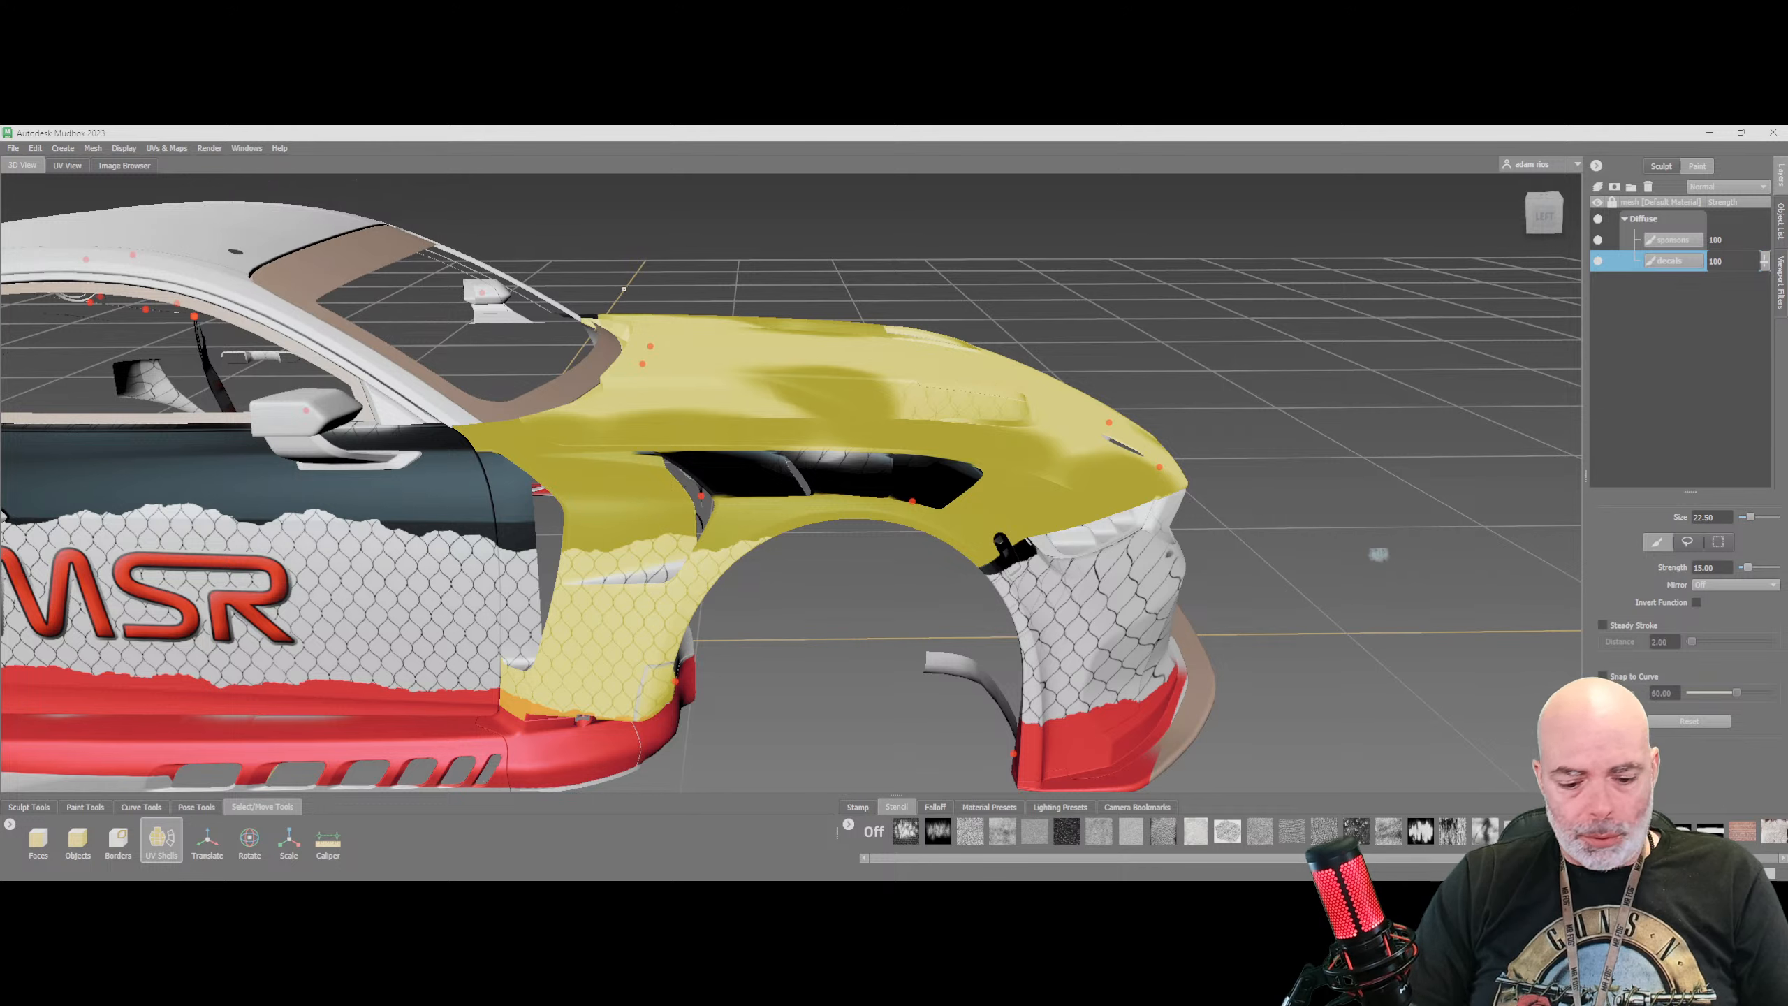
left_click(123, 149)
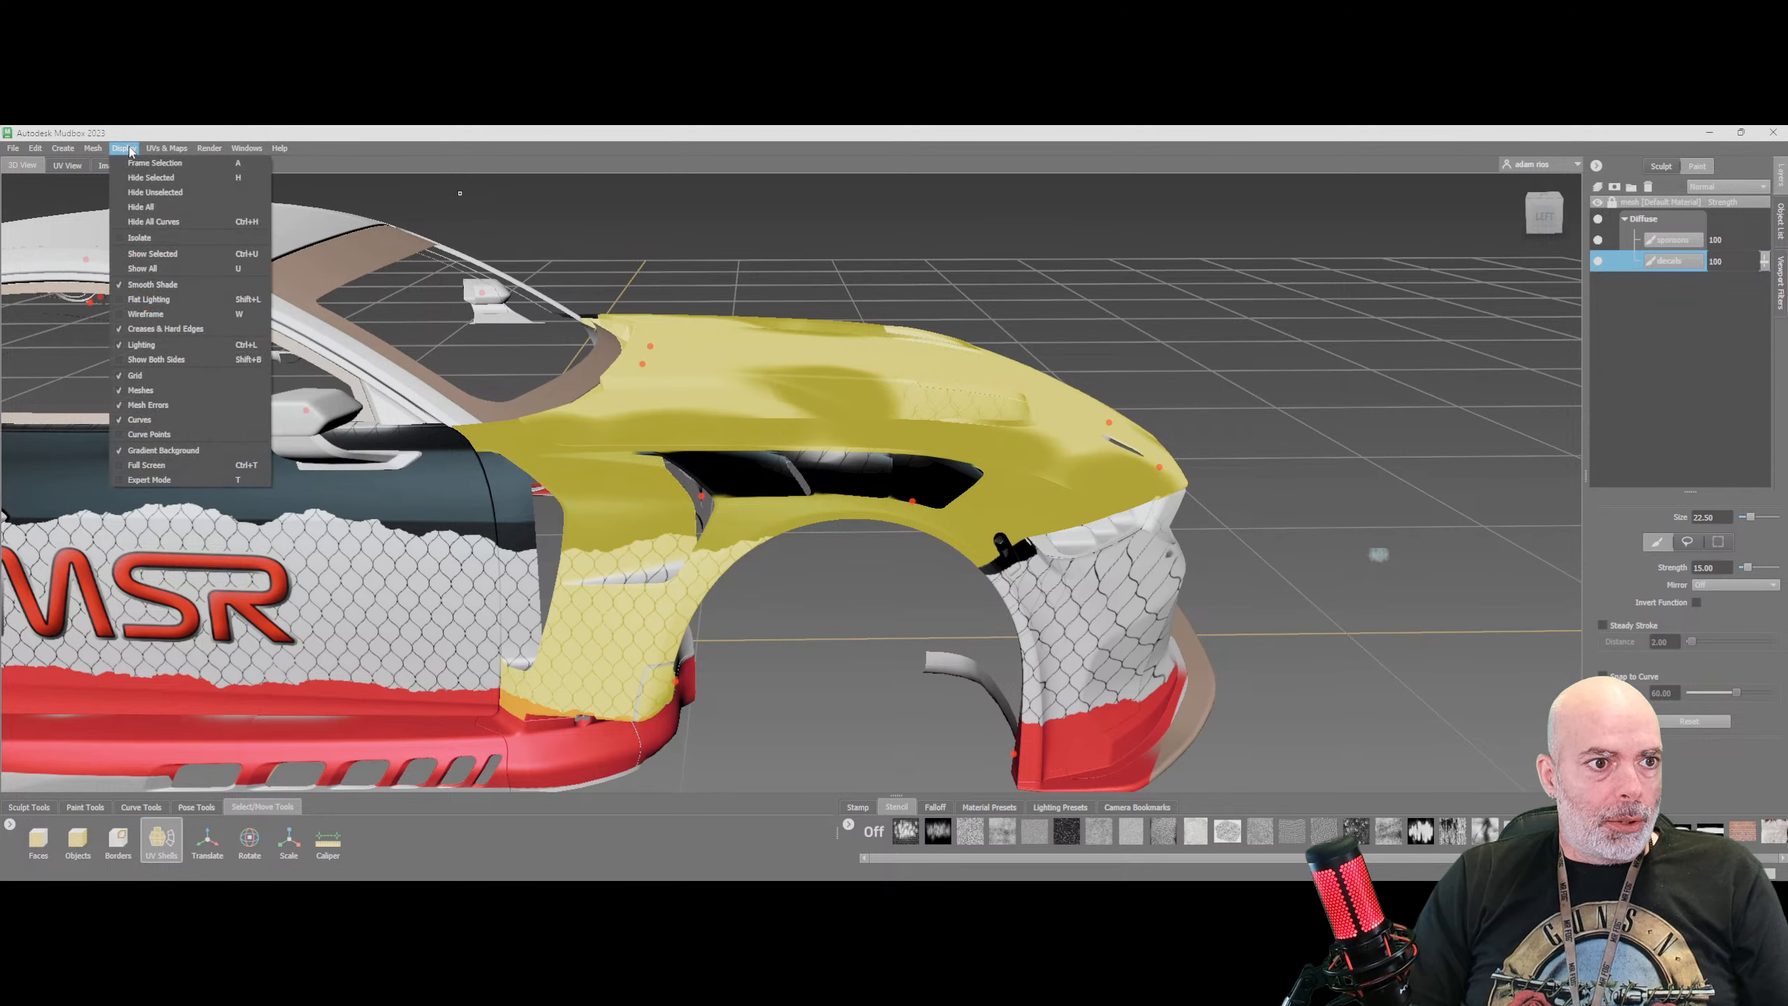
left_click(156, 193)
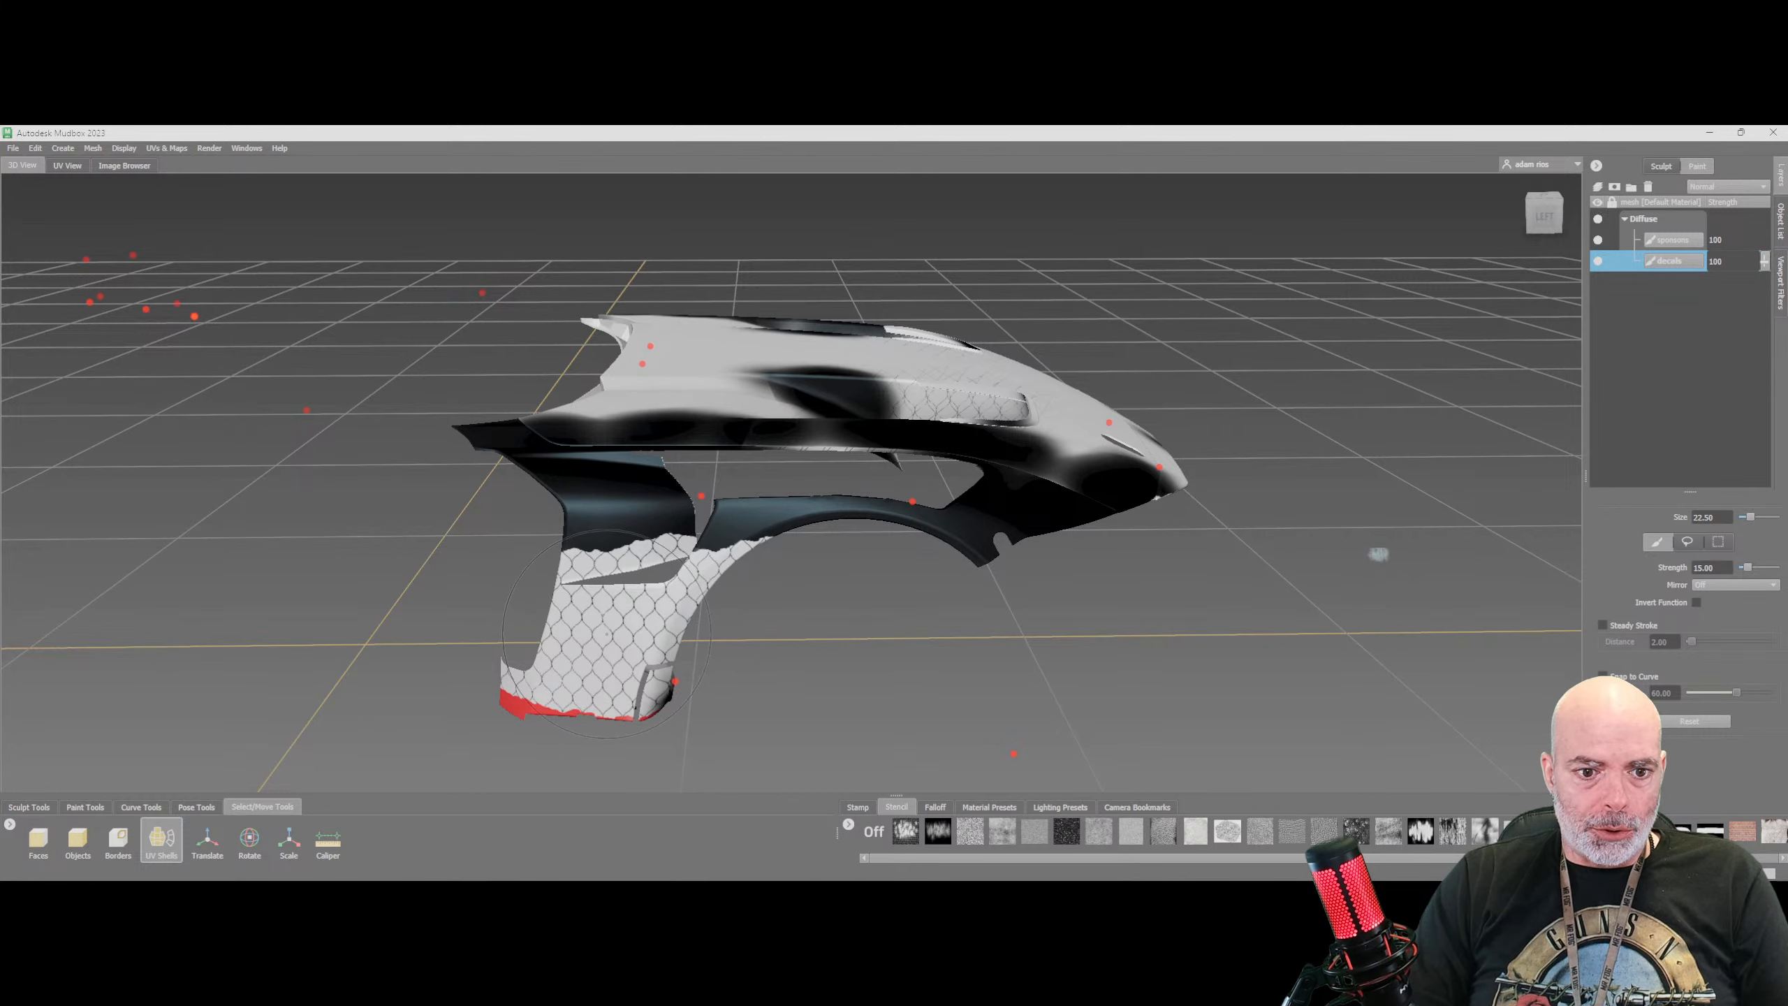
left_click(606, 633)
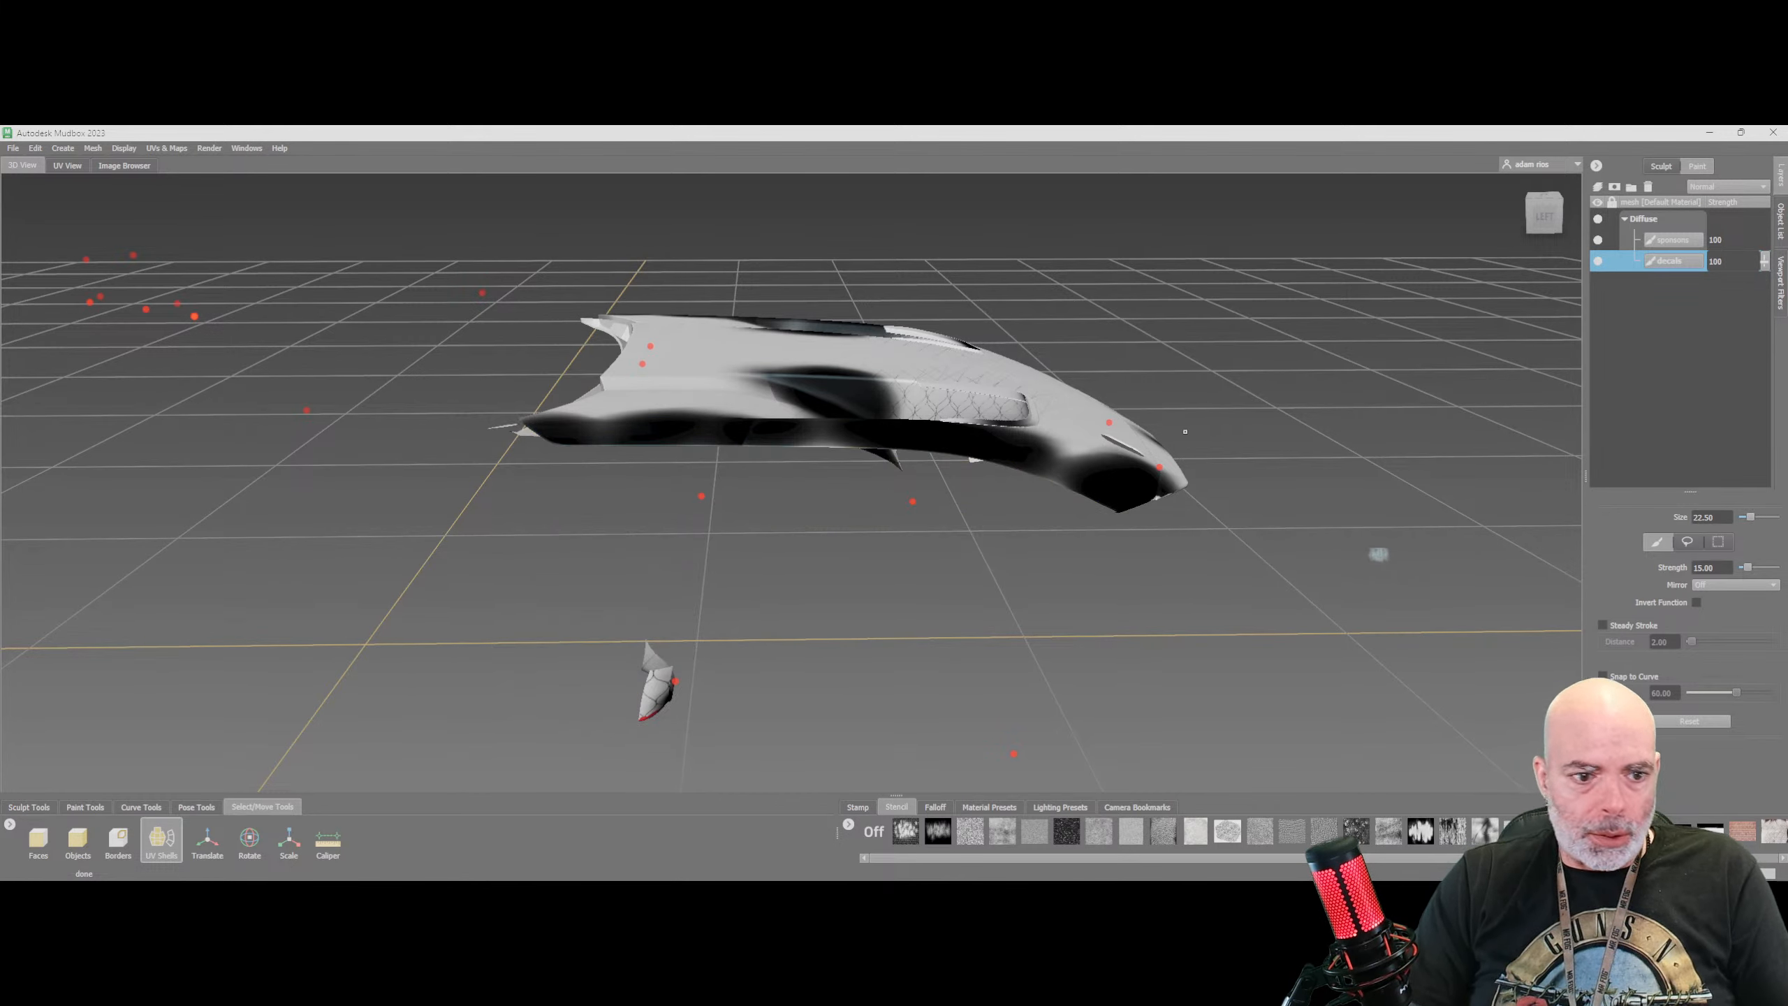
key("h")
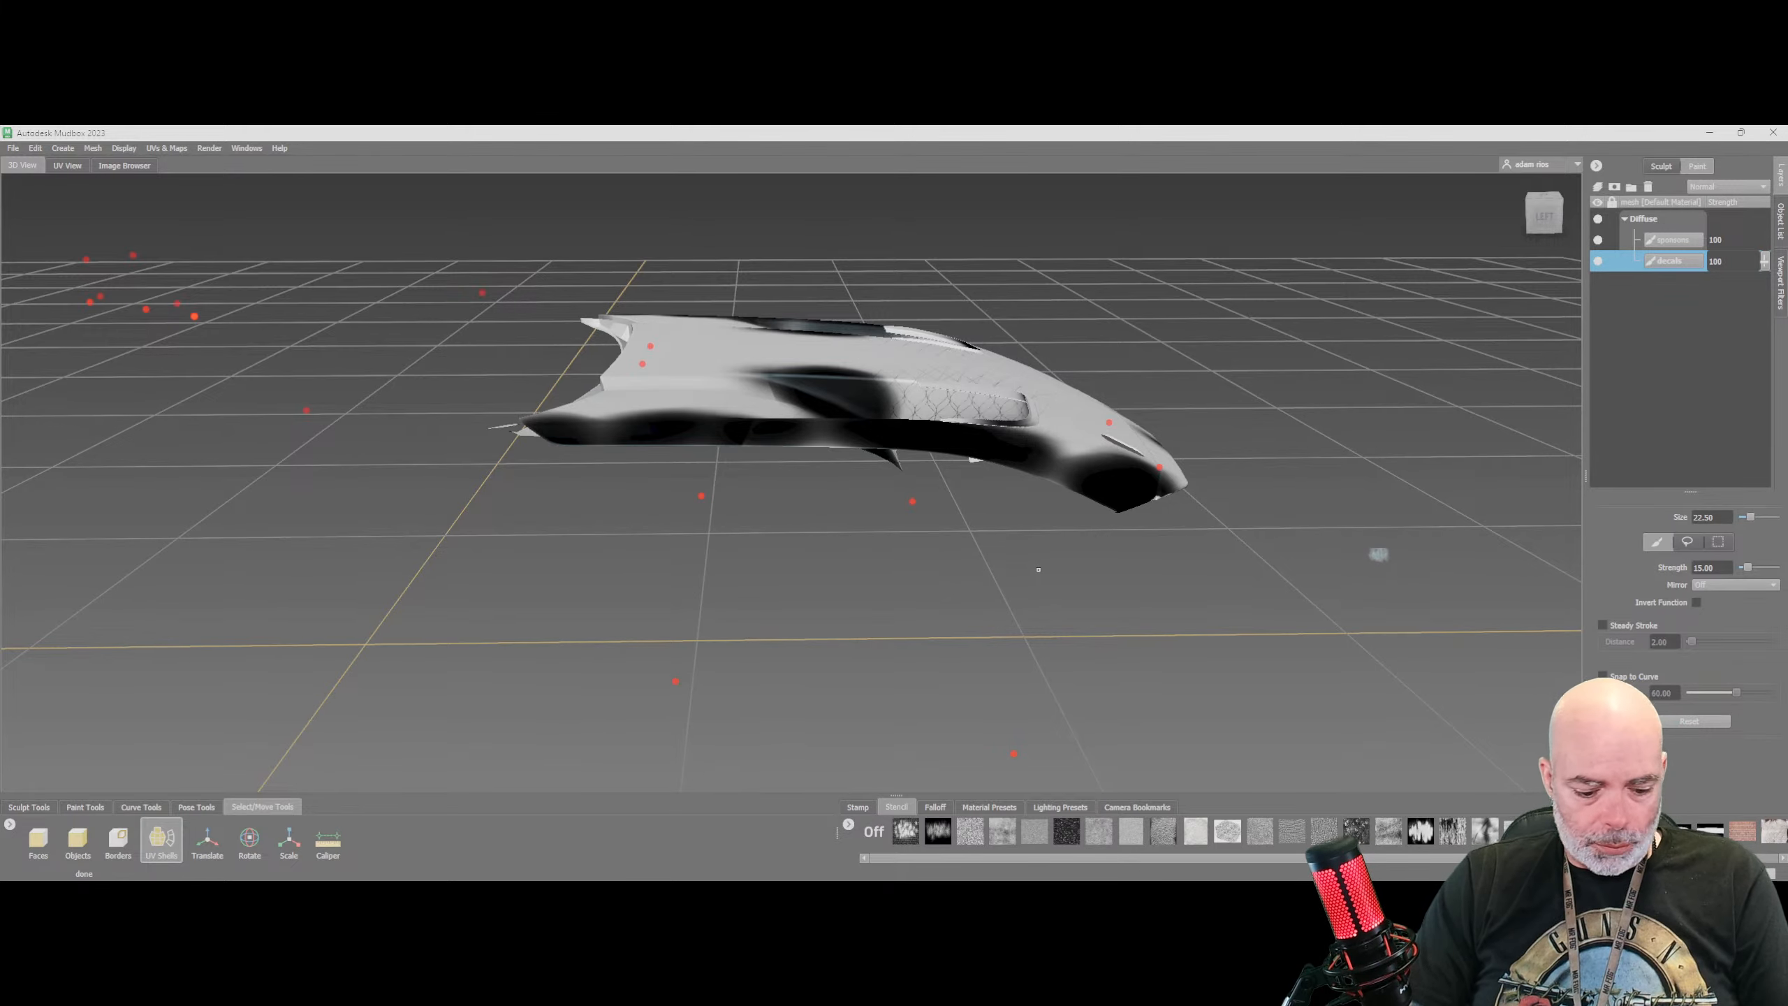
Flood the isolated hood with black from the camera using the Paint Brush, from a raised front view and a low side view
left_click_drag(1154, 599, 929, 407, "alt")
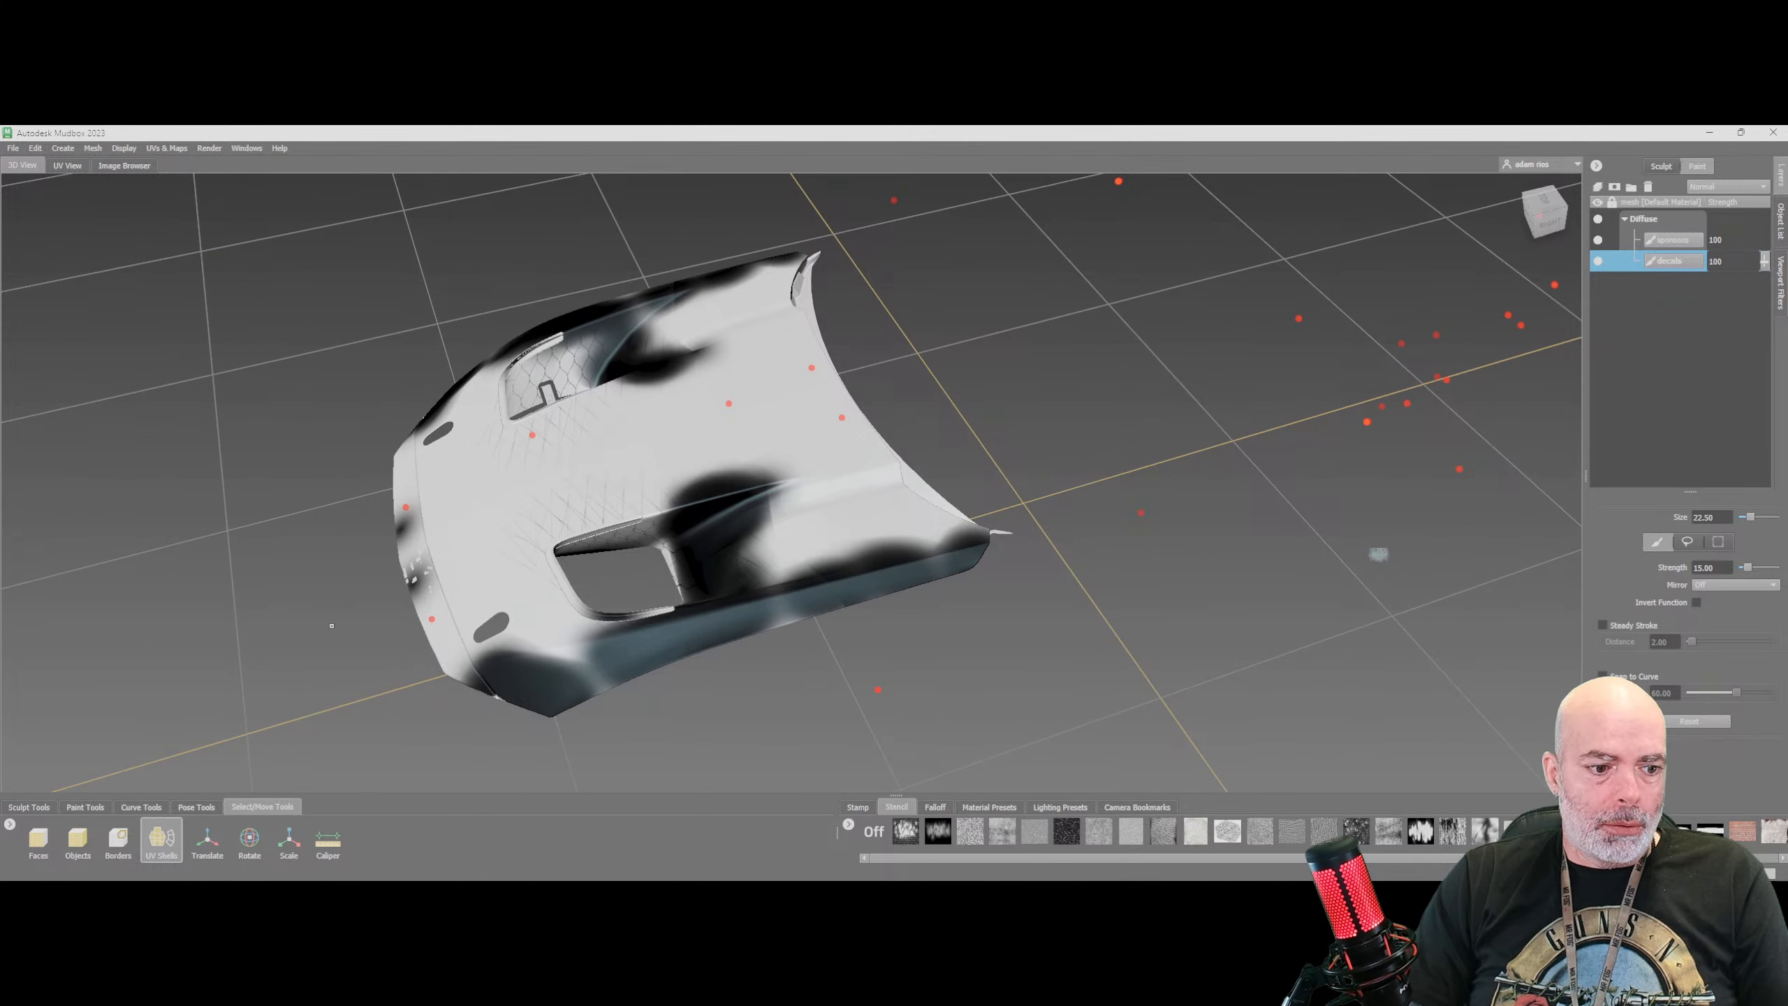
left_click(71, 809)
left_click(46, 838)
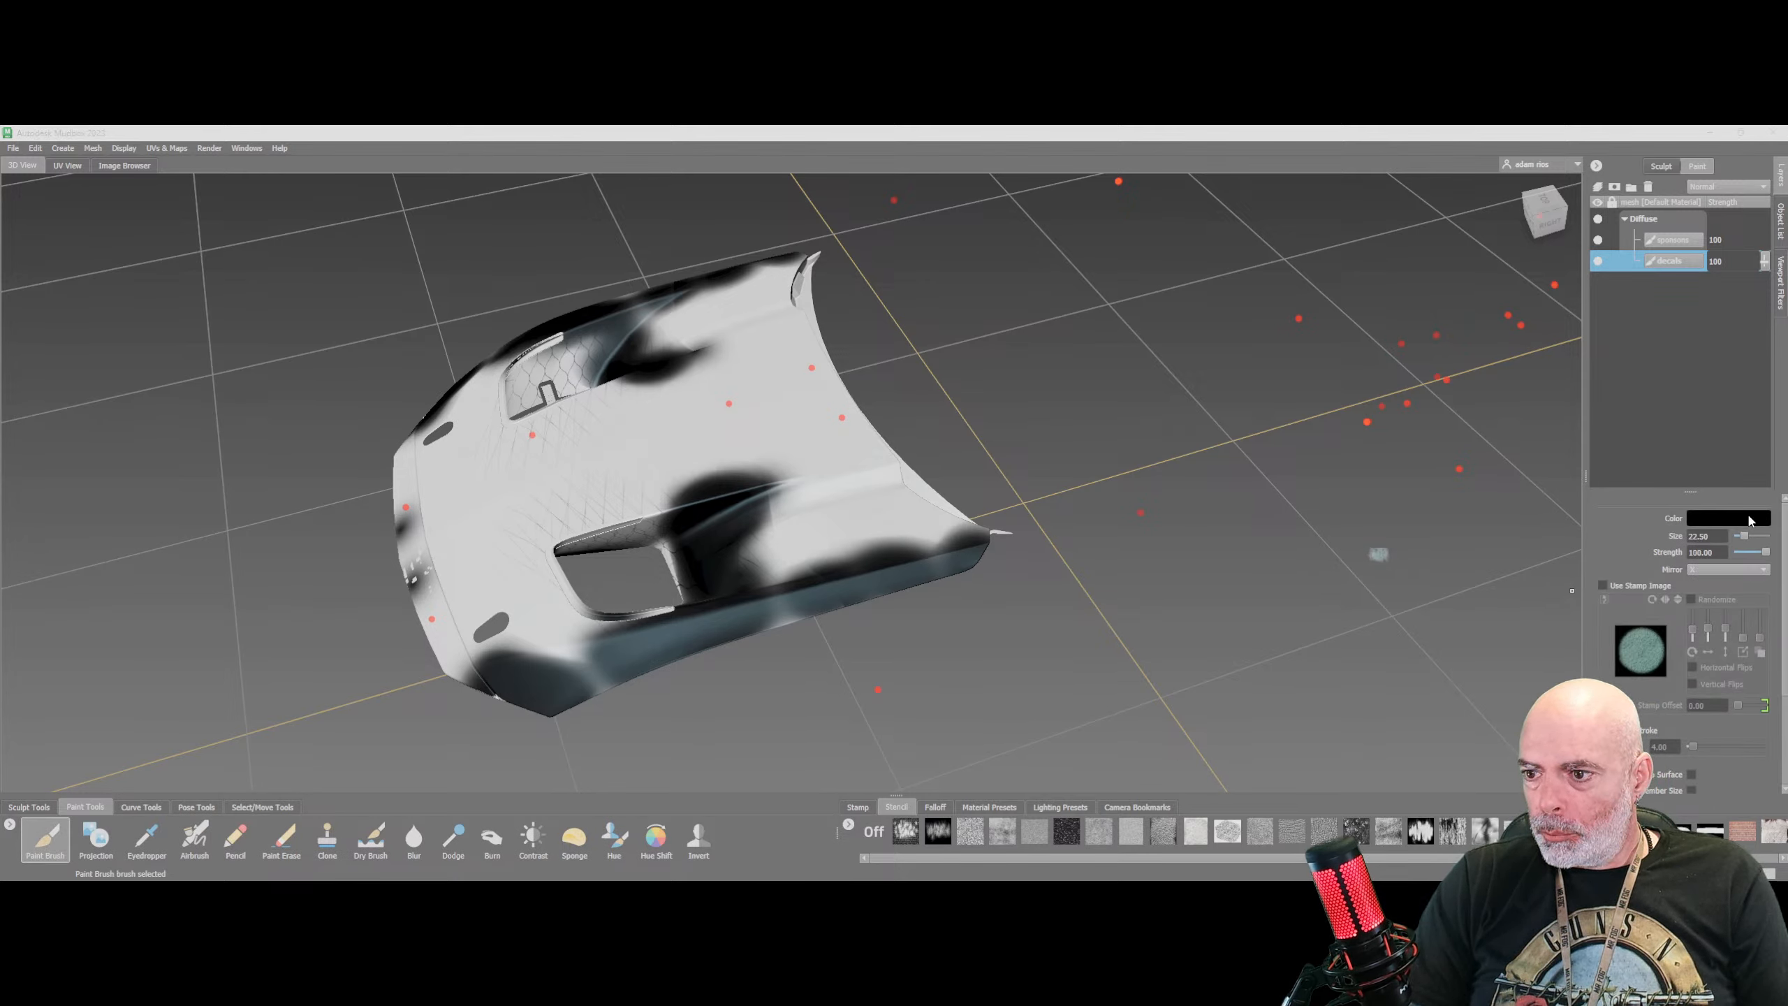
scroll(1676, 706, "down", 3)
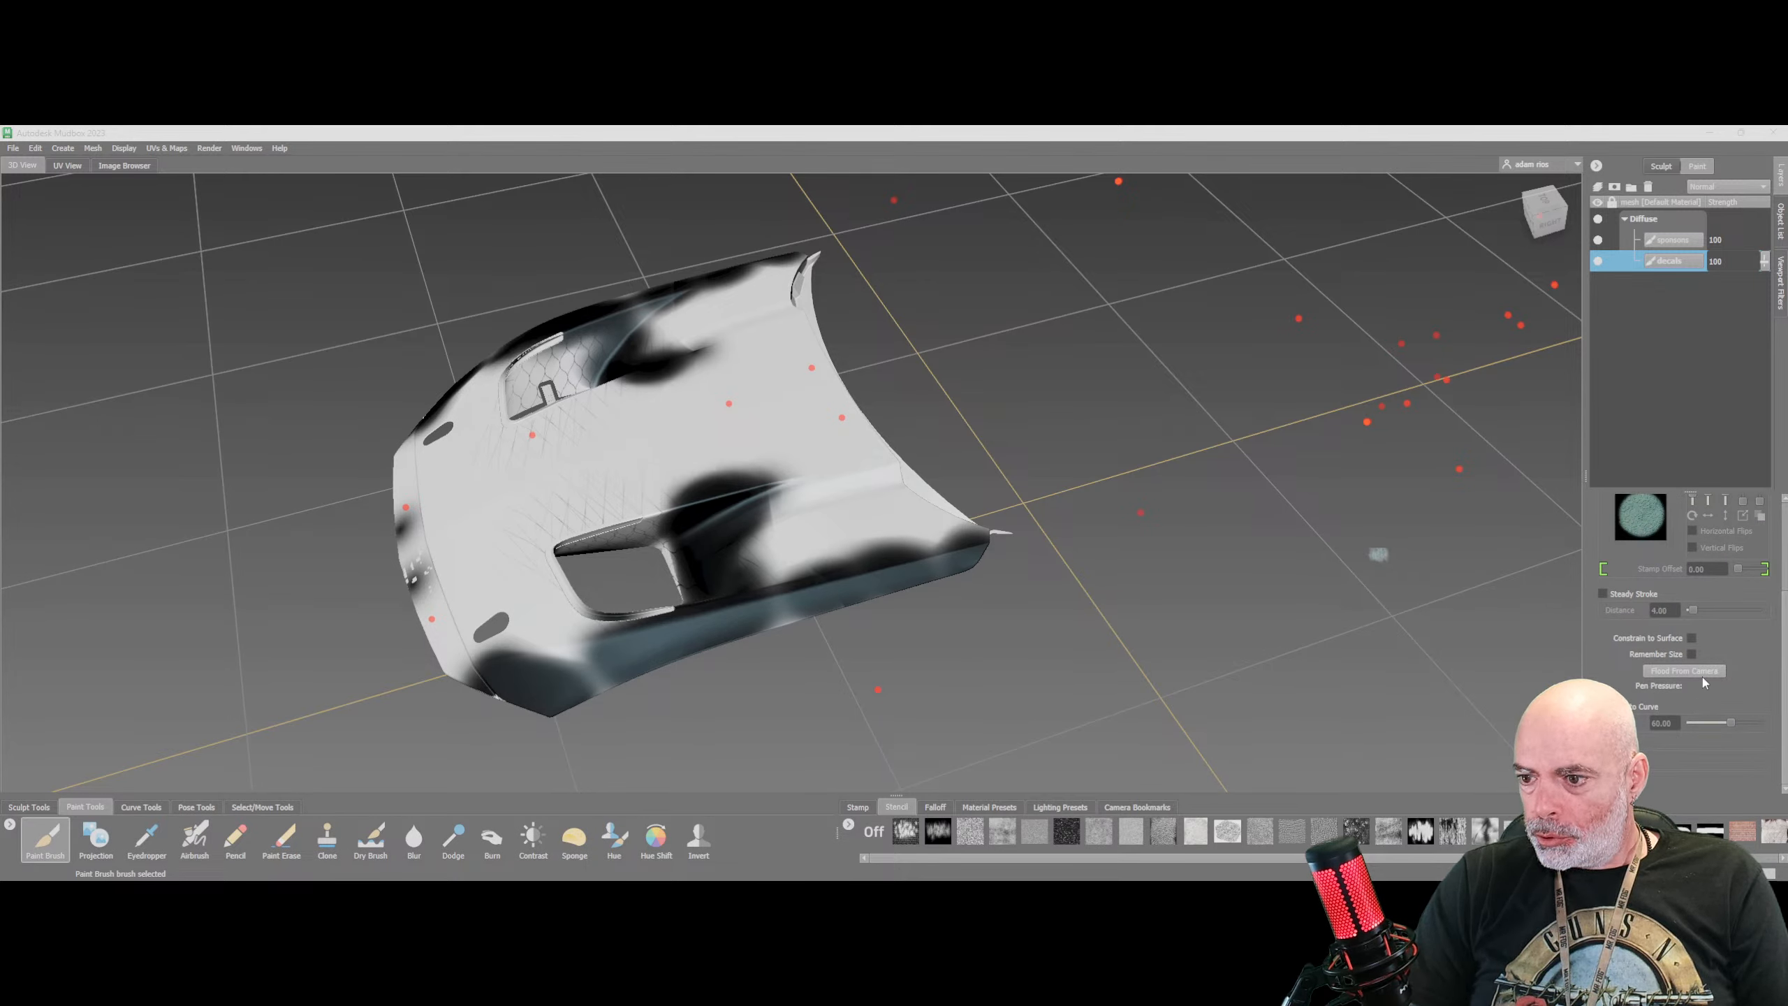
left_click(1701, 672)
left_click_drag(1249, 628, 1267, 451, "alt")
left_click(1690, 673)
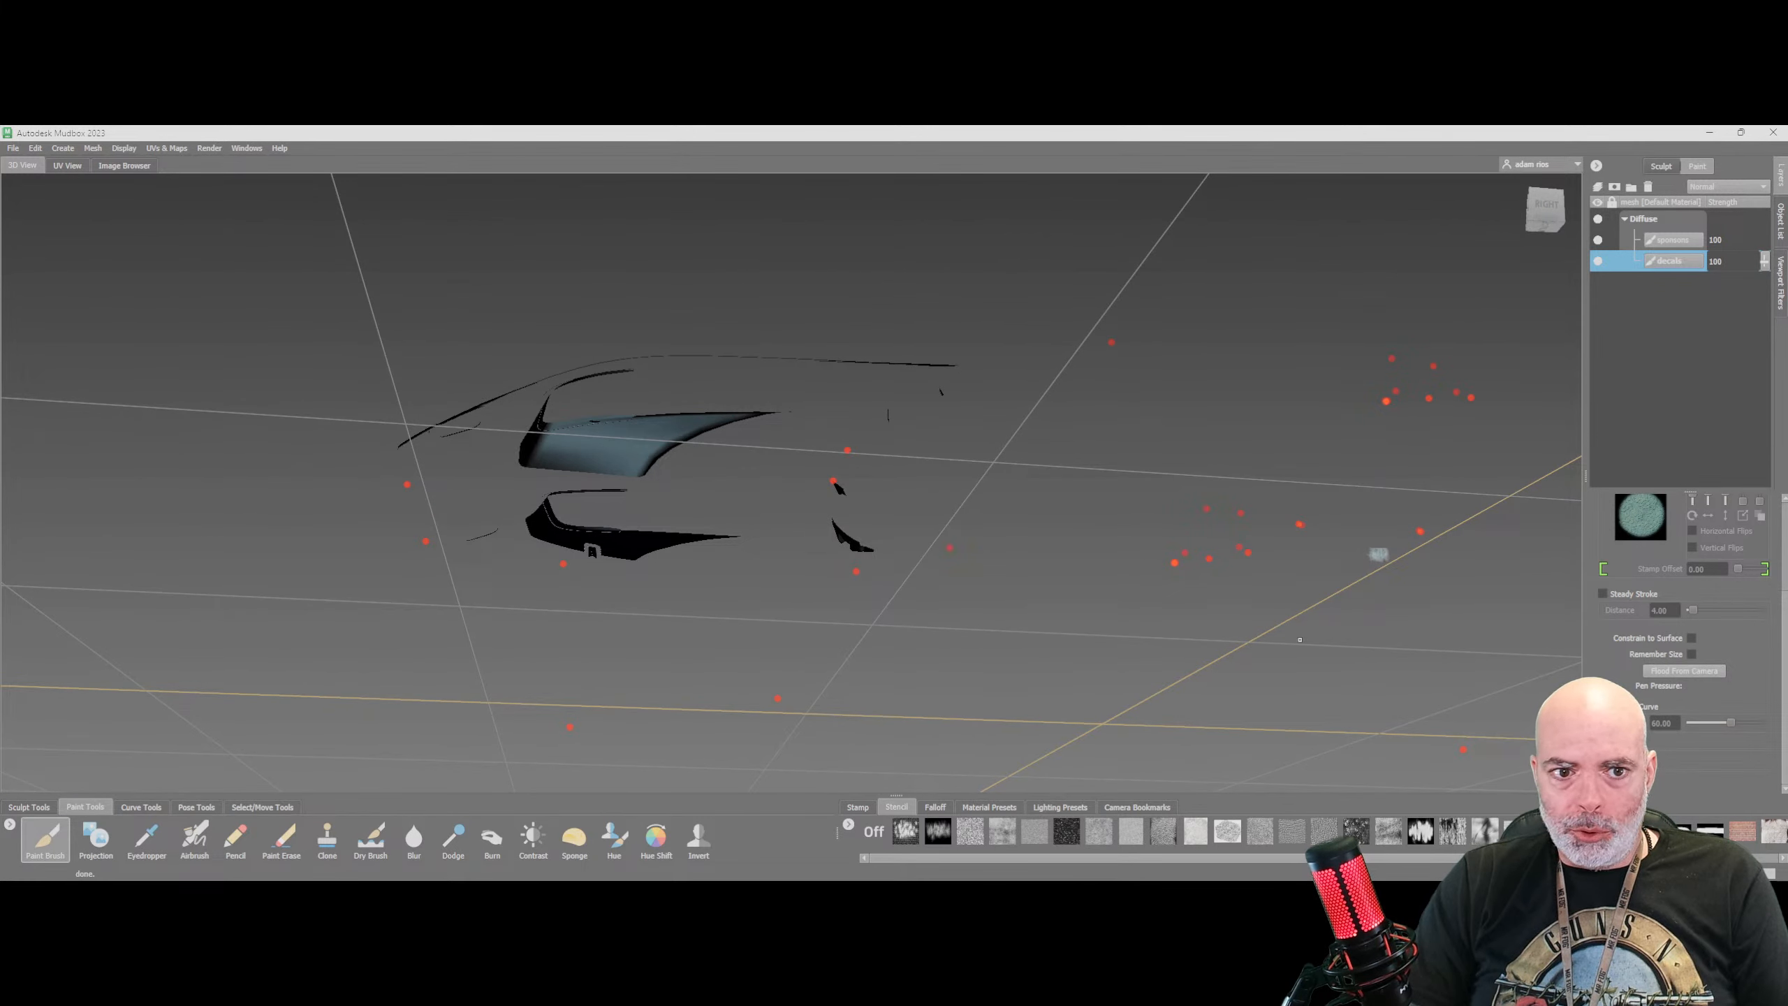
Flood the hood's remaining areas with black from low front, rear and overhead views, and show the whole car again
left_click_drag(1232, 549, 1451, 599, "alt")
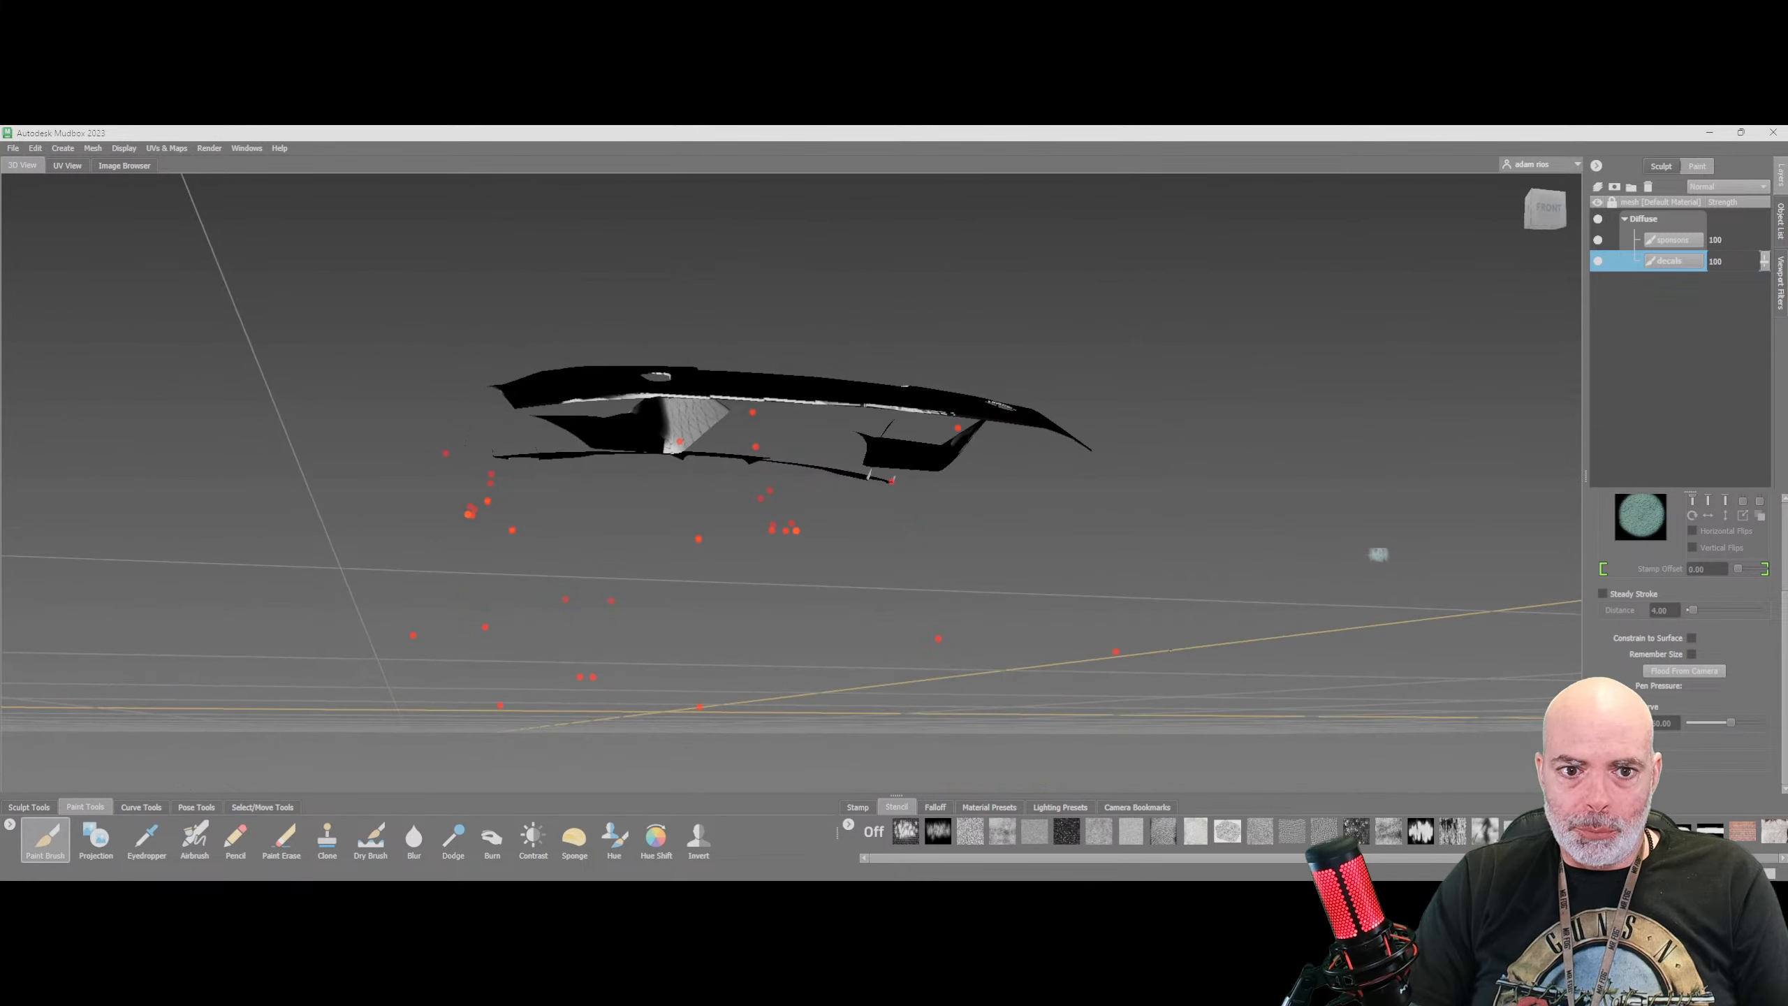
left_click(1685, 674)
left_click_drag(521, 578, 884, 626, "alt")
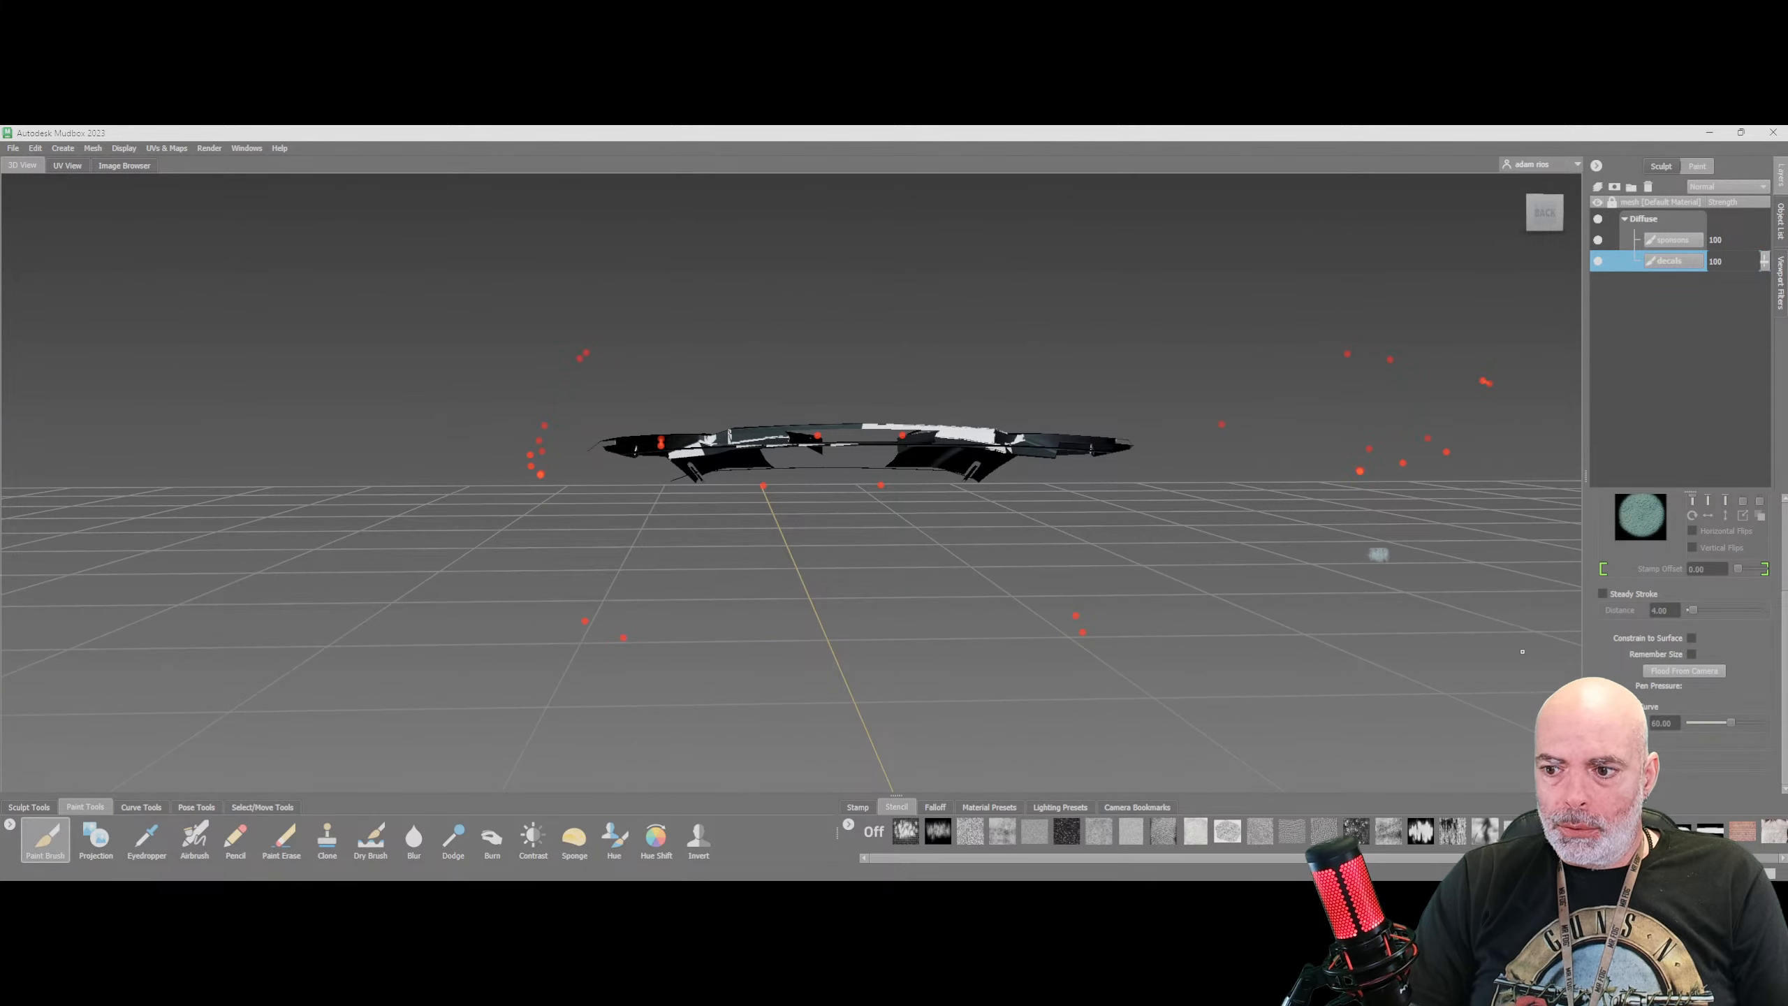
left_click(1683, 676)
left_click_drag(1278, 556, 1405, 635, "alt")
left_click_drag(818, 400, 583, 537, "alt")
left_click(1683, 673)
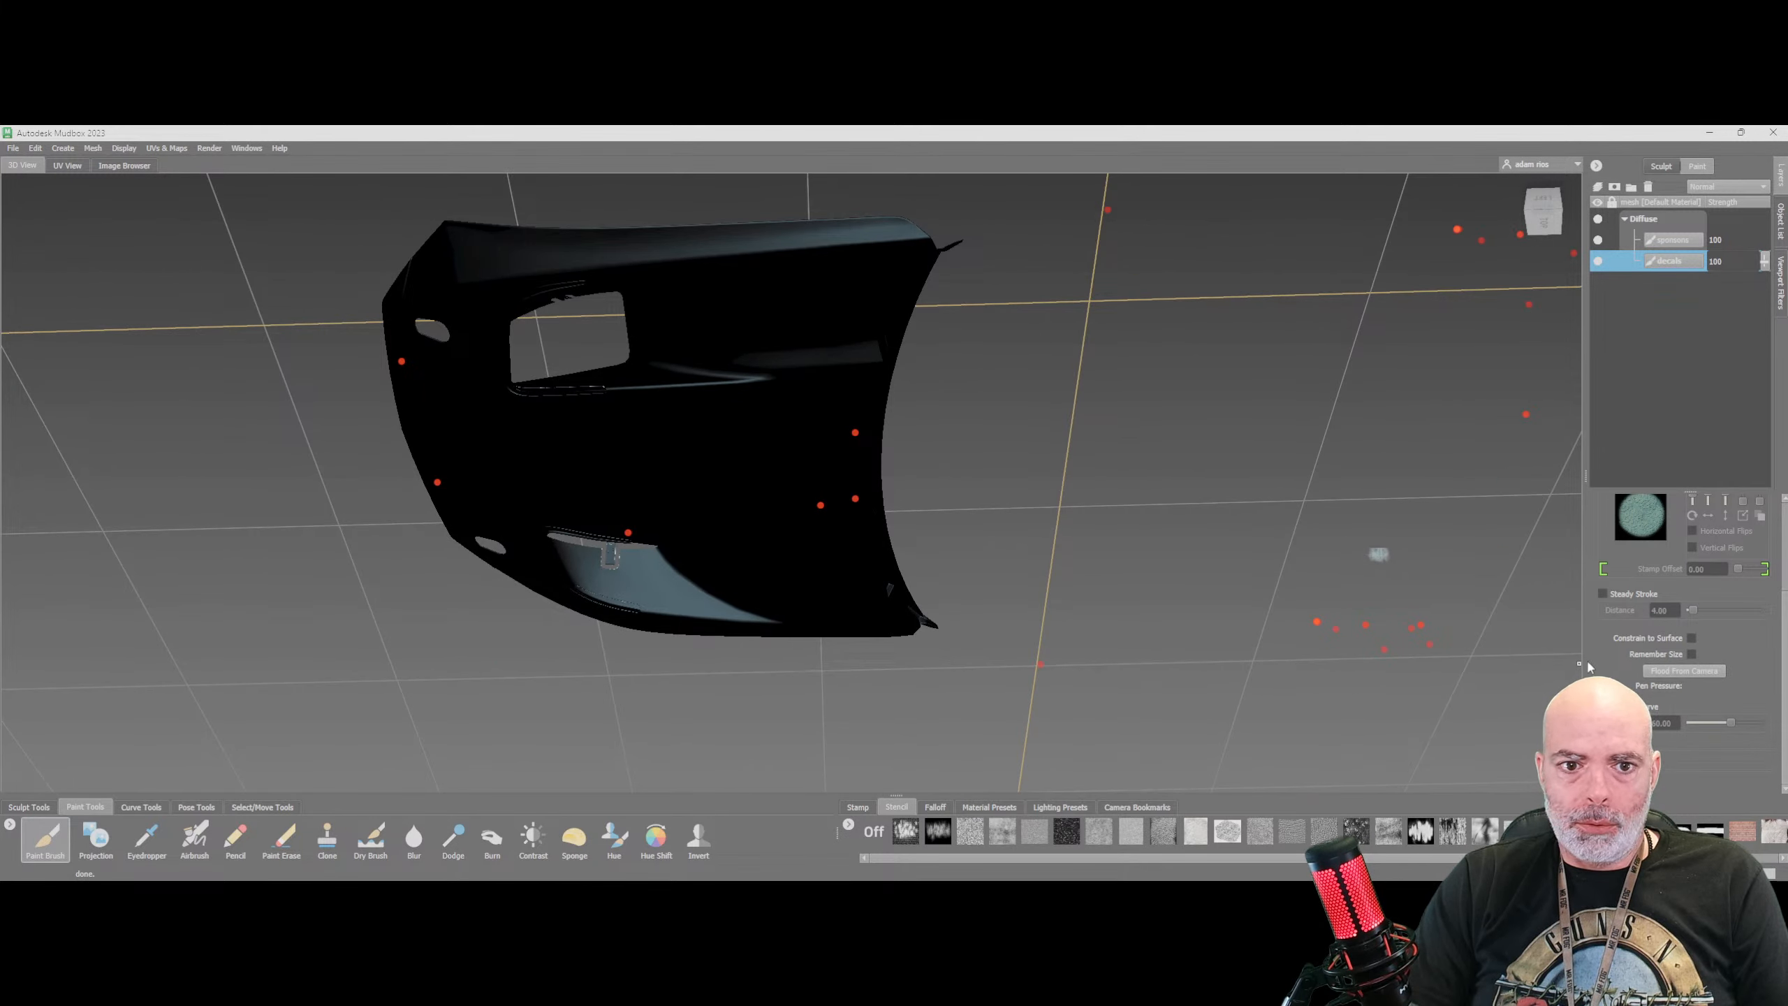
left_click_drag(801, 632, 777, 413, "alt")
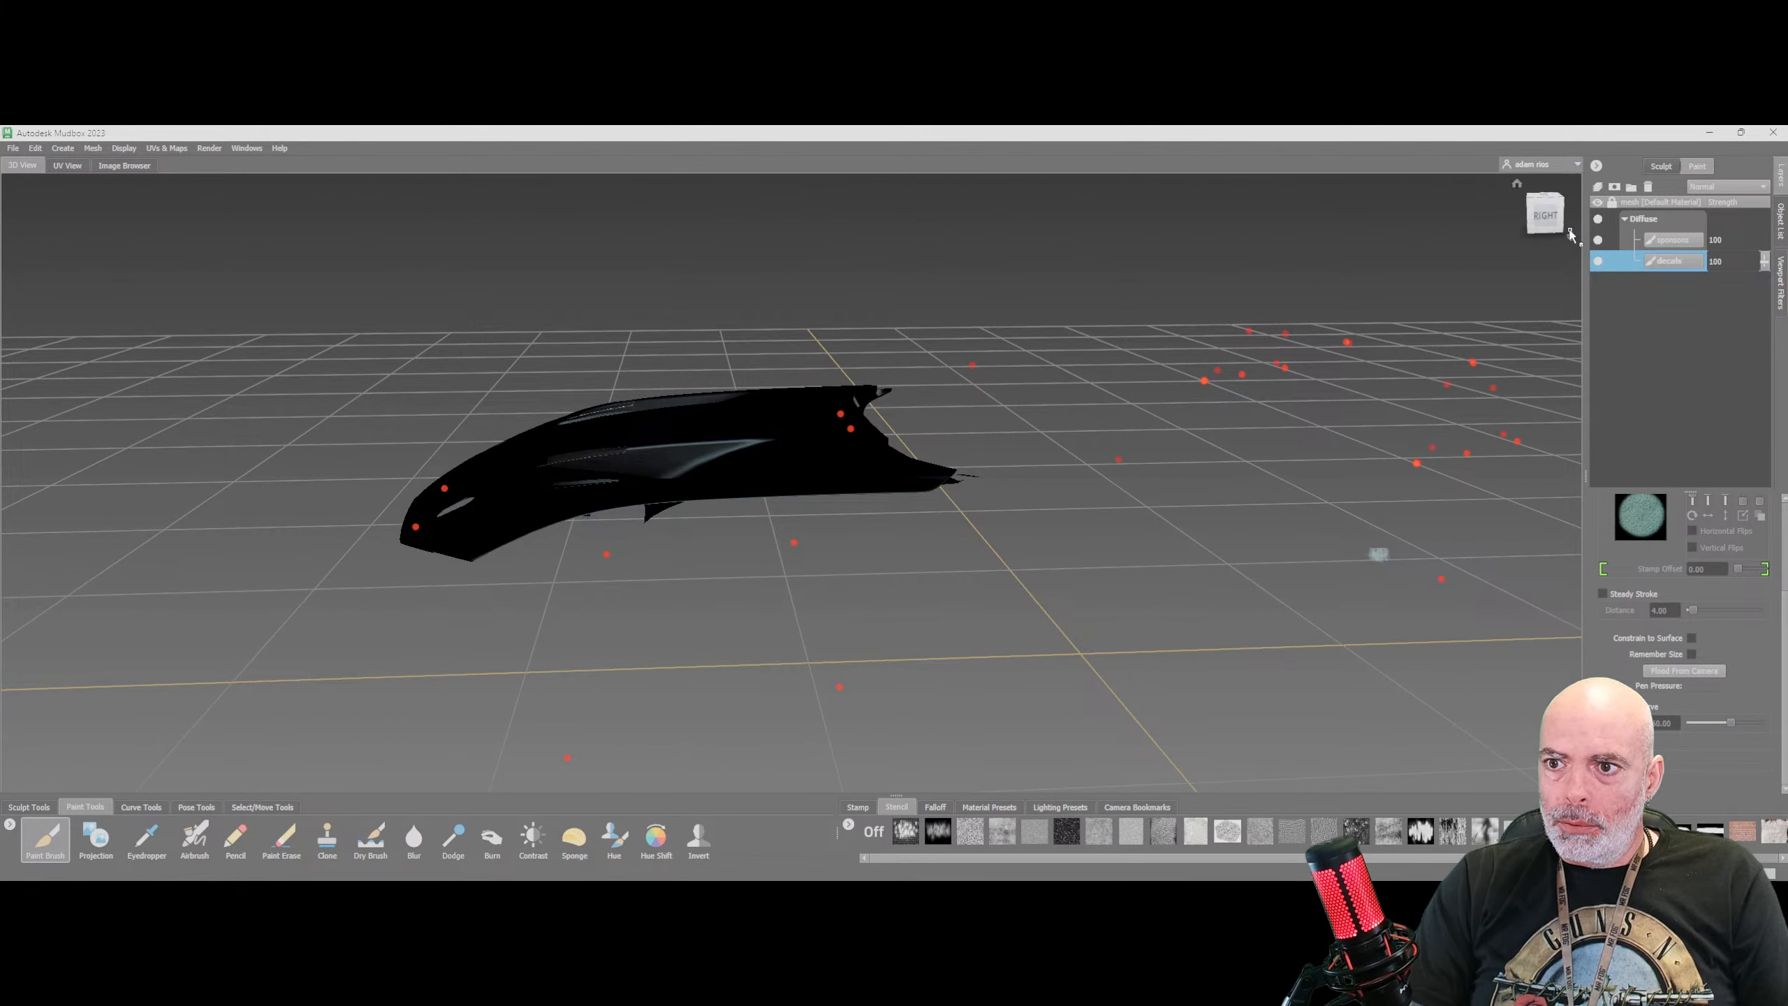
left_click(1547, 224)
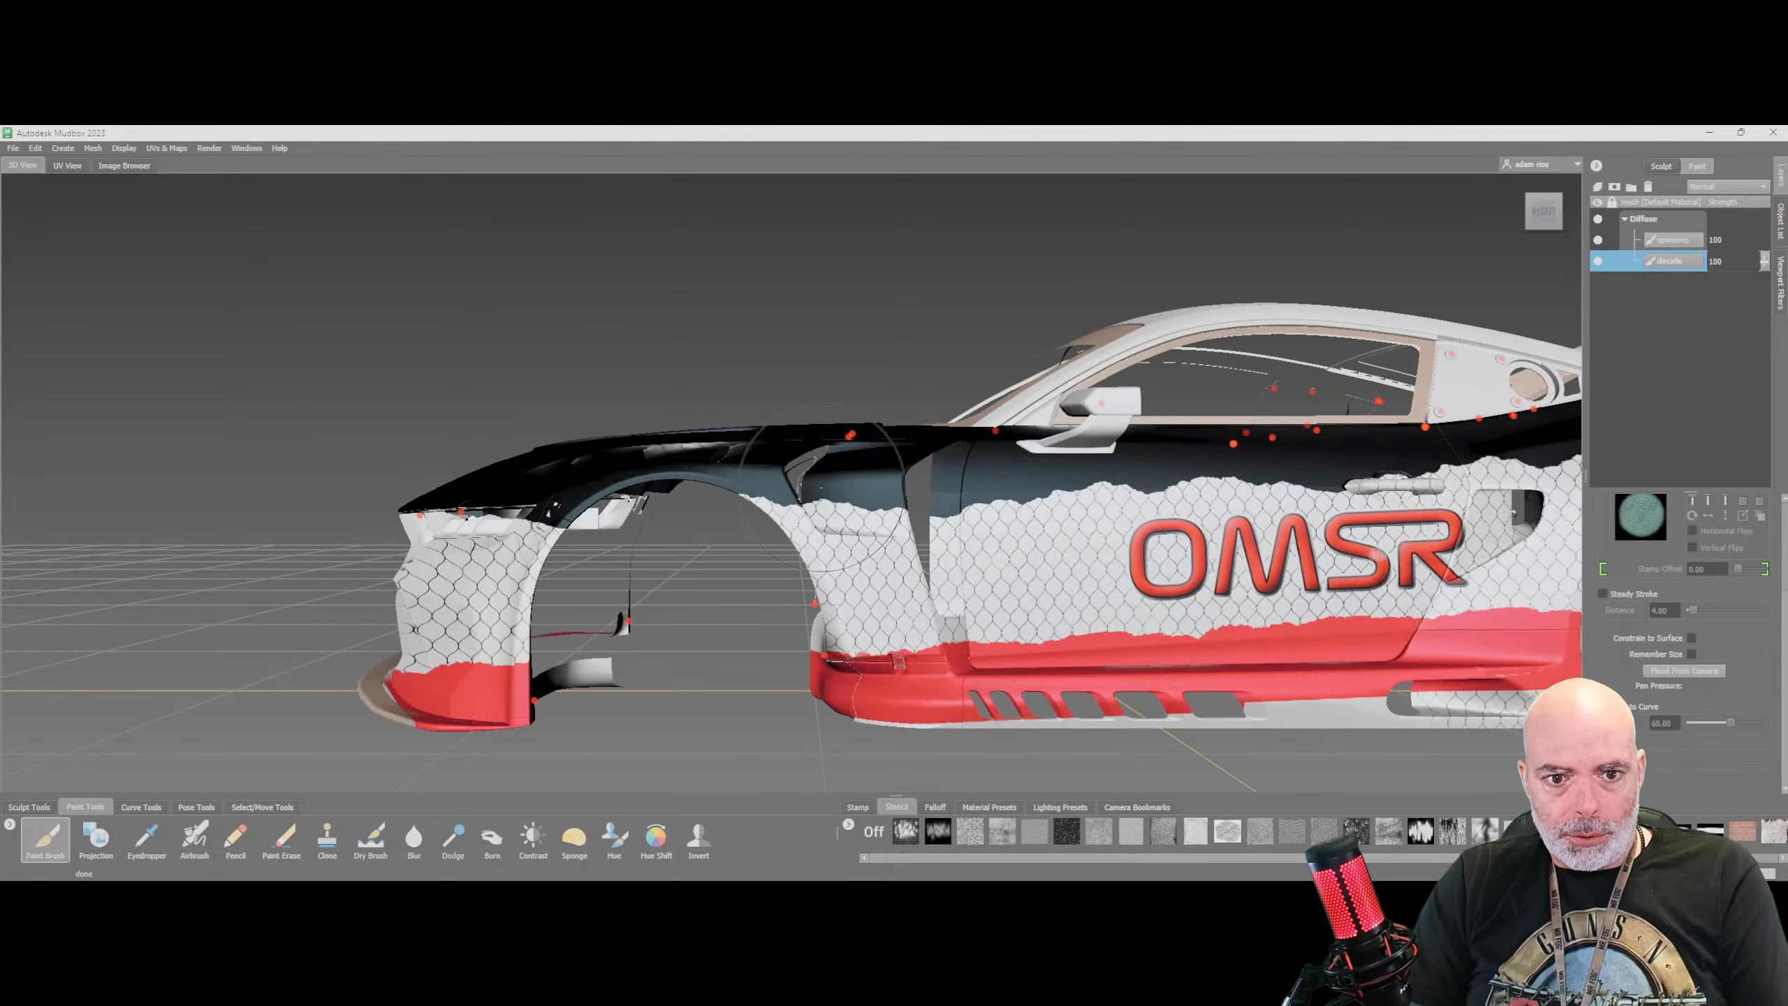
left_click_drag(568, 450, 1024, 465, "alt")
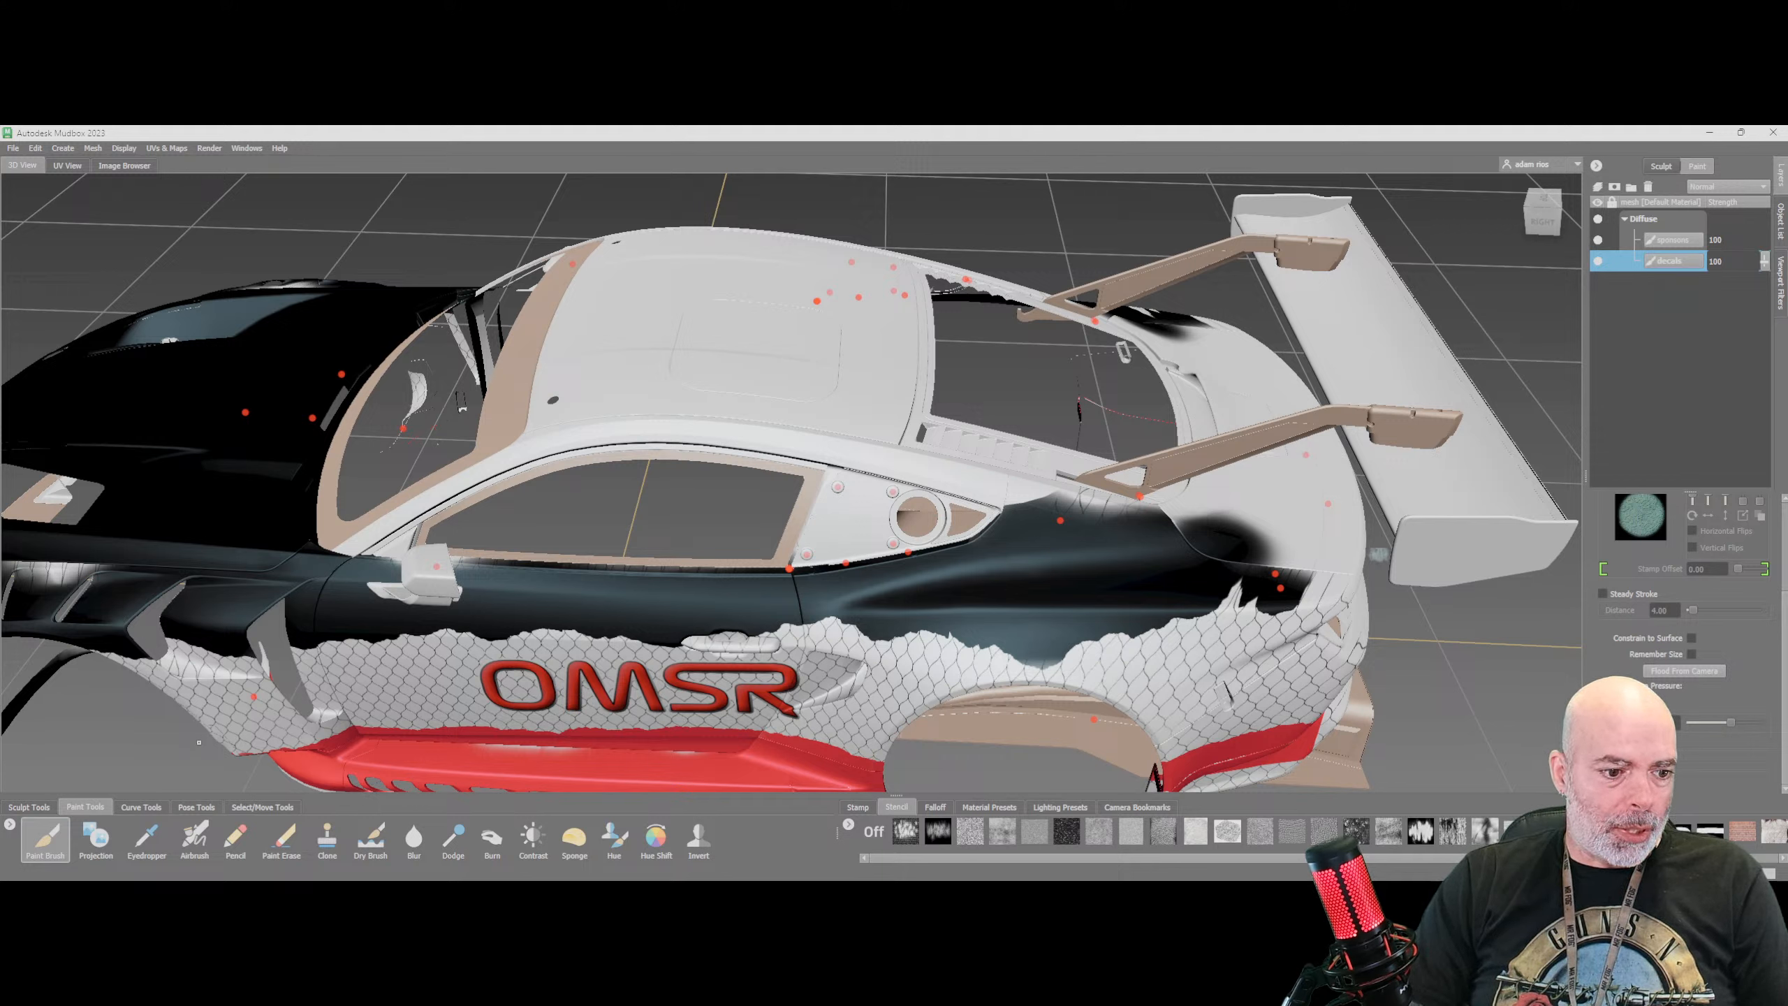
Try selecting the roof and one side's UV shells without mirroring, turn on X mirroring and clear the selection
left_click(257, 809)
left_click(163, 840)
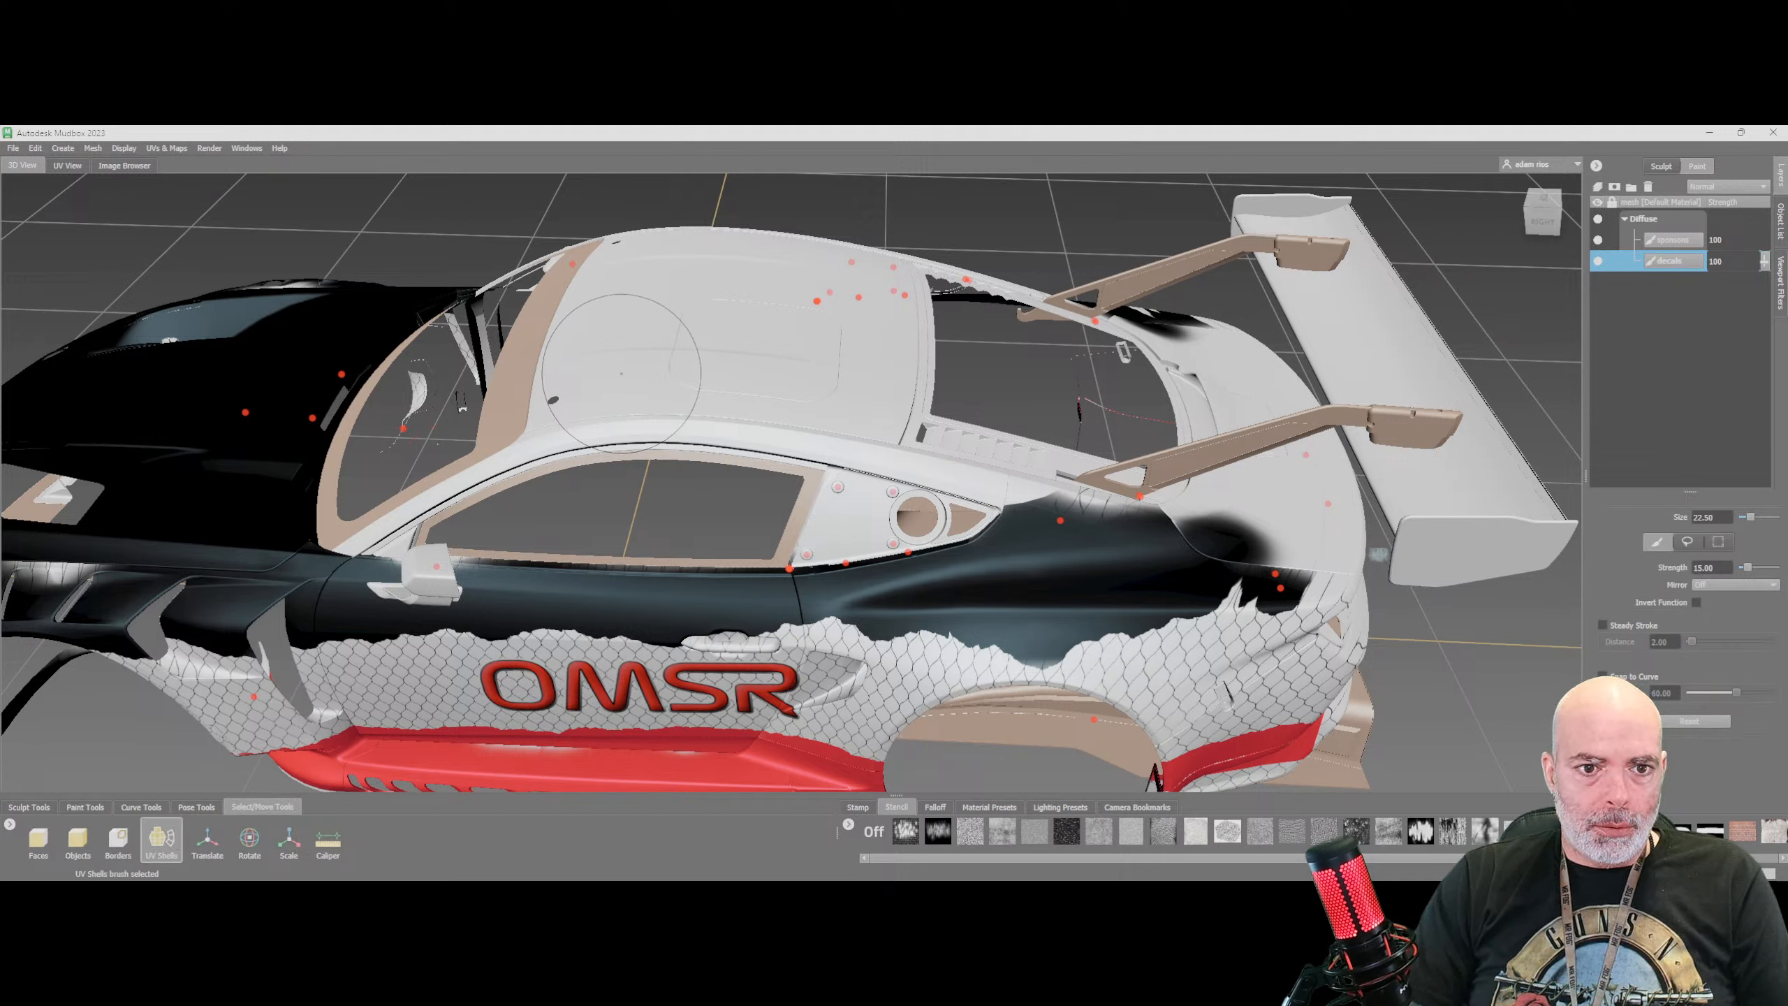
left_click(600, 395)
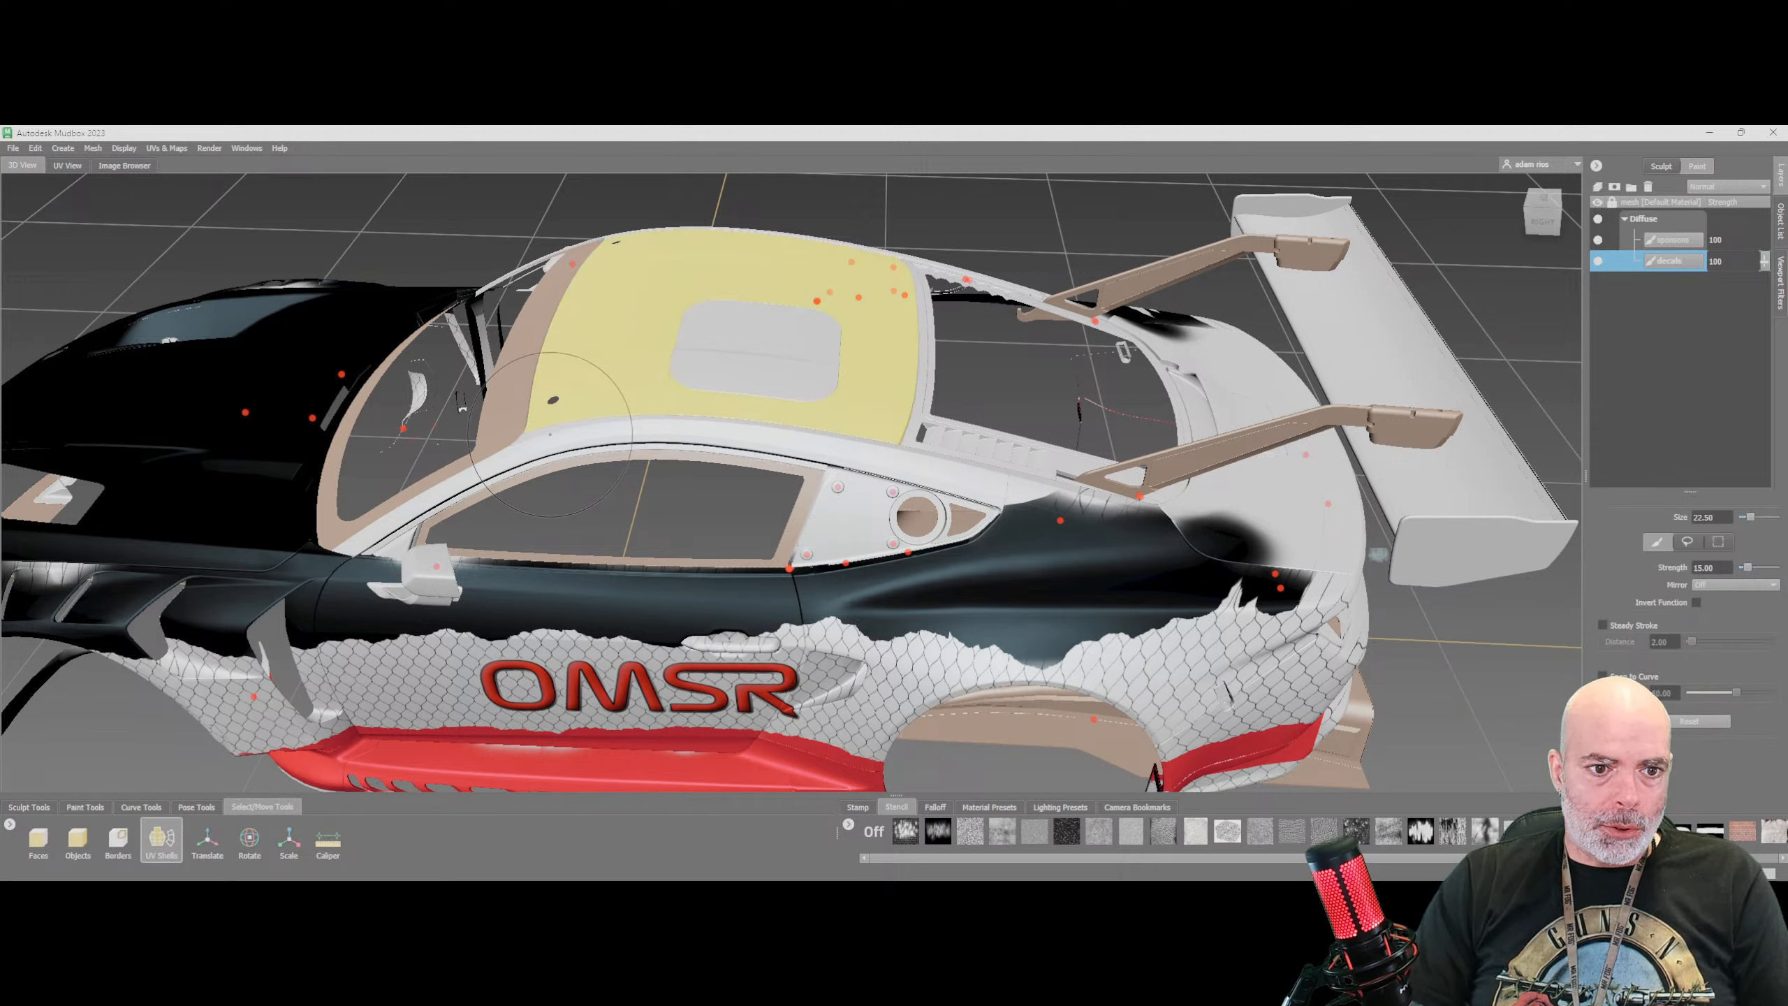
left_click(546, 438)
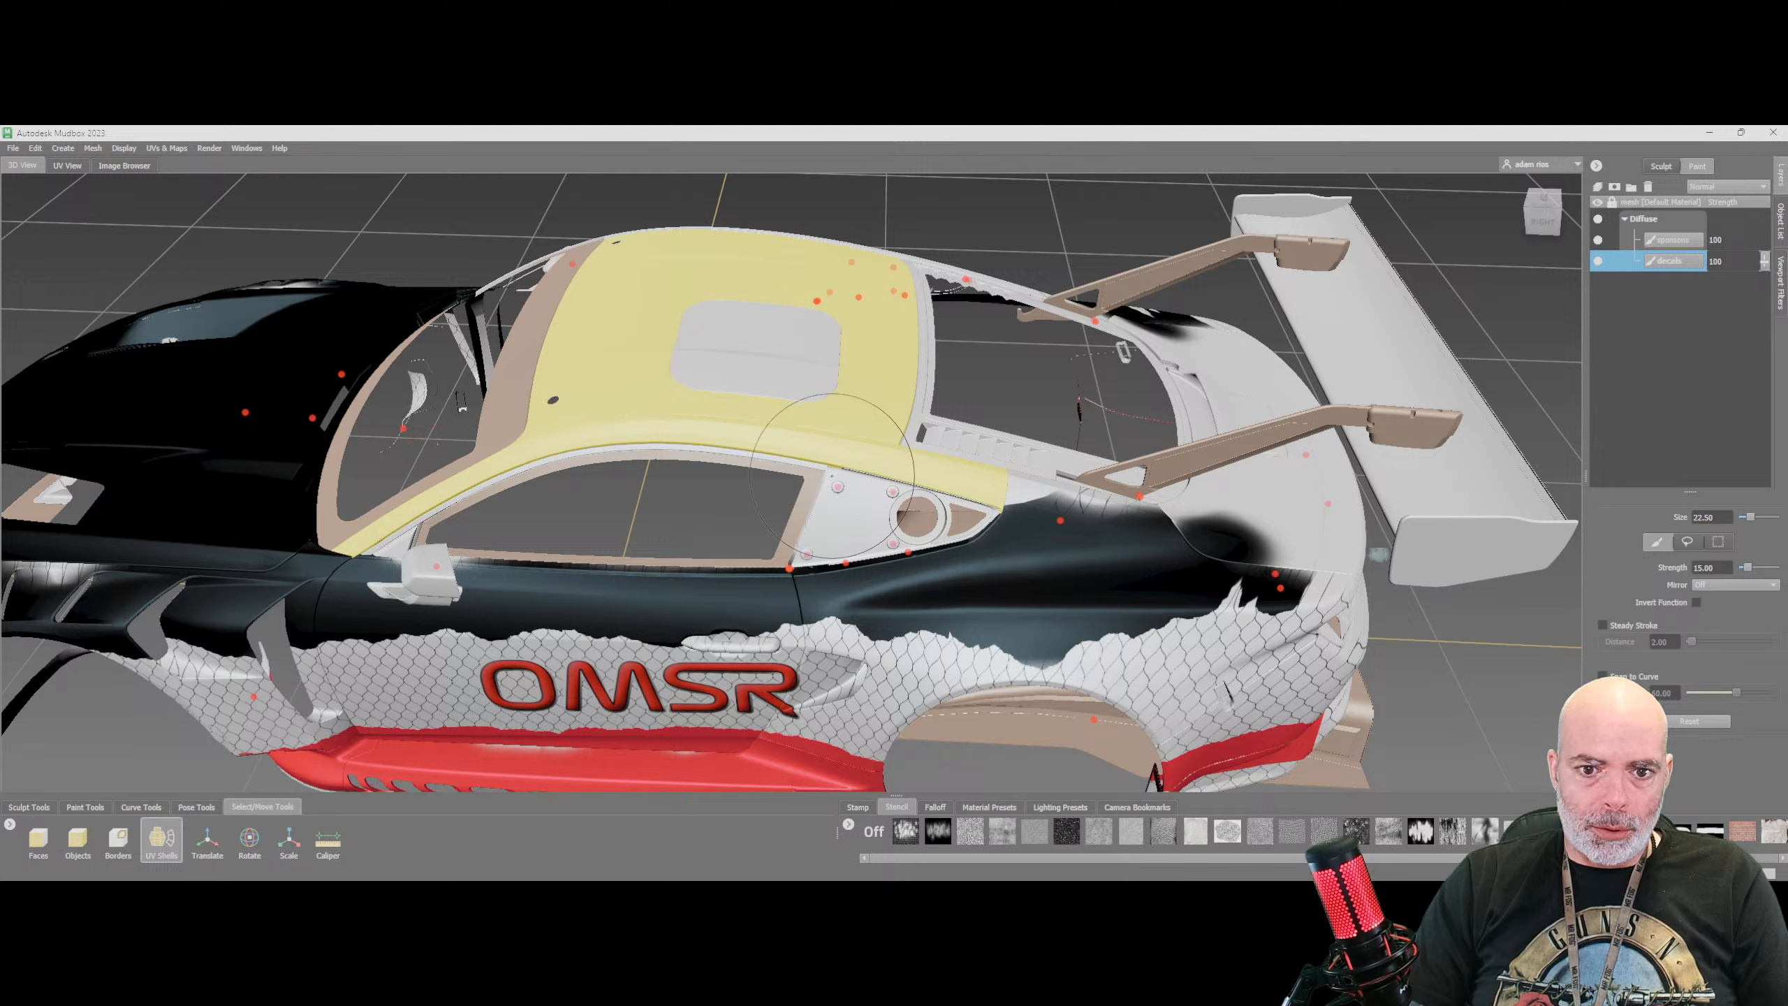
left_click(893, 514)
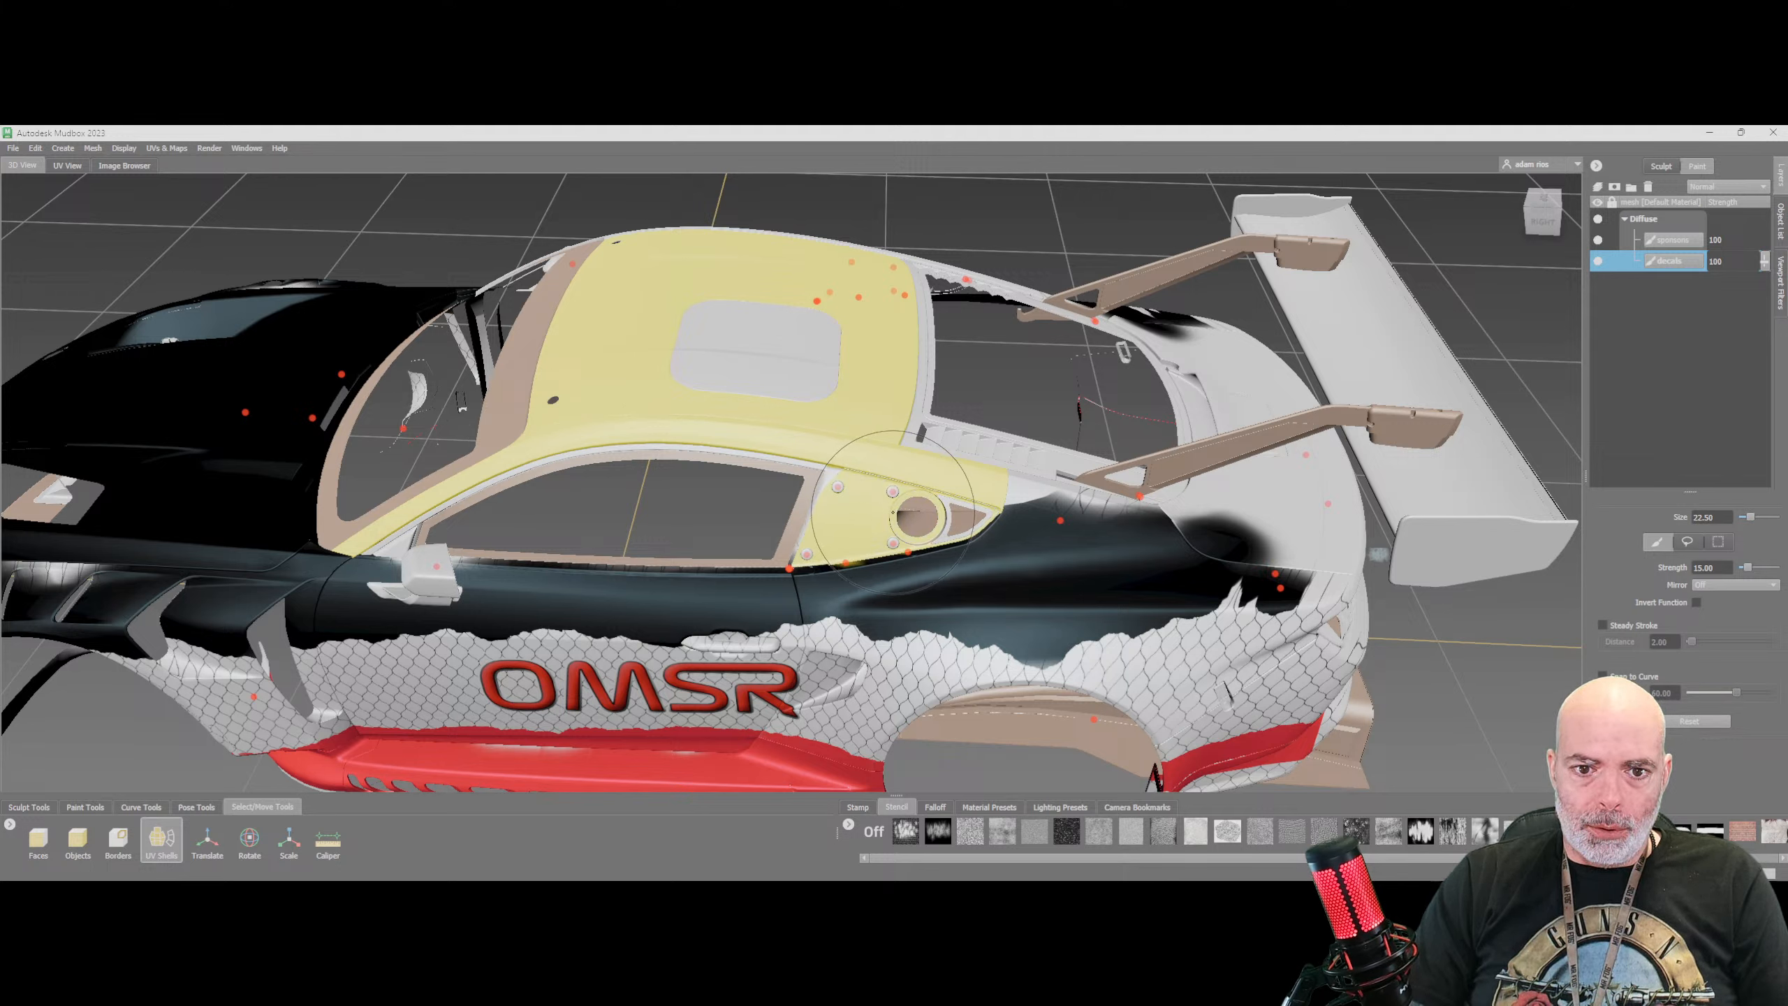
left_click(1759, 586)
left_click(1732, 608)
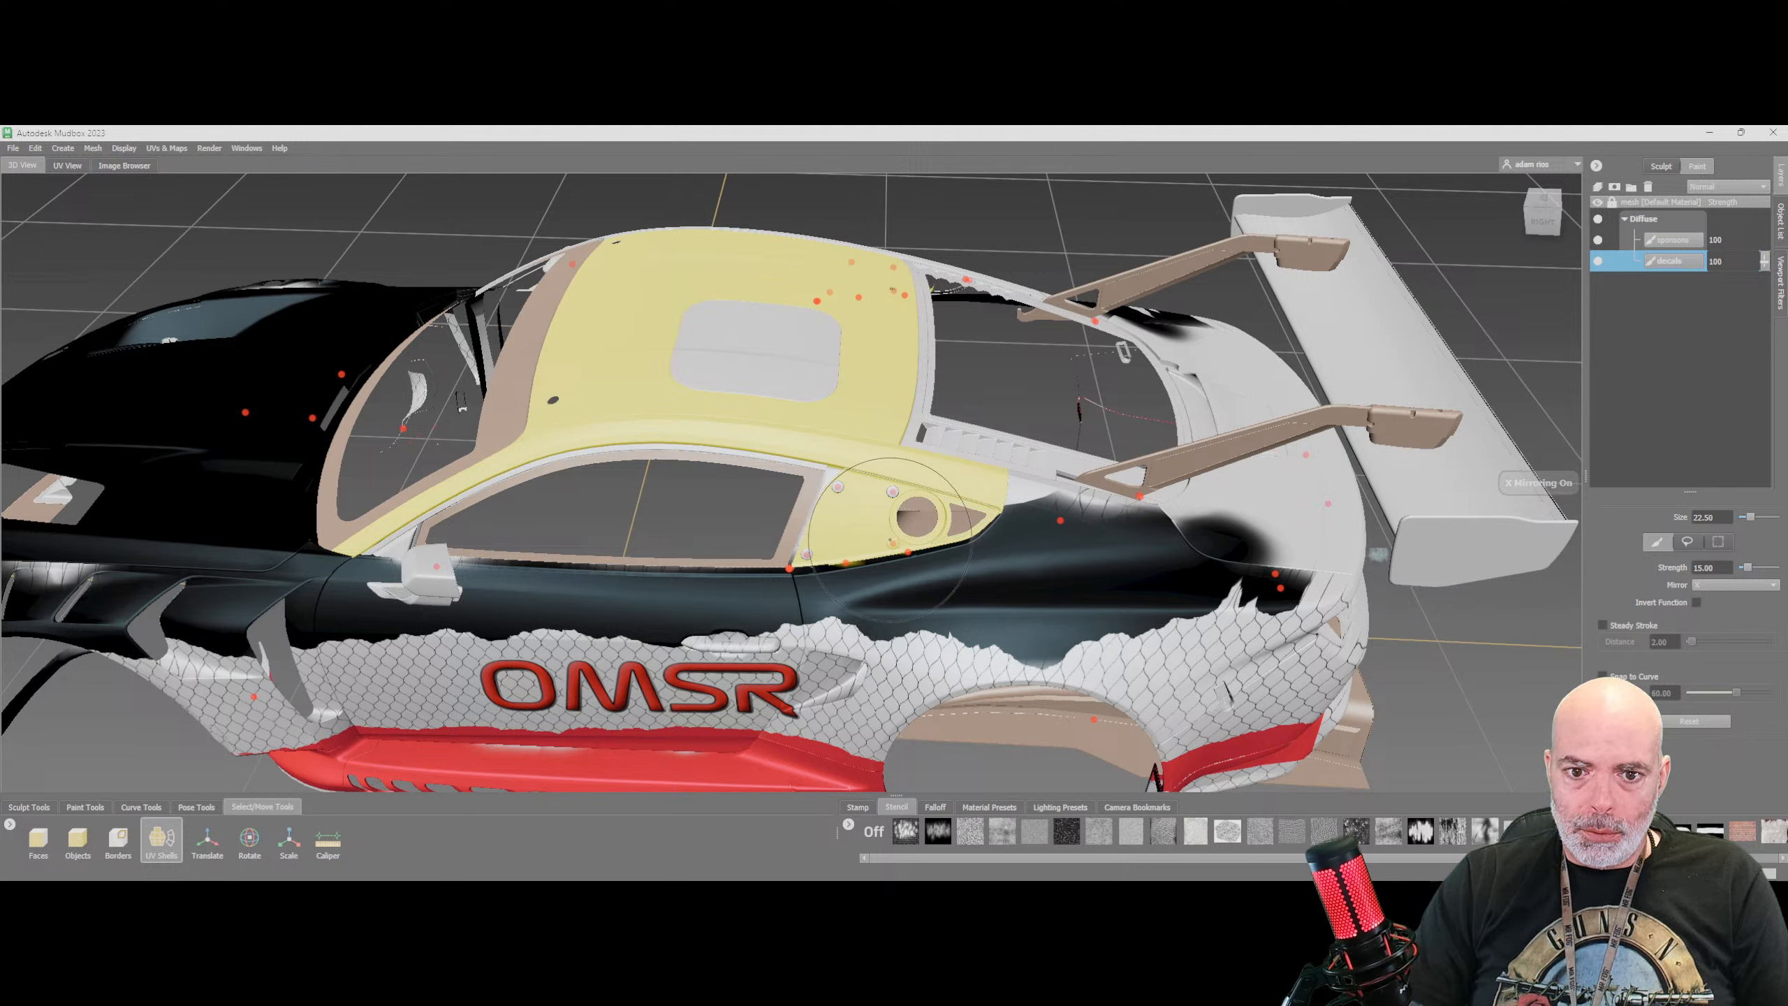
left_click(770, 549)
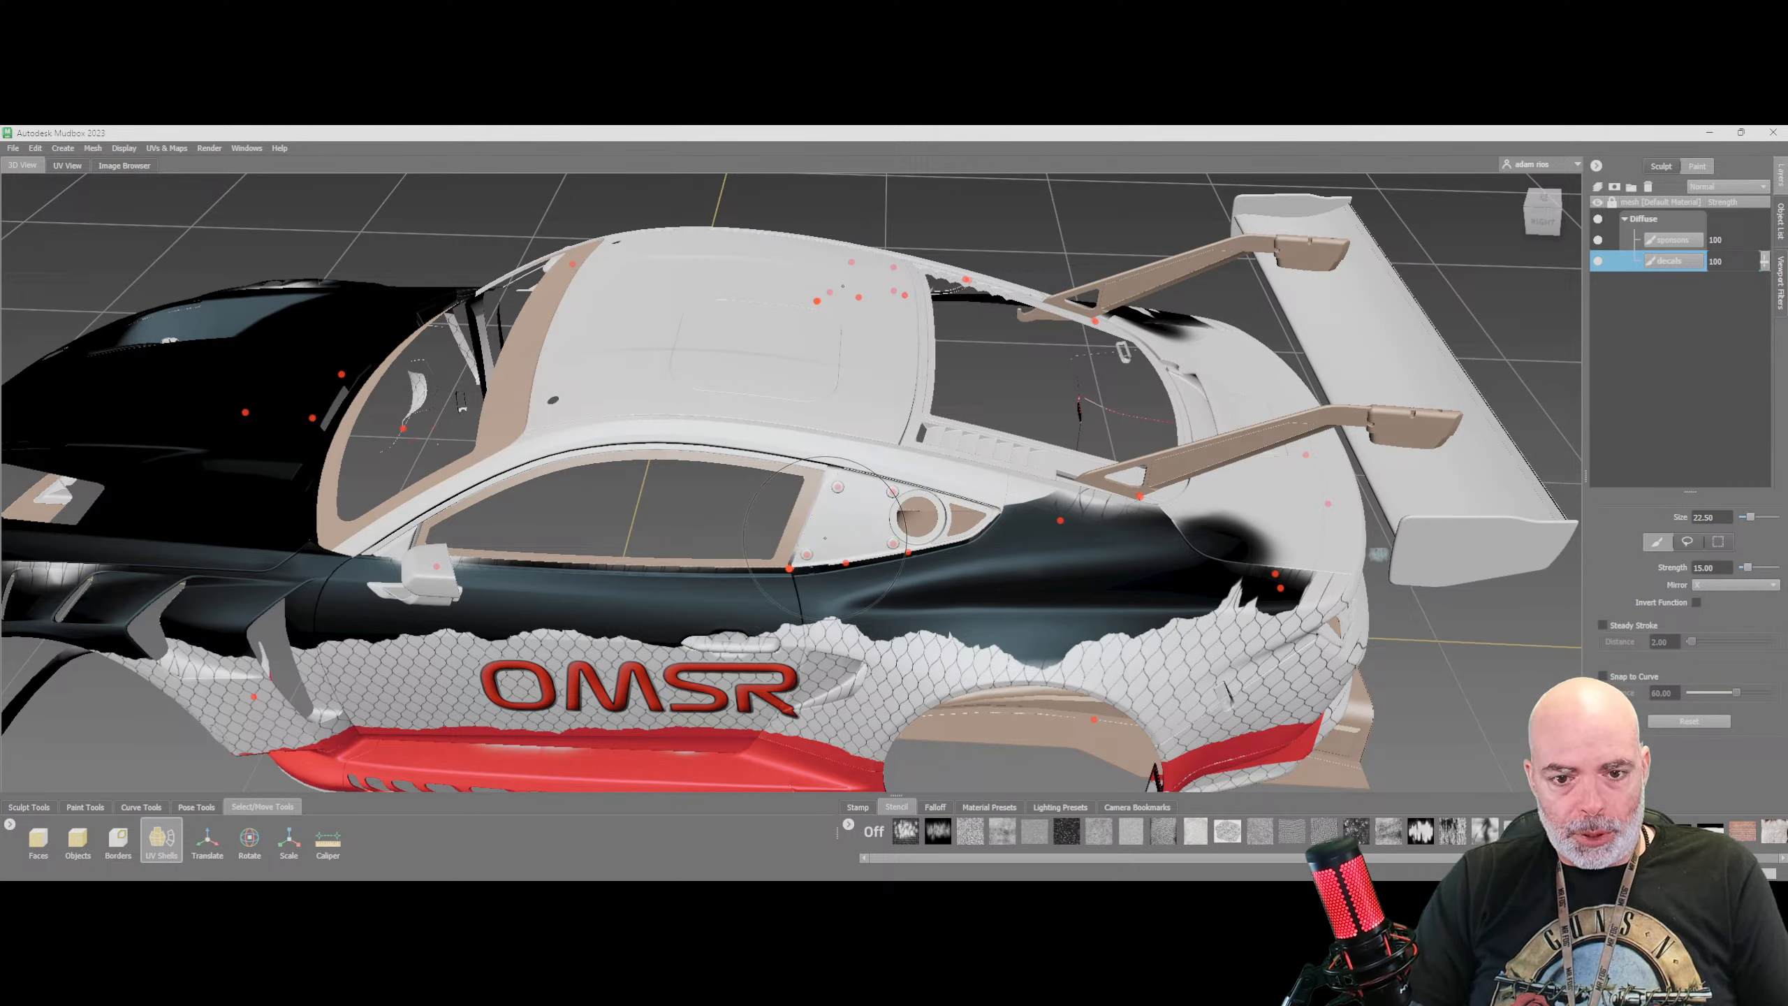
Select the UV shells of the roof and its centre panel, roof rails, quarter-window panels, trunk lid and rear louvre strips on both sides
left_click(824, 538)
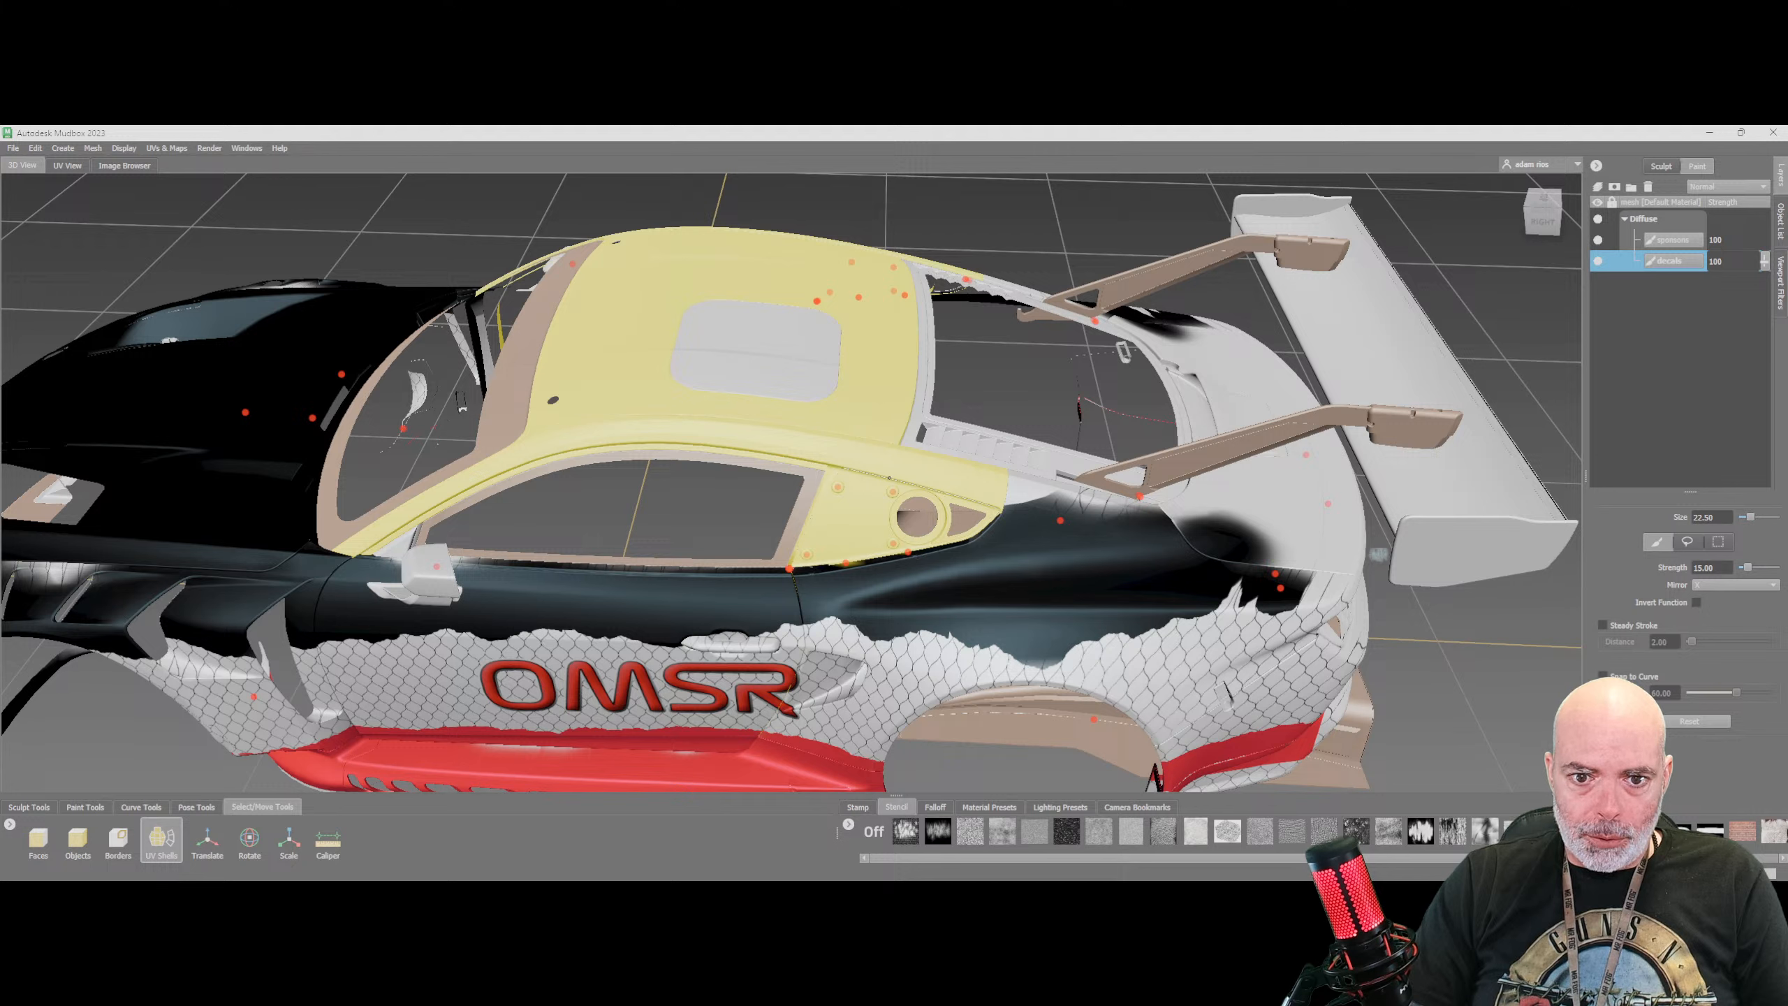
left_click(758, 388, "shift")
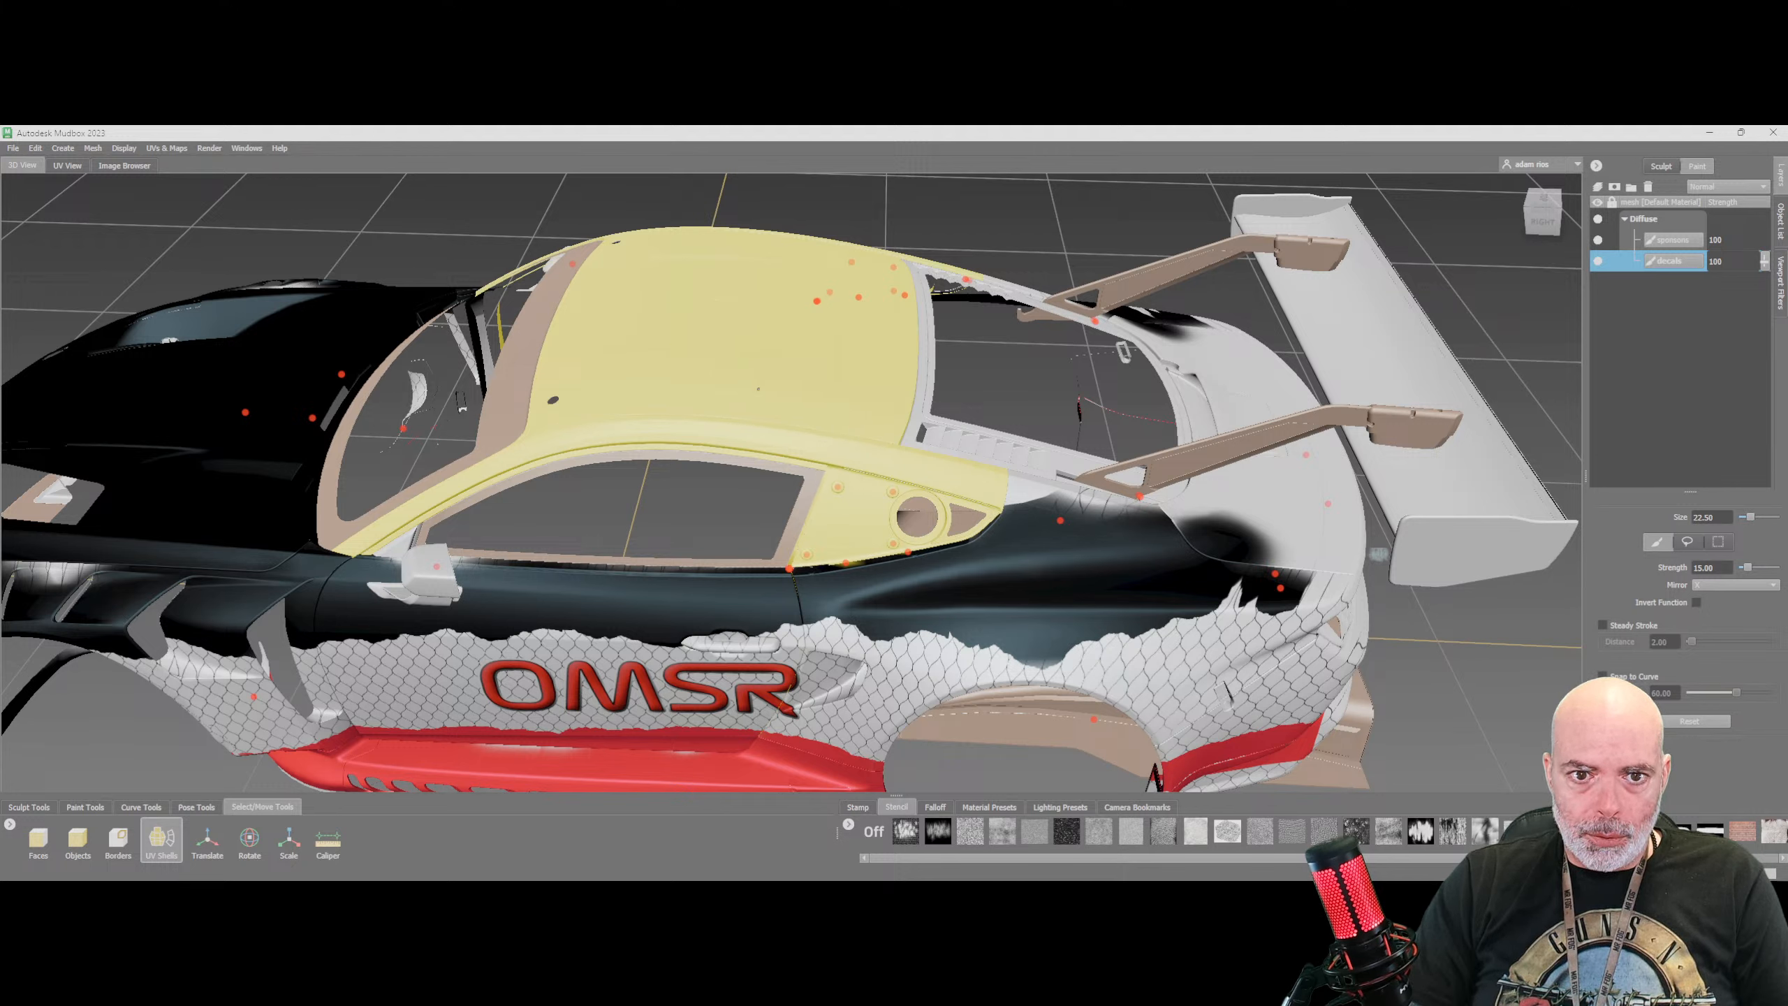
left_click(1281, 498, "shift")
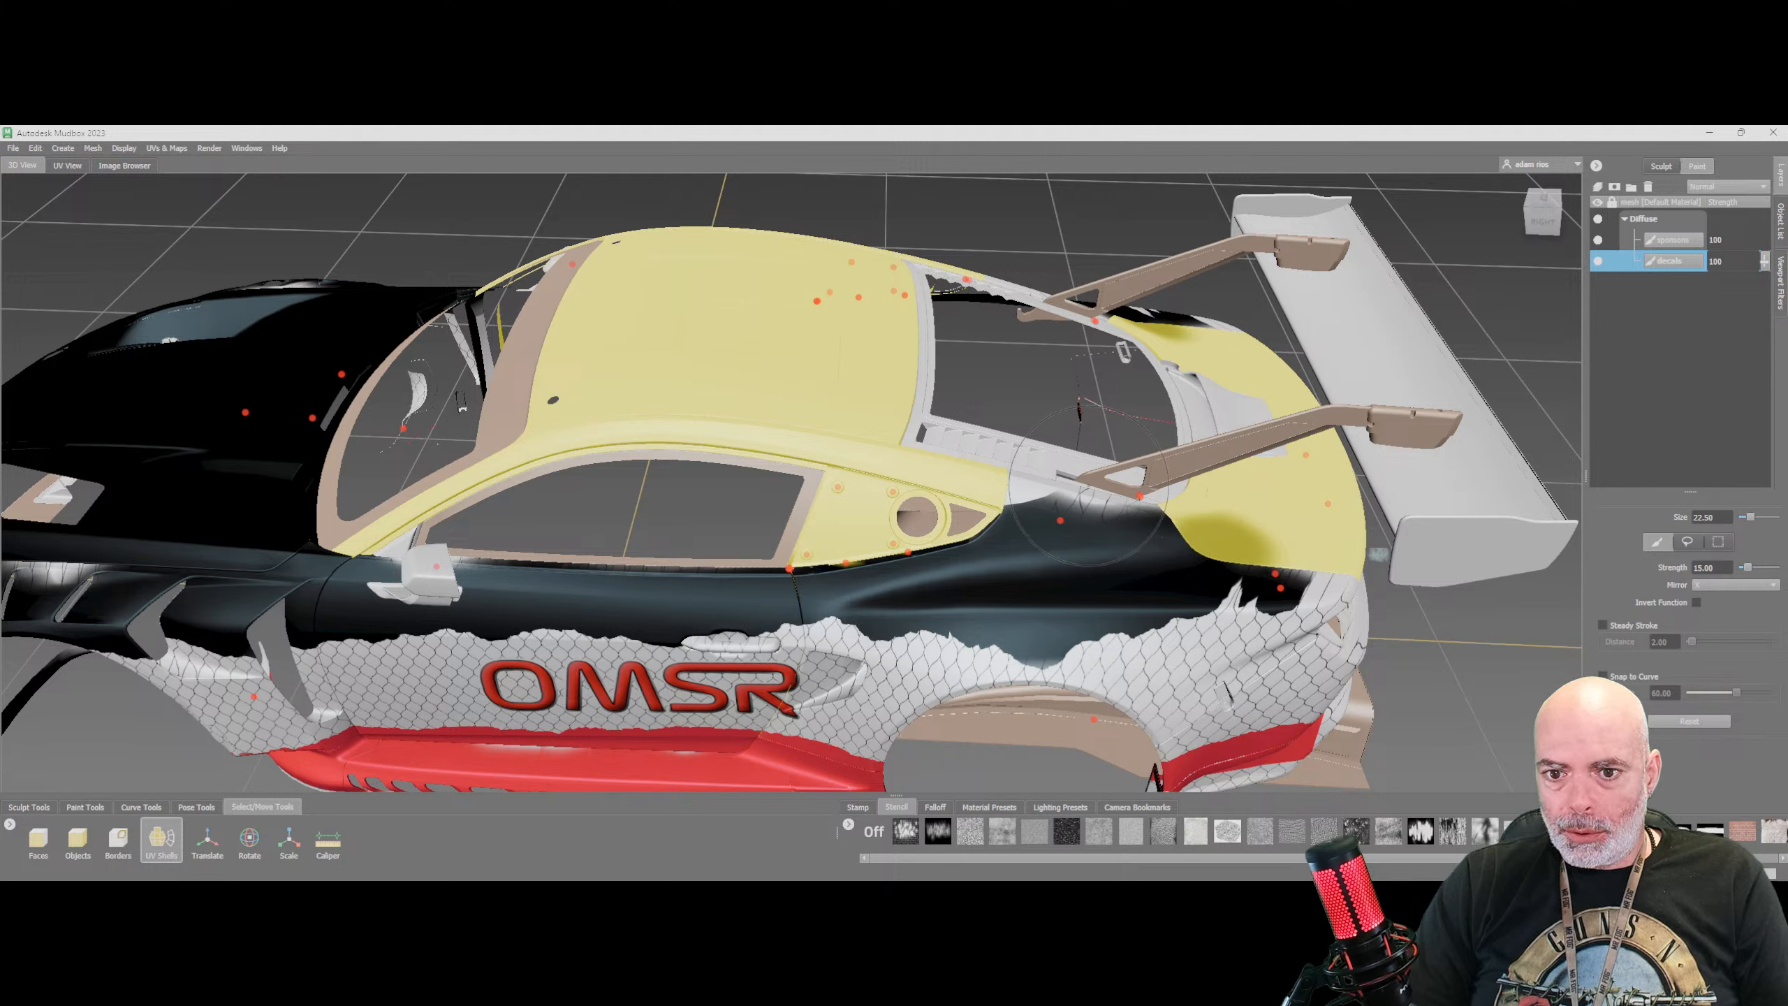
left_click(1056, 488, "shift")
left_click(1067, 494, "ctrl")
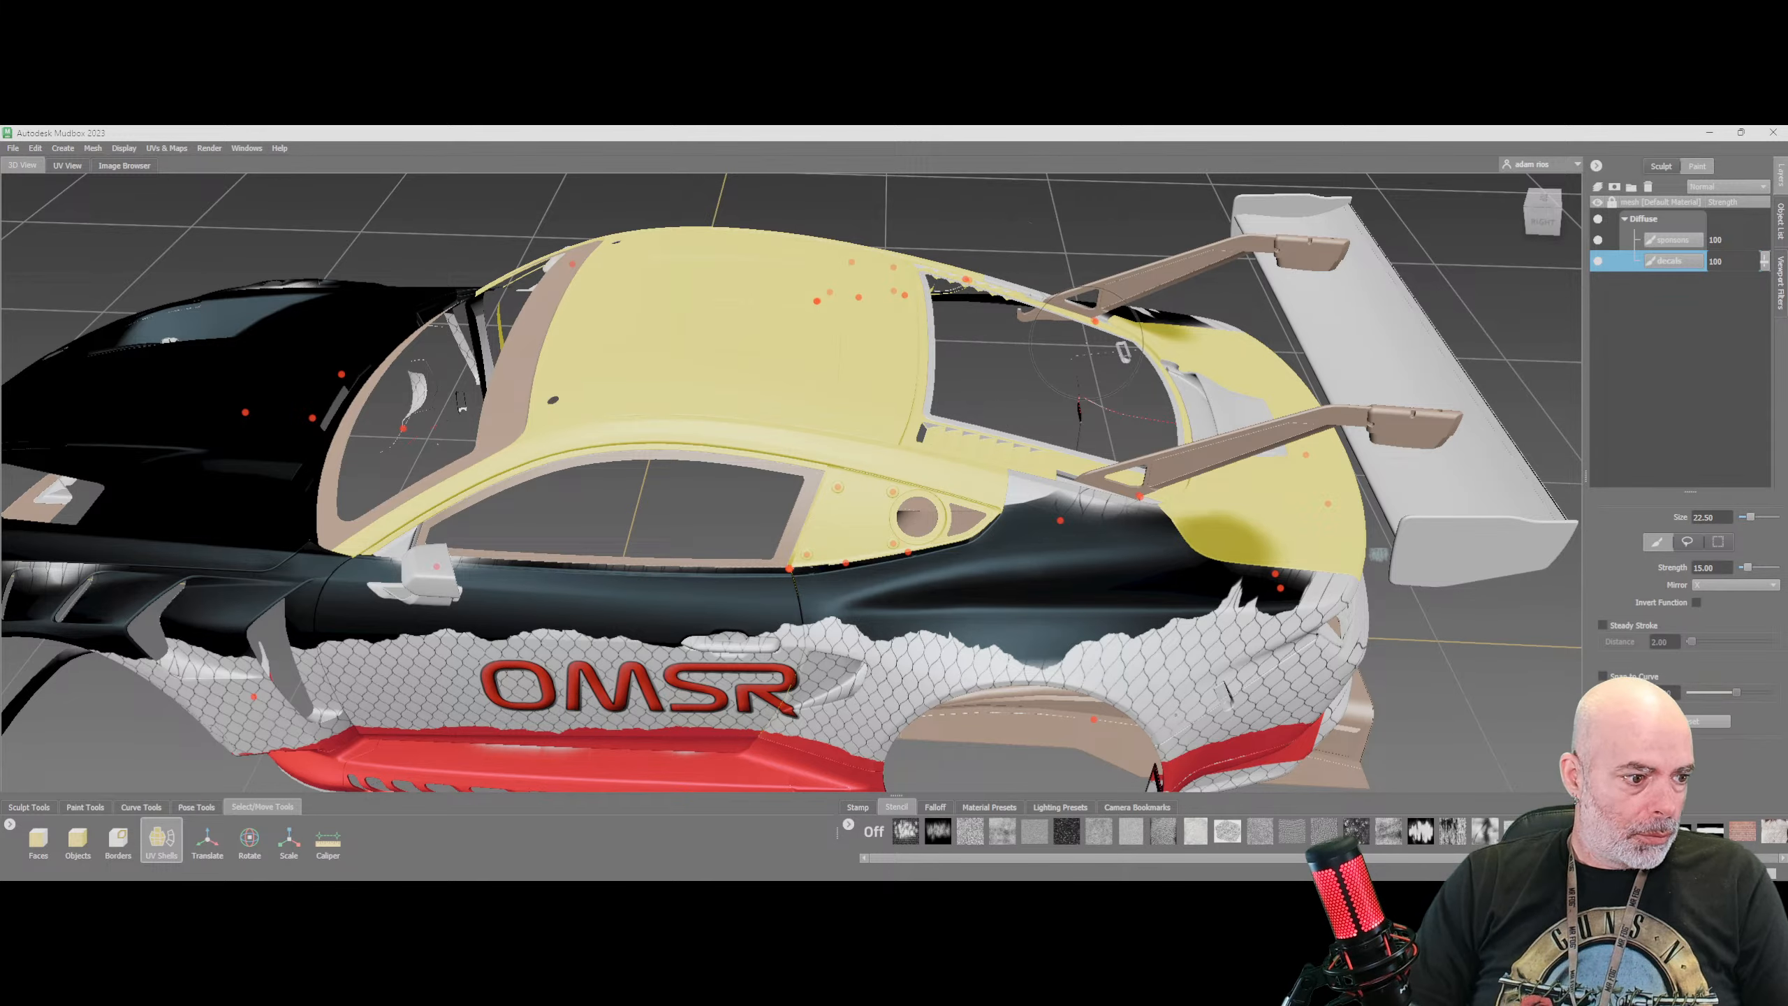
Hide everything except the selected roof, roof rail, quarter-window, louvre and trunk lid UV shells
left_click_drag(1176, 409, 1273, 472, "alt")
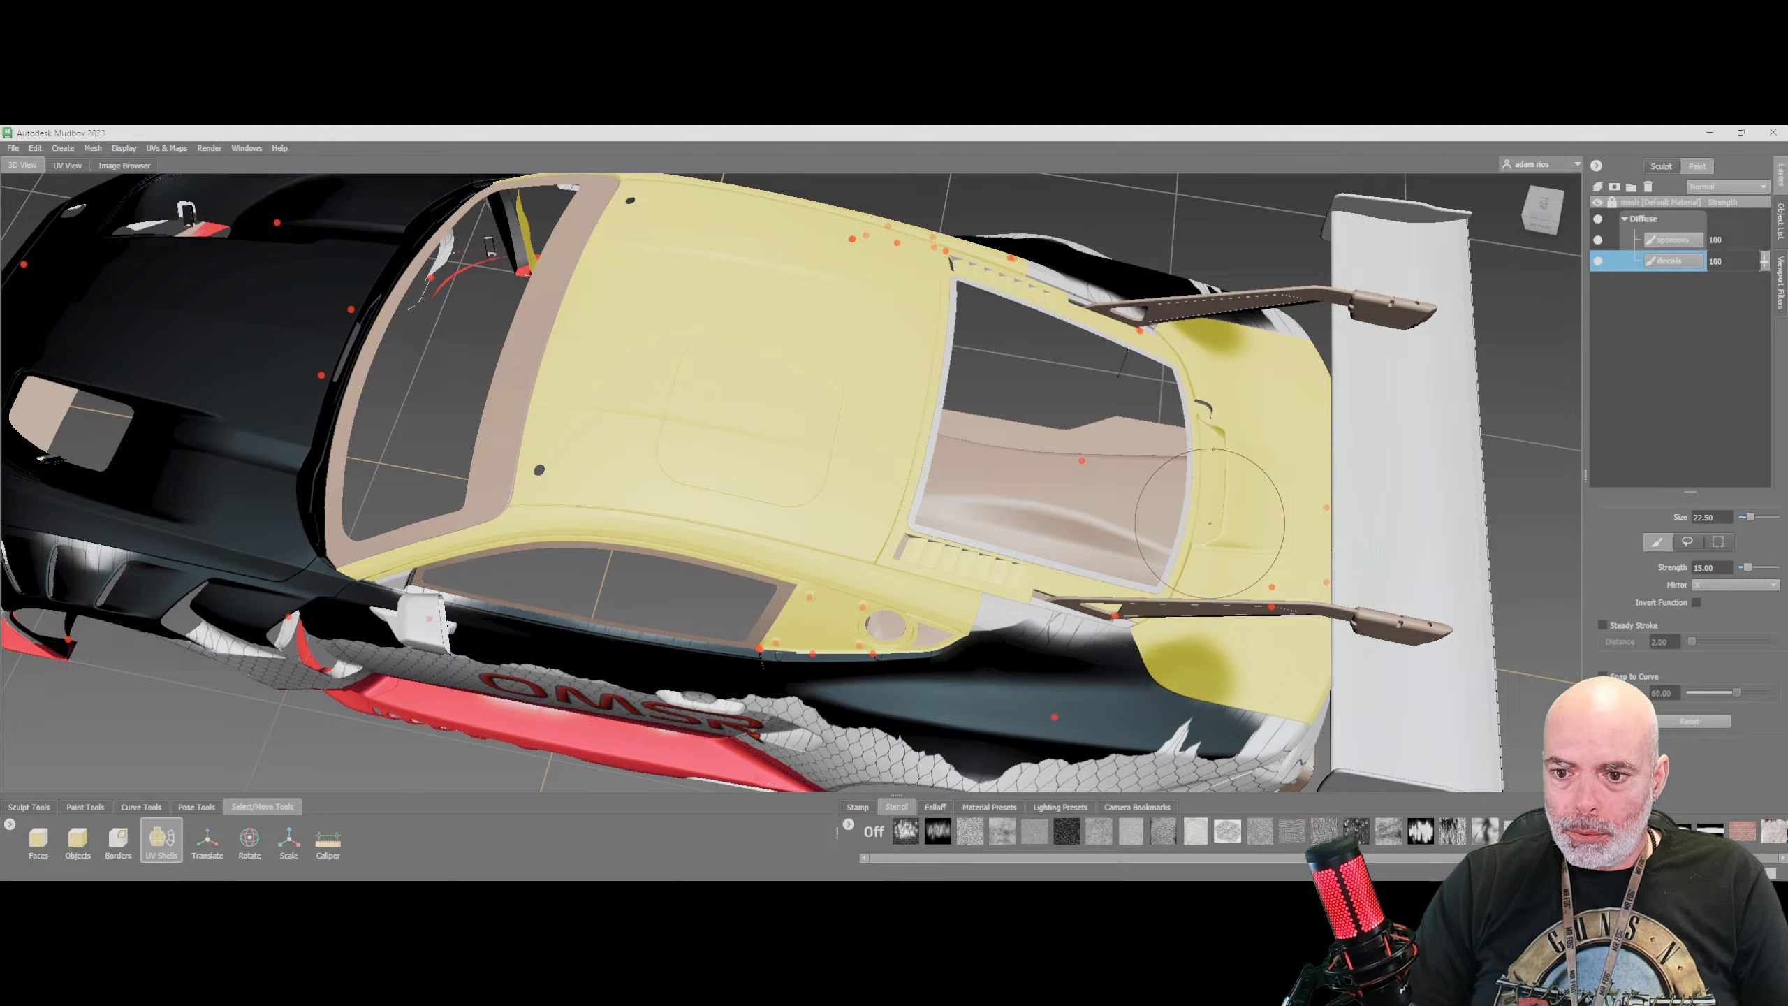
mouse_move(1242, 531)
left_mouse_down("alt")
mouse_move(1186, 518)
mouse_move(1105, 394)
left_mouse_up("alt")
mouse_move(1155, 474)
left_mouse_down("alt")
mouse_move(1027, 482)
mouse_move(1232, 458)
left_mouse_up("alt")
left_click_drag(1379, 555, 1098, 591, "alt")
left_click_drag(800, 523, 940, 561, "alt")
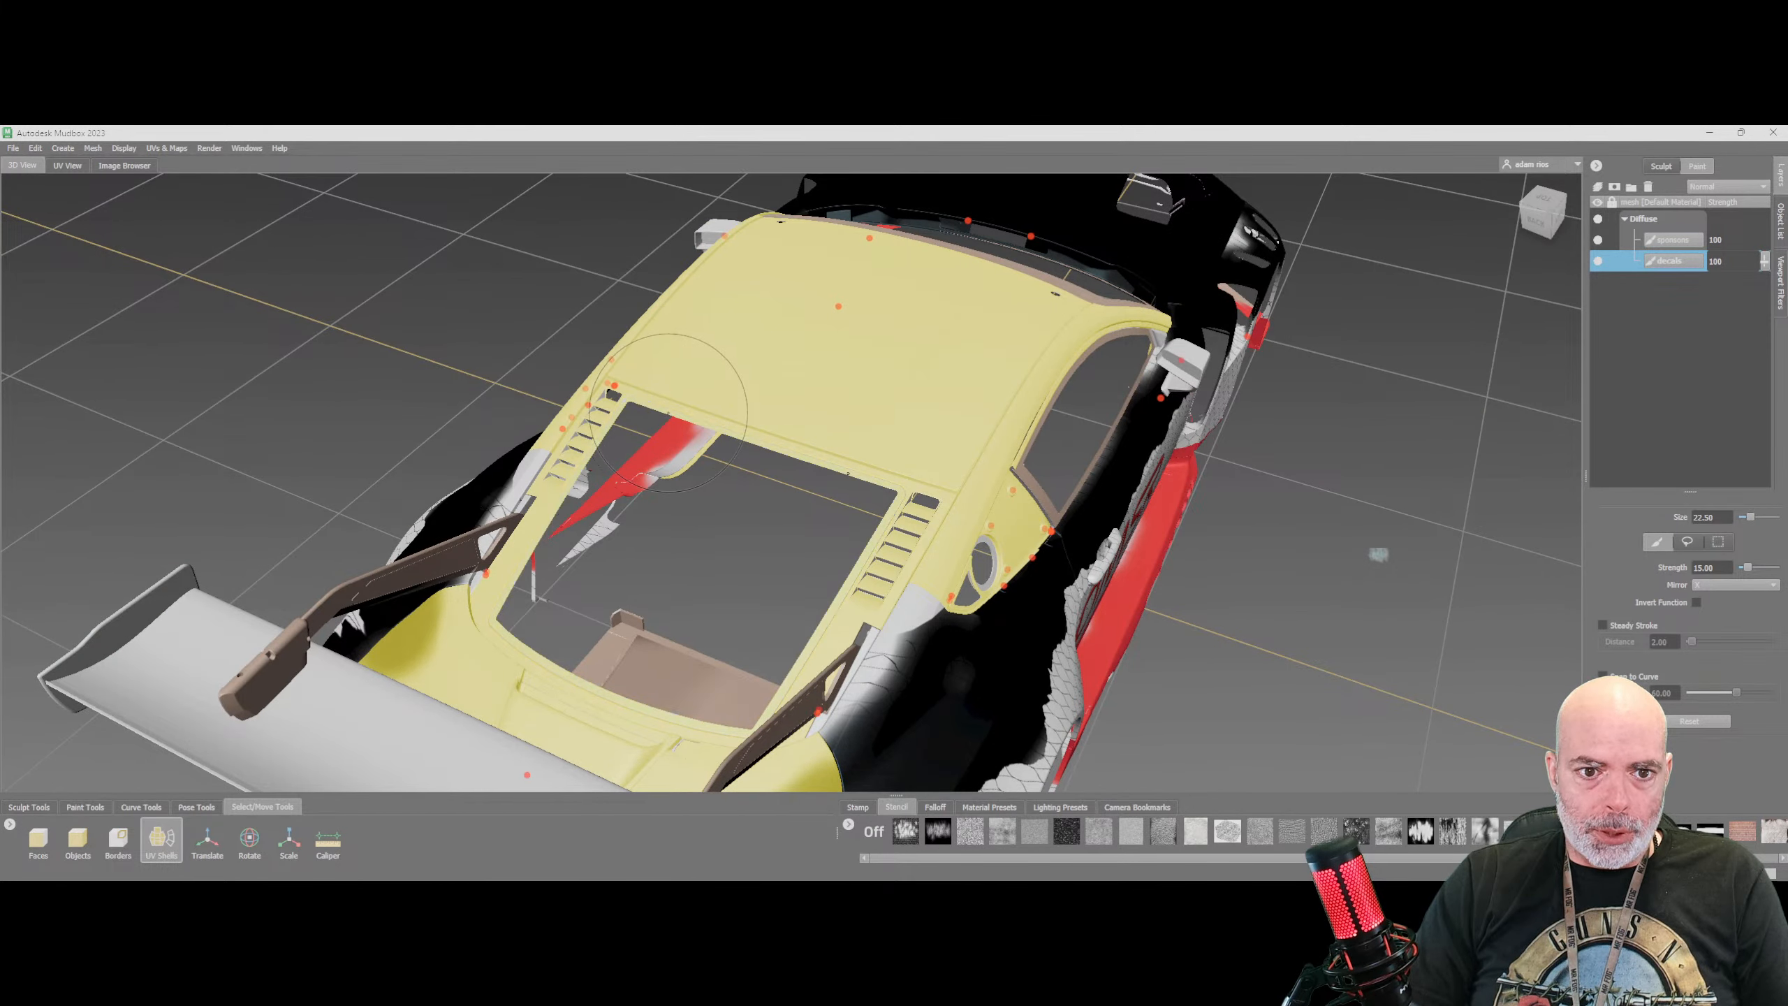
mouse_move(687, 356)
left_mouse_down("alt")
mouse_move(820, 475)
mouse_move(966, 387)
left_mouse_up("alt")
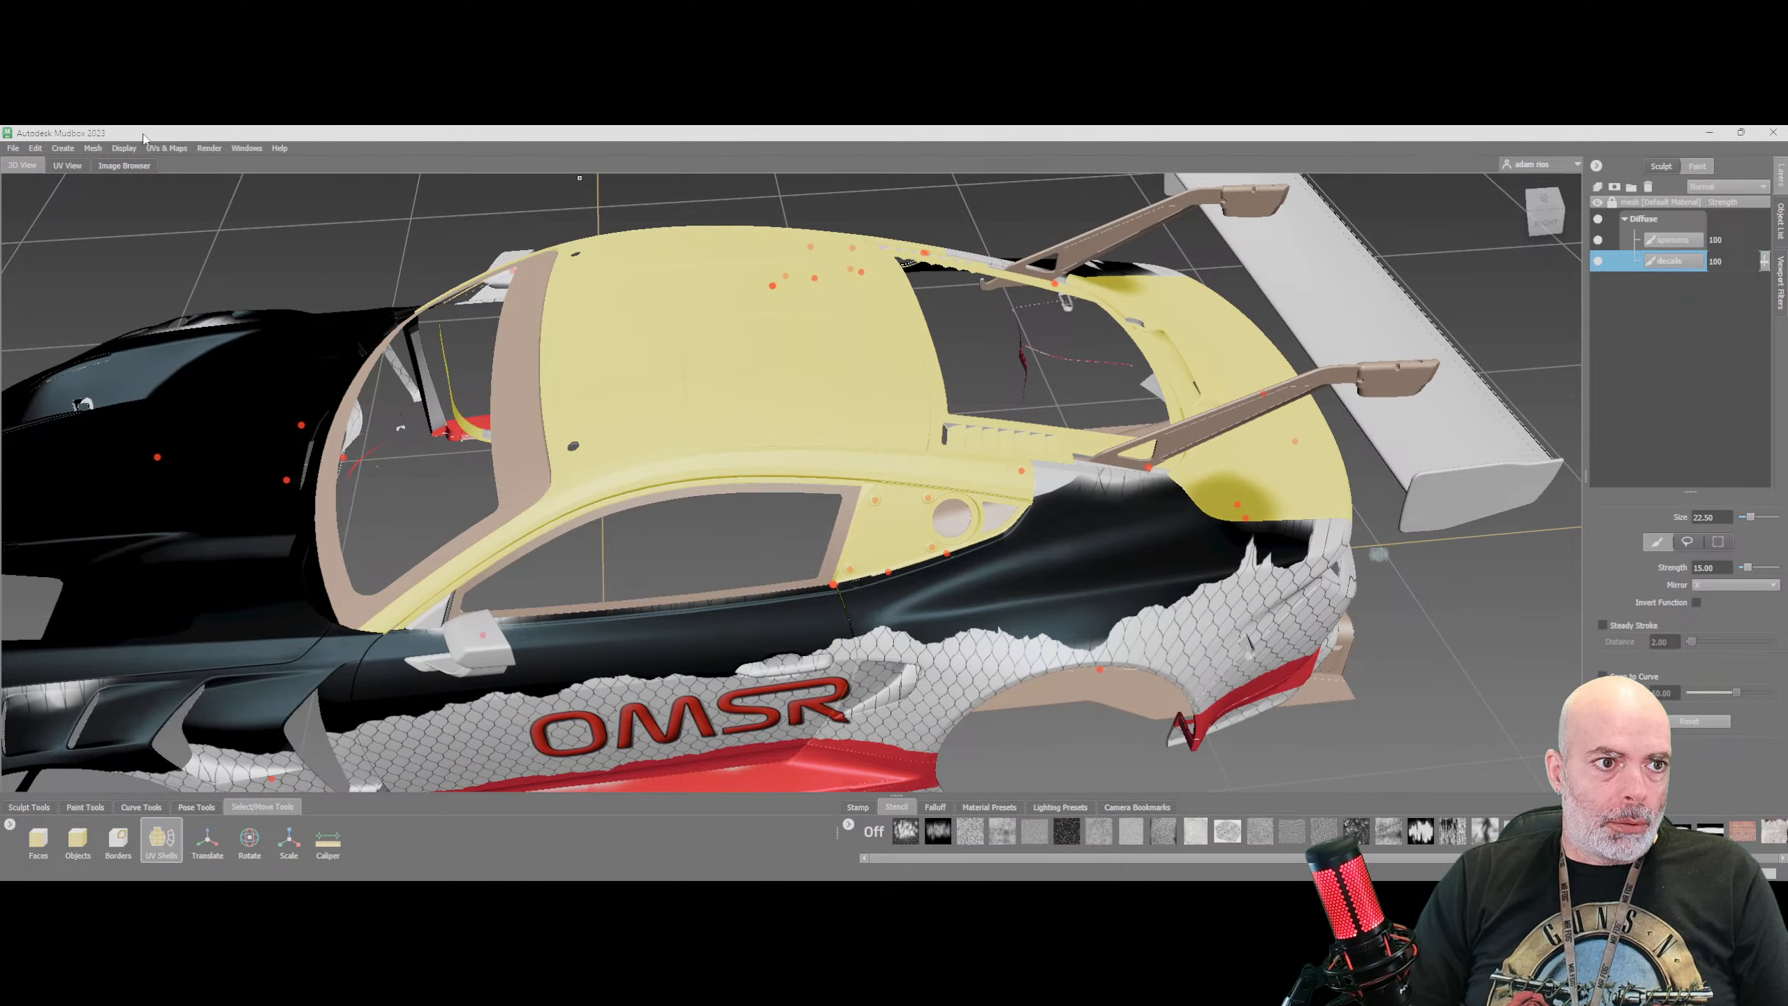
left_click(121, 148)
left_click(140, 188)
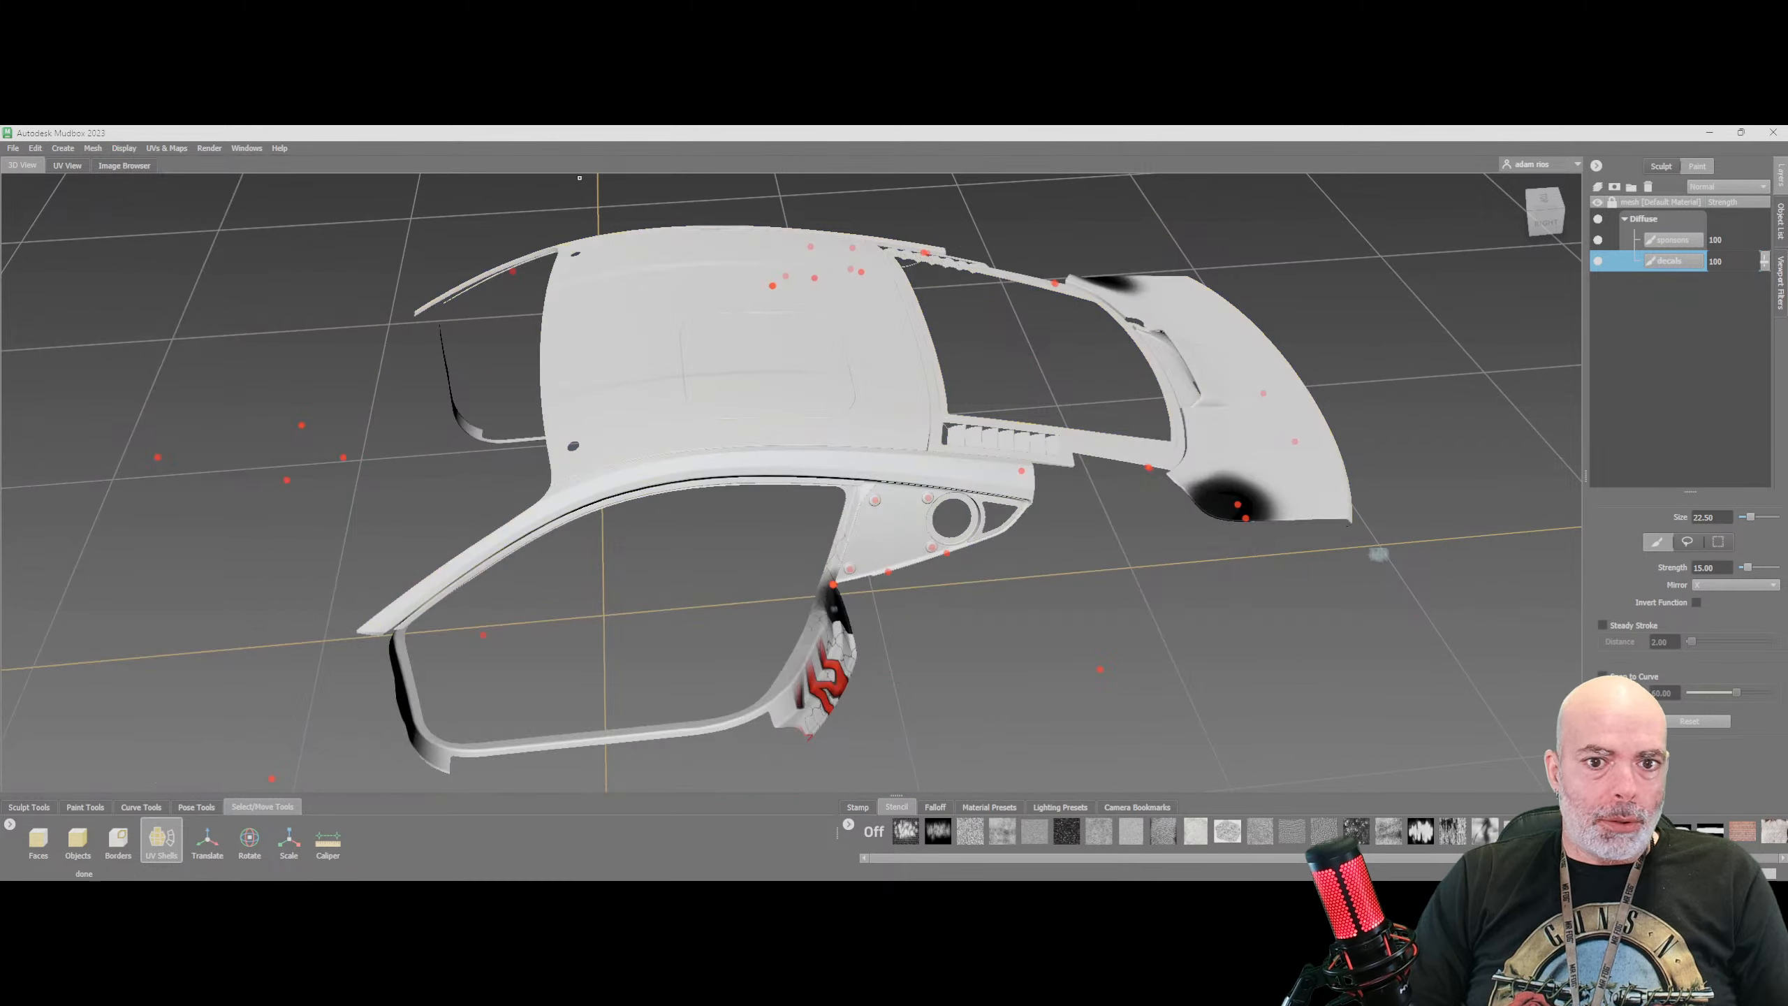
Examine the isolated roof, side frame, quarter-window, louvre and trunk lid shells from both sides and close up
left_click_drag(802, 551, 1098, 435, "alt")
left_click_drag(899, 484, 829, 474, "alt")
right_click_drag(1182, 396, 1221, 515, "alt")
middle_click_drag(1222, 514, 856, 548, "alt")
left_click_drag(1230, 316, 1127, 394, "alt")
right_click_drag(1000, 458, 796, 444, "alt")
left_click_drag(796, 444, 950, 362, "alt")
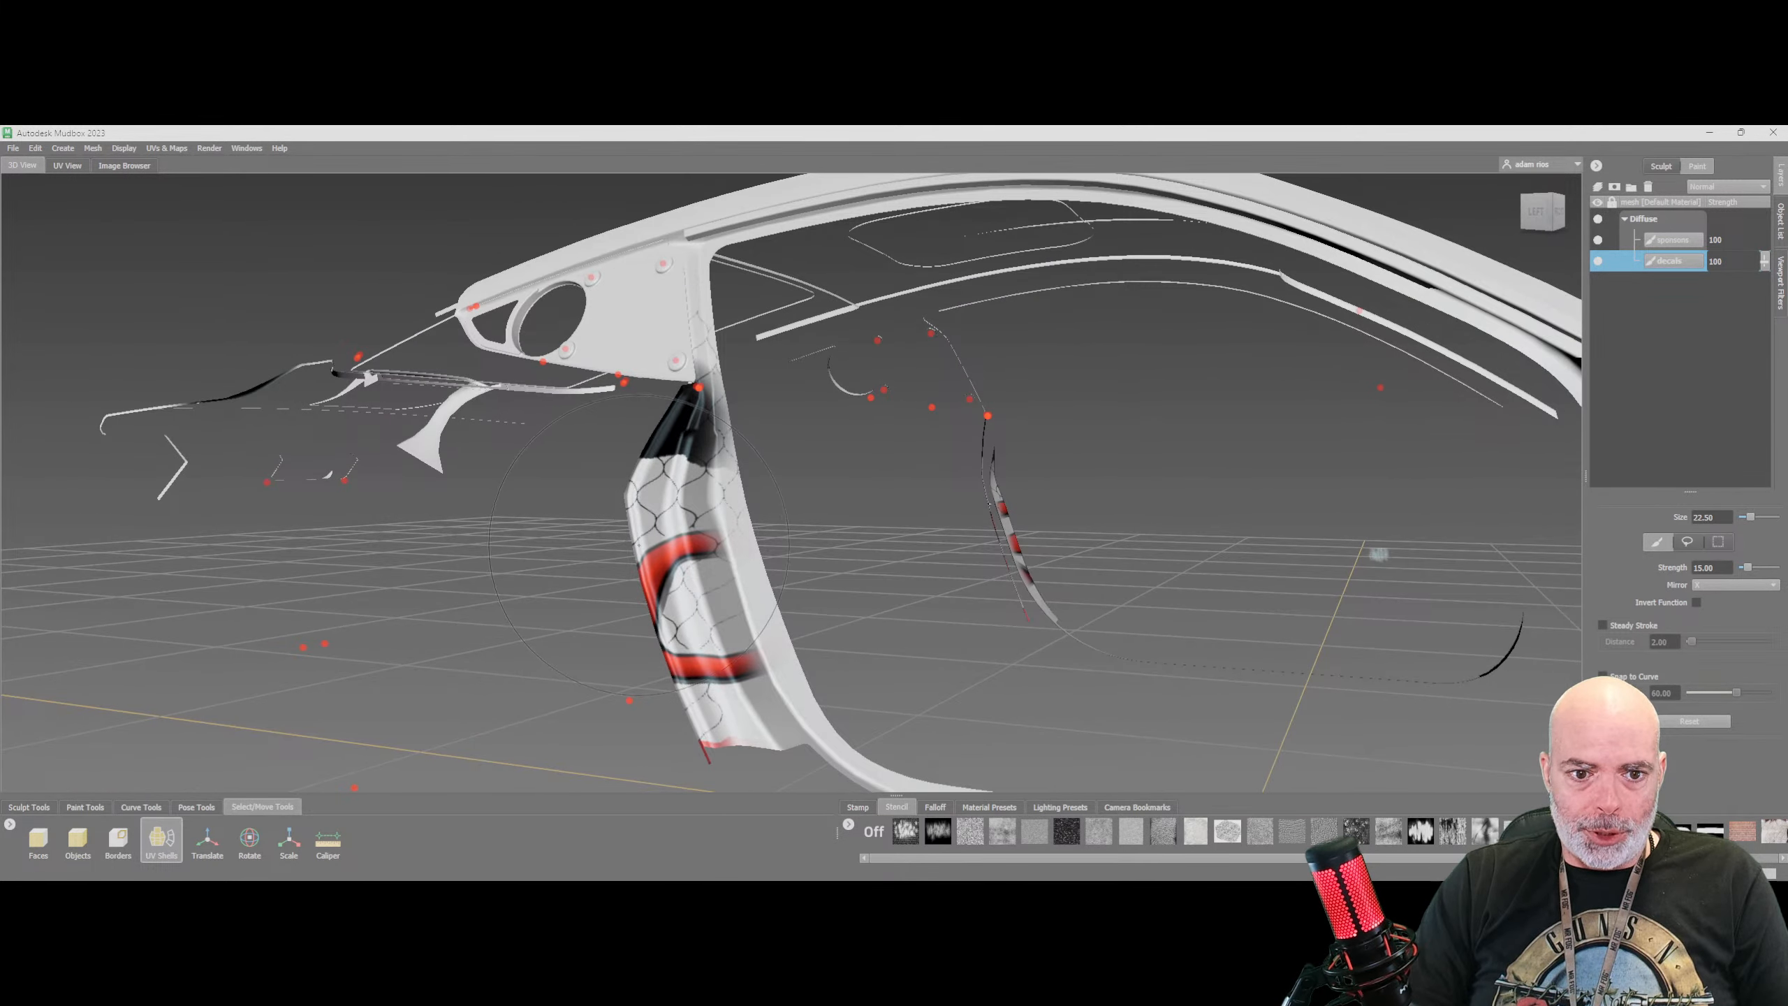
left_click_drag(687, 540, 152, 578, "alt")
scroll(493, 421, "down", 5)
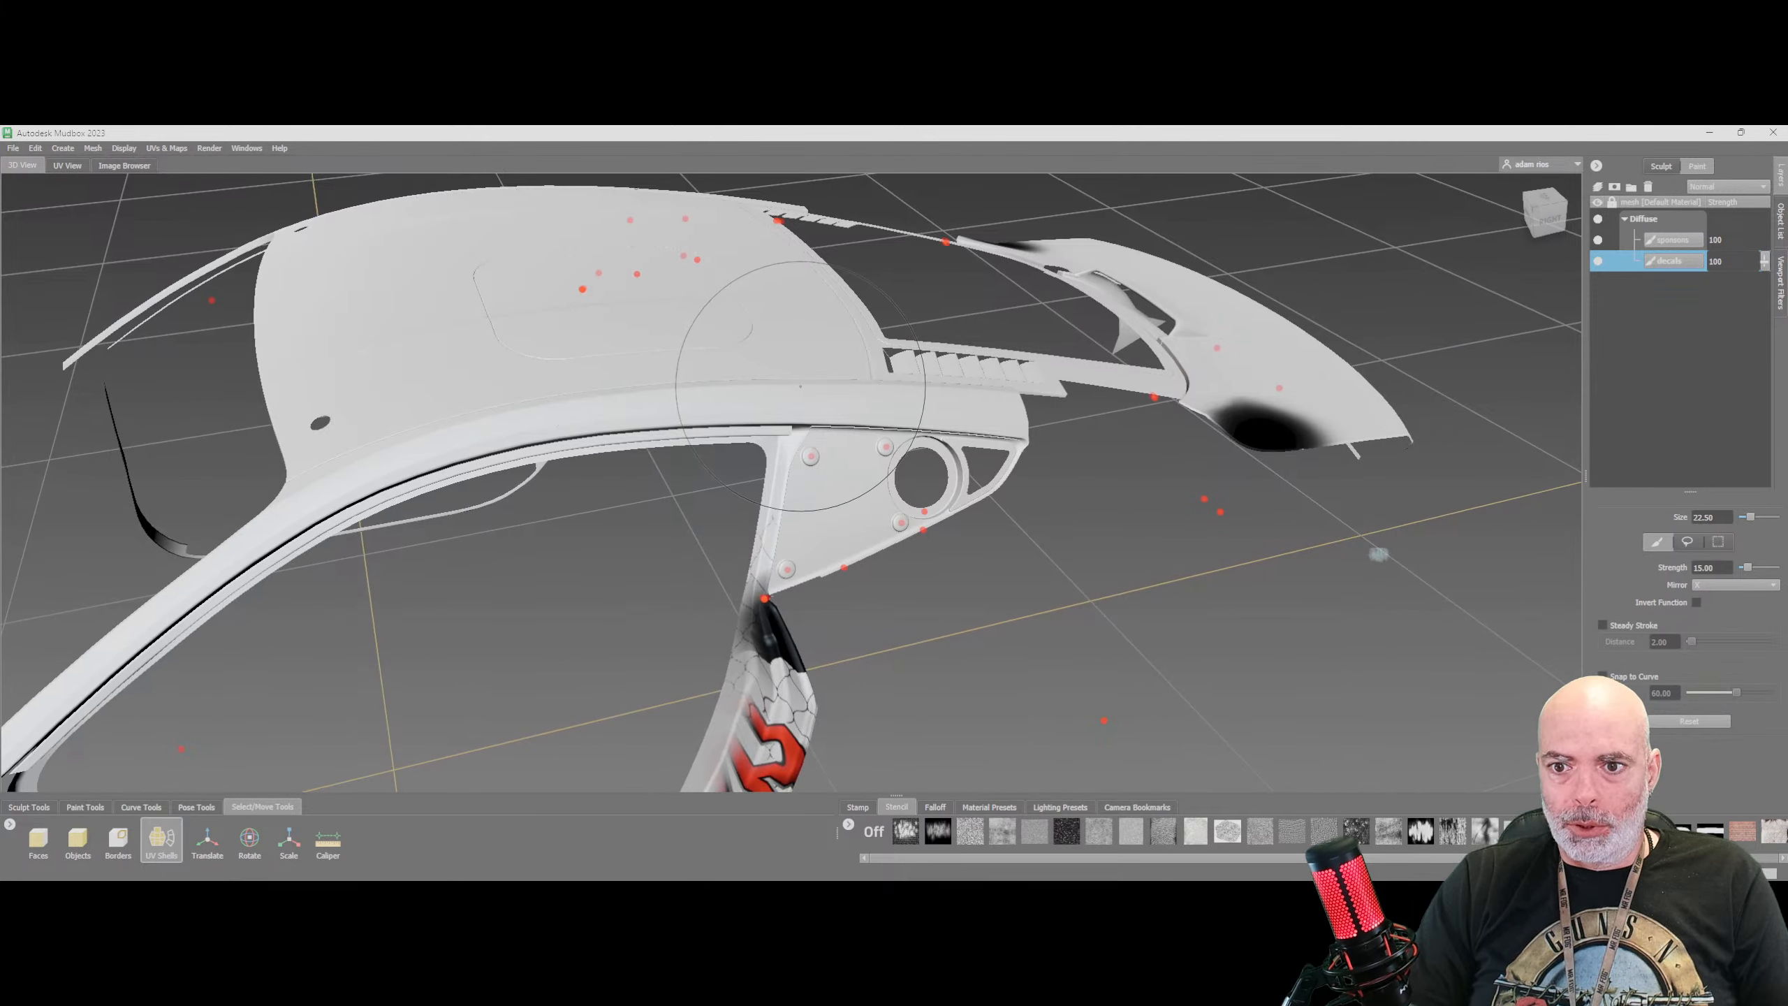
mouse_move(706, 384)
left_mouse_down("alt")
mouse_move(676, 324)
mouse_move(675, 388)
left_mouse_up("alt")
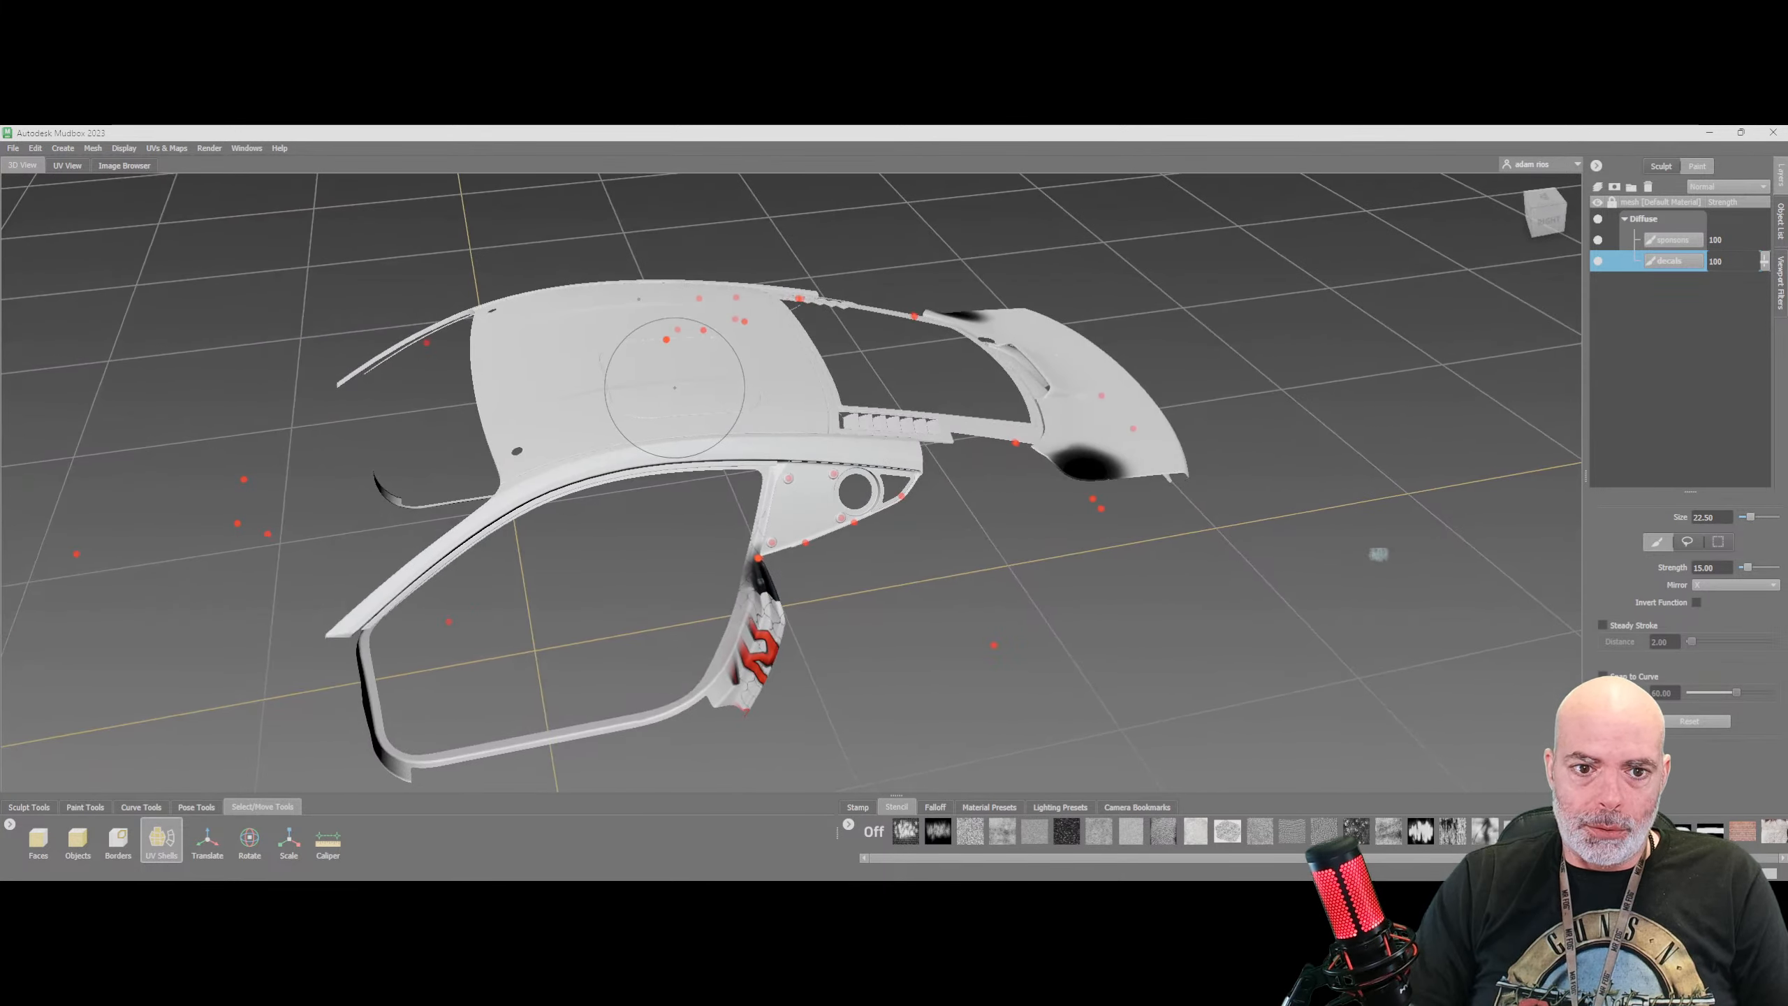
middle_click_drag(675, 388, 822, 322, "alt")
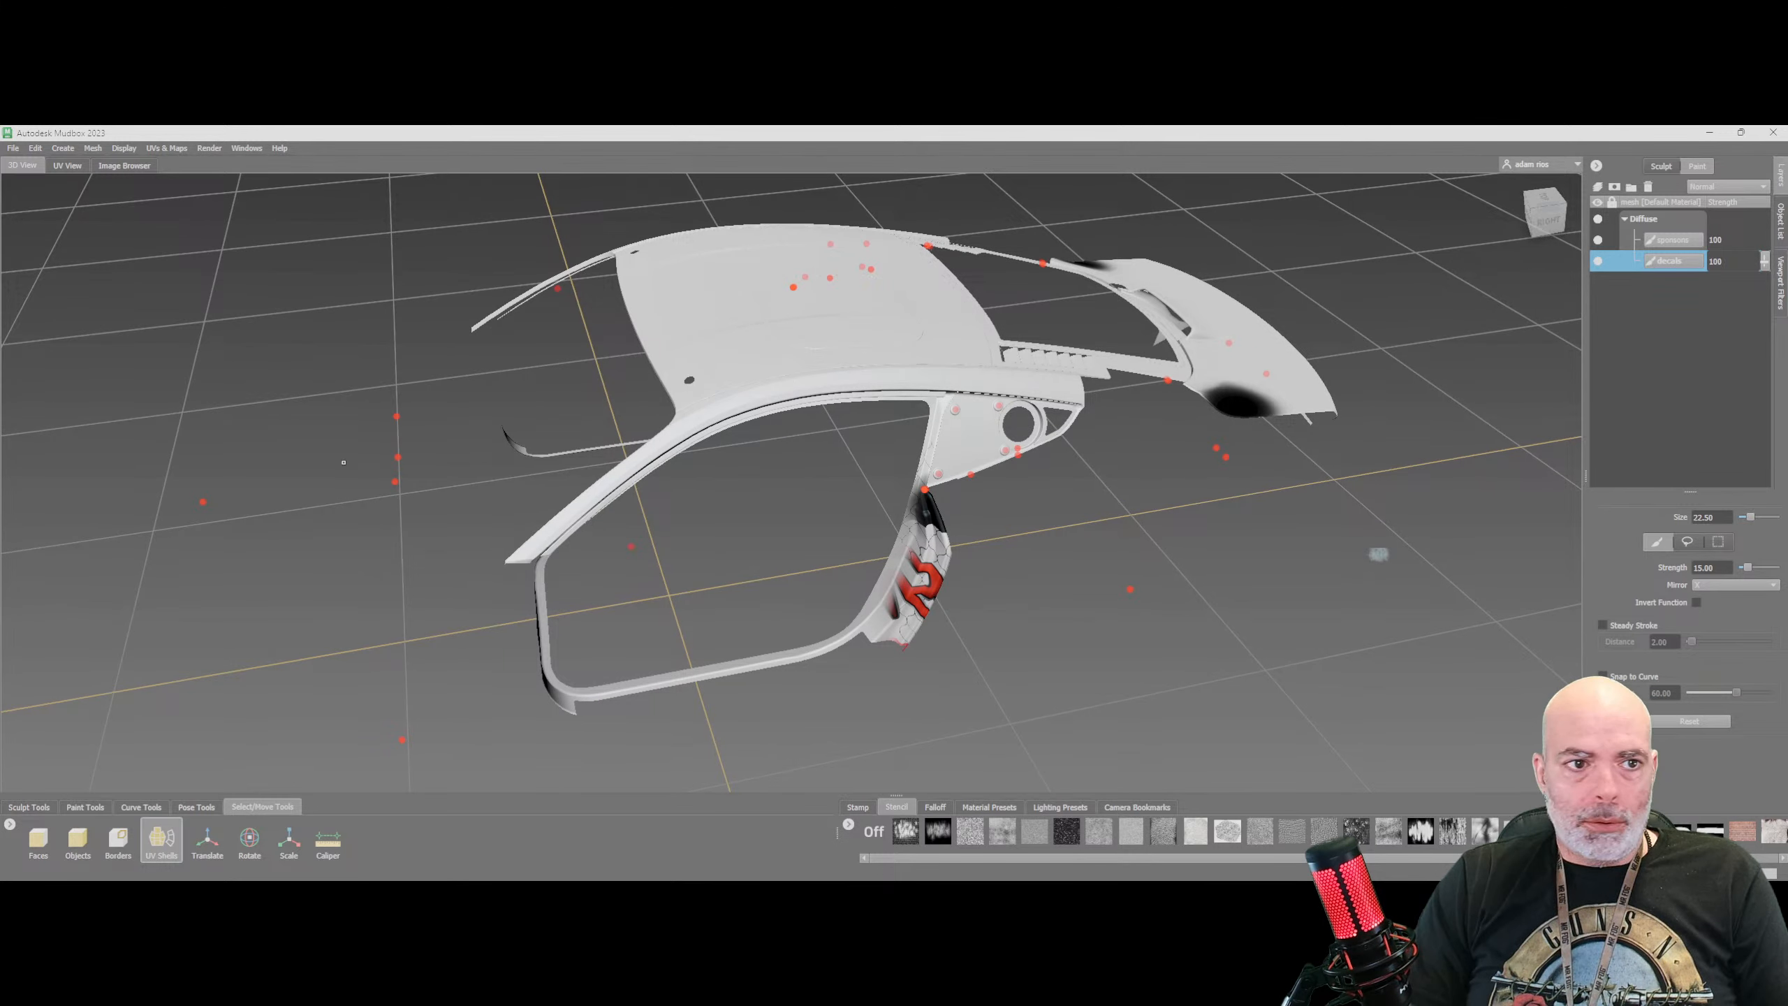
Flood the isolated roof, side frame and trunk lid shells with black from the raised side view using the Paint Brush
left_click(85, 807)
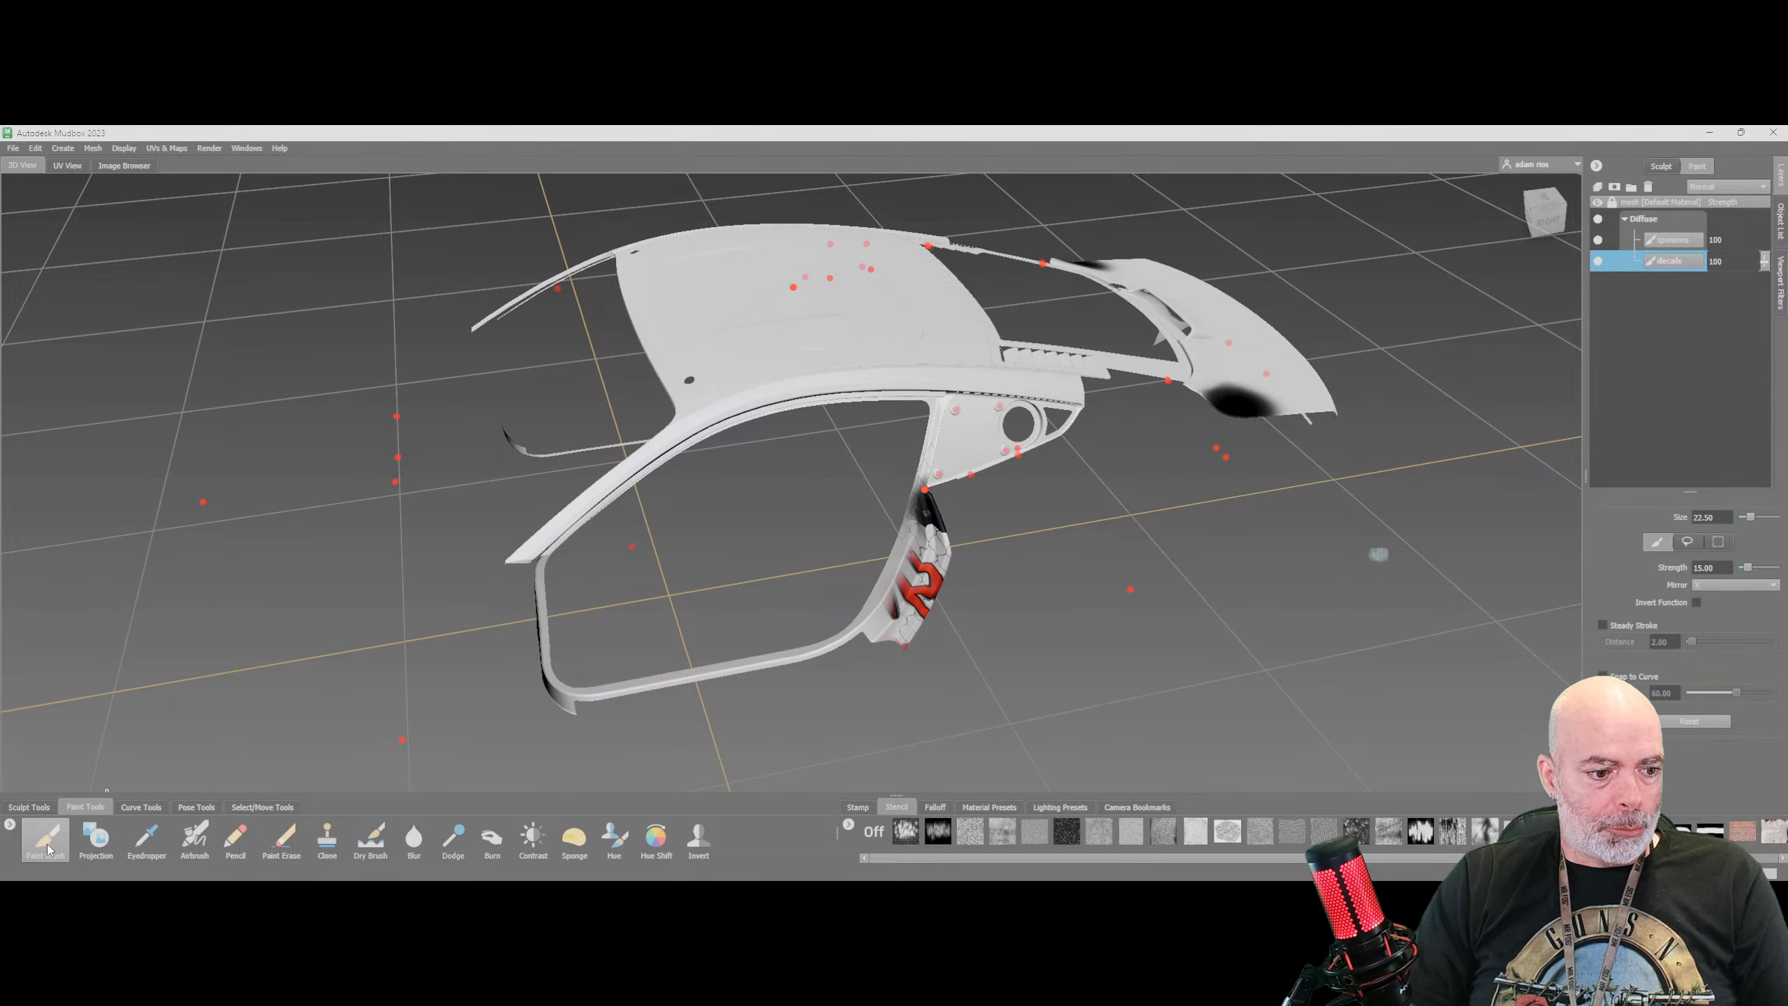
left_click(68, 826)
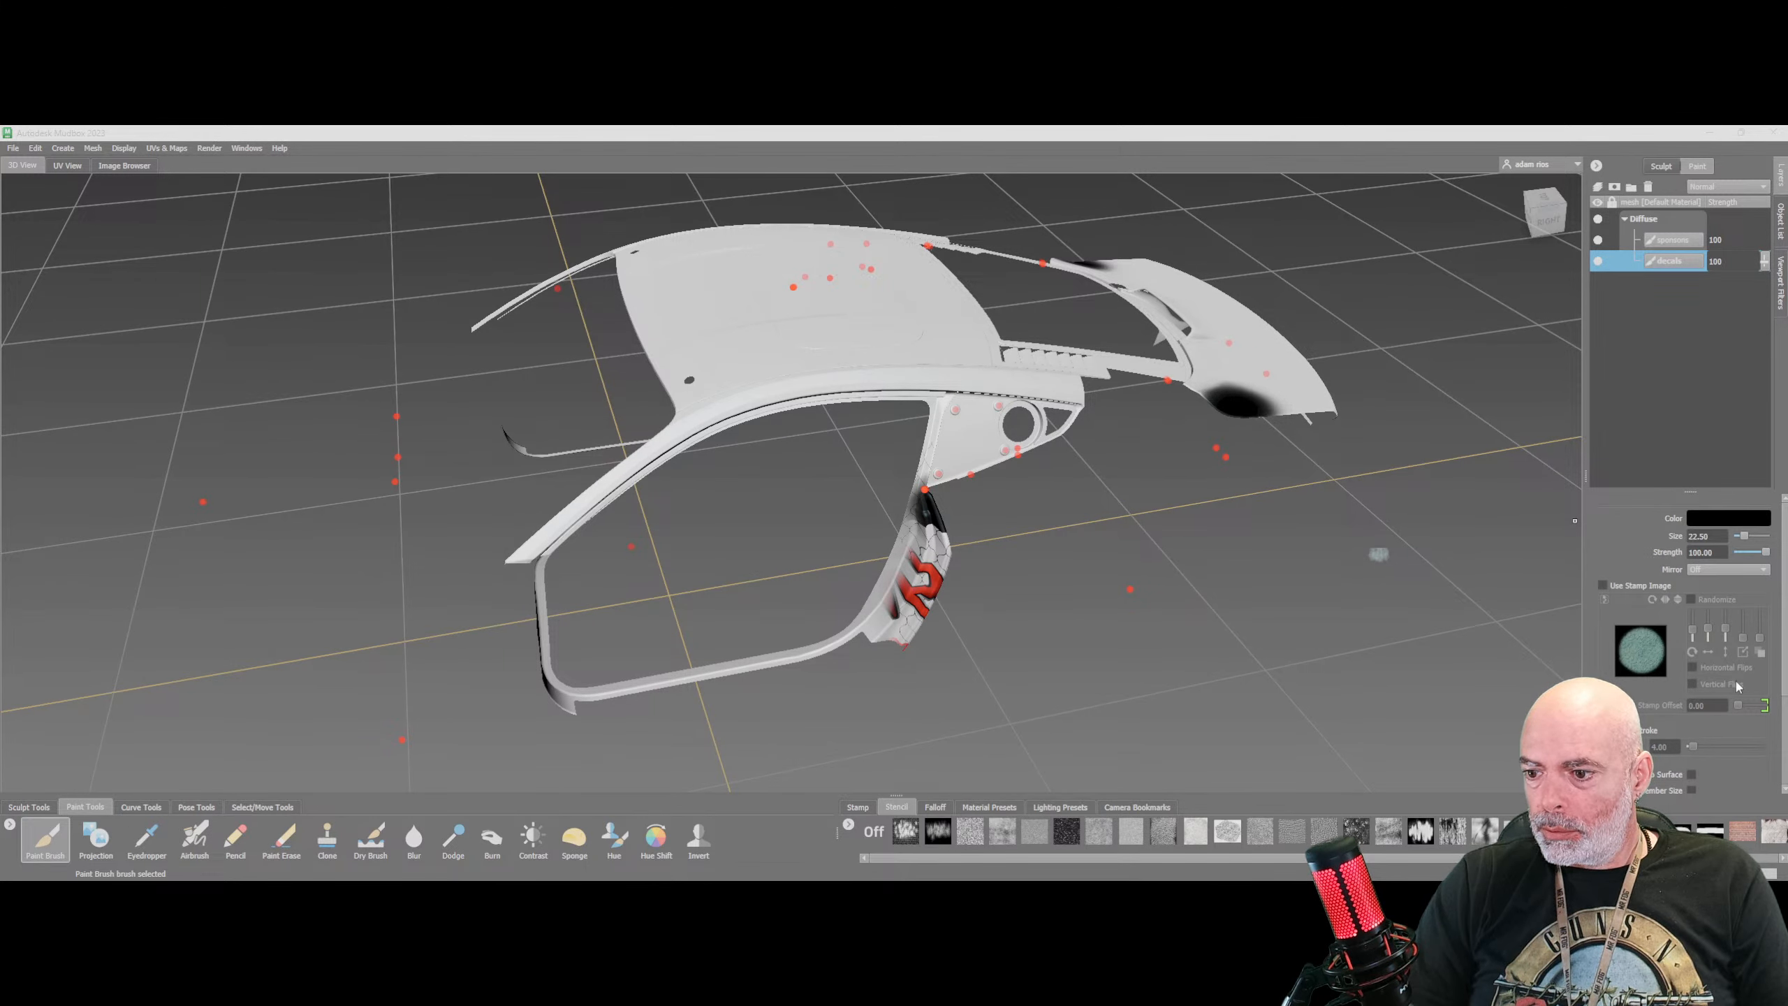
scroll(1740, 684, "down", 3)
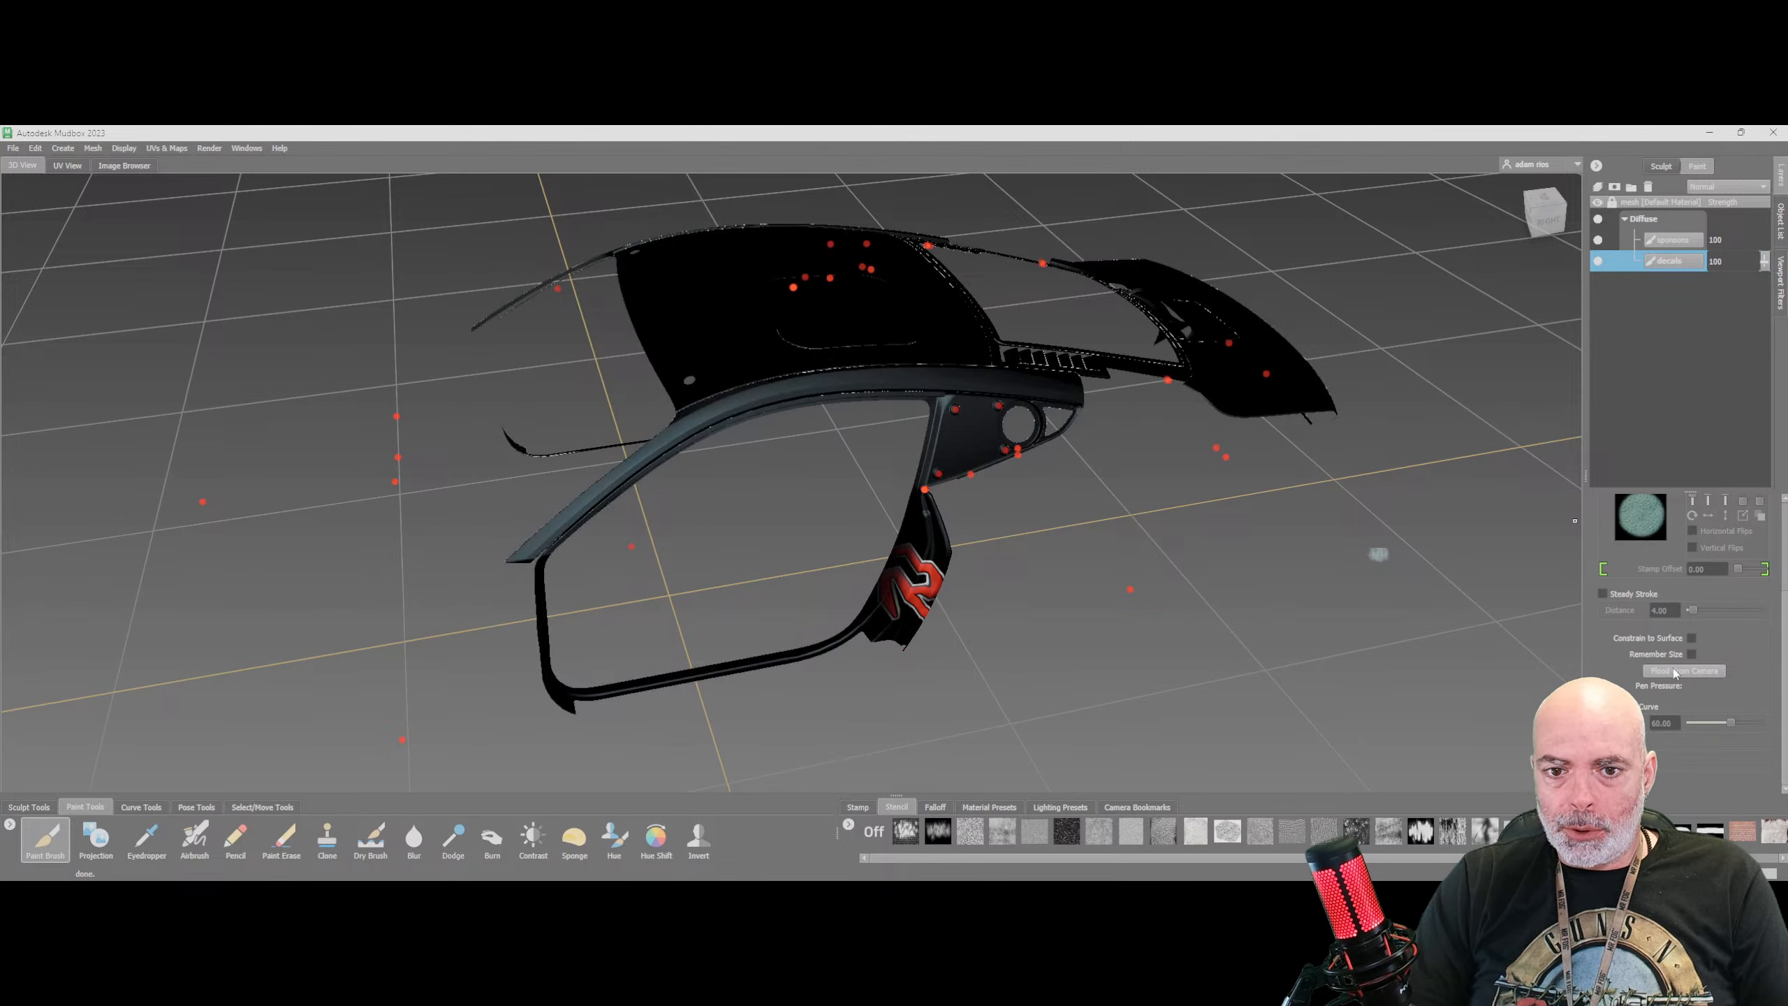
left_click(1676, 673)
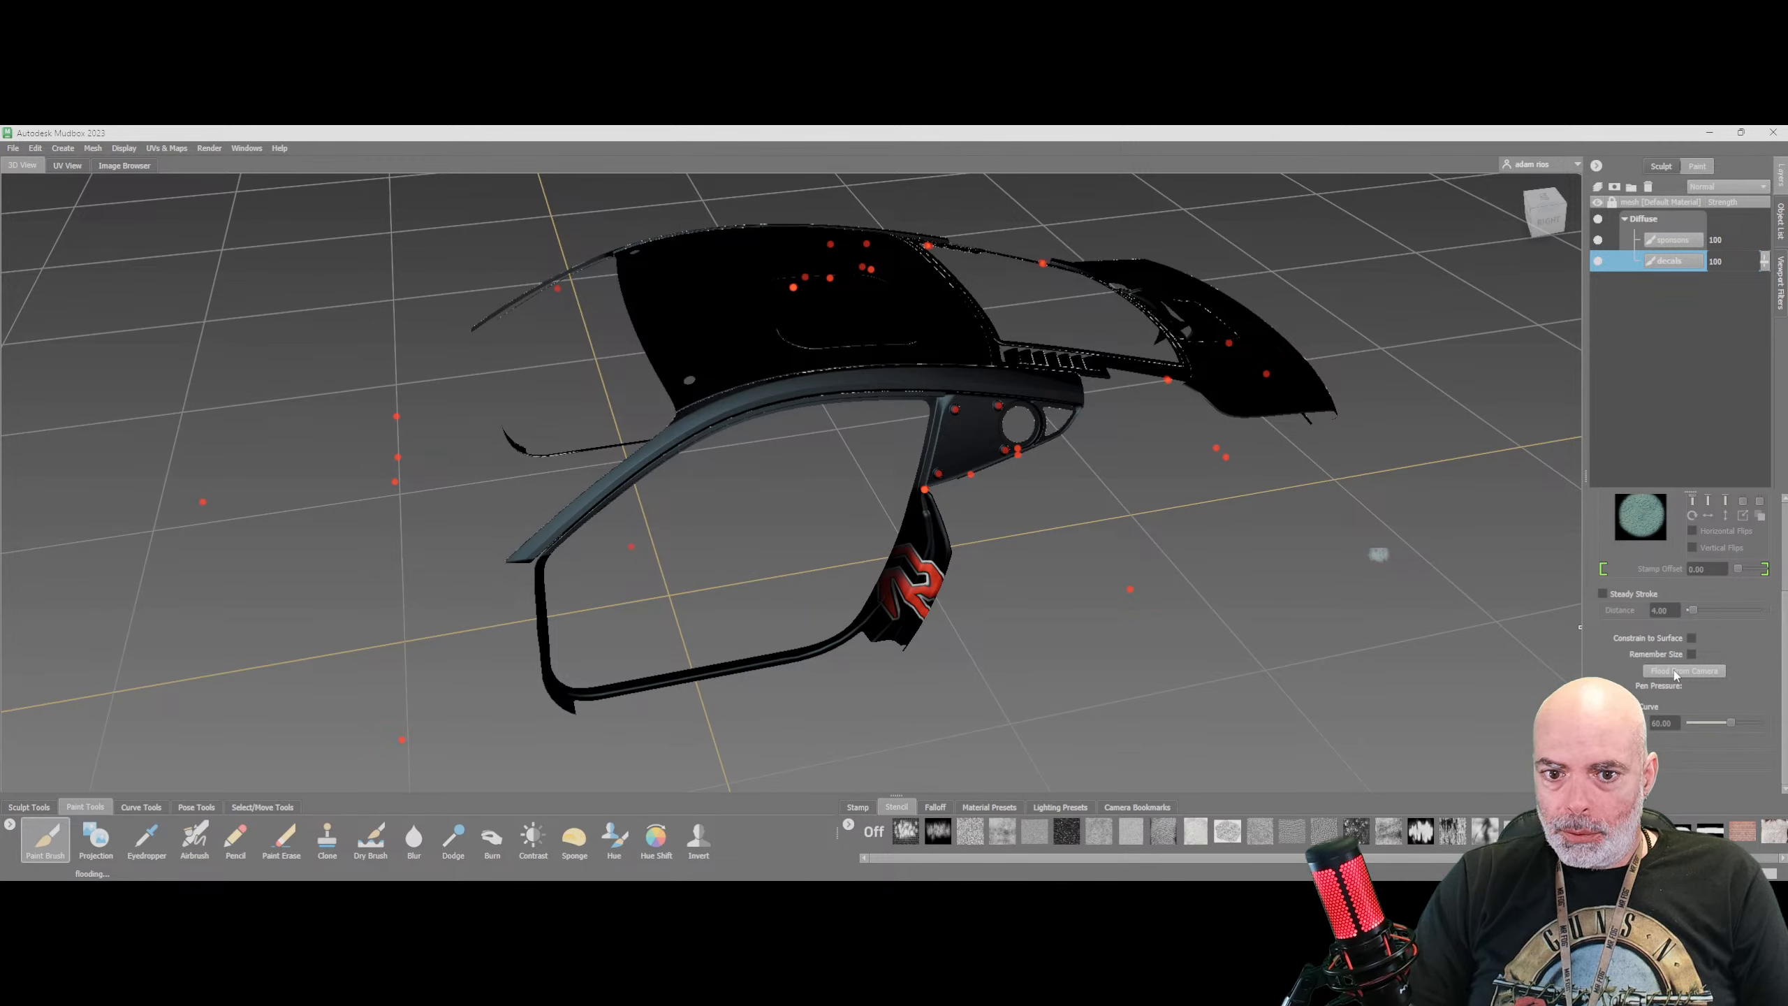
Toggle the visibility of the upper paint layer holding the red graphic, check the opposite side and leave that layer hidden
left_click_drag(1082, 435, 978, 594, "alt")
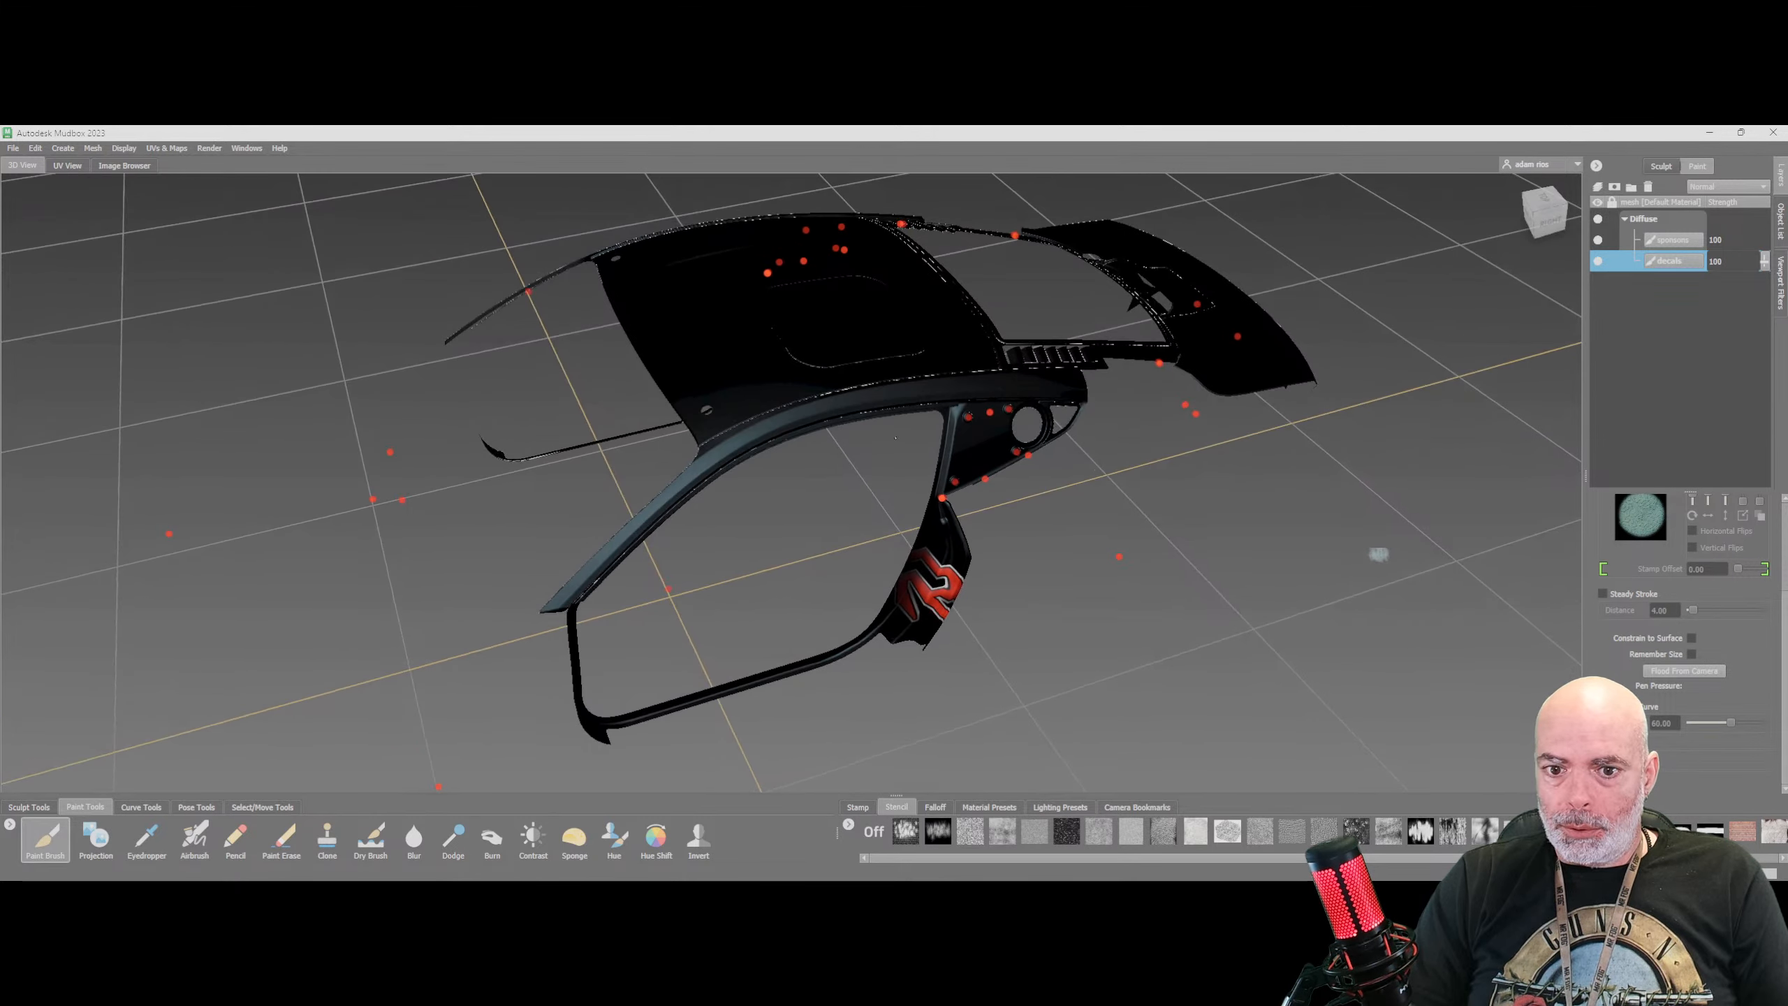
left_click(1599, 240)
left_click(1600, 241)
left_click(1600, 241)
left_click(1599, 241)
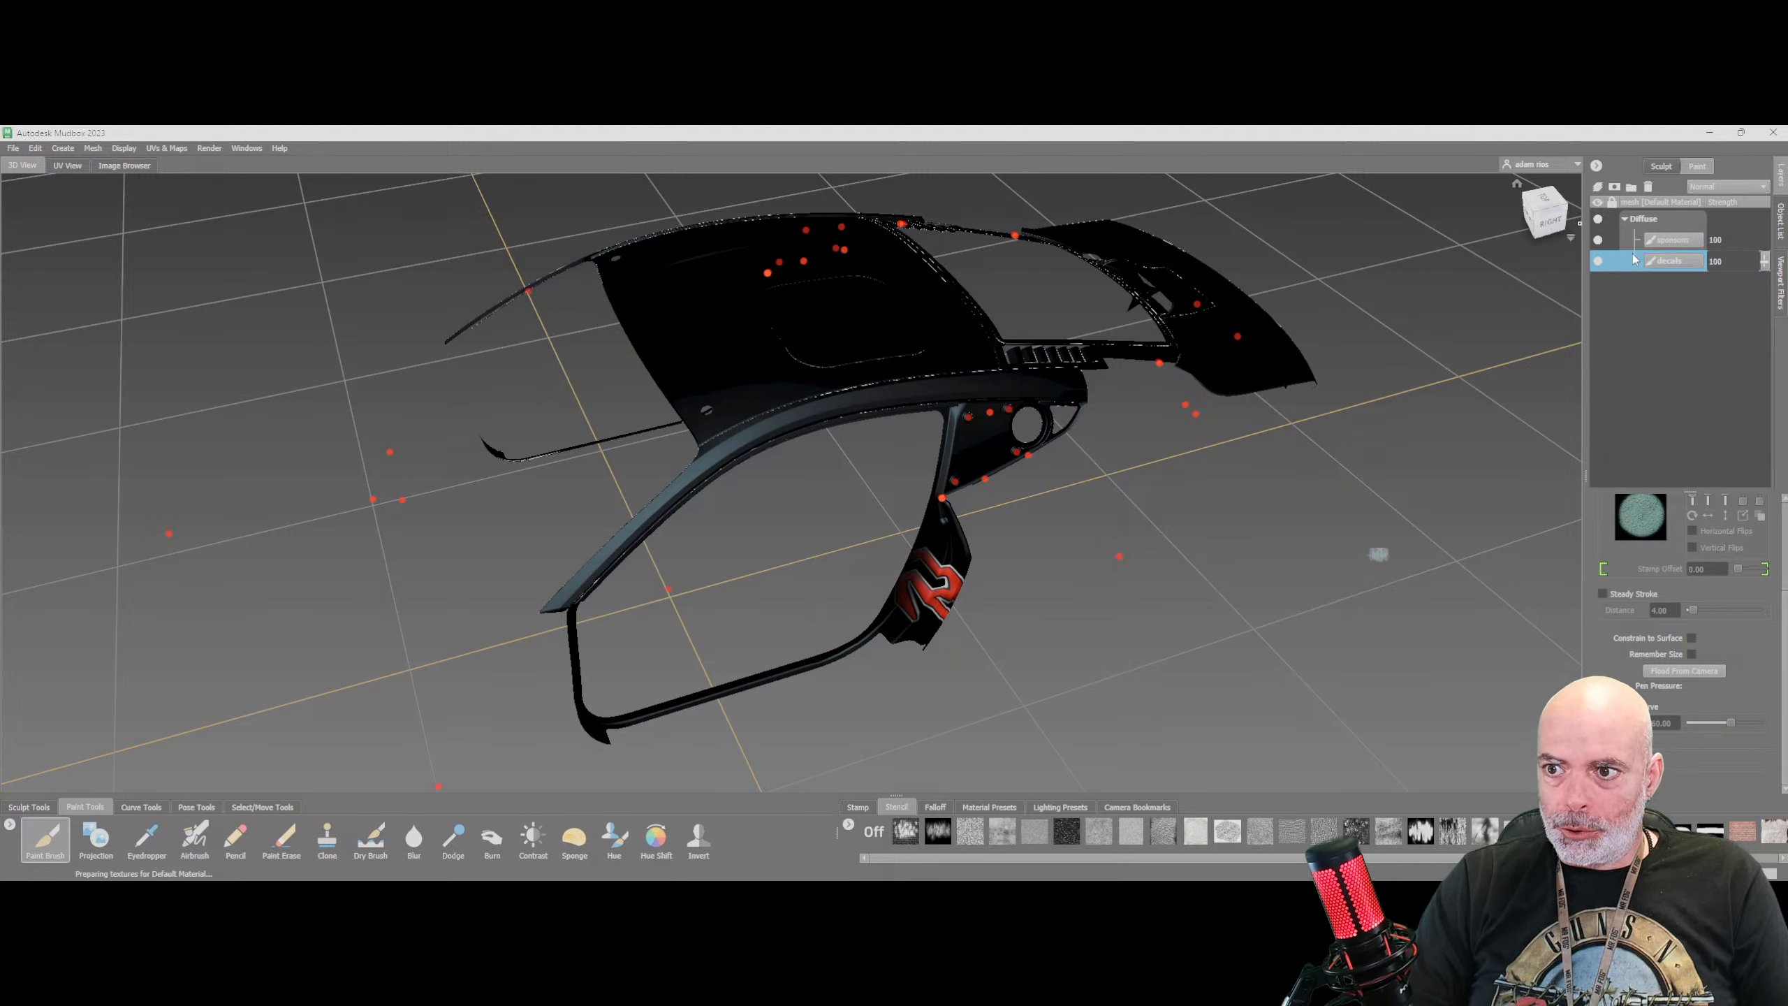
left_click_drag(831, 437, 1434, 458, "alt")
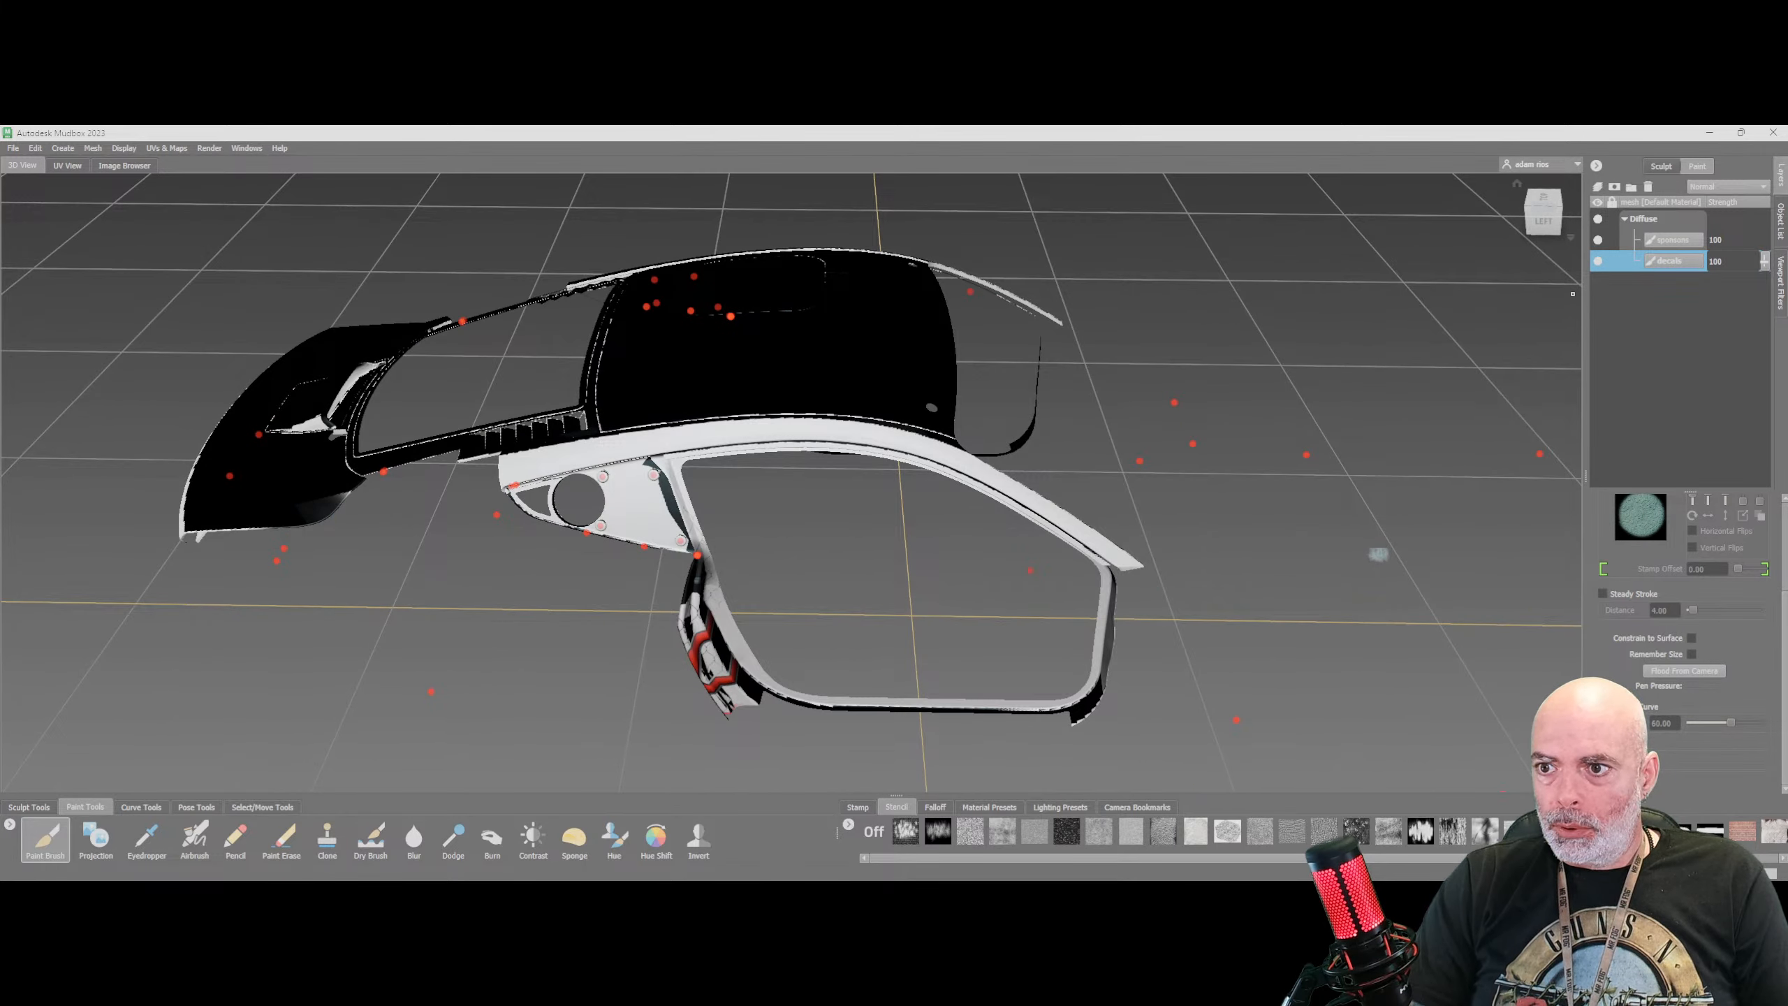
left_click(1600, 241)
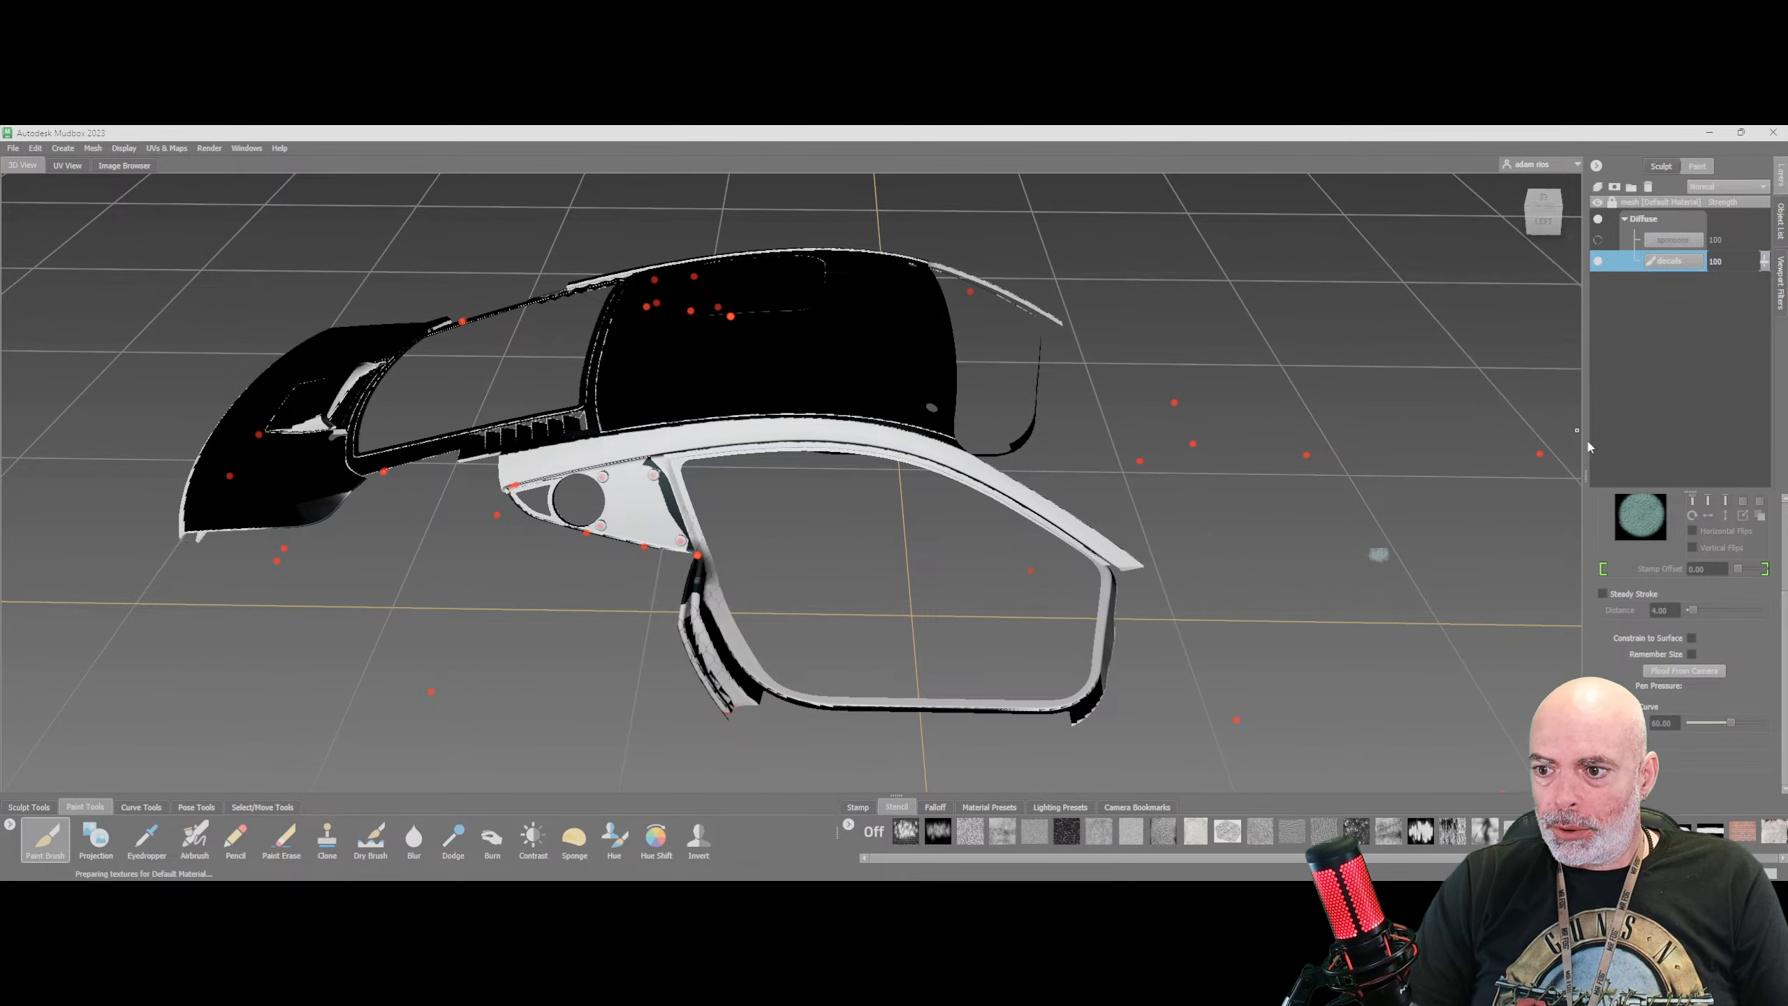
Flood the isolated shells' remaining areas with black from rear and further camera angles, and show the whole car again
left_click_drag(1127, 557, 1388, 531, "alt")
left_click(1674, 674)
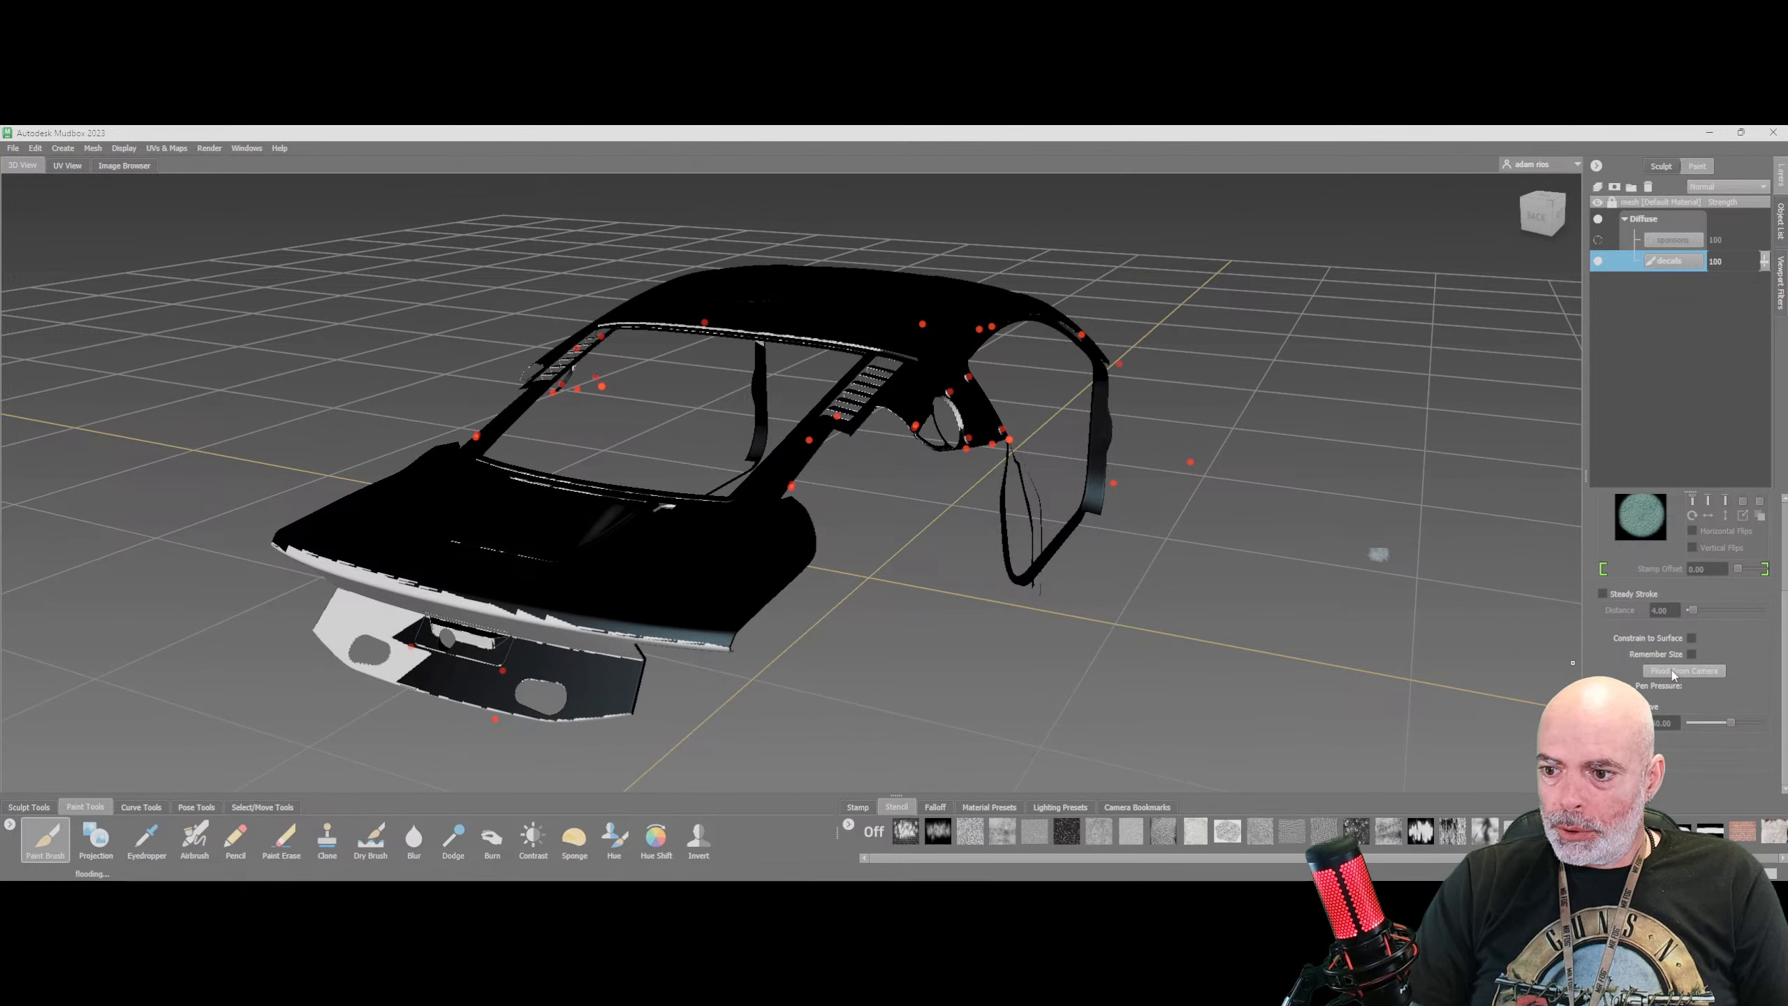
left_click_drag(591, 507, 915, 514, "alt")
left_click(1685, 671)
left_click_drag(1408, 662, 1310, 409, "alt")
left_click_drag(1222, 446, 669, 718, "alt")
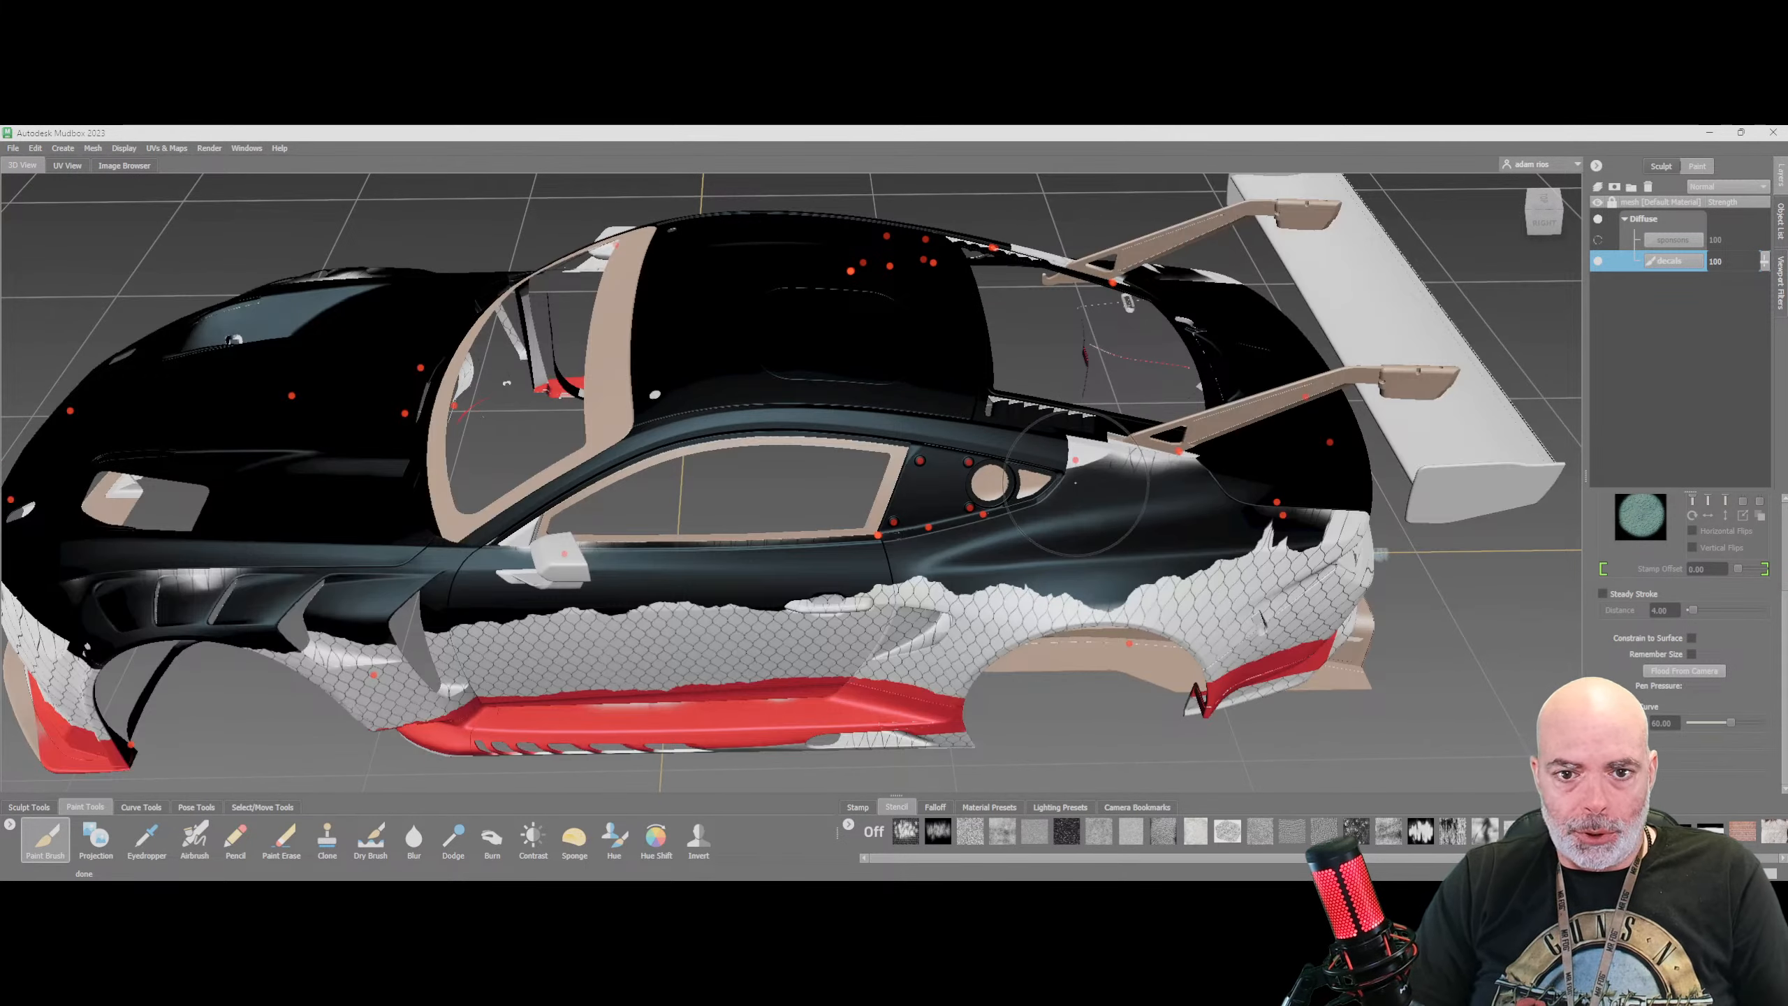
Select the UV shells of the side mirror's housing and support arm and hide them to expose the door behind
mouse_move(1077, 486)
left_mouse_down("alt")
mouse_move(875, 516)
mouse_move(850, 443)
left_mouse_up("alt")
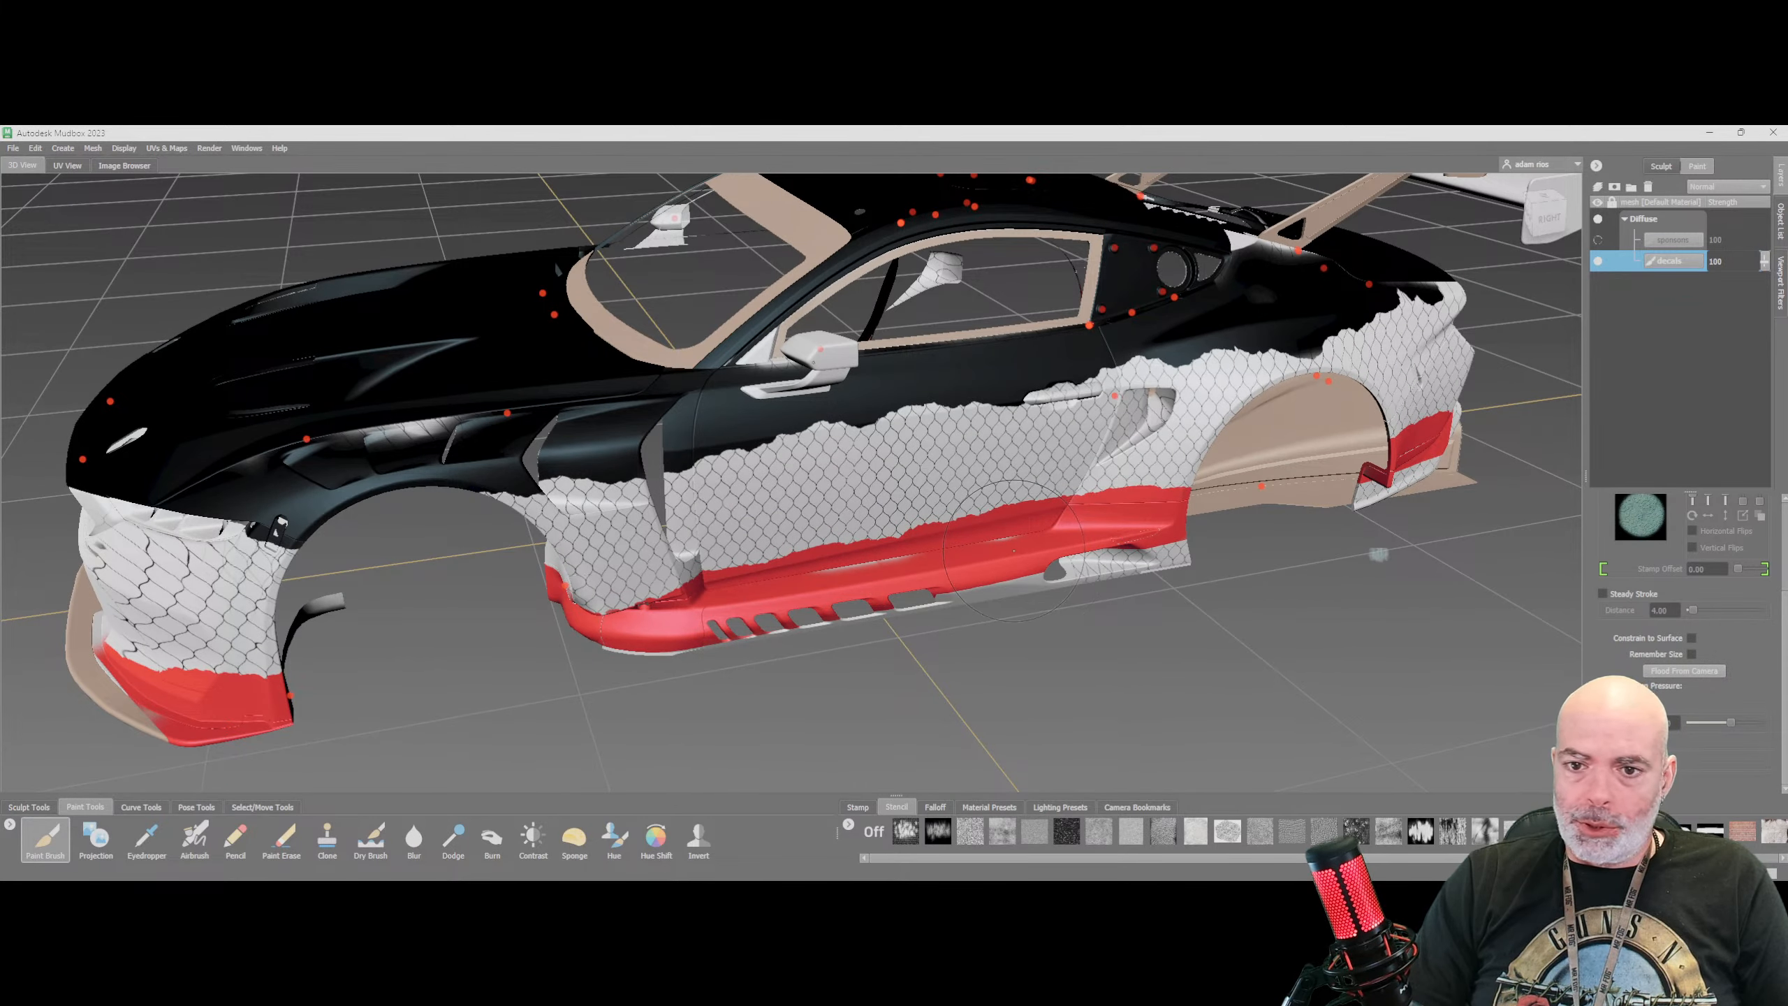
left_click_drag(1033, 564, 1070, 474, "alt")
middle_click_drag(1161, 425, 1078, 493, "alt")
left_click_drag(1077, 493, 1025, 490, "alt")
right_click_drag(1075, 508, 1443, 522, "alt")
middle_click_drag(821, 457, 1126, 304, "alt")
left_click_drag(809, 497, 894, 471, "alt")
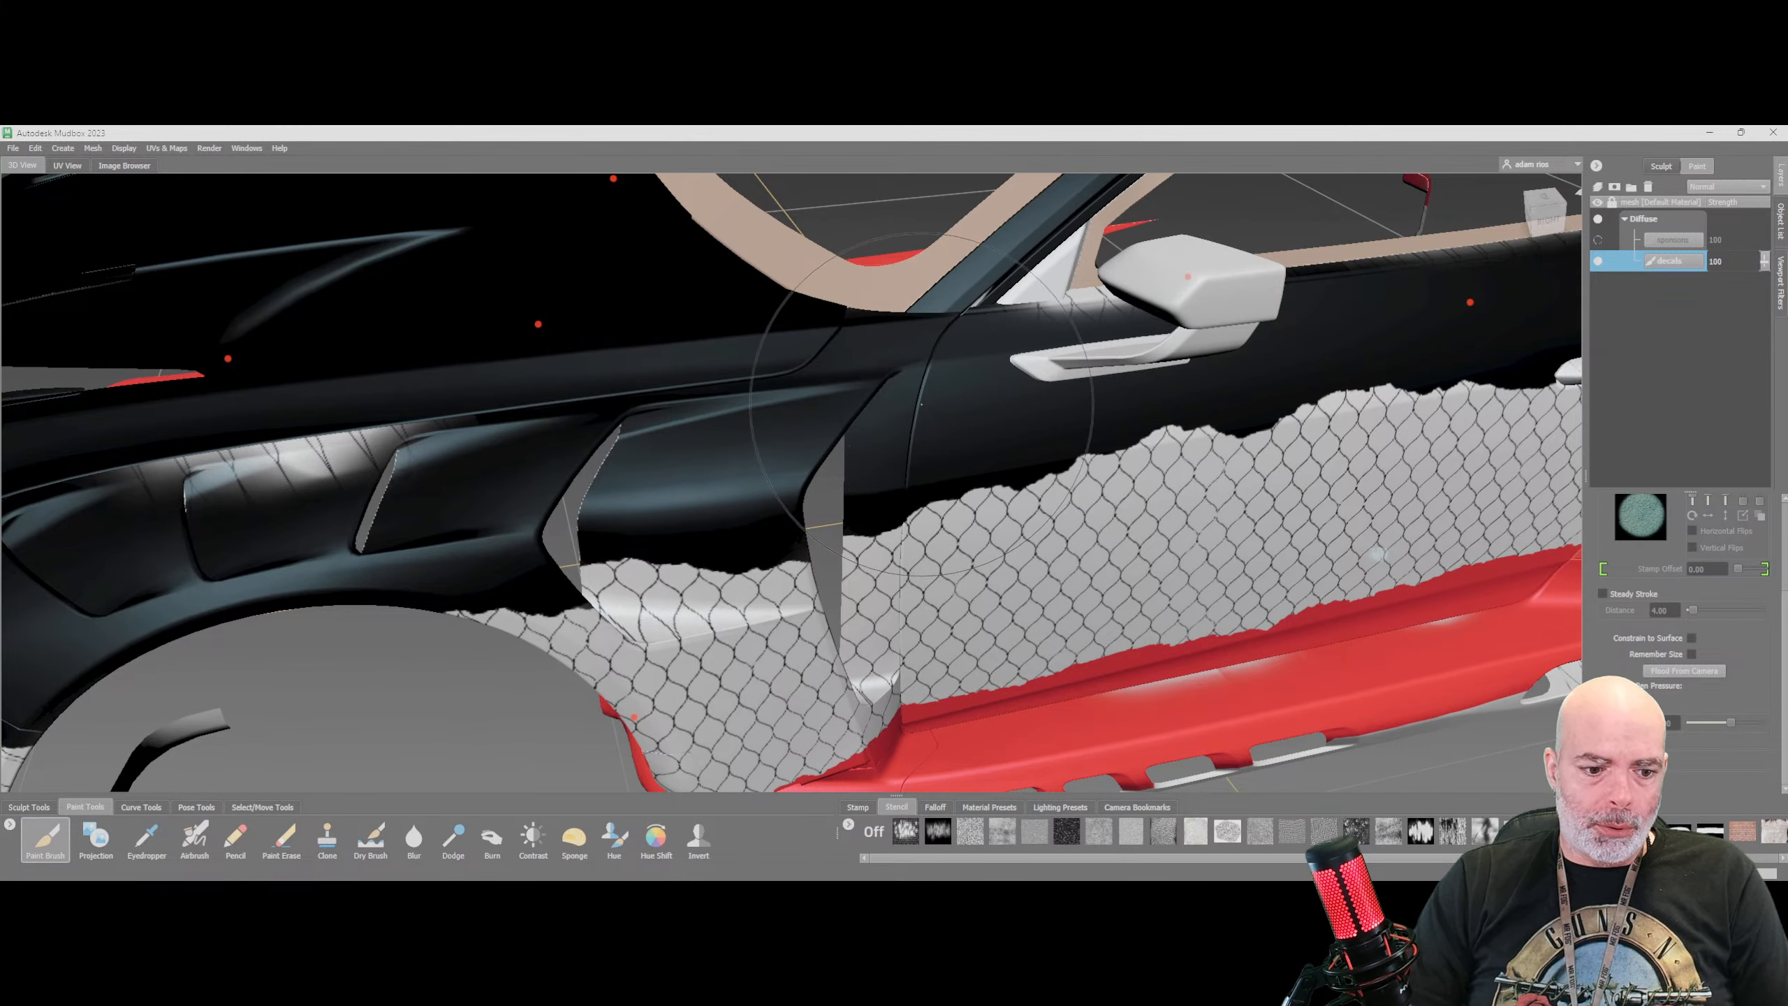
left_click(262, 807)
left_click(167, 838)
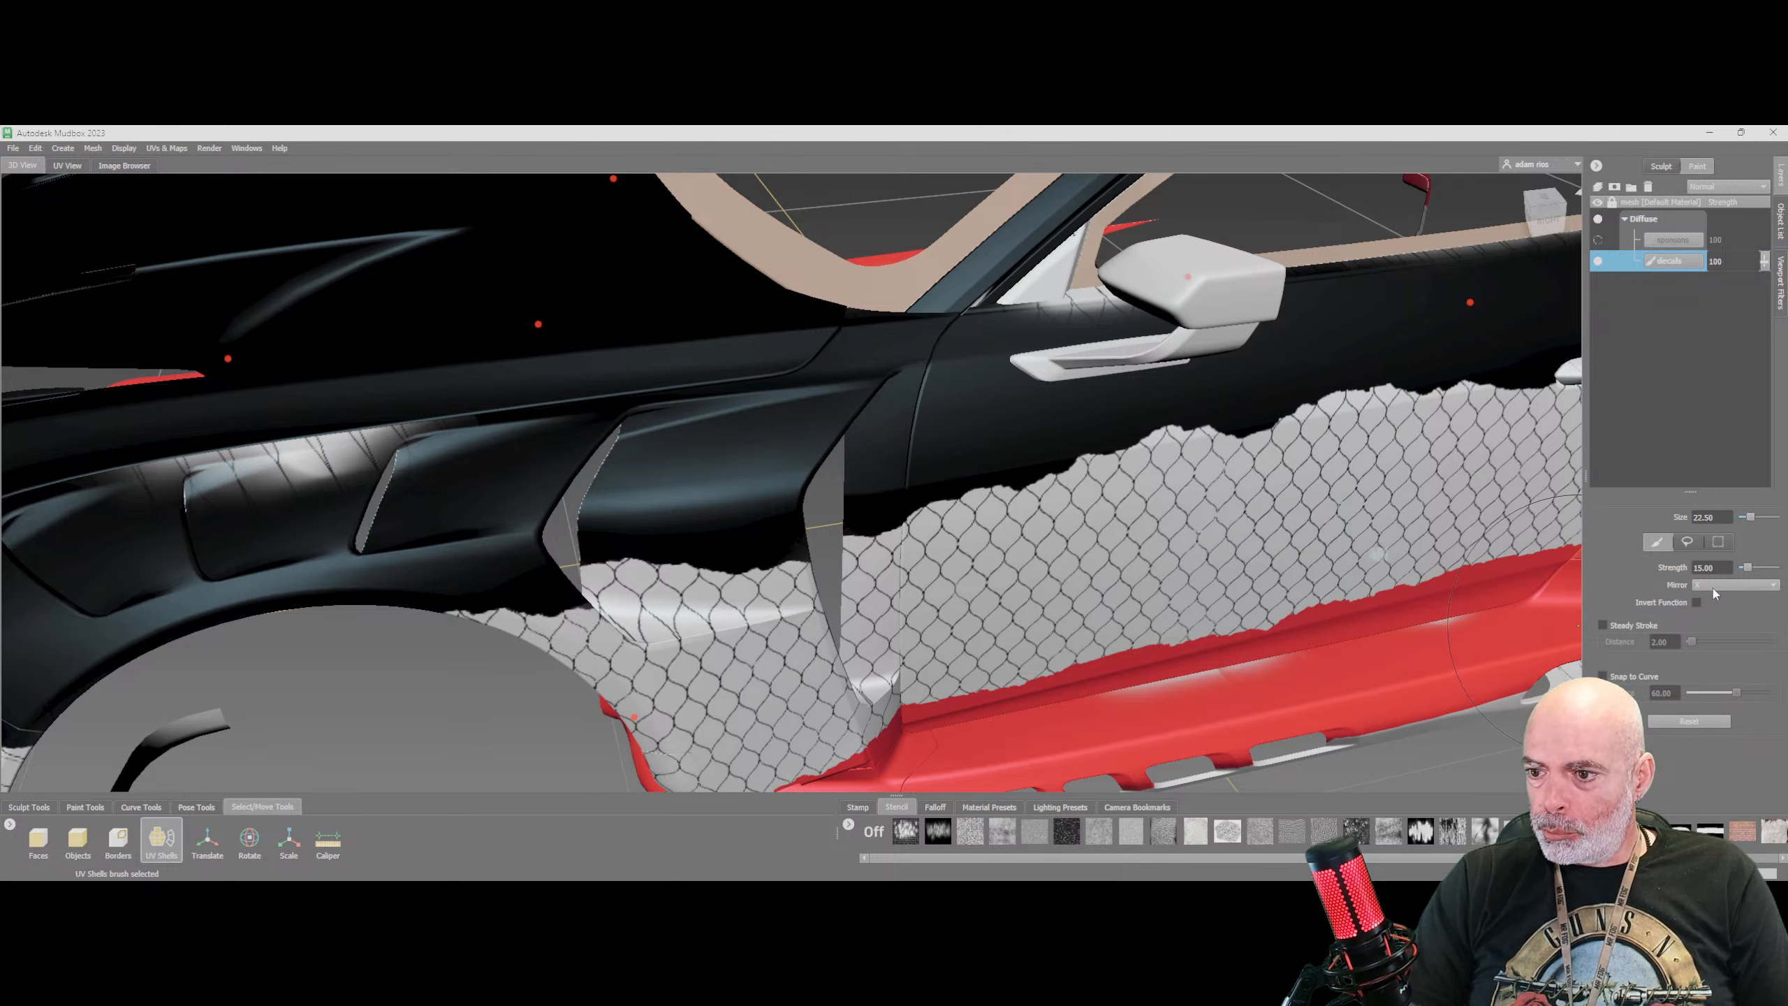
left_click(1191, 353)
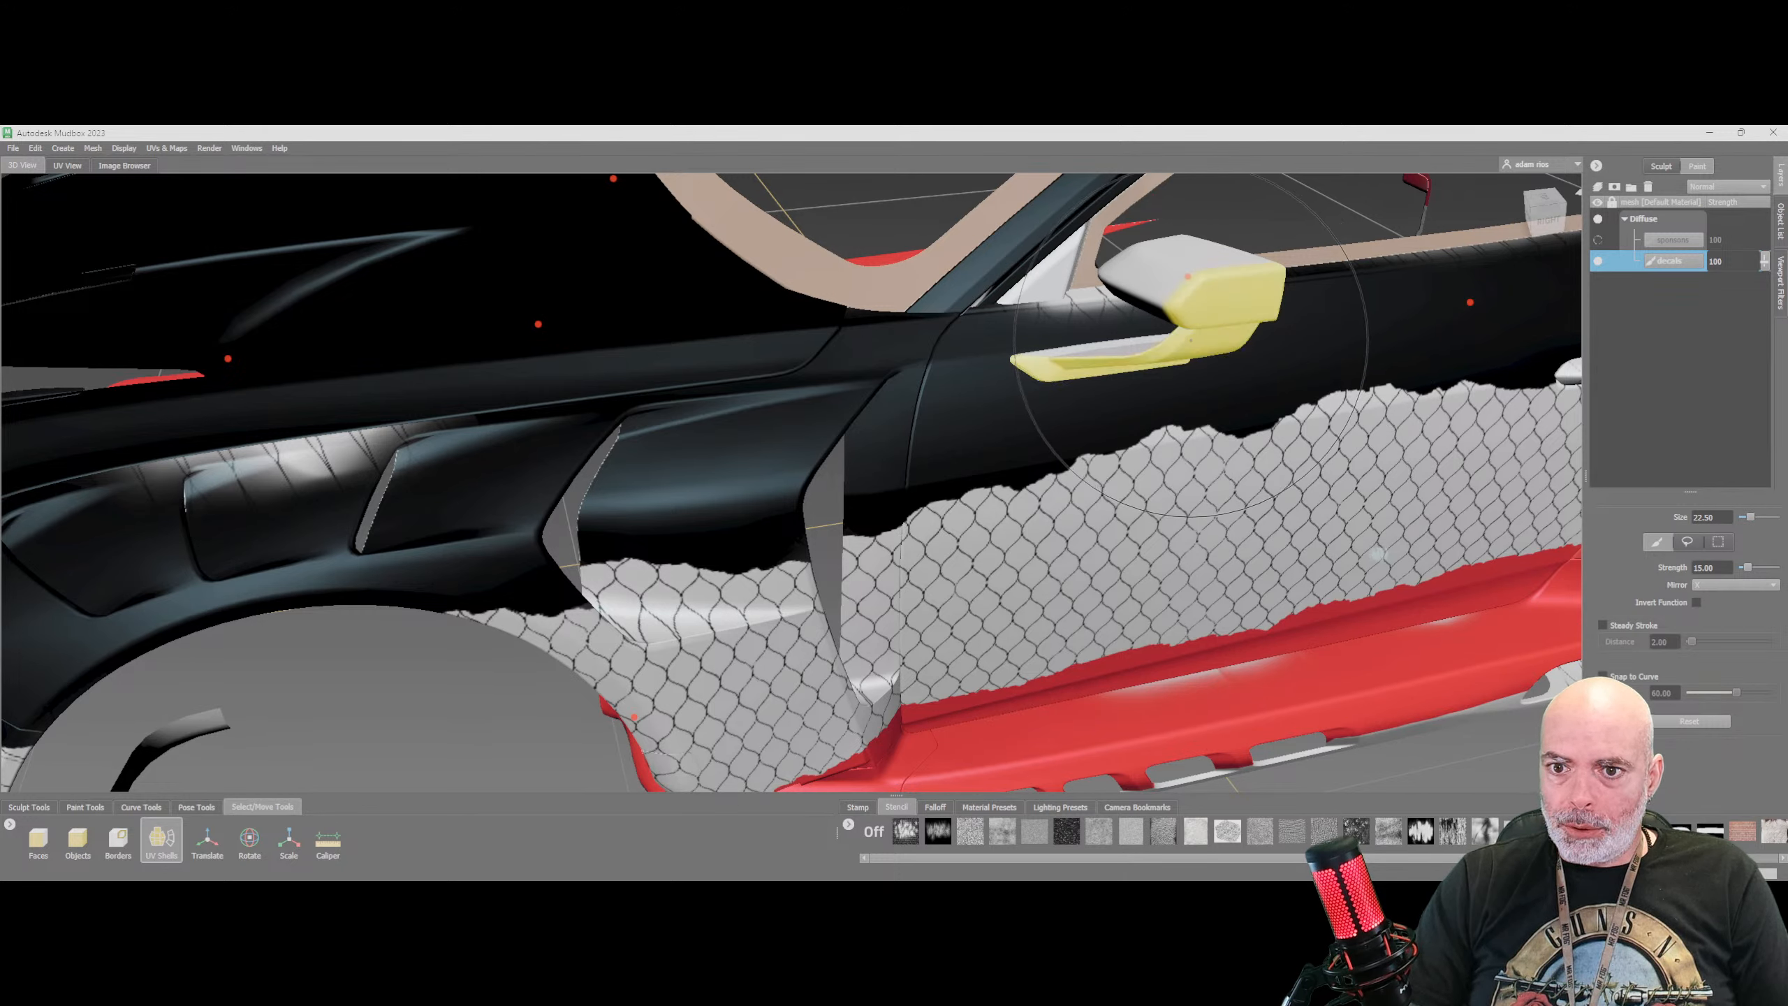
left_click(1150, 289)
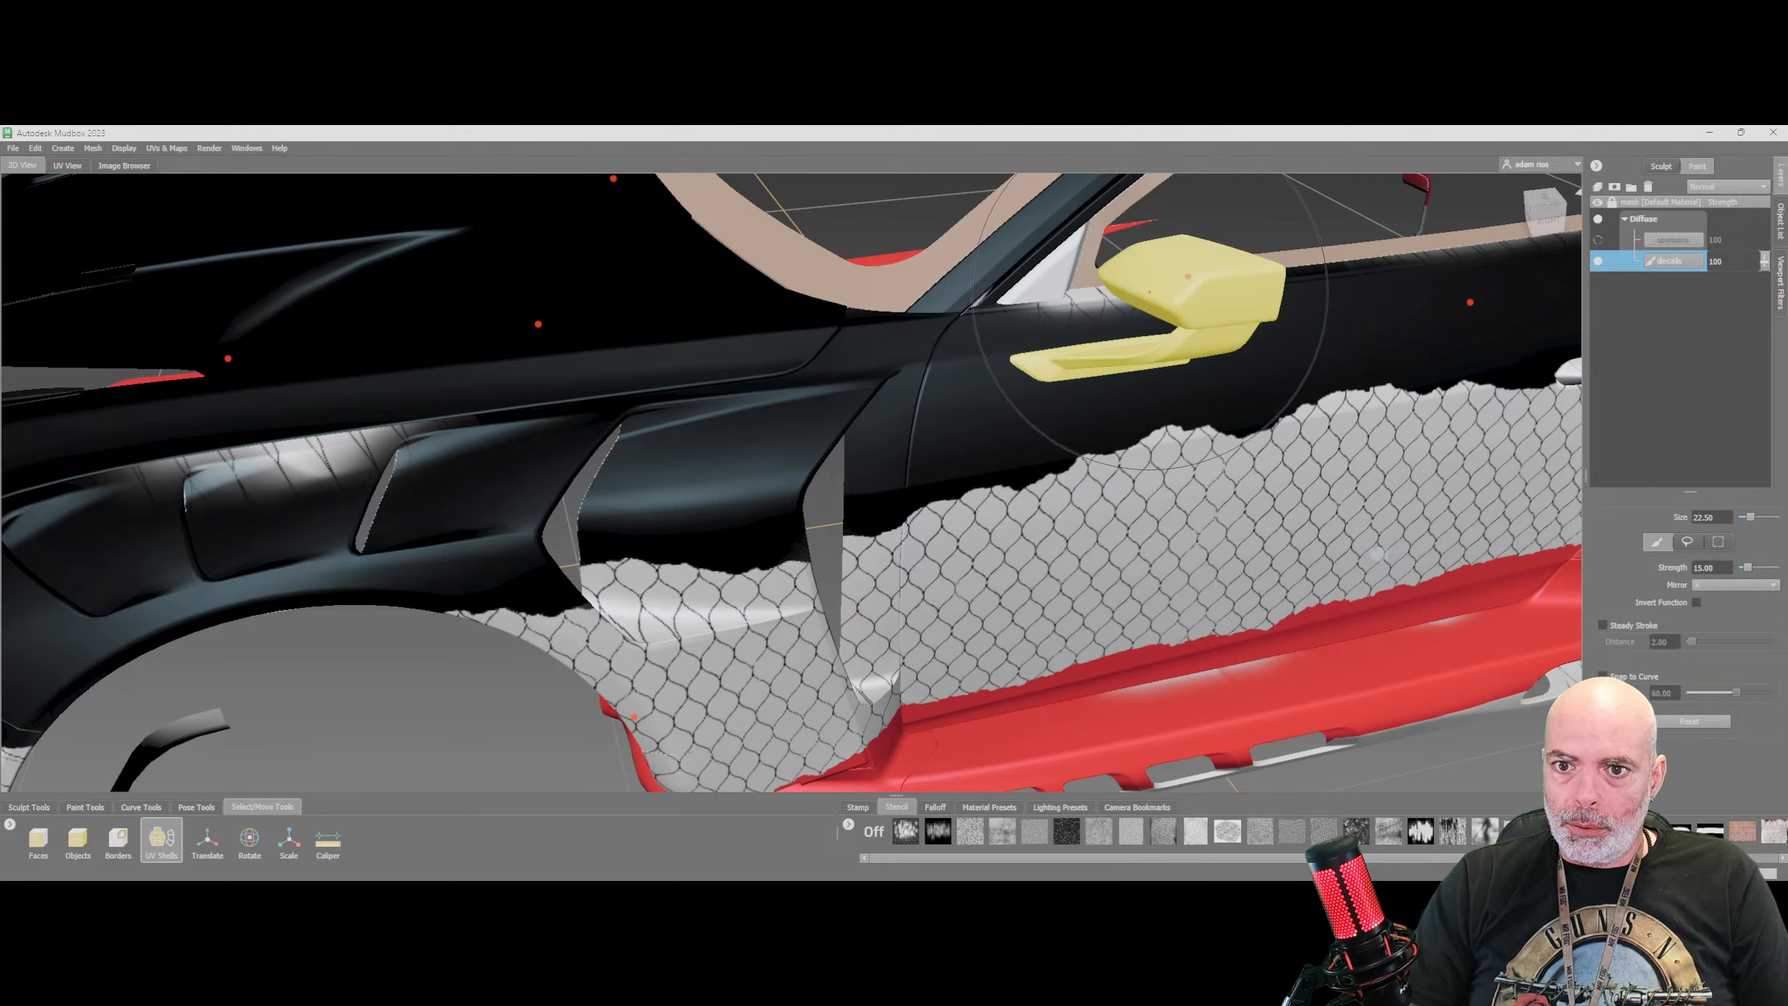
left_click_drag(1151, 321, 767, 345, "alt")
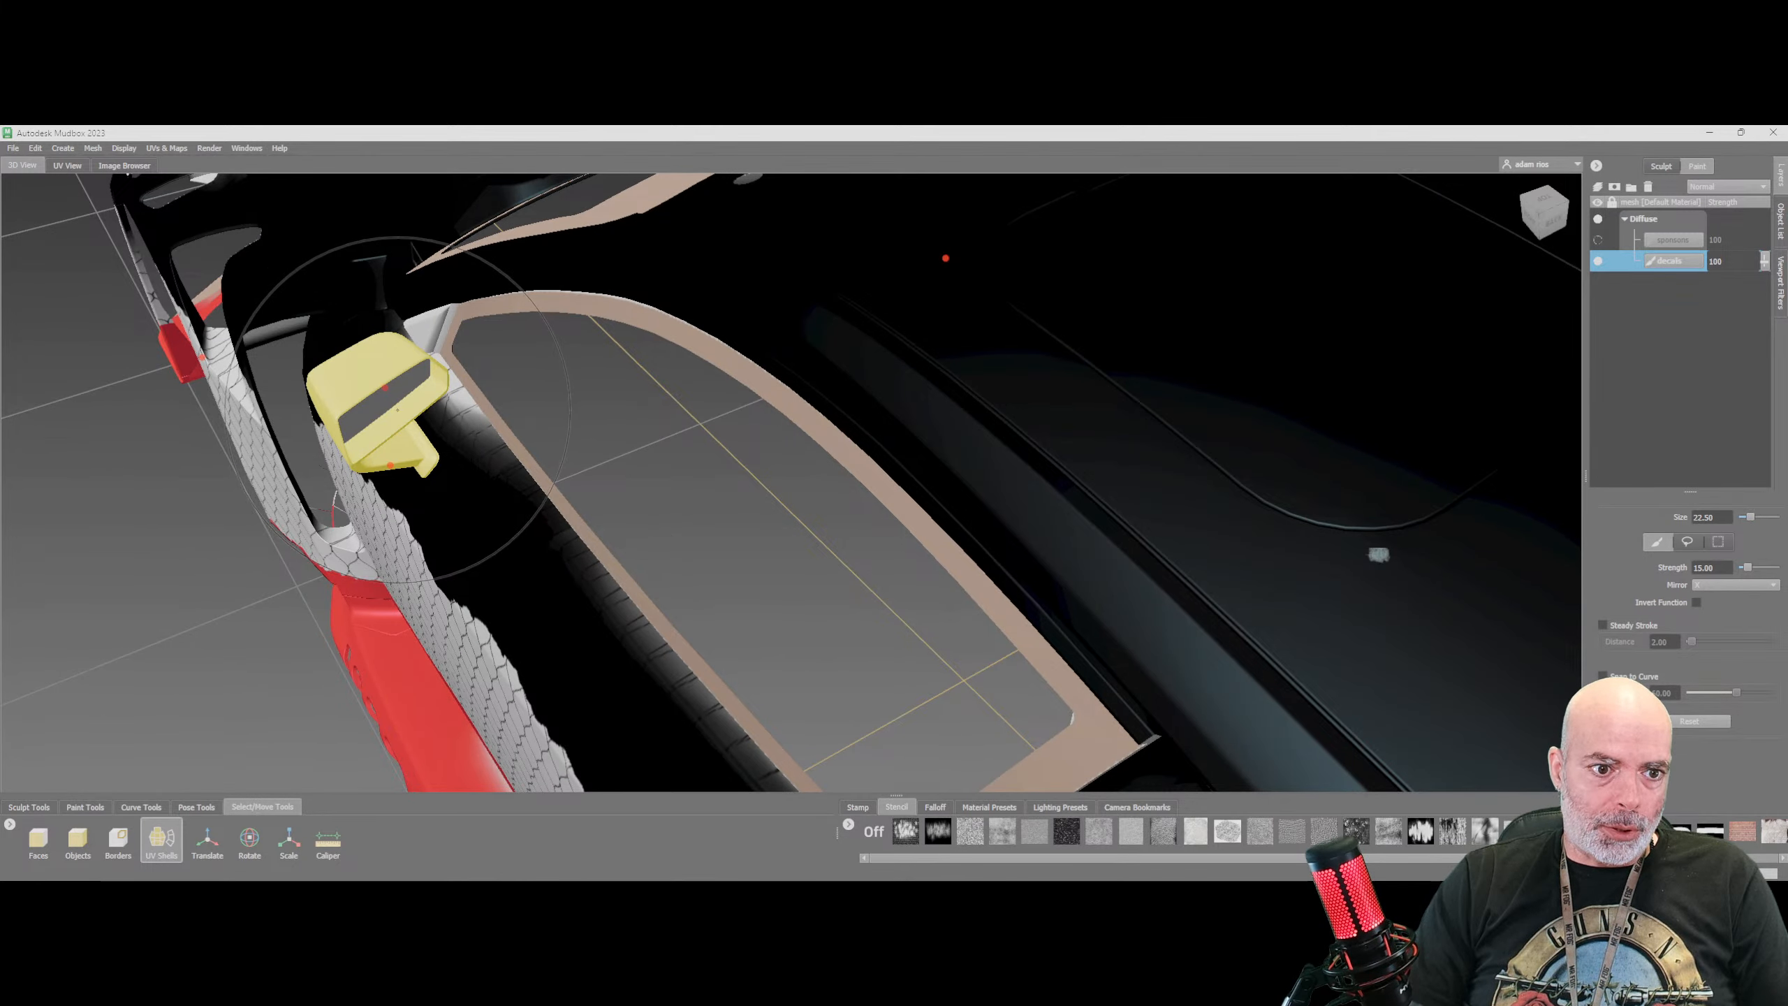
scroll(399, 409, "up", 3)
scroll(399, 409, "down", 1)
middle_click_drag(399, 409, 563, 288, "alt")
mouse_move(563, 288)
left_mouse_down("alt")
mouse_move(567, 240)
mouse_move(561, 282)
mouse_move(770, 404)
mouse_move(1003, 255)
mouse_move(905, 274)
left_mouse_up("alt")
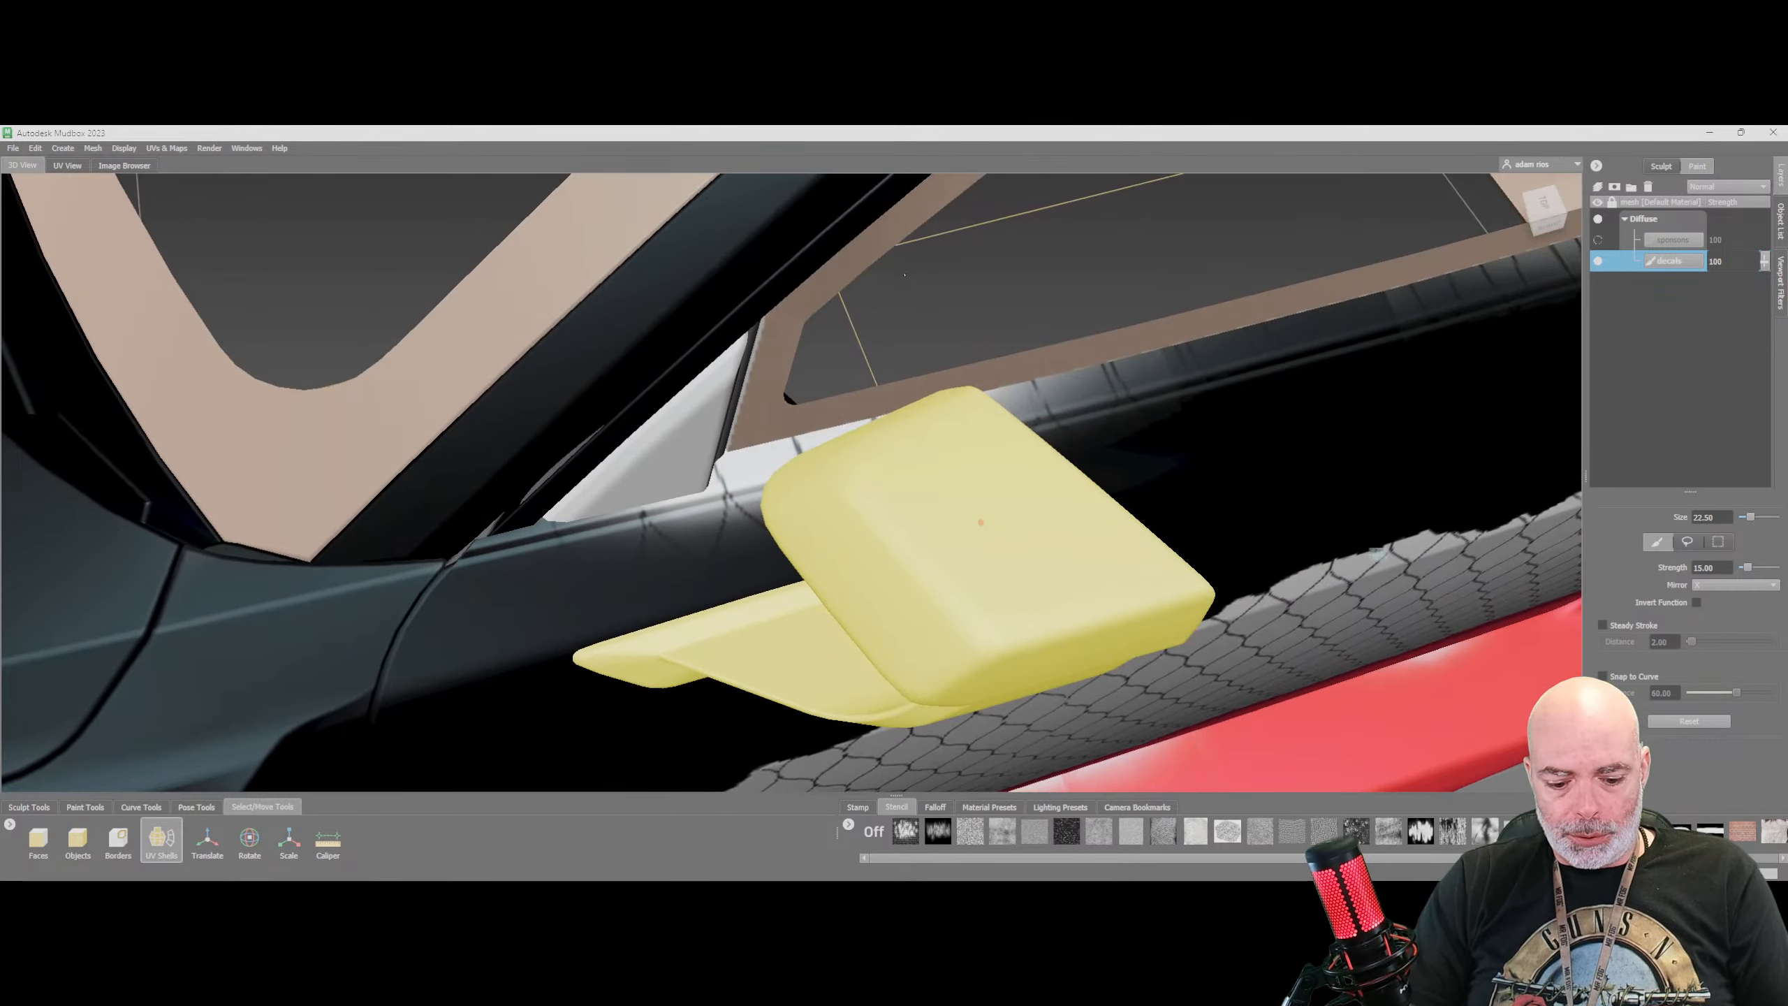
key("h")
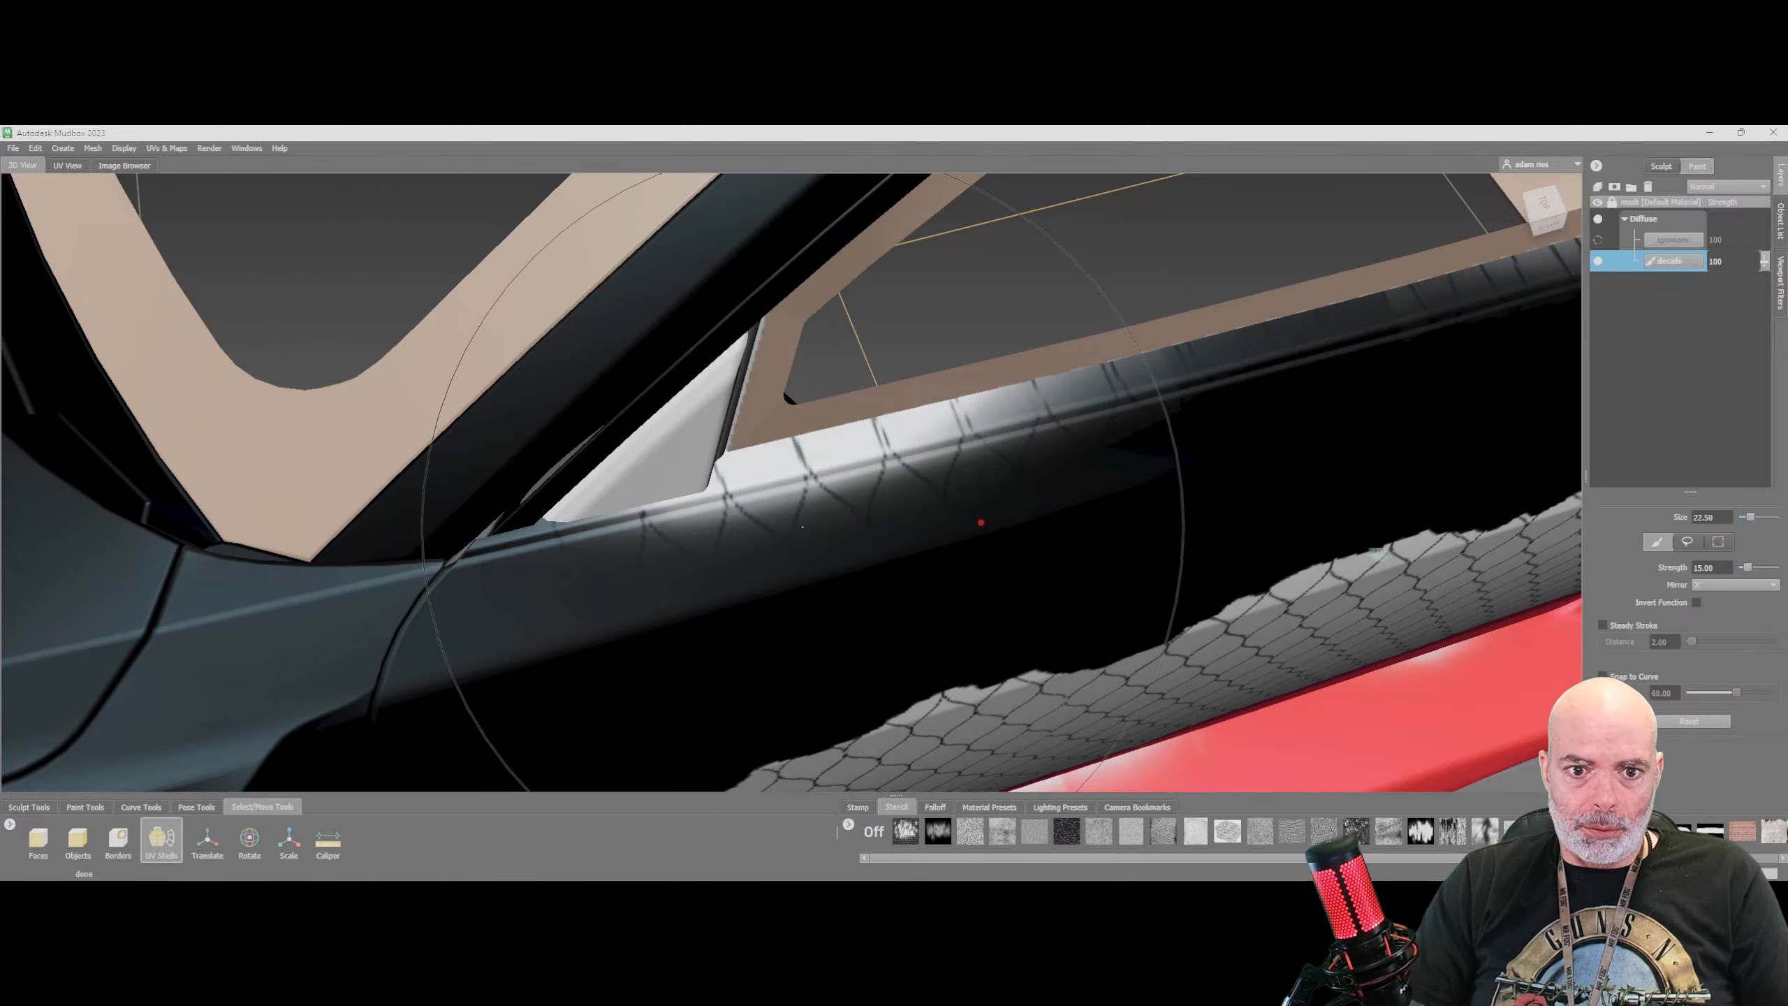
Paint the white door strip below the side window and the mirror-base triangle black with a size 7 Paint Brush
scroll(830, 480, "down", 5)
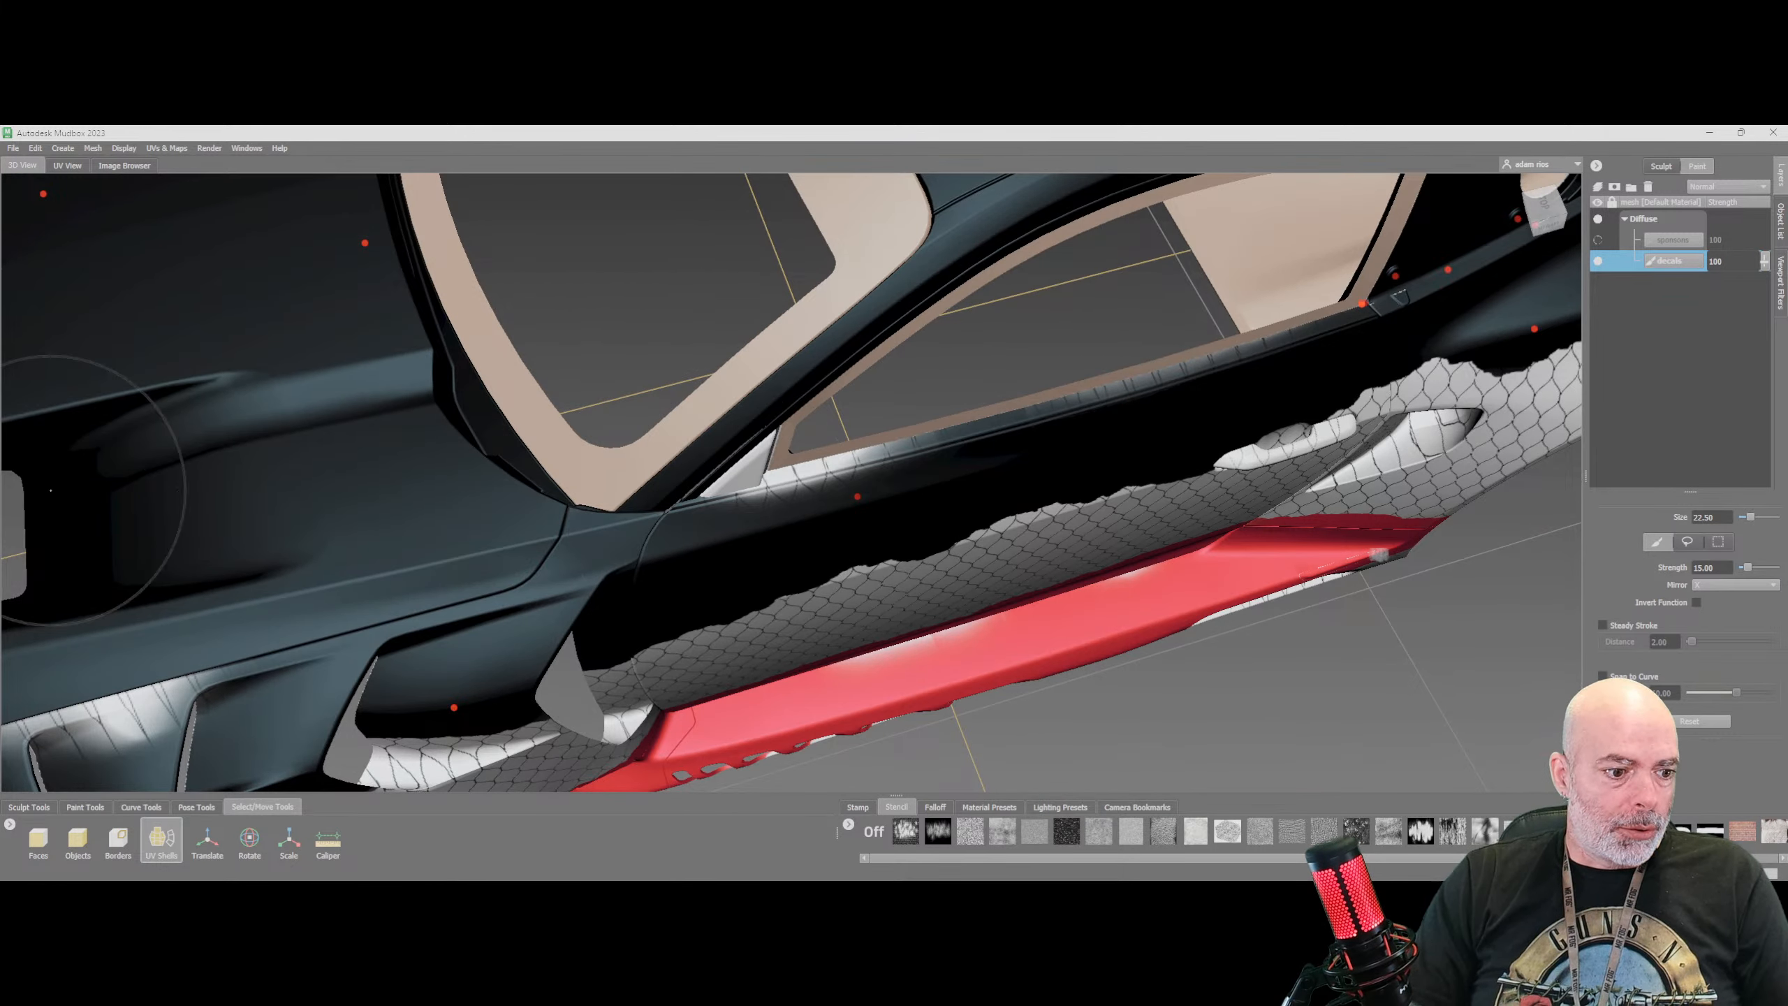
left_click(85, 807)
left_click(45, 839)
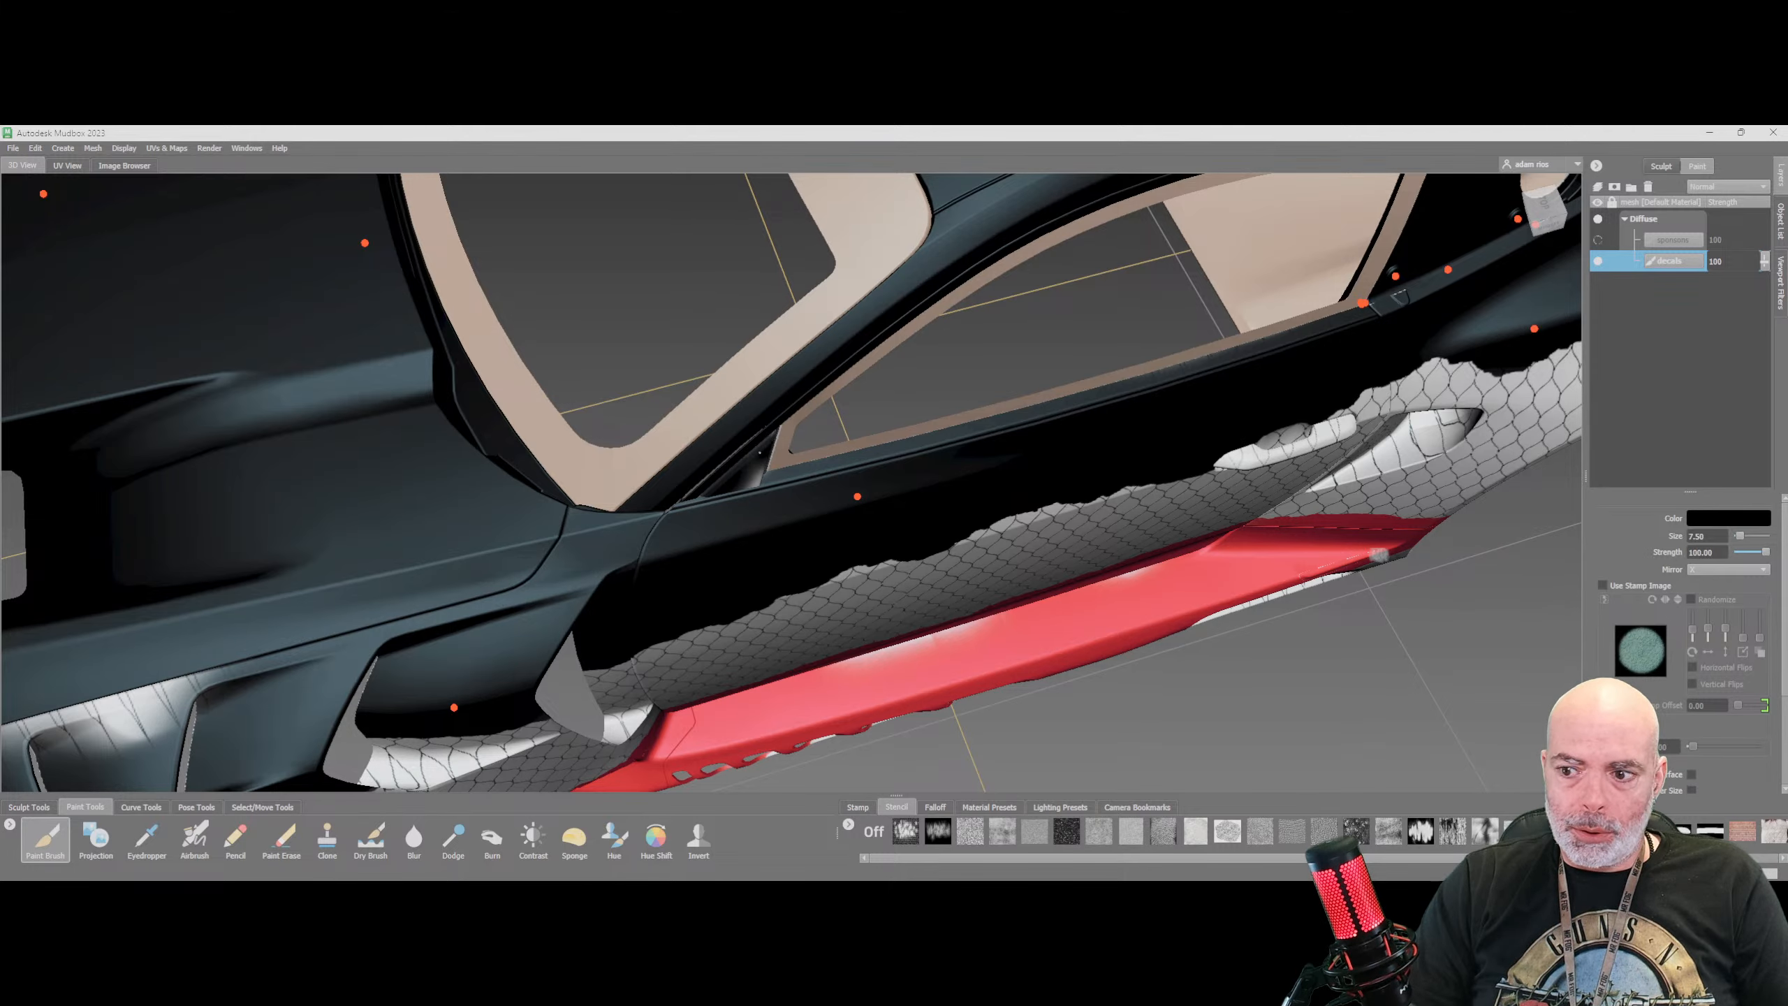
mouse_move(814, 512)
left_mouse_down("alt")
mouse_move(711, 518)
mouse_move(668, 458)
left_mouse_up("alt")
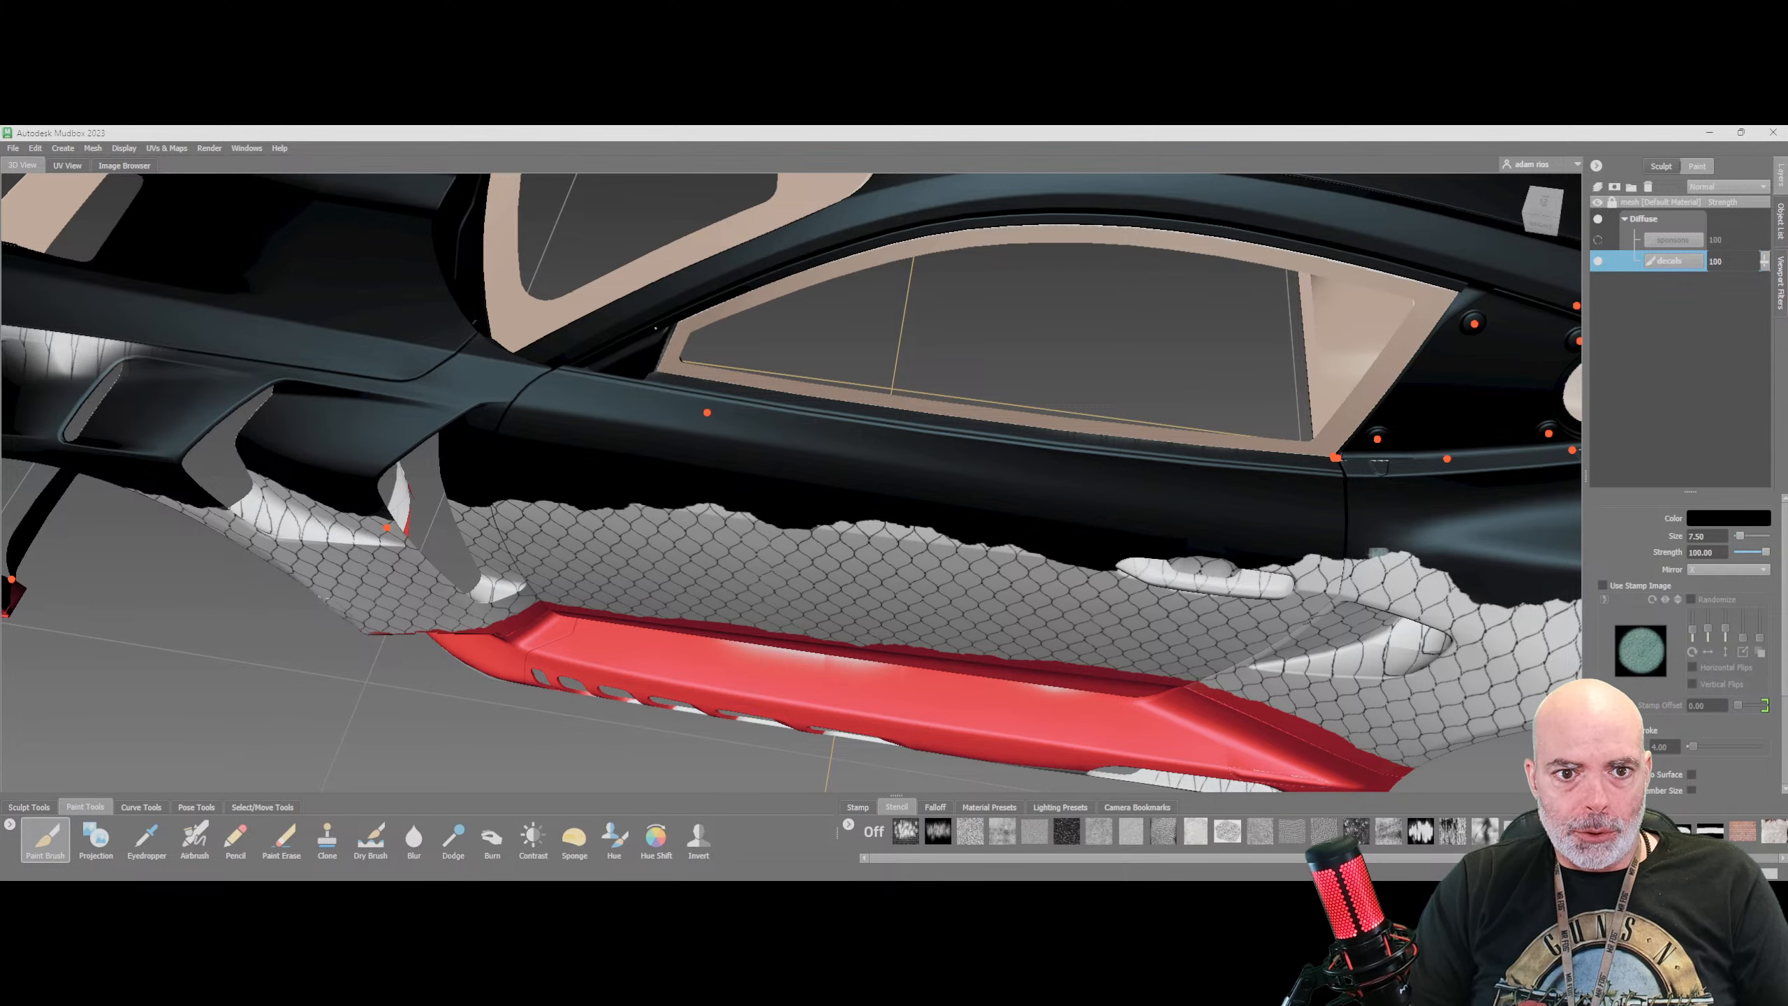
mouse_move(599, 396)
left_mouse_down("alt")
mouse_move(521, 369)
mouse_move(491, 386)
mouse_move(606, 458)
left_mouse_up("alt")
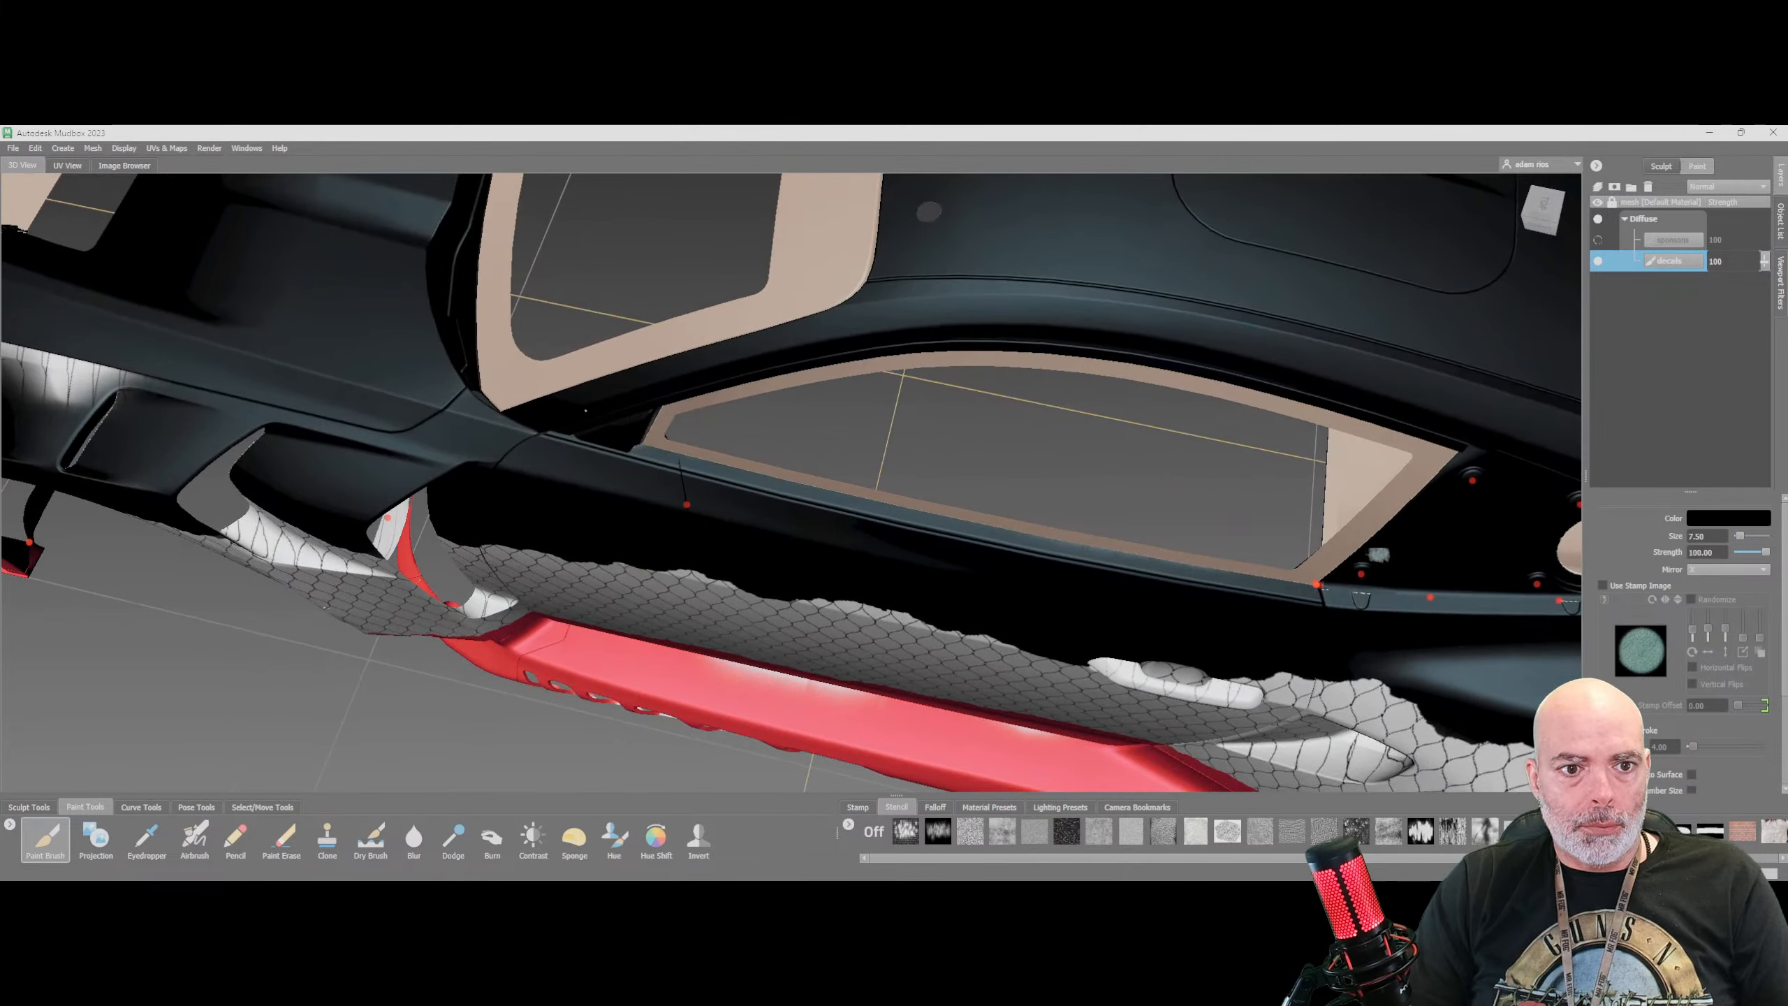
Paint the white patch on the rear fender behind the quarter window black, undoing a stroke and repainting until the chain-link remnants are covered
scroll(1200, 401, "down", 5)
mouse_move(1446, 563)
left_mouse_down("alt")
mouse_move(1379, 525)
mouse_move(1436, 549)
left_mouse_up("alt")
mouse_move(1548, 539)
middle_mouse_down("alt")
mouse_move(1231, 551)
mouse_move(1383, 535)
middle_mouse_up("alt")
scroll(1126, 542, "up", 5)
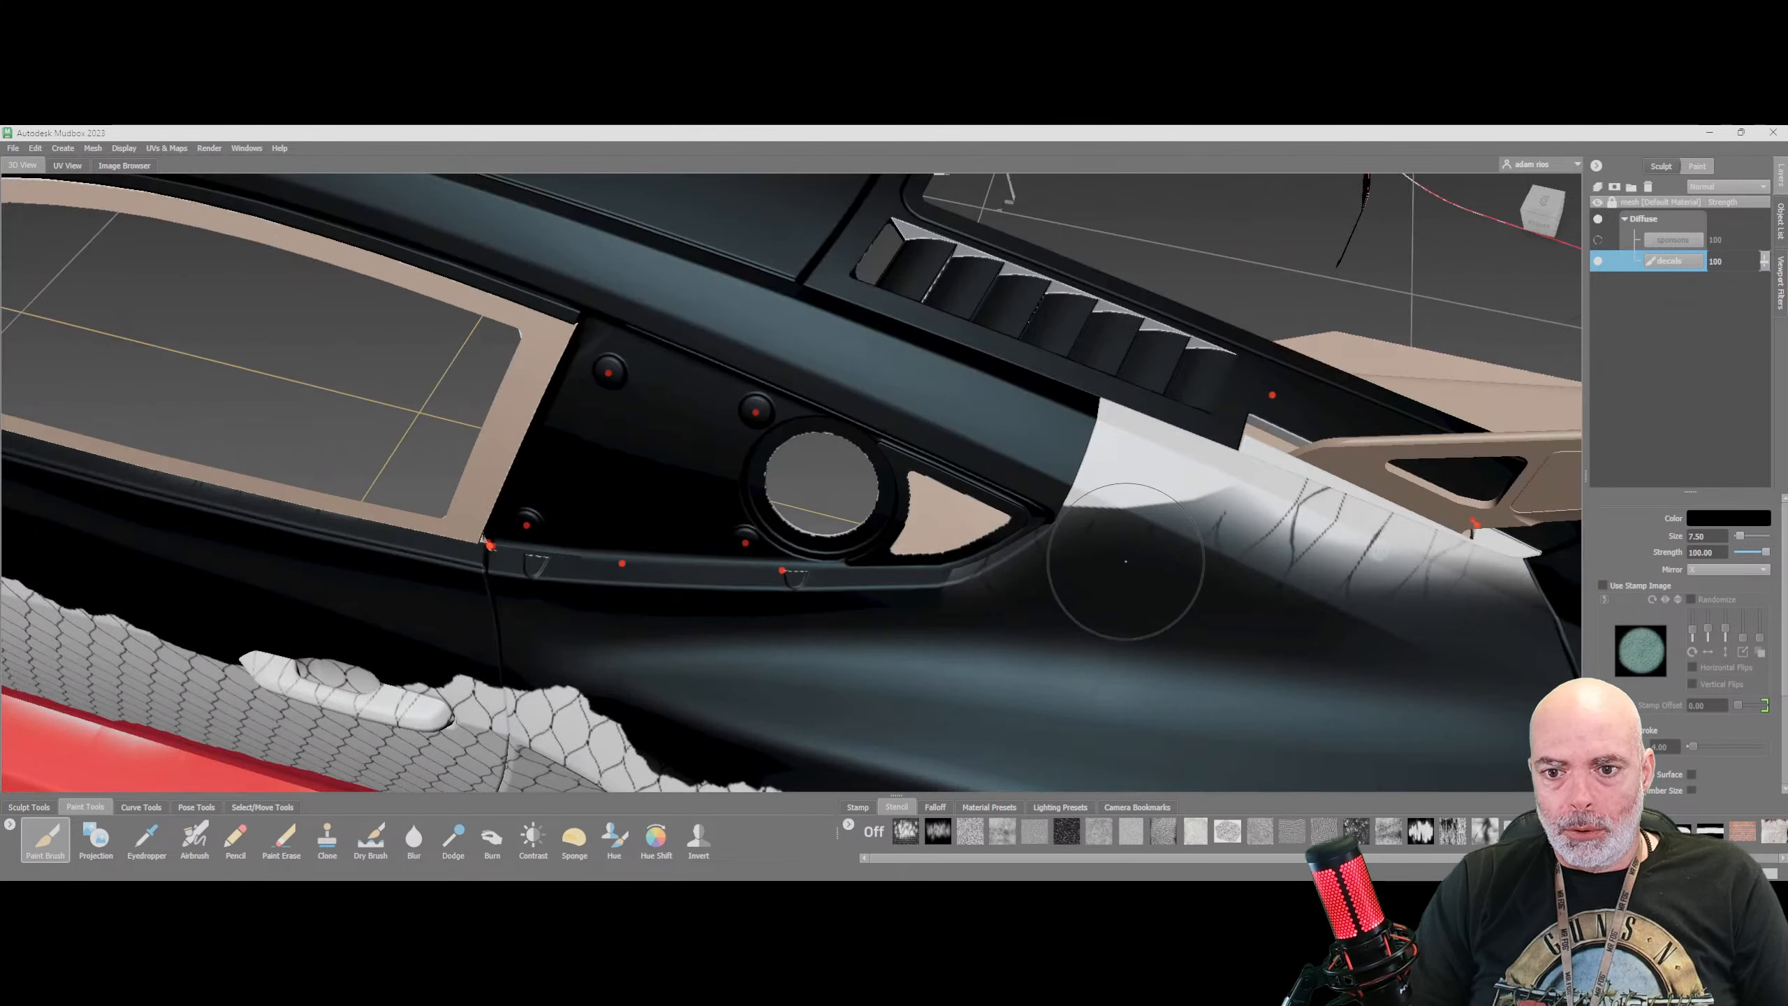
middle_click_drag(1482, 670, 1288, 607, "alt")
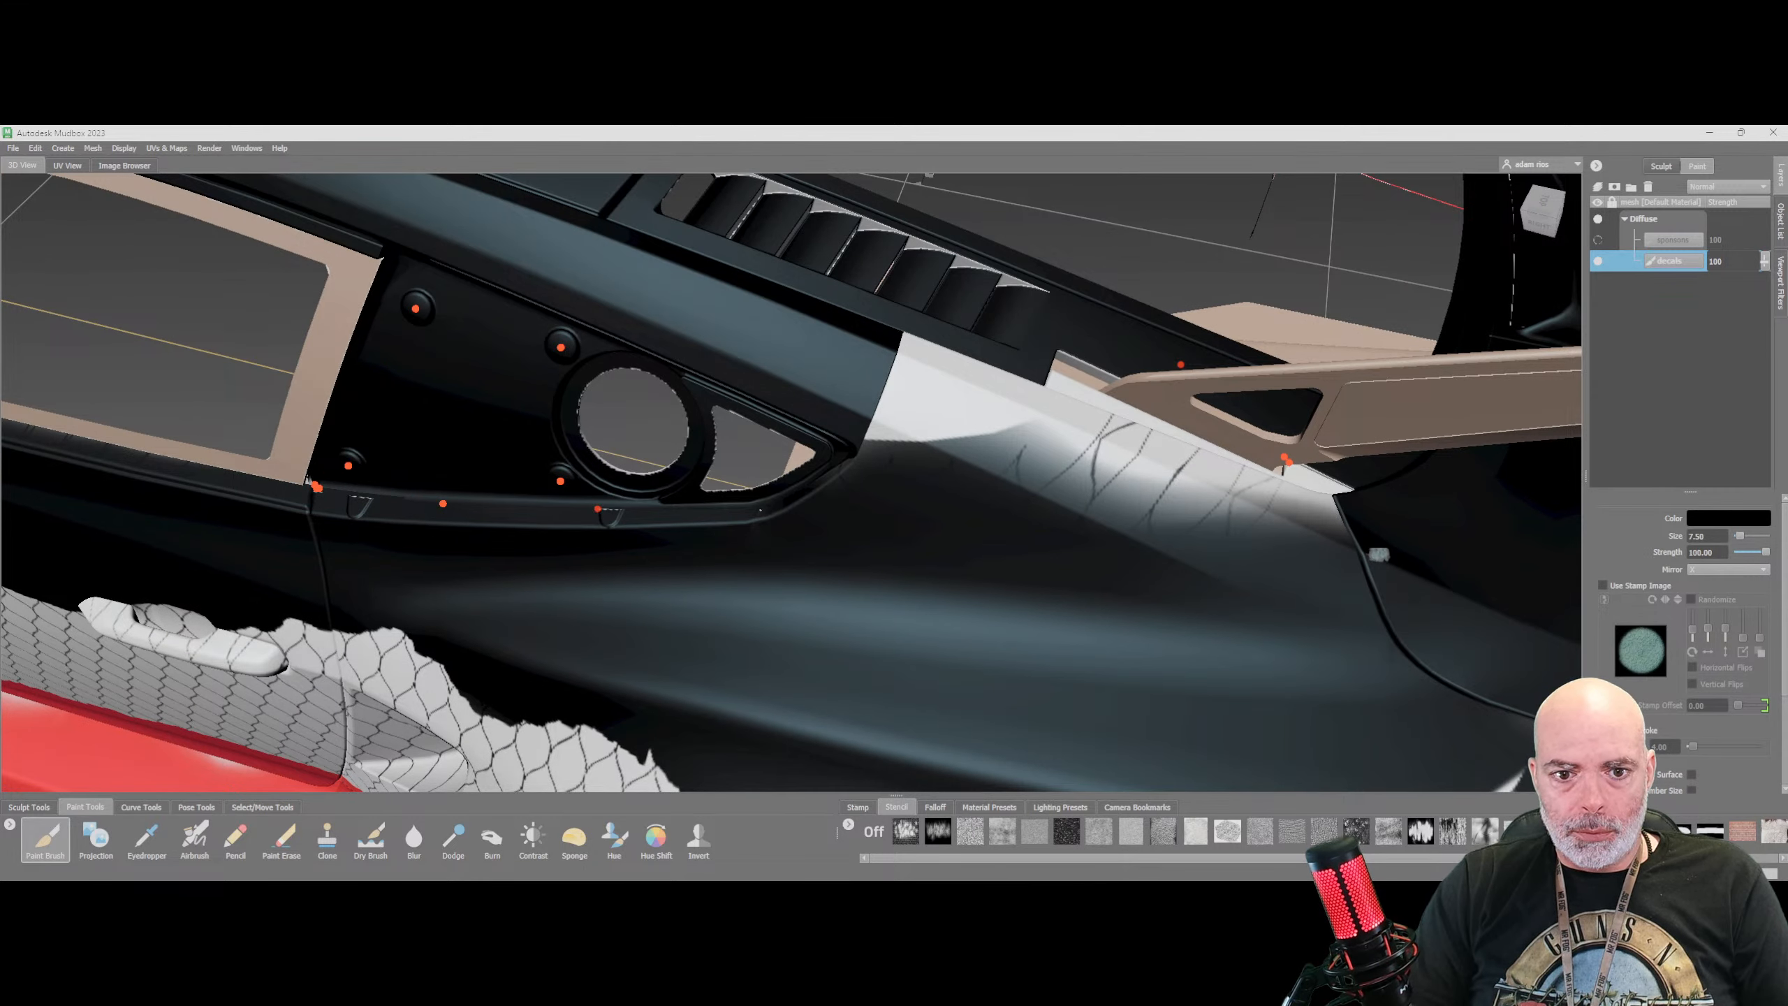
mouse_move(821, 509)
left_mouse_down()
mouse_move(915, 395)
mouse_move(993, 366)
mouse_move(1077, 422)
mouse_move(1305, 498)
left_mouse_up()
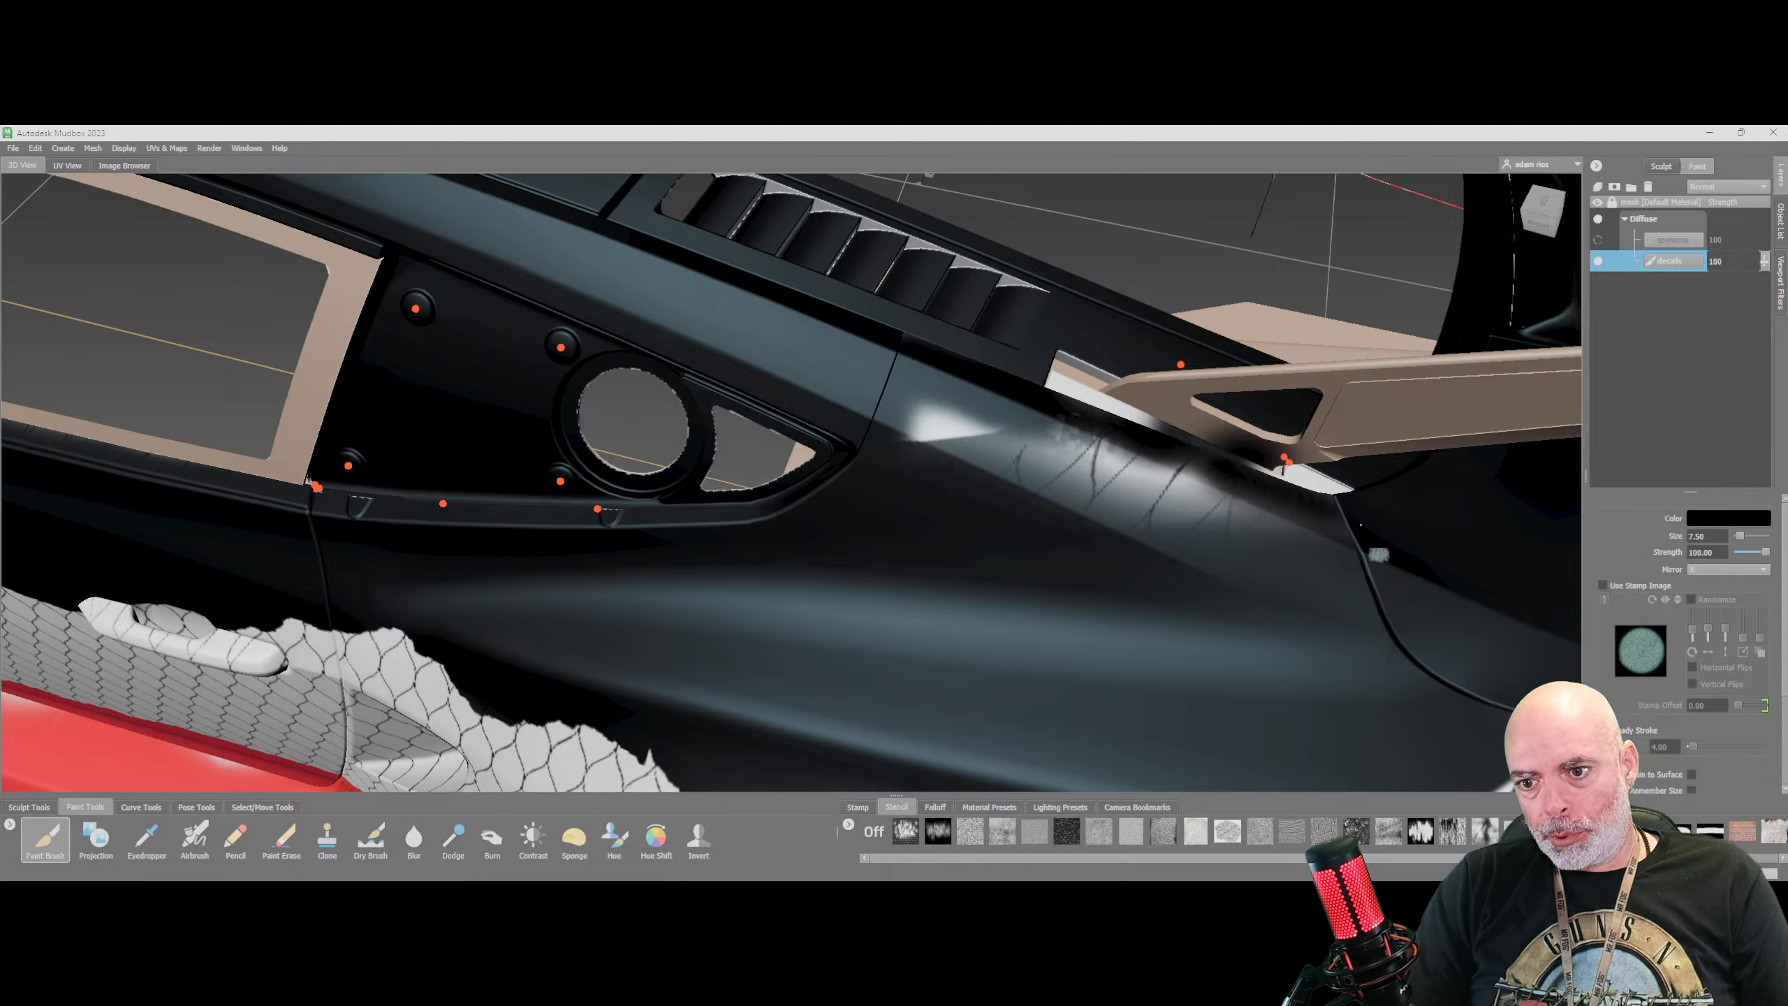
key("ctrl+z")
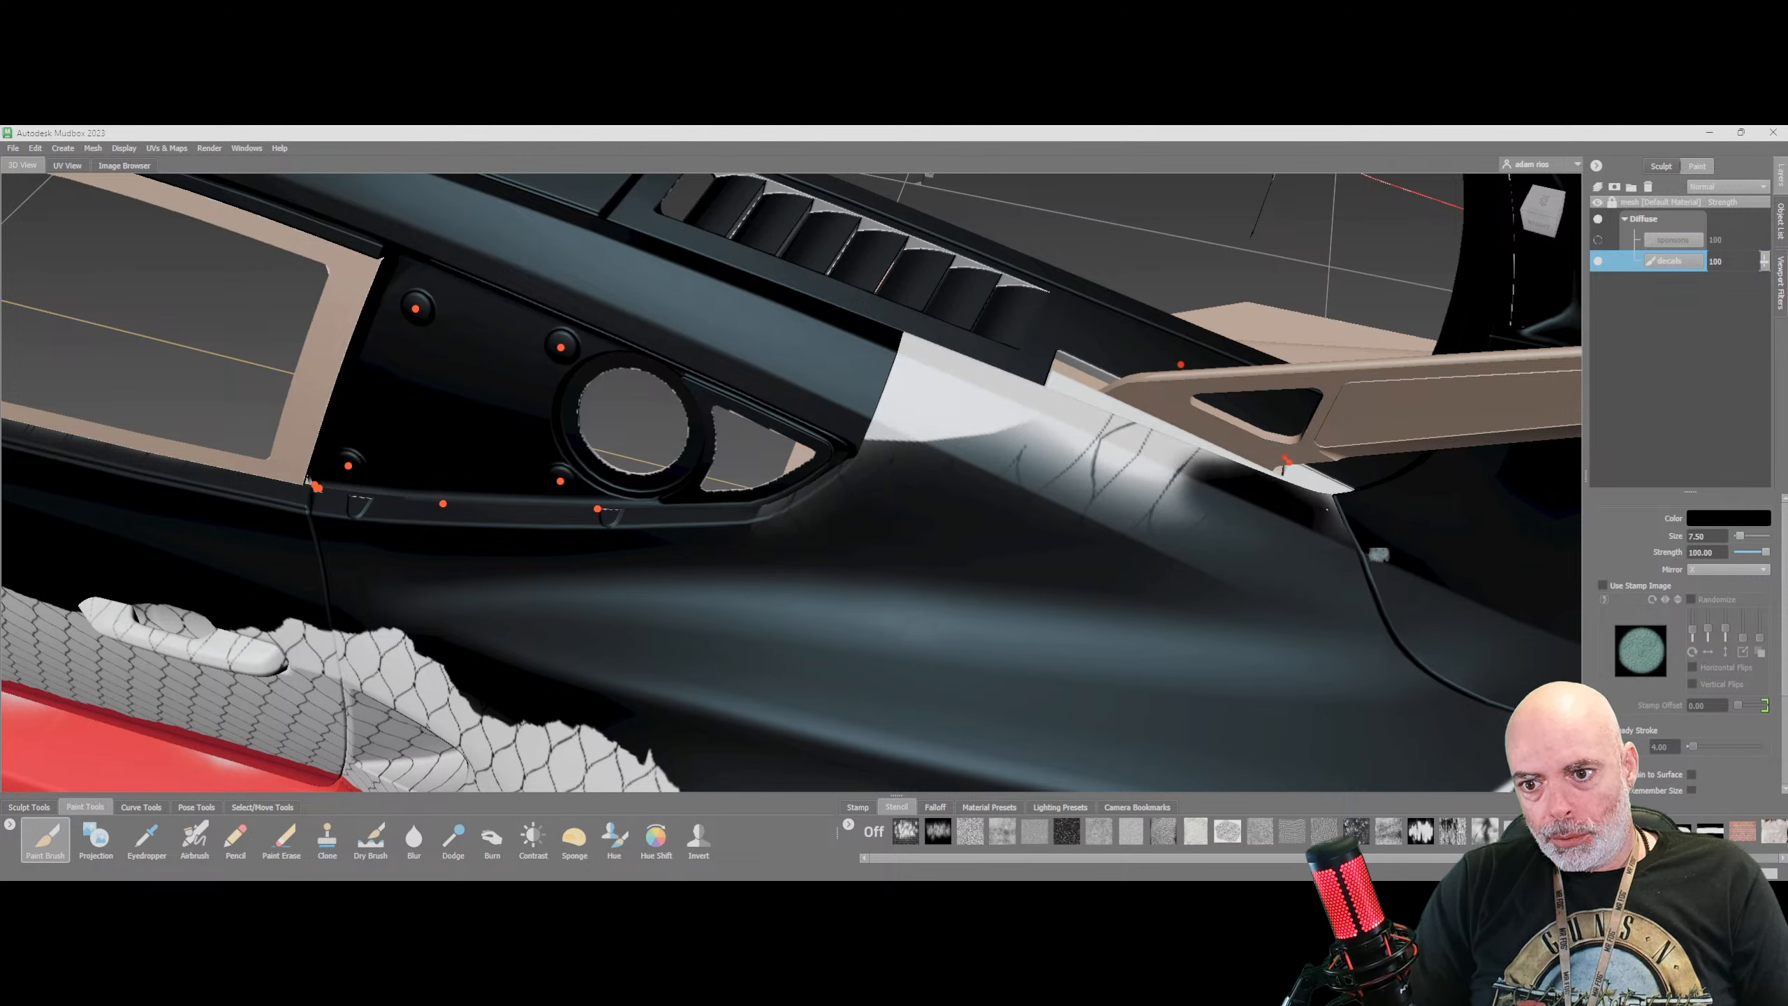
mouse_move(1329, 513)
left_mouse_down()
mouse_move(890, 366)
mouse_move(904, 401)
mouse_move(884, 417)
left_mouse_up()
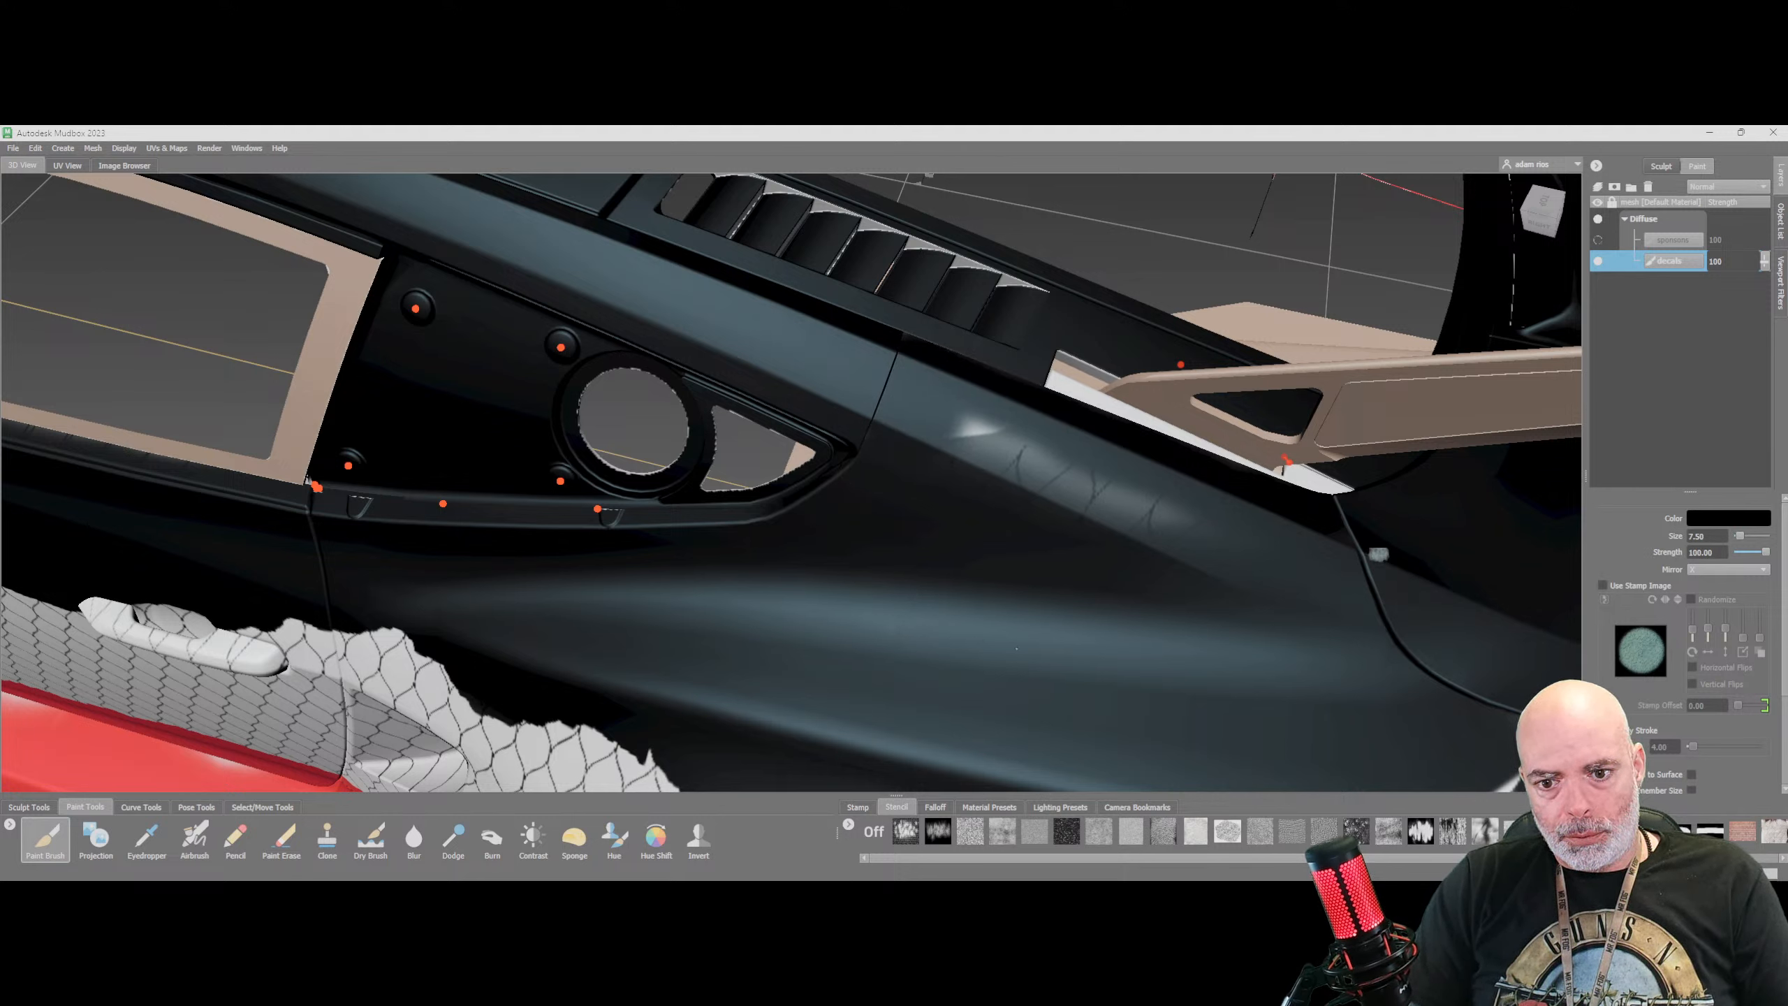
left_click_drag(1295, 584, 935, 430)
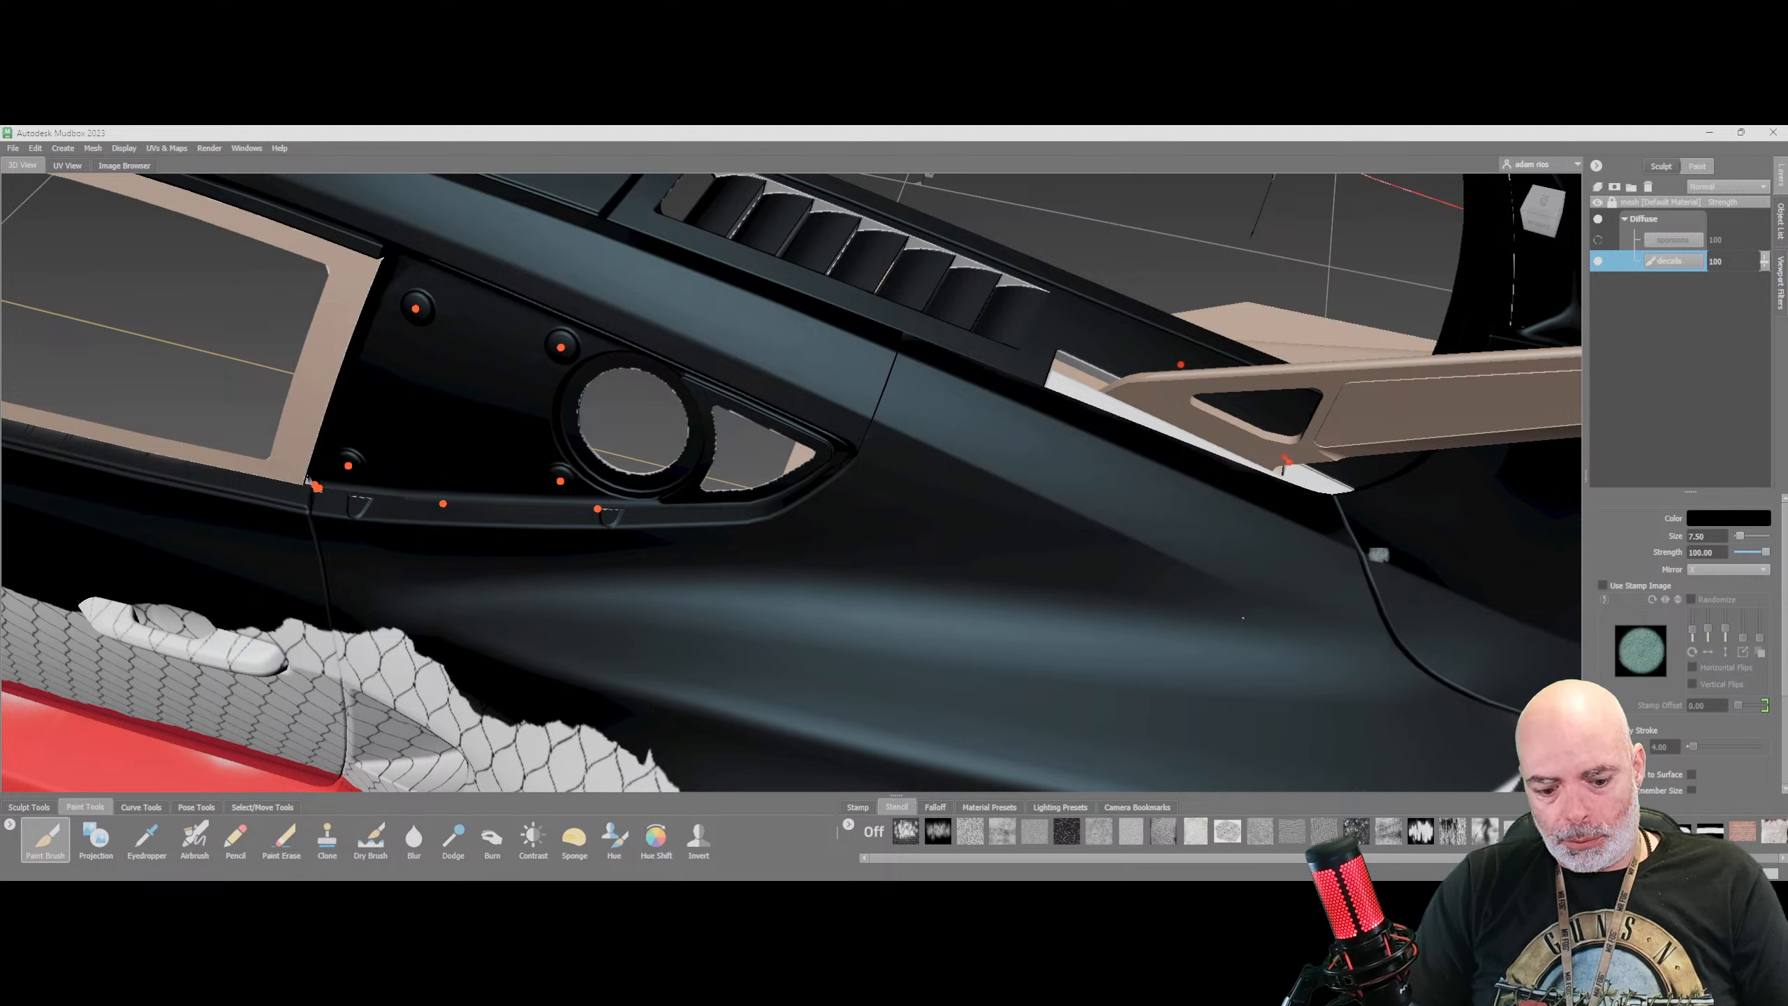
Paint the pale area on the rear quarter panel below the boot panel line black, keeping the stencil hidden
middle_click_drag(1298, 667, 1107, 574, "alt")
mouse_move(1106, 574)
left_mouse_down("alt")
mouse_move(1113, 590)
mouse_move(1213, 531)
left_mouse_up("alt")
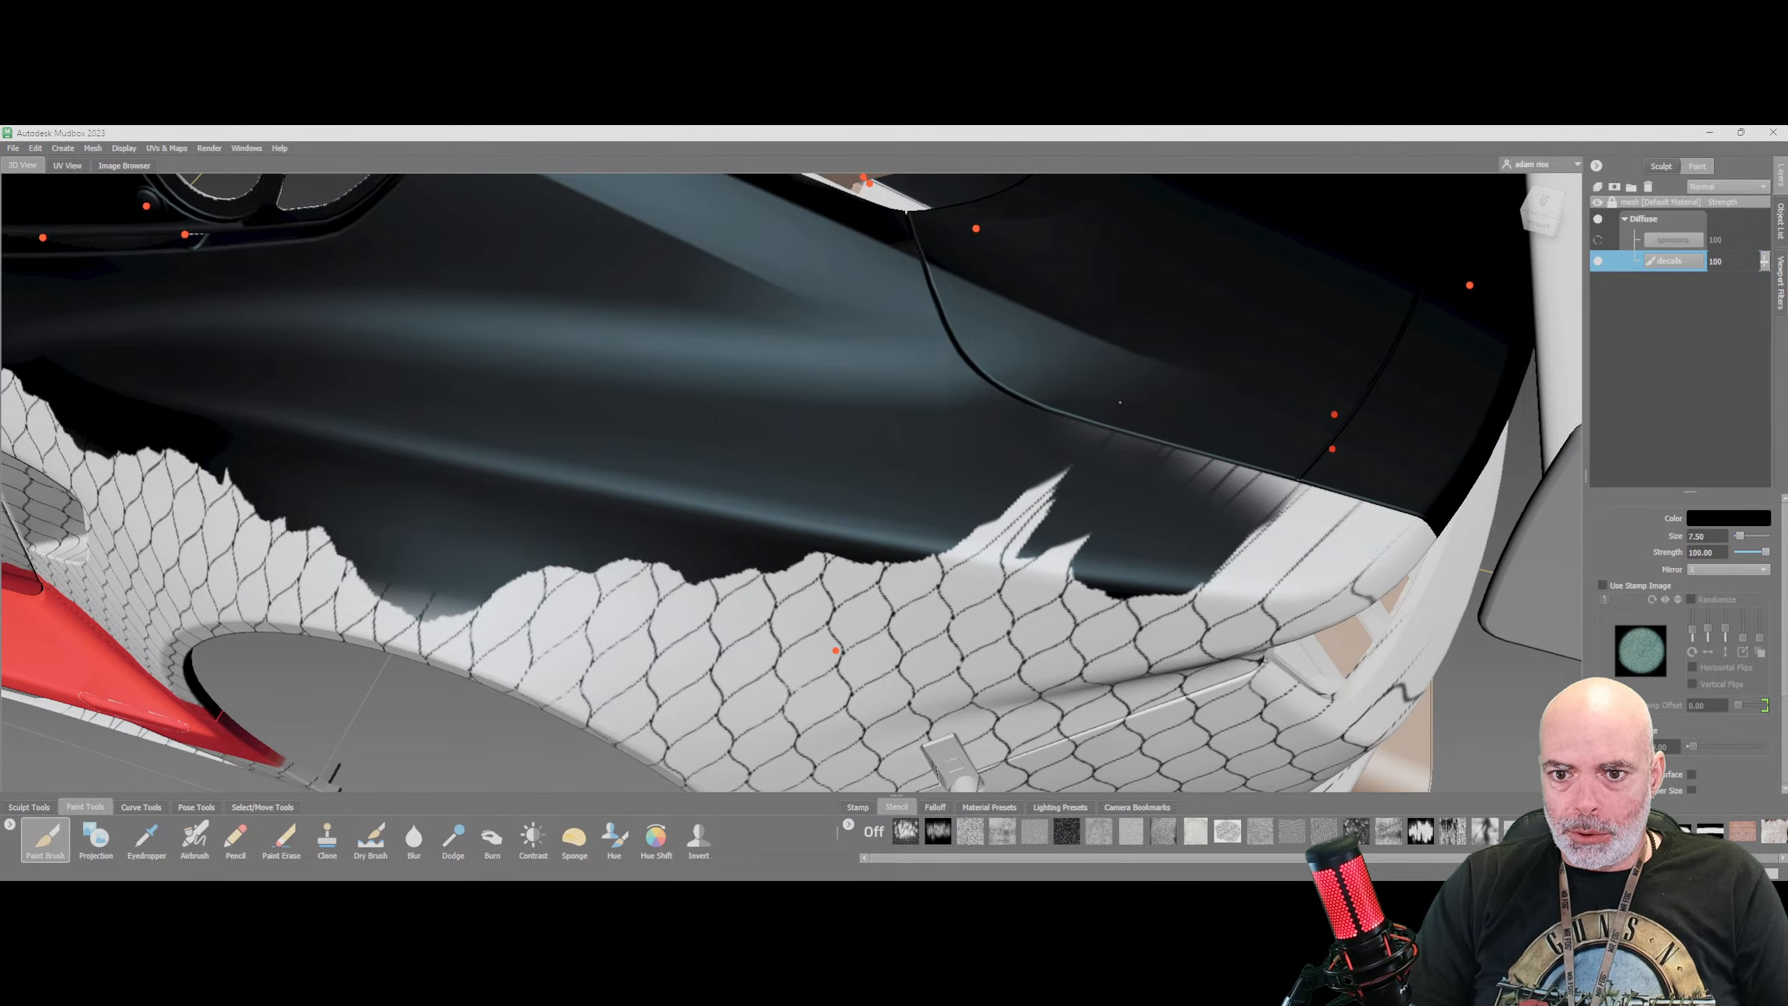
left_click_drag(1182, 464, 1306, 486)
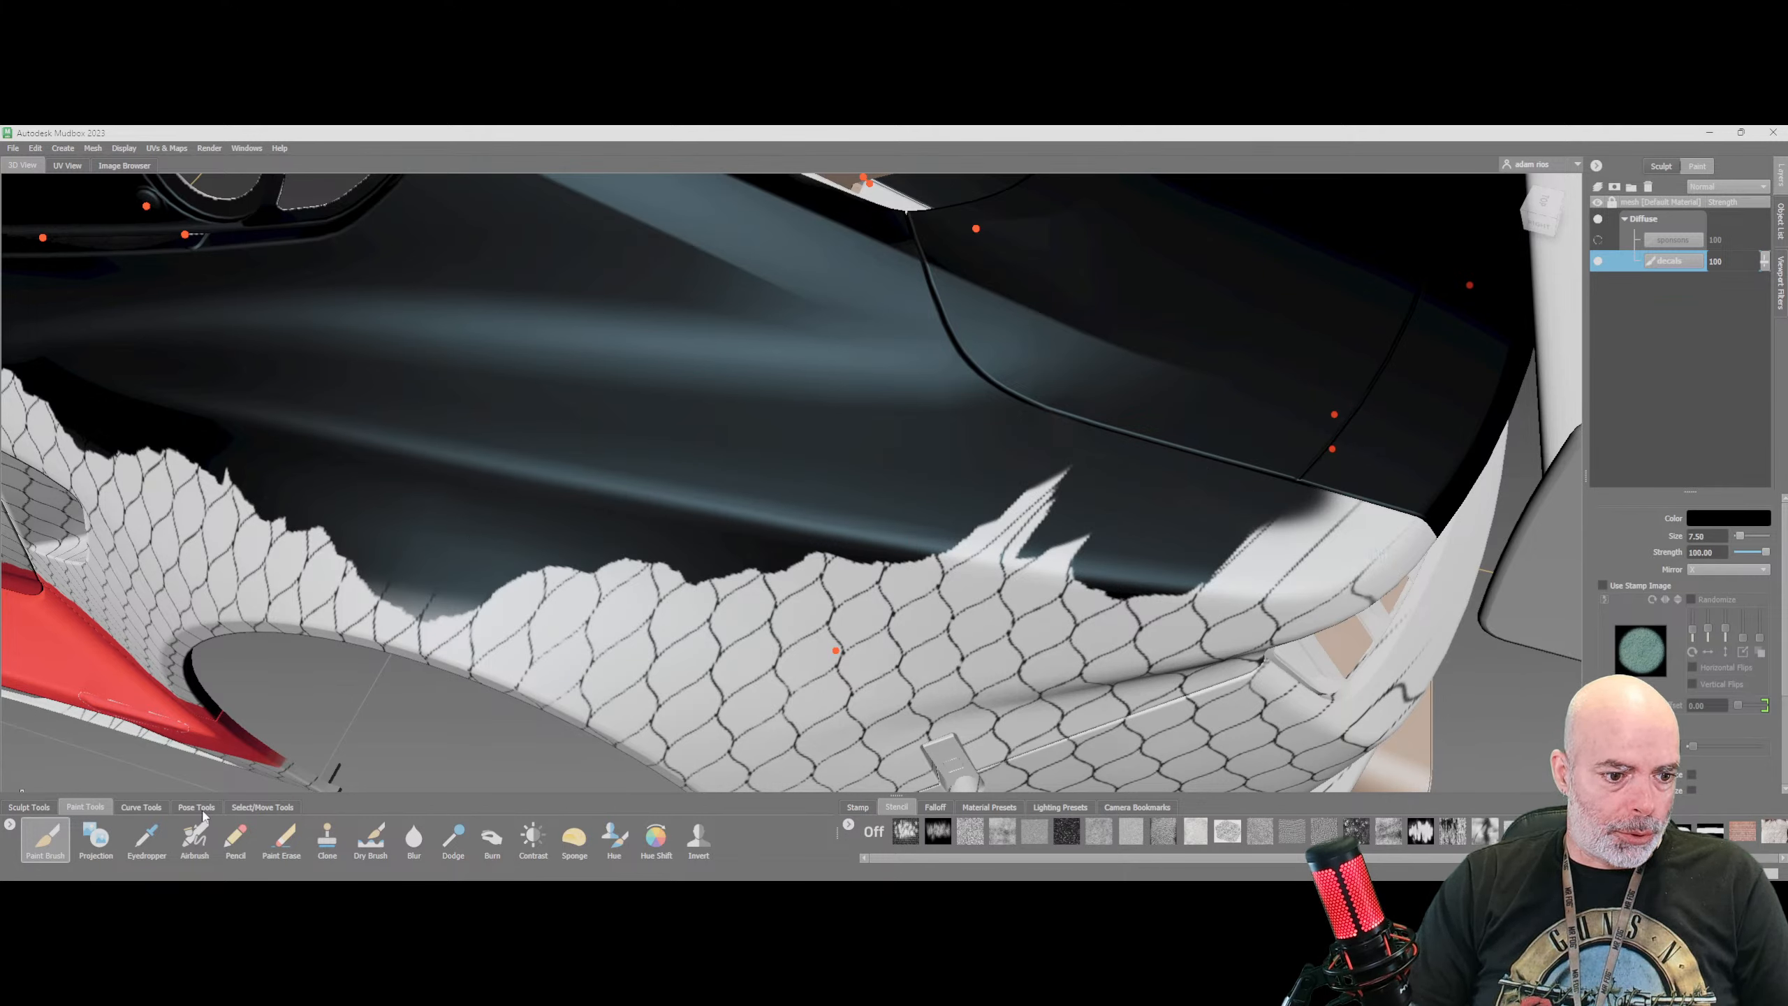
left_click(100, 836)
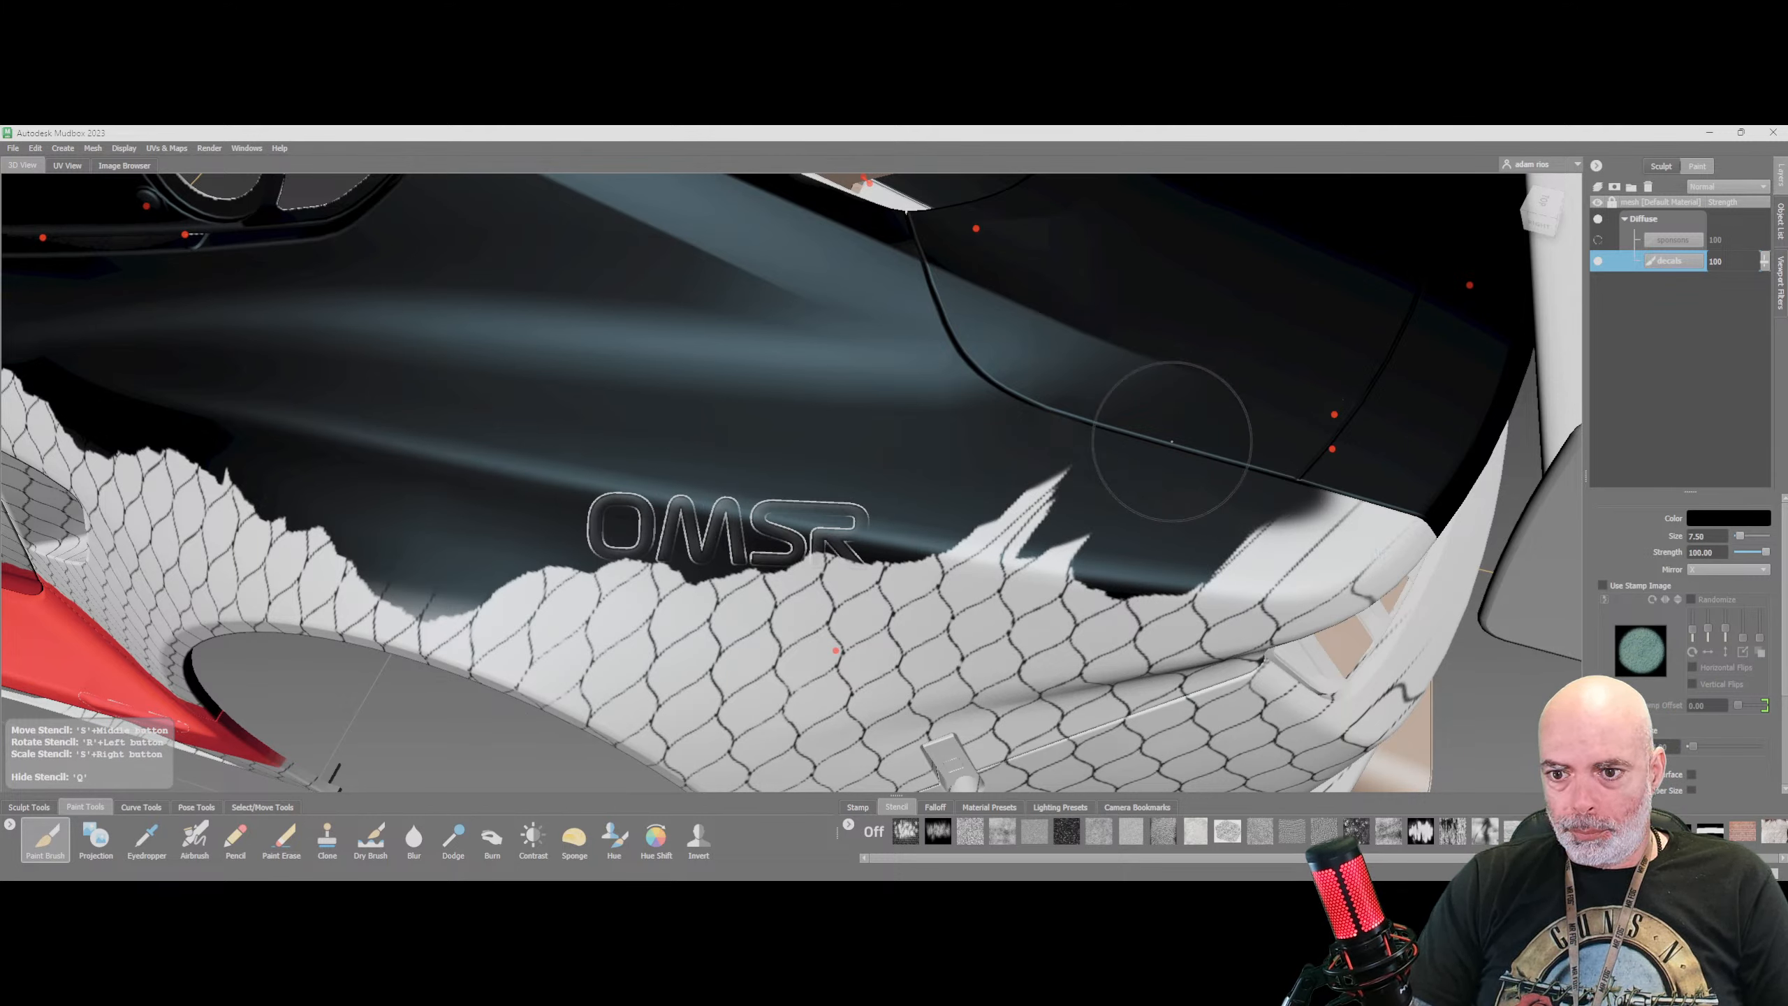
key("q")
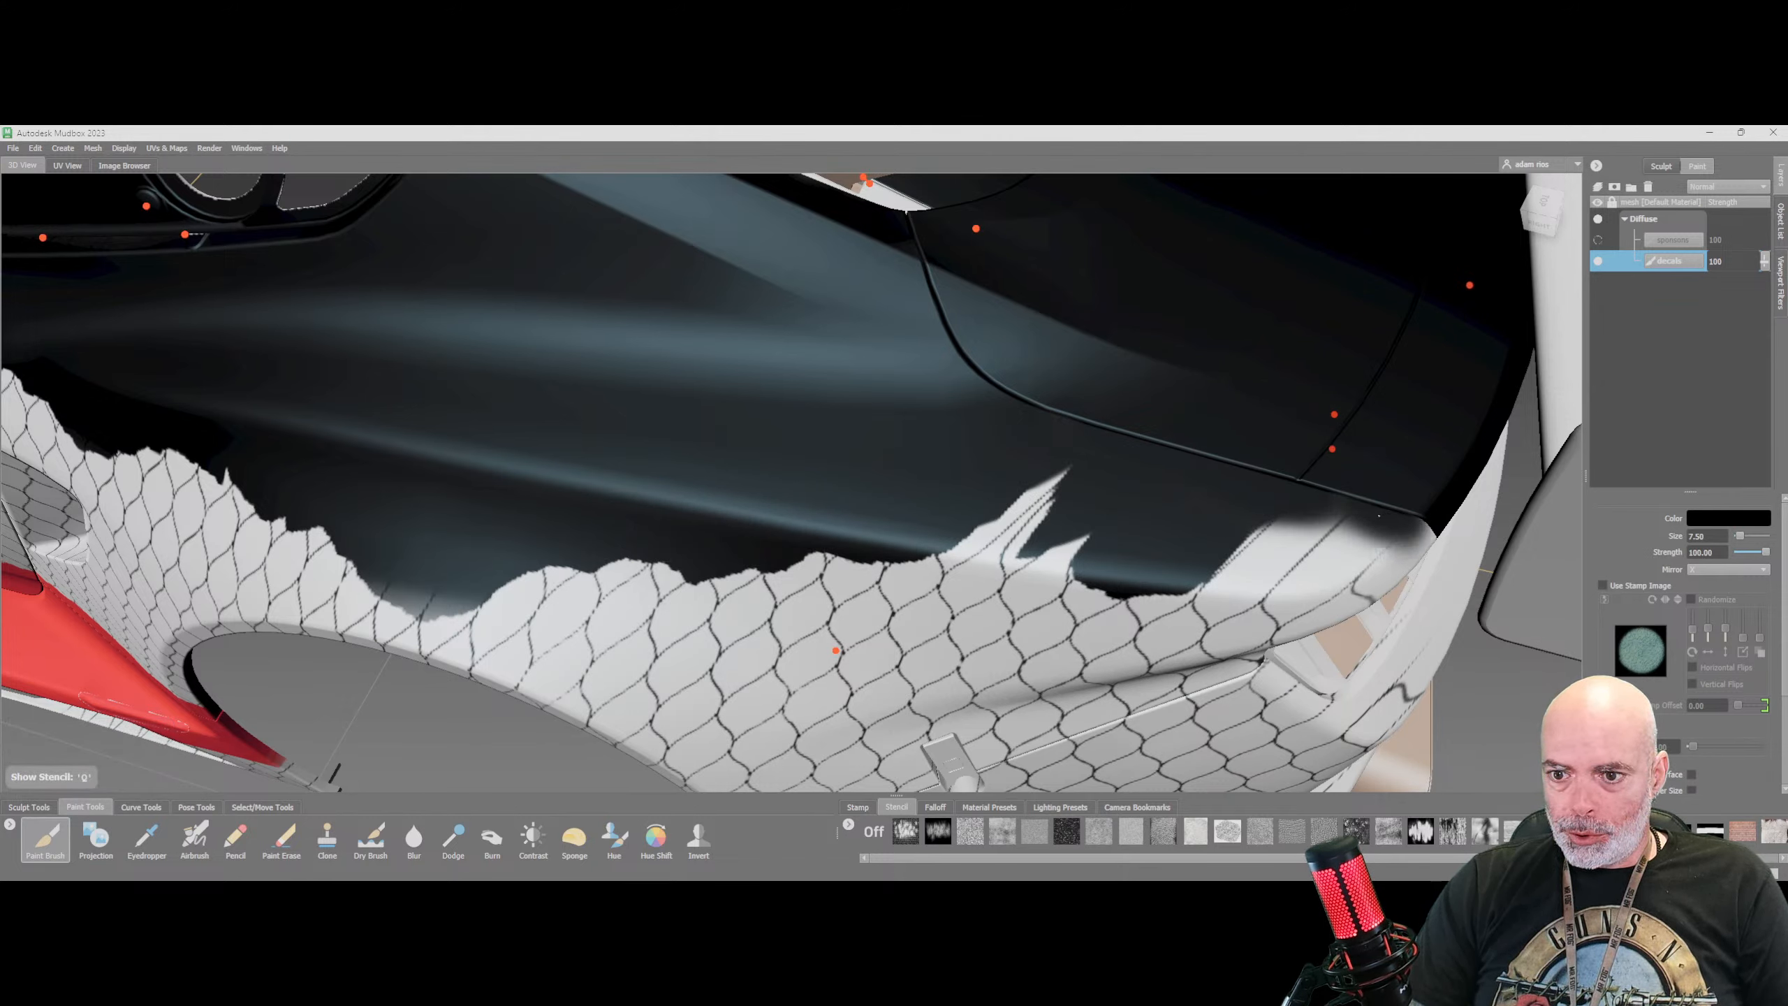
mouse_move(1240, 509)
left_mouse_down()
mouse_move(1418, 511)
mouse_move(1400, 542)
mouse_move(1229, 540)
left_mouse_up()
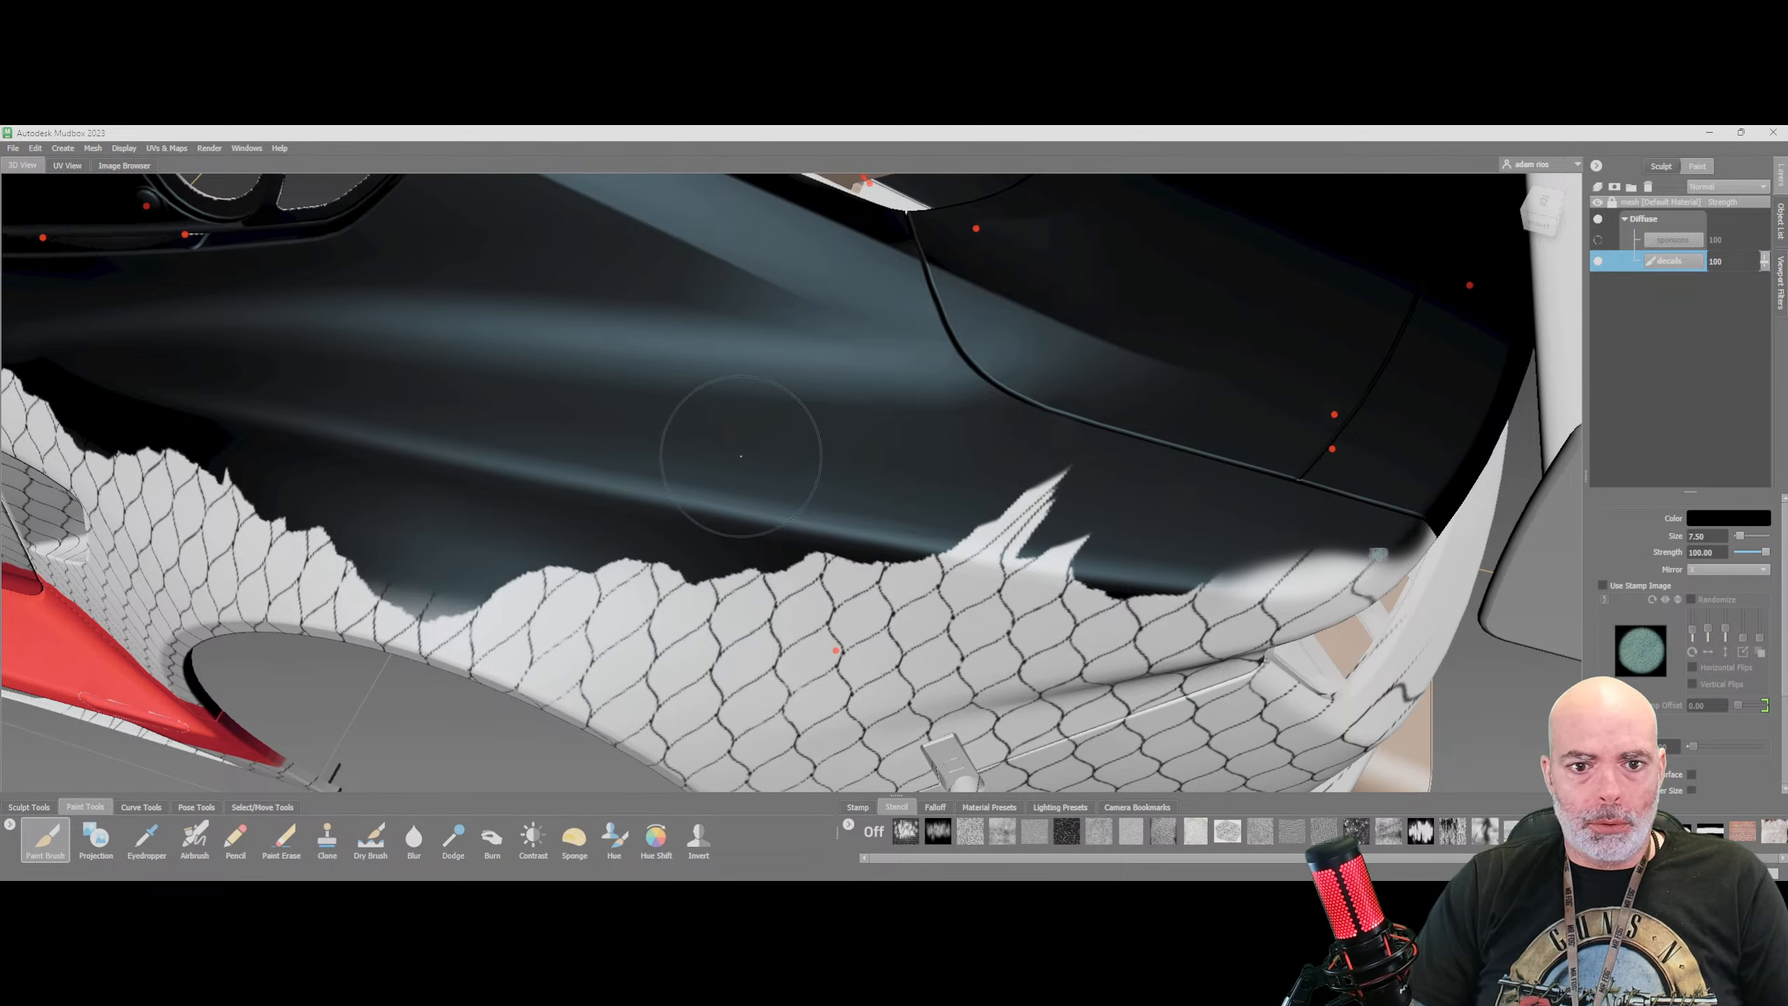
right_click_drag(742, 465, 642, 473, "alt")
left_click_drag(642, 474, 528, 499, "alt")
left_click_drag(711, 464, 771, 394, "alt")
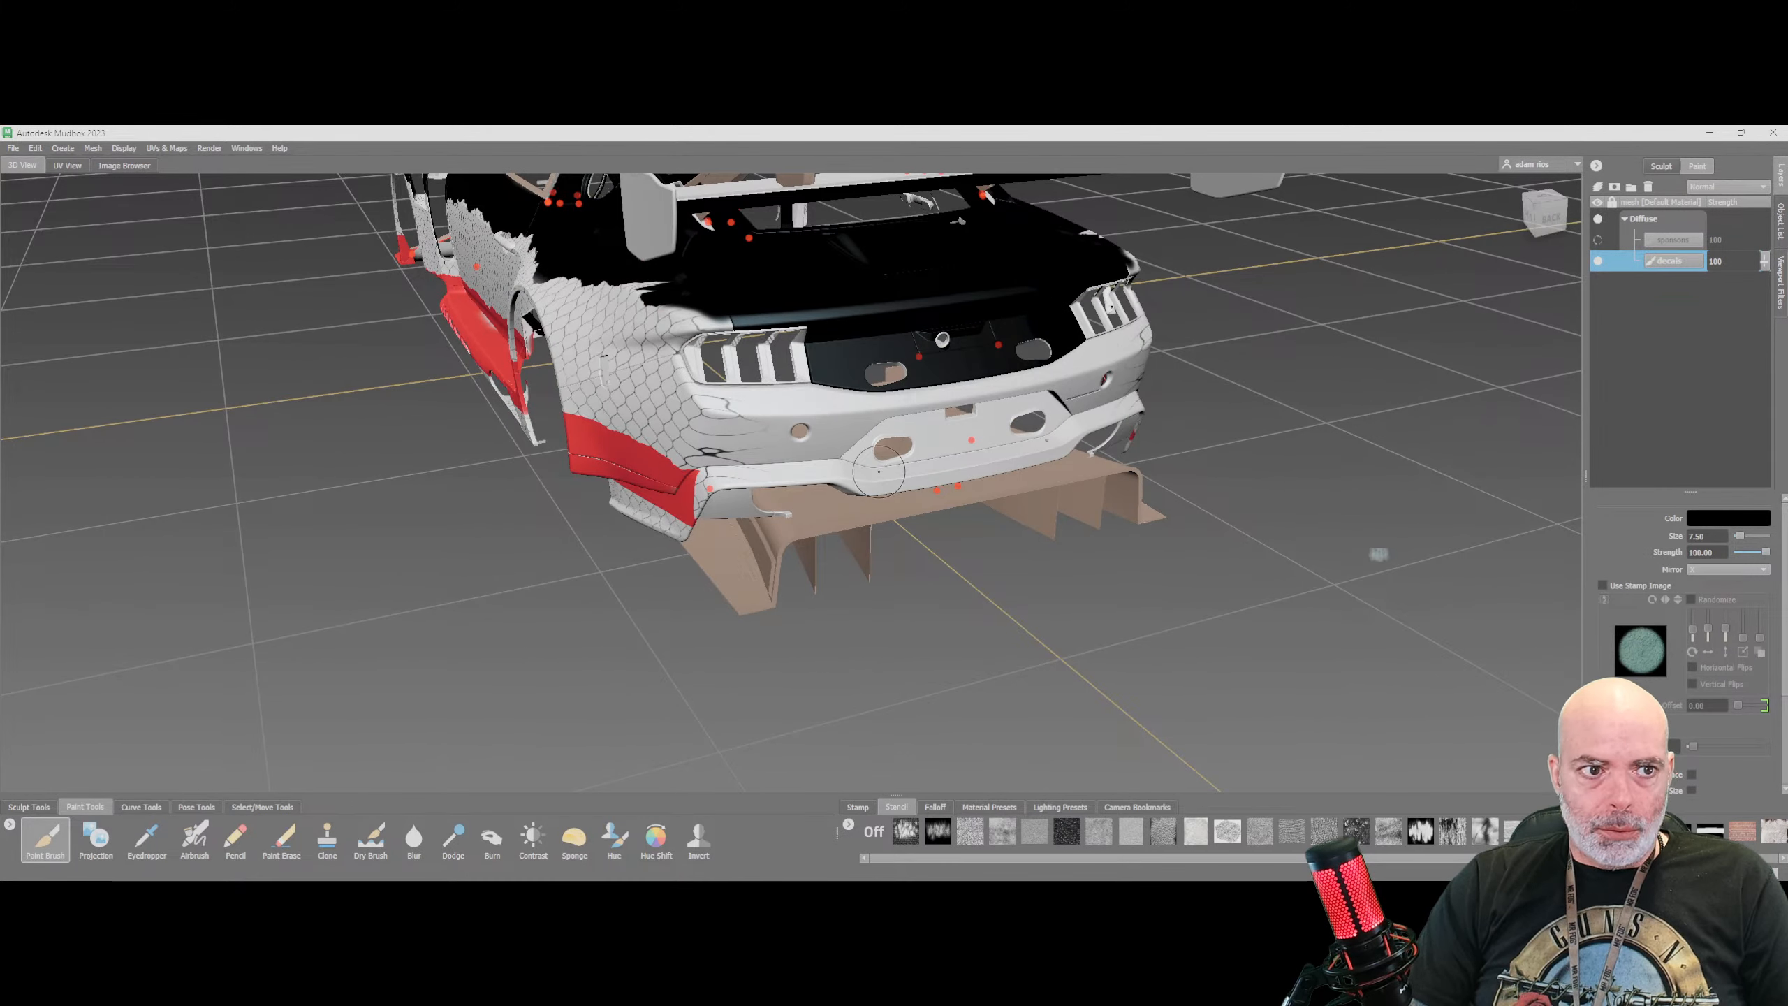
left_click(262, 807)
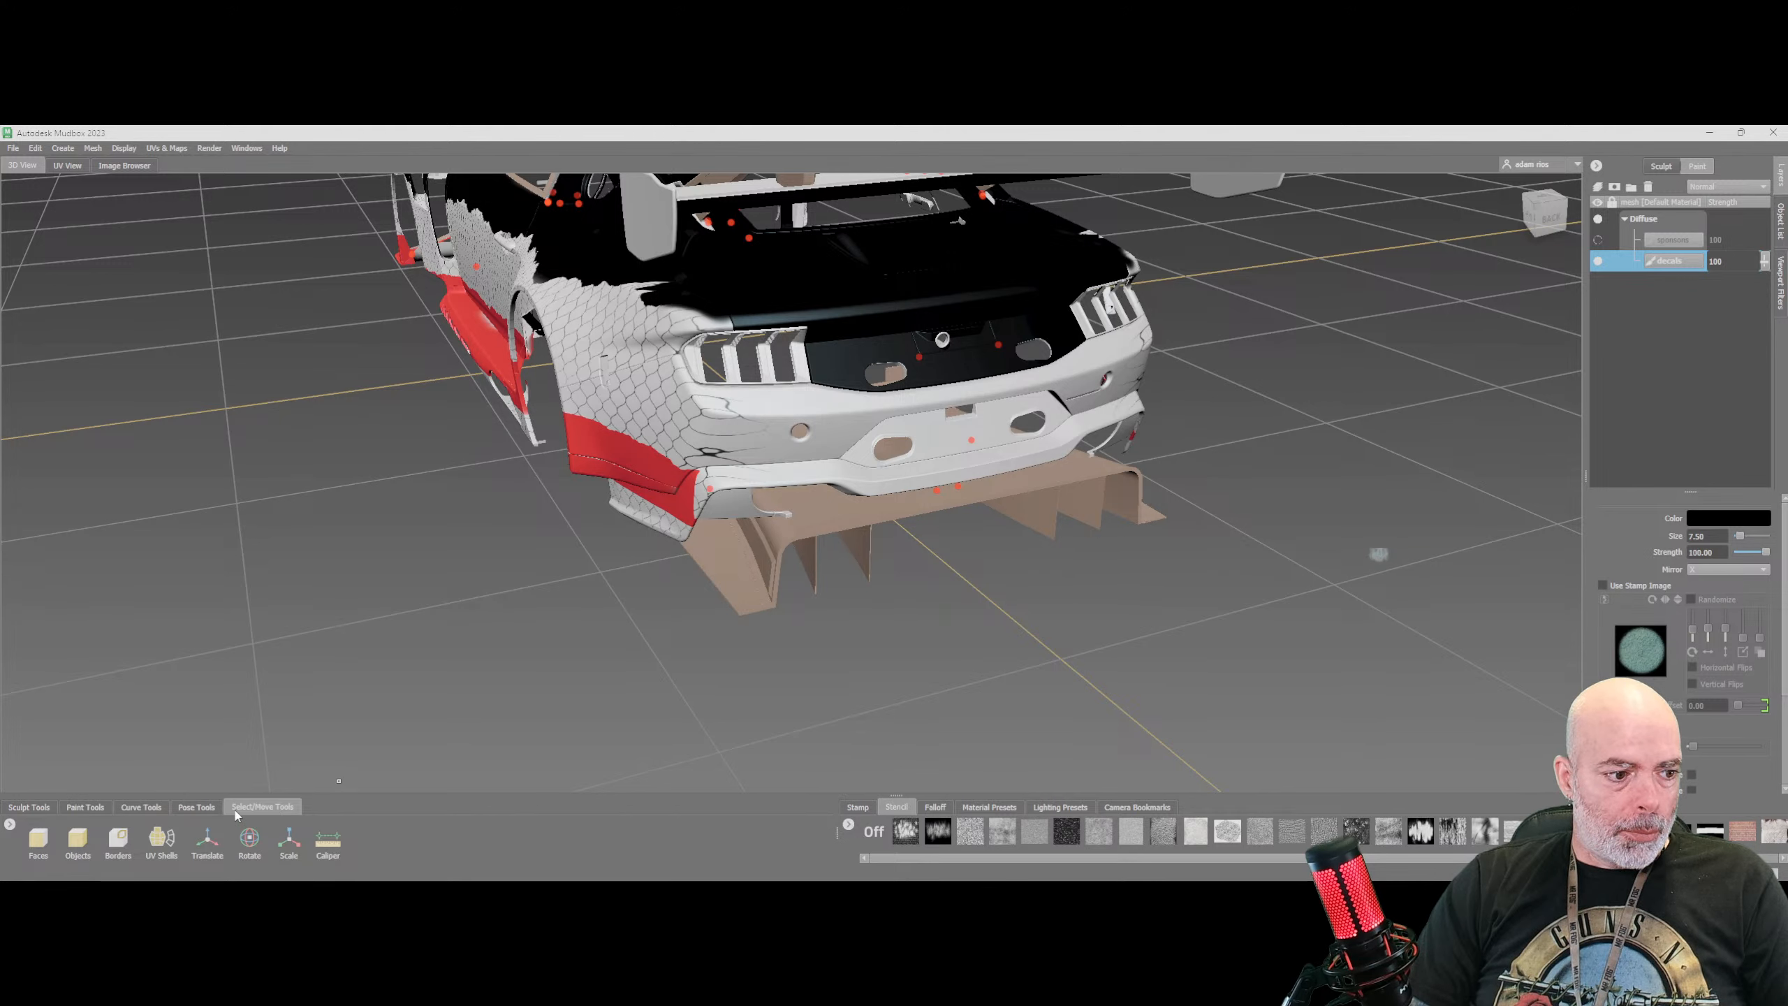
left_click(176, 837)
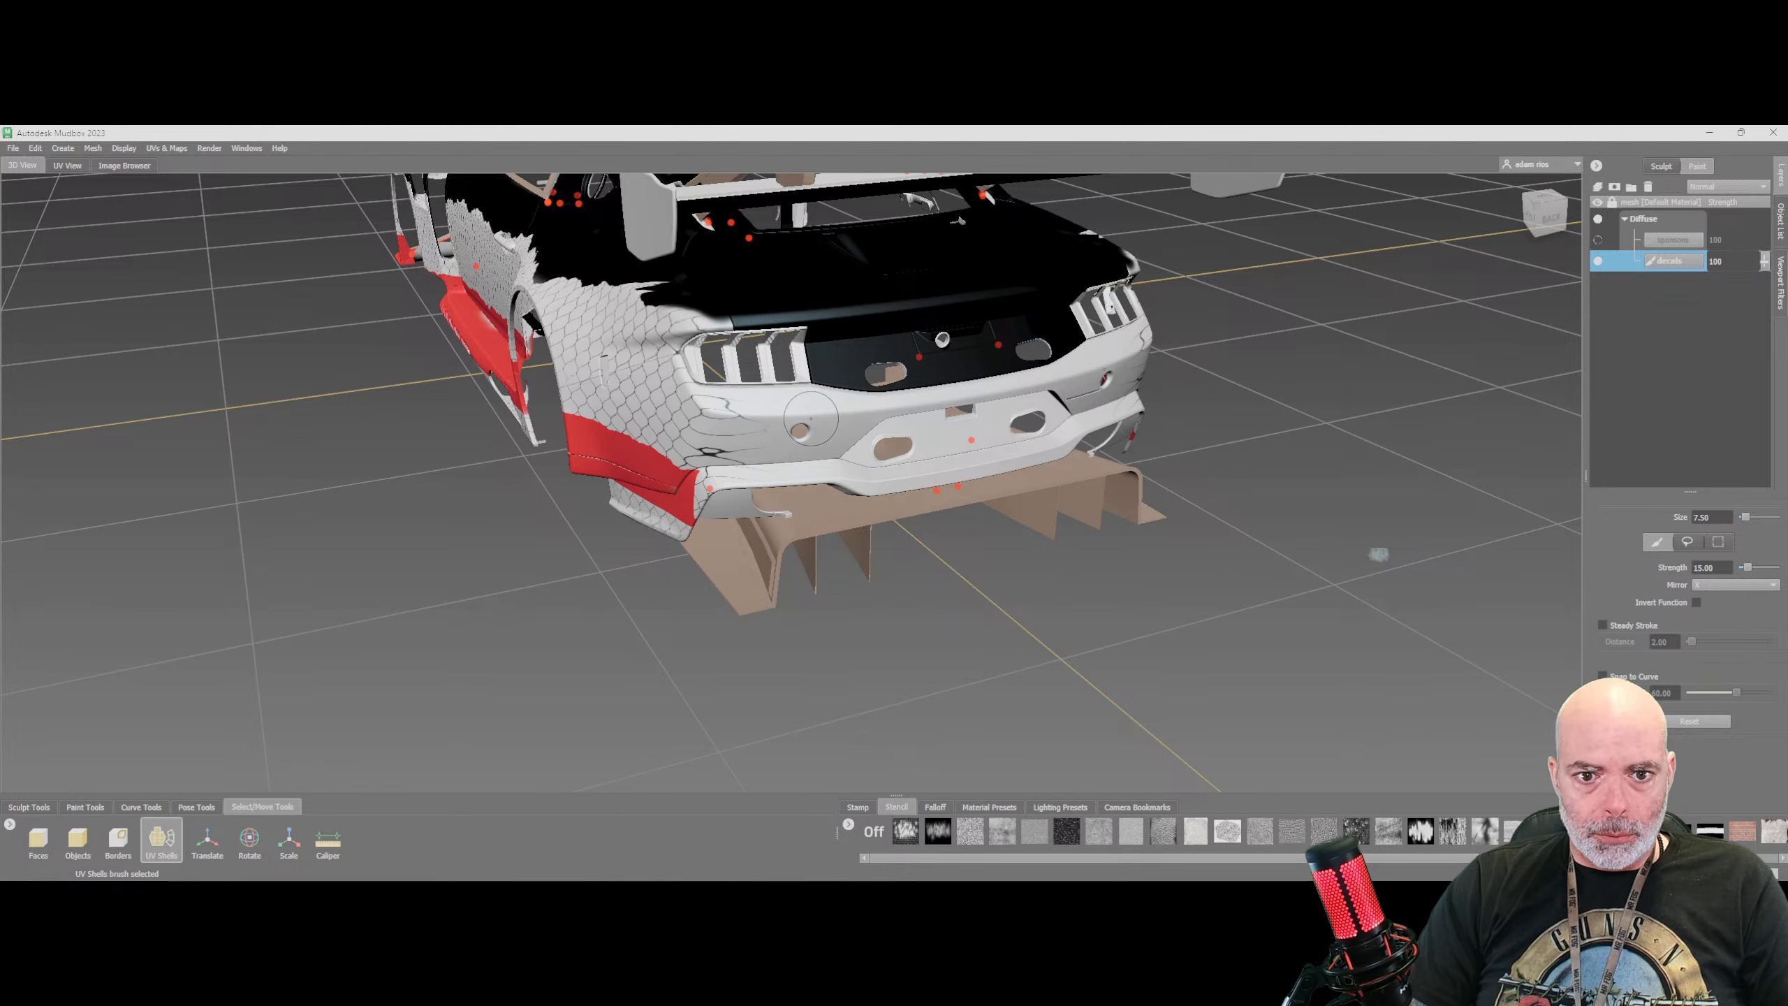
left_click(812, 418)
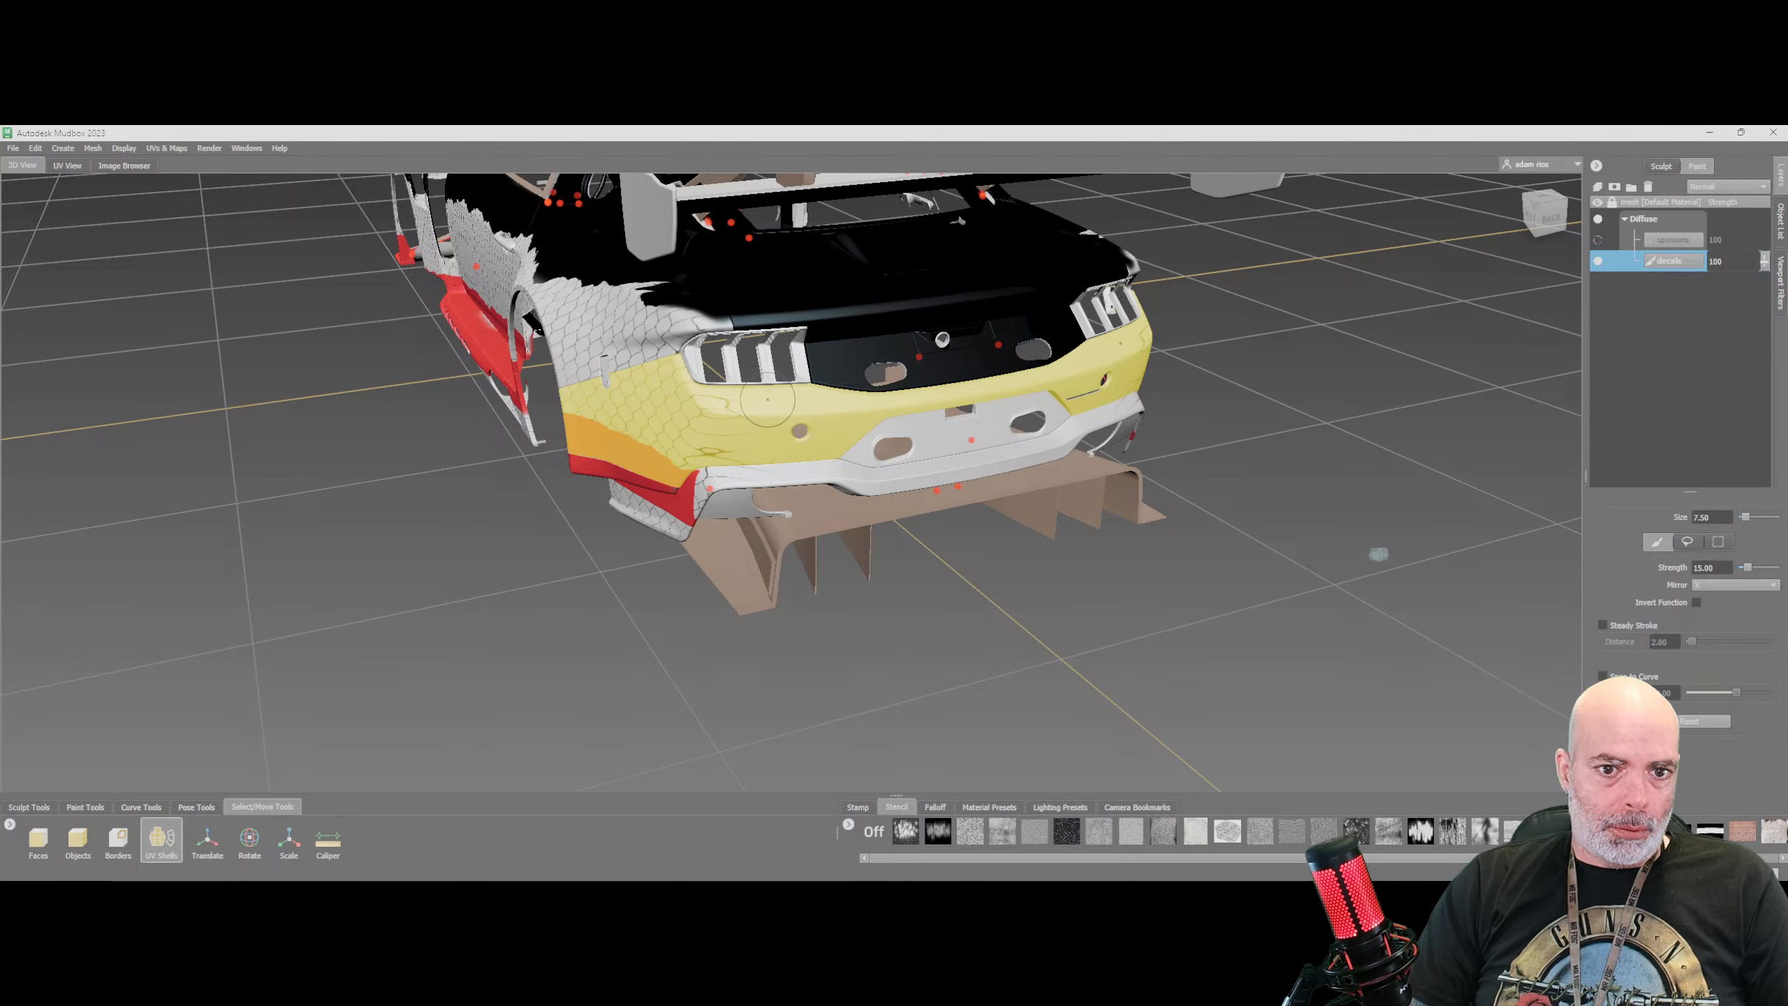
key("d")
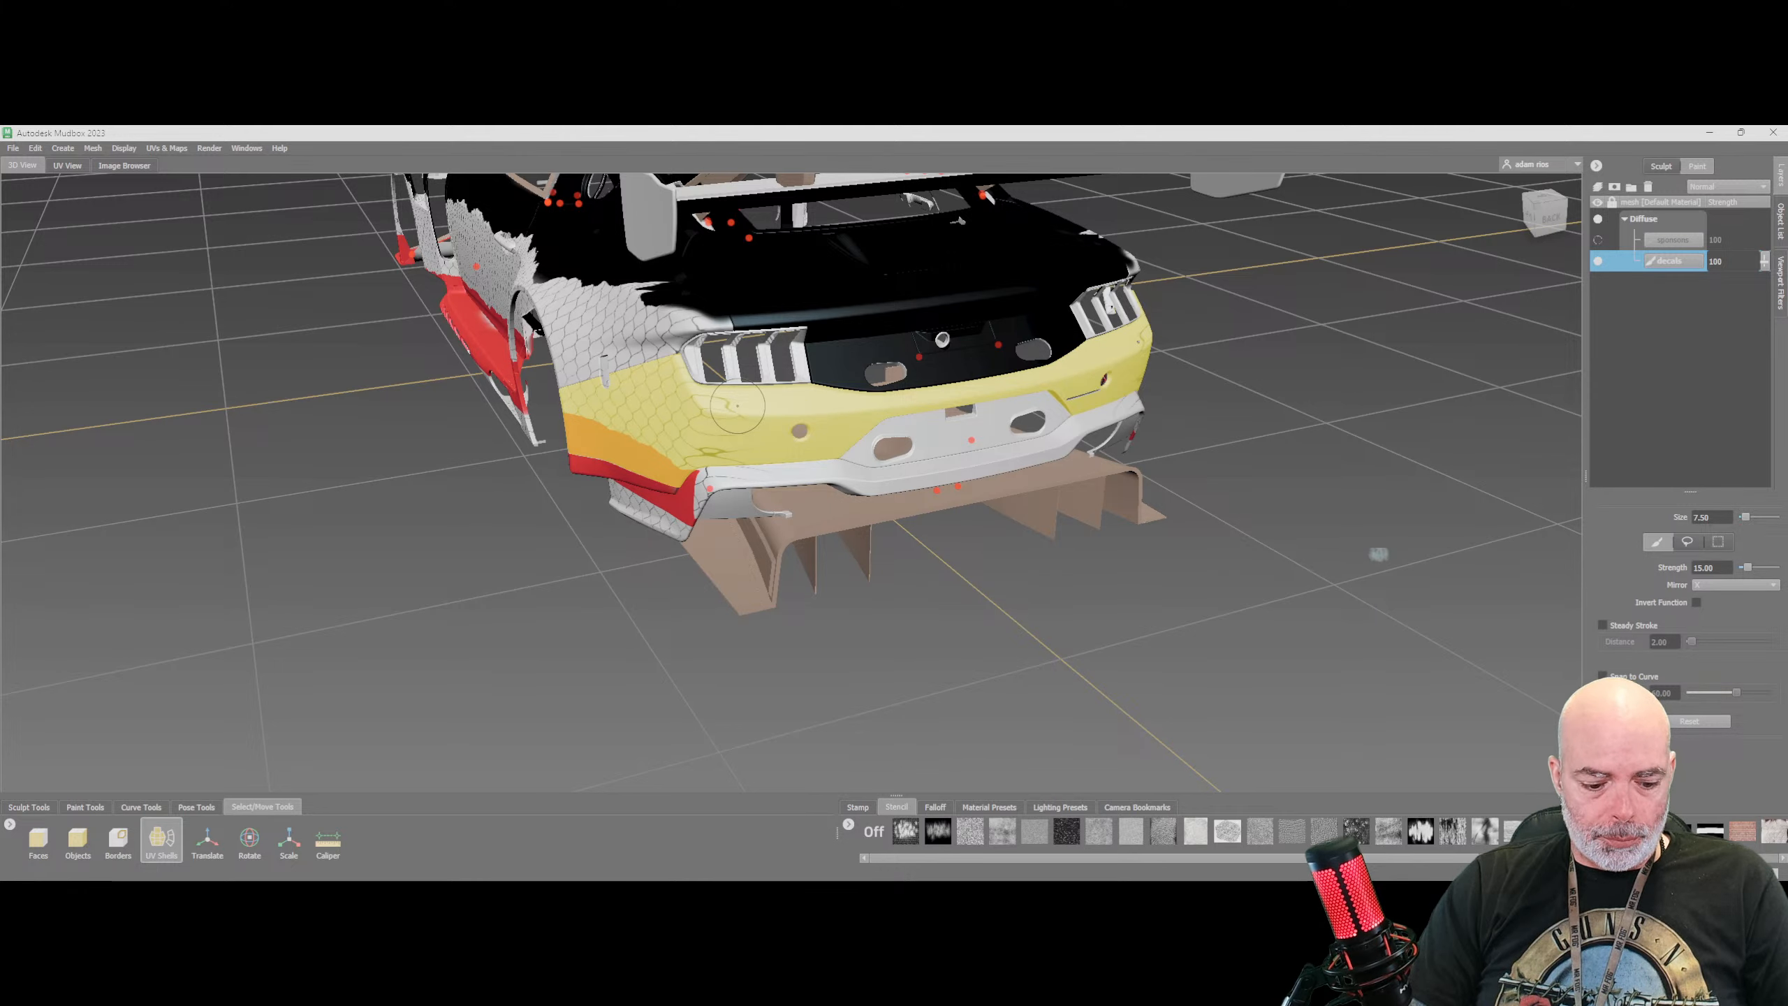
key("ctrl+z")
Paint the rear bumper black with the Paint Brush, including its centre section and lower edge
left_click(84, 808)
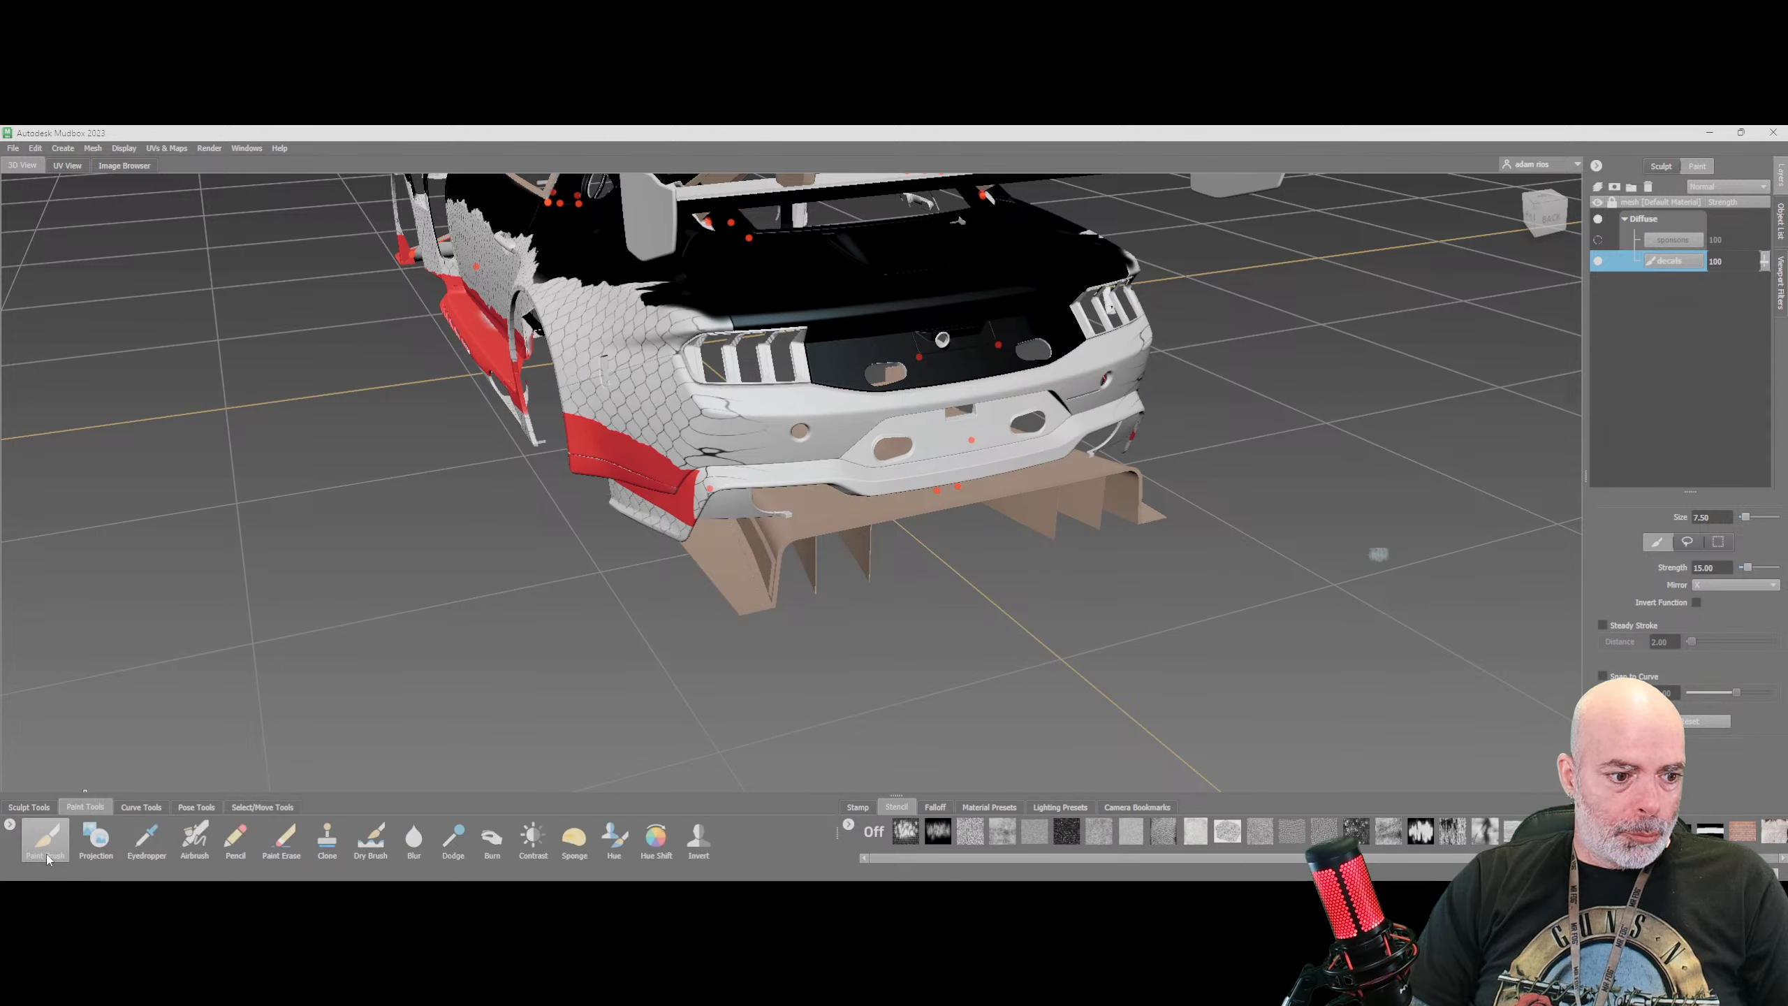
left_click(47, 840)
left_click_drag(777, 402, 732, 399)
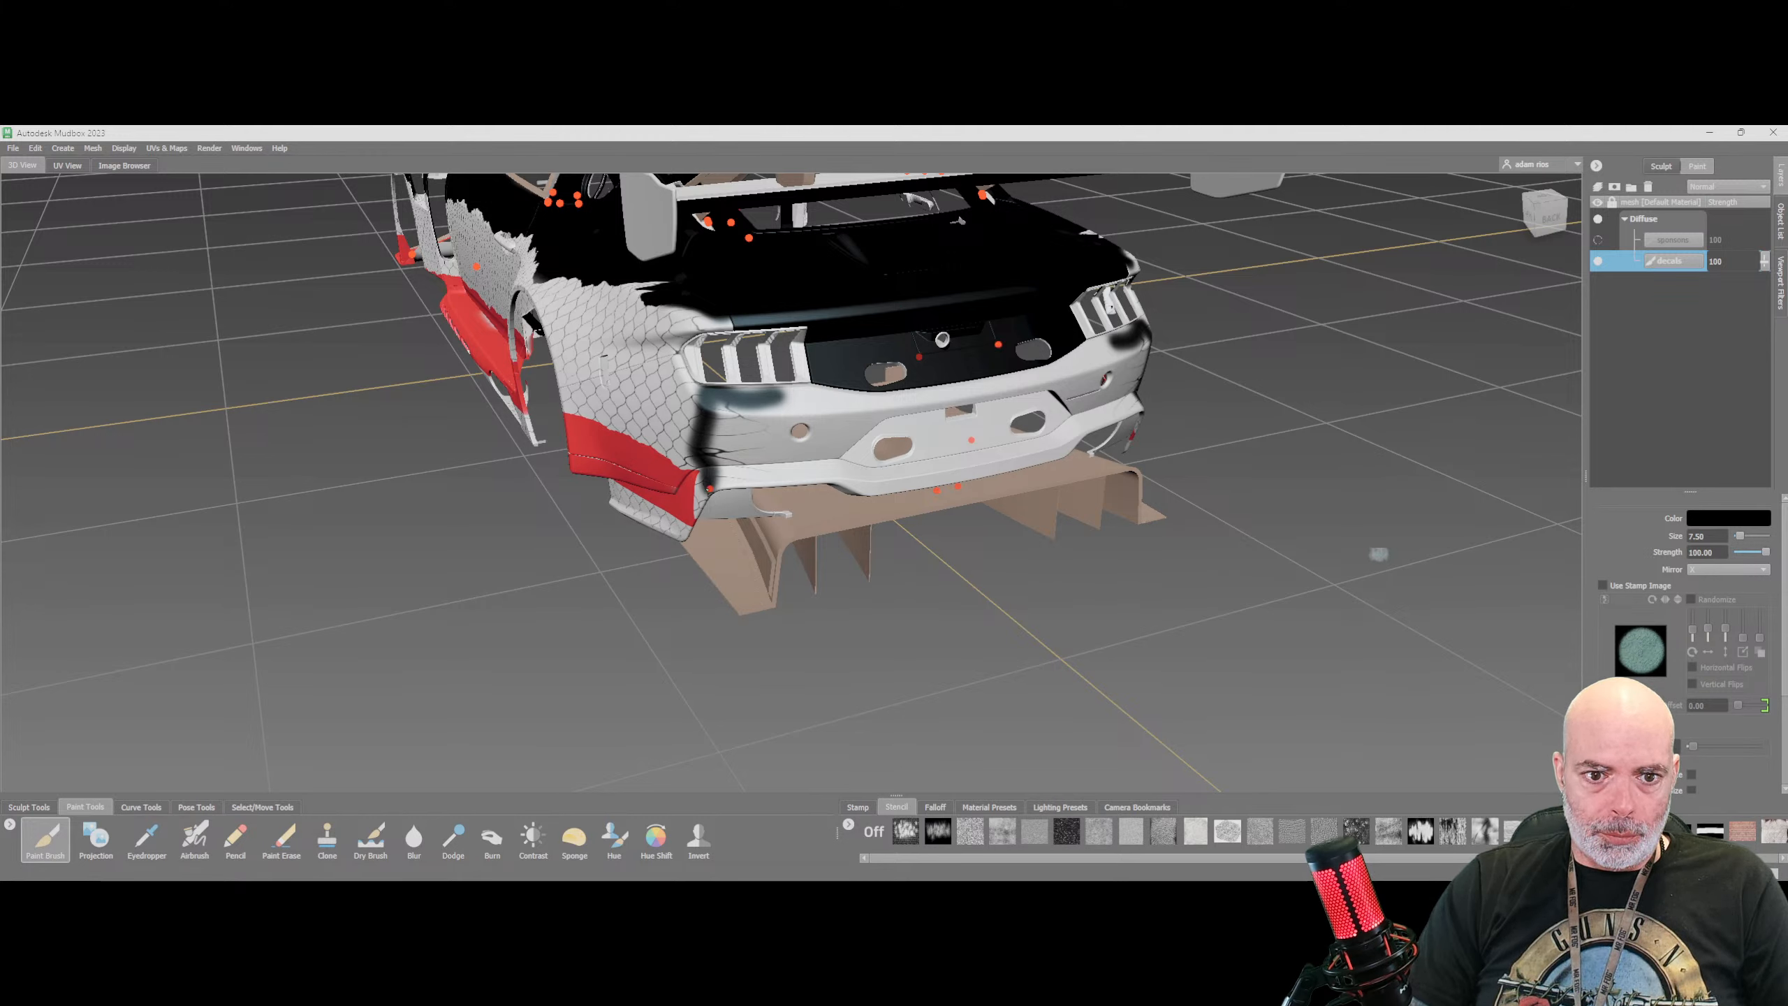
mouse_move(725, 480)
left_mouse_down()
mouse_move(837, 477)
mouse_move(749, 462)
mouse_move(735, 414)
mouse_move(775, 406)
mouse_move(746, 389)
mouse_move(915, 400)
mouse_move(781, 414)
mouse_move(728, 445)
mouse_move(778, 422)
mouse_move(799, 454)
mouse_move(867, 429)
mouse_move(796, 445)
mouse_move(821, 425)
mouse_move(972, 394)
mouse_move(915, 429)
mouse_move(947, 469)
left_mouse_up()
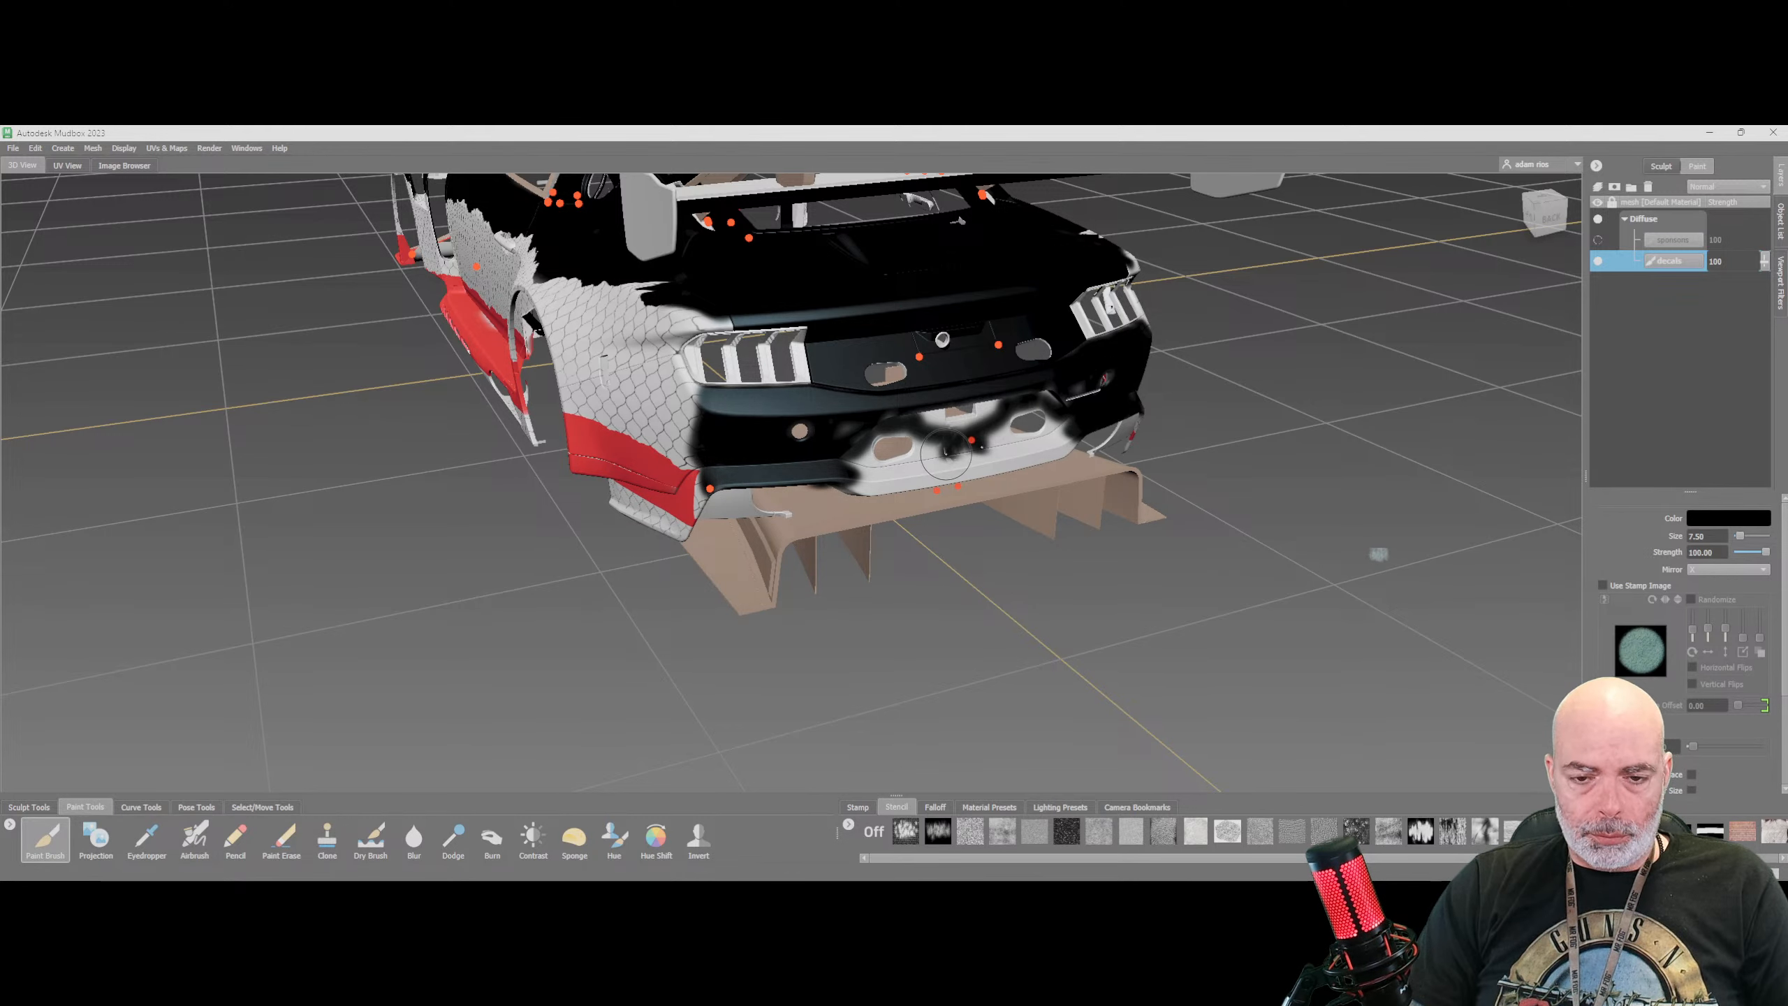
scroll(1009, 428, "up", 3)
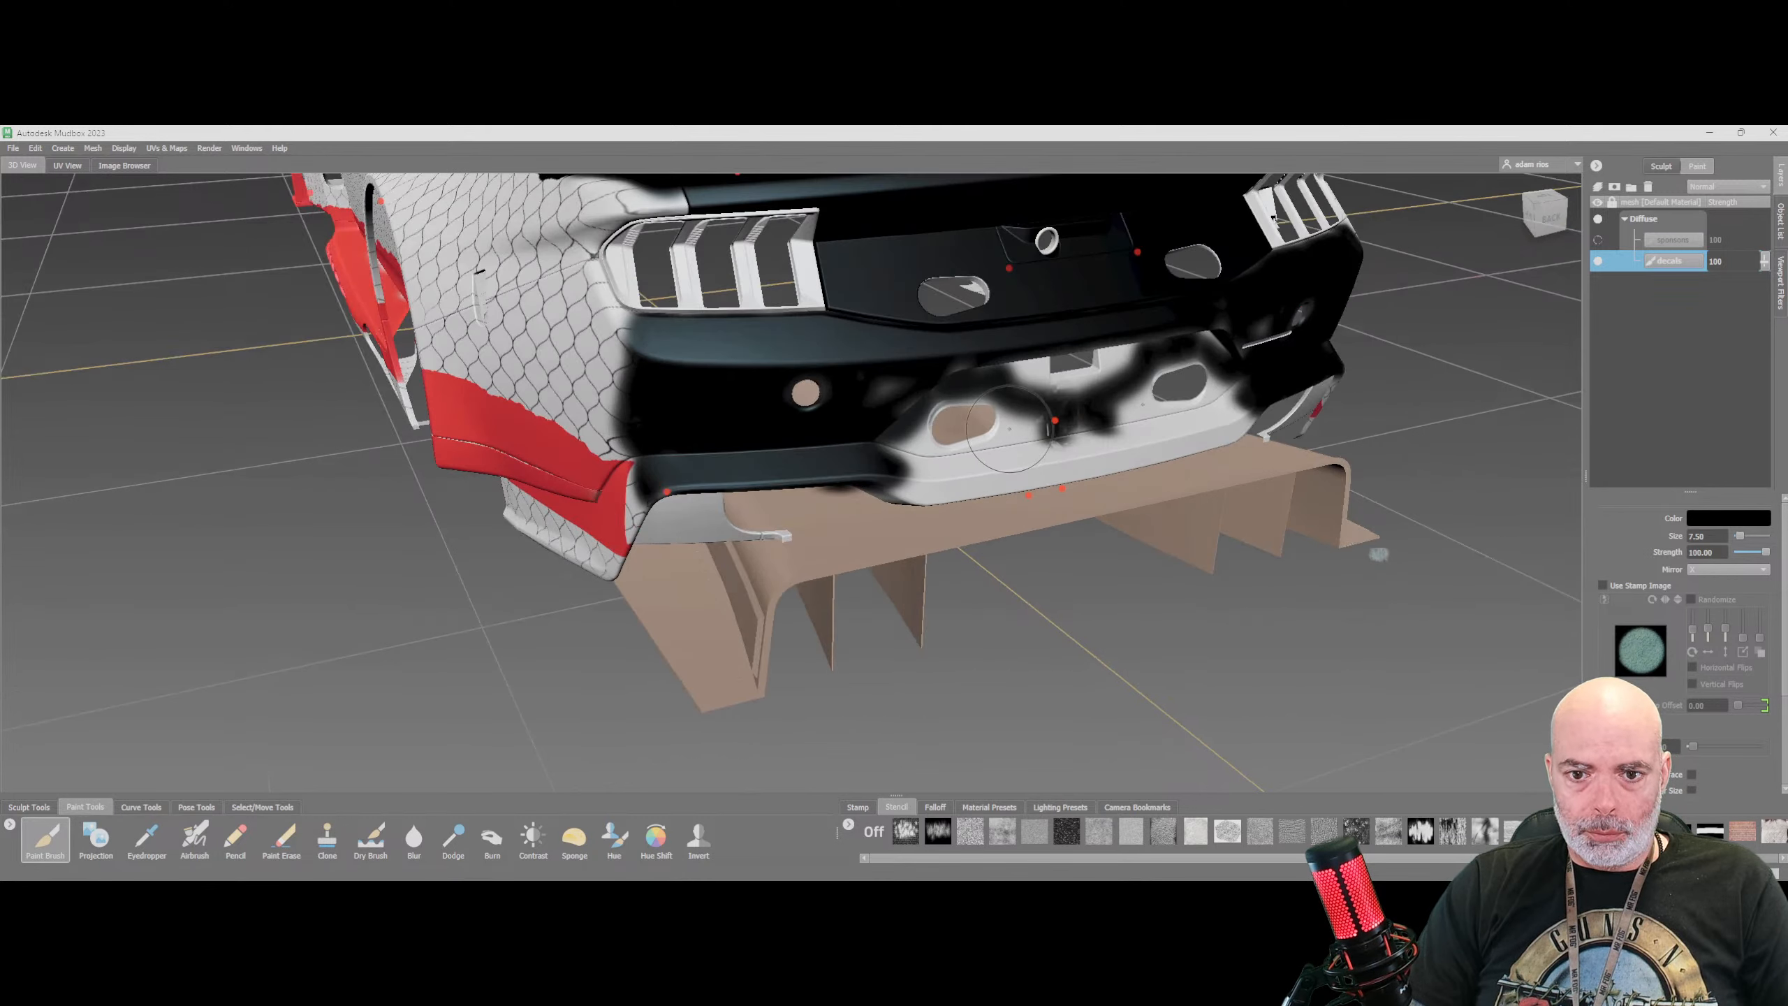
mouse_move(1138, 424)
left_mouse_down("alt")
mouse_move(1000, 440)
mouse_move(981, 483)
mouse_move(848, 487)
mouse_move(943, 489)
mouse_move(968, 454)
mouse_move(944, 463)
mouse_move(918, 376)
mouse_move(725, 396)
left_mouse_up("alt")
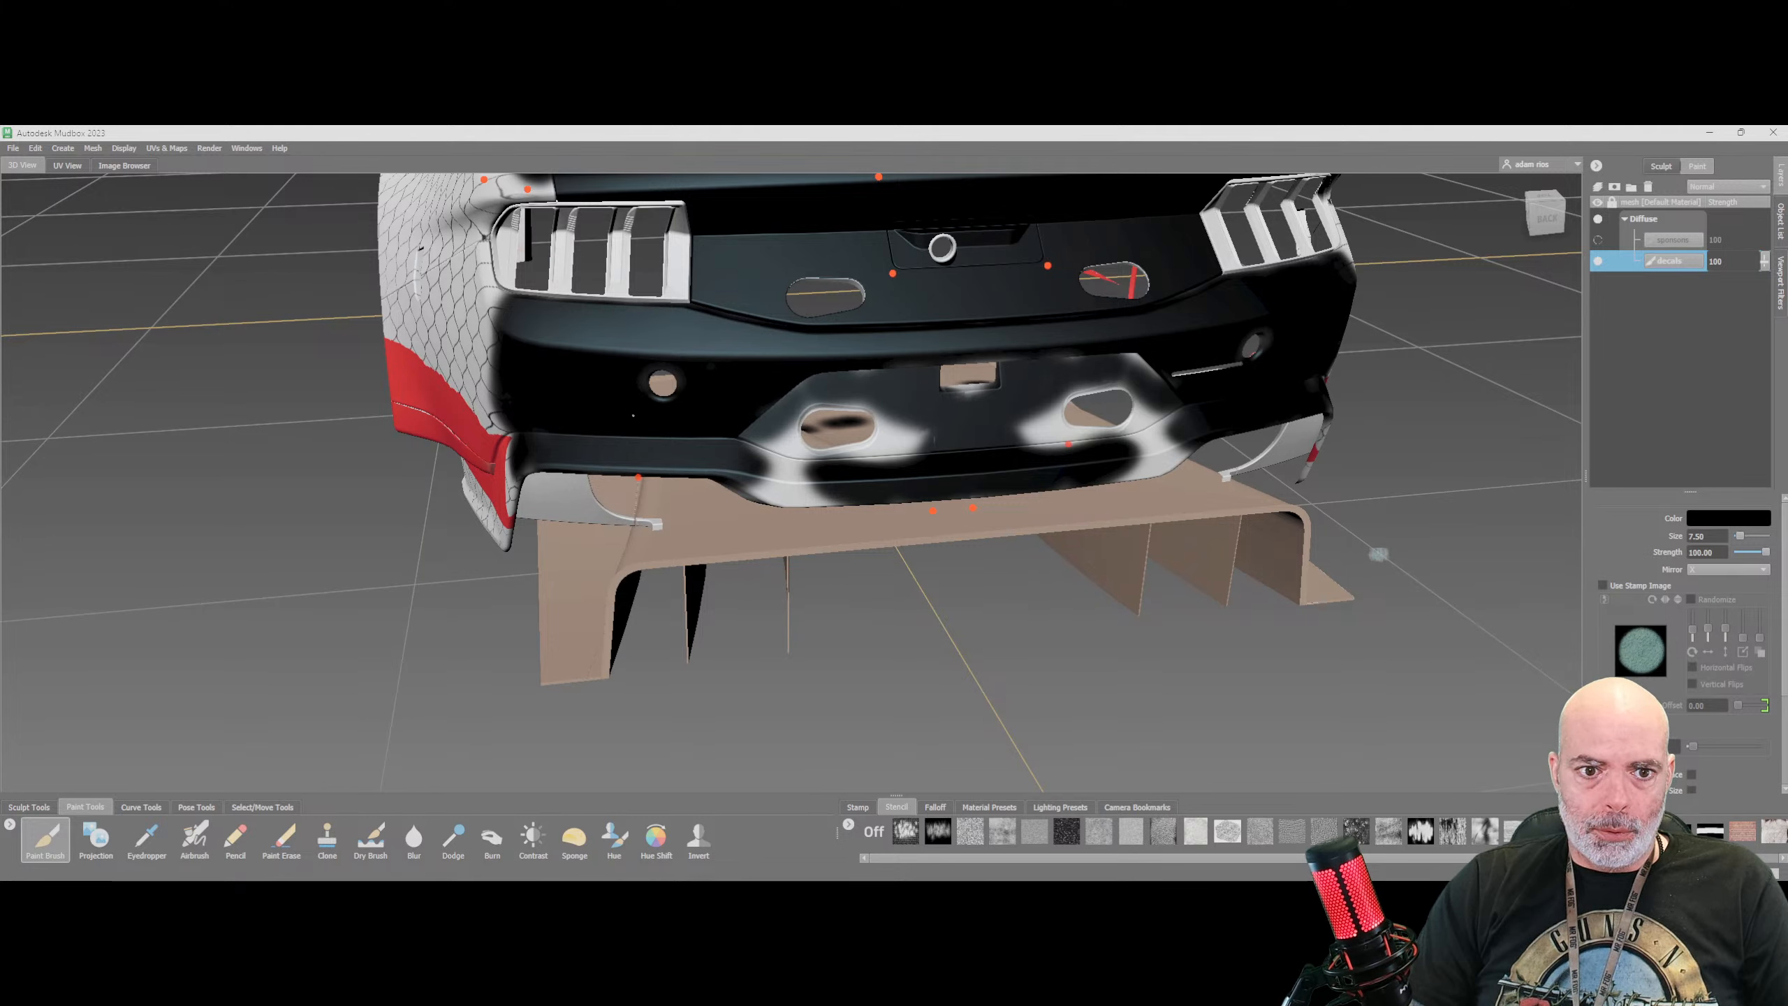
mouse_move(744, 487)
left_mouse_down()
mouse_move(848, 502)
mouse_move(789, 449)
mouse_move(800, 423)
mouse_move(806, 446)
mouse_move(852, 454)
mouse_move(911, 440)
mouse_move(848, 398)
mouse_move(787, 402)
left_mouse_up()
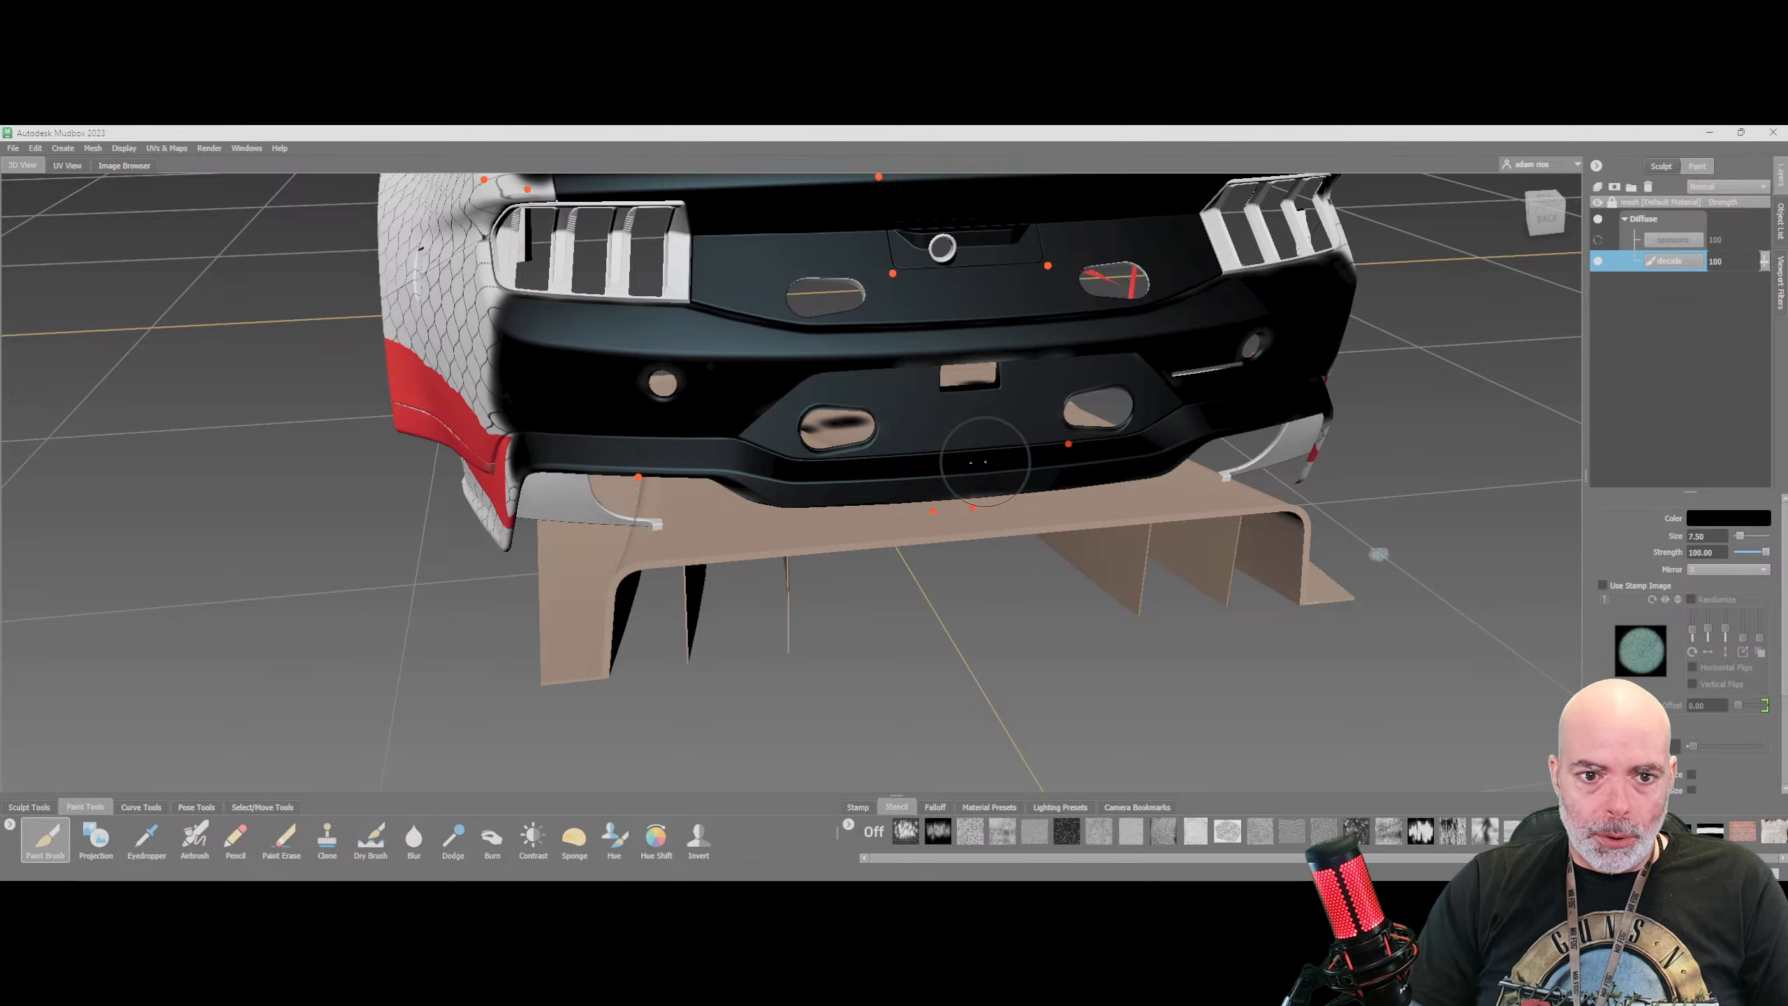
Look through the images in the Mudbox Files and Desktop folders for a sticker to put on the car
mouse_move(834, 458)
left_mouse_down("alt")
mouse_move(885, 428)
mouse_move(609, 353)
left_mouse_up("alt")
right_click_drag(407, 364, 358, 383, "alt")
middle_click_drag(357, 383, 539, 469, "alt")
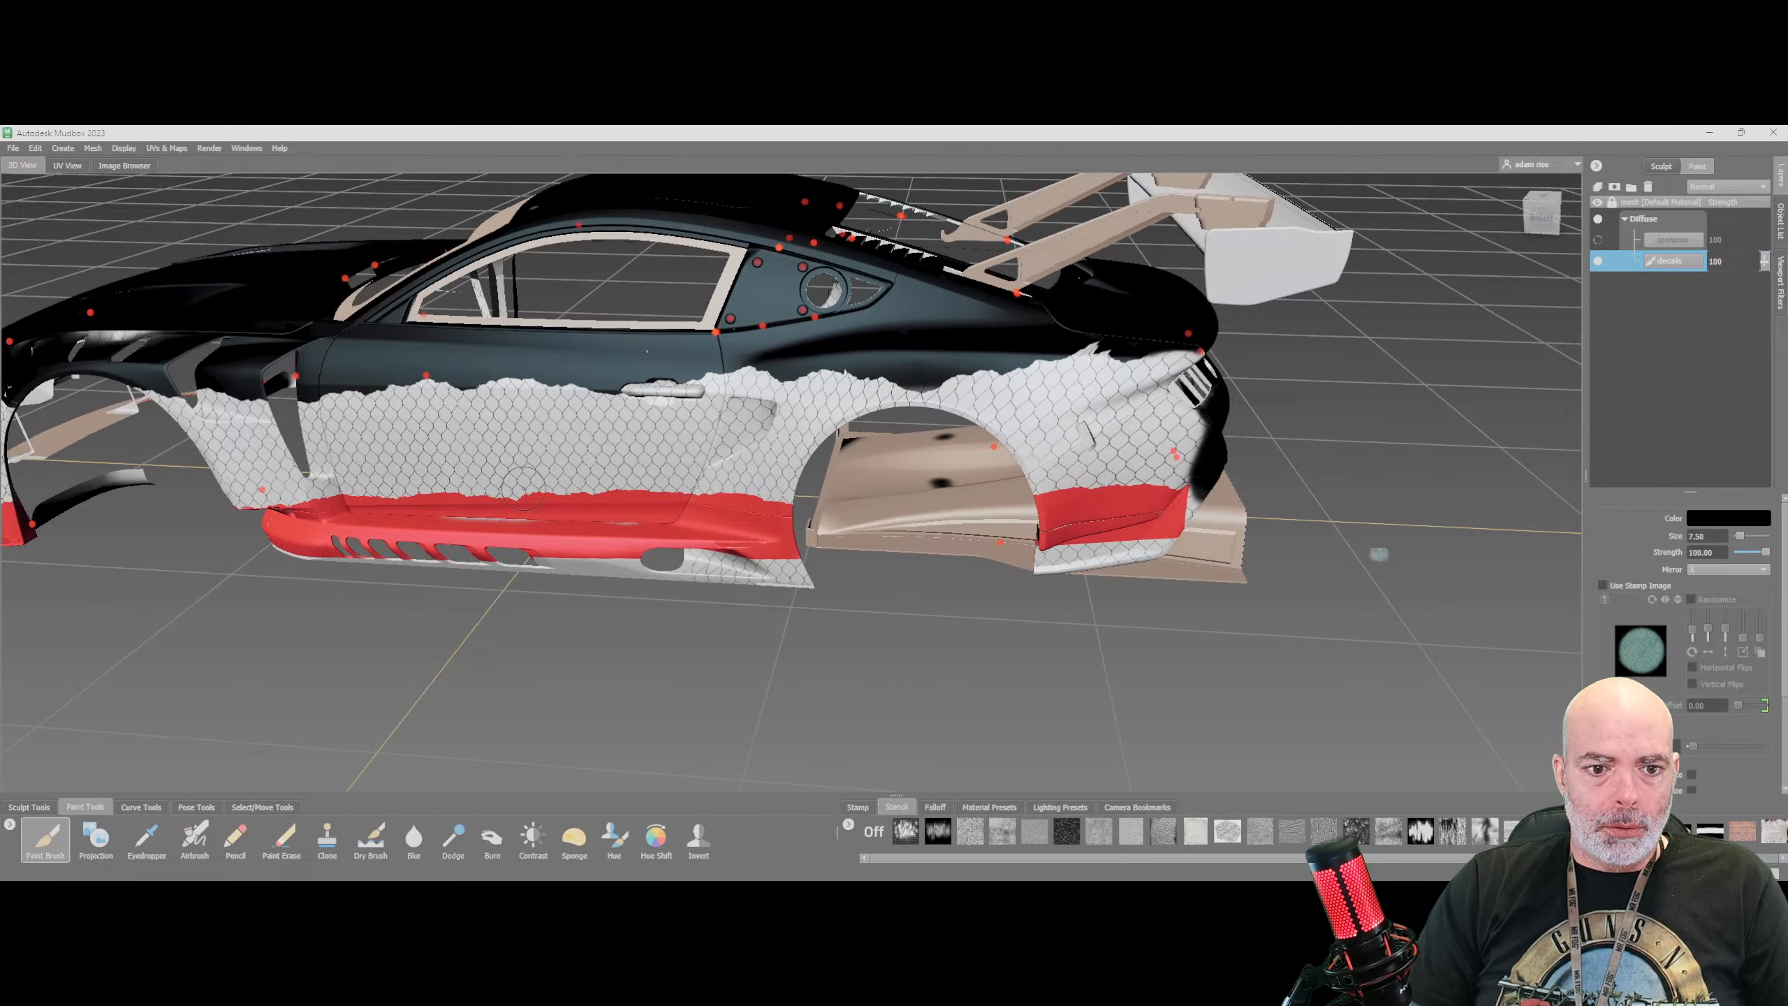
left_click(112, 165)
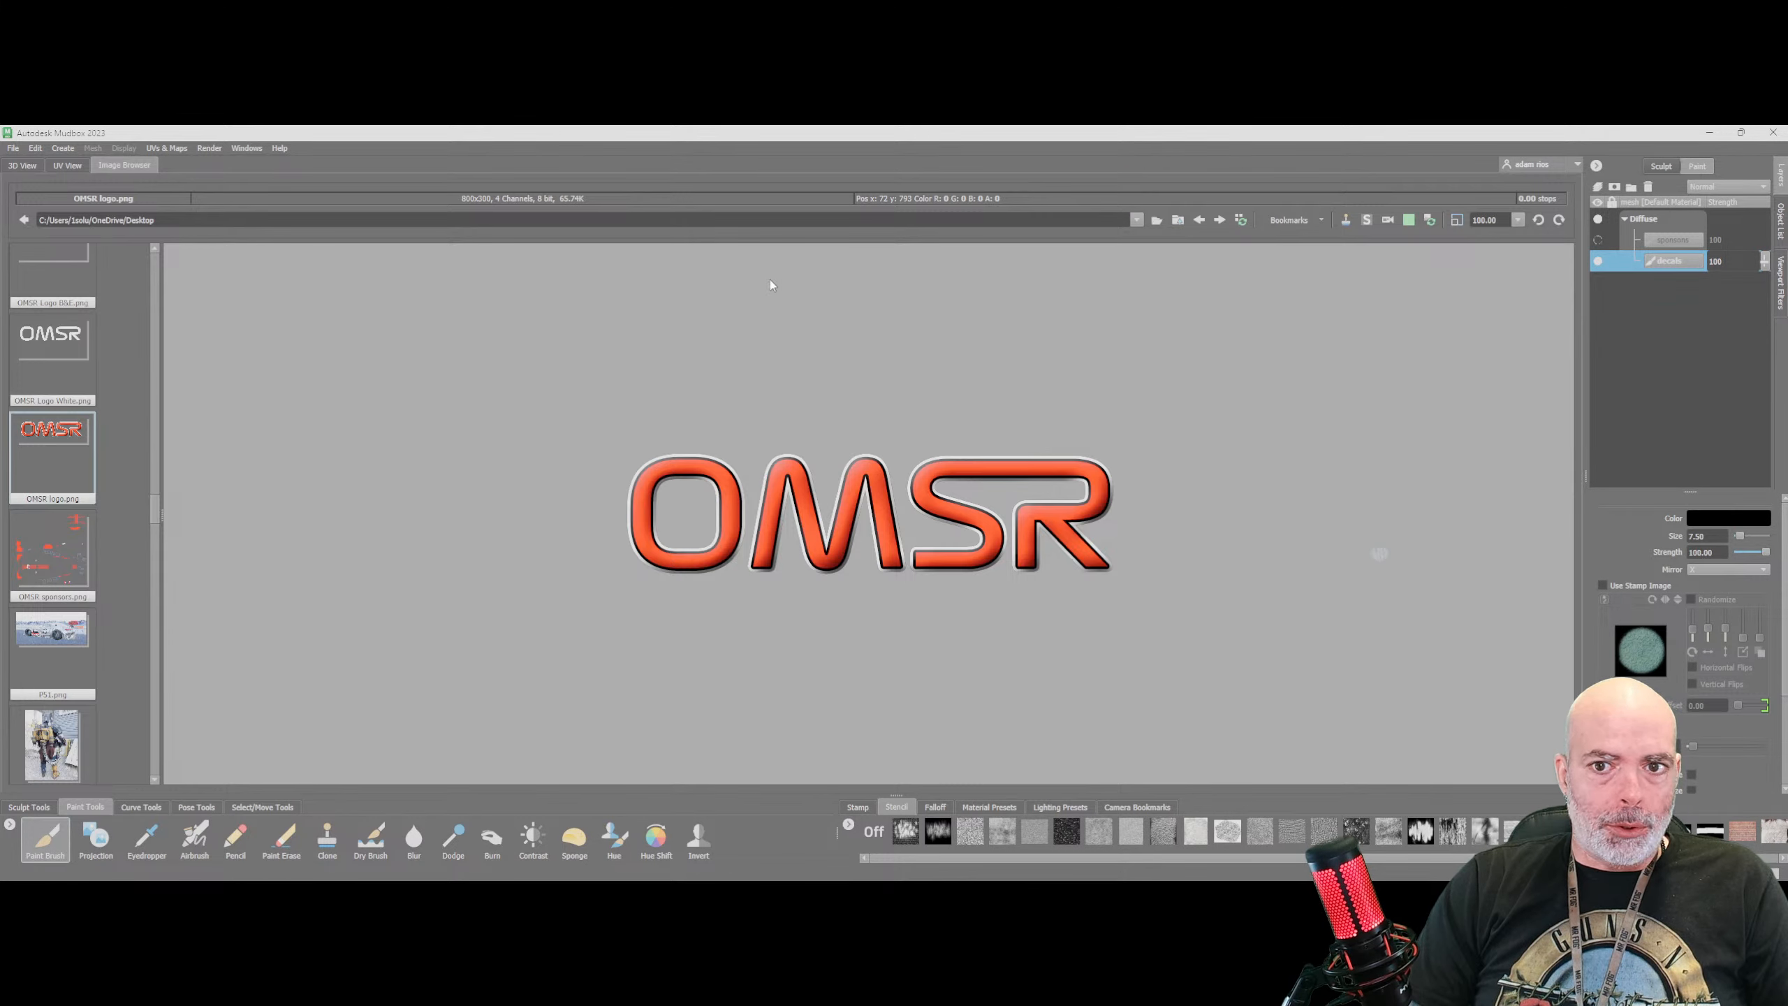
left_click(1200, 221)
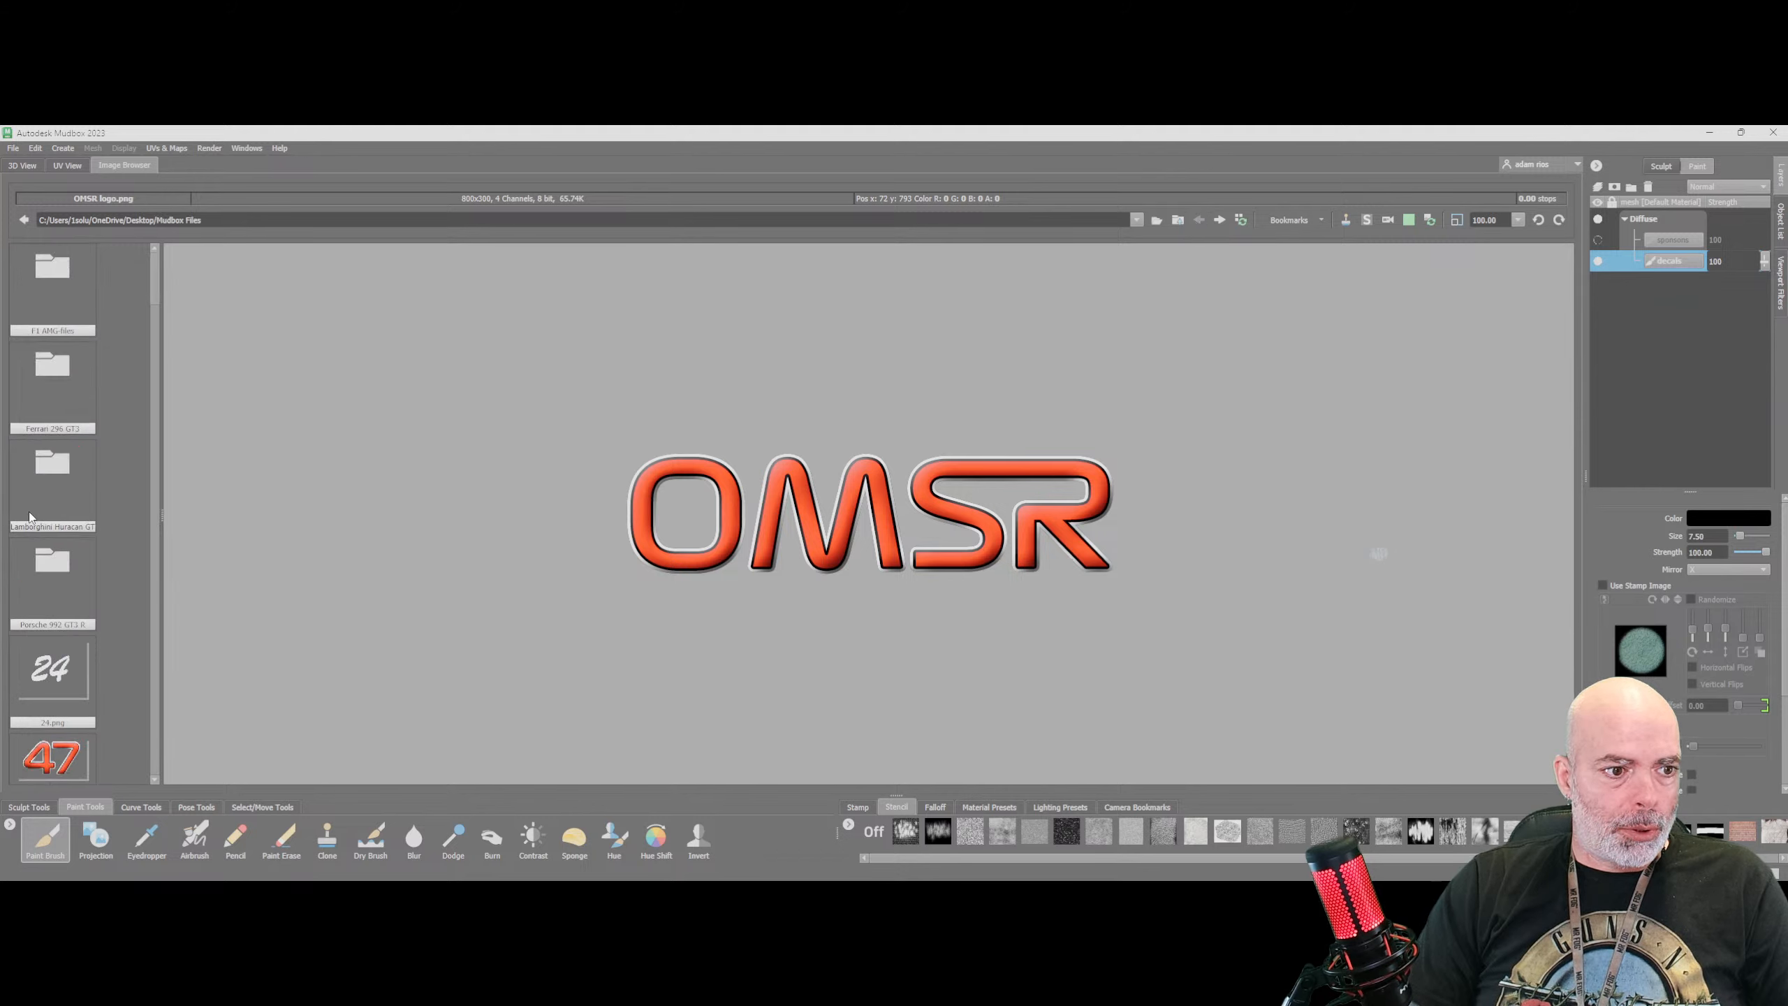
scroll(42, 507, "down", 15)
scroll(55, 483, "down", 10)
scroll(54, 486, "down", 10)
scroll(55, 490, "down", 5)
scroll(52, 486, "up", 15)
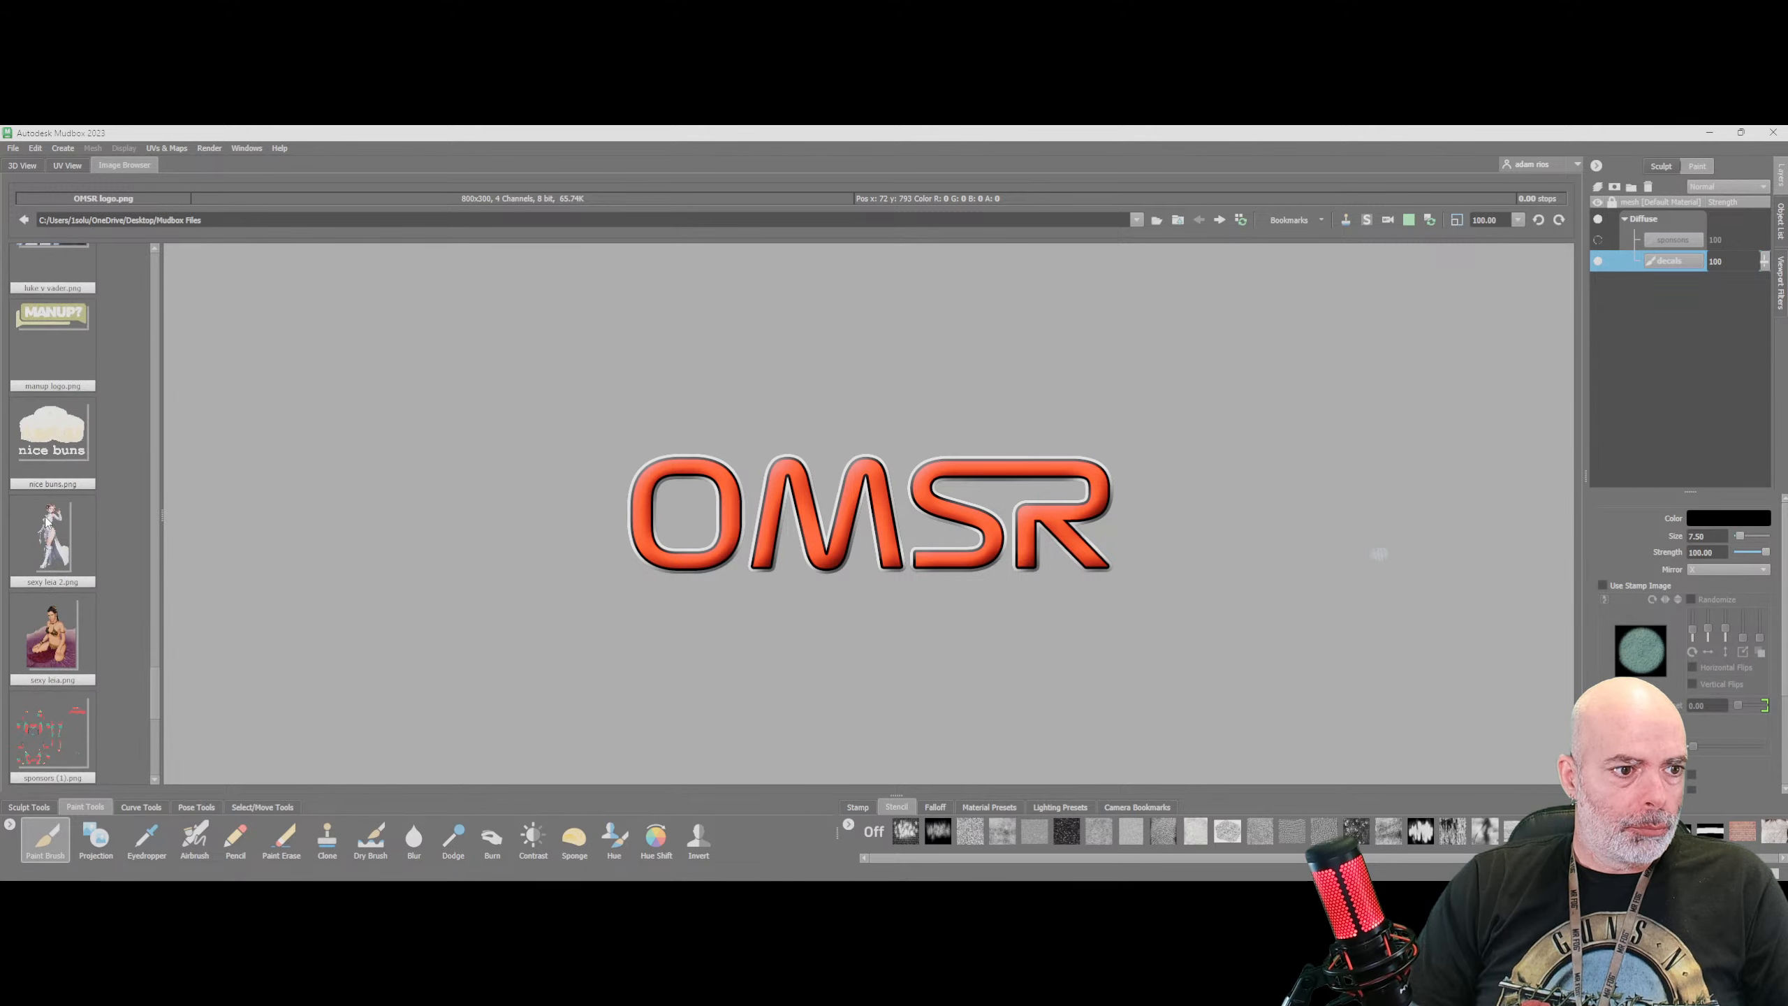
scroll(46, 521, "up", 10)
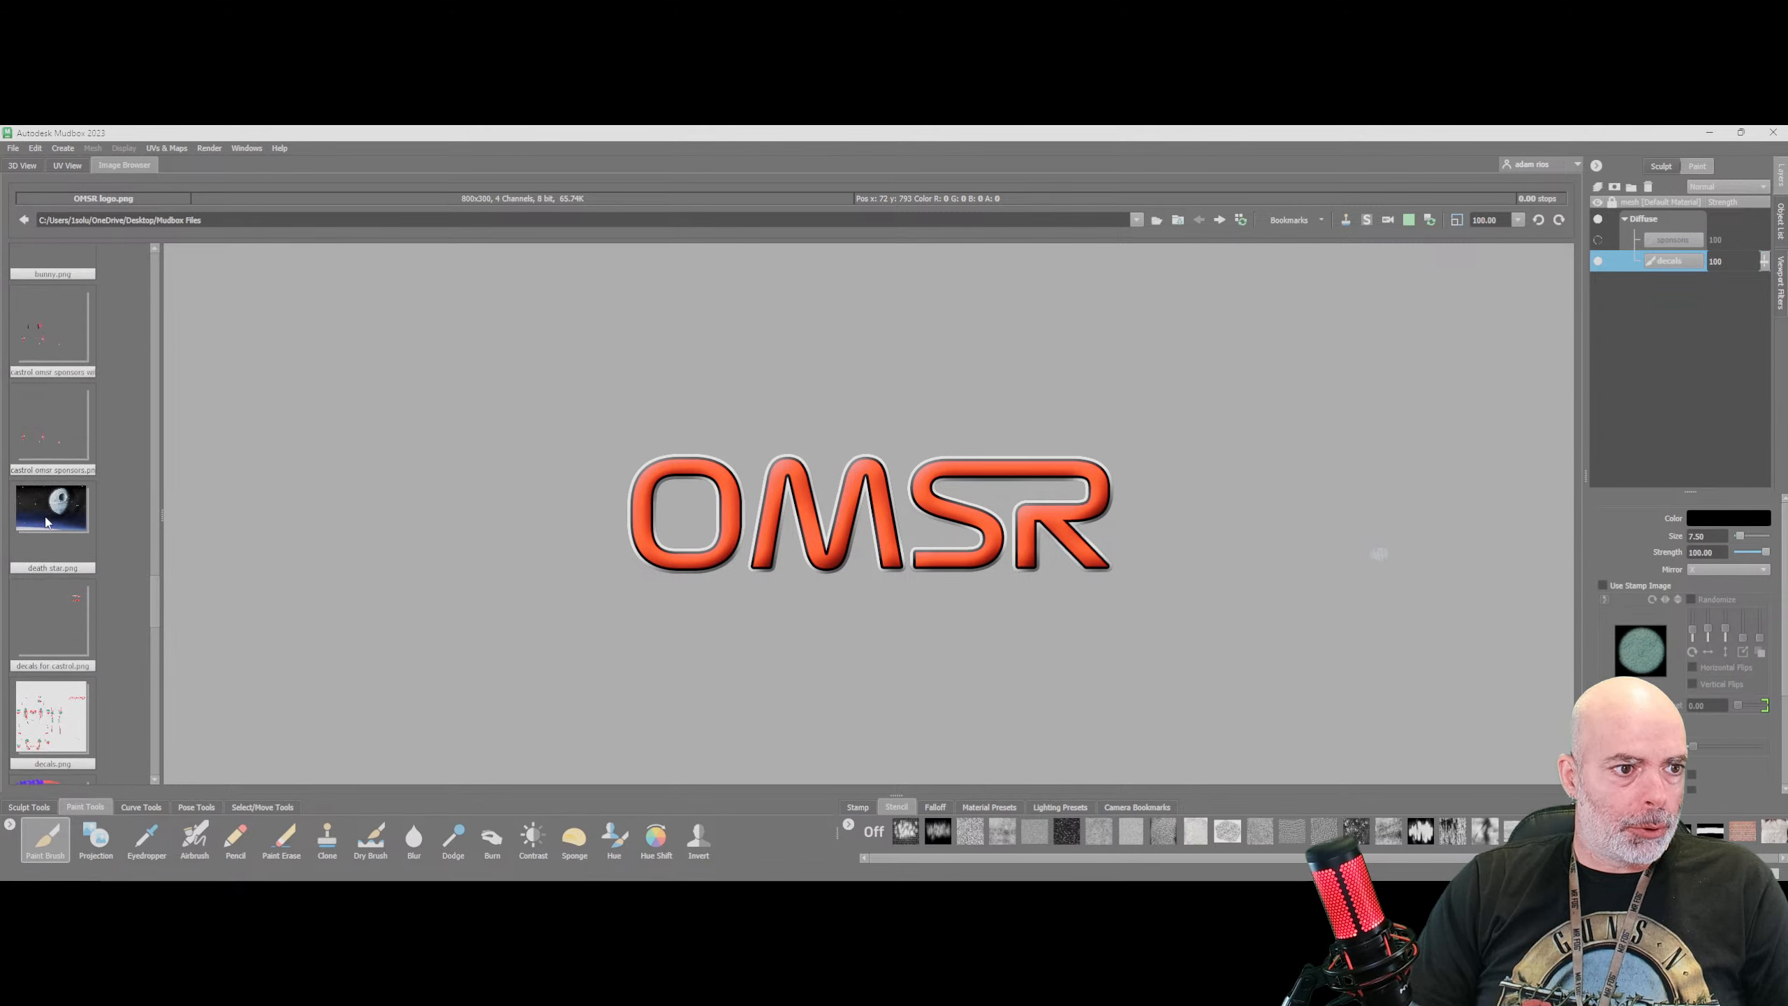
scroll(47, 521, "up", 5)
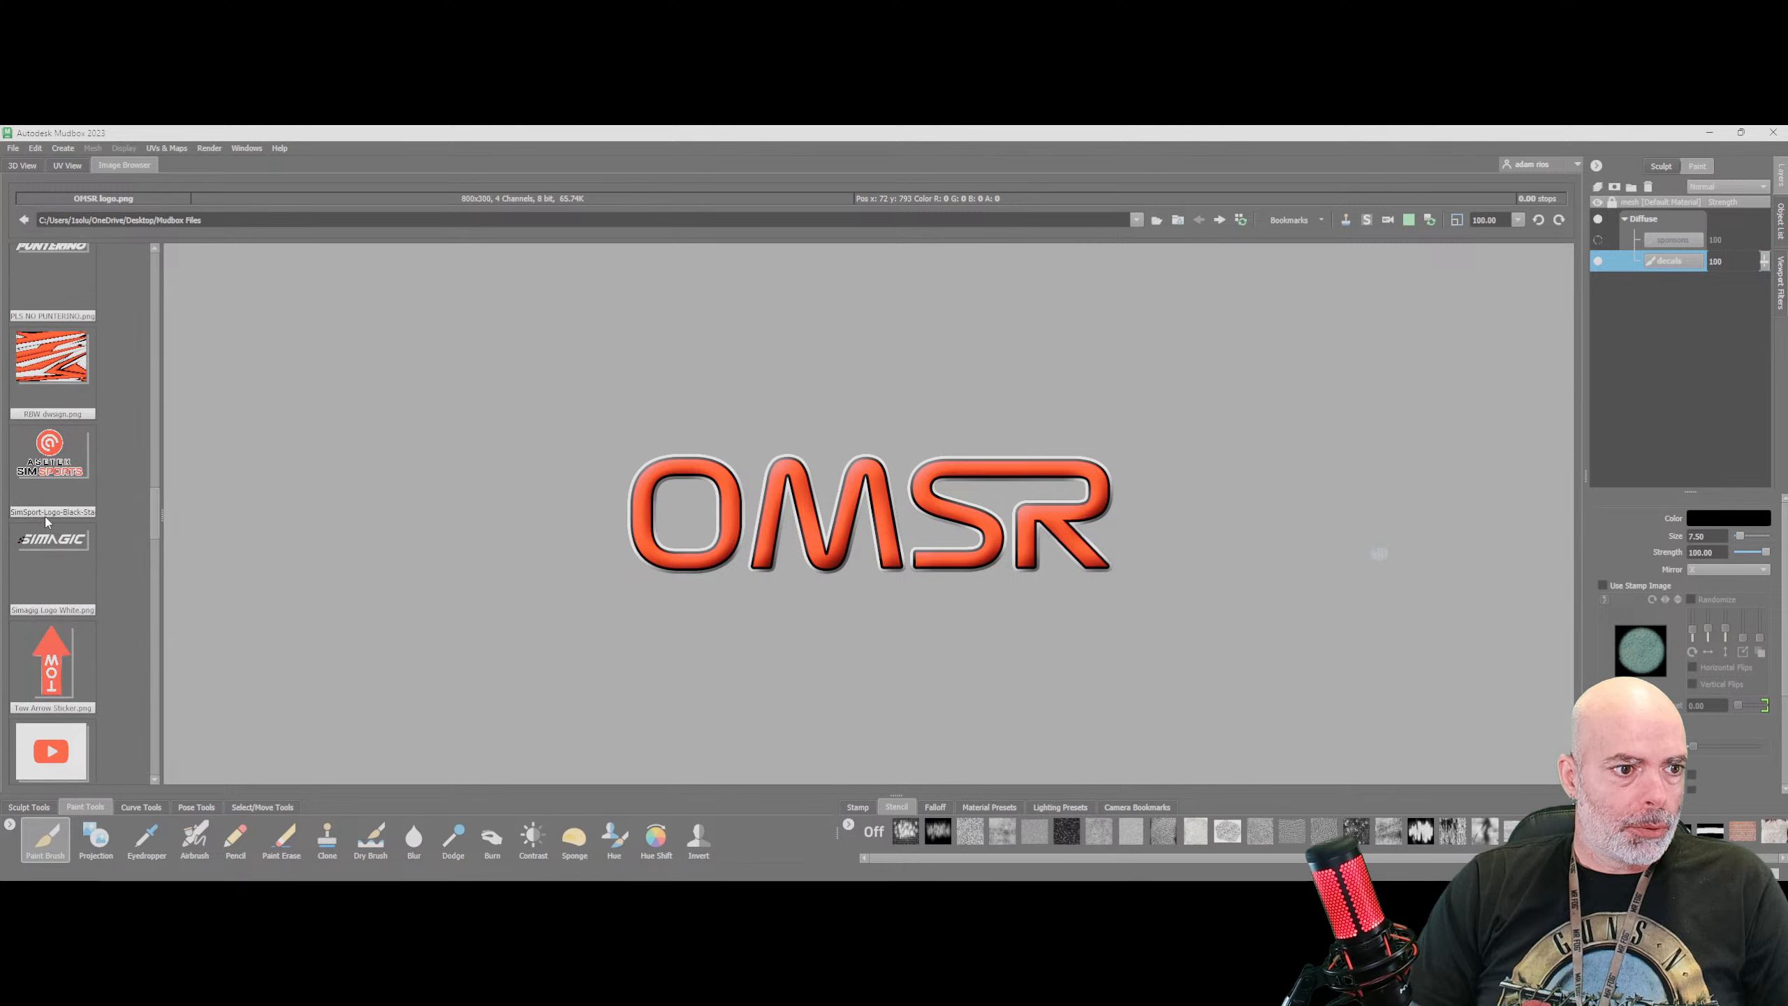
scroll(46, 521, "up", 8)
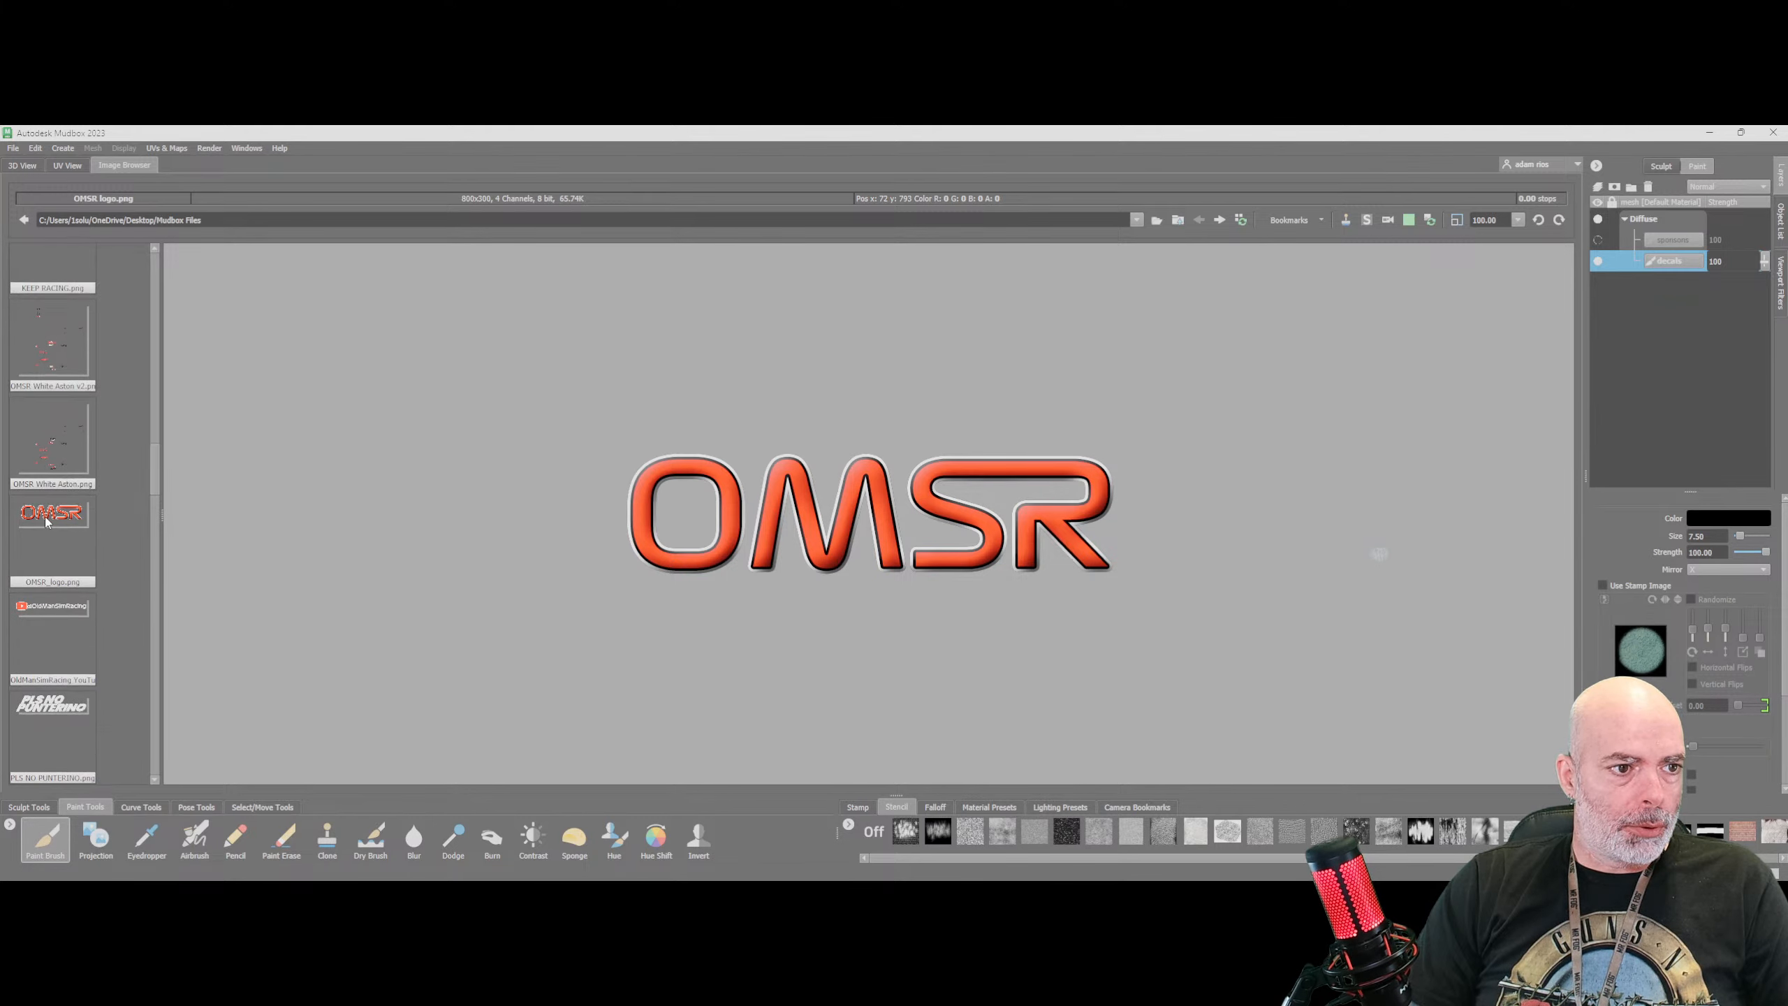
left_click(1221, 220)
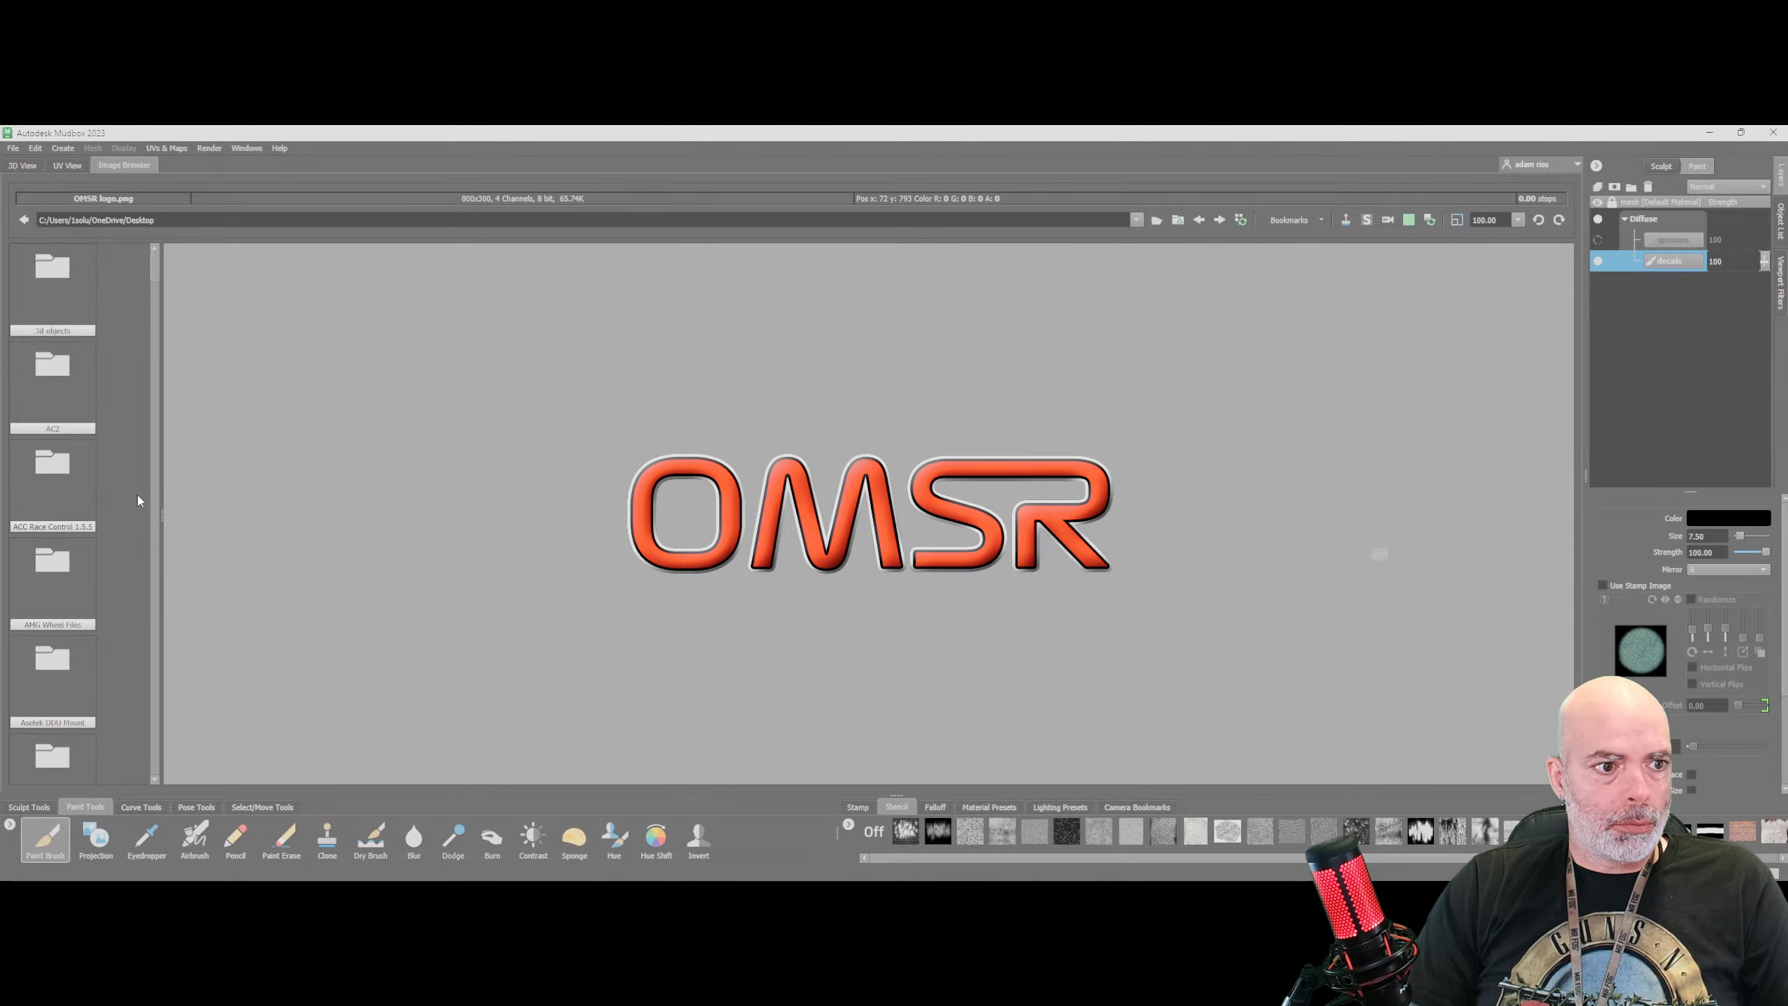
scroll(69, 471, "down", 1)
scroll(85, 465, "down", 3)
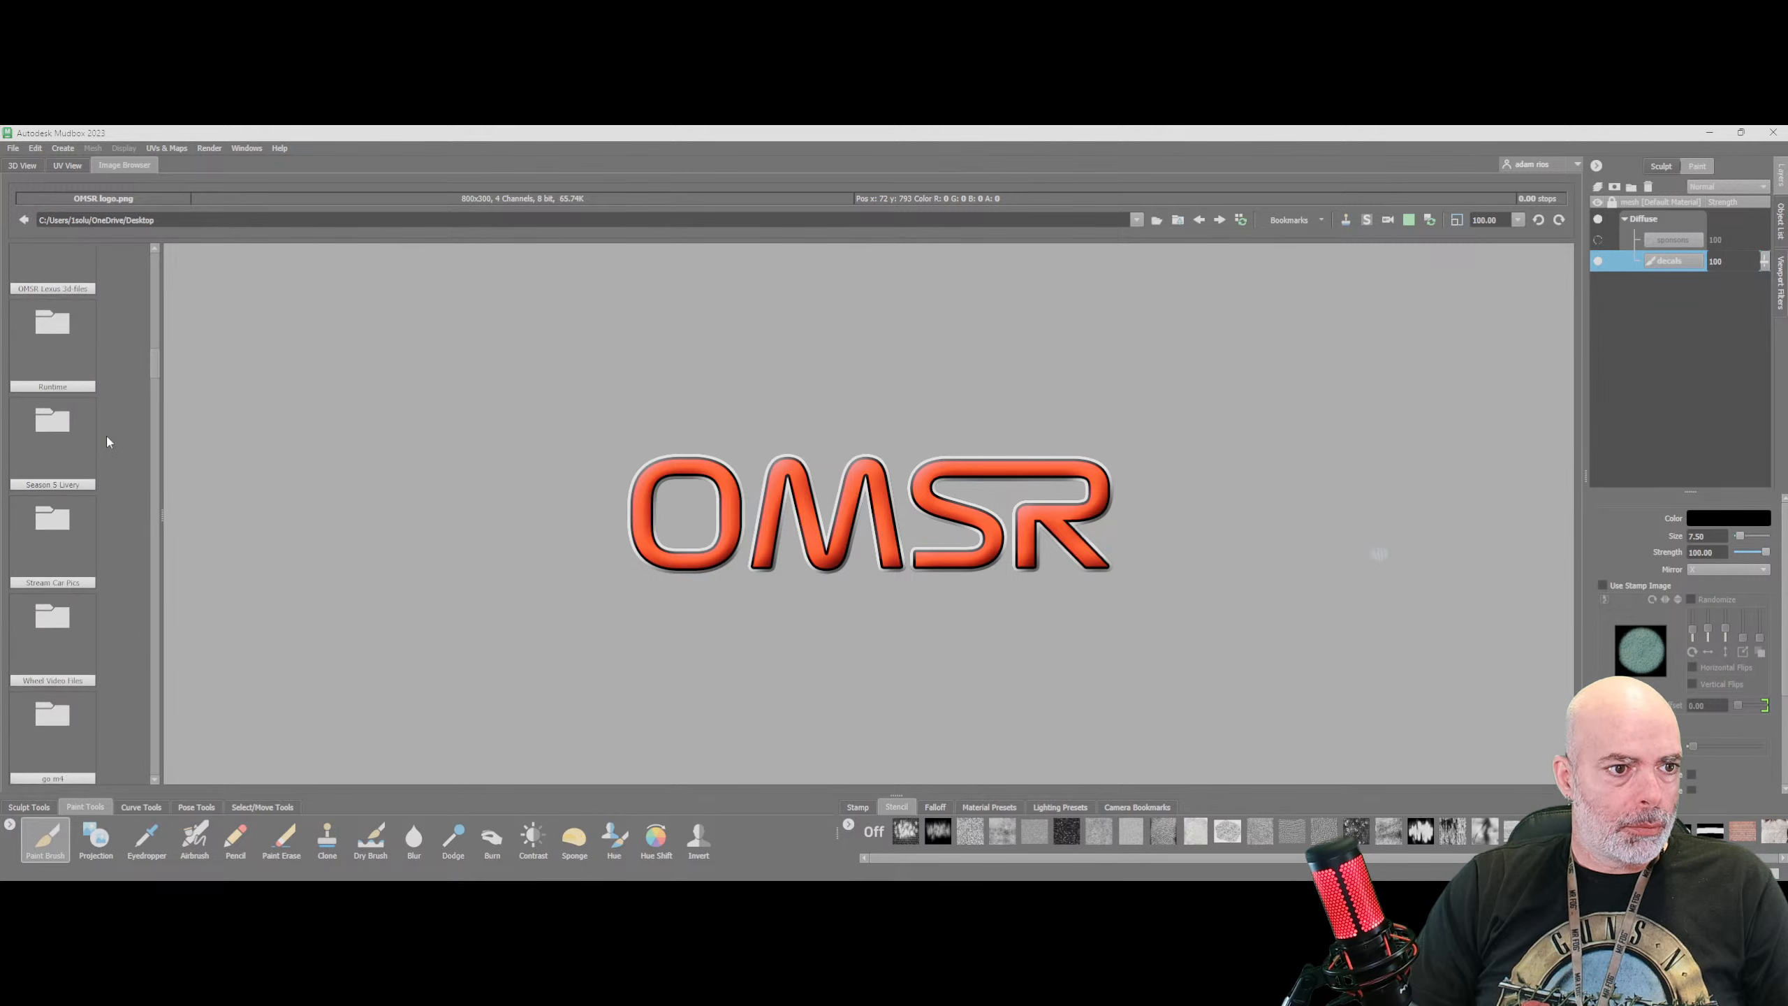
mouse_move(154, 361)
left_mouse_down()
mouse_move(197, 621)
mouse_move(184, 727)
mouse_move(208, 592)
mouse_move(236, 570)
left_mouse_up()
Open Energy Caution Sticker.png from the Mudbox Files folder in the image browser
left_click(1199, 221)
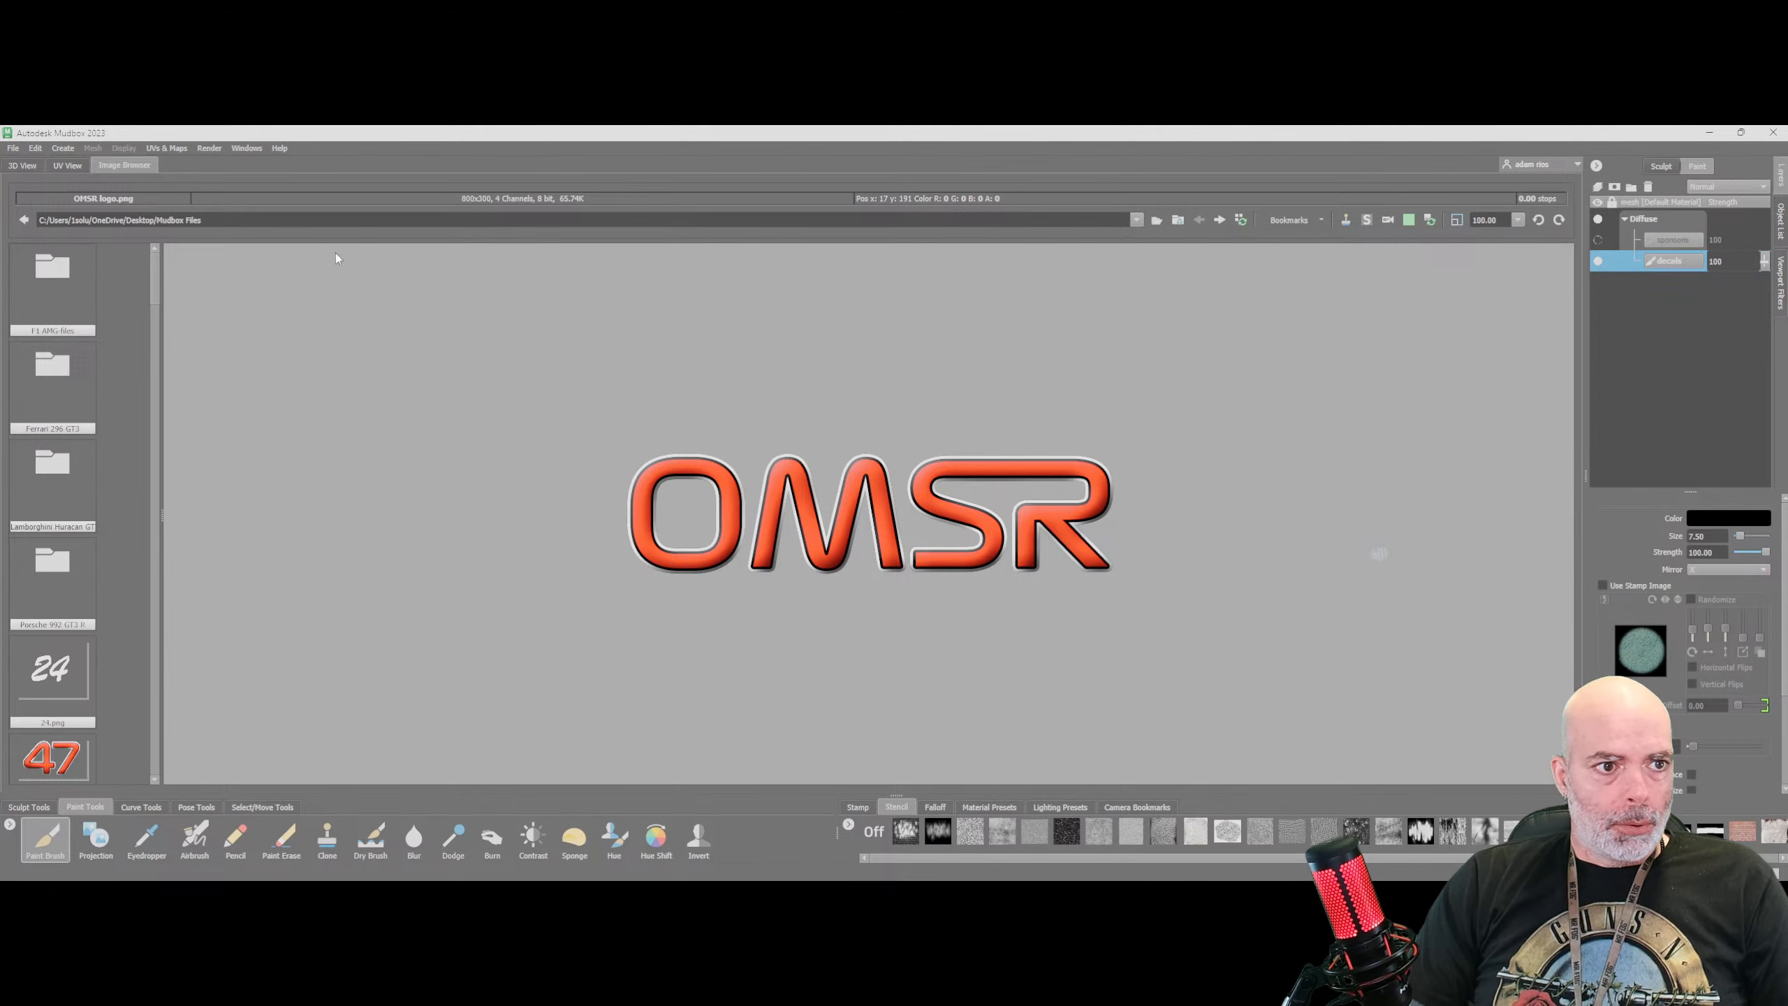
scroll(56, 362, "down", 6)
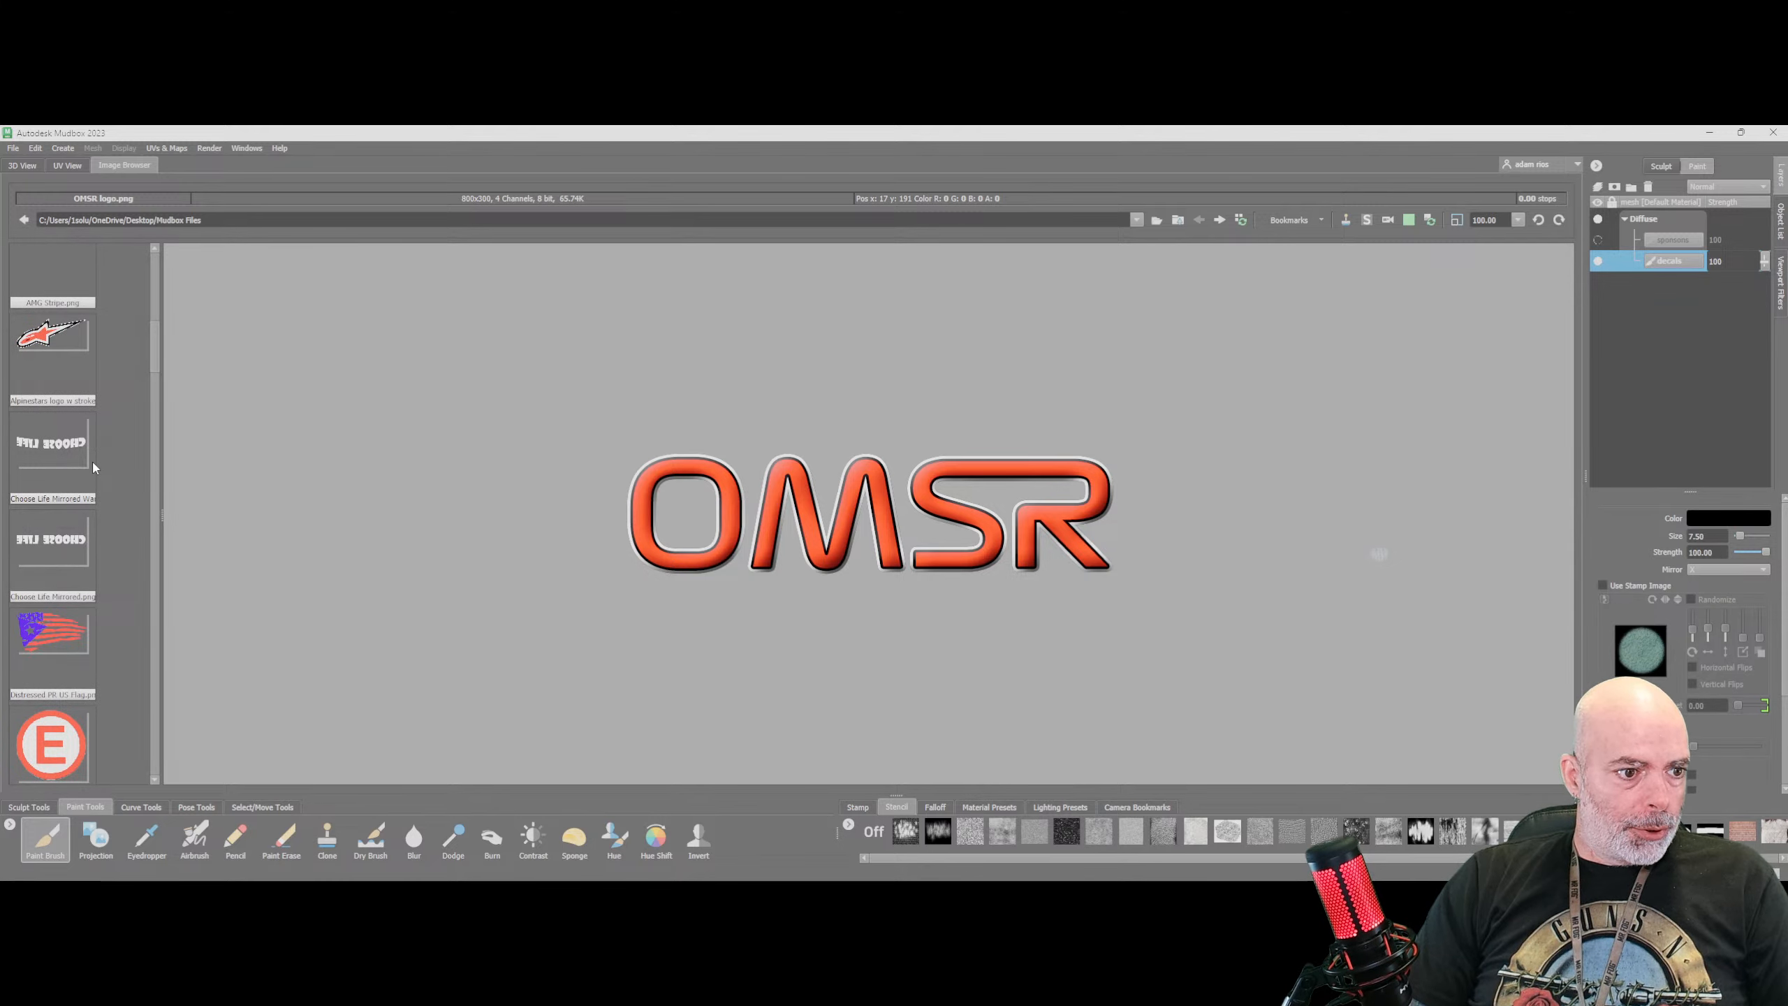
scroll(98, 436, "down", 4)
left_click(42, 477)
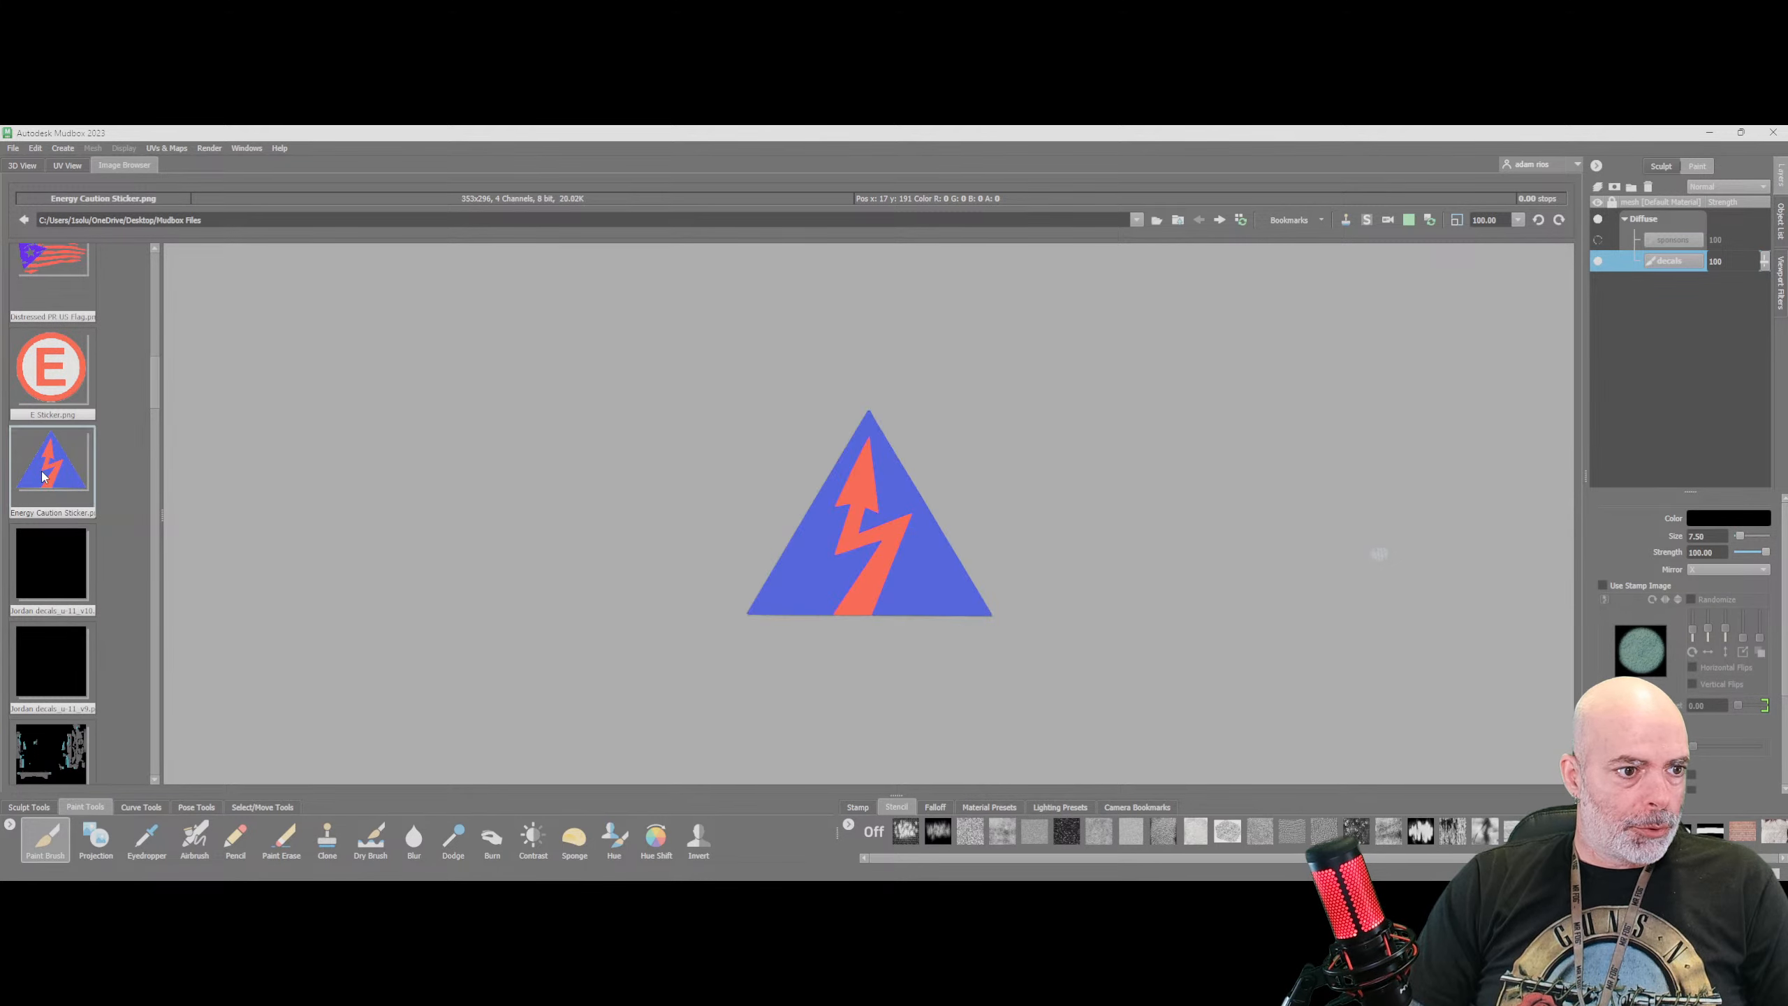
Return to the 3D model, frame the car and view its windscreen and bonnet from the front and above
left_click(21, 165)
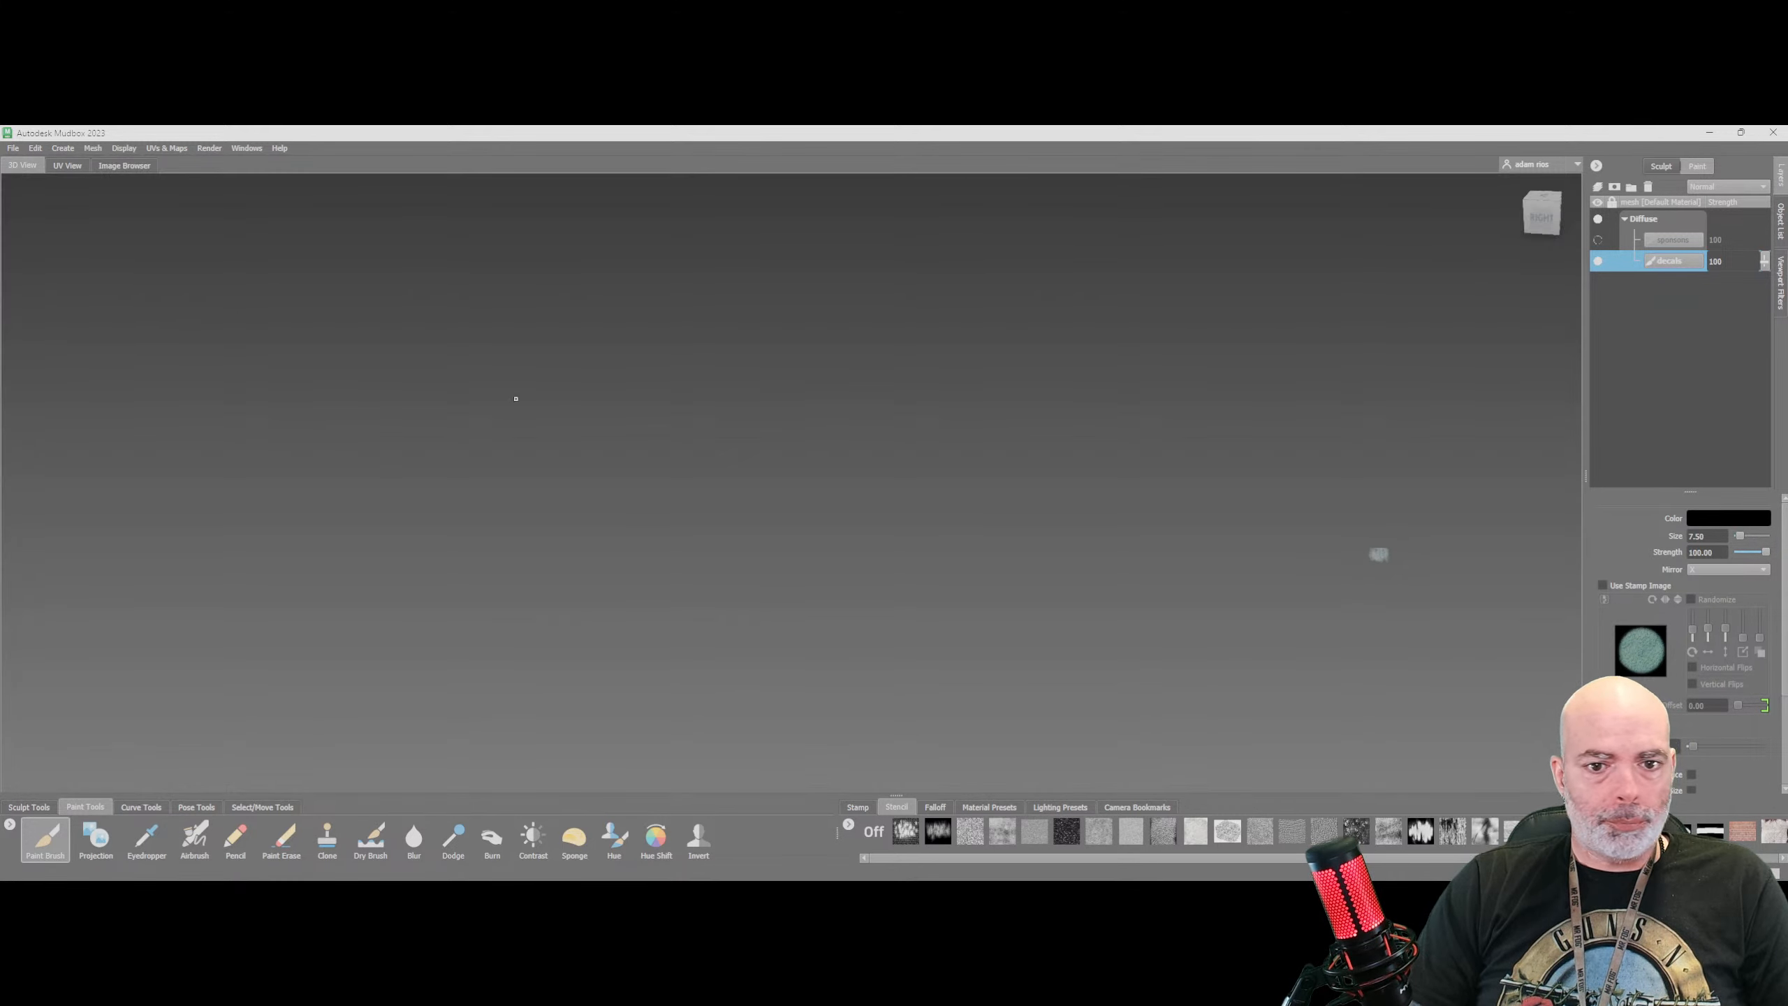
left_click(124, 148)
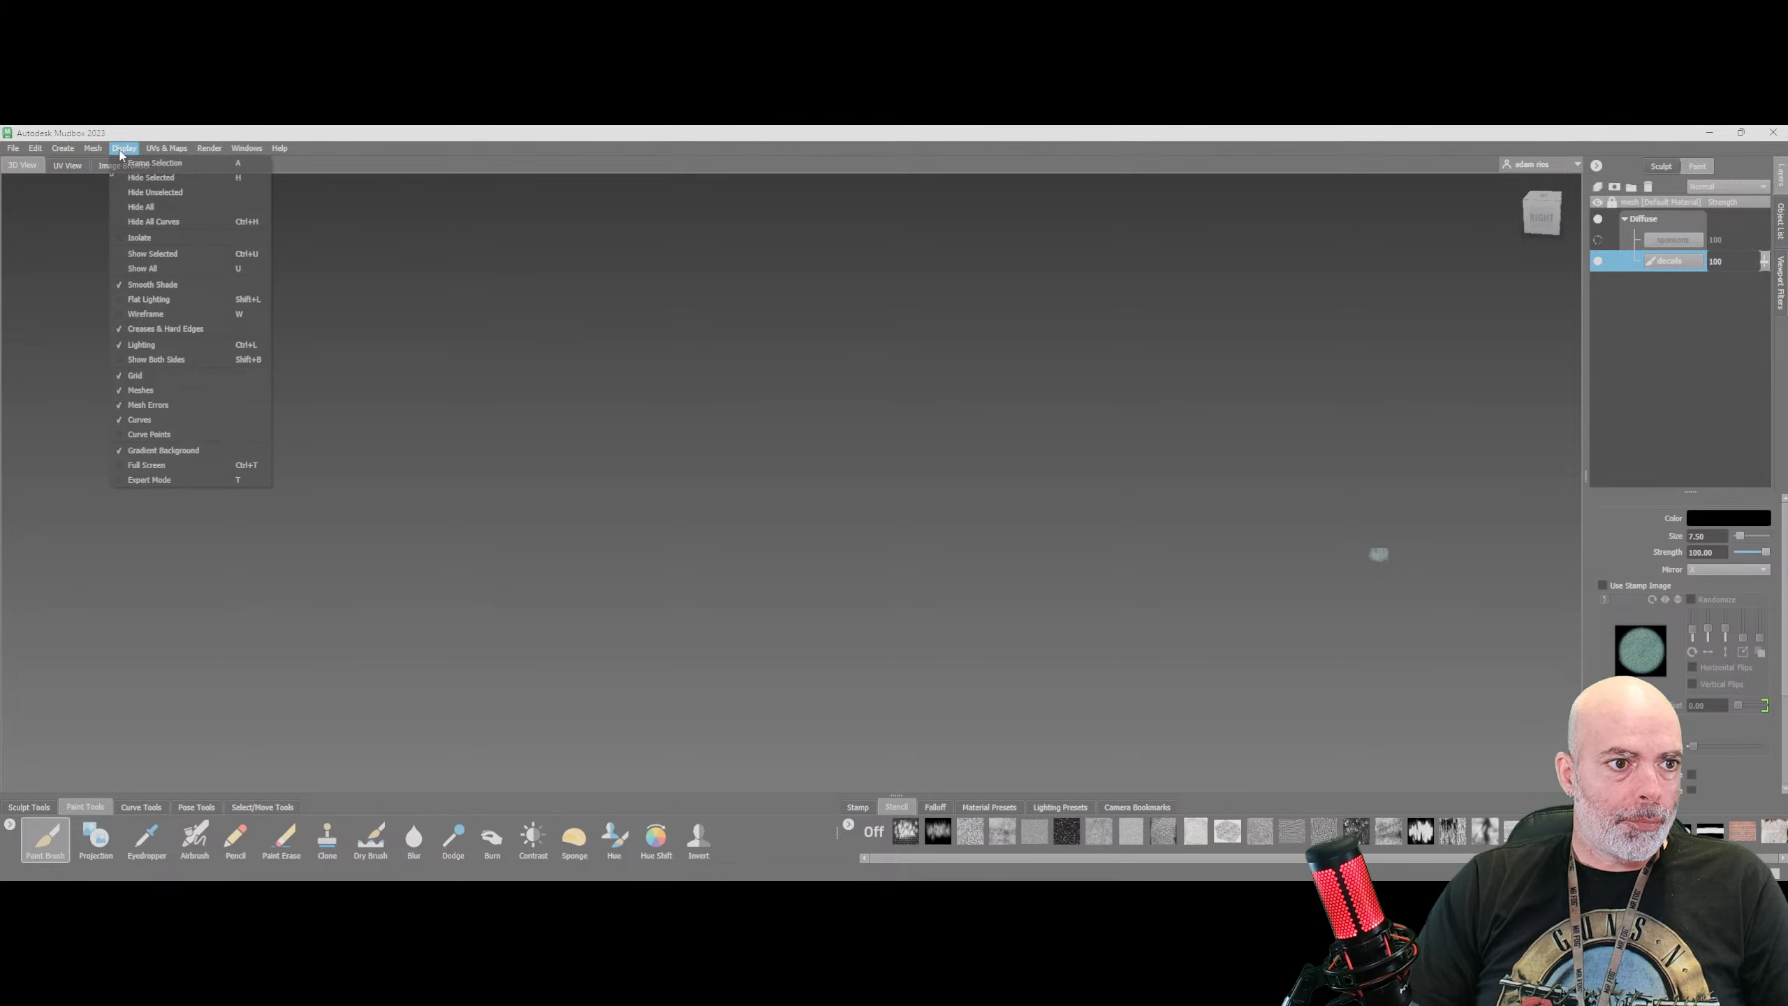
left_click(141, 160)
key("f")
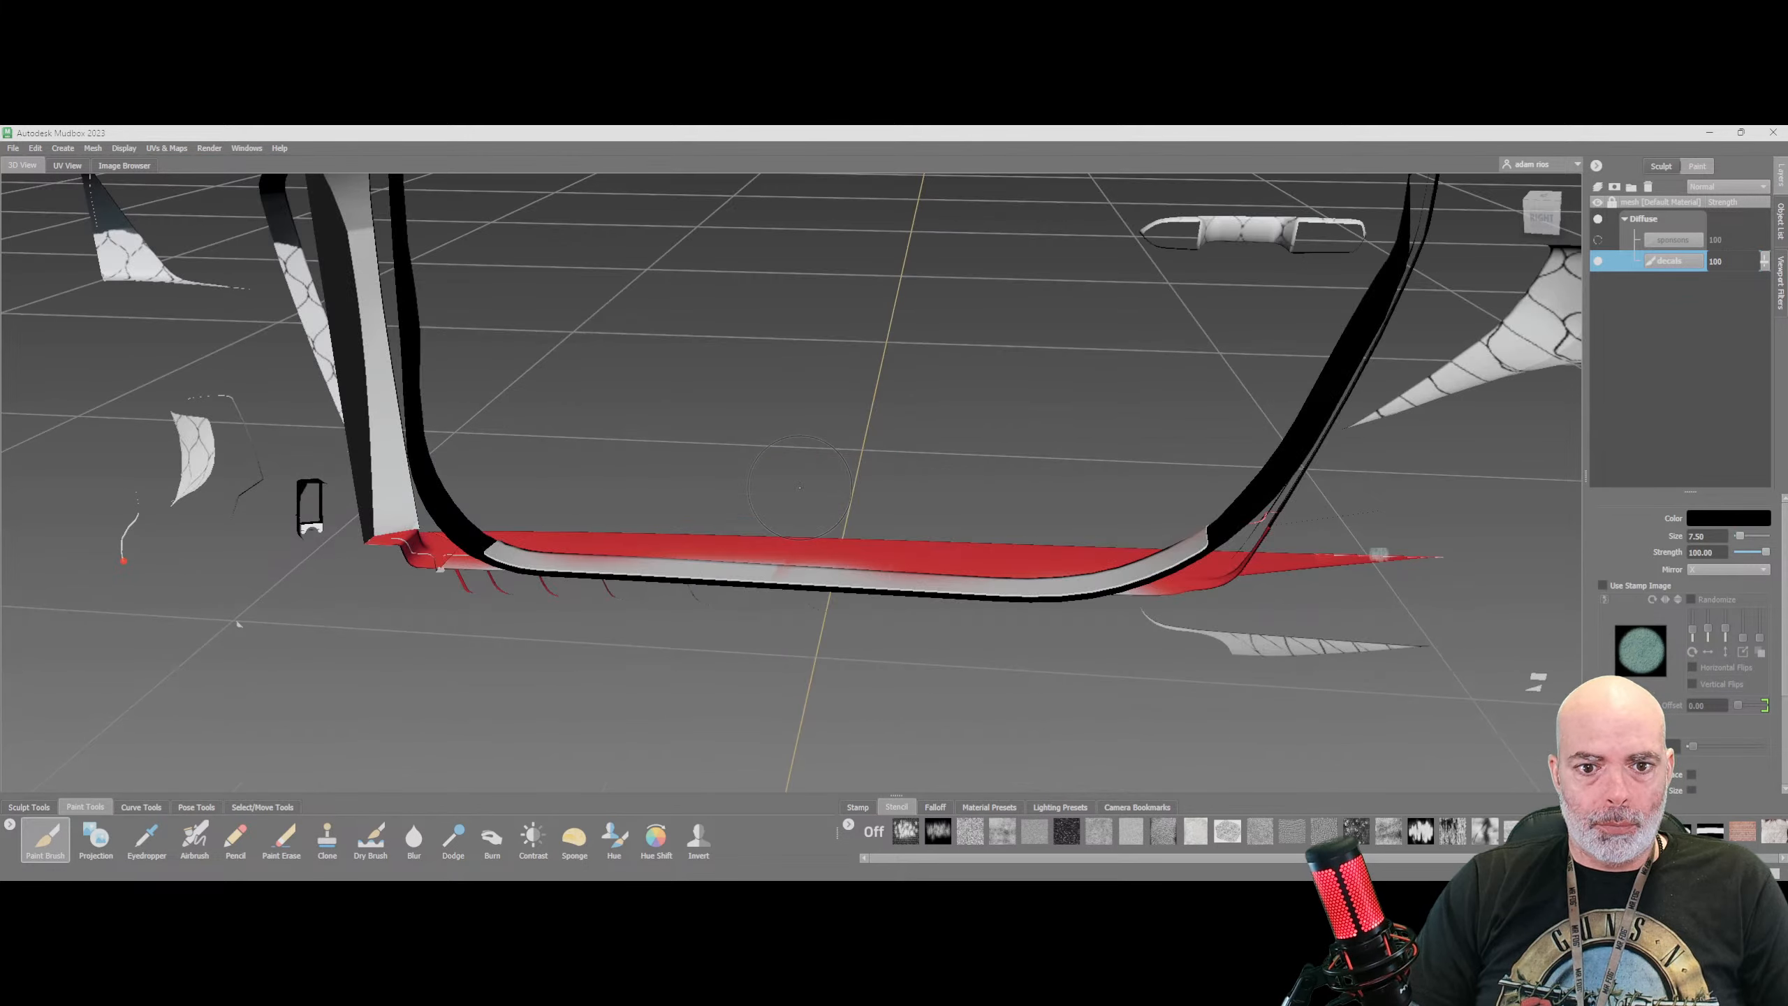
scroll(720, 381, "down", 3)
left_click_drag(721, 380, 857, 446, "alt")
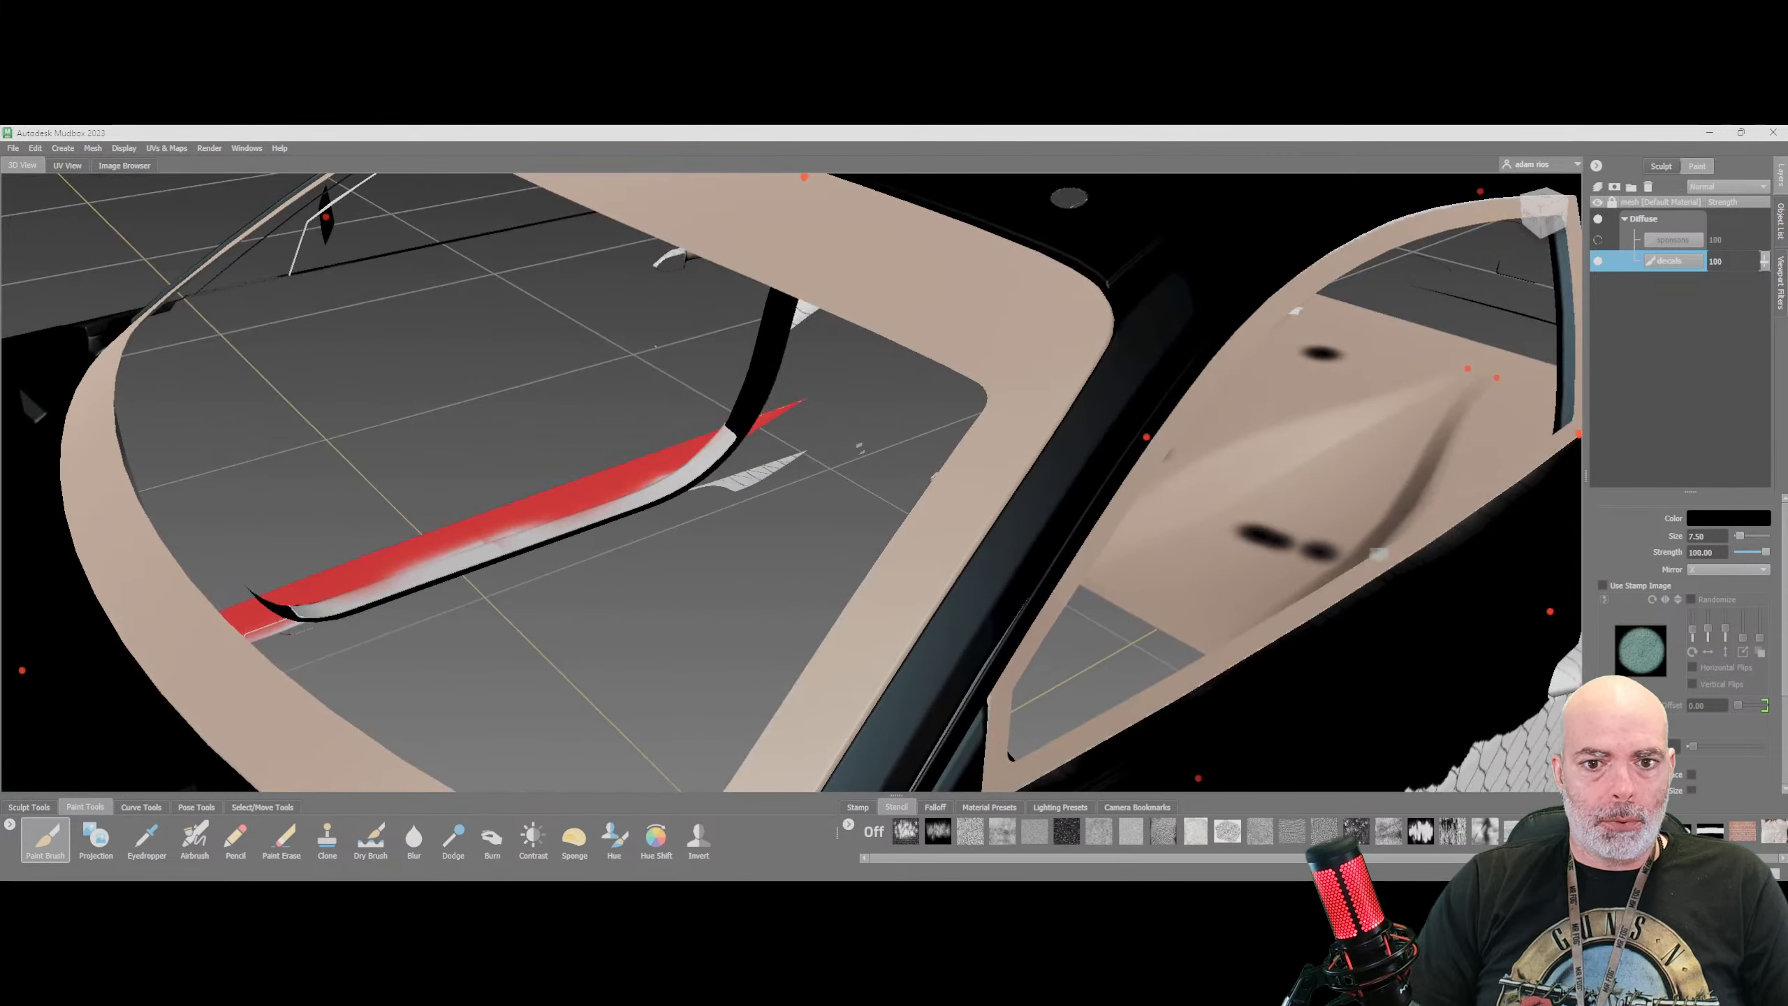
scroll(668, 362, "down", 4)
left_click_drag(587, 603, 810, 605, "alt")
left_click(1552, 209)
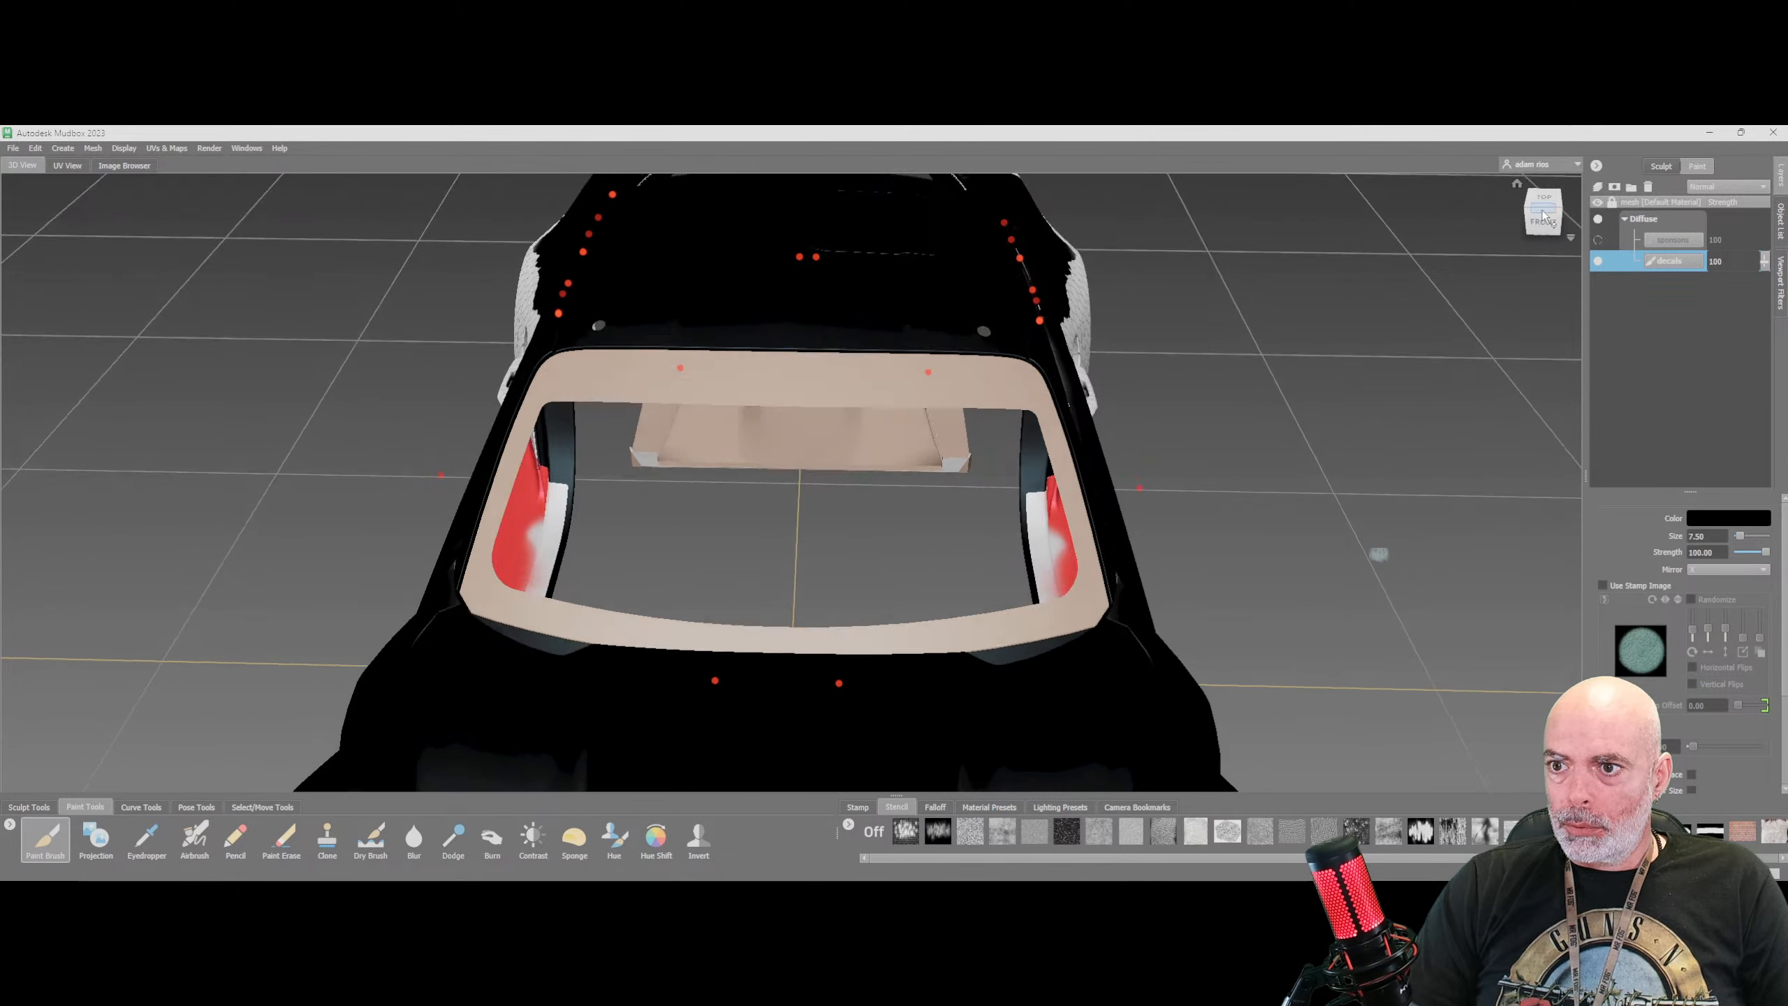
middle_click_drag(1079, 634, 1085, 452, "alt")
Make the upper Diffuse paint layer visible and active, and show the stencil over the bonnet
left_click(1599, 241)
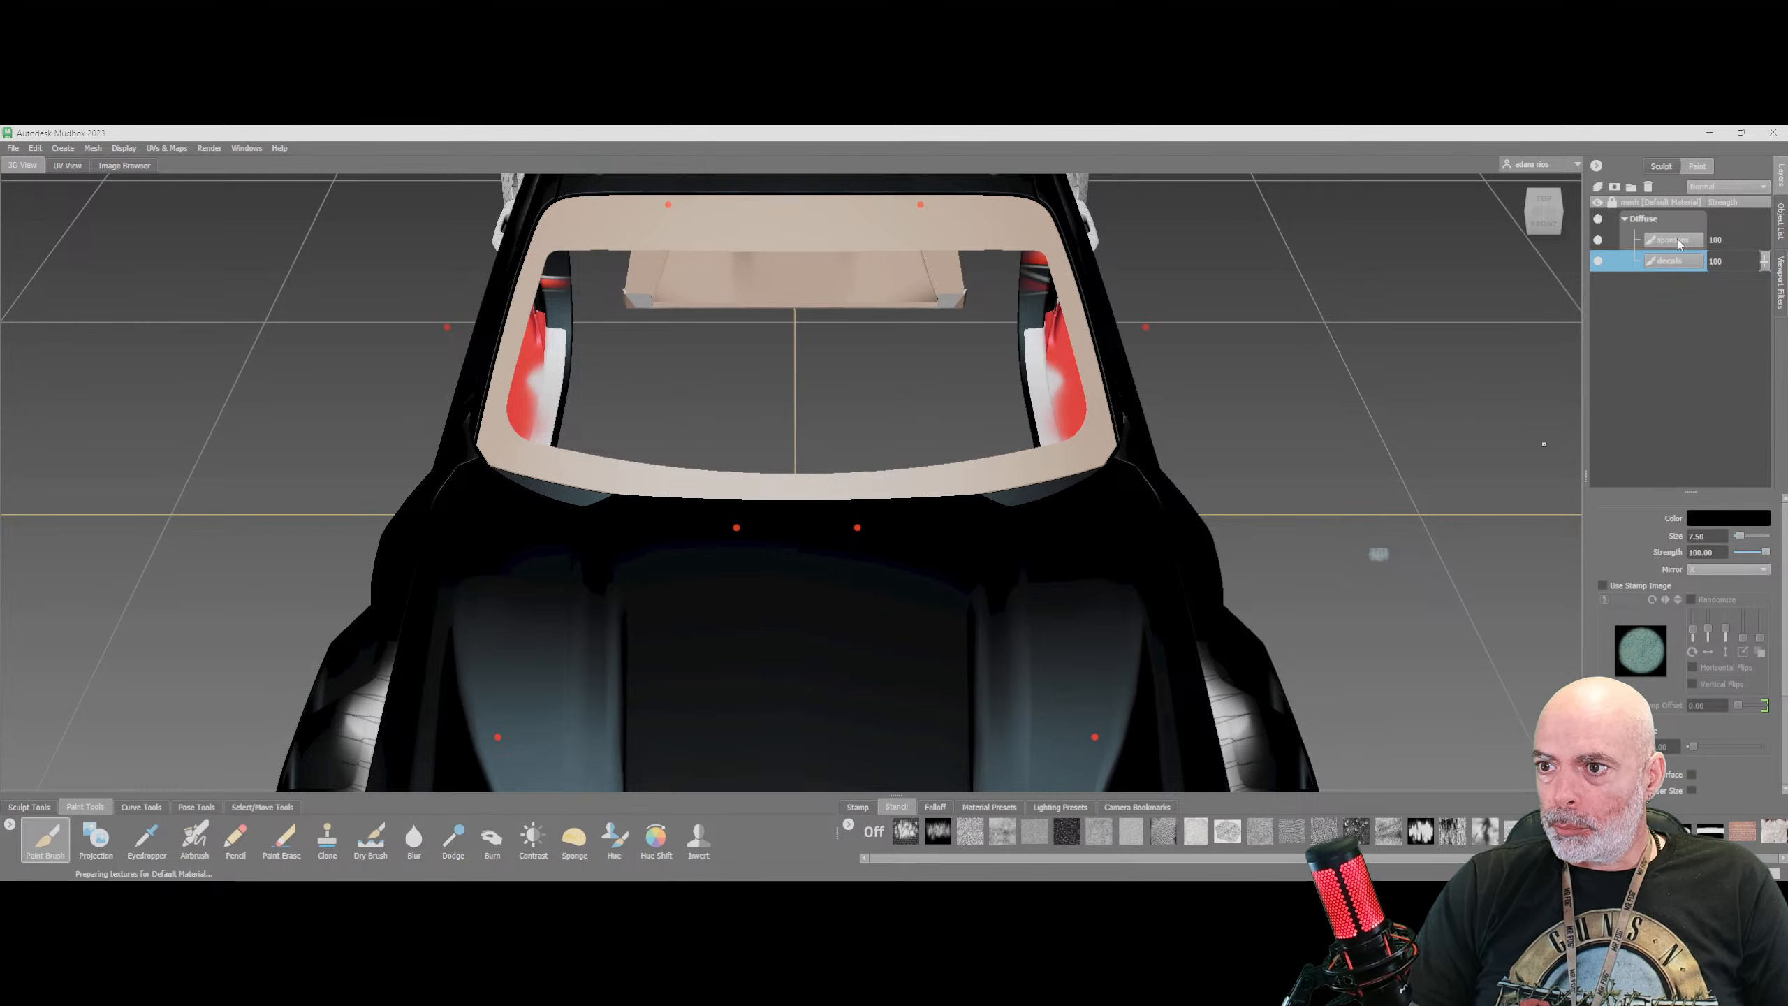
left_click(1669, 243)
key("q")
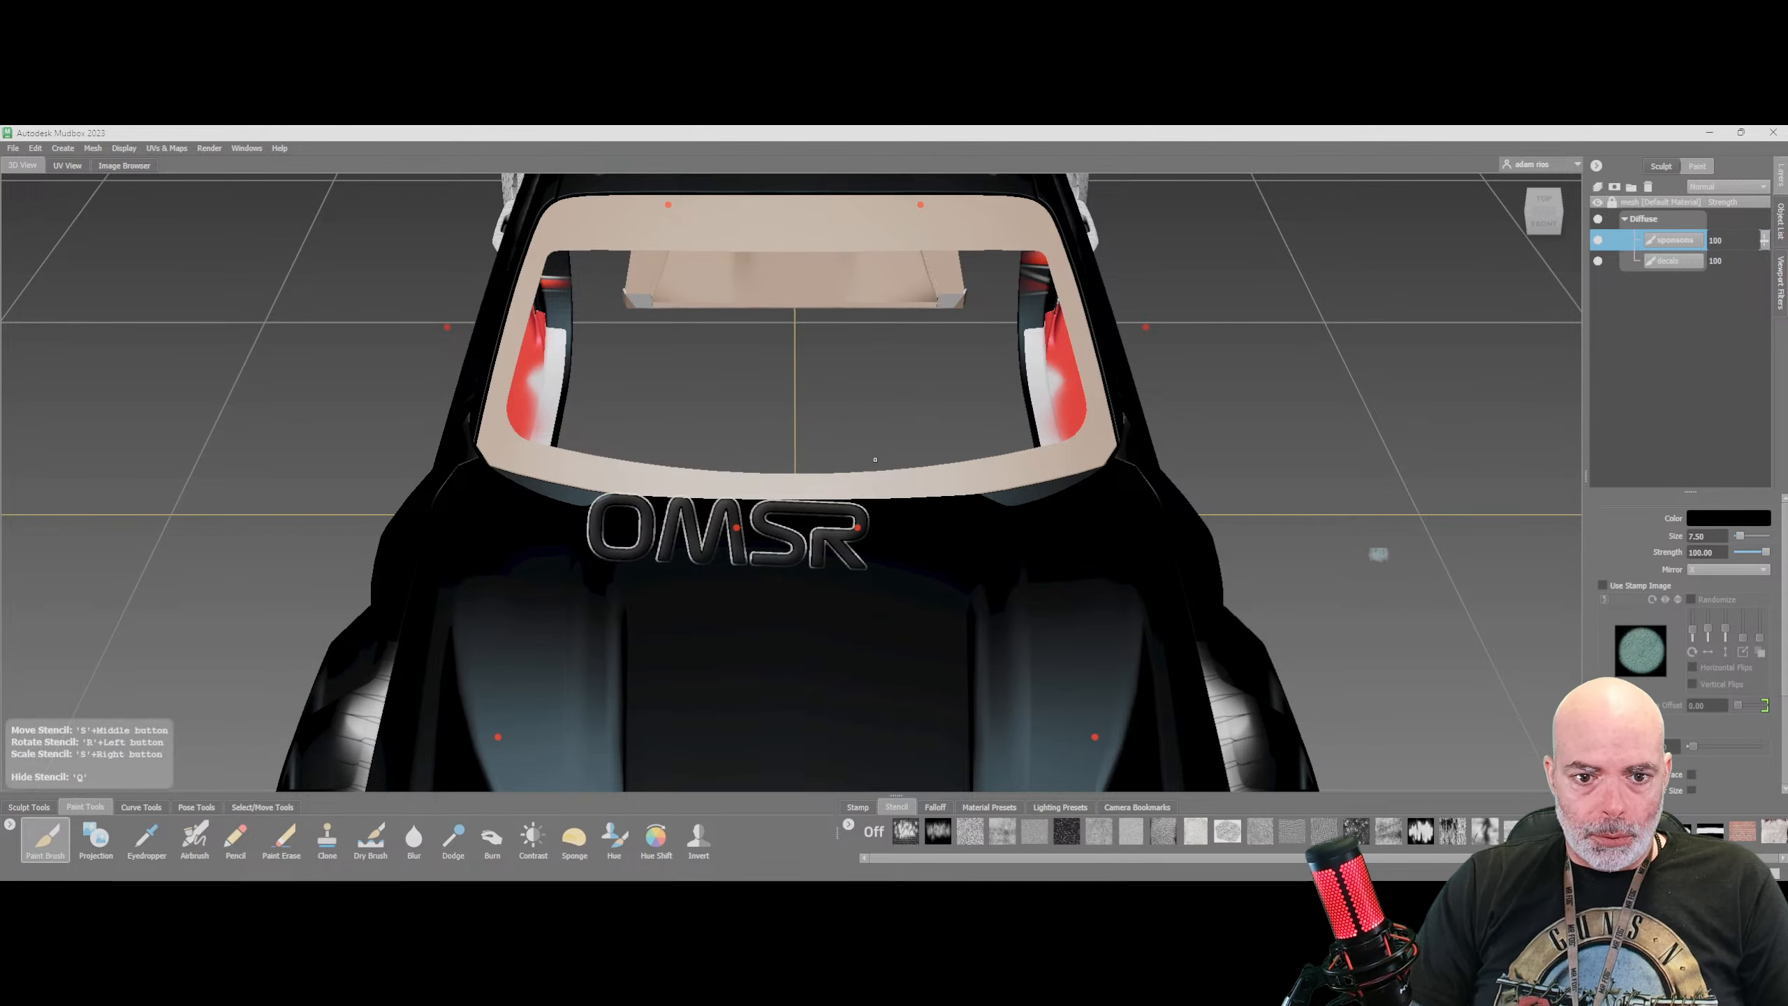
Use Energy Caution Sticker.png as the stencil over the 3D car and activate the Projection brush
left_click(124, 166)
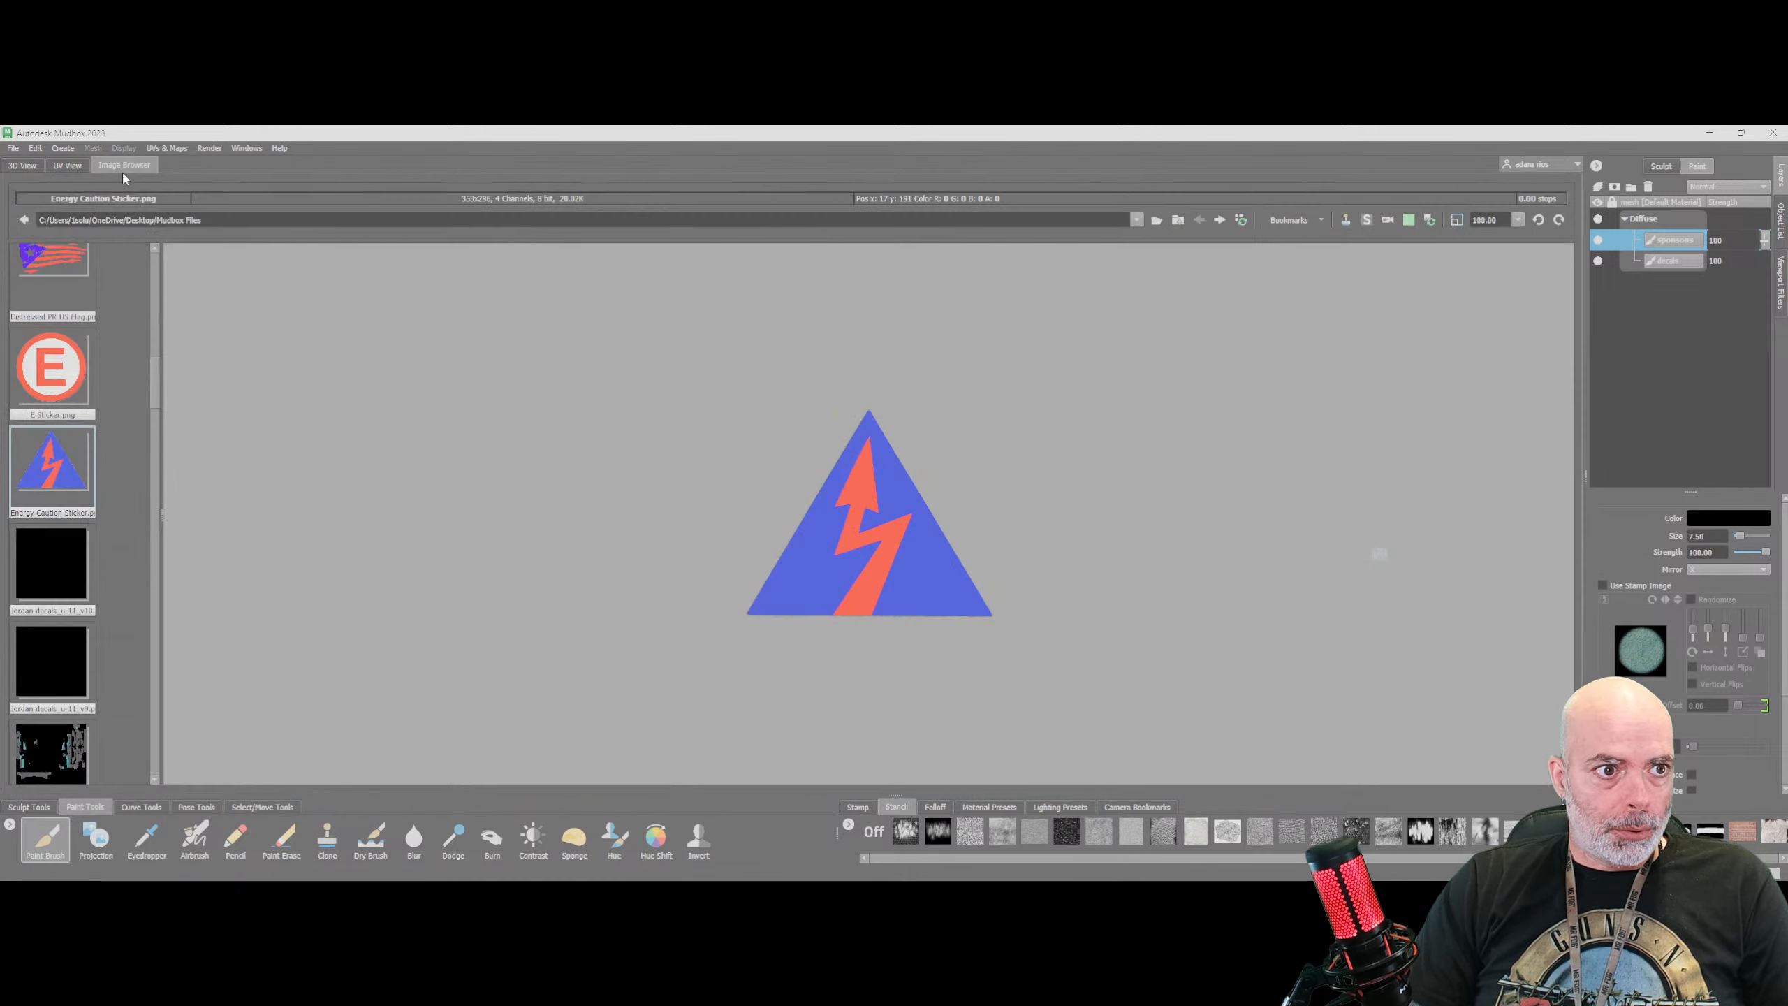
left_click(1366, 219)
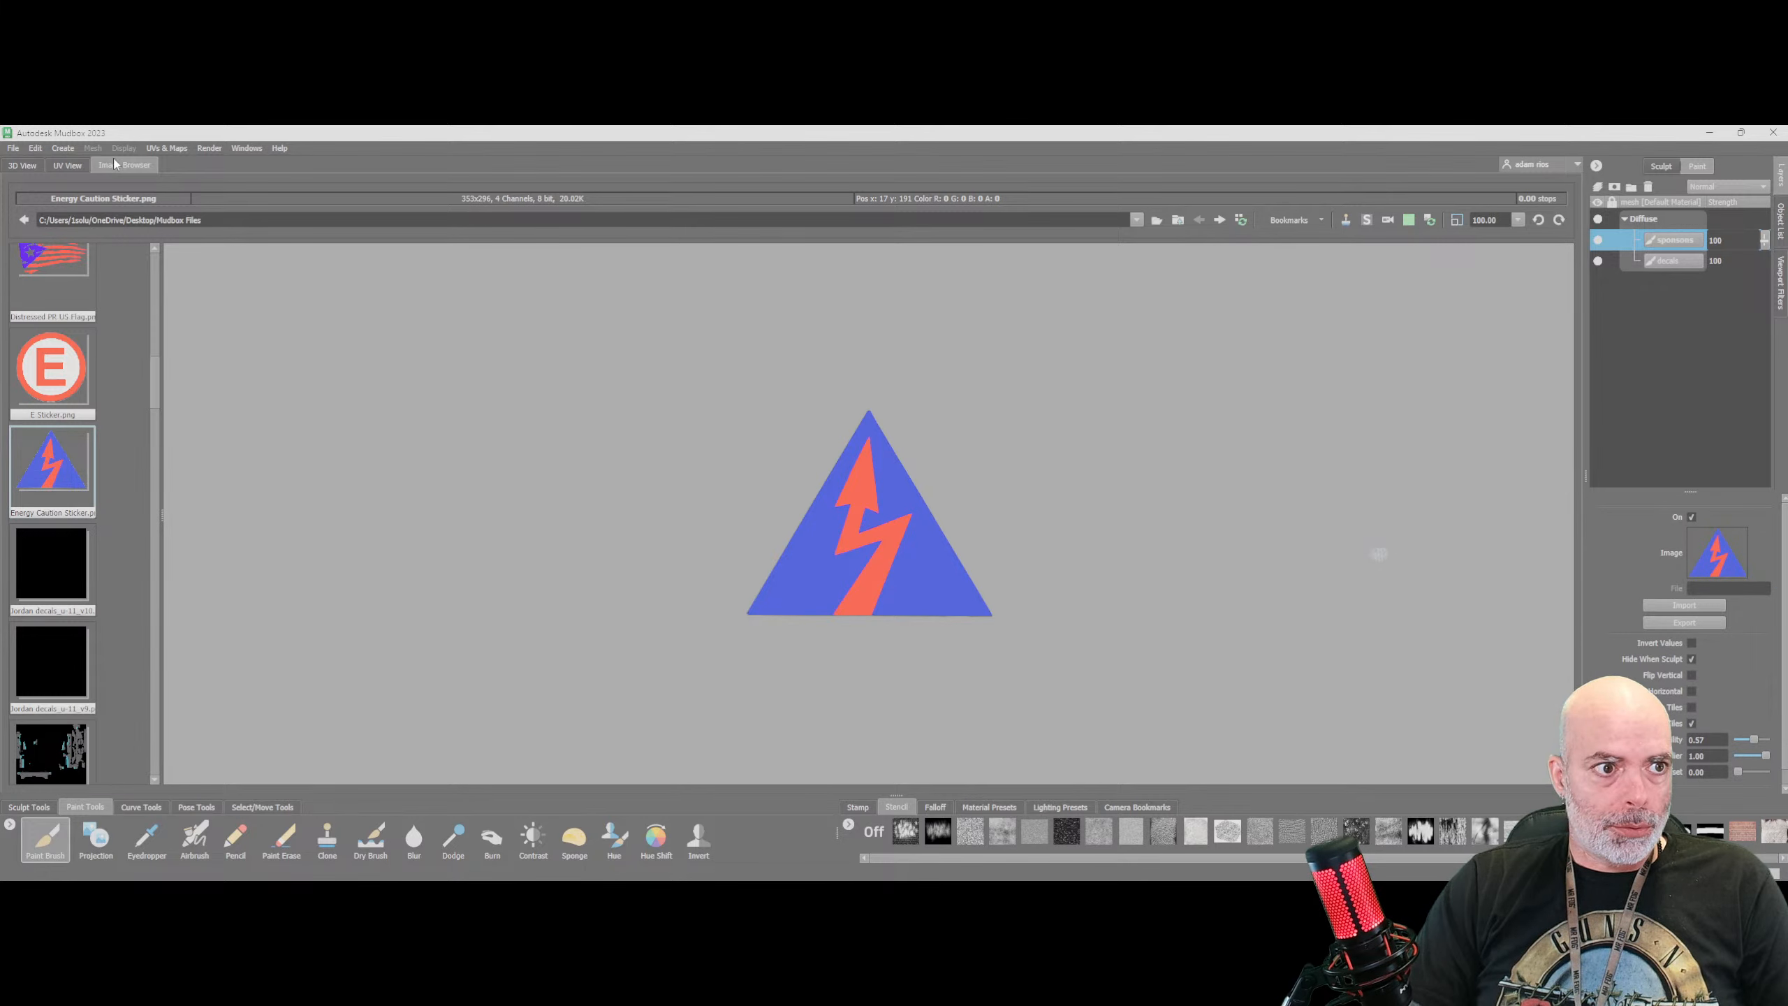
left_click(23, 167)
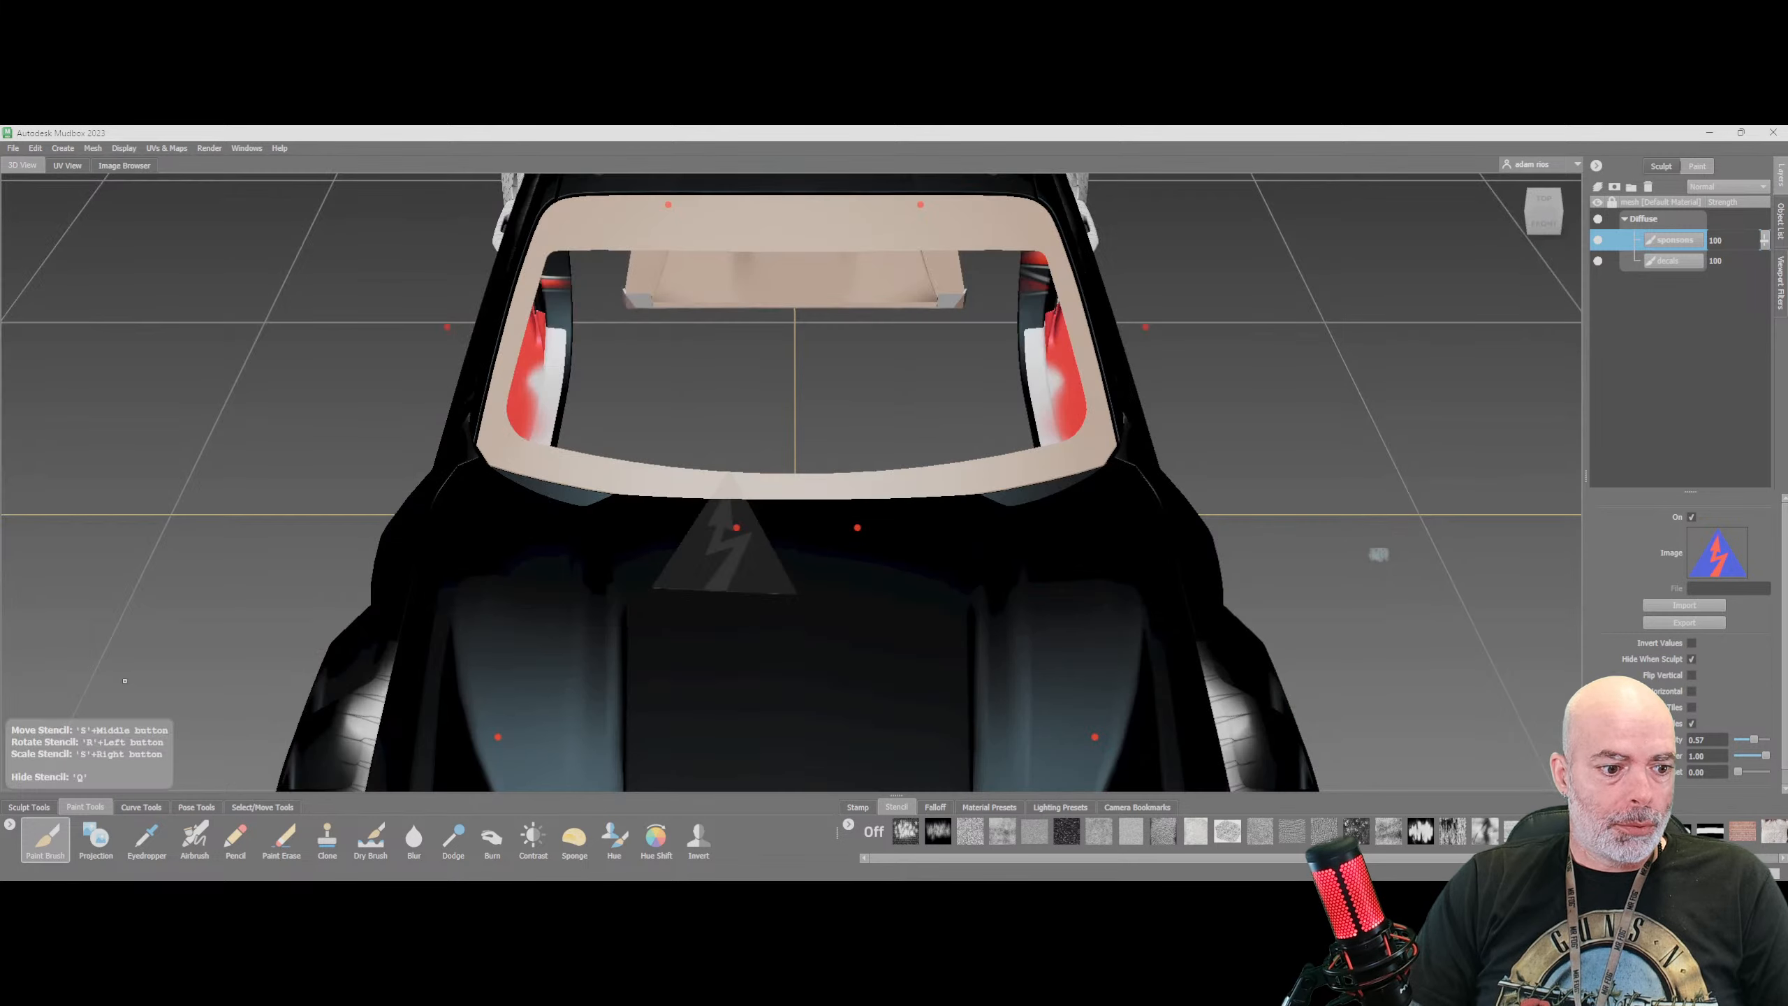
left_click(91, 842)
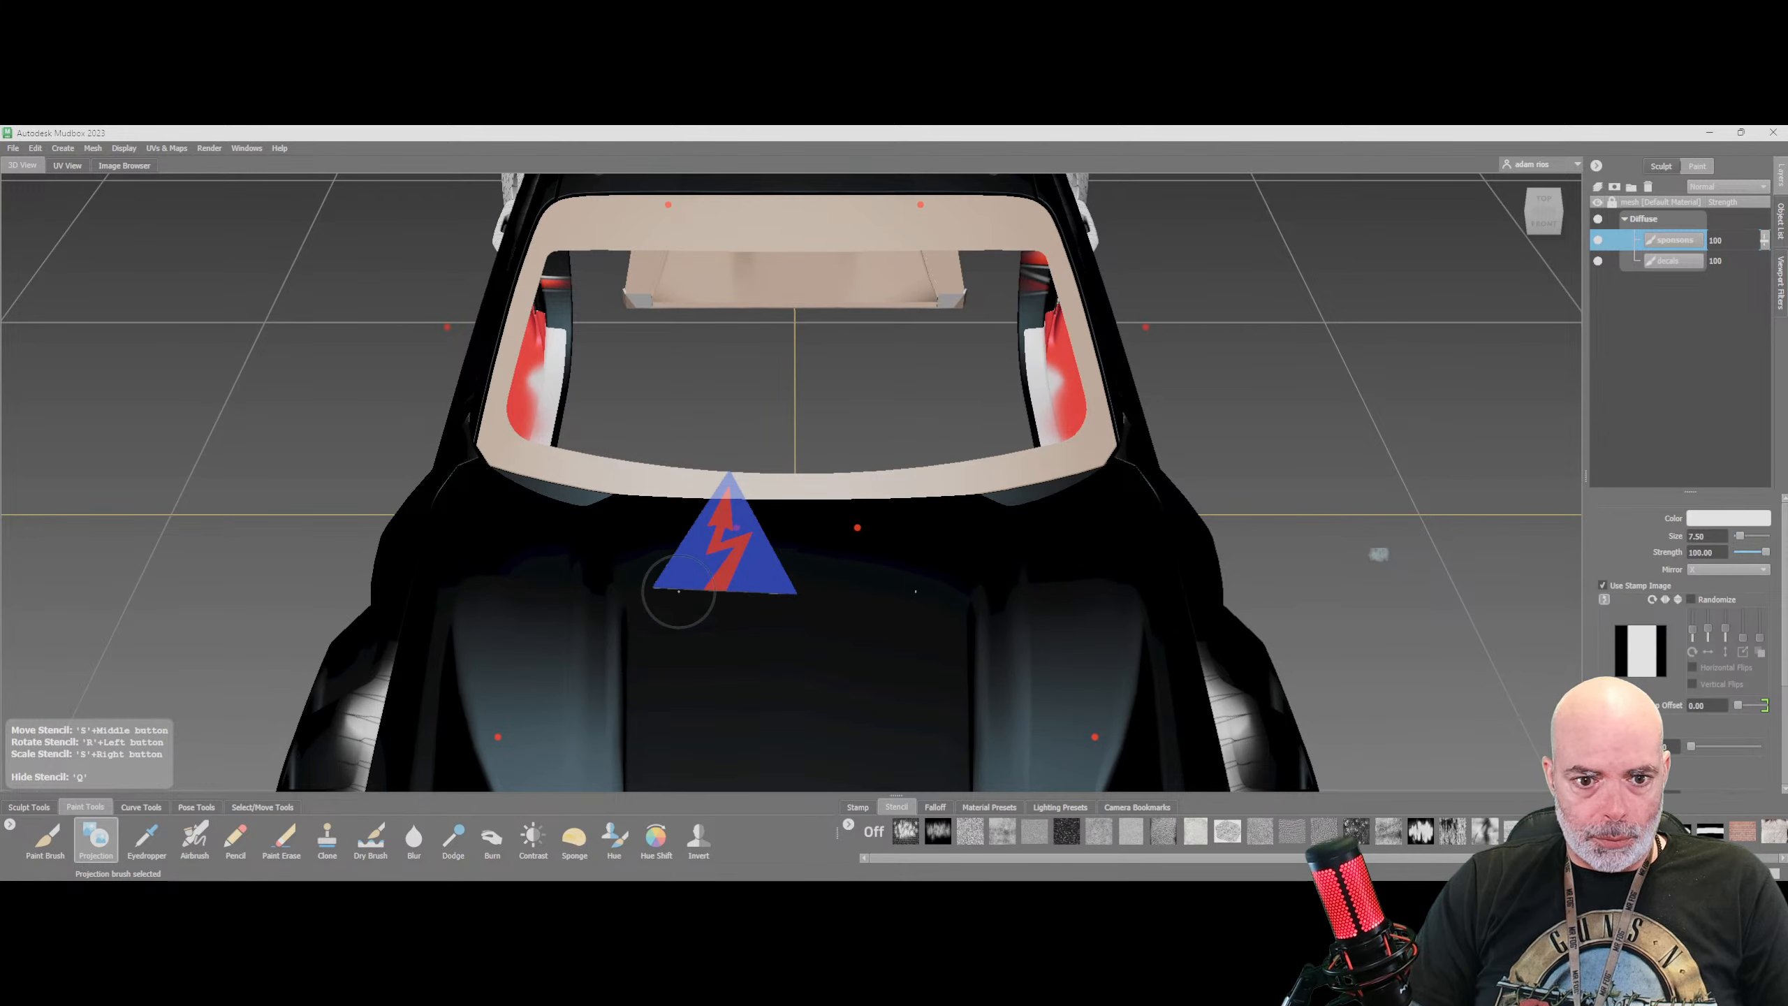
Shrink the caution triangle stencil and place it on the bonnet corner just below the windscreen frame
middle_click_drag(679, 592, 472, 603)
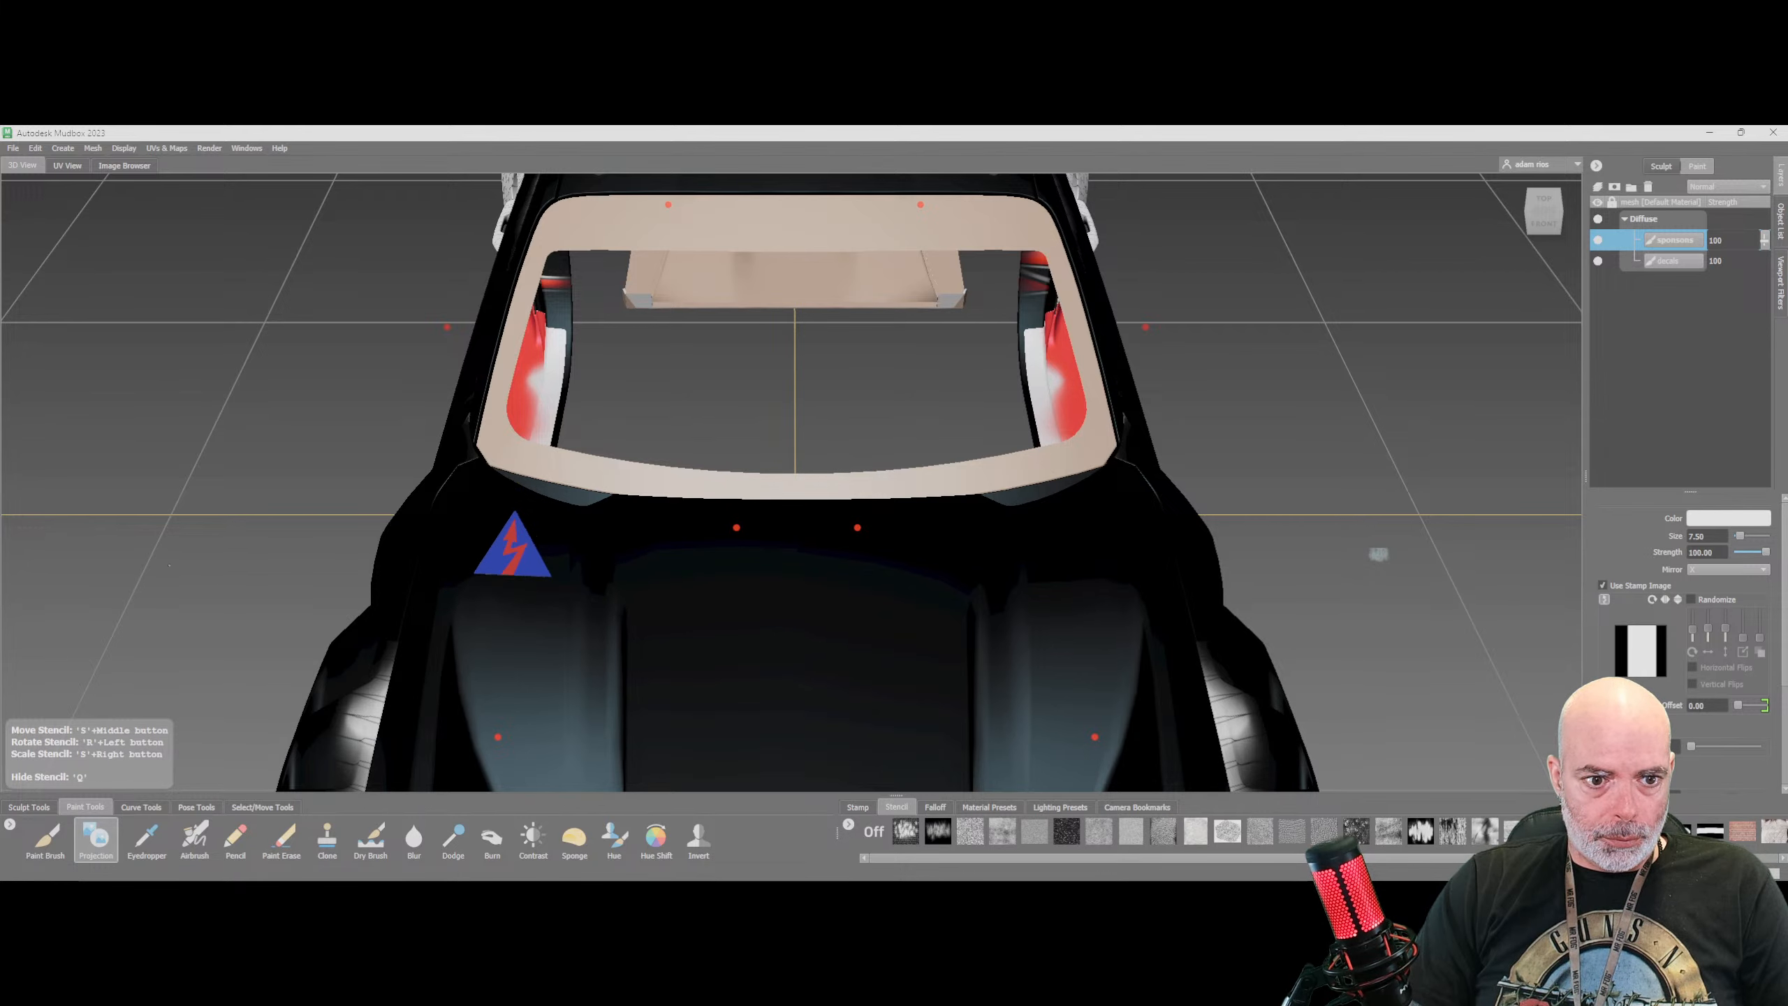
scroll(520, 565, "up", 1)
right_click_drag(519, 565, 506, 551)
middle_click_drag(506, 550, 440, 528)
right_click_drag(441, 528, 409, 519)
middle_click_drag(445, 527, 442, 518)
Project the caution triangle onto both rear corners of the bonnet with X mirroring, and switch mirroring off
left_click(1728, 570)
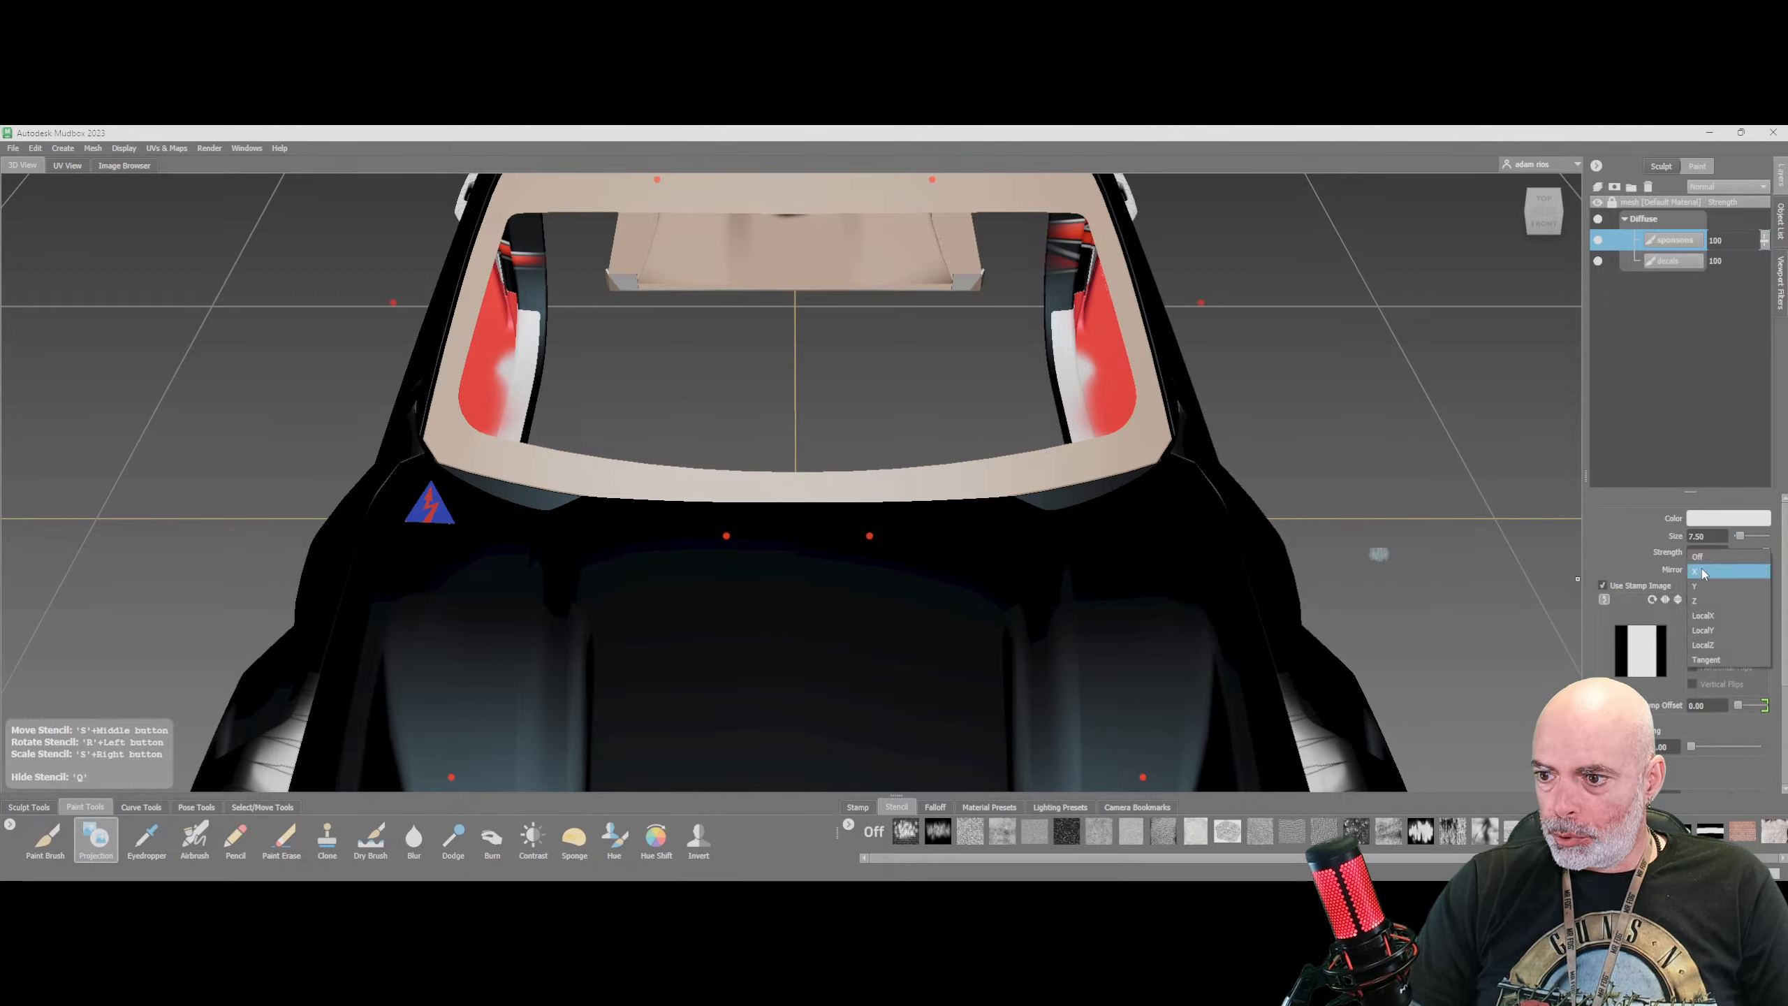
left_click(1718, 557)
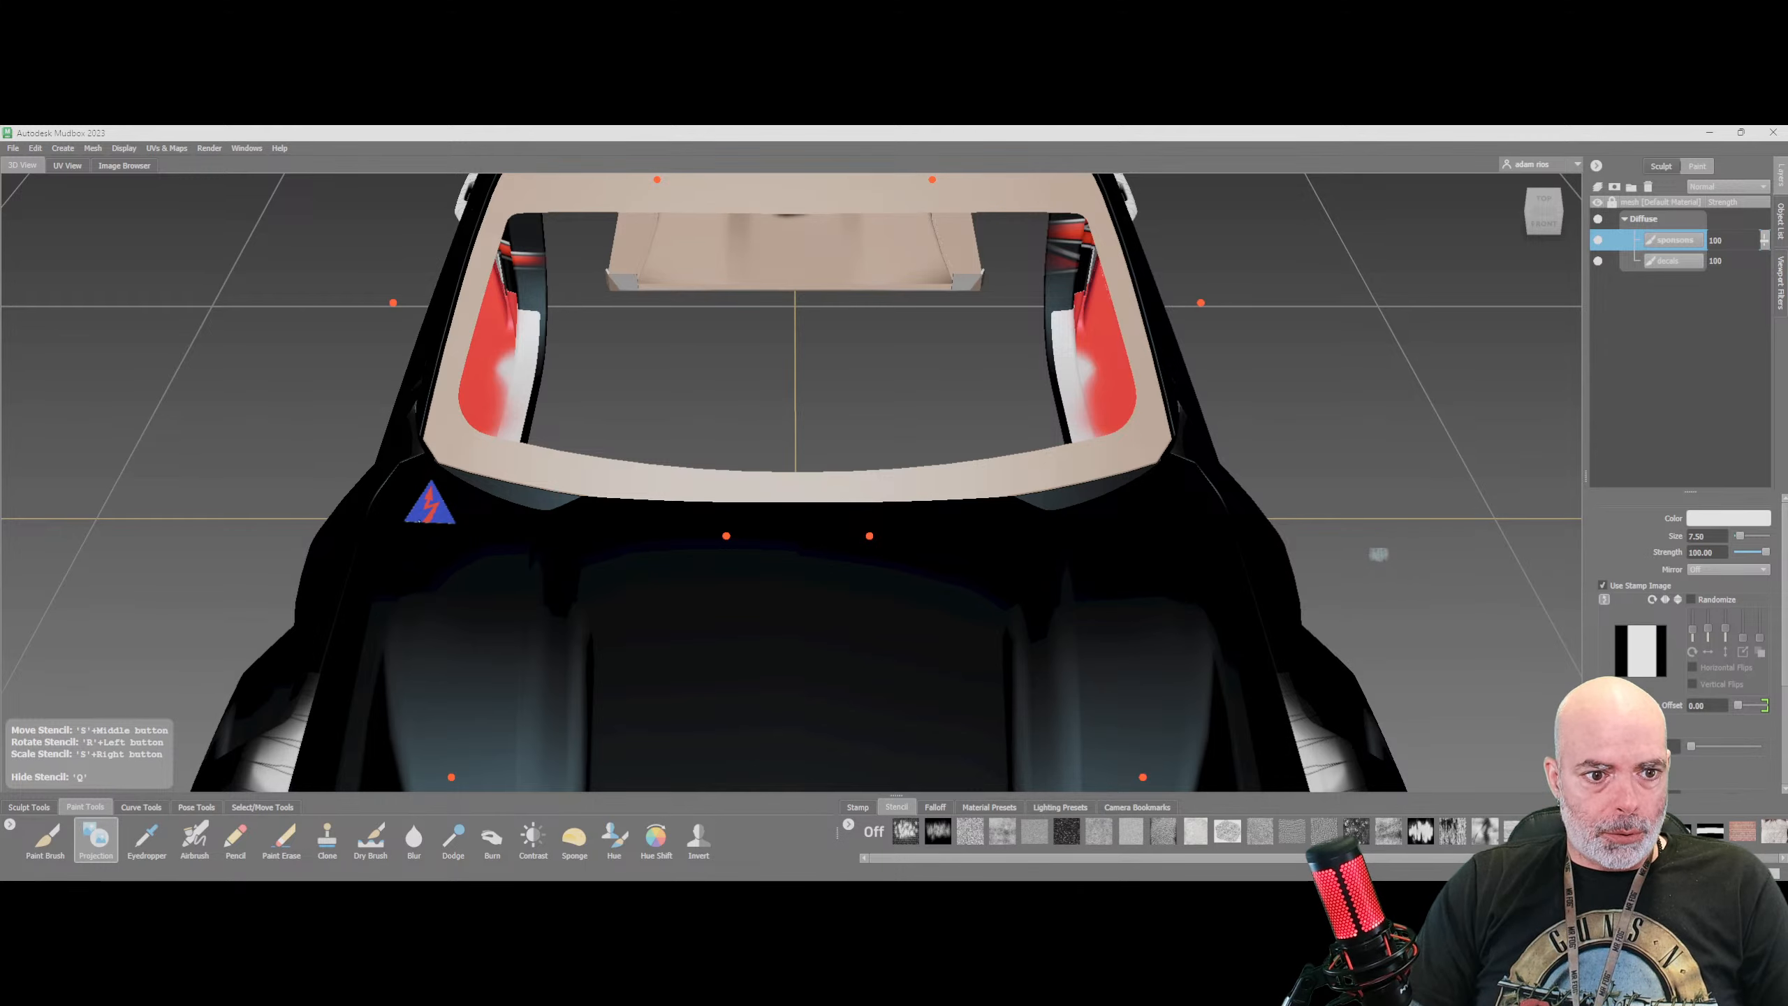
left_click(1728, 570)
left_click(1711, 586)
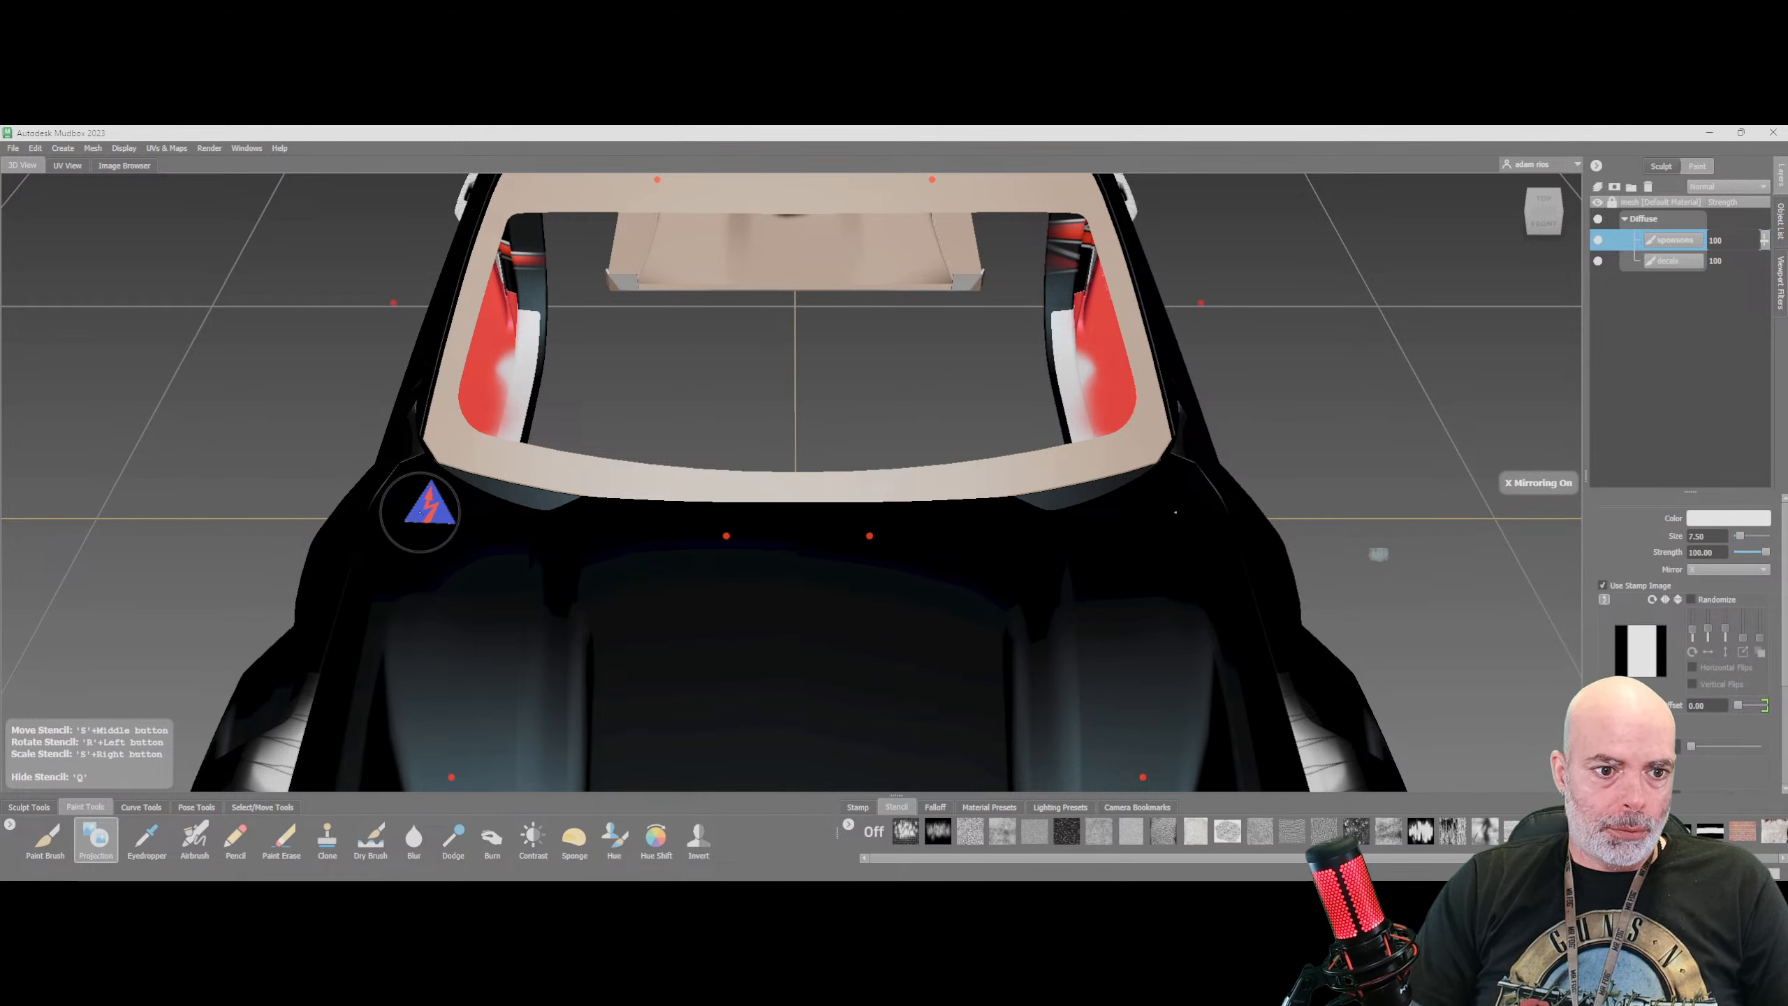
left_click(423, 507)
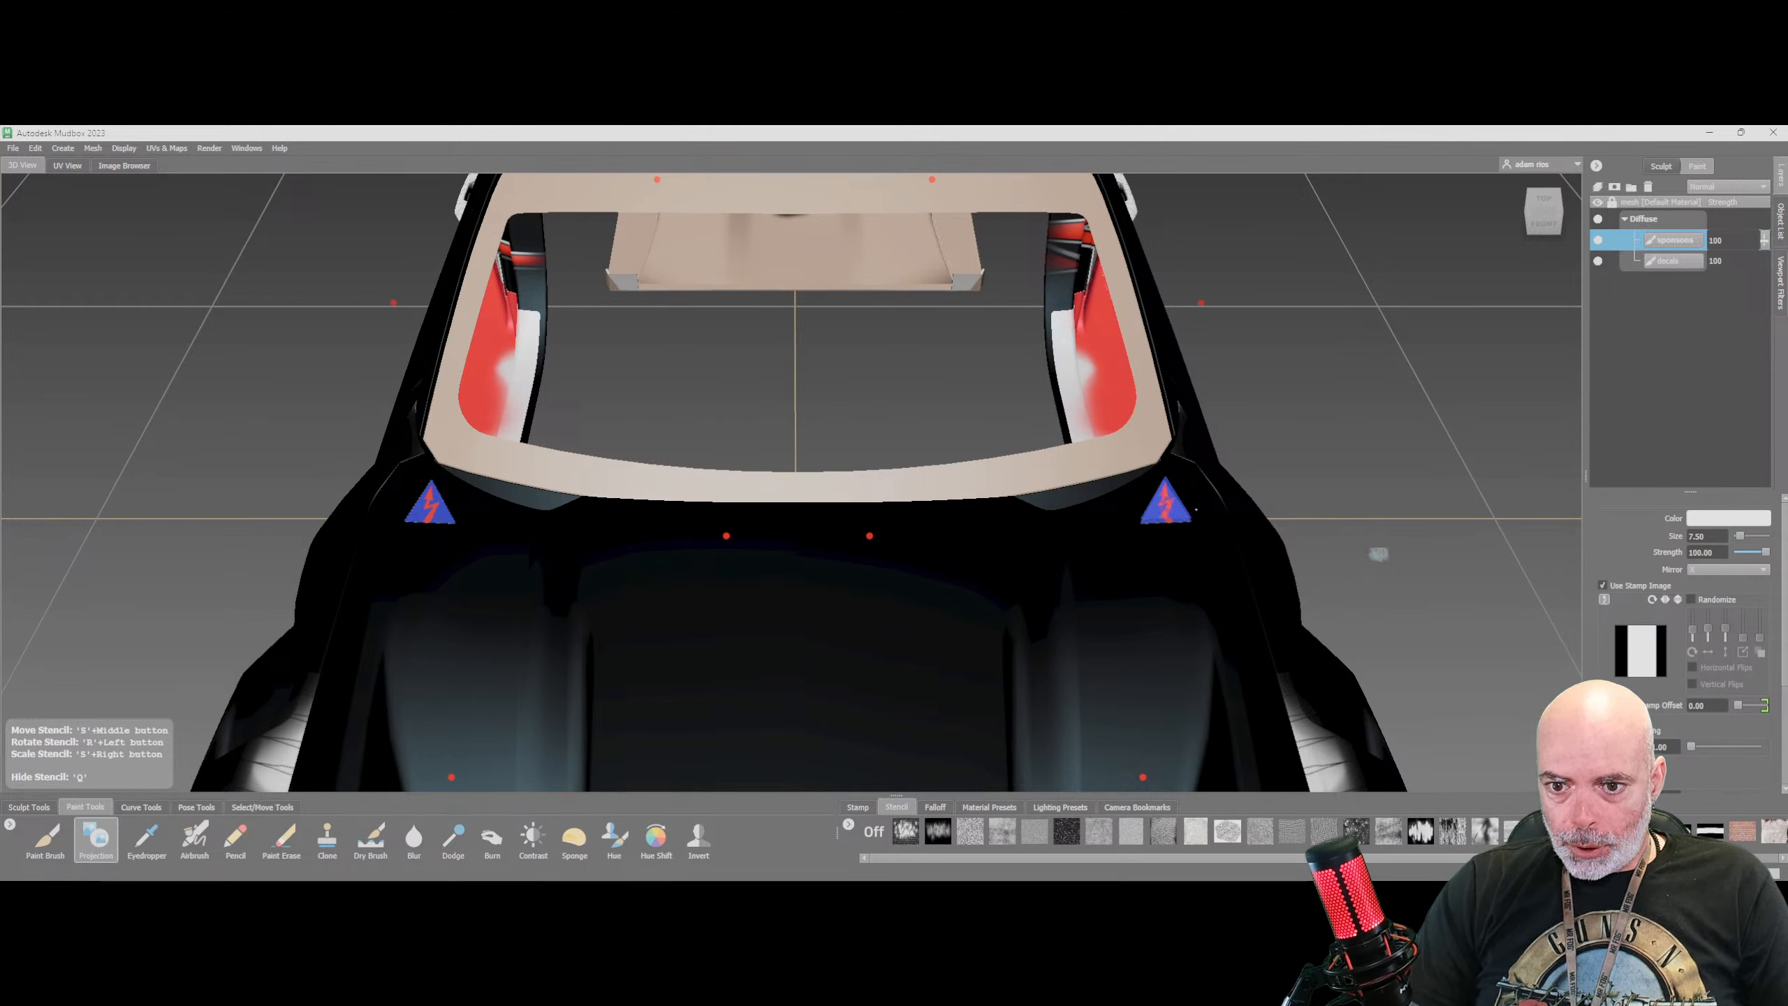
key("ctrl+z")
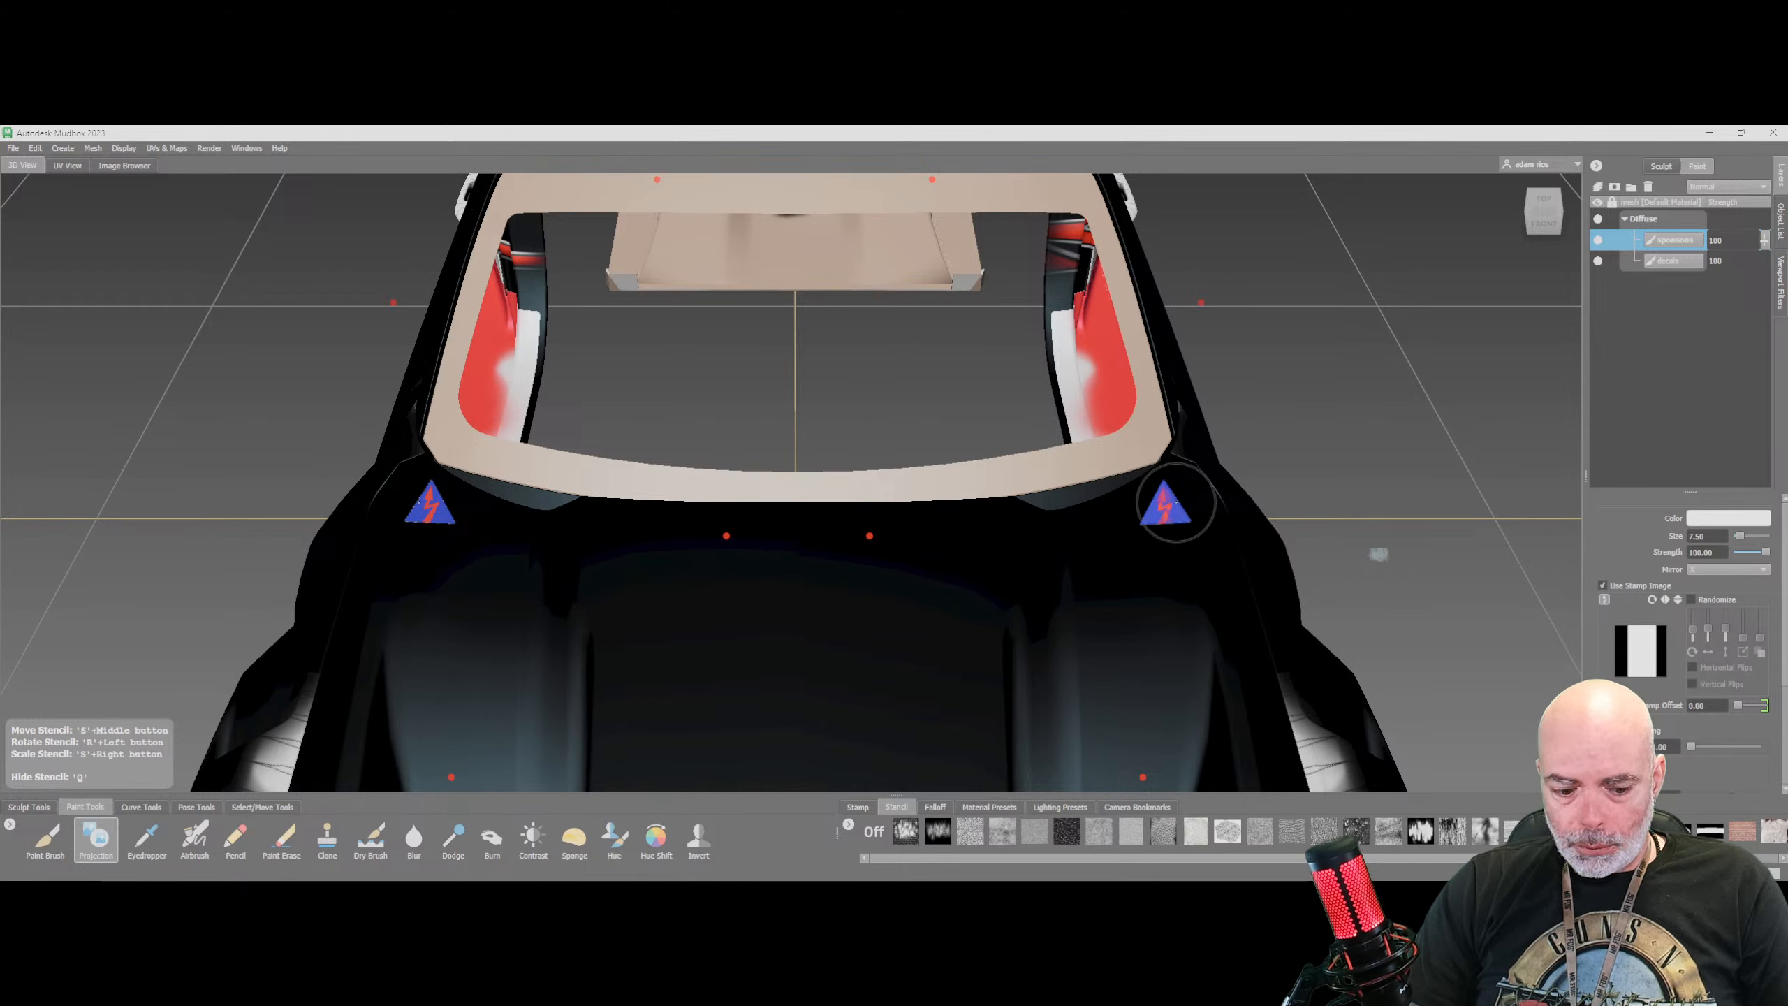
left_click(1731, 568)
left_click(1725, 556)
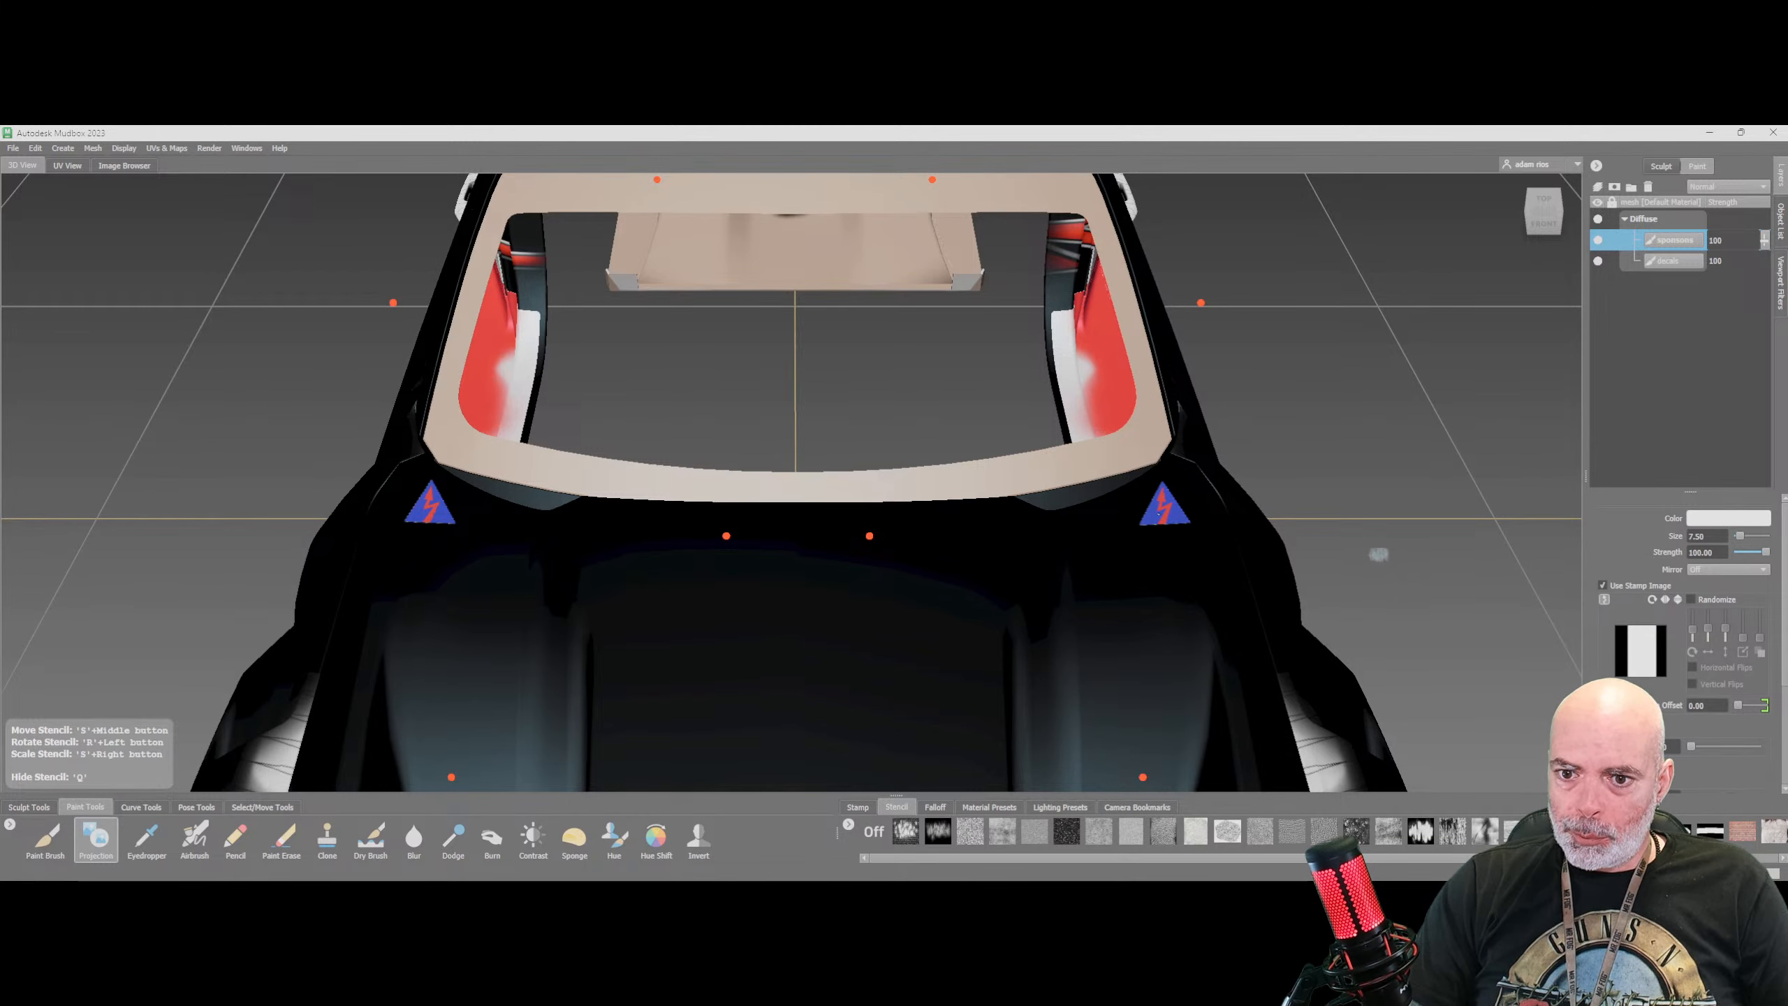
Use E Sticker.png as the stencil, scaled down and placed just inboard of the caution triangle on one bonnet corner
left_click(124, 165)
left_click(43, 359)
left_click(1357, 222)
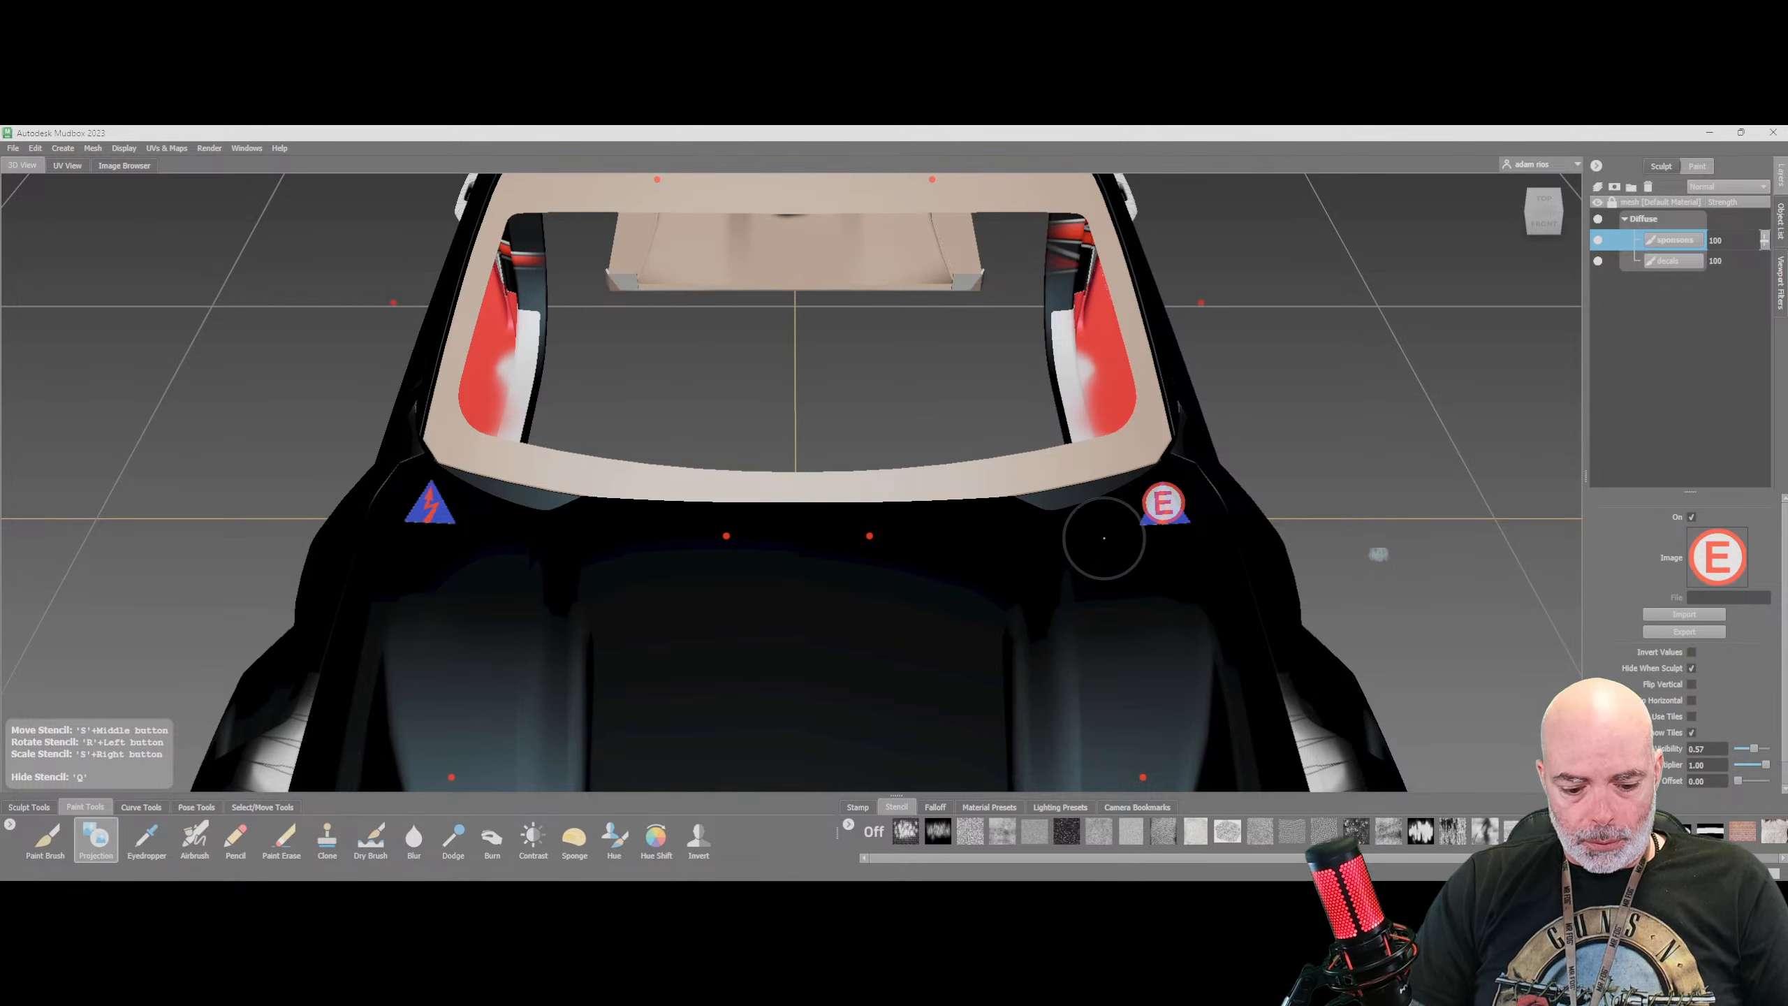
middle_click_drag(1188, 505, 1106, 514)
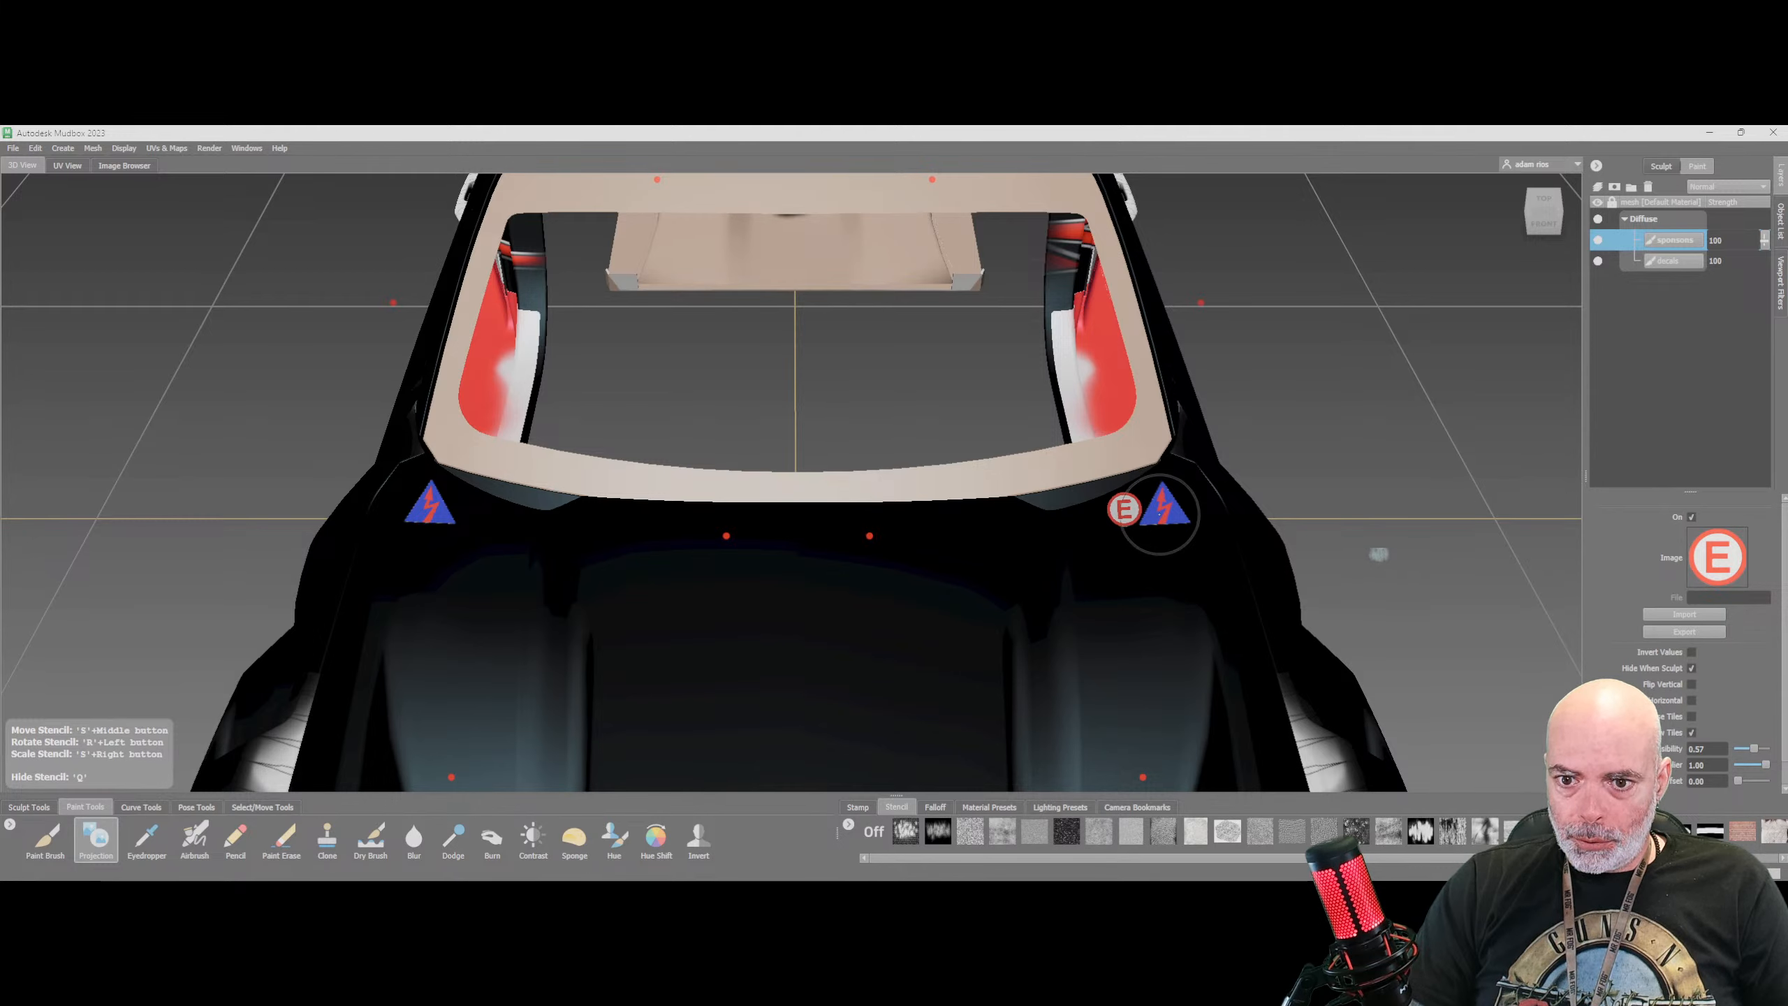
right_click_drag(1122, 515, 1119, 515)
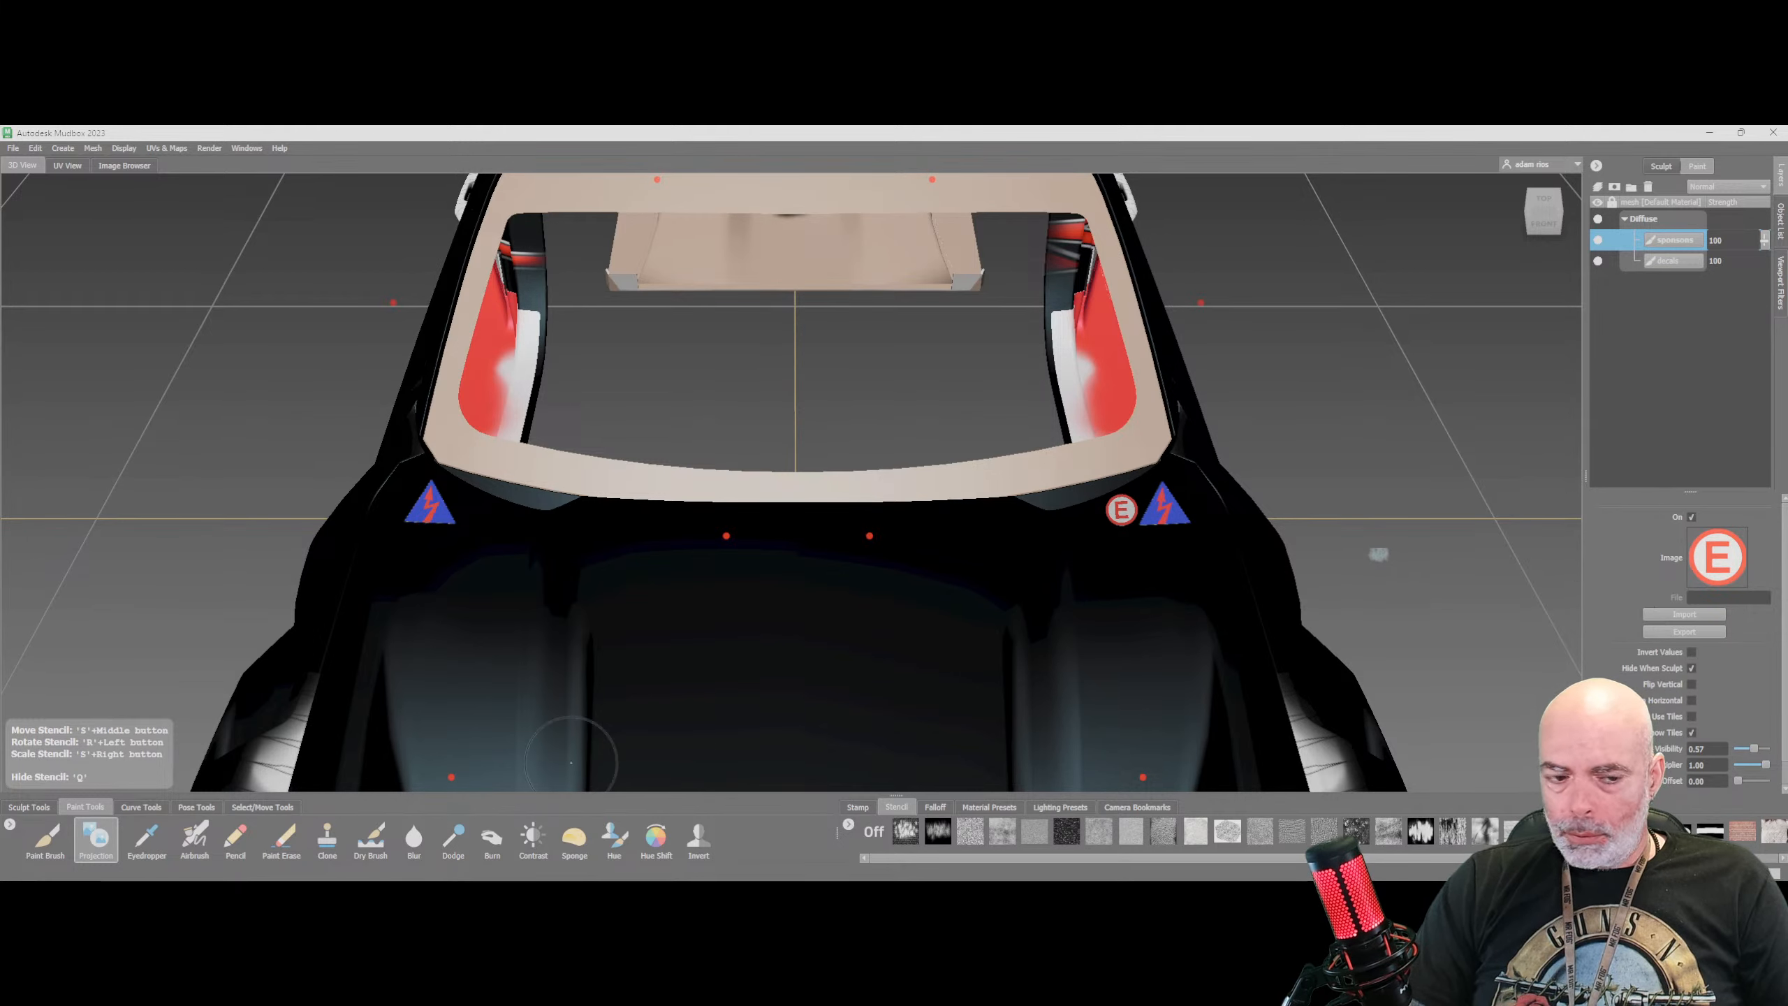
Project the E sticker onto both bonnet corners using X mirroring
left_click(104, 841)
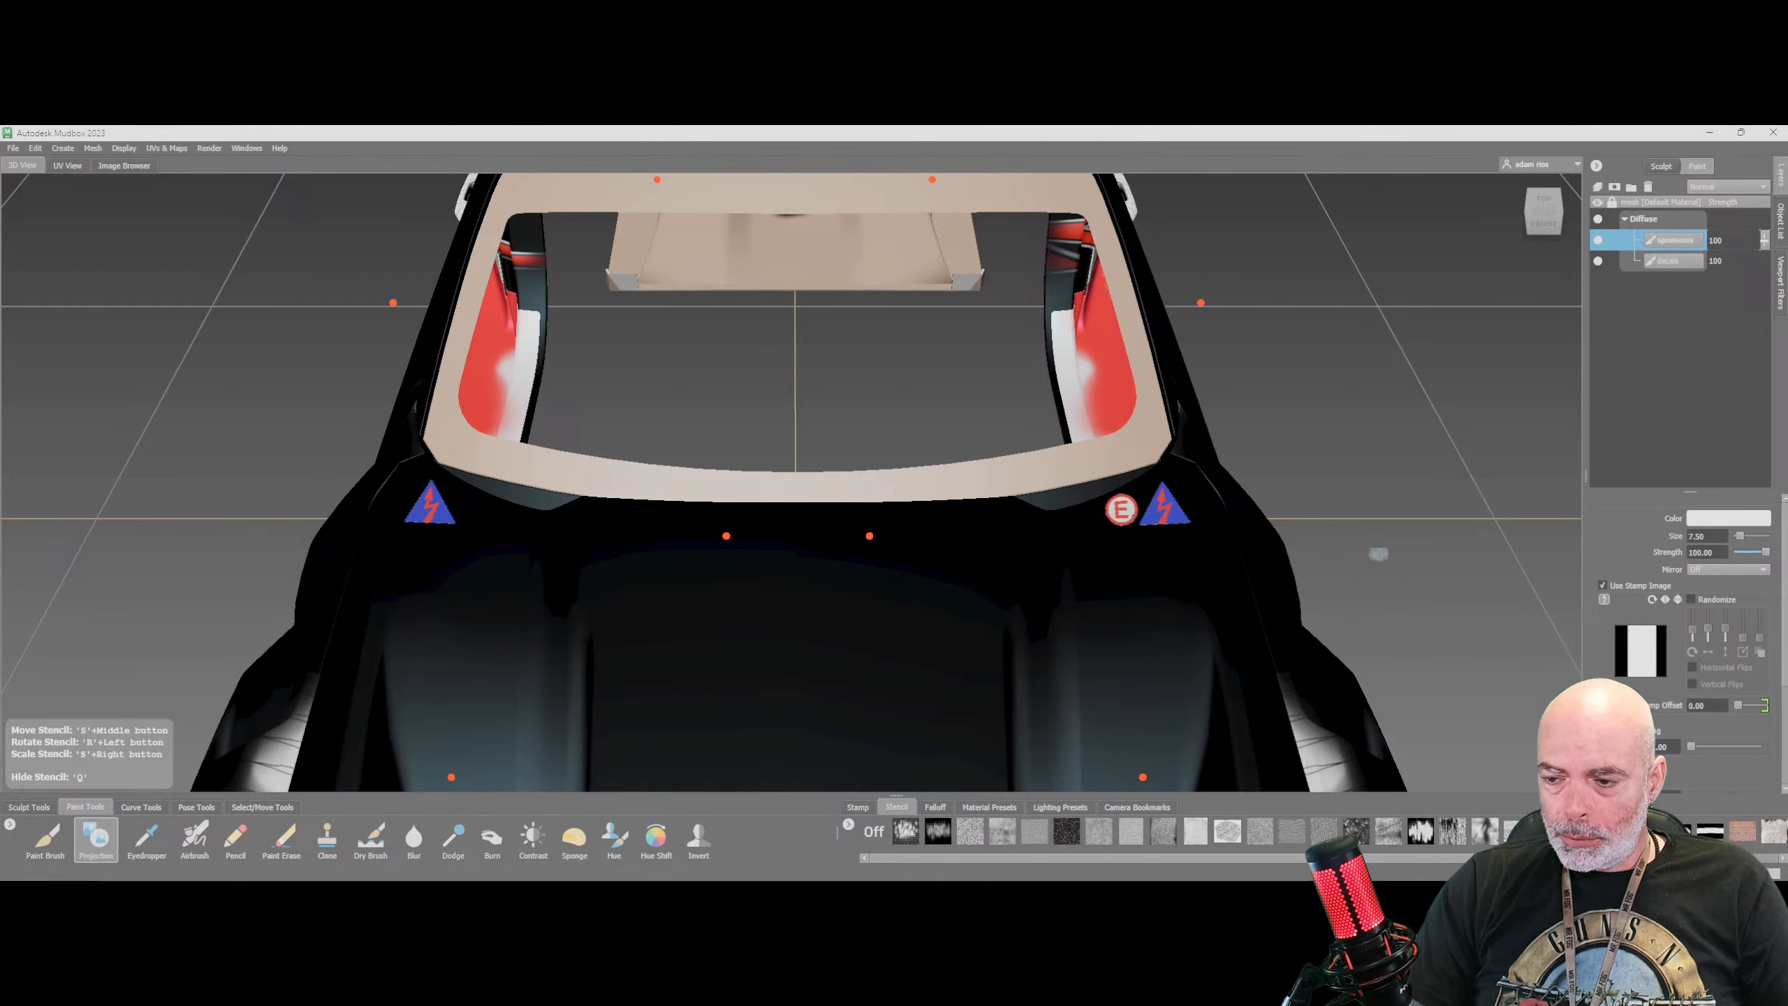
left_click(1716, 571)
left_click(1713, 587)
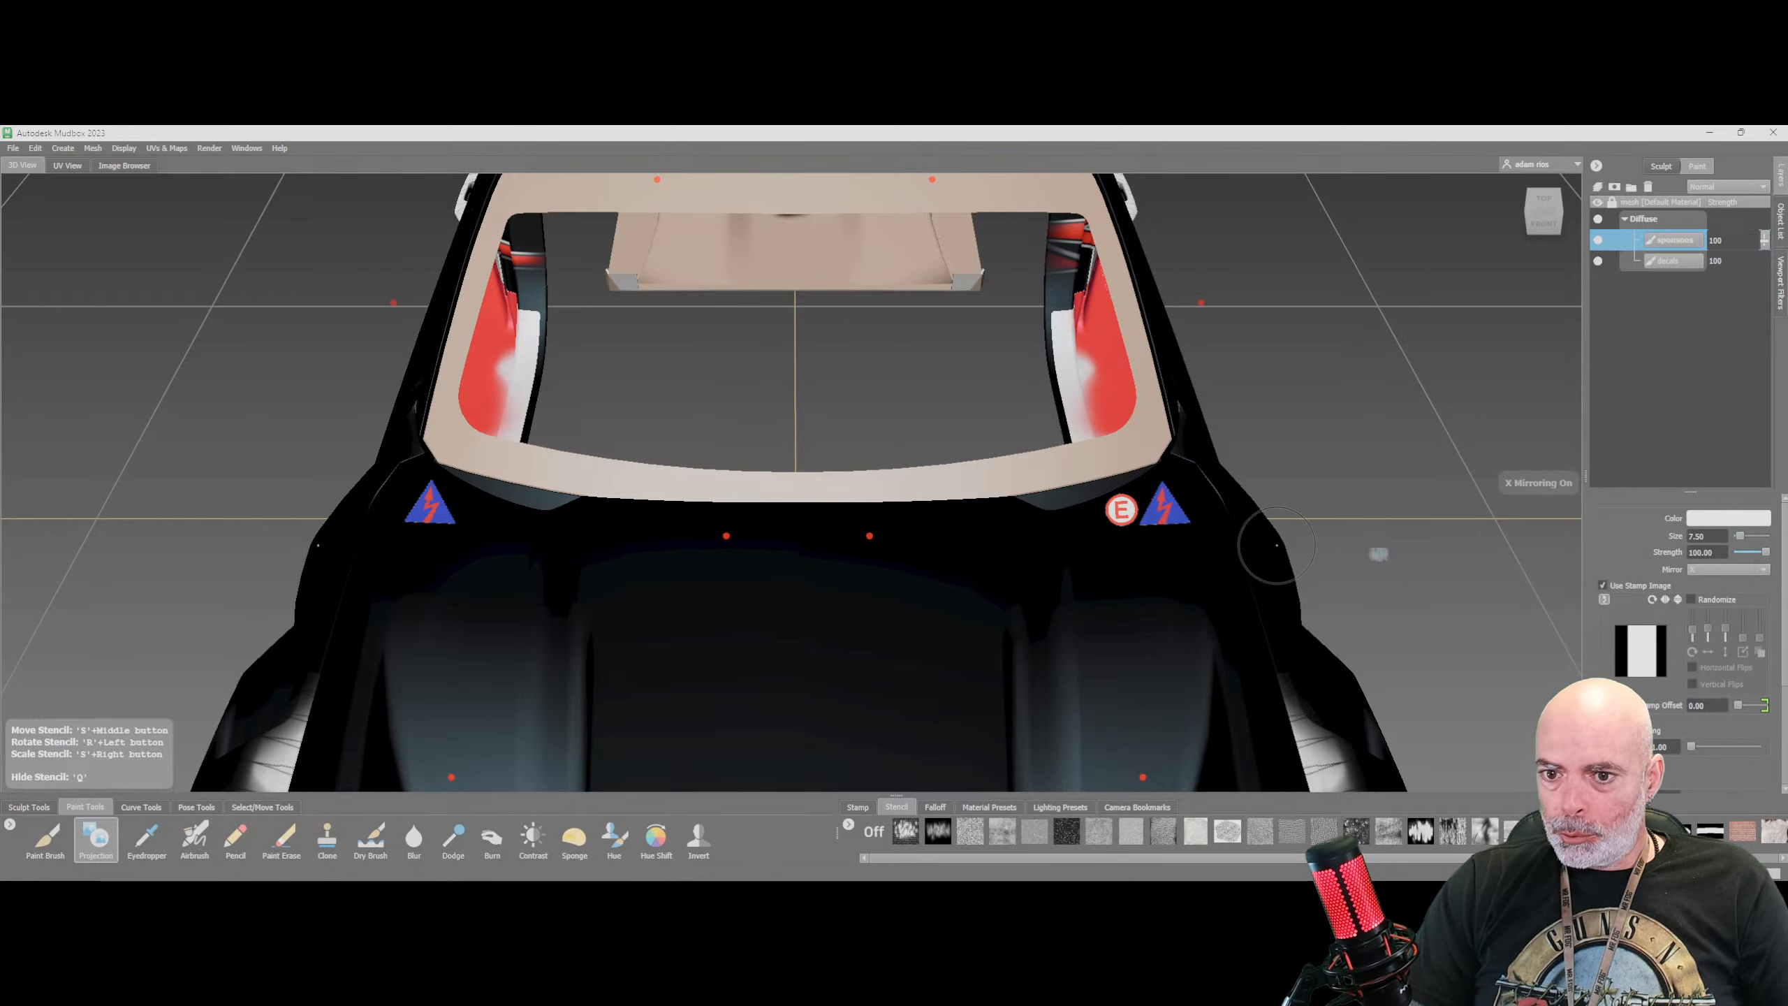
left_click(1122, 509)
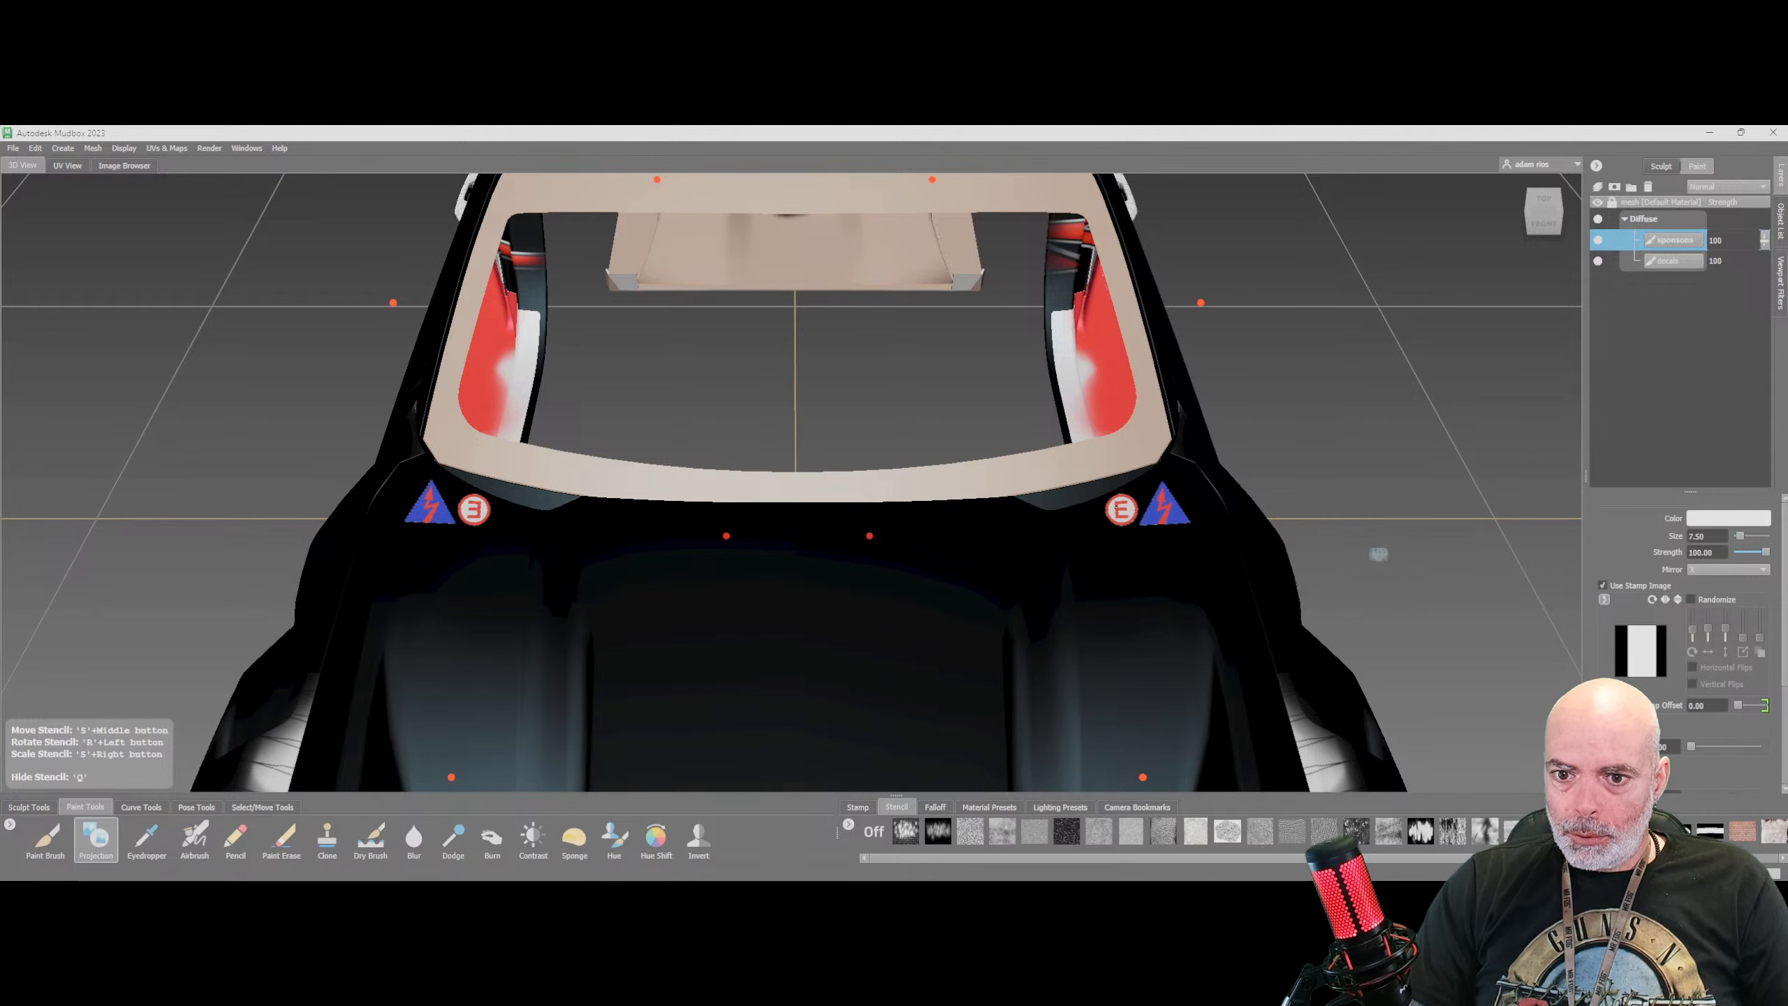
Align the E stencil over the reversed copy, project it the right way round and switch mirroring off
mouse_move(1115, 515)
middle_mouse_down()
mouse_move(446, 525)
mouse_move(466, 513)
middle_mouse_up()
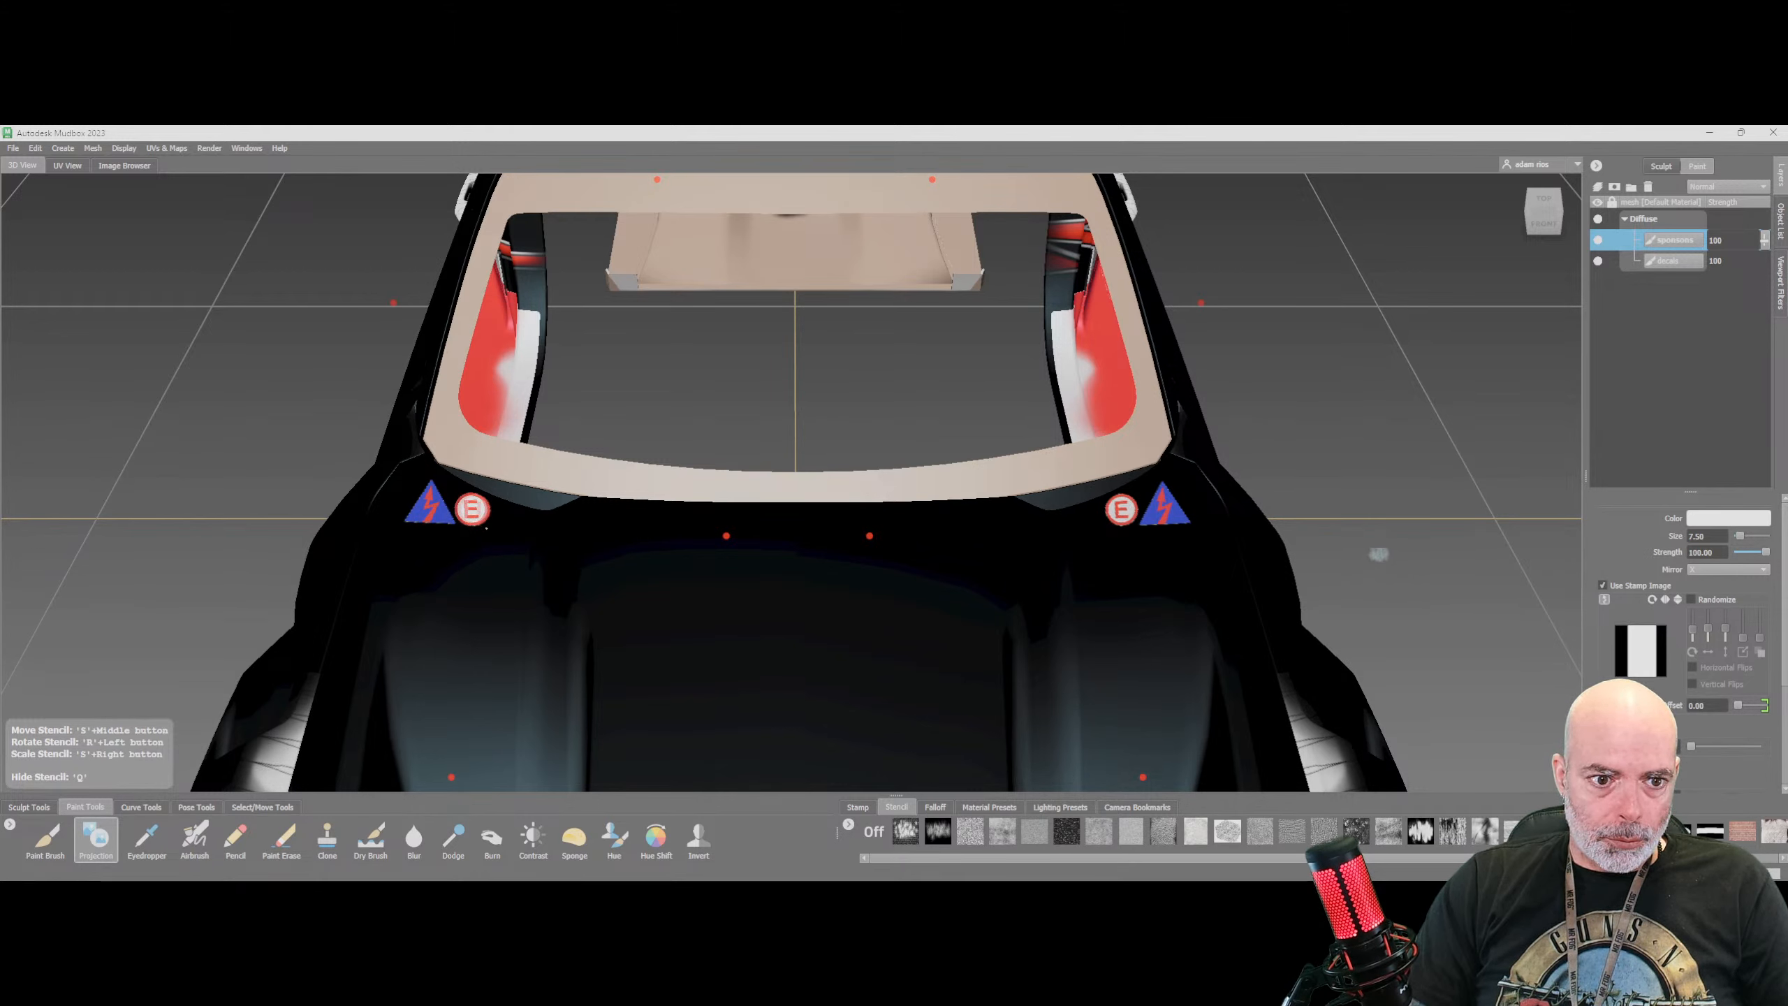
middle_click_drag(460, 504, 463, 501)
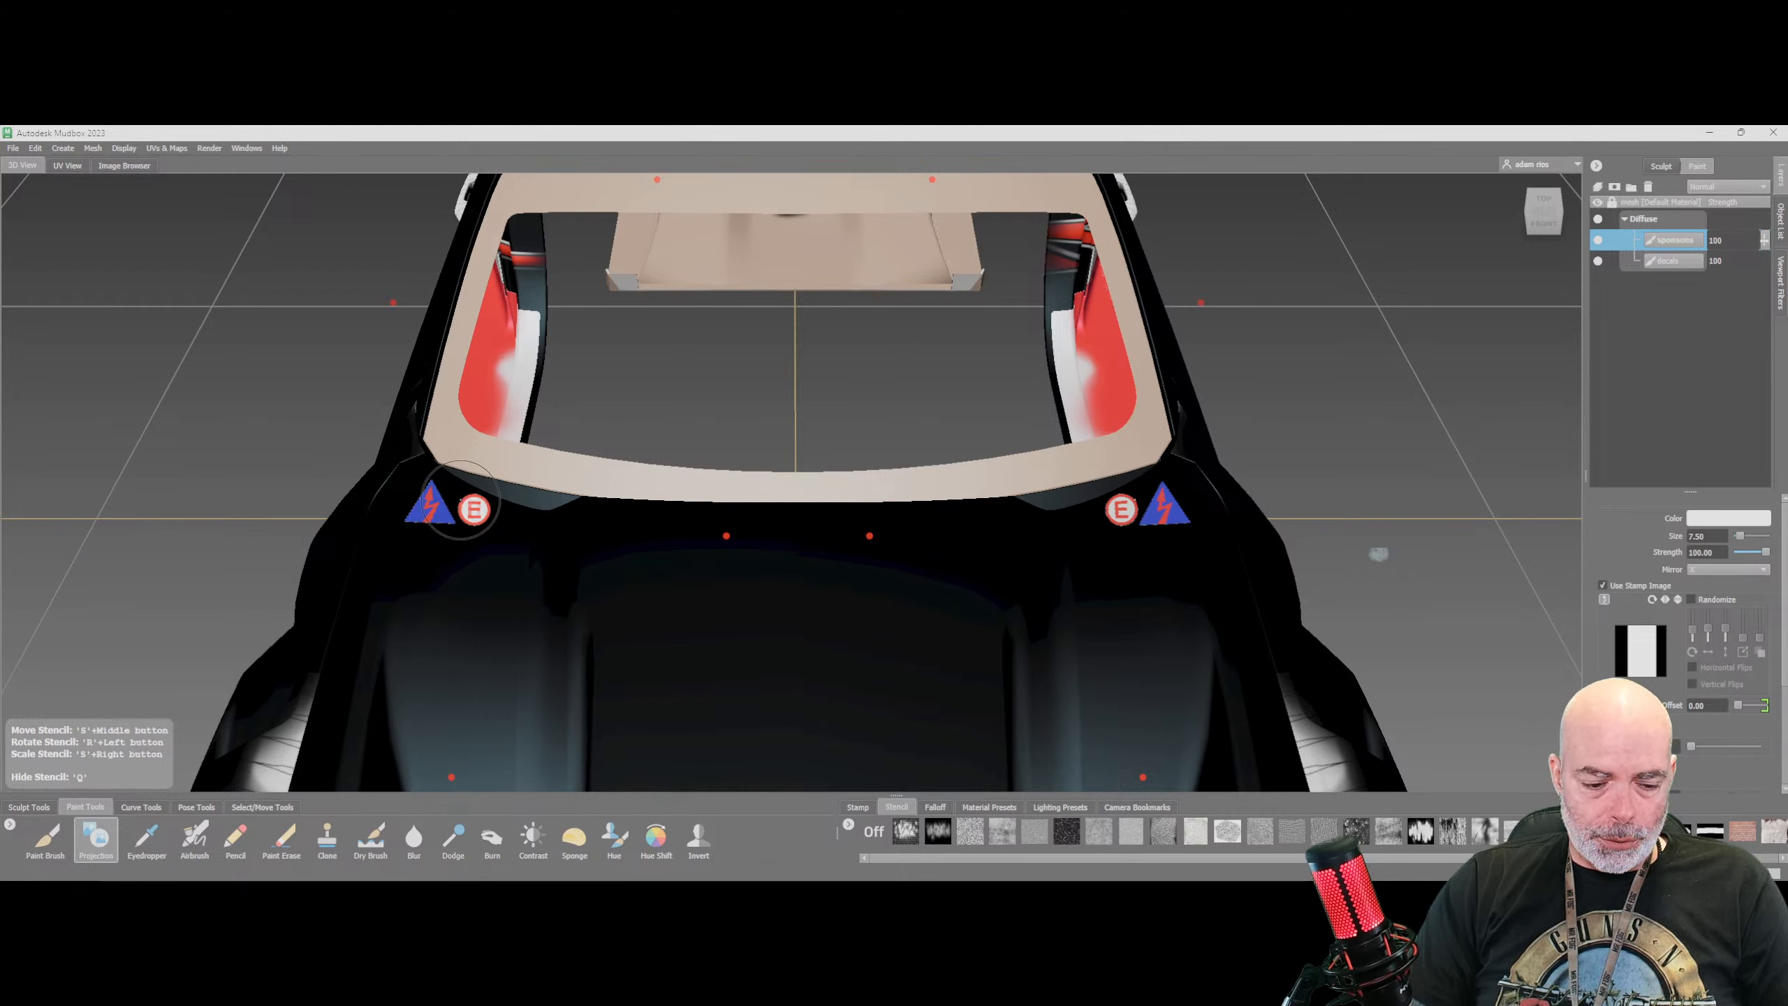
left_click(1730, 569)
left_click(1731, 559)
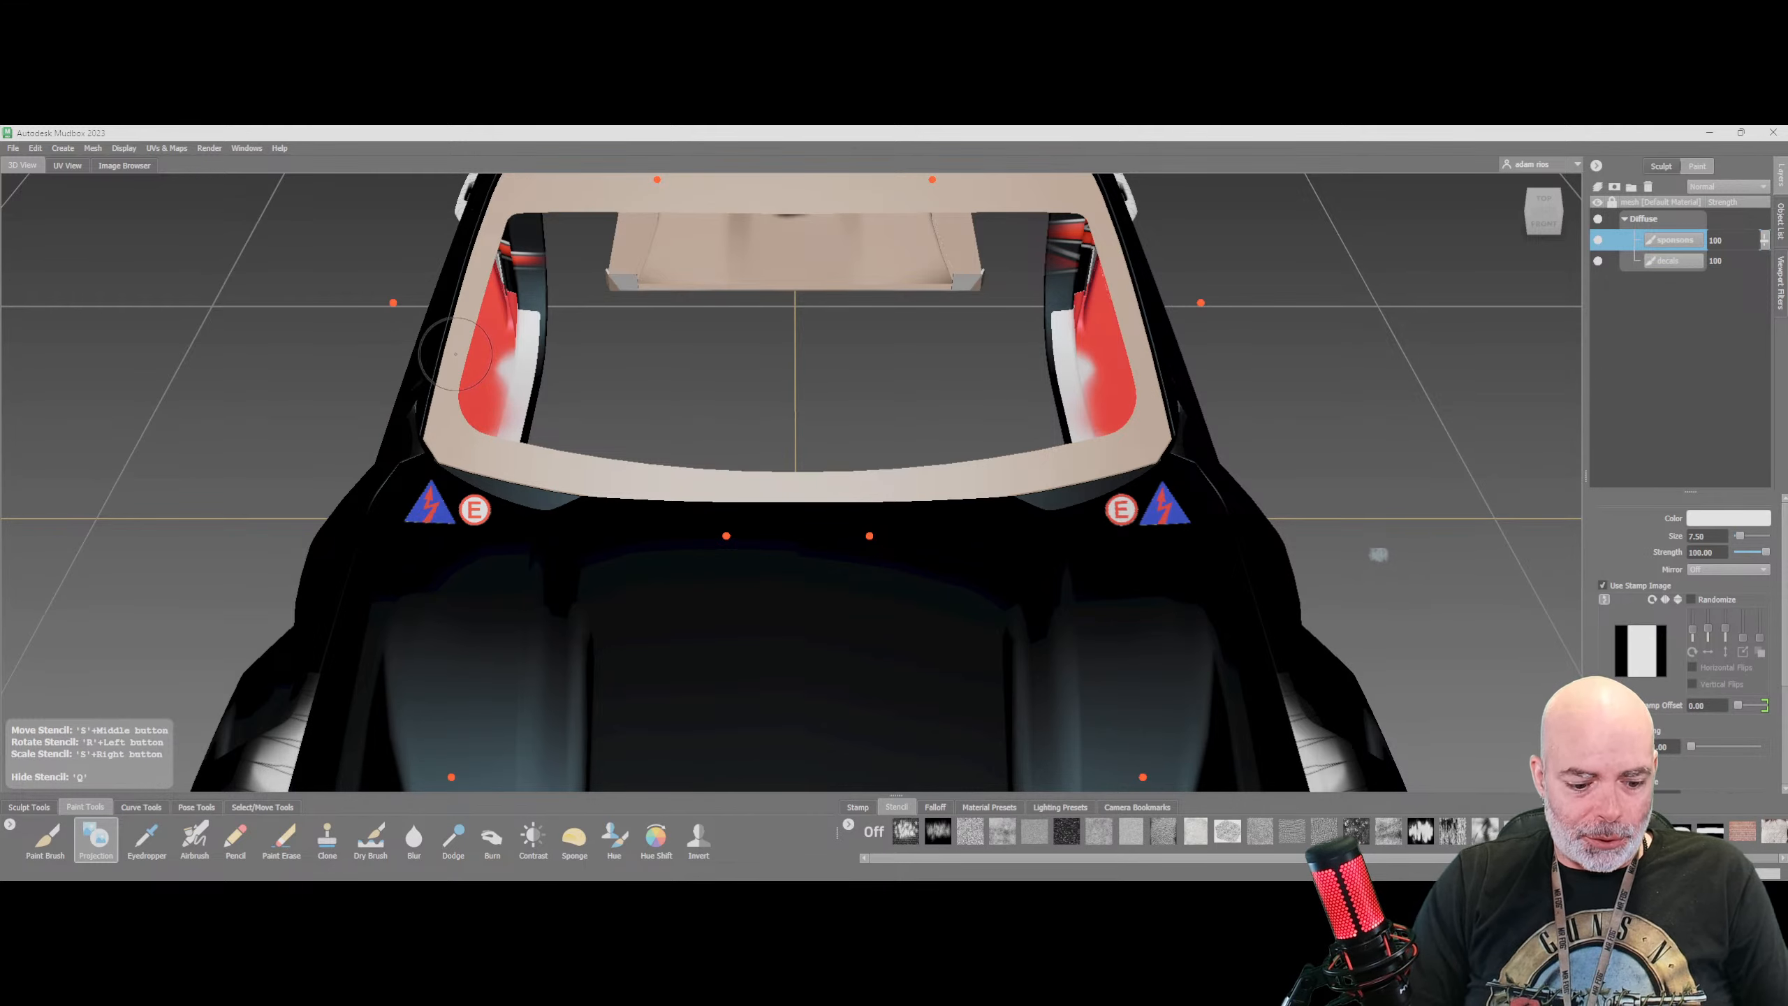
On the lower Diffuse paint layer, hide the stencil and brush black over the white patch on the front wing vents
left_click_drag(384, 468, 607, 448, "alt")
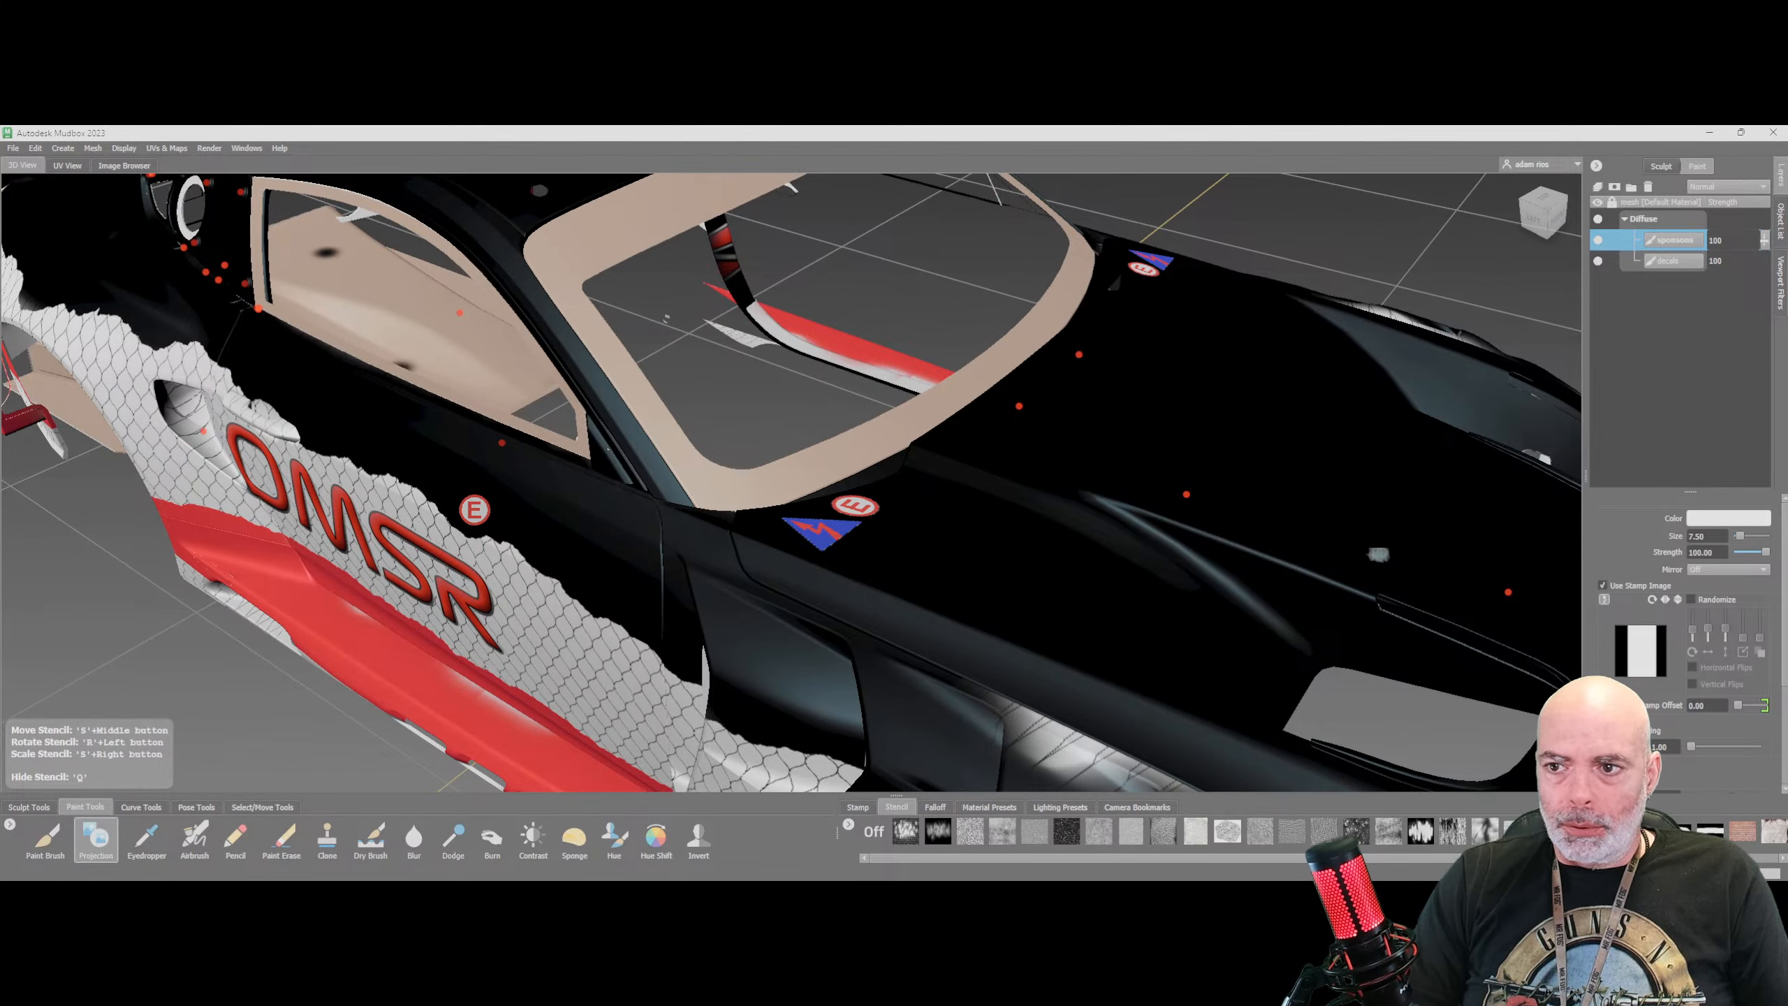
key("f")
mouse_move(693, 536)
left_mouse_down("alt")
mouse_move(435, 351)
mouse_move(727, 561)
left_mouse_up("alt")
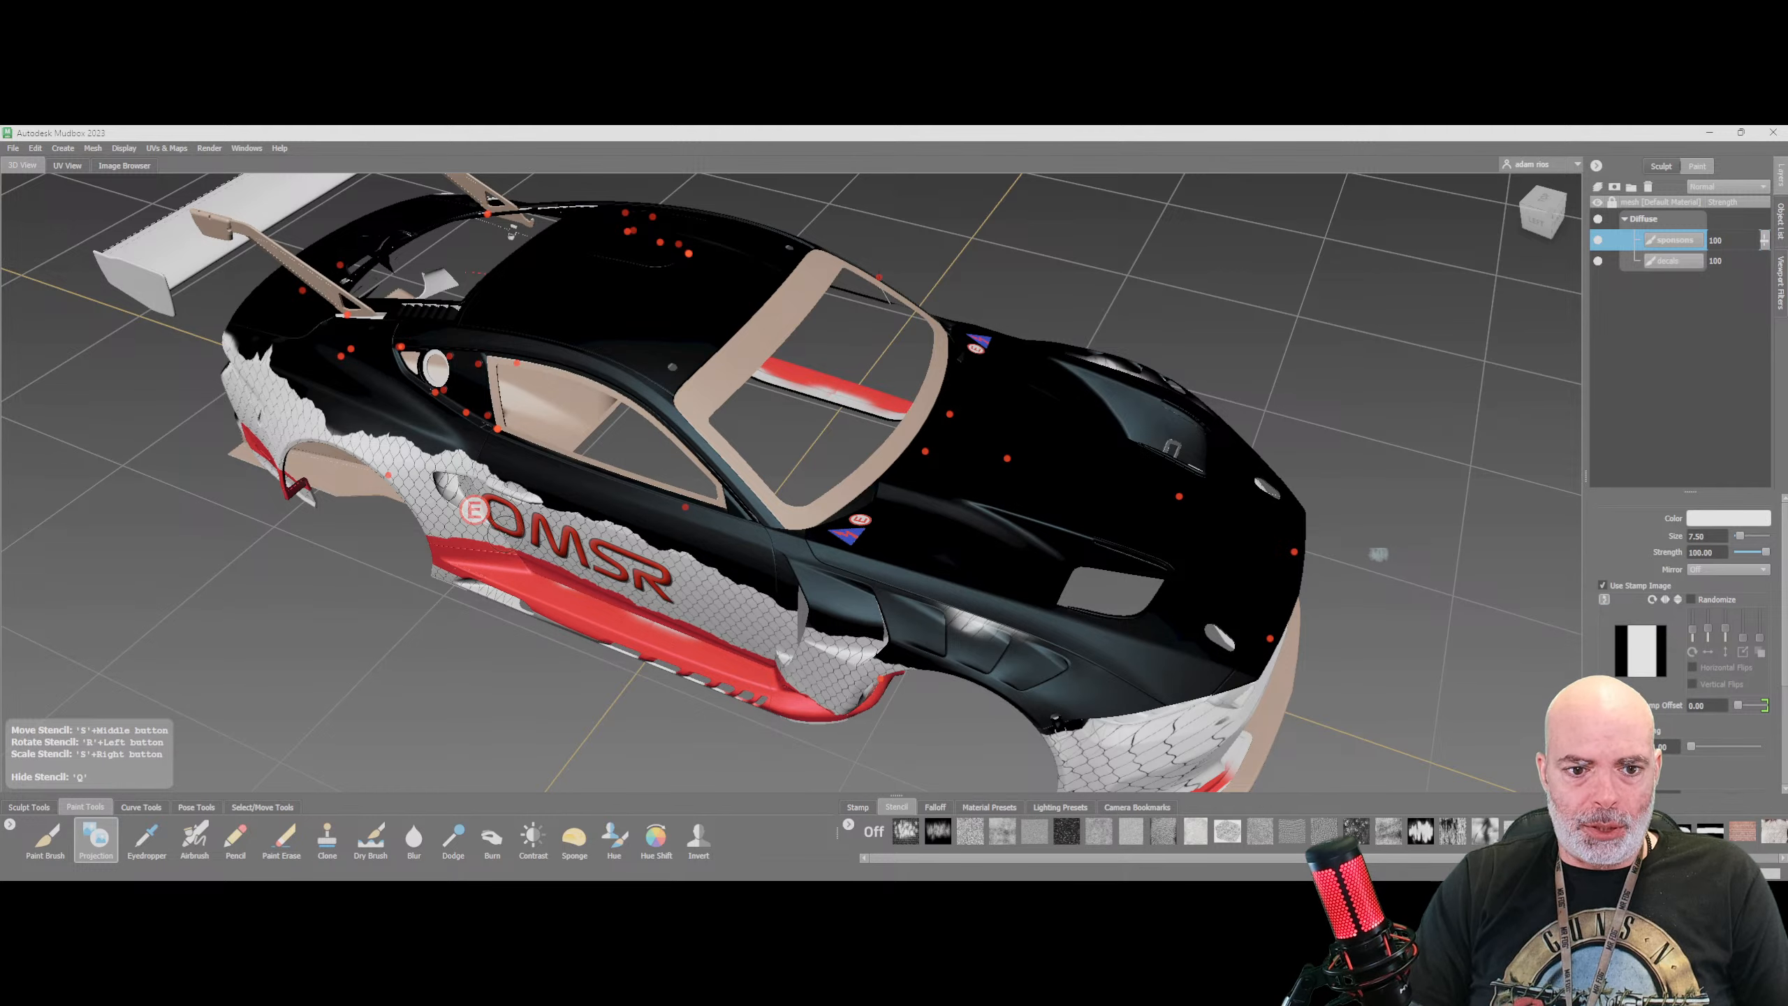
right_click_drag(906, 551, 950, 580, "alt")
middle_click_drag(1043, 612, 990, 532, "alt")
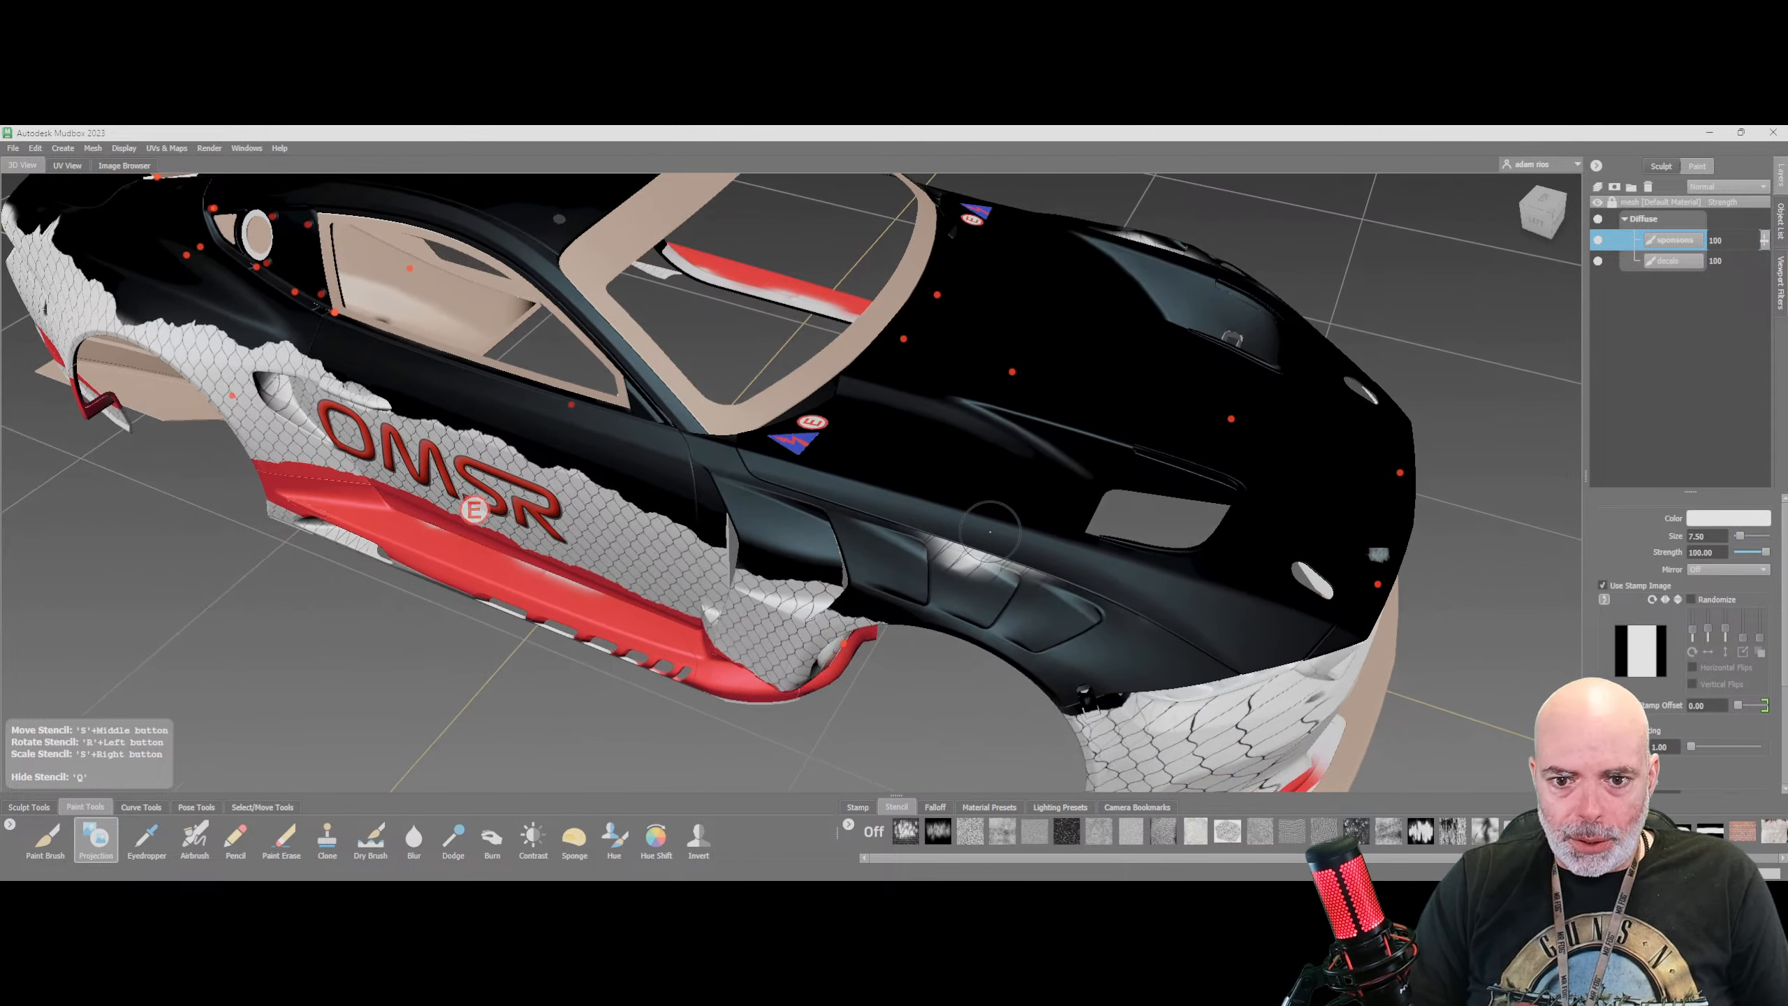
left_click(1666, 262)
left_click(46, 839)
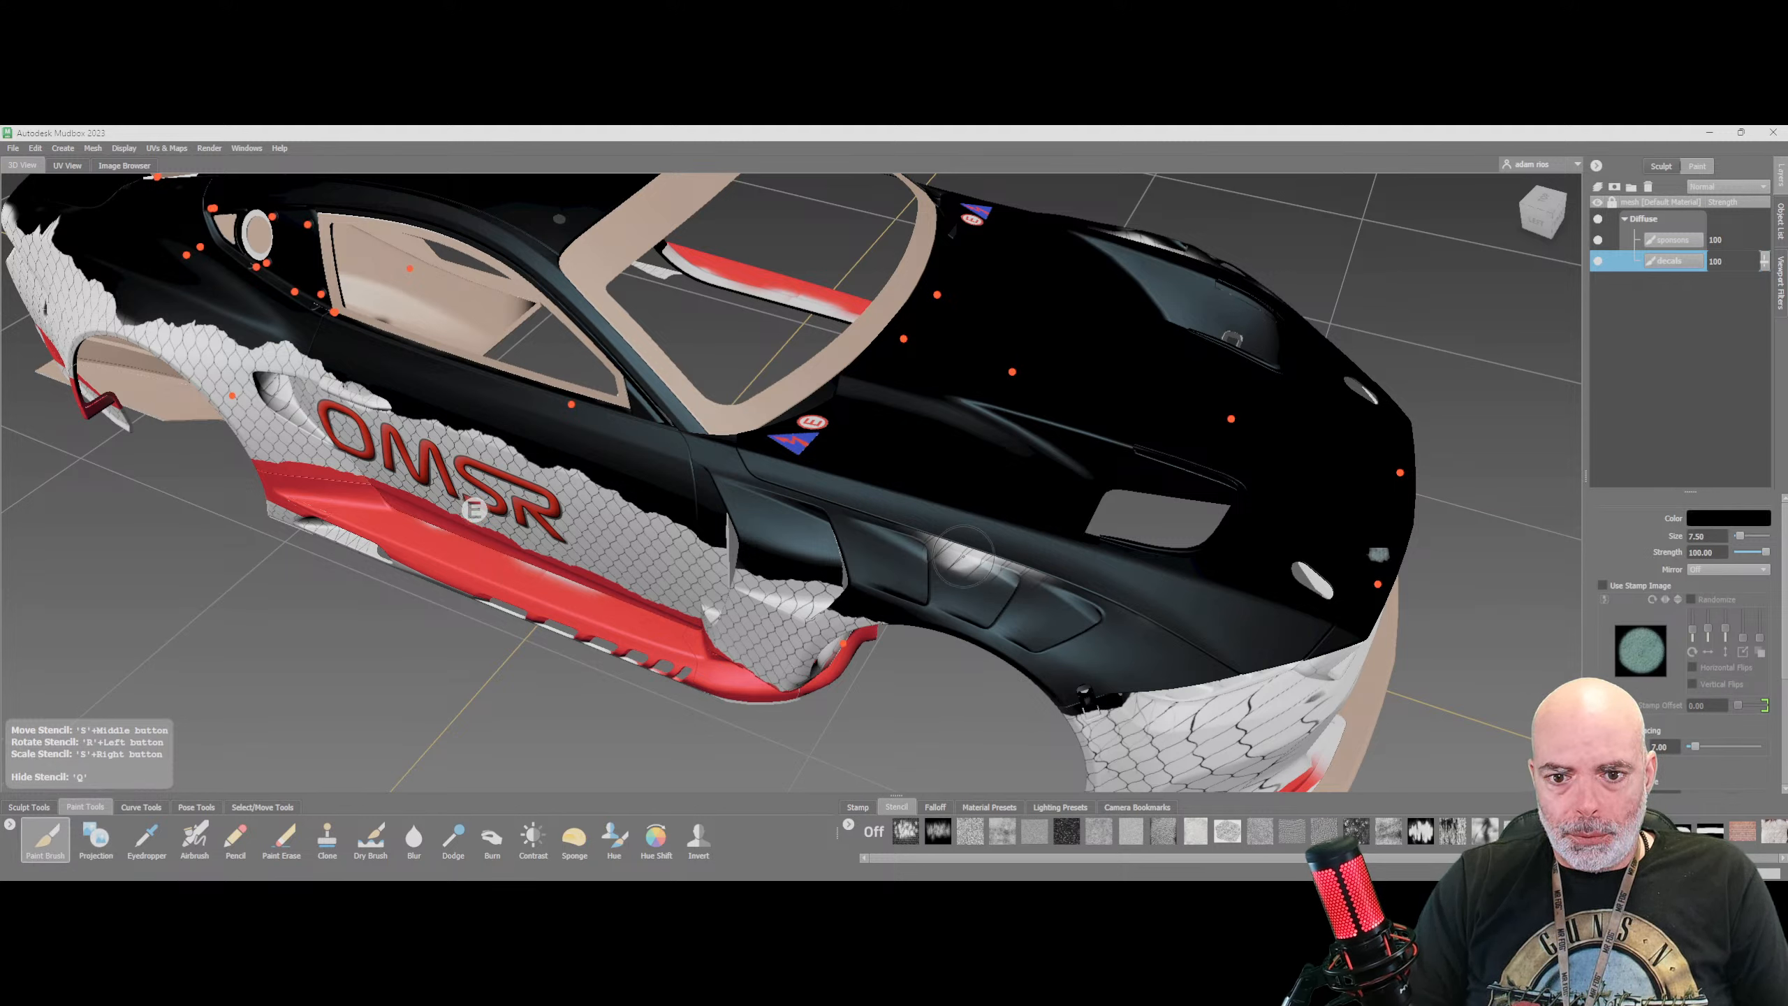
key("q")
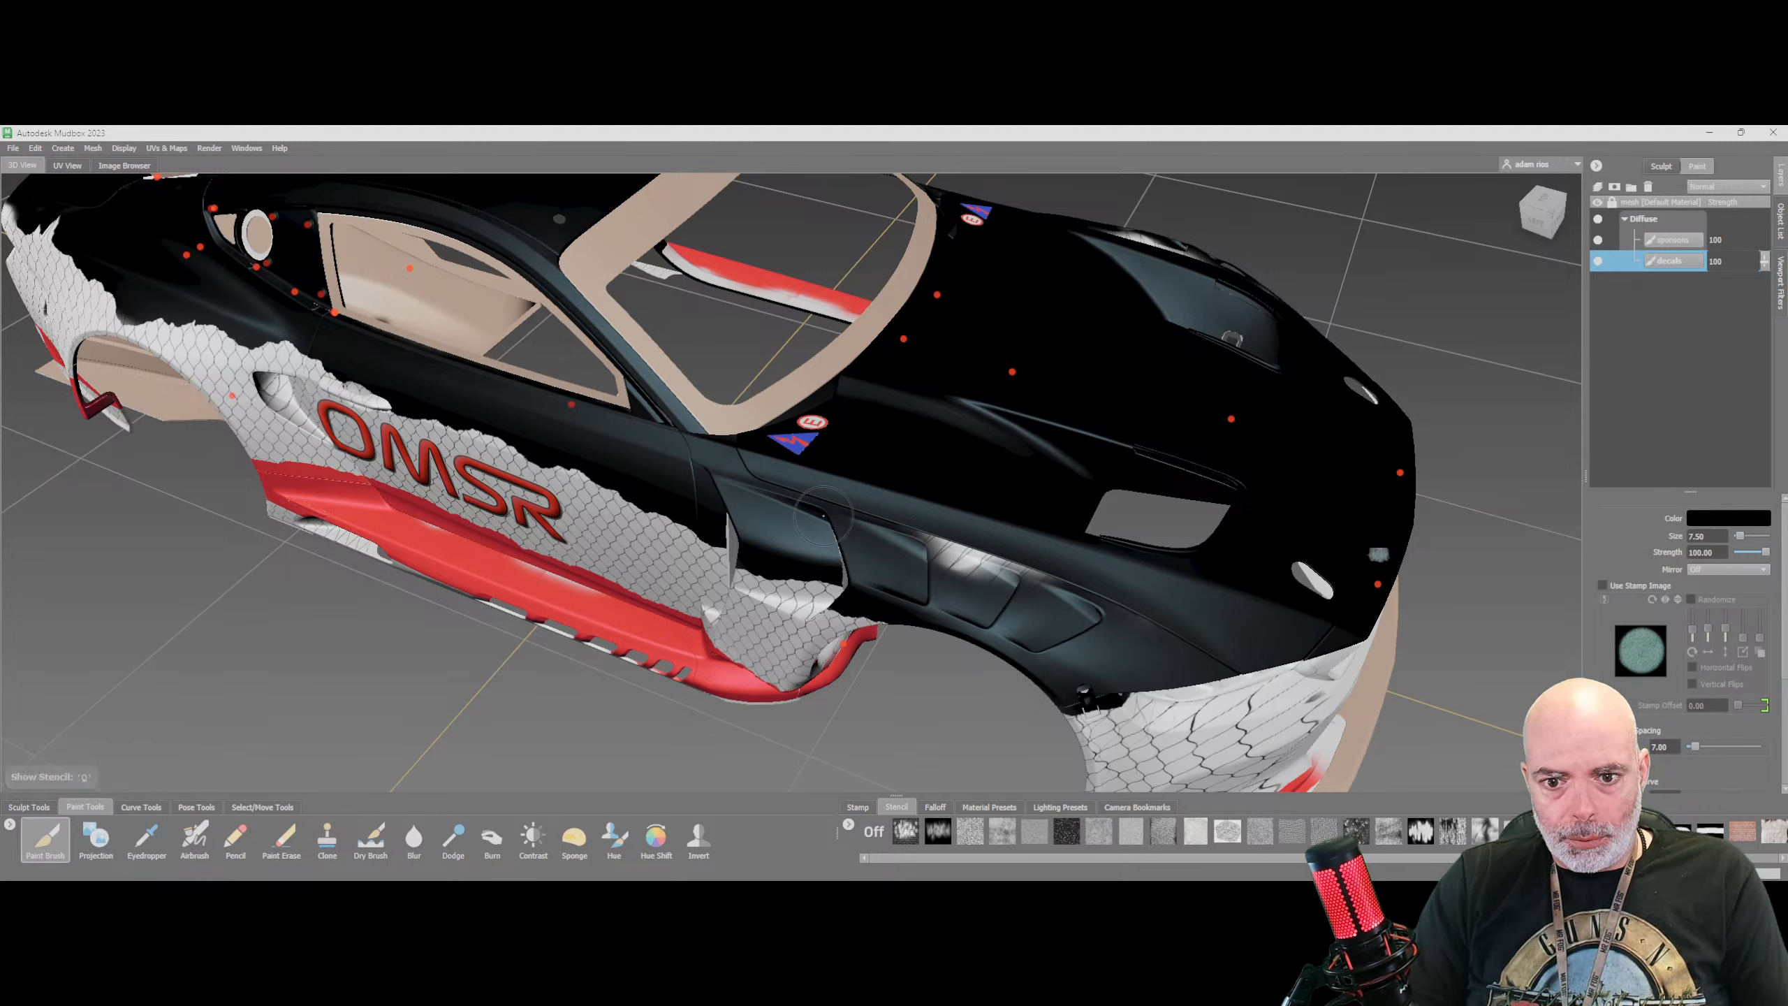
left_click_drag(957, 557, 1003, 569)
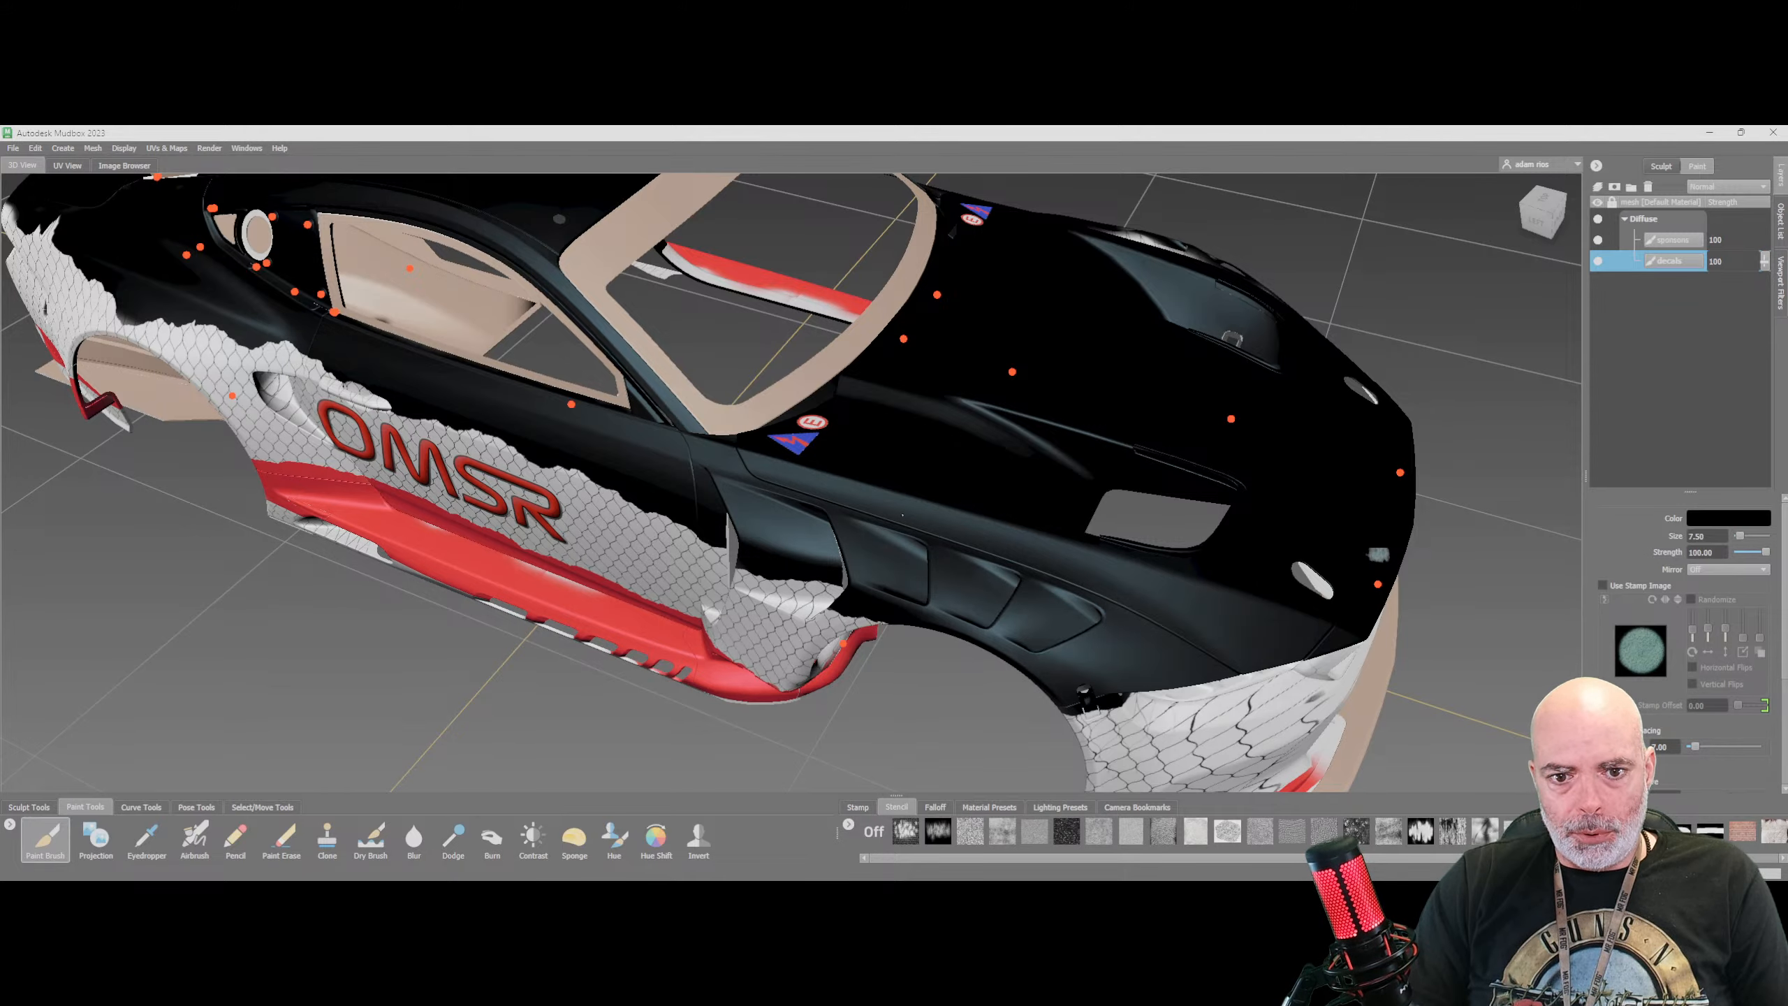
mouse_move(953, 546)
left_mouse_down("alt")
mouse_move(996, 472)
mouse_move(939, 555)
left_mouse_up("alt")
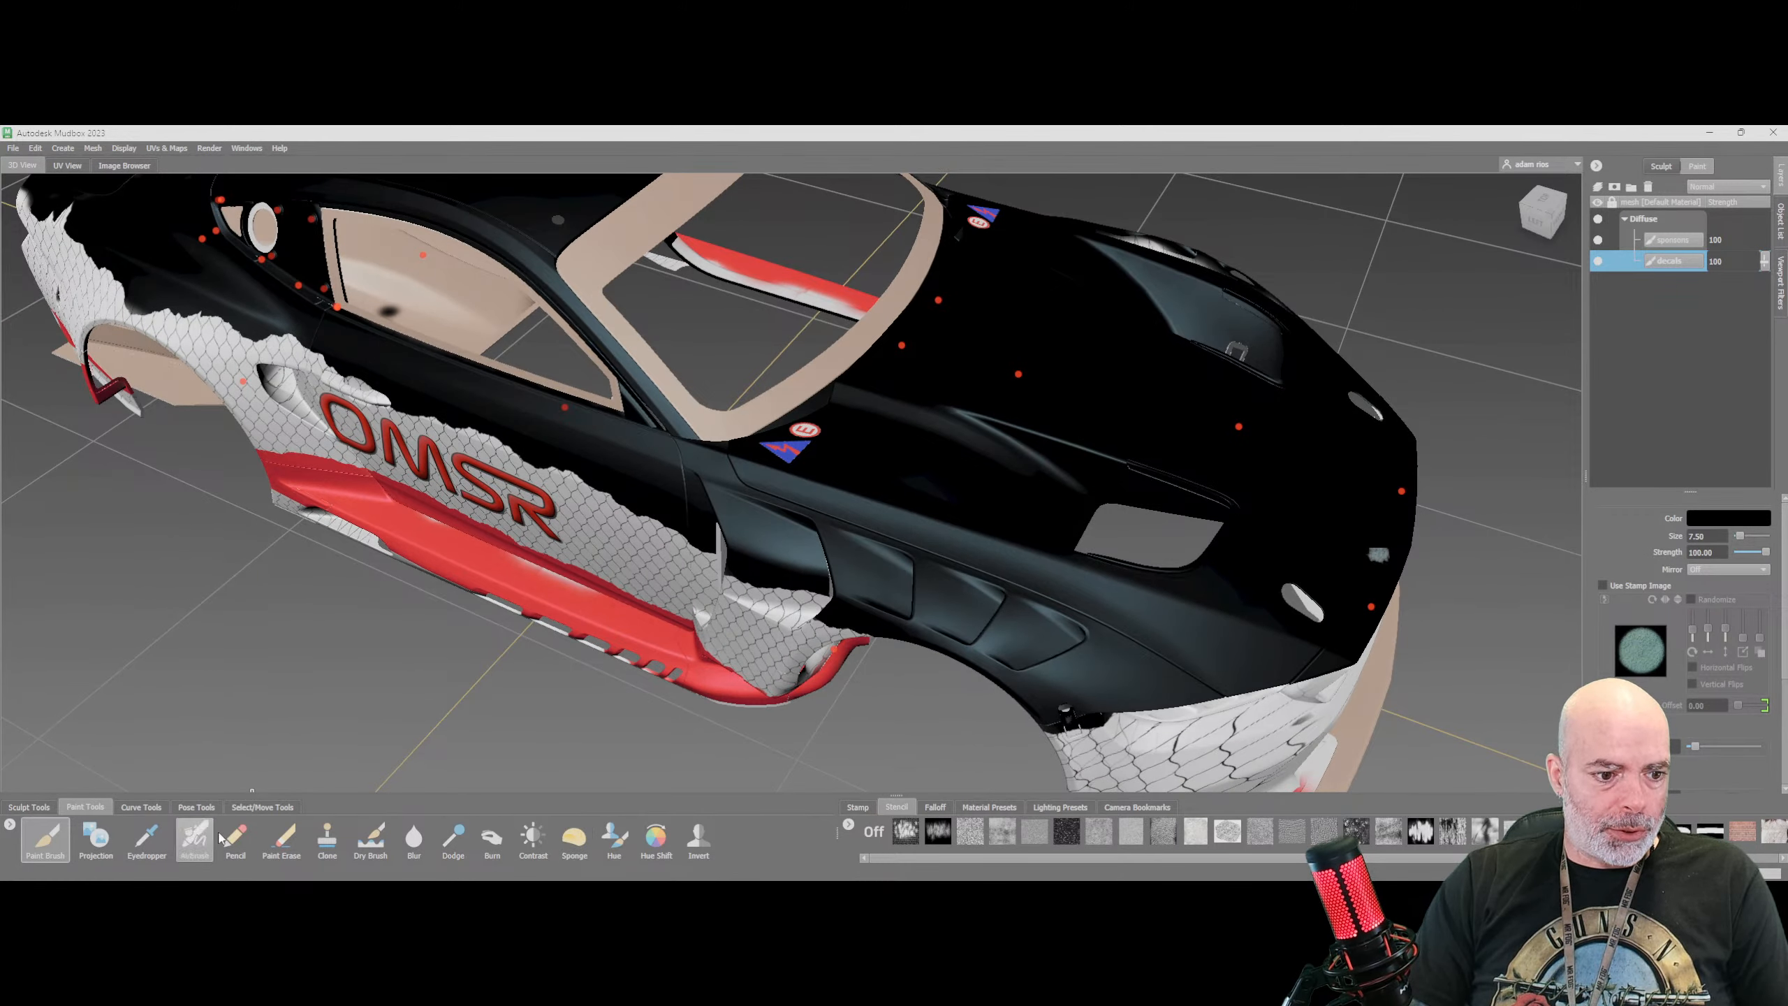
left_click(262, 807)
left_click(162, 838)
left_click_drag(1040, 643, 782, 561)
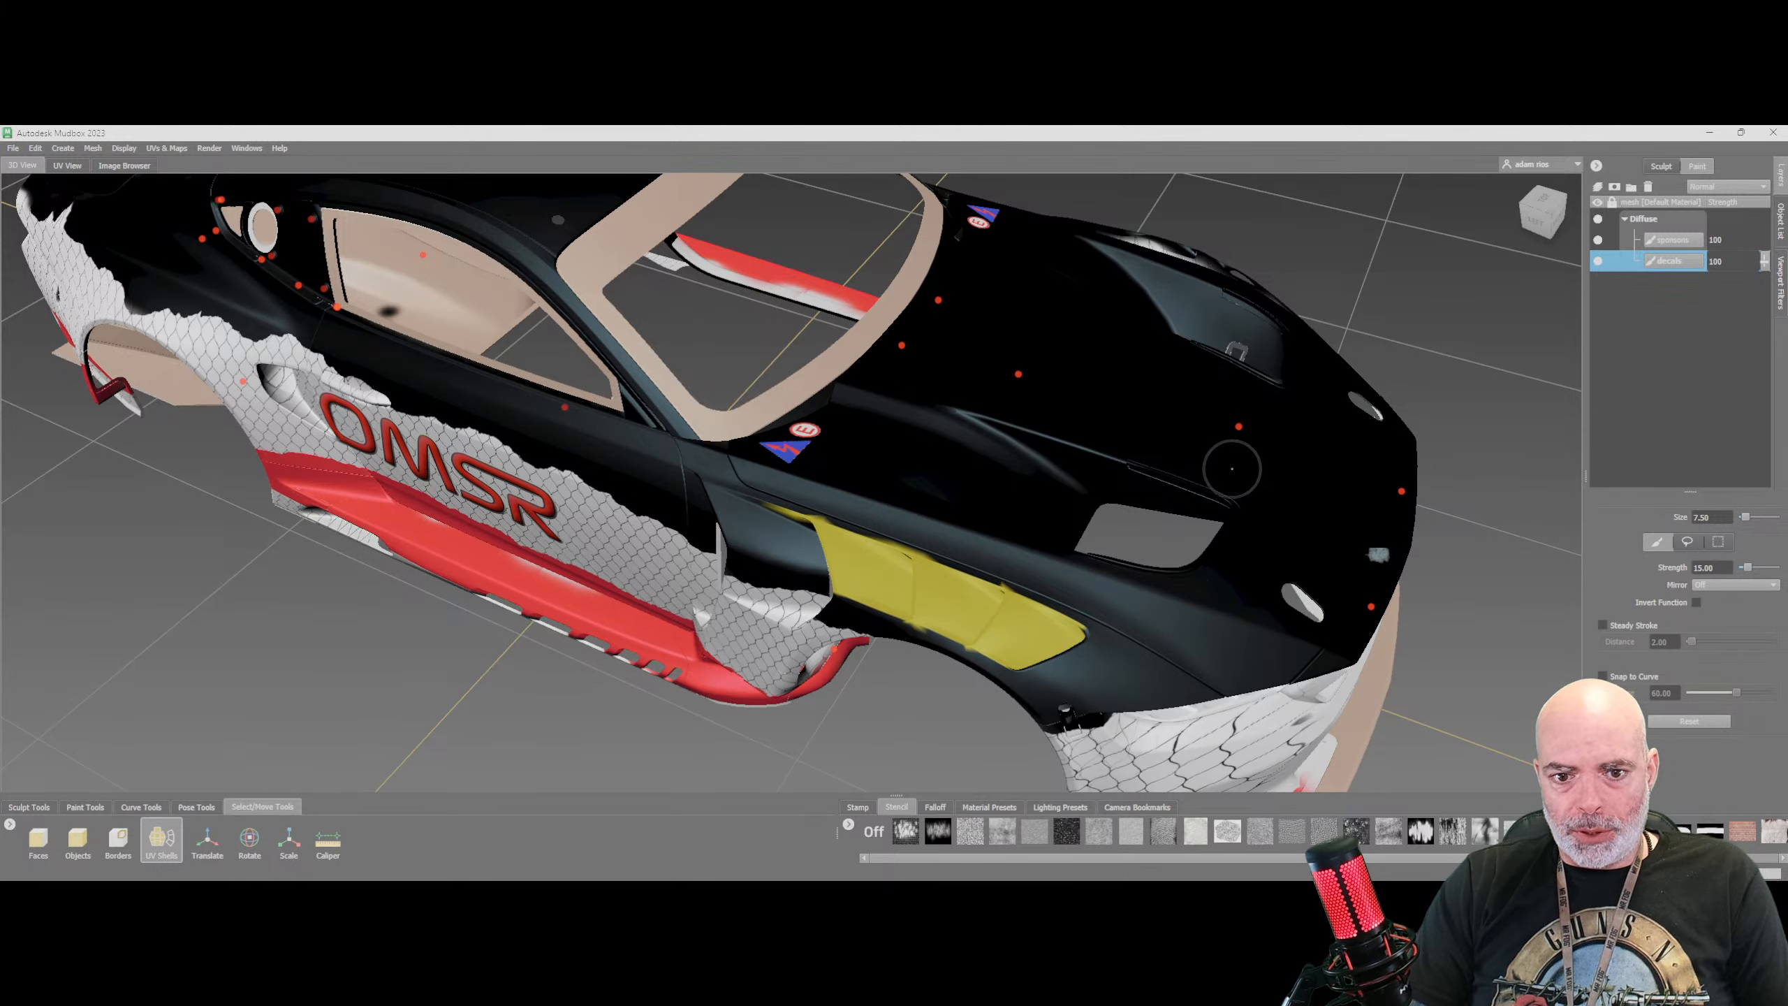
mouse_move(1393, 468)
left_mouse_down("alt")
mouse_move(854, 516)
mouse_move(619, 571)
left_mouse_up("alt")
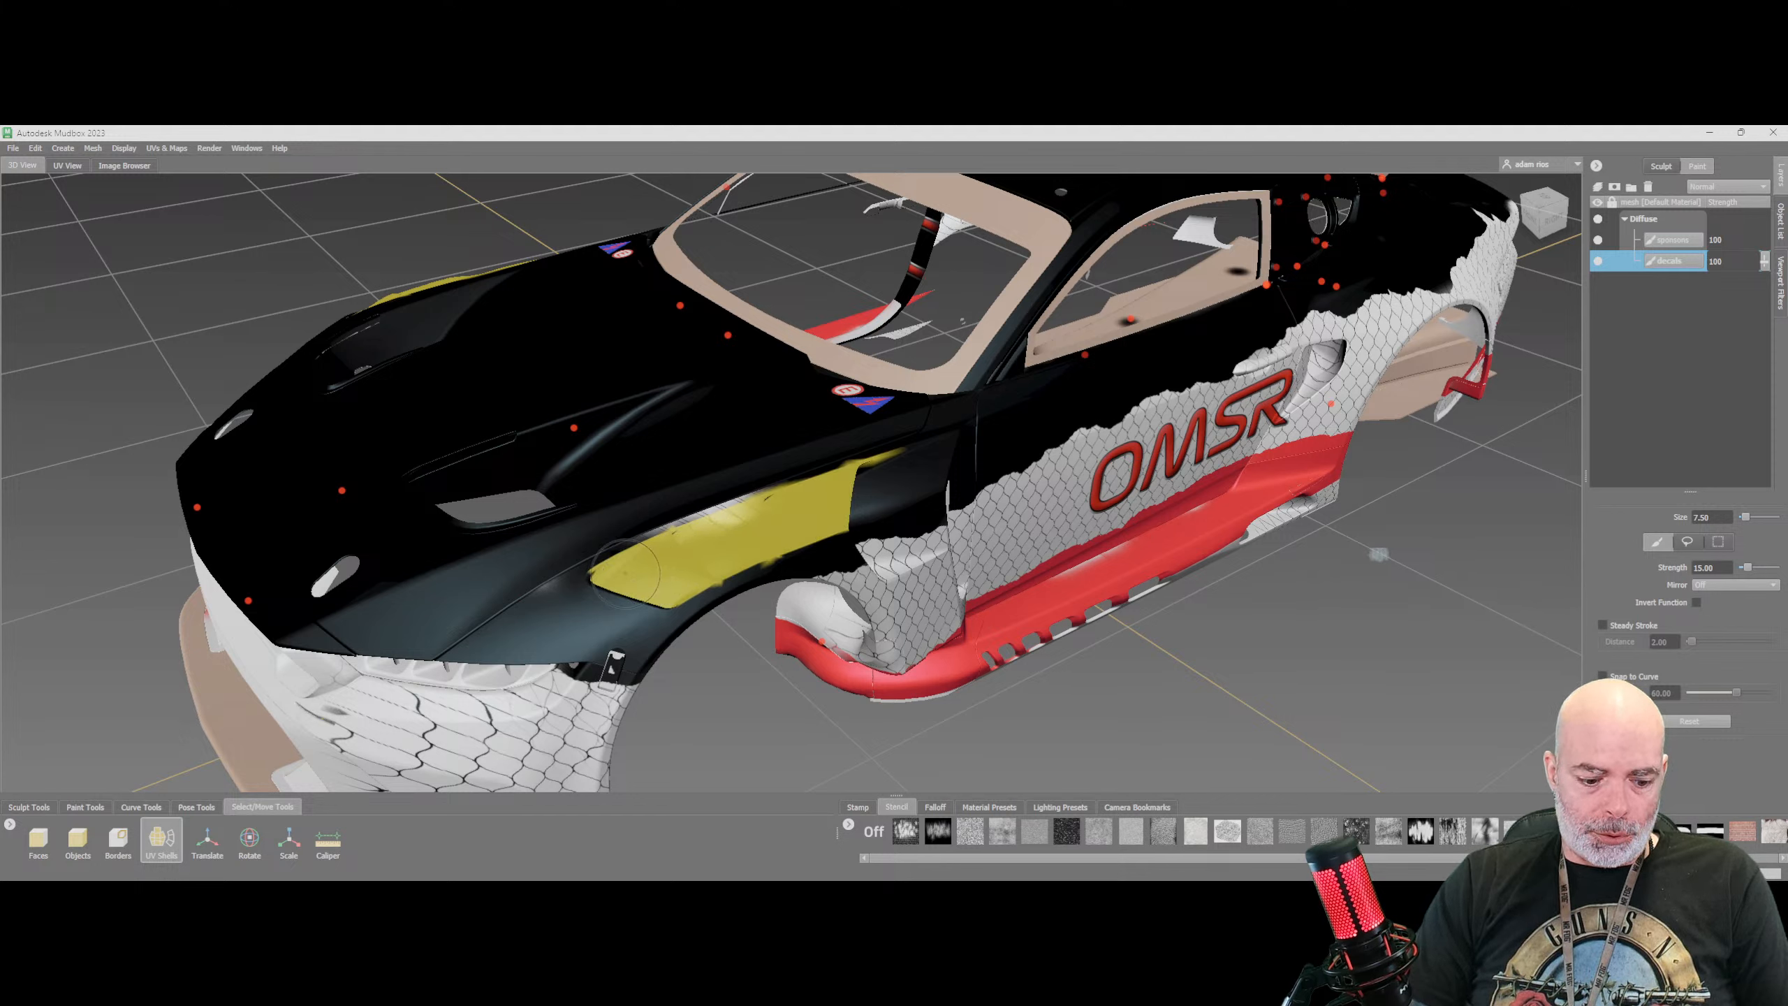
key("ctrl+z")
key("ctrl+z")
key("ctrl+z")
key("ctrl+z")
key("ctrl+z")
key("ctrl+z")
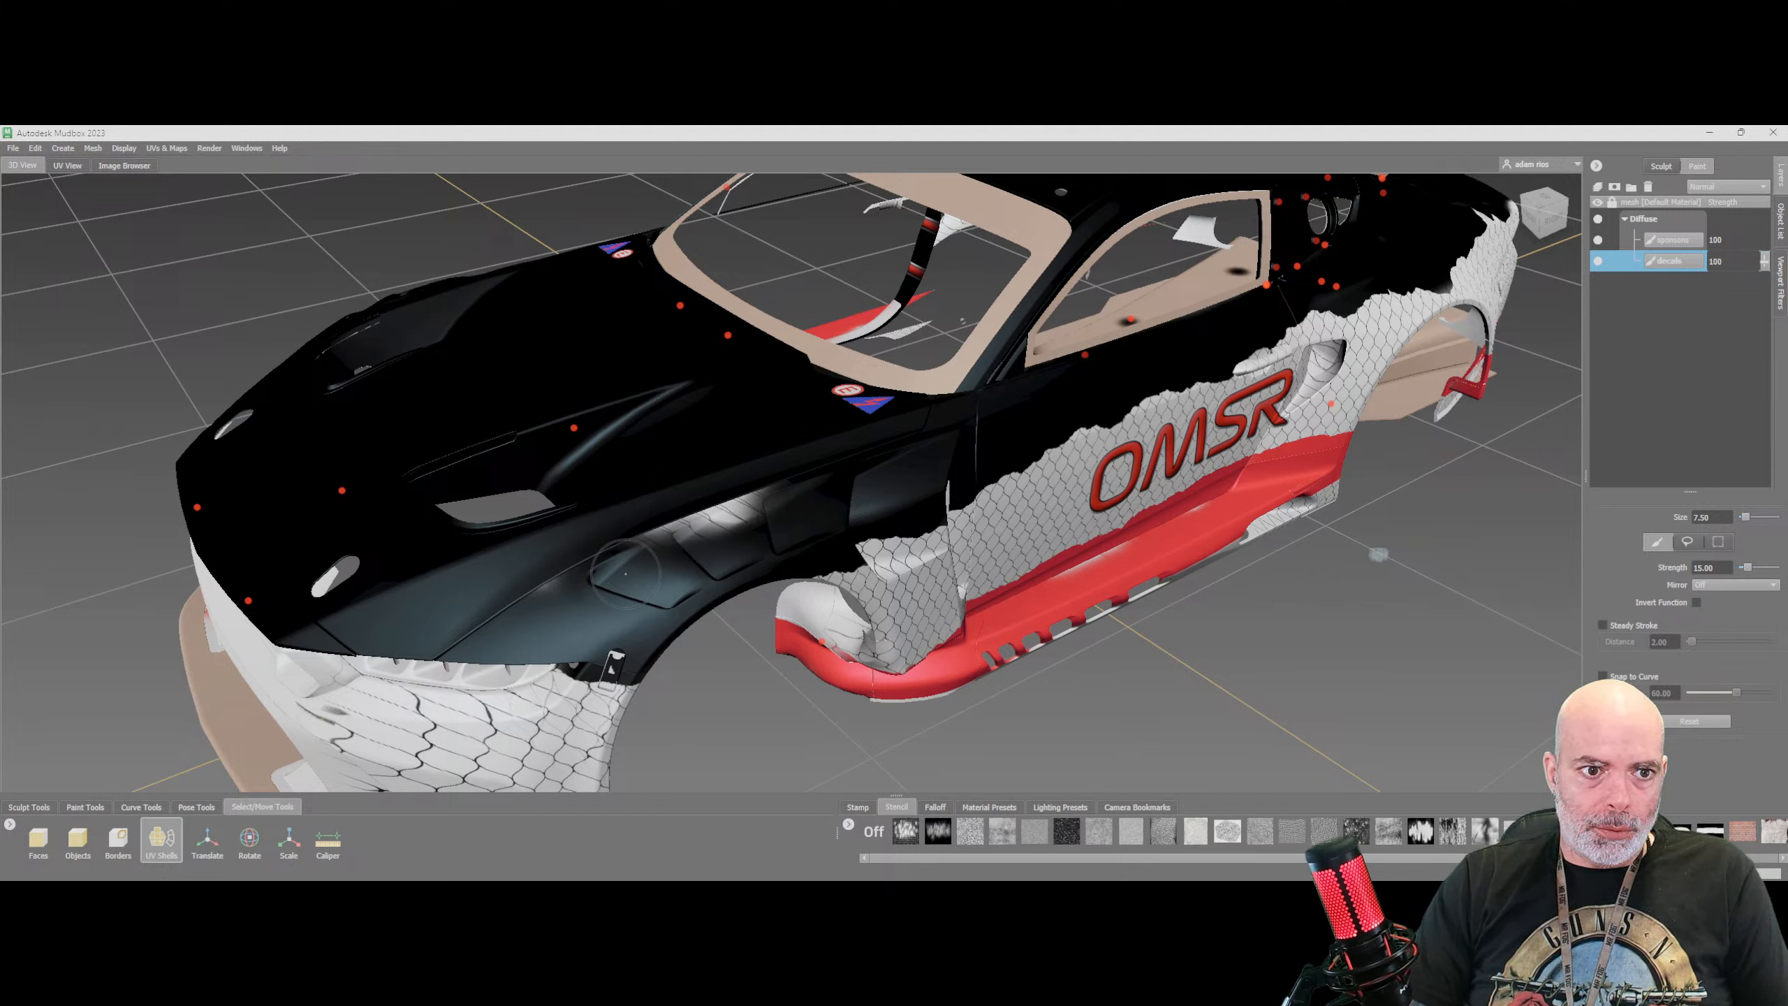
Brush black over the white patch on the opposite front wing's vents
left_click(86, 807)
left_click(47, 838)
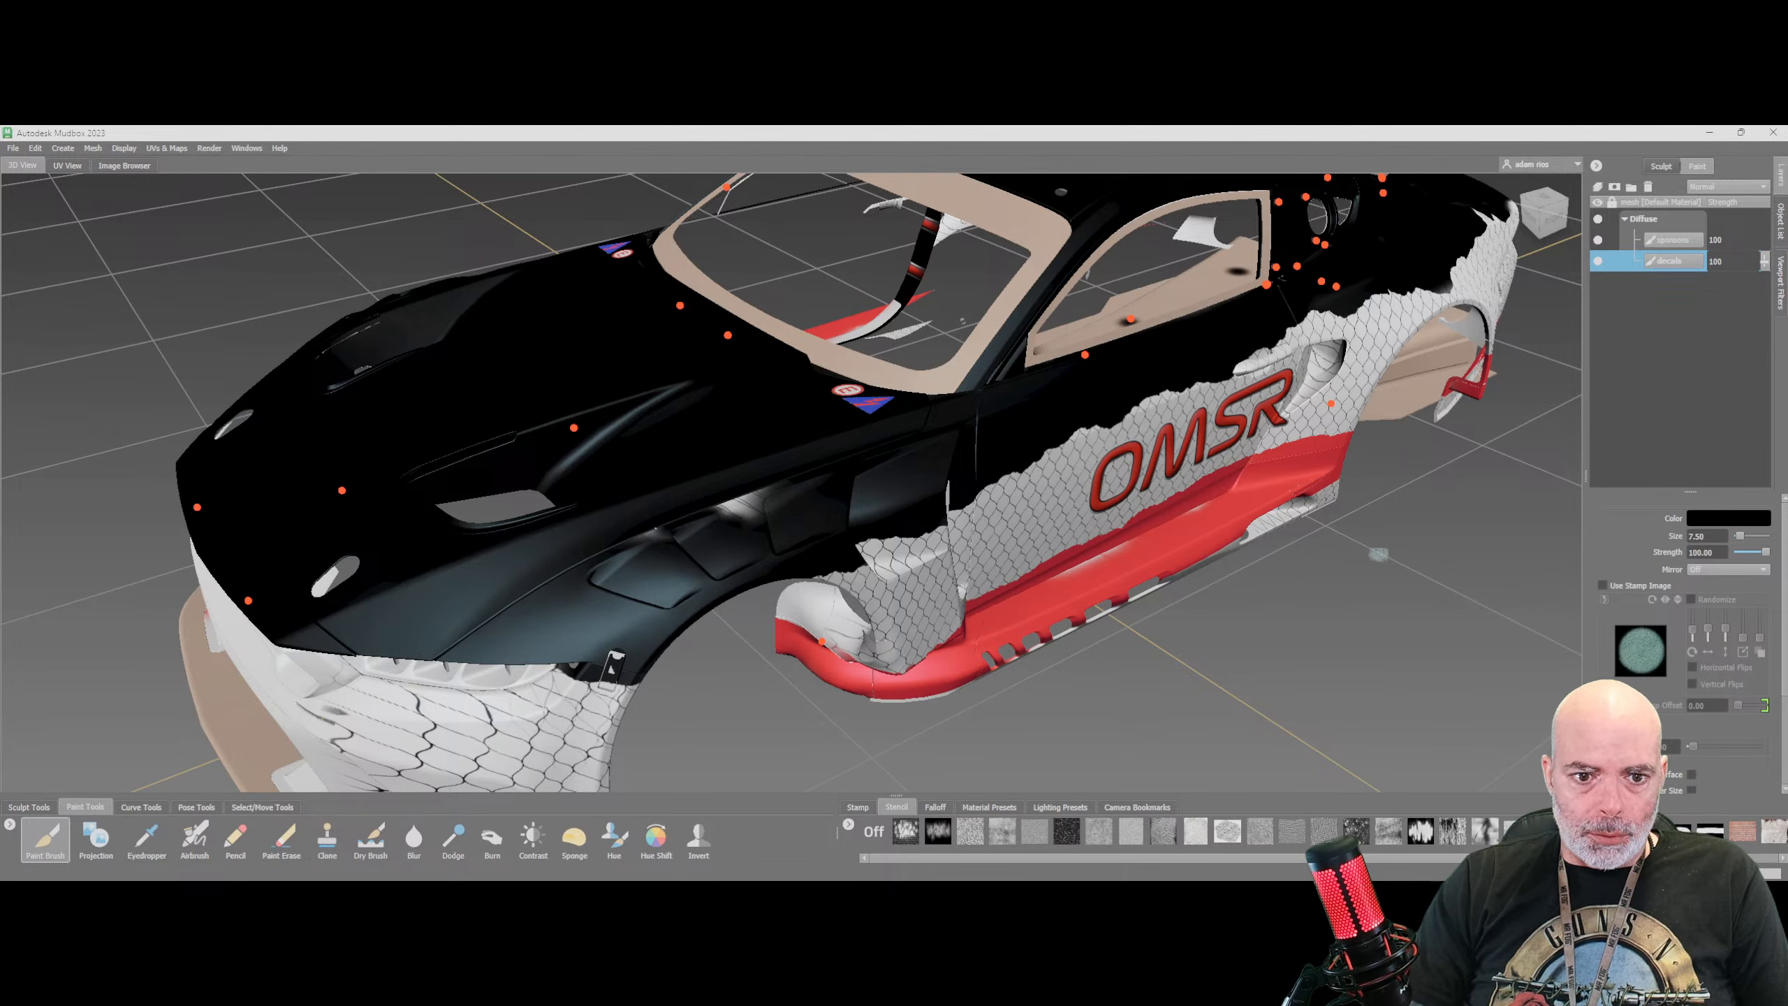
left_click_drag(725, 513, 654, 512, "alt")
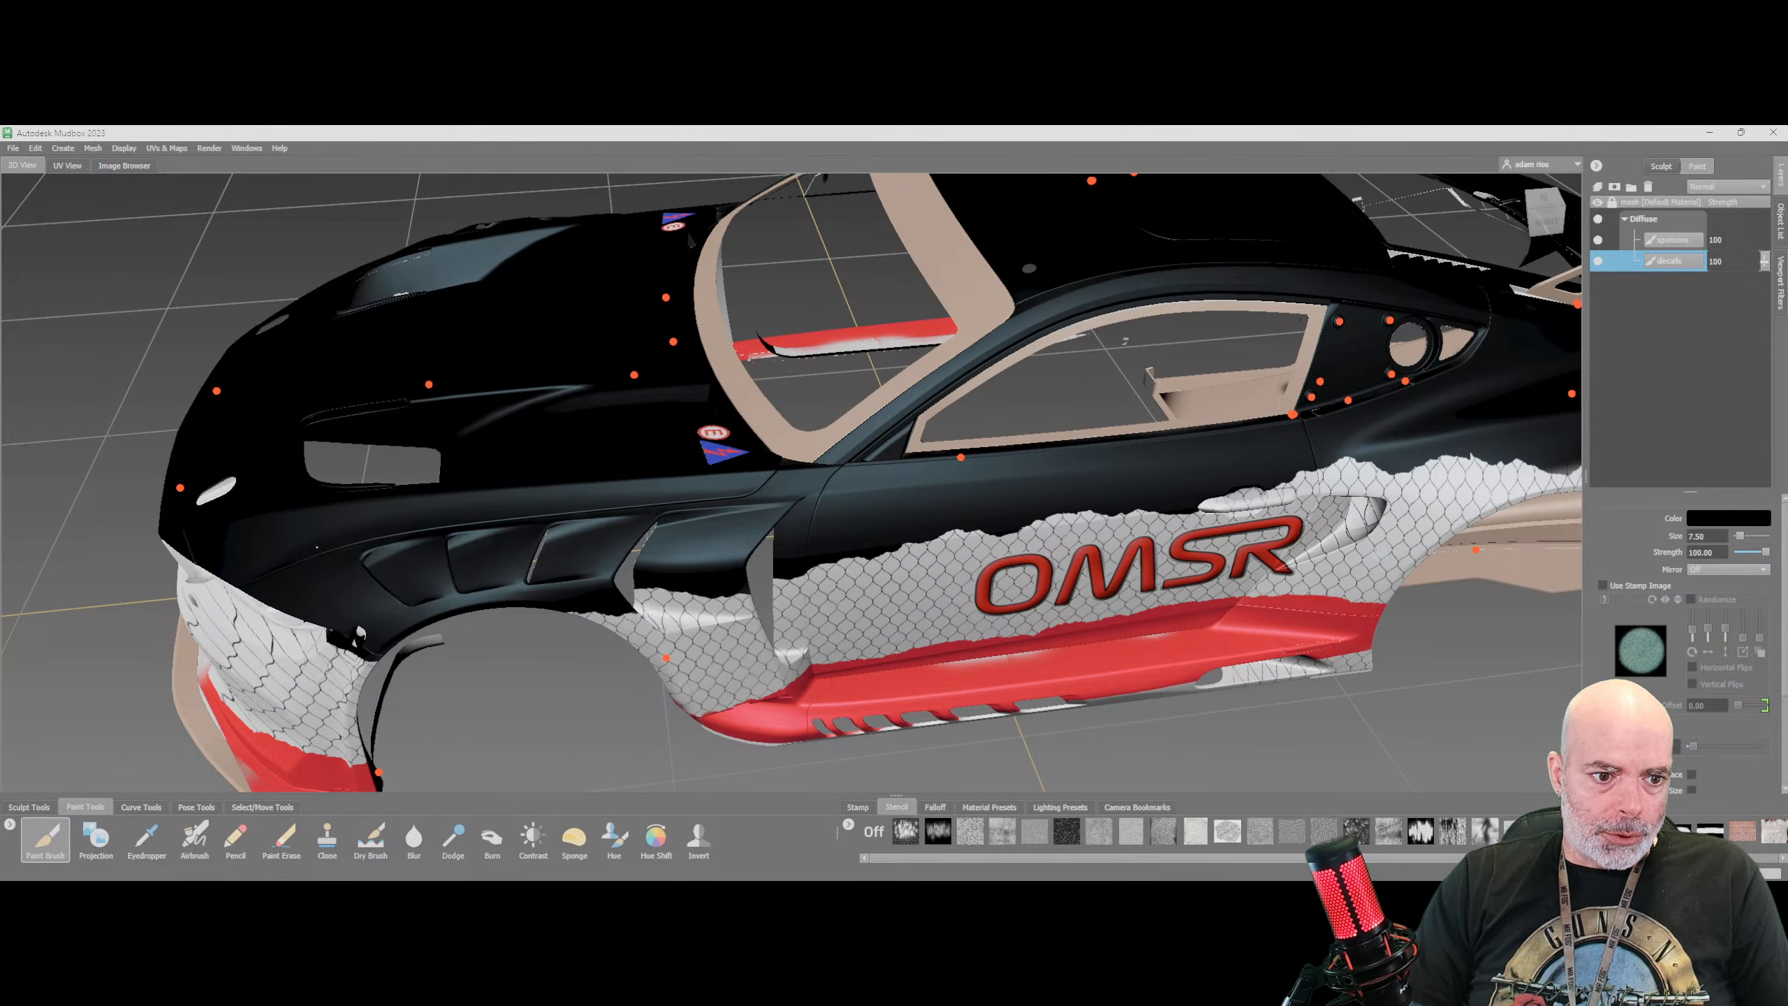
Inspect the painted livery from the sides and rear of the car
left_click_drag(431, 410, 609, 405, "alt")
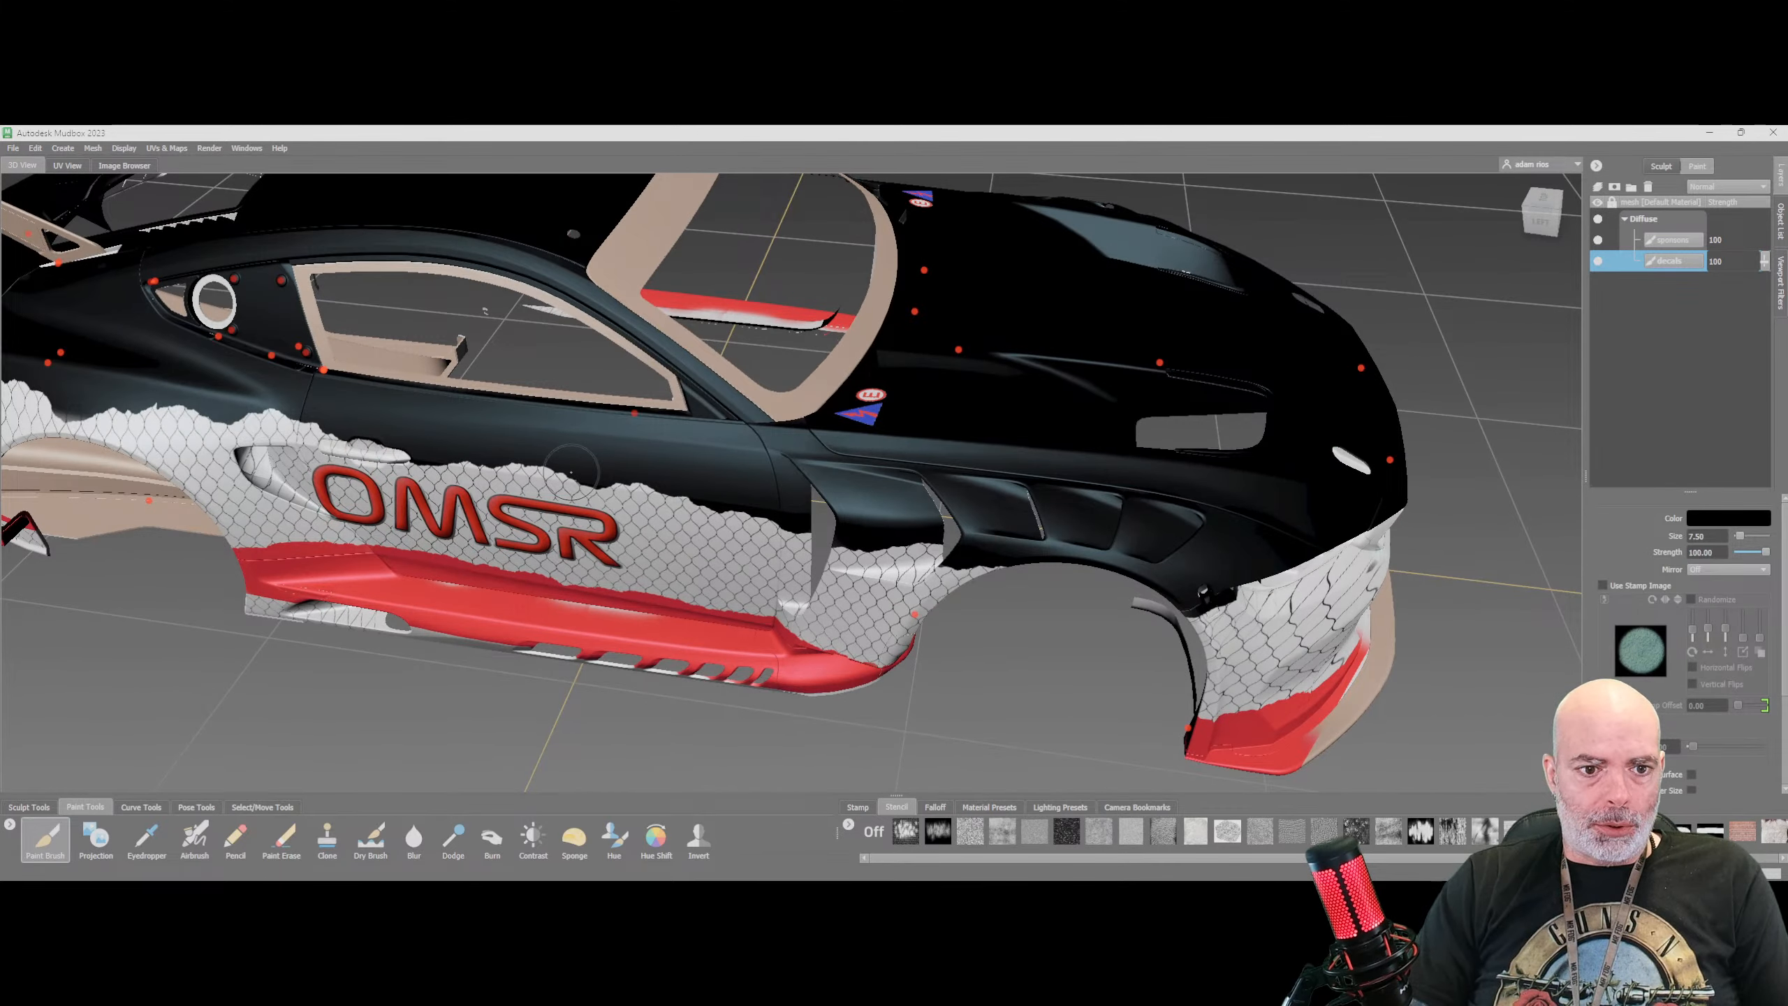
left_click_drag(500, 450, 535, 435, "alt")
right_click_drag(535, 436, 410, 421, "alt")
left_click_drag(452, 412, 572, 401, "alt")
left_click_drag(810, 469, 760, 476, "alt")
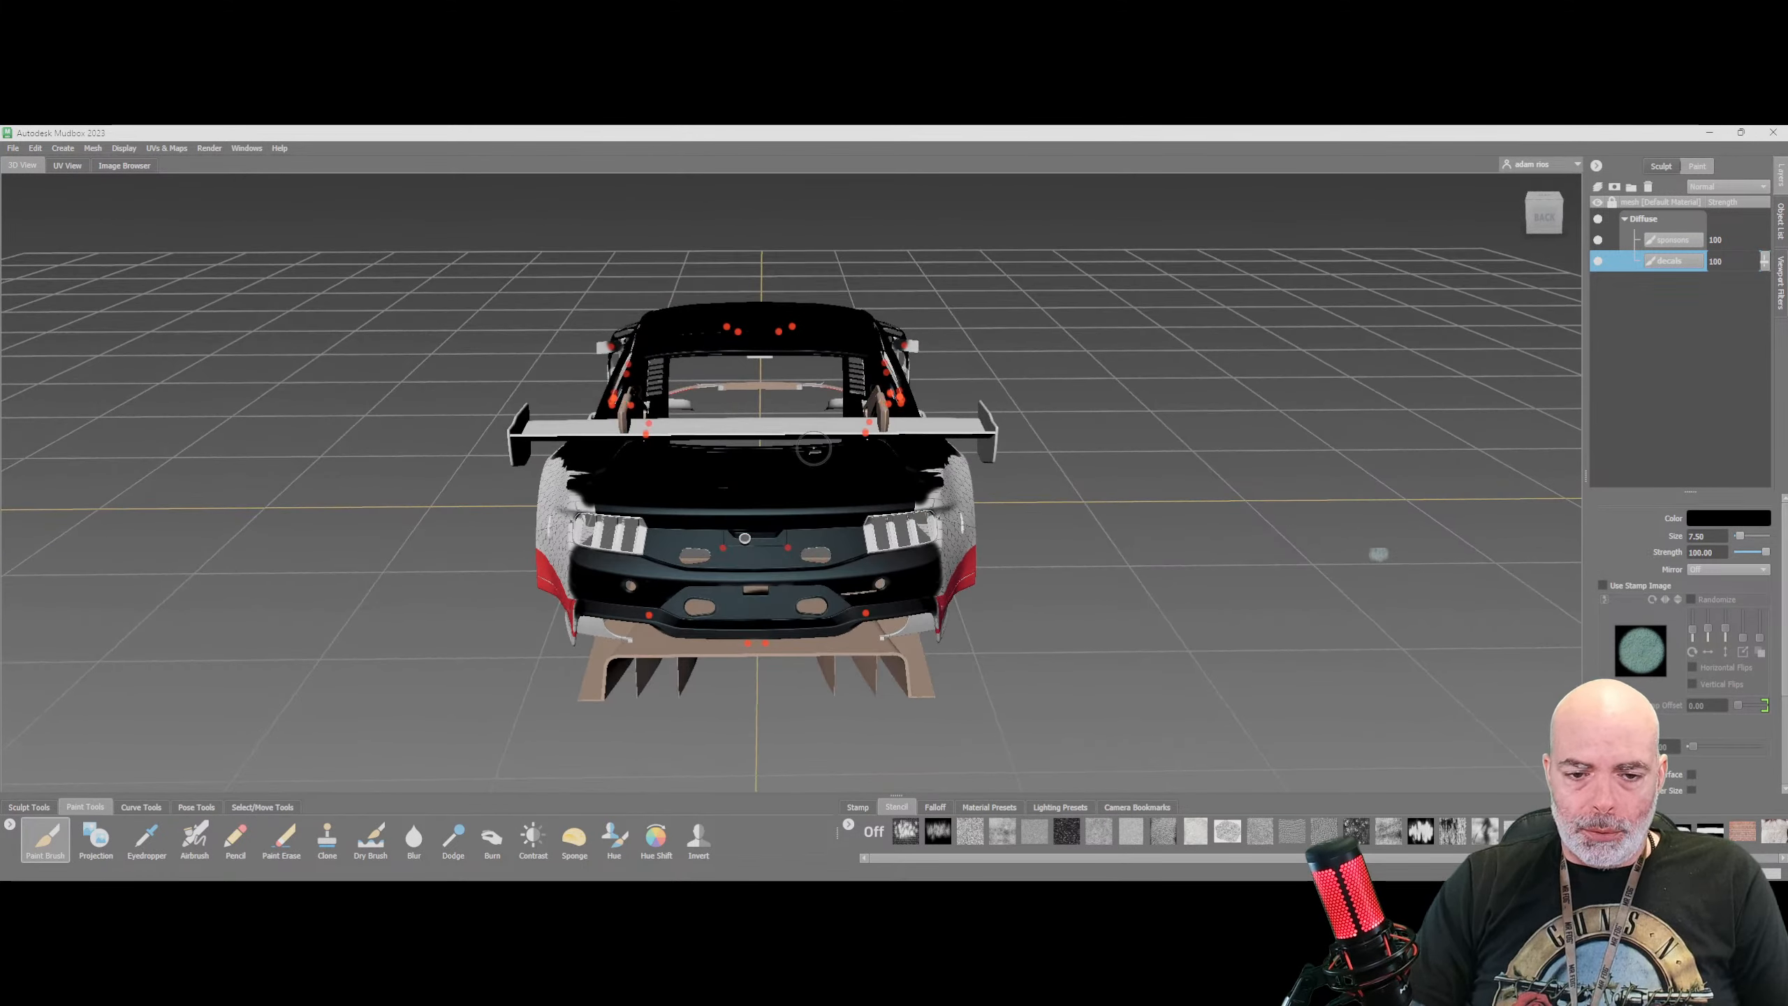
right_click_drag(761, 476, 775, 491, "alt")
left_click_drag(775, 491, 827, 448, "alt")
left_click_drag(1378, 554, 1250, 525, "alt")
left_click_drag(1098, 454, 956, 501, "alt")
scroll(956, 501, "down", 3)
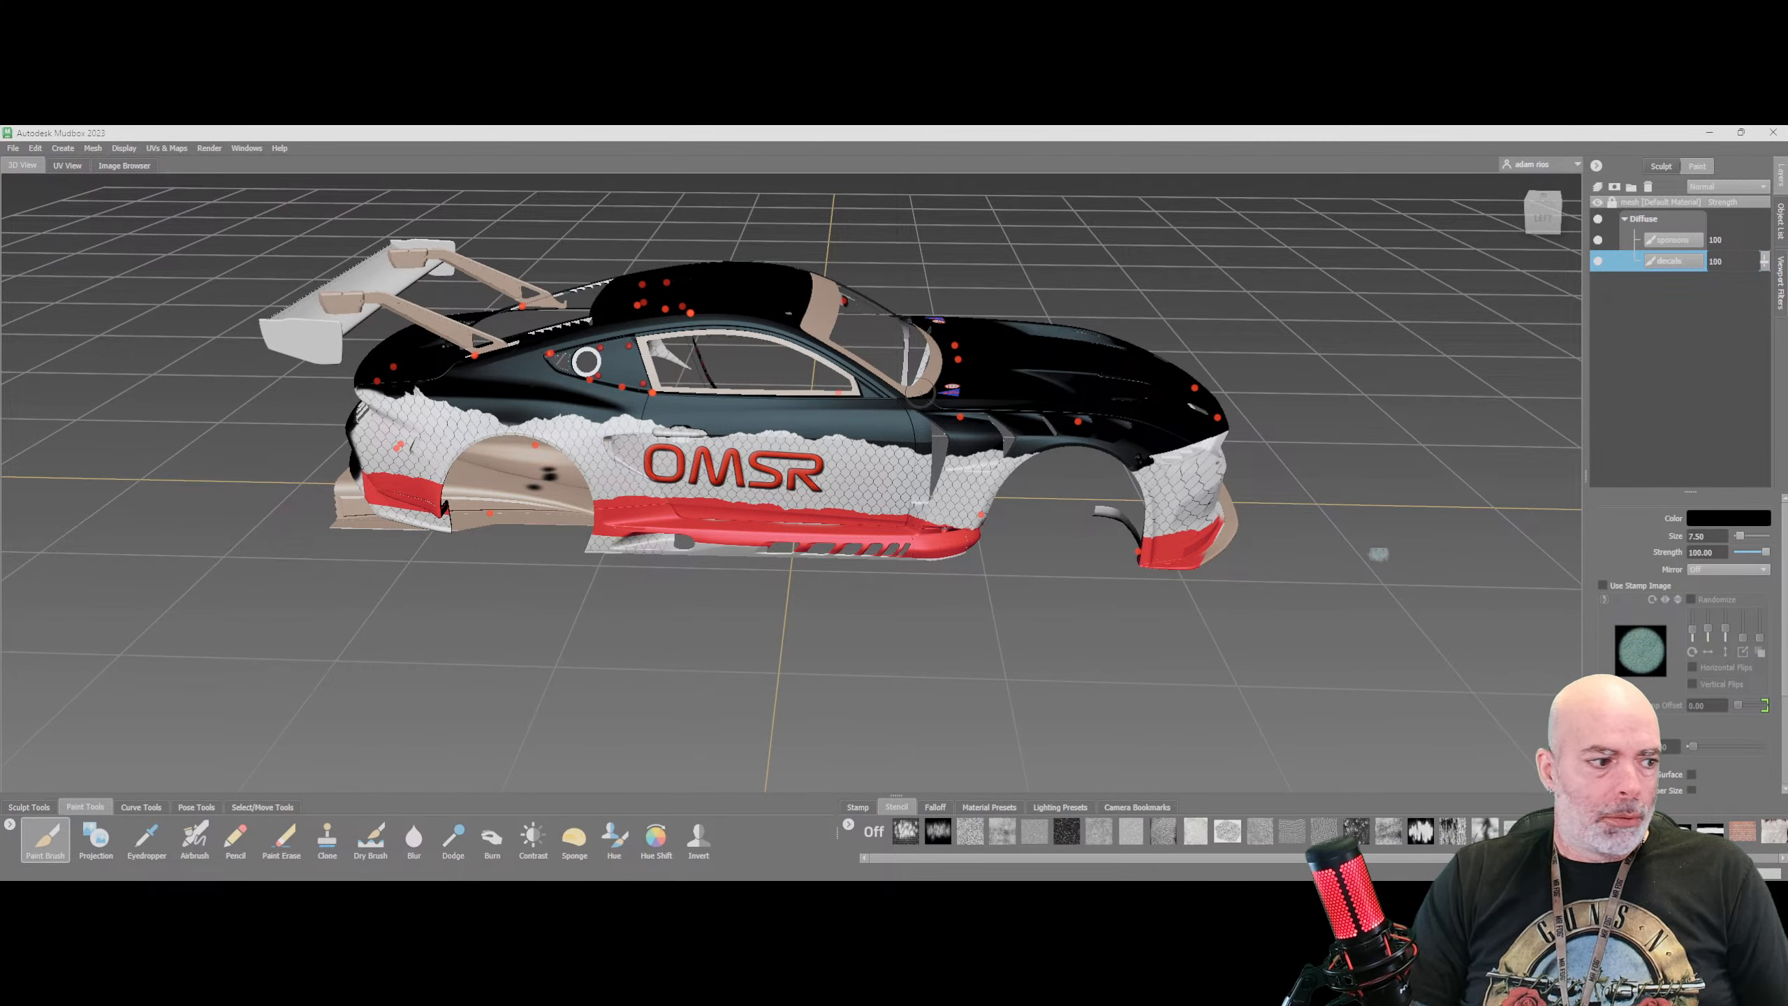
View the hood from the front and browse the Mudbox Files image folder for a decal to place on it
mouse_move(1100, 399)
left_mouse_down("alt")
mouse_move(1085, 421)
mouse_move(796, 443)
mouse_move(869, 423)
left_mouse_up("alt")
left_click(1547, 221)
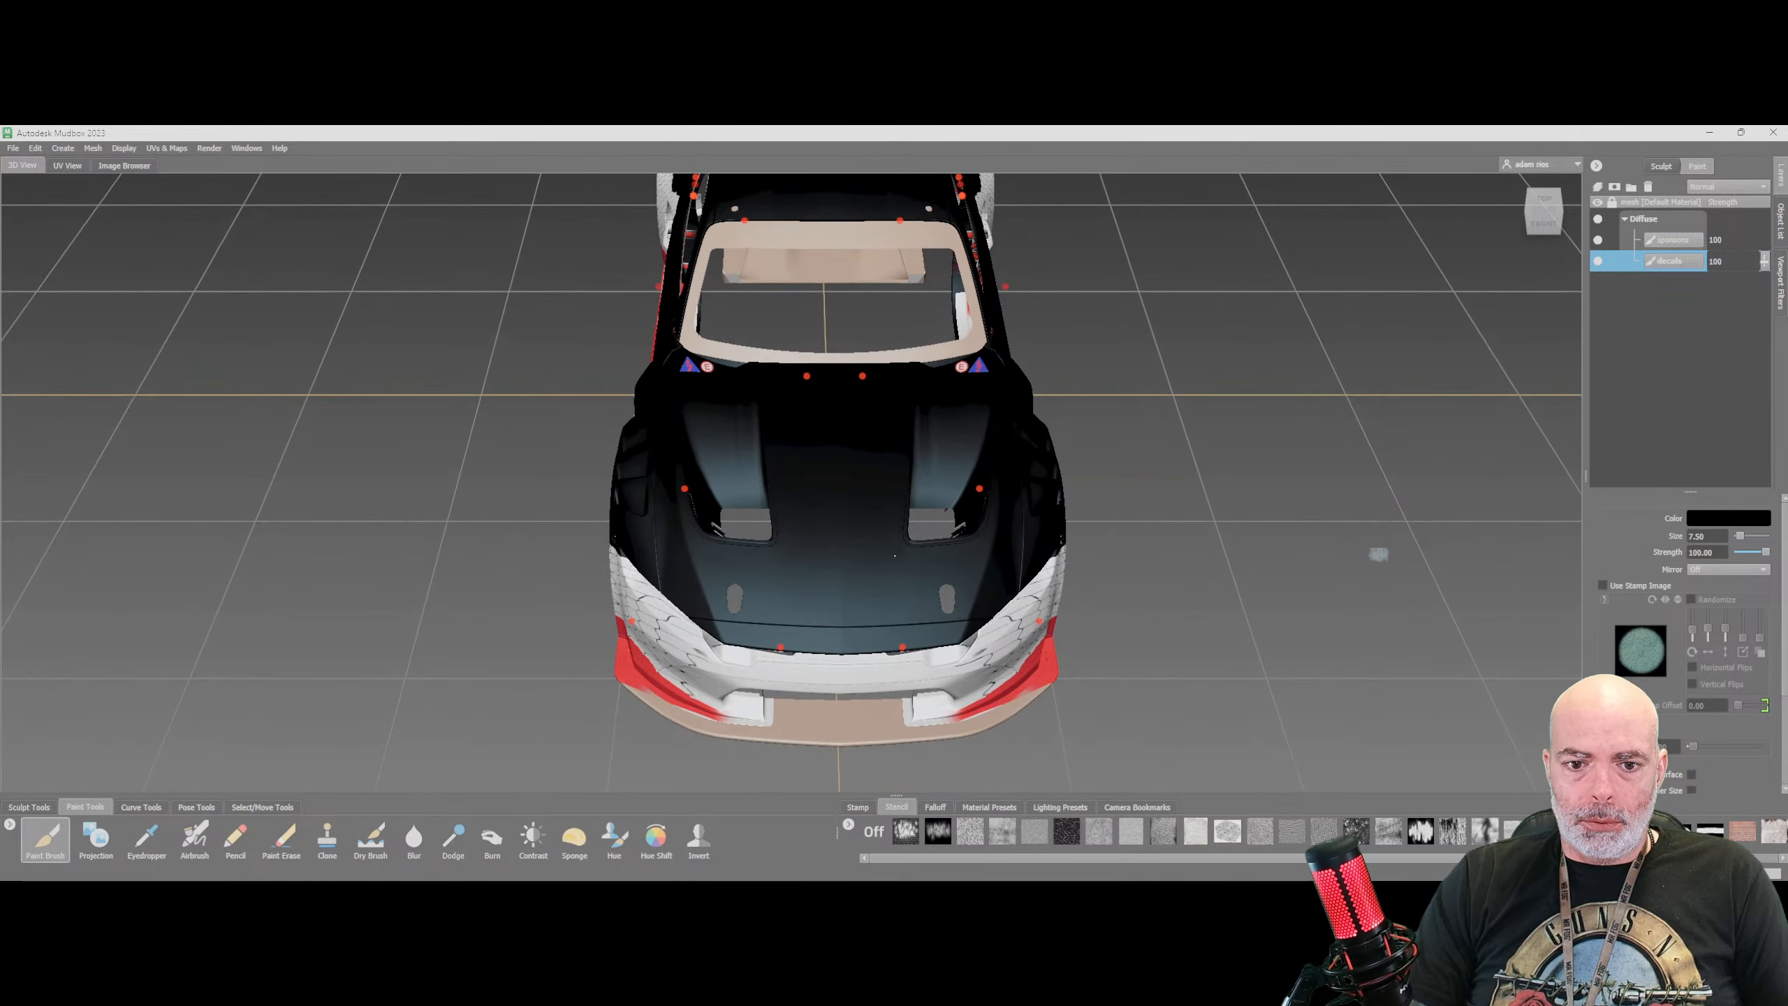
left_click(123, 165)
scroll(86, 520, "down", 5)
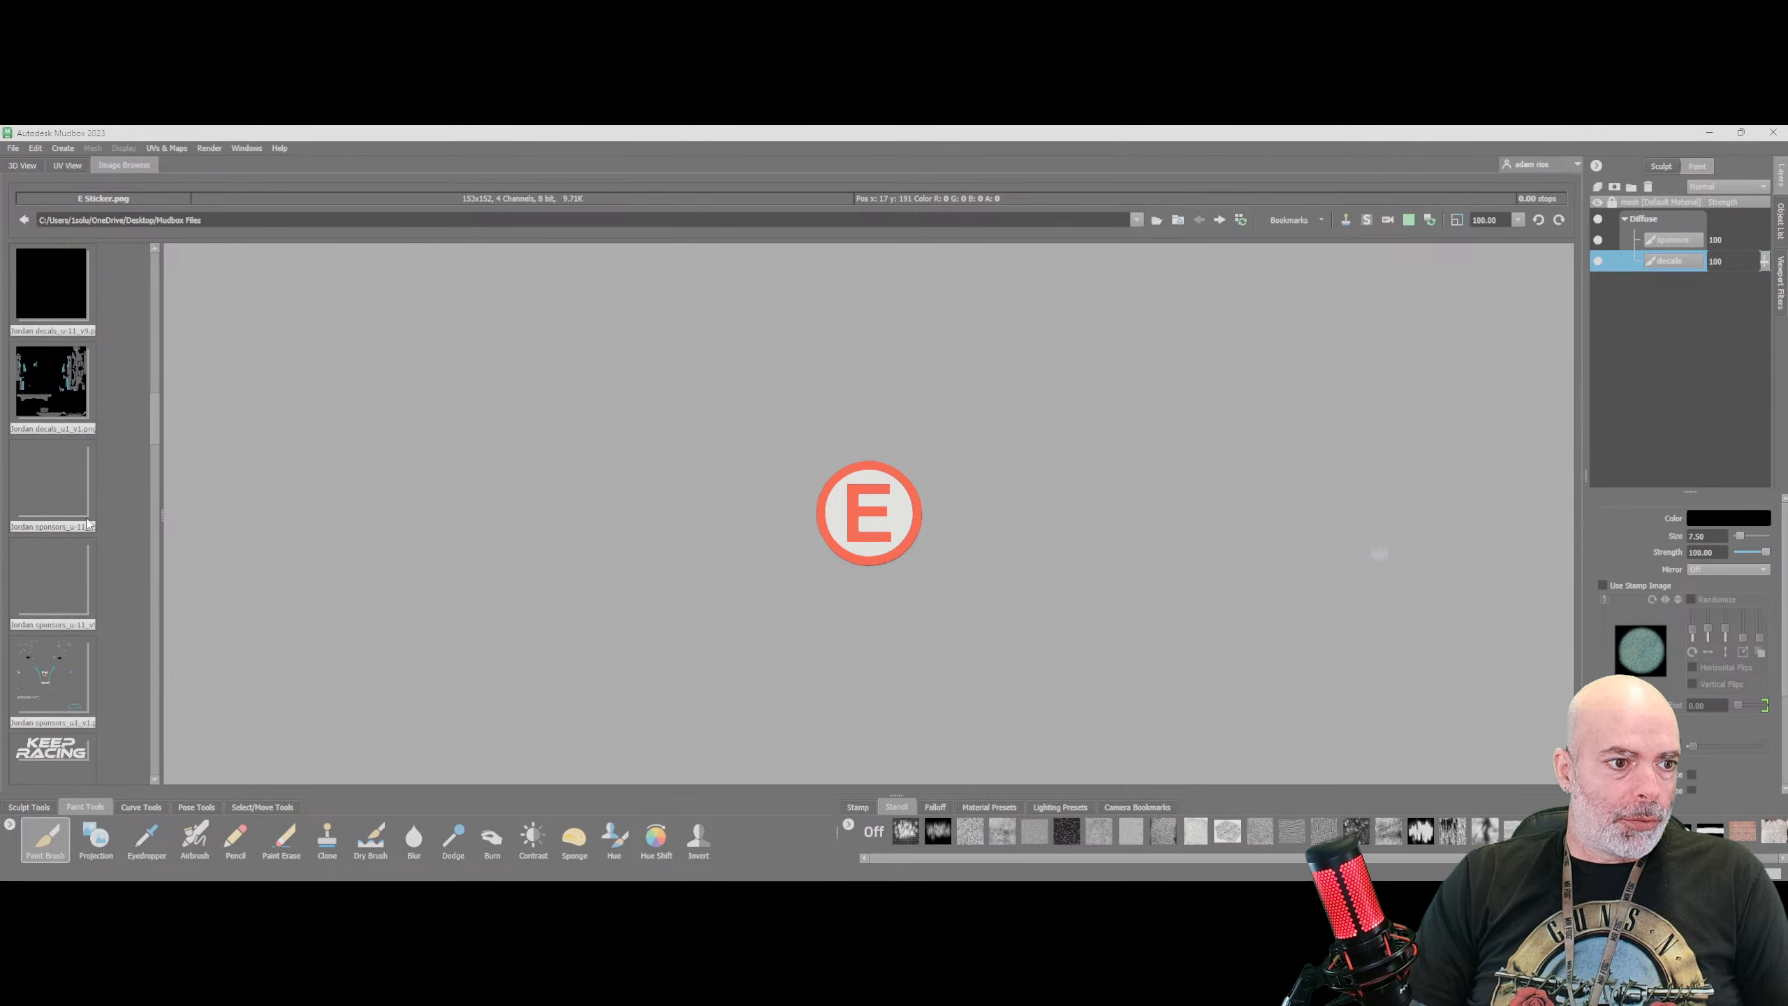
scroll(86, 521, "down", 3)
scroll(87, 521, "down", 3)
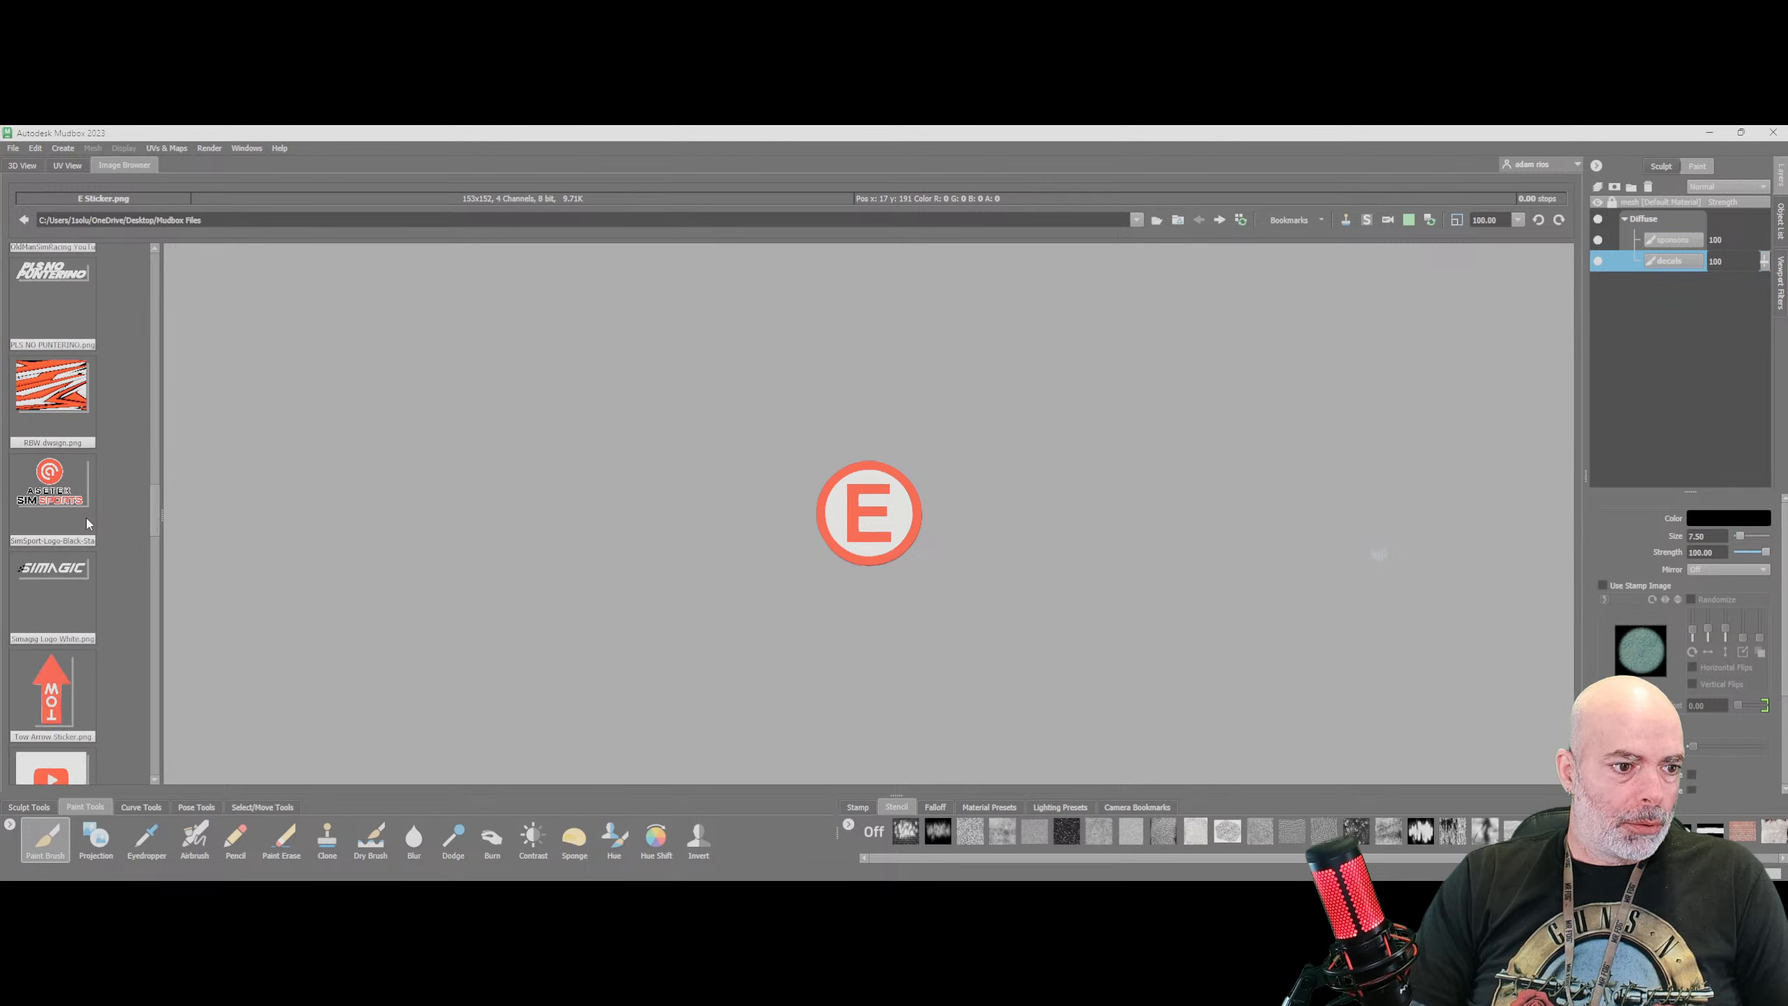
scroll(87, 522, "down", 10)
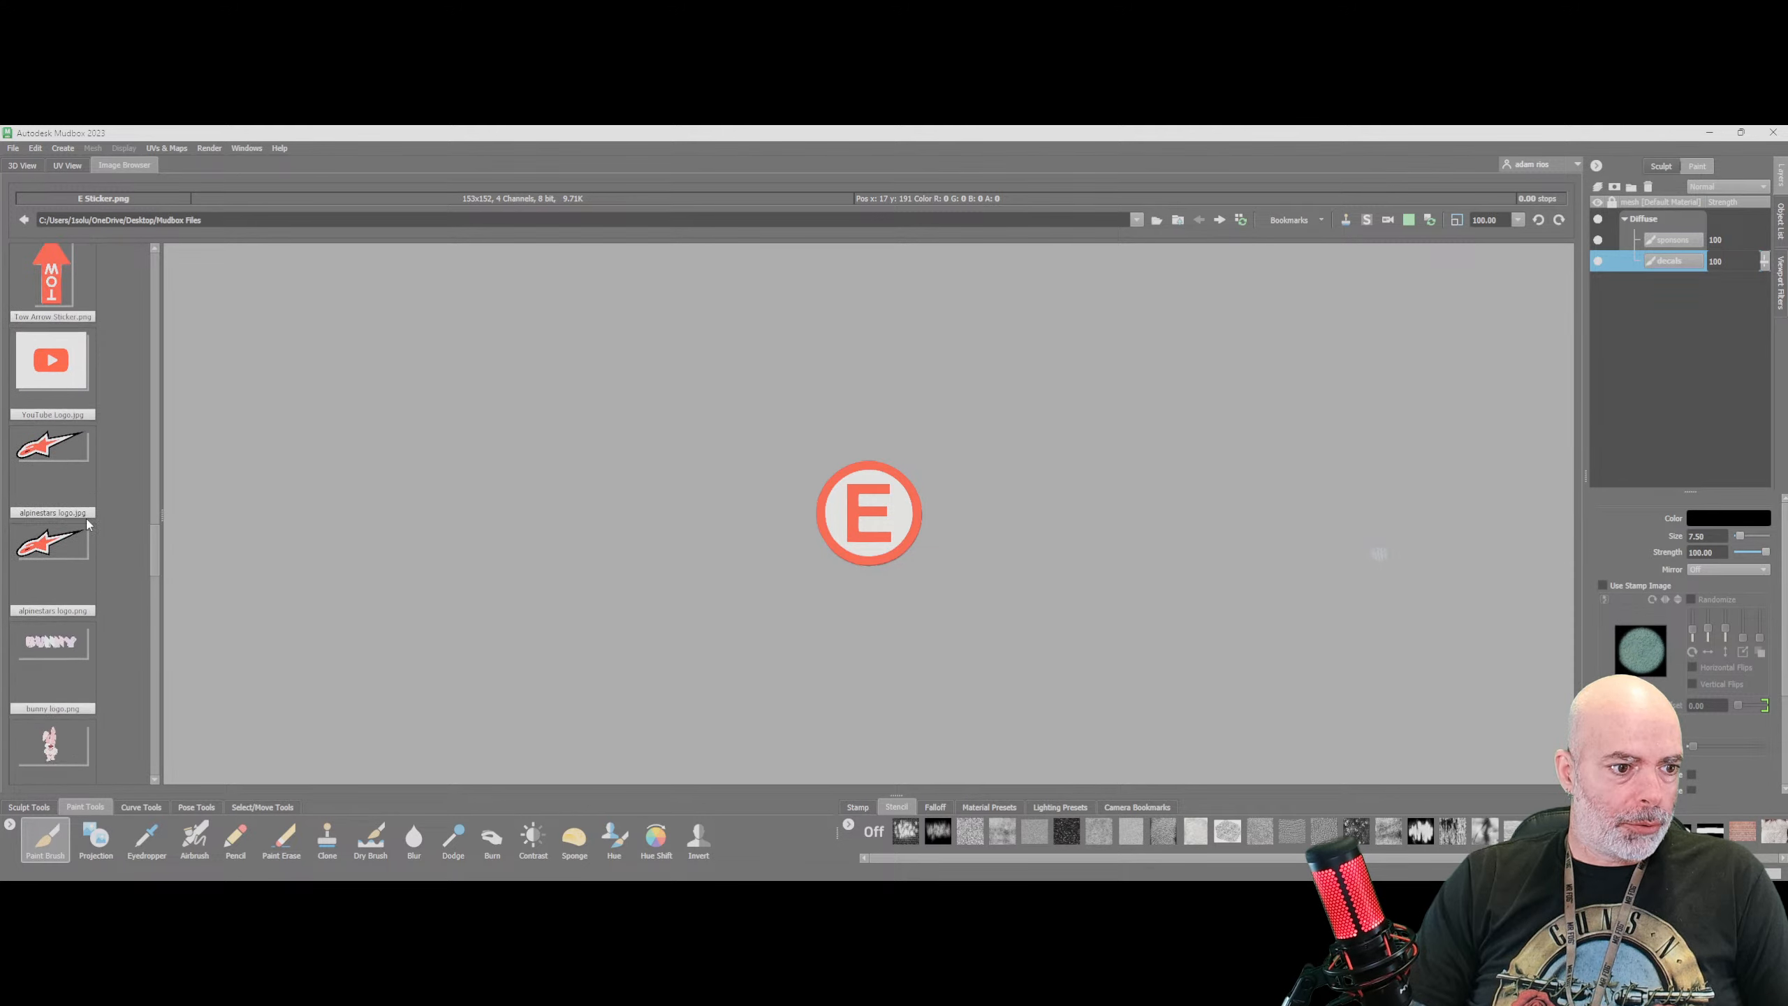
scroll(86, 523, "down", 12)
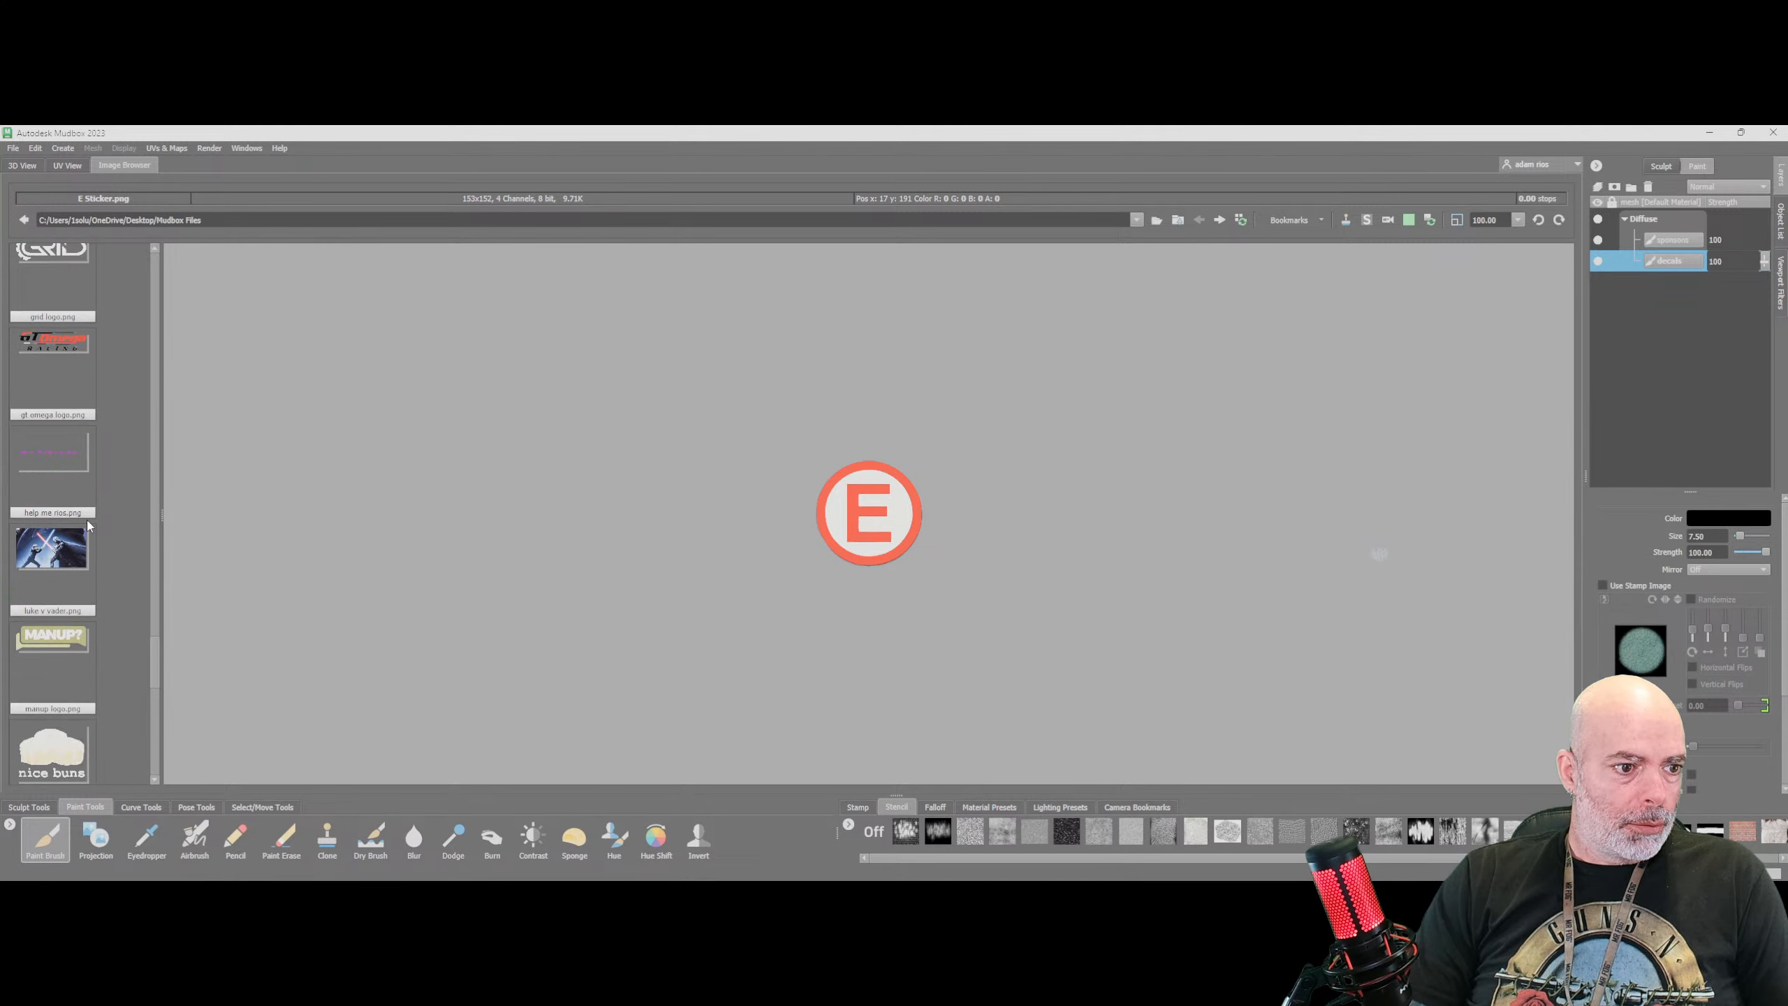
scroll(86, 525, "up", 10)
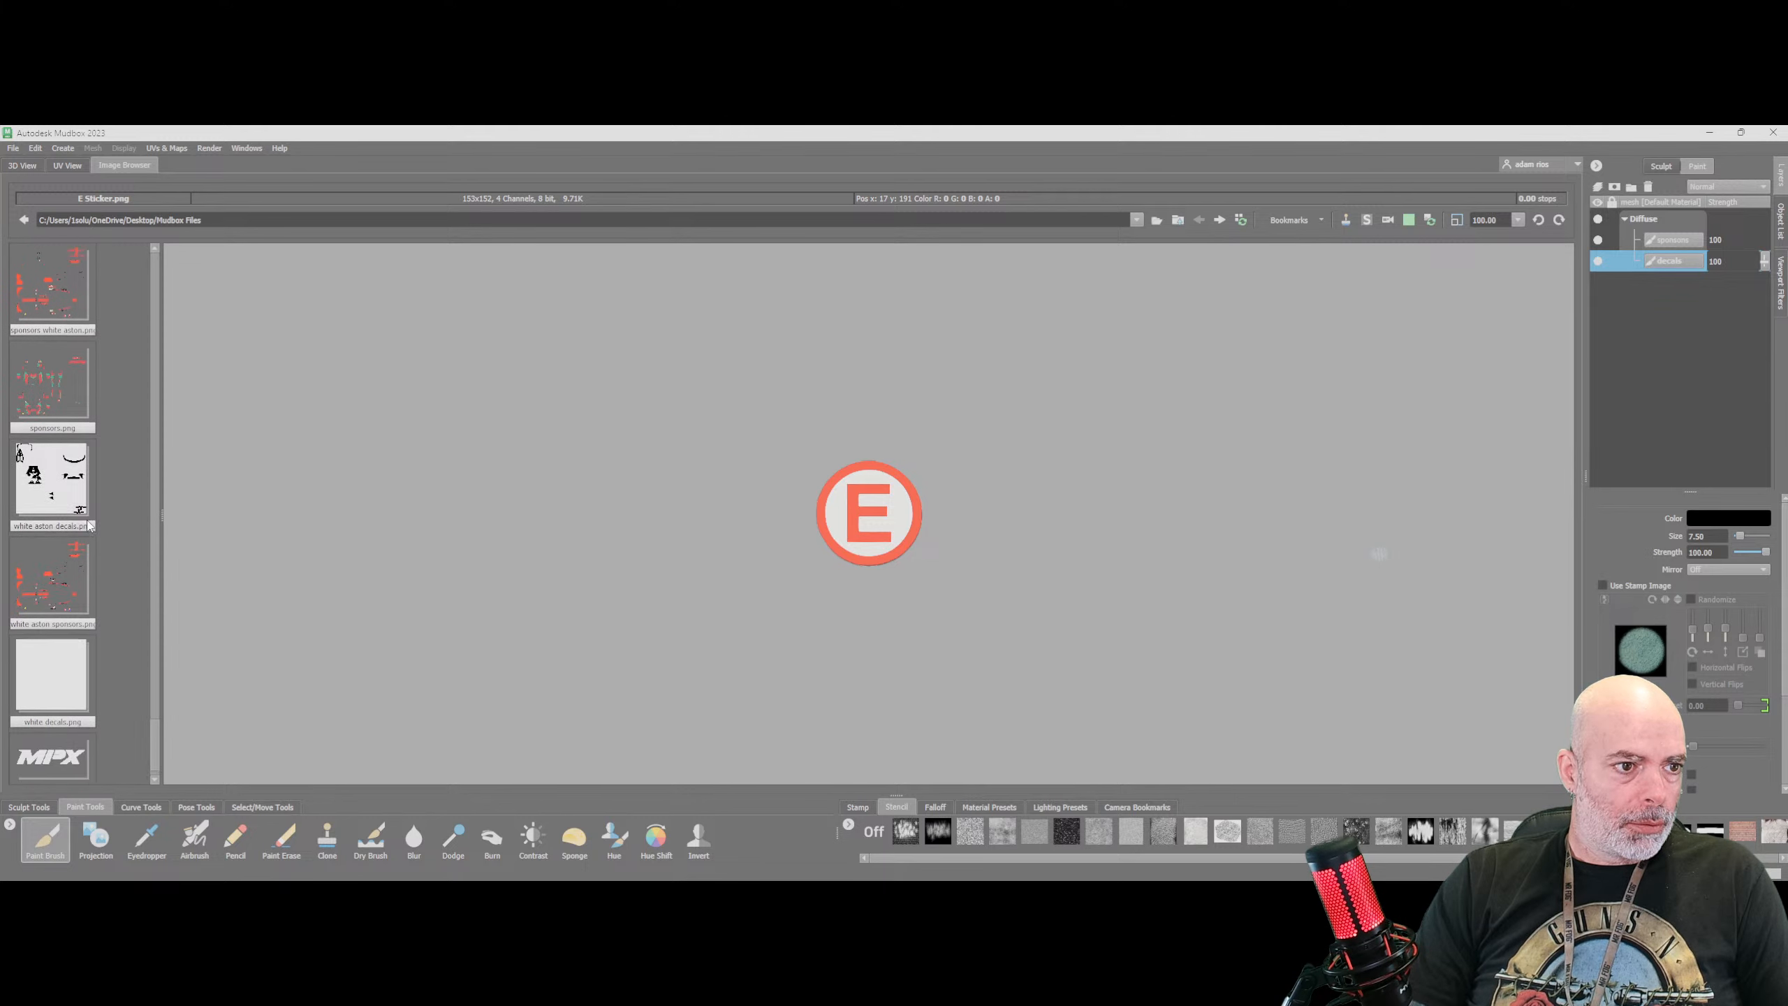
scroll(88, 524, "up", 10)
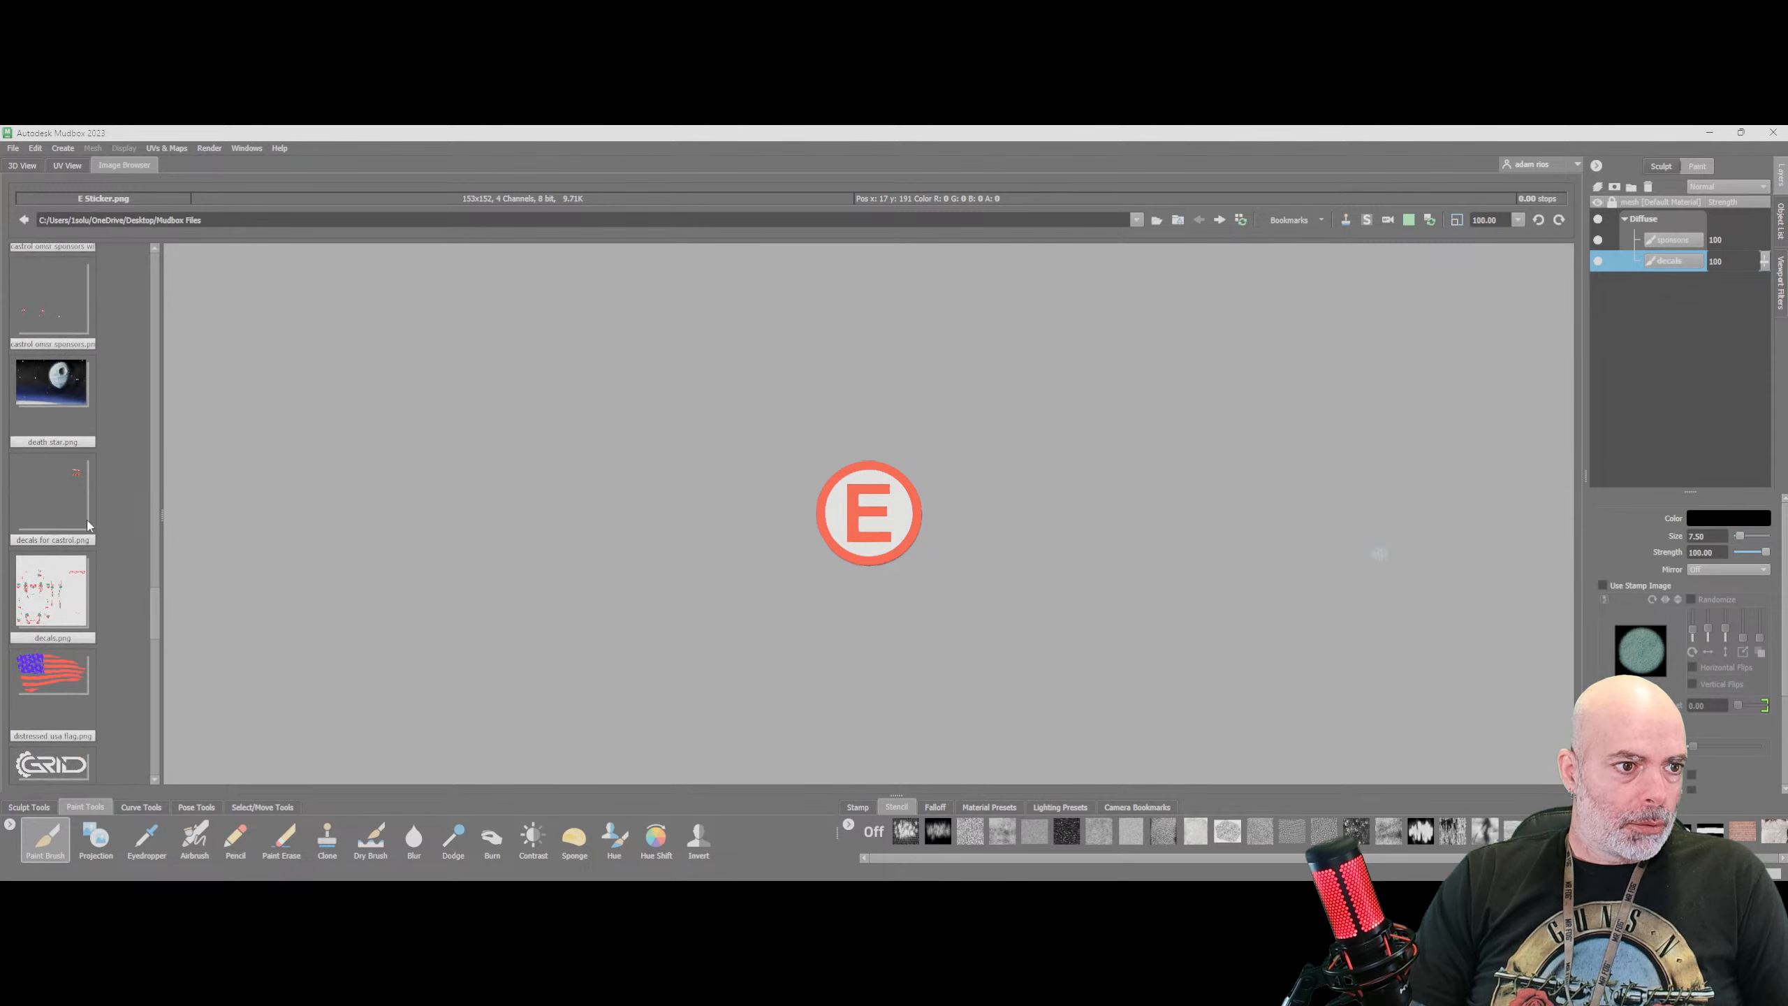
scroll(87, 525, "up", 10)
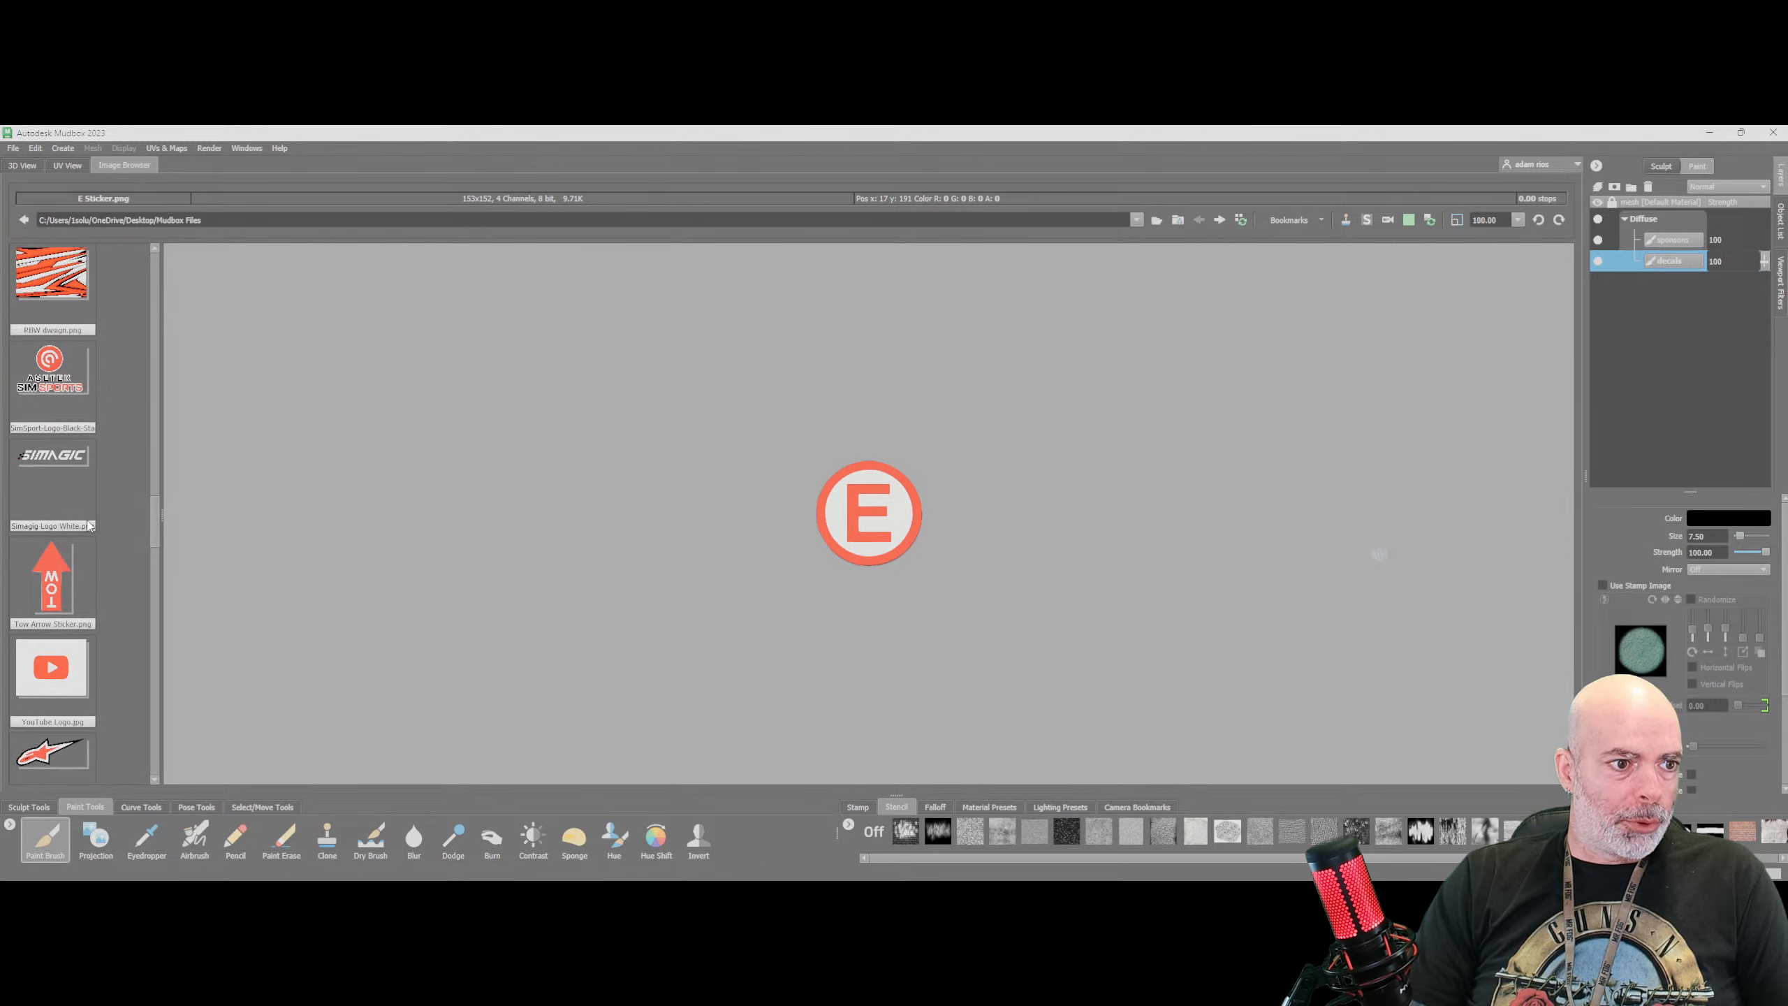
scroll(87, 524, "up", 10)
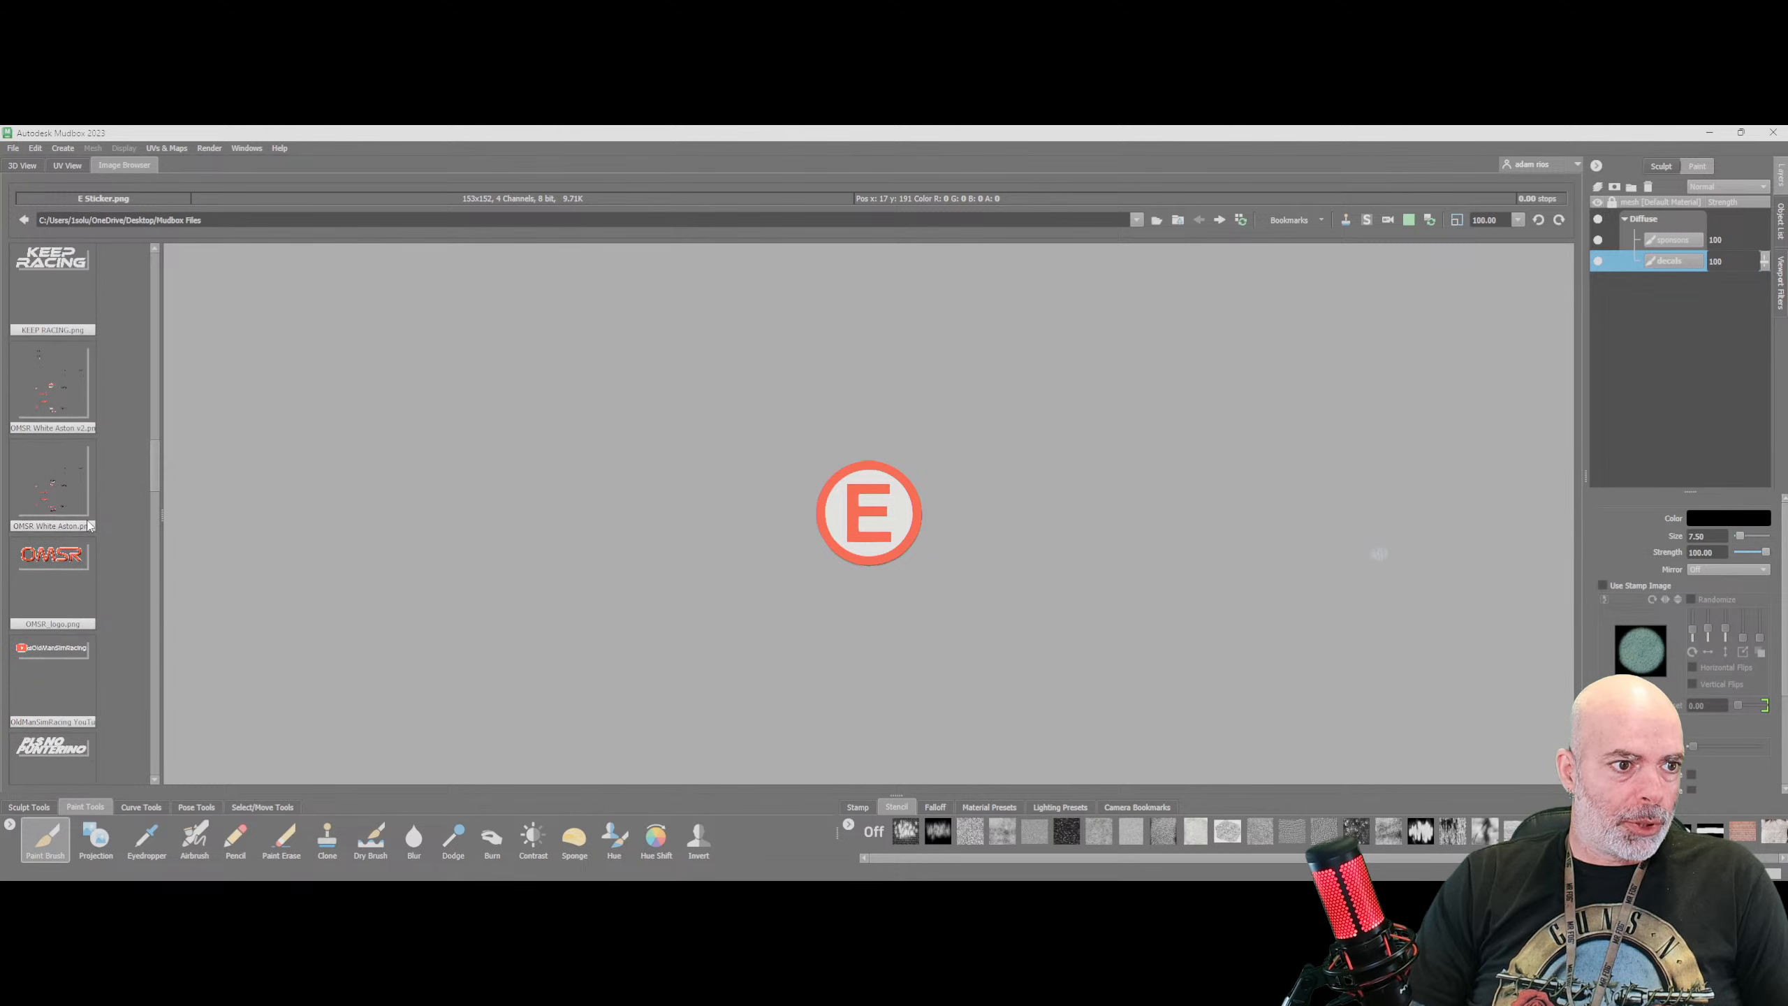
scroll(88, 524, "up", 10)
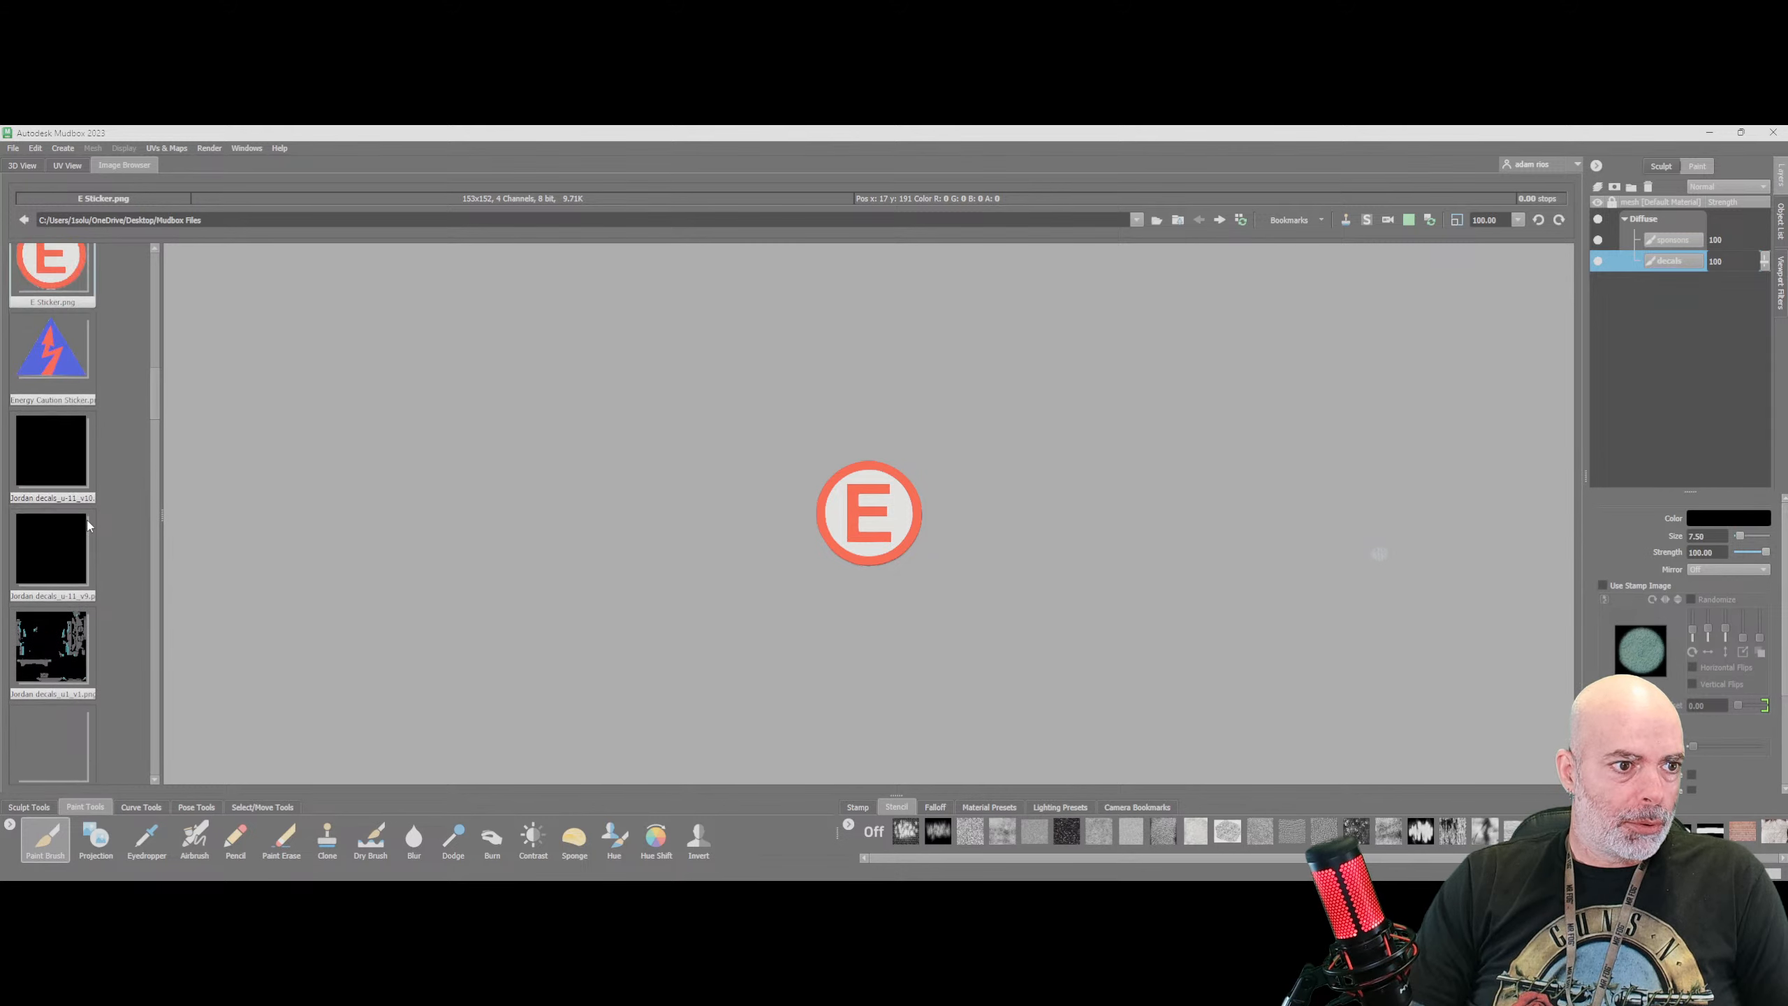
scroll(87, 524, "up", 2)
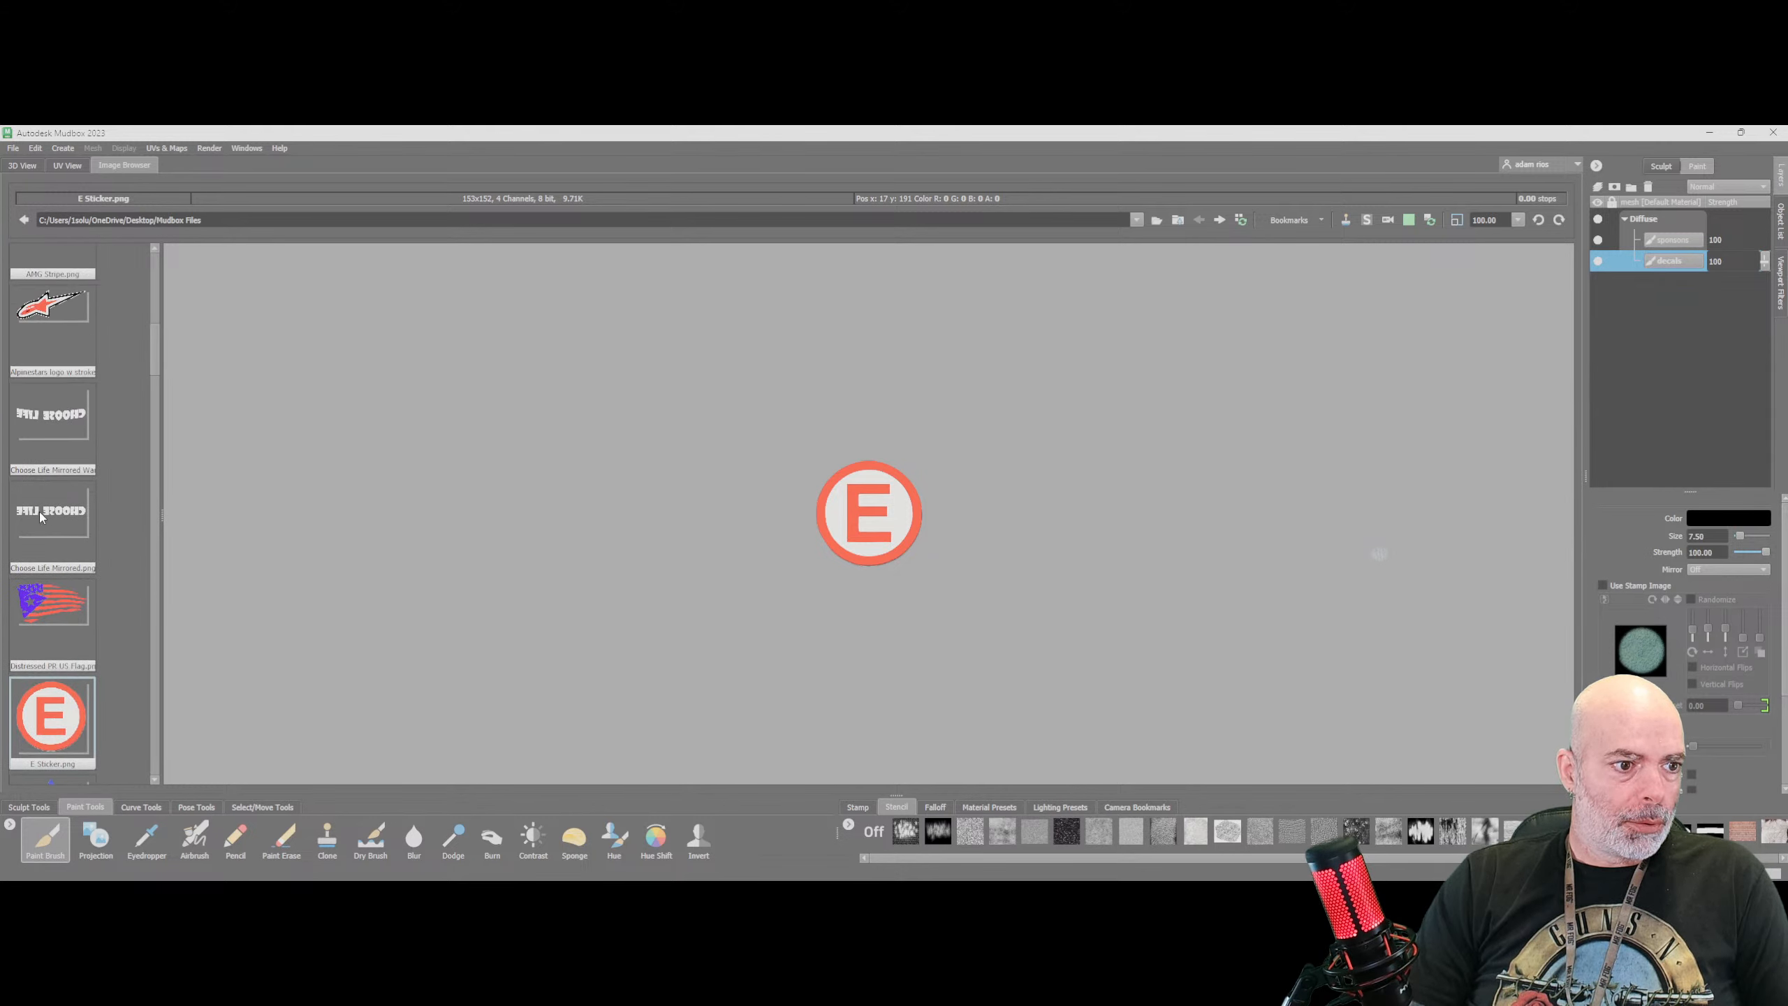
Load Choose Life Mirrored.png as the stencil and frame the car's hood in the 3D view
left_click(88, 525)
left_click(1367, 220)
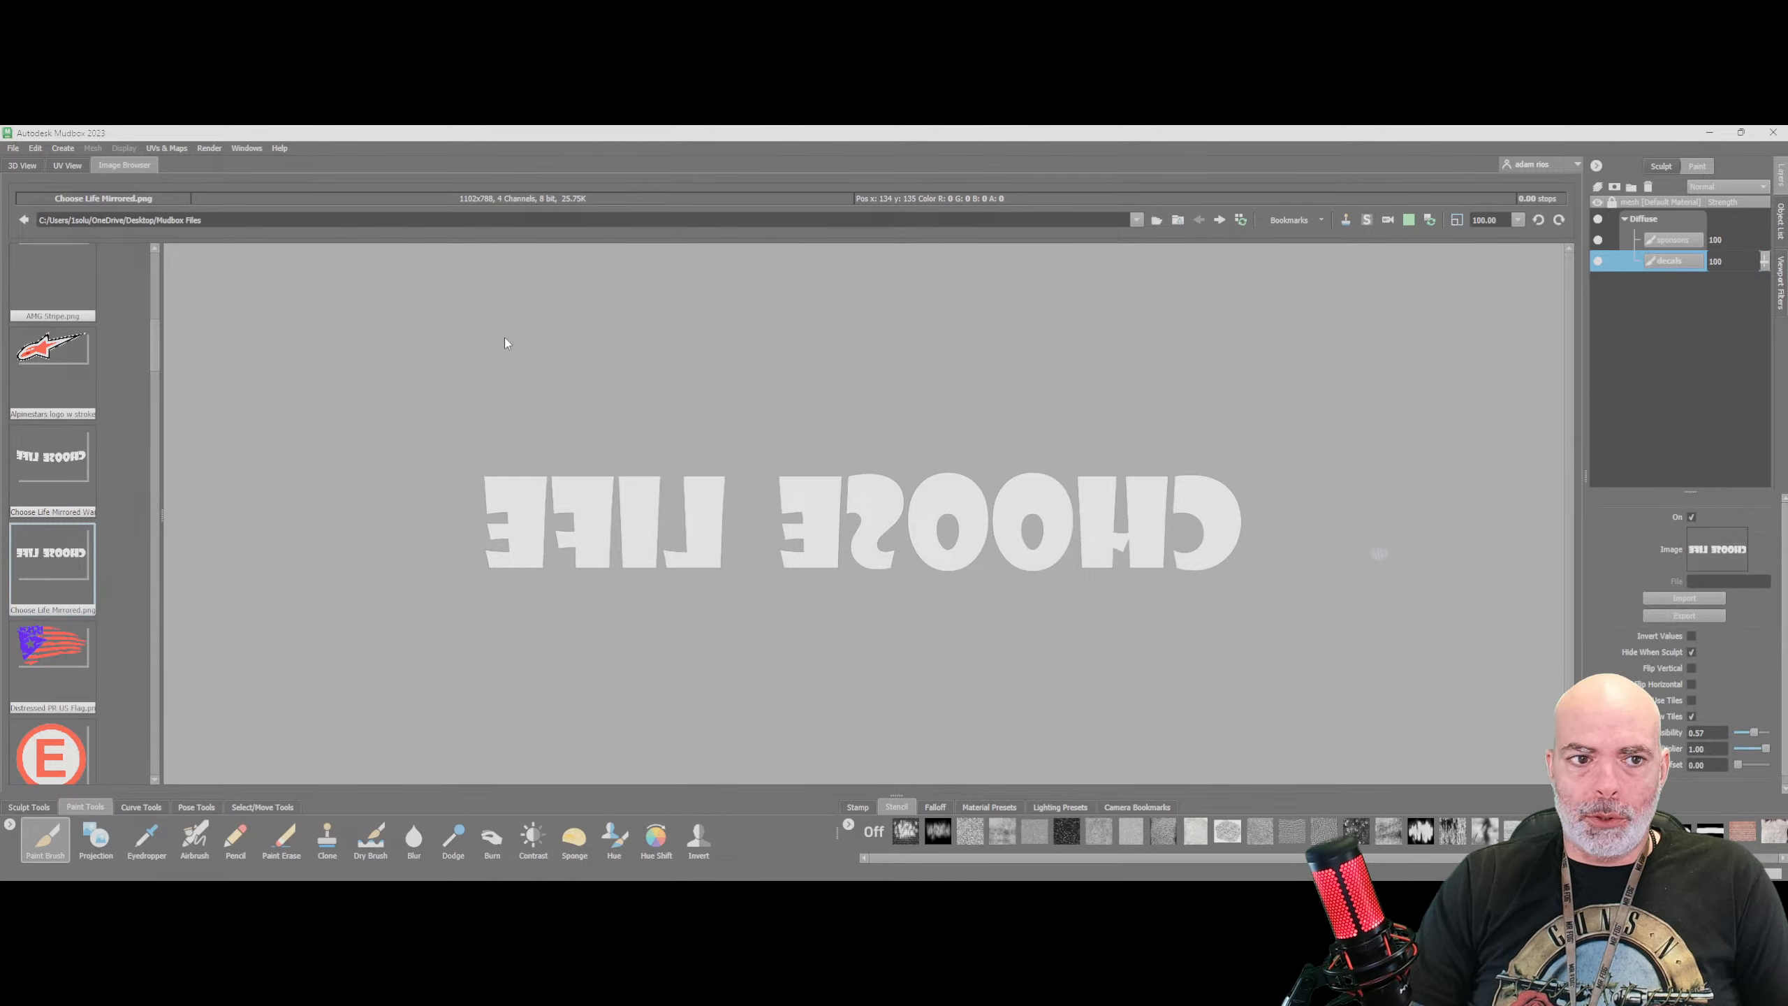
left_click(22, 165)
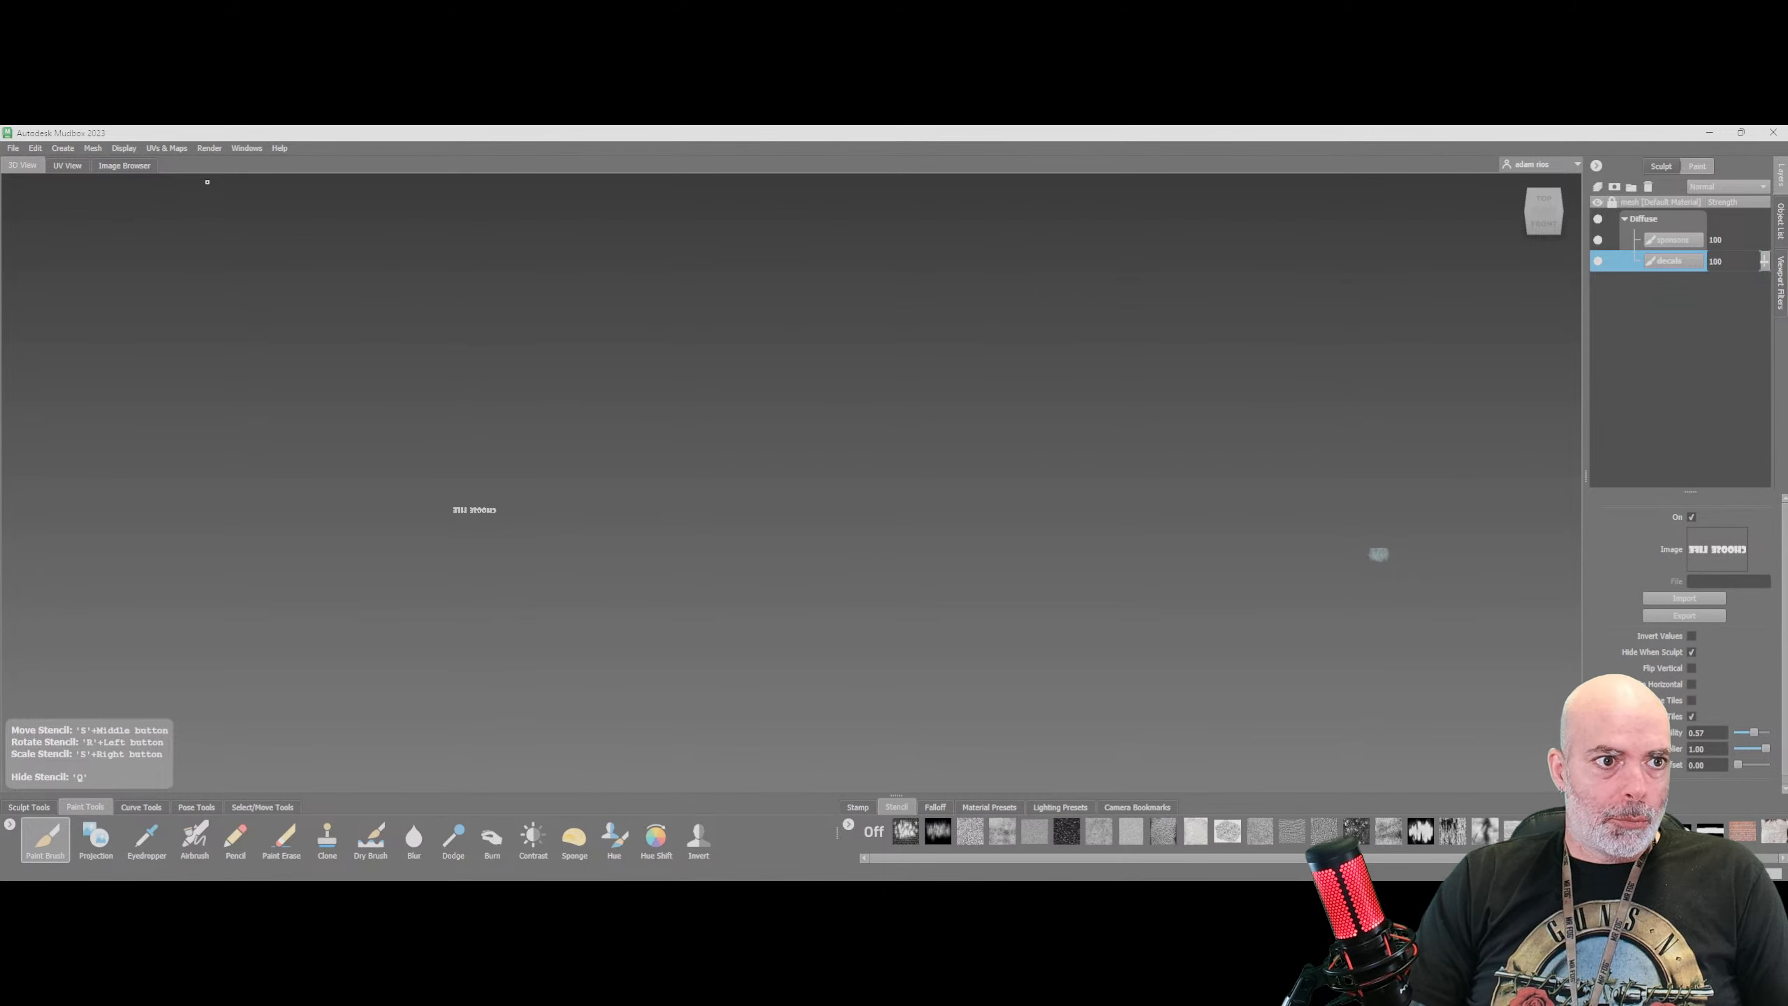
left_click(126, 151)
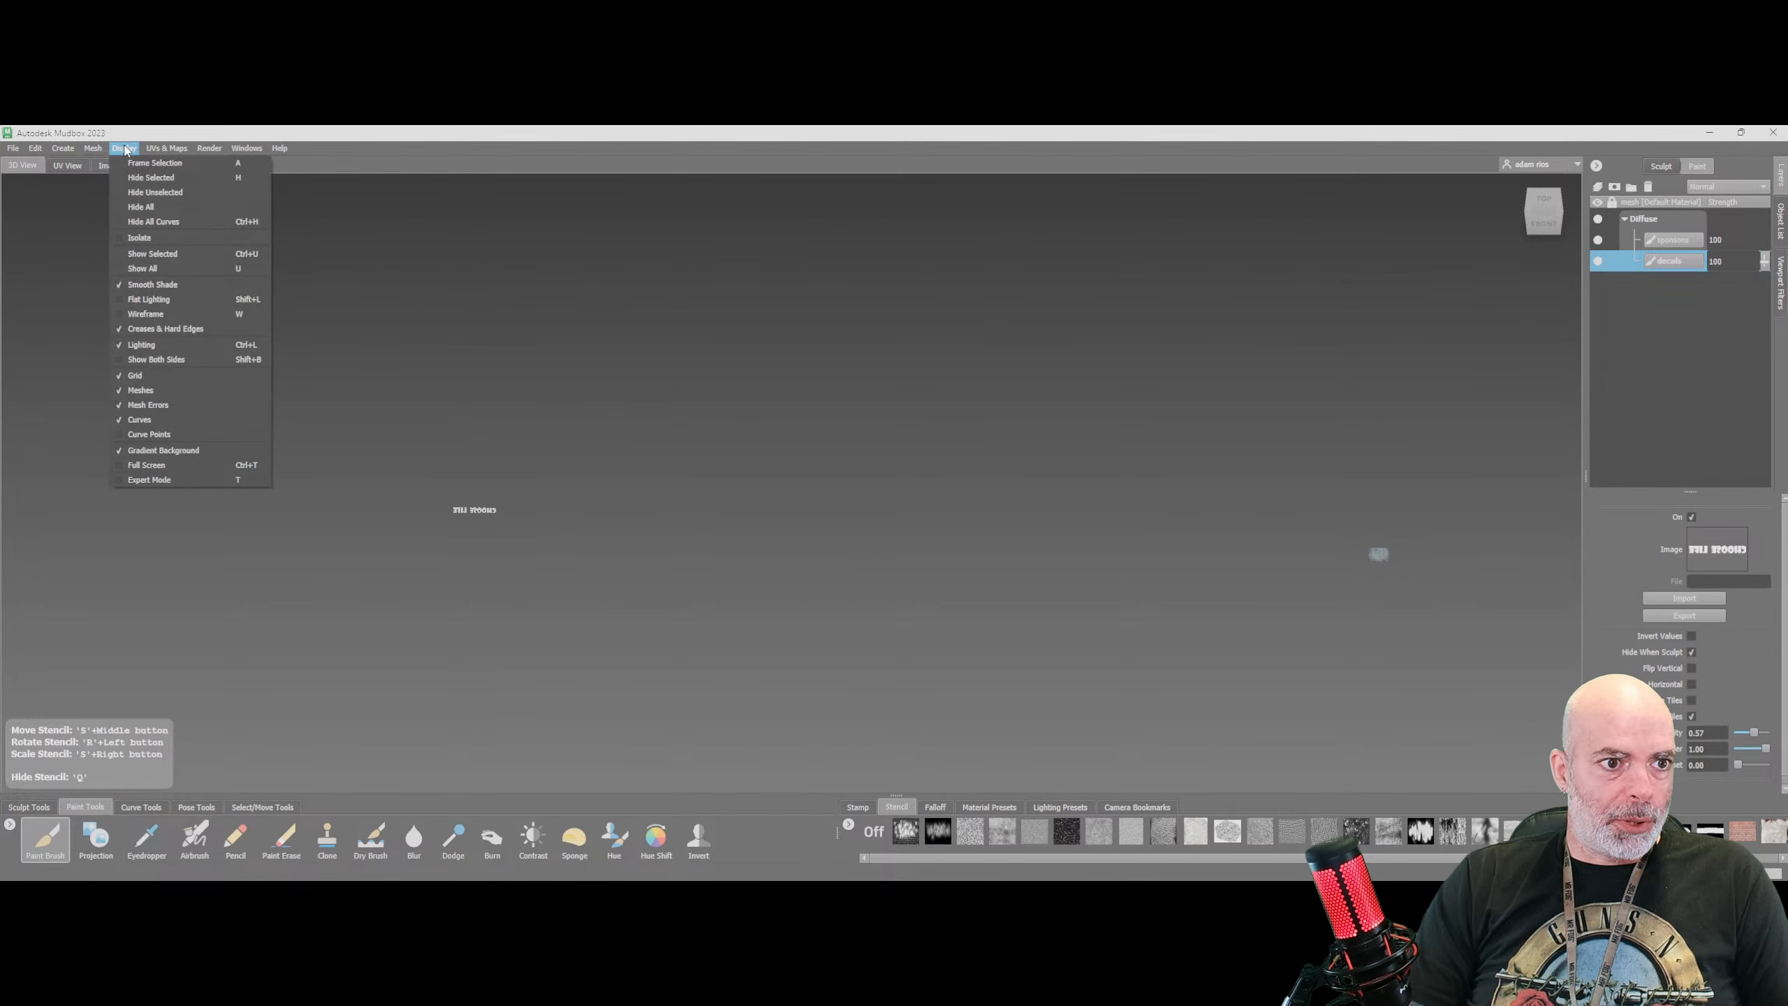
left_click(150, 169)
scroll(844, 587, "up", 5)
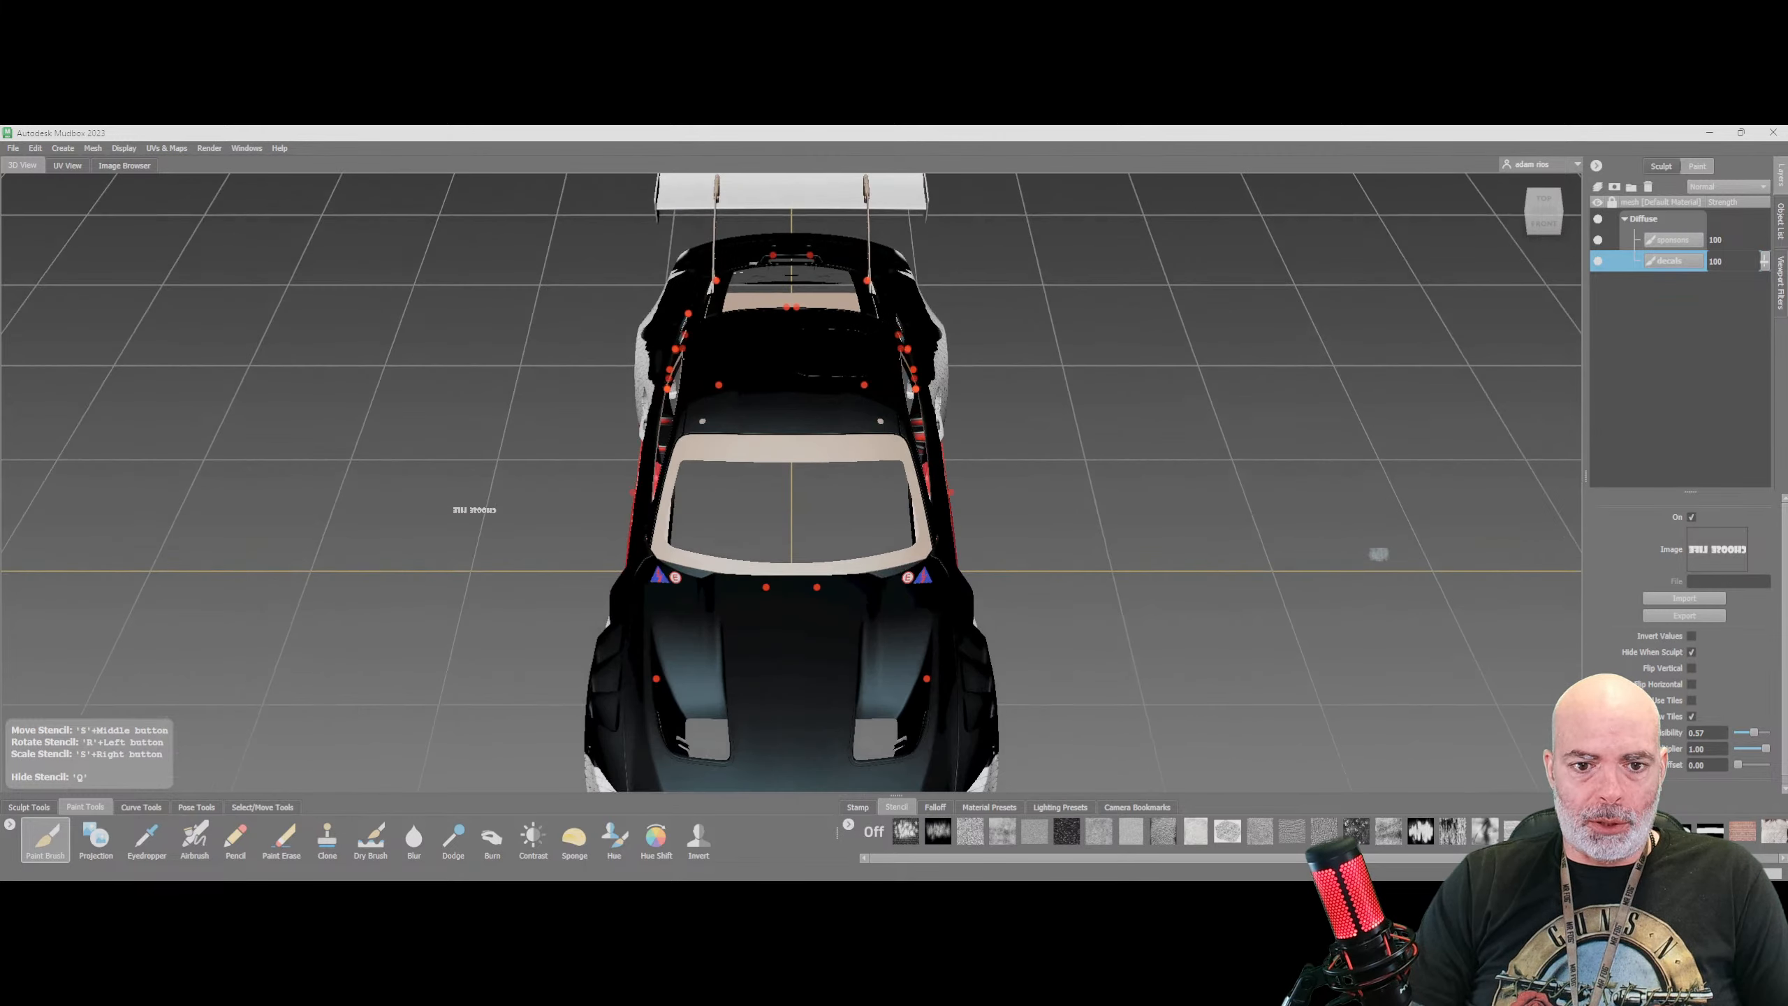
middle_click_drag(891, 682, 852, 624, "alt")
scroll(863, 641, "up", 5)
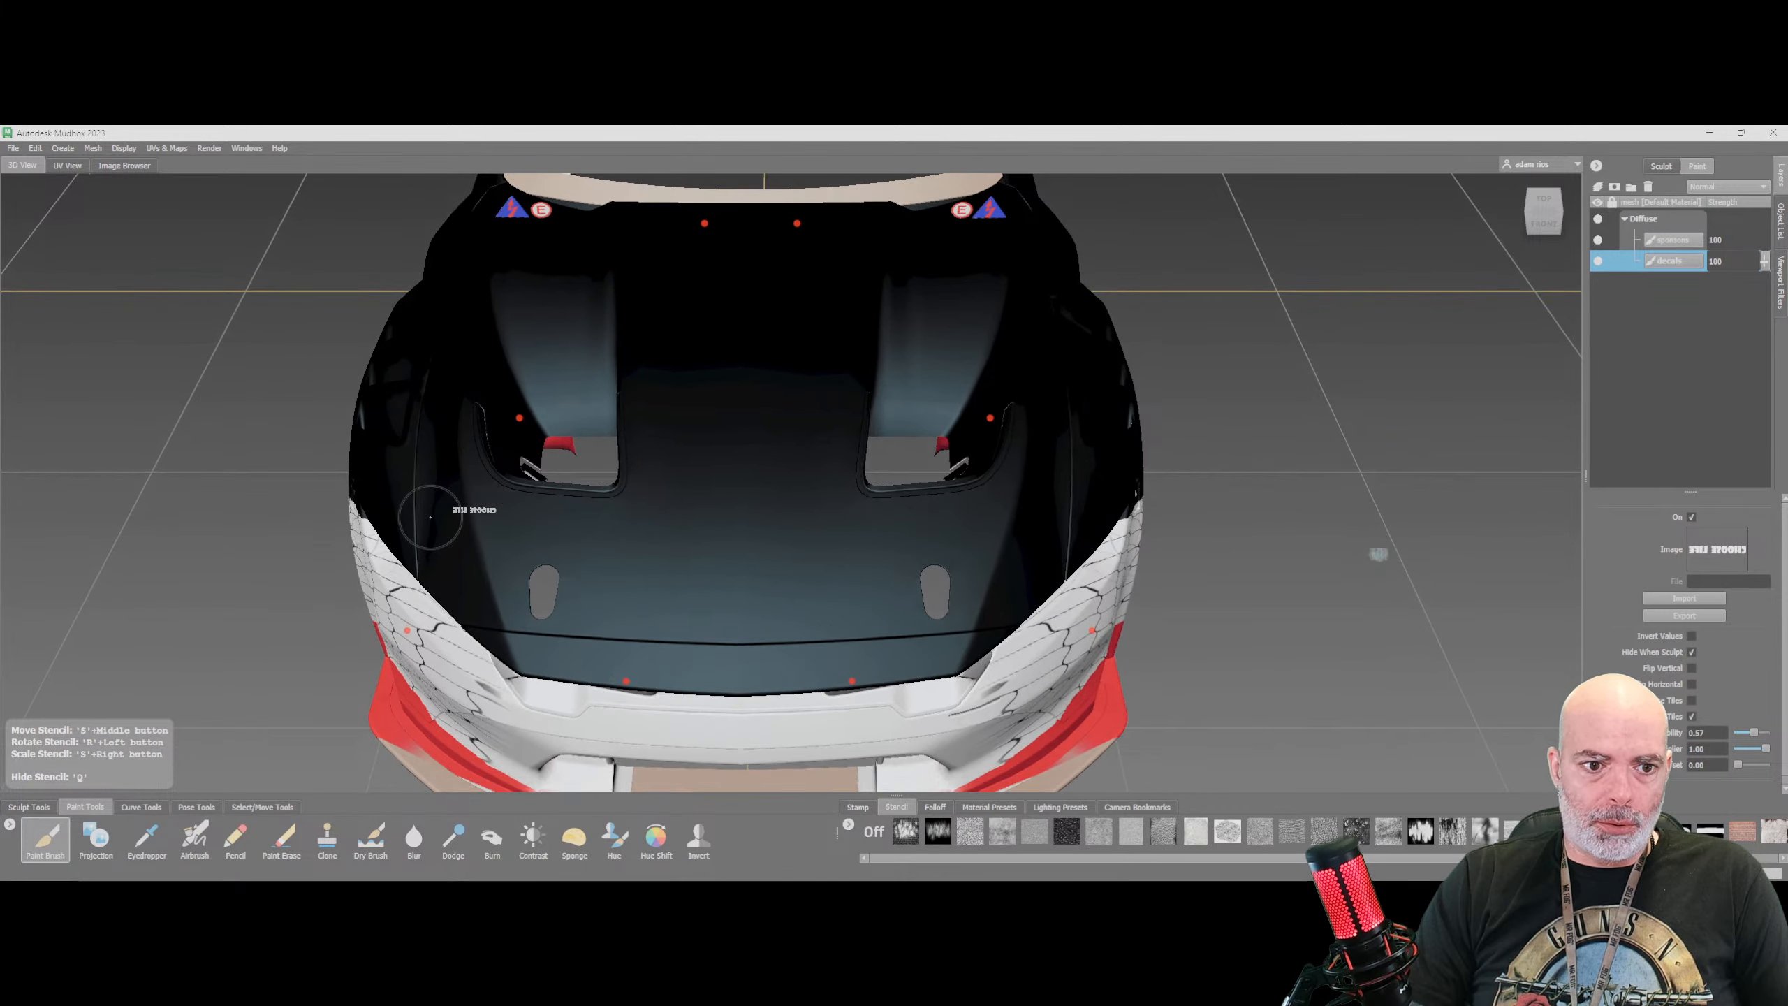
Scale and centre the mirrored CHOOSE LIFE stencil along the hood's front edge and project it onto the decals layer
right_click_drag(457, 529, 999, 535)
middle_click_drag(432, 486, 691, 549)
right_click_drag(691, 549, 603, 587)
middle_click_drag(674, 586, 677, 623)
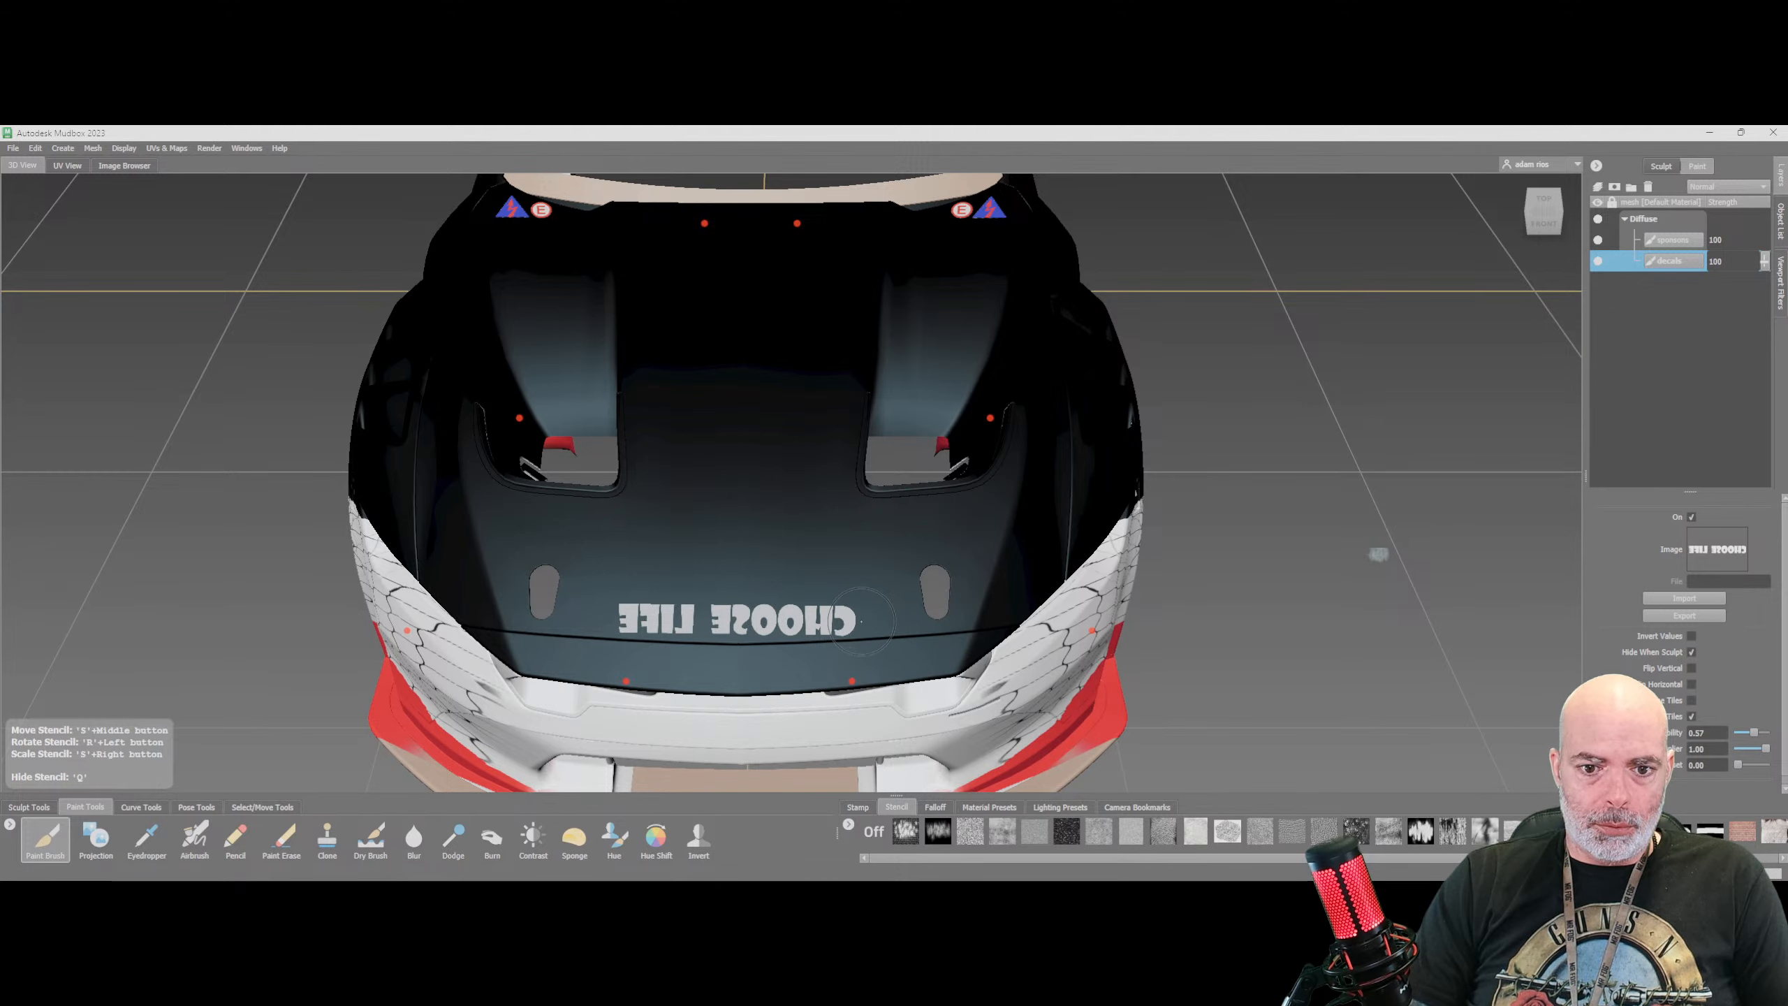
left_click(46, 838)
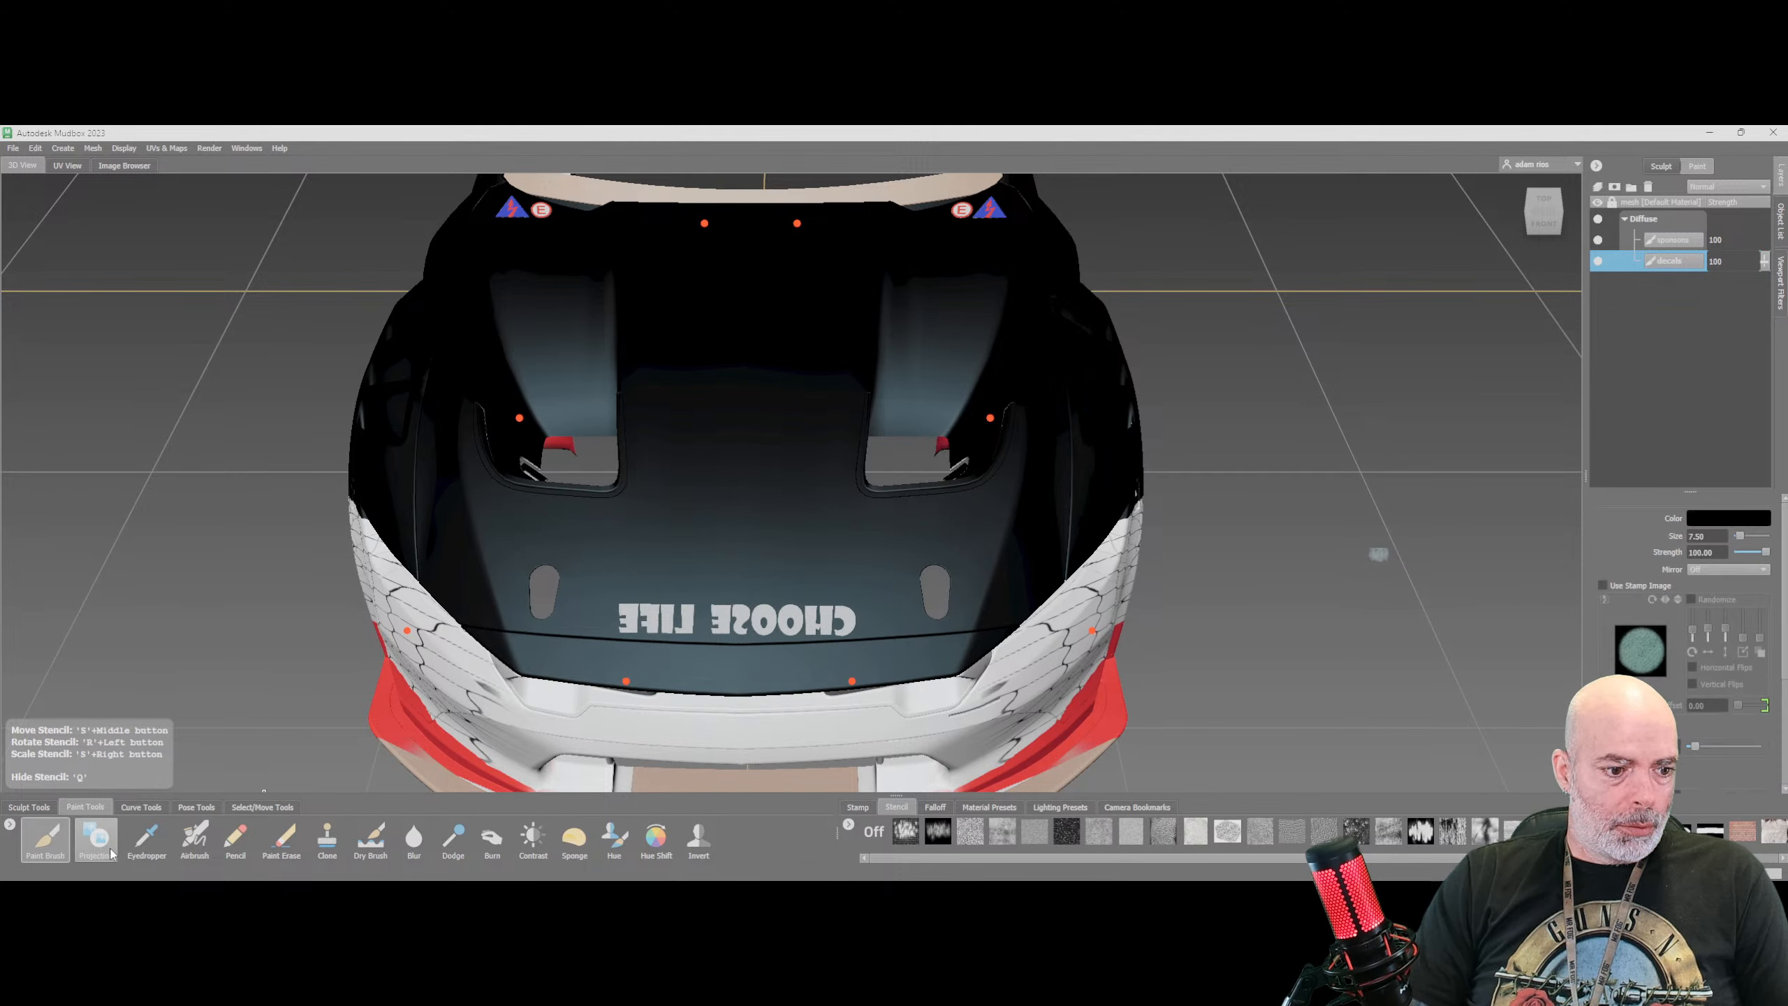
left_click(97, 838)
left_click_drag(790, 612, 597, 625)
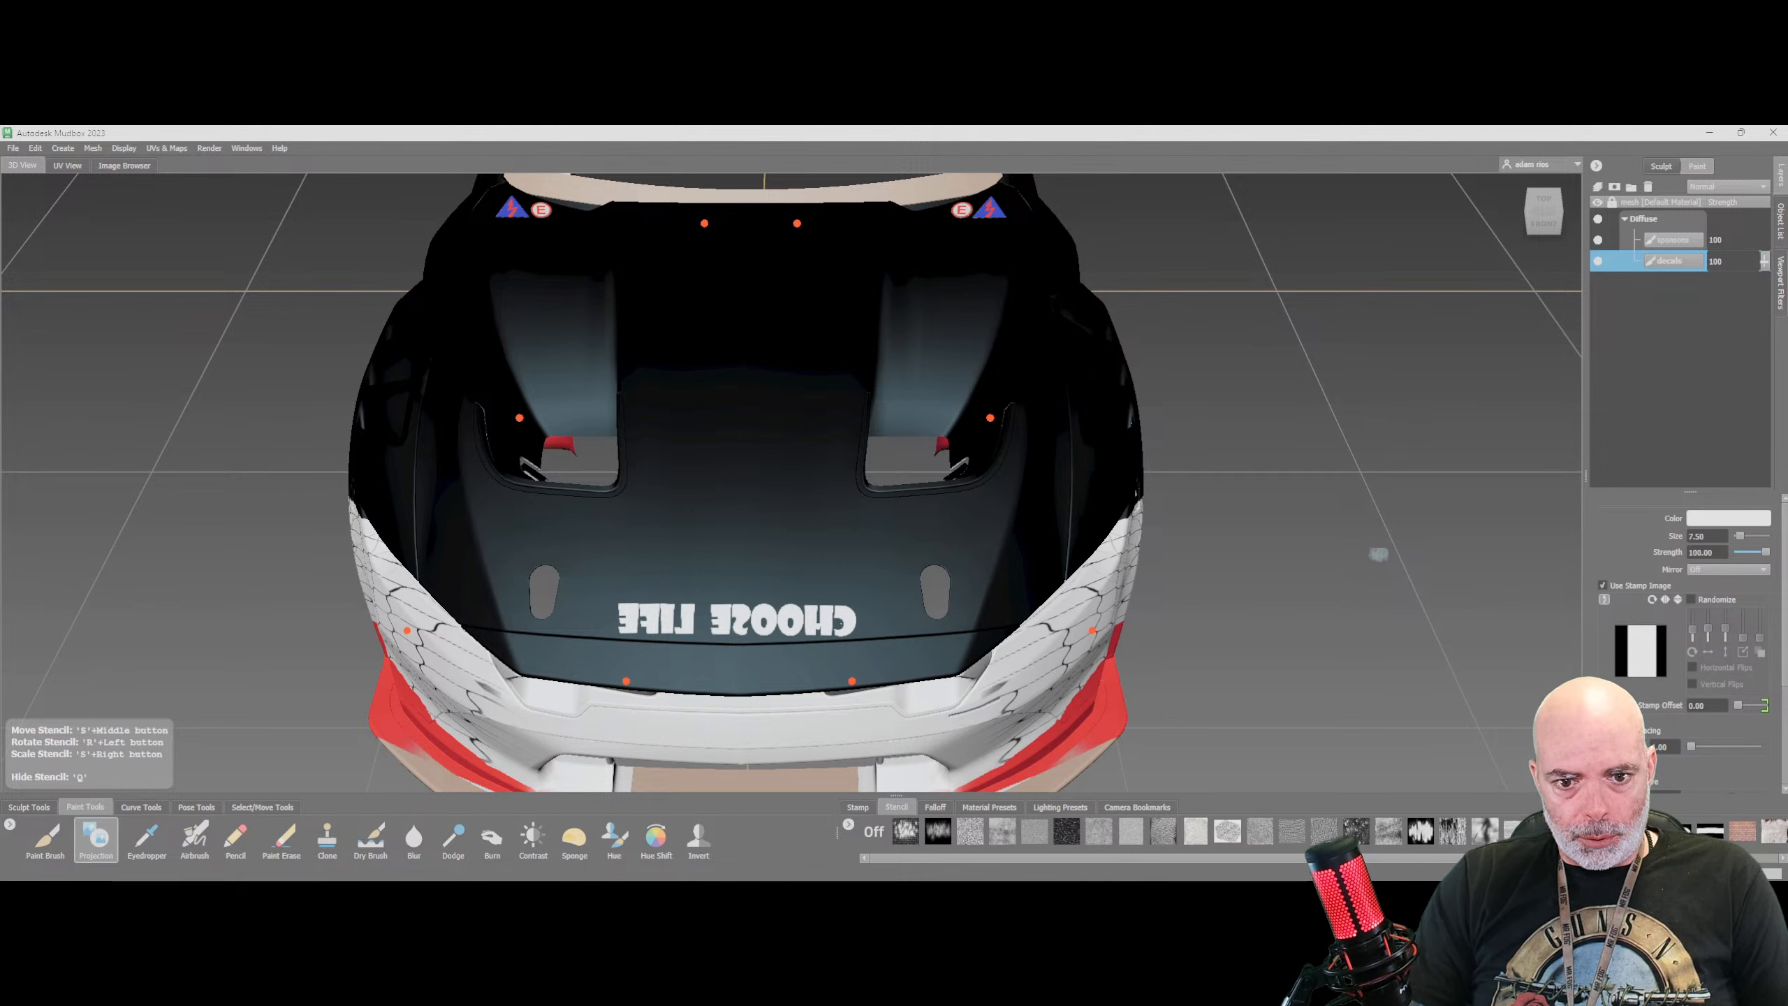
Load OldManSimRacing YouTube.png as the stencil and shrink it to fit just above the CHOOSE LIFE lettering on the hood
left_click(120, 165)
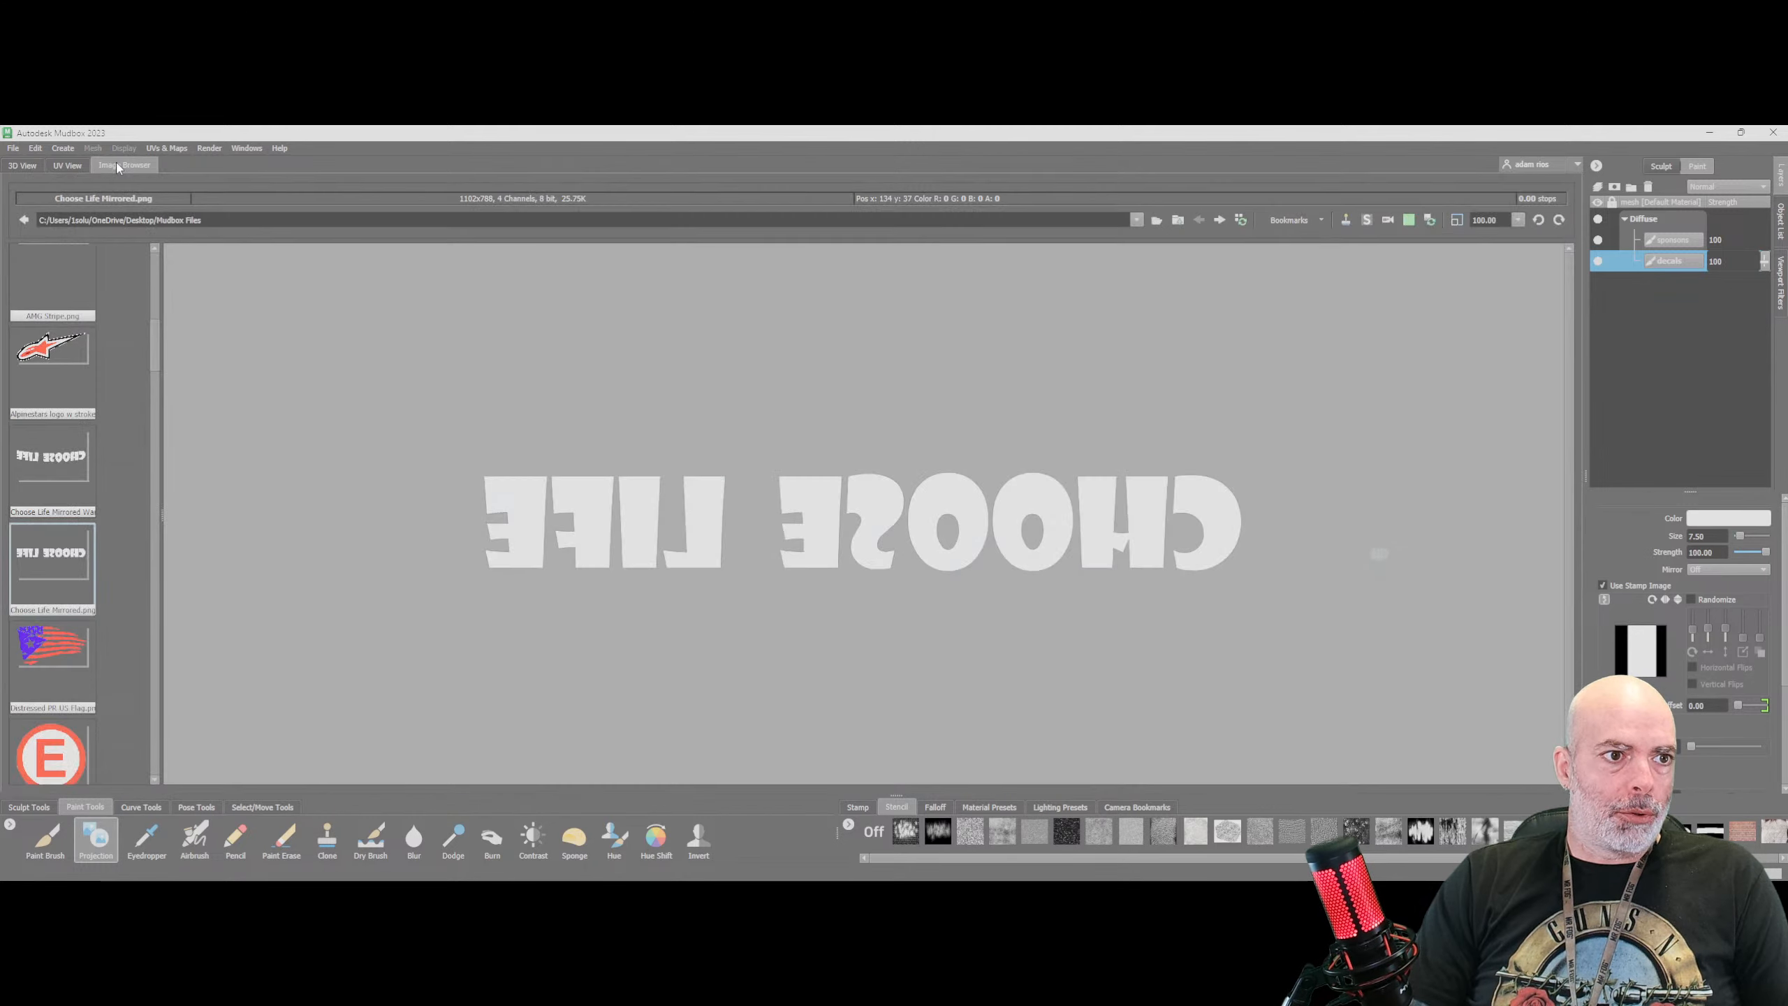
scroll(71, 576, "up", 5)
scroll(72, 576, "down", 3)
scroll(71, 572, "down", 10)
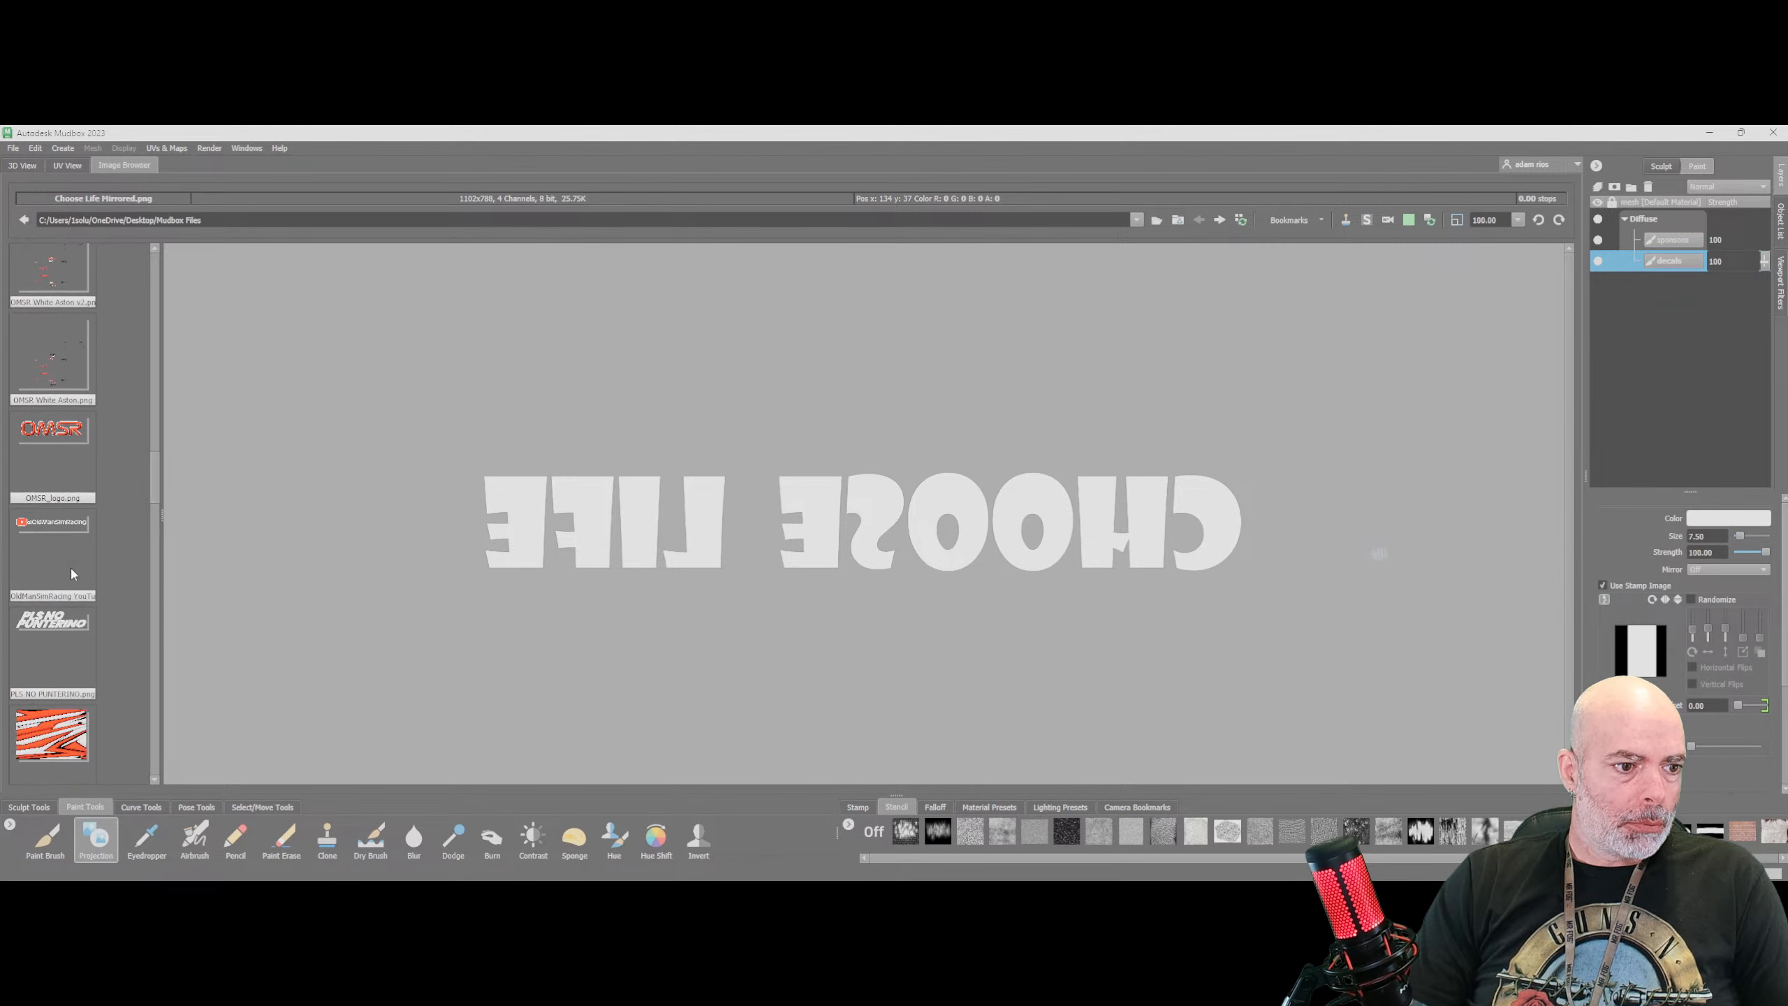
scroll(72, 573, "down", 1)
left_click(55, 524)
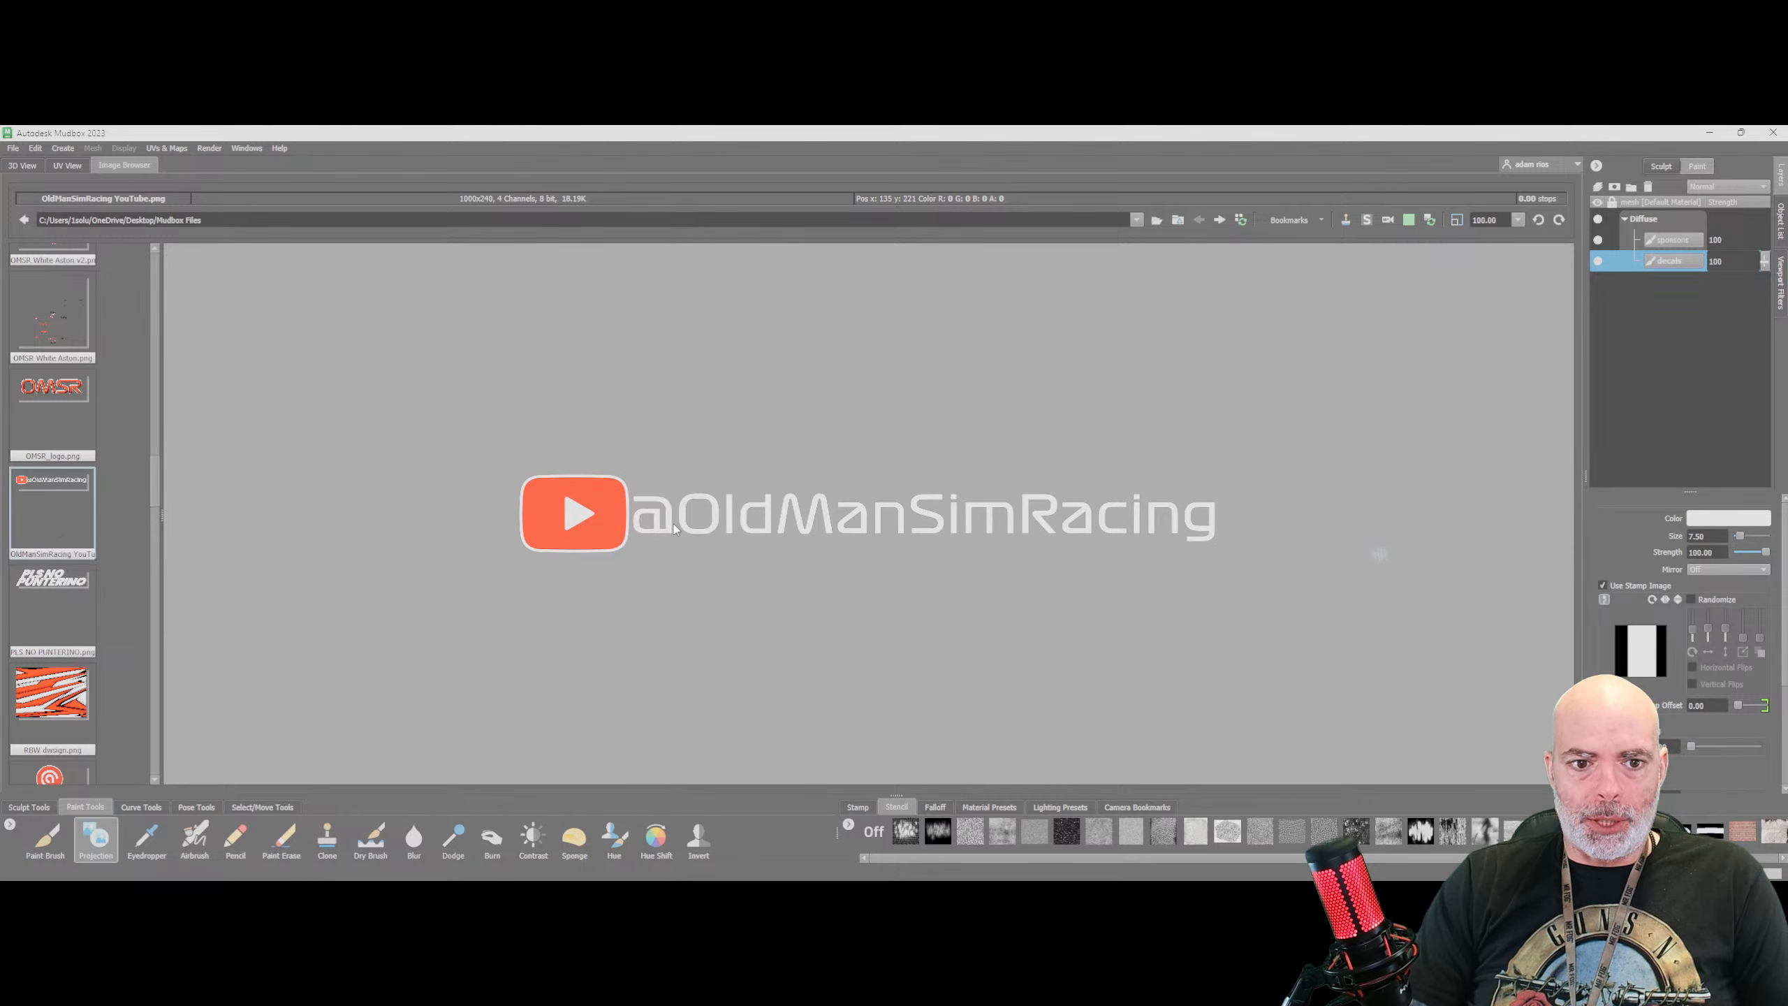
left_click(1365, 221)
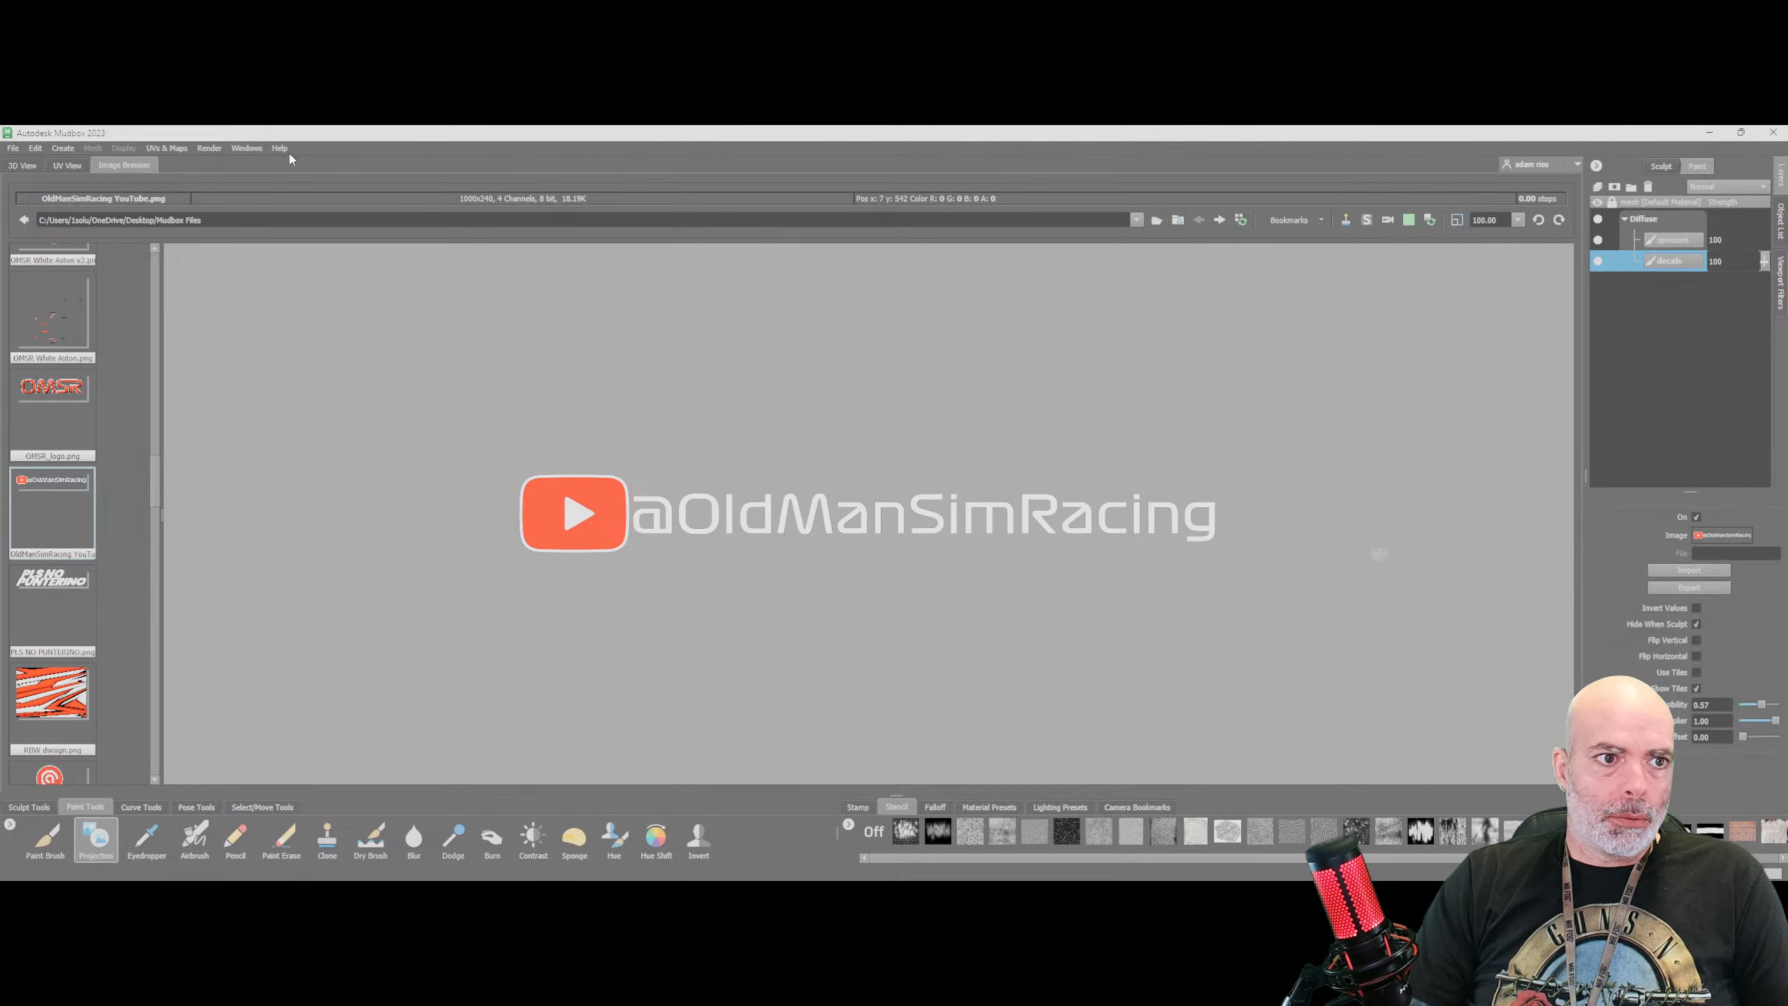
left_click(23, 165)
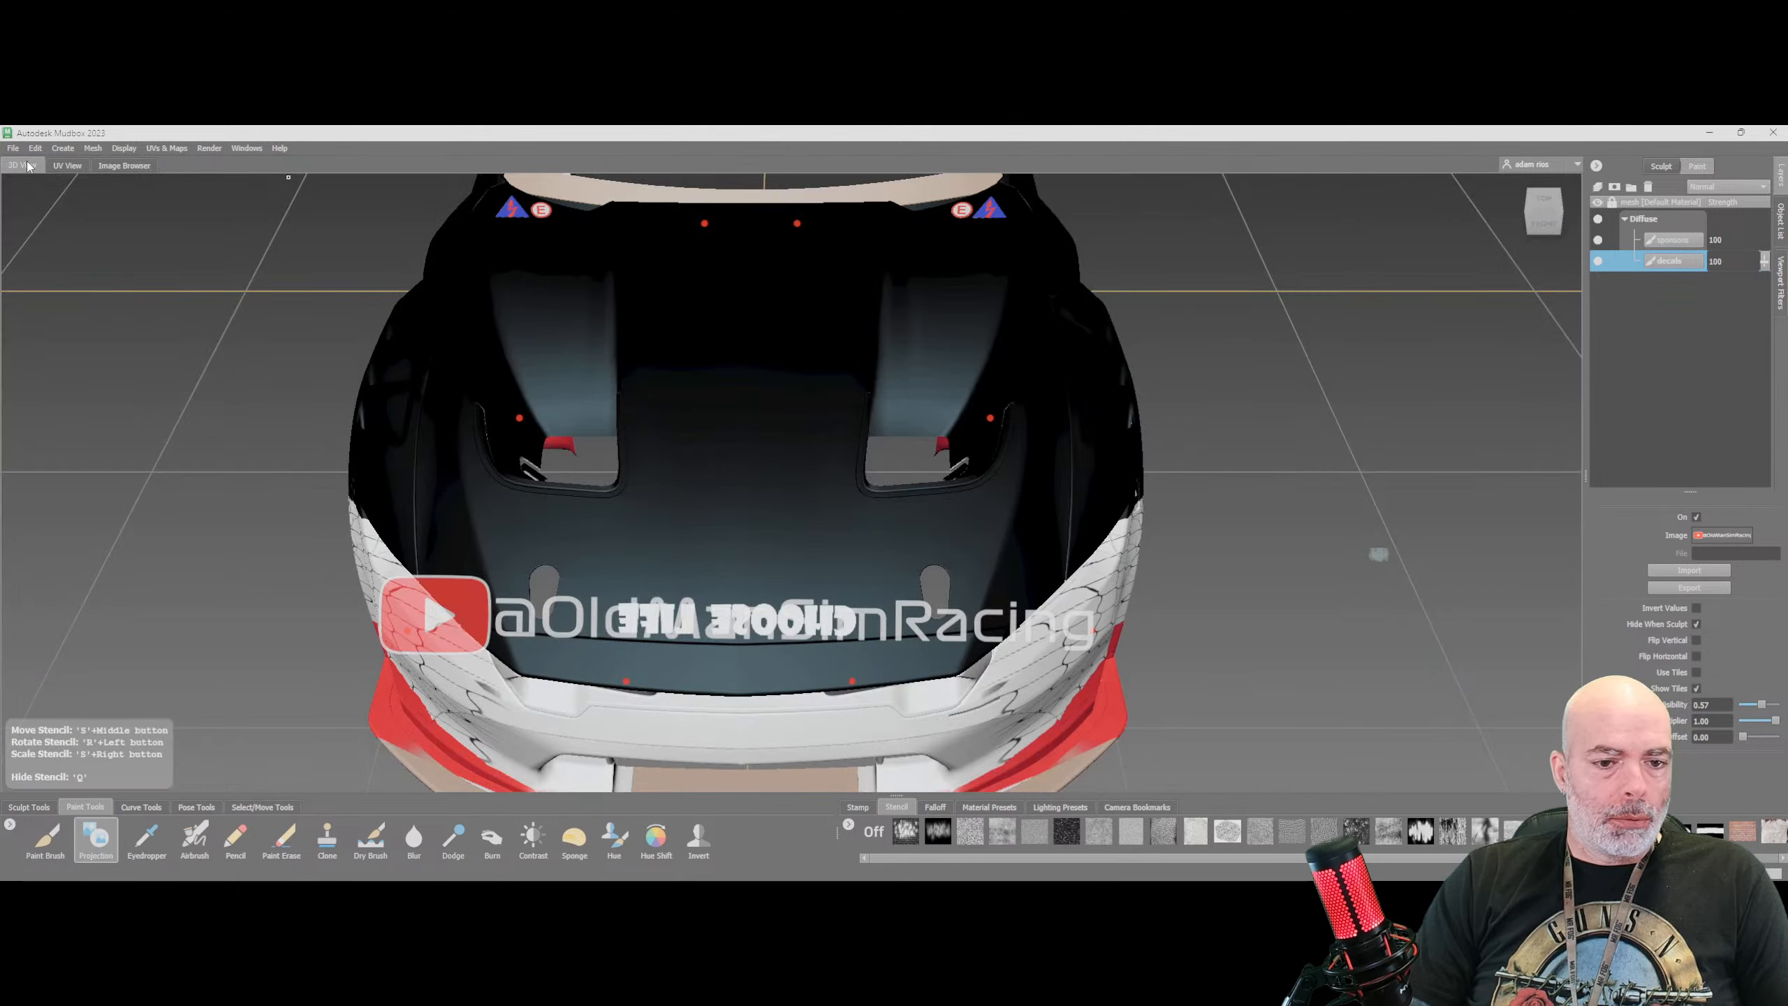
right_click_drag(846, 584, 591, 635)
middle_click_drag(655, 634, 655, 599)
left_click(48, 841)
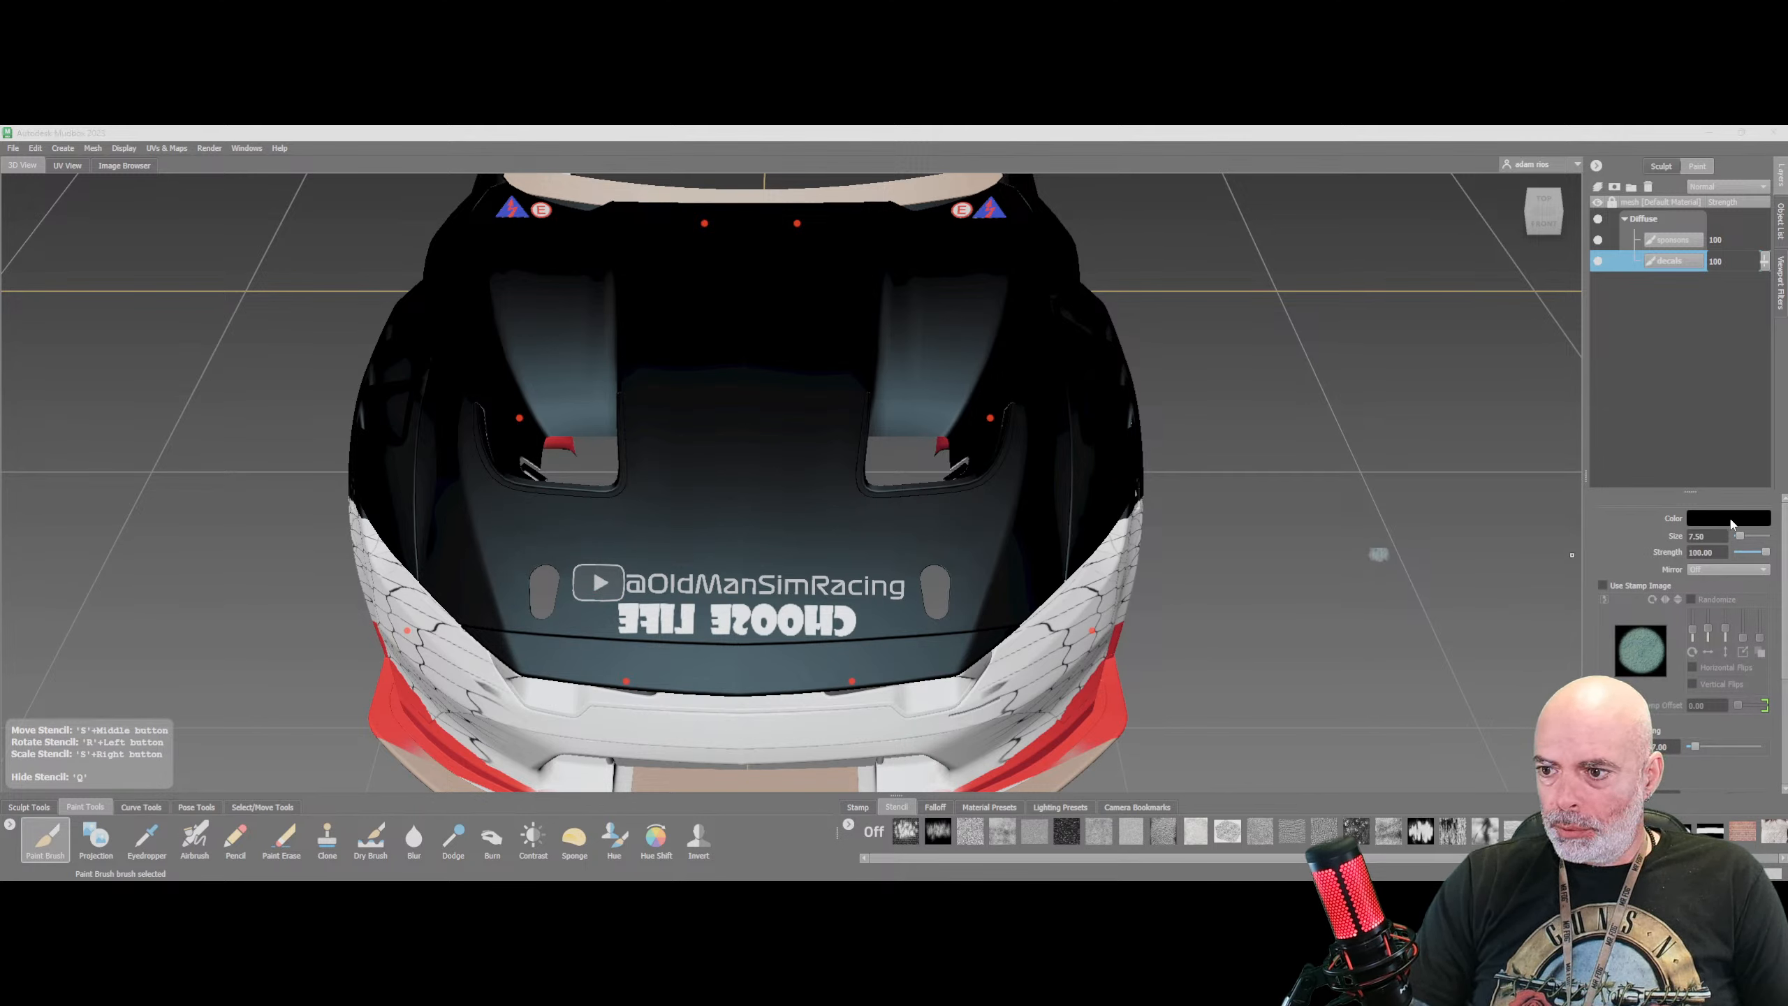
left_click(961, 595)
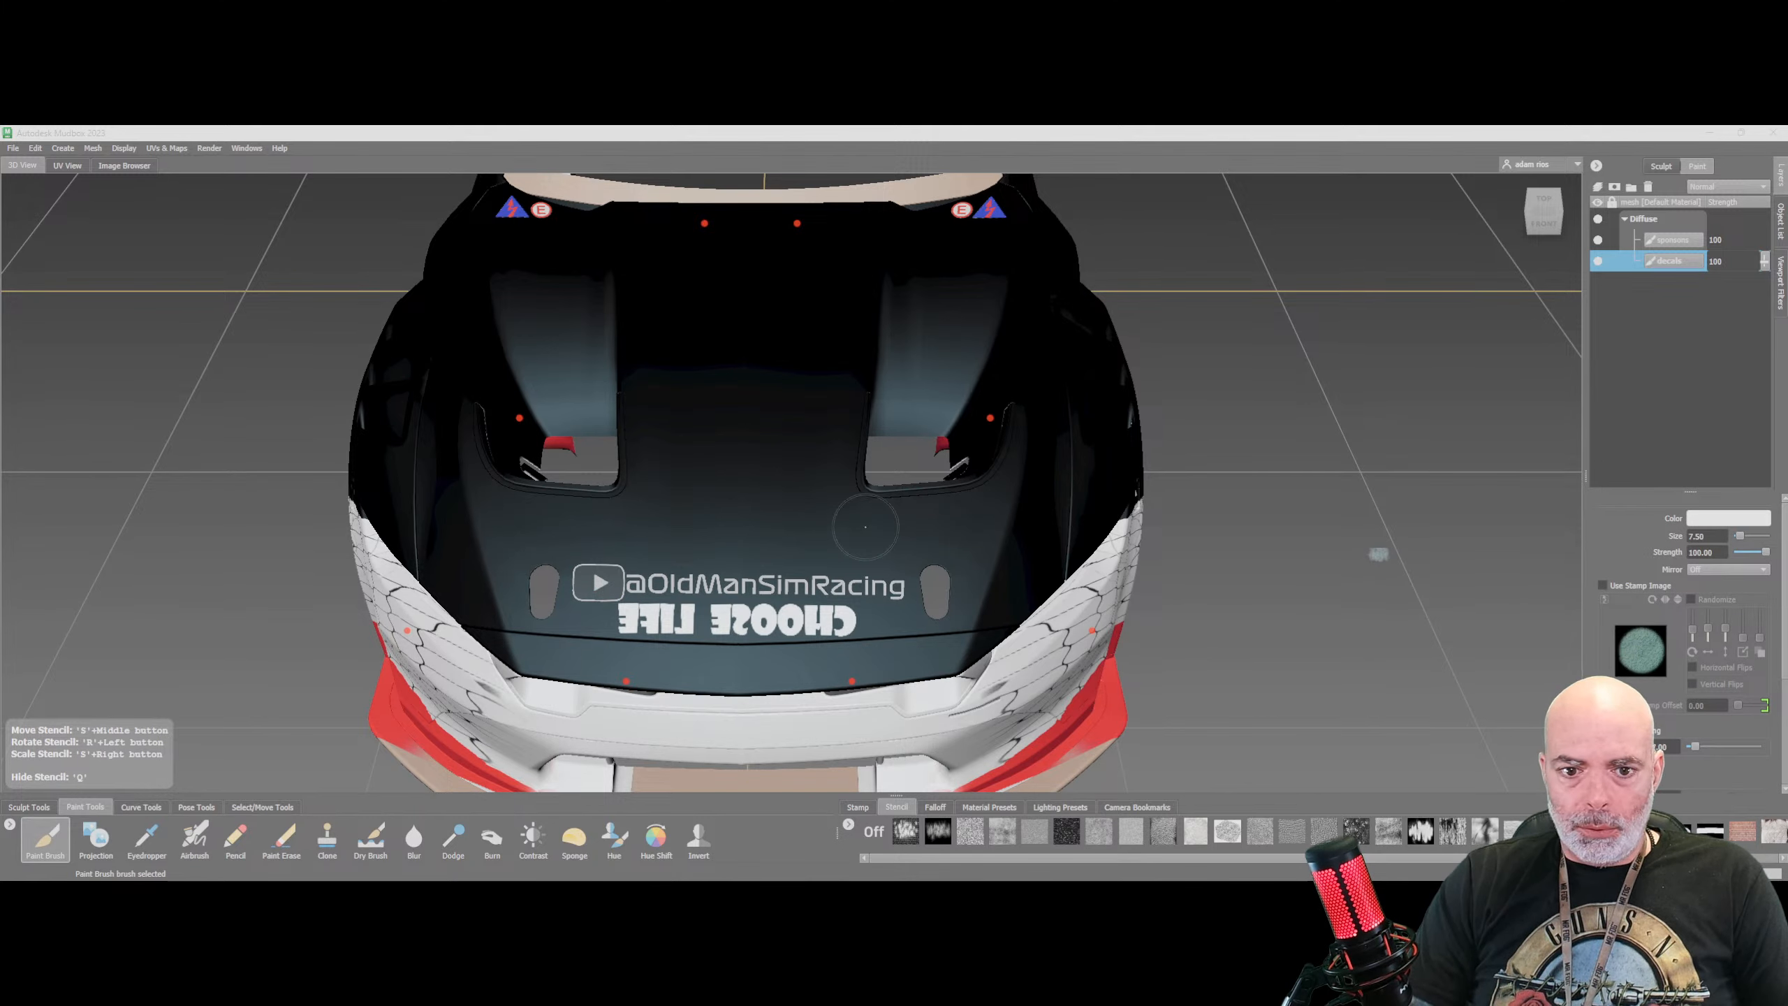
left_click_drag(818, 584, 599, 583)
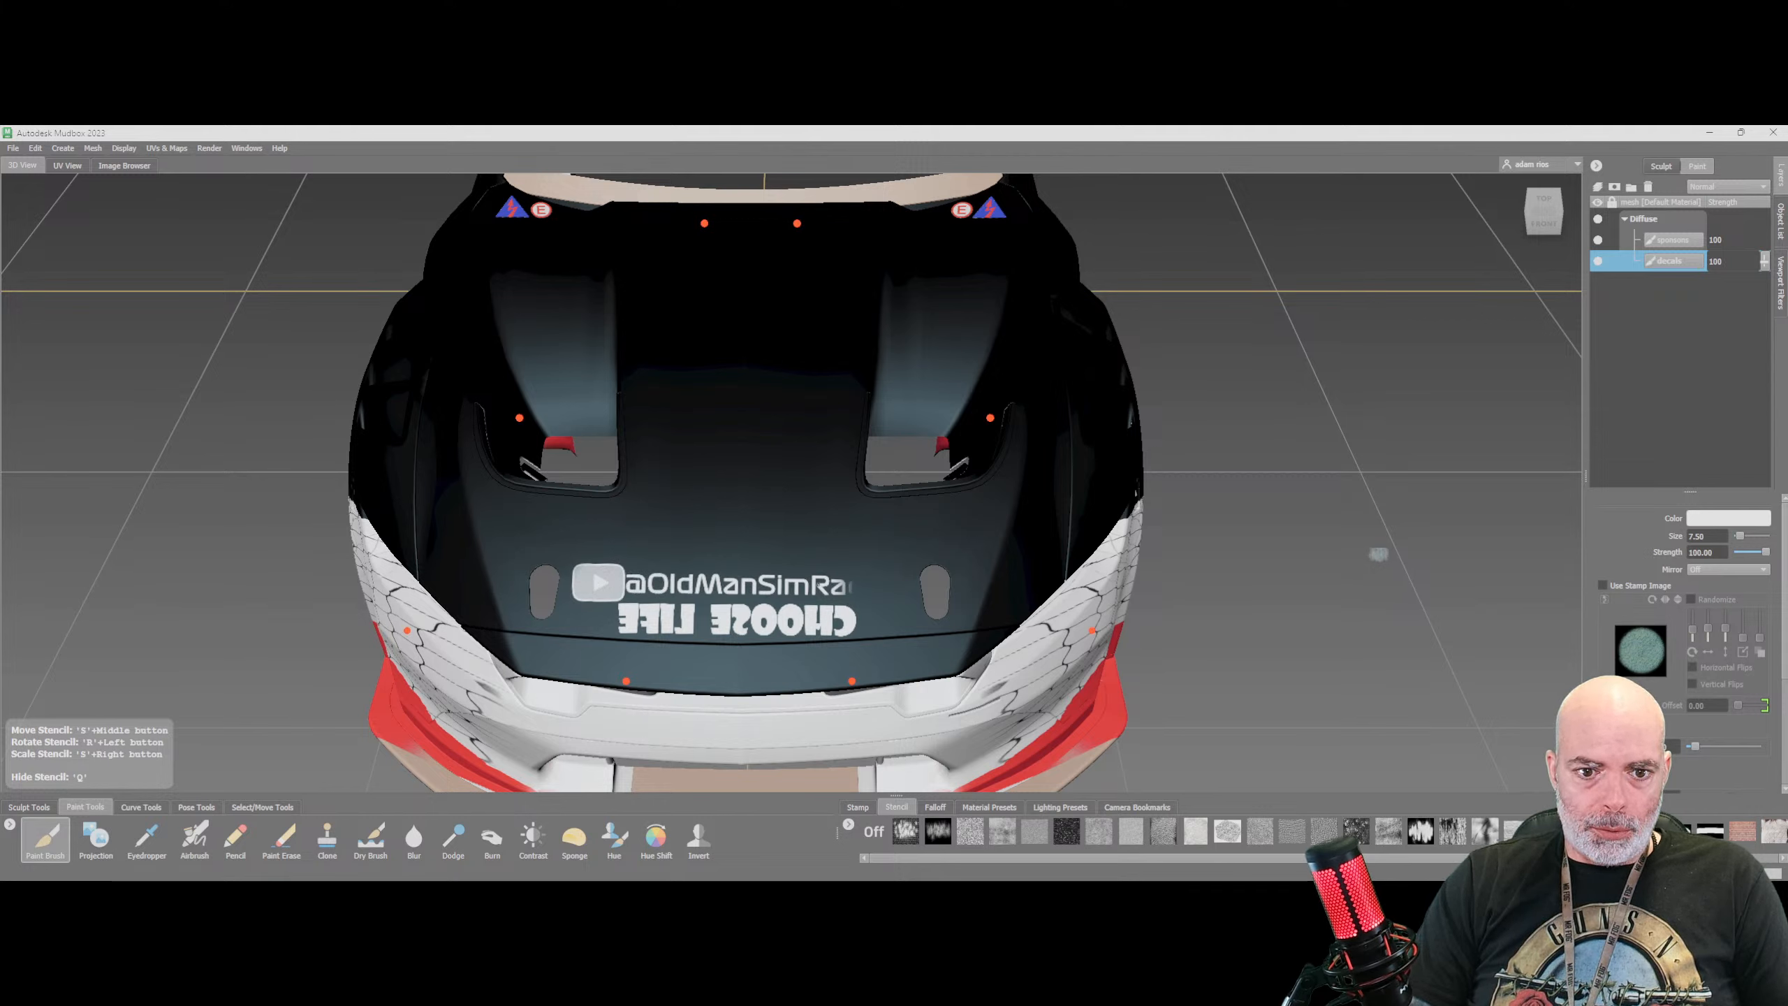
left_click_drag(848, 584, 878, 584)
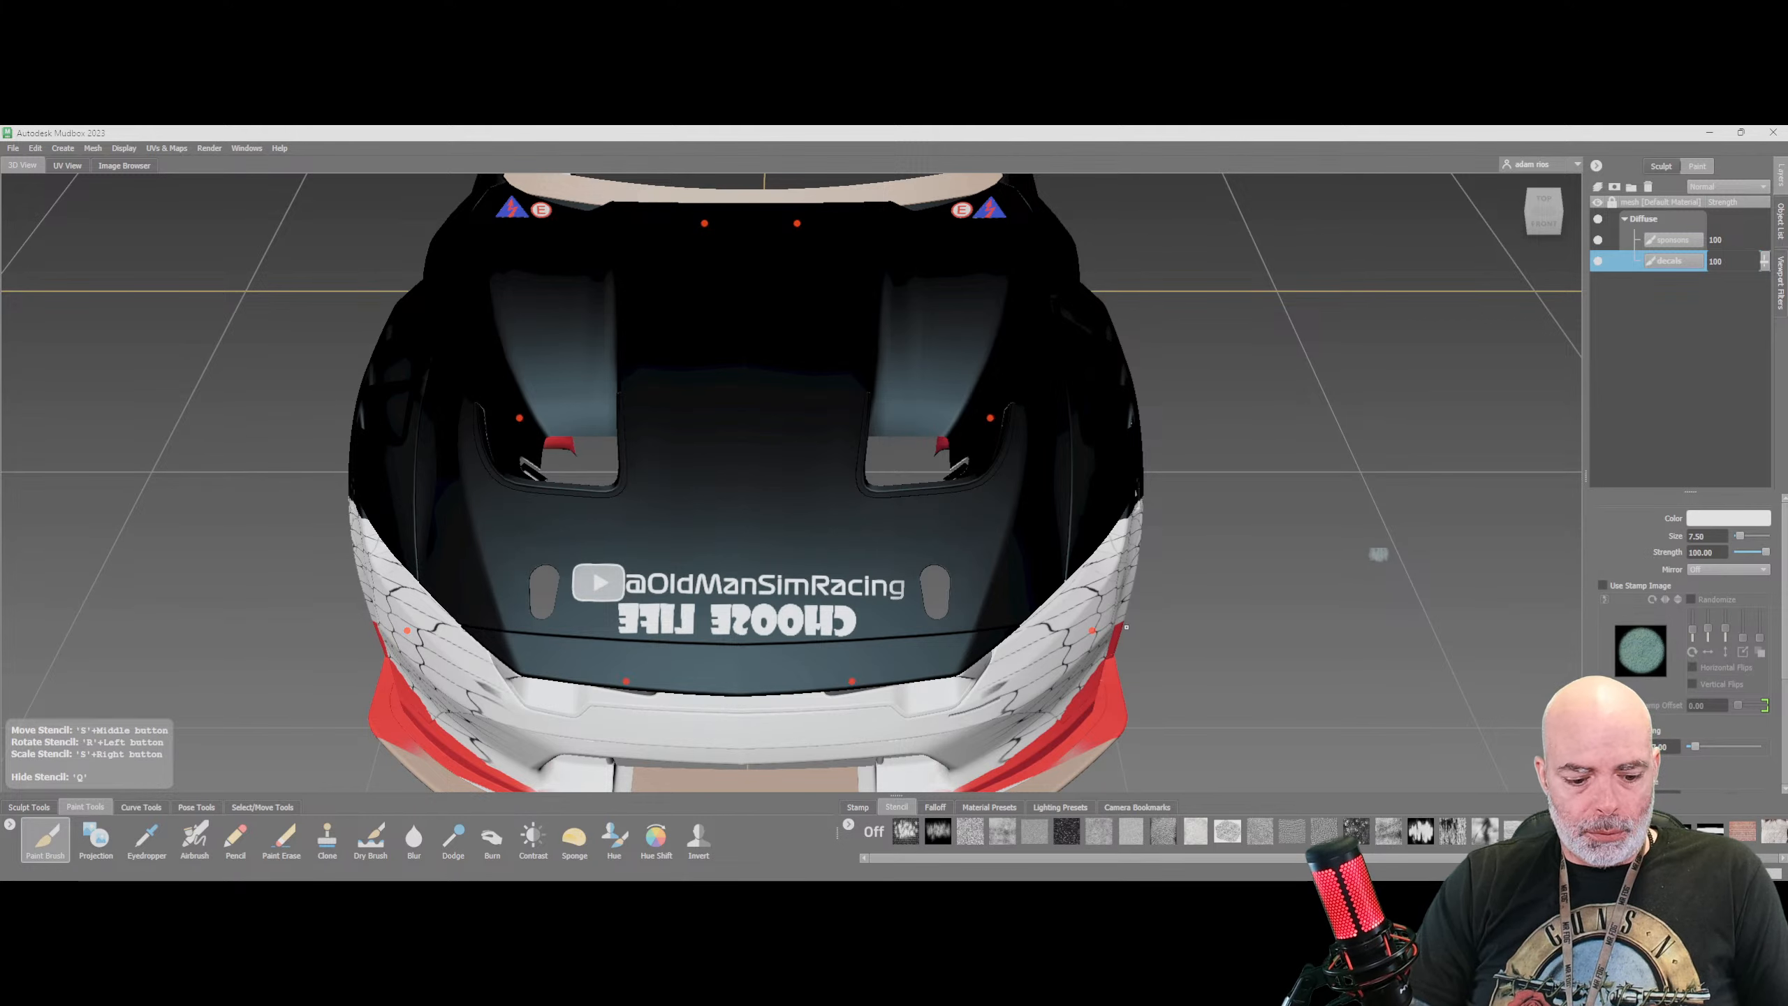
key("ctrl+z")
left_click(98, 838)
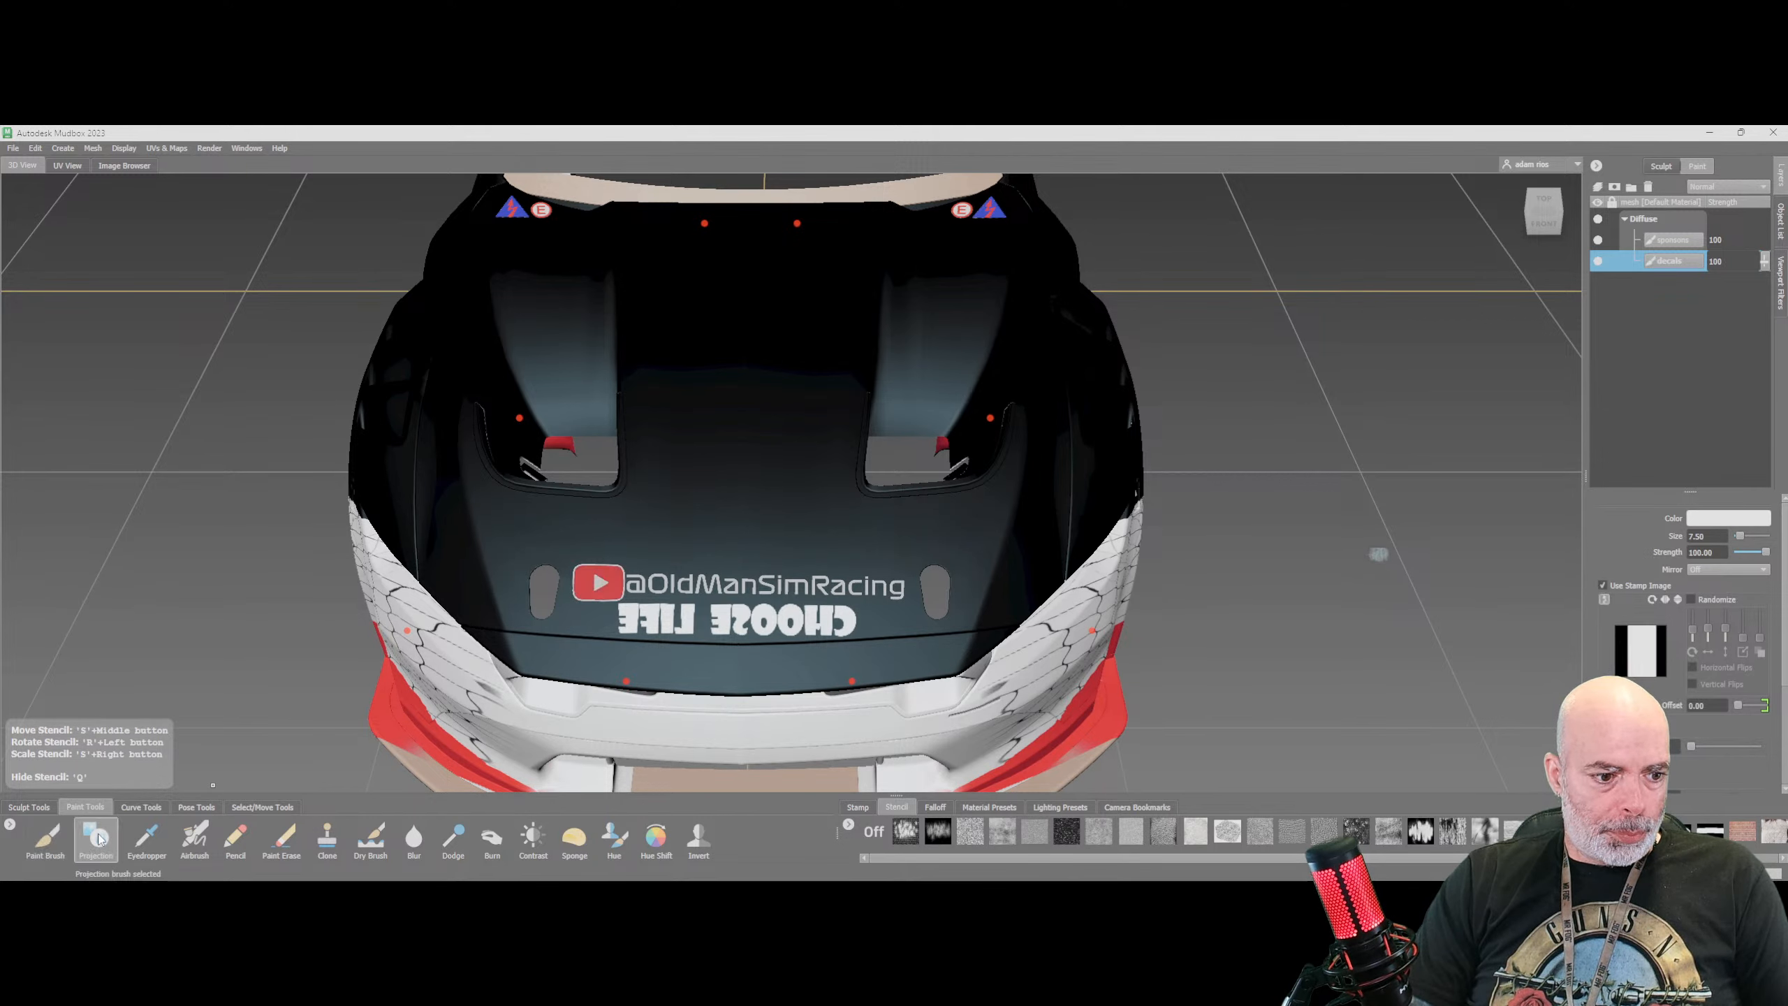
mouse_move(634, 591)
left_mouse_down()
mouse_move(592, 577)
mouse_move(901, 586)
left_mouse_up()
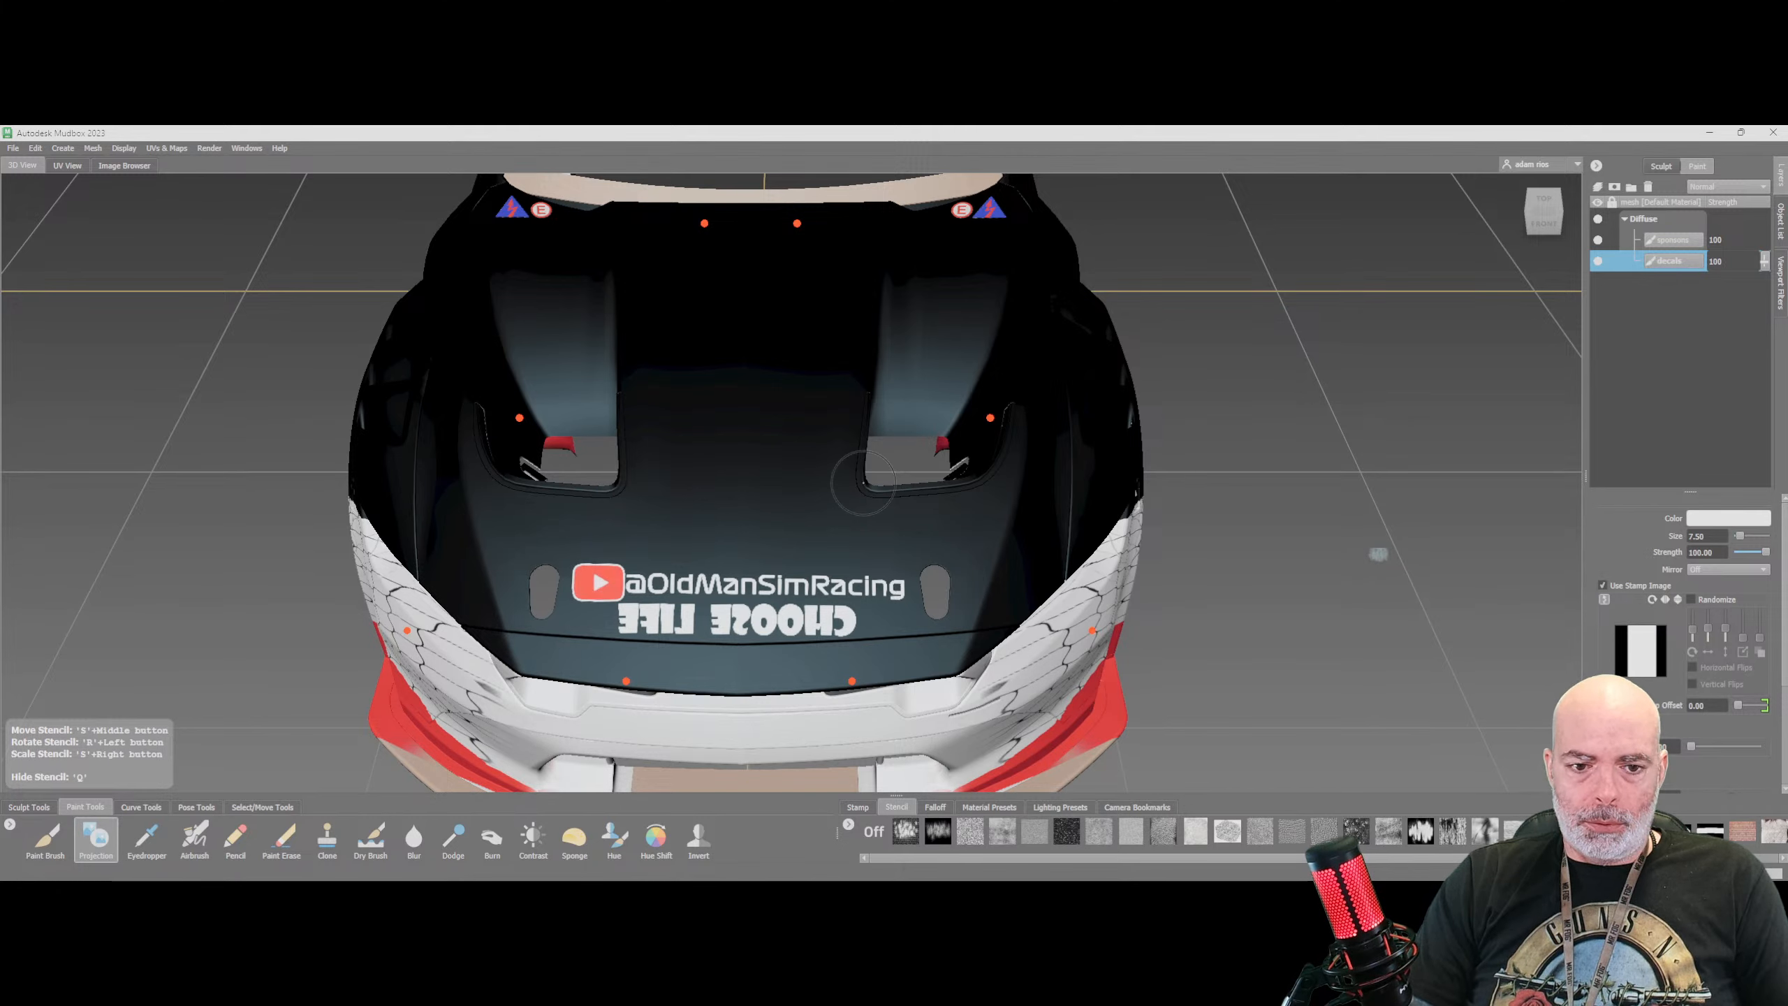
Load OMSR_logo.png as the stencil and return to the 3D view of the hood
left_click(138, 166)
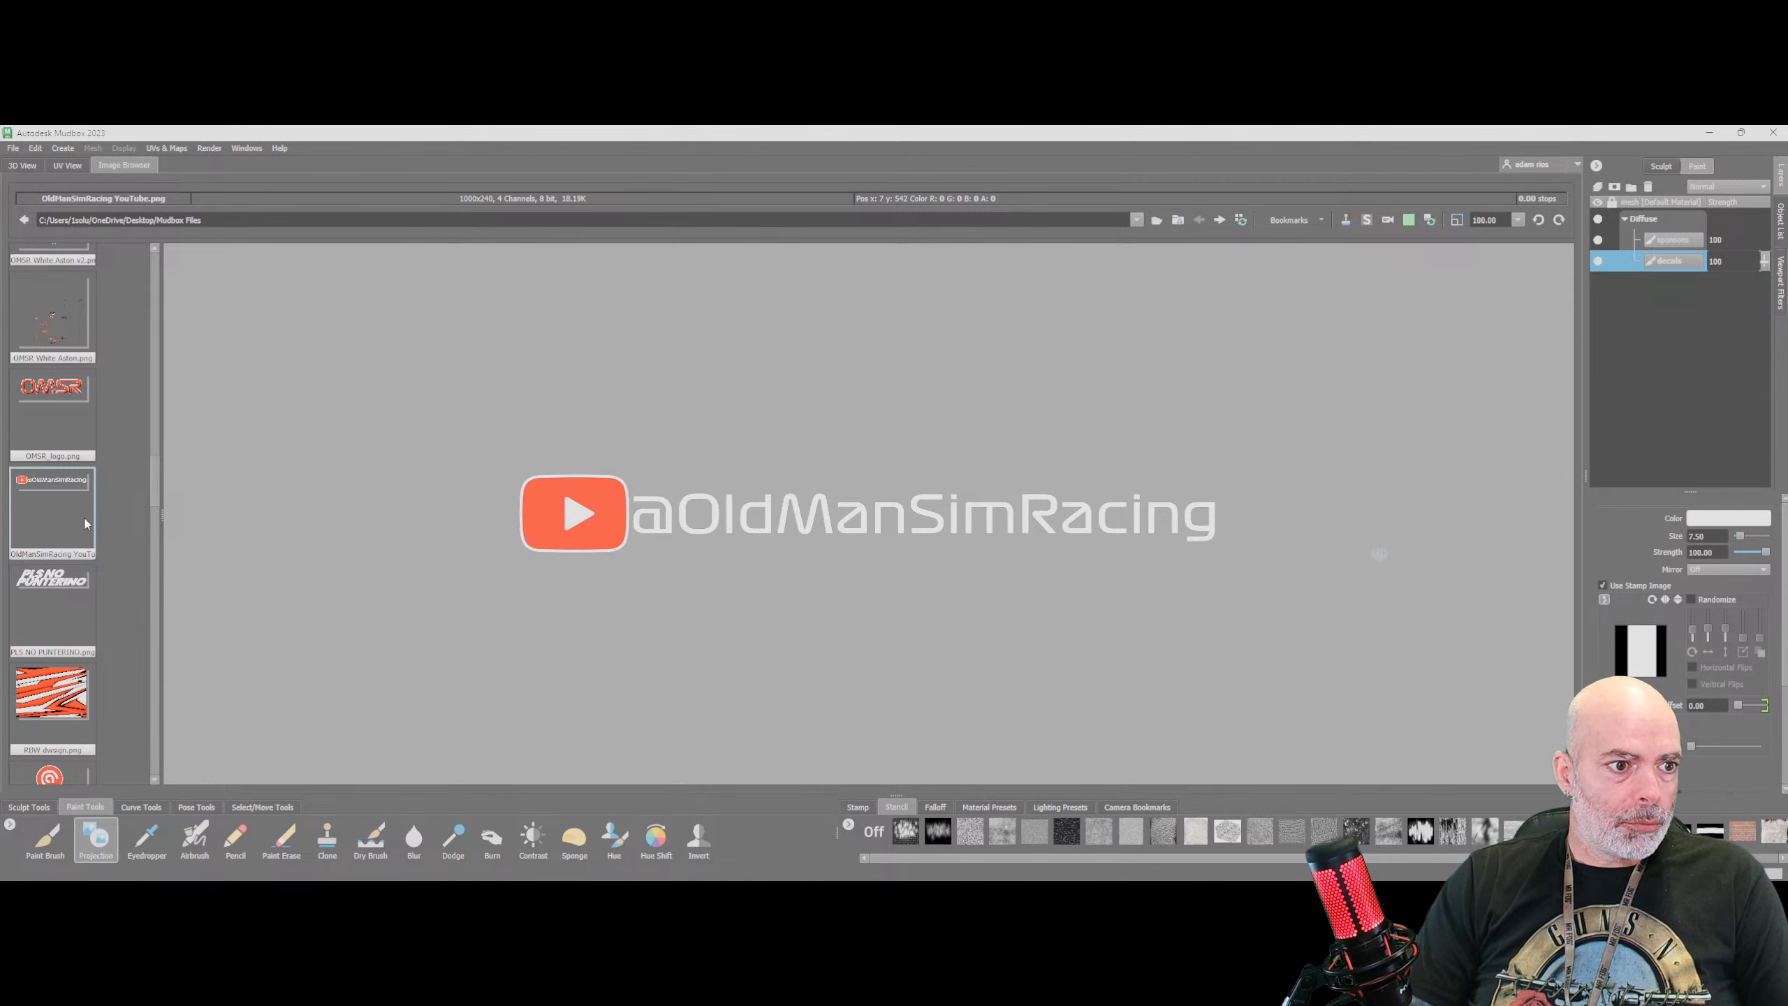
left_click(54, 380)
left_click(1372, 222)
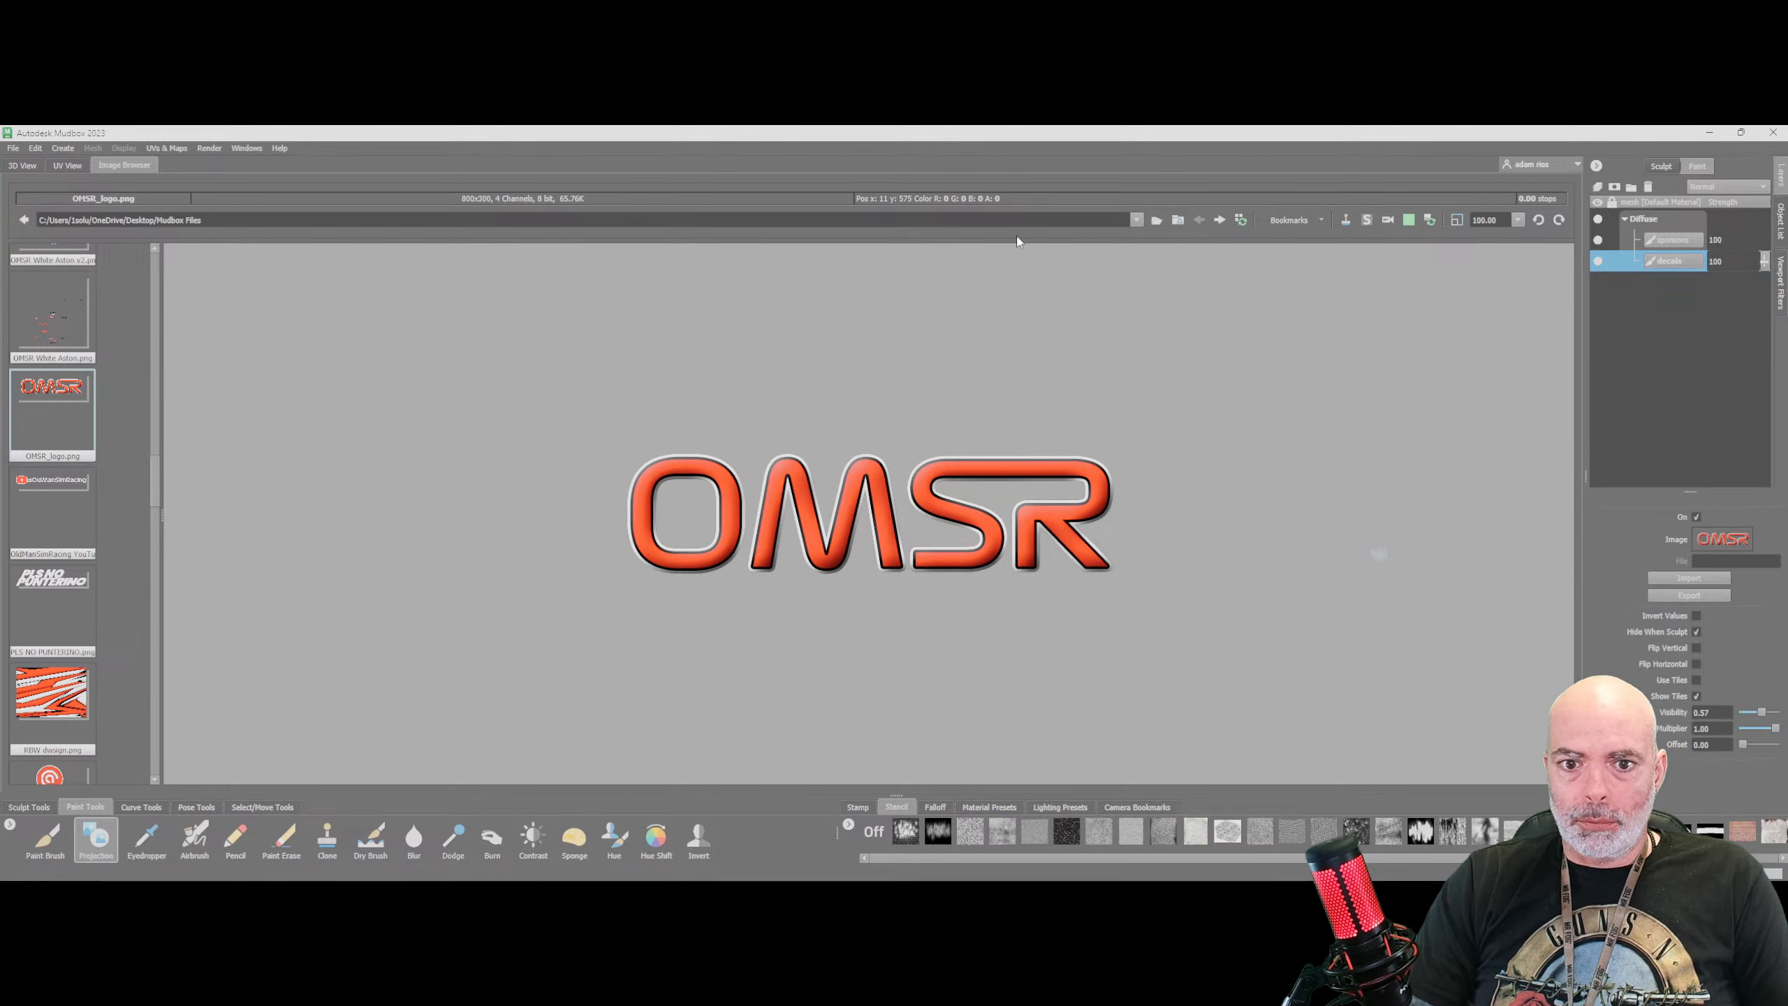
left_click(22, 167)
middle_click_drag(664, 577, 660, 522)
mouse_move(660, 522)
right_mouse_down()
mouse_move(737, 521)
mouse_move(690, 522)
right_mouse_up()
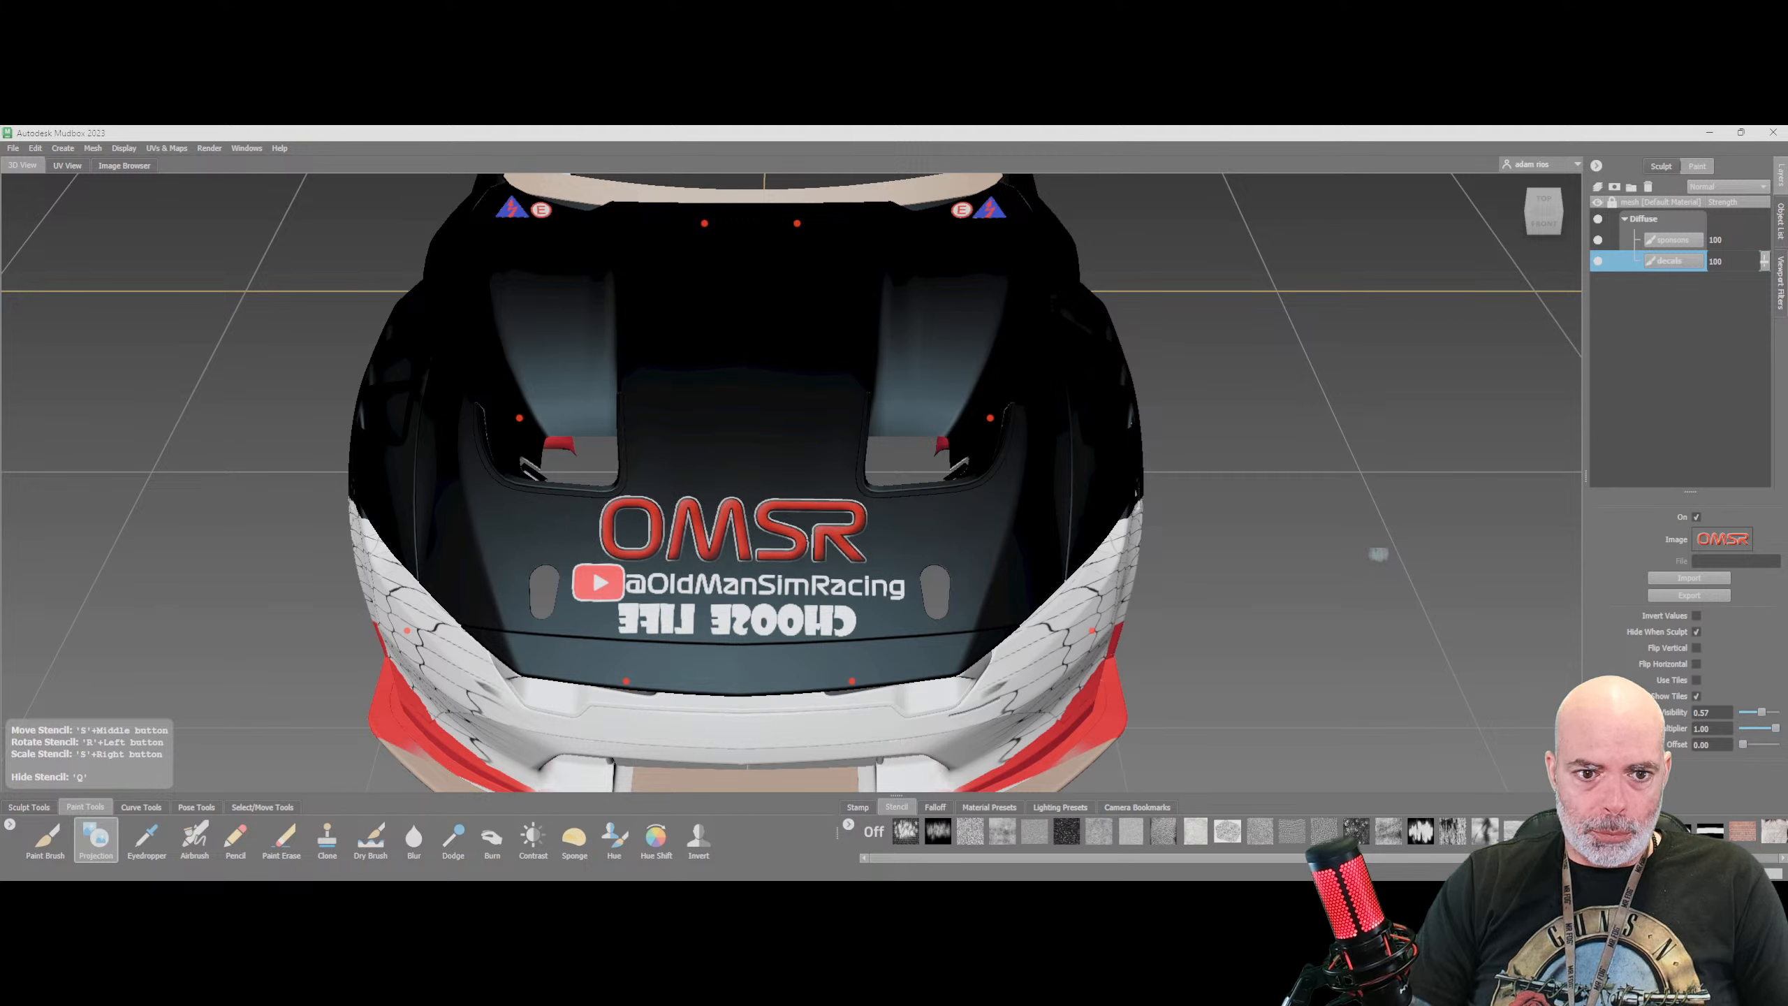
middle_click_drag(804, 541, 807, 538)
right_click_drag(807, 539, 801, 538)
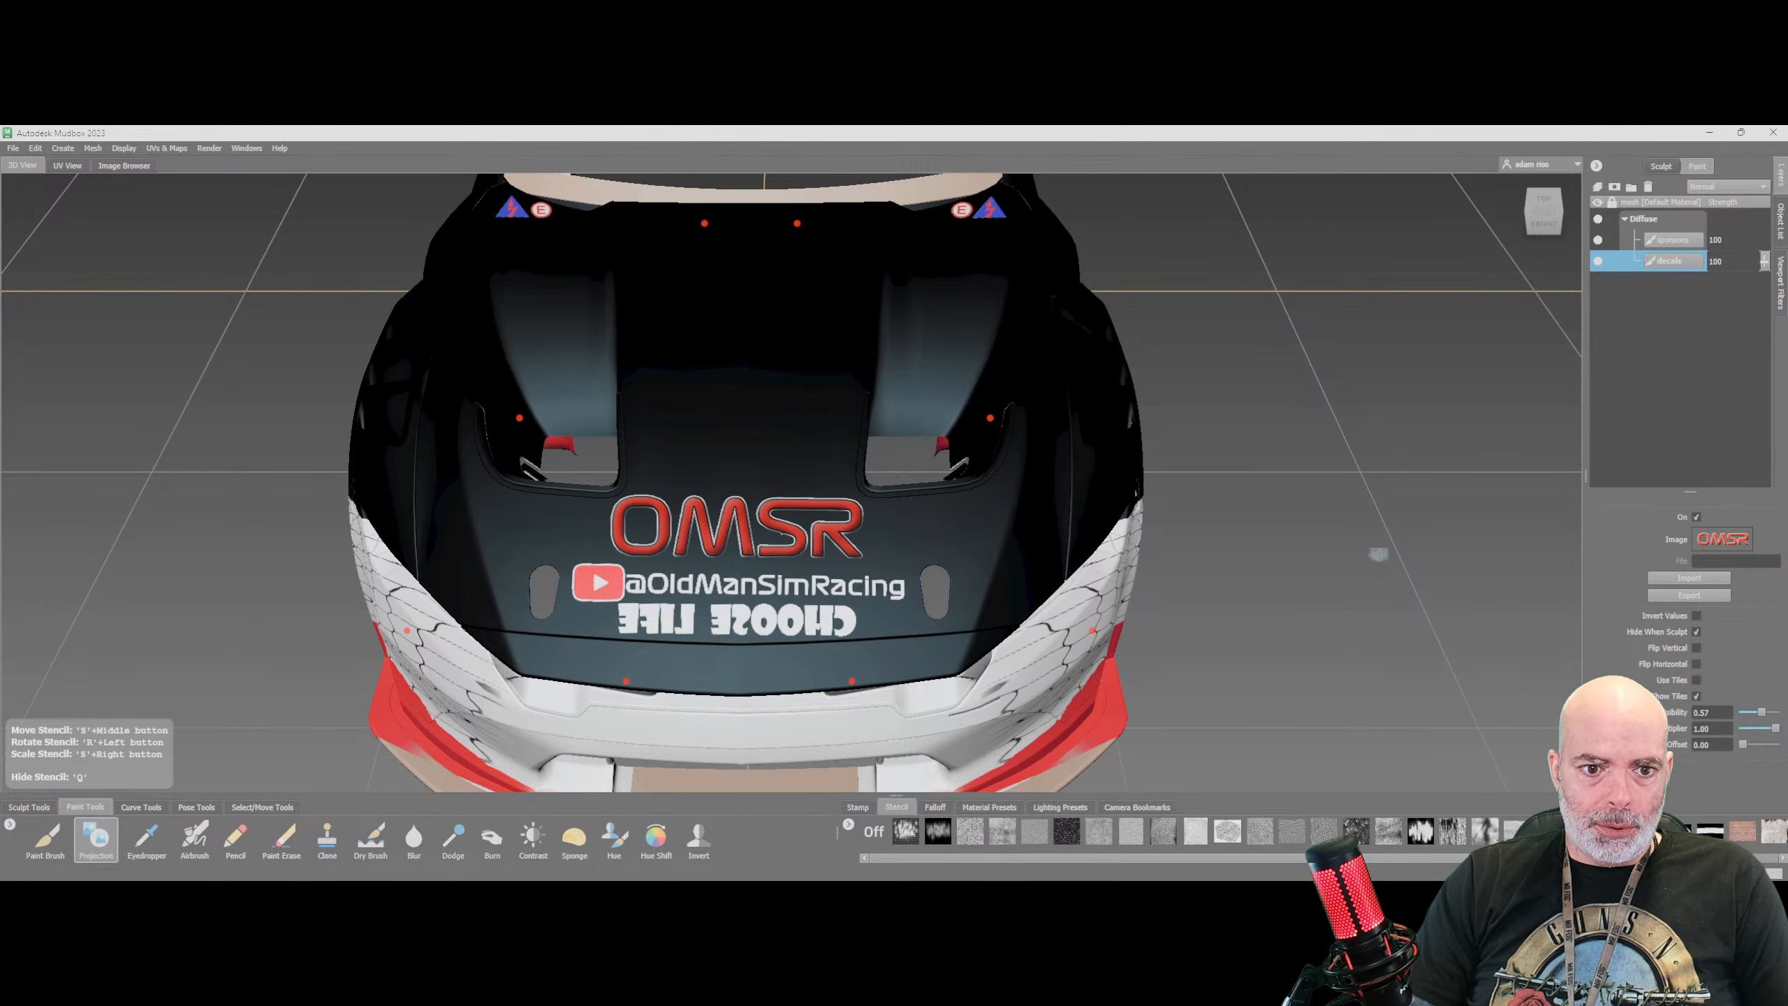
mouse_move(883, 542)
left_mouse_down()
mouse_move(697, 554)
mouse_move(665, 538)
mouse_move(756, 501)
mouse_move(873, 498)
left_mouse_up()
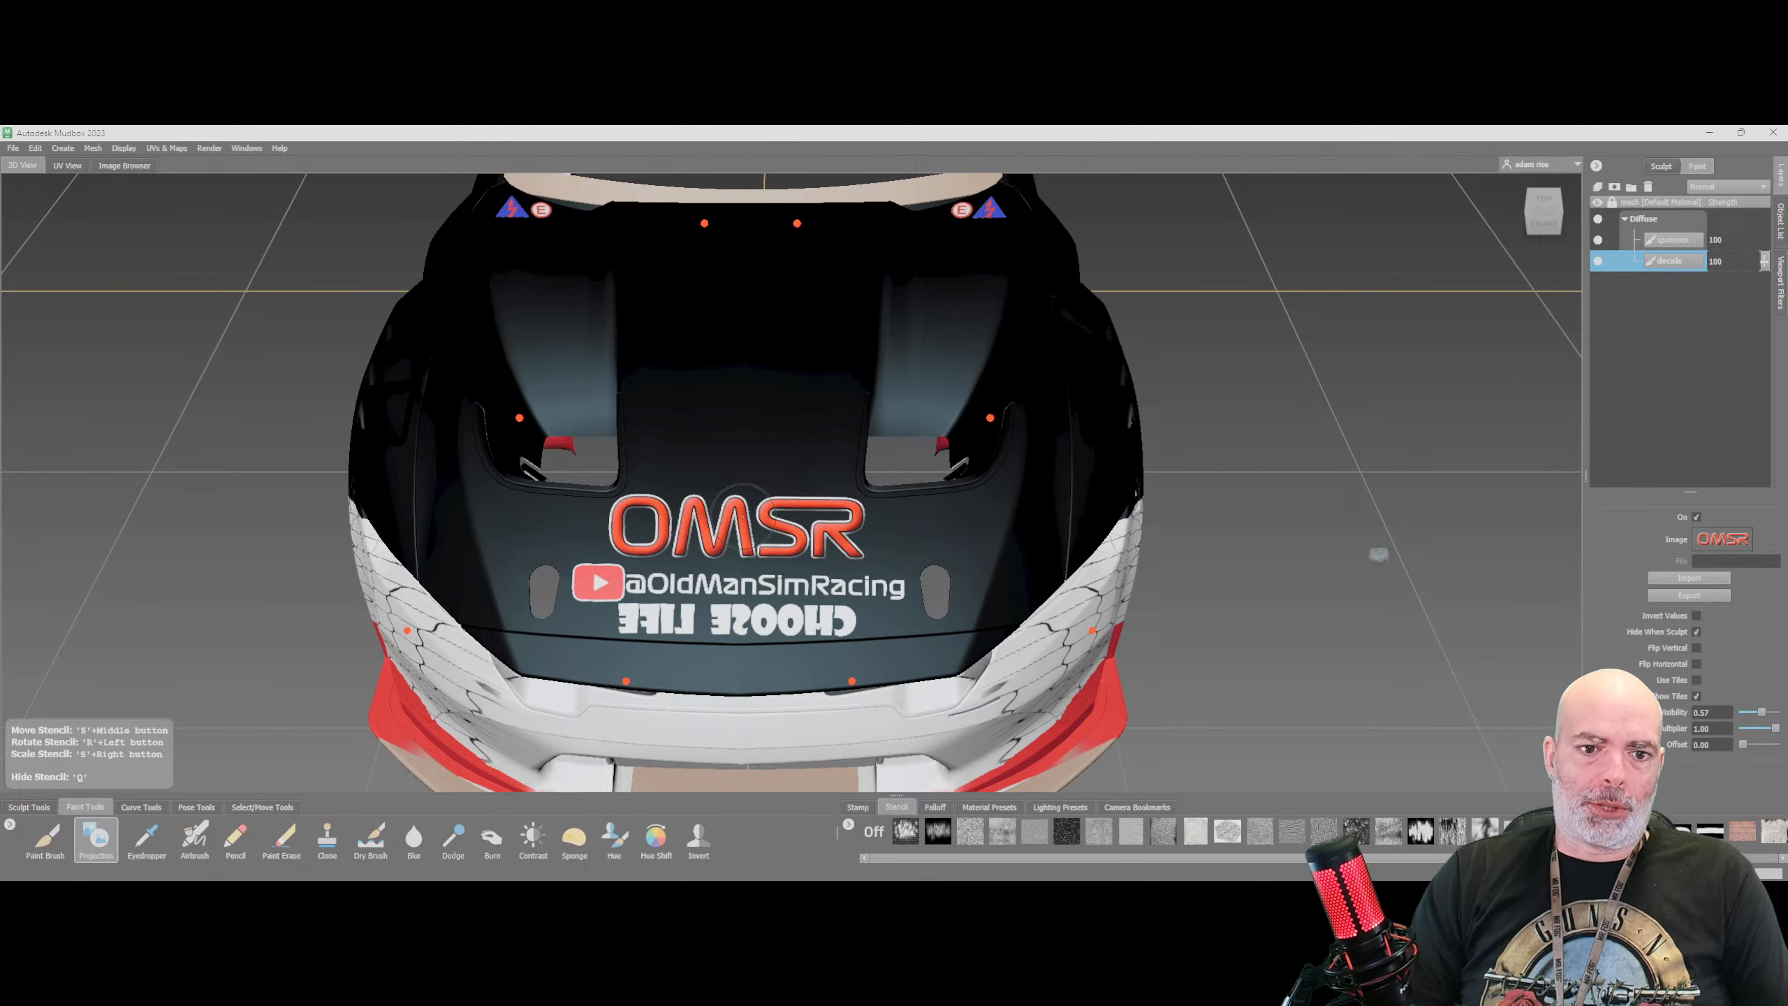
Hide the stencil and toggle each of the two paint layers off and on to check which graphics it holds
key("q")
left_click_drag(681, 428, 972, 564, "alt")
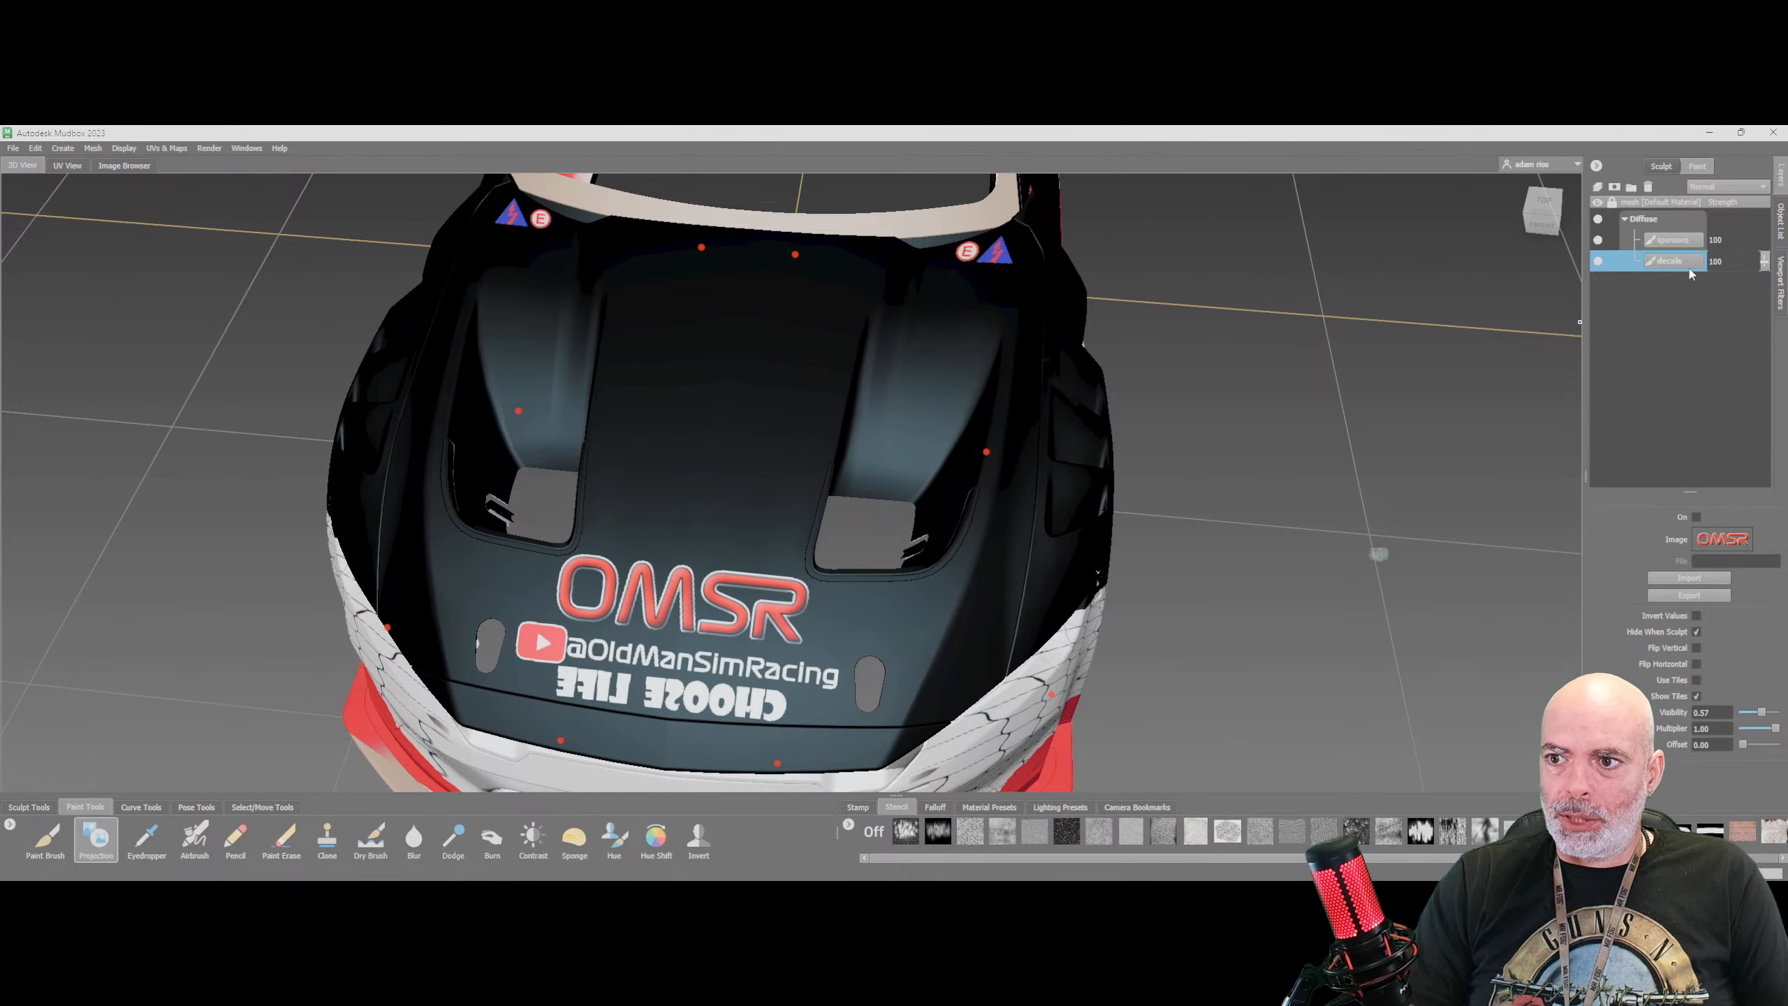
left_click(1598, 262)
left_click(1598, 262)
left_click(1598, 262)
left_click(1599, 263)
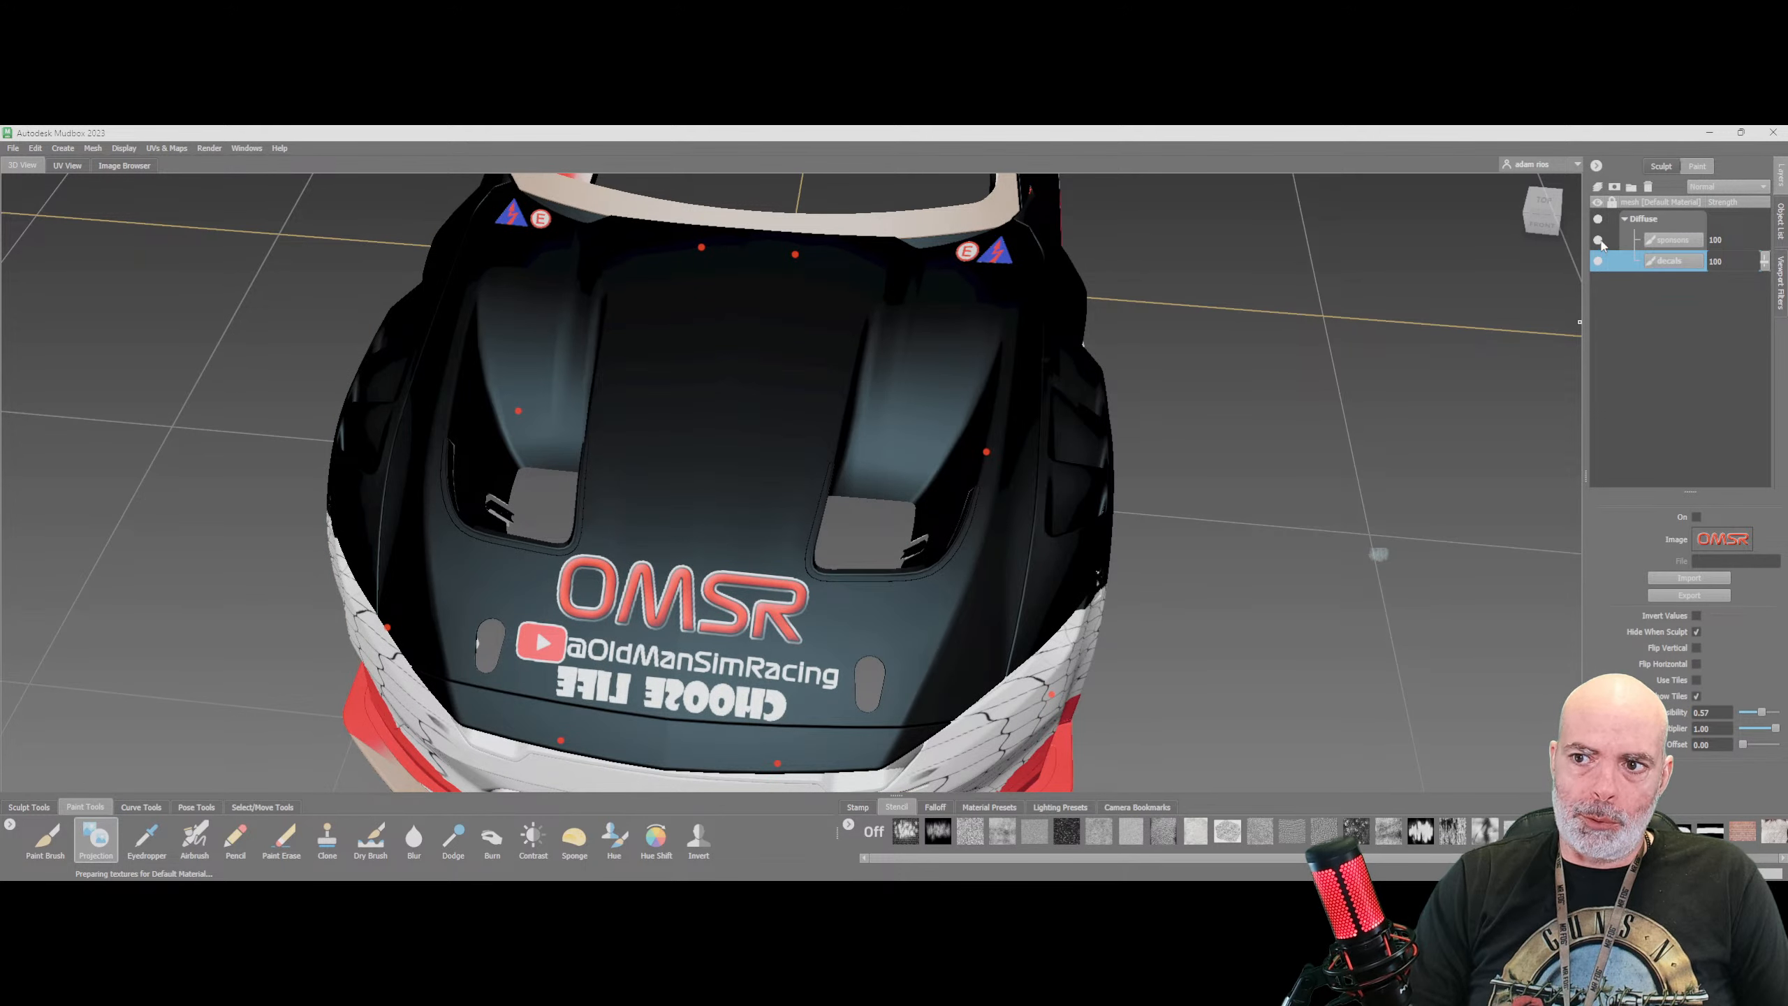
left_click_drag(1511, 325, 1344, 364, "alt")
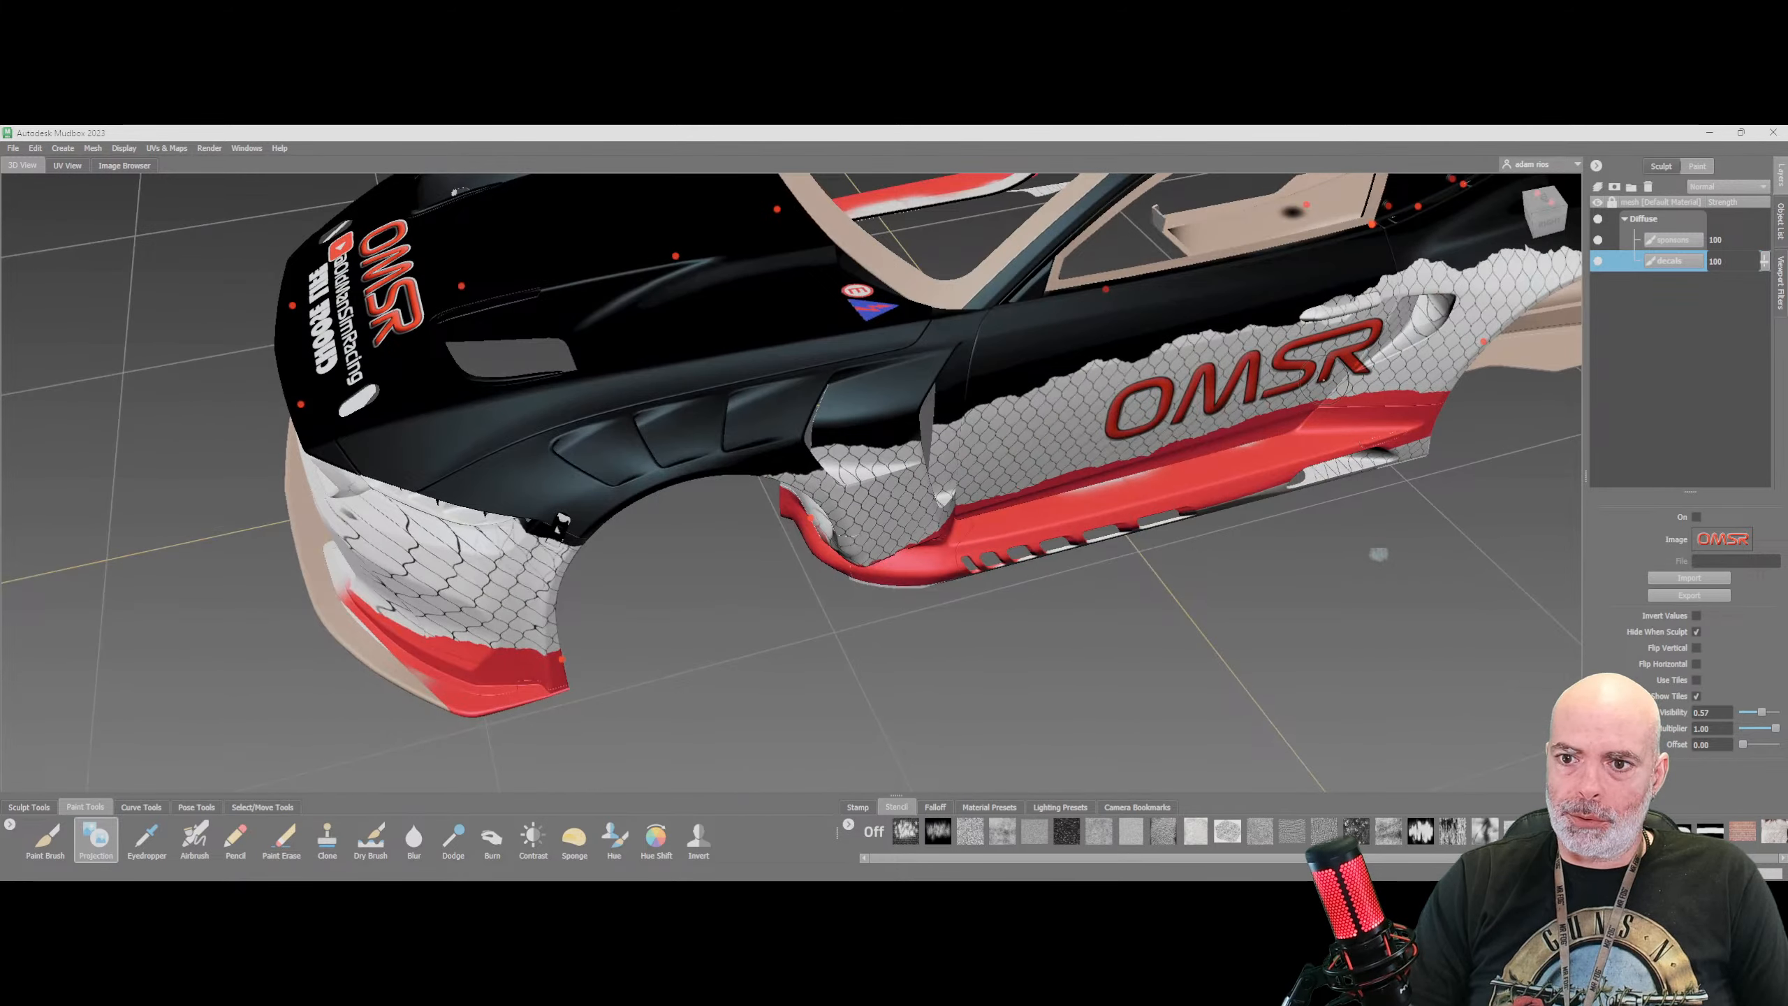
left_click(1599, 239)
left_click(1598, 240)
left_click(1598, 239)
left_click(1599, 240)
left_click_drag(1098, 444, 1262, 427, "alt")
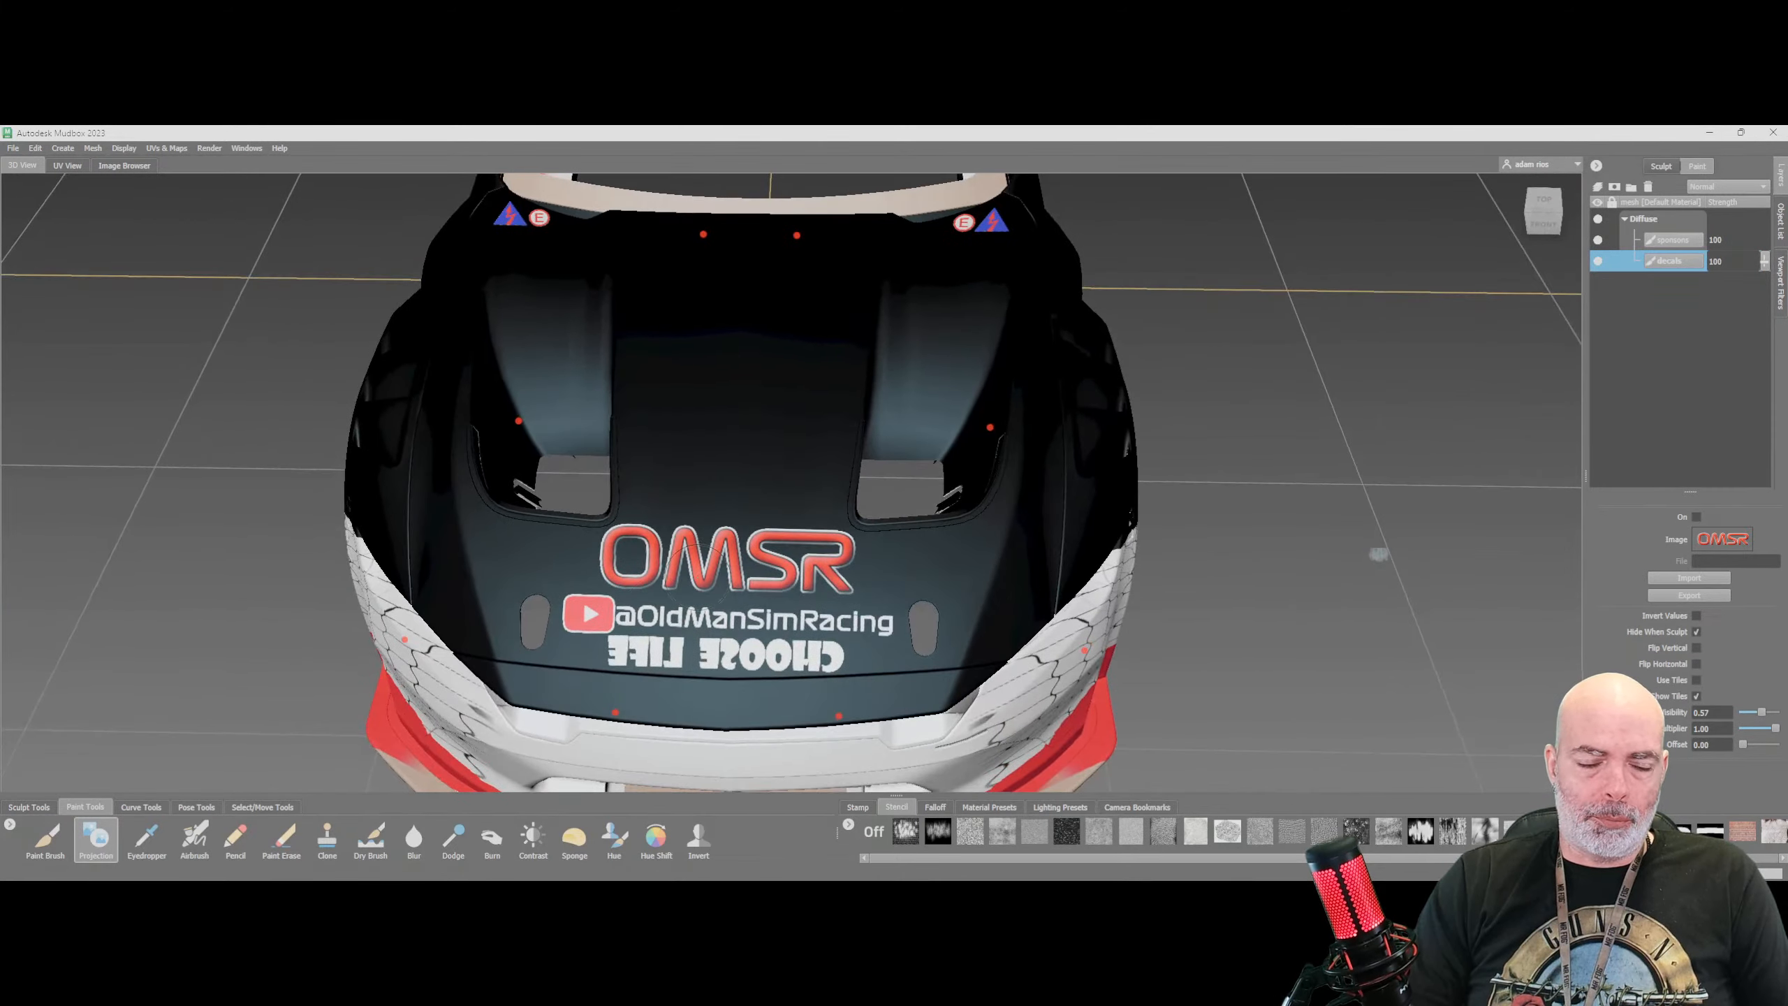
left_click(1598, 260)
left_click(1598, 260)
left_click(1598, 261)
left_click(1598, 260)
Examine the livery along the side of the car, including the door logo and the side skirt
left_click_drag(943, 672, 1239, 693, "alt")
scroll(297, 460, "down", 3)
left_click_drag(315, 470, 332, 457, "alt")
mouse_move(1378, 555)
left_mouse_down("alt")
mouse_move(1369, 458)
mouse_move(1411, 465)
mouse_move(1514, 542)
mouse_move(1510, 574)
mouse_move(1562, 652)
mouse_move(1507, 557)
mouse_move(1416, 556)
mouse_move(1398, 609)
mouse_move(1378, 555)
mouse_move(1402, 535)
mouse_move(1380, 556)
left_mouse_up("alt")
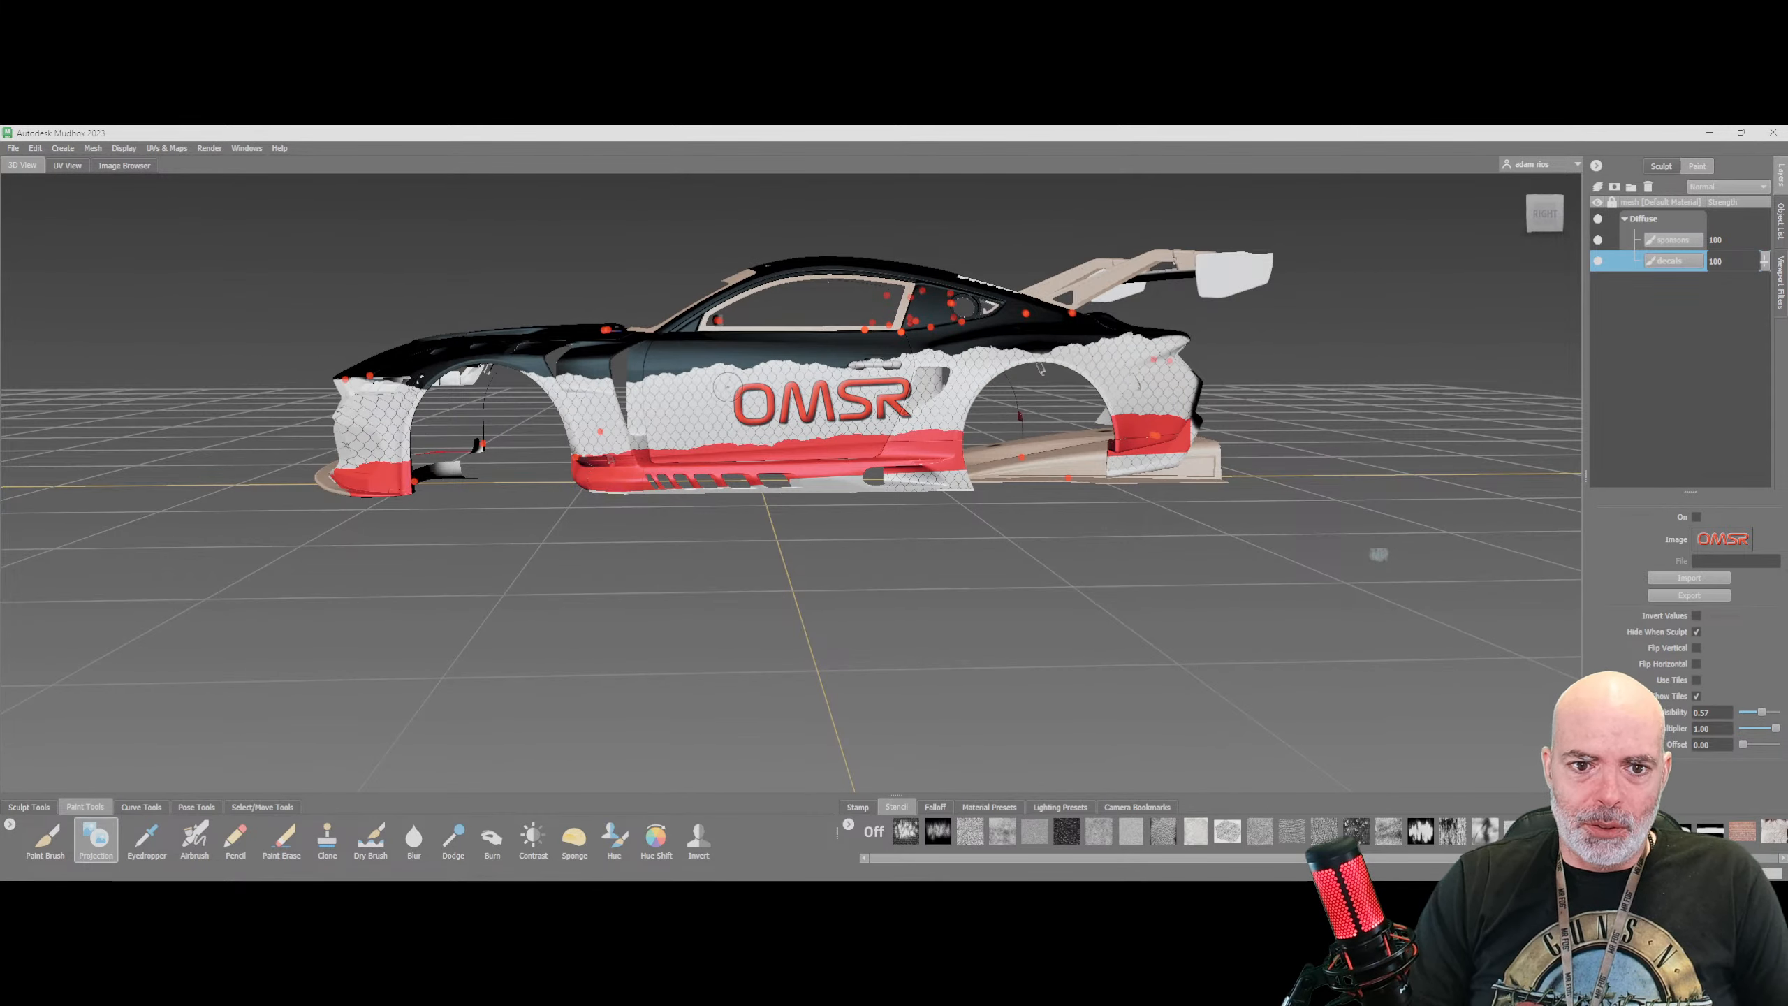
scroll(725, 422, "up", 5)
middle_click_drag(708, 299, 718, 570, "alt")
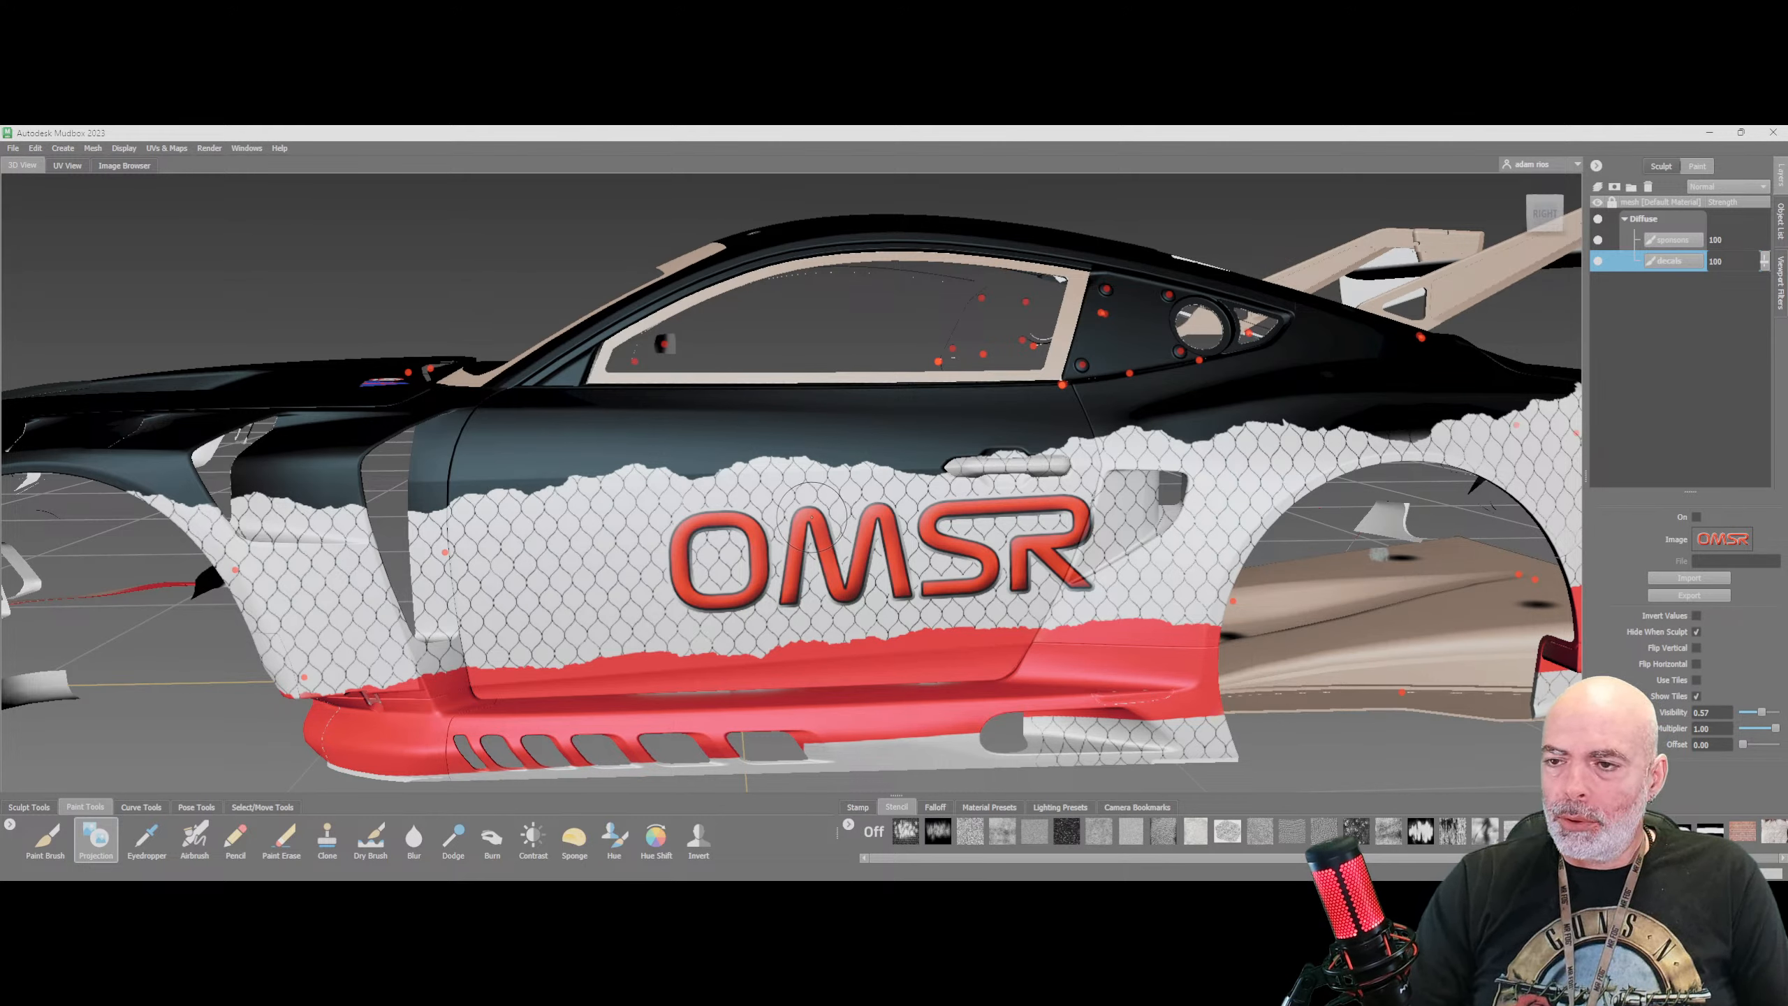
scroll(908, 547, "down", 5)
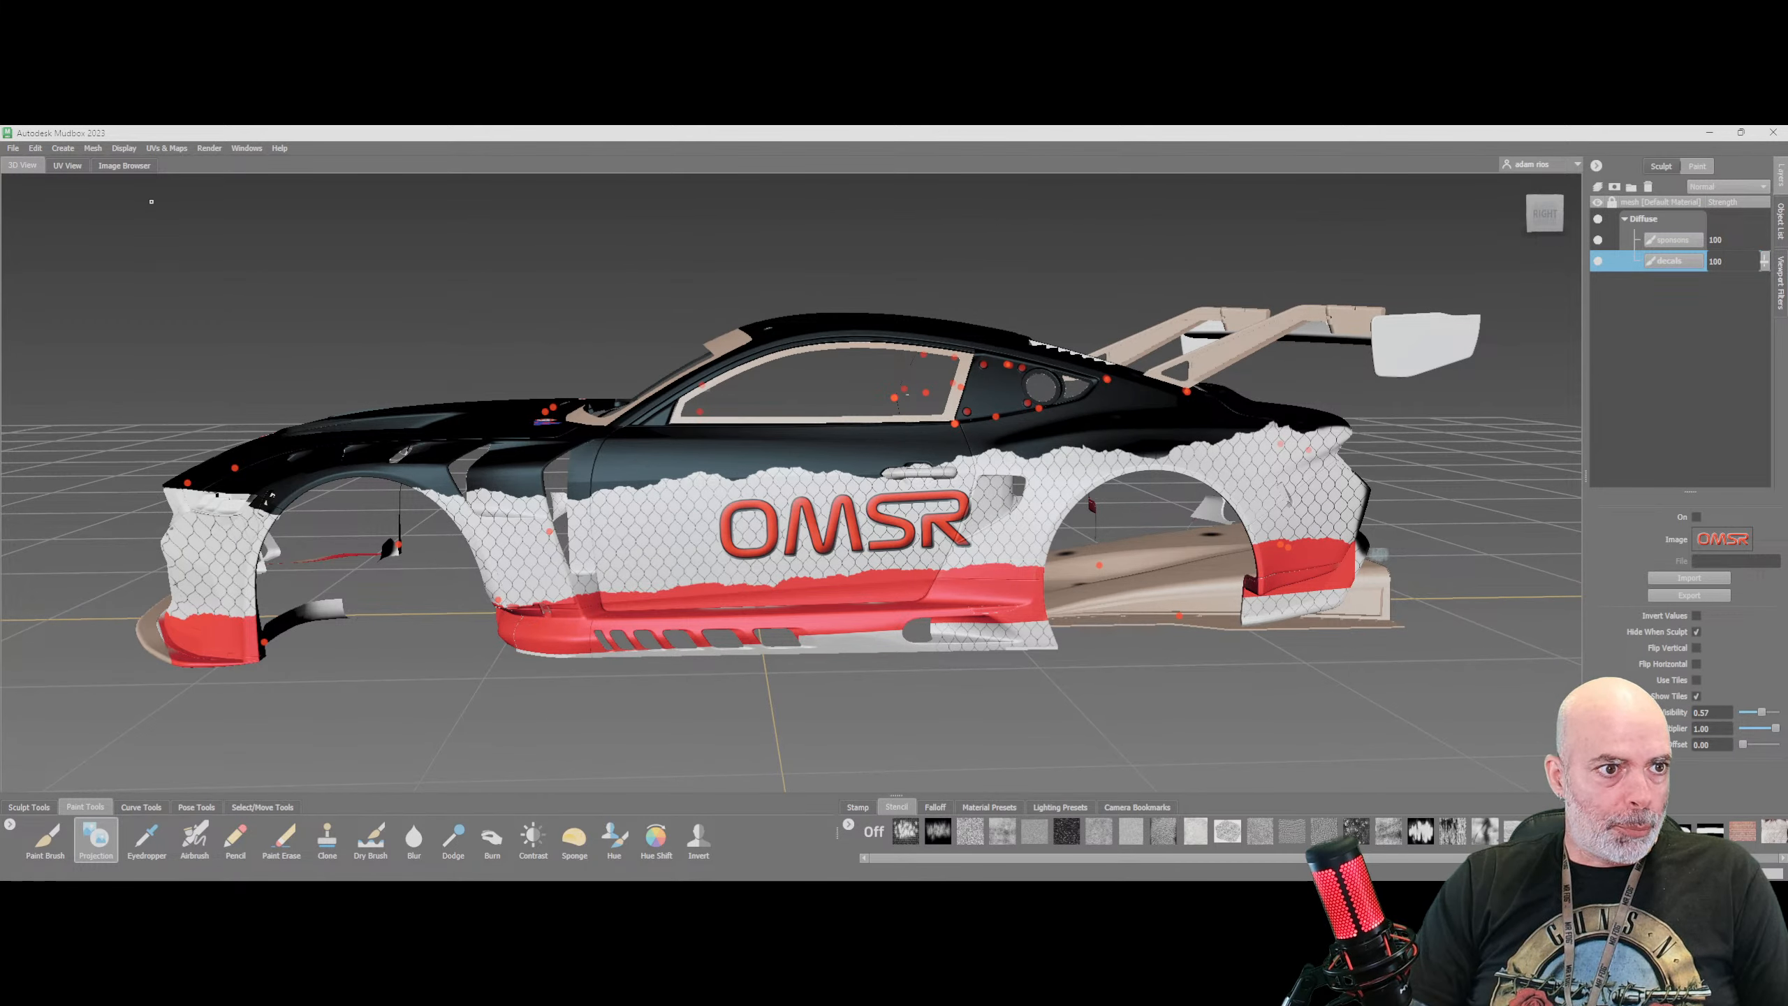
Paint the side skirt orange-red with the Paint Brush, using X mirroring and a larger brush size
left_click(45, 838)
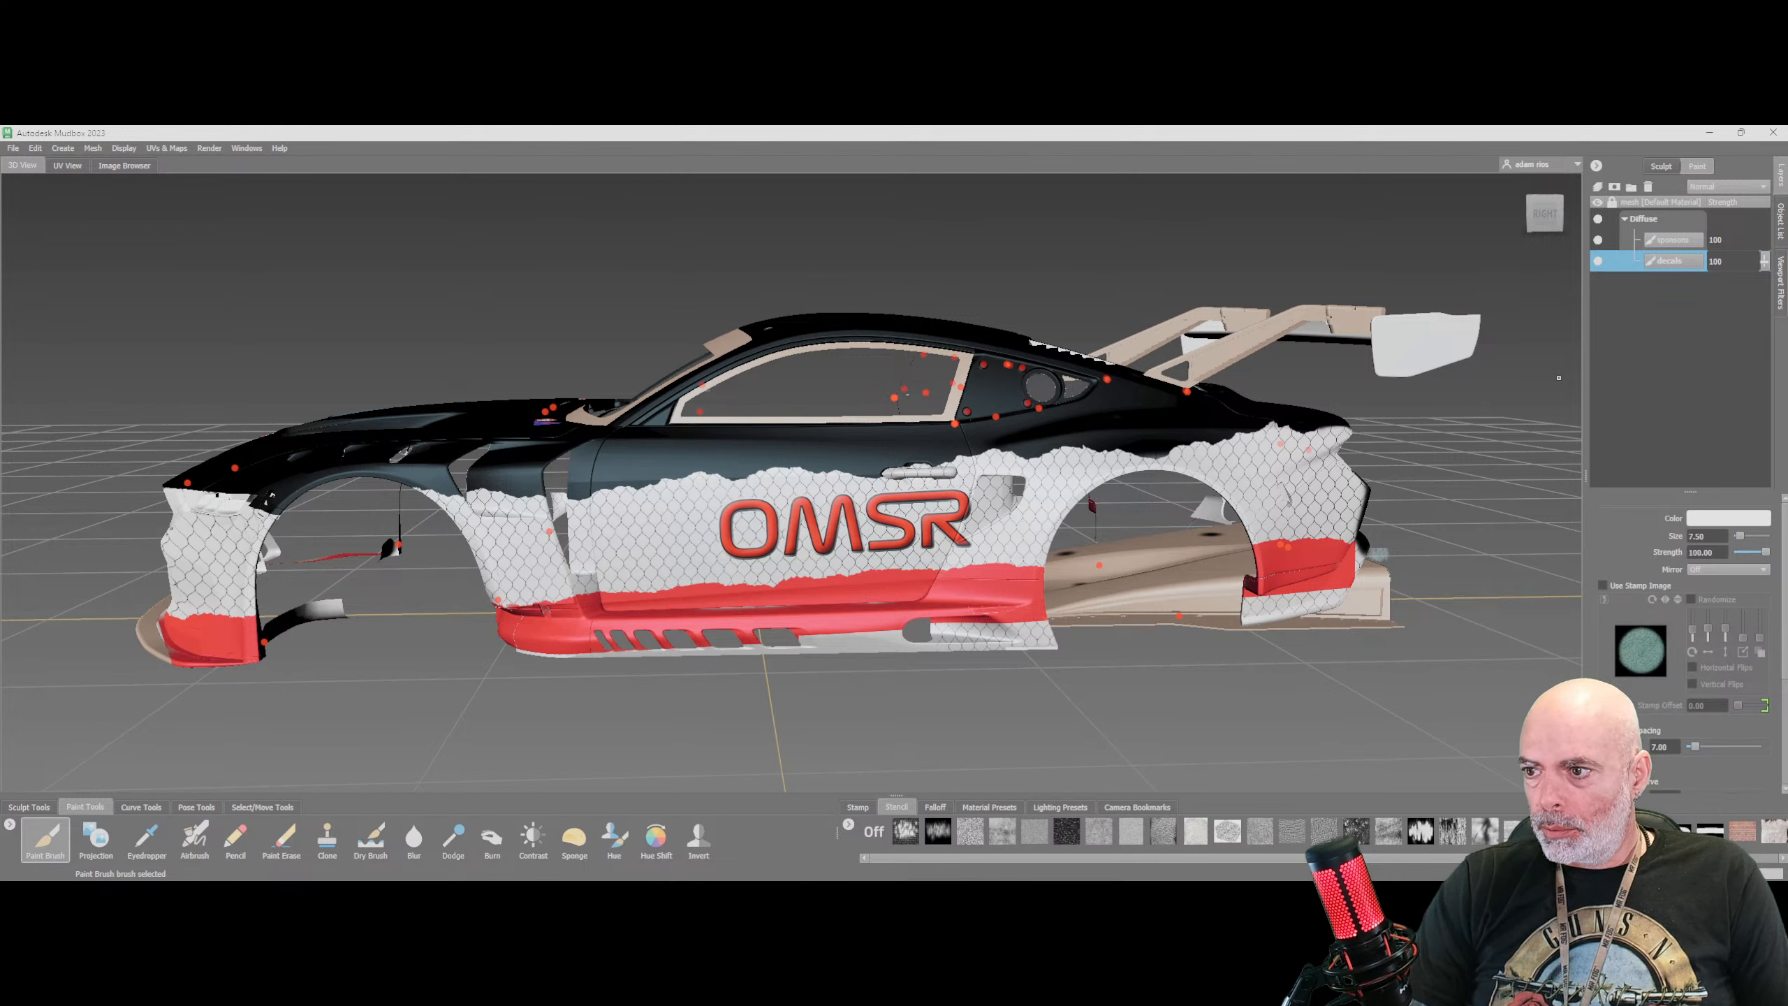
left_click(1728, 518)
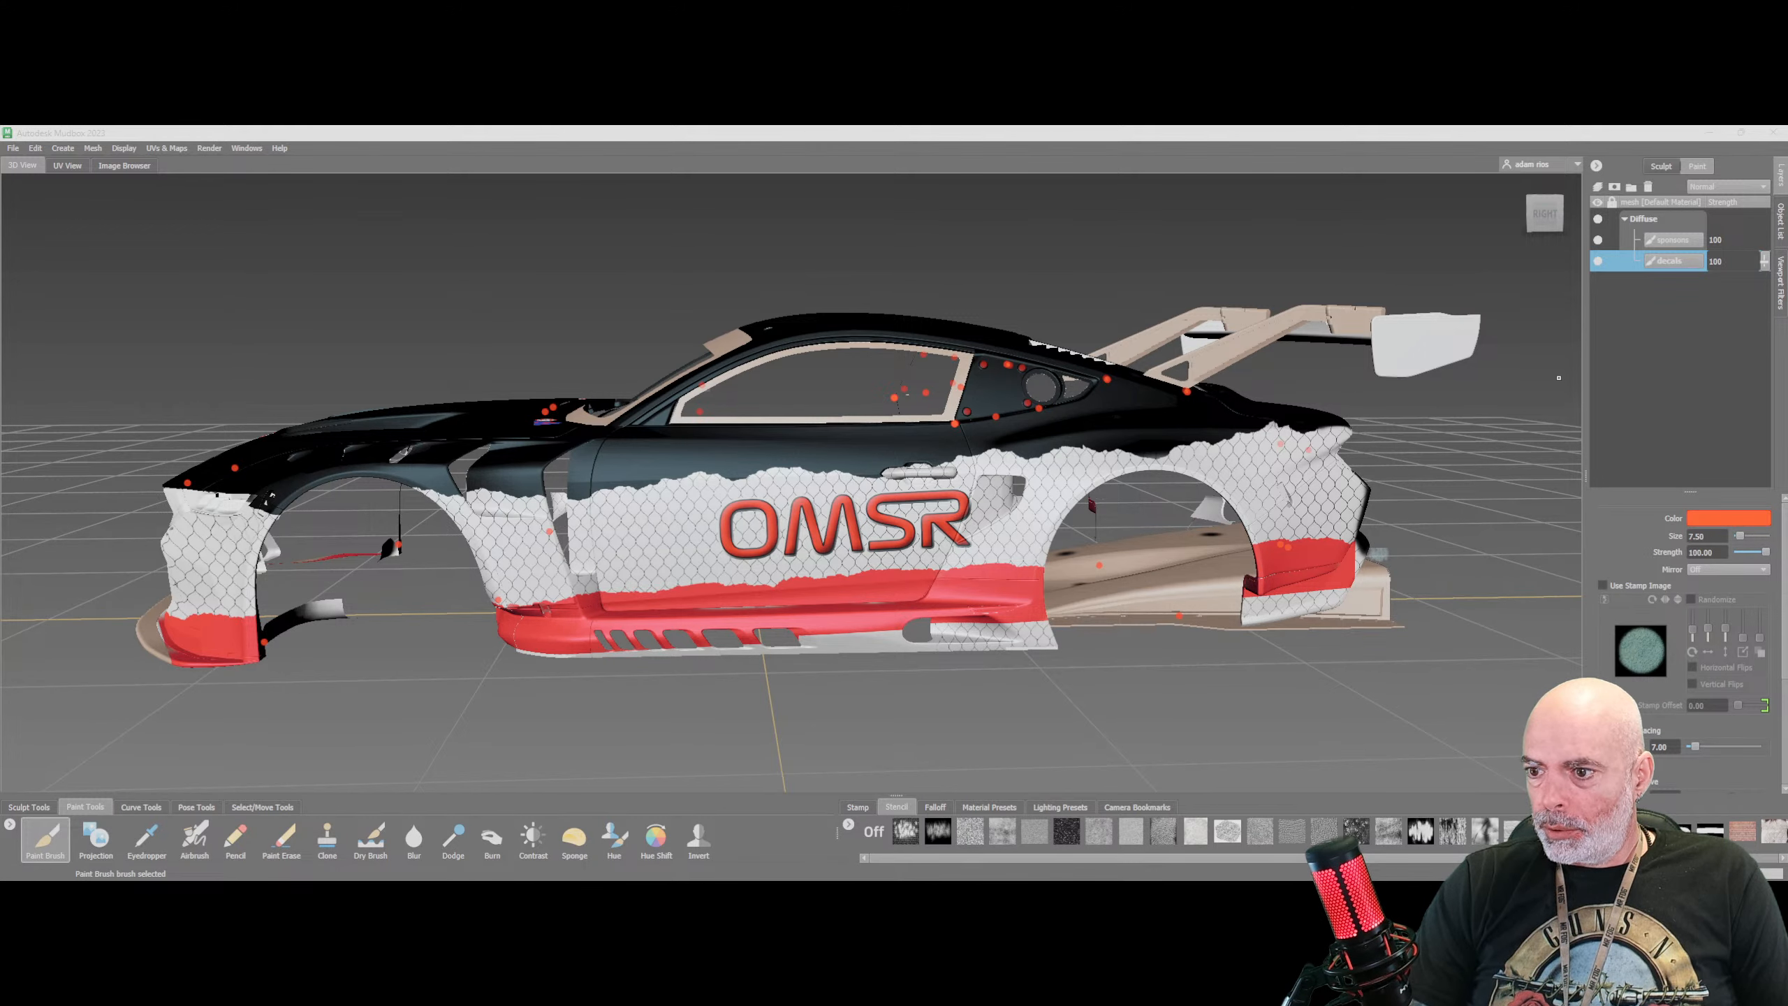
left_click(1714, 568)
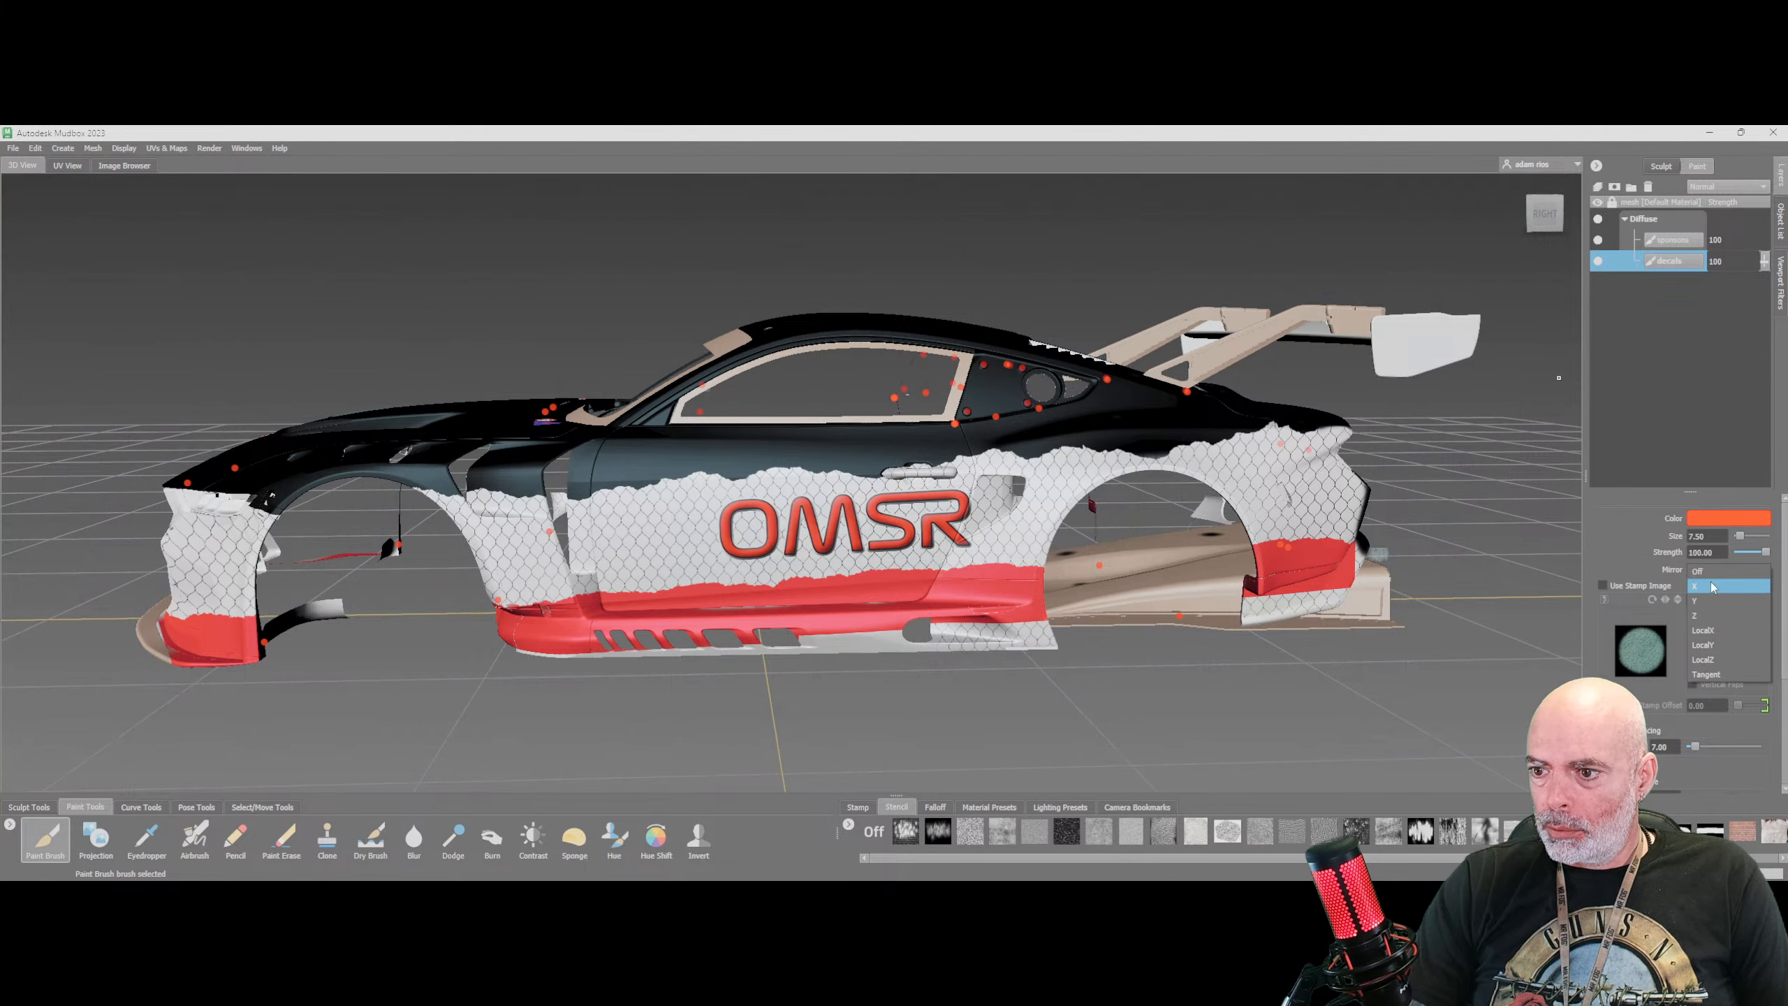
left_click(1712, 586)
mouse_move(984, 639)
left_mouse_down()
mouse_move(1026, 632)
mouse_move(951, 631)
mouse_move(1018, 644)
left_mouse_up()
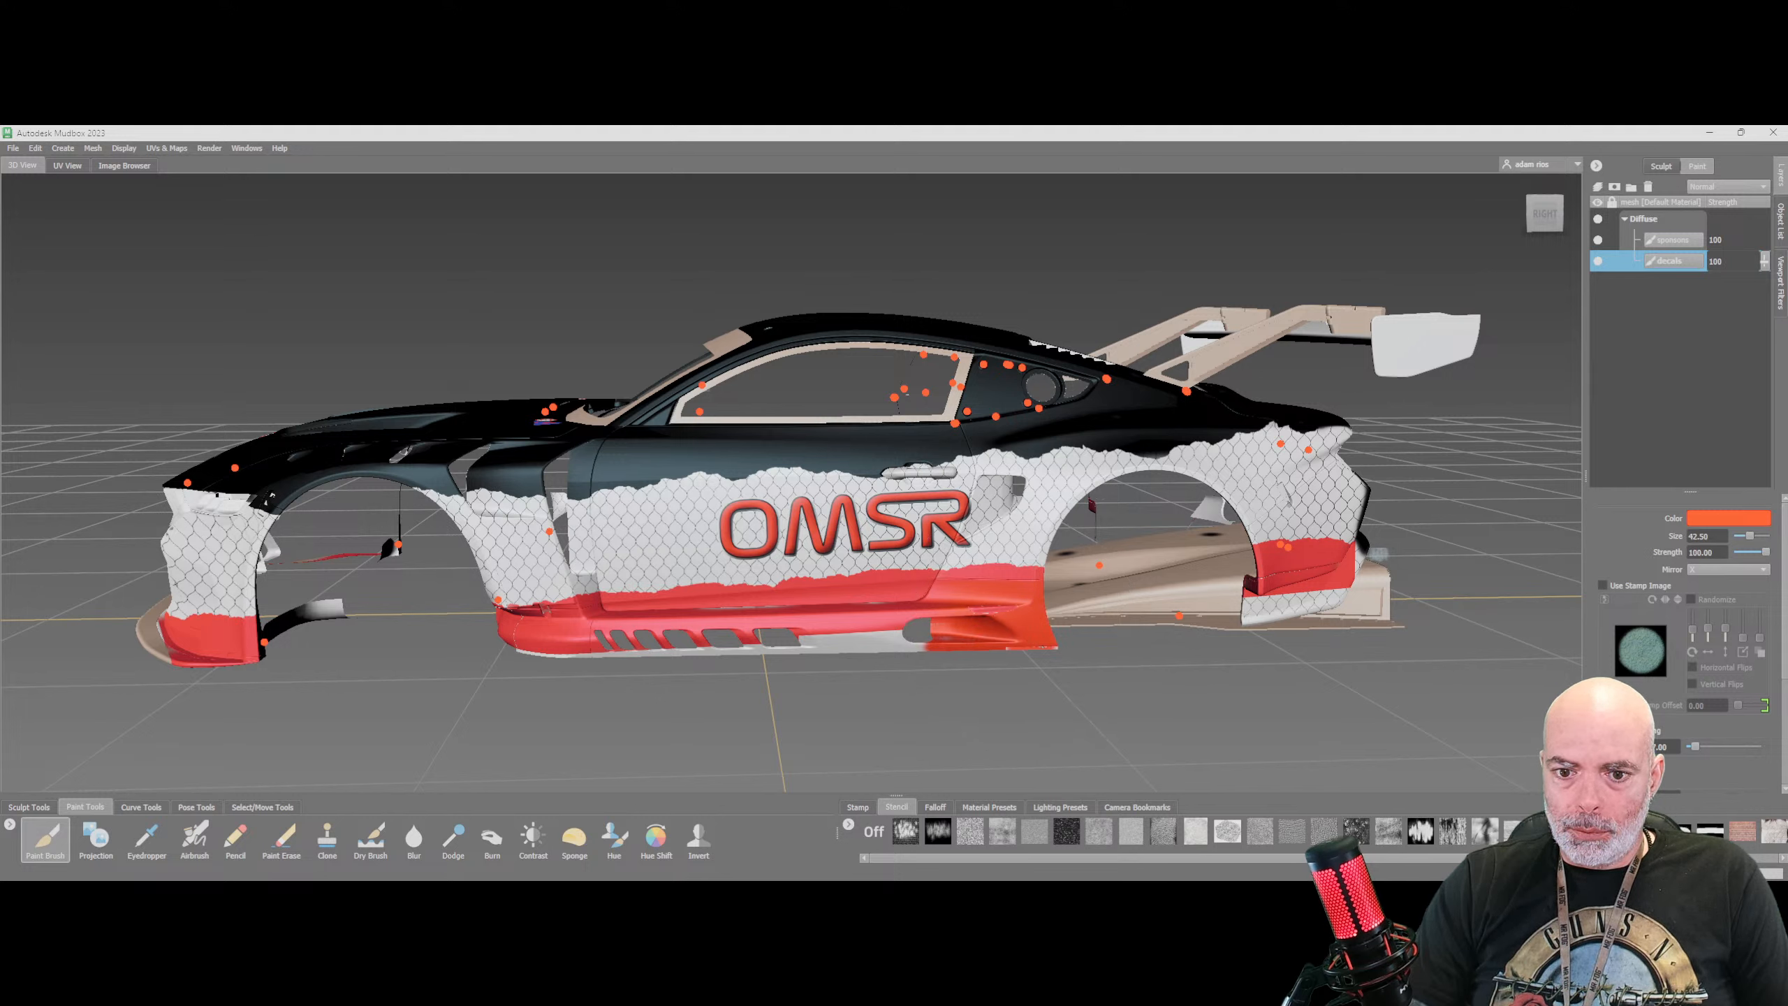
left_click_drag(918, 643, 606, 656)
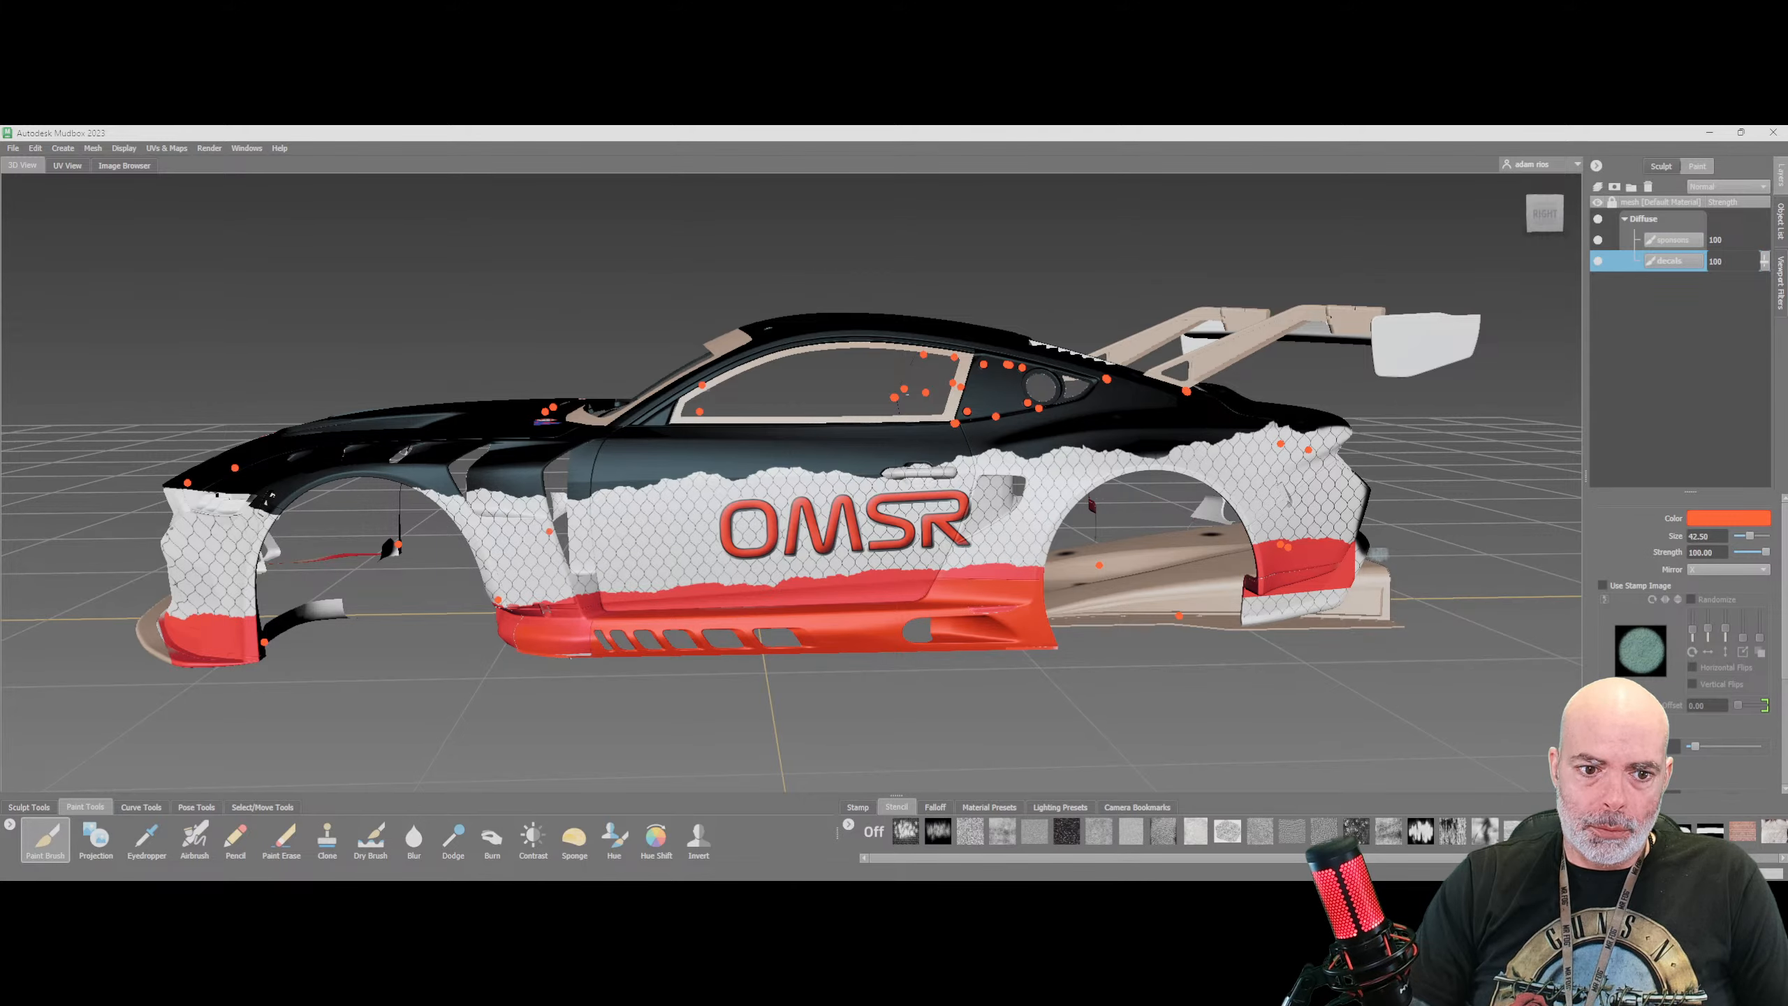
Paint the lower rear bumper corner orange-red with the brush size reduced to 7
left_click_drag(595, 546, 1134, 550, "alt")
mouse_move(1310, 508)
left_mouse_down("alt")
mouse_move(1380, 556)
mouse_move(1288, 450)
mouse_move(1376, 462)
mouse_move(1371, 513)
left_mouse_up("alt")
left_click_drag(610, 600, 457, 599)
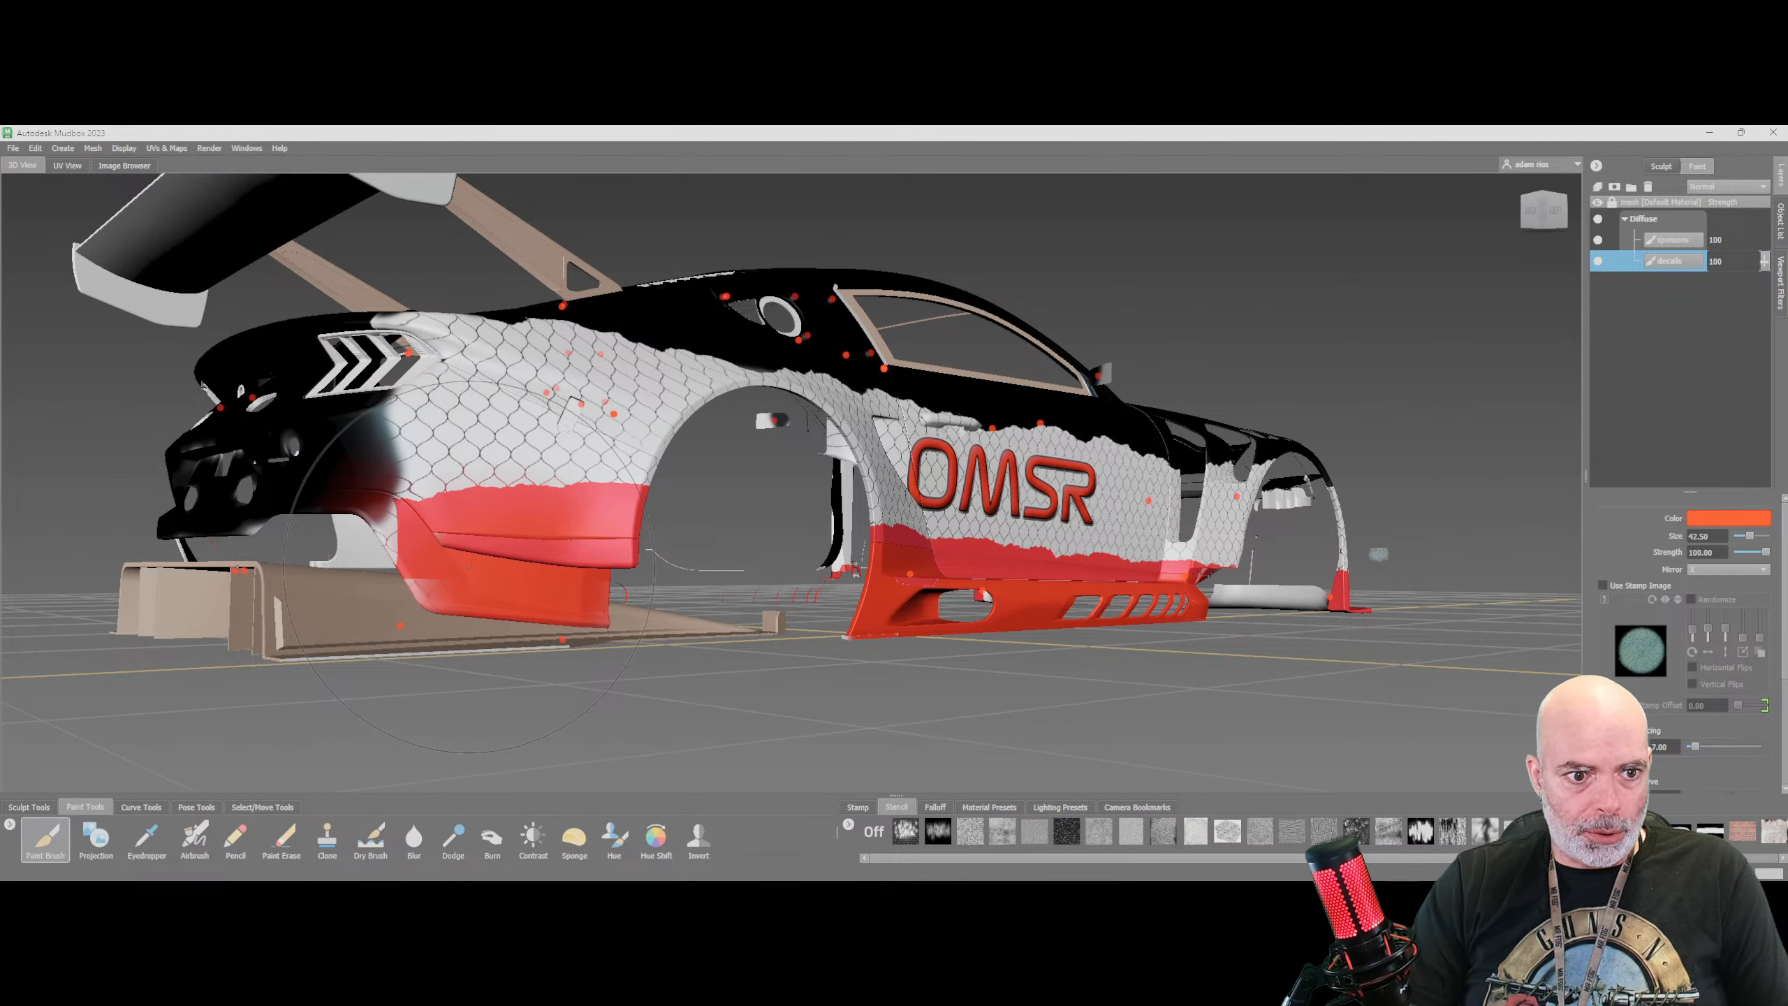
key("ctrl+z")
left_click_drag(1750, 535, 1741, 538)
mouse_move(532, 594)
left_mouse_down()
mouse_move(413, 582)
mouse_move(535, 611)
mouse_move(604, 608)
mouse_move(538, 585)
mouse_move(601, 597)
left_mouse_up()
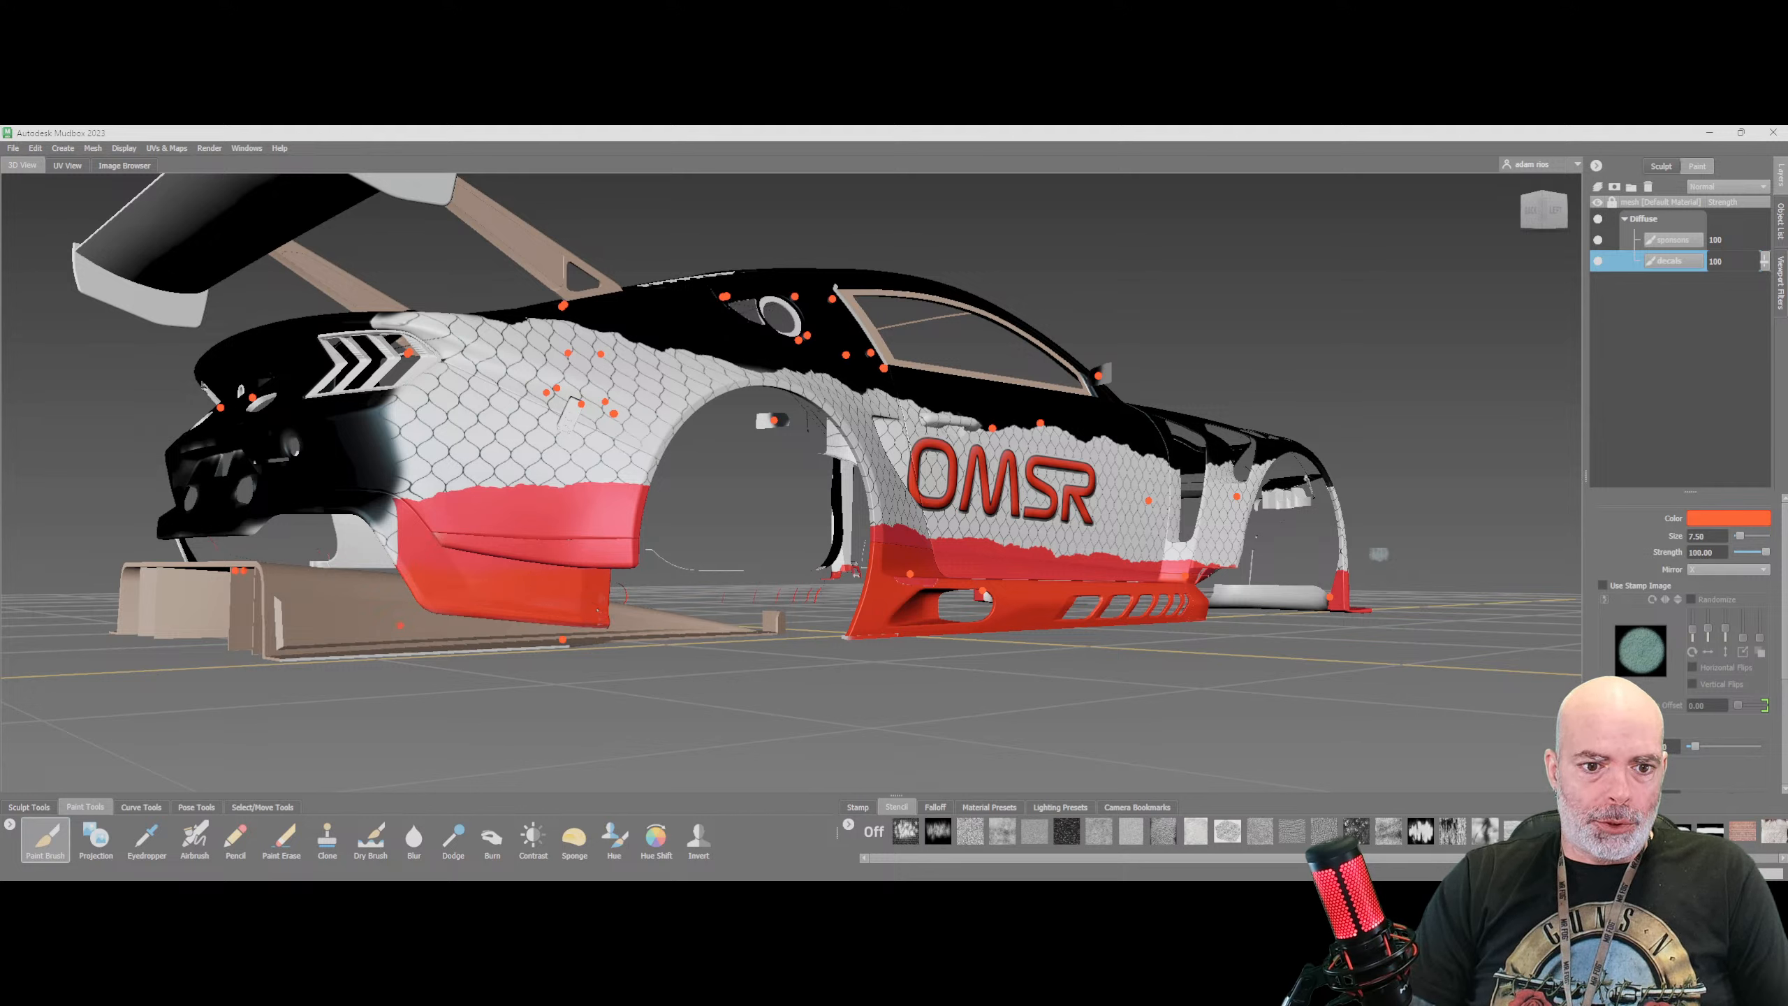
mouse_move(397, 538)
left_mouse_down()
mouse_move(377, 515)
mouse_move(397, 525)
left_mouse_up()
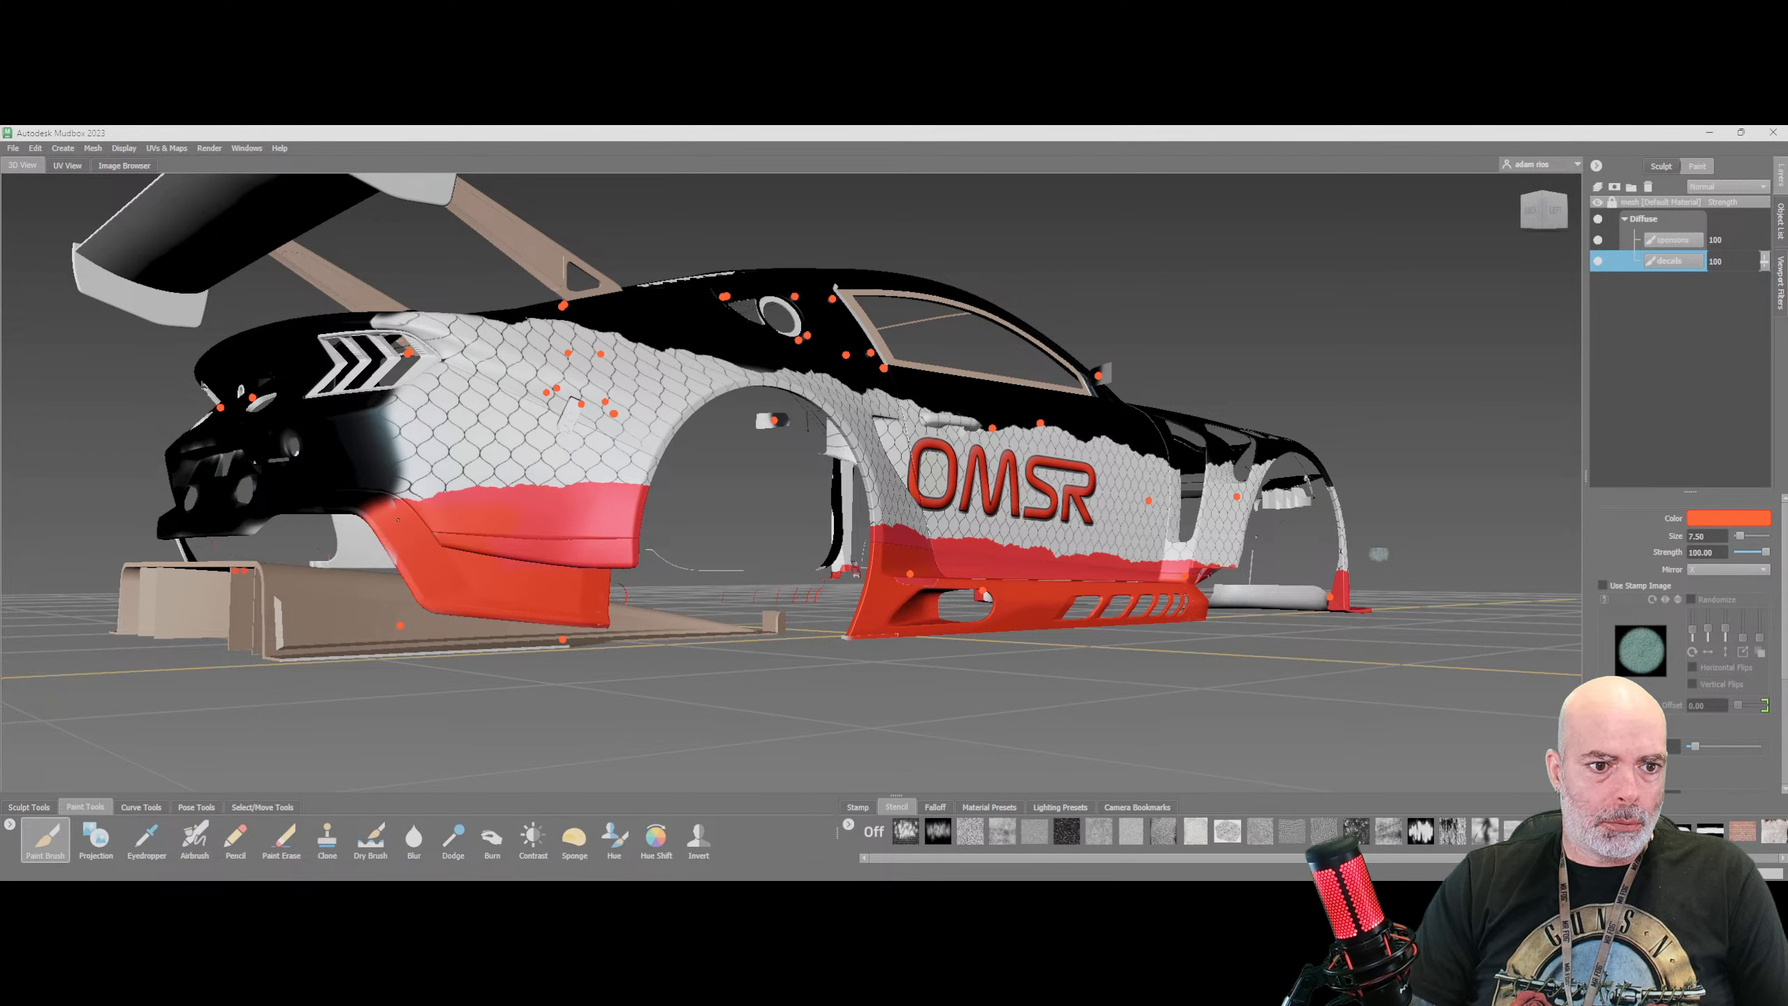
Paint the lower edge of the front bumper orange-red beside the central air intake, then check the whole livery
left_click_drag(553, 540, 4, 550, "alt")
left_click_drag(1379, 554, 1373, 613, "alt")
scroll(1379, 554, "down", 4)
left_click_drag(1368, 729, 1348, 770, "alt")
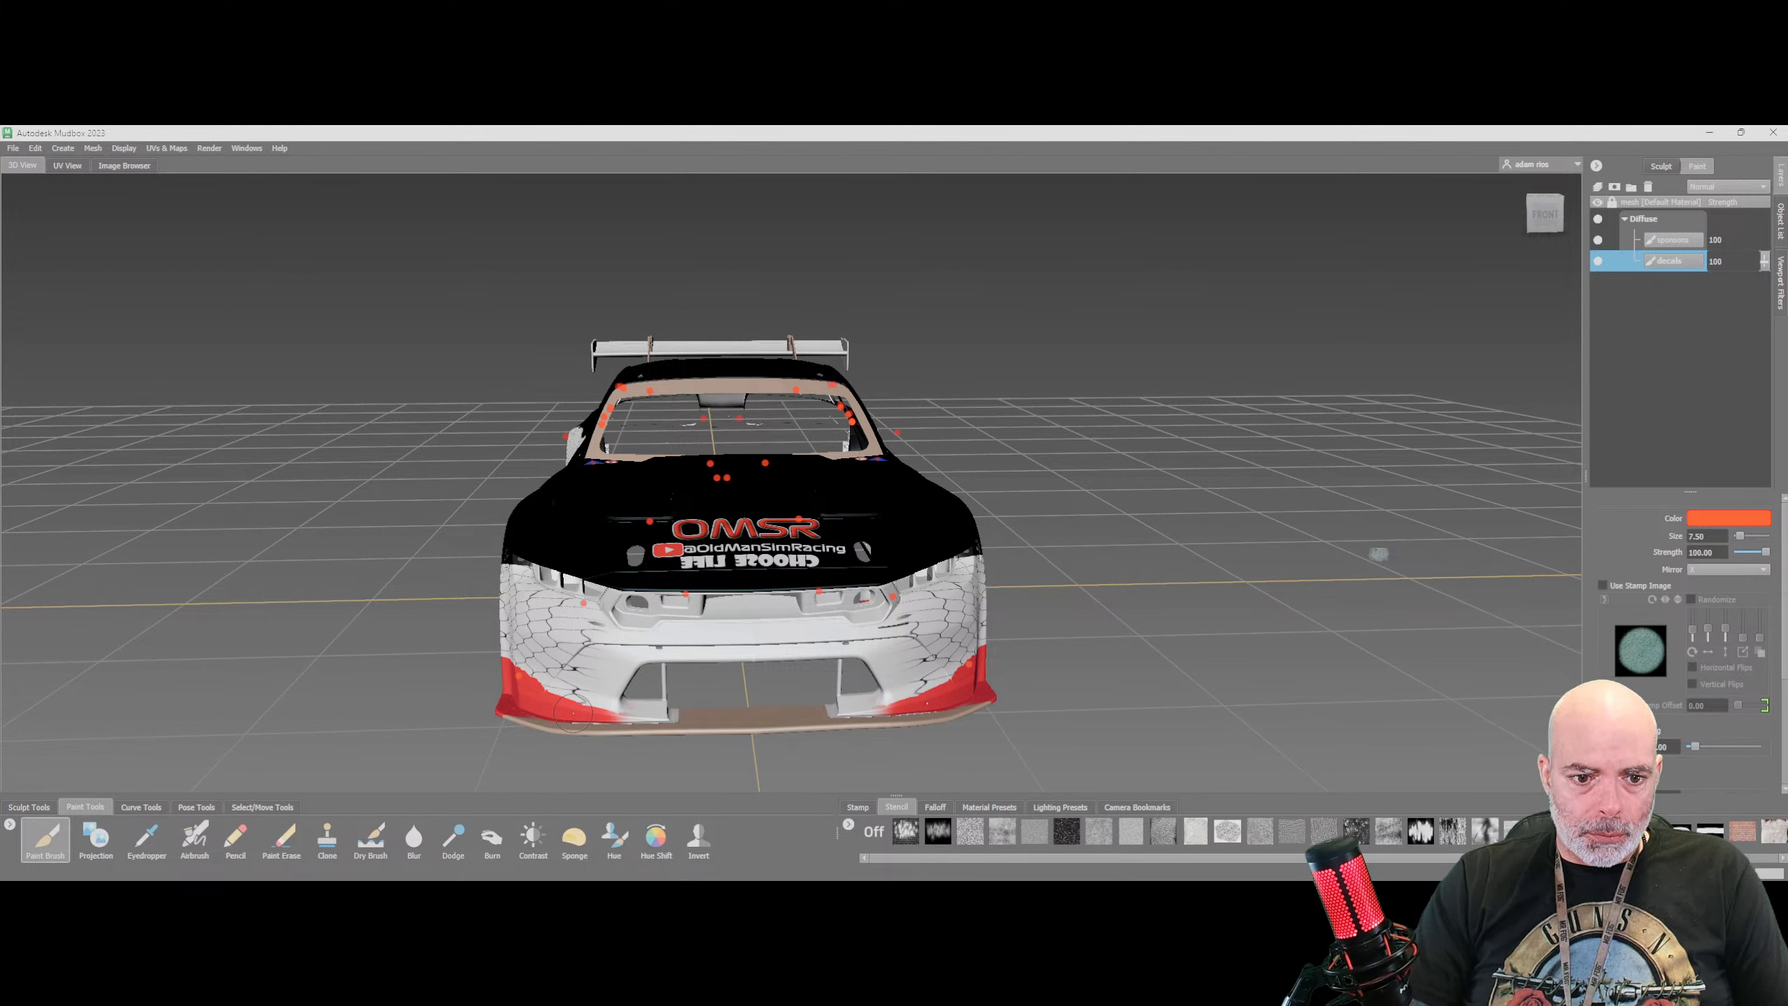
mouse_move(595, 710)
left_mouse_down()
mouse_move(655, 716)
mouse_move(623, 703)
left_mouse_up()
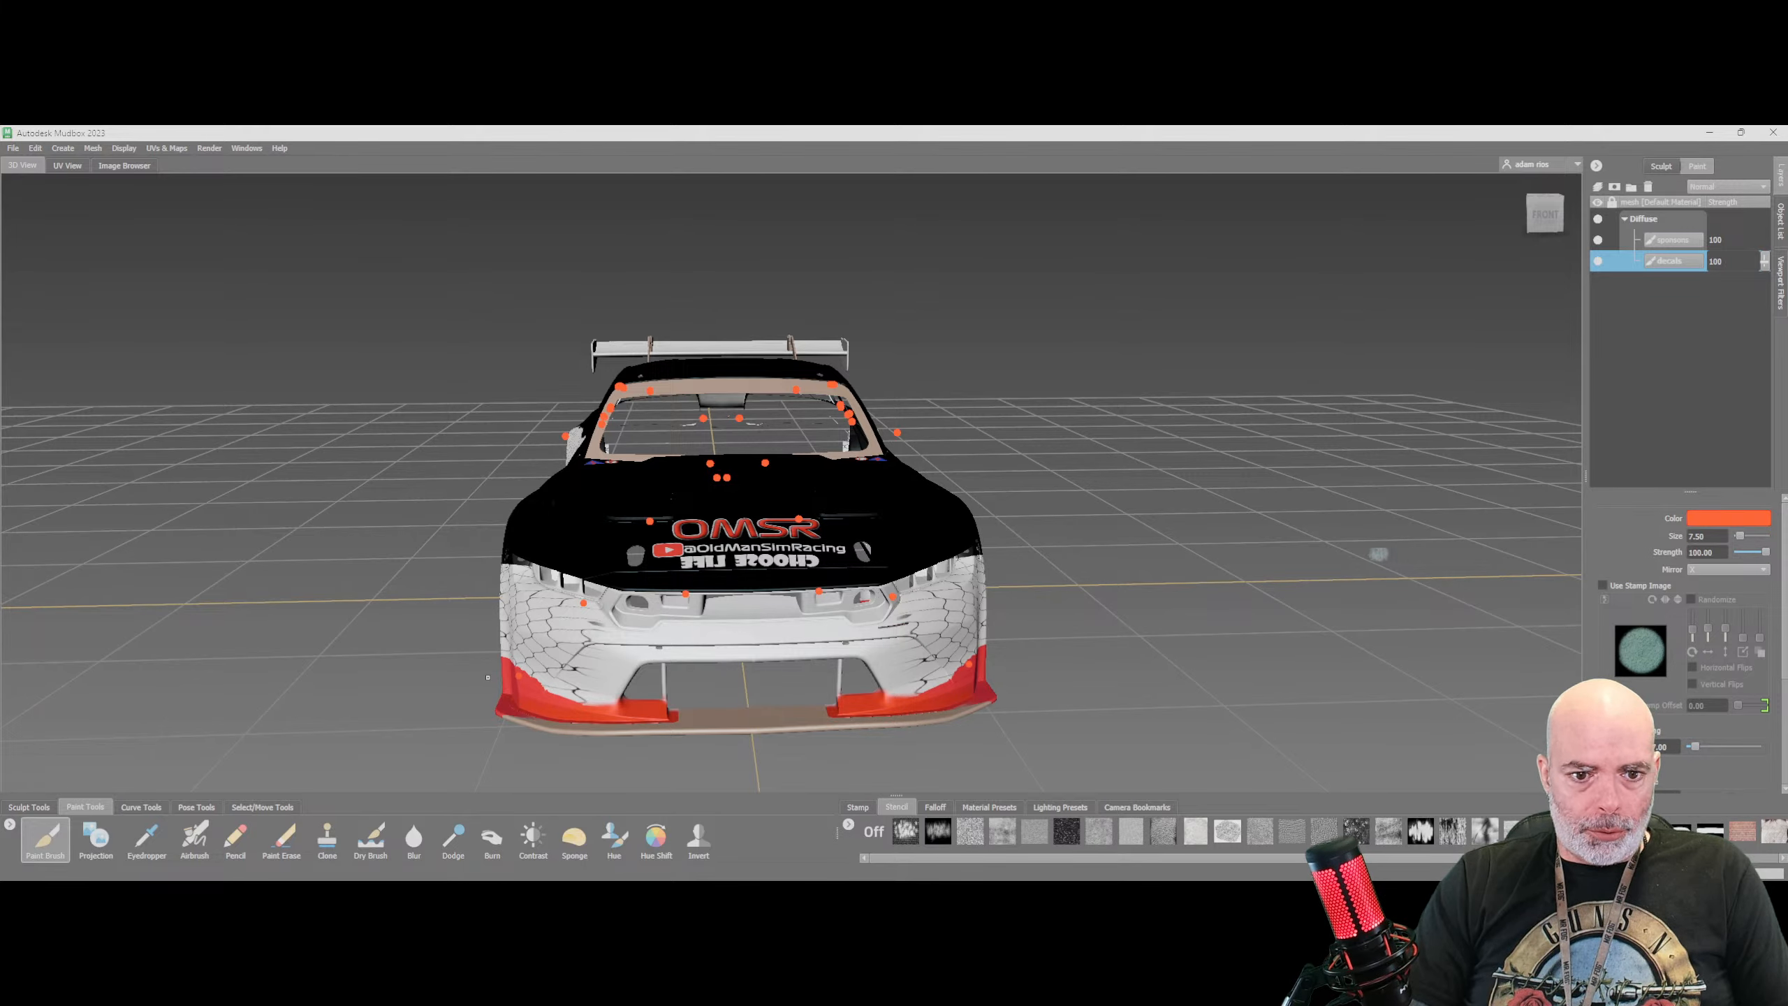
left_click_drag(479, 672, 985, 676, "alt")
mouse_move(508, 613)
left_mouse_down("alt")
mouse_move(633, 711)
mouse_move(803, 676)
mouse_move(908, 620)
mouse_move(908, 696)
mouse_move(865, 706)
left_mouse_up("alt")
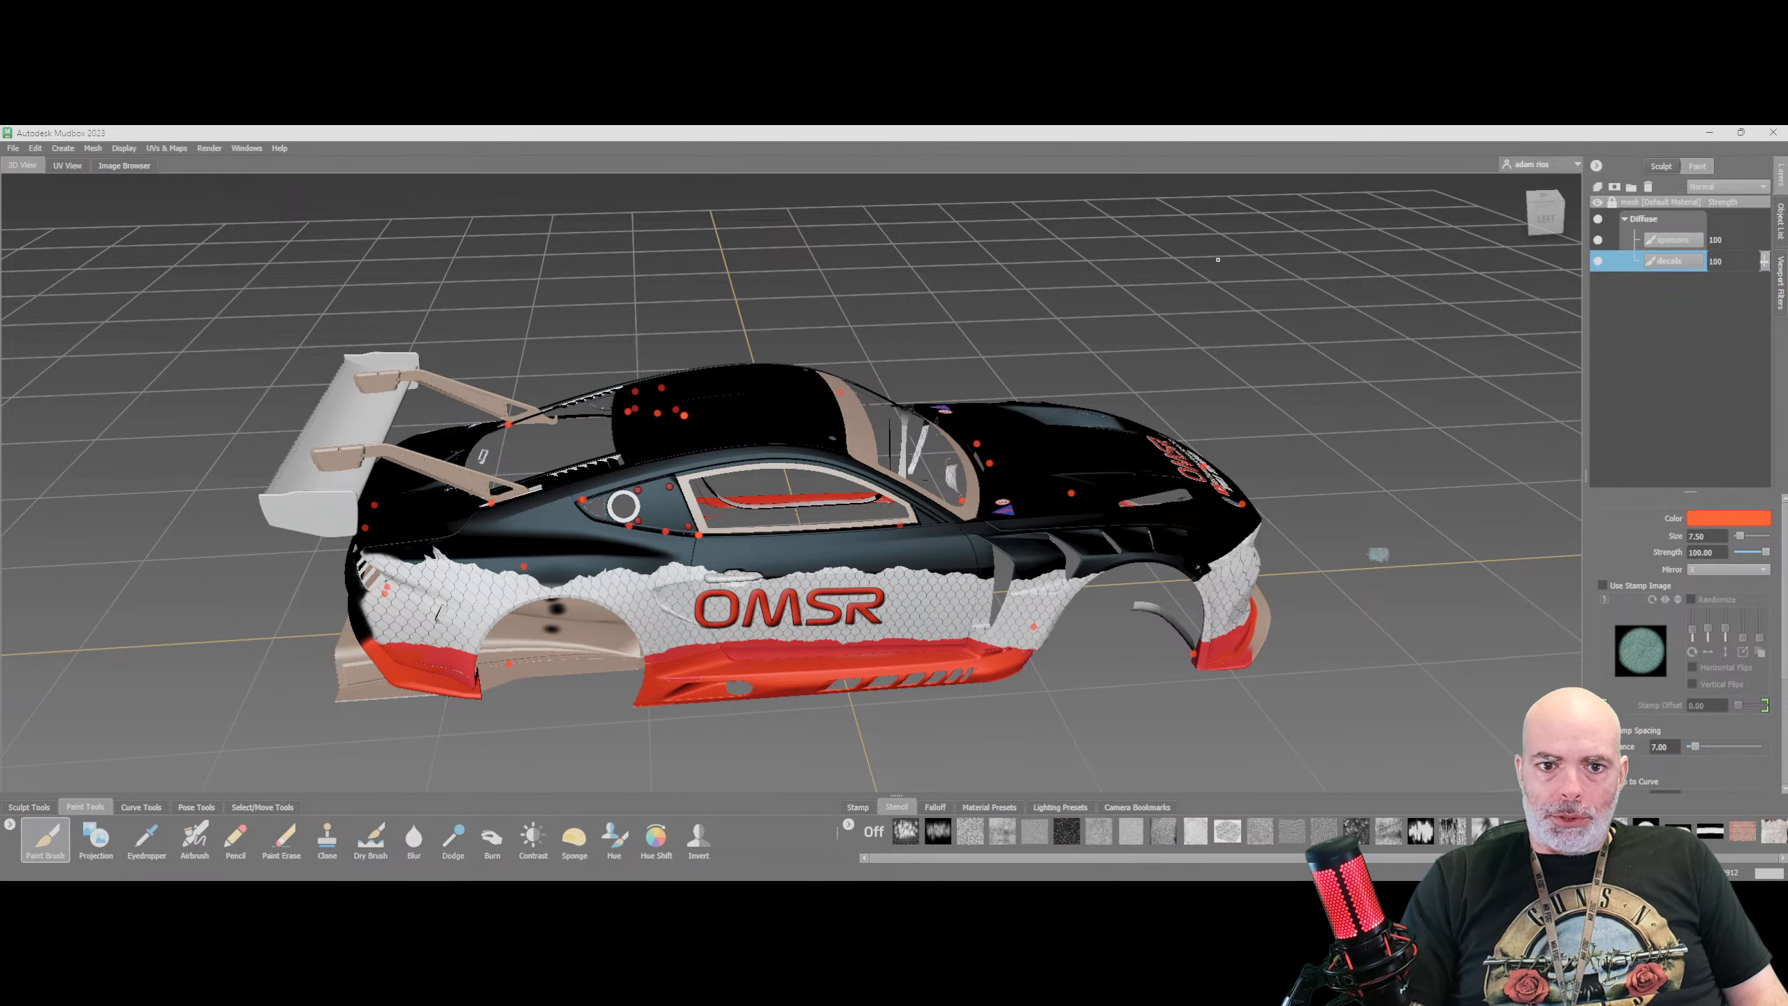
Begin exporting the lower paint layer and create a folder named mustang on the Desktop for it
mouse_move(258, 877)
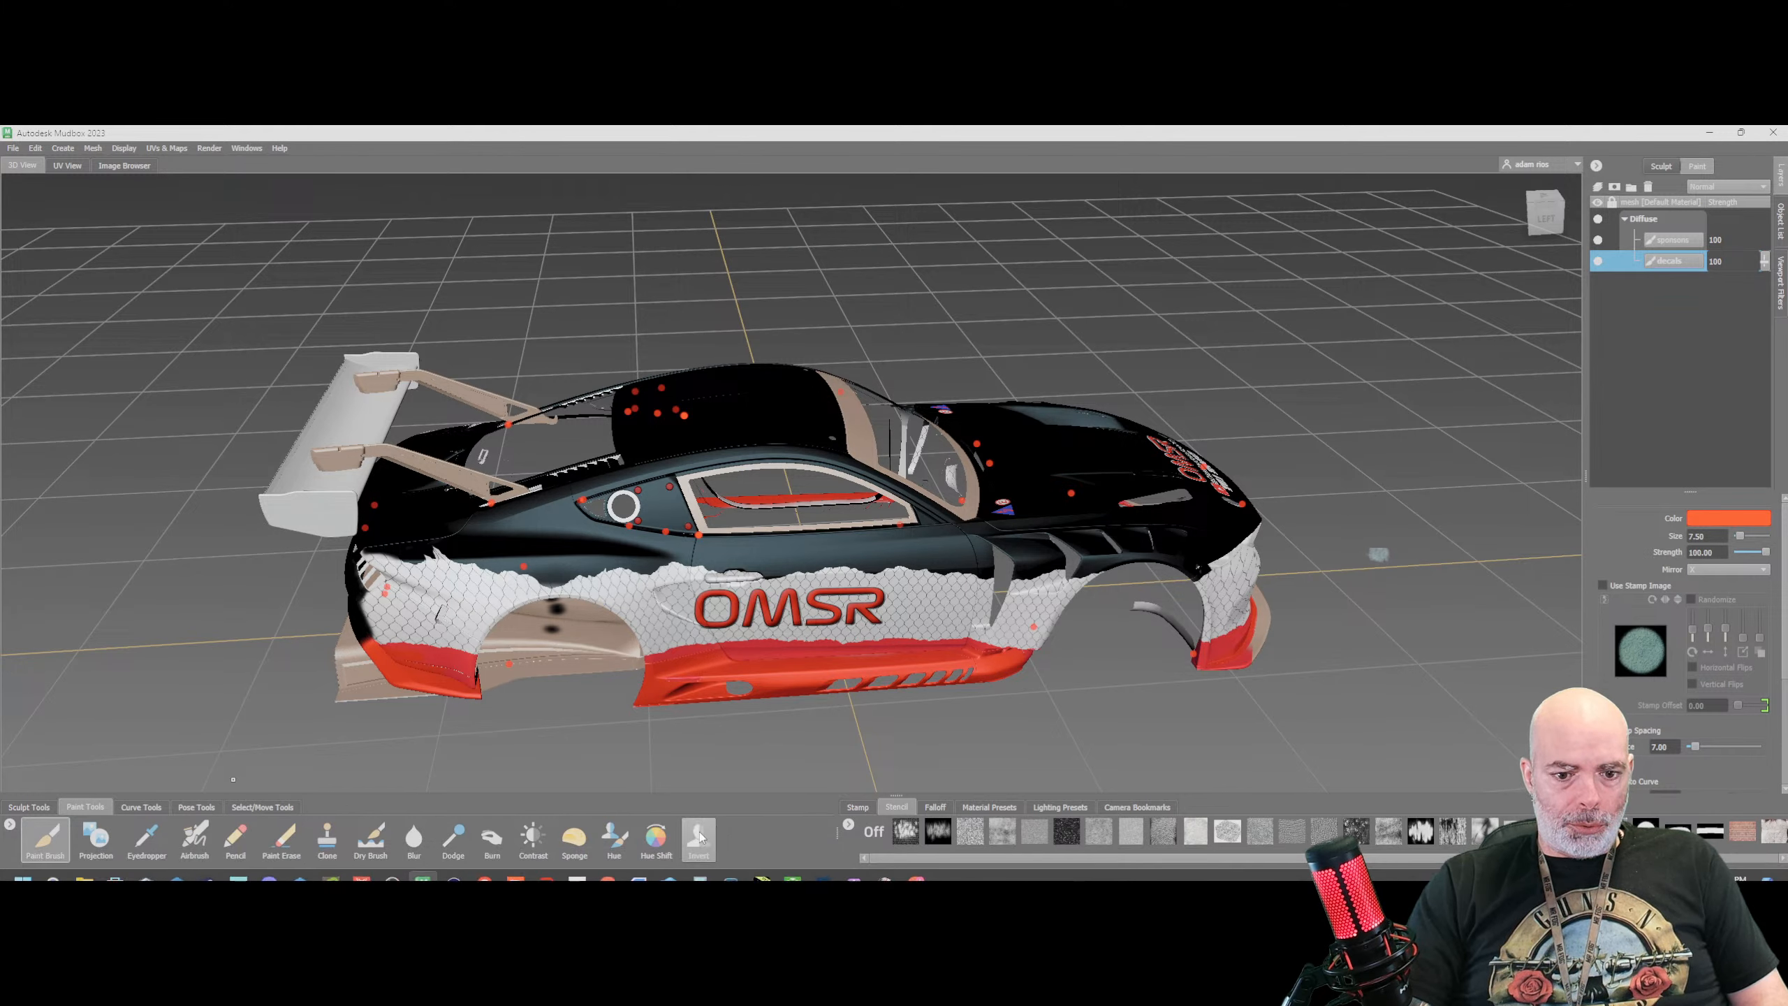
right_click(1655, 261)
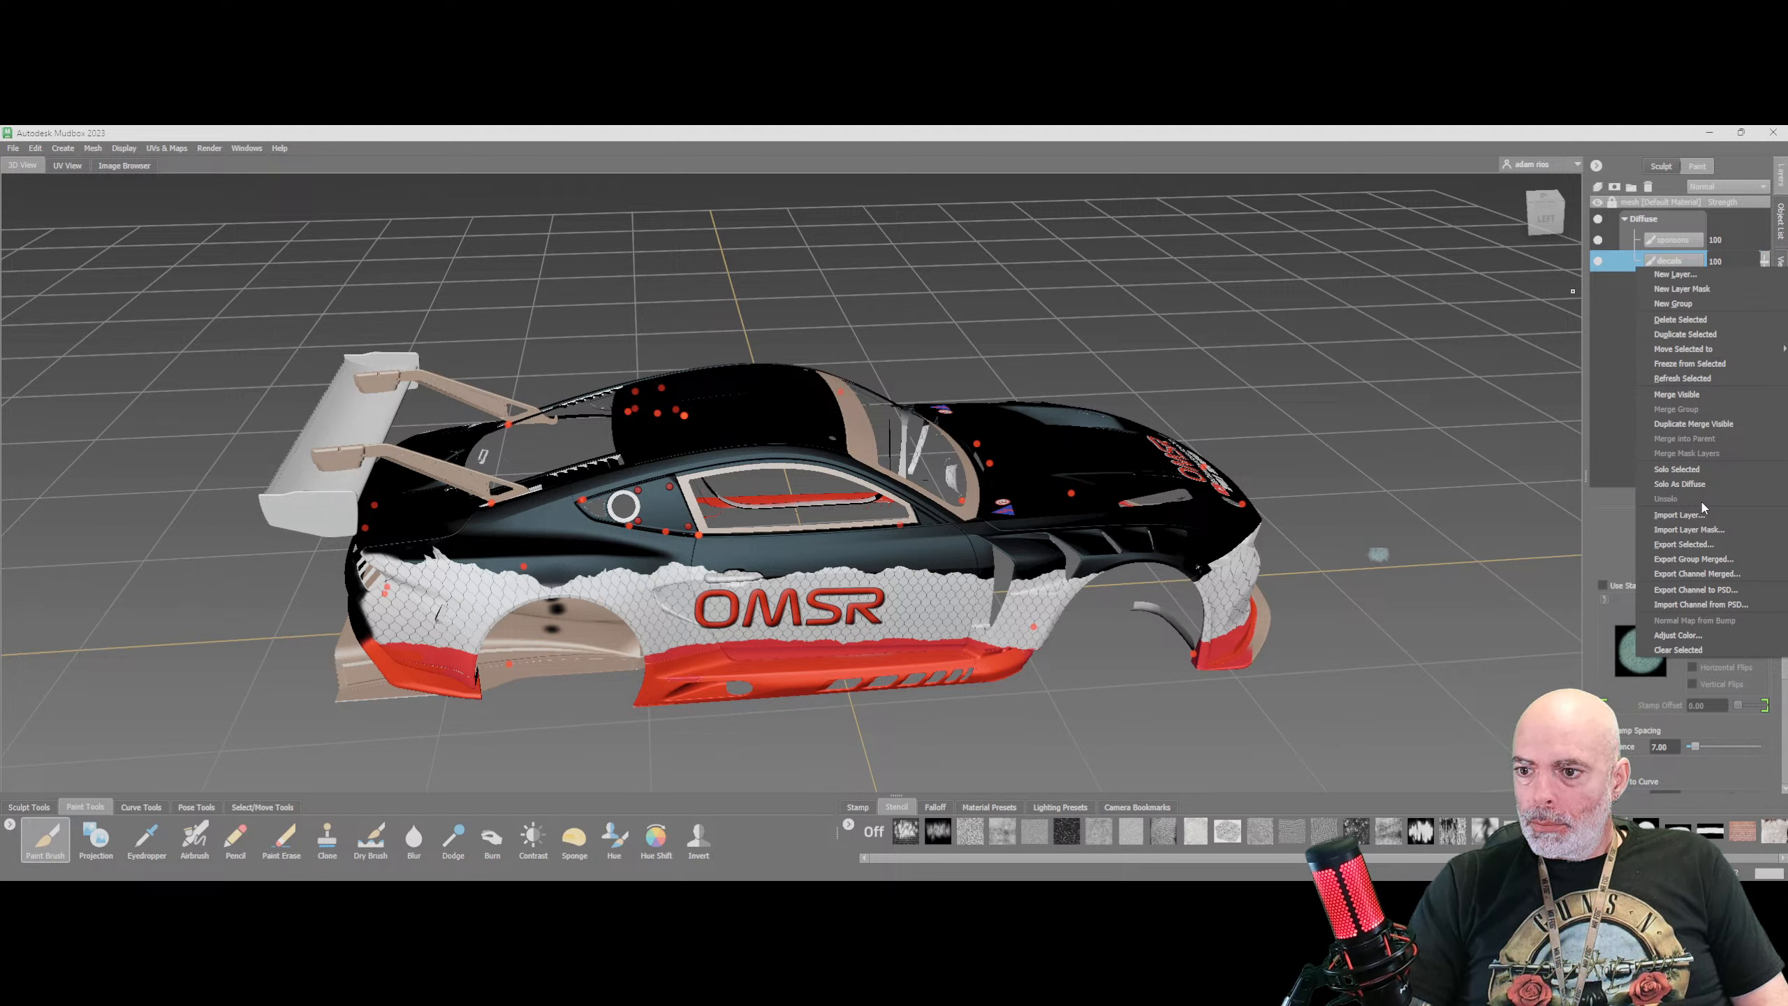
left_click(1673, 547)
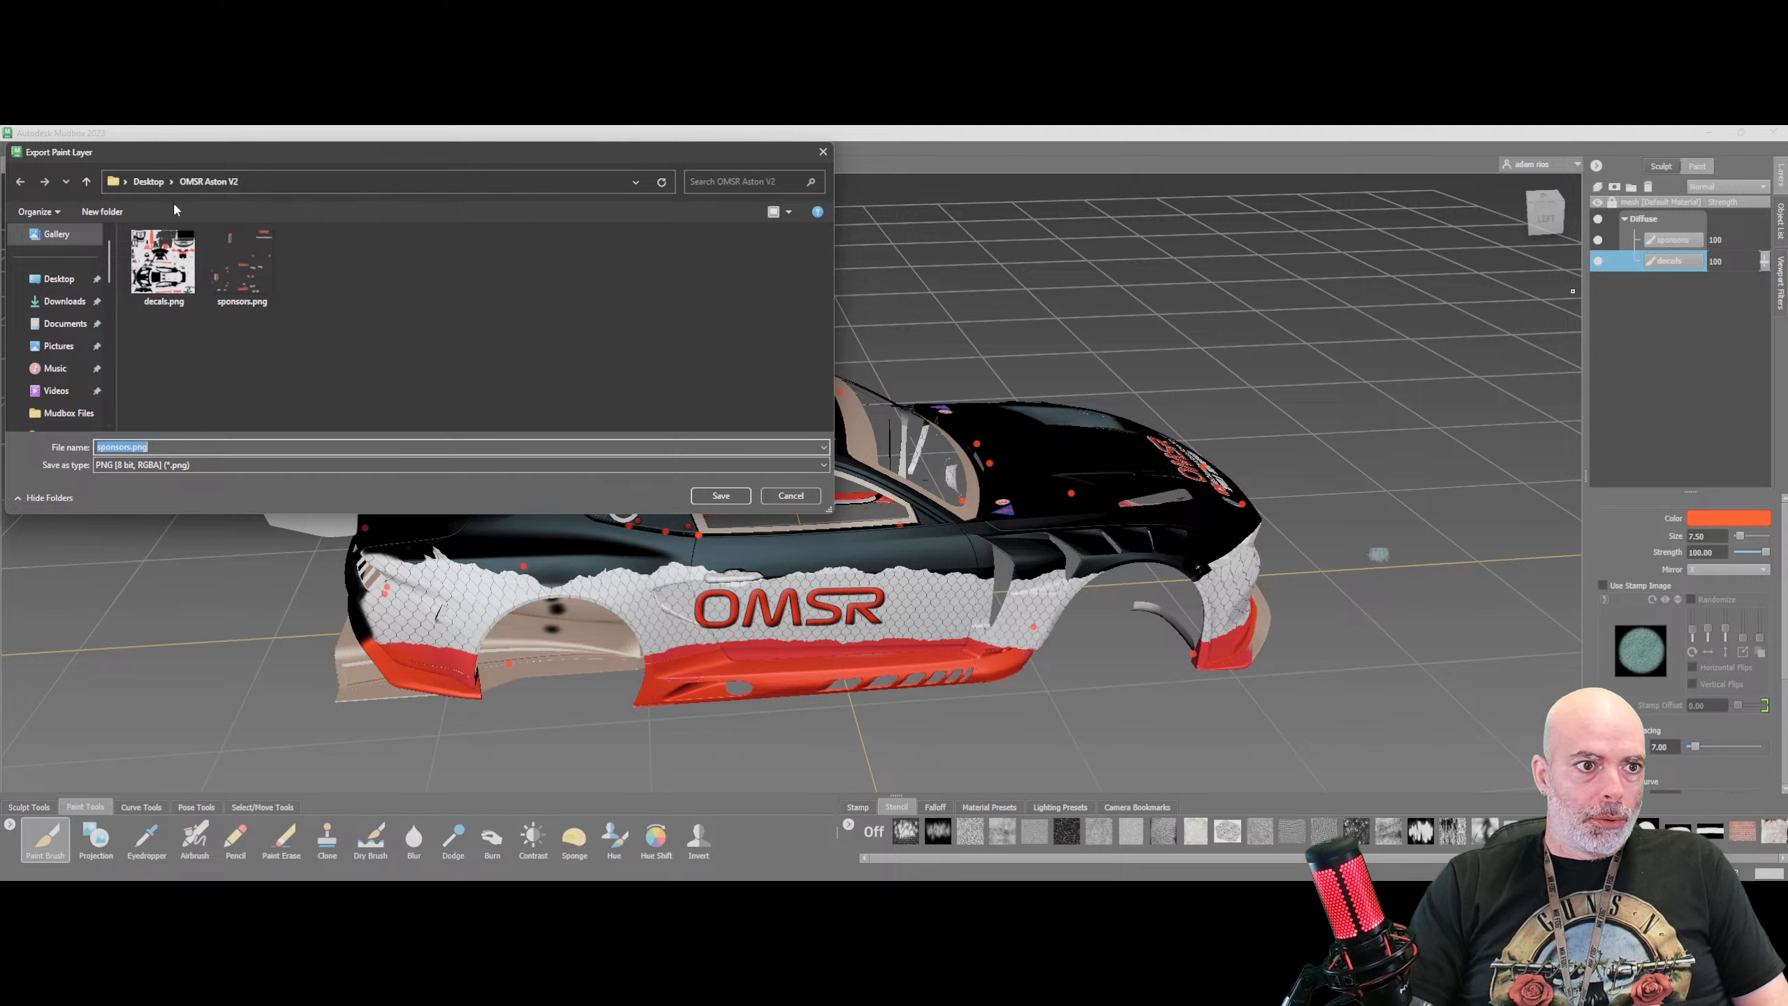
left_click(86, 181)
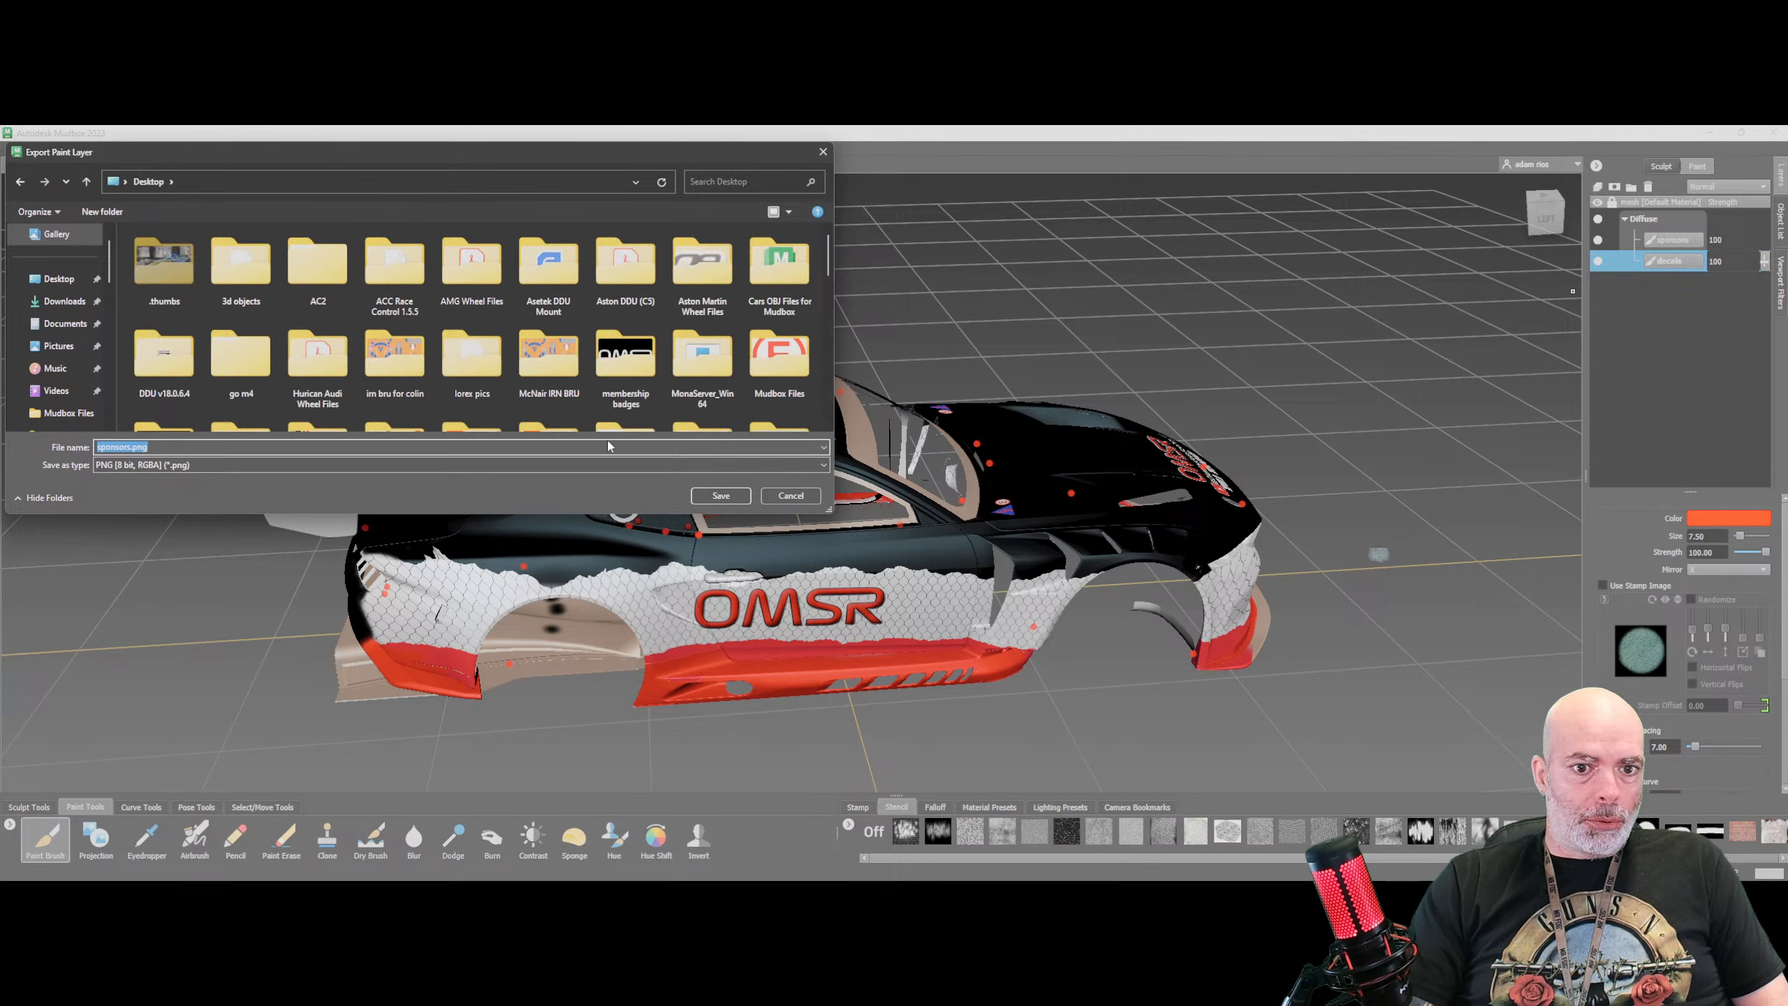
left_click(279, 308)
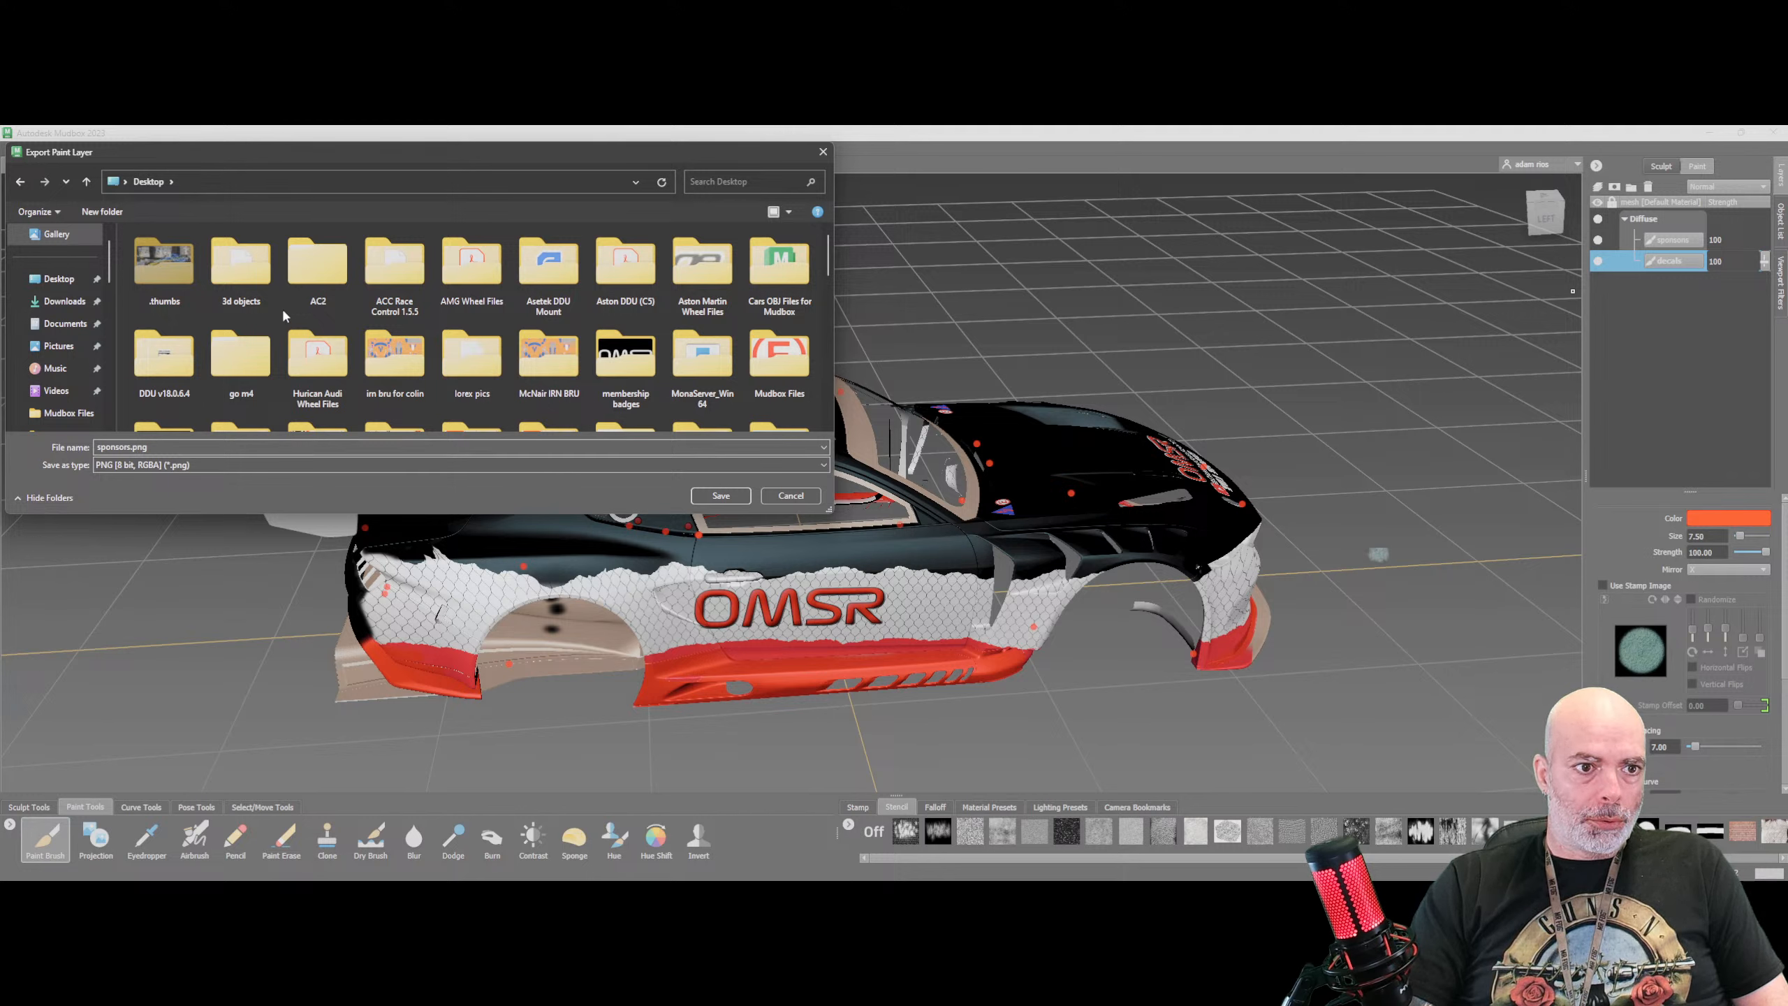
right_click(278, 308)
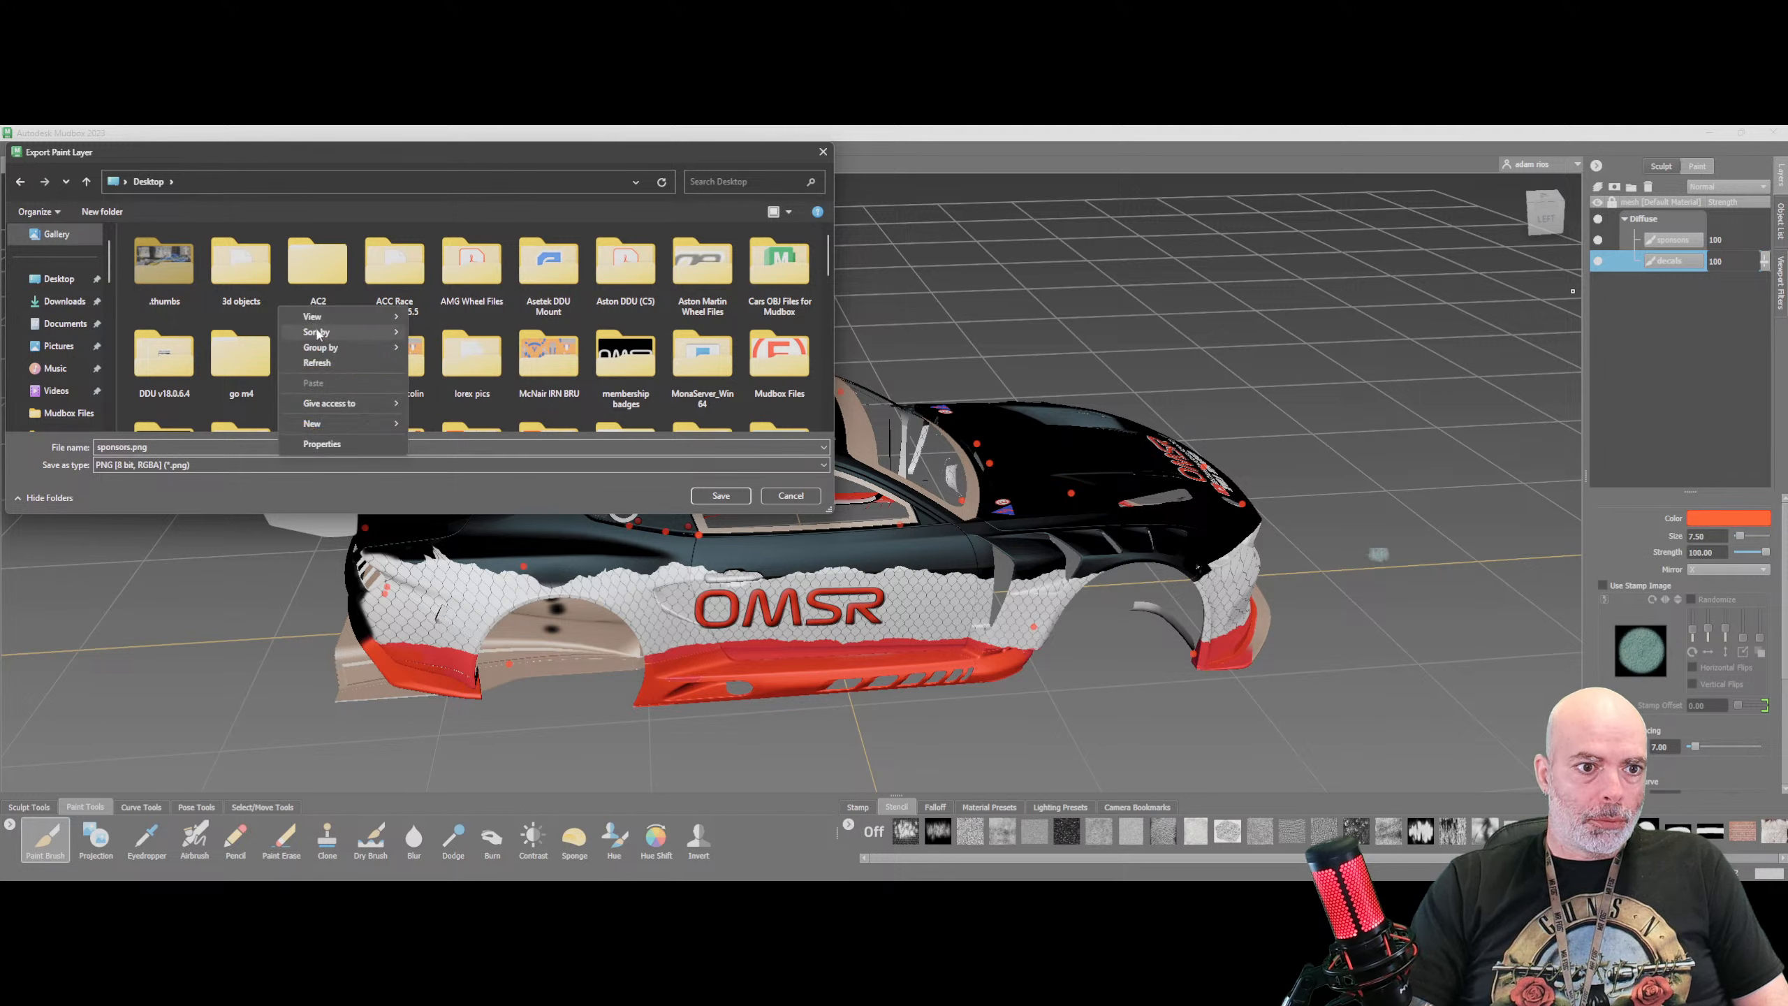
mouse_move(333, 416)
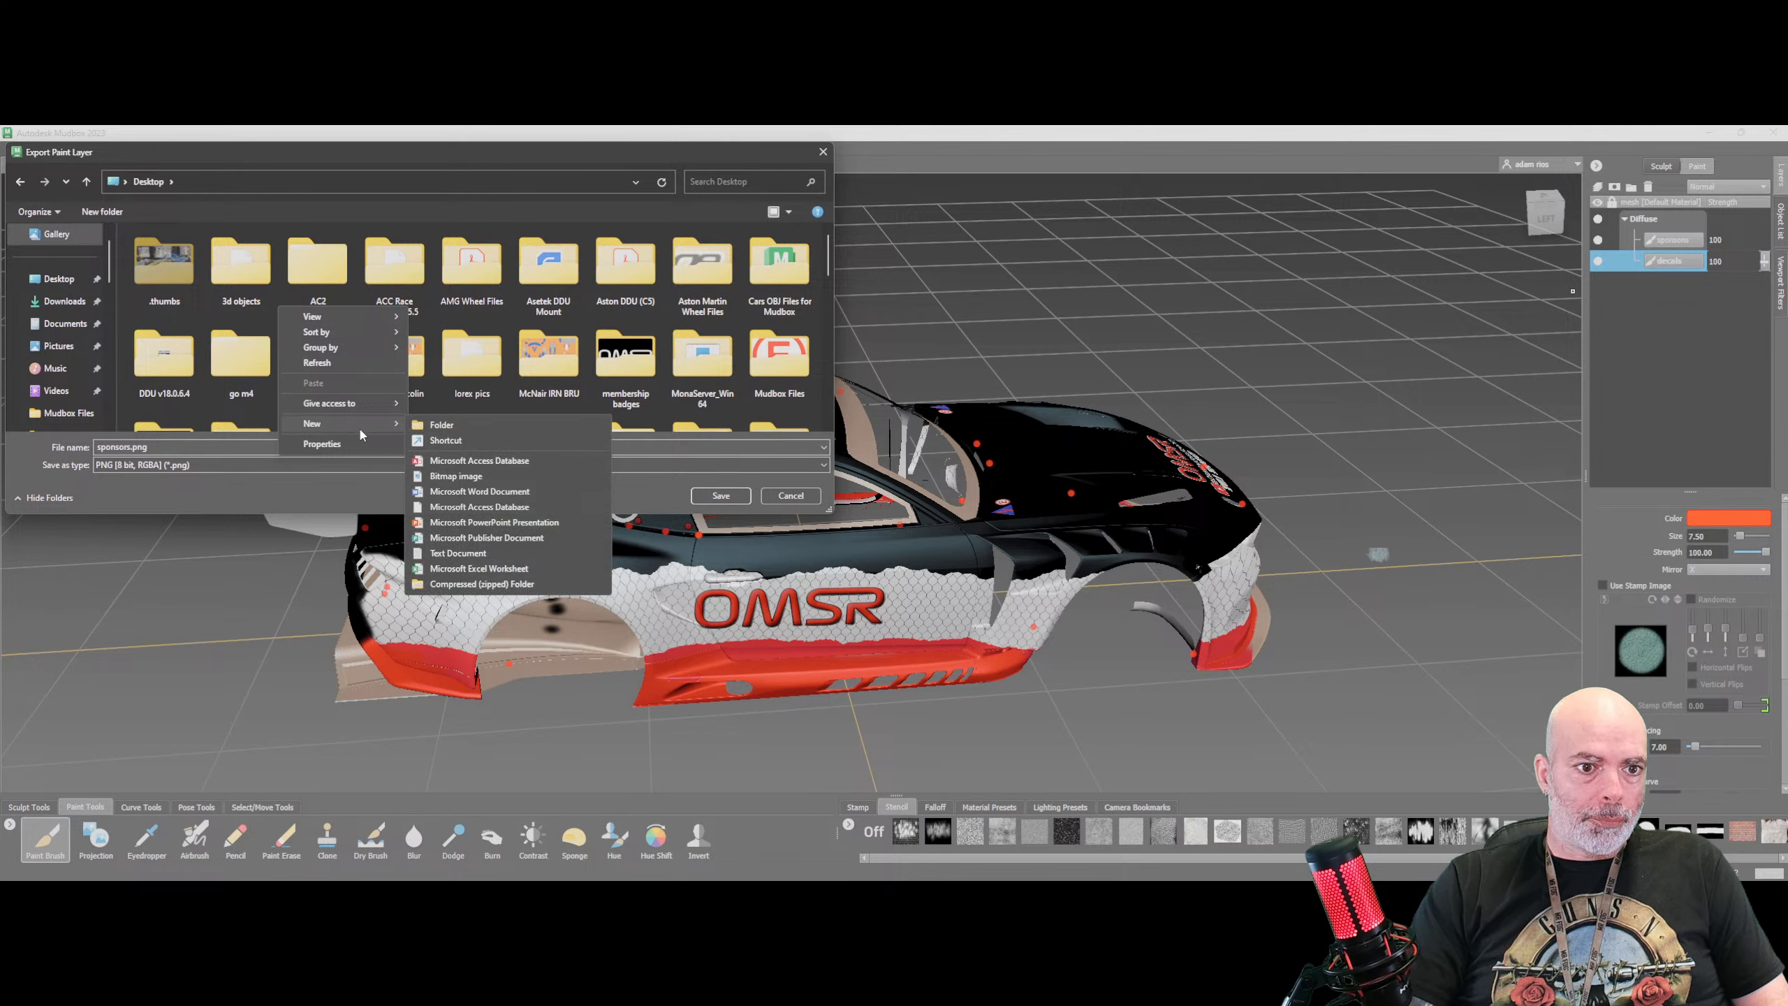
left_click(437, 422)
type("m")
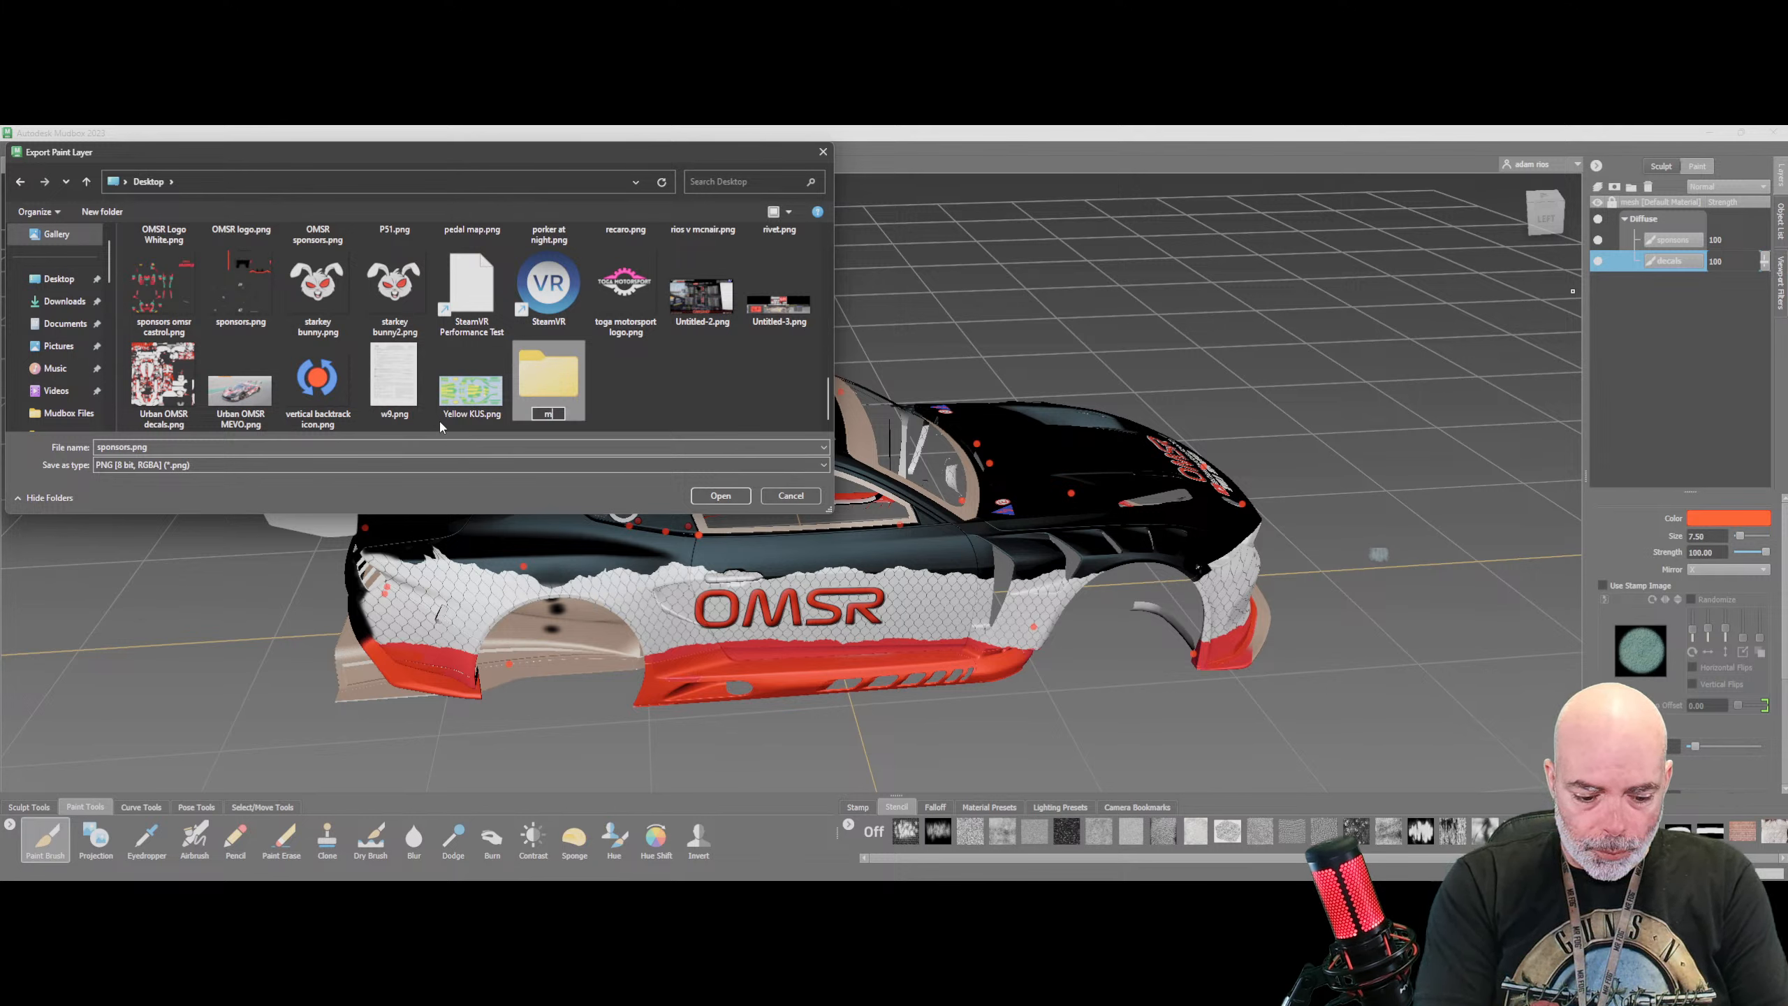
type("ustang")
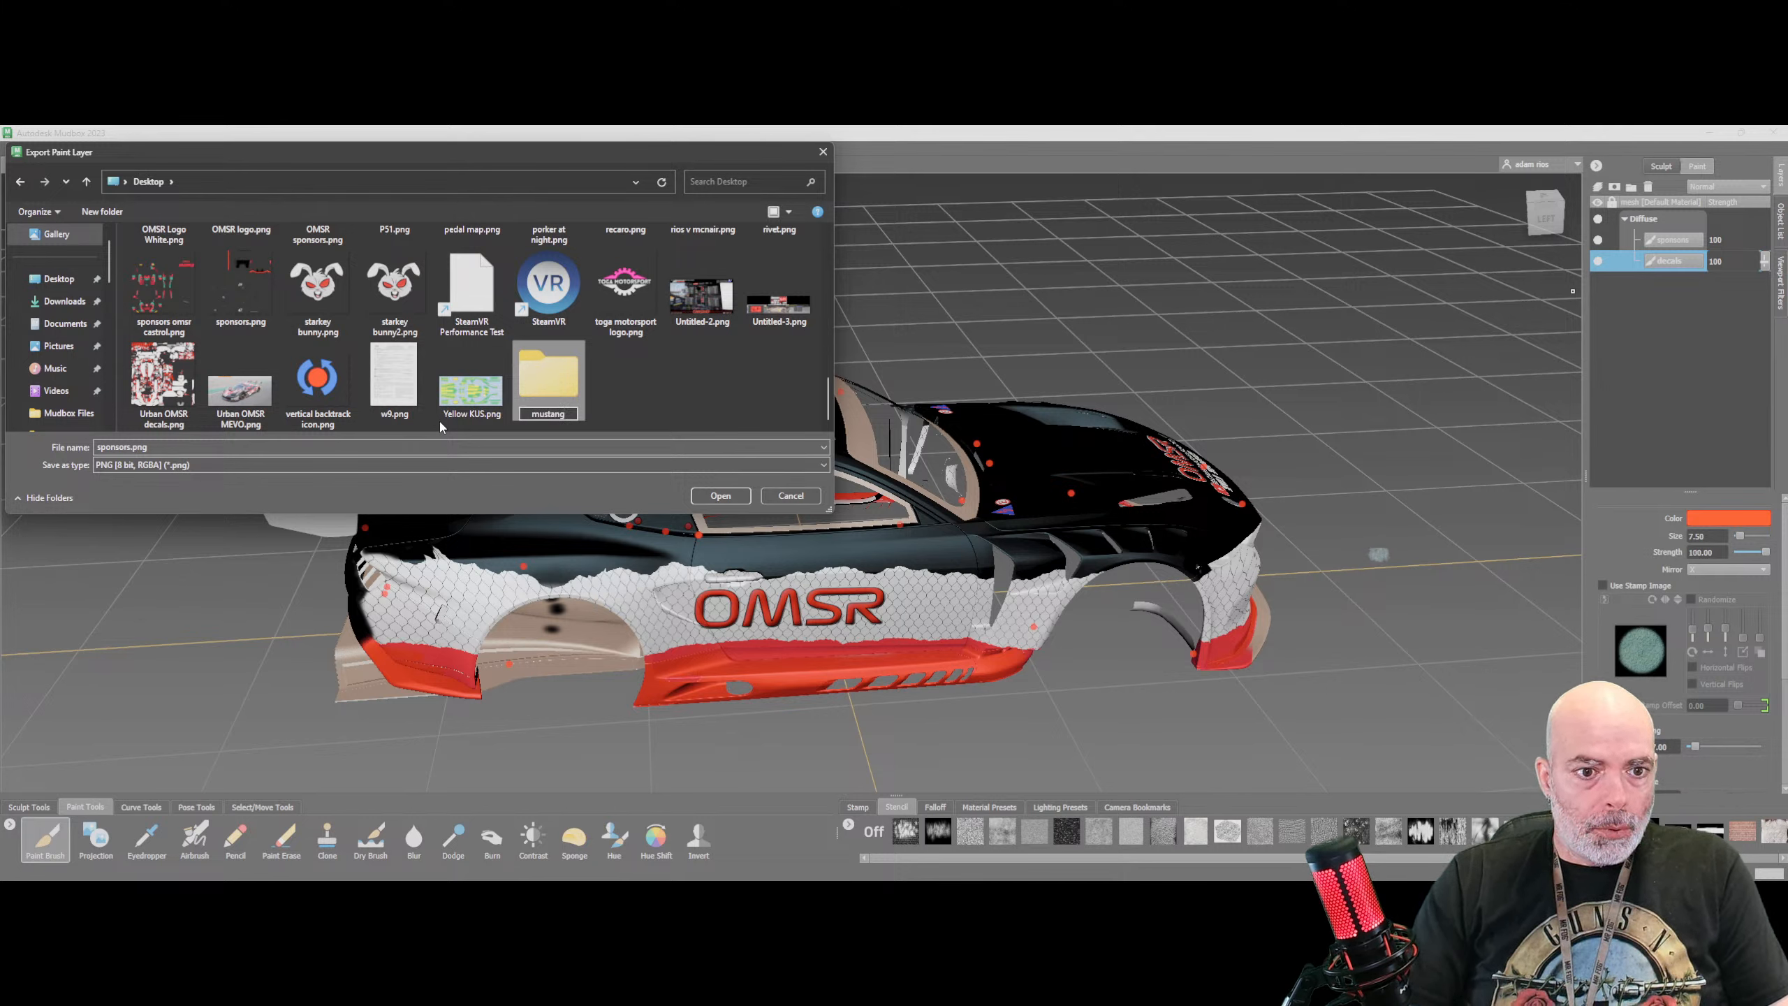
key("Return")
left_click(616, 394)
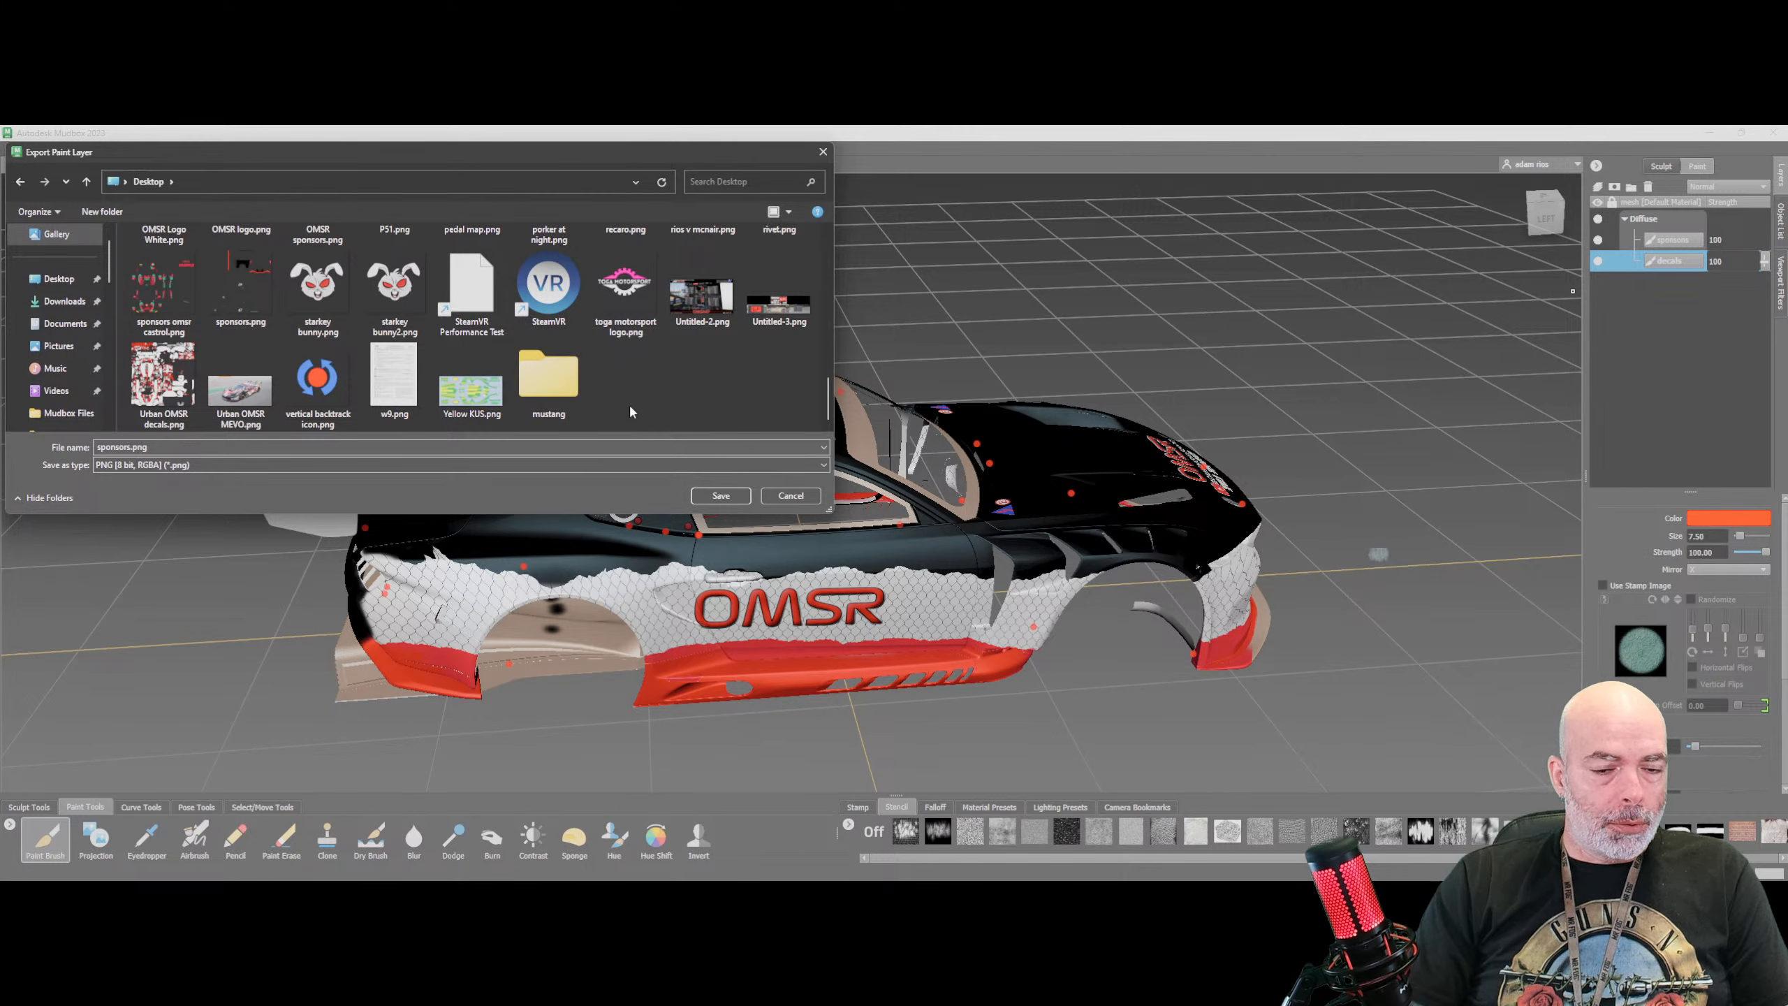
Save the exported layer as sponsors.png in the mustang folder
left_click(737, 502)
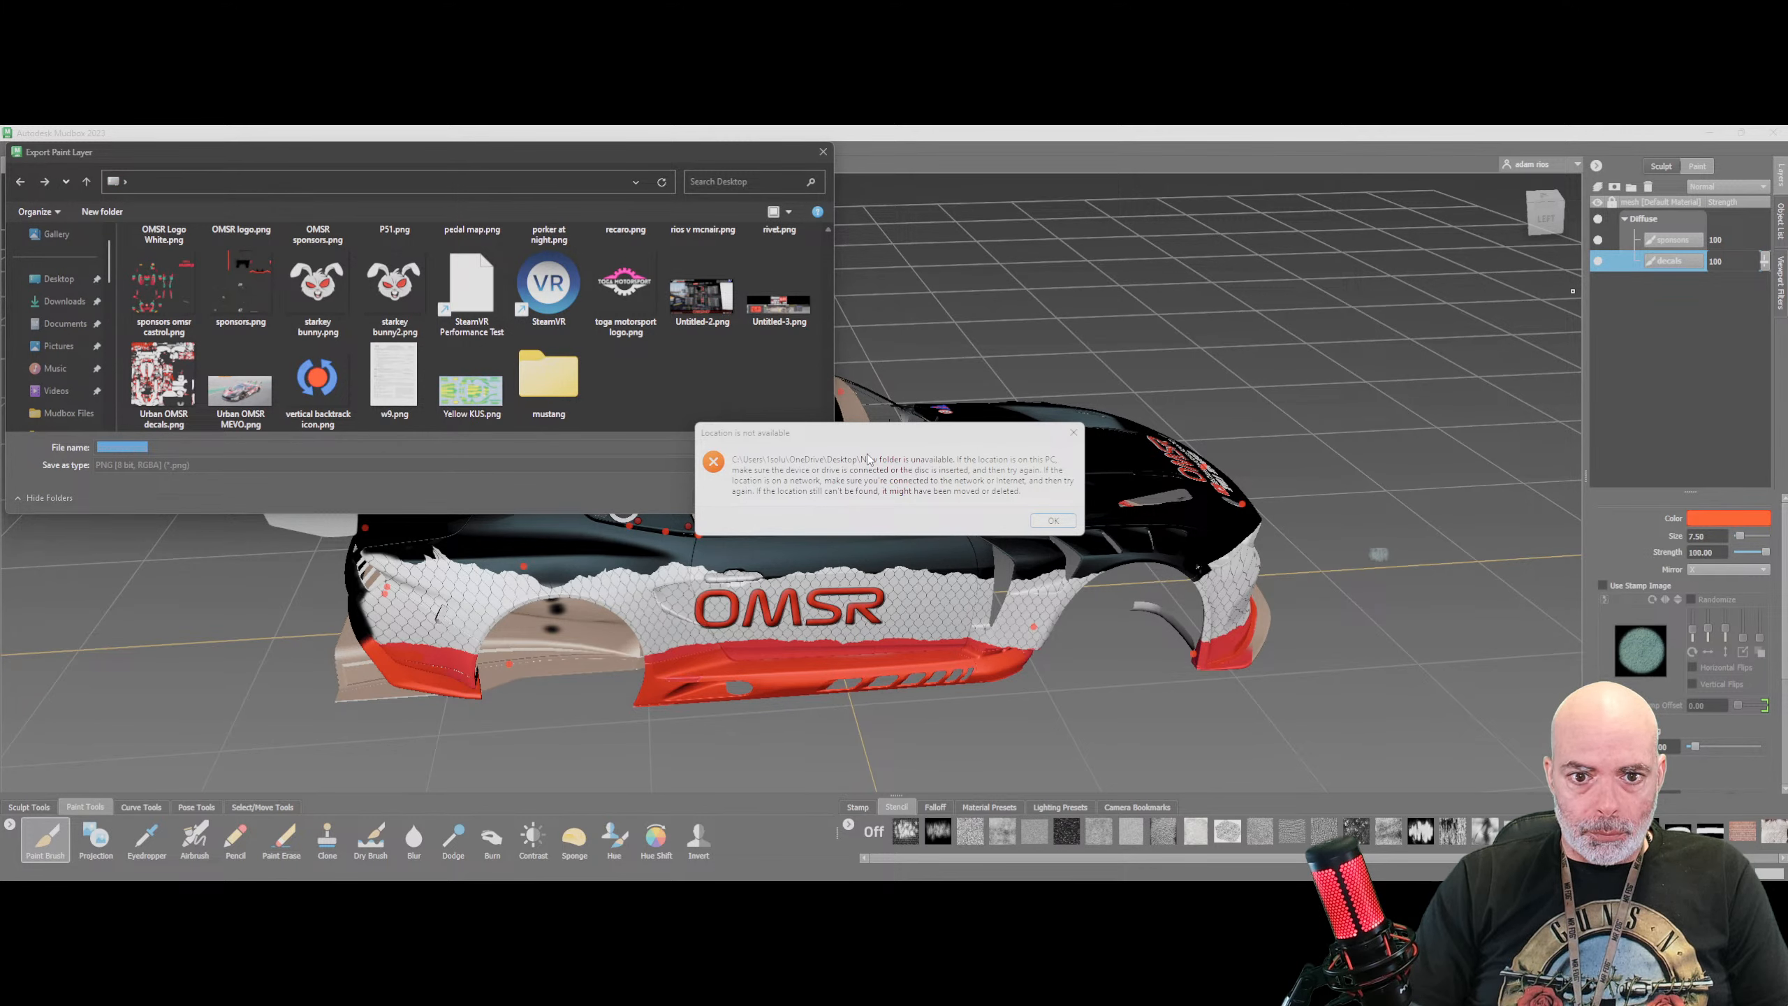
left_click(1054, 520)
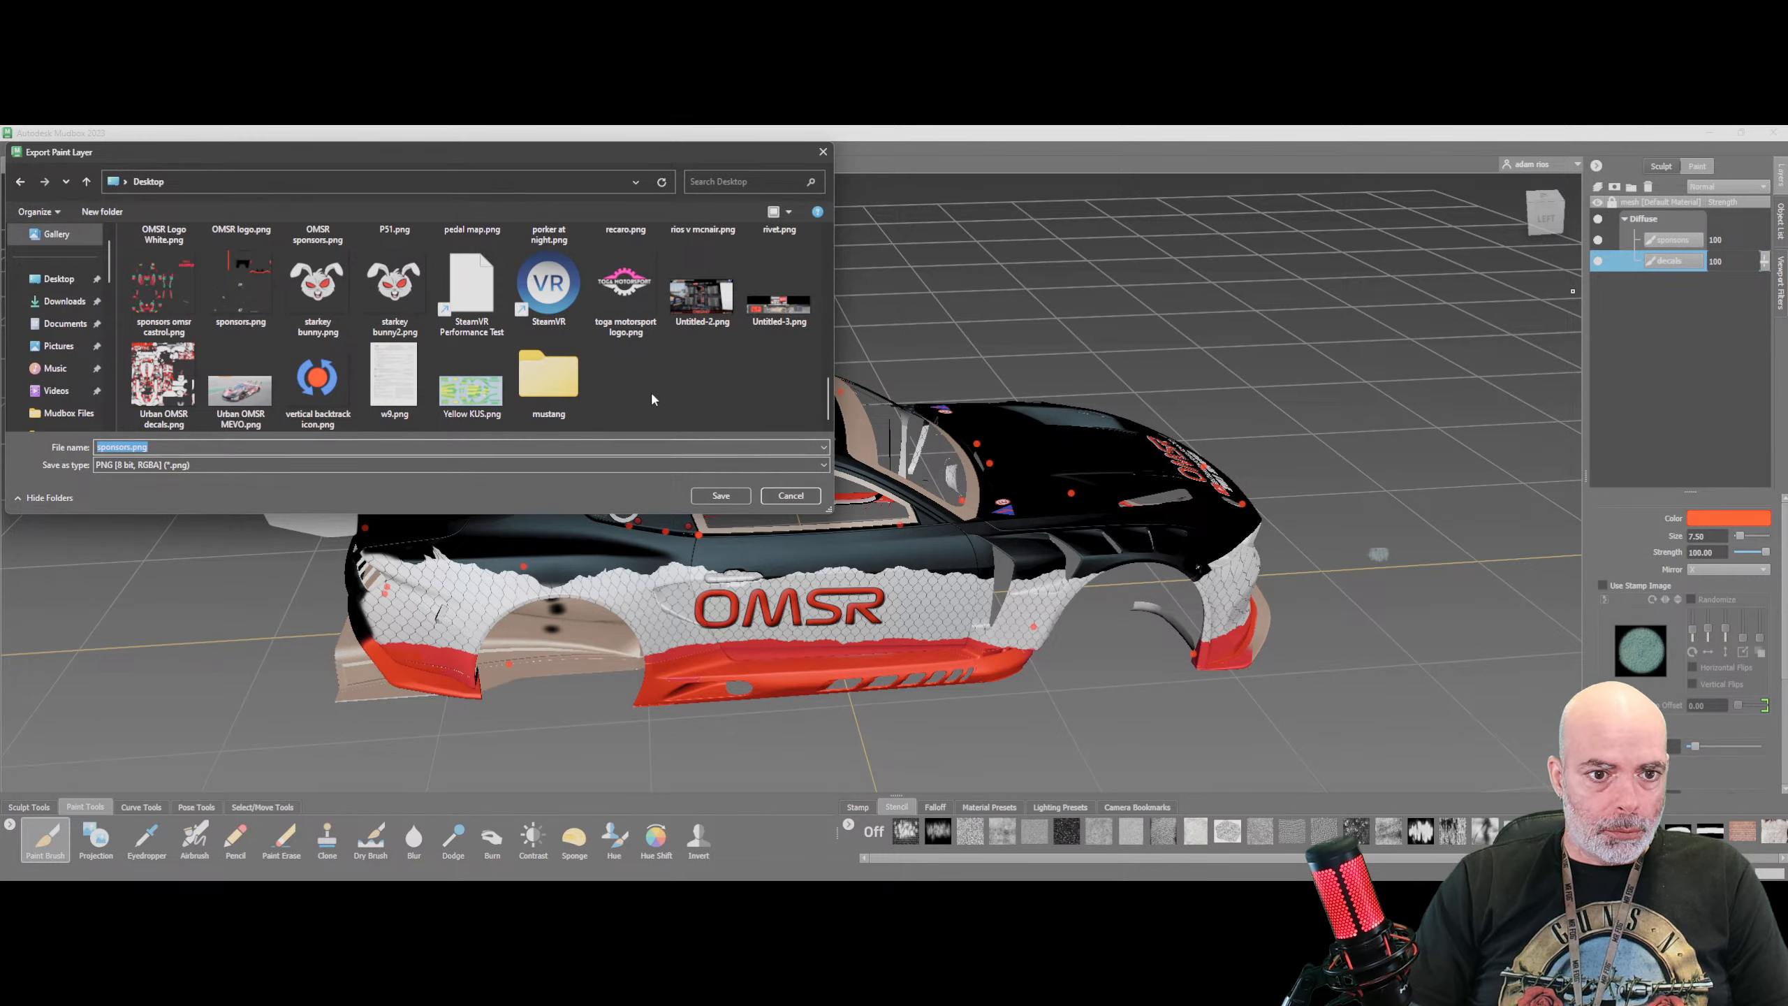
double_click(561, 384)
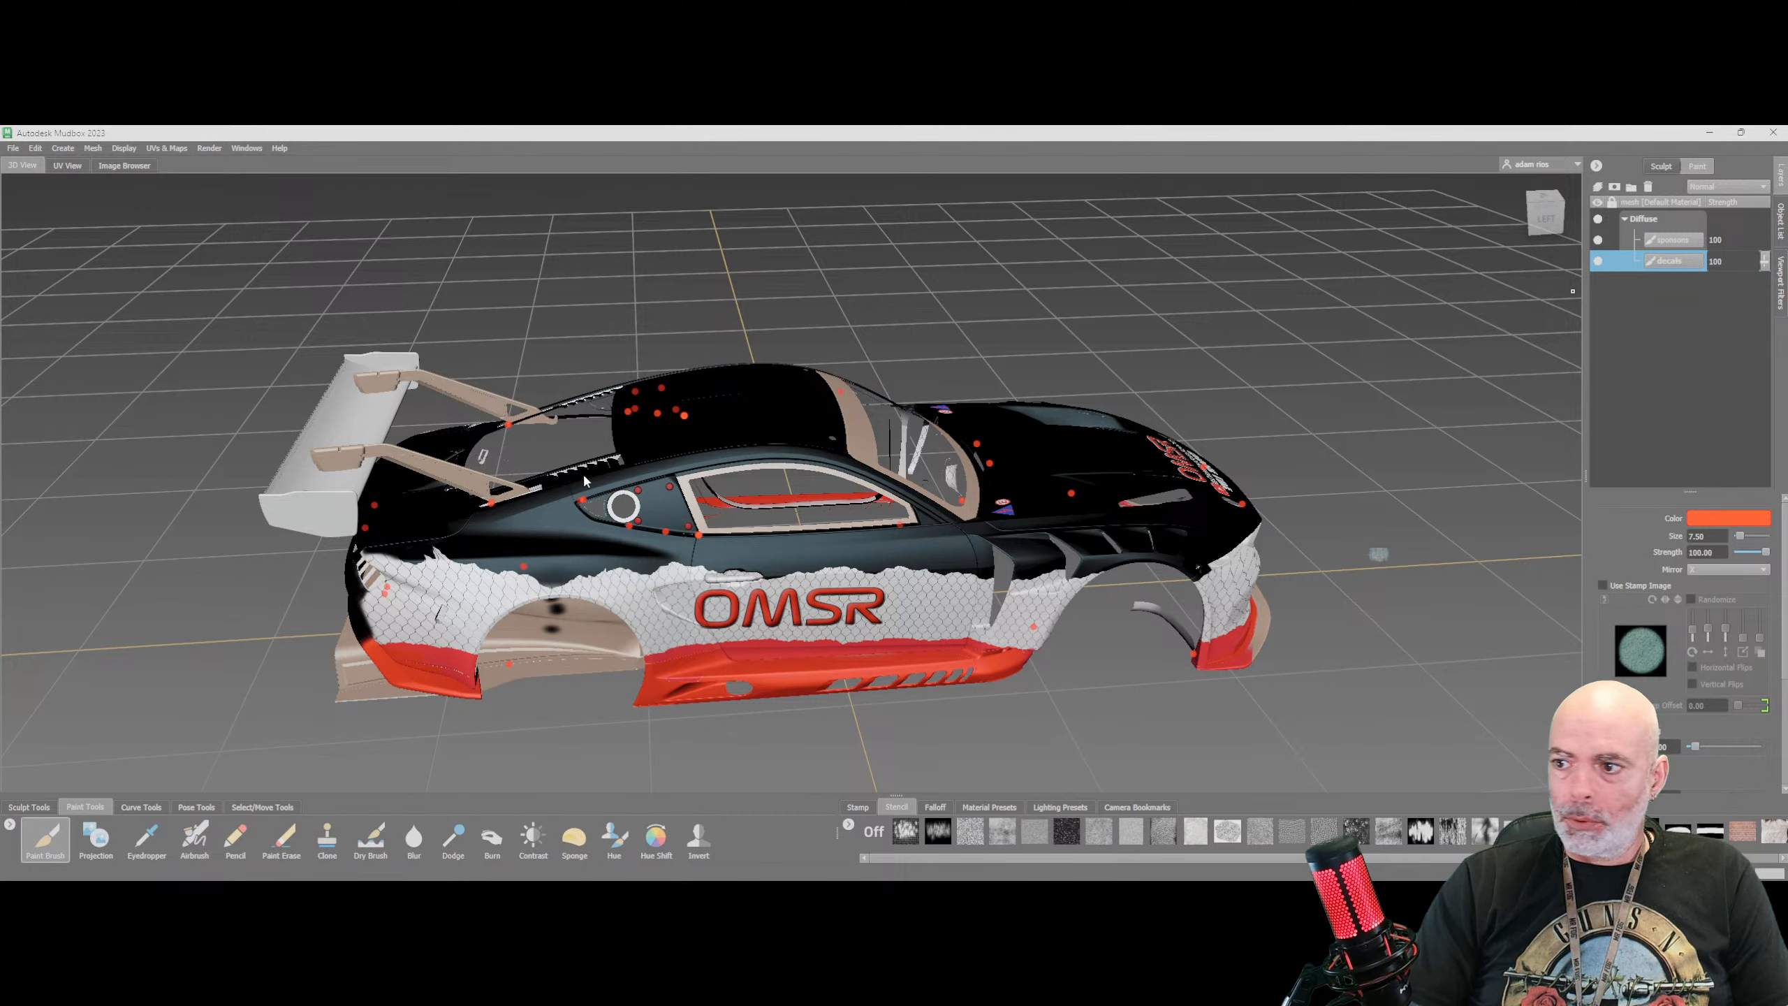
Export the upper paint layer as sponsors 2.png into the mustang folder on the Desktop
right_click(1672, 241)
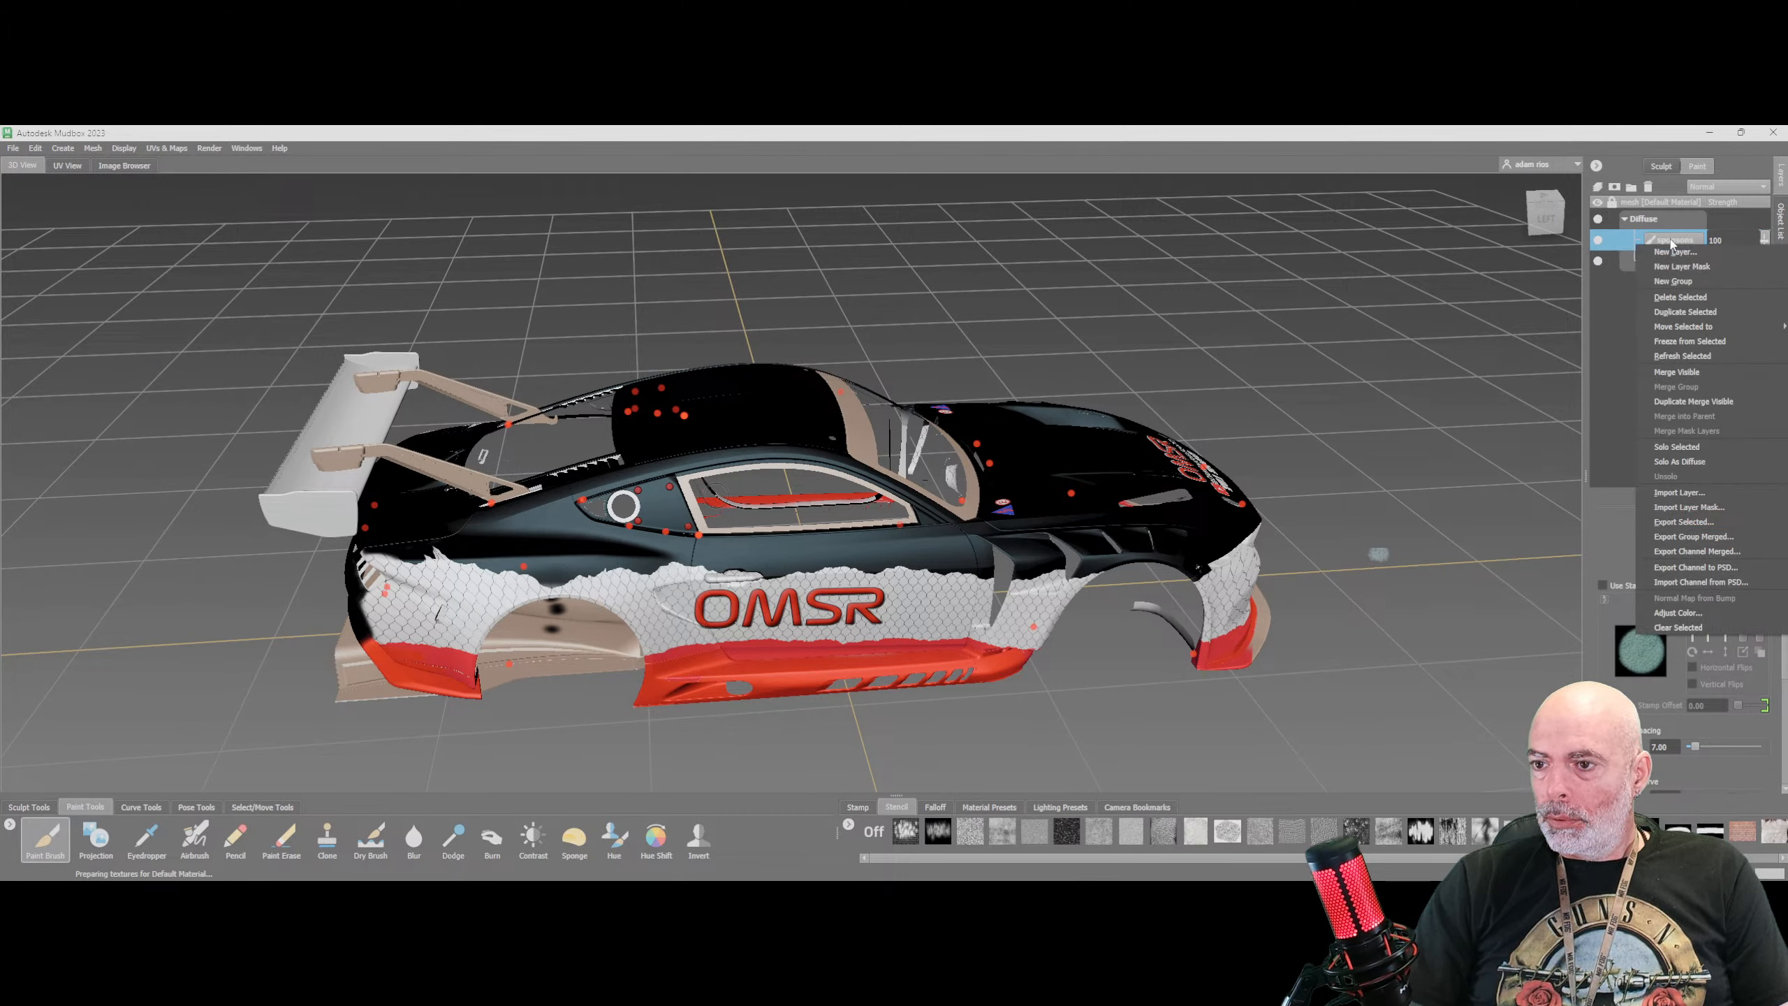
left_click(1690, 522)
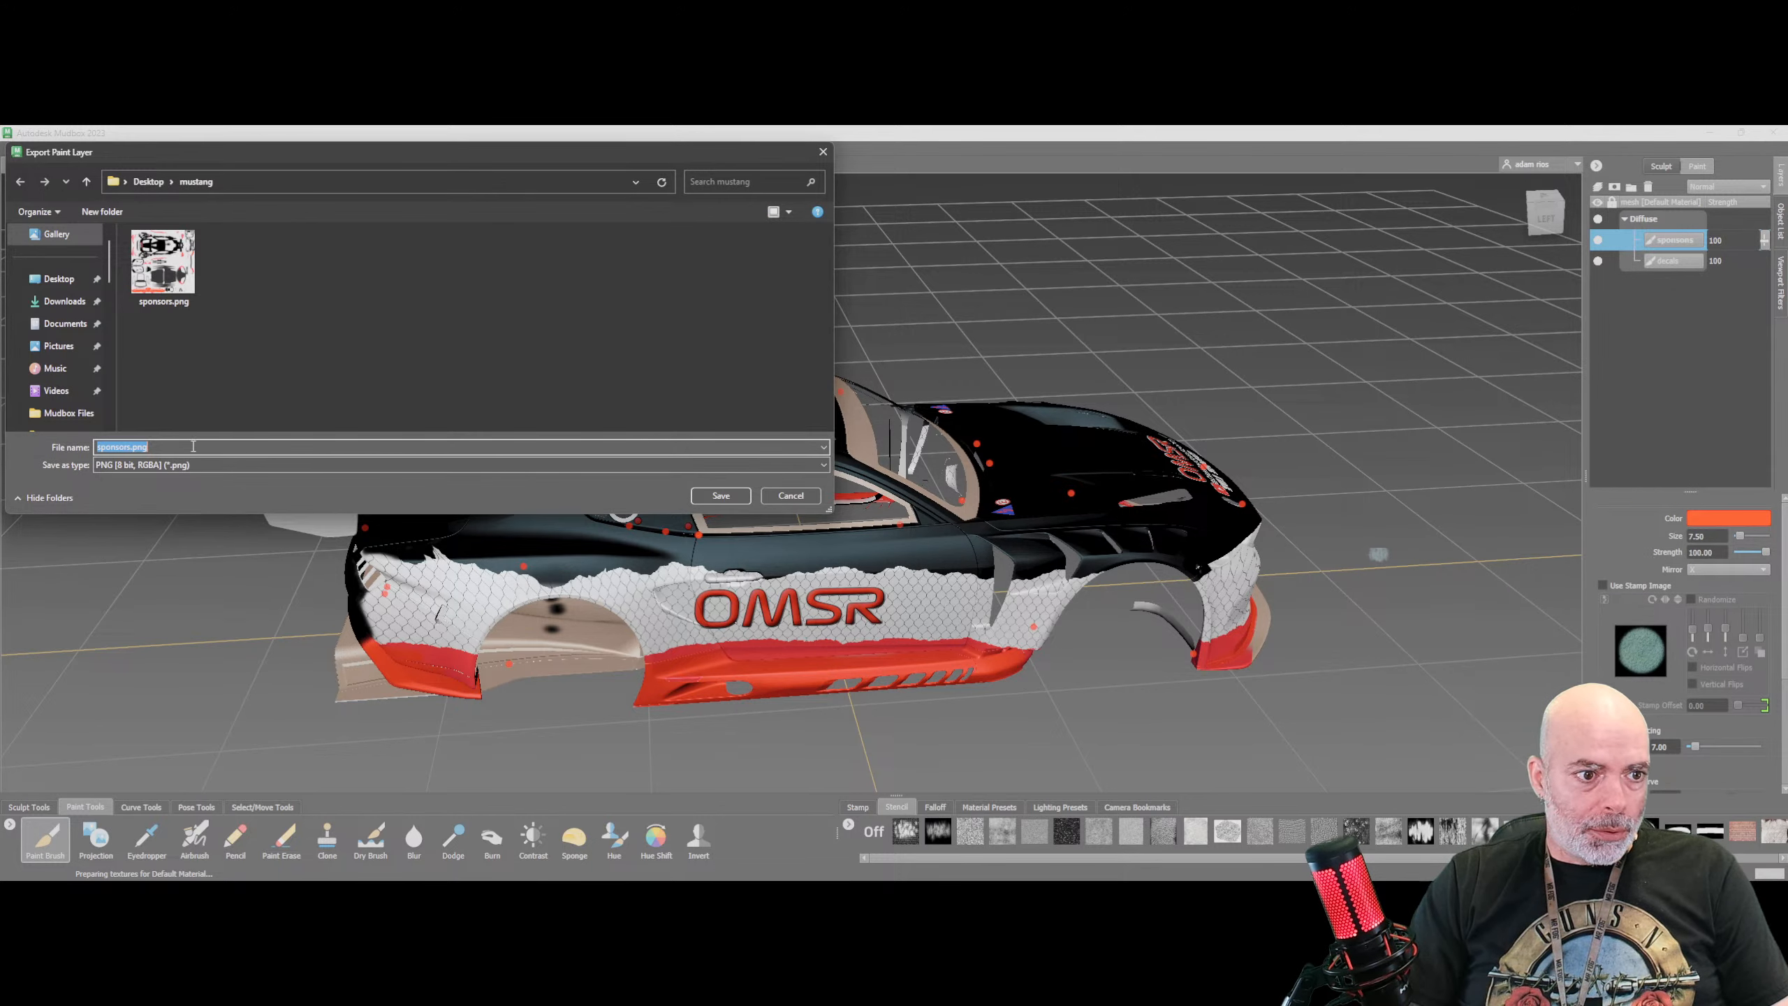
left_click(128, 446)
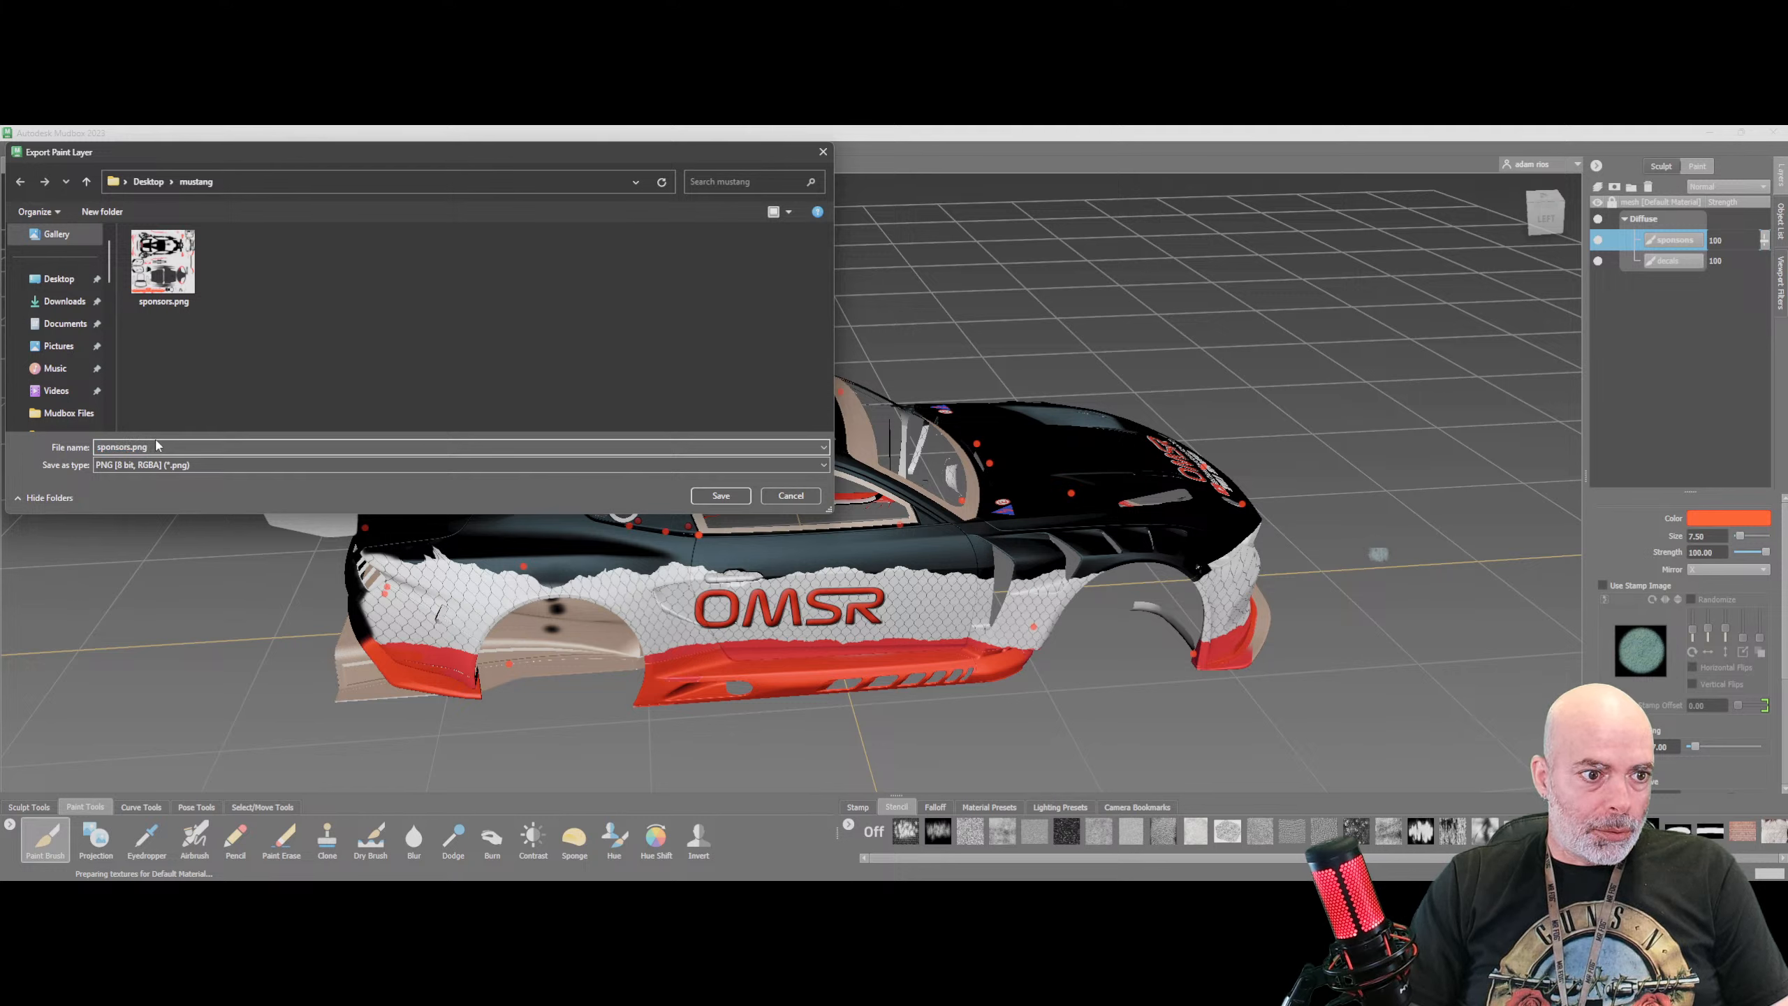
type("2")
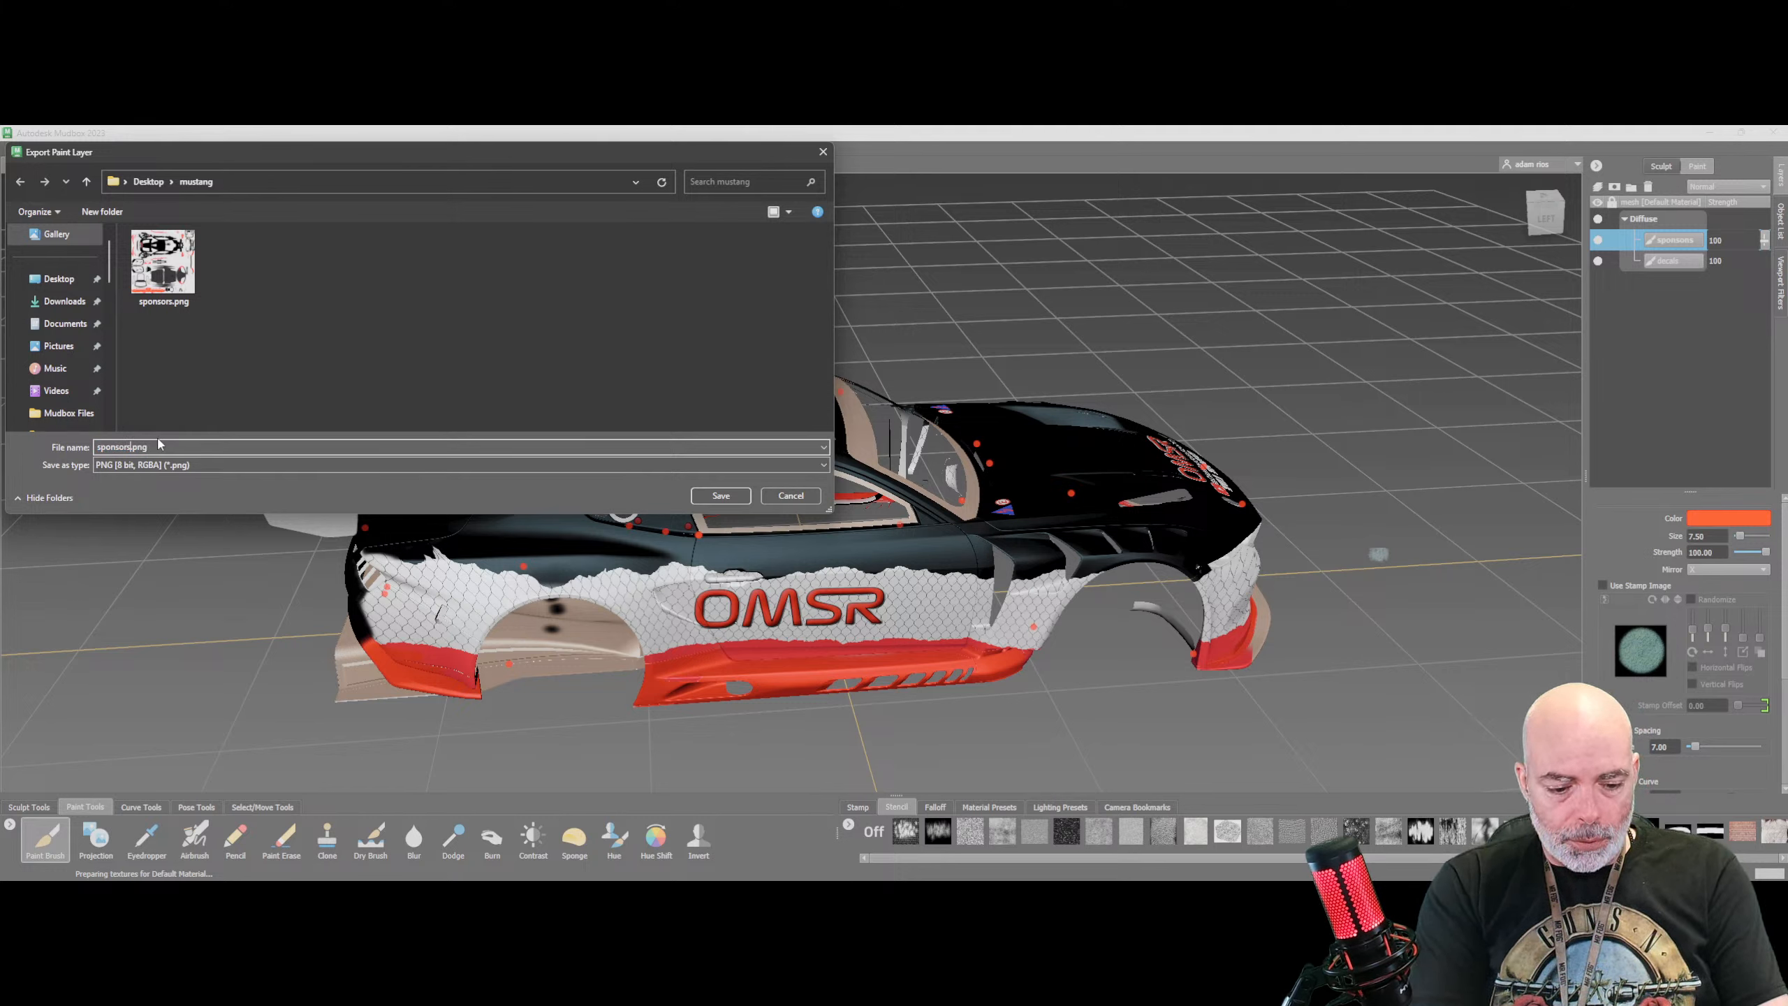
left_click(720, 495)
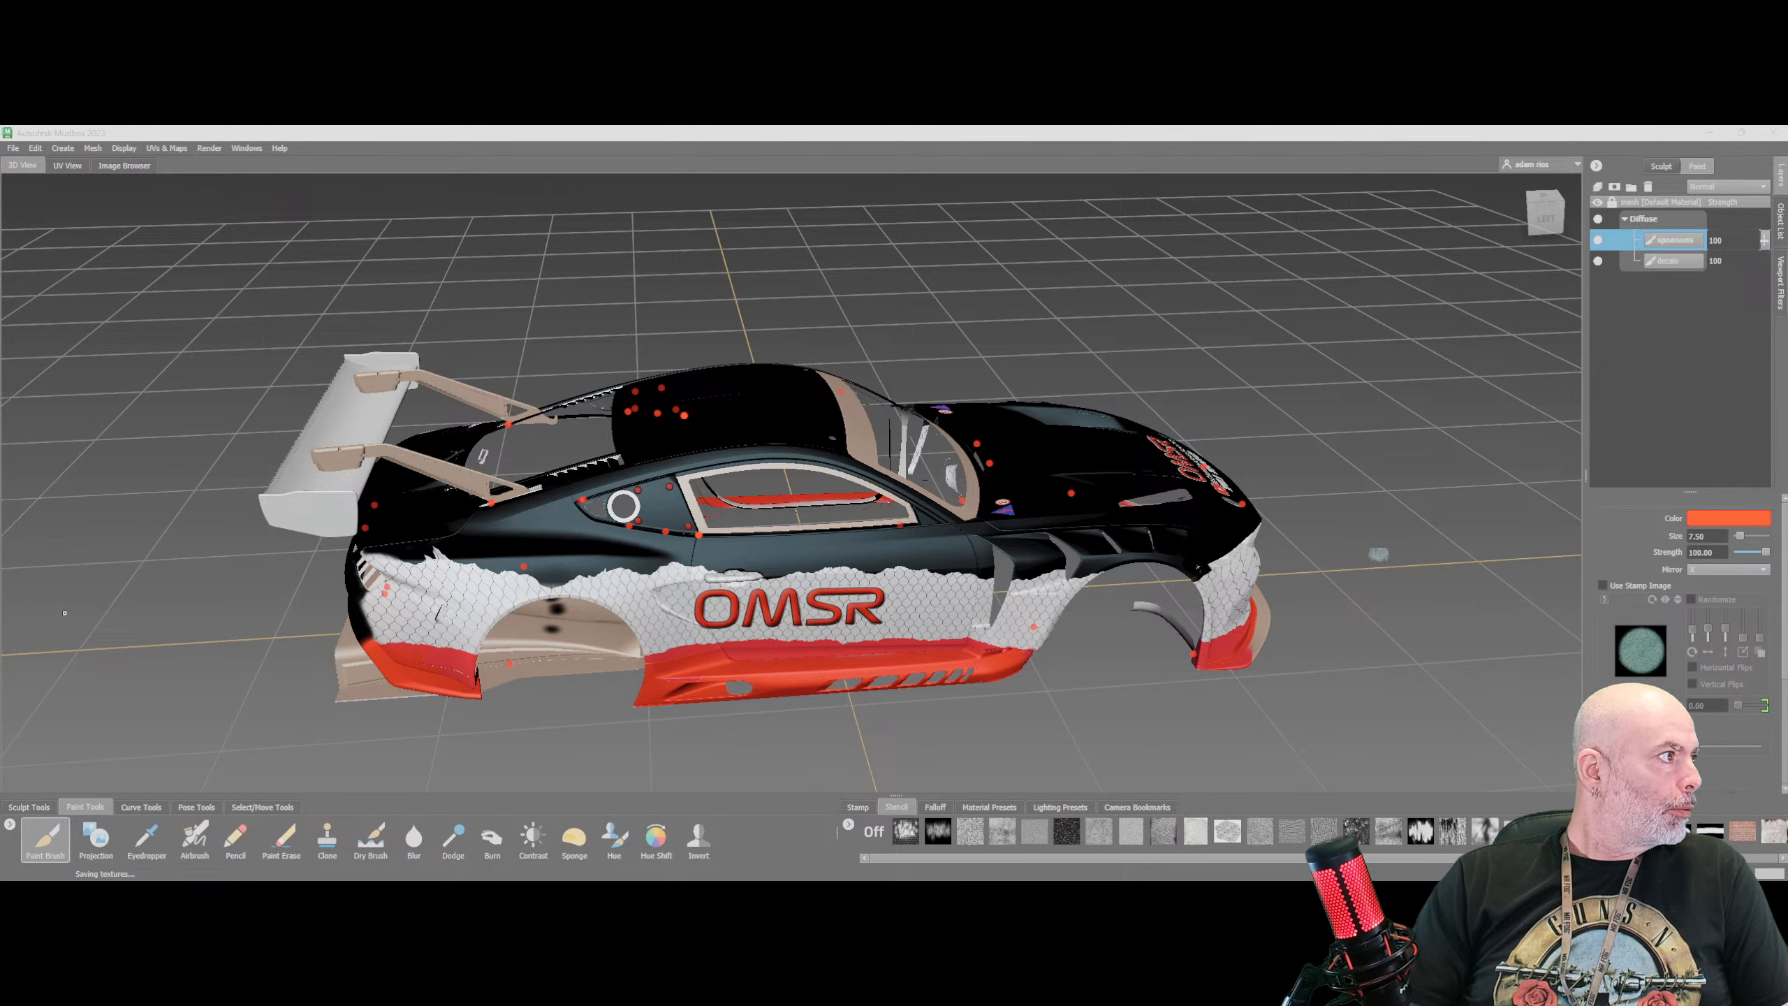
Switch to the browser showing the Awesome Simracing site and view its public Liveries page
left_click_drag(598, 873, 312, 151)
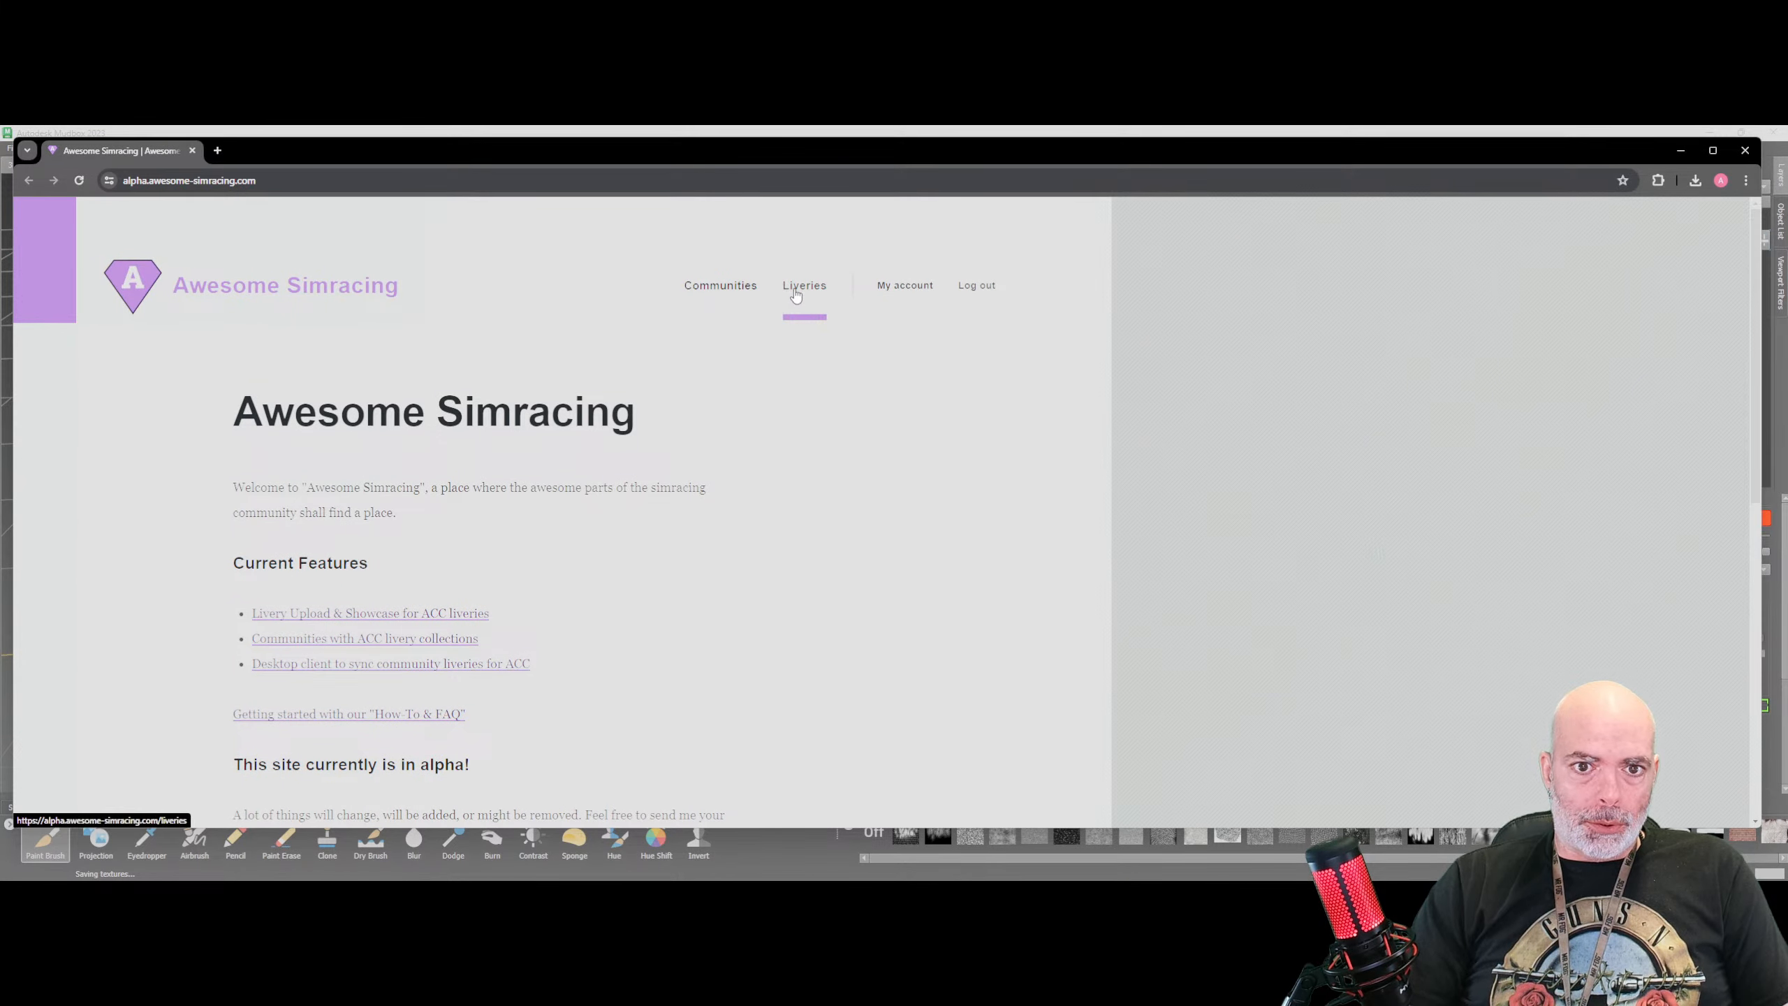
scroll(796, 422, "down", 5)
scroll(769, 368, "up", 5)
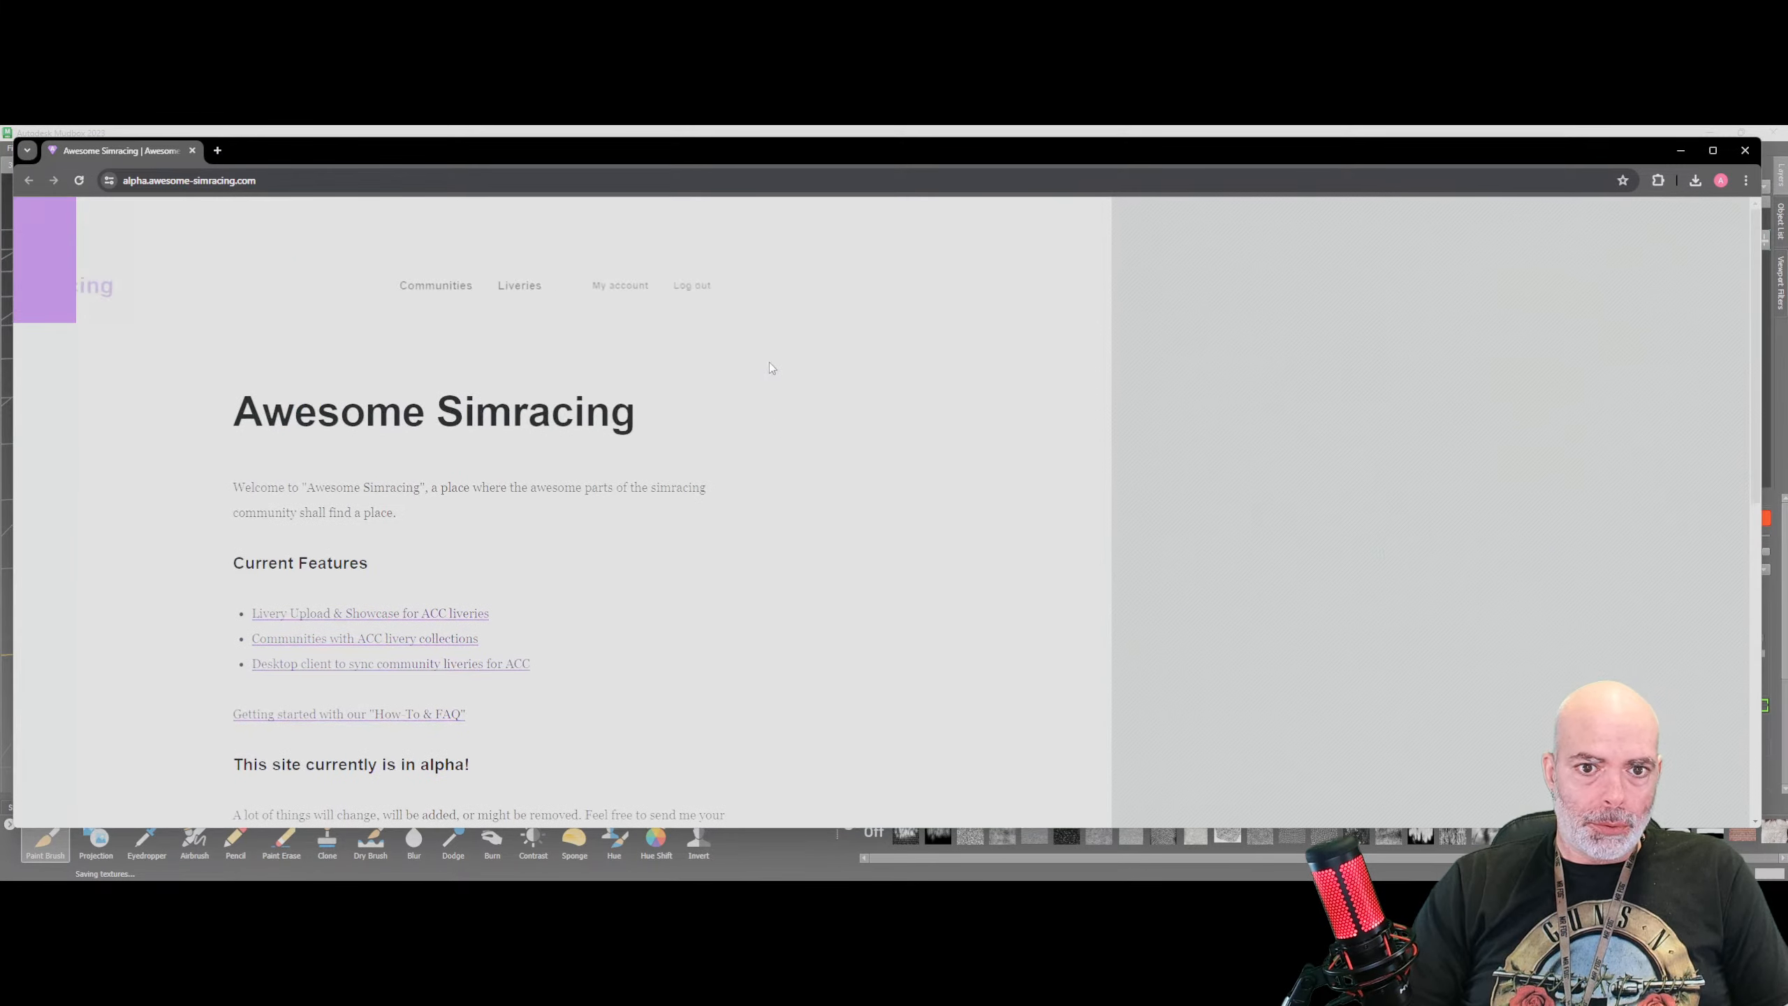
left_click(801, 290)
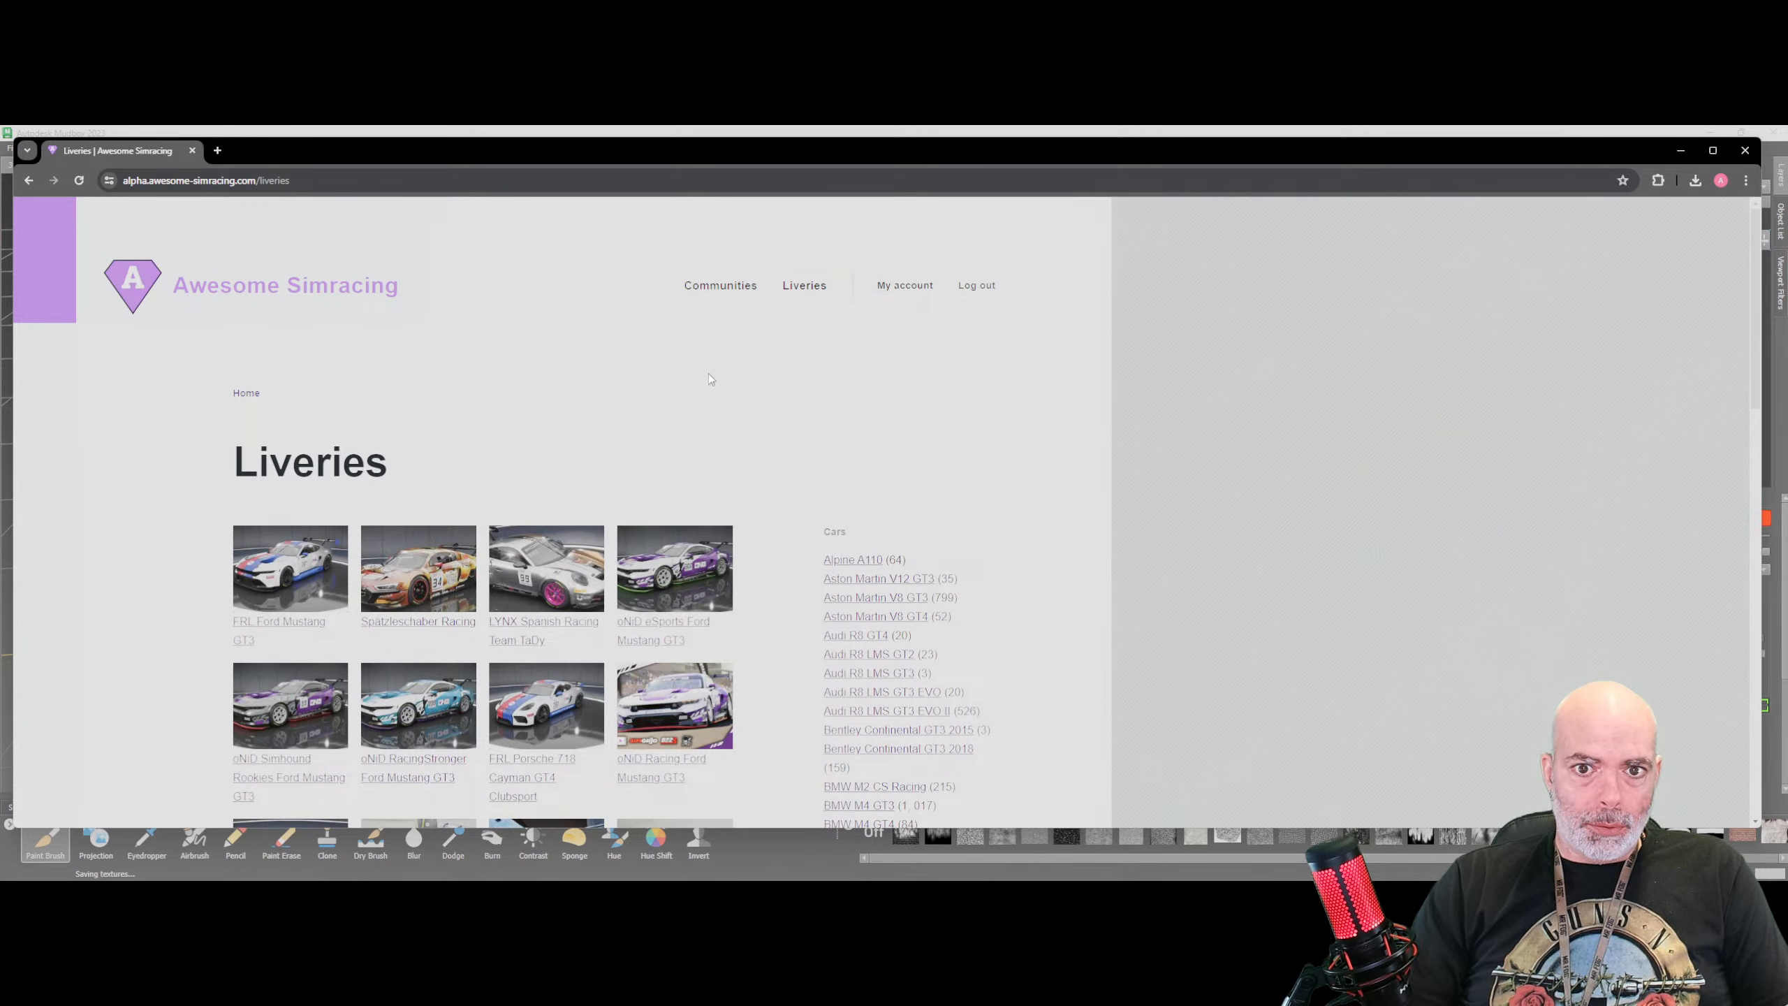
left_click_drag(537, 152, 0, 172)
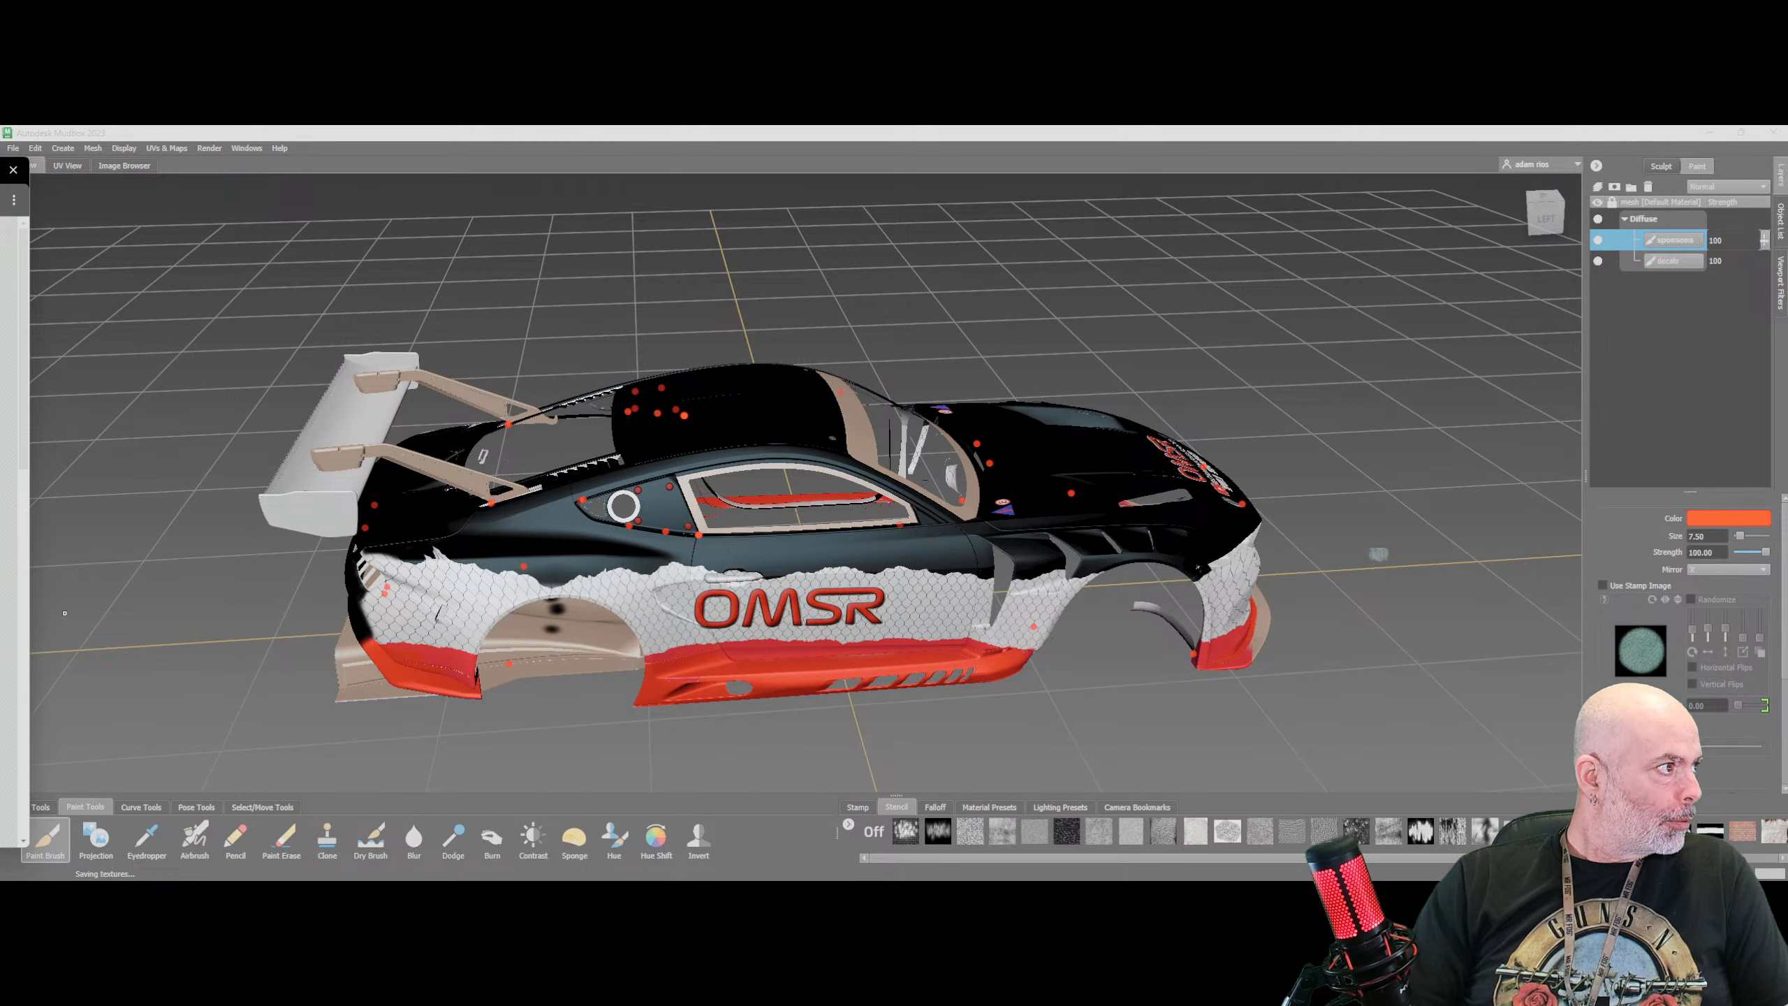
Bring the browser back and look through the account page's uploaded liveries and account links
left_click_drag(14, 169, 434, 165)
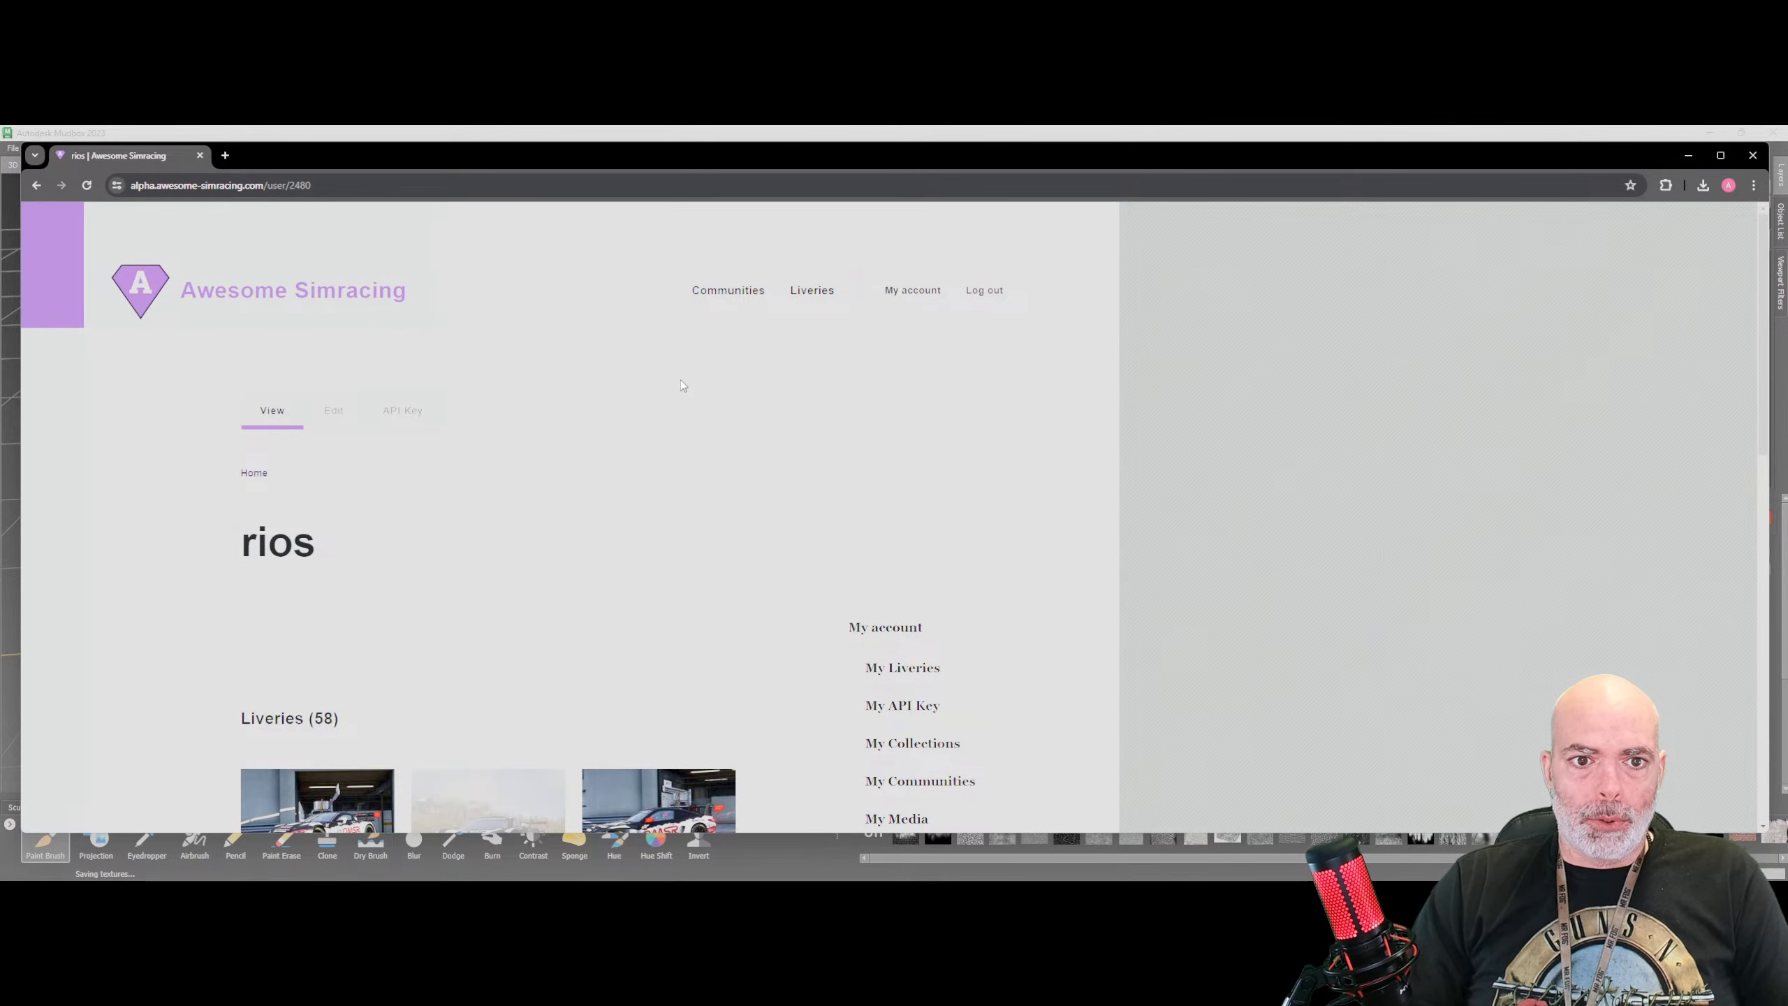
scroll(292, 765, "down", 5)
scroll(292, 766, "up", 5)
scroll(381, 503, "down", 5)
scroll(399, 479, "up", 4)
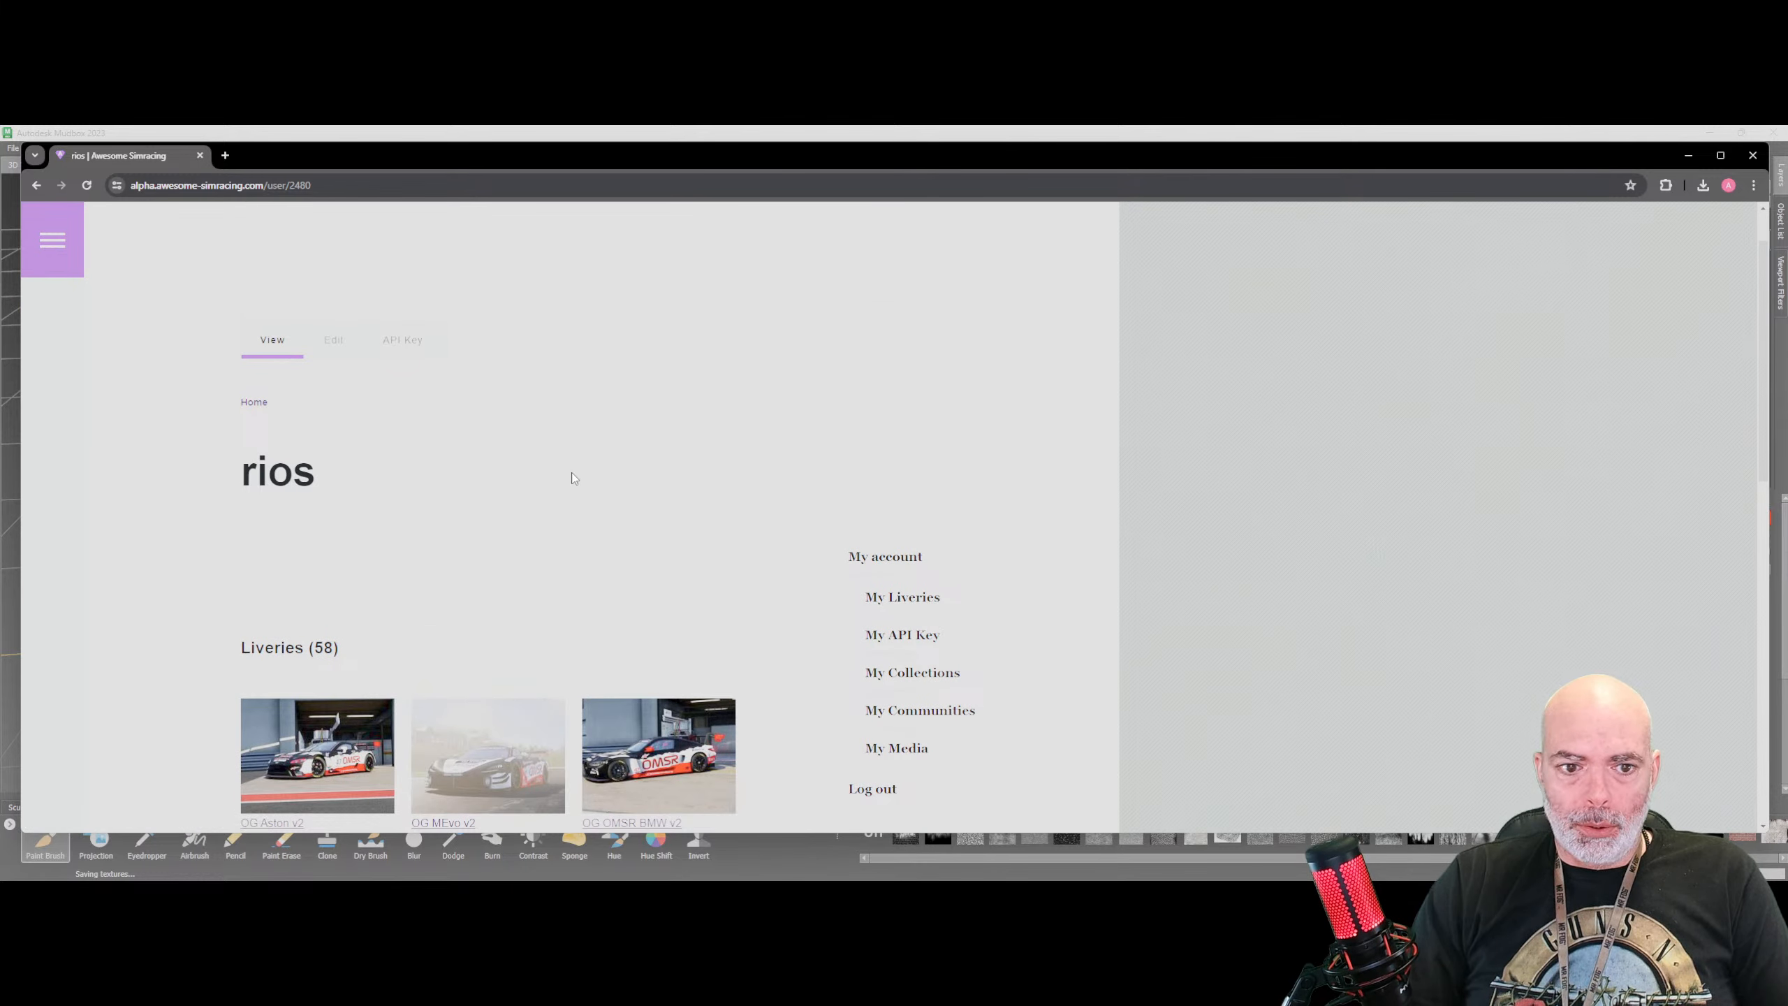
scroll(429, 438, "up", 1)
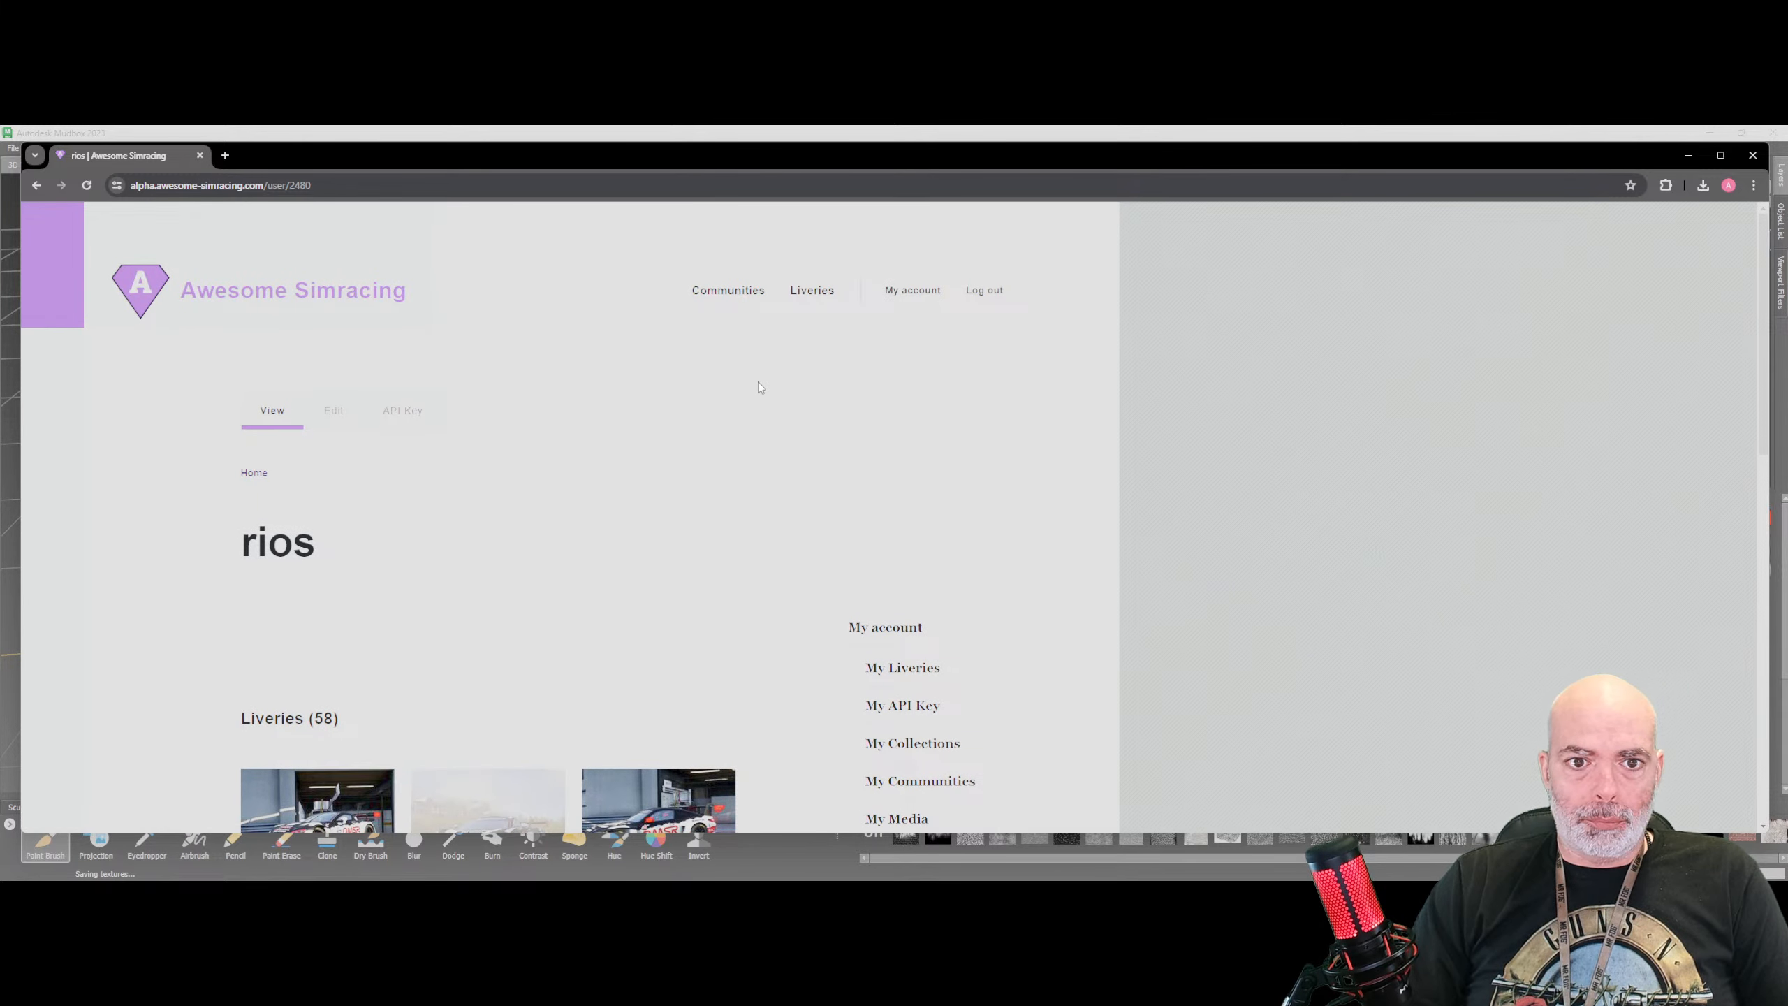
scroll(760, 381, "down", 2)
scroll(760, 381, "down", 6)
scroll(757, 407, "up", 6)
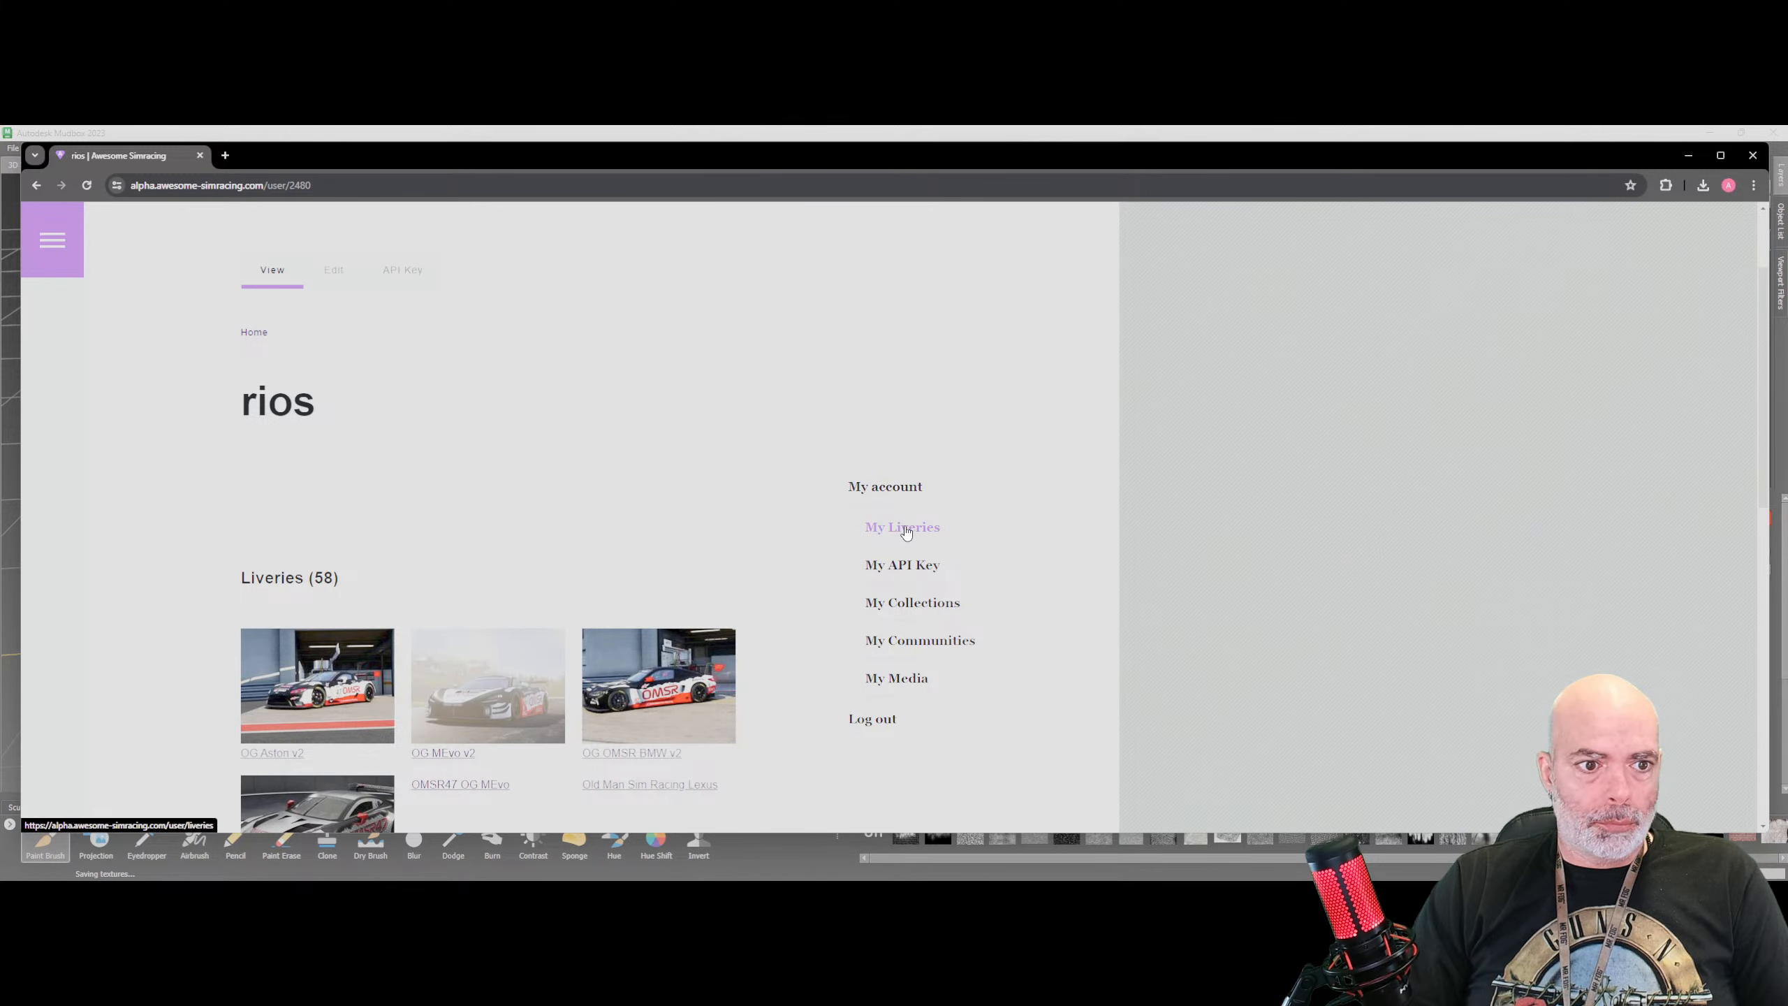
Go to the account's own liveries and start adding a custom ACC livery
left_click(903, 528)
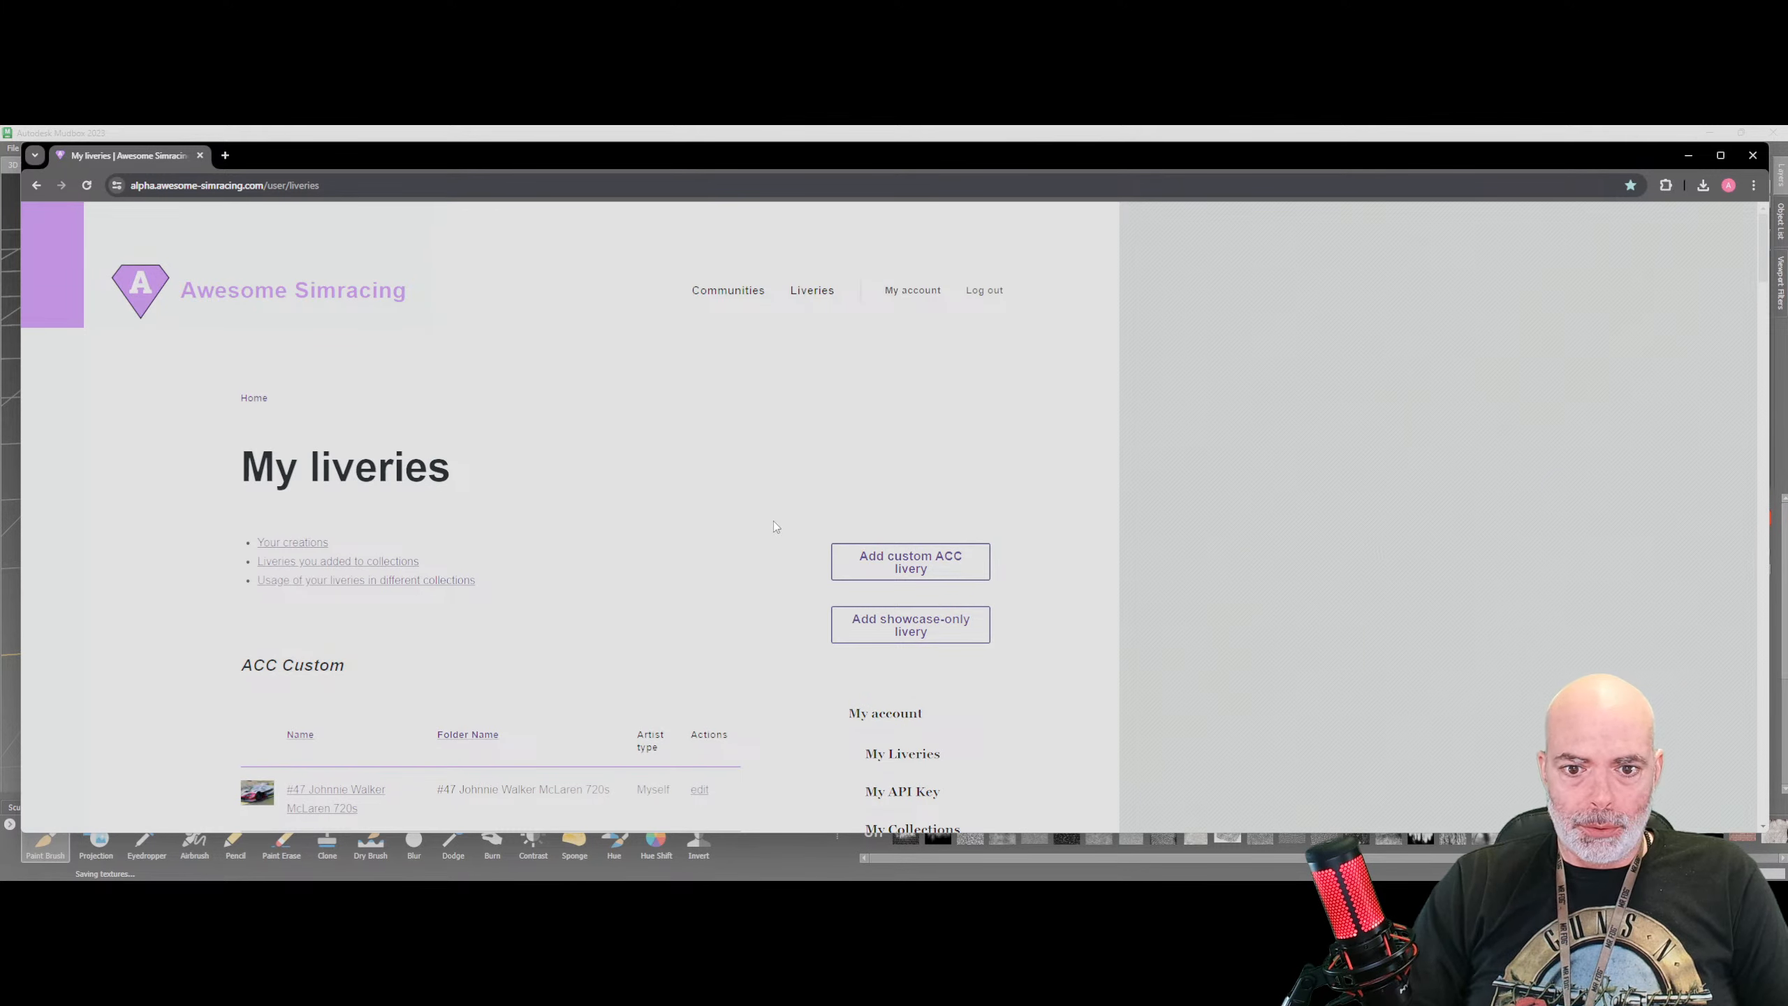
scroll(859, 496, "down", 1)
left_click(915, 495)
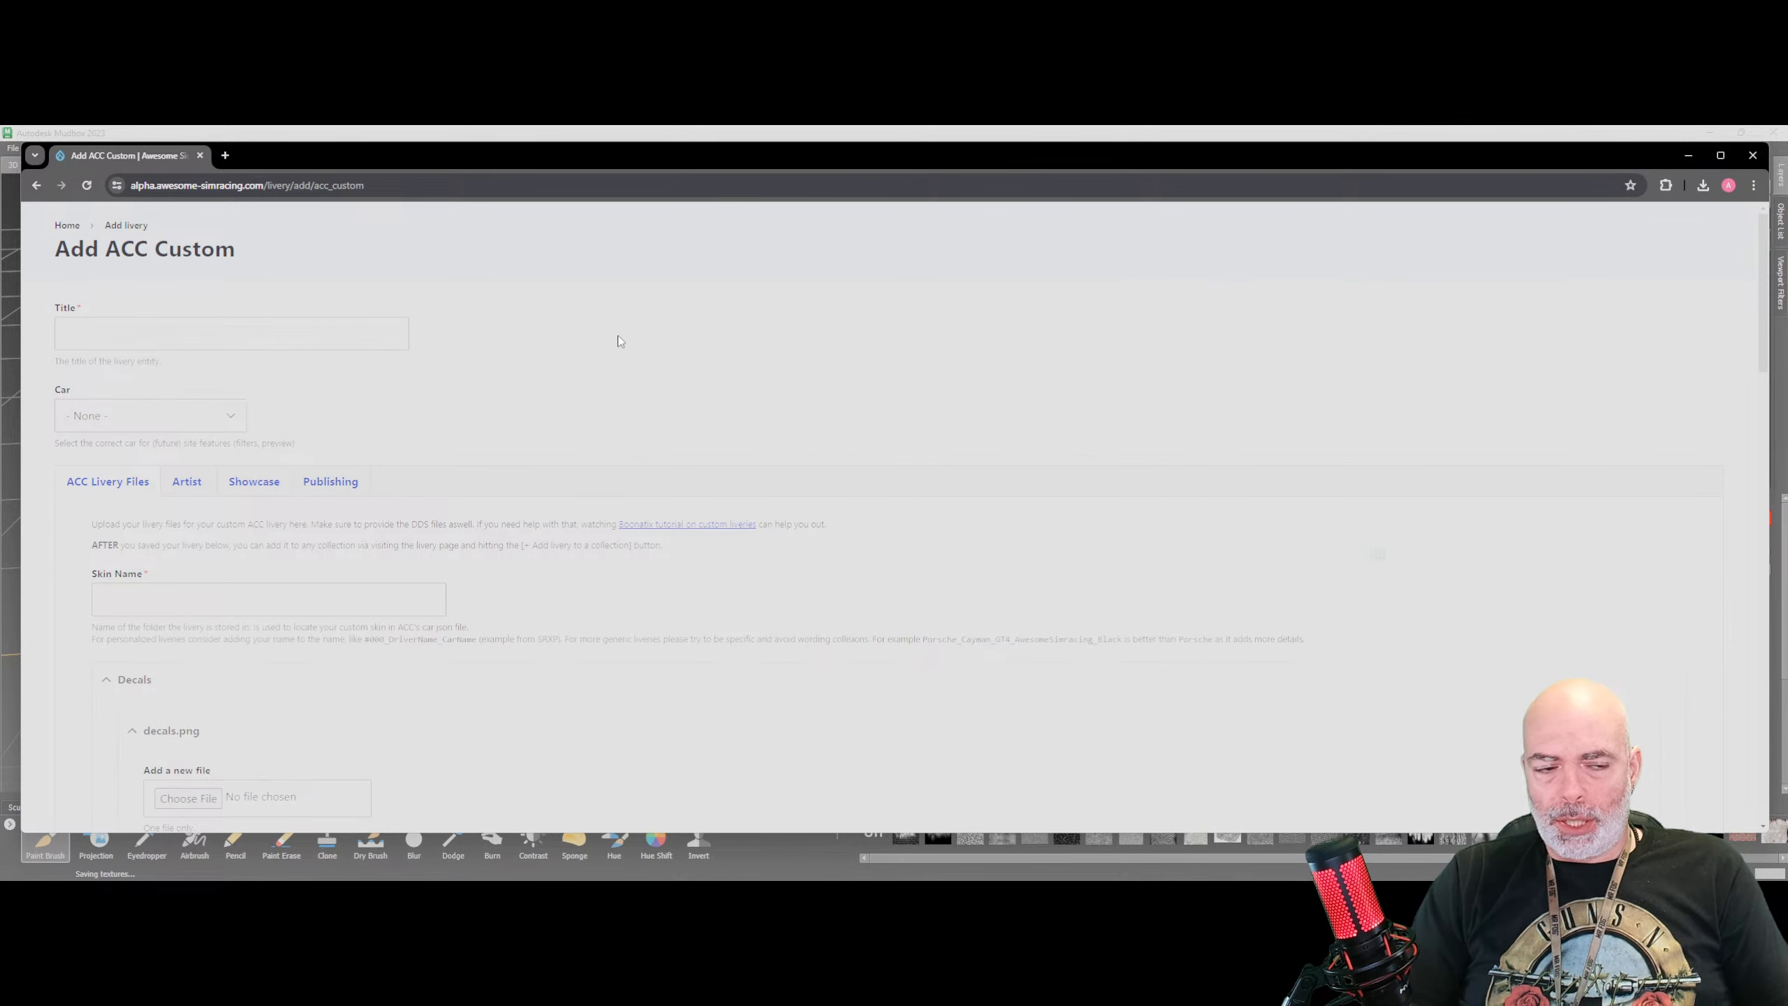
Enter Mustang Gt3 as the title of the new ACC livery
left_click(339, 344)
left_click(339, 340)
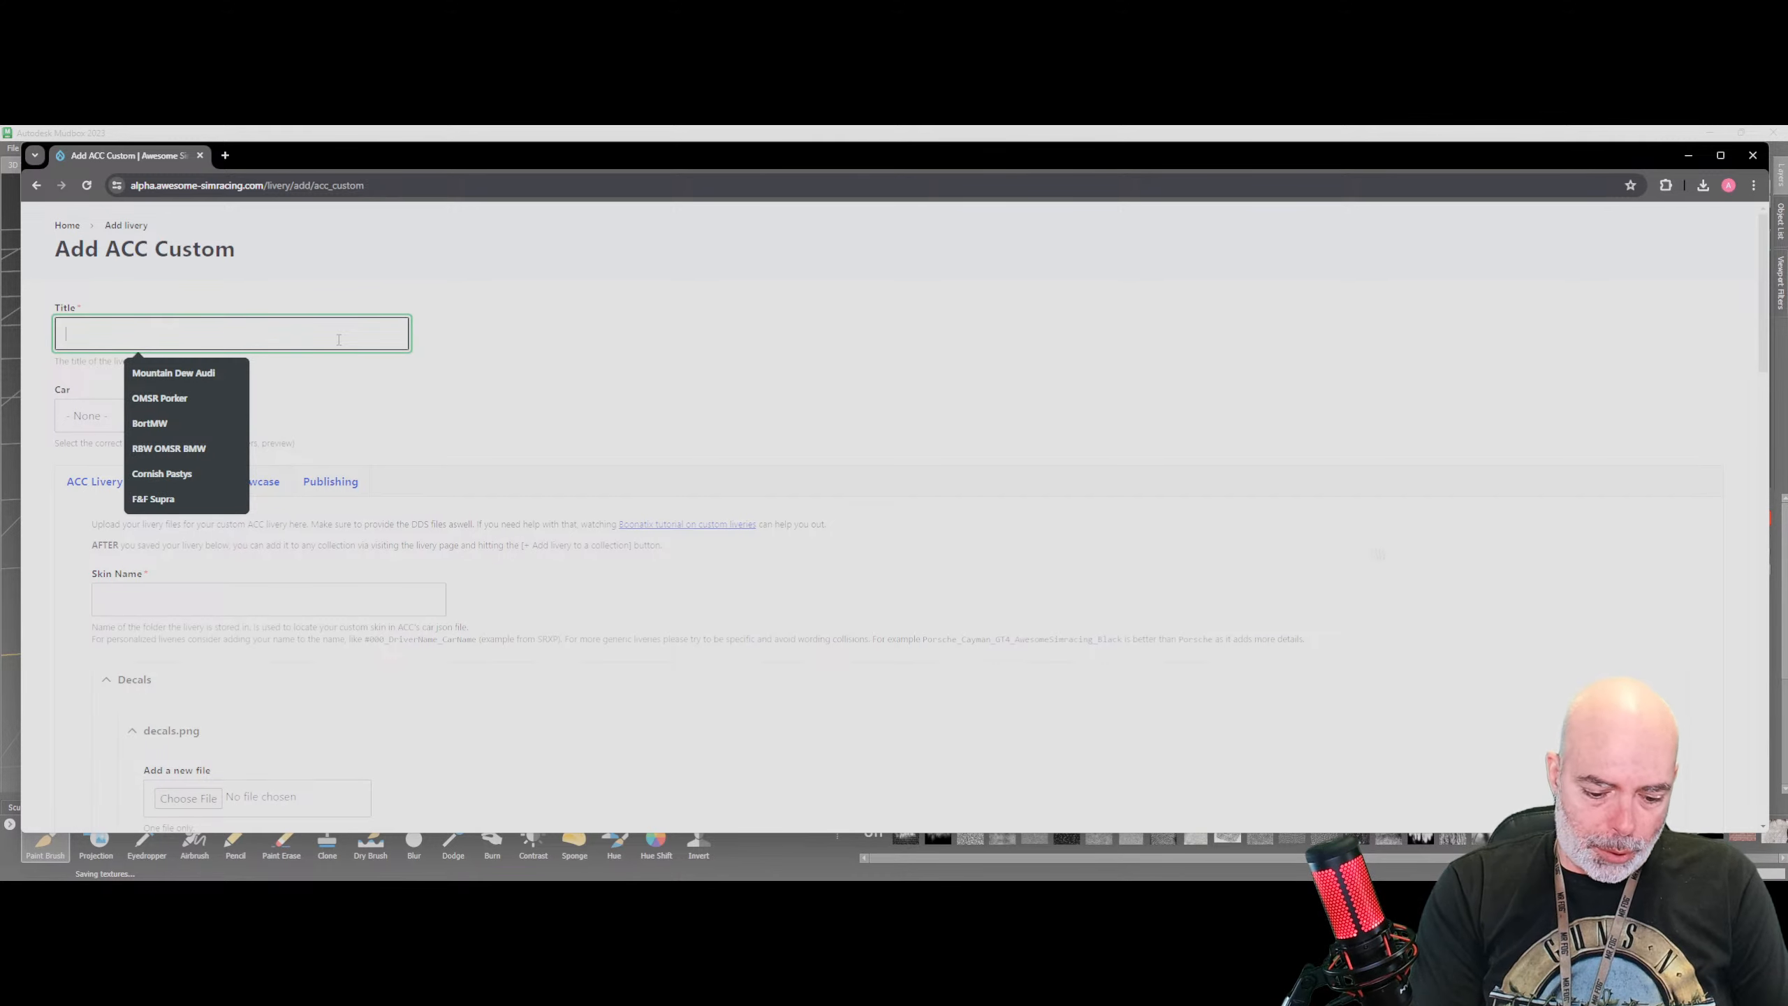
type("Mustang")
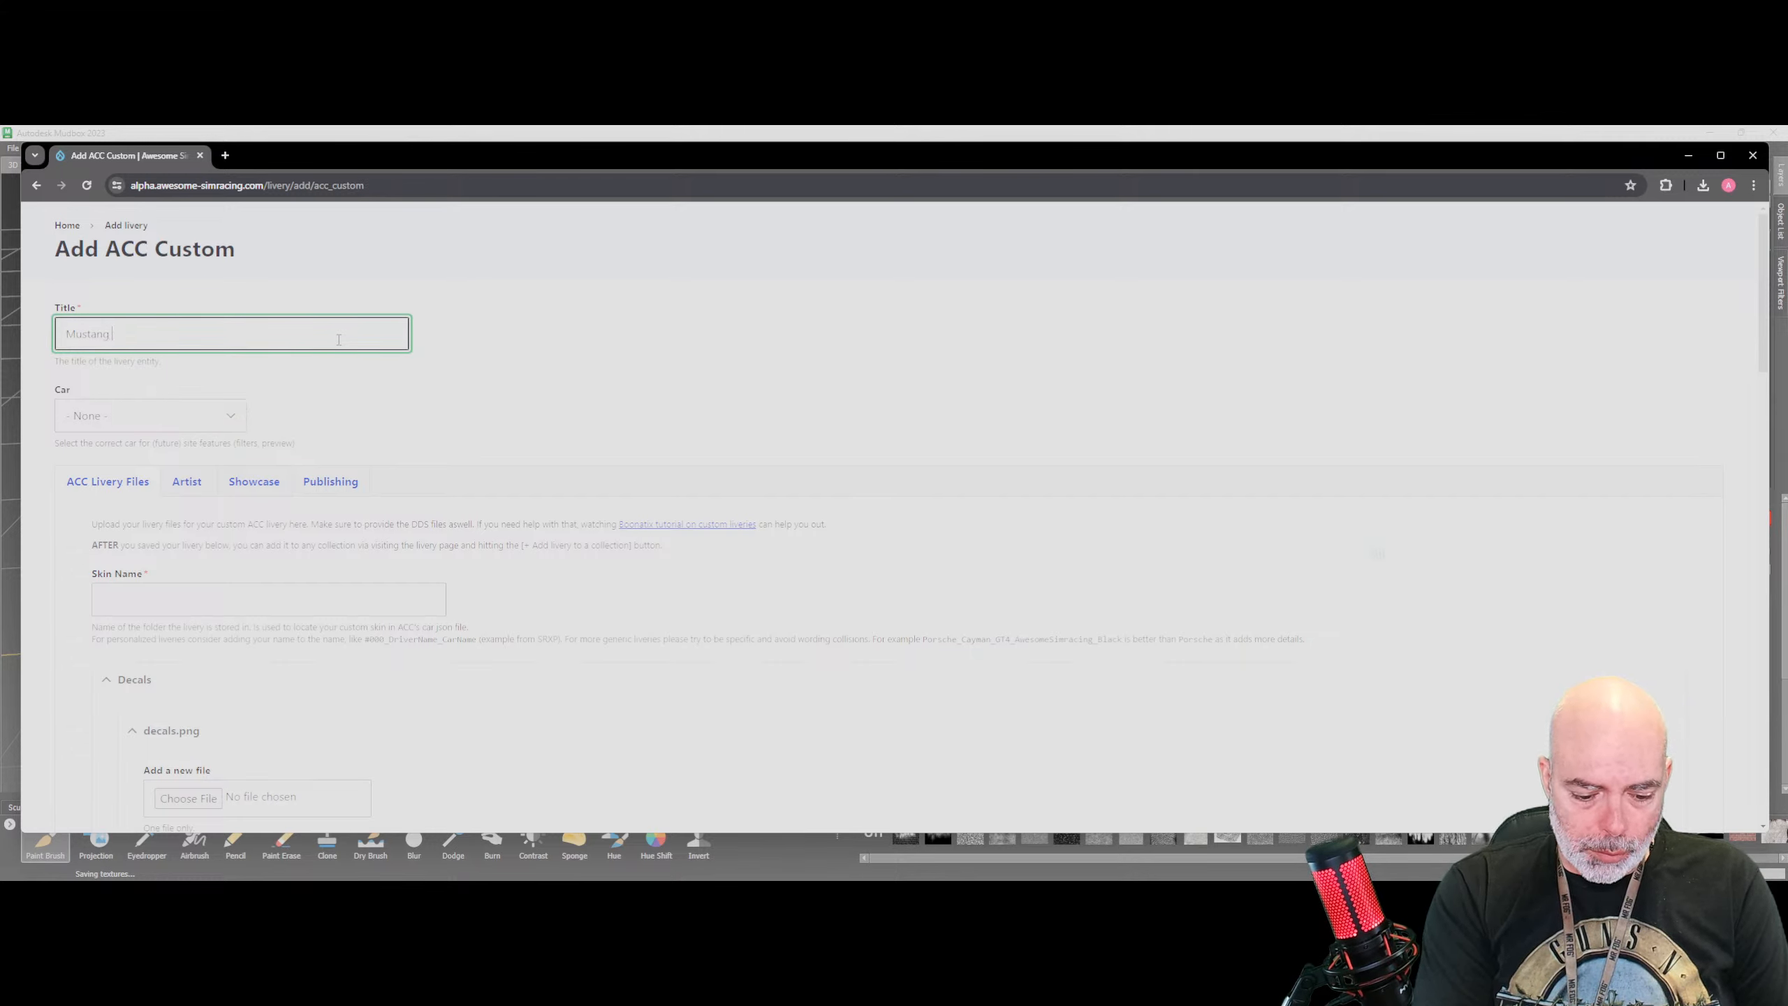
type(" Gt3")
Look through the available car models for the Ford Mustang GT3
left_click(141, 420)
scroll(143, 532, "down", 7)
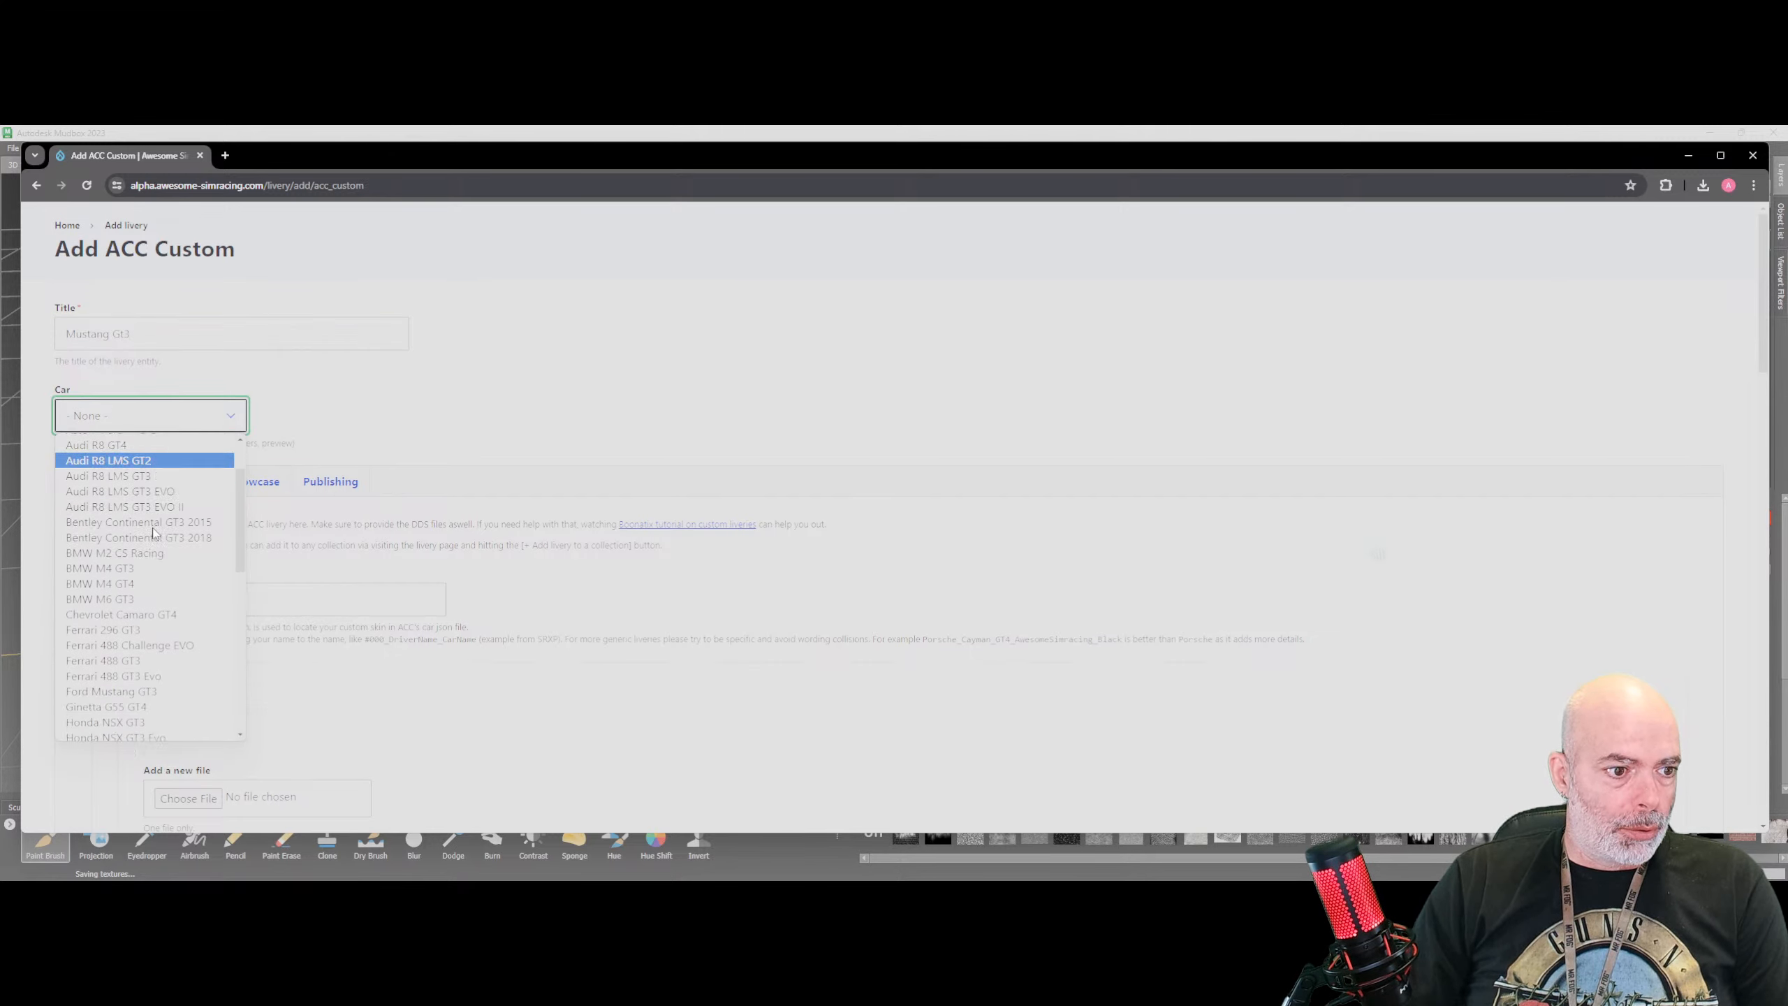
scroll(138, 536, "up", 3)
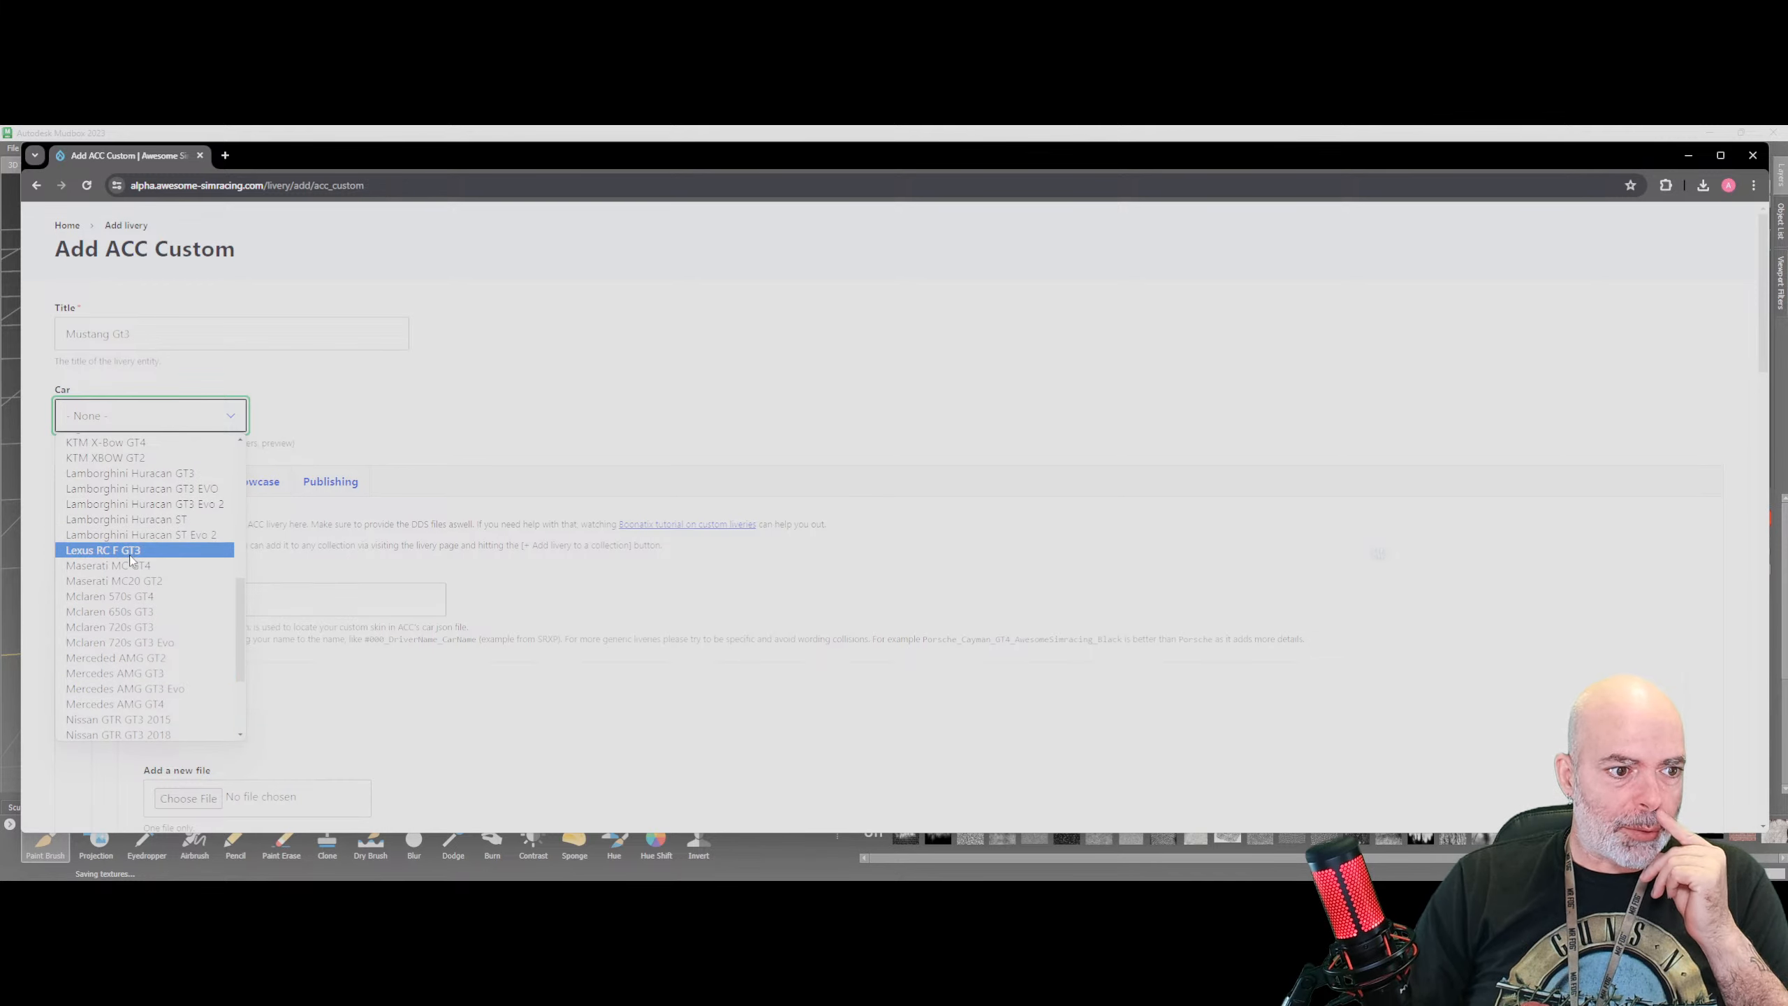
scroll(107, 620, "down", 3)
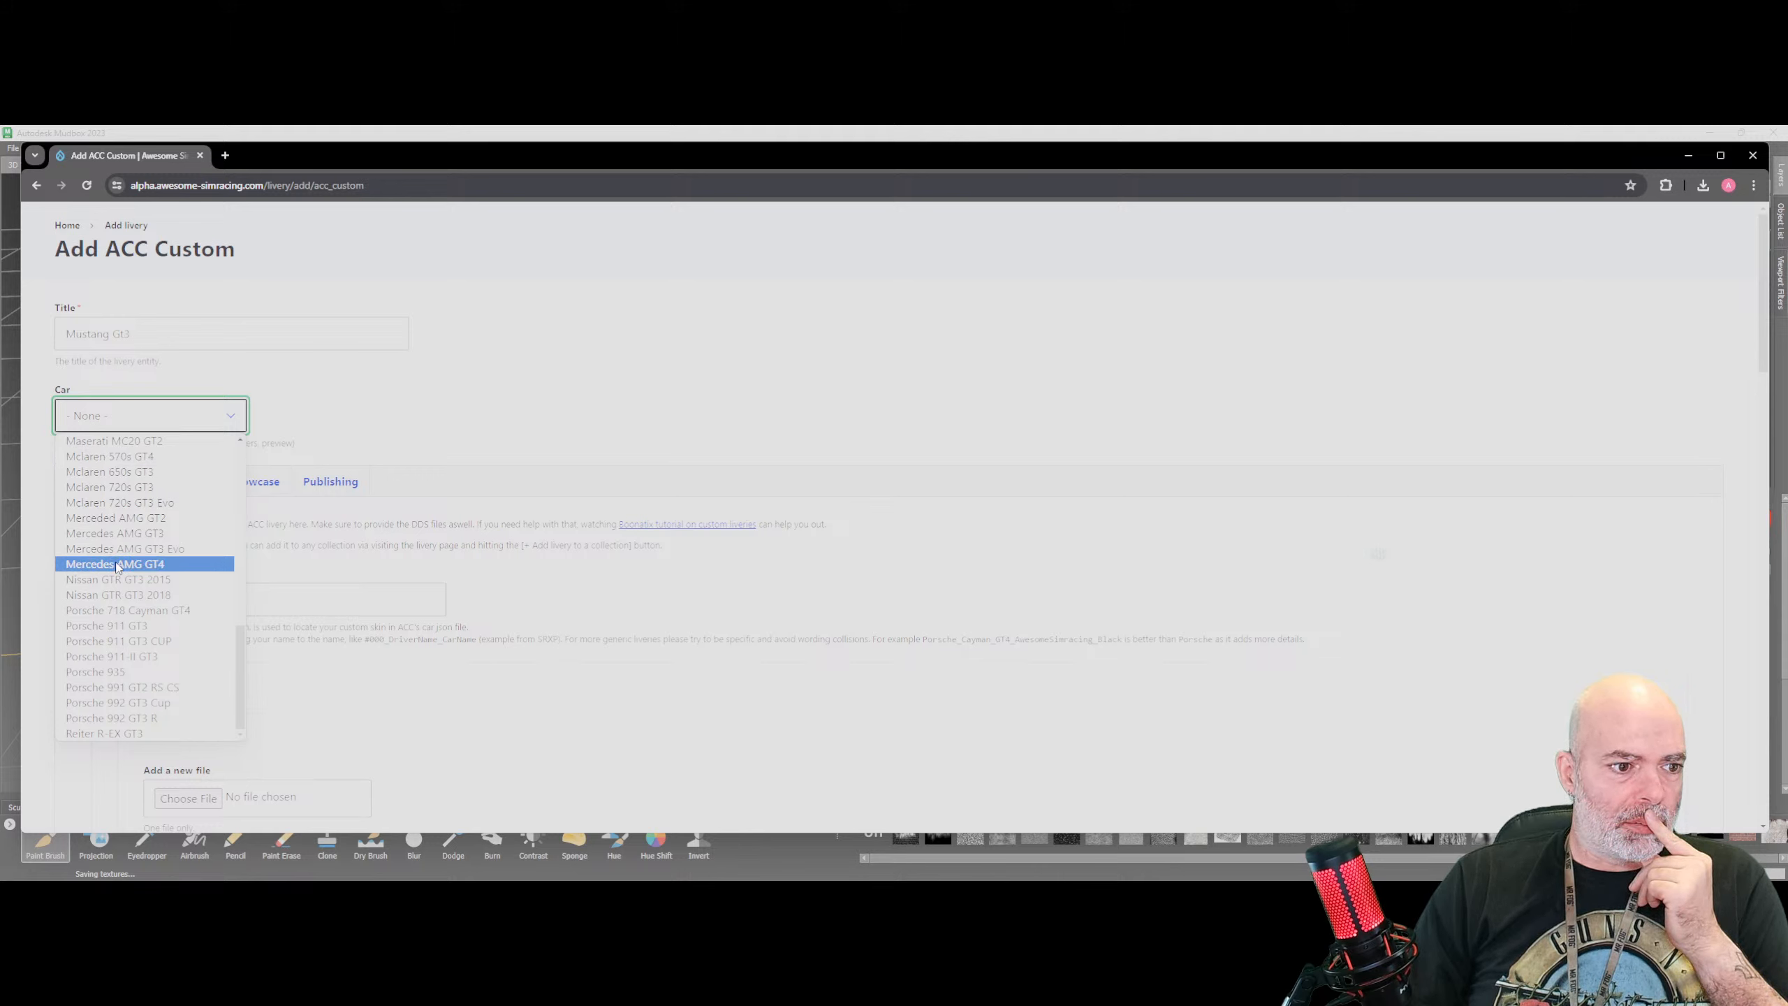
scroll(114, 578, "up", 3)
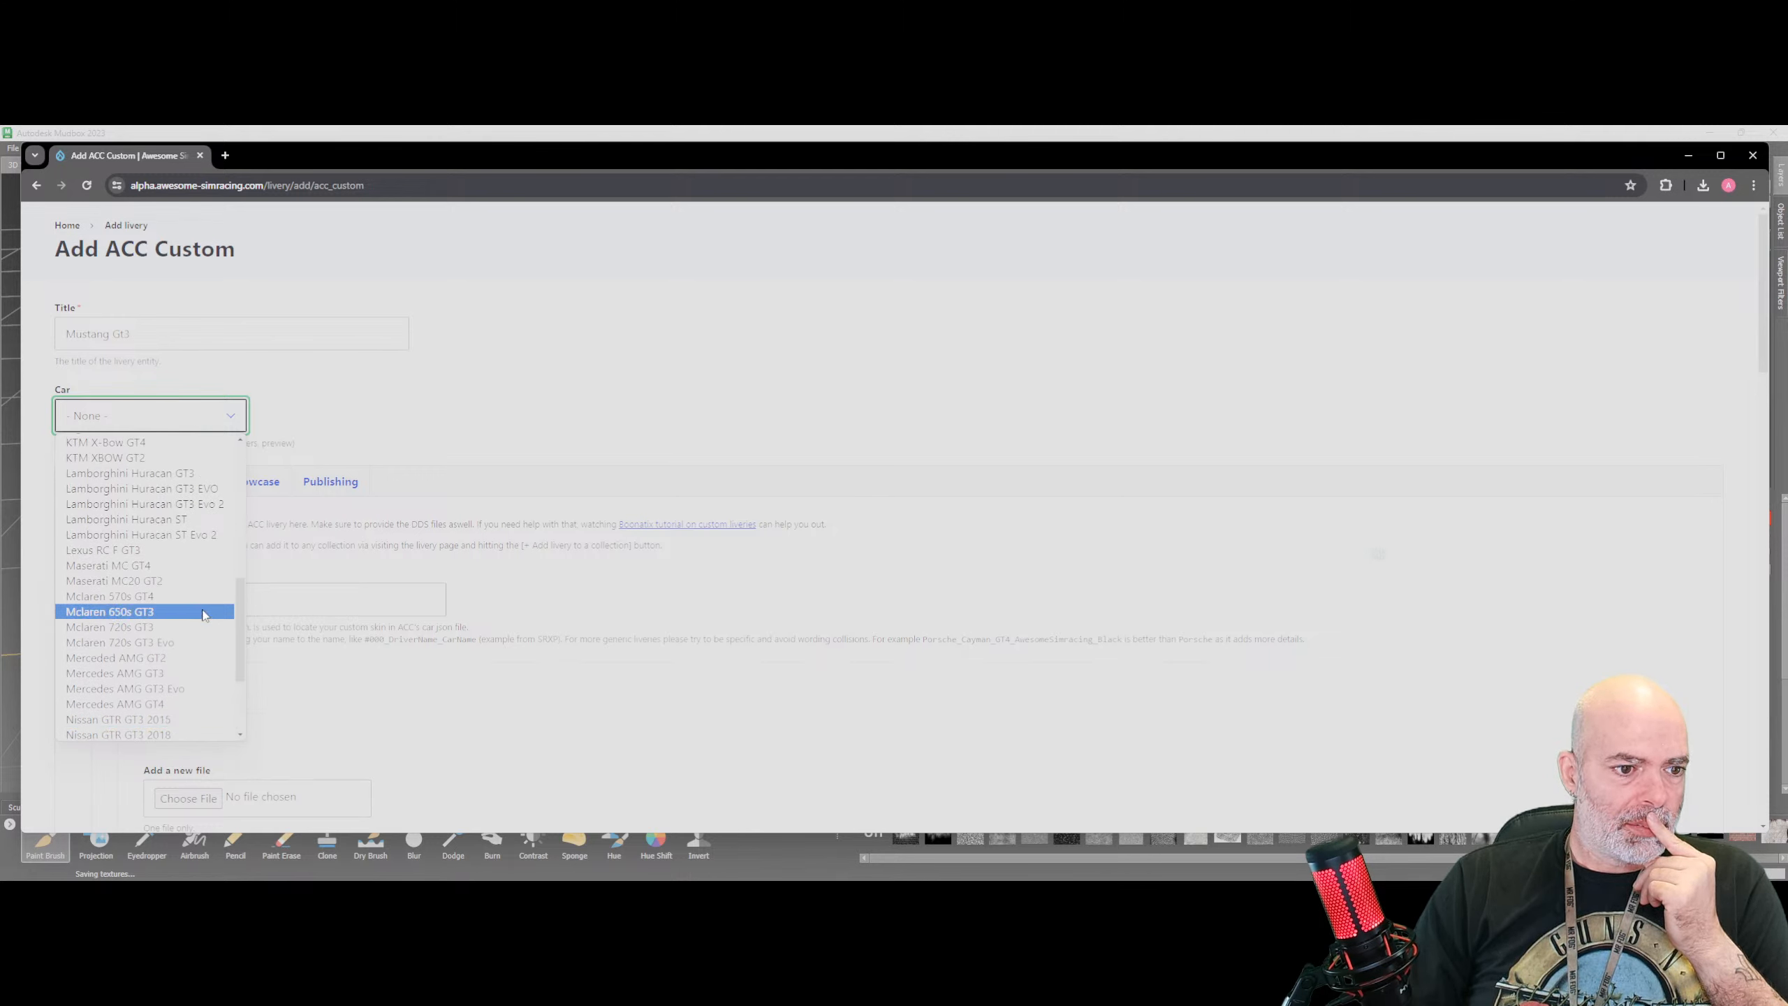
left_click_drag(238, 595, 235, 617)
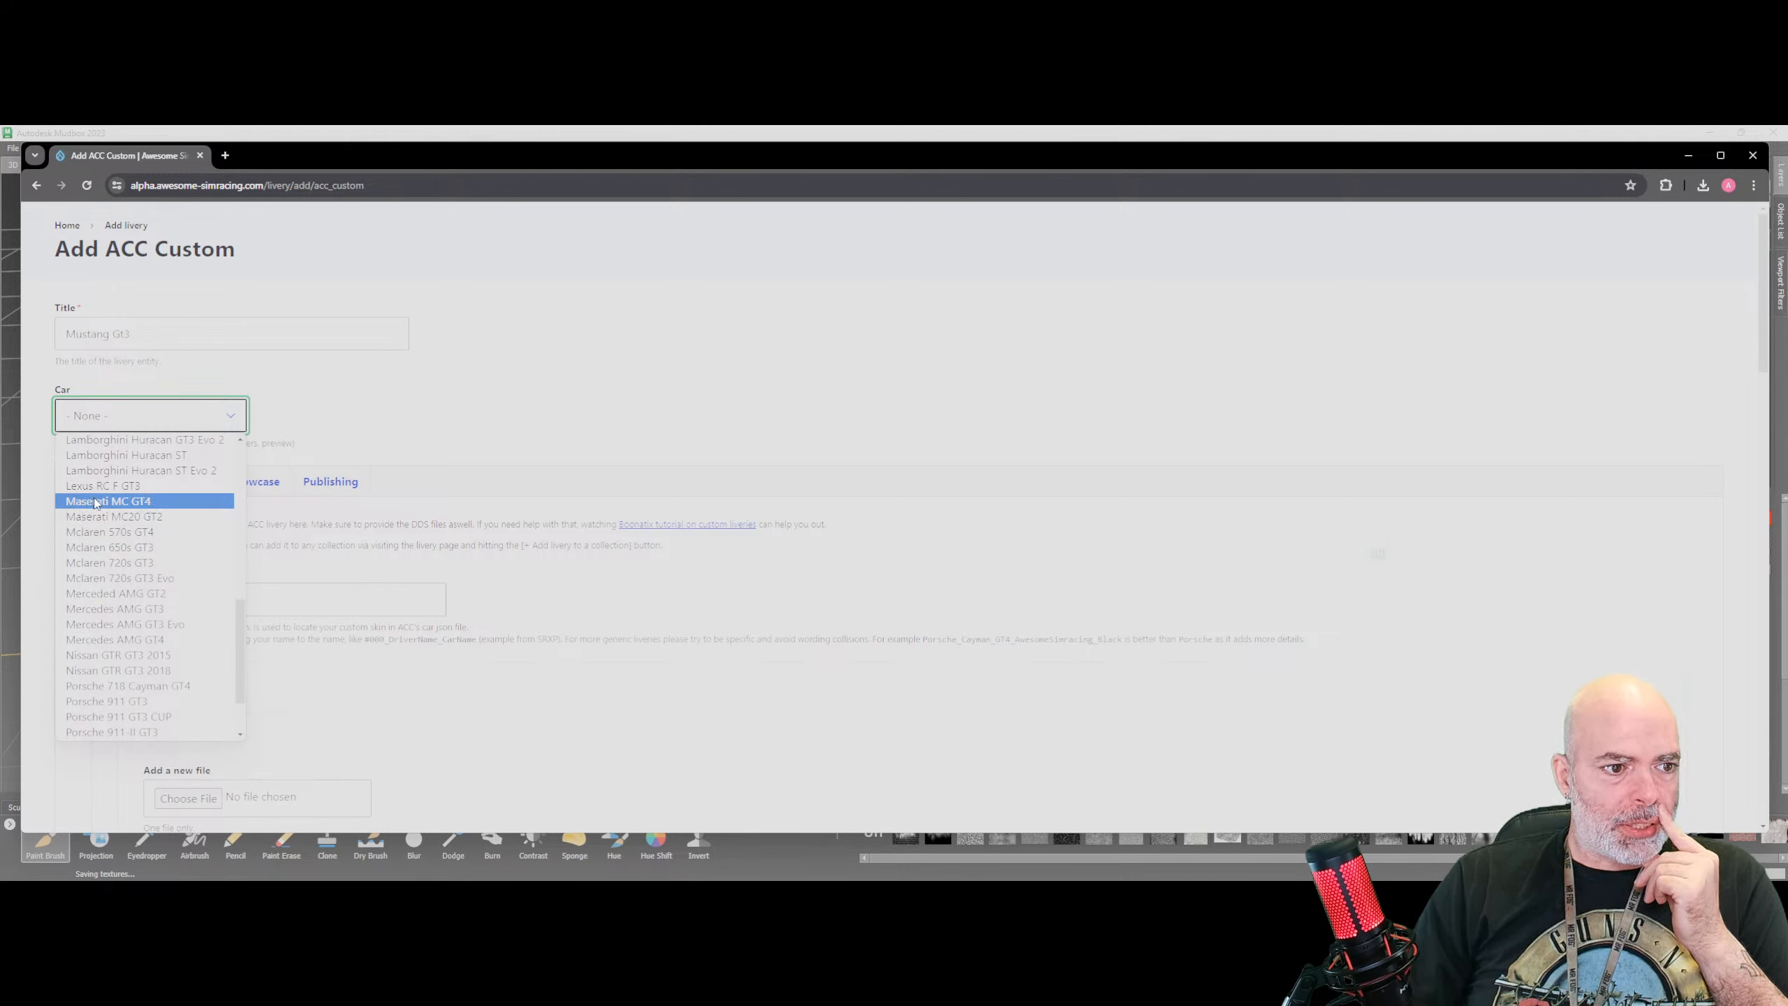
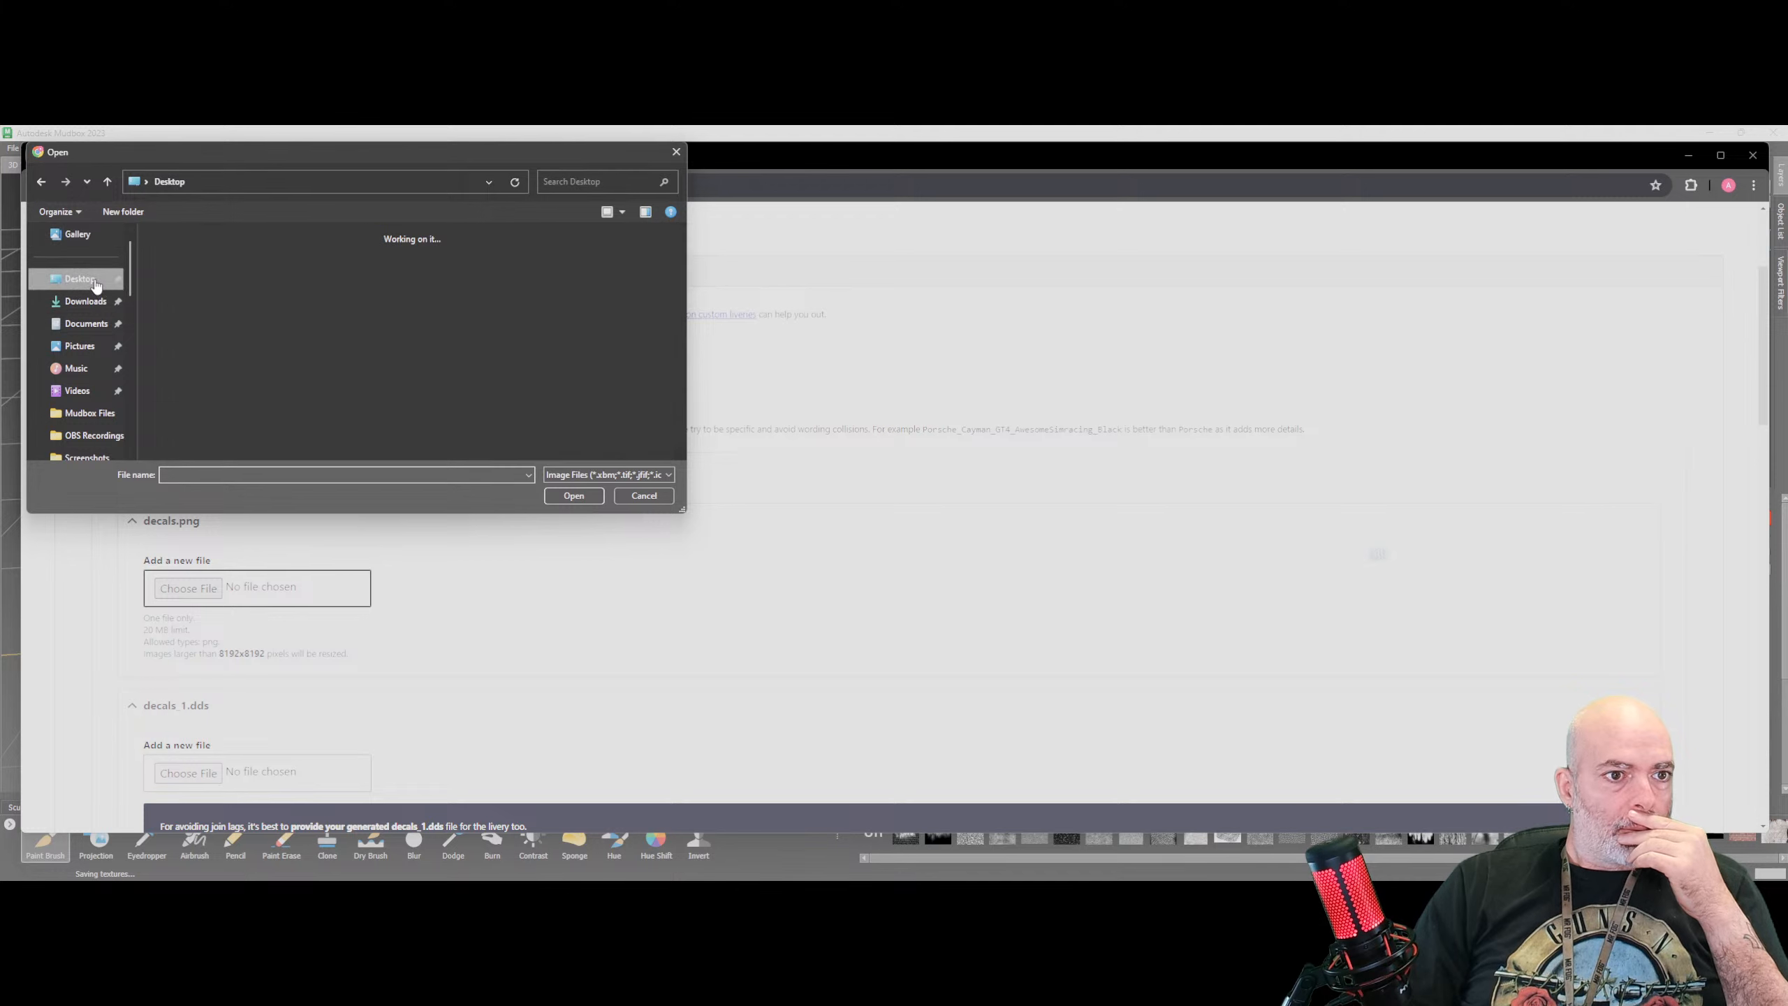
Find the mustang files on the Desktop and upload sponsors.png as the livery's decals.png file
left_click(589, 181)
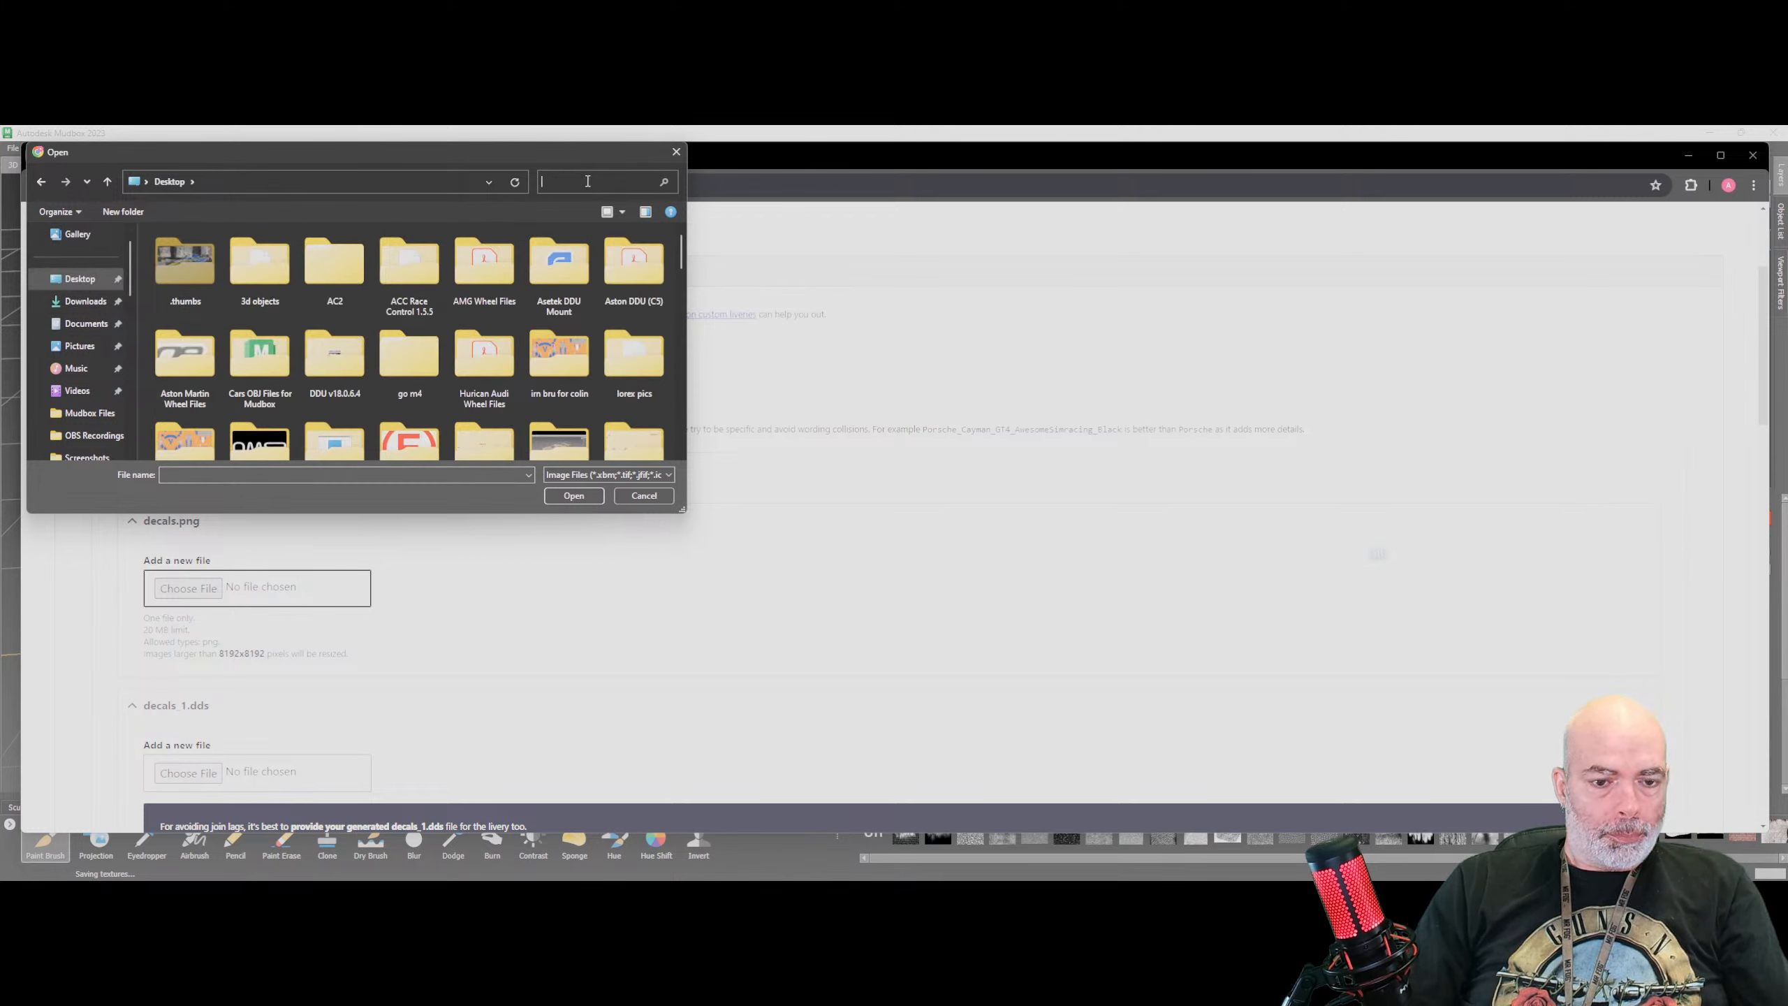
type("mustang")
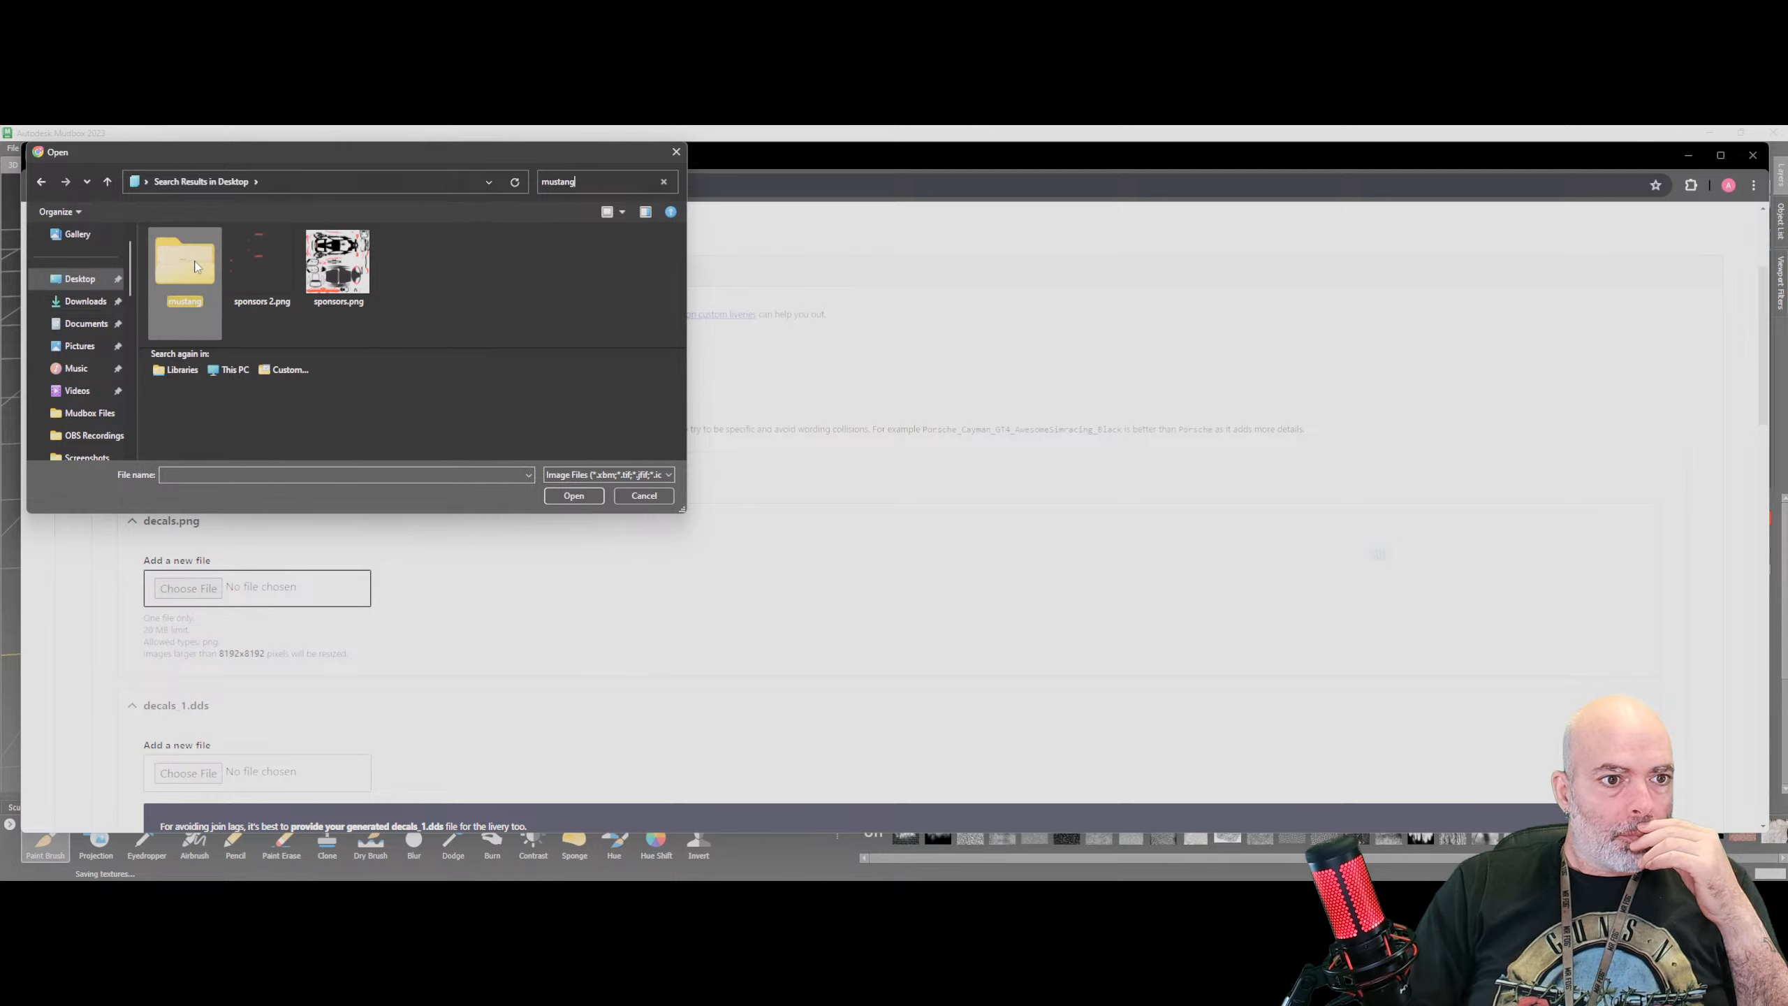
double_click(346, 282)
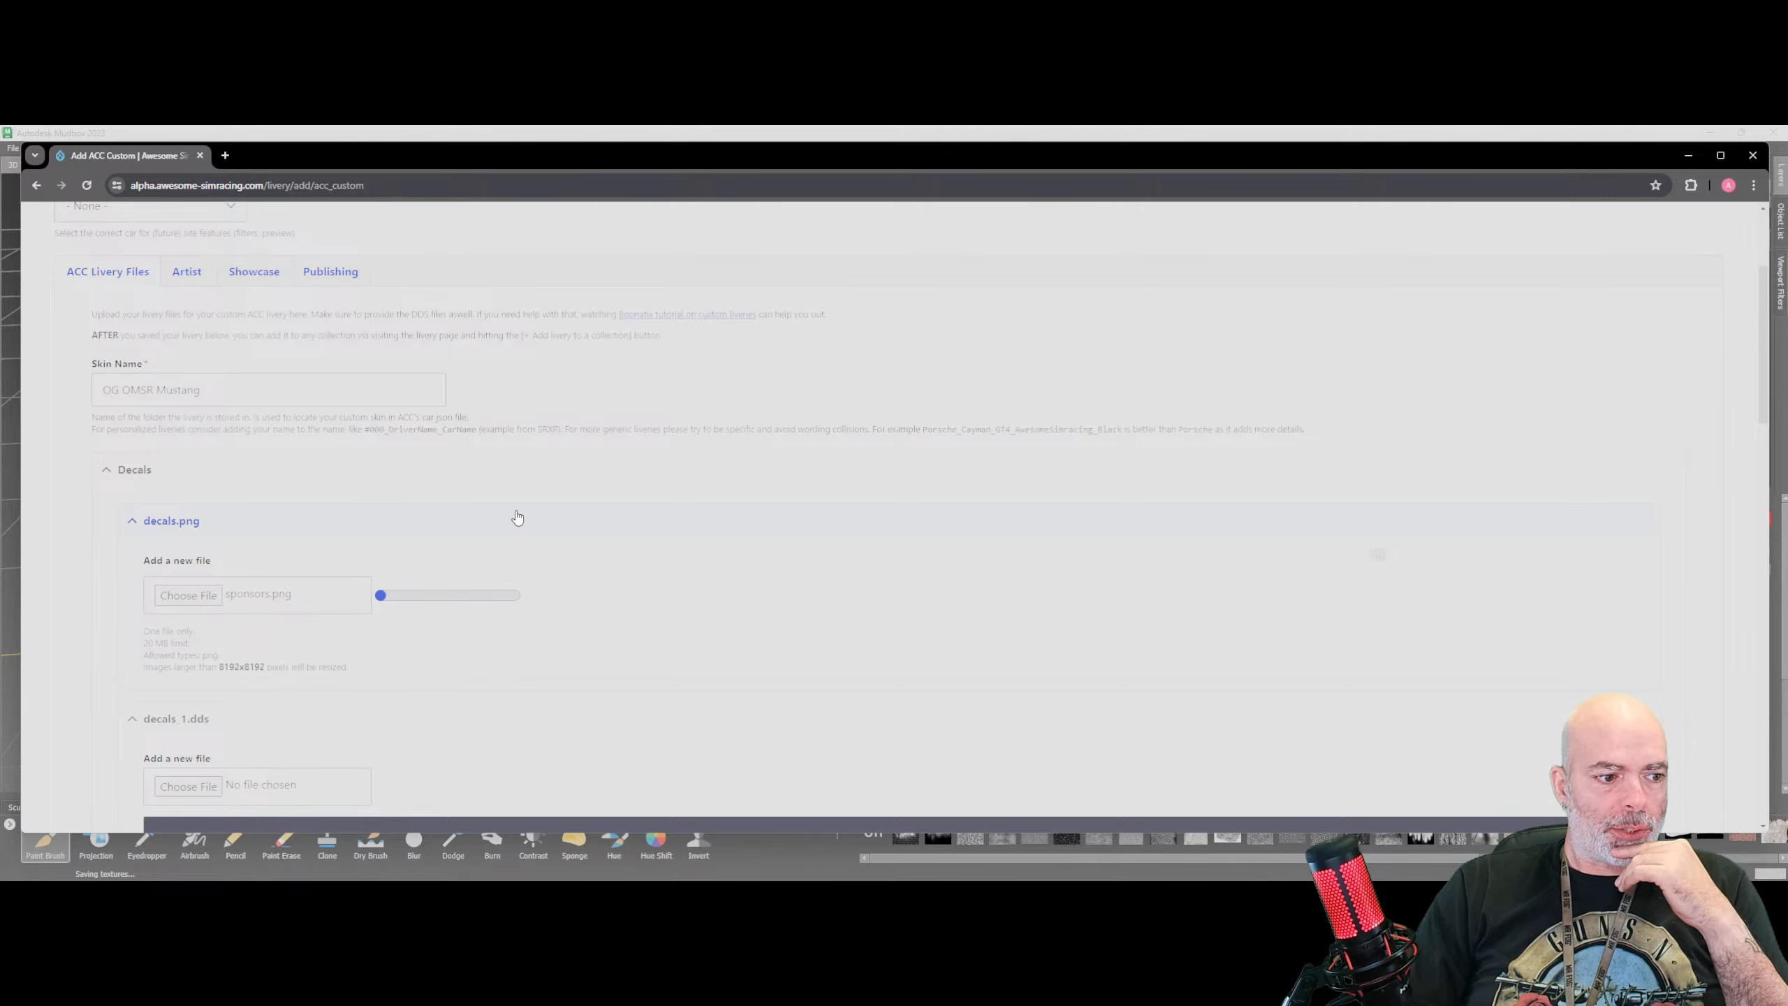
Upload sponsors 2.png from the mustang folder as the livery's sponsors.png file
scroll(613, 533, "down", 2)
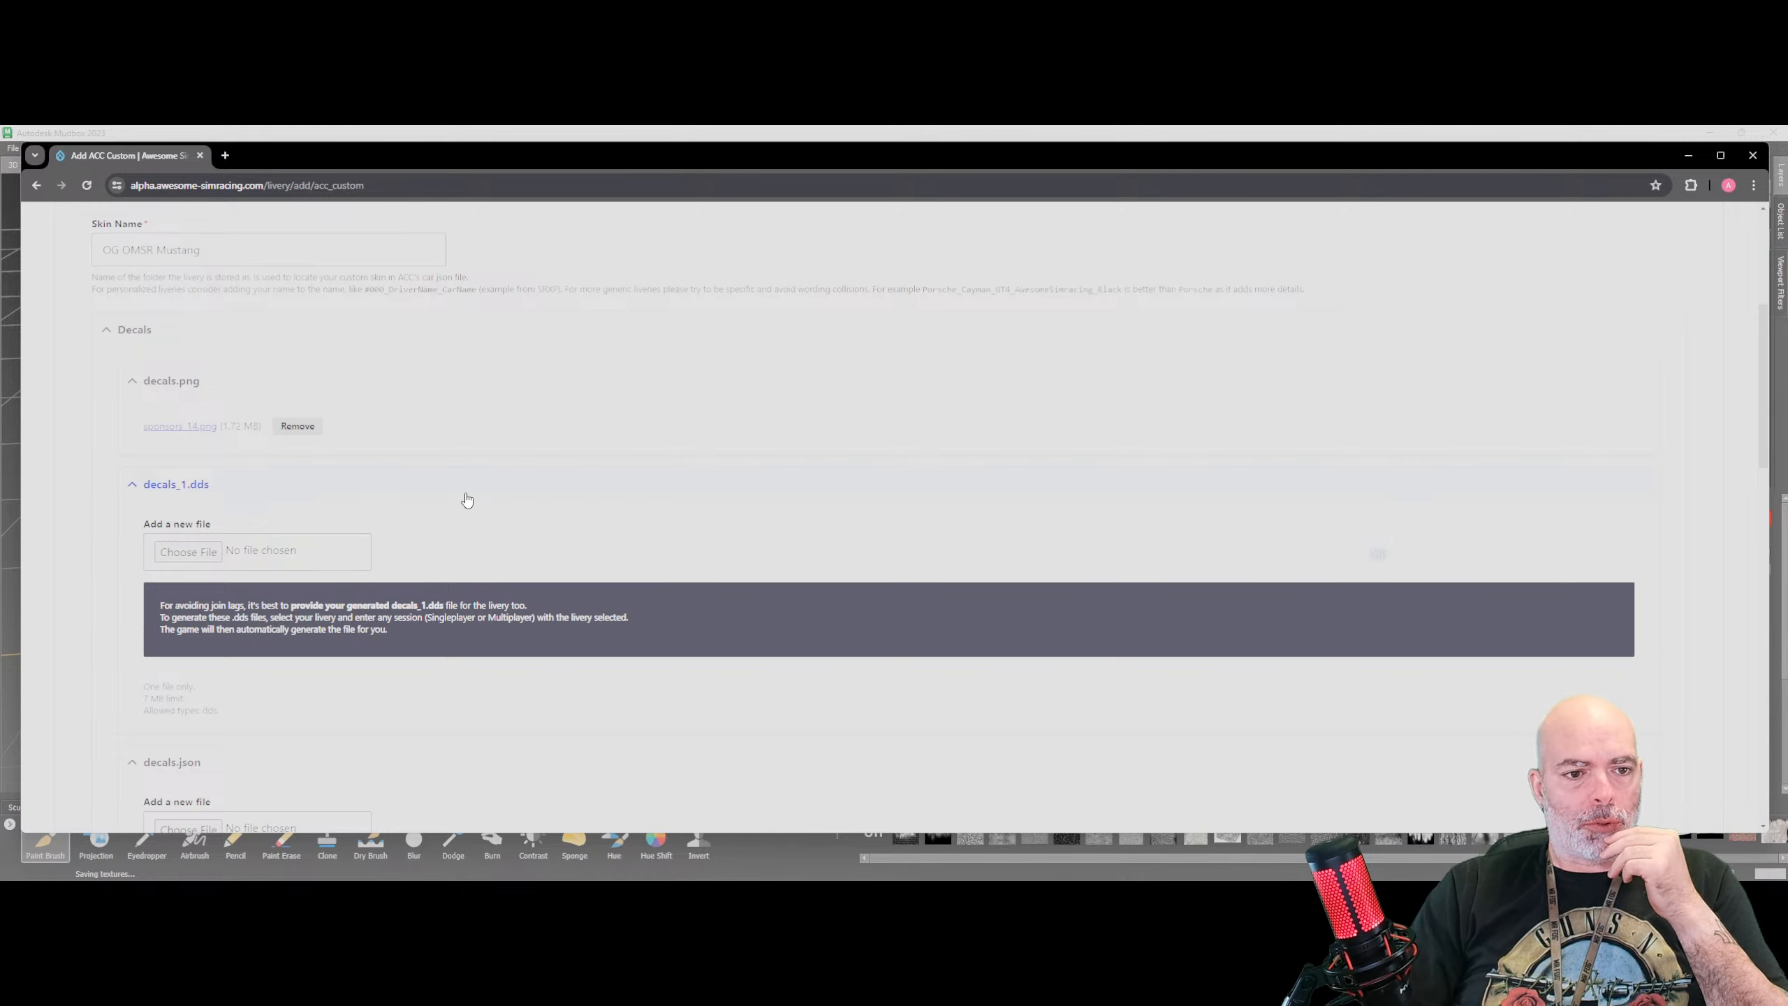
scroll(464, 497, "down", 1)
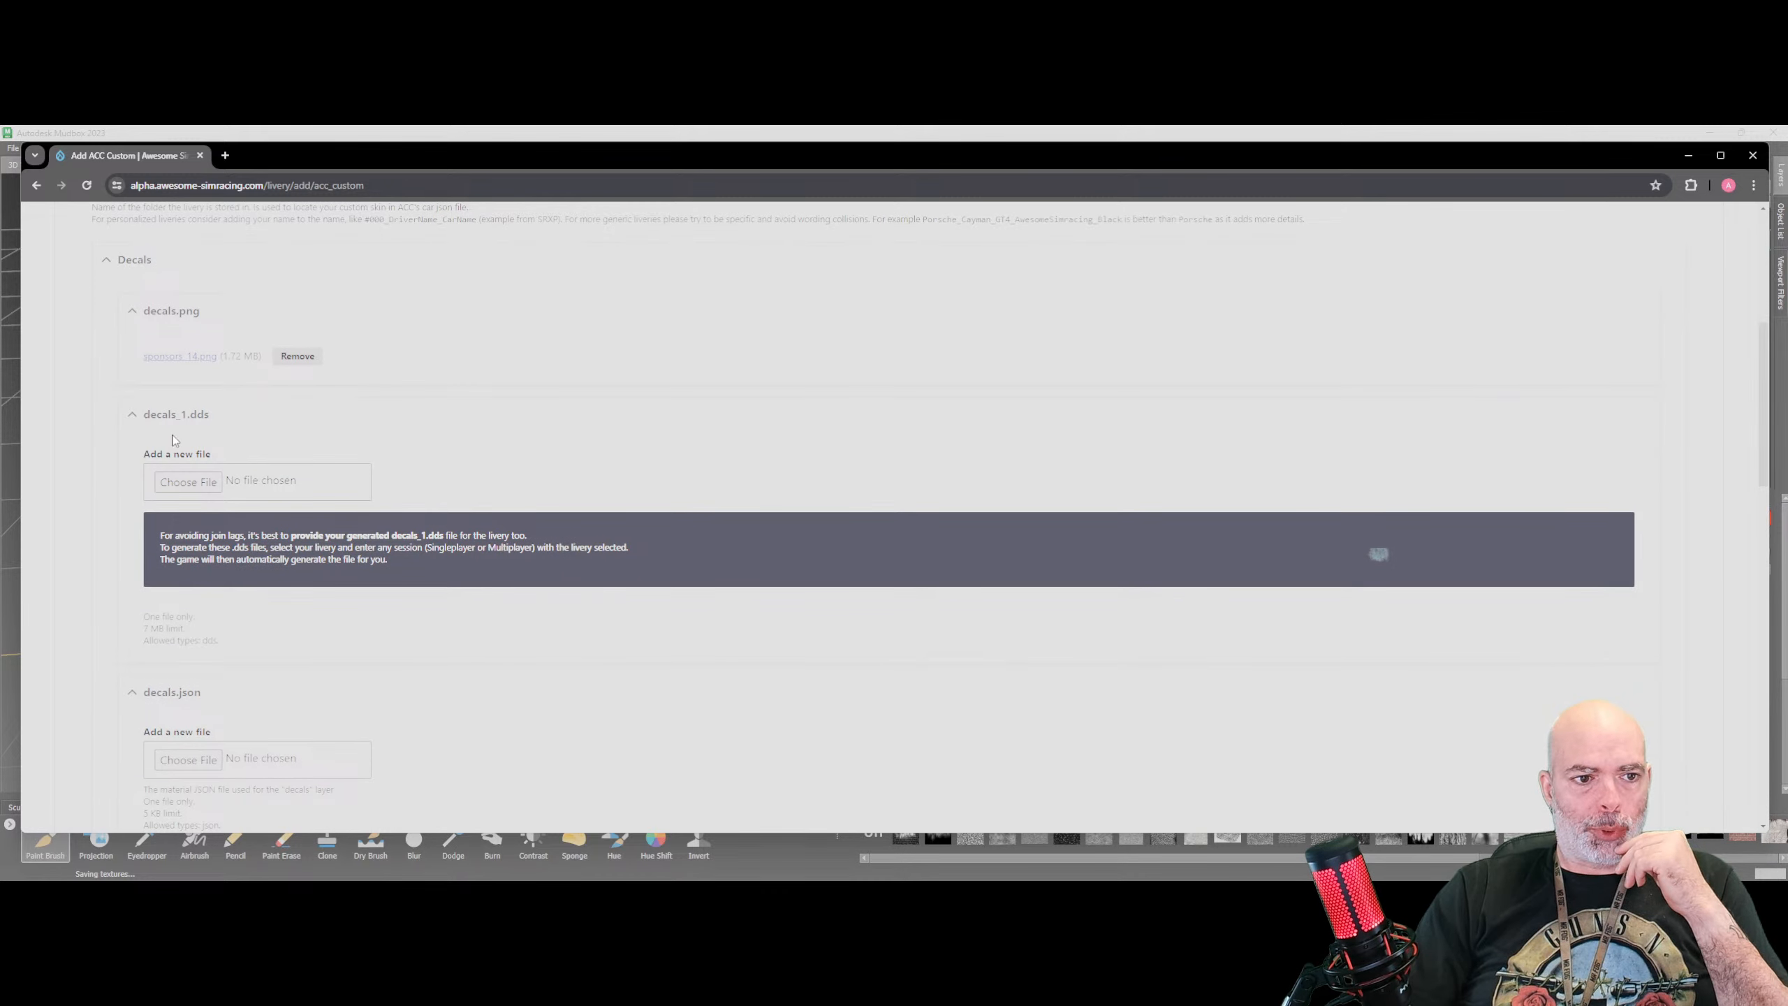
scroll(473, 413, "down", 3)
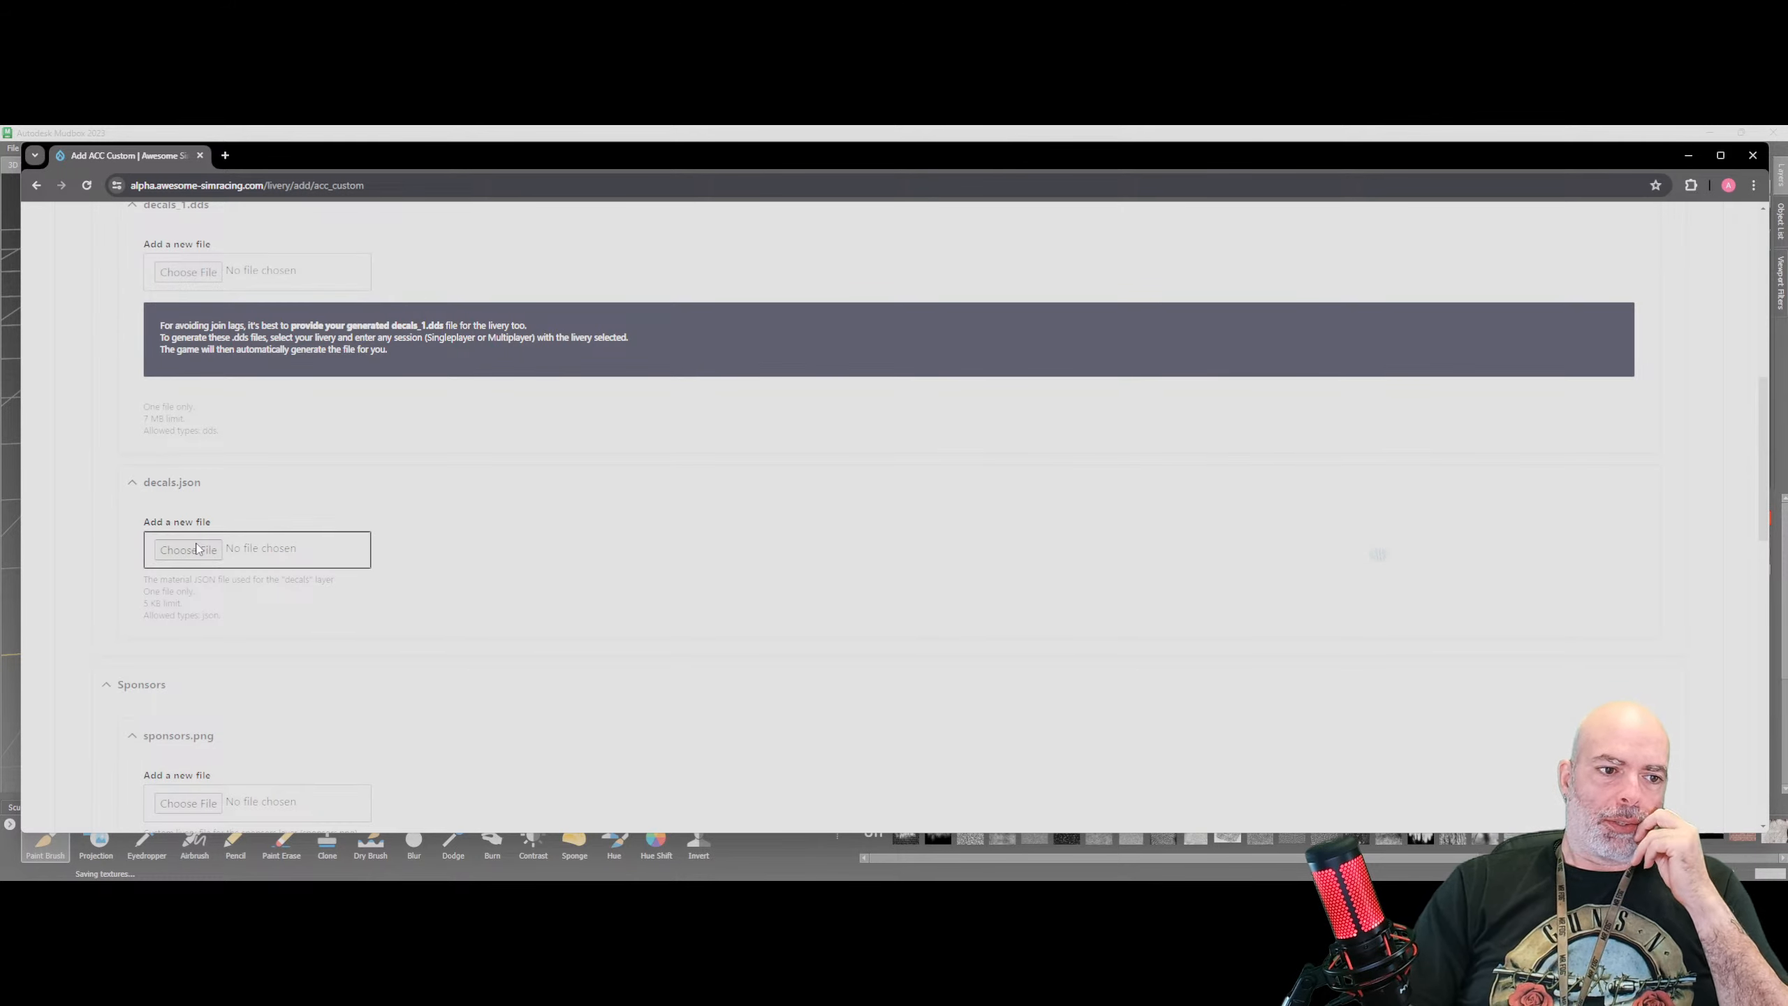
scroll(488, 565, "down", 2)
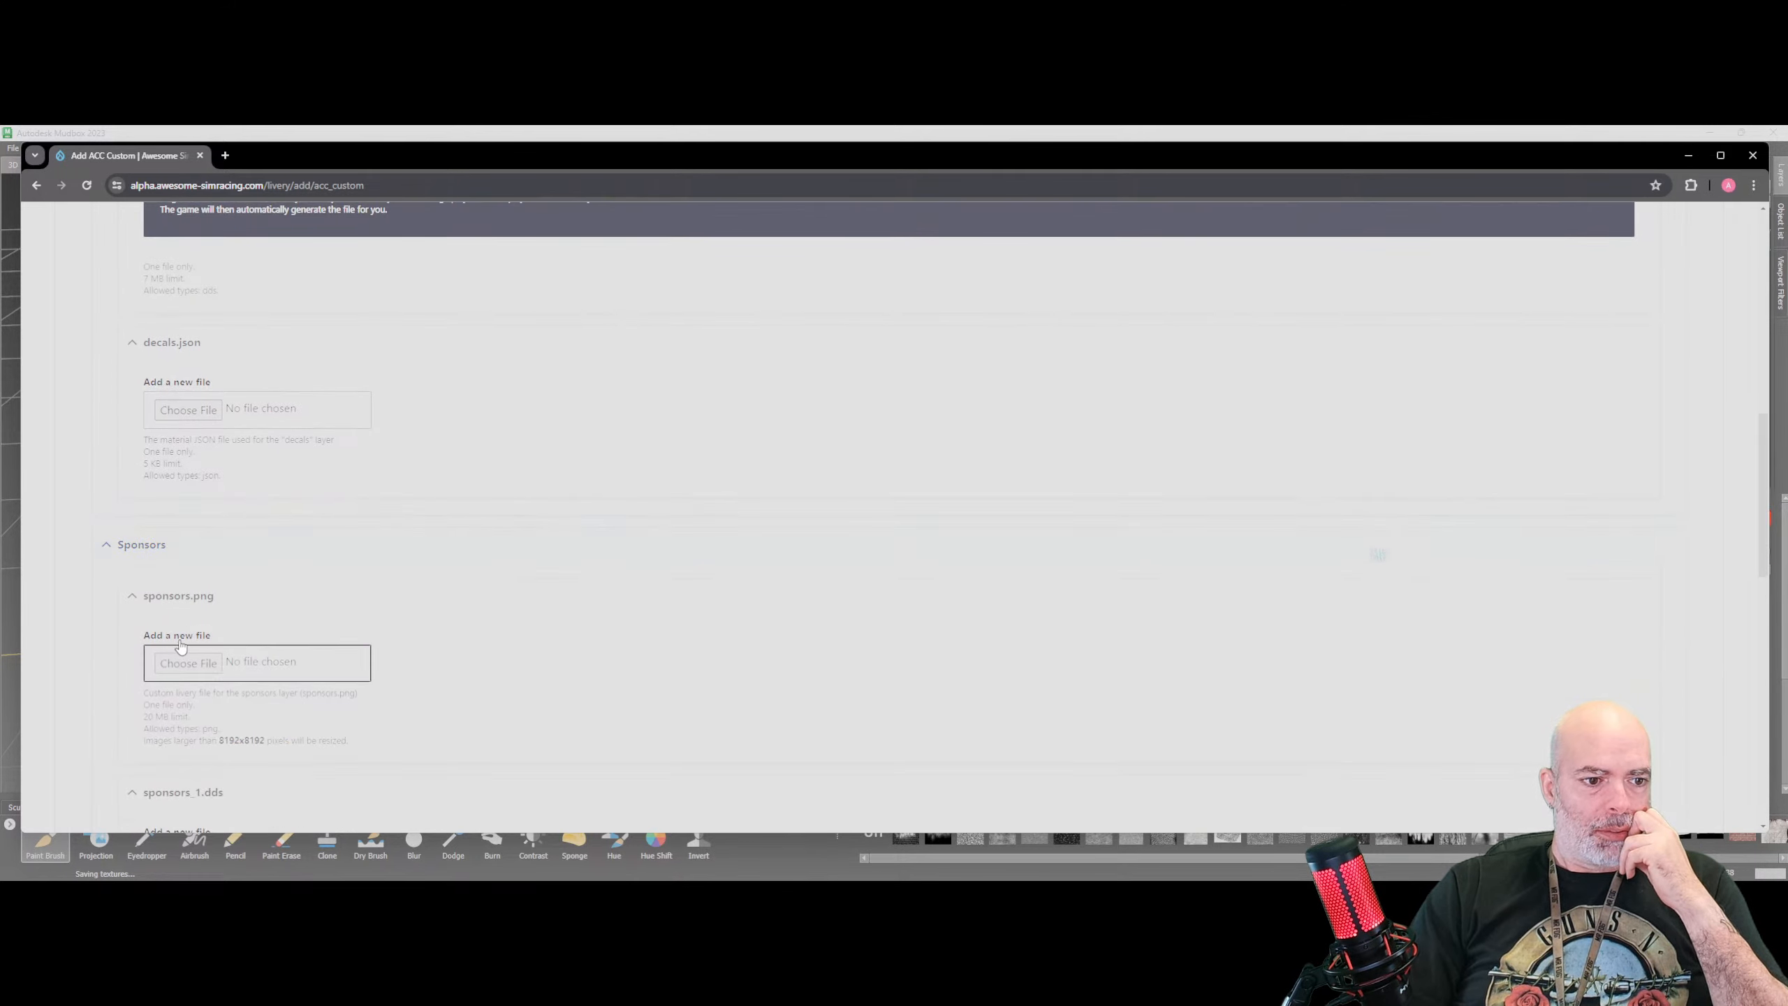
left_click(171, 666)
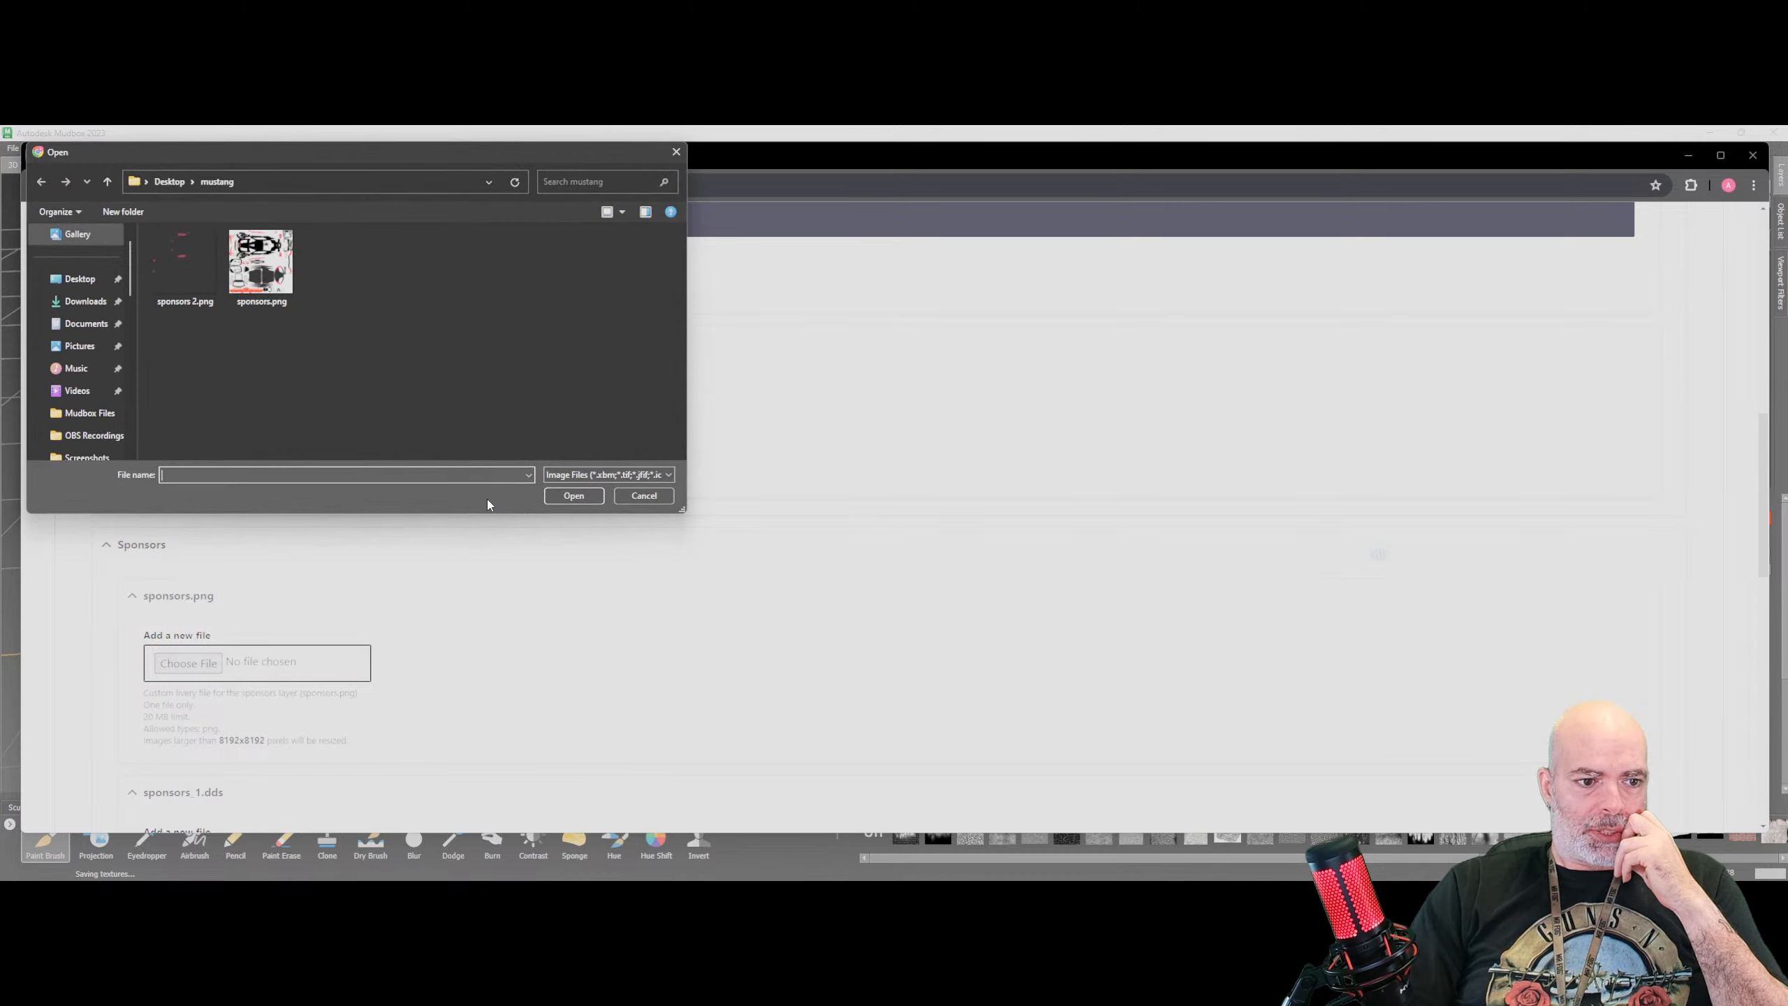
double_click(184, 265)
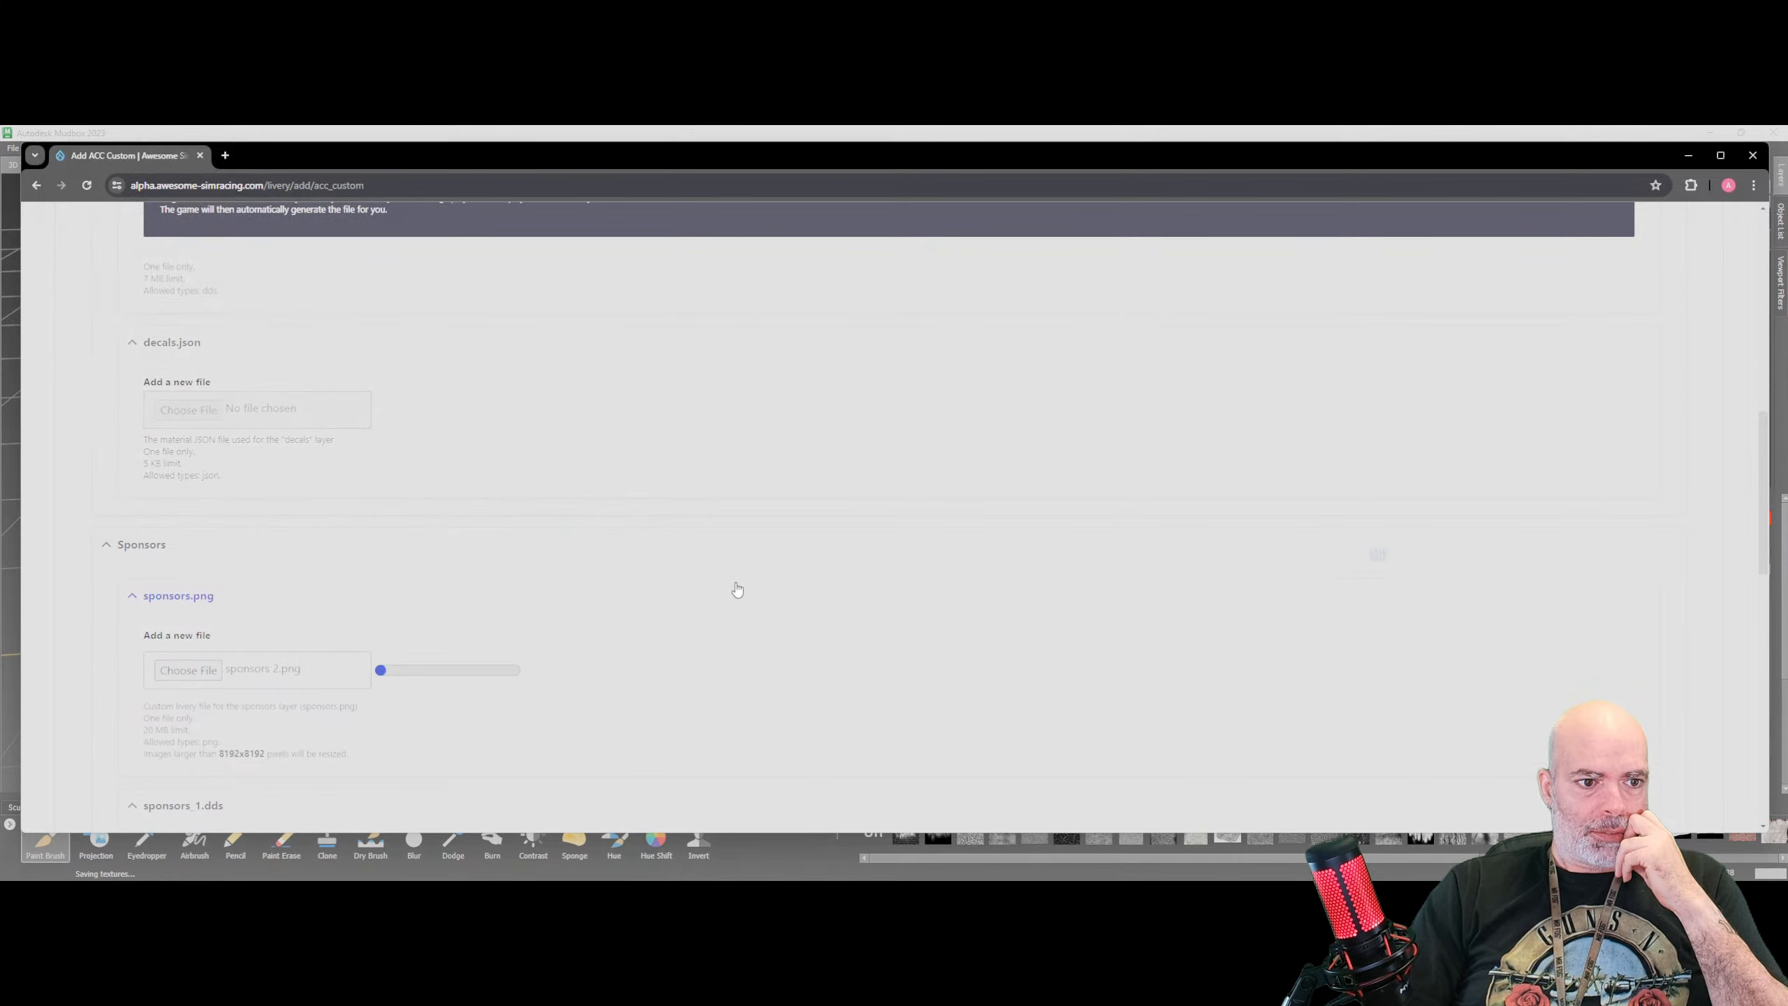
scroll(658, 519, "down", 5)
scroll(670, 472, "up", 3)
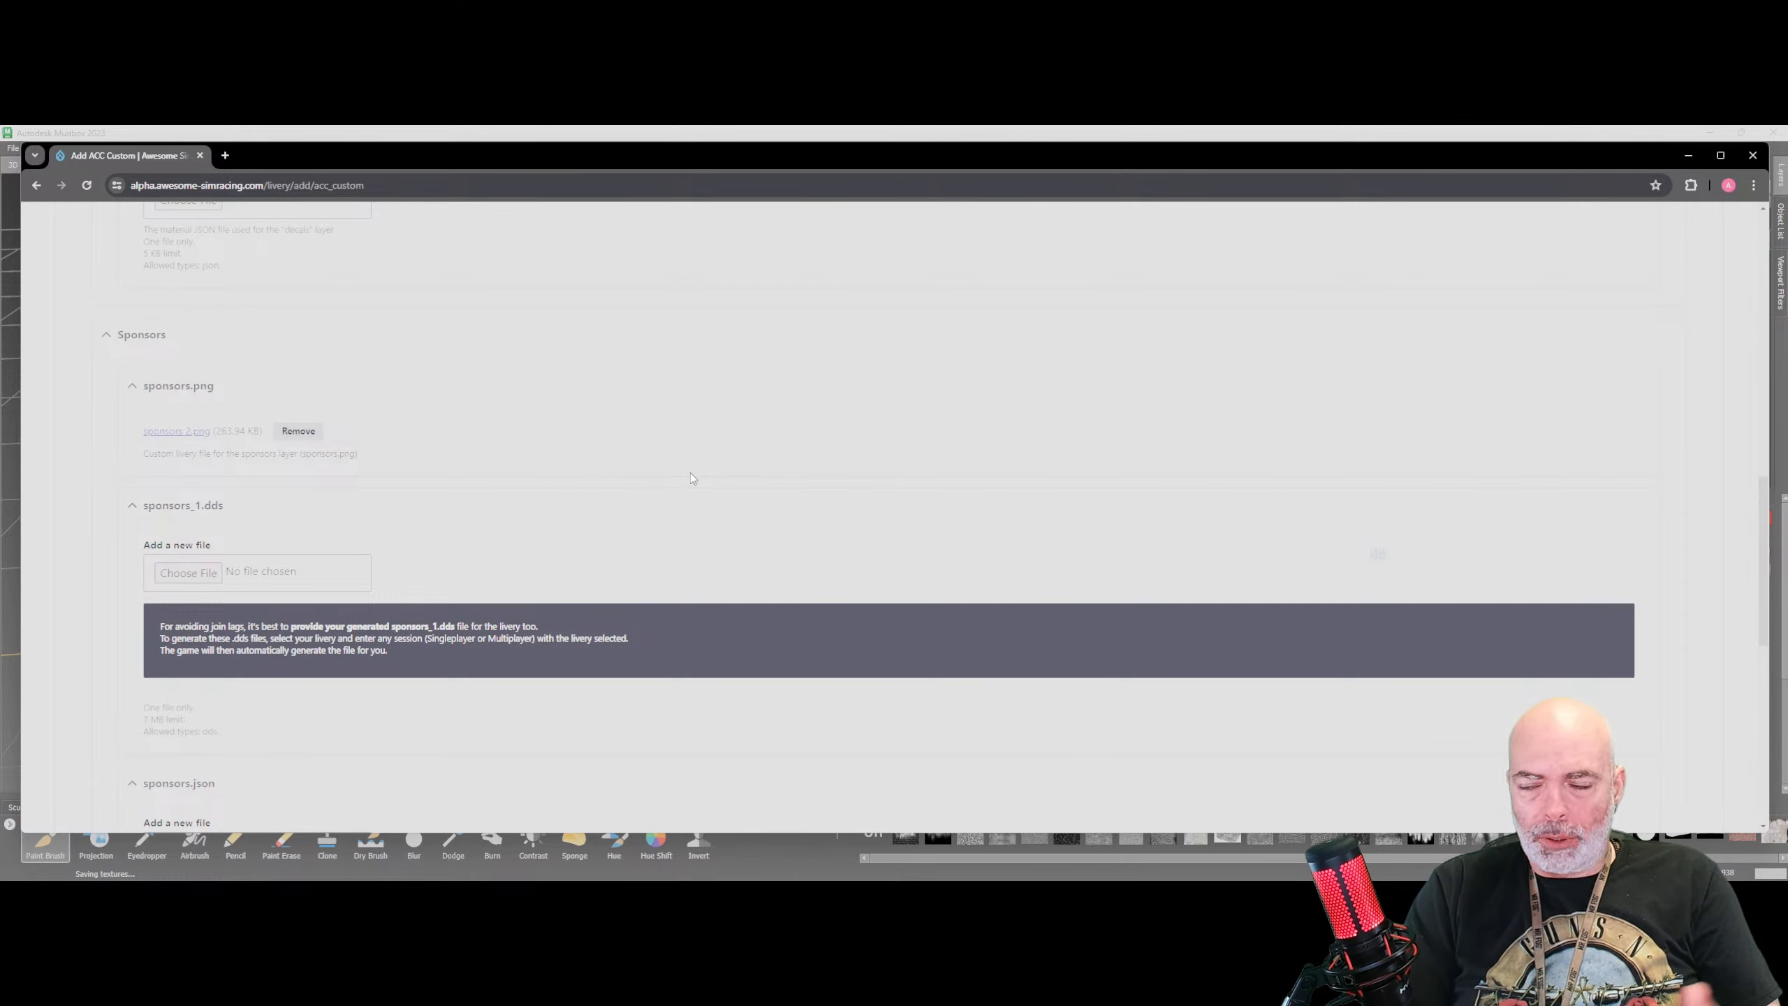
Switch to File Explorer and open the Liveries folder in Documents, Assetto Corsa Competizione, Customs
mouse_move(92, 882)
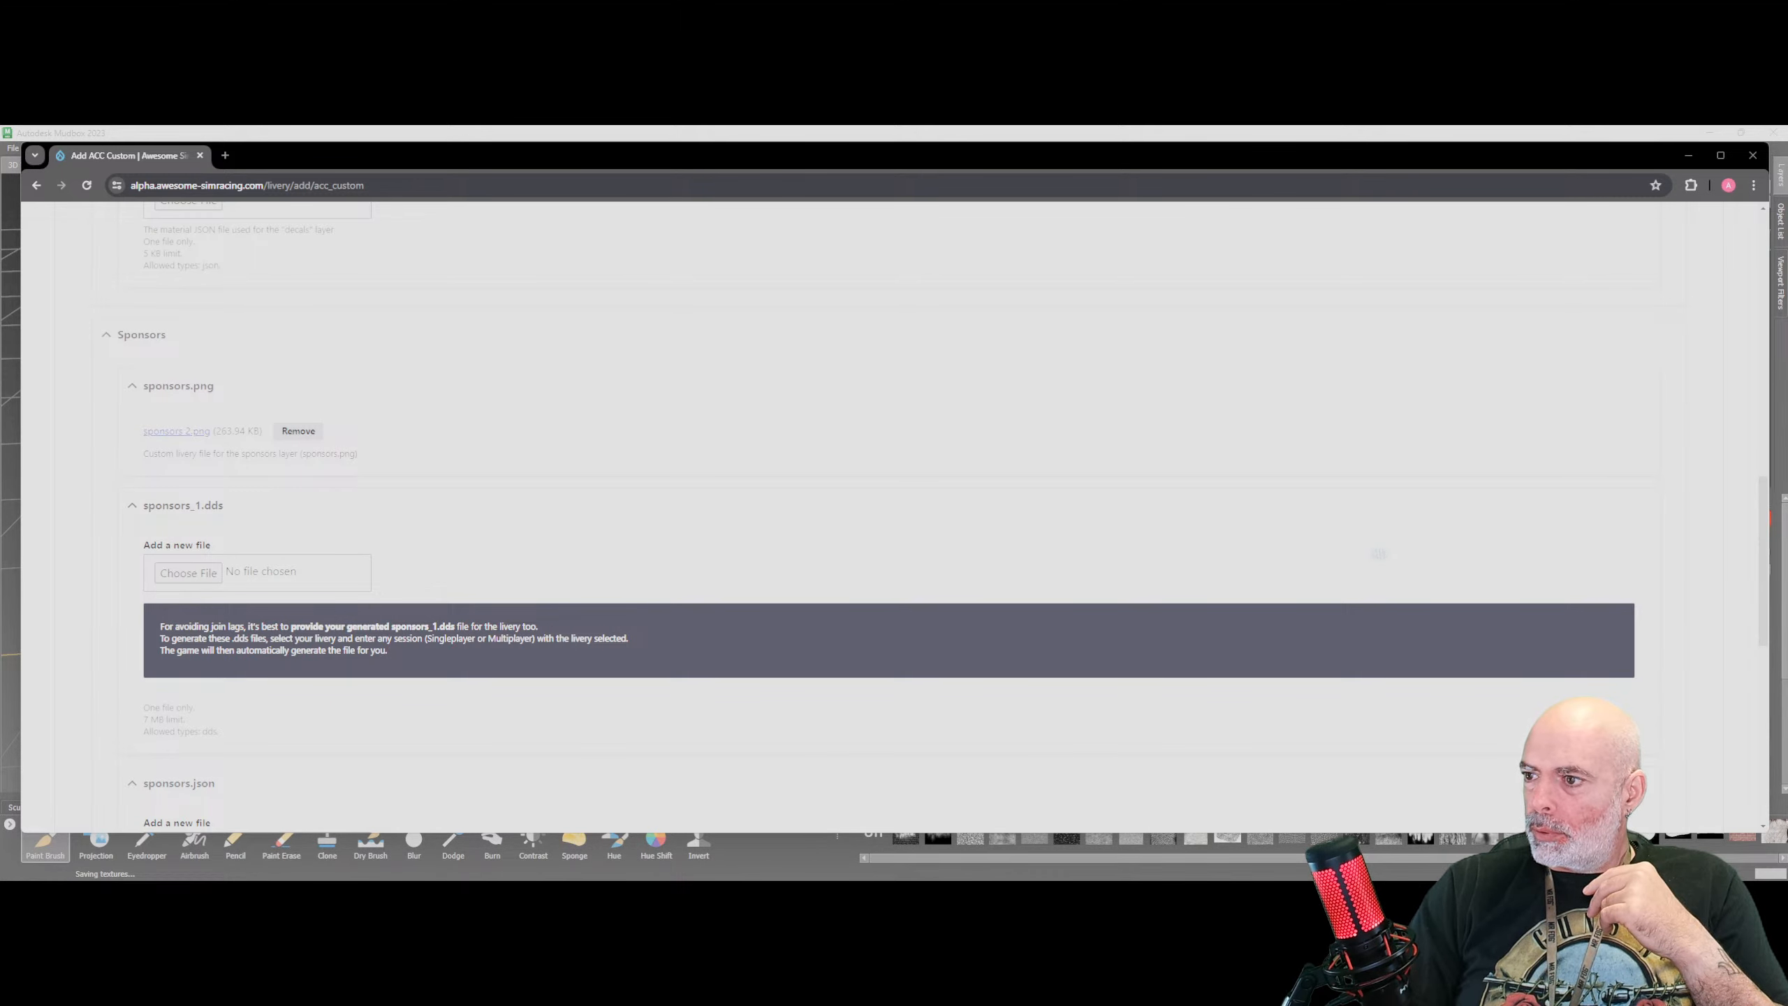
left_click_drag(880, 292, 814, 273)
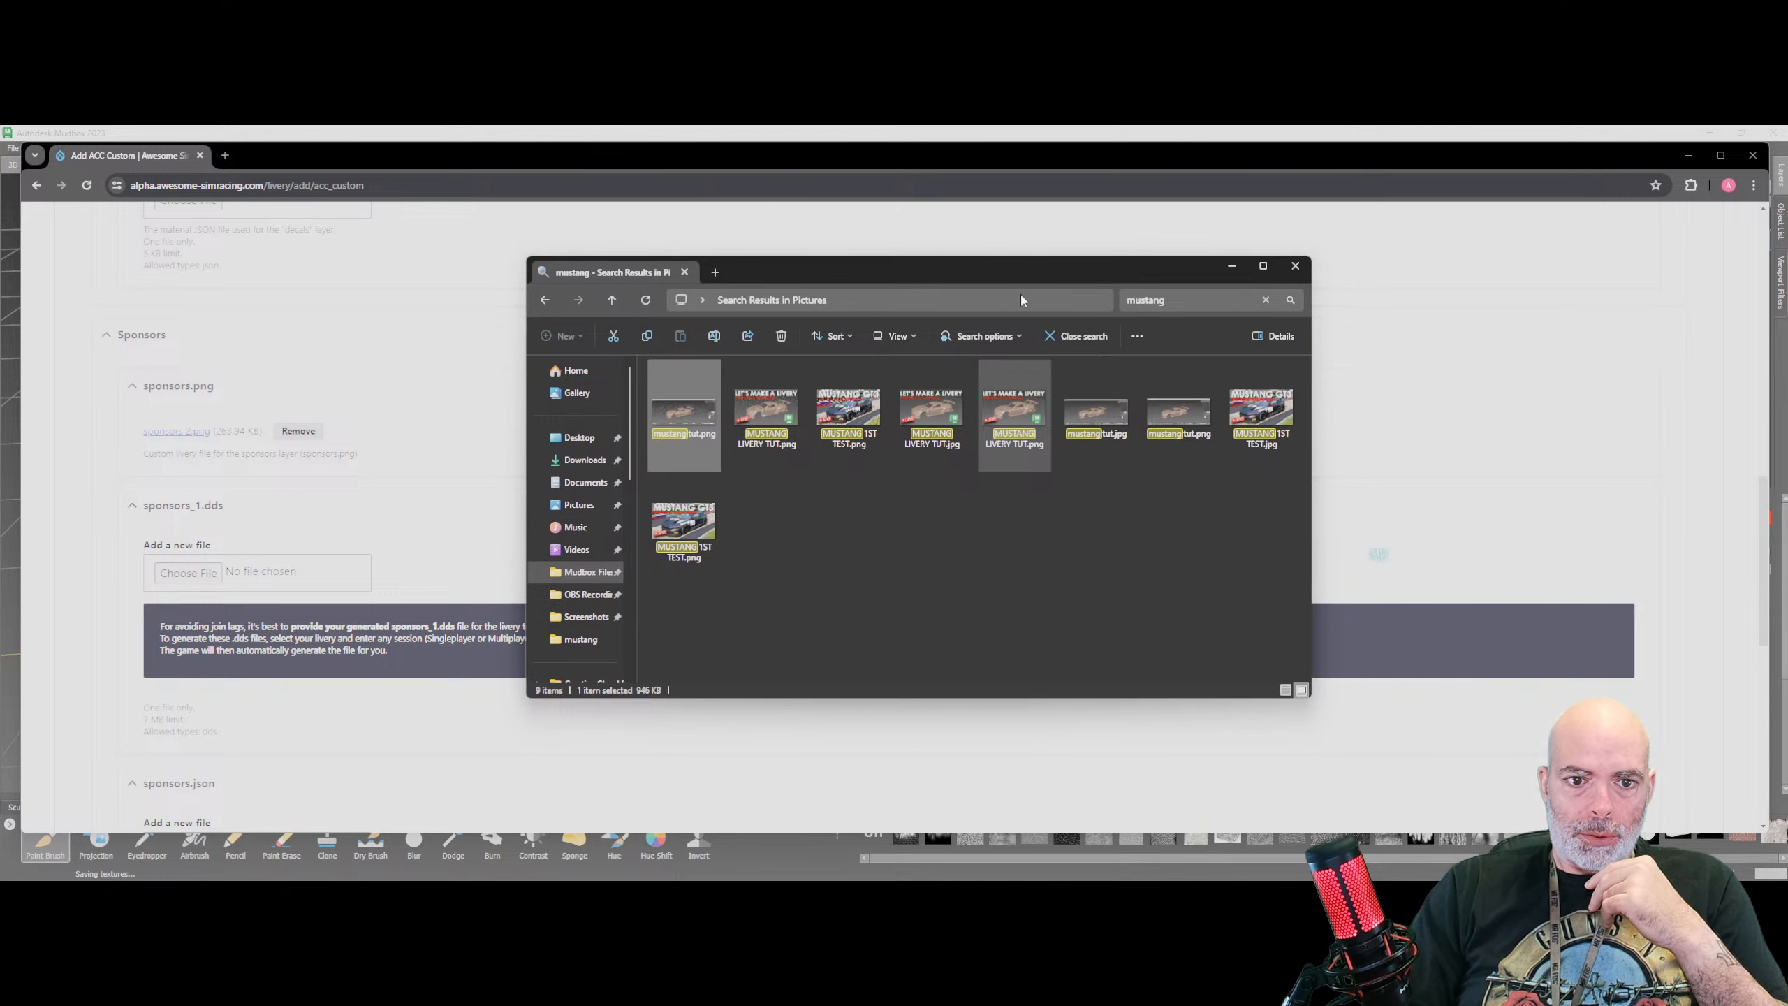
left_click(581, 484)
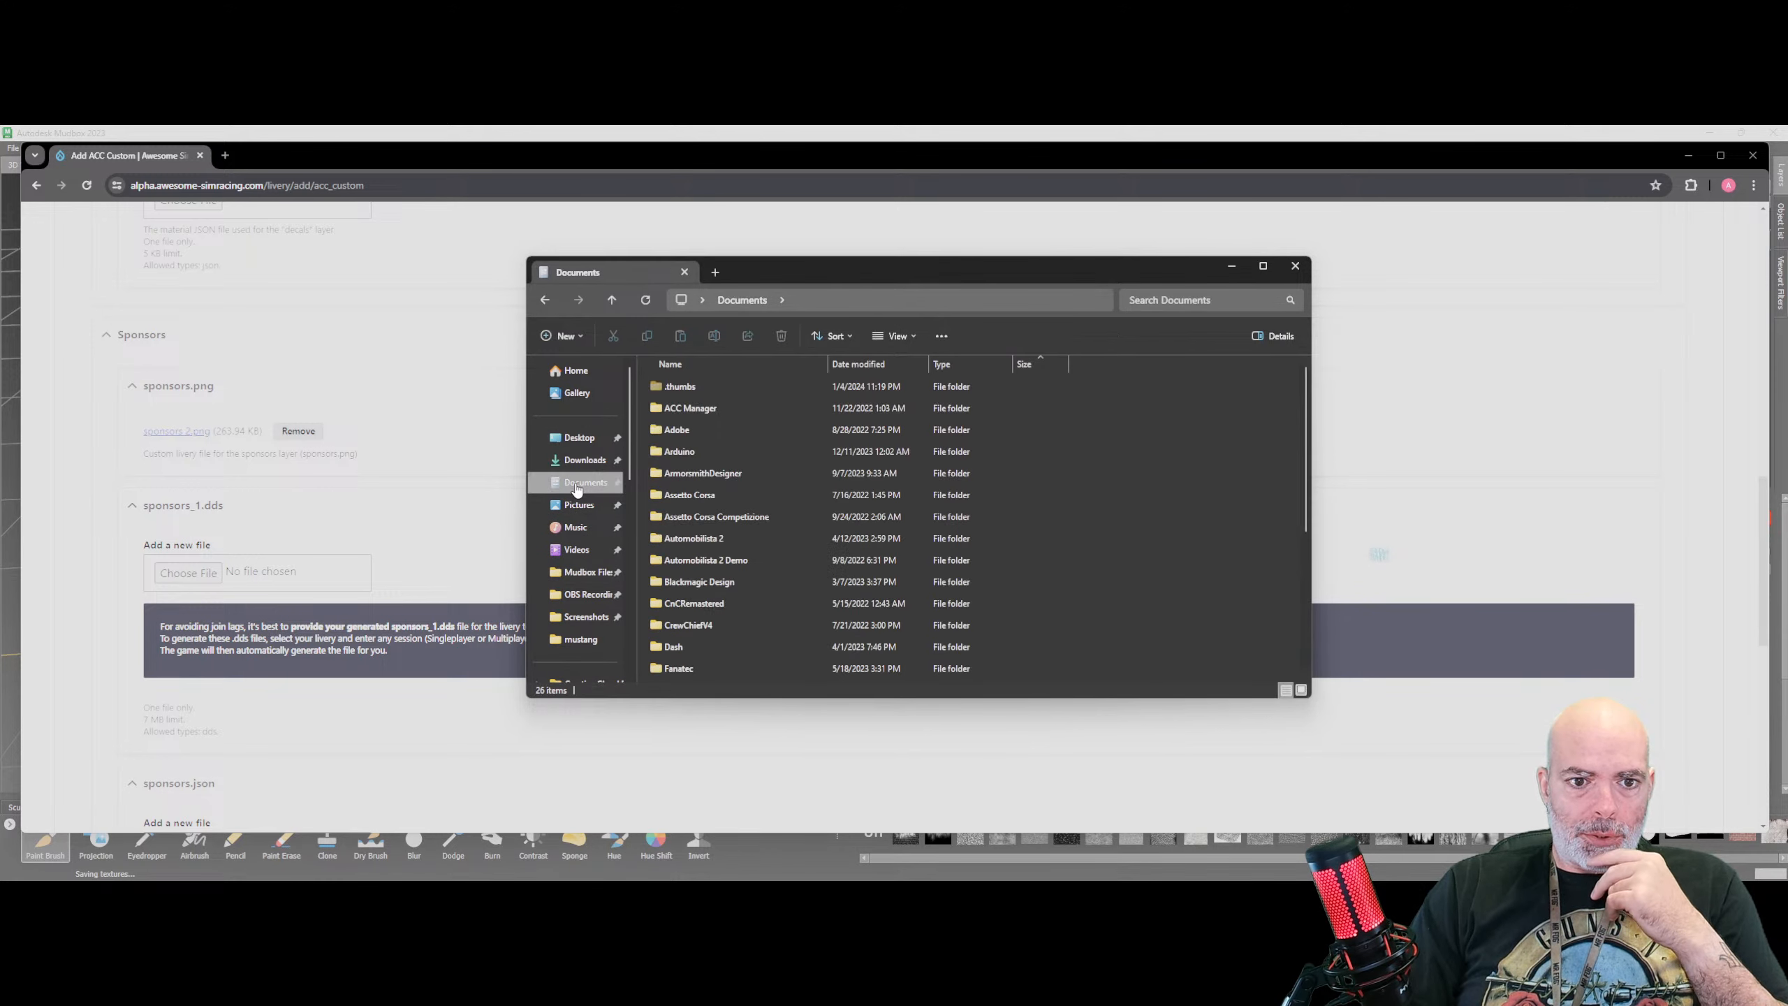
double_click(733, 518)
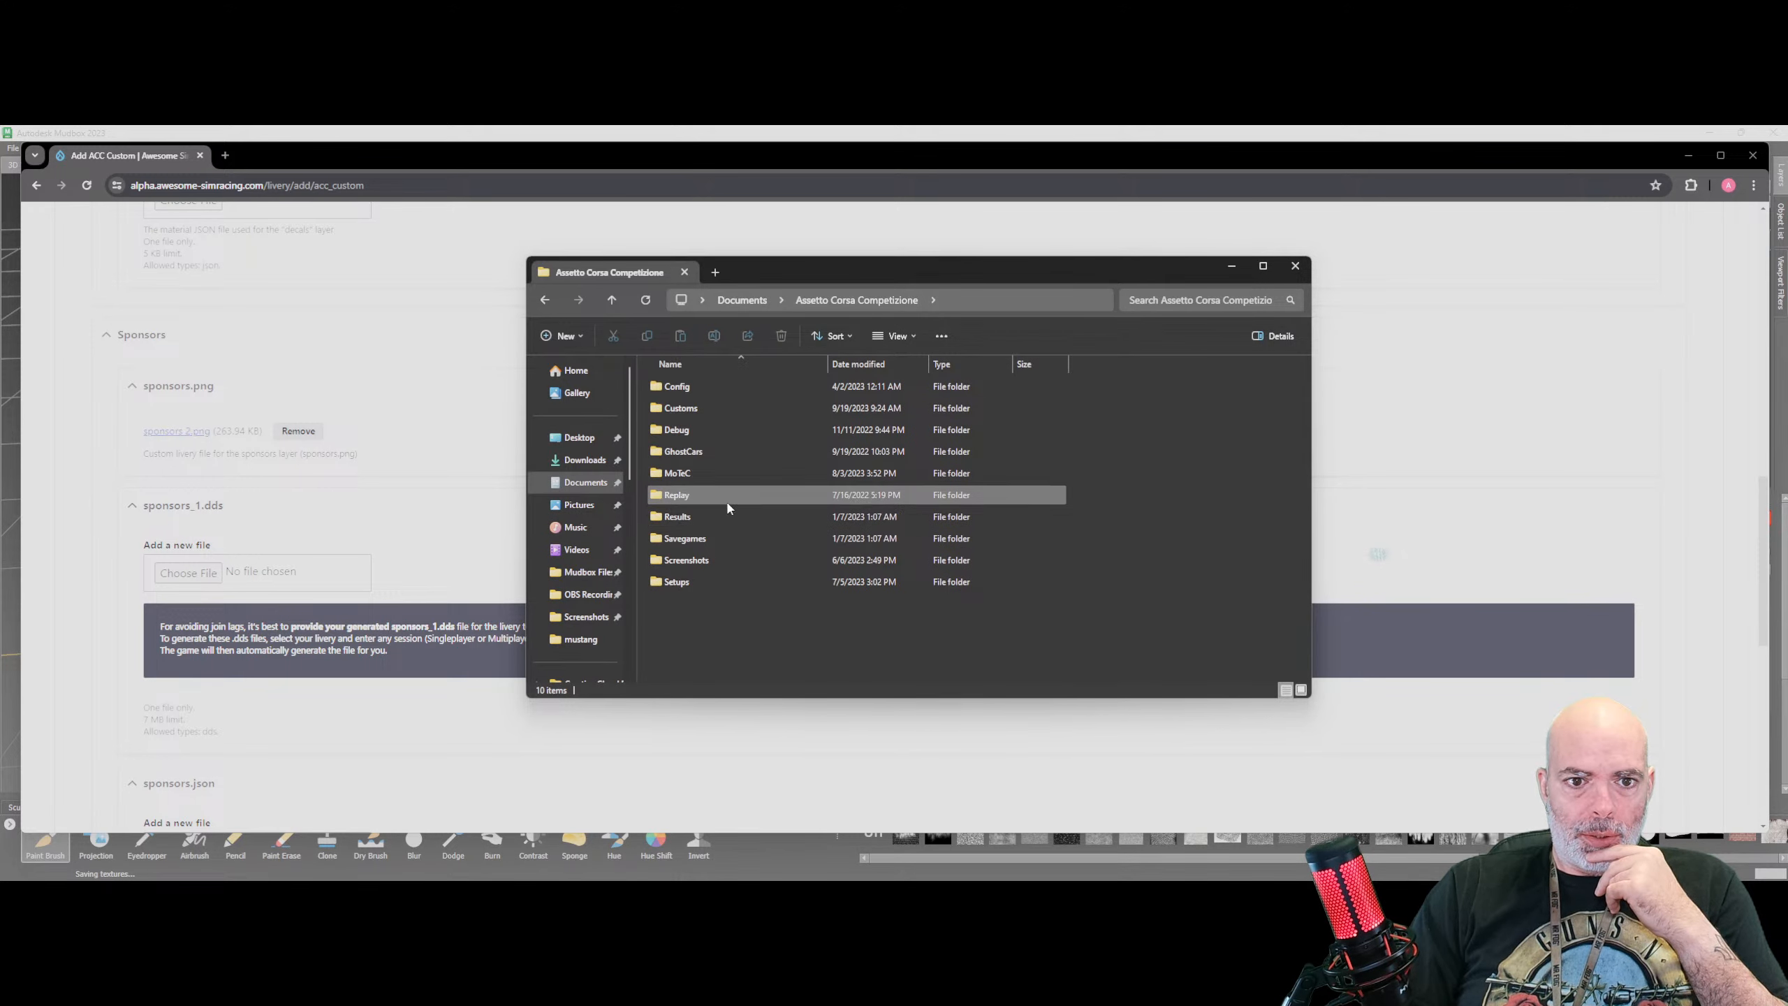
double_click(699, 415)
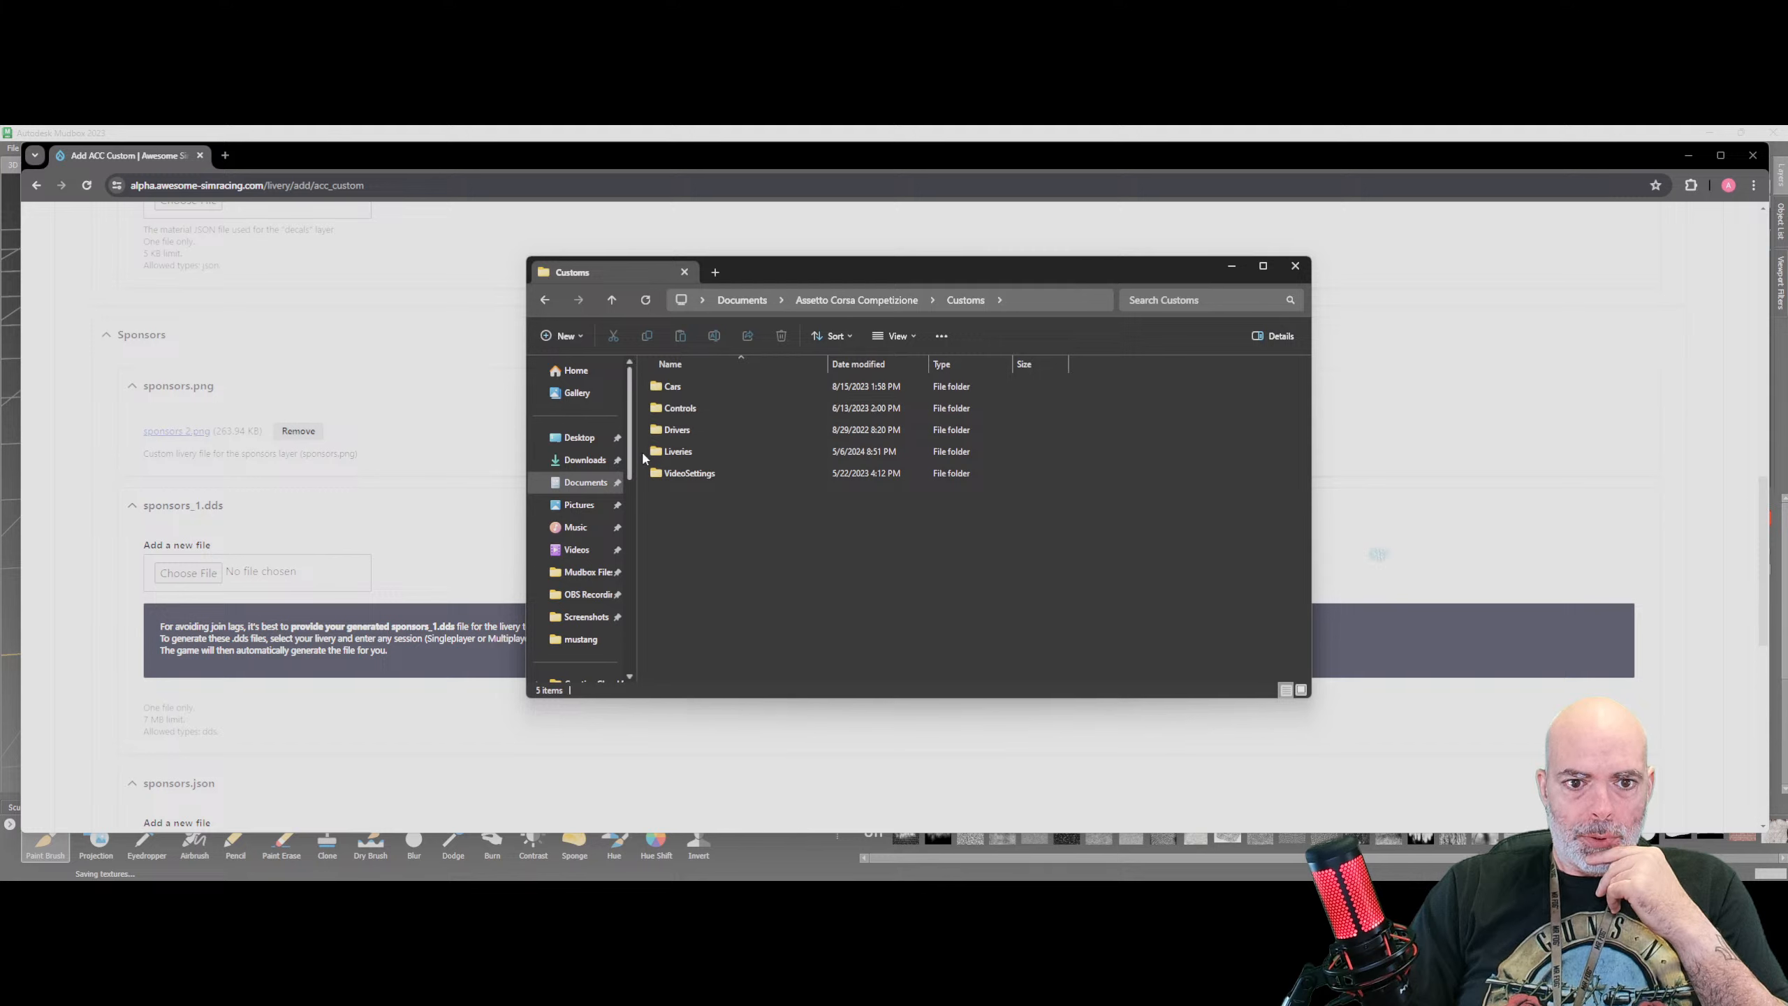
double_click(693, 452)
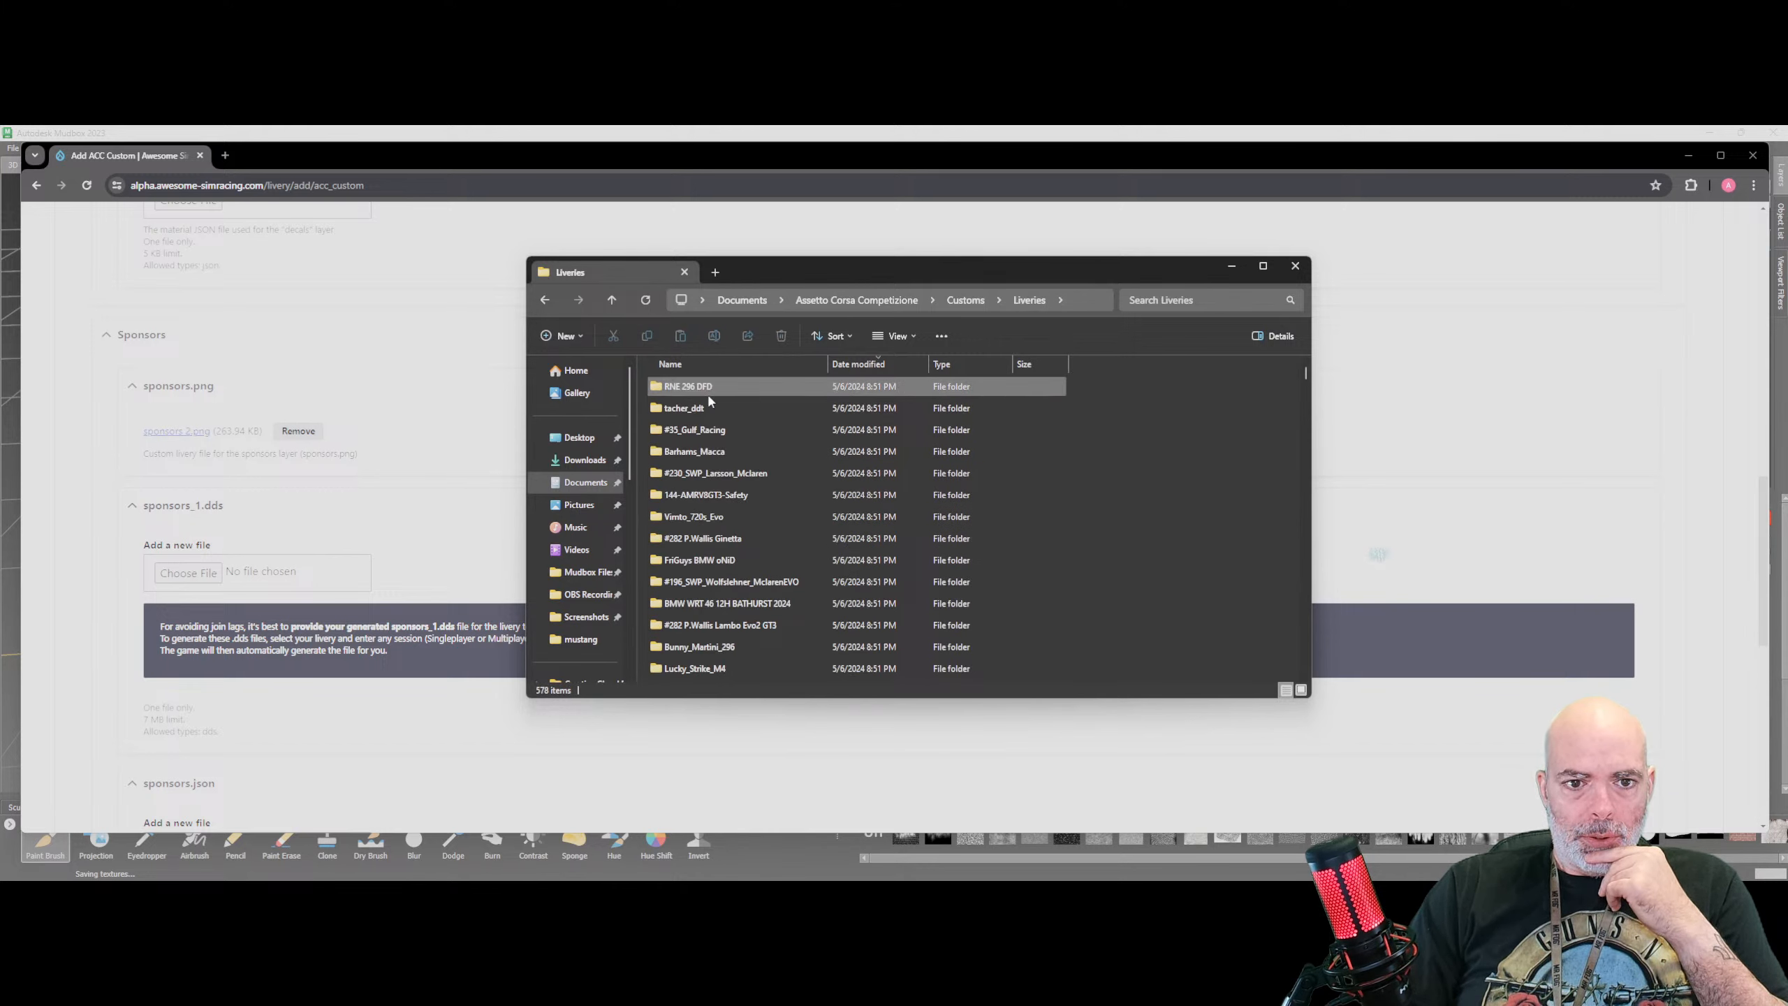
Create a new folder named OG OMSR Mustang inside the Liveries folder
right_click(1129, 386)
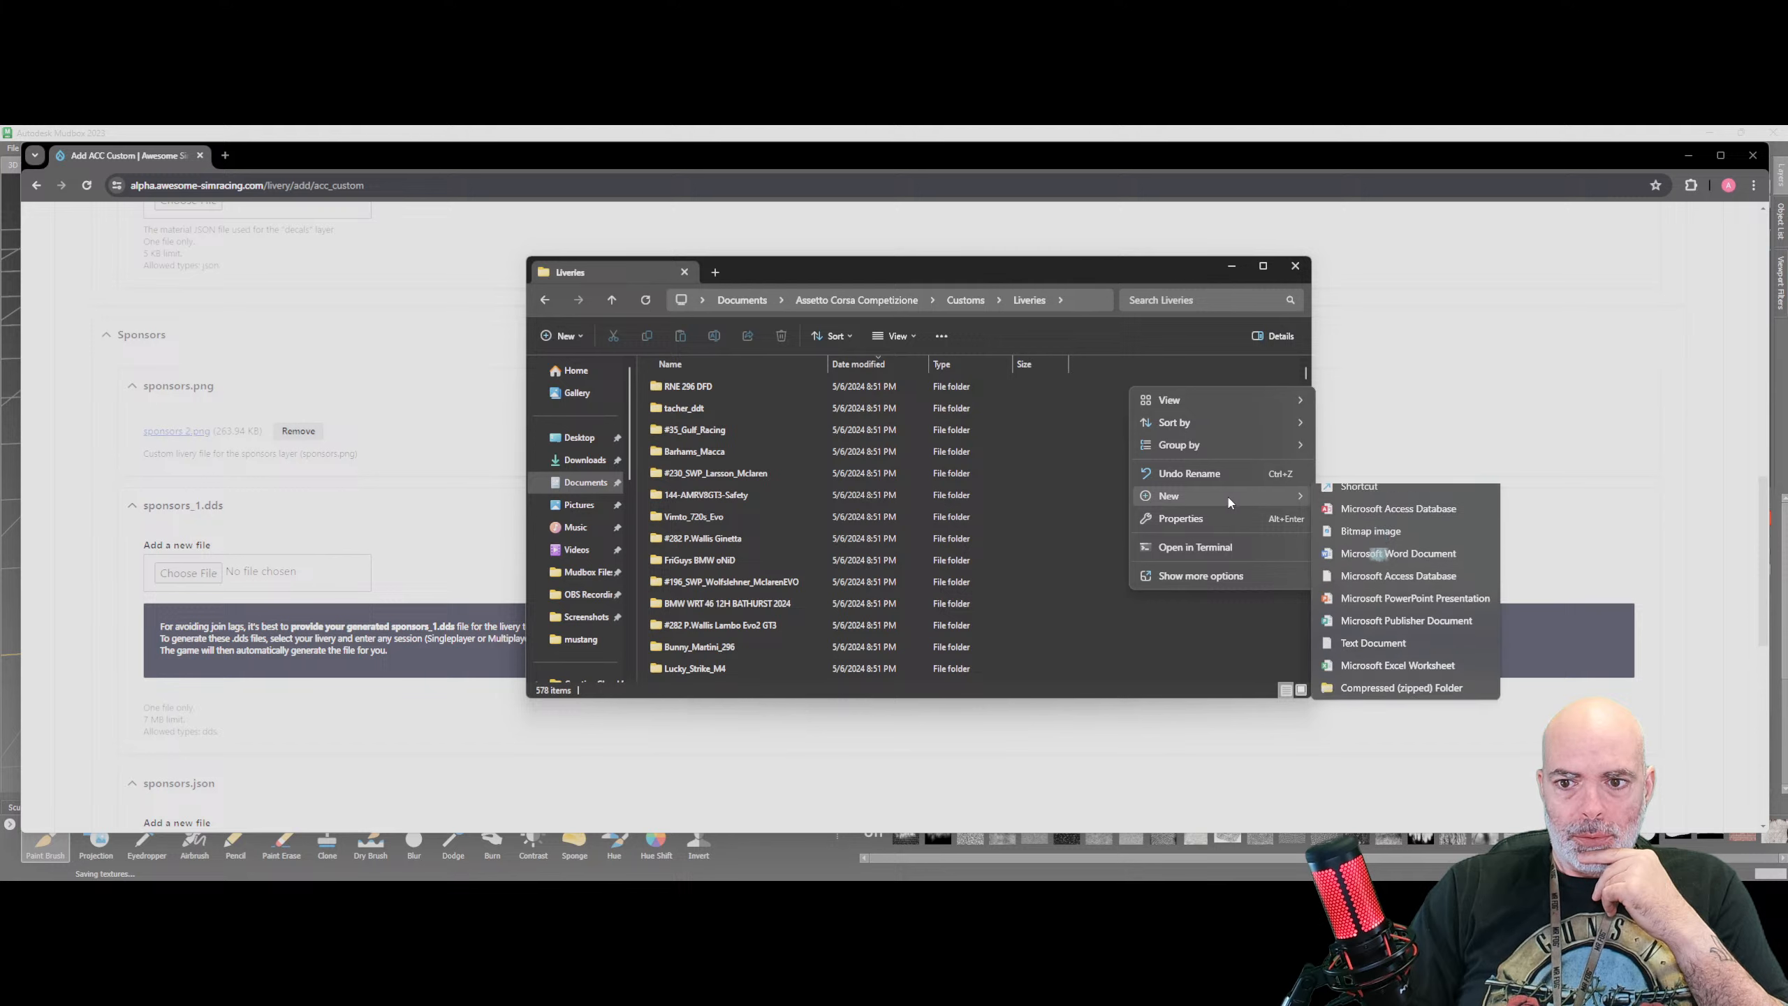
left_click(1339, 502)
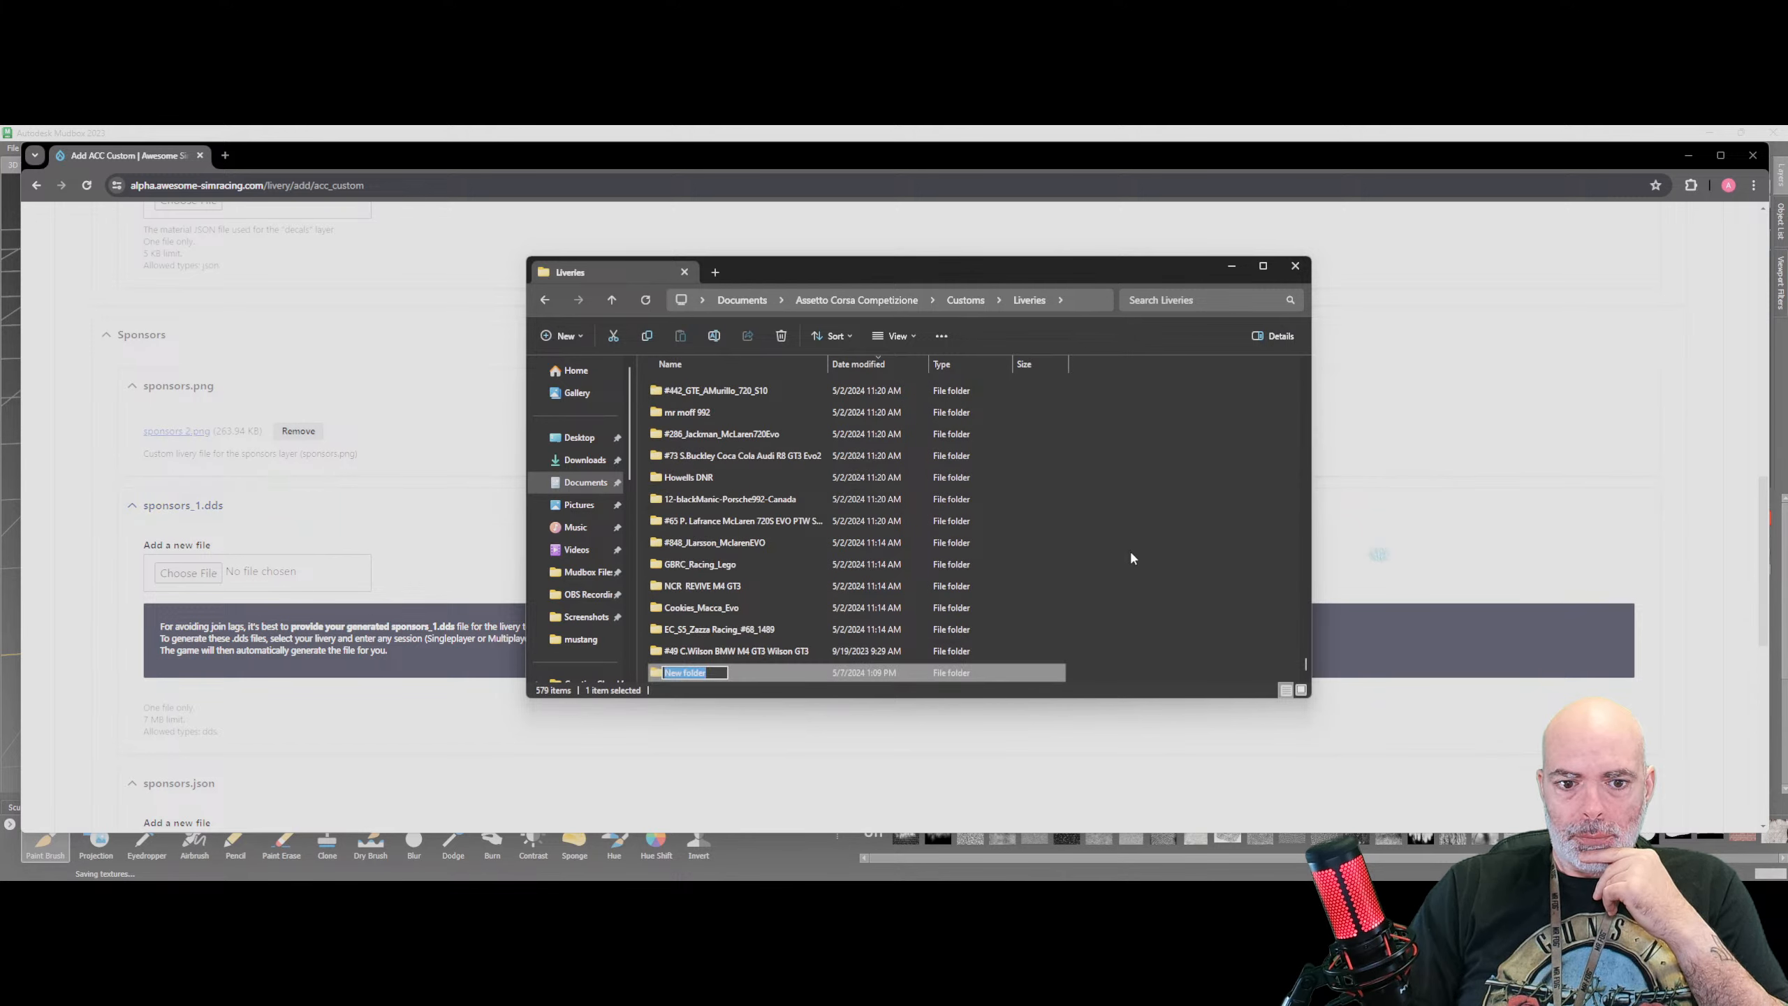
type("OG")
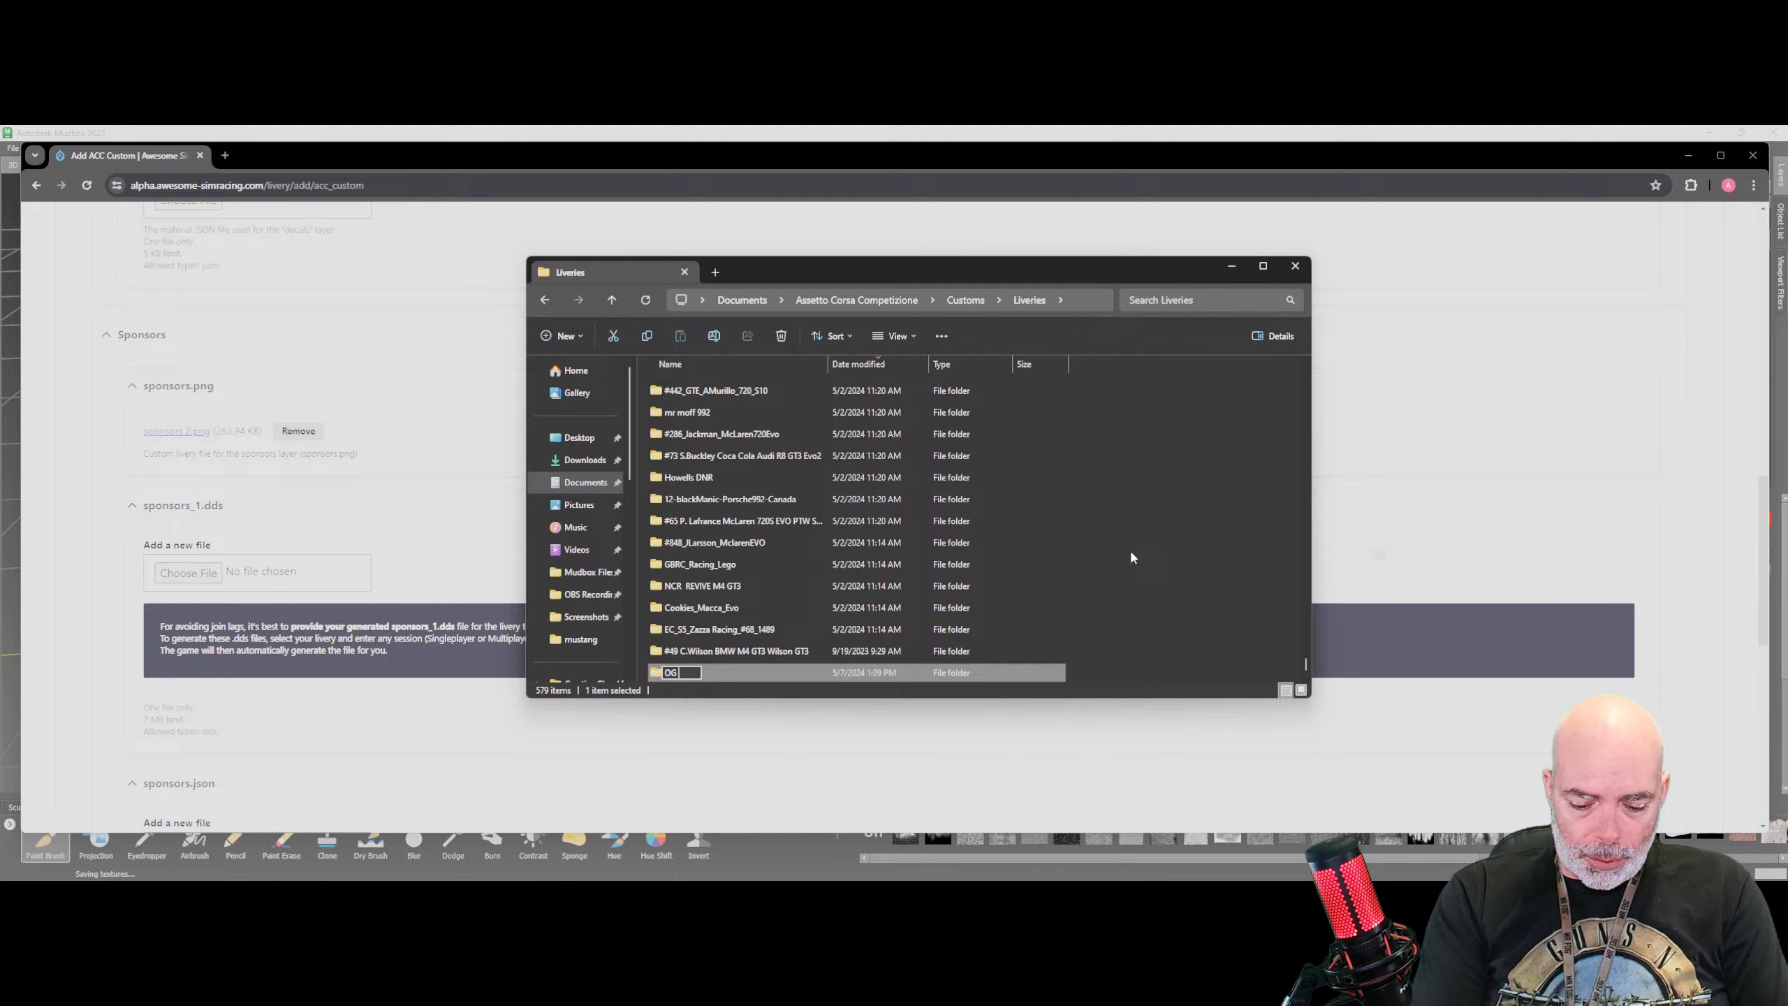
type(" OMSR M")
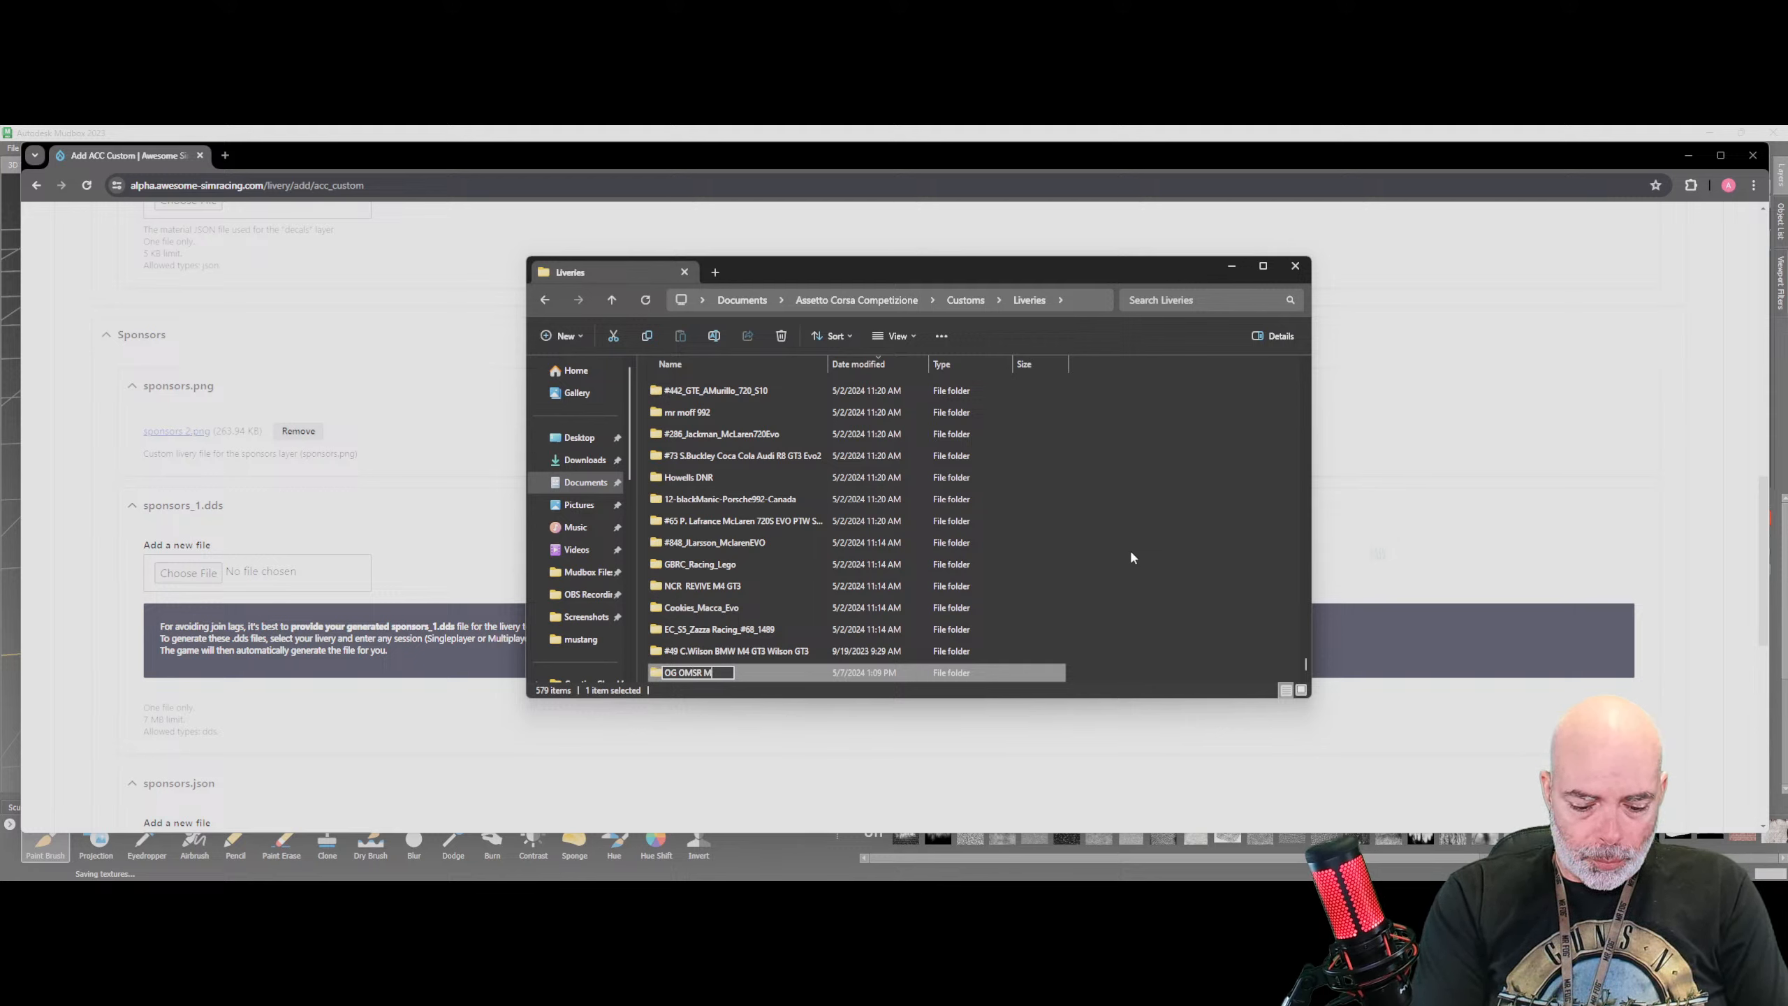
type("ustang")
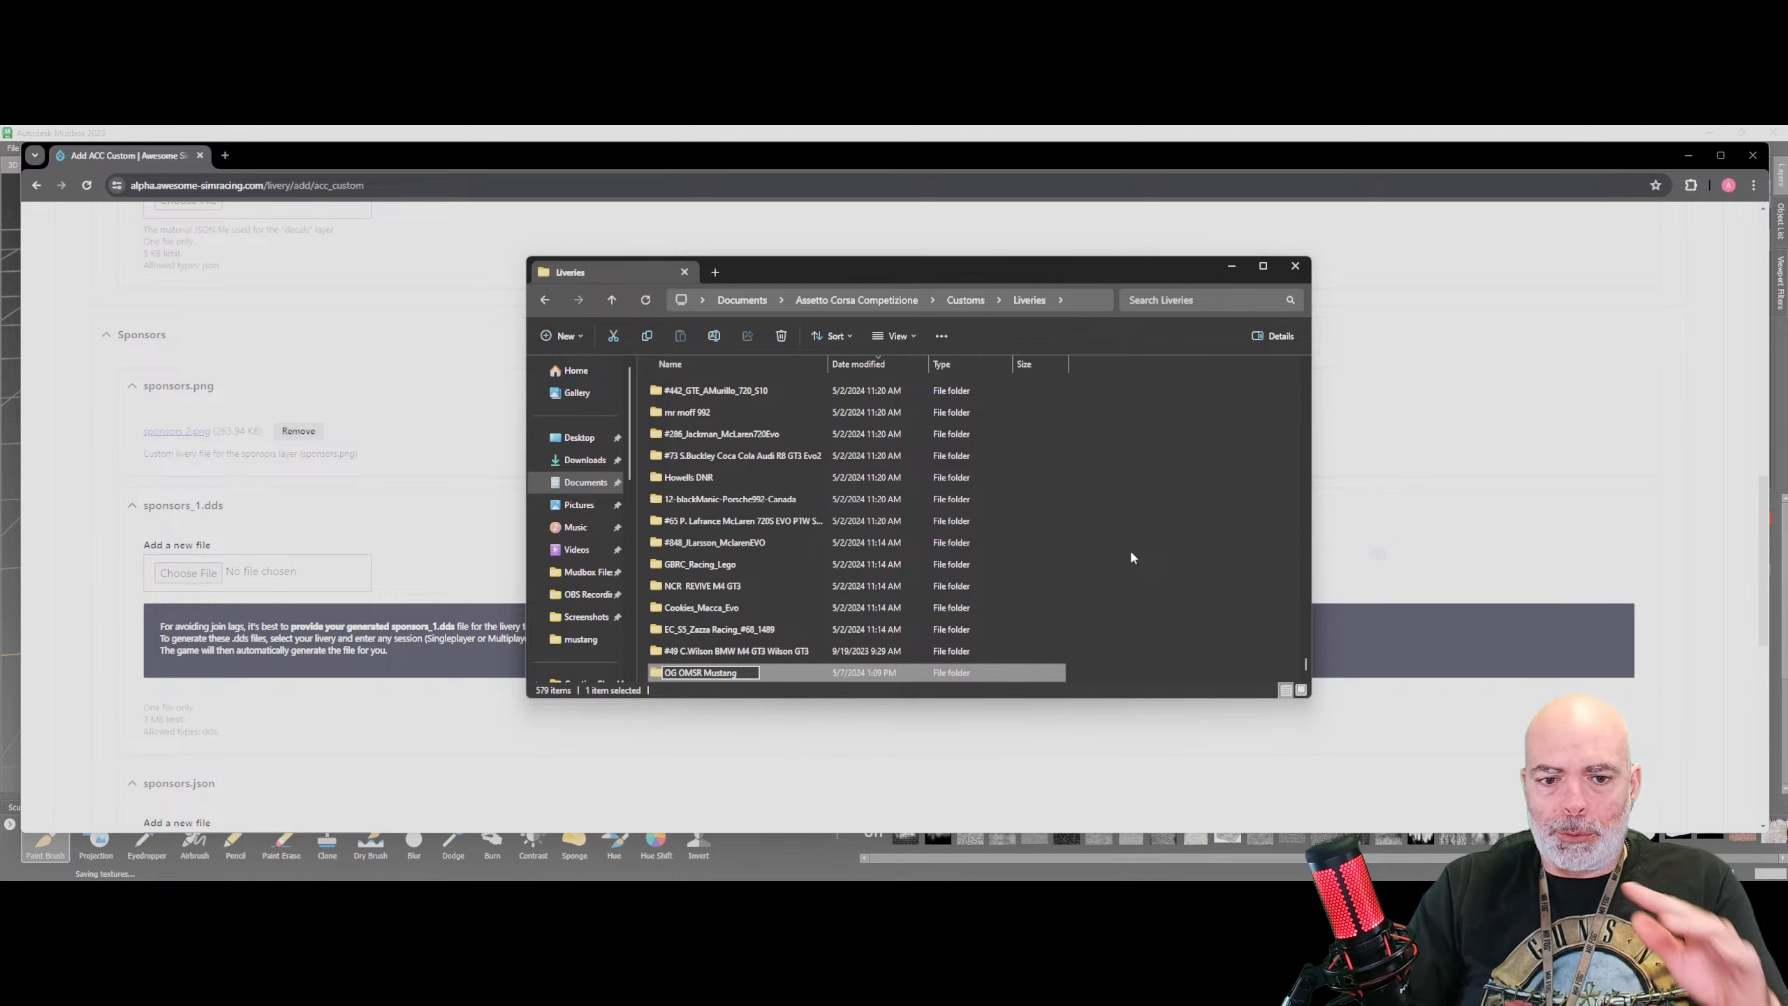
key("Return")
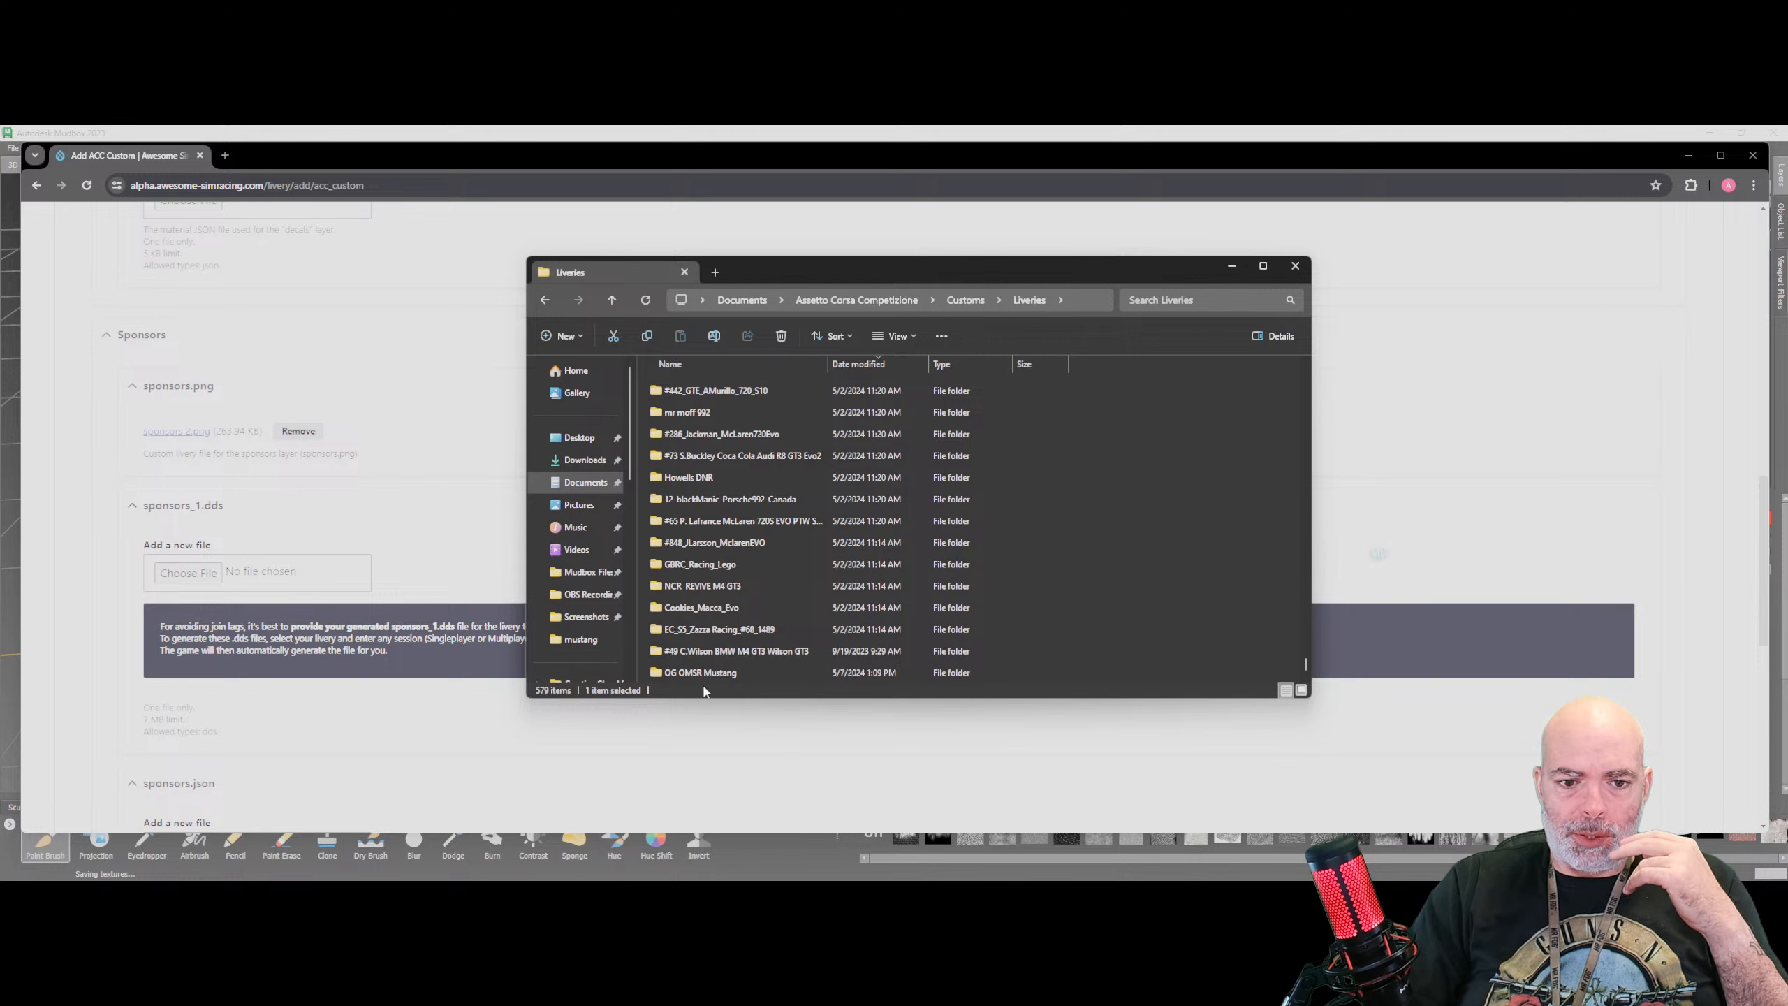
Look inside the OG OMSR Mustang folder and return to the Liveries folder, leaving the folder's name as it is
double_click(703, 673)
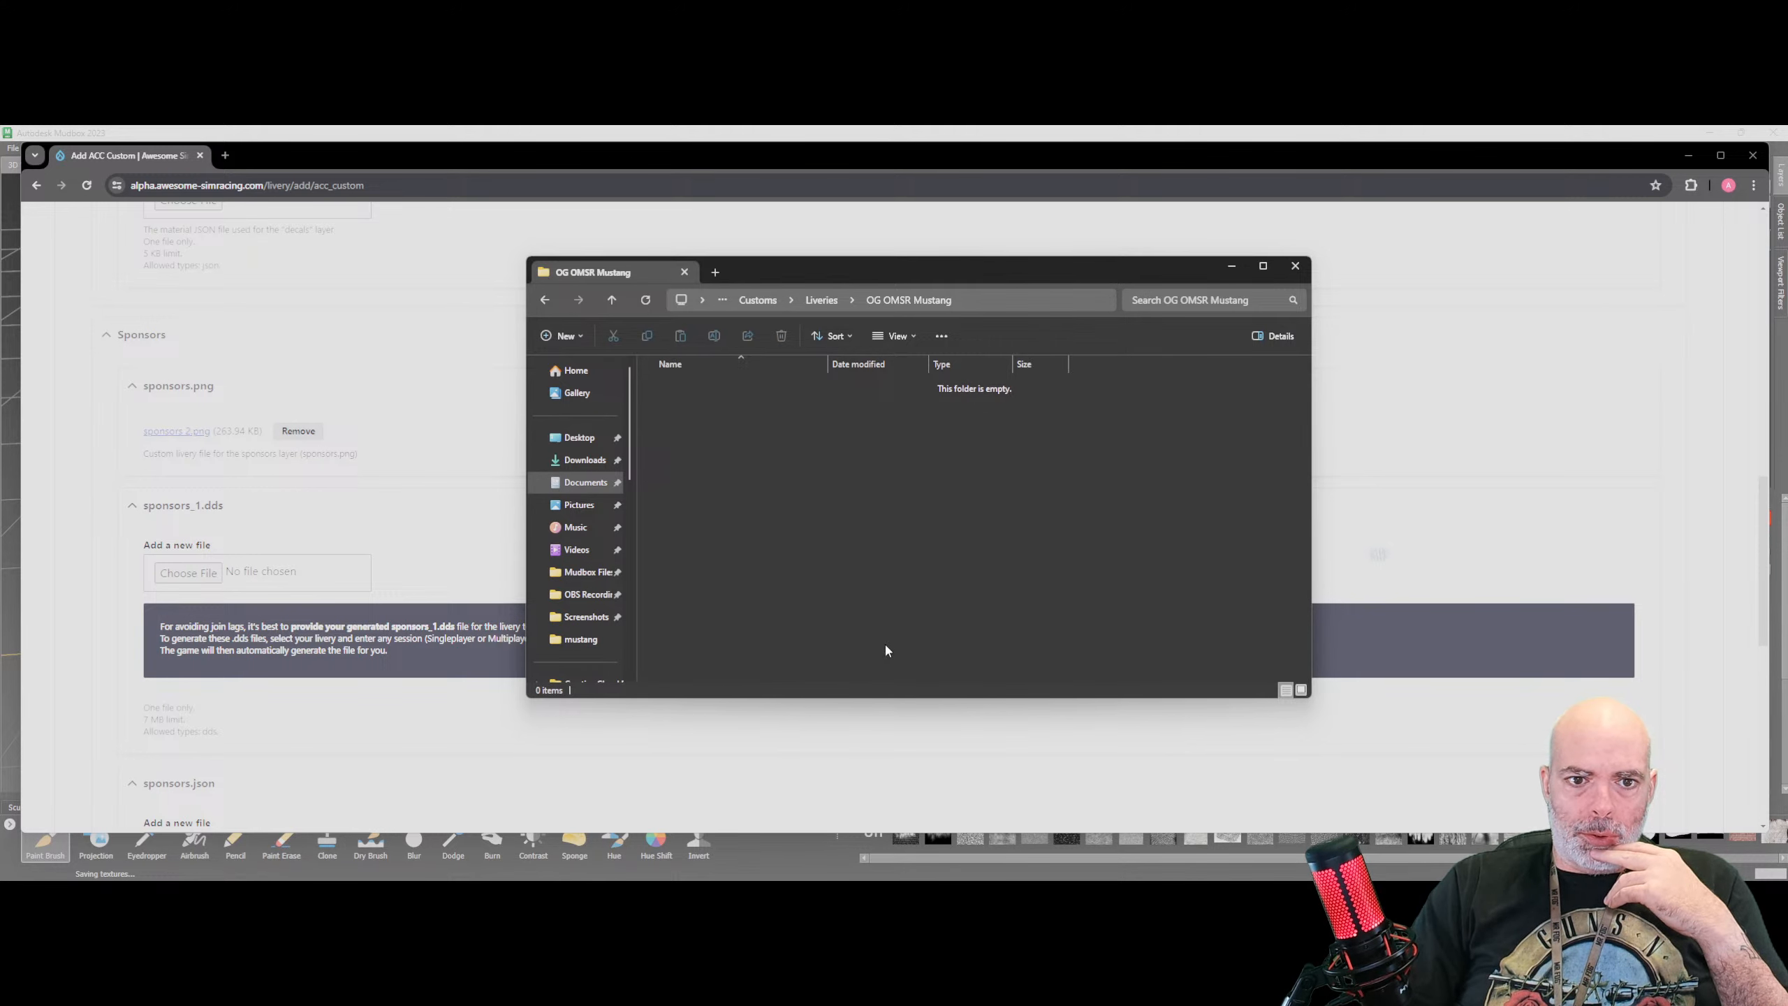
left_click(612, 300)
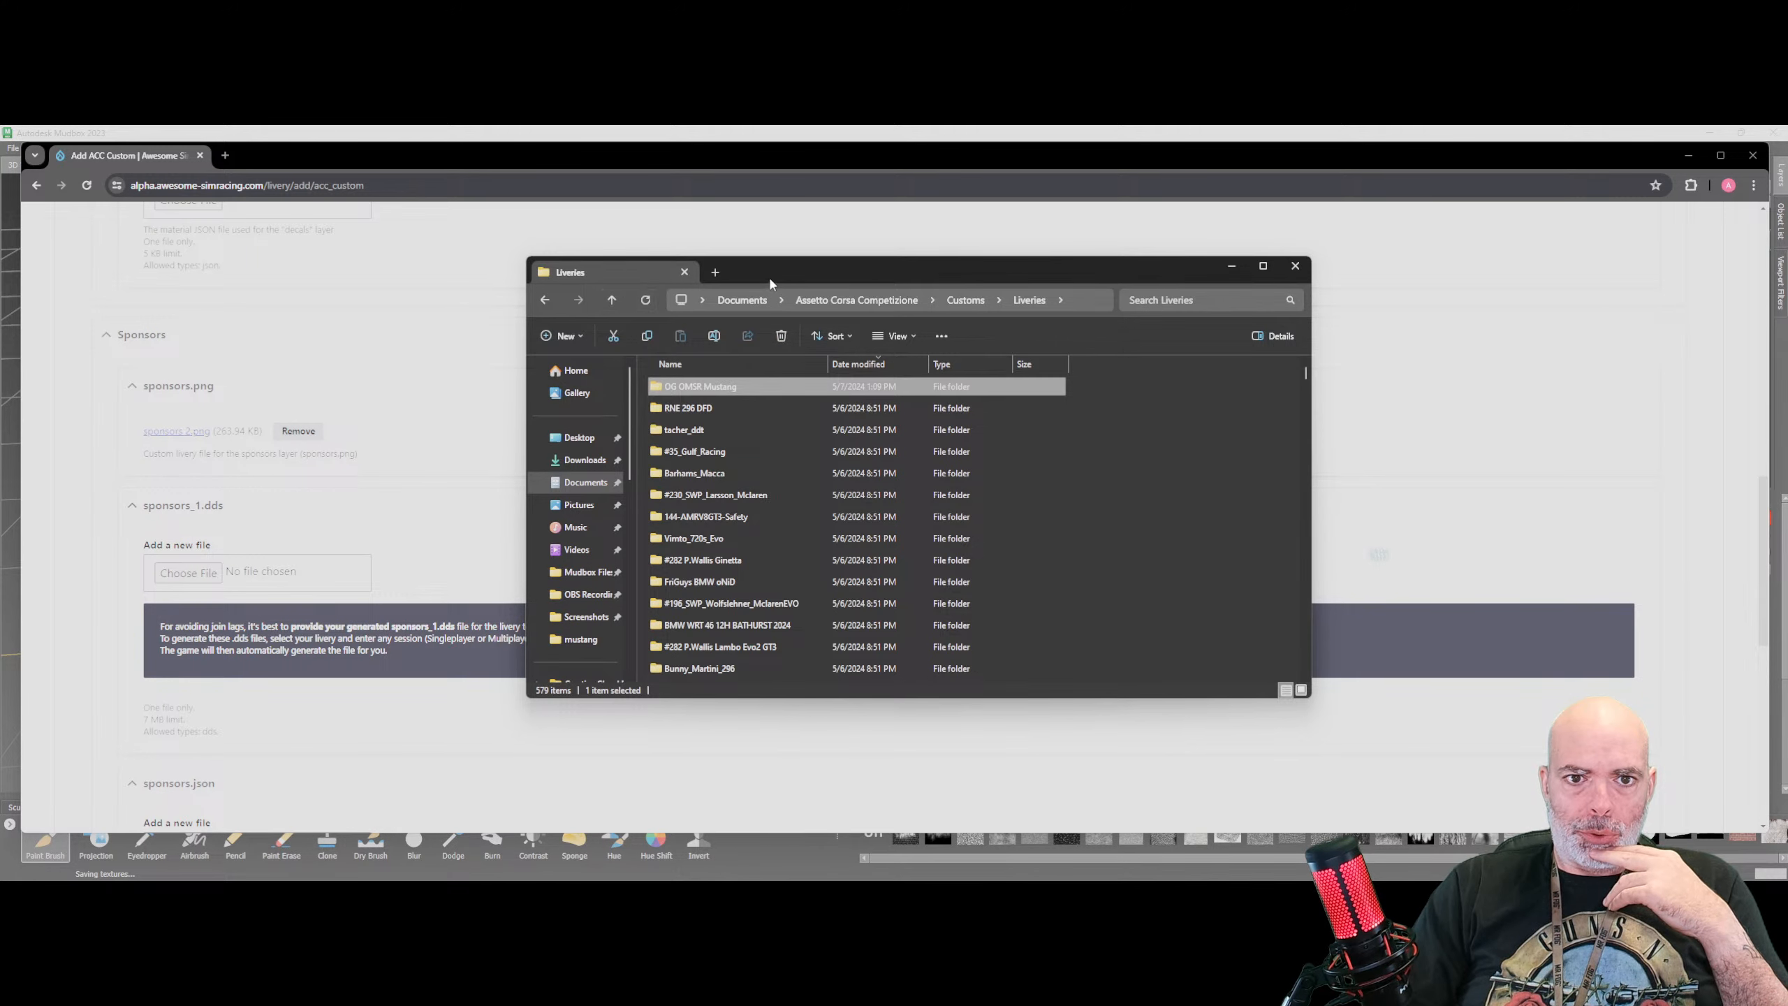
left_click_drag(769, 275, 1075, 281)
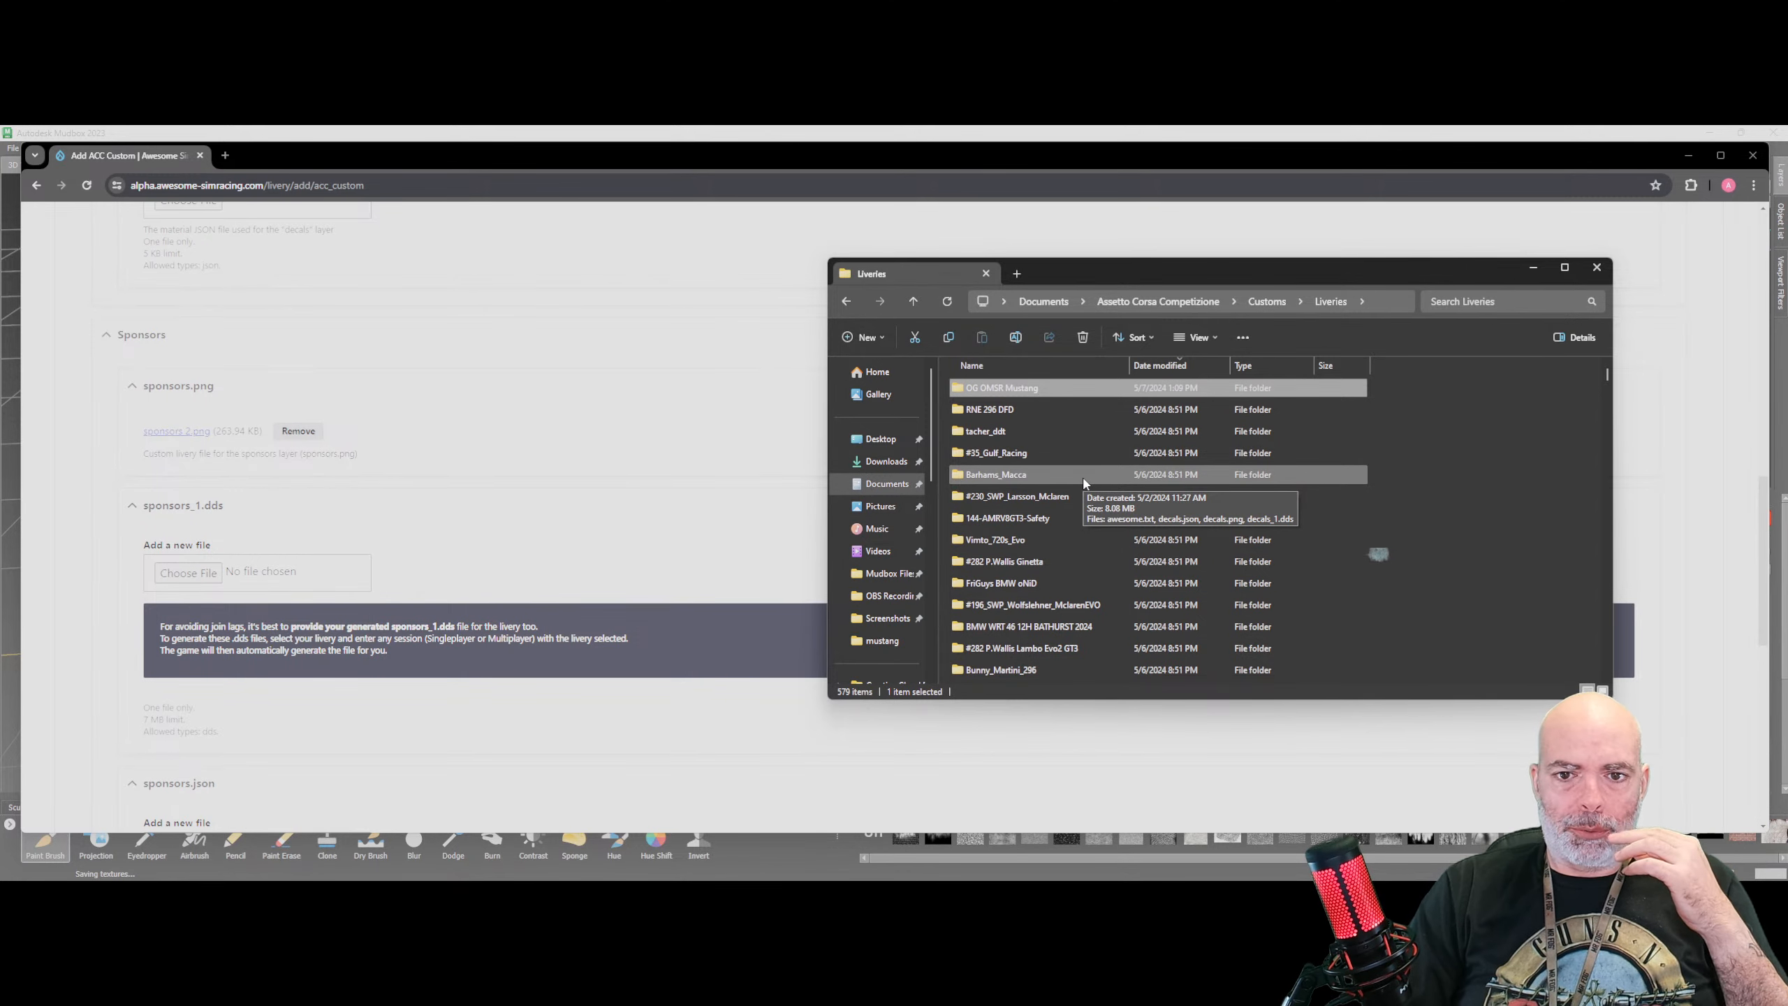
left_click(1031, 390)
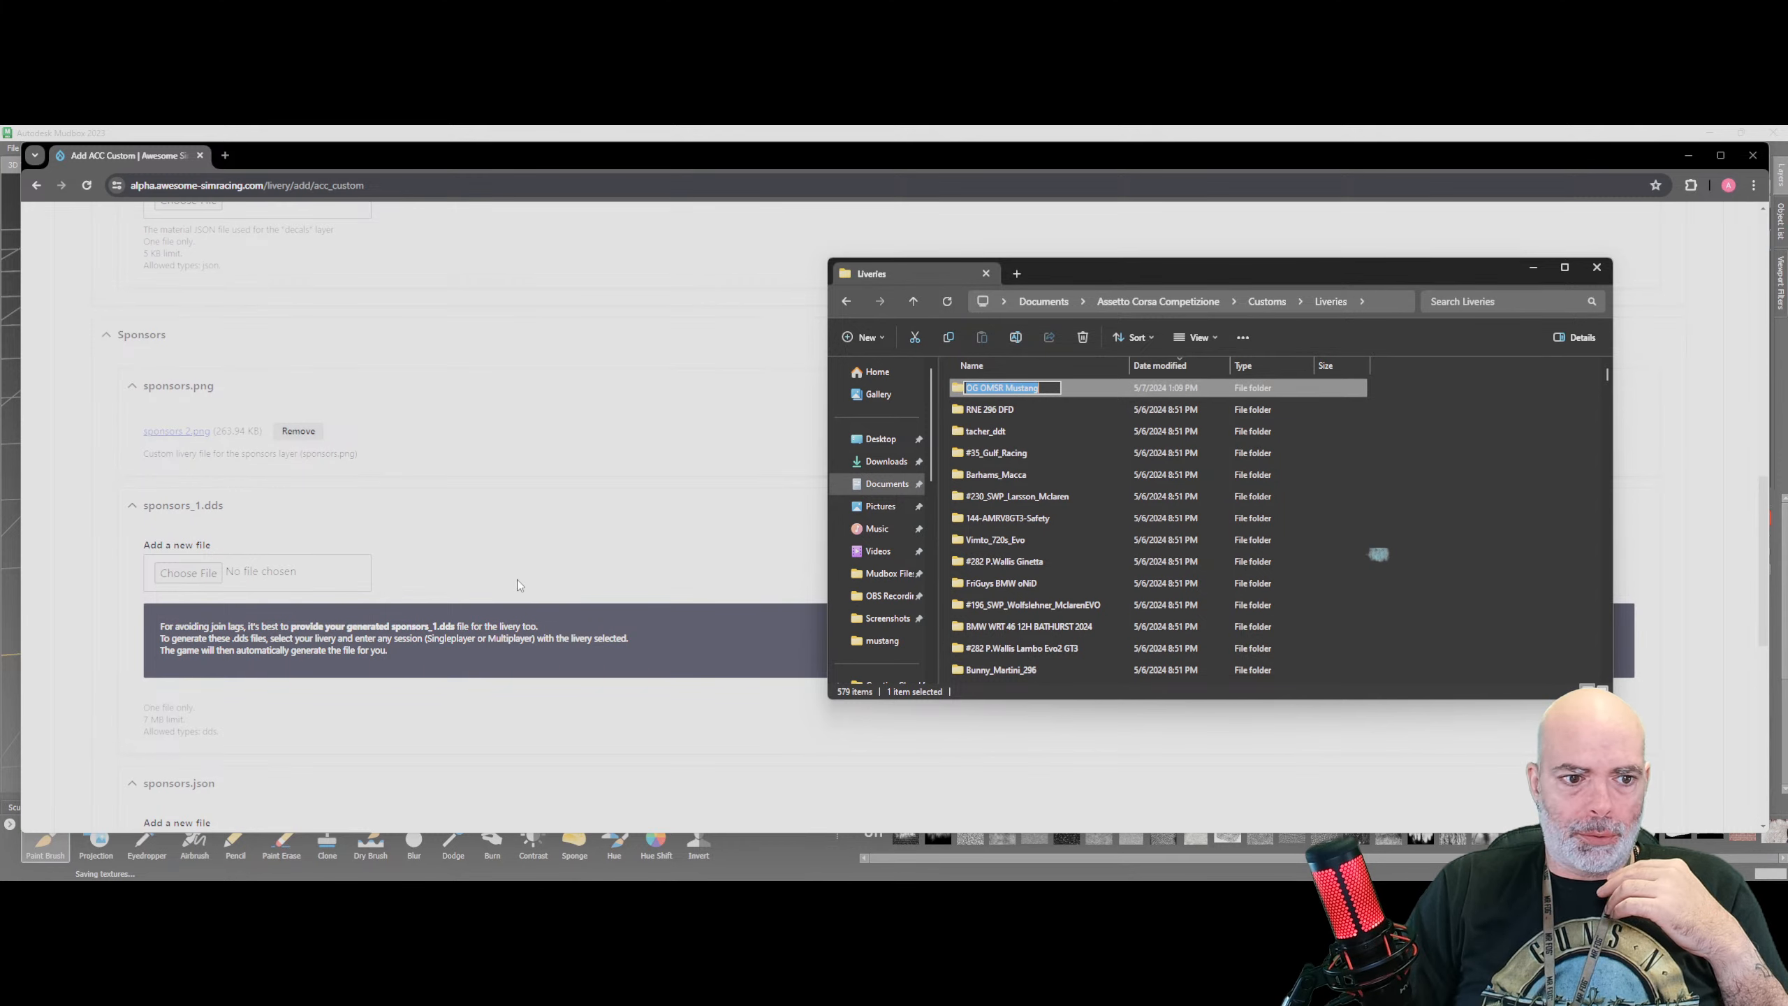
left_click(1073, 393)
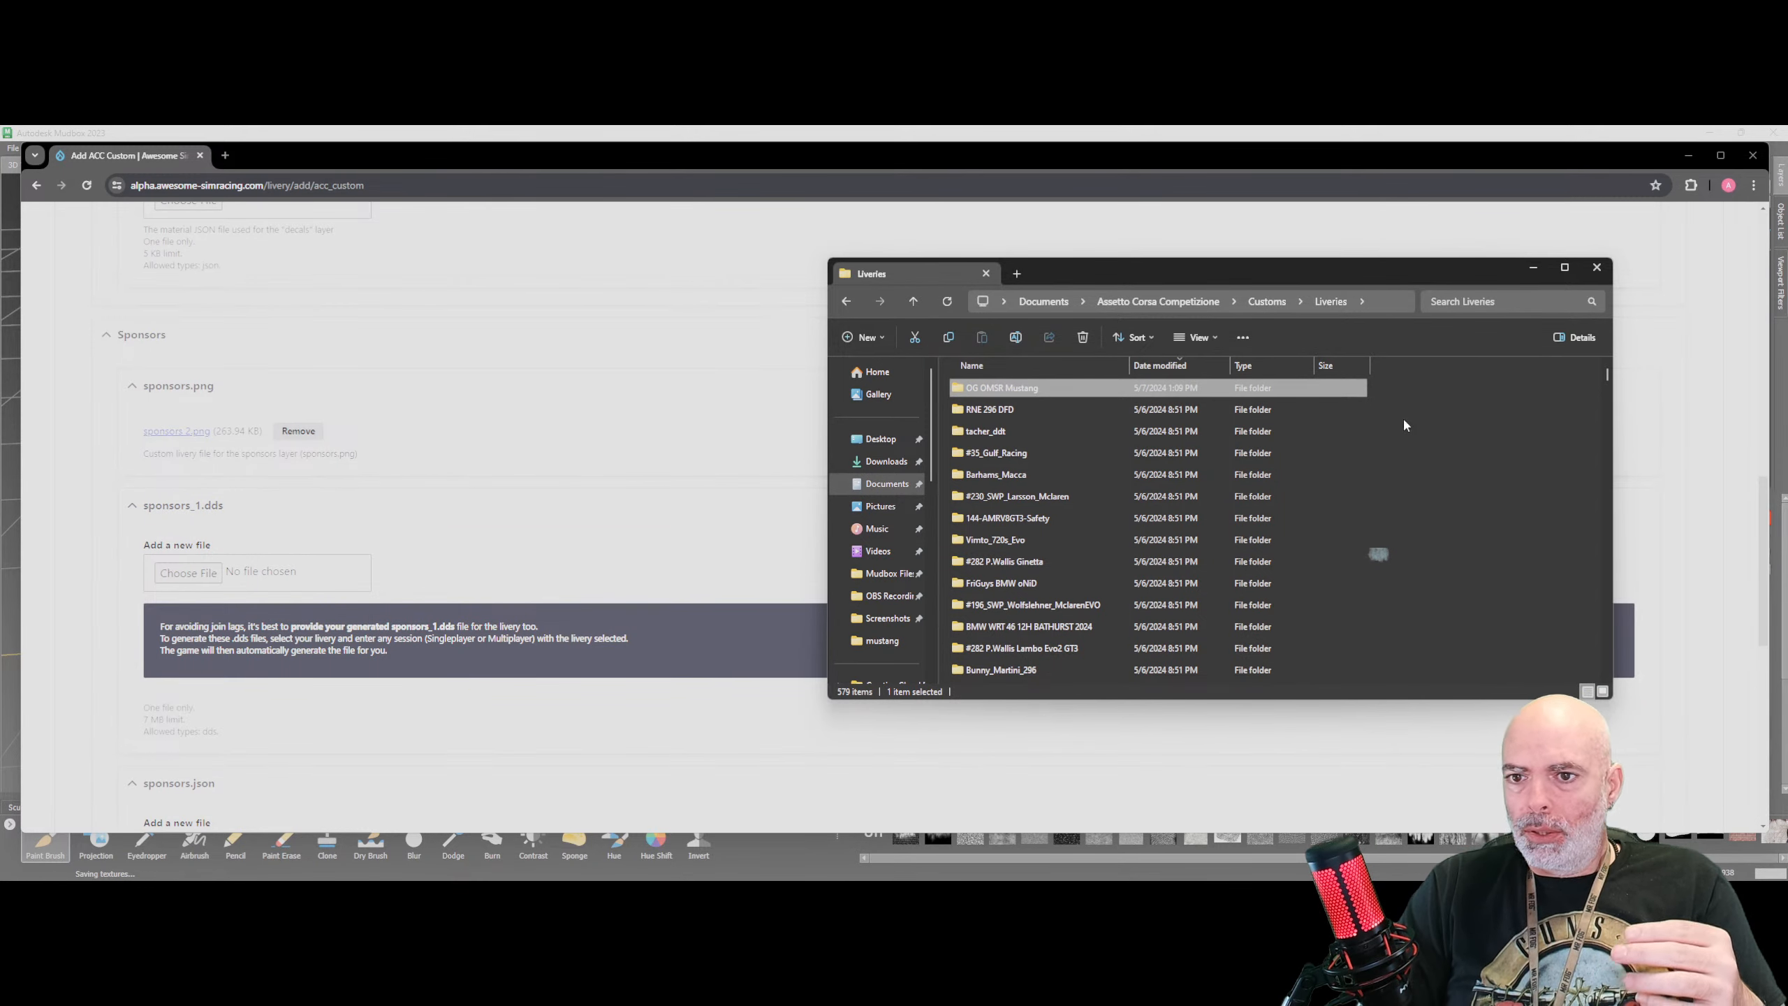
left_click_drag(1324, 277, 1018, 322)
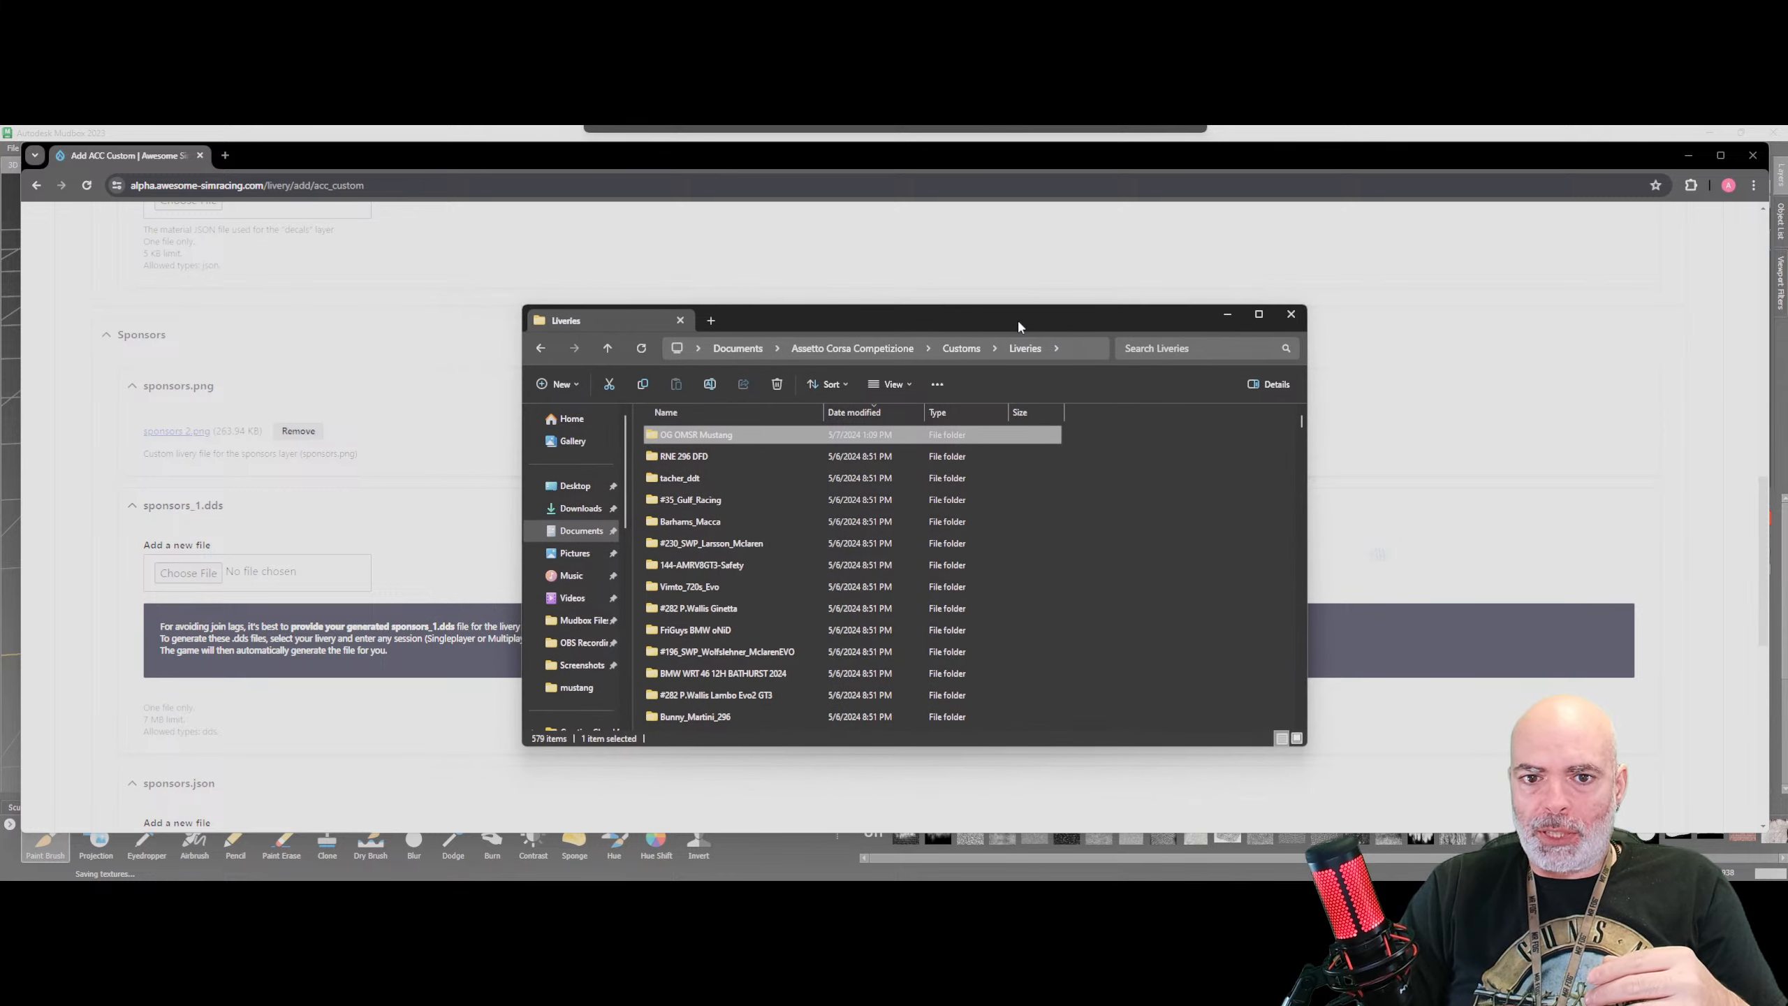
Copy sponsors.png and sponsors 2.png from the Desktop's mustang folder into the OG OMSR Mustang livery folder
left_click(574, 486)
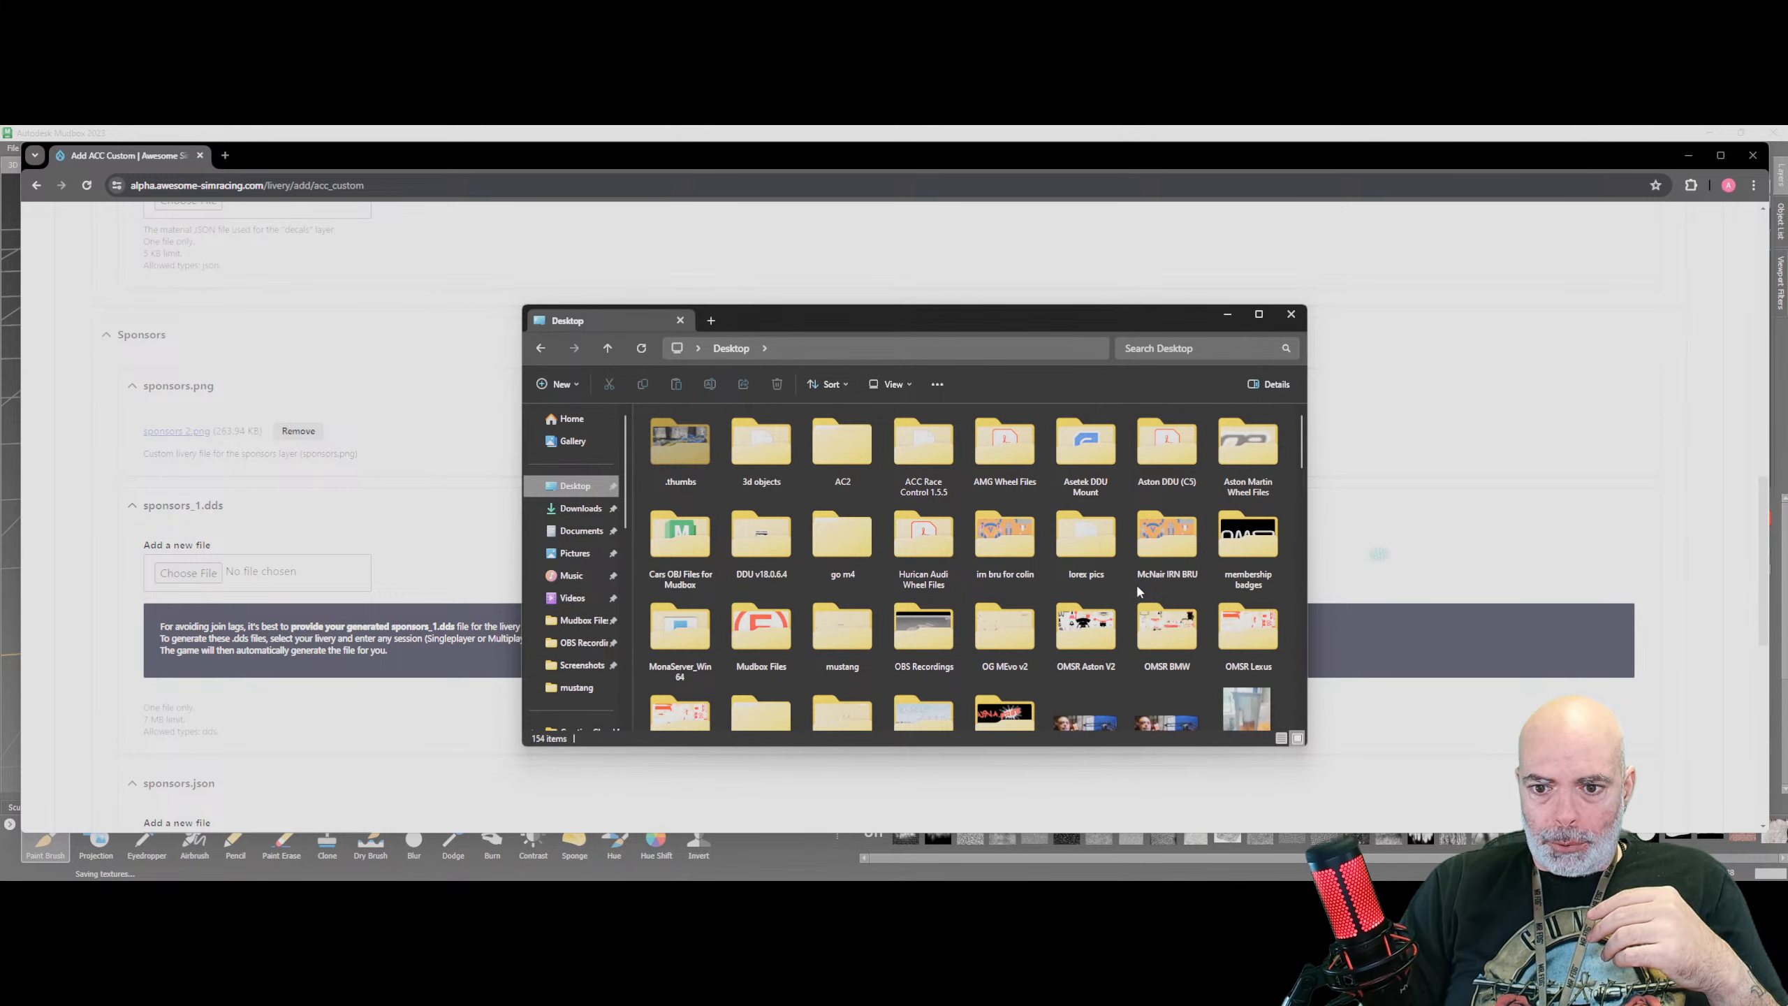
double_click(842, 638)
left_click_drag(849, 512, 658, 439)
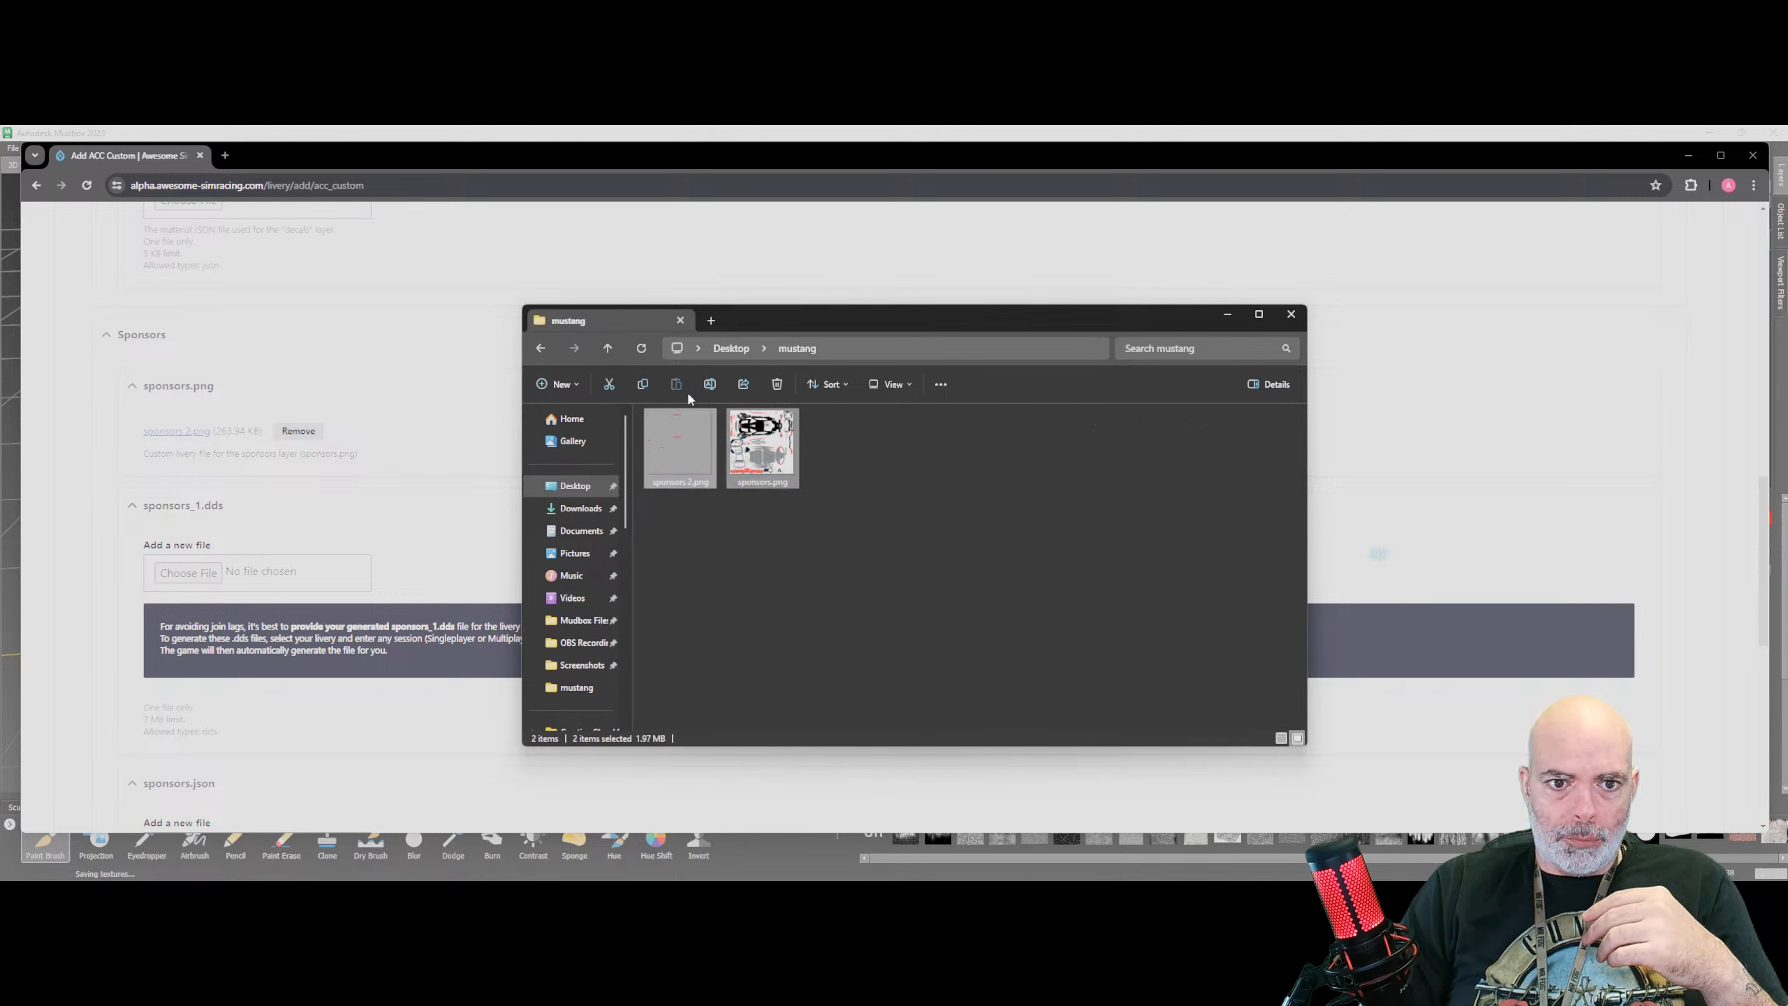
left_click(643, 384)
left_click(542, 347)
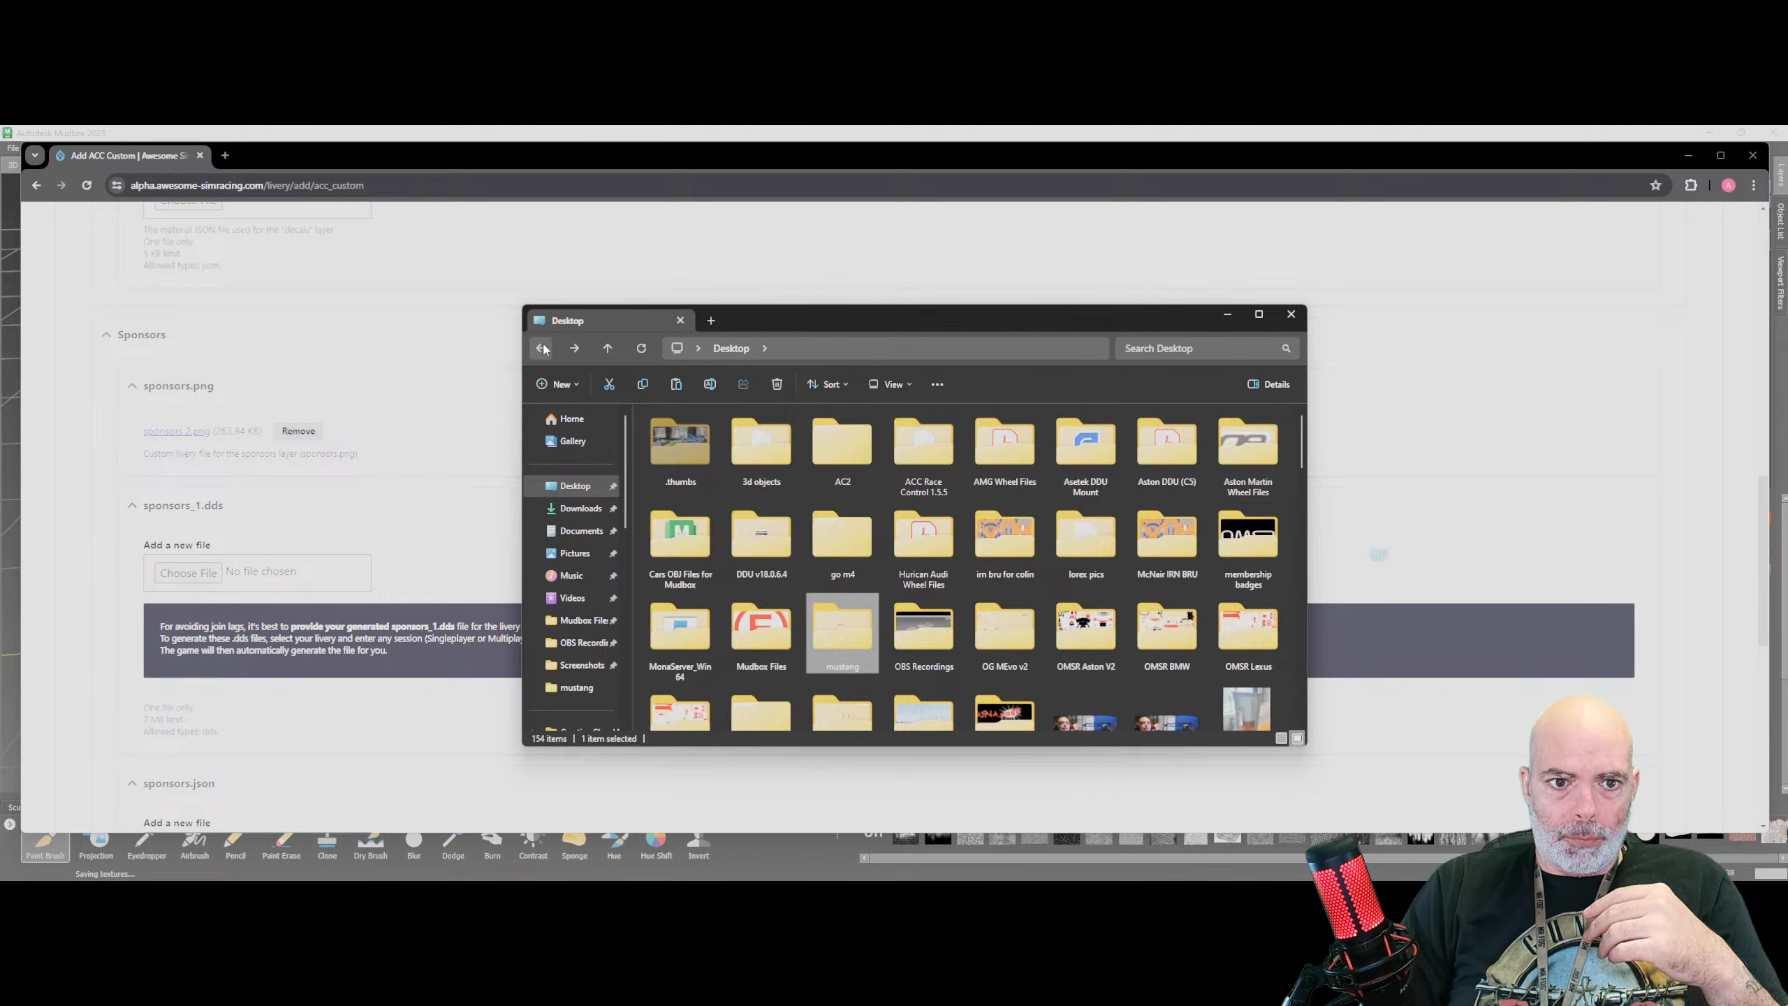
left_click(542, 348)
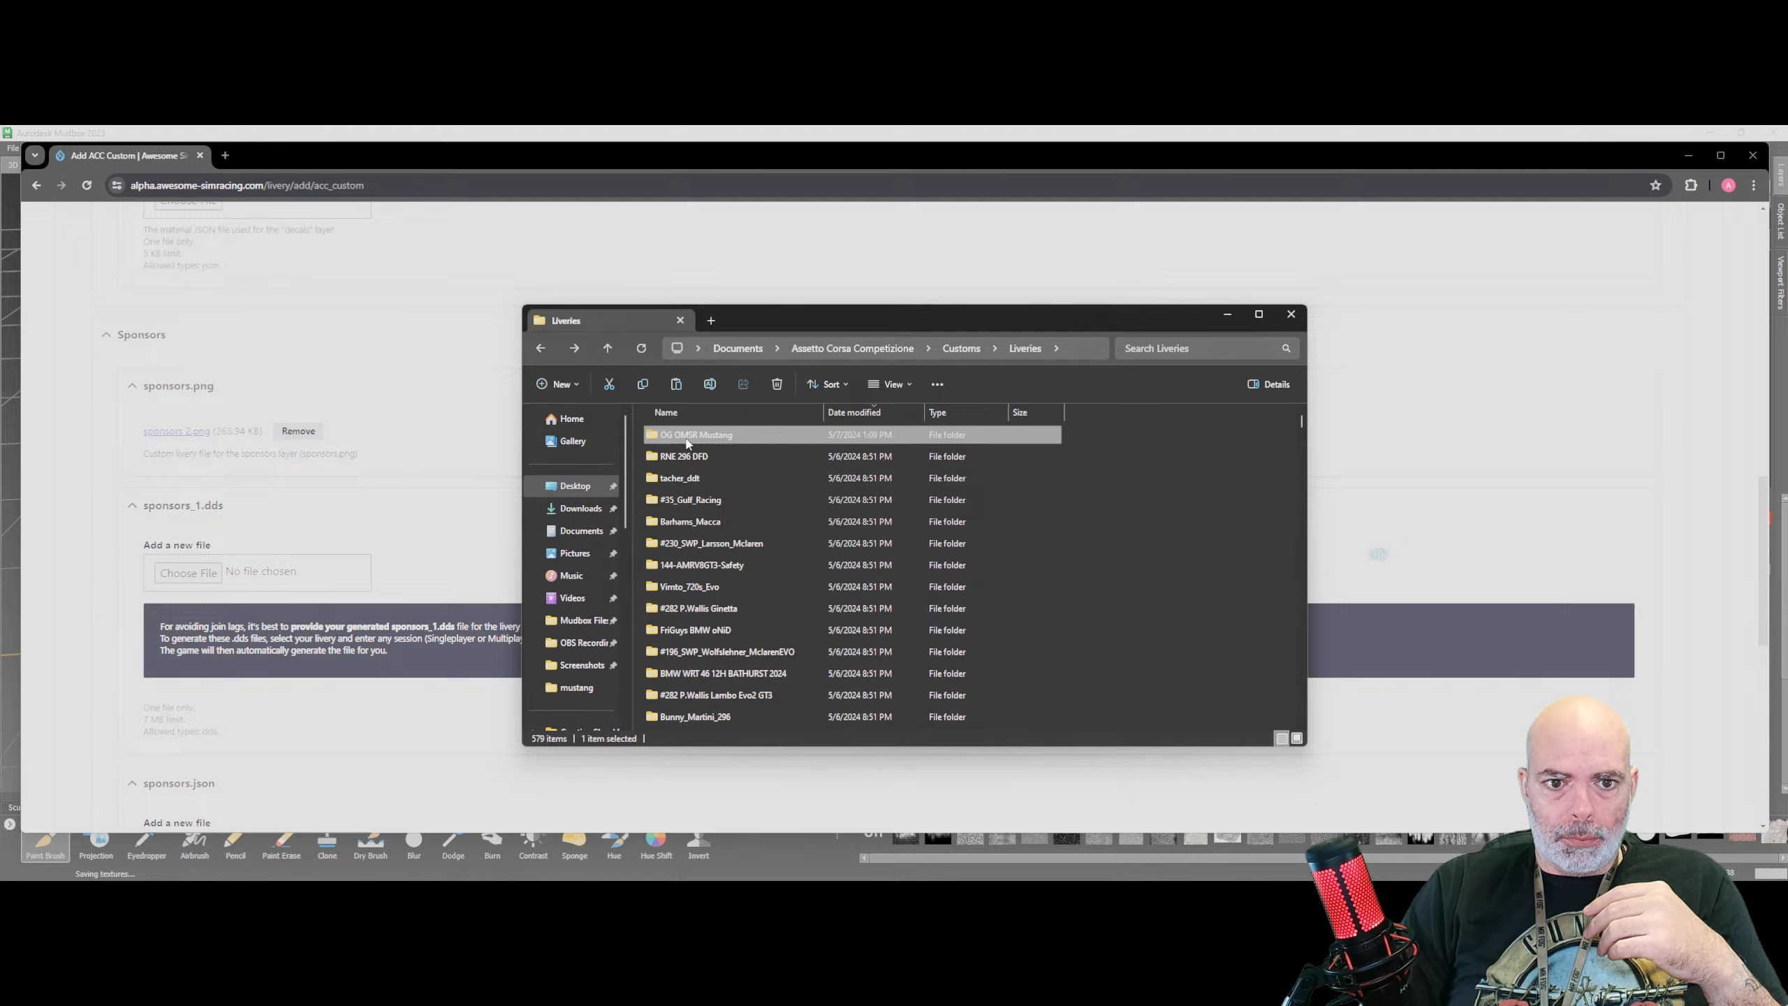
double_click(687, 435)
right_click(770, 522)
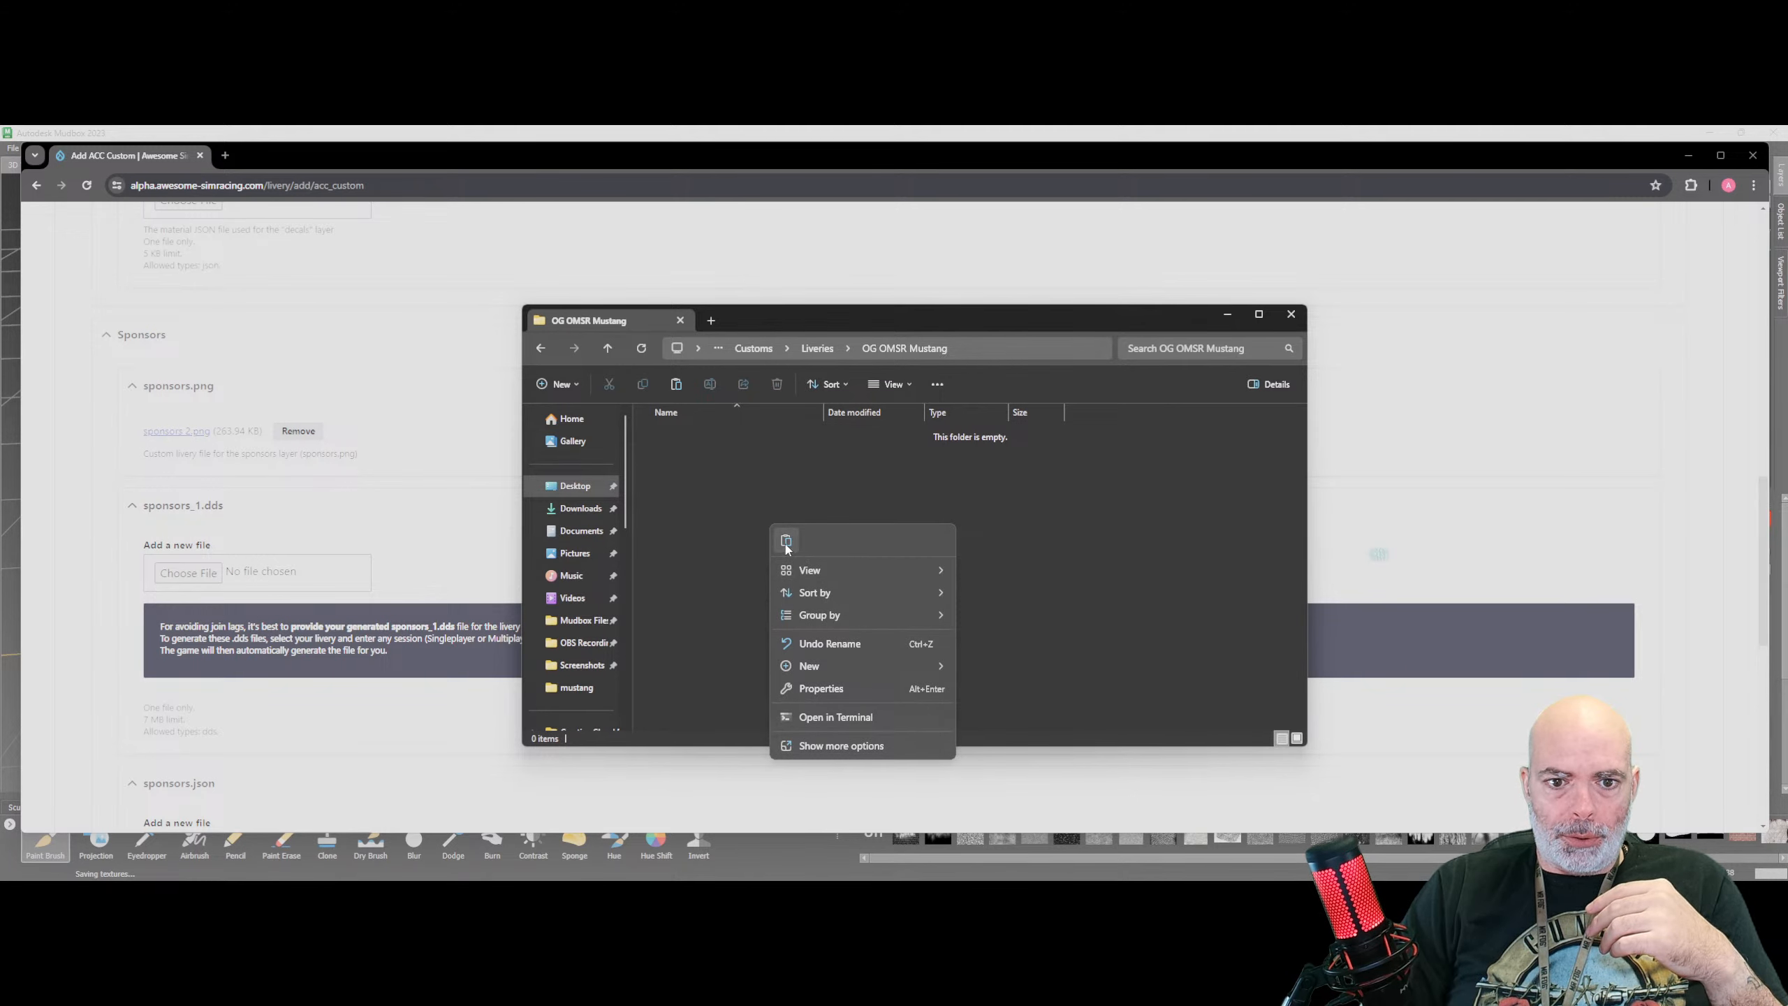
left_click(786, 539)
Preview sponsors.png in the OG OMSR Mustang folder and rename that file deals.png
double_click(688, 457)
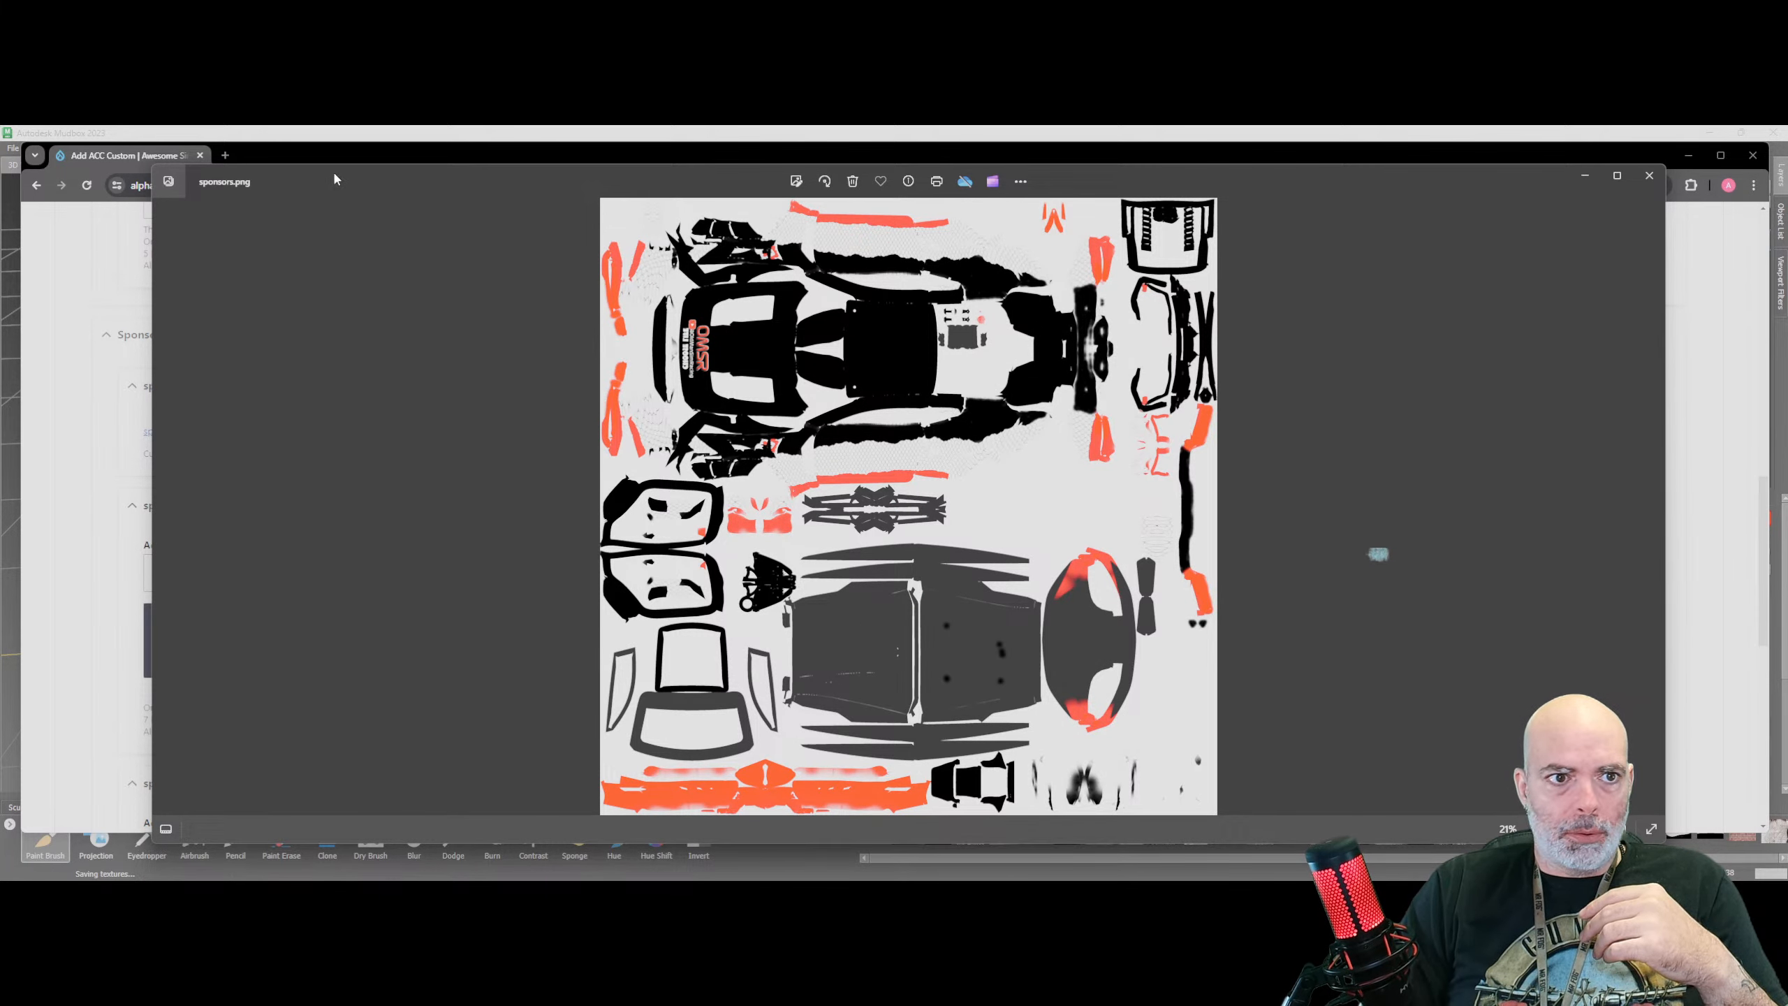
left_click(1649, 176)
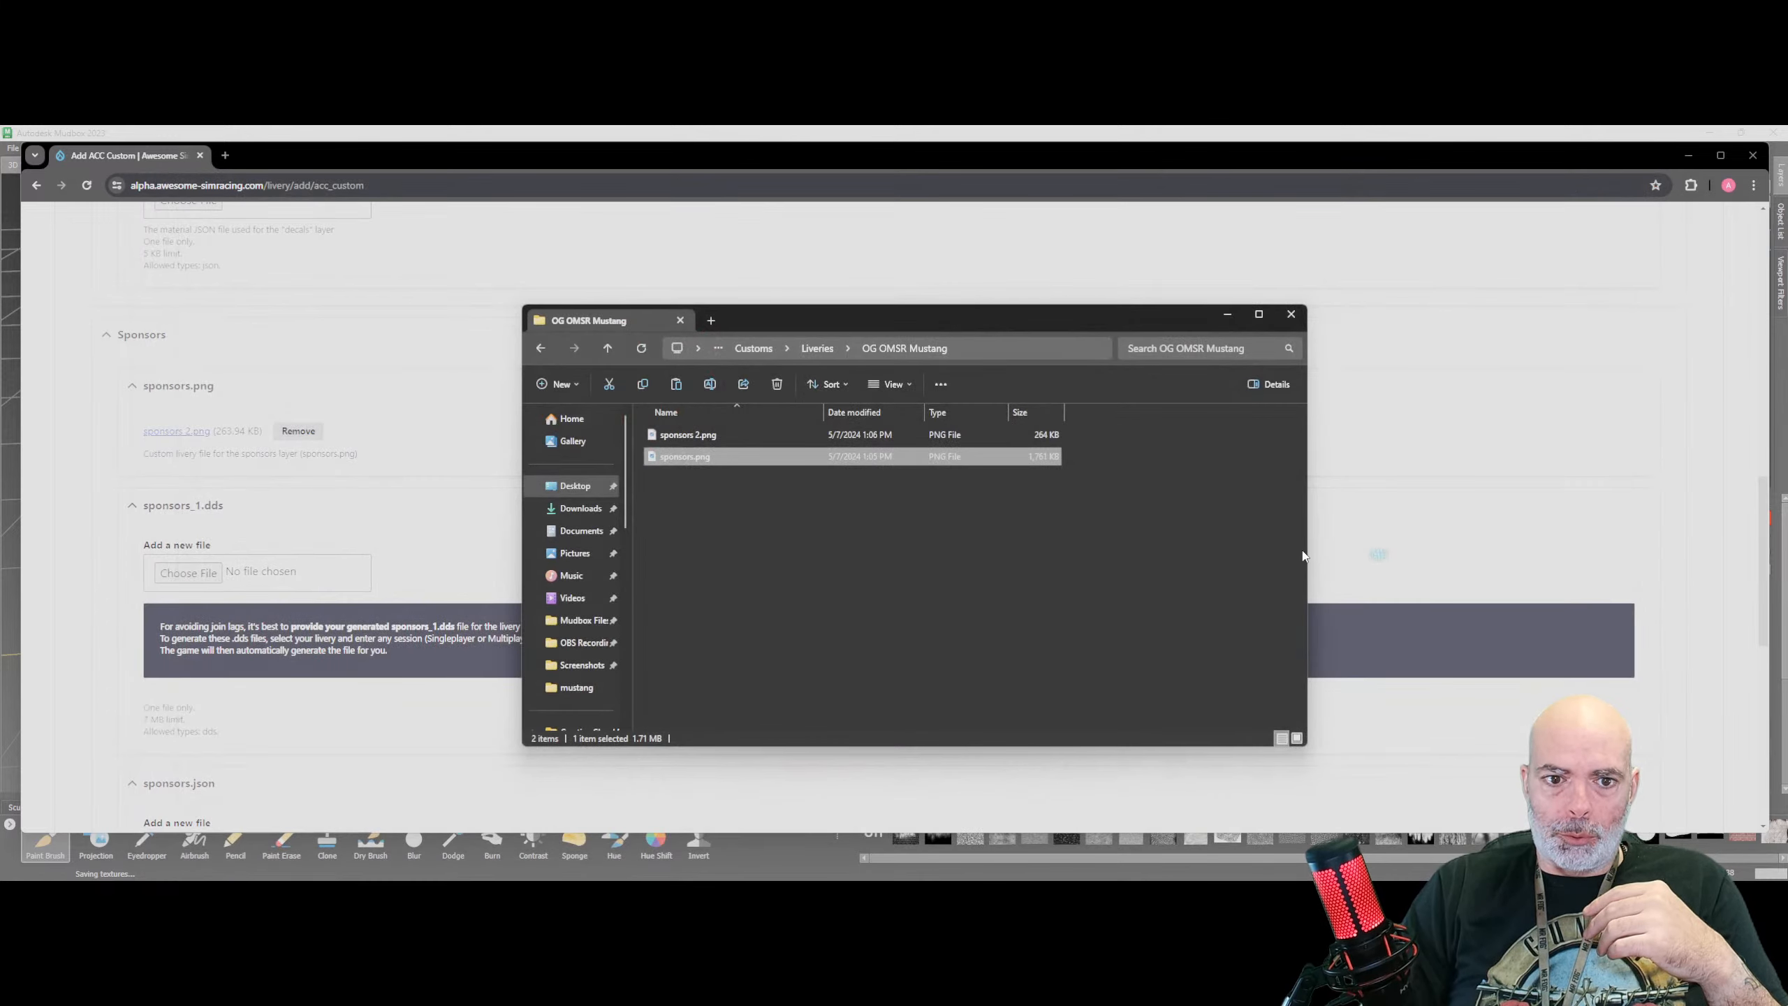
left_click(674, 456)
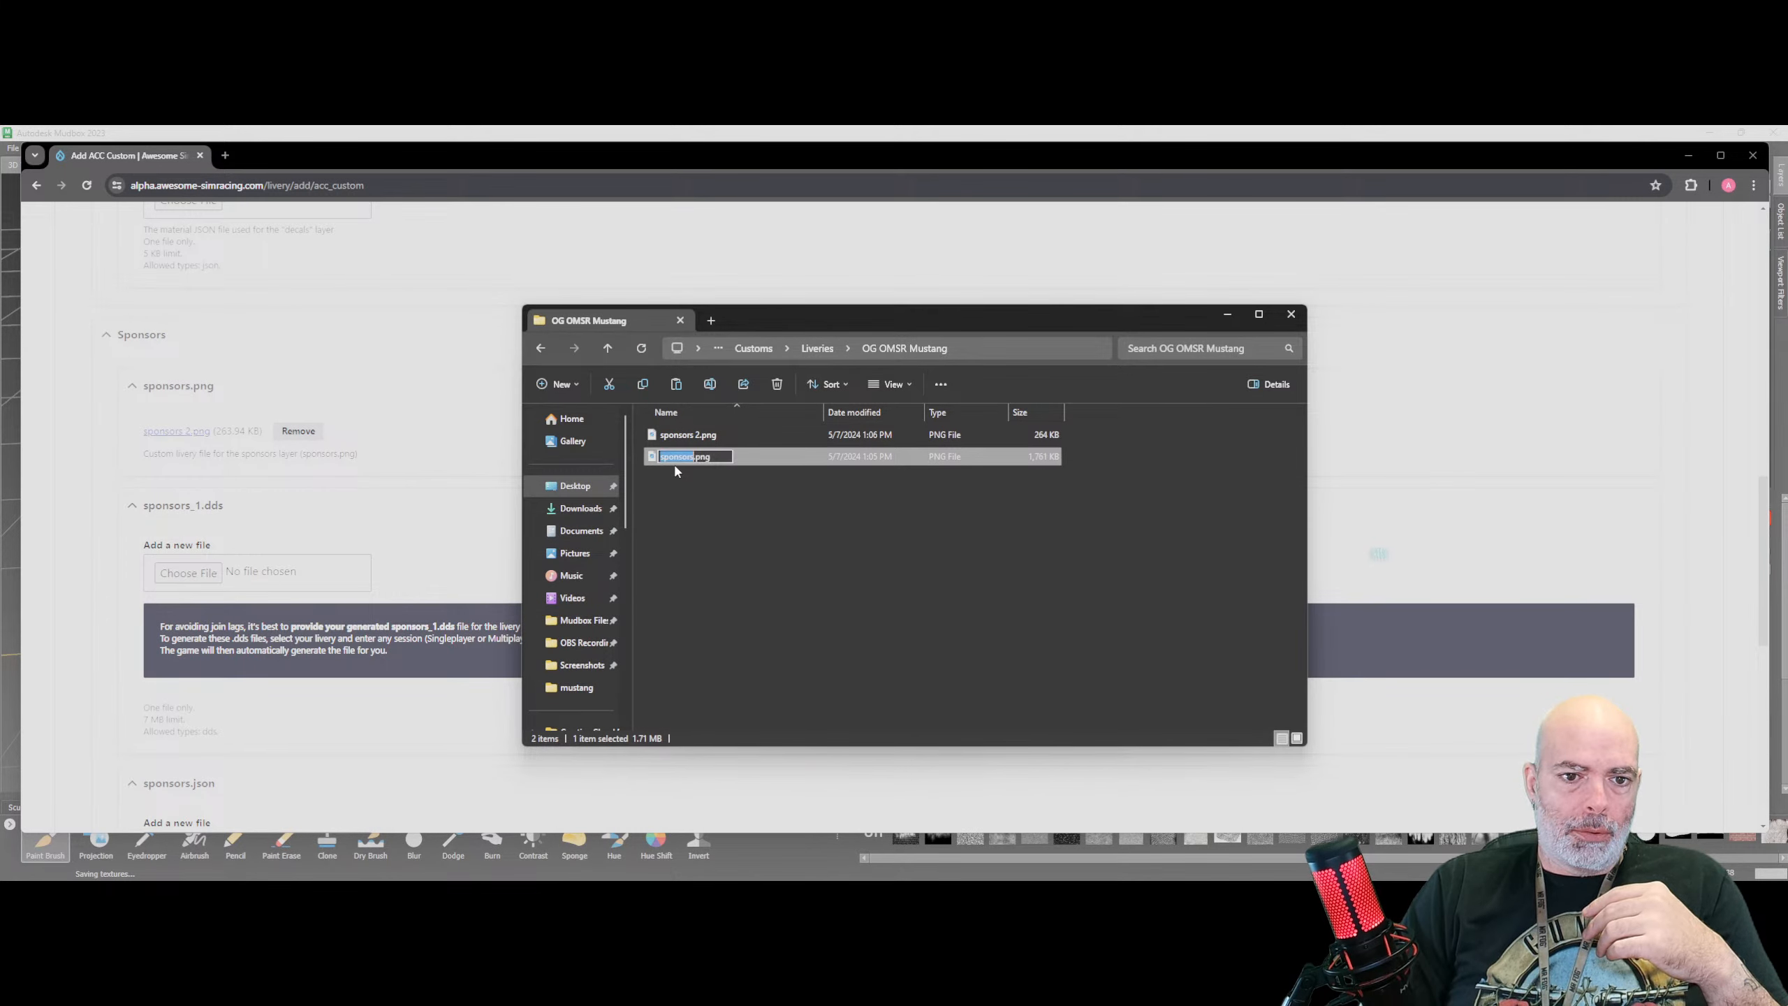
type("deals")
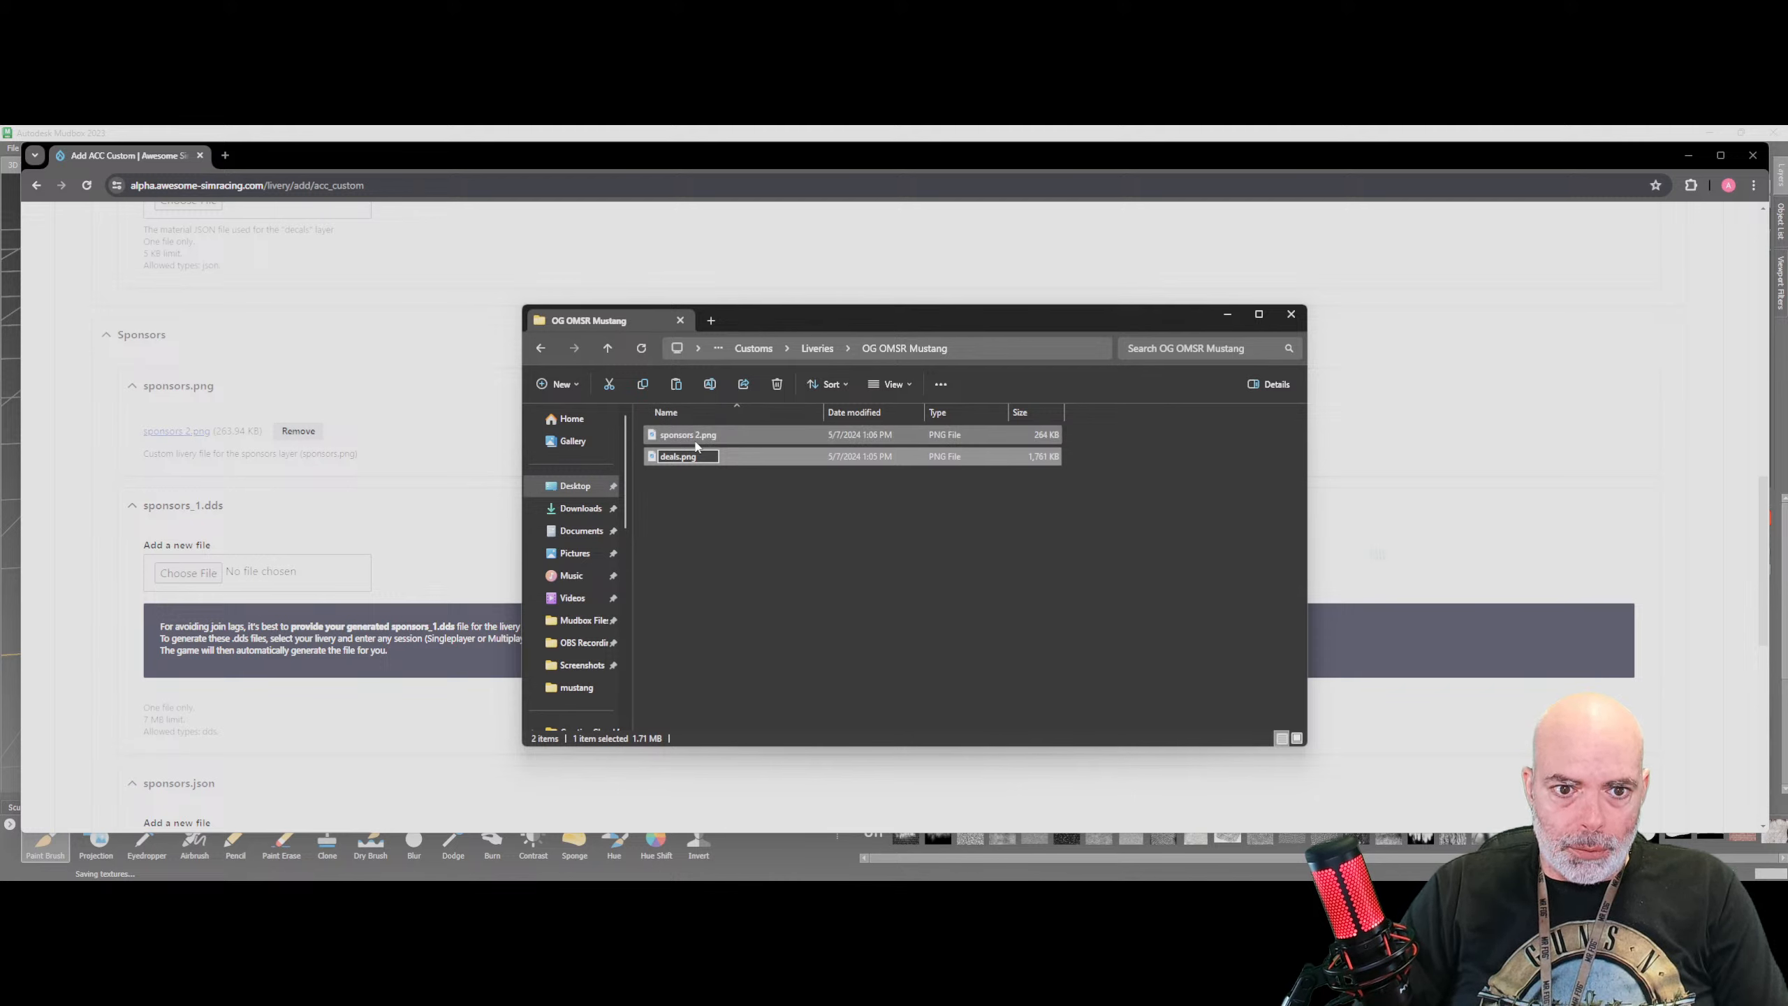
Rename sponsors 2.png in the OG OMSR Mustang folder as sponsors.png
left_click(698, 442)
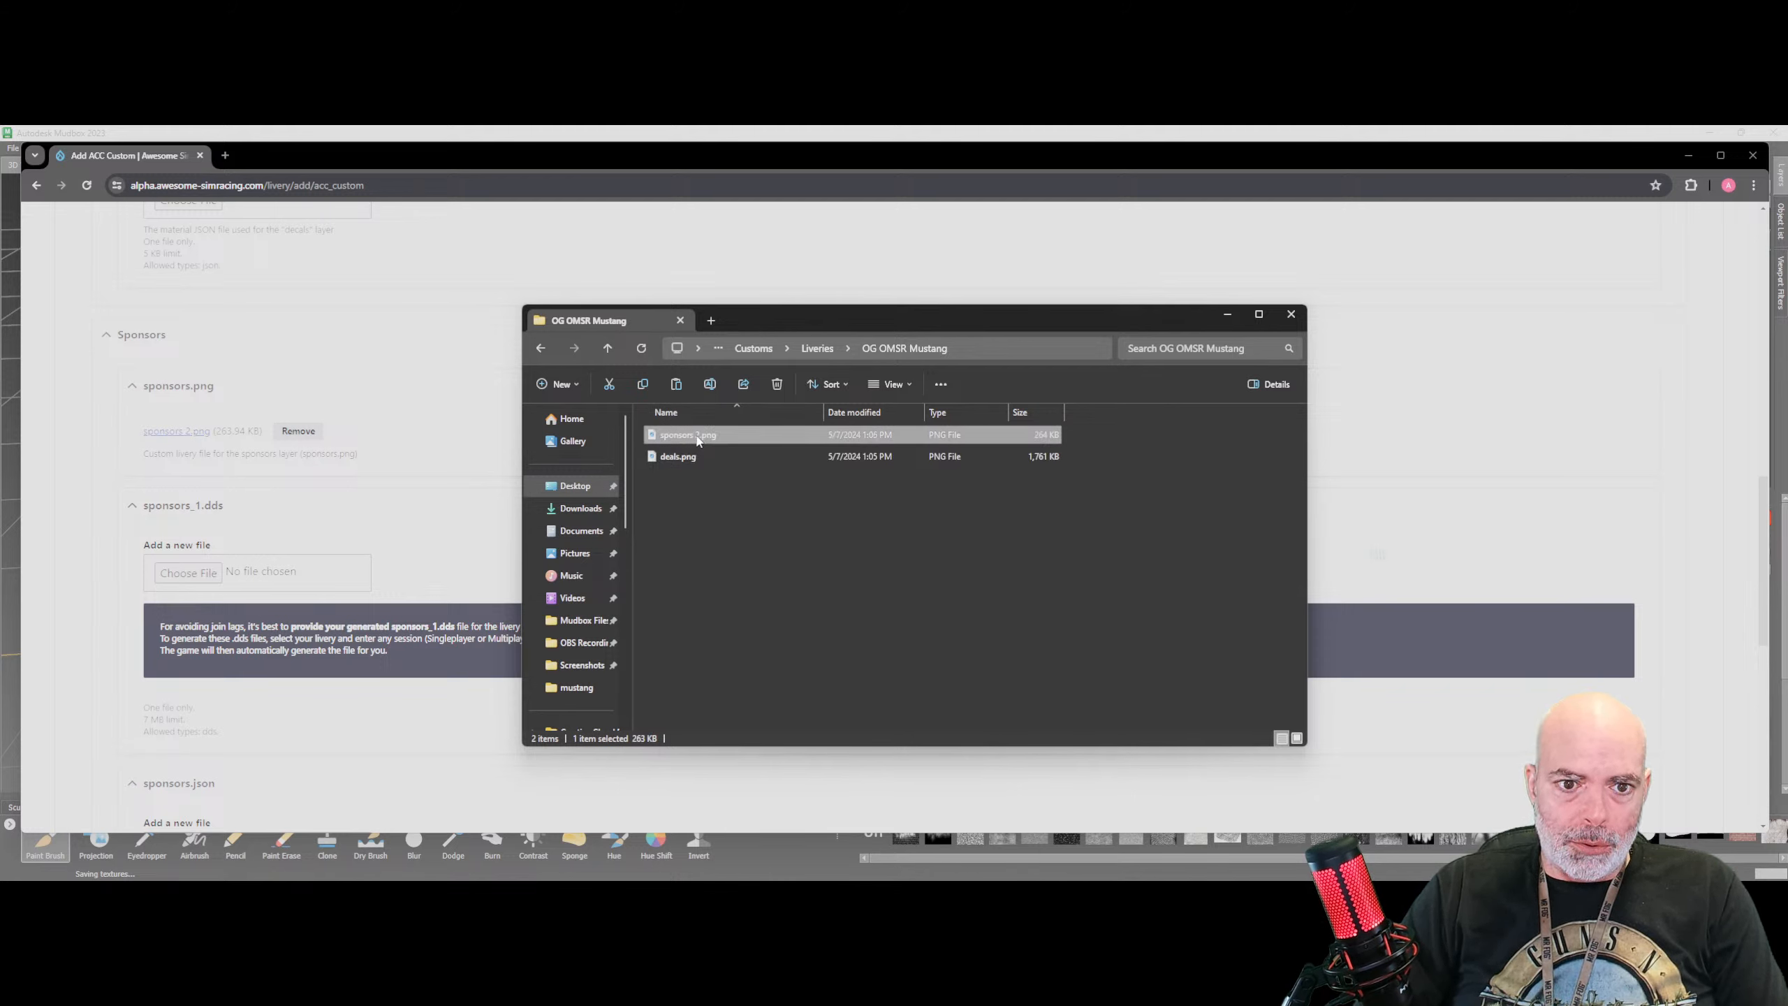
left_click(698, 438)
left_click(696, 435)
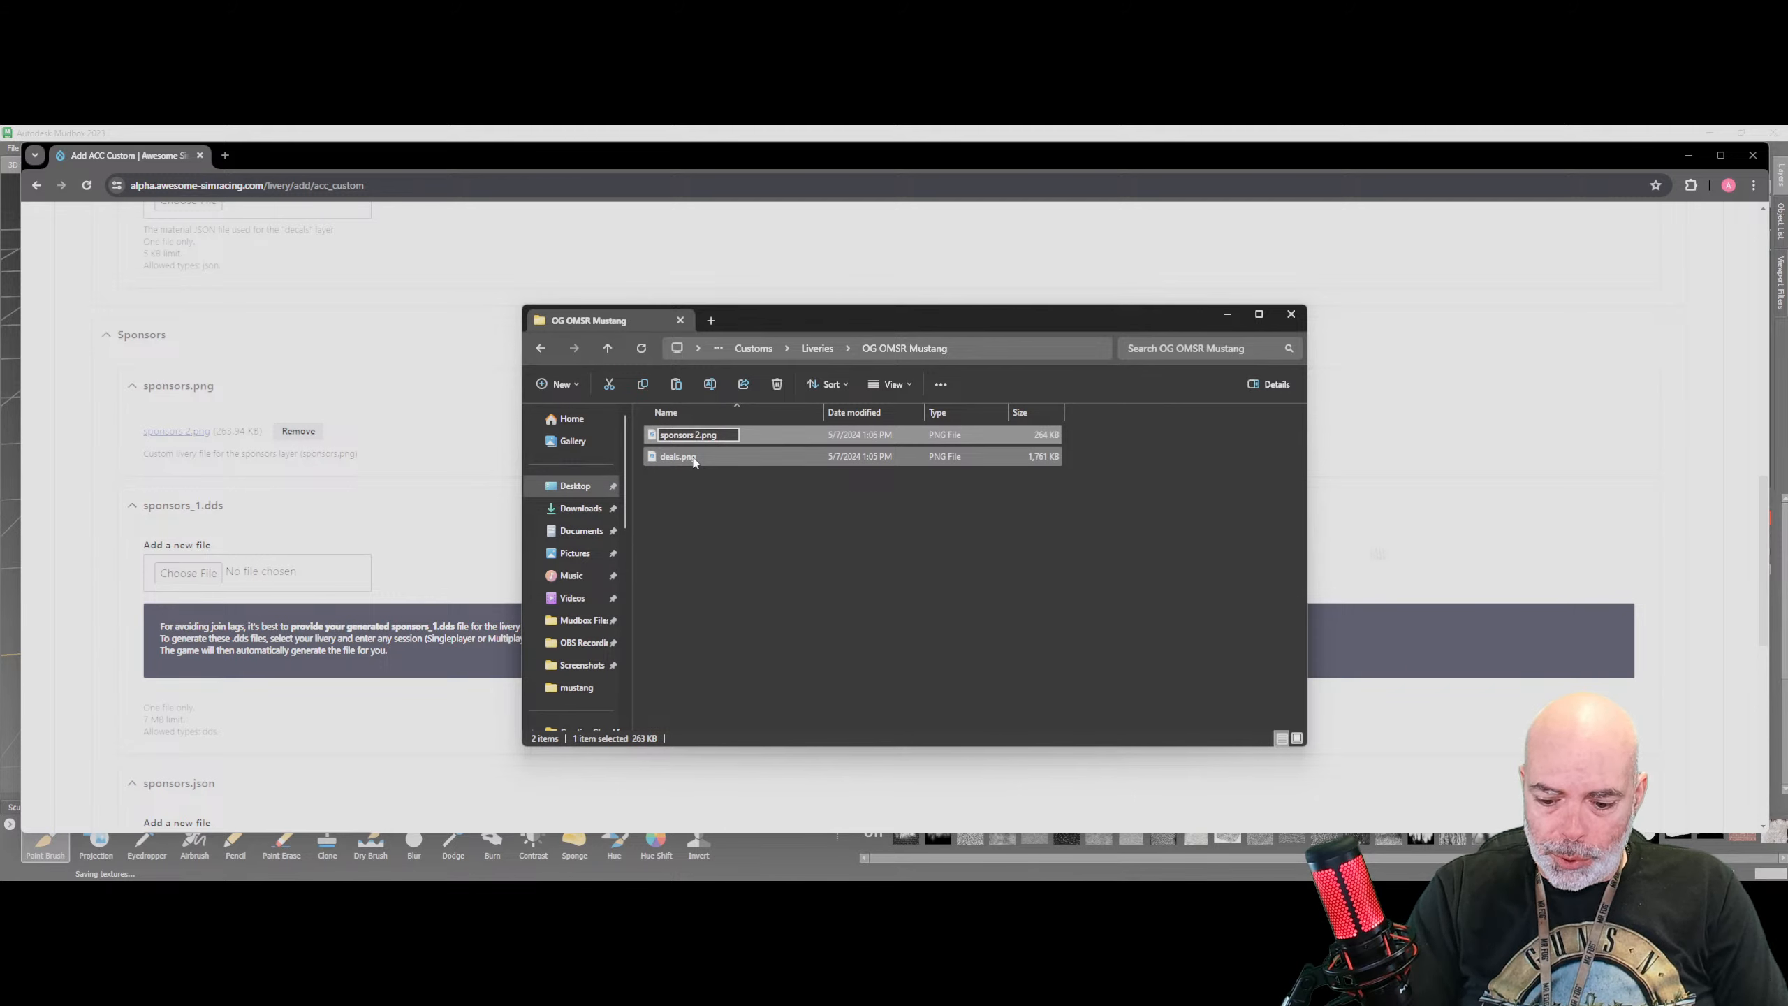
key("BackSpace")
key("Delete")
key("Return")
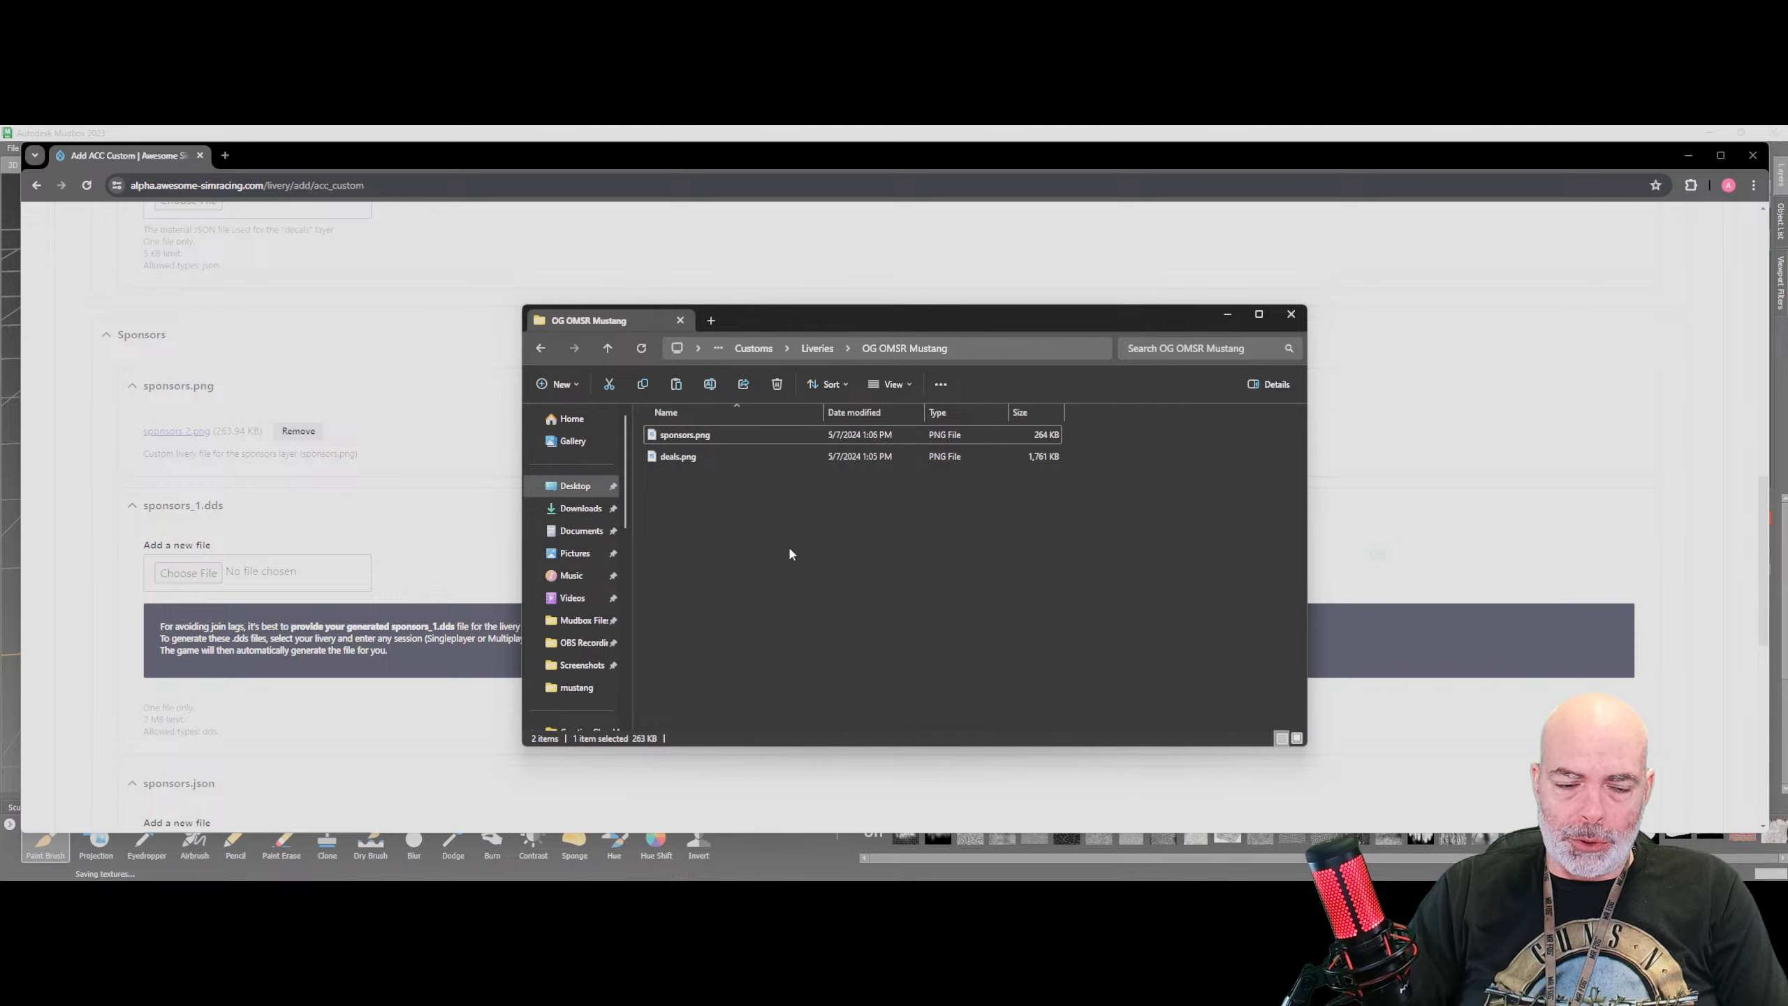
left_click(791, 554)
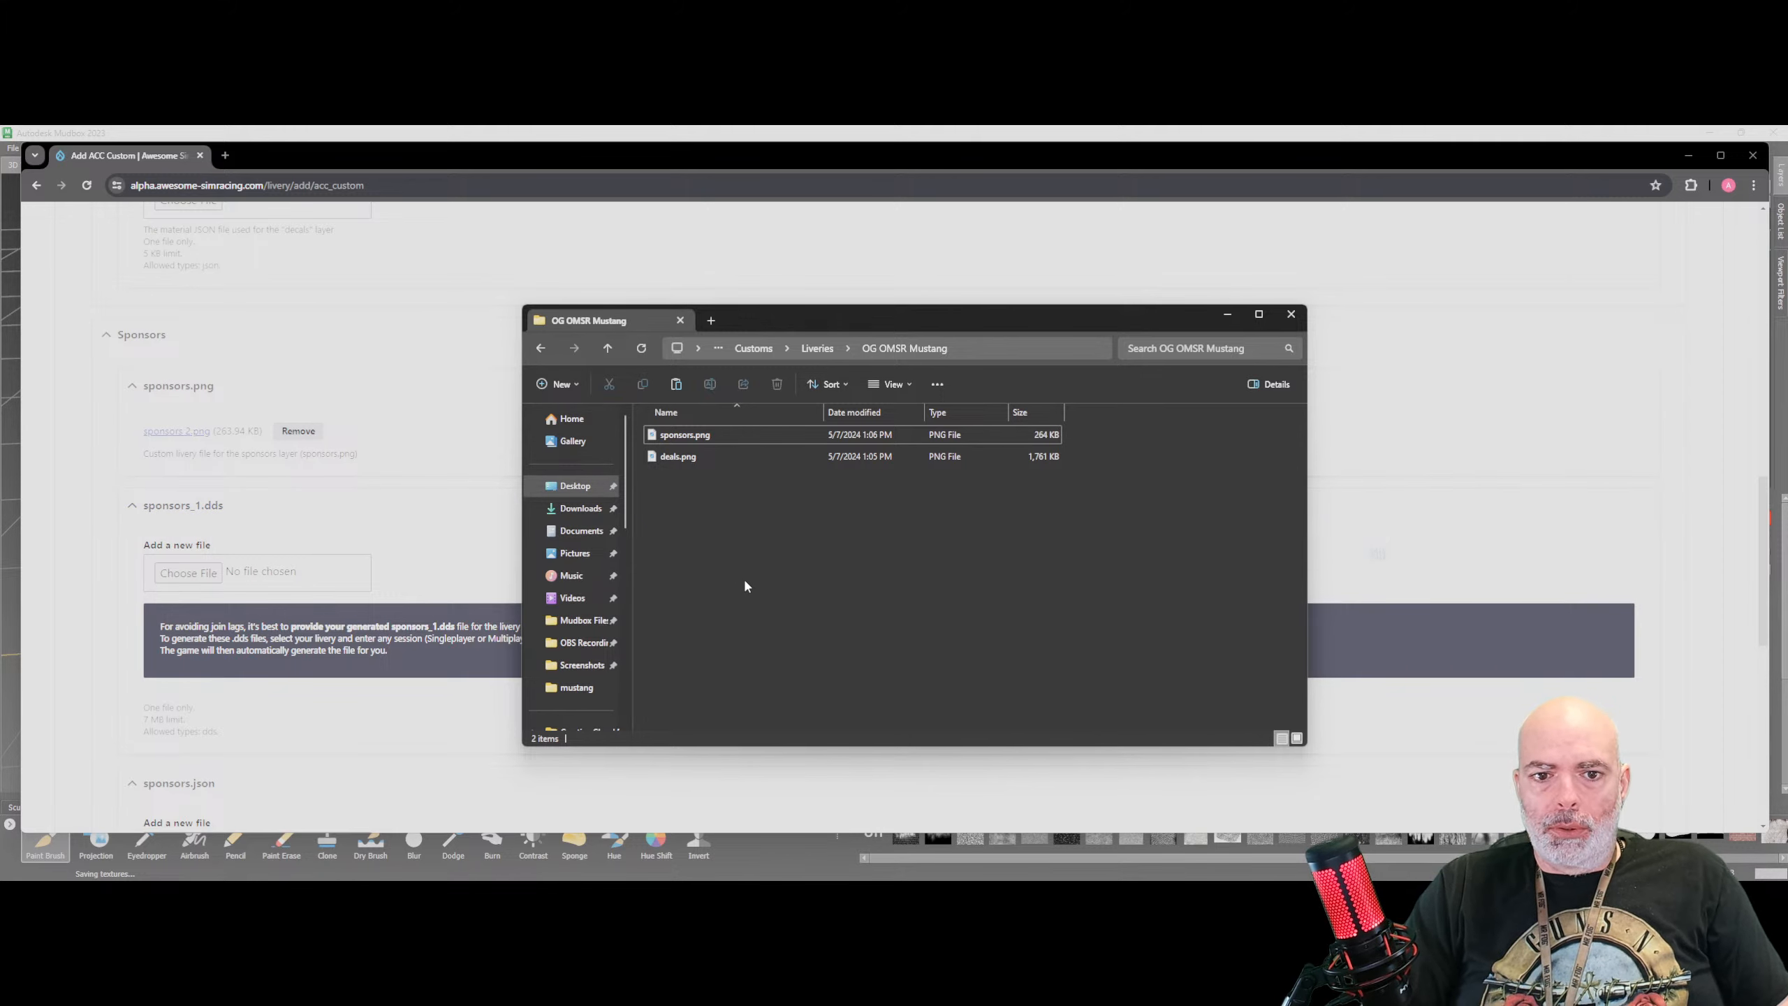
Move the OG OMSR Mustang folder window out of view and look over the form's sponsors and ACC Custom Car Files upload fields
left_click_drag(875, 328, 1030, 332)
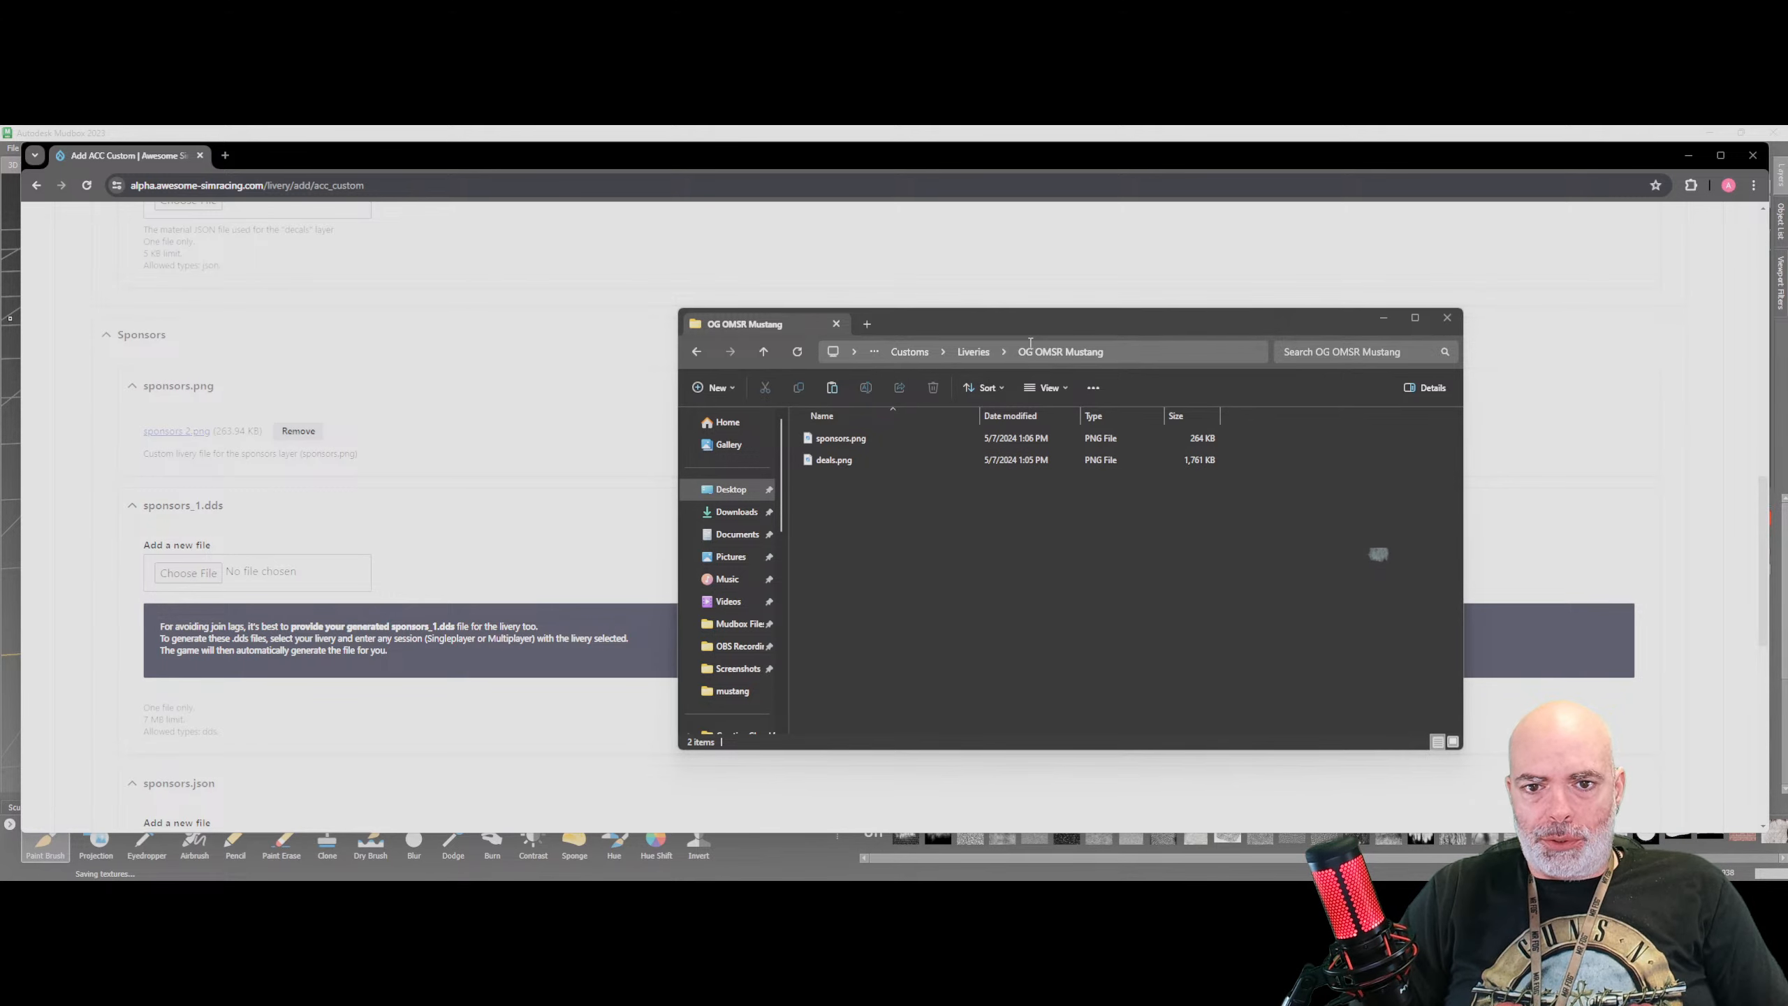
left_click_drag(1023, 325, 1787, 409)
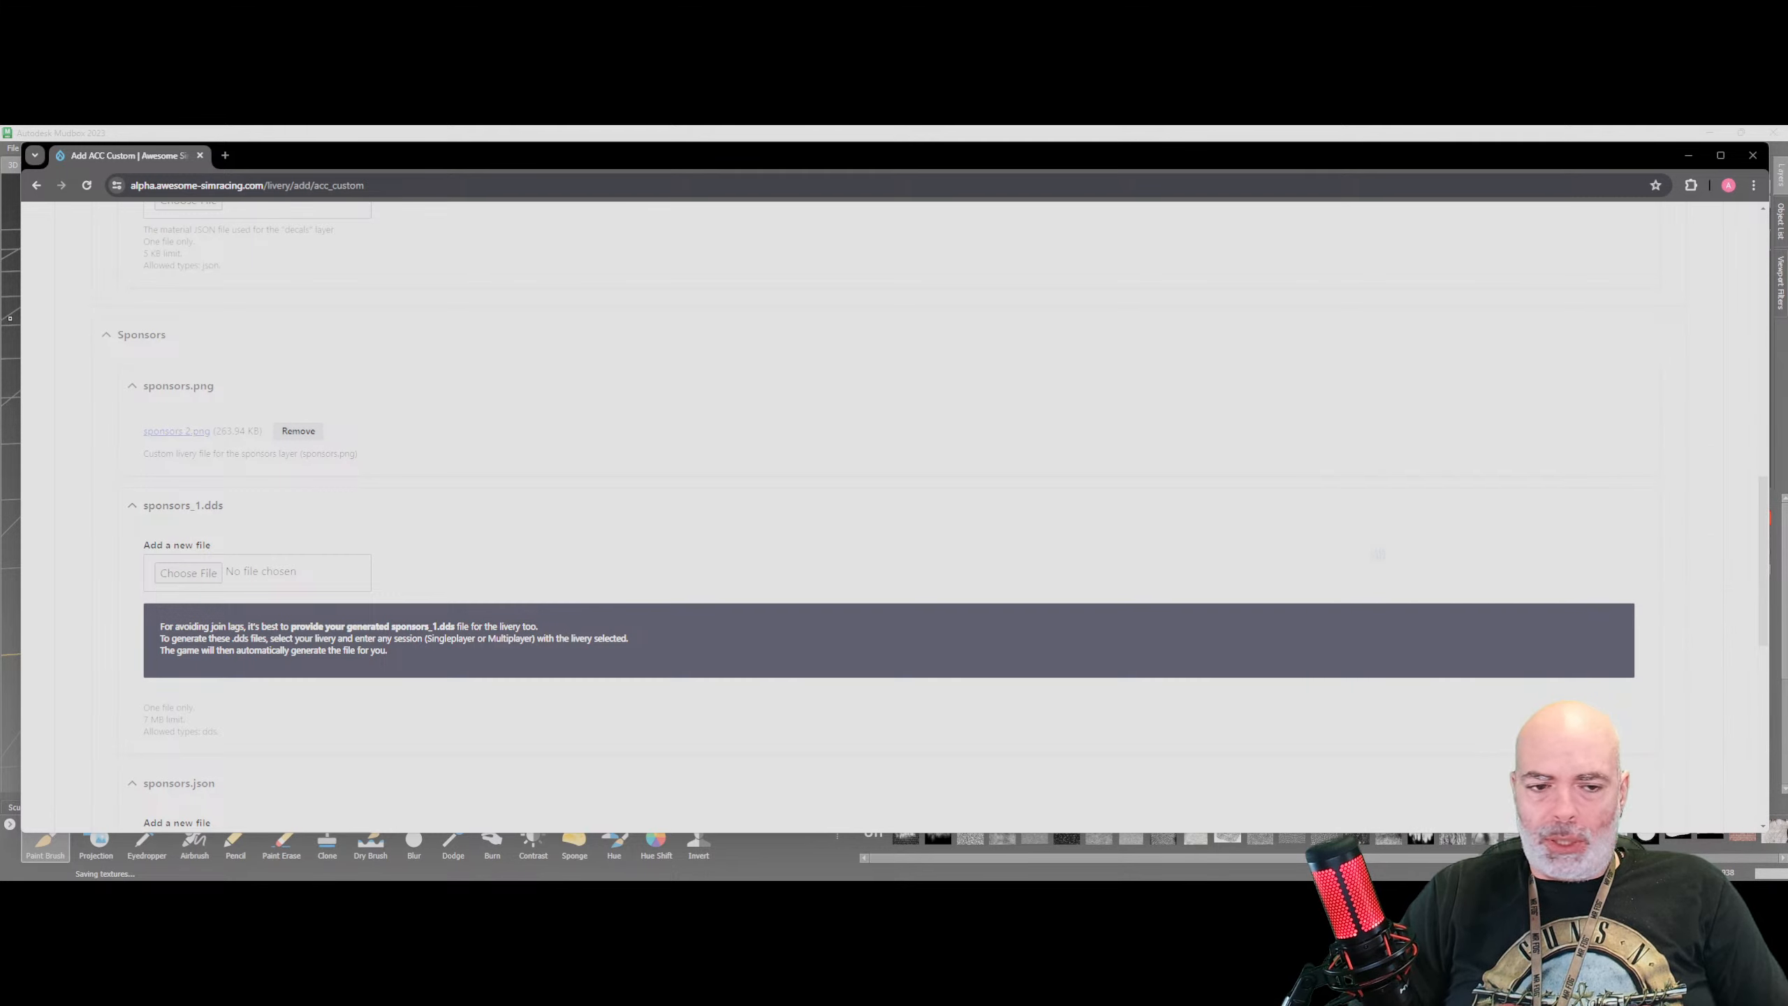
scroll(280, 500, "down", 3)
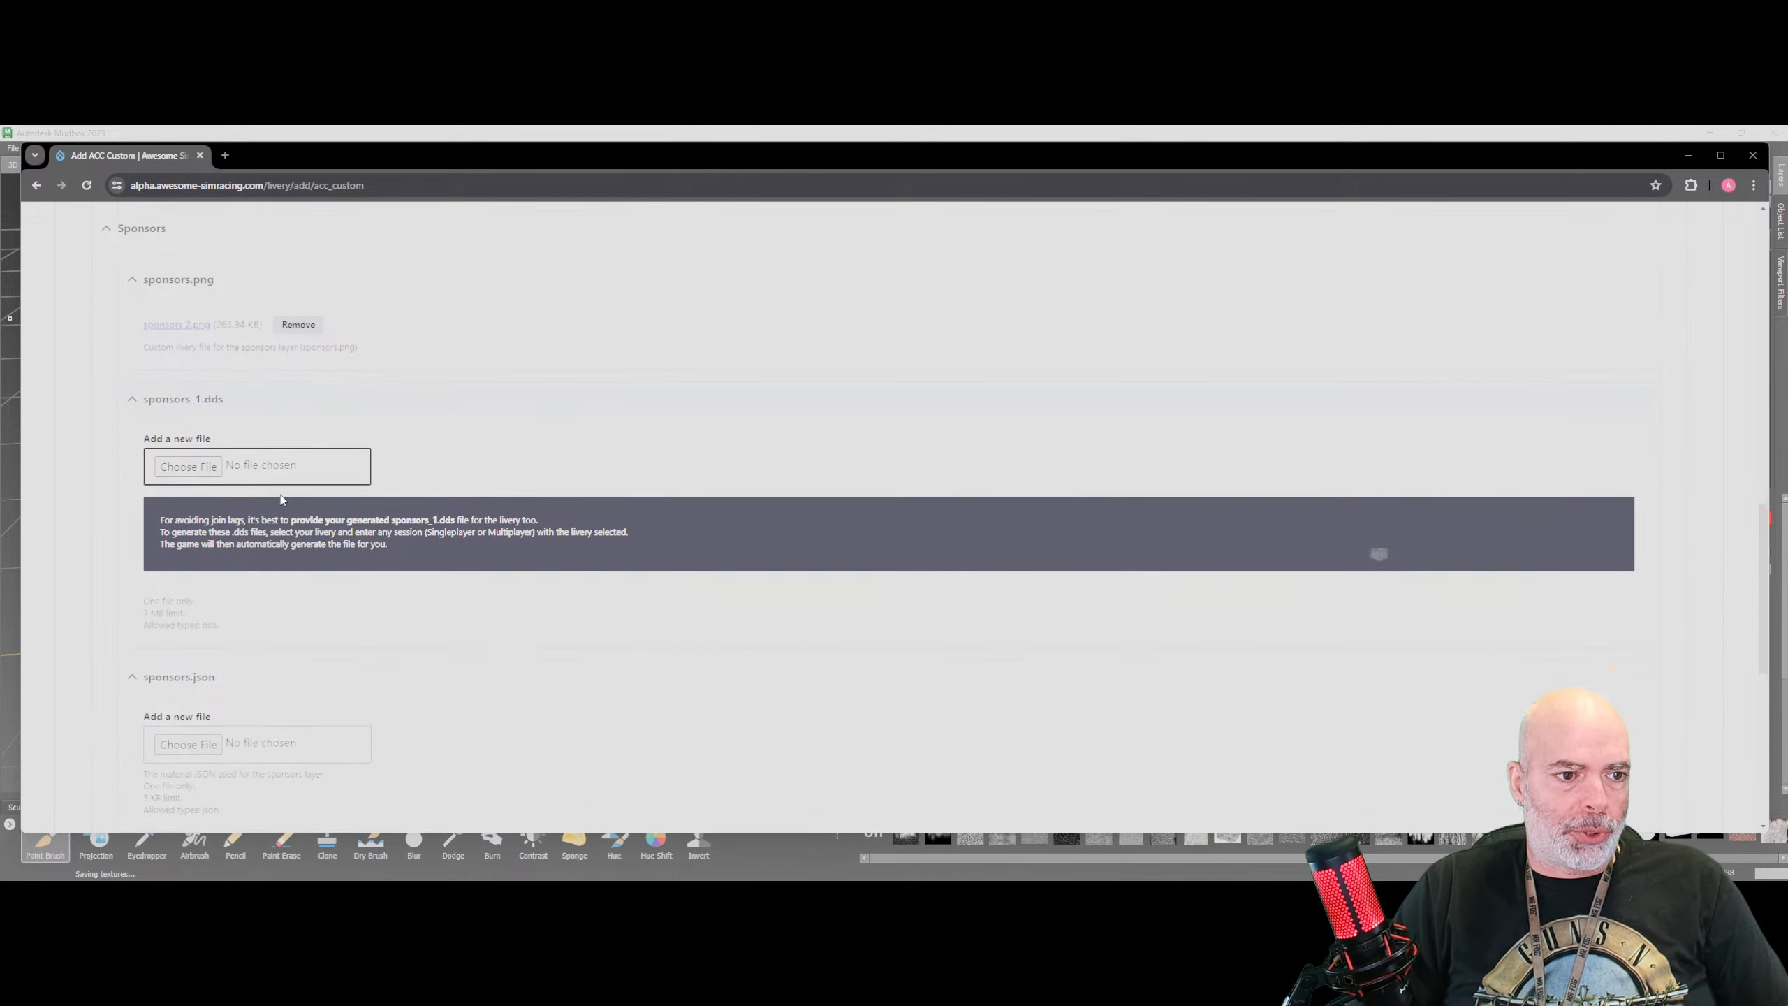
scroll(232, 582, "down", 4)
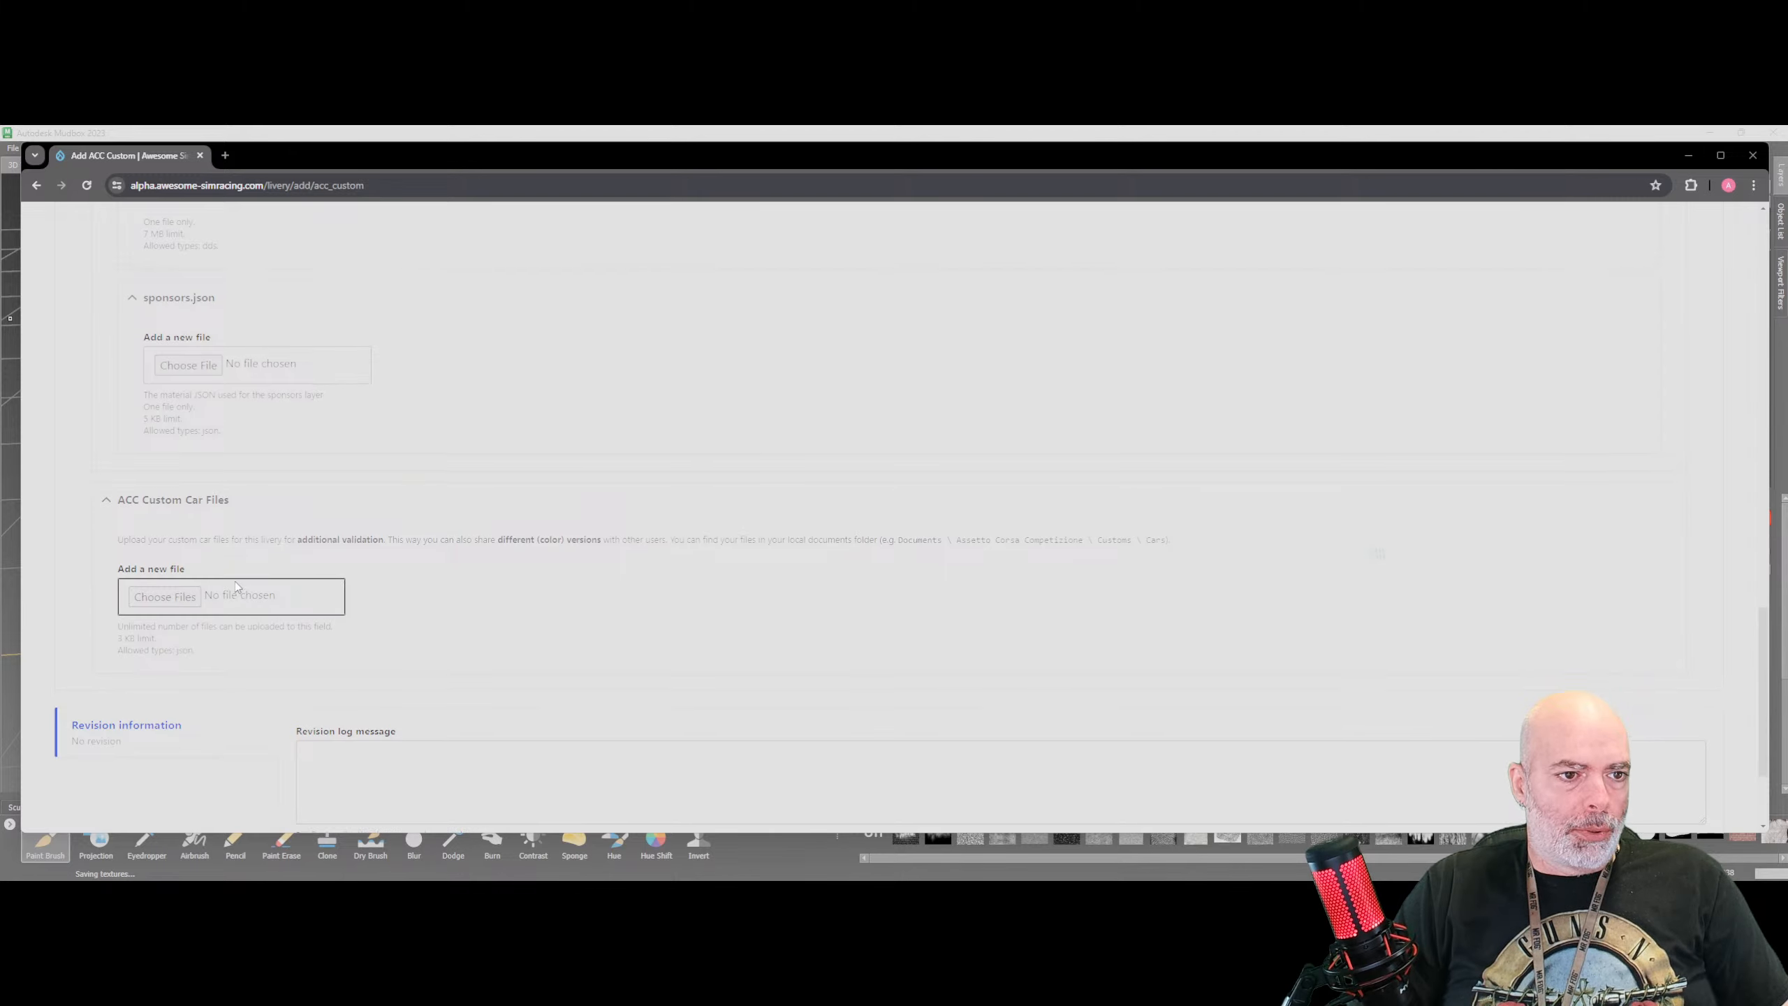
scroll(236, 578, "up", 14)
scroll(239, 570, "up", 10)
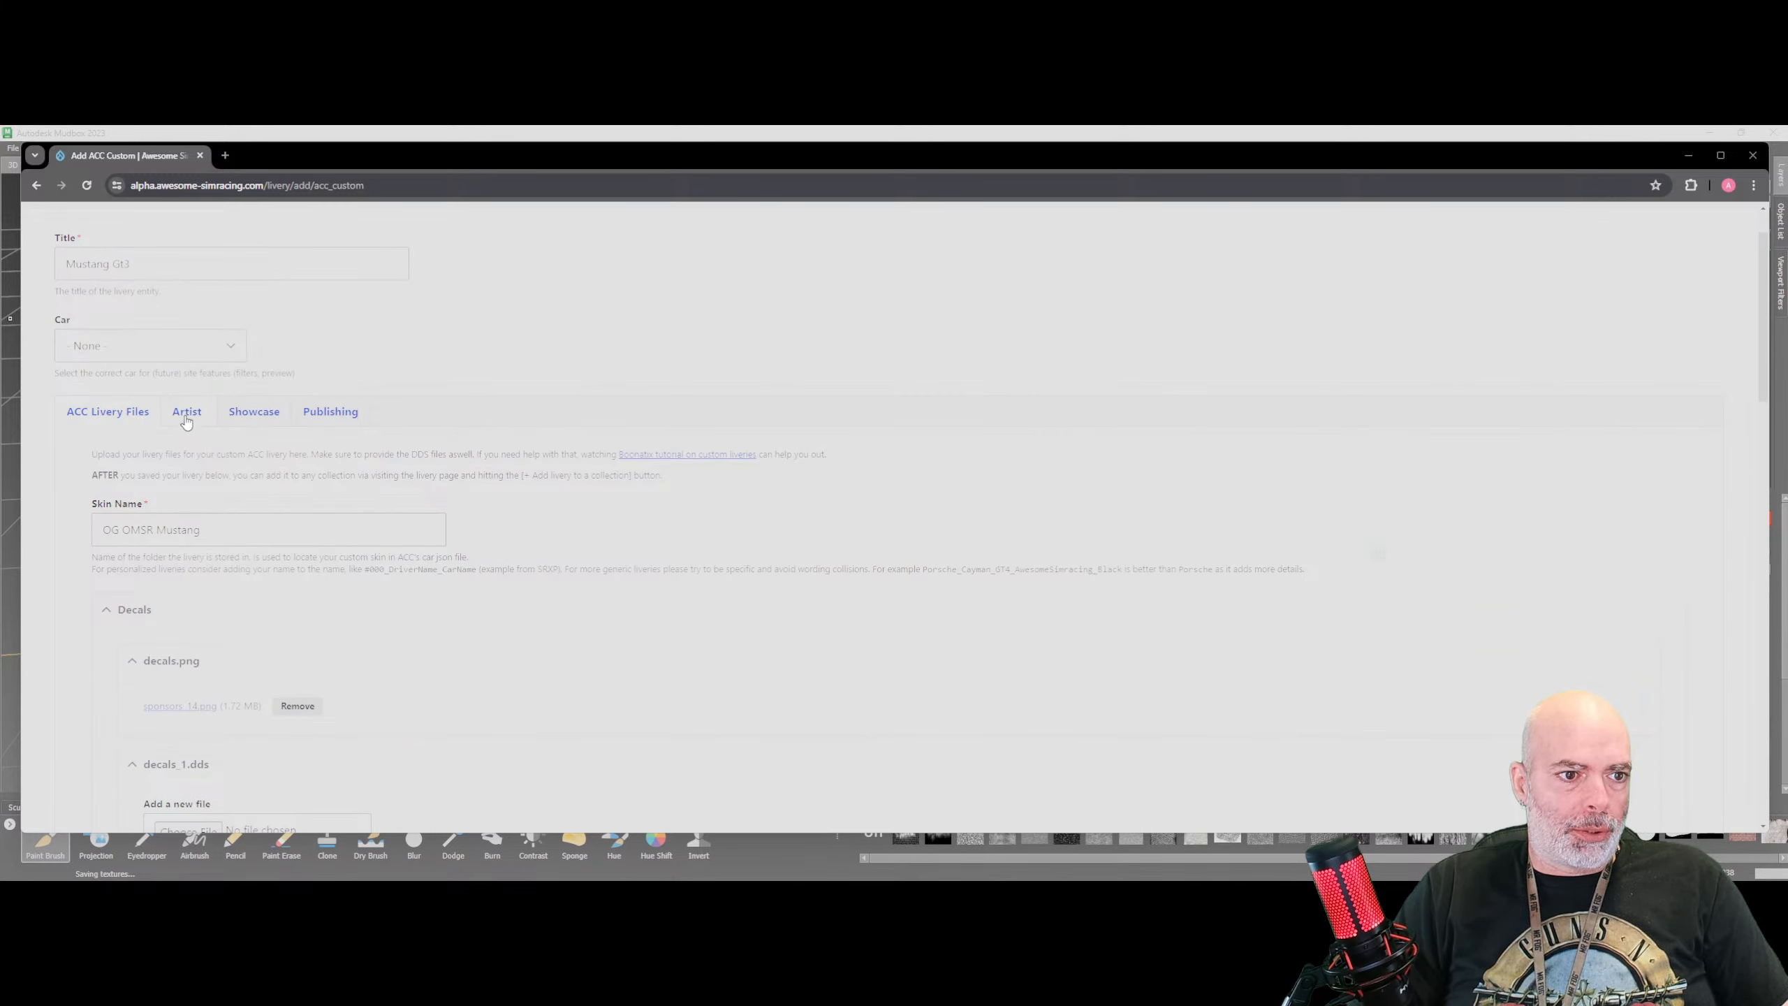
Set the livery's artist type to Myself and its showcase option to Show
left_click(187, 415)
left_click(189, 484)
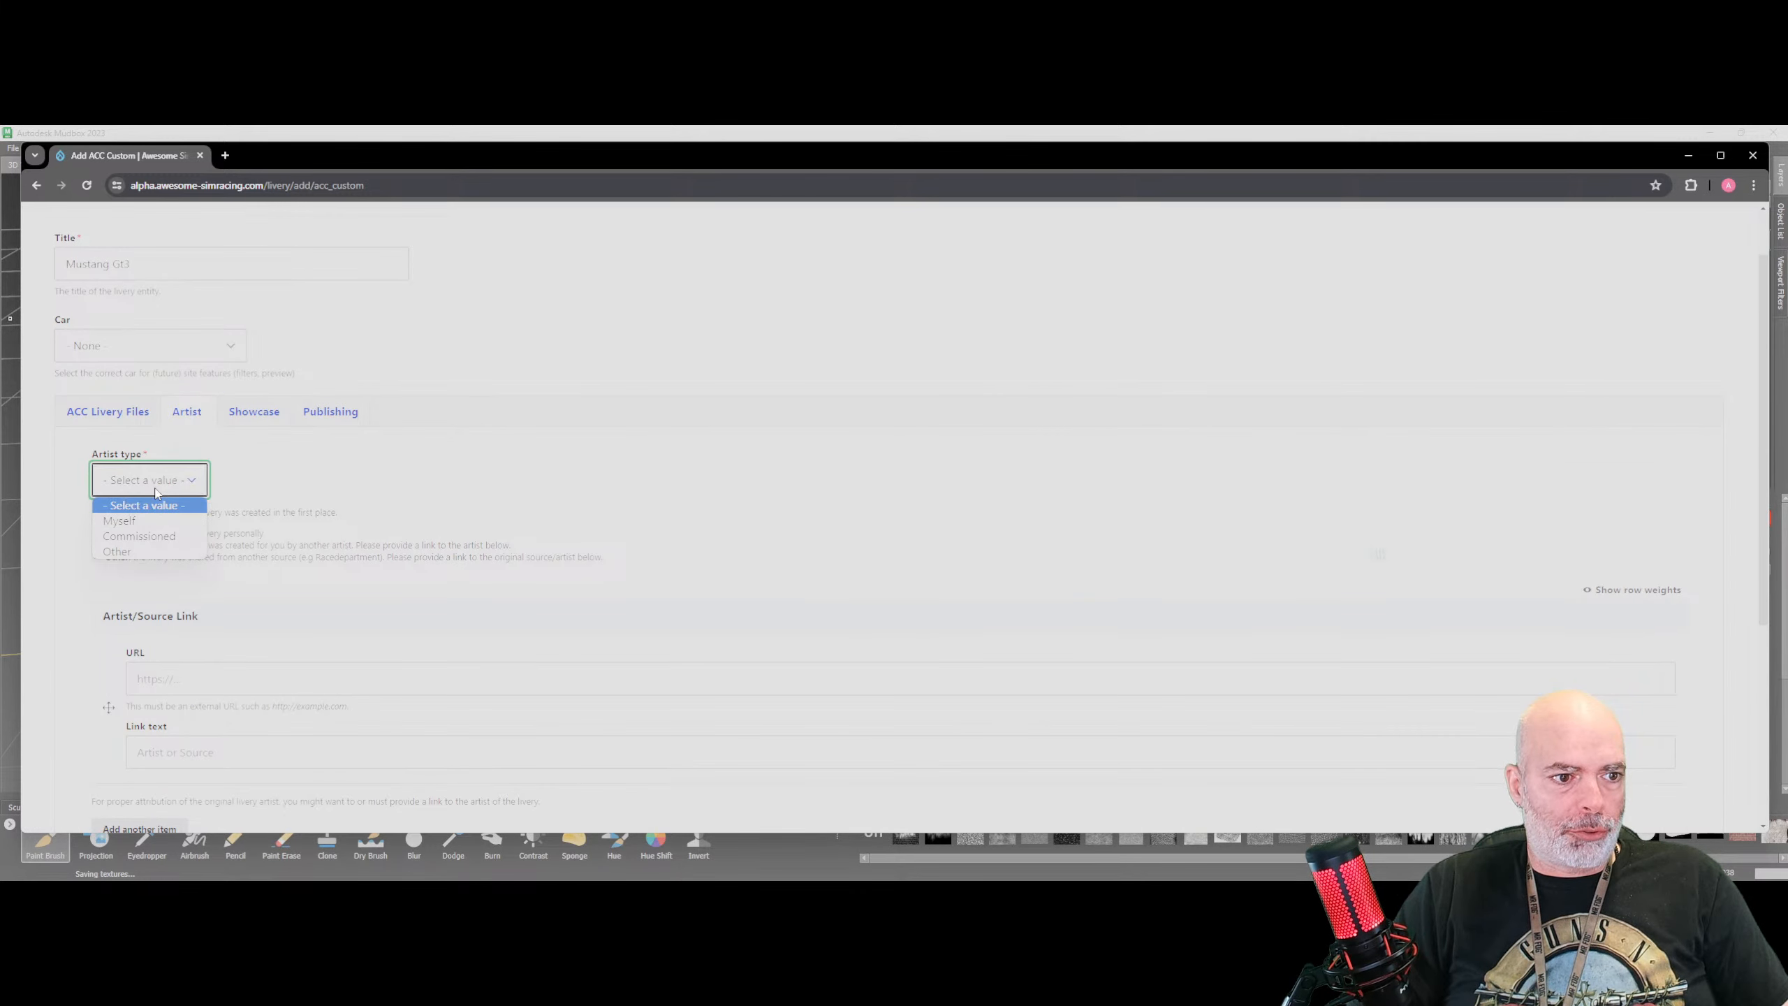
left_click(141, 521)
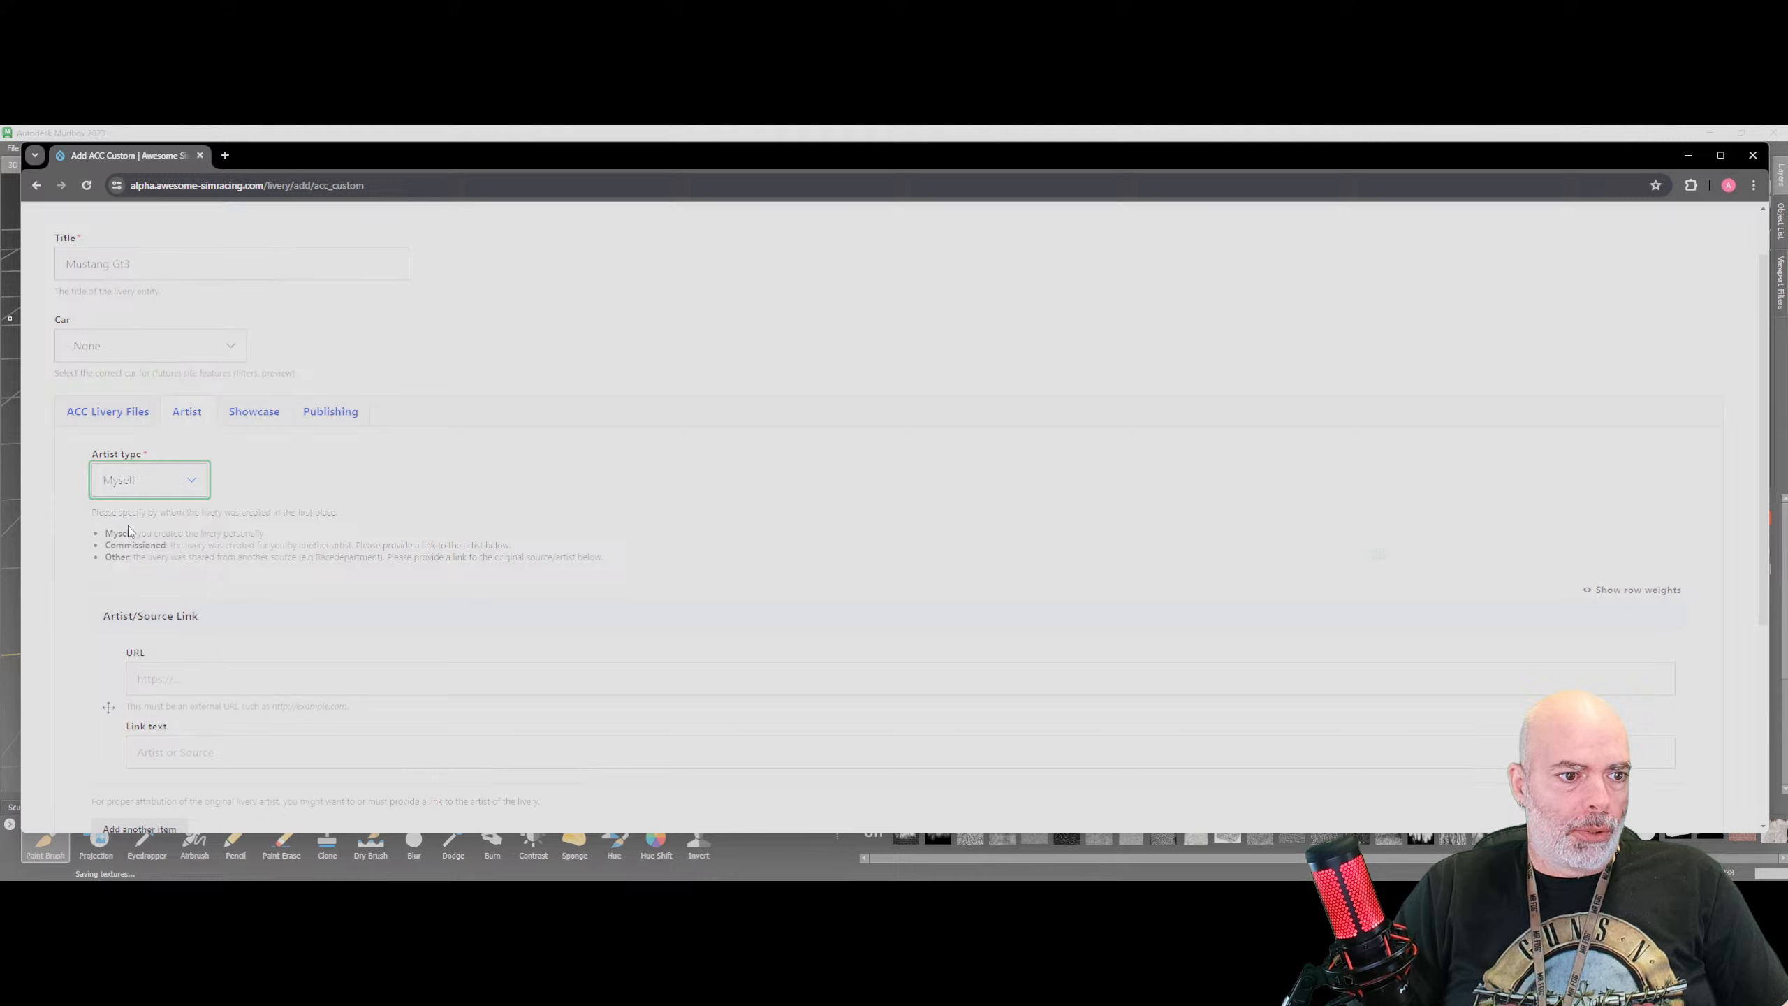
left_click(246, 415)
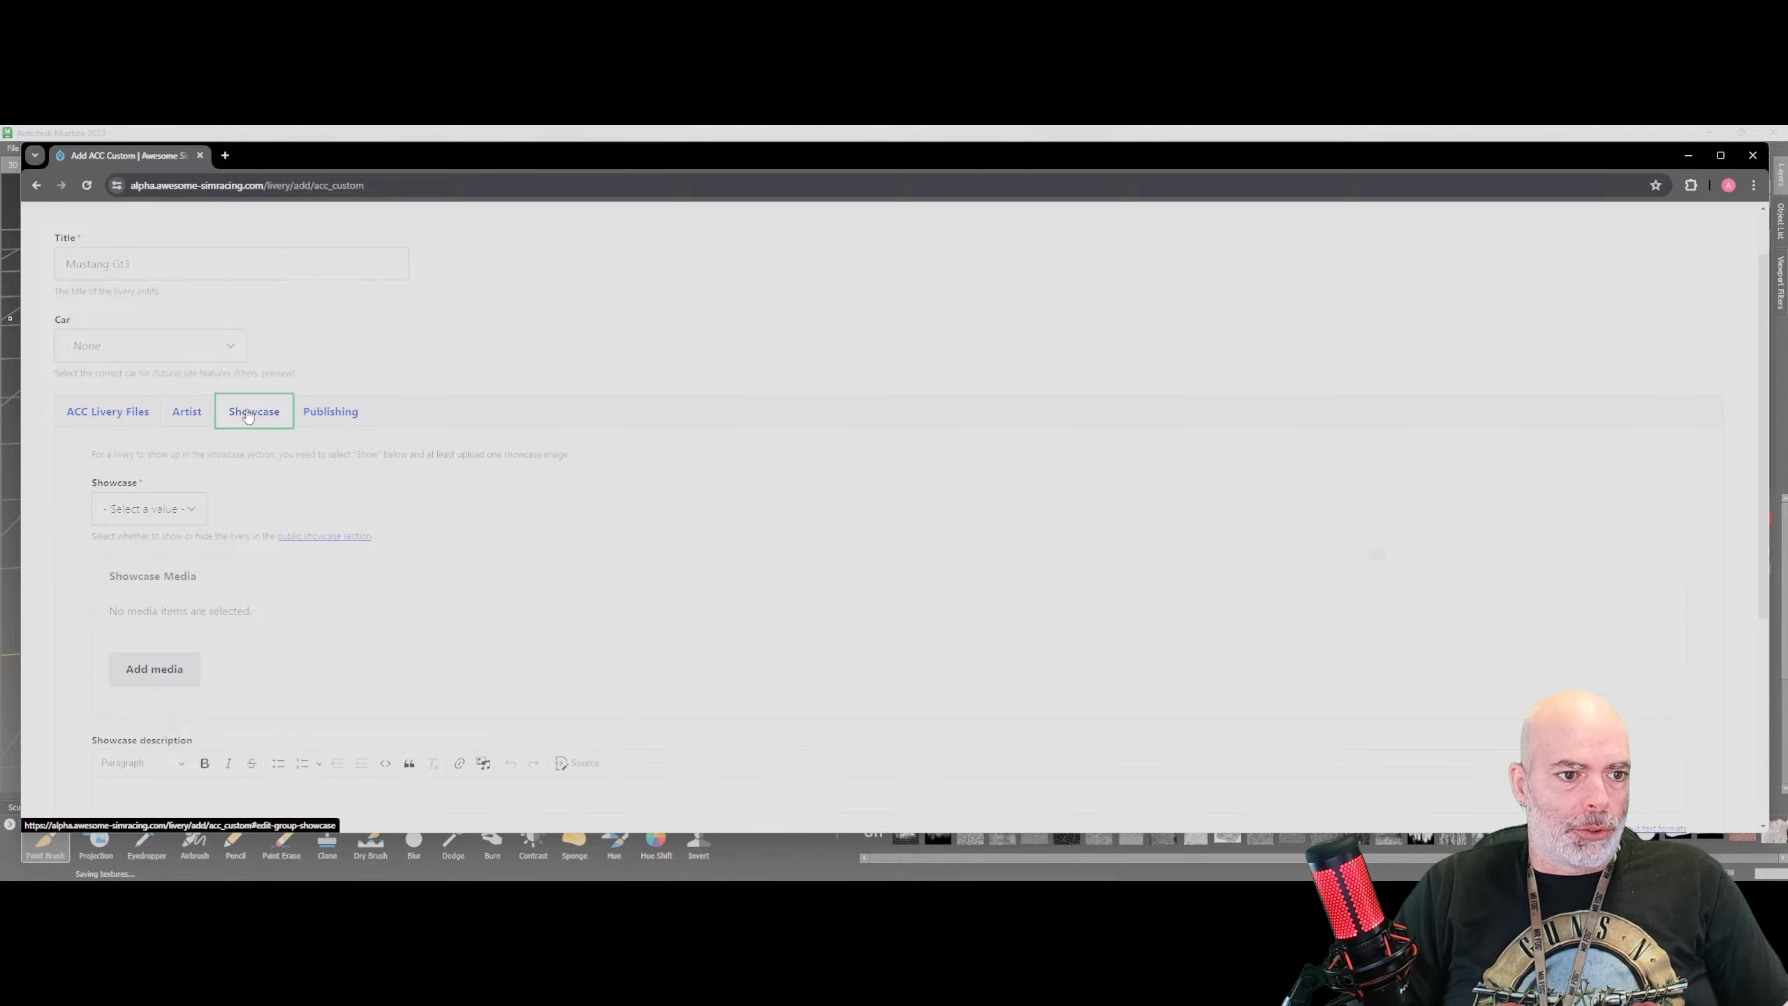
left_click(190, 508)
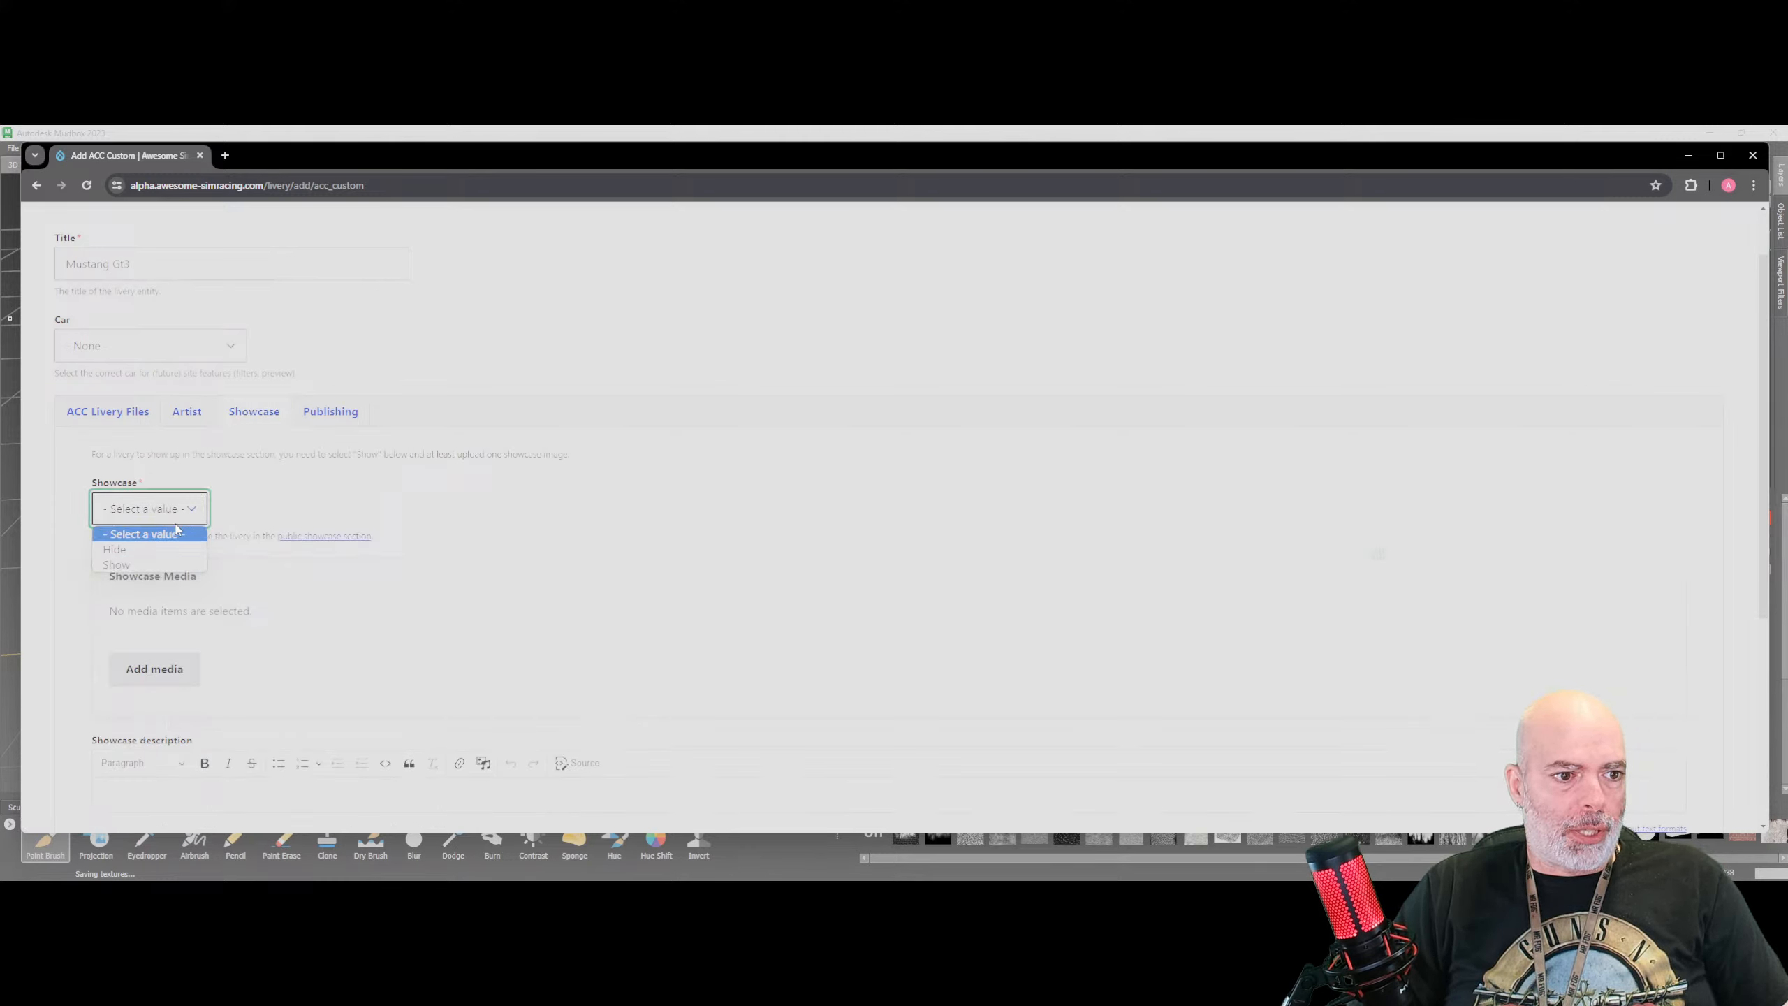
left_click(148, 565)
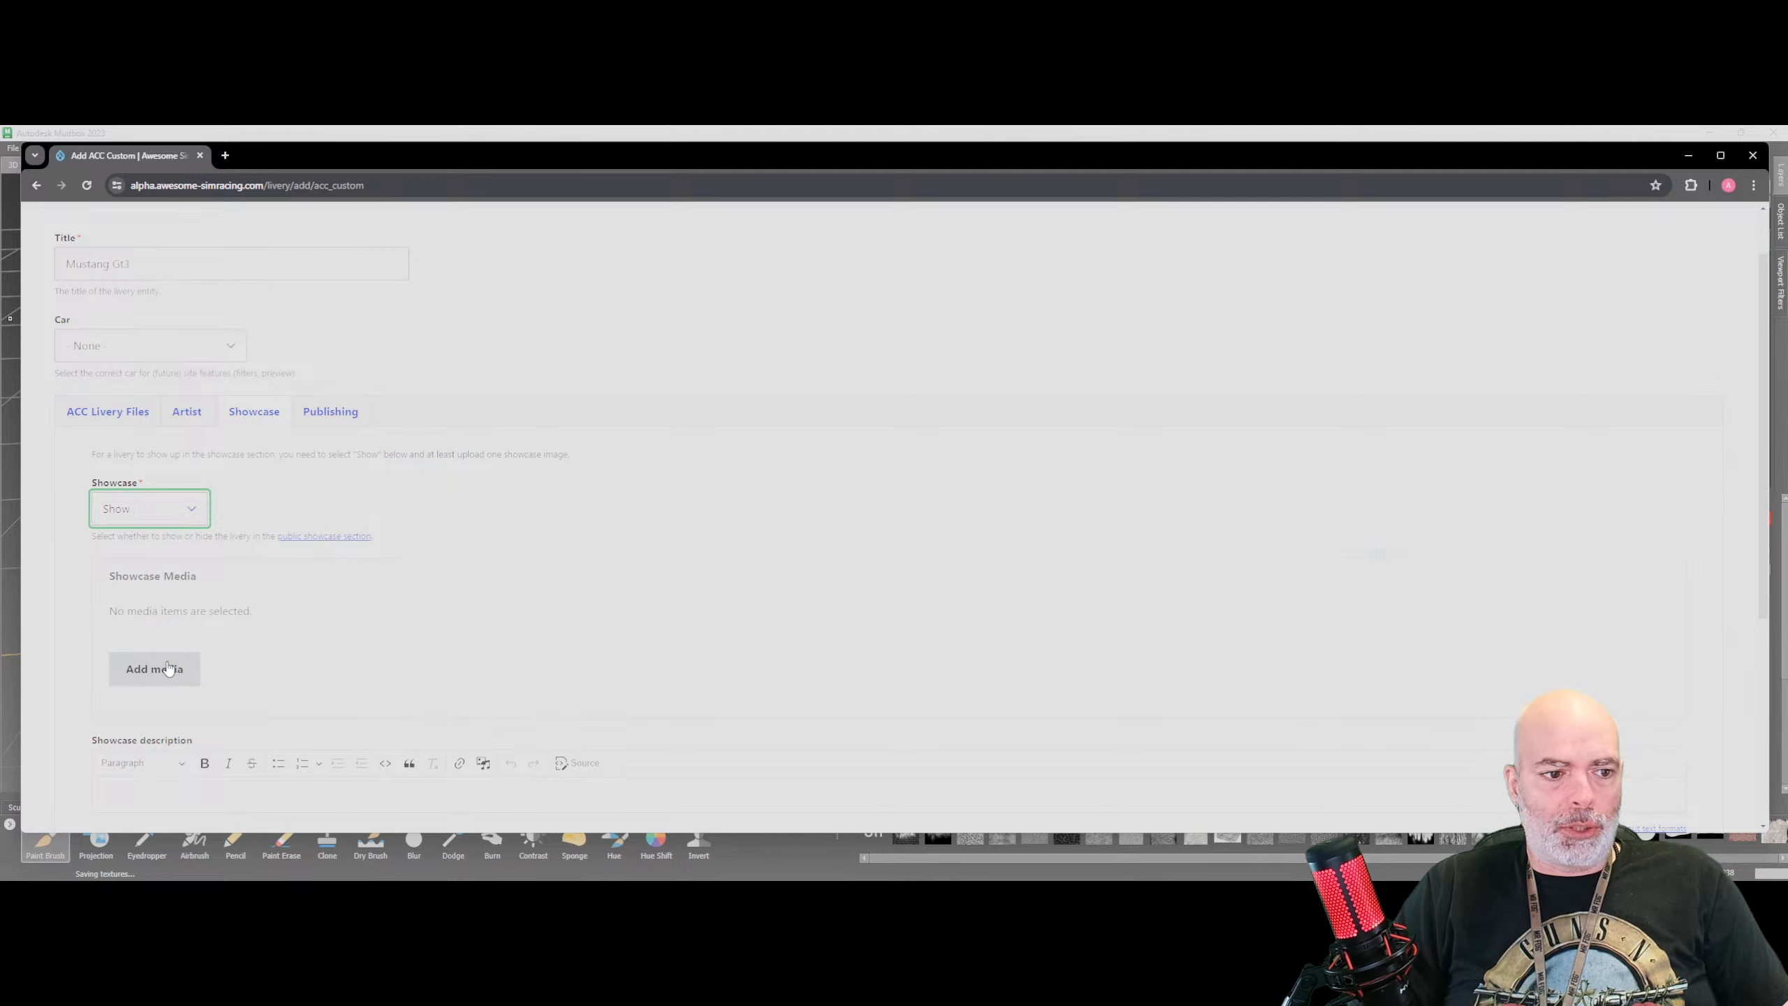
Review the livery form's publishing settings and file upload sections, and close the browser without saving the form
left_click(337, 421)
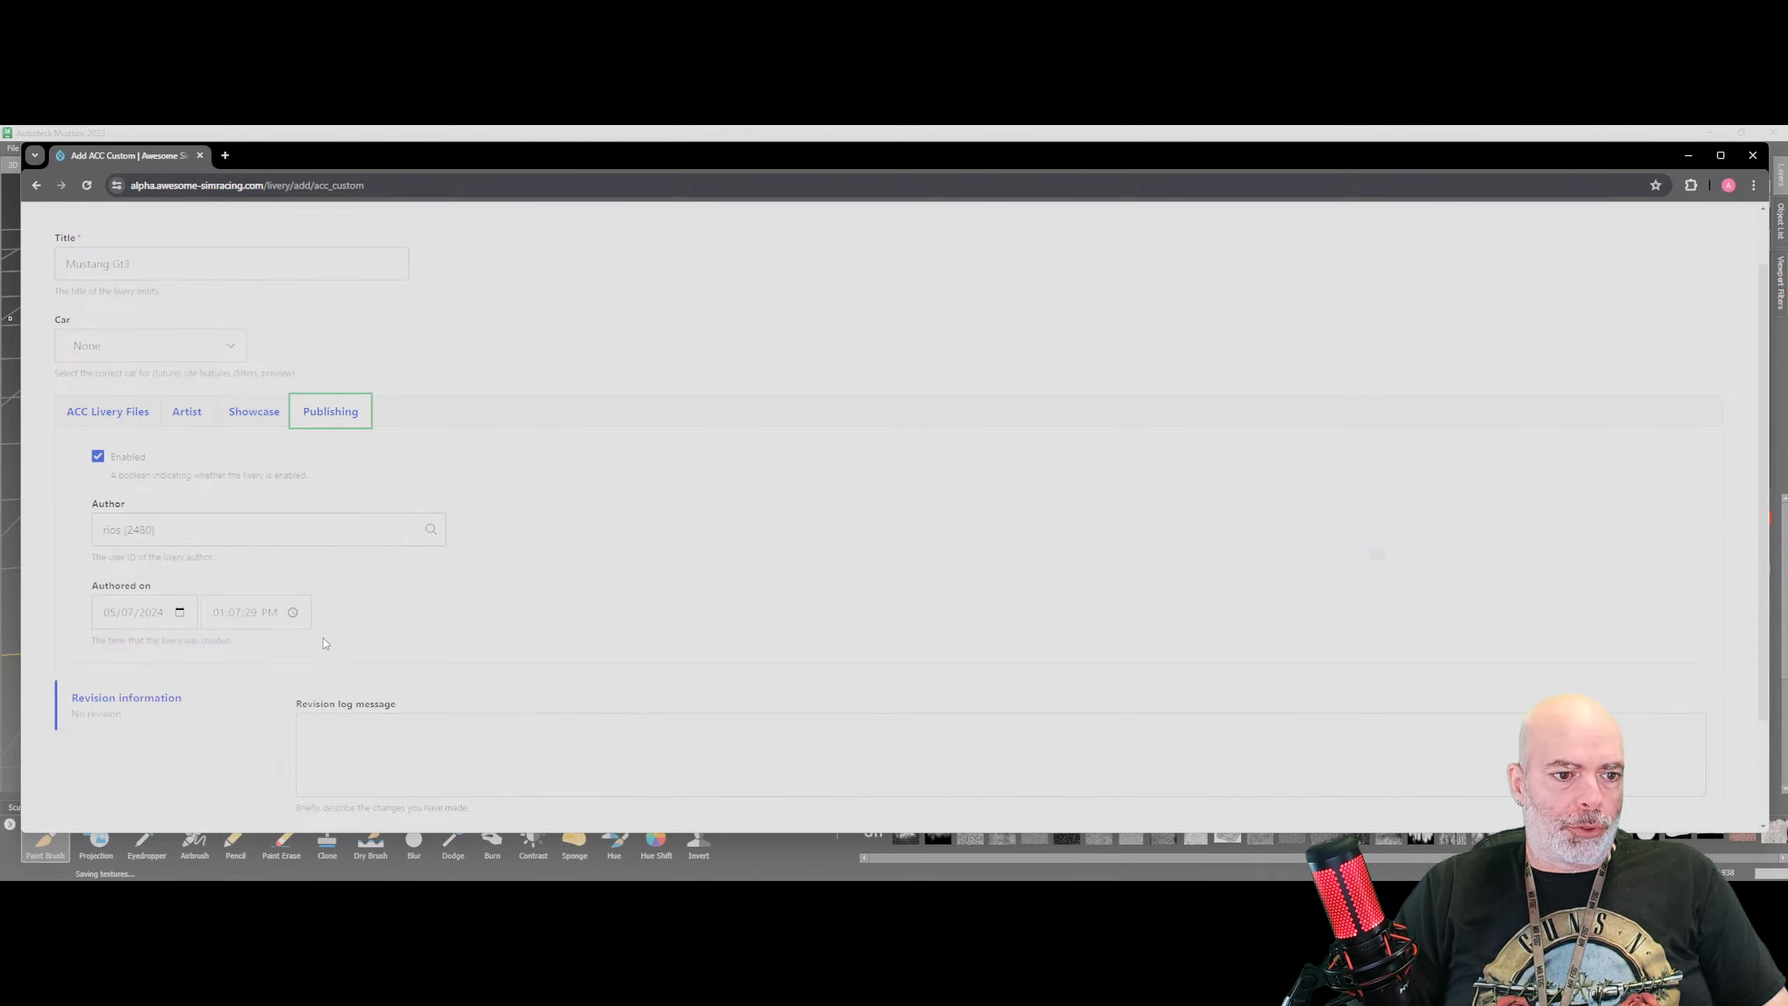
left_click(235, 418)
left_click(108, 412)
scroll(295, 476, "down", 5)
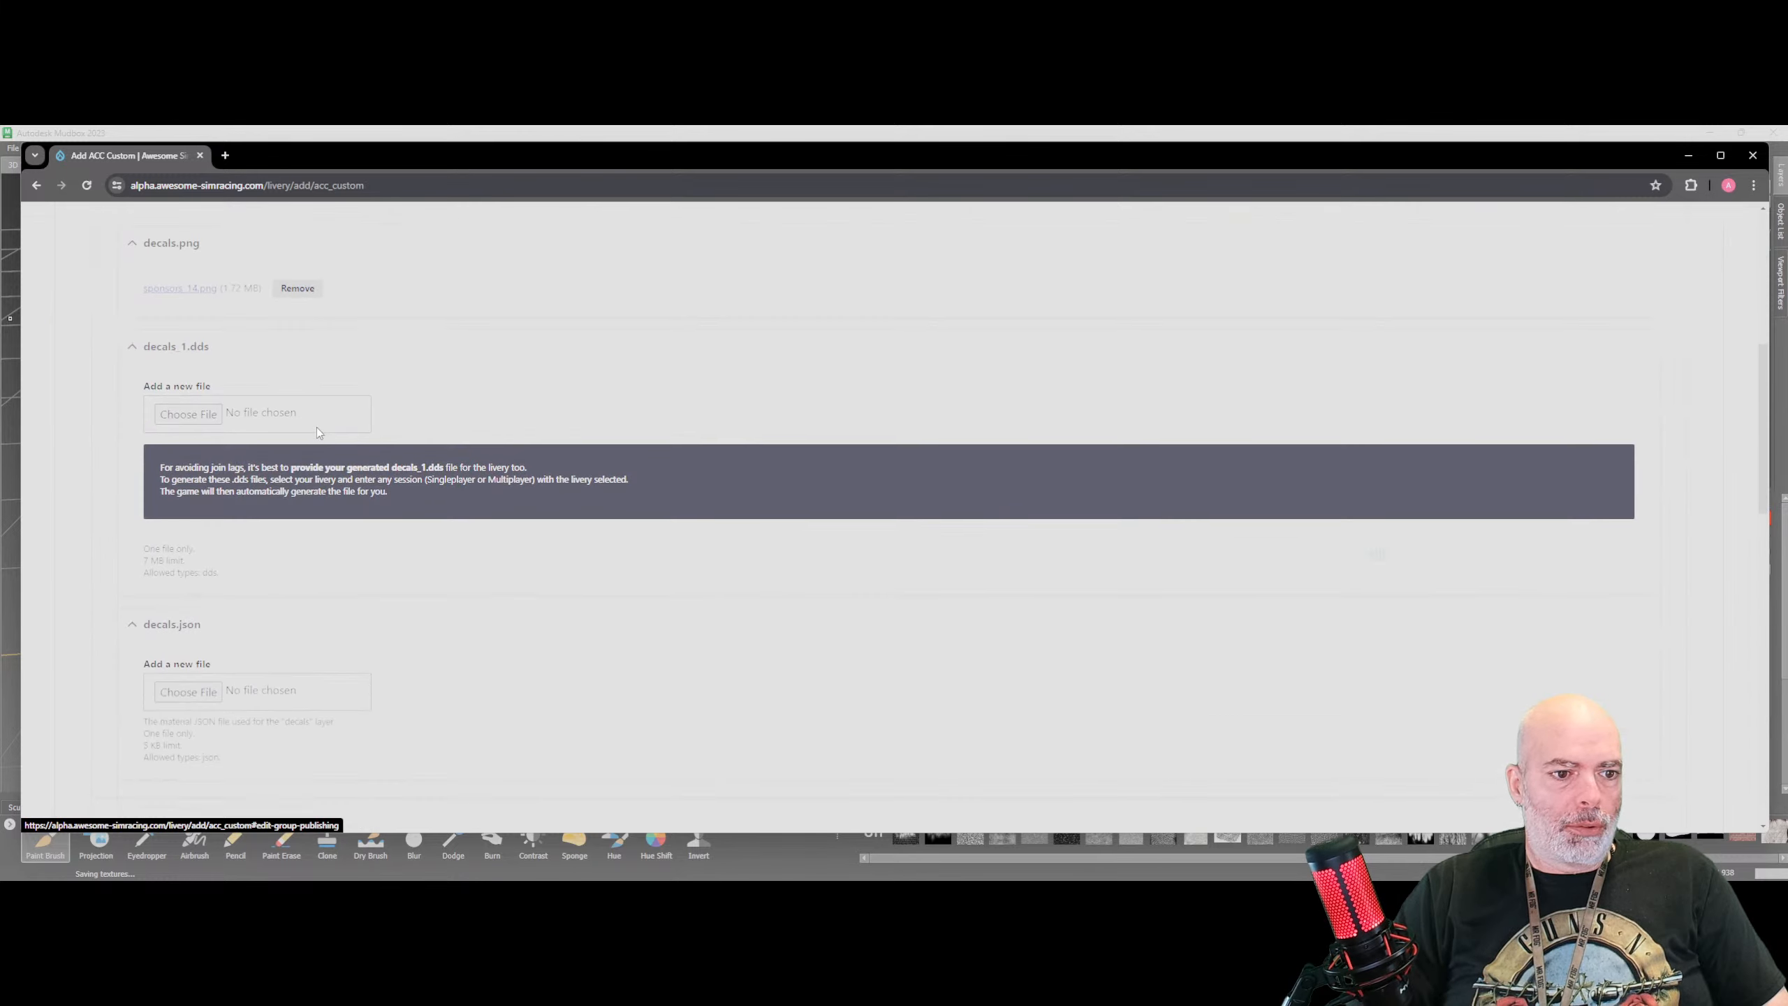
scroll(295, 476, "up", 7)
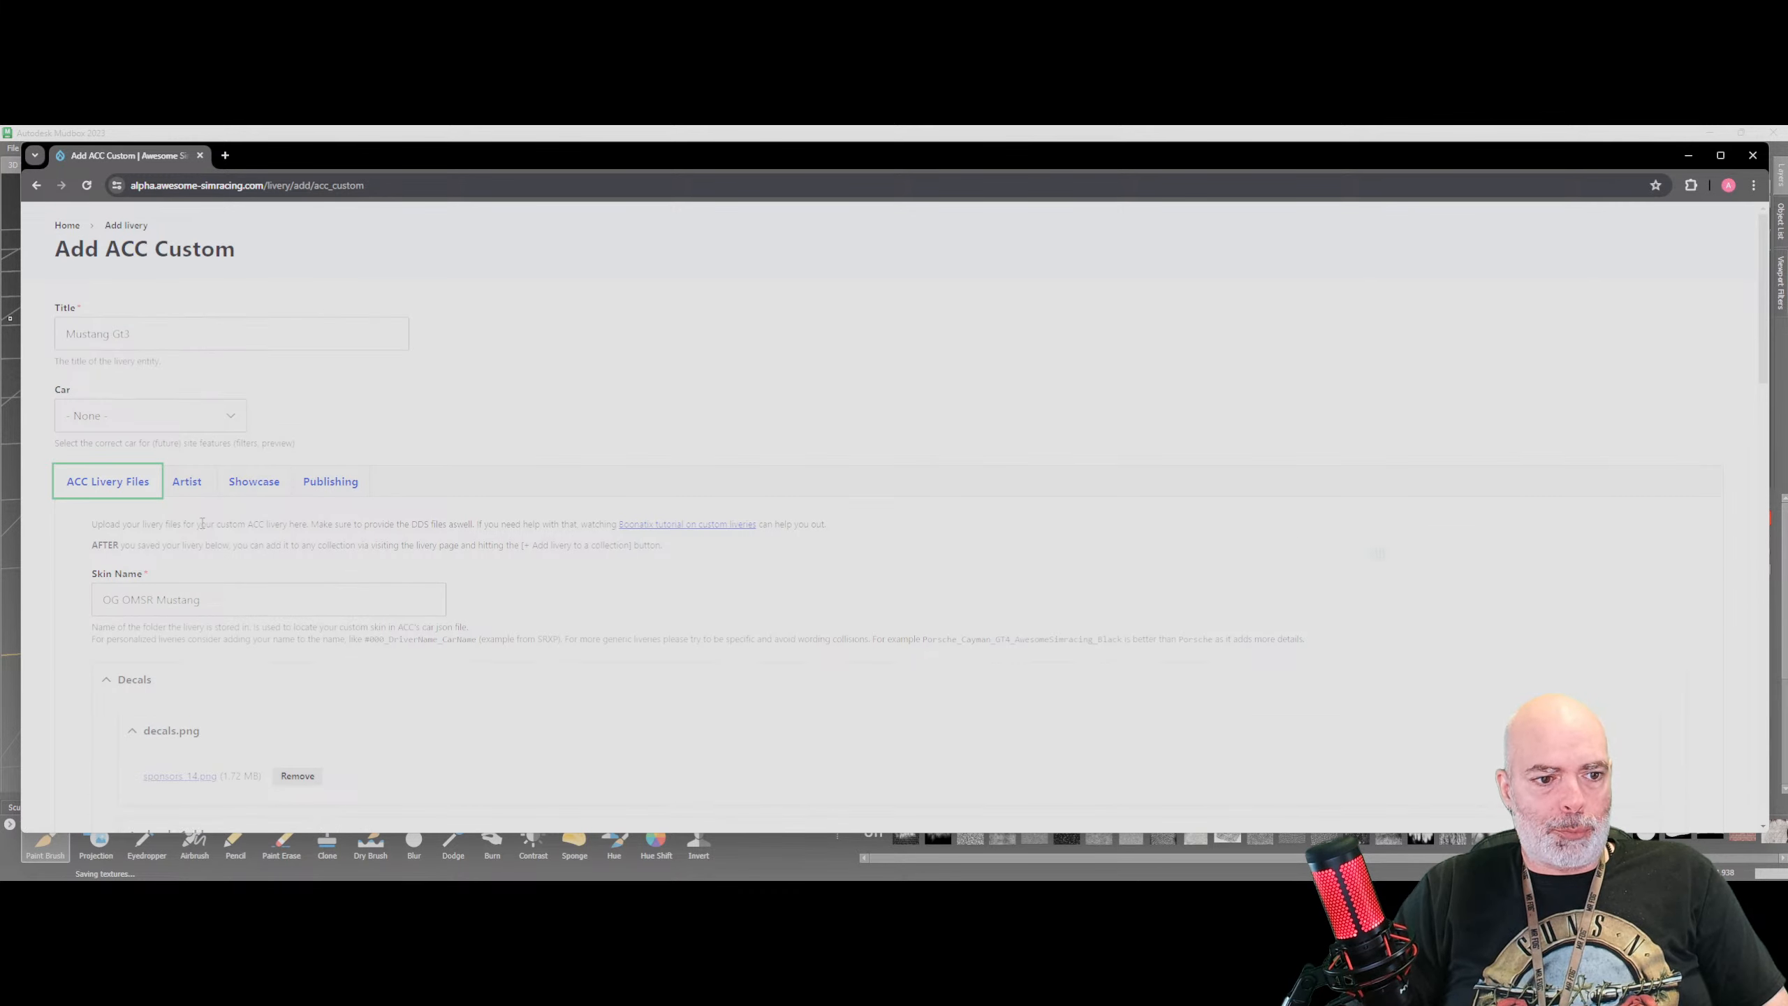
scroll(233, 535, "down", 10)
scroll(226, 546, "down", 12)
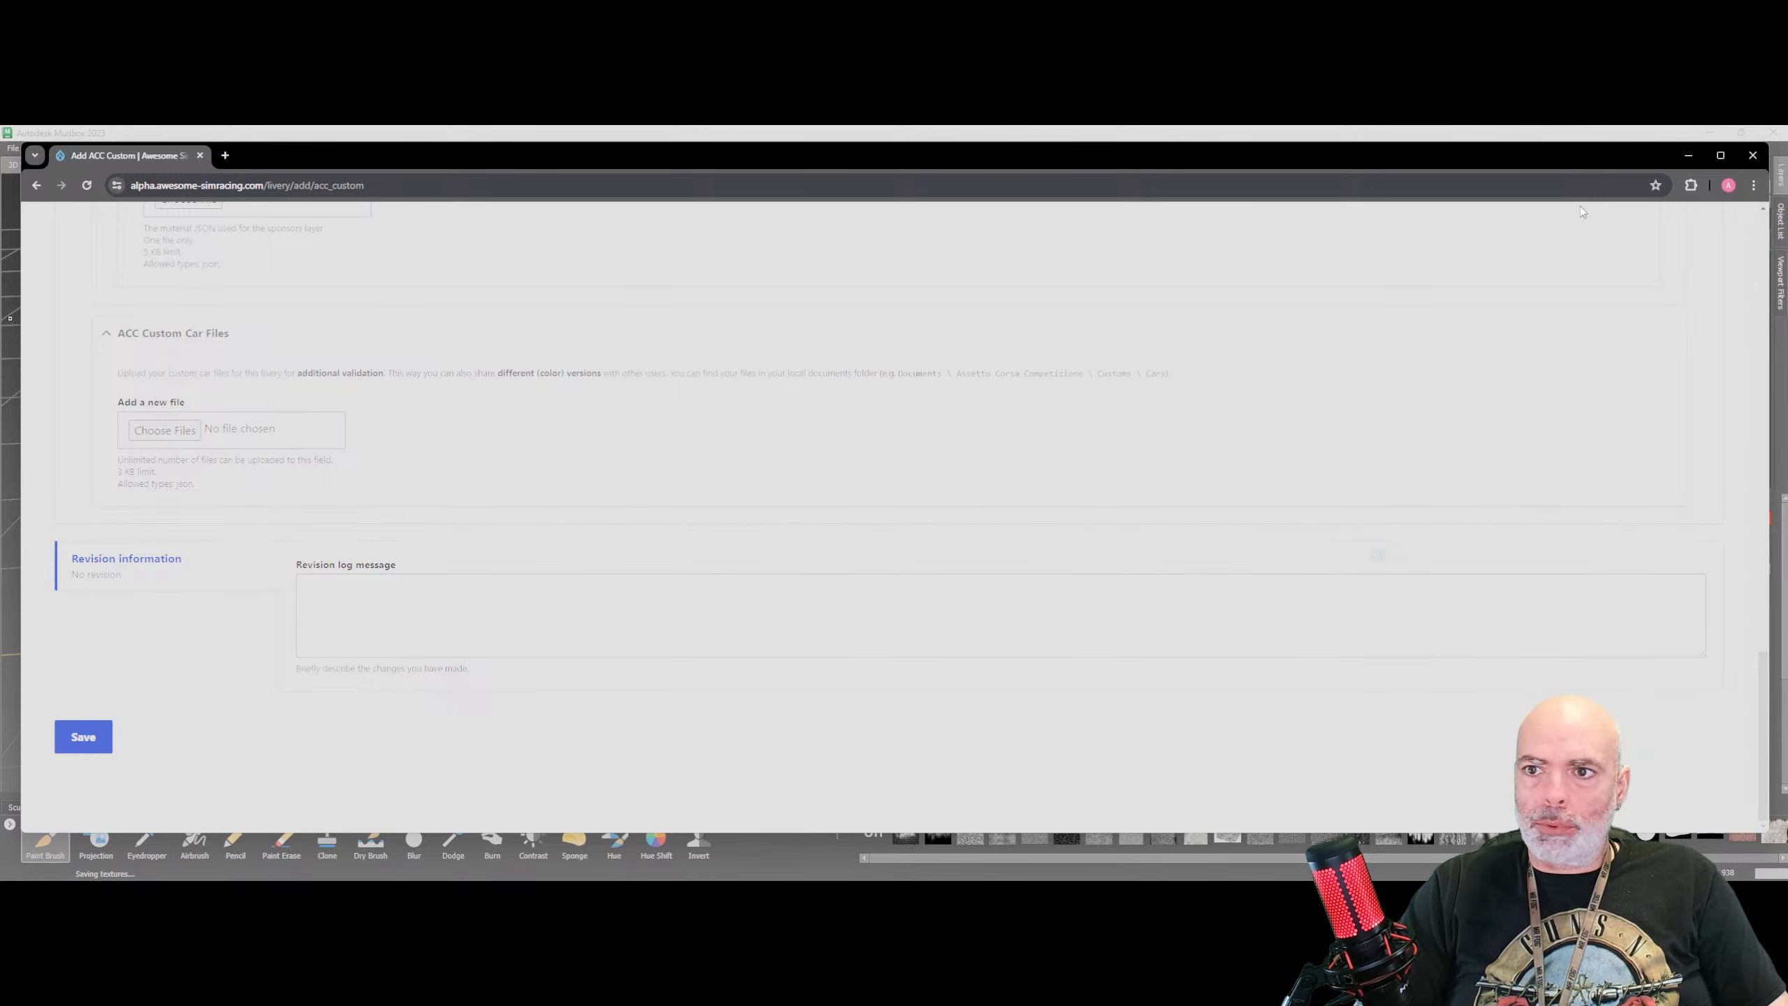
left_click(1750, 155)
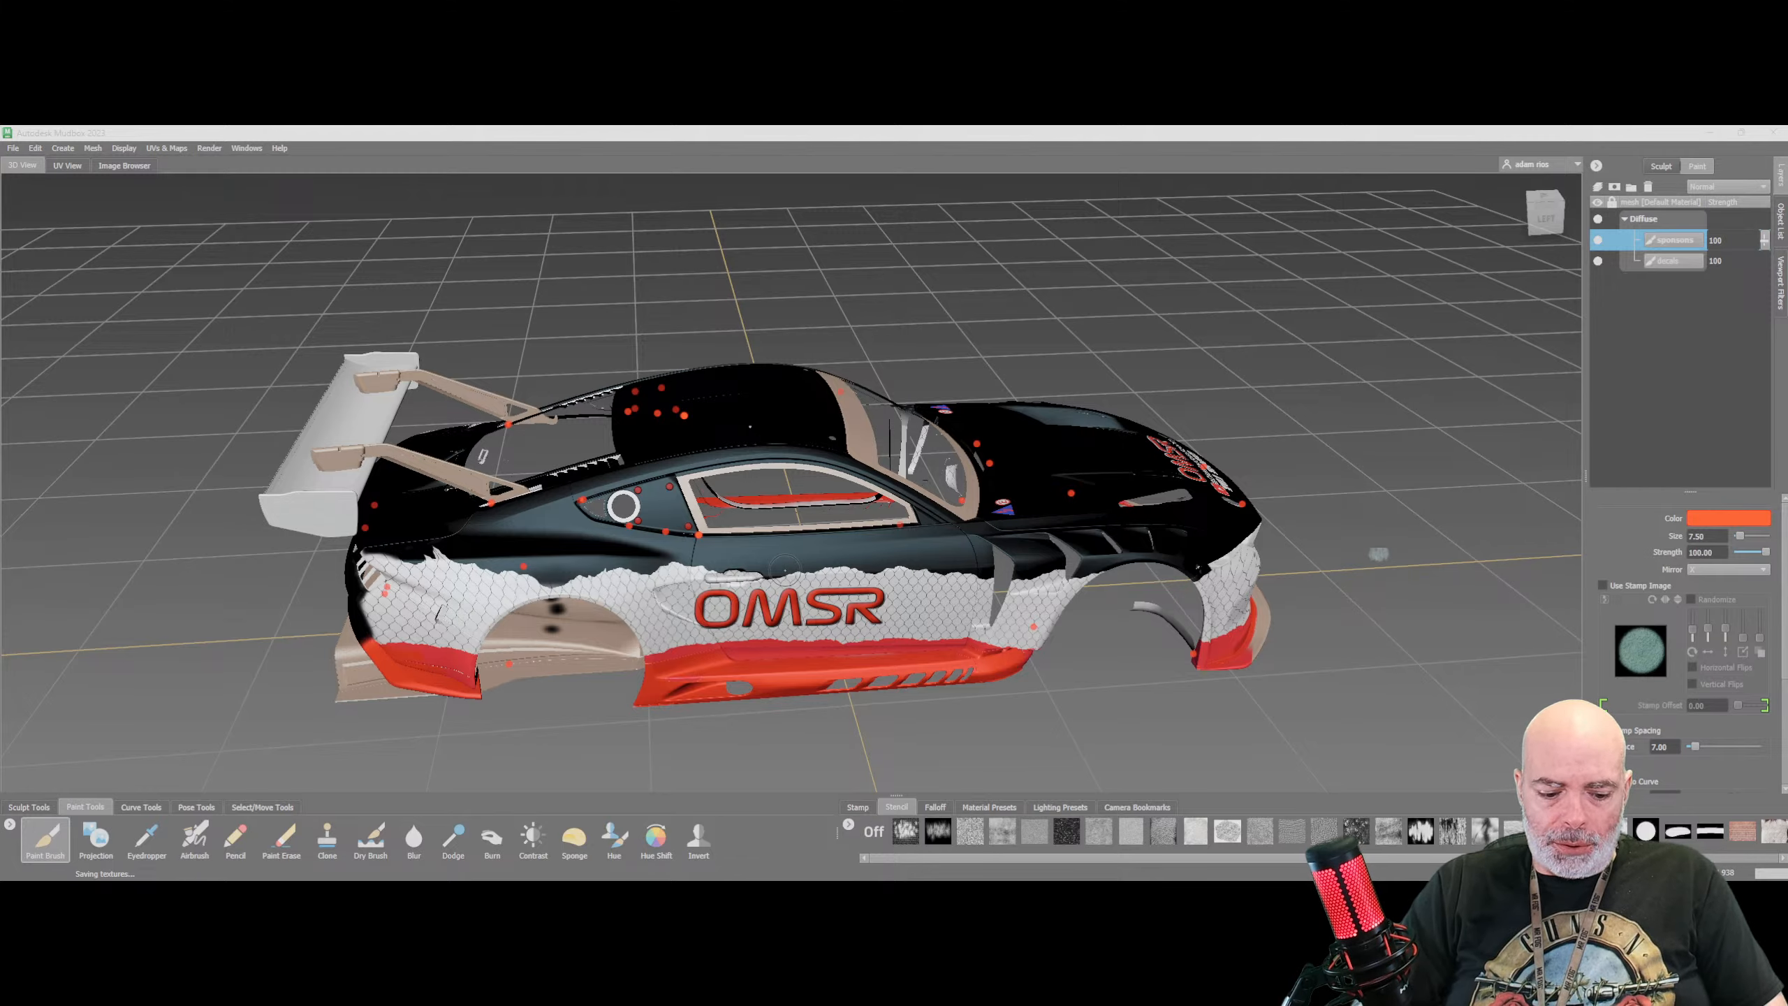
Set the paint brush colour to green, paint a test patch on the car's roof, and undo it
left_click_drag(785, 582, 830, 542, "alt")
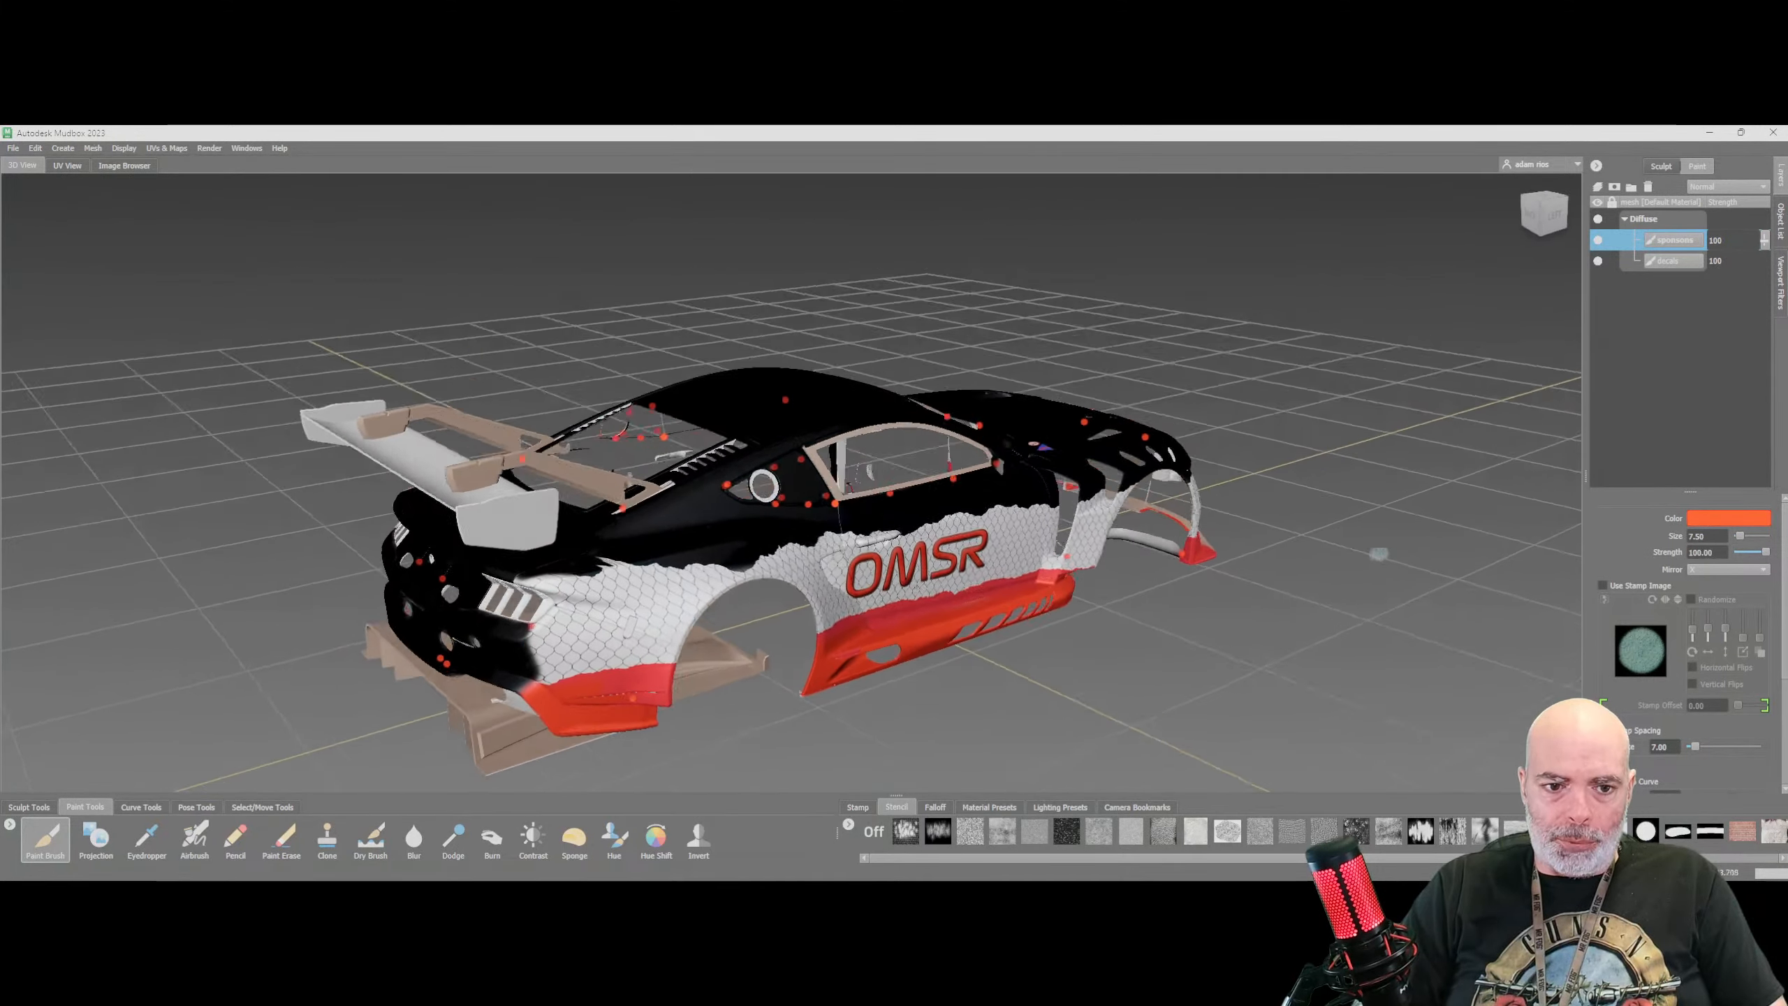
left_click_drag(1378, 553, 1552, 568, "alt")
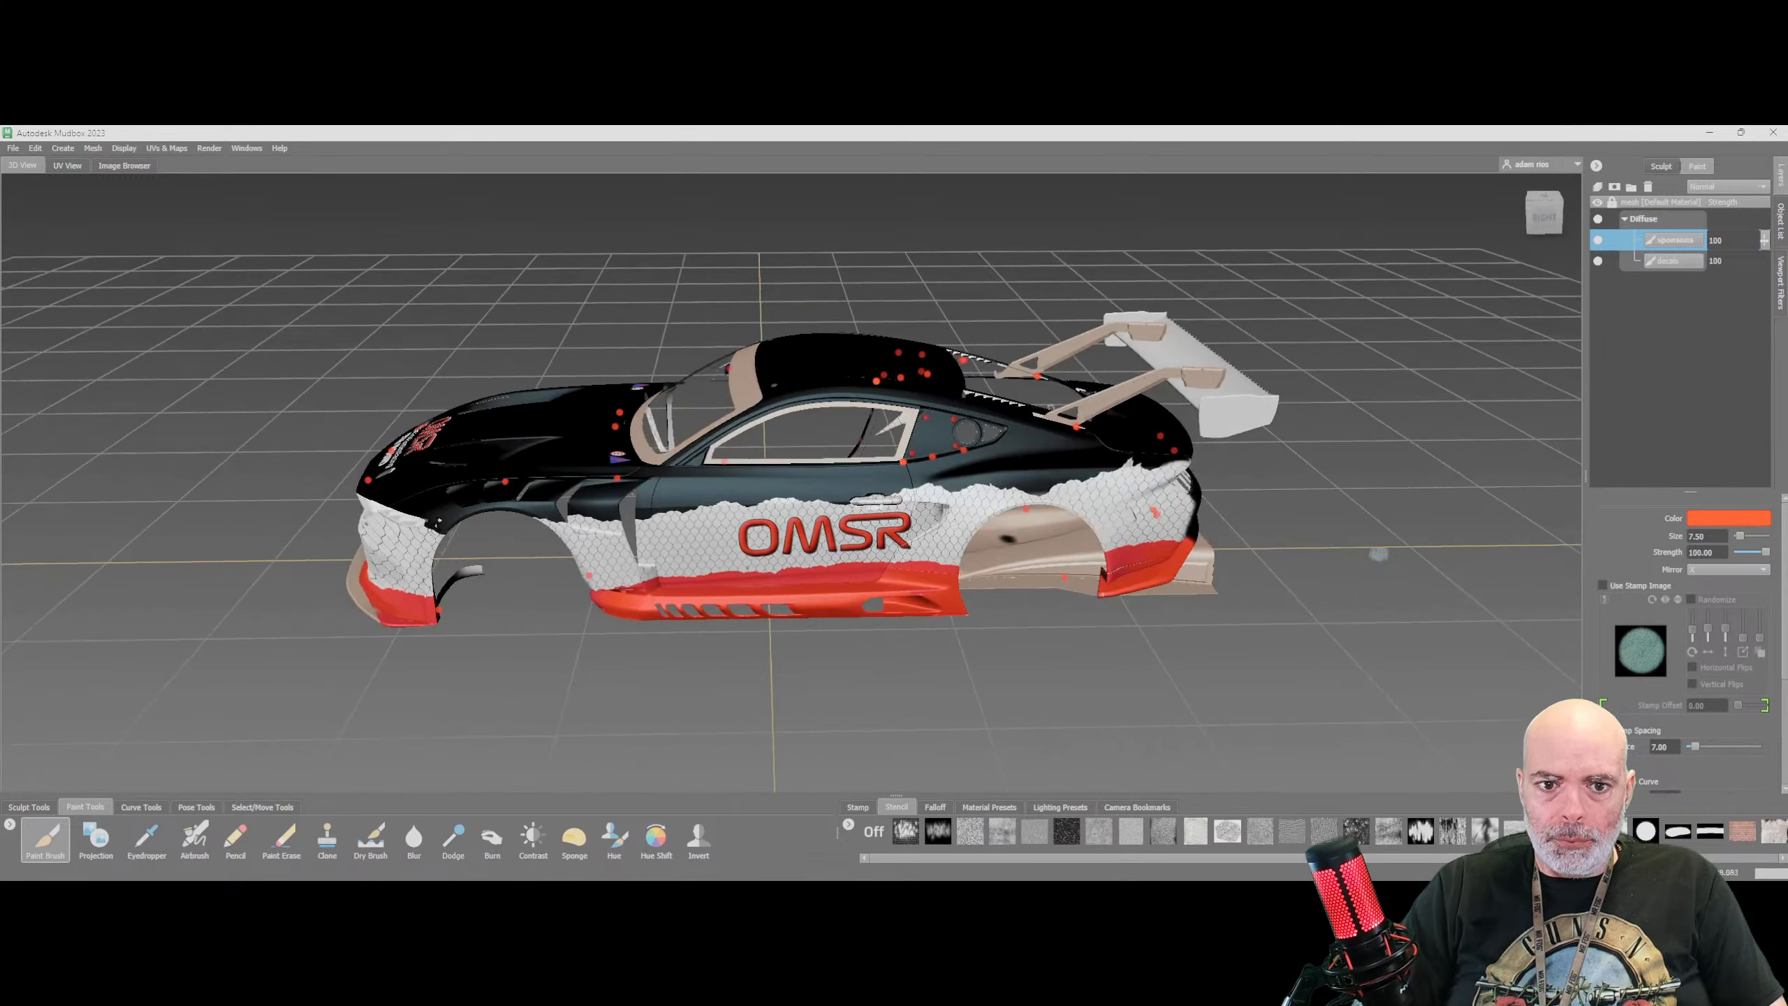
mouse_move(748, 570)
left_mouse_down("alt")
mouse_move(809, 546)
mouse_move(1267, 620)
left_mouse_up("alt")
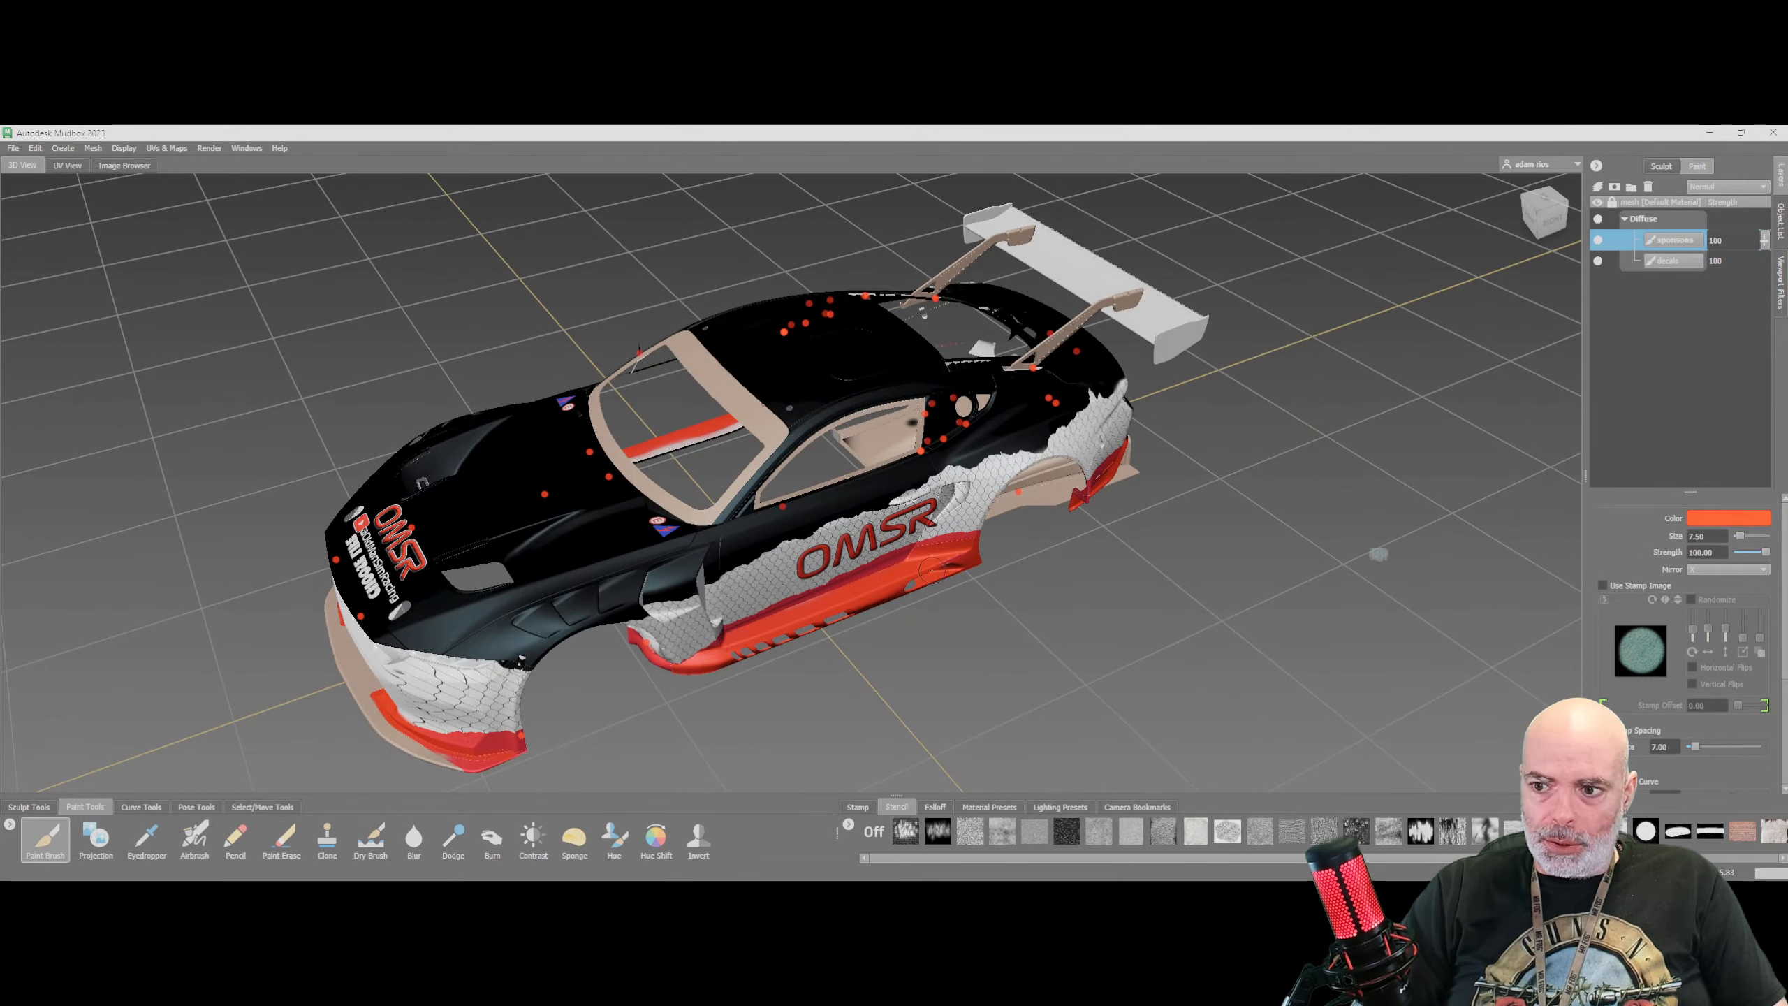
left_click(1728, 519)
left_click_drag(1361, 331, 1390, 323)
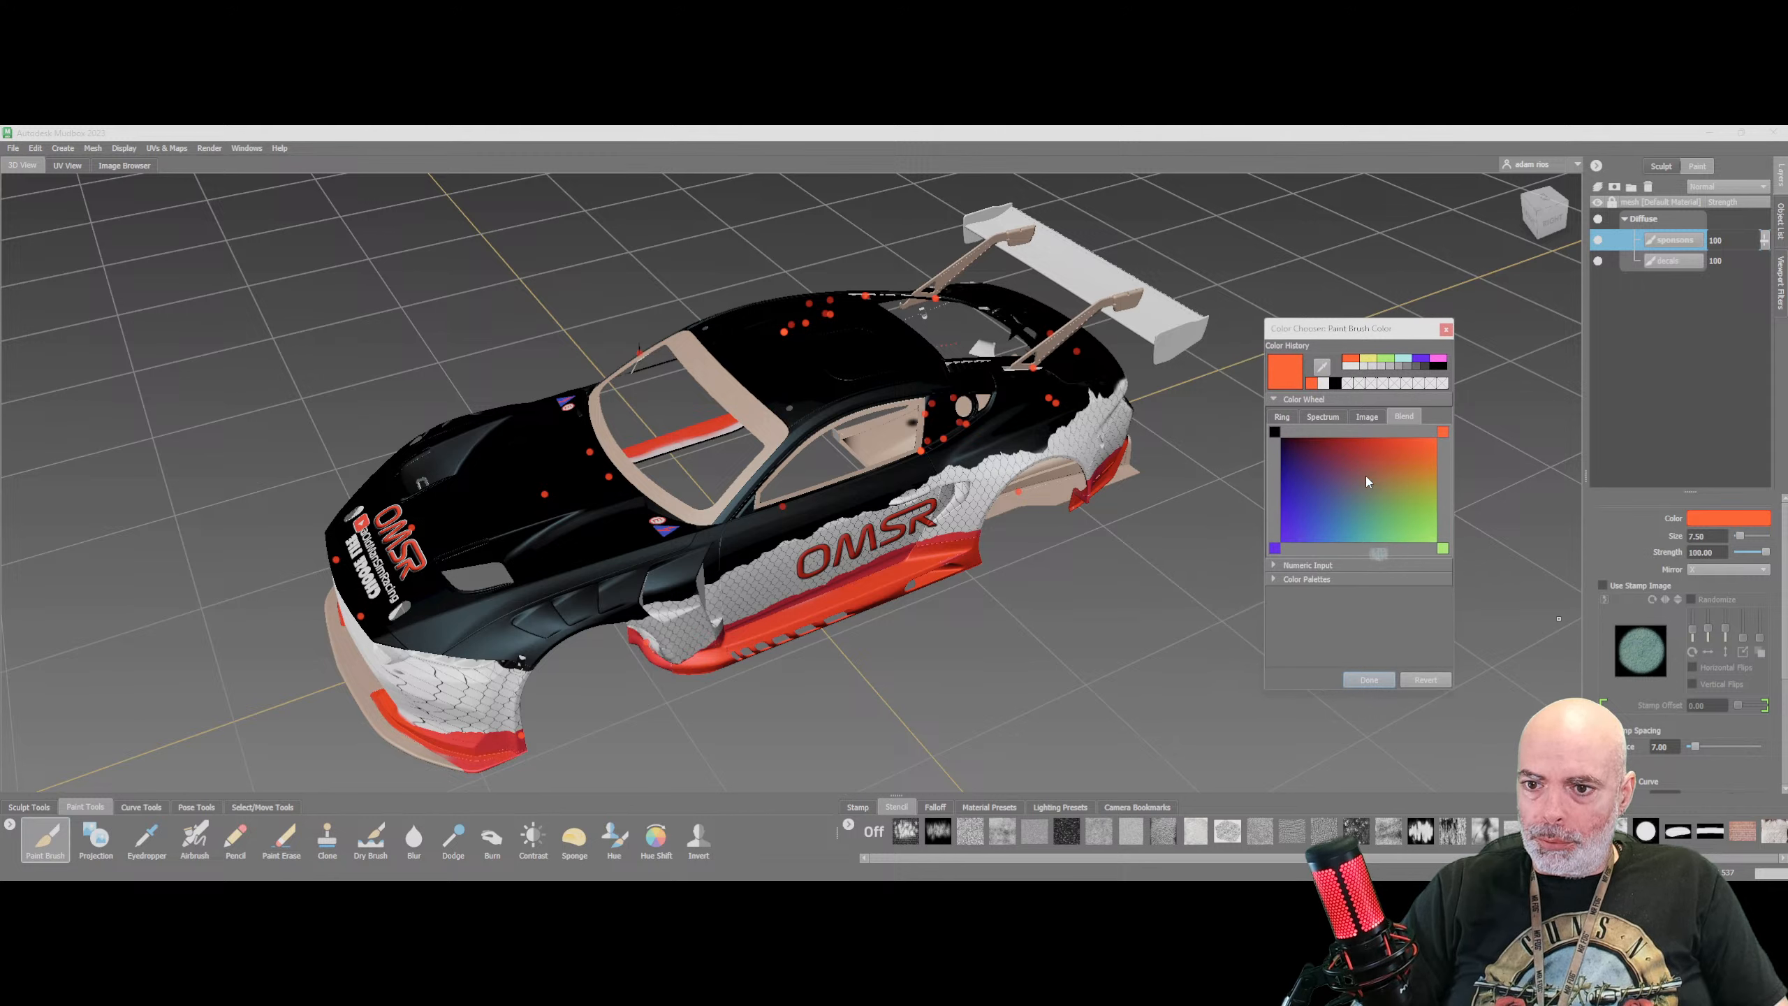
left_click_drag(1338, 503, 1408, 517)
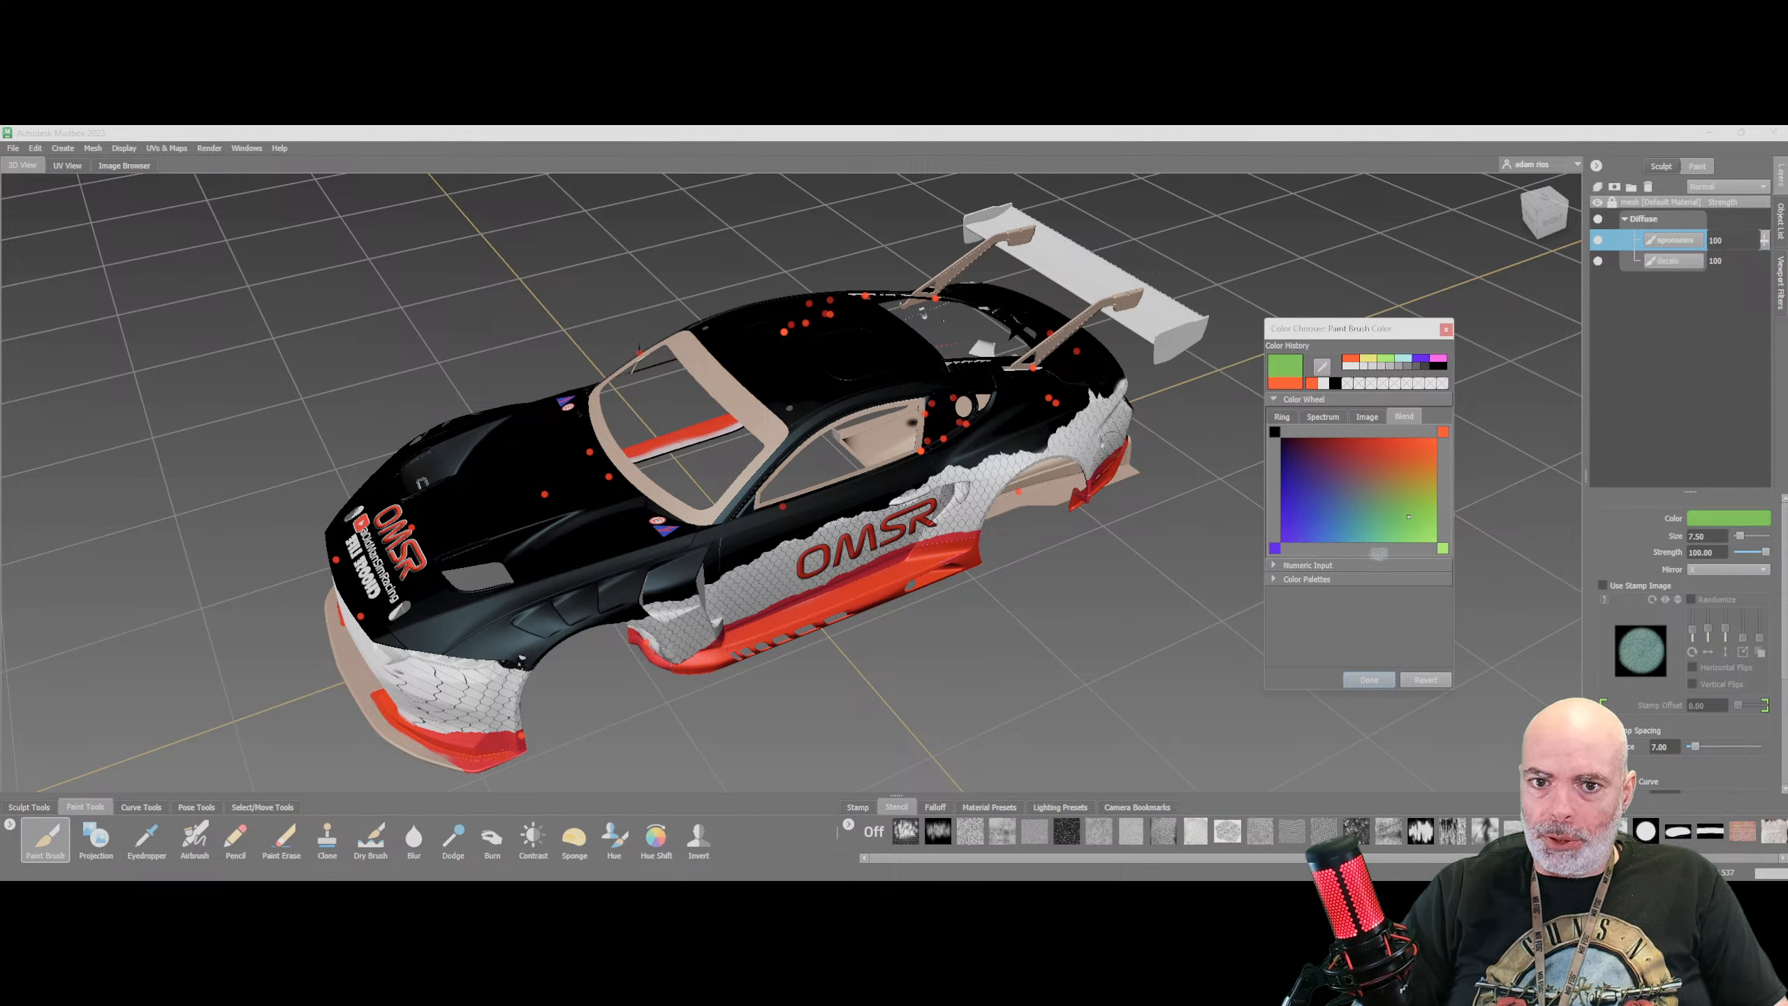
mouse_move(785, 374)
left_mouse_down()
mouse_move(746, 331)
mouse_move(845, 366)
mouse_move(761, 352)
mouse_move(806, 343)
mouse_move(810, 361)
left_mouse_up()
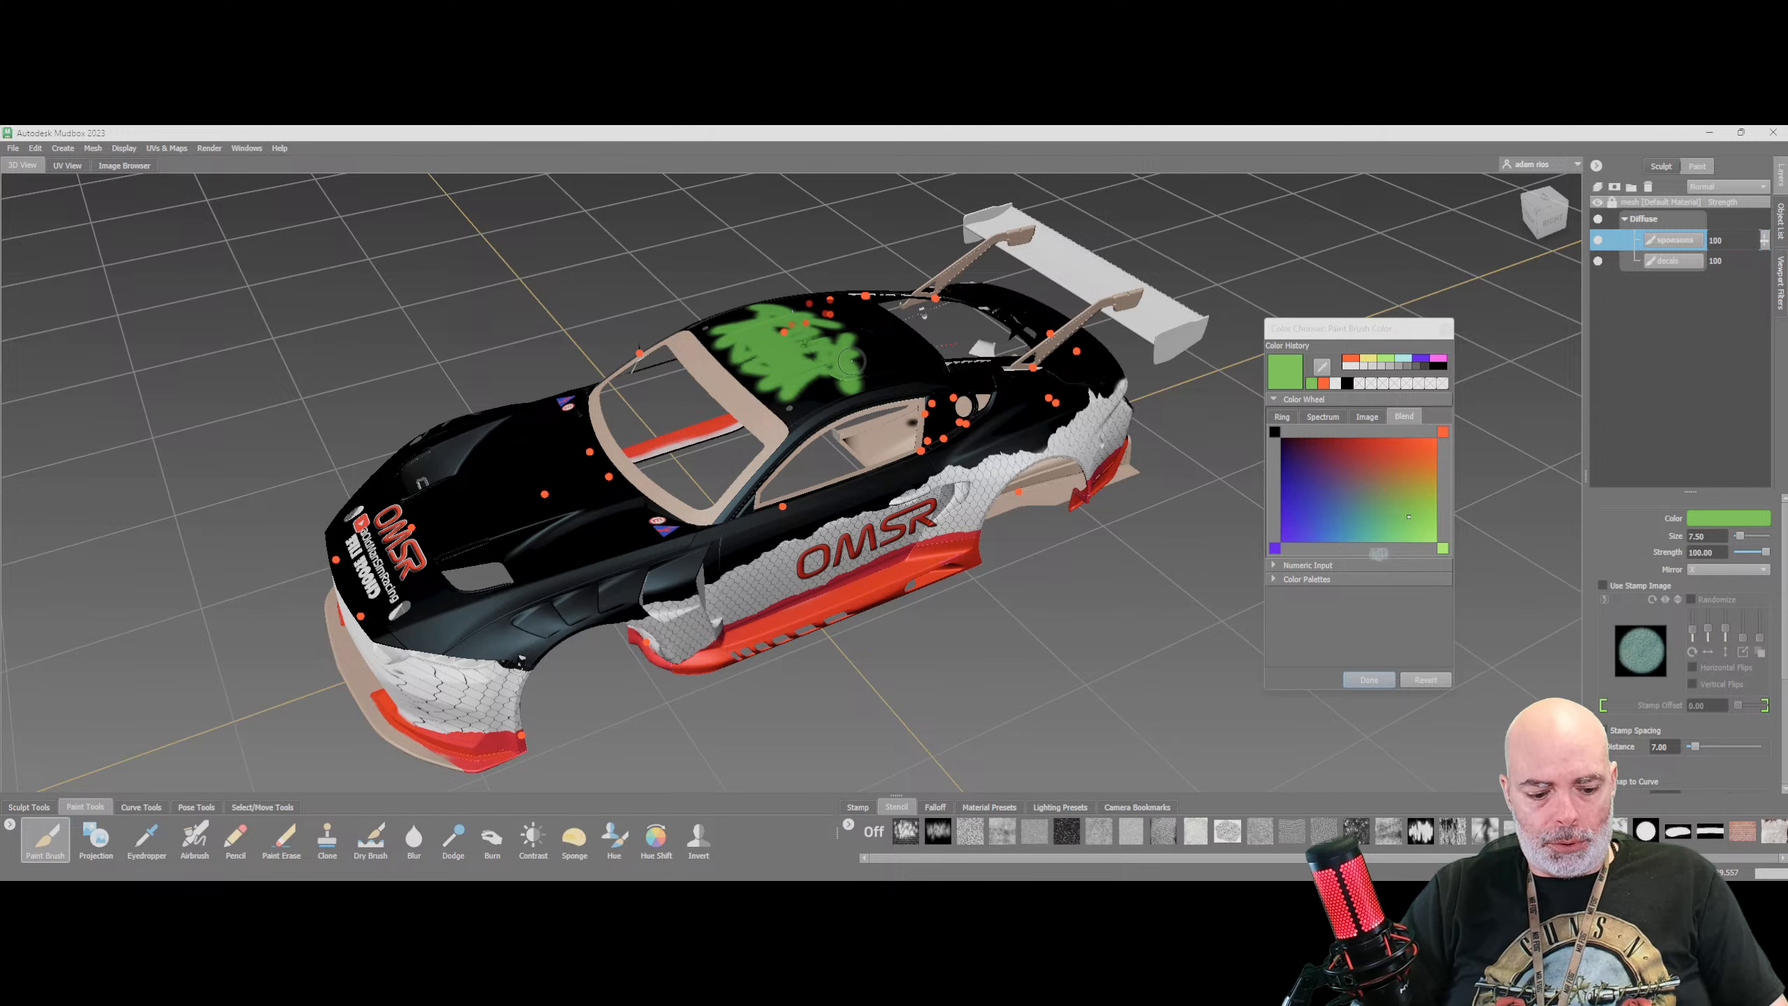
key("ctrl+z")
Examine the finished livery around the whole car, including the OMSR side logo, the hood and the right side
left_click_drag(1088, 441, 1029, 445, "alt")
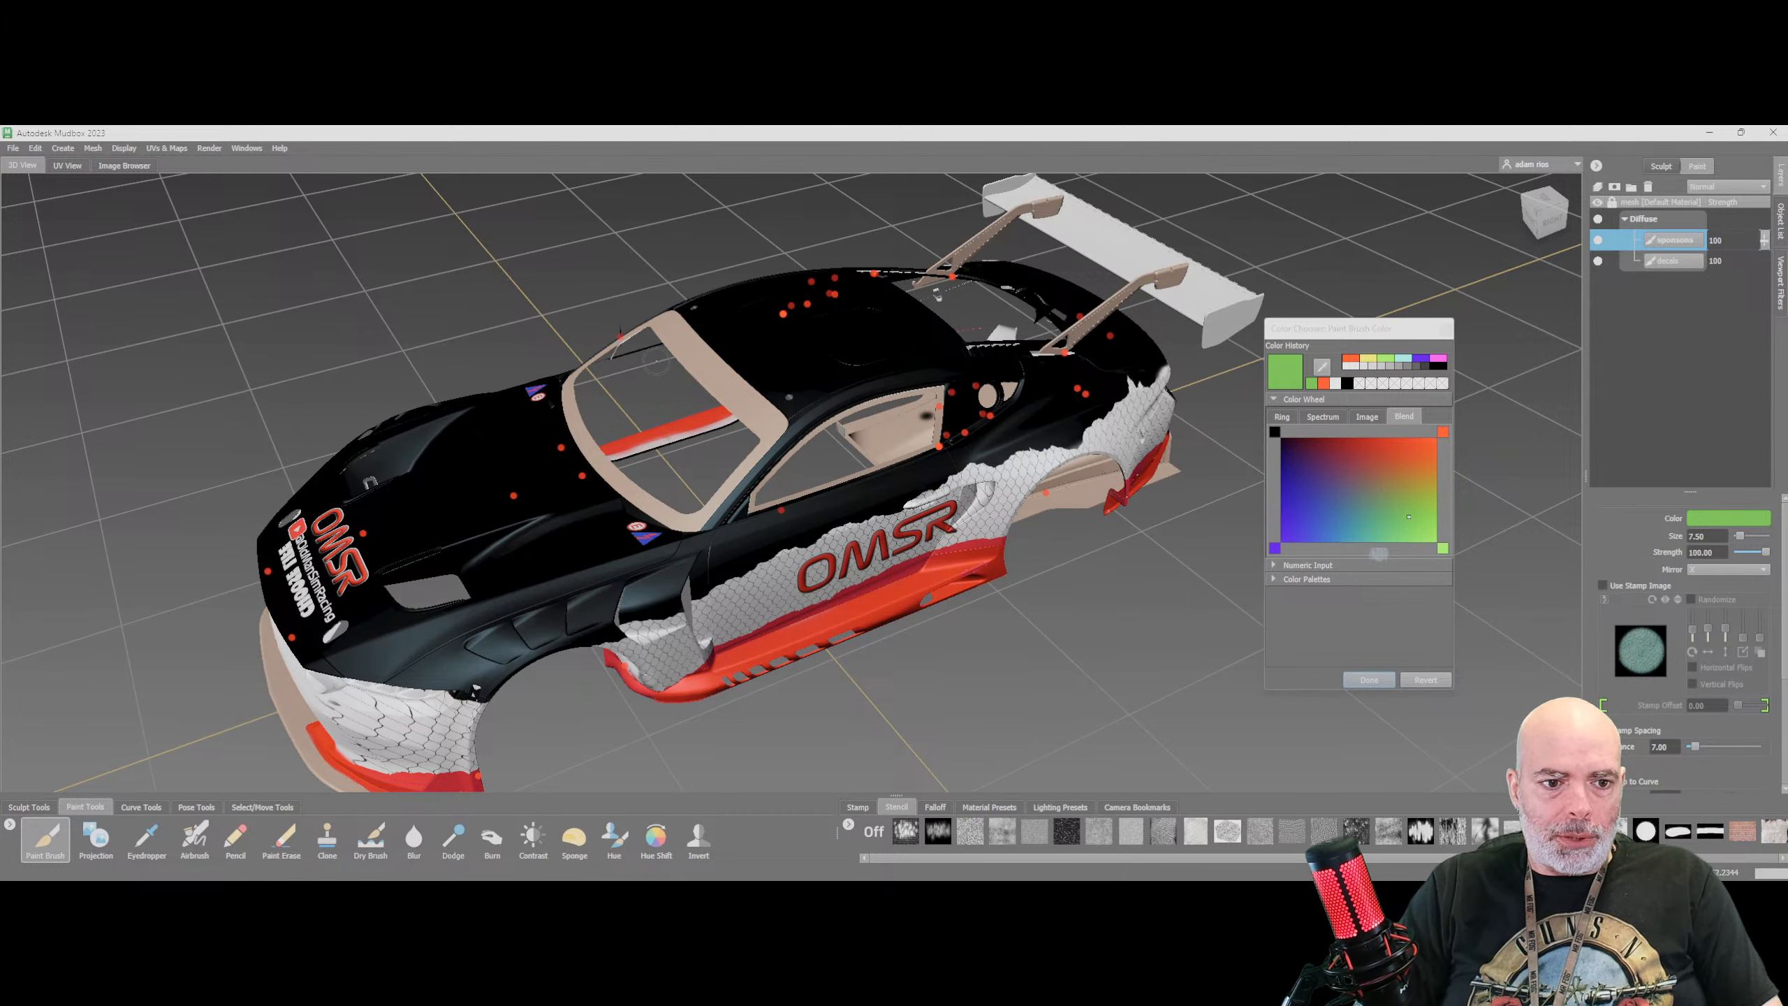
left_click_drag(556, 380, 736, 333, "alt")
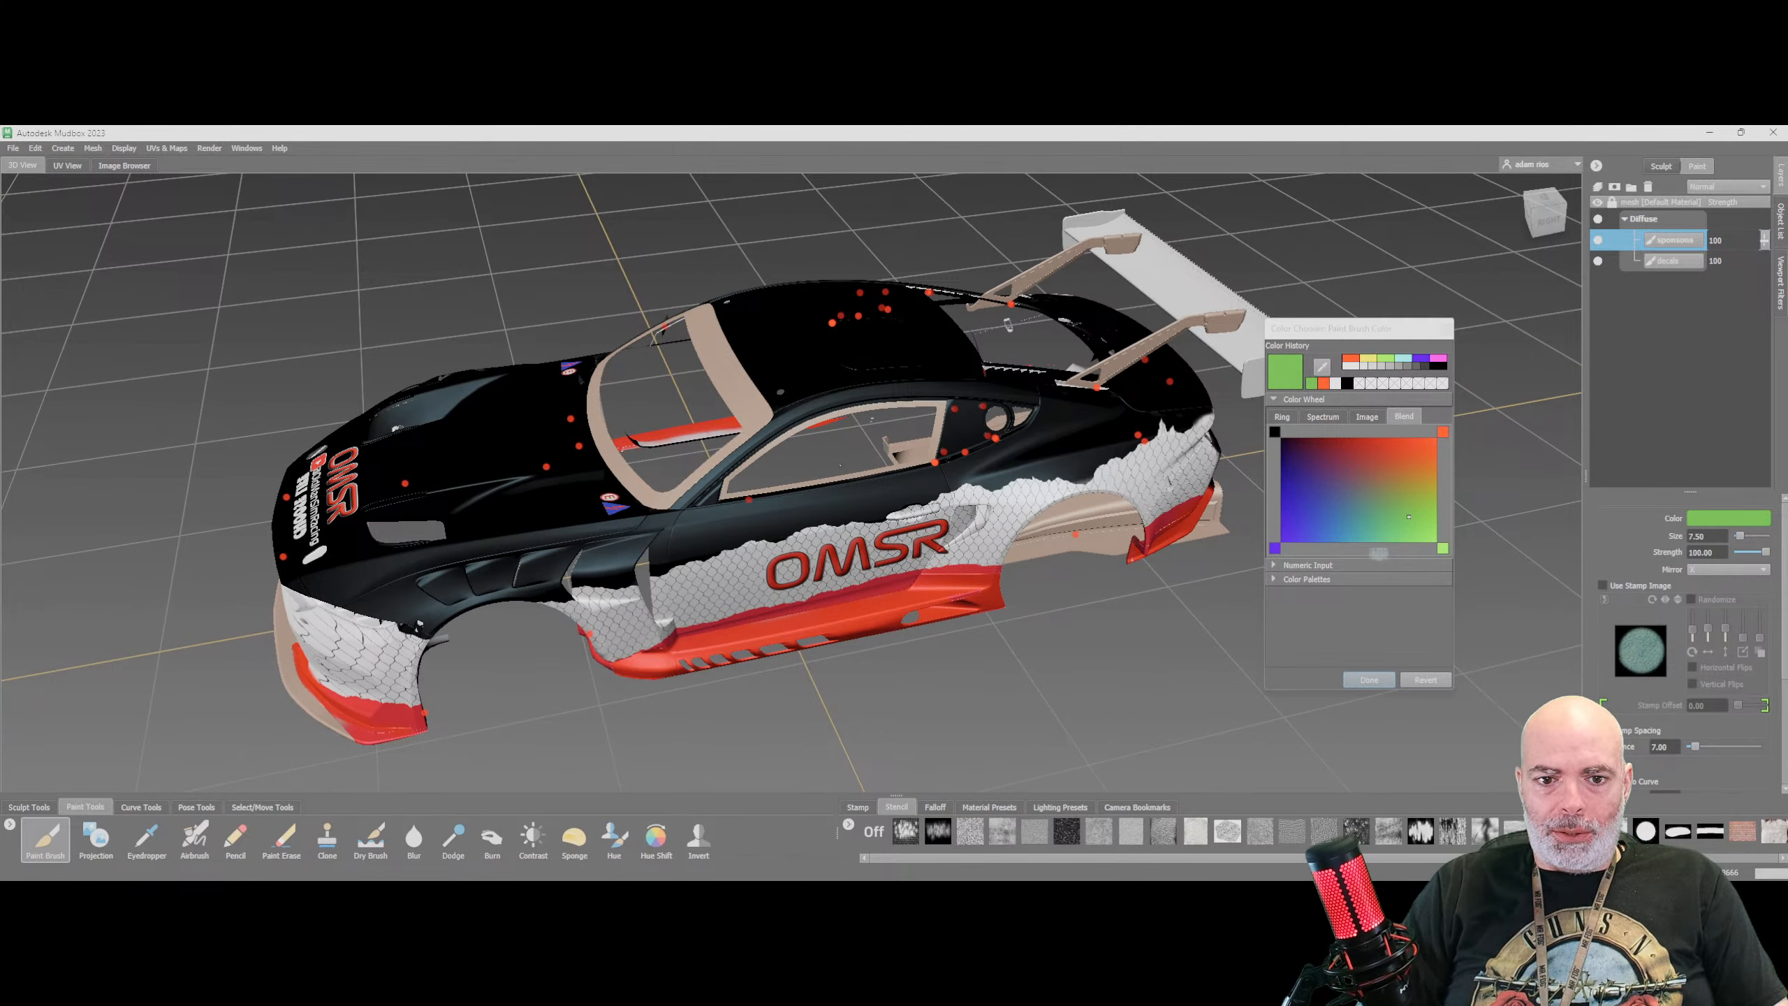
left_click_drag(841, 466, 785, 384, "alt")
scroll(746, 549, "up", 5)
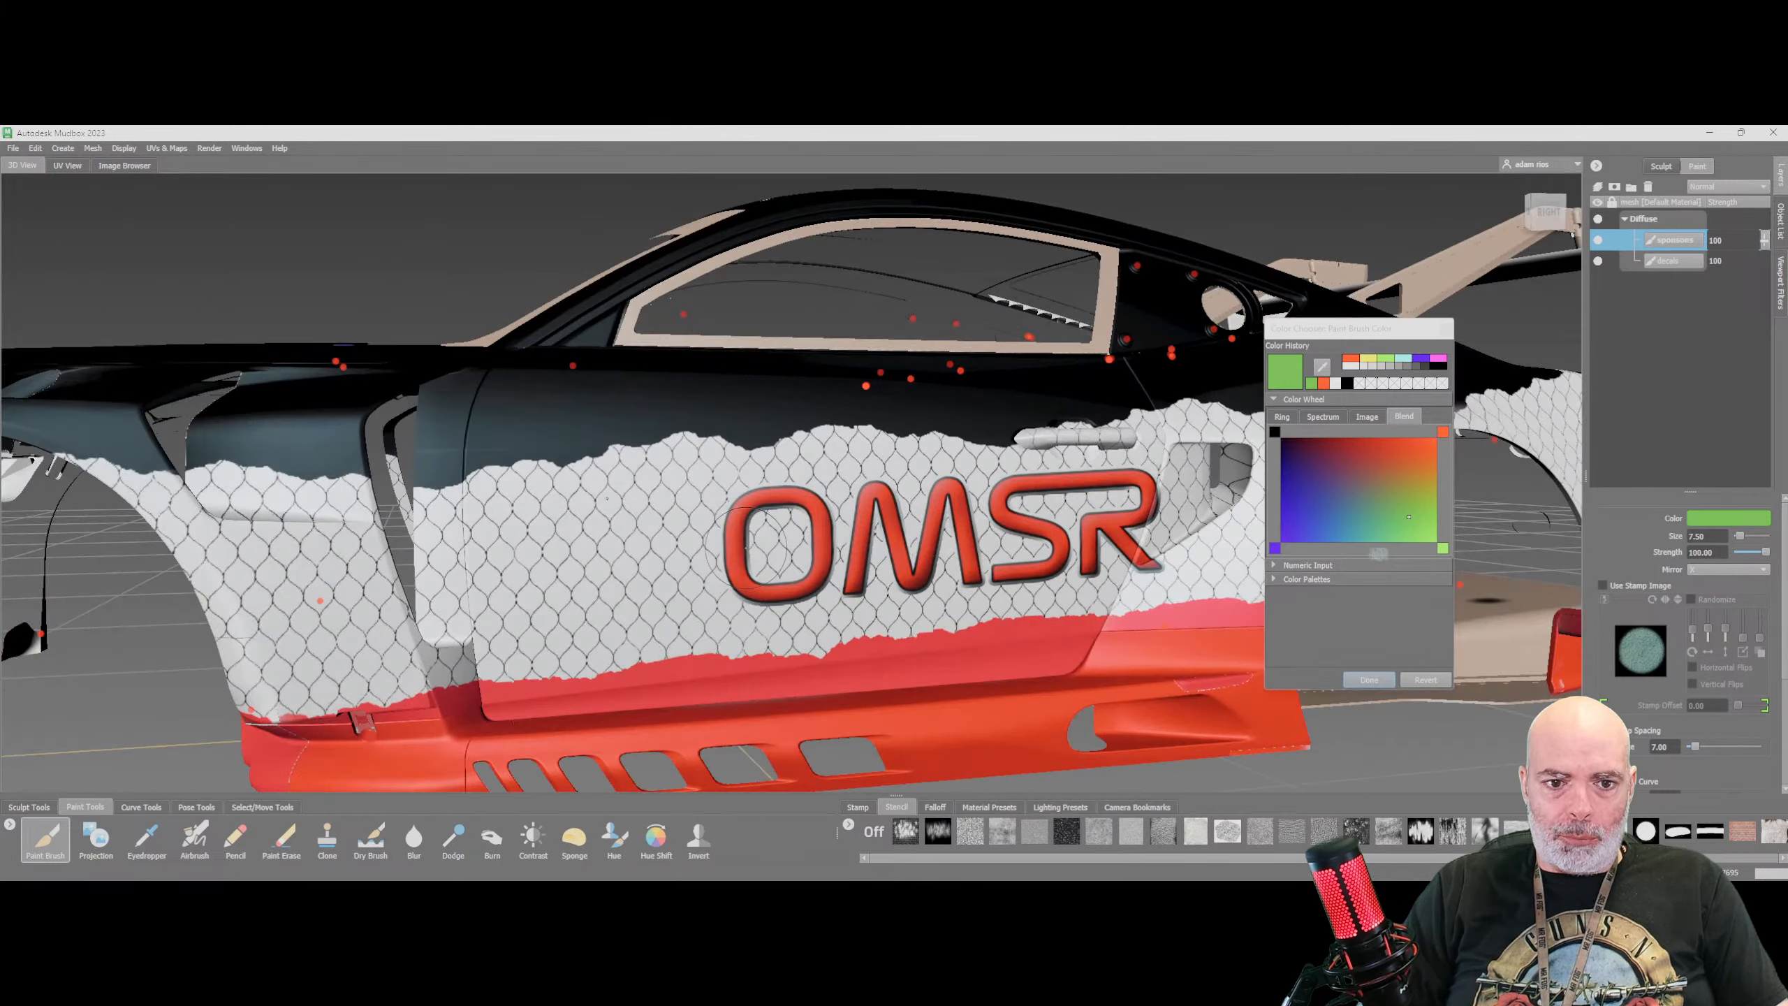
left_click_drag(599, 501, 823, 484, "alt")
scroll(627, 497, "down", 5)
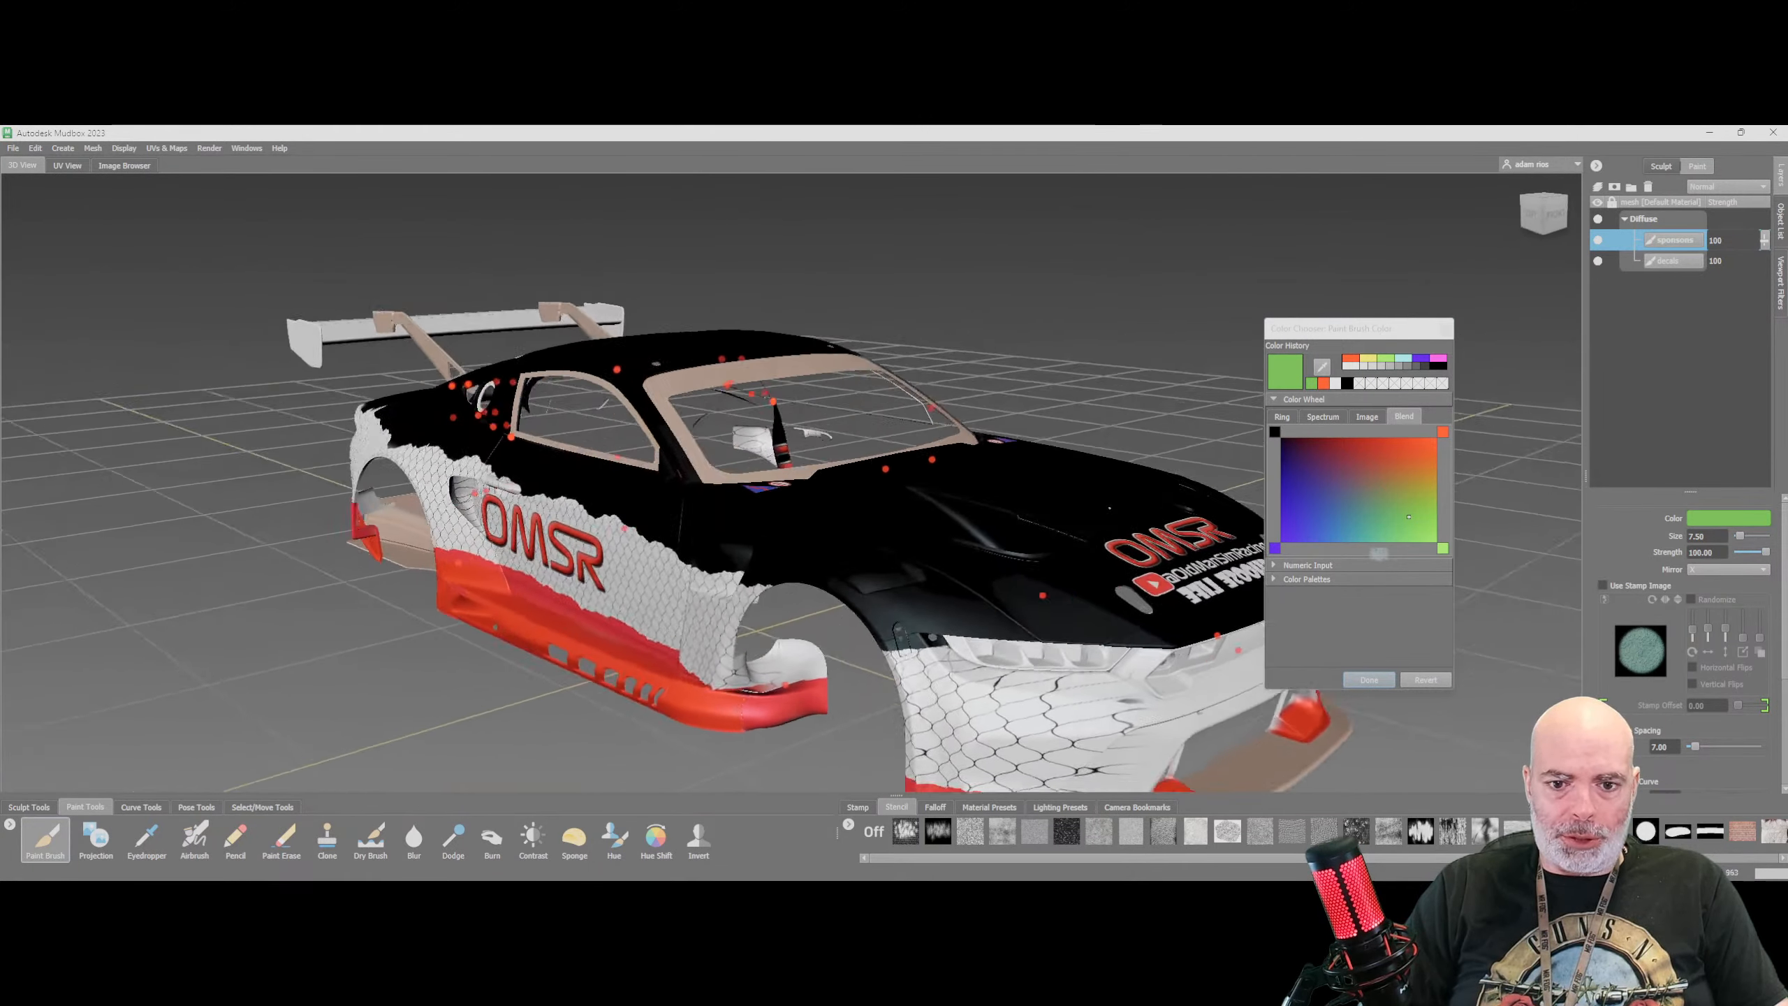
left_click_drag(1109, 507, 668, 381, "alt")
scroll(599, 532, "up", 4)
scroll(600, 532, "down", 5)
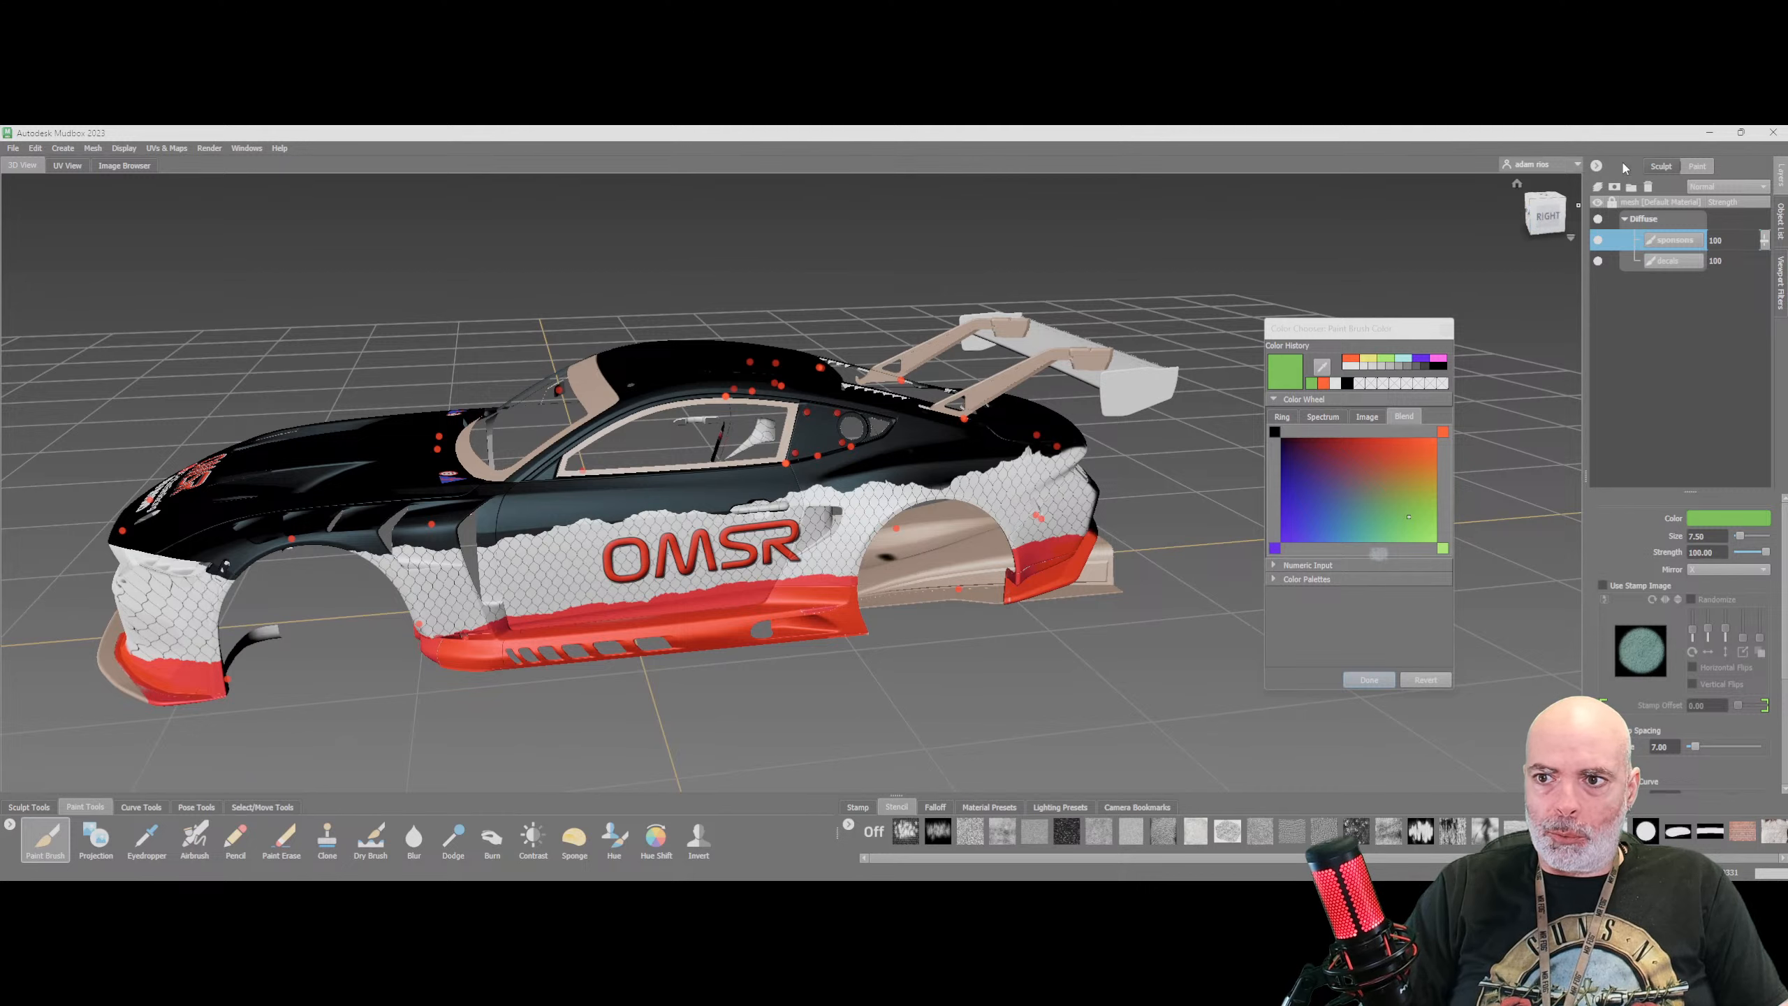
left_click(1552, 219)
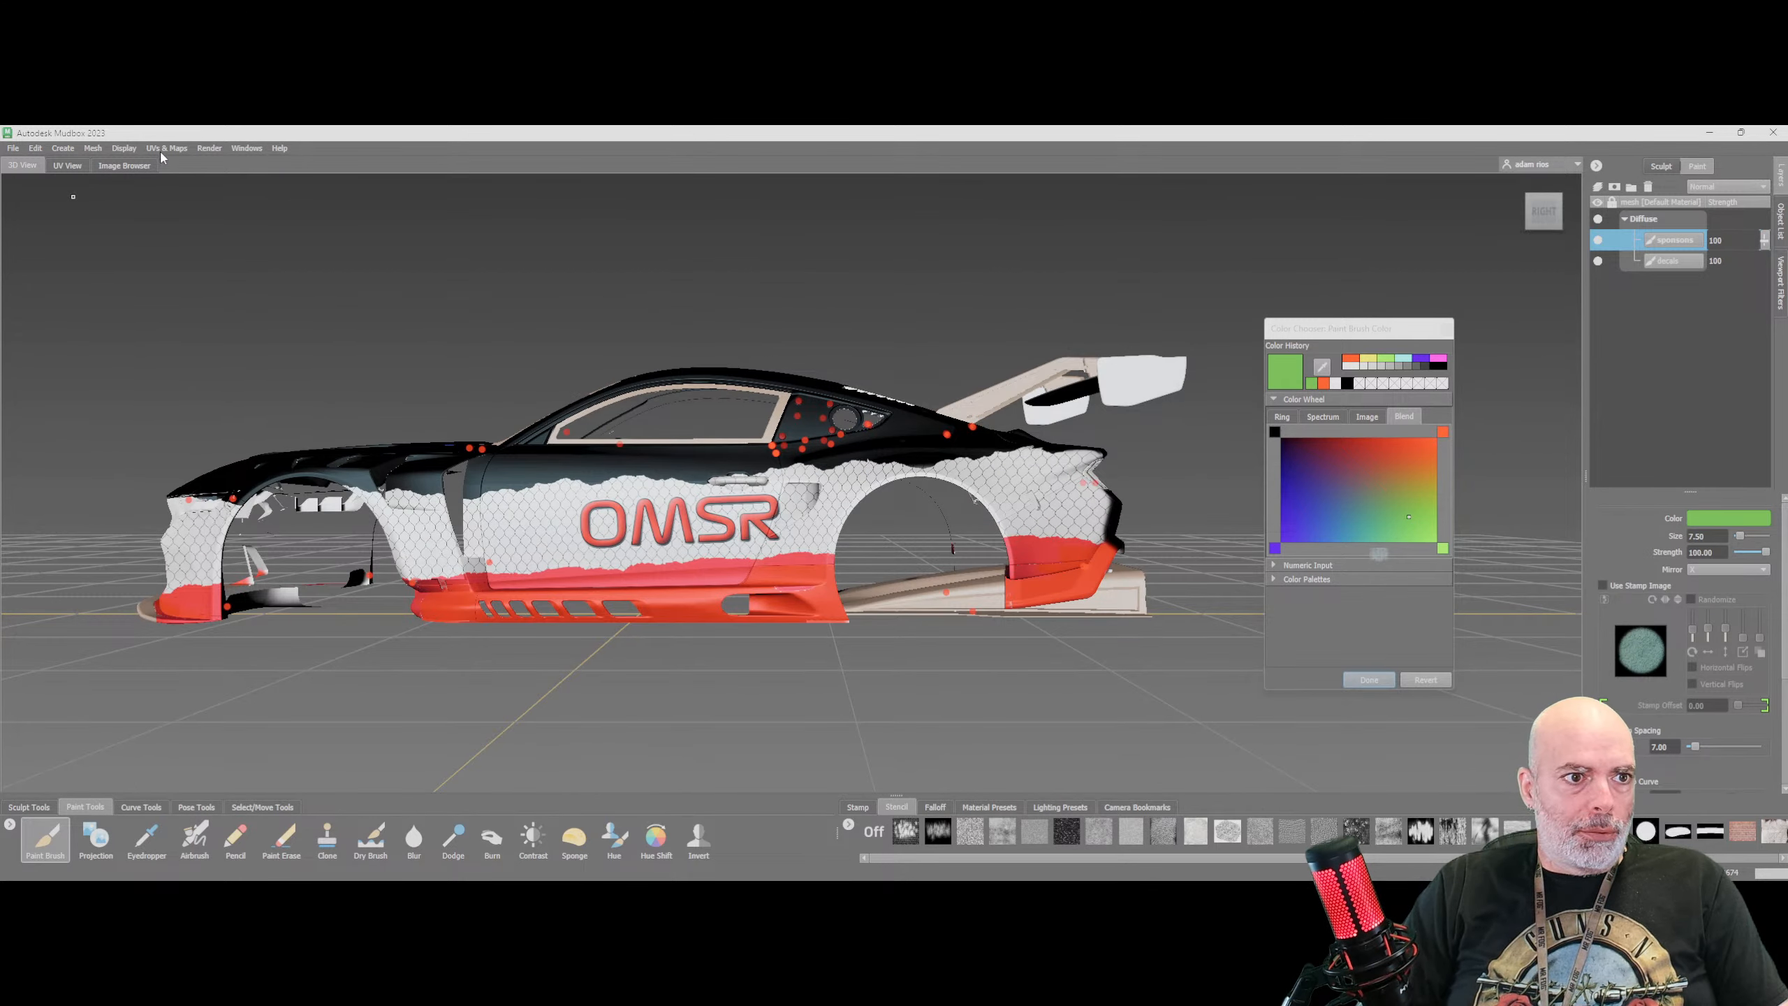
Load PLS NO PUNTERINO.png as the stencil and display it over the 3D car
left_click(127, 166)
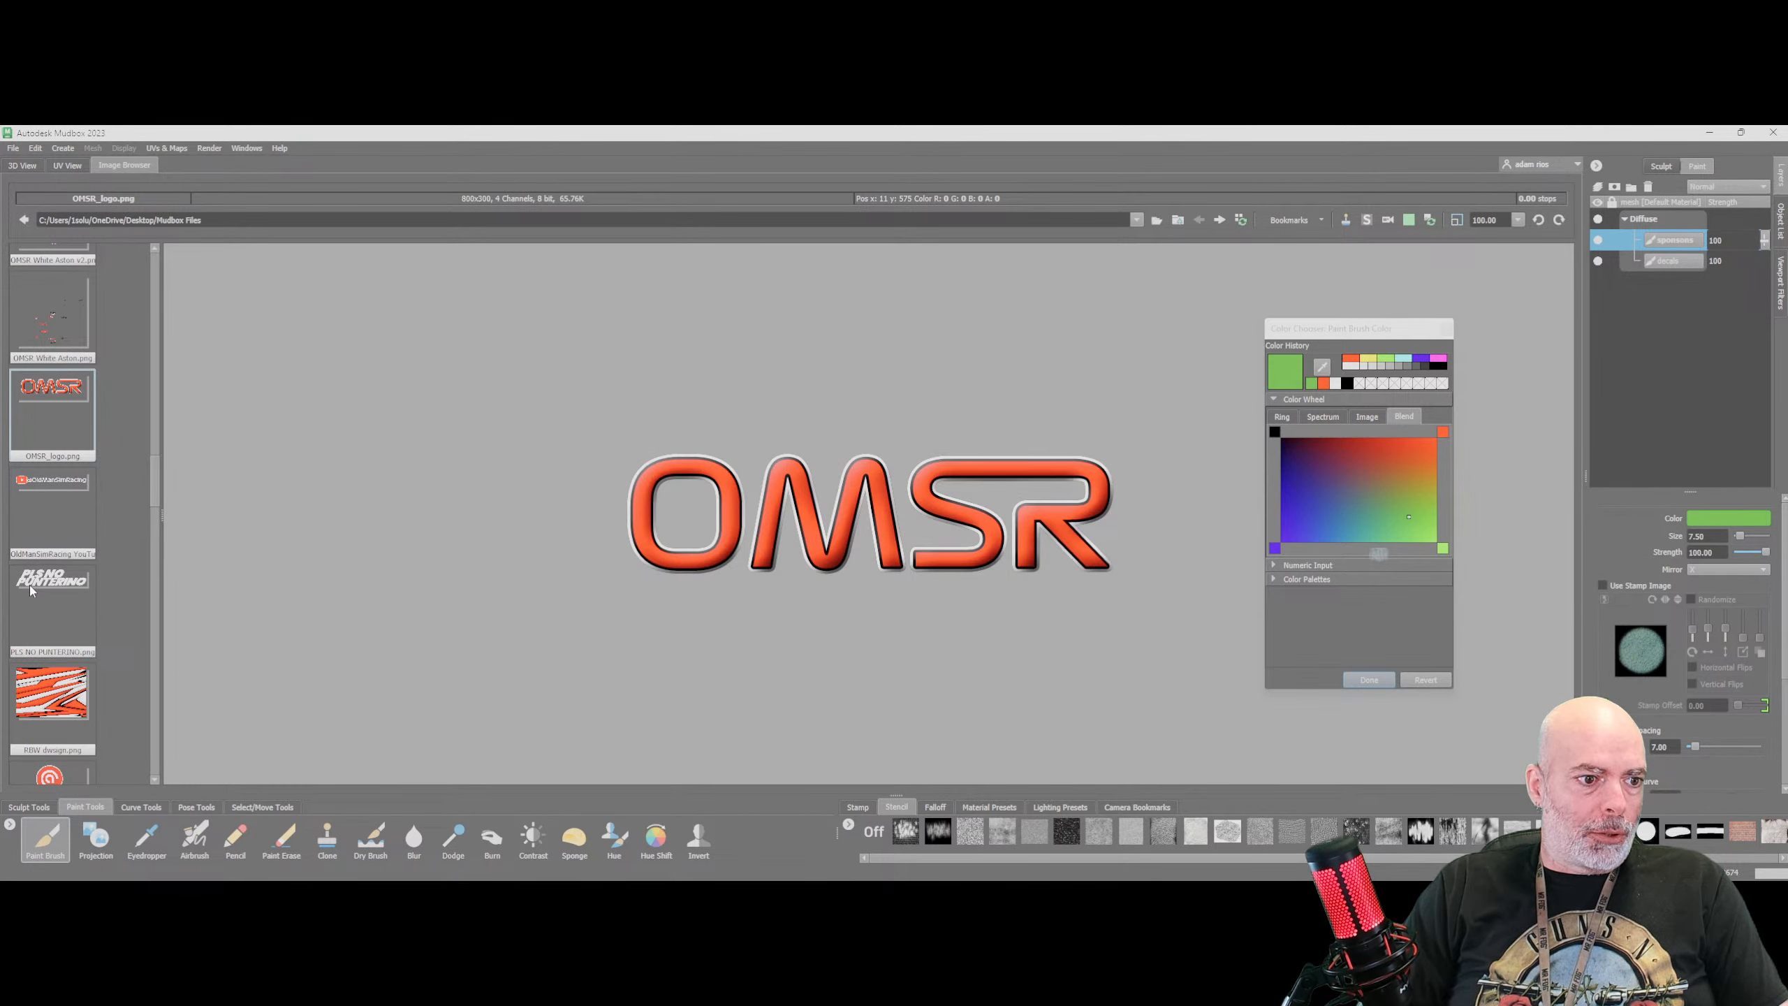
left_click(55, 582)
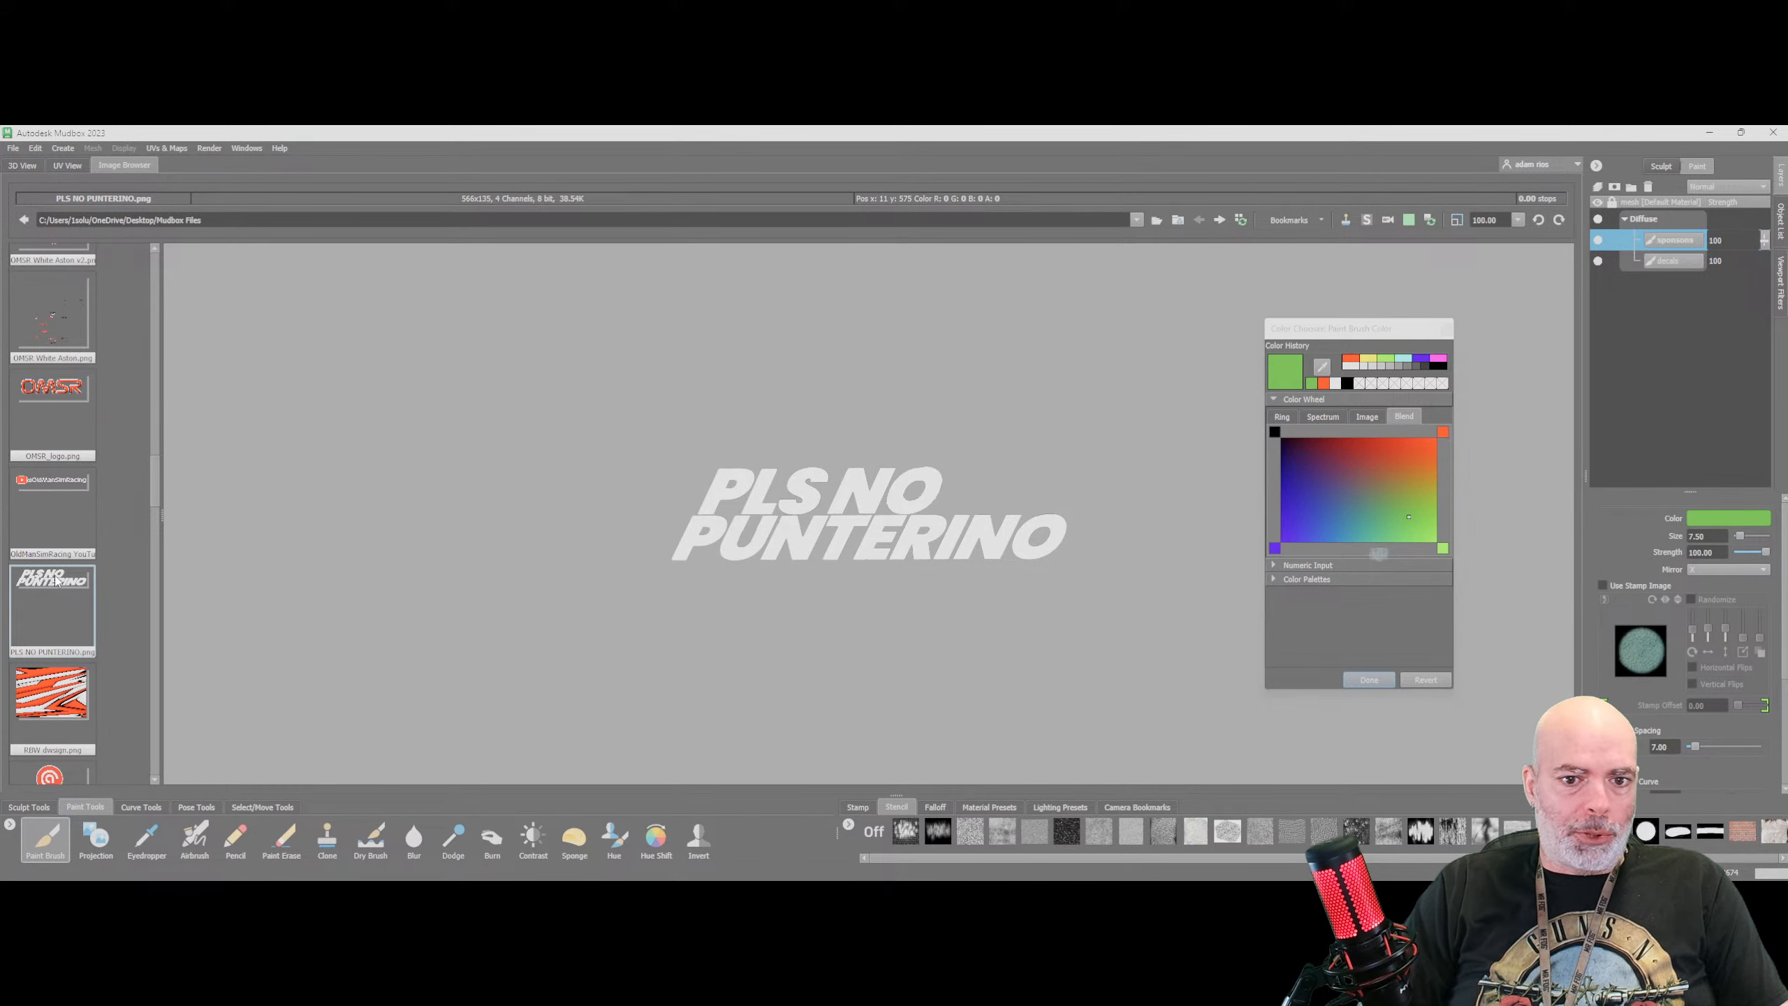
left_click(1367, 220)
left_click(22, 166)
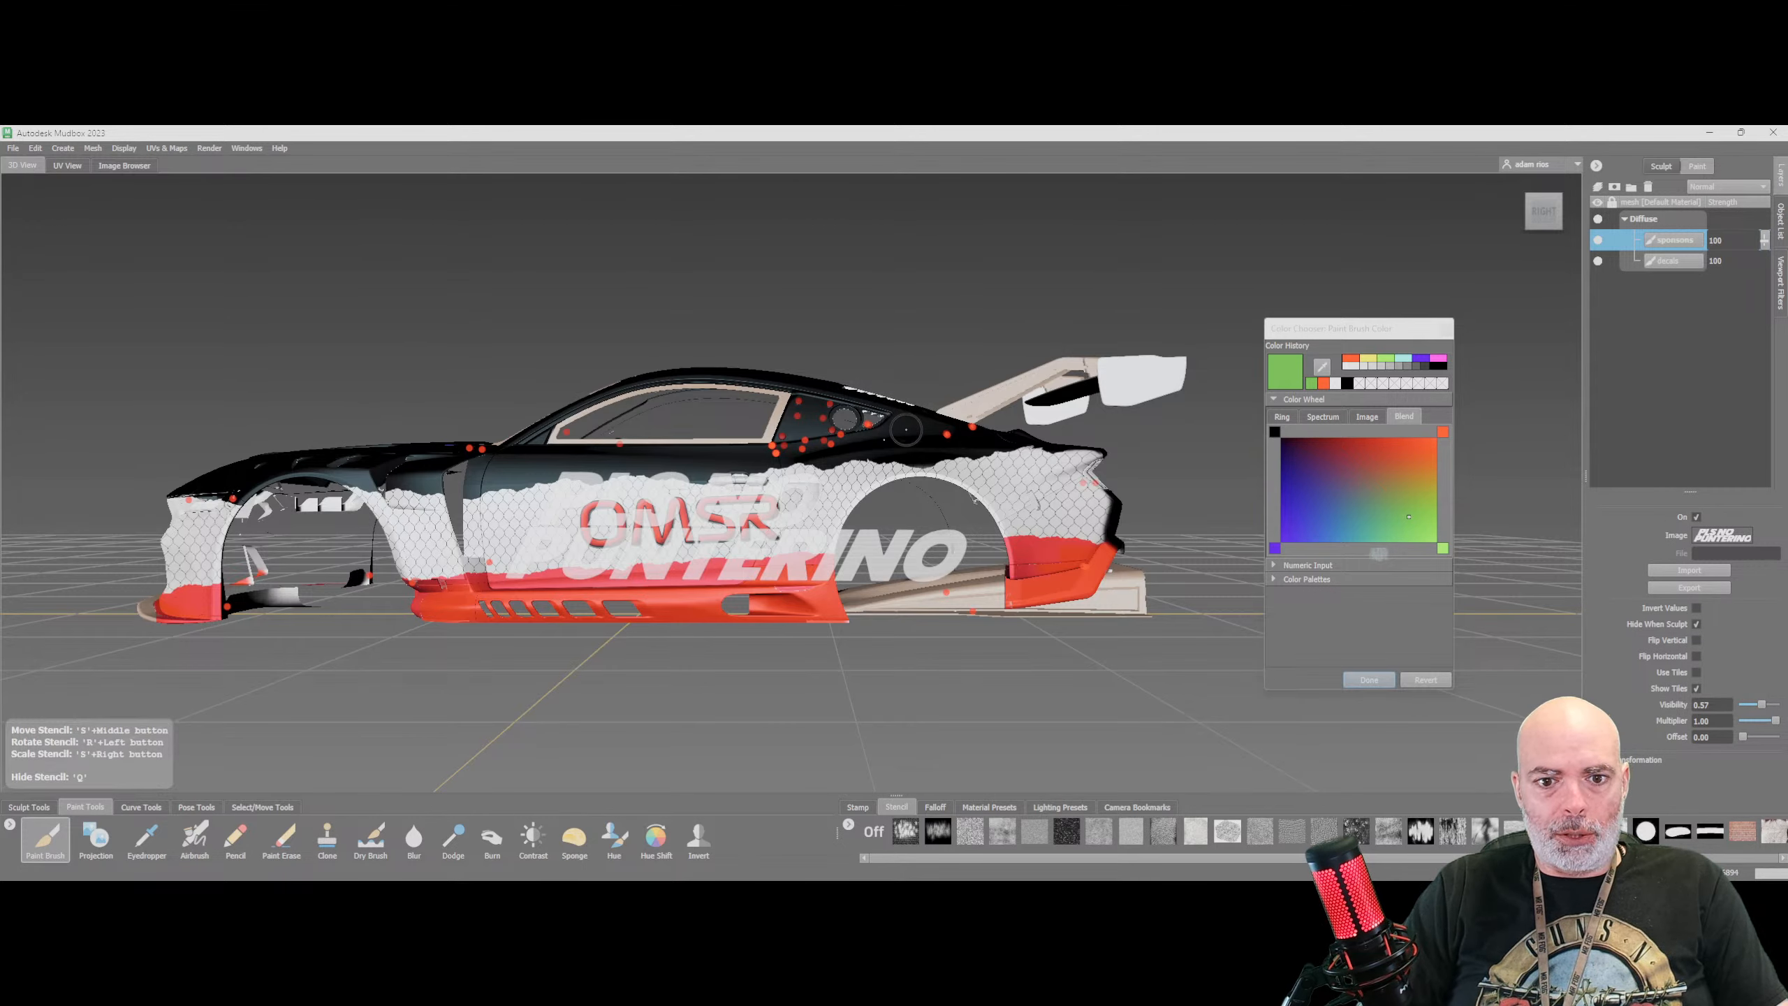
key("q")
key("q")
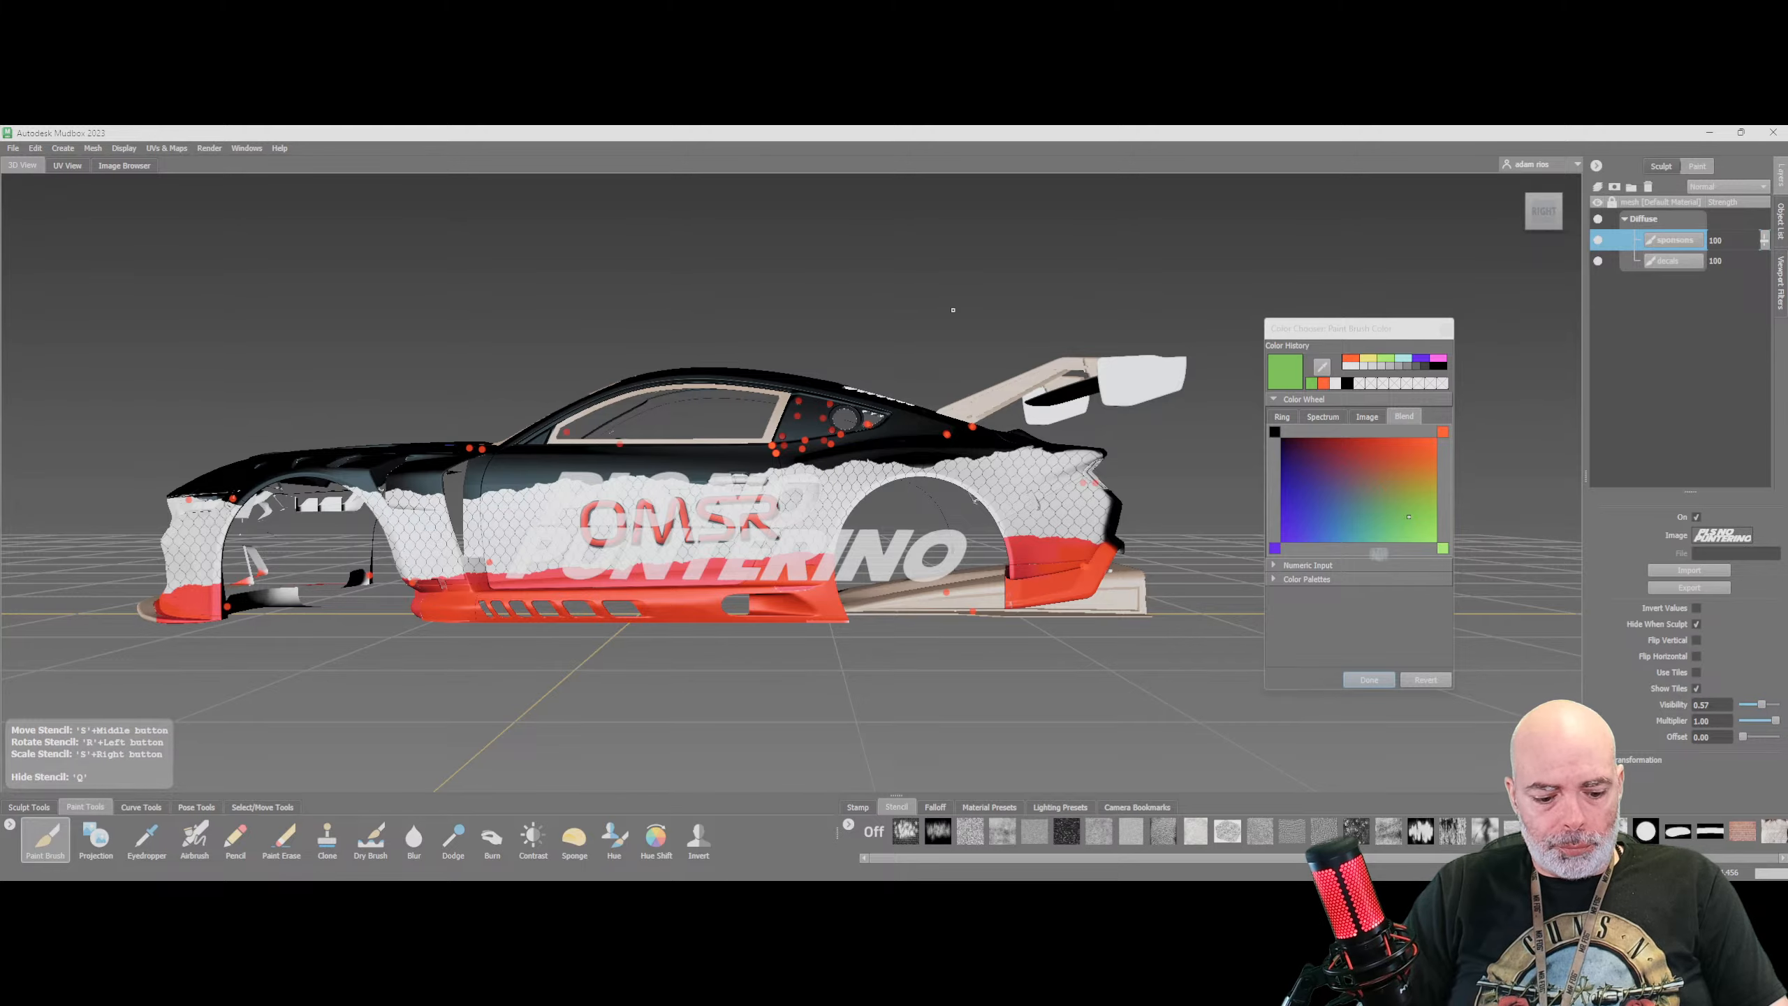
Shrink and tilt the PLS NO PUNTERINO stencil and place it between the two lower openings of the rear bumper
left_click_drag(954, 310, 1520, 255, "alt")
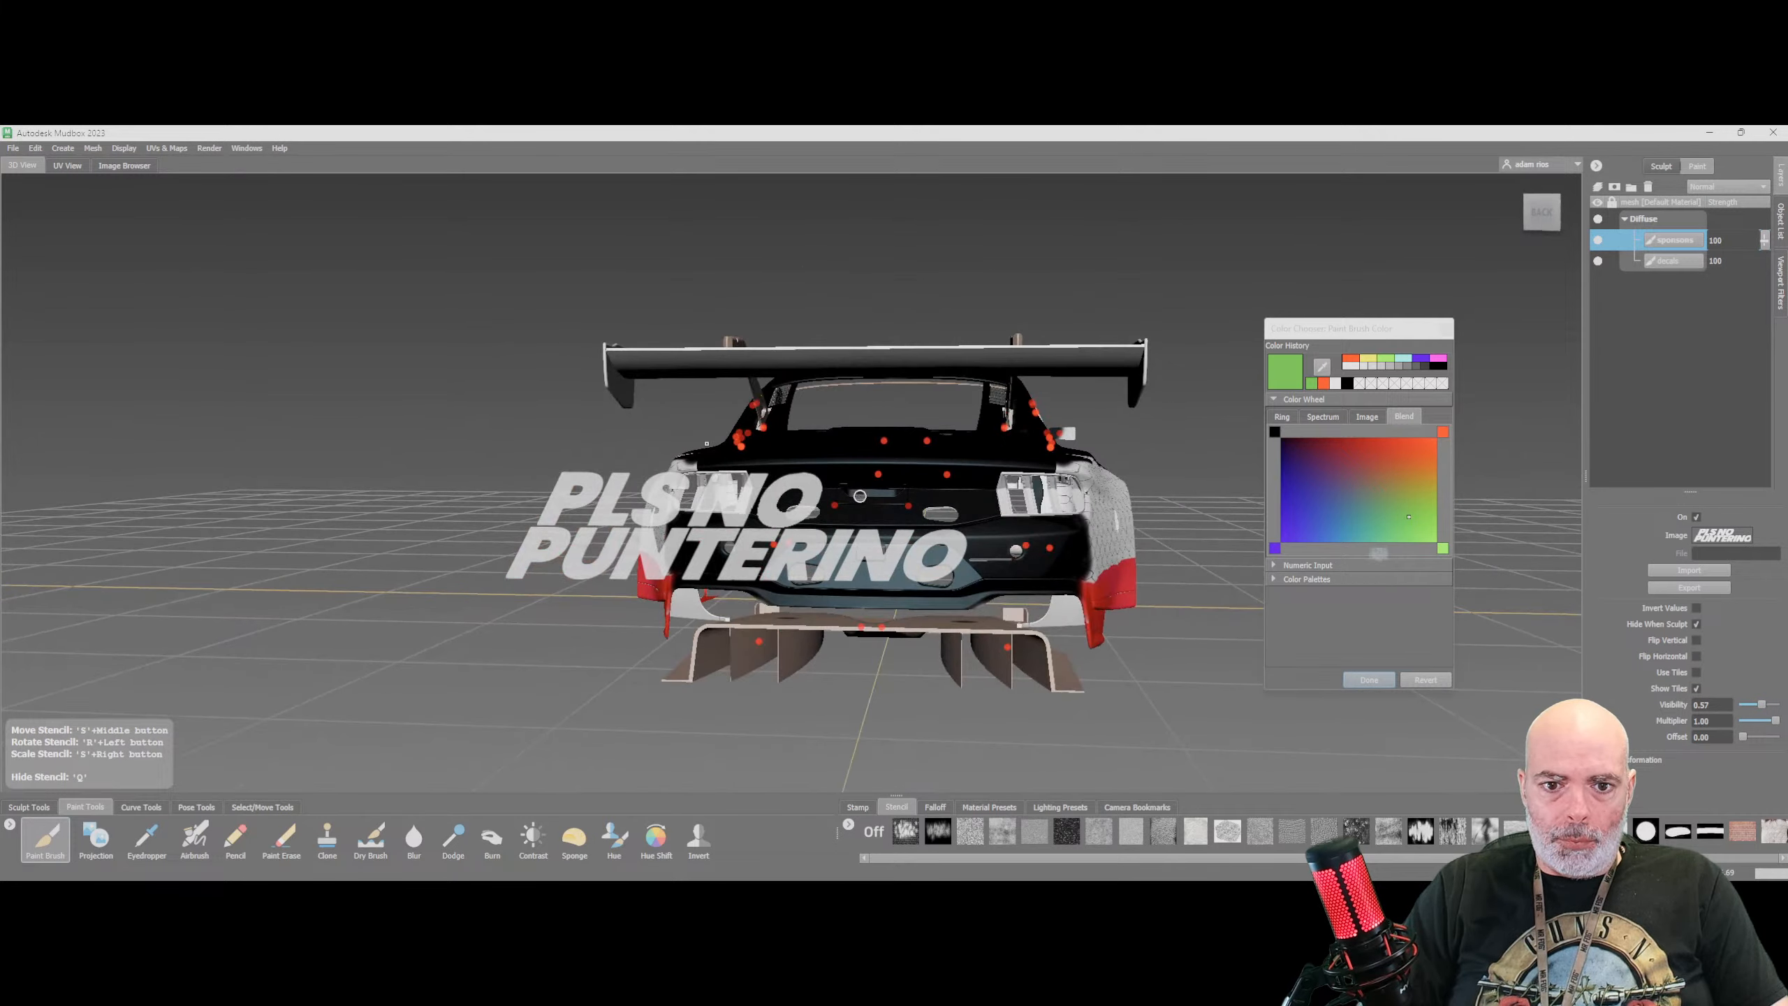
left_click(1544, 217)
scroll(1165, 483, "up", 4)
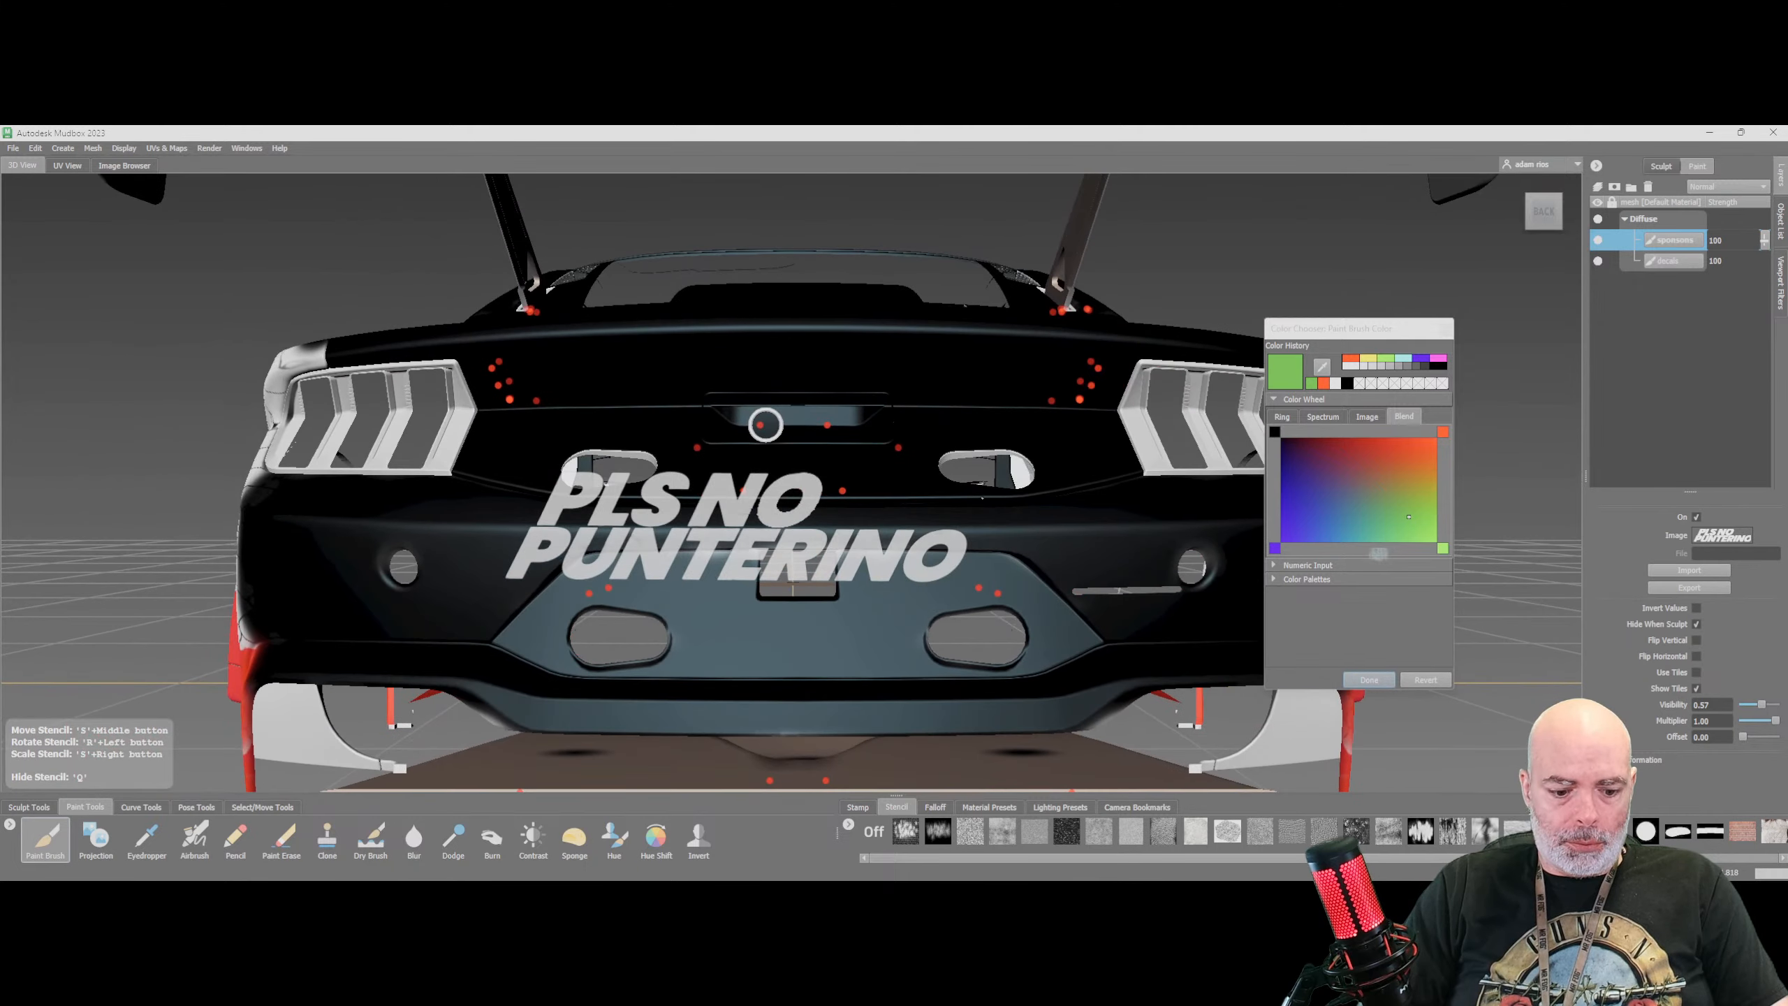
right_click_drag(879, 528, 949, 528)
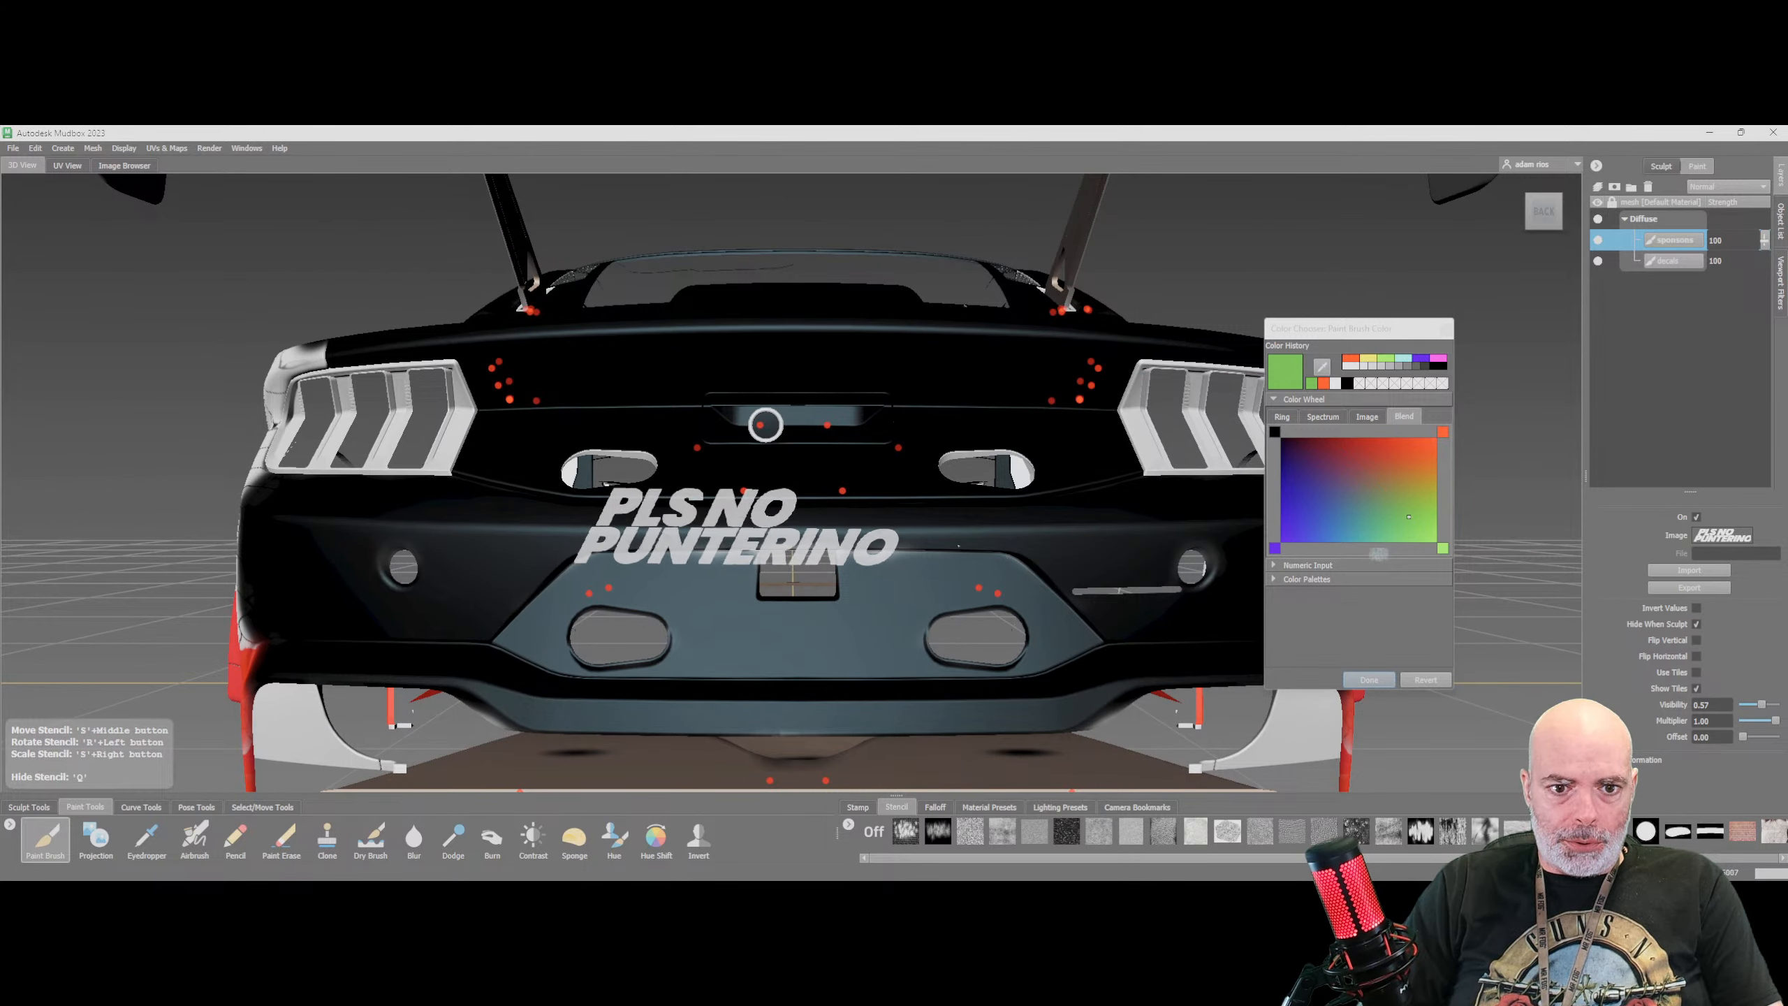
left_click_drag(949, 528, 960, 504)
right_click_drag(923, 505, 845, 506)
middle_click_drag(844, 505, 711, 516)
right_click_drag(710, 516, 678, 518)
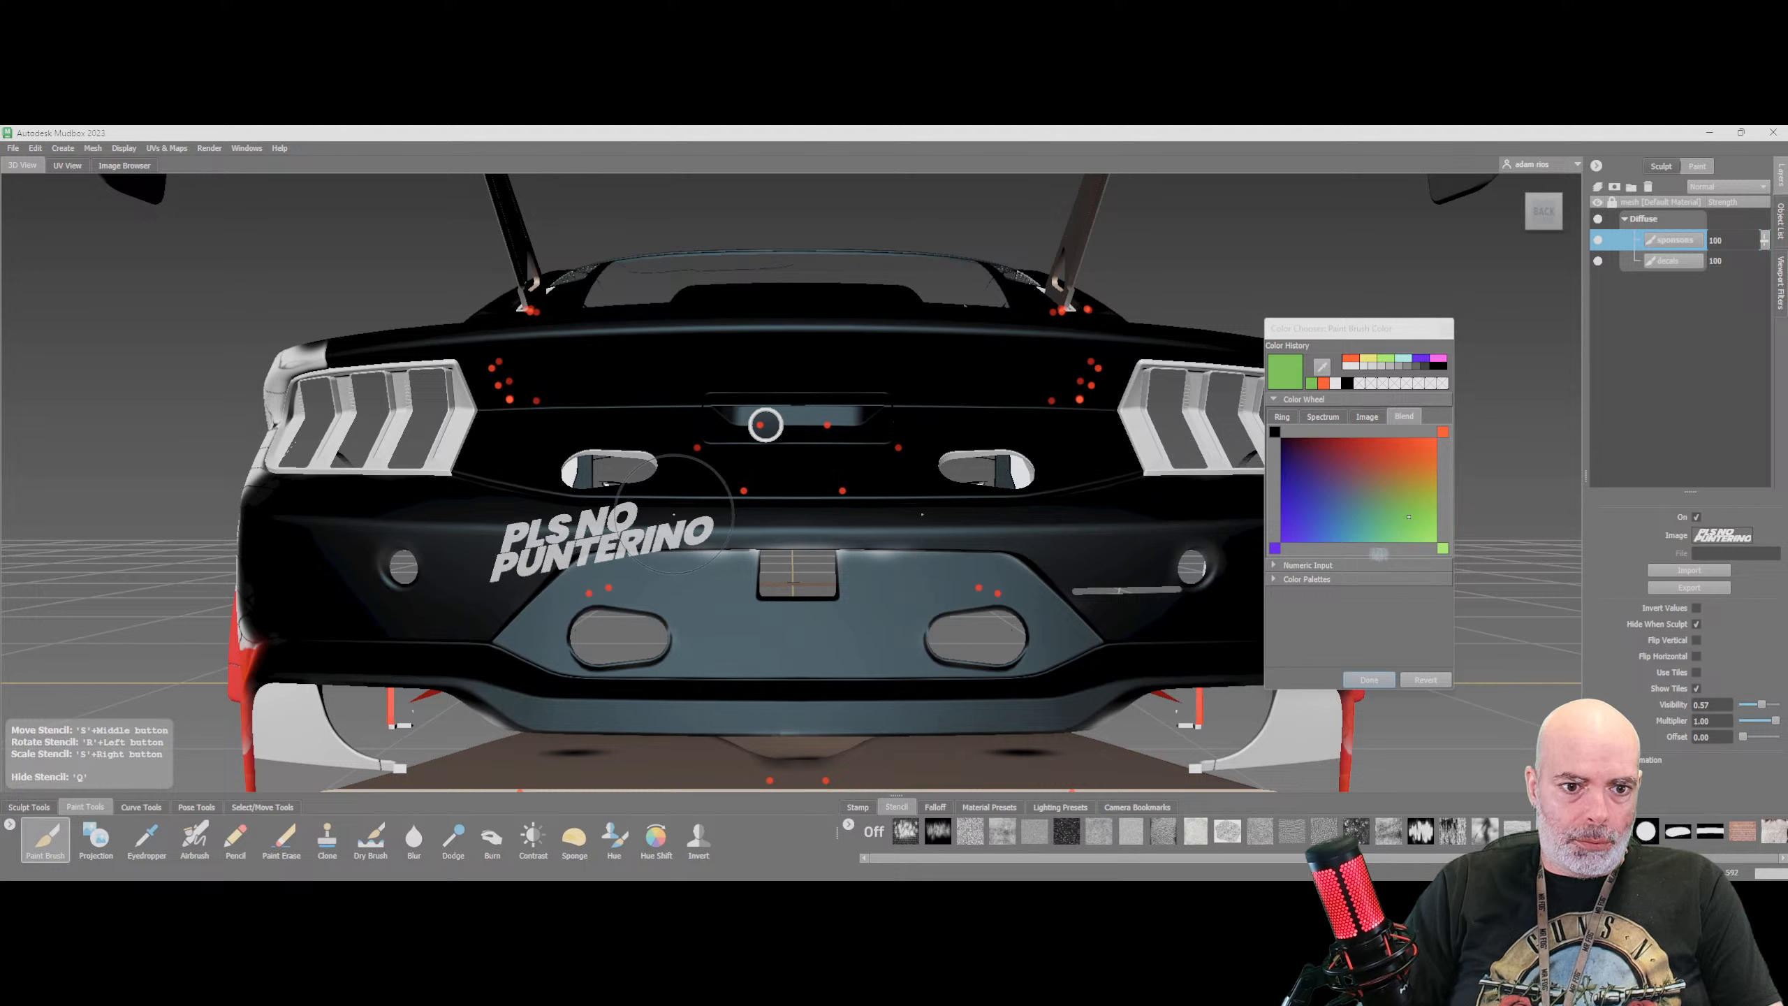
middle_click_drag(678, 518, 639, 522)
right_click_drag(639, 523, 619, 524)
middle_click_drag(619, 524, 851, 620)
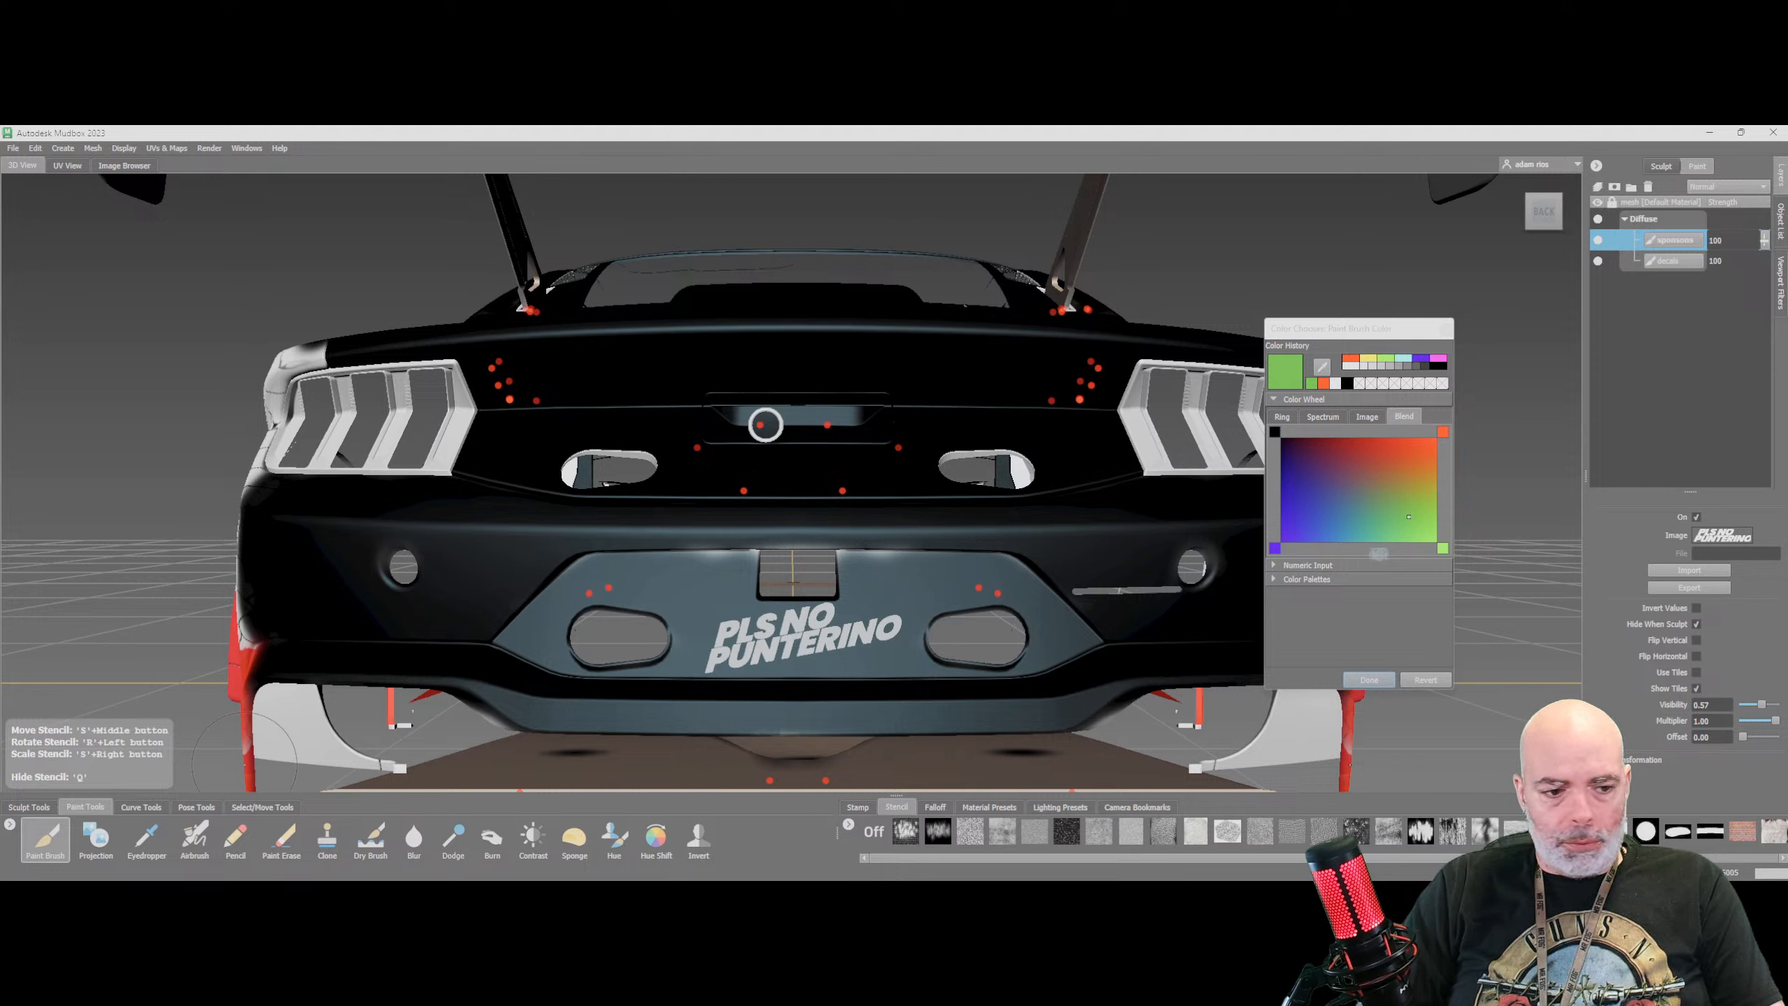
Project the PLS NO PUNTERINO decal onto the rear bumper with the Projection tool and mirroring off, and hide the stencil
left_click(96, 838)
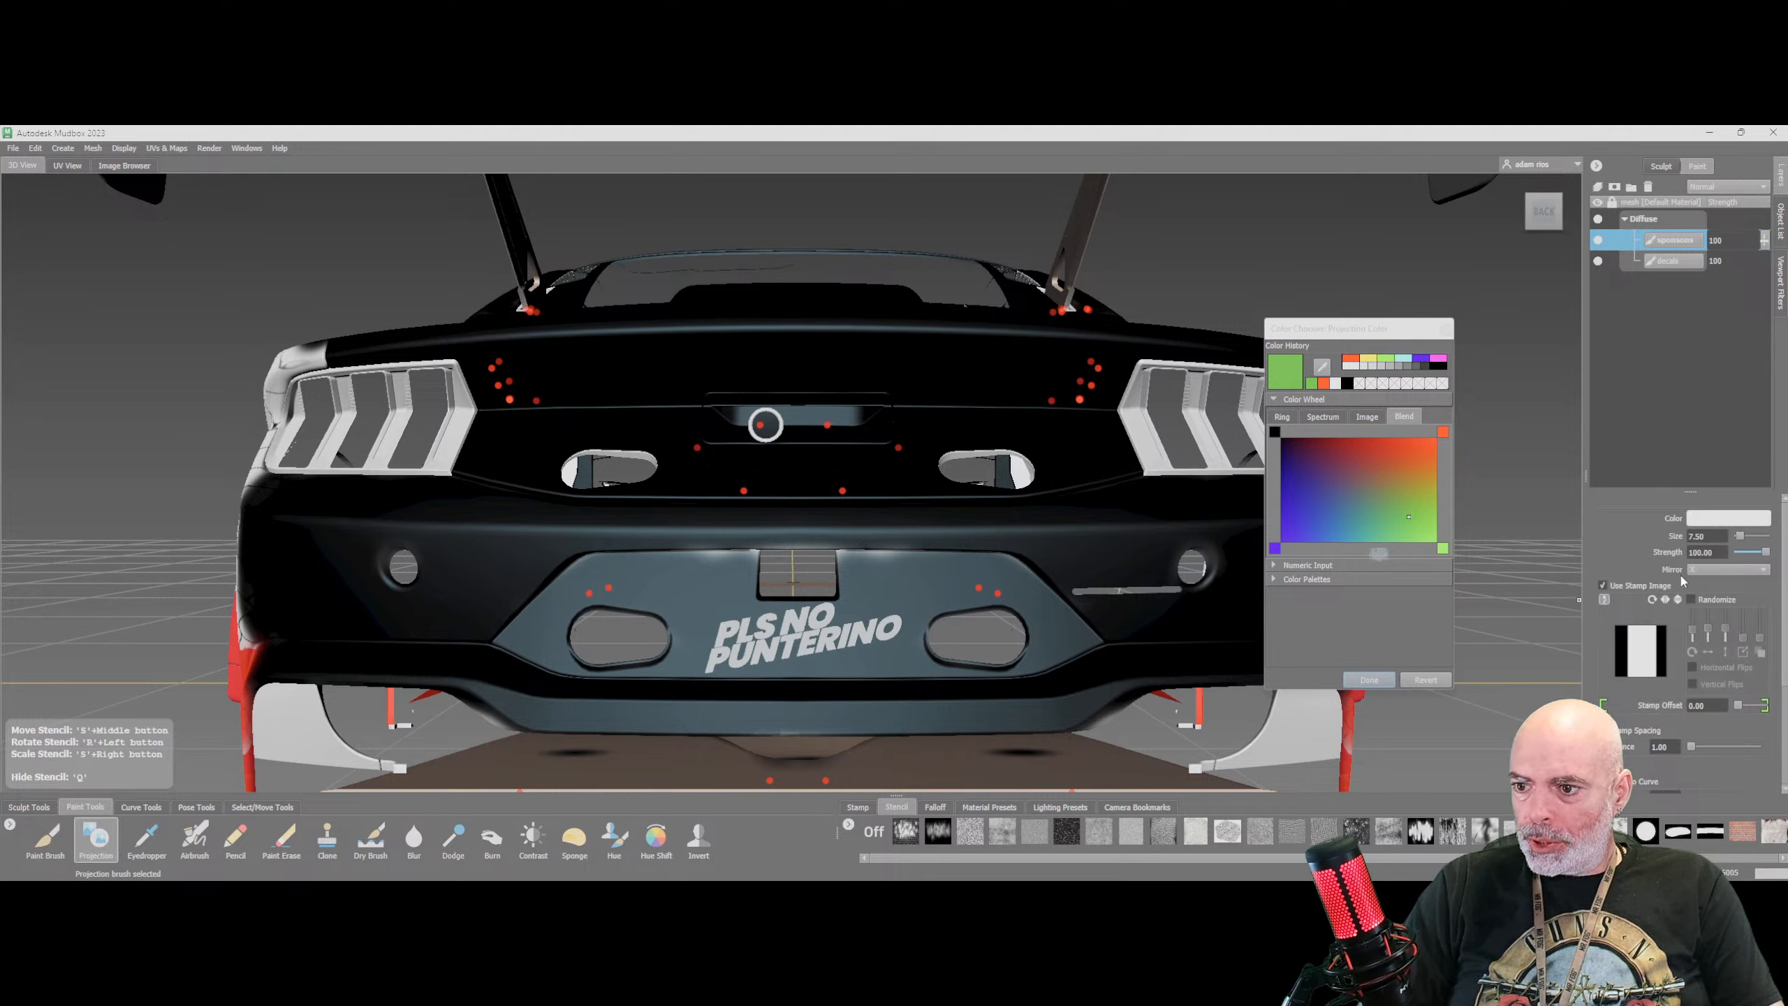
left_click(1725, 569)
left_click(1711, 556)
key("q")
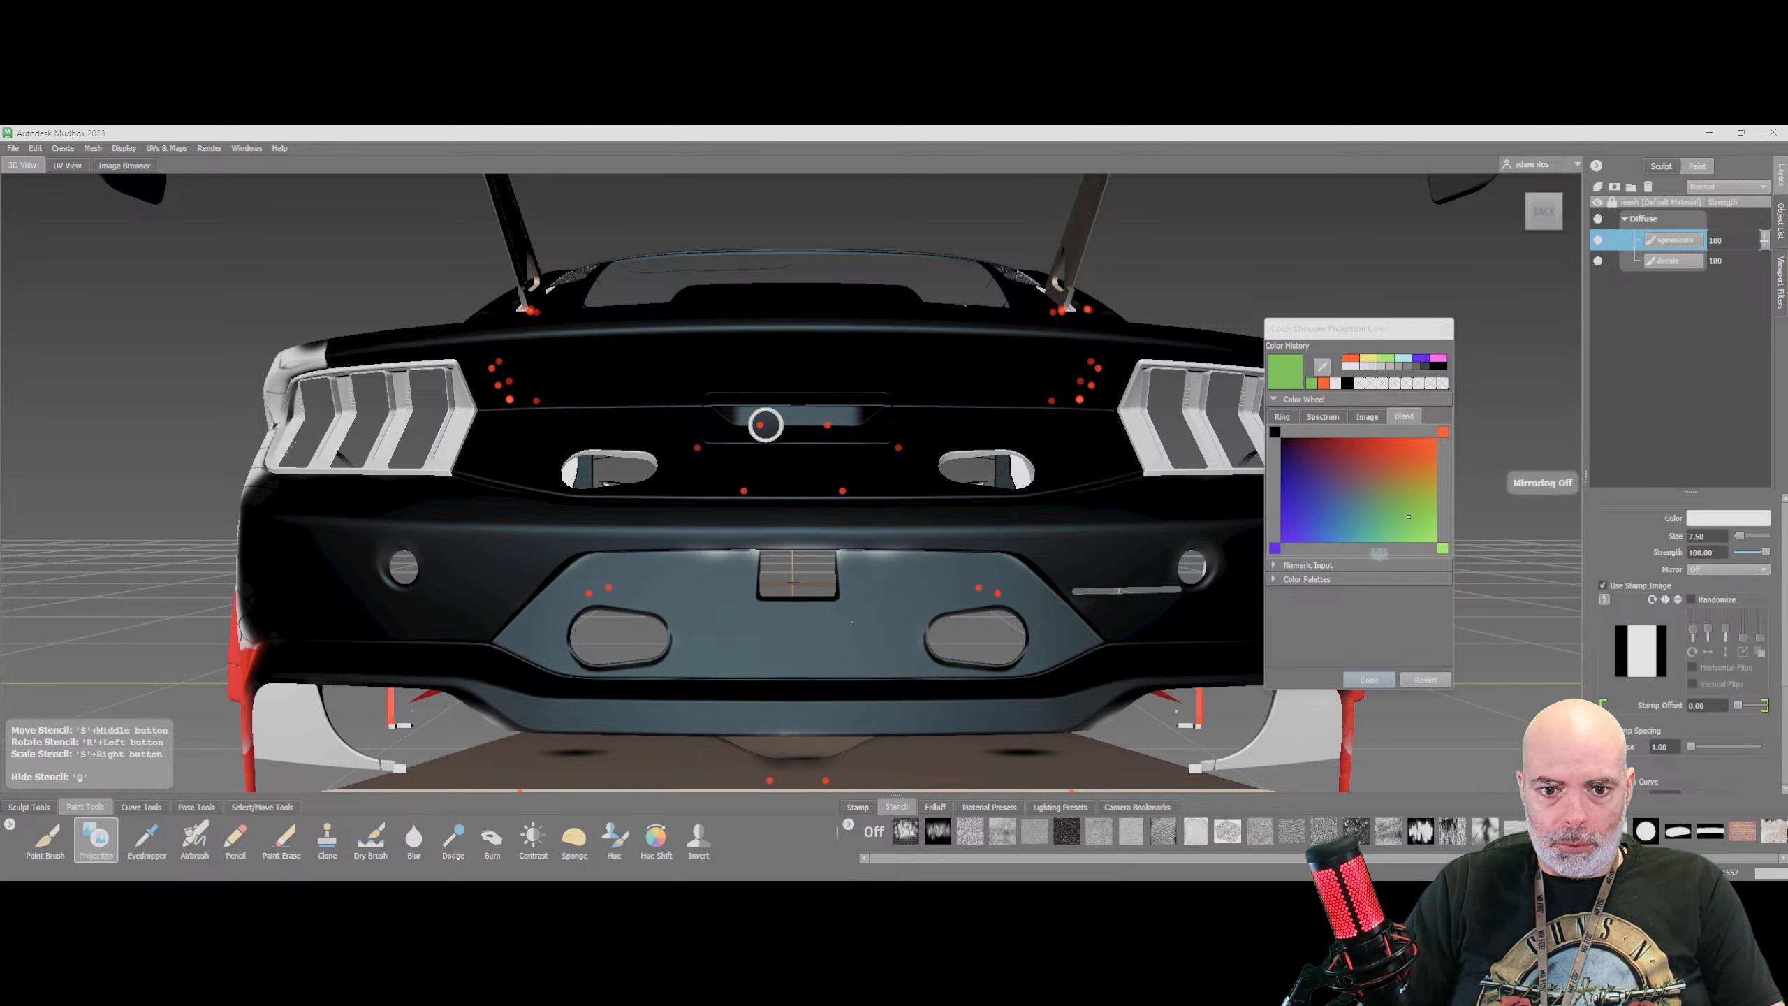
left_click_drag(852, 622, 725, 634)
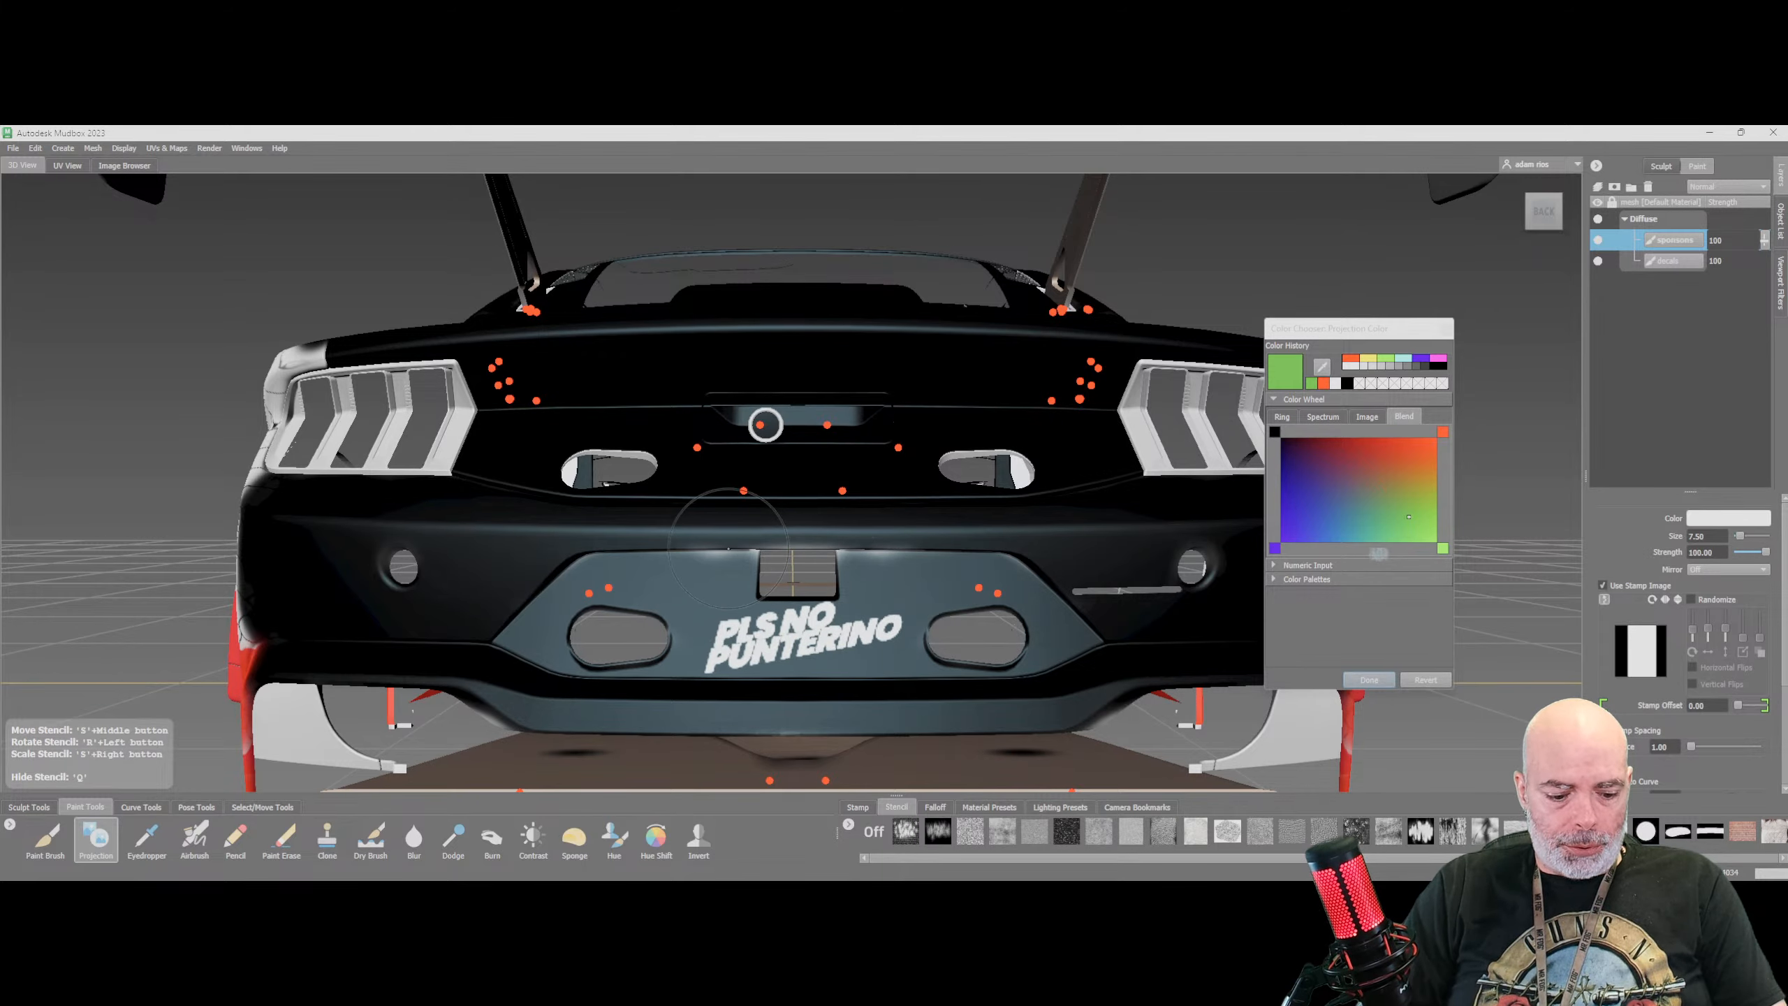
key("q")
Load SimSport-Logo-Black-Stacked.png as the stencil and display it over the 3D car's right rear quarter
left_click_drag(393, 496, 477, 503, "alt")
left_click_drag(1057, 449, 646, 529, "alt")
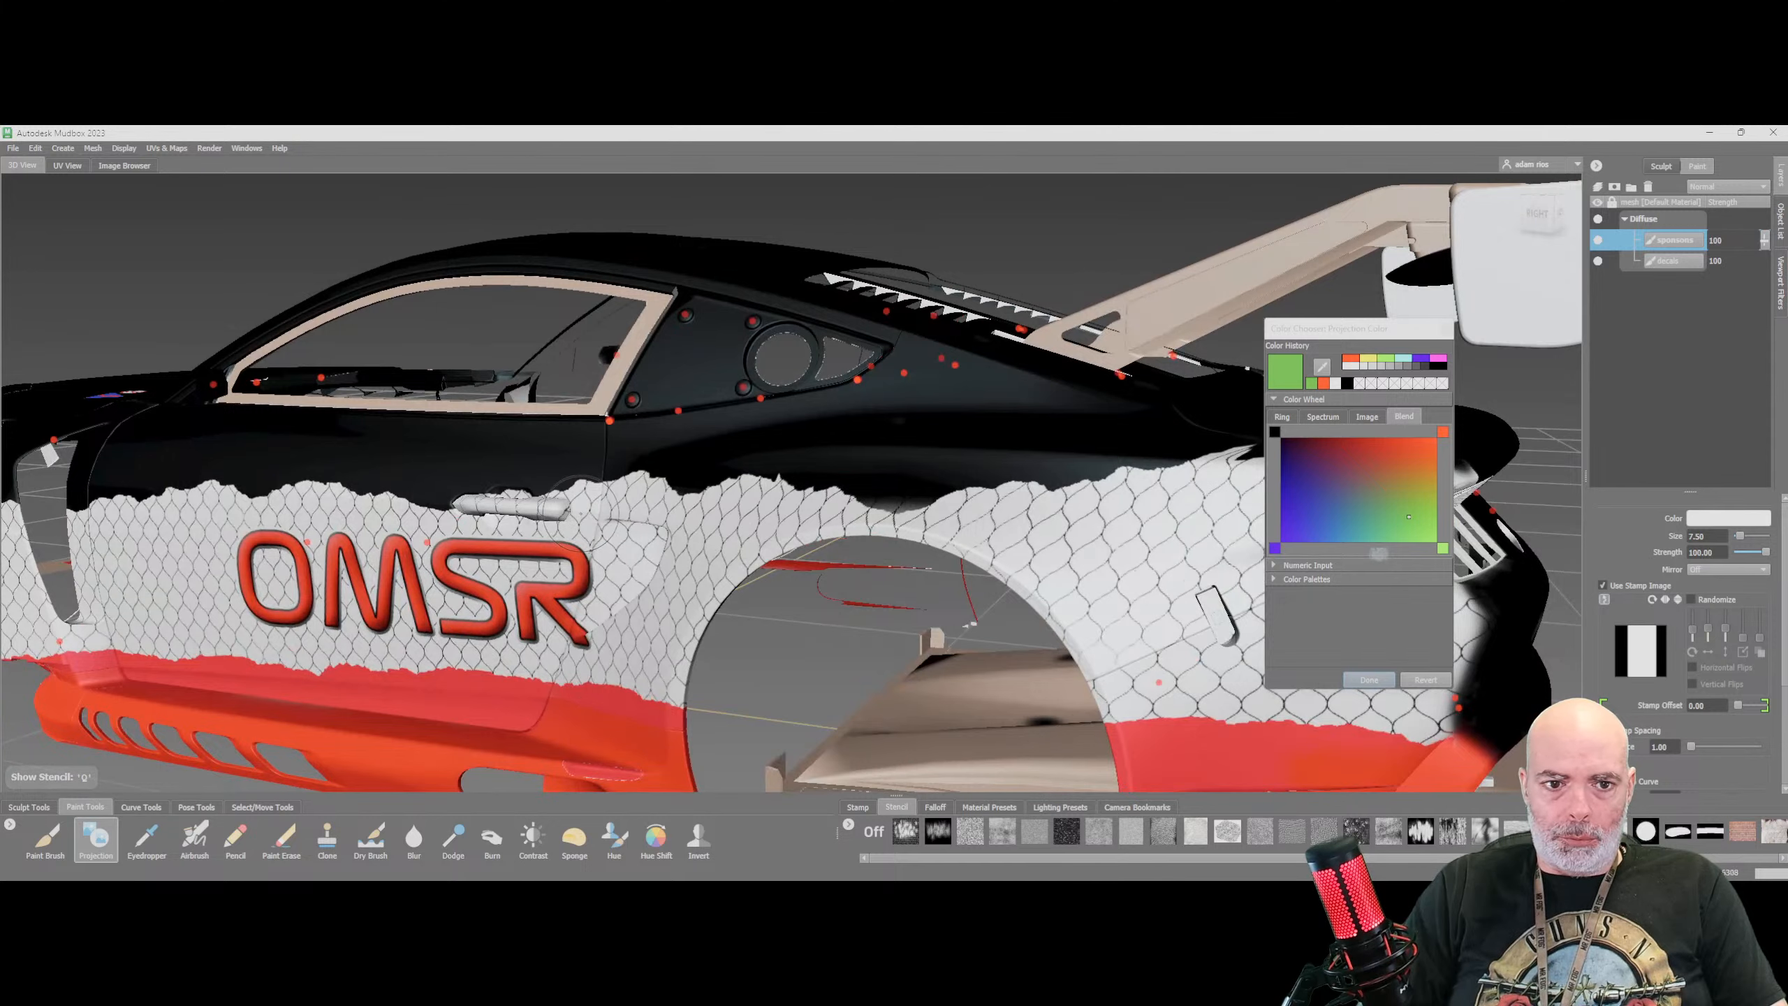
scroll(646, 526, "down", 1)
middle_click_drag(743, 492, 410, 440, "alt")
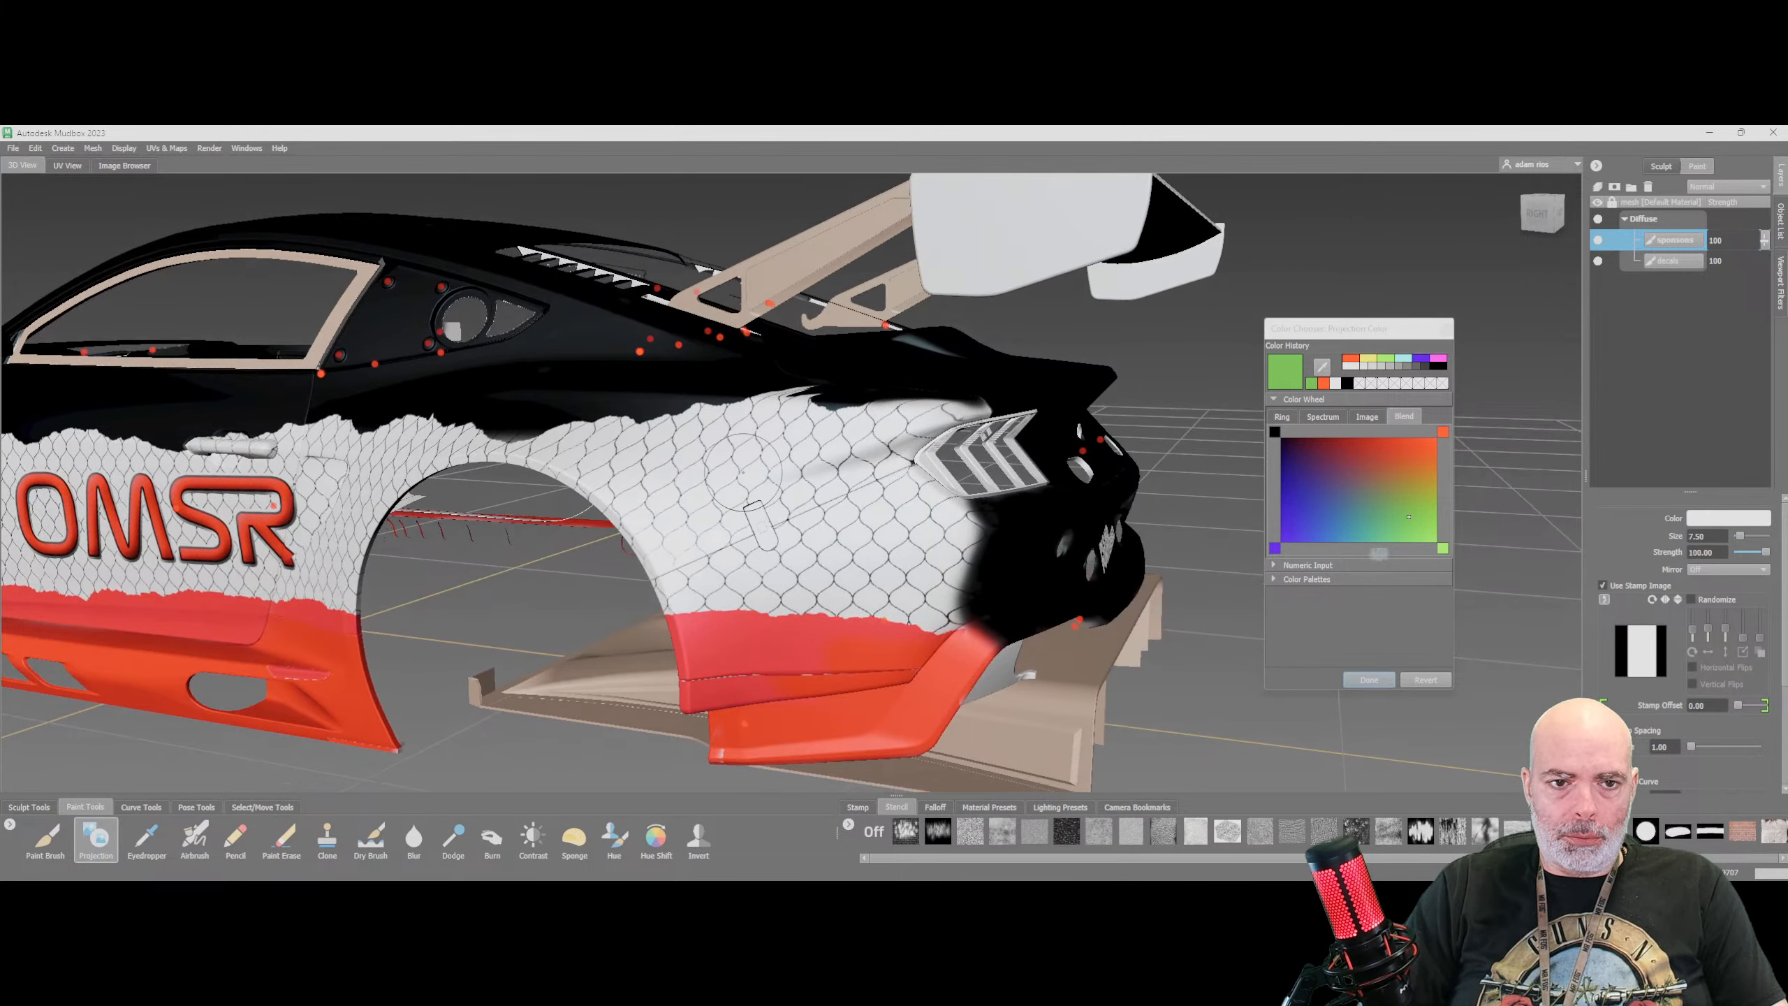
left_click(124, 166)
scroll(116, 447, "down", 2)
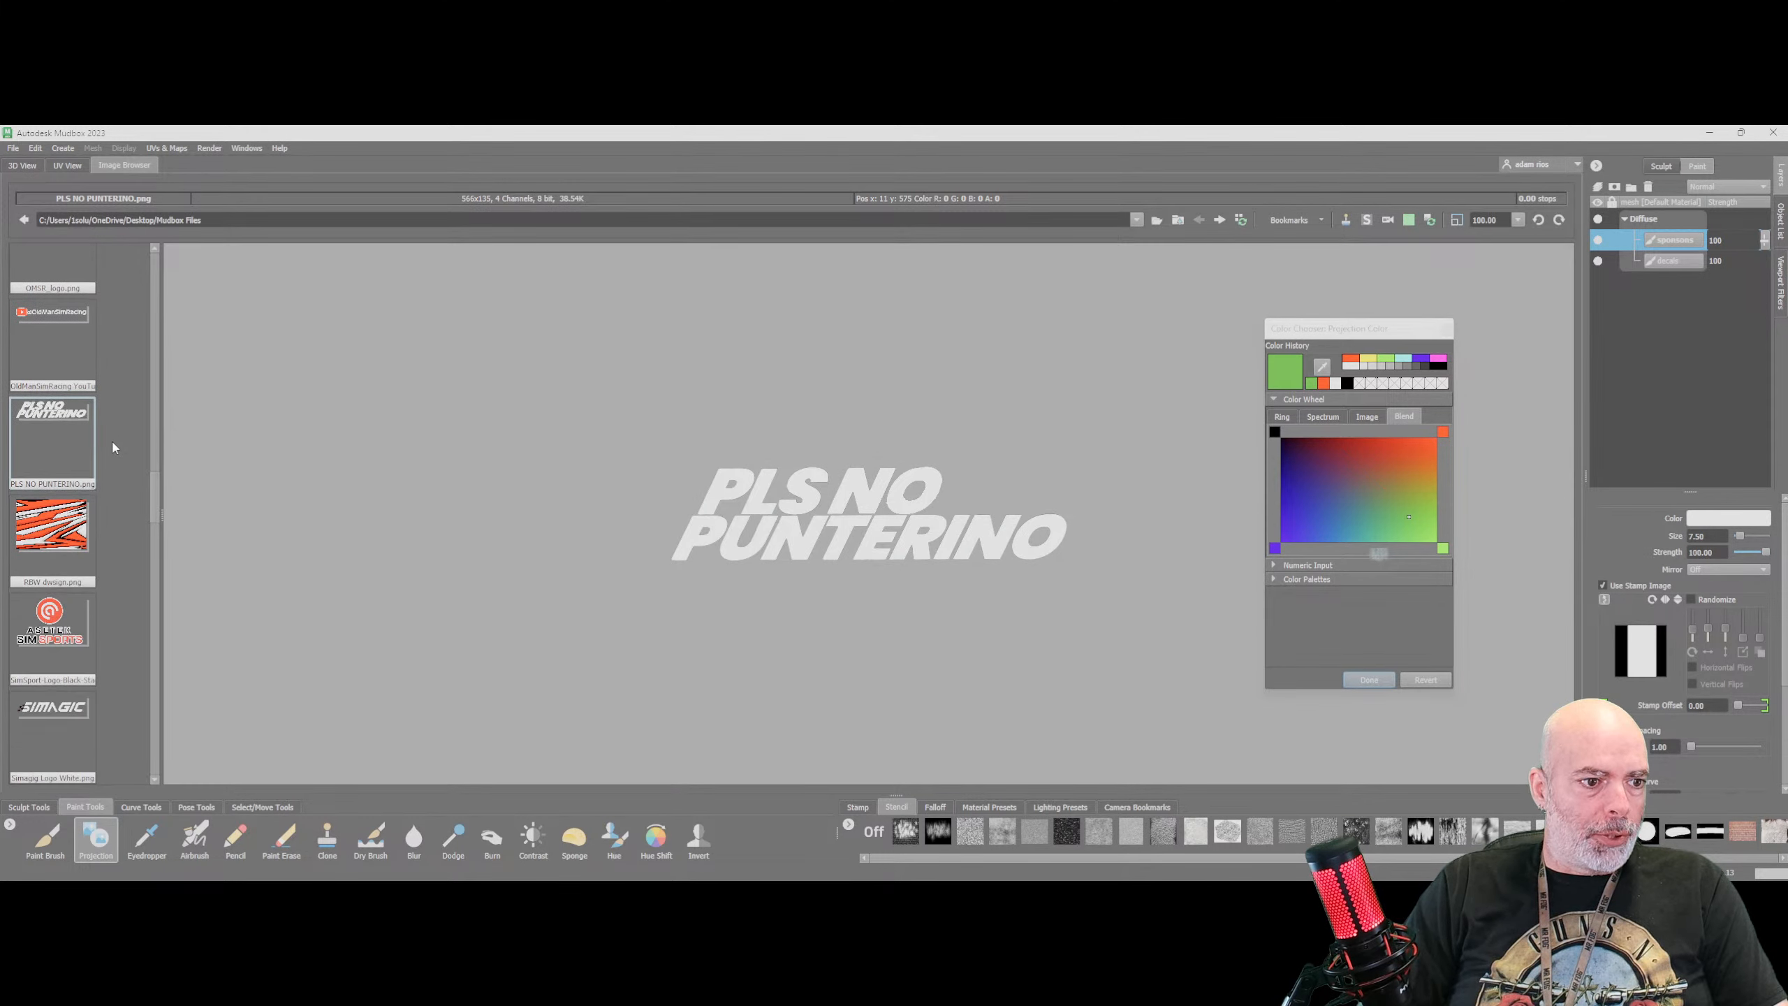
scroll(78, 514, "down", 1)
left_click(48, 571)
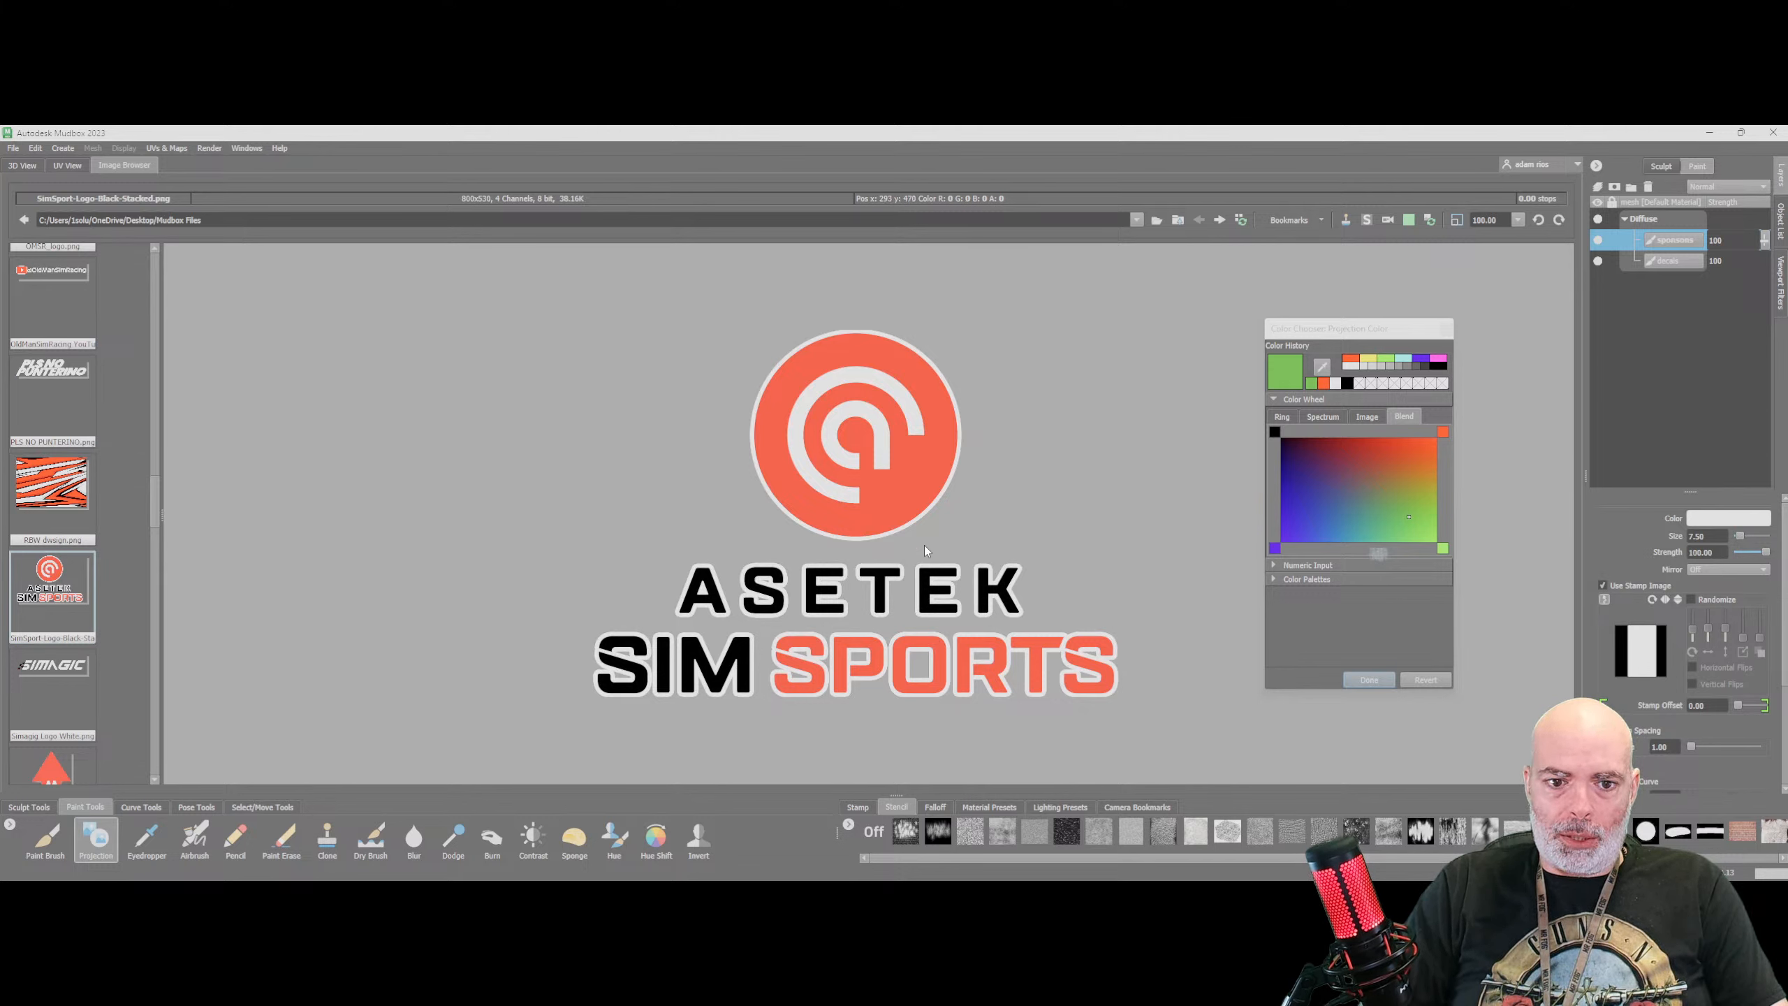
left_click(1365, 221)
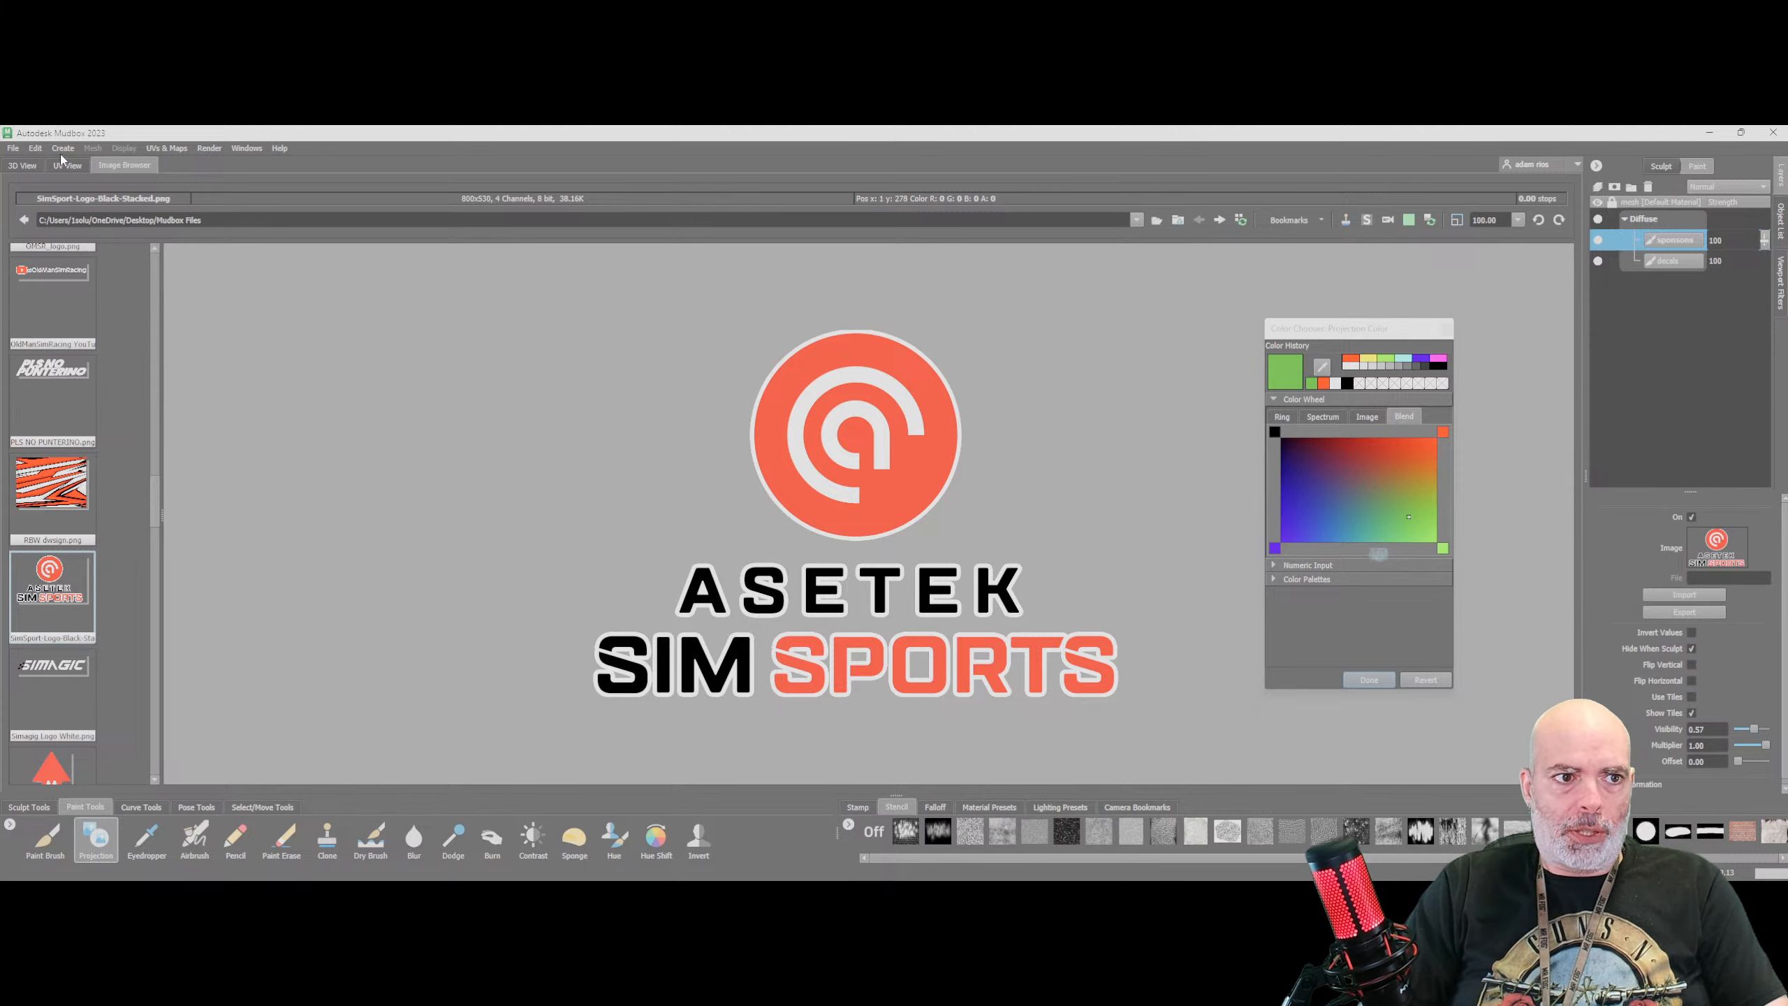
left_click(23, 166)
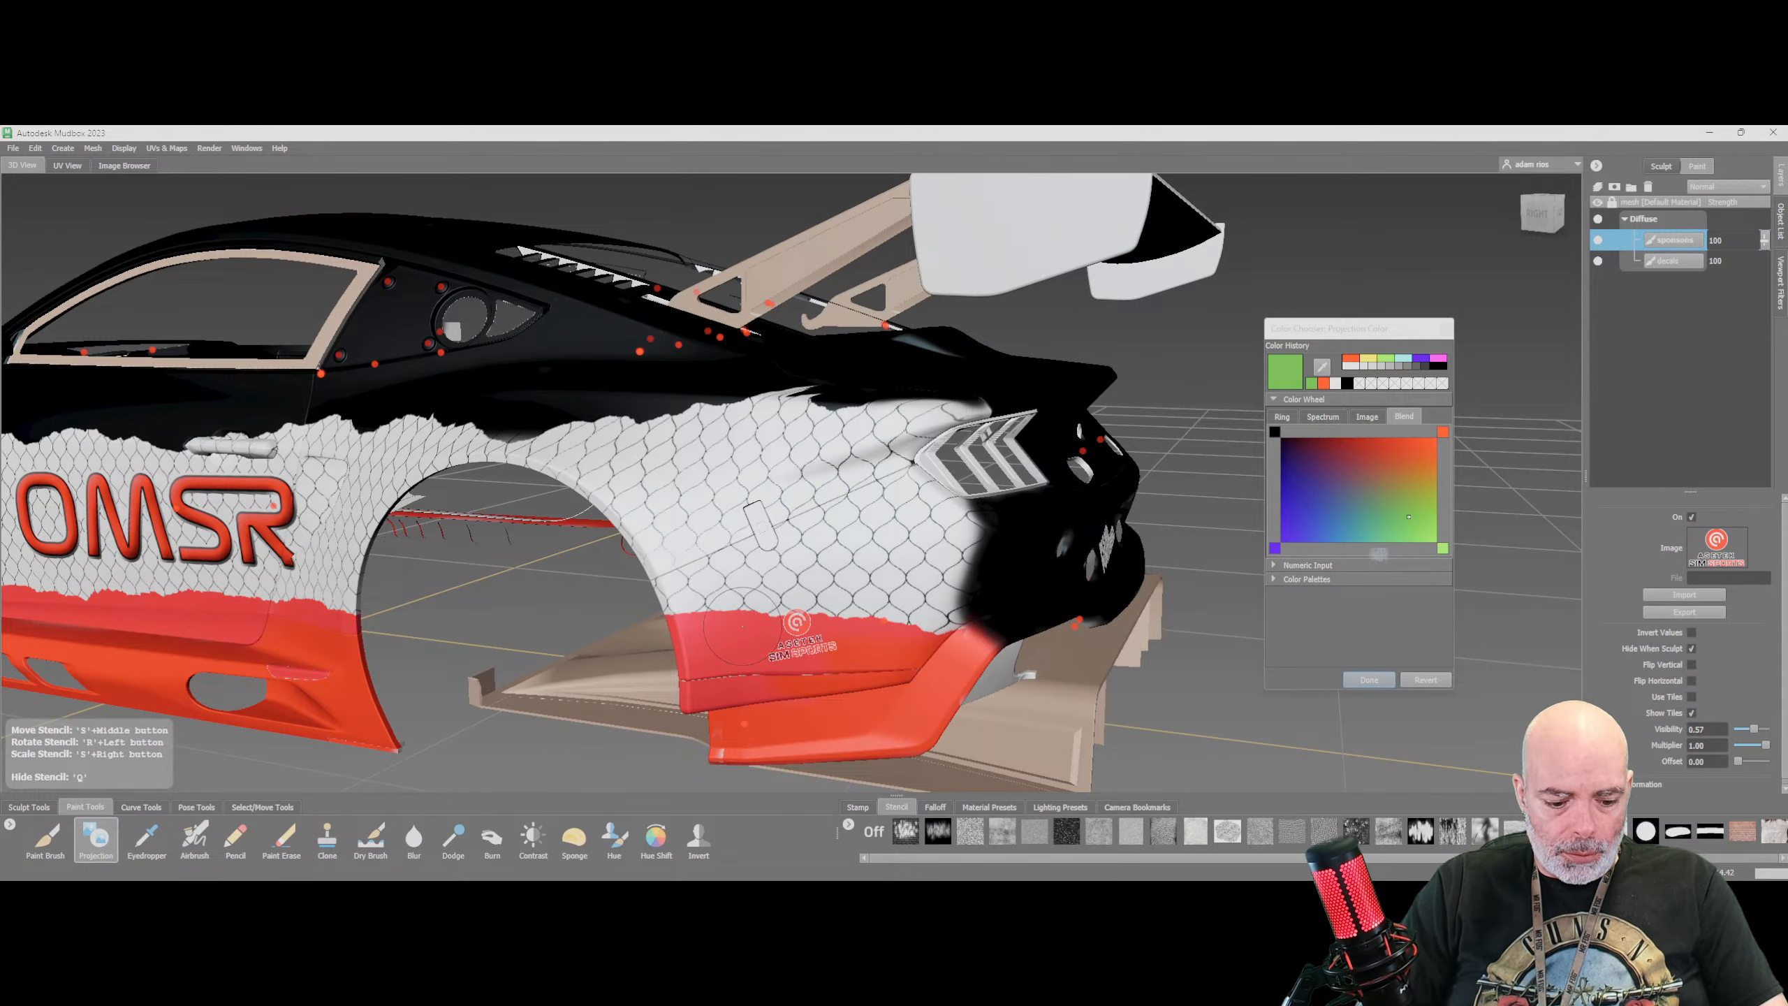
Enlarge the Asetek Sim Sports stencil, adjust its tilt, and place it across the white and red areas behind the right rear wheel arch
right_click_drag(742, 636, 1011, 607)
right_click_drag(820, 641, 992, 633)
left_click_drag(808, 719, 827, 631, "alt")
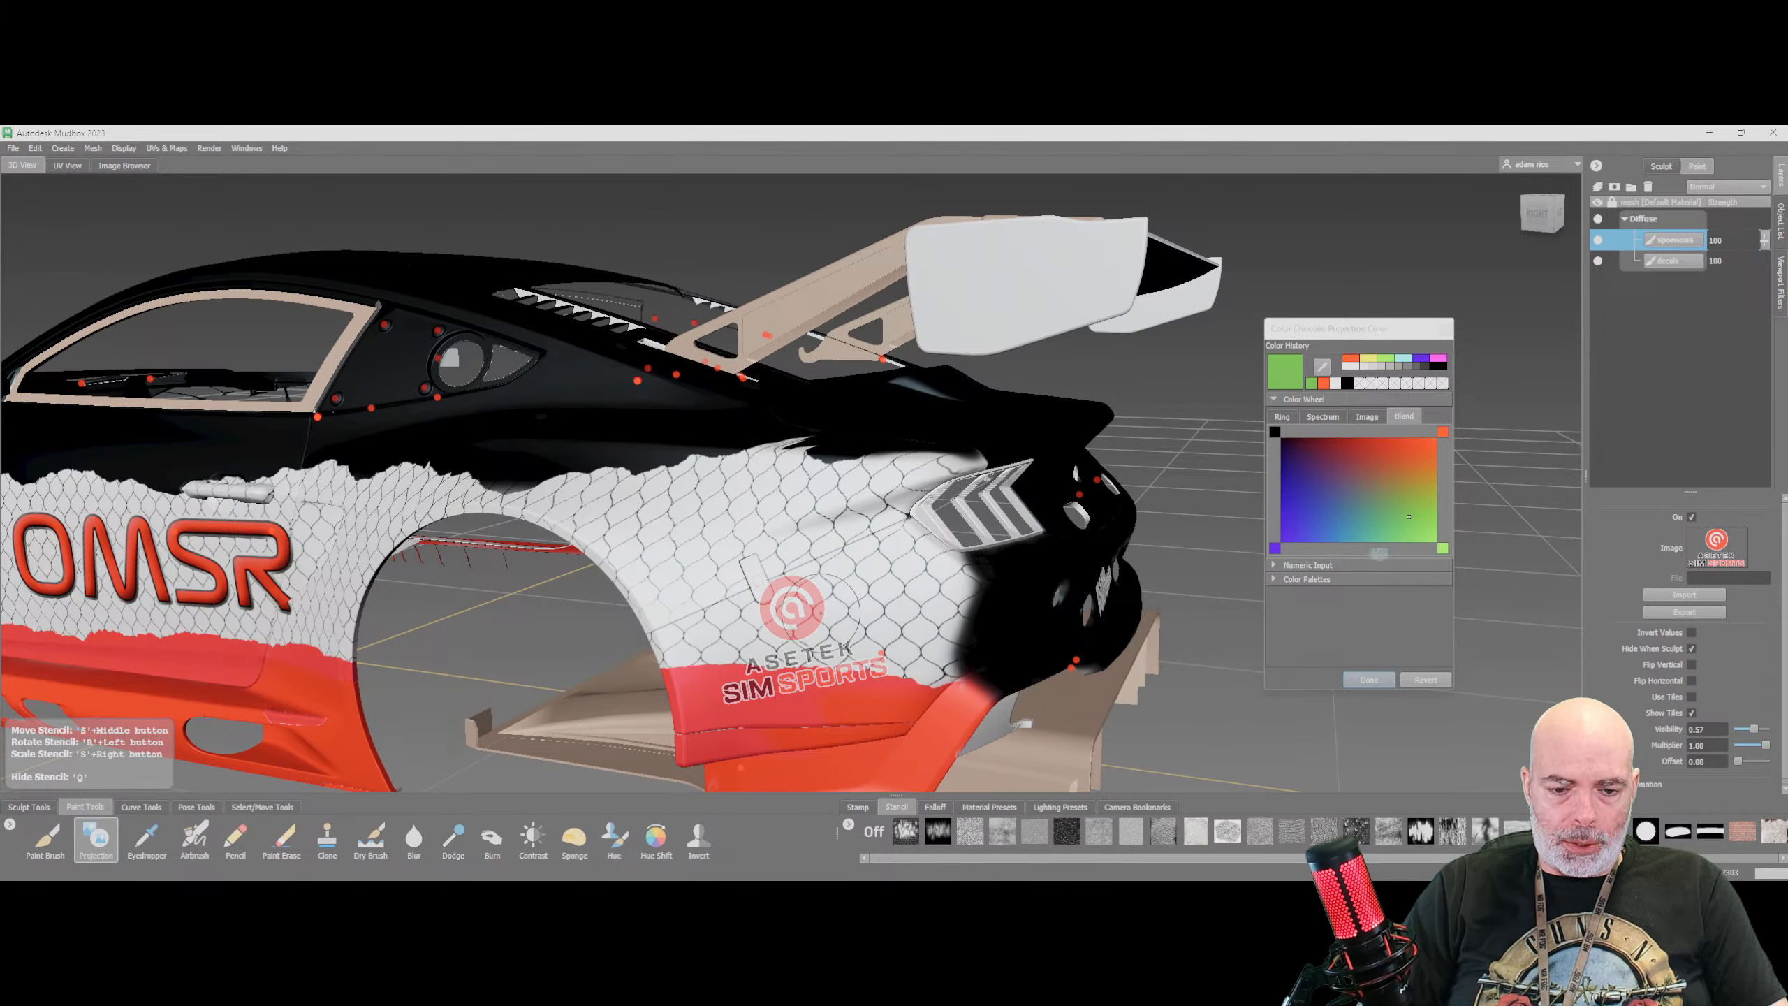
middle_click_drag(819, 612, 821, 616, "alt")
scroll(835, 610, "up", 1)
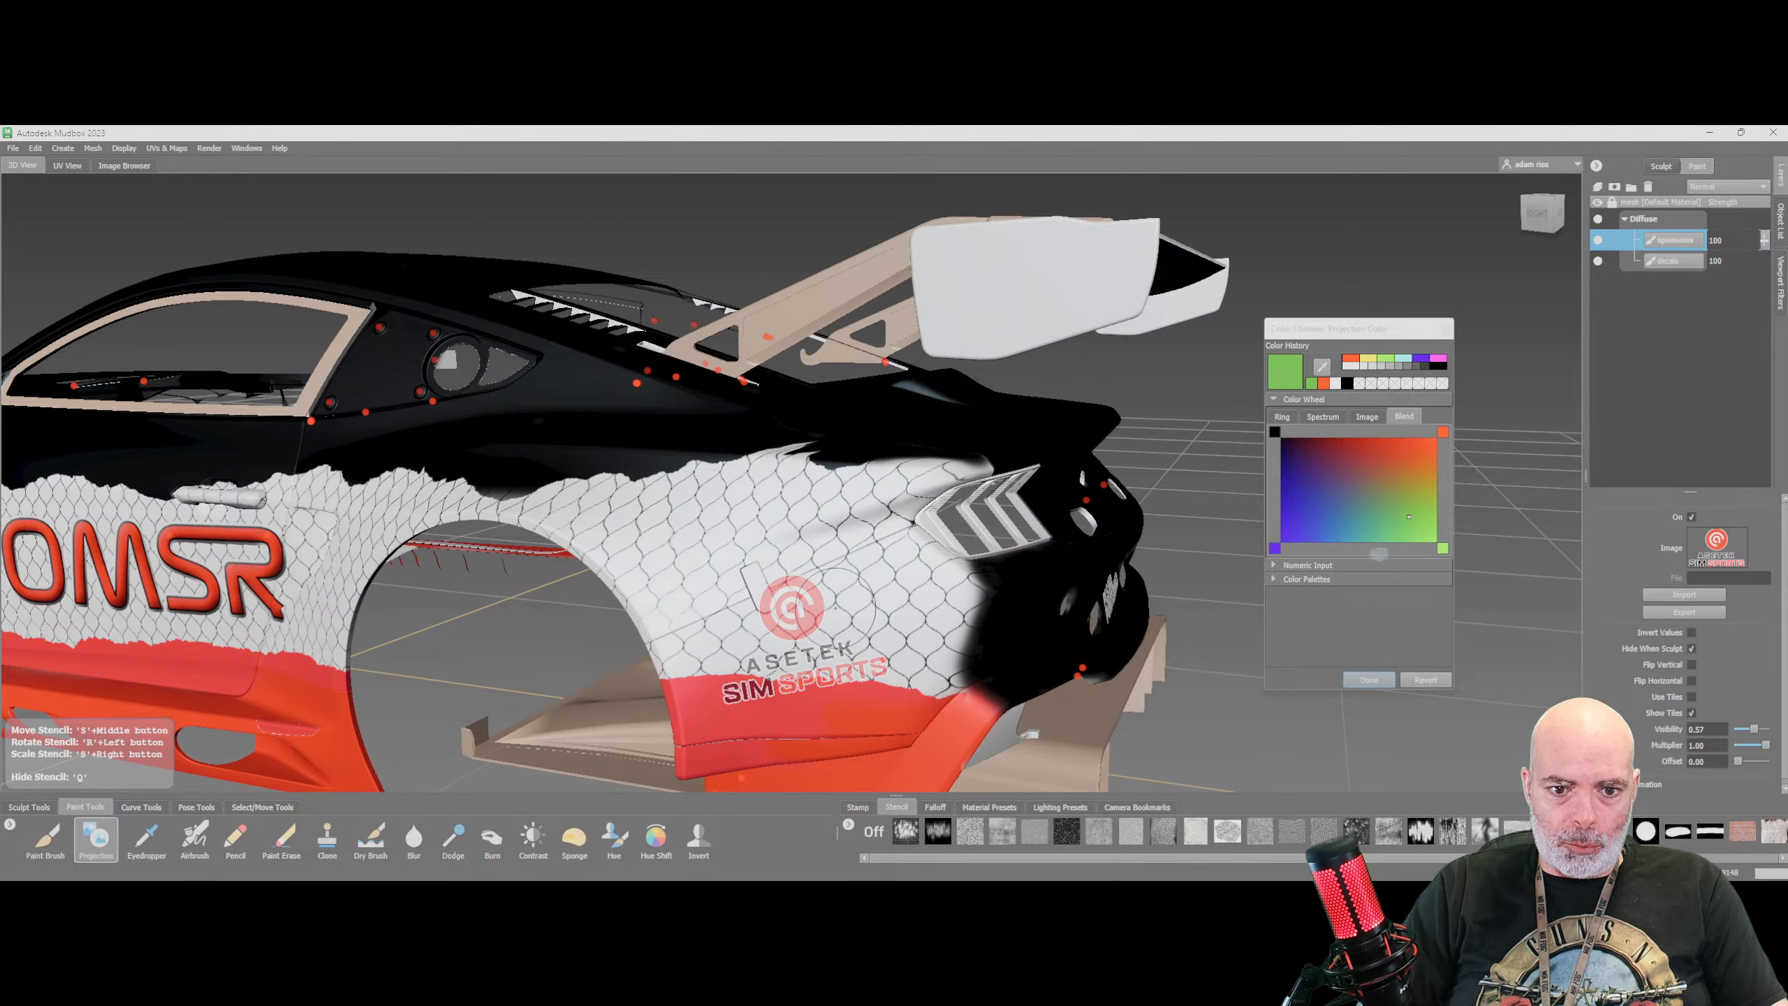
mouse_move(835, 608)
left_mouse_down("alt")
mouse_move(807, 659)
mouse_move(841, 612)
left_mouse_up("alt")
middle_click_drag(841, 611, 849, 593, "alt")
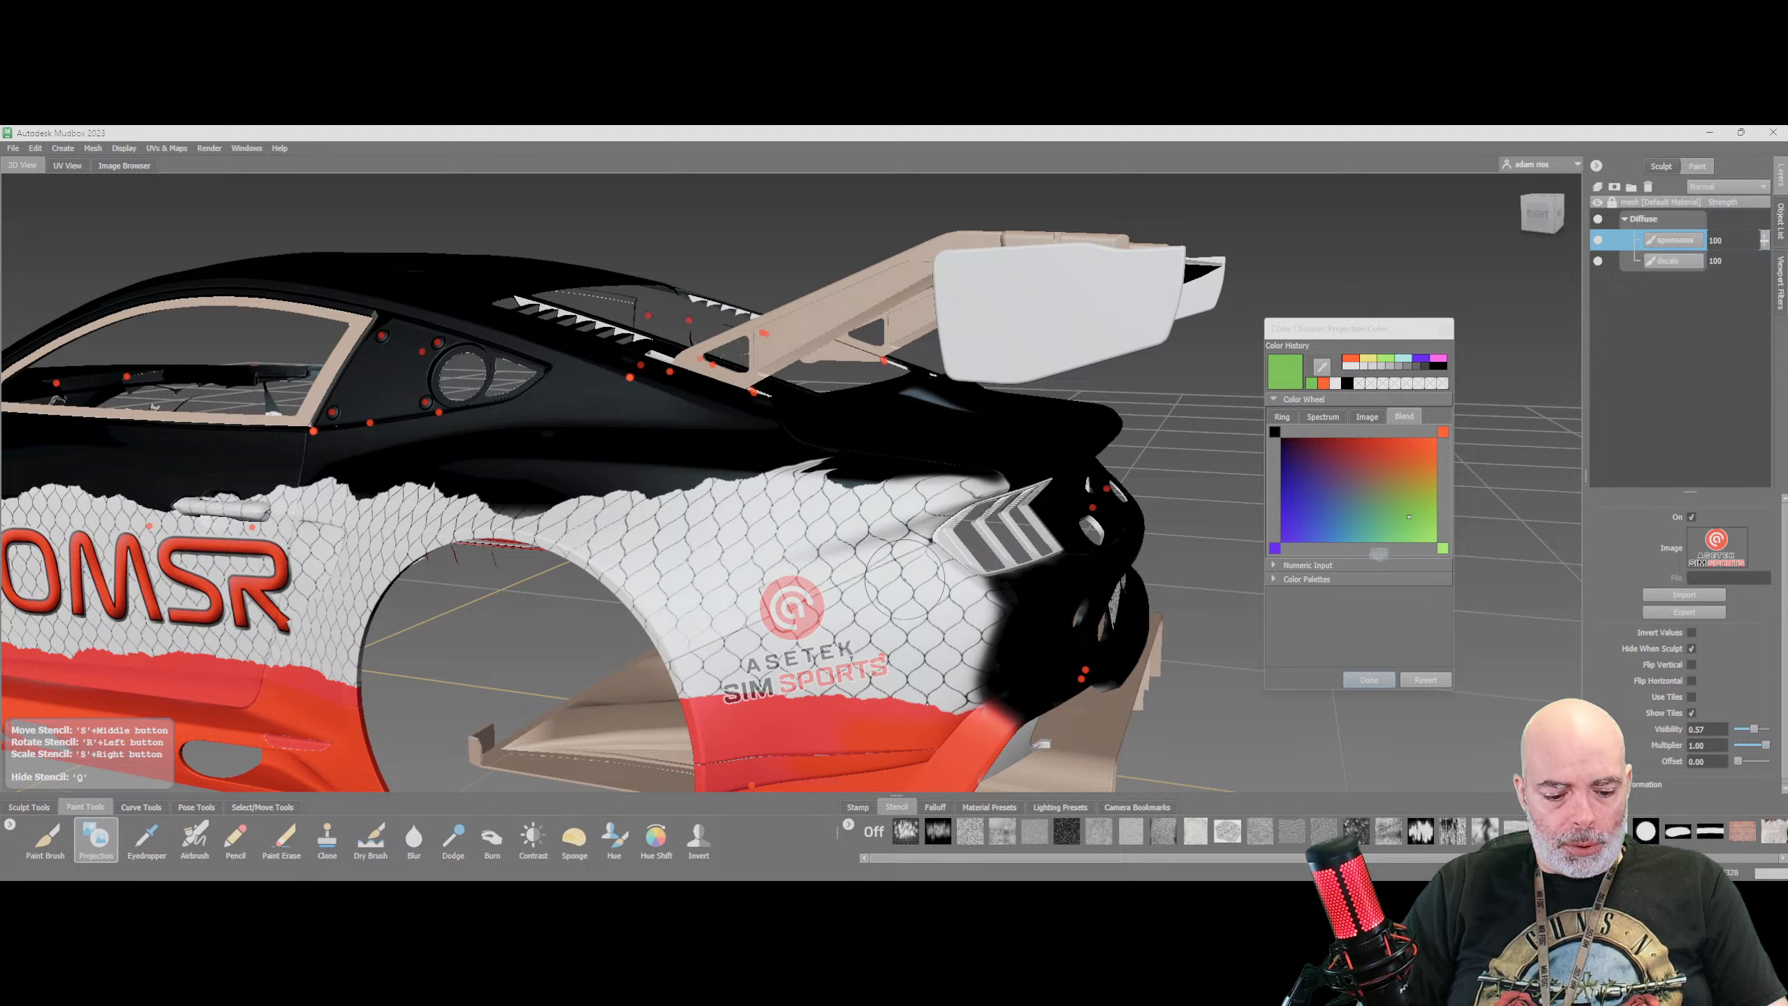
key("w")
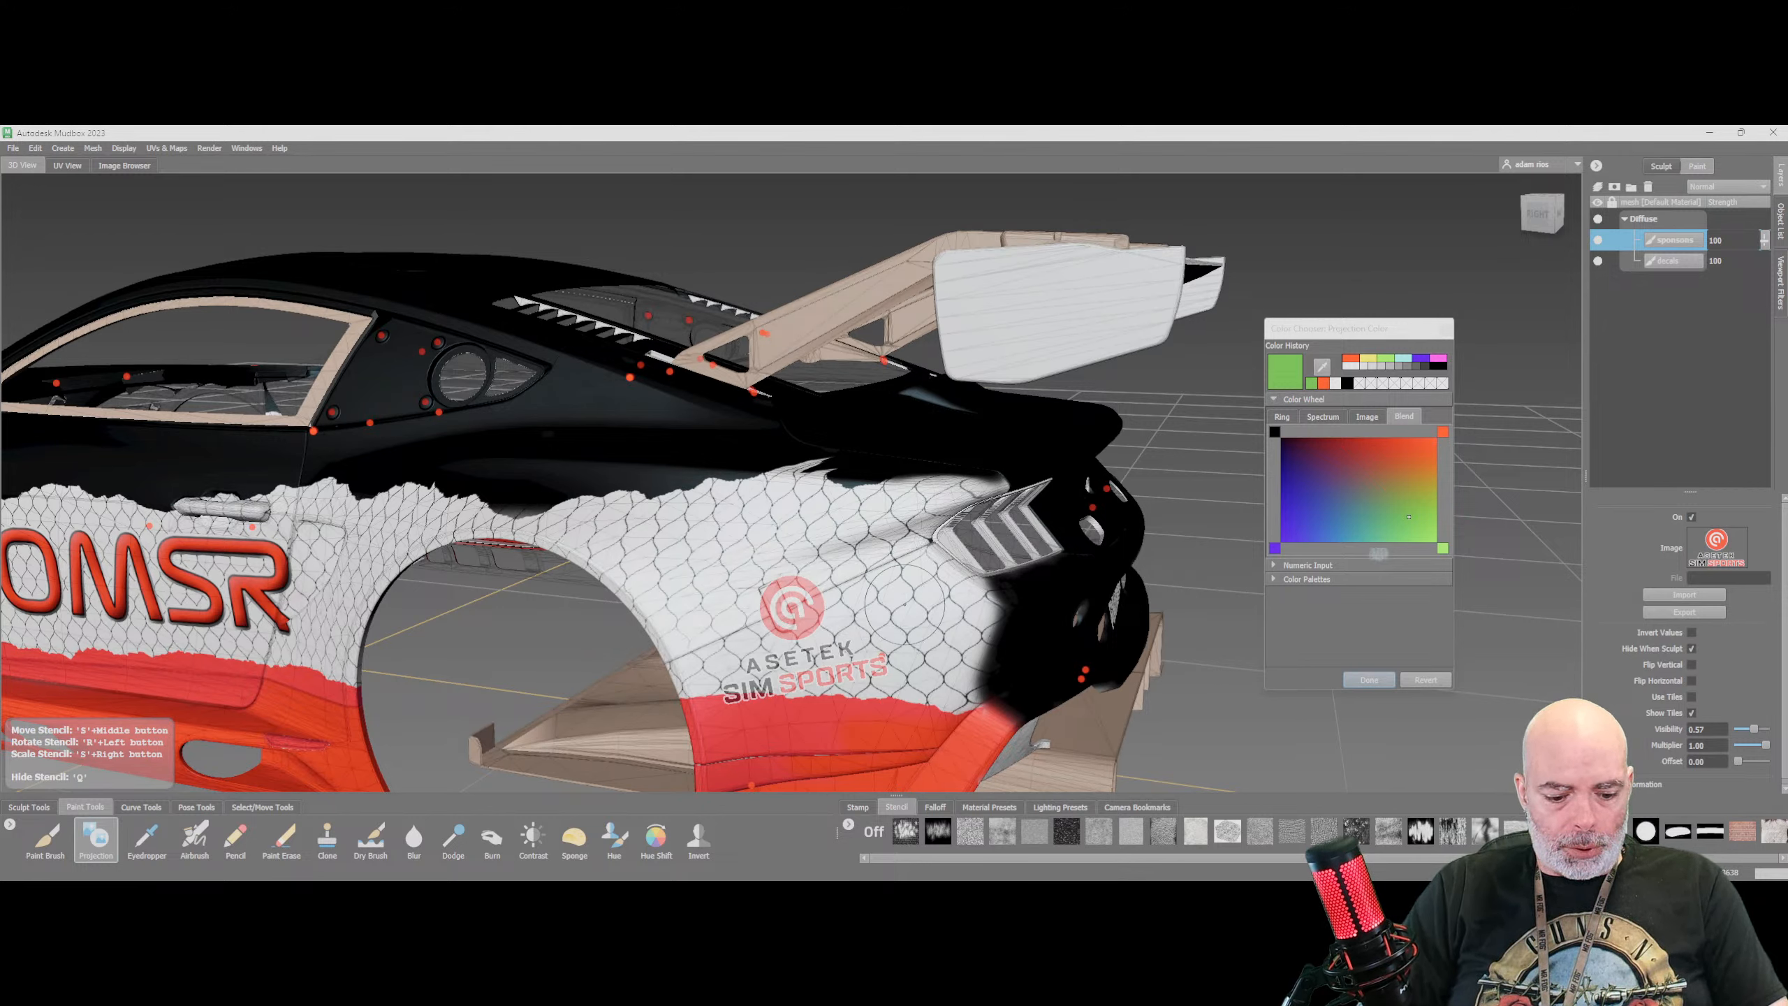
key("w")
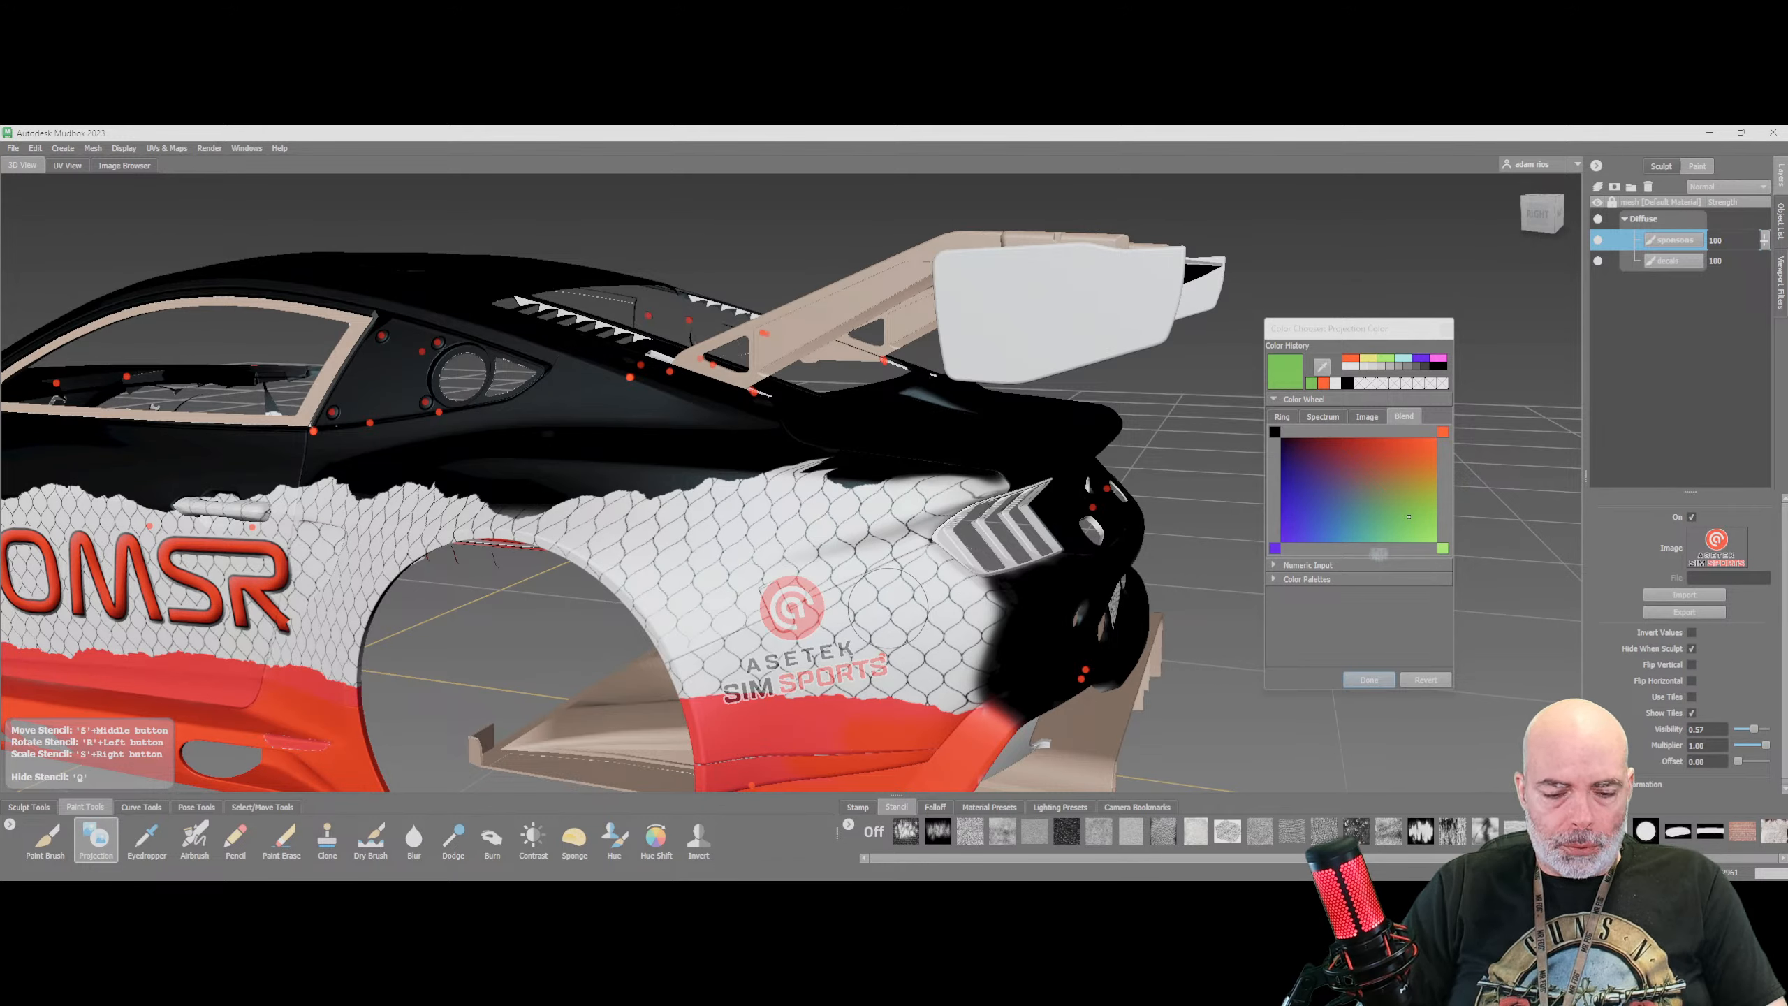
left_click_drag(888, 608, 811, 586)
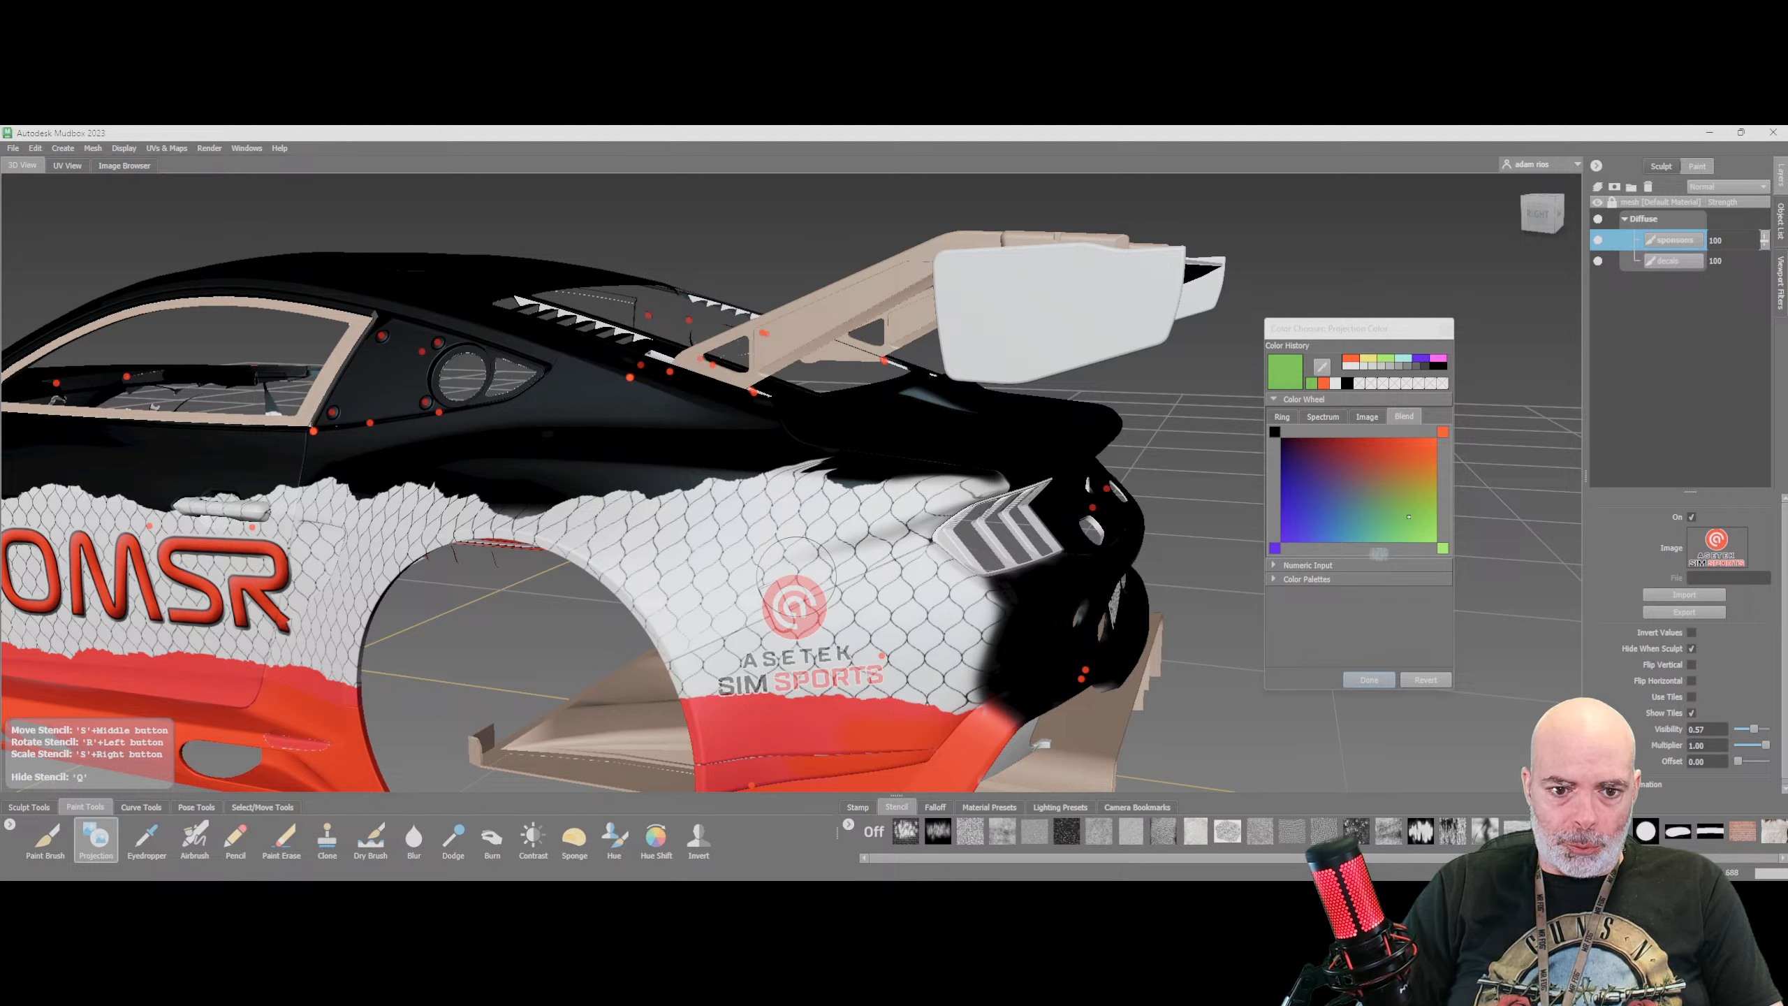
middle_click_drag(795, 577, 806, 622)
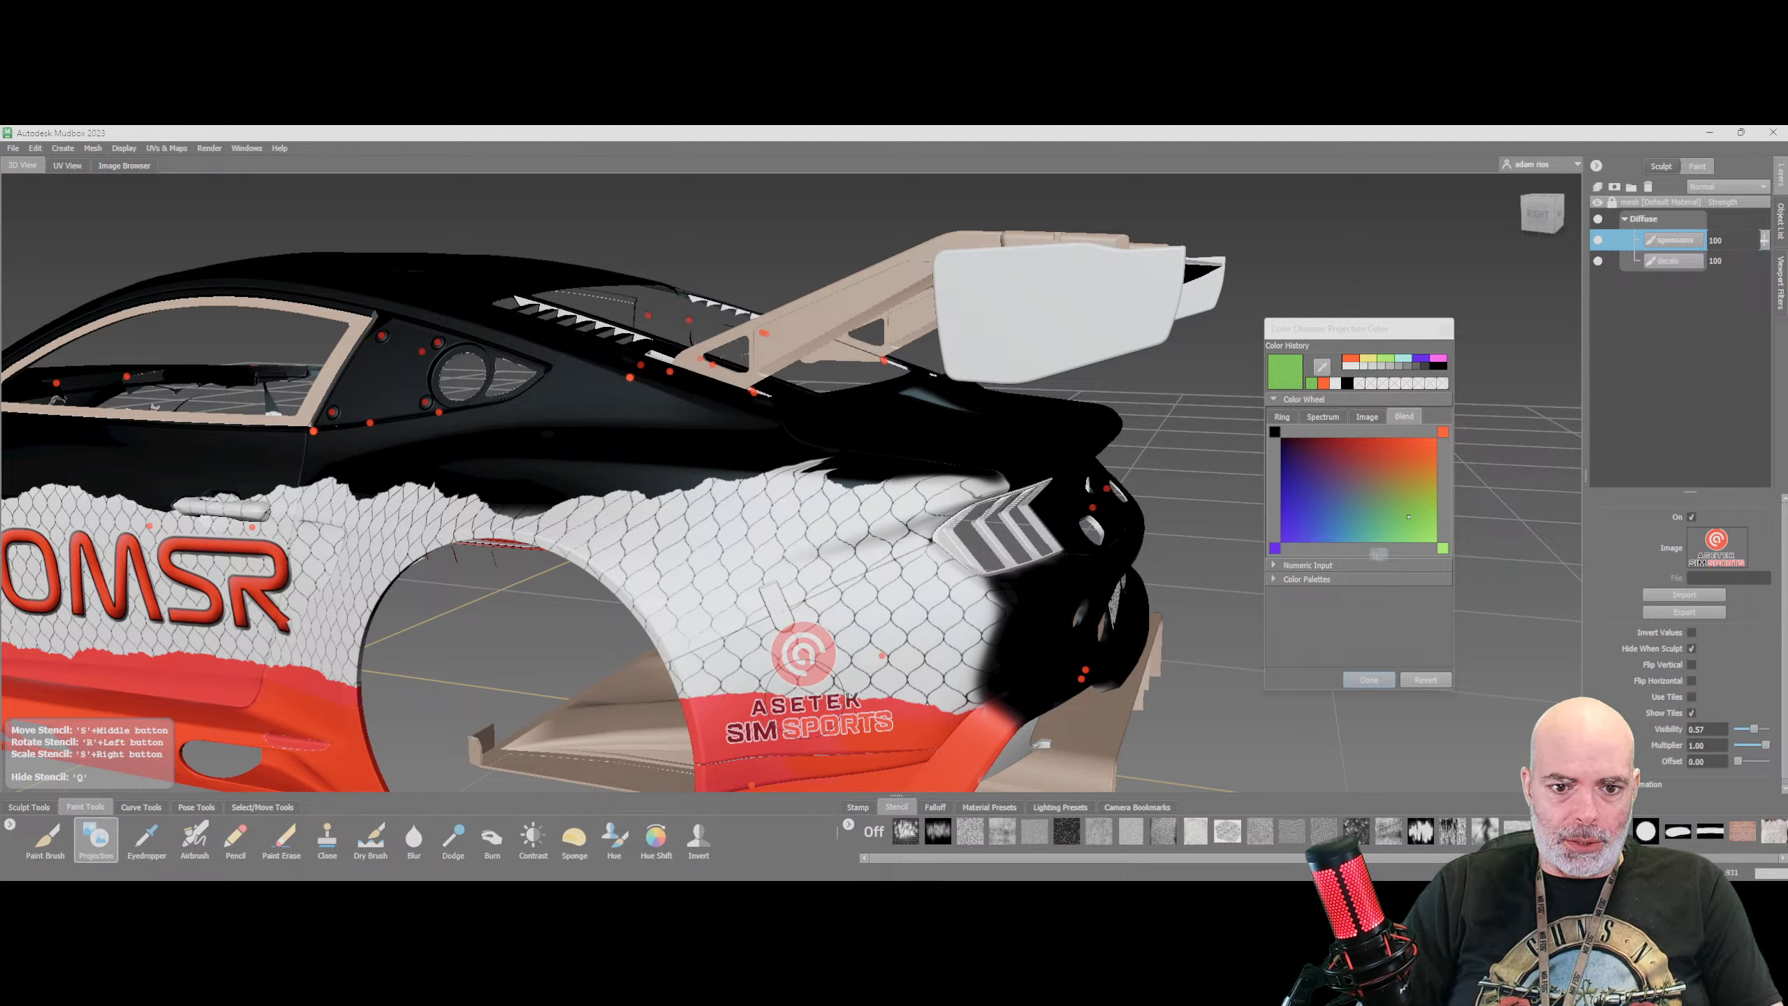
middle_click_drag(818, 663, 835, 665)
Project the Asetek Sim Sports logo onto the right rear quarter from an angled view, and undo the projection
mouse_move(876, 742)
left_mouse_down()
mouse_move(780, 725)
mouse_move(841, 646)
mouse_move(913, 713)
left_mouse_up()
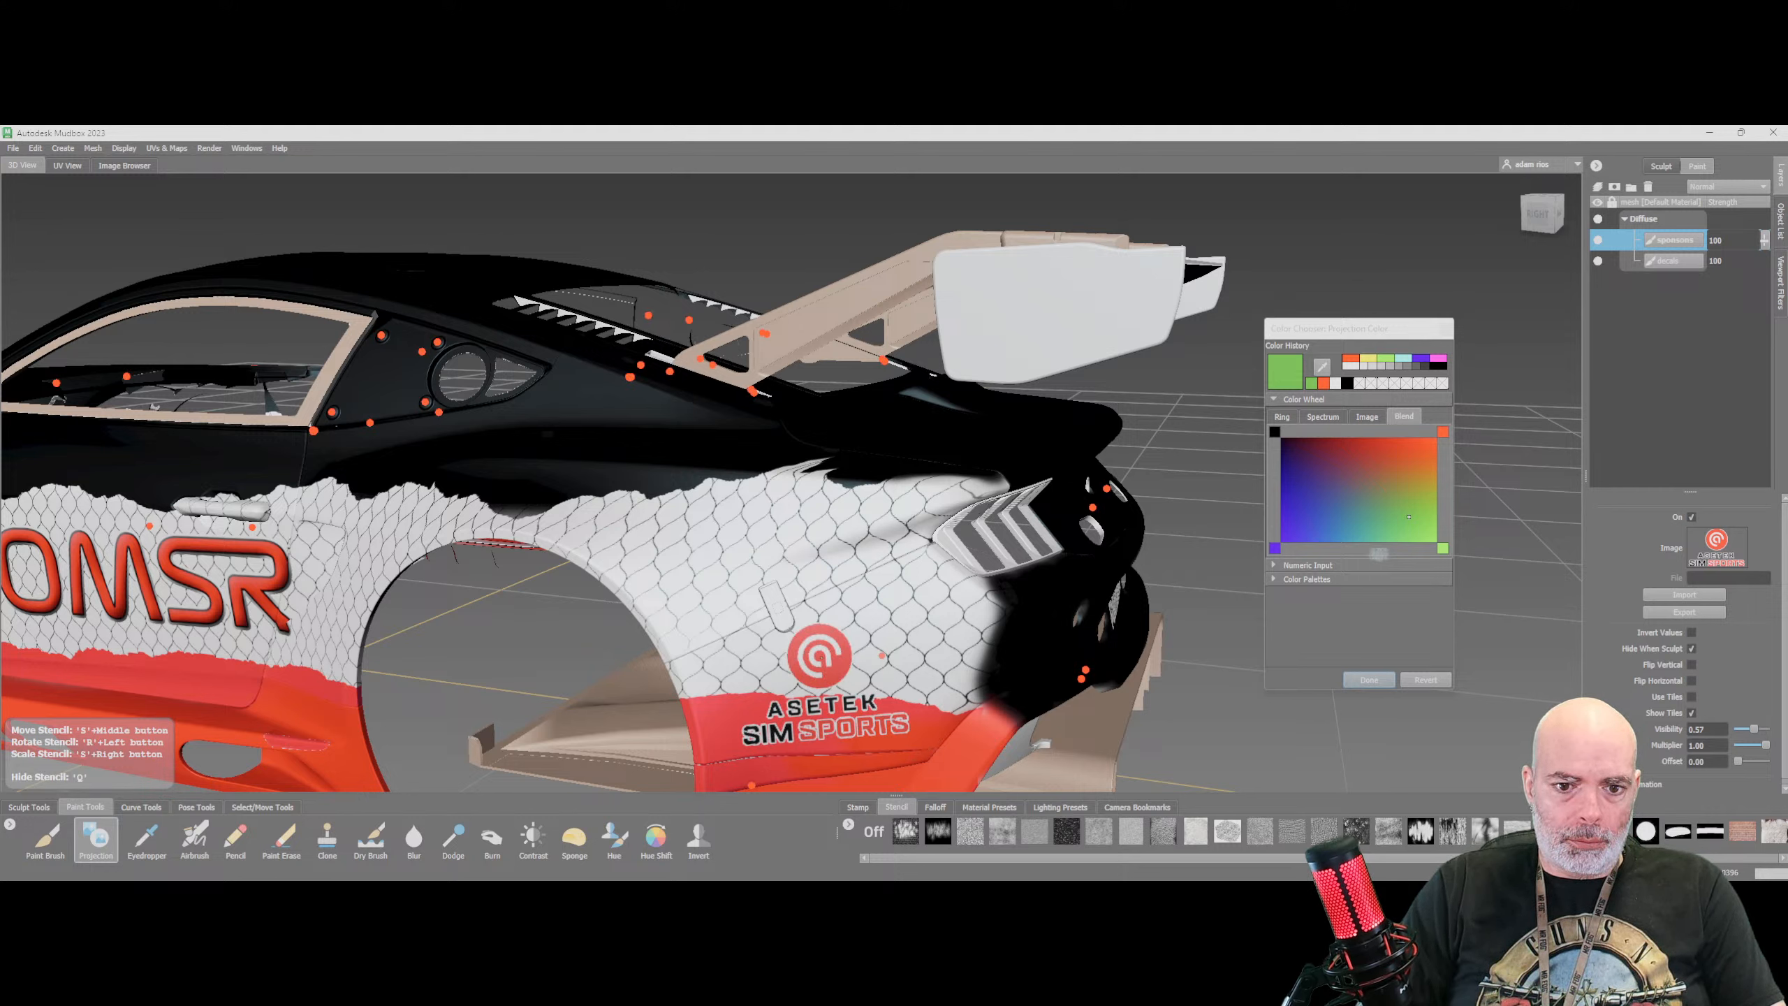
key("q")
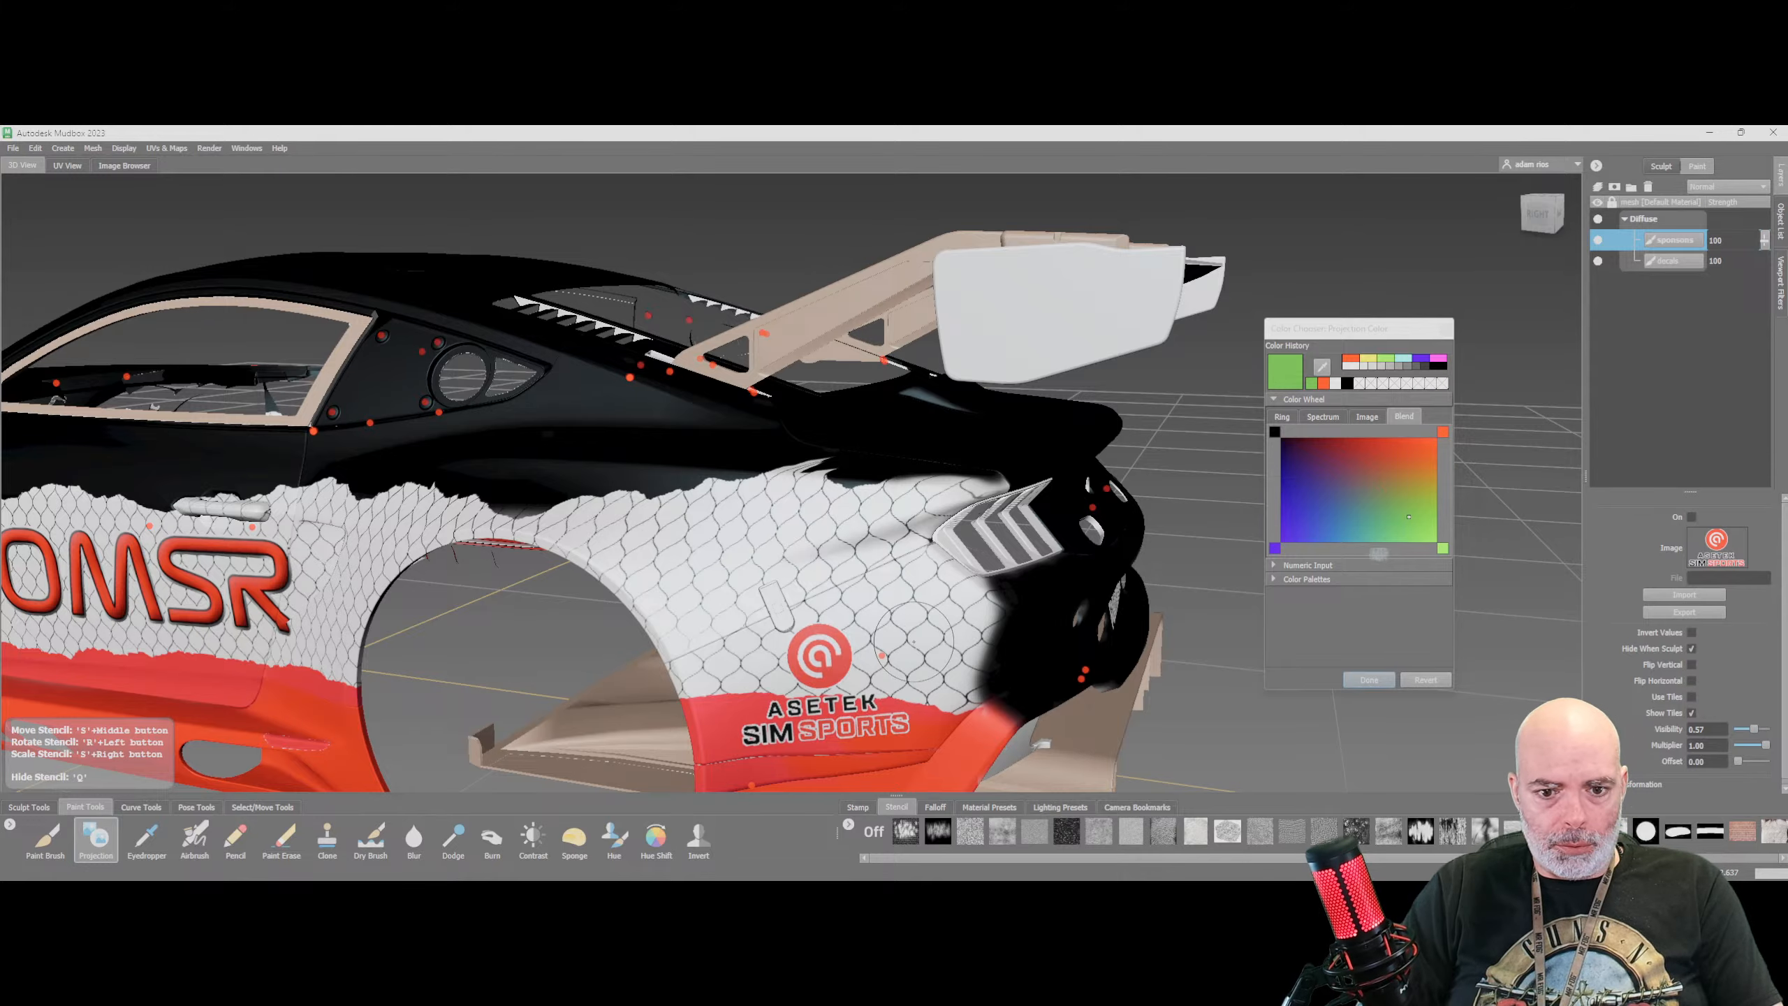
mouse_move(870, 655)
left_mouse_down("alt")
mouse_move(965, 612)
mouse_move(887, 553)
mouse_move(753, 557)
mouse_move(704, 627)
mouse_move(845, 632)
left_mouse_up("alt")
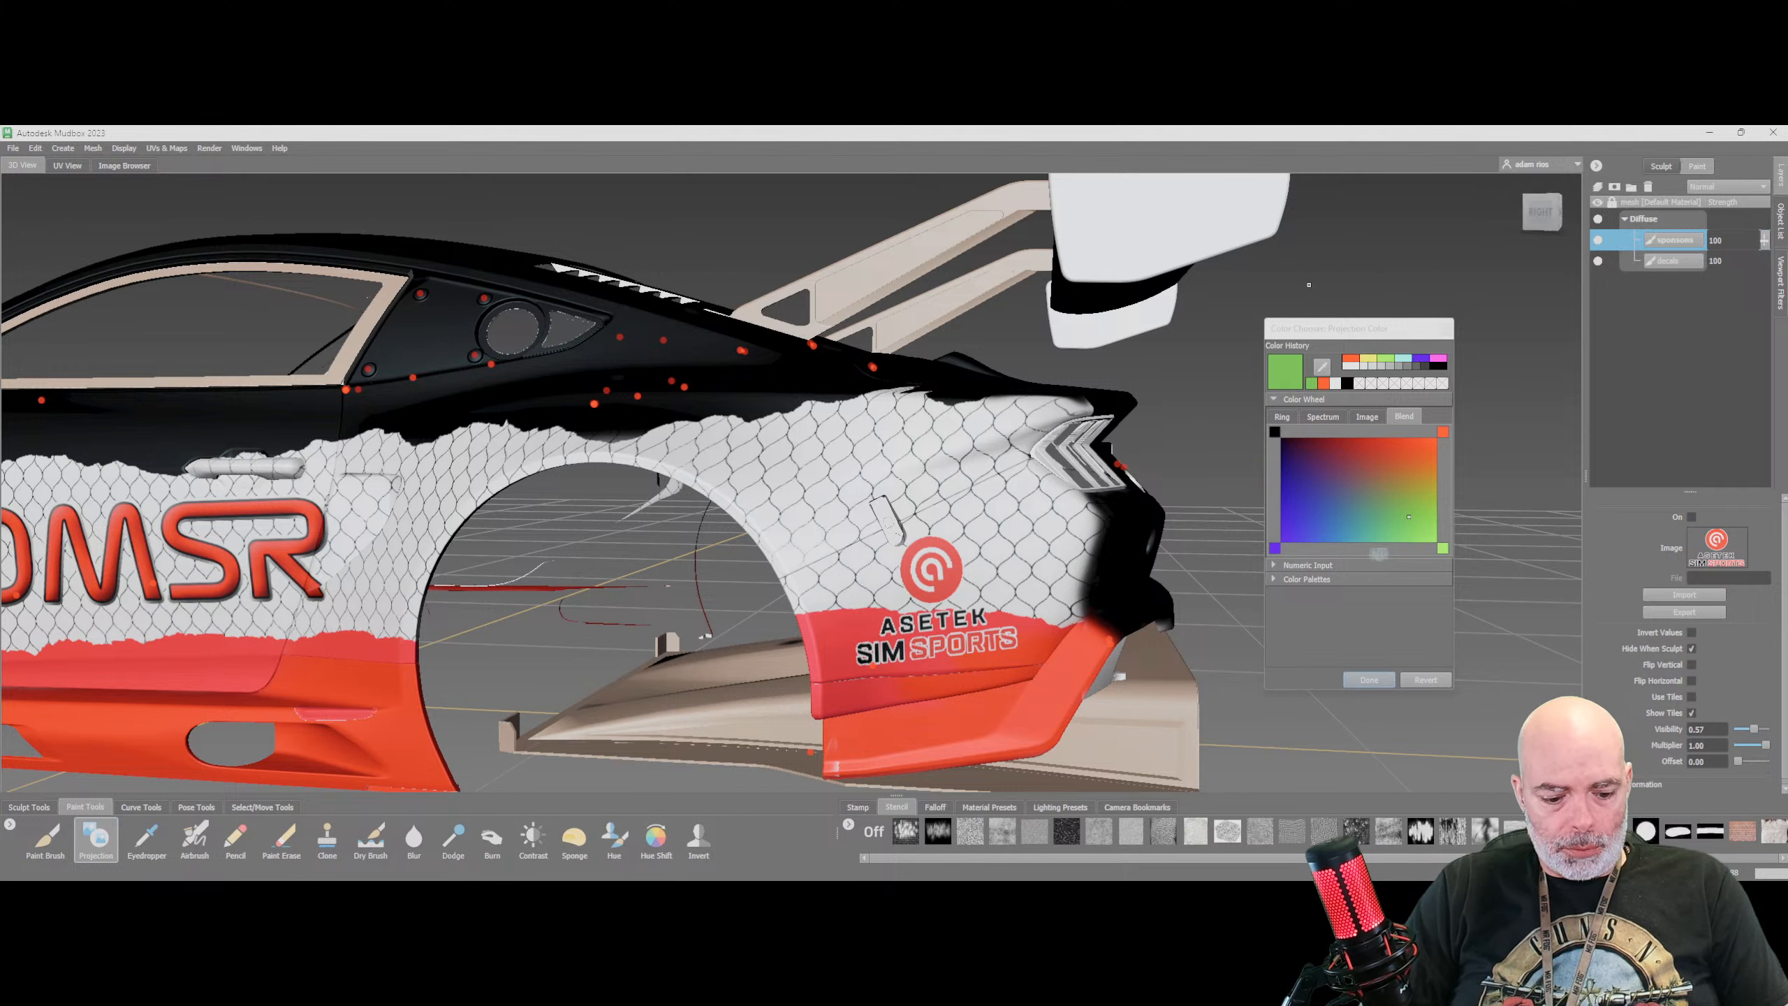
key("ctrl+z")
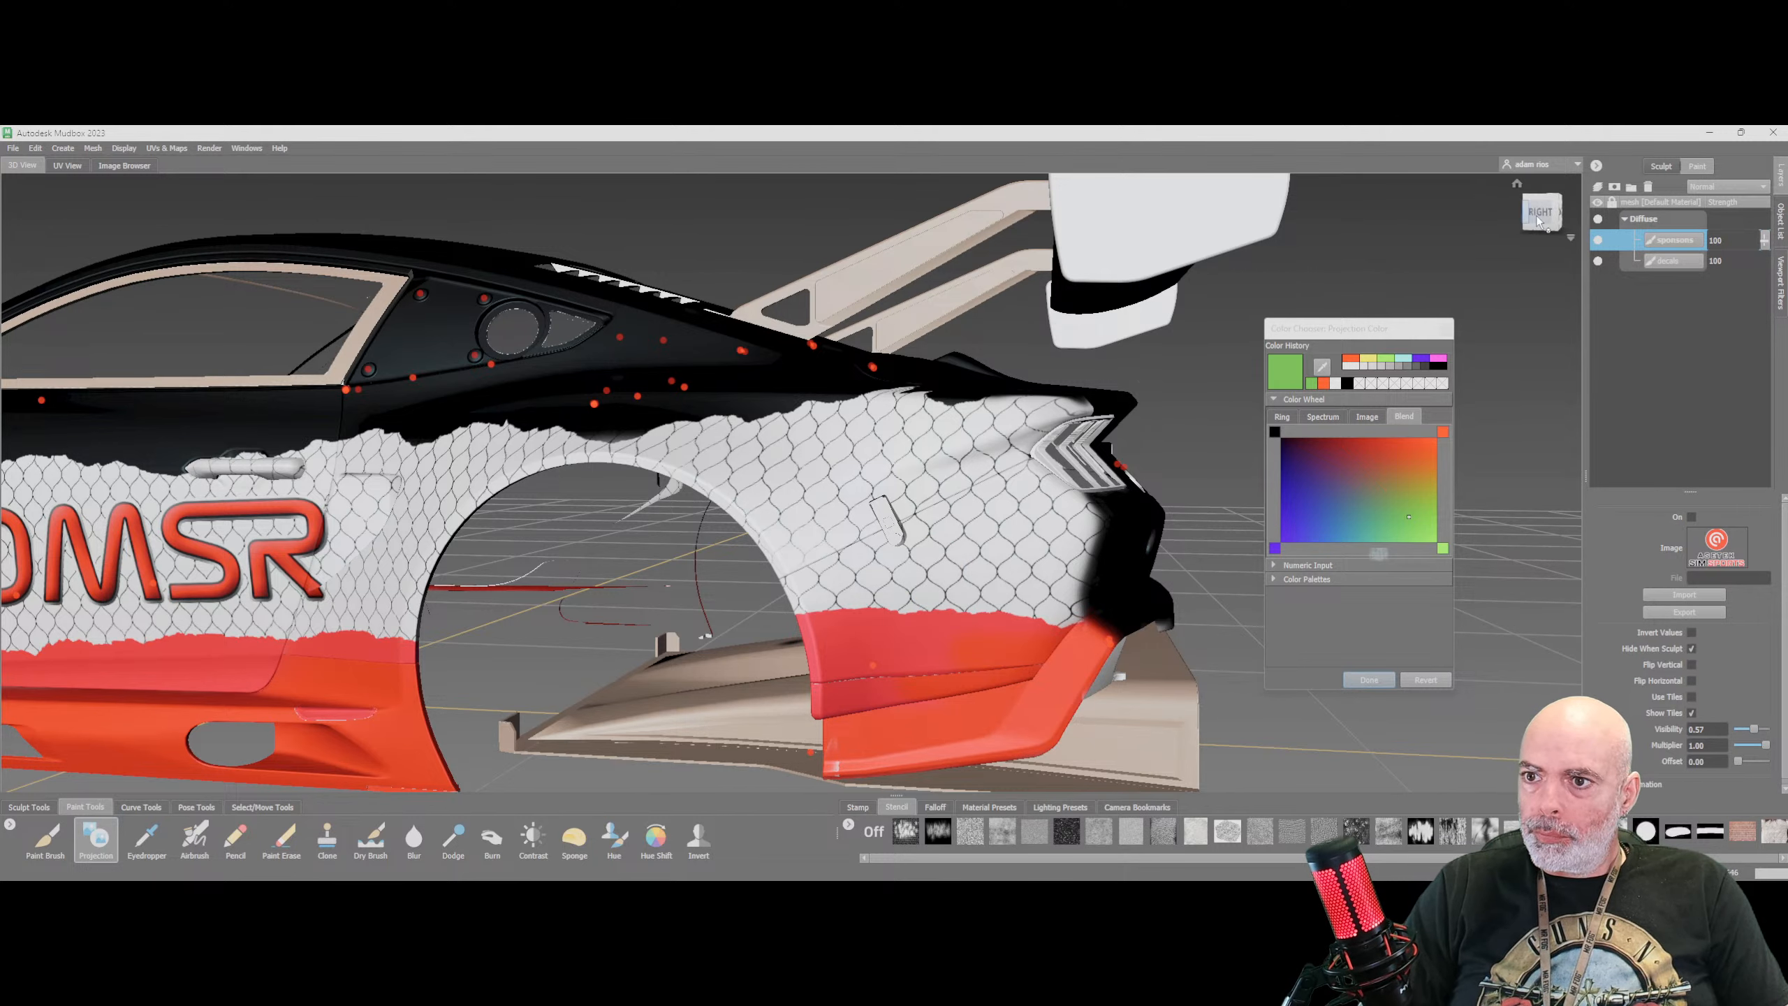
From the straight right side view, reposition the Asetek Sim Sports stencil behind the rear wheel arch and project it onto the bodywork
left_click(1557, 217)
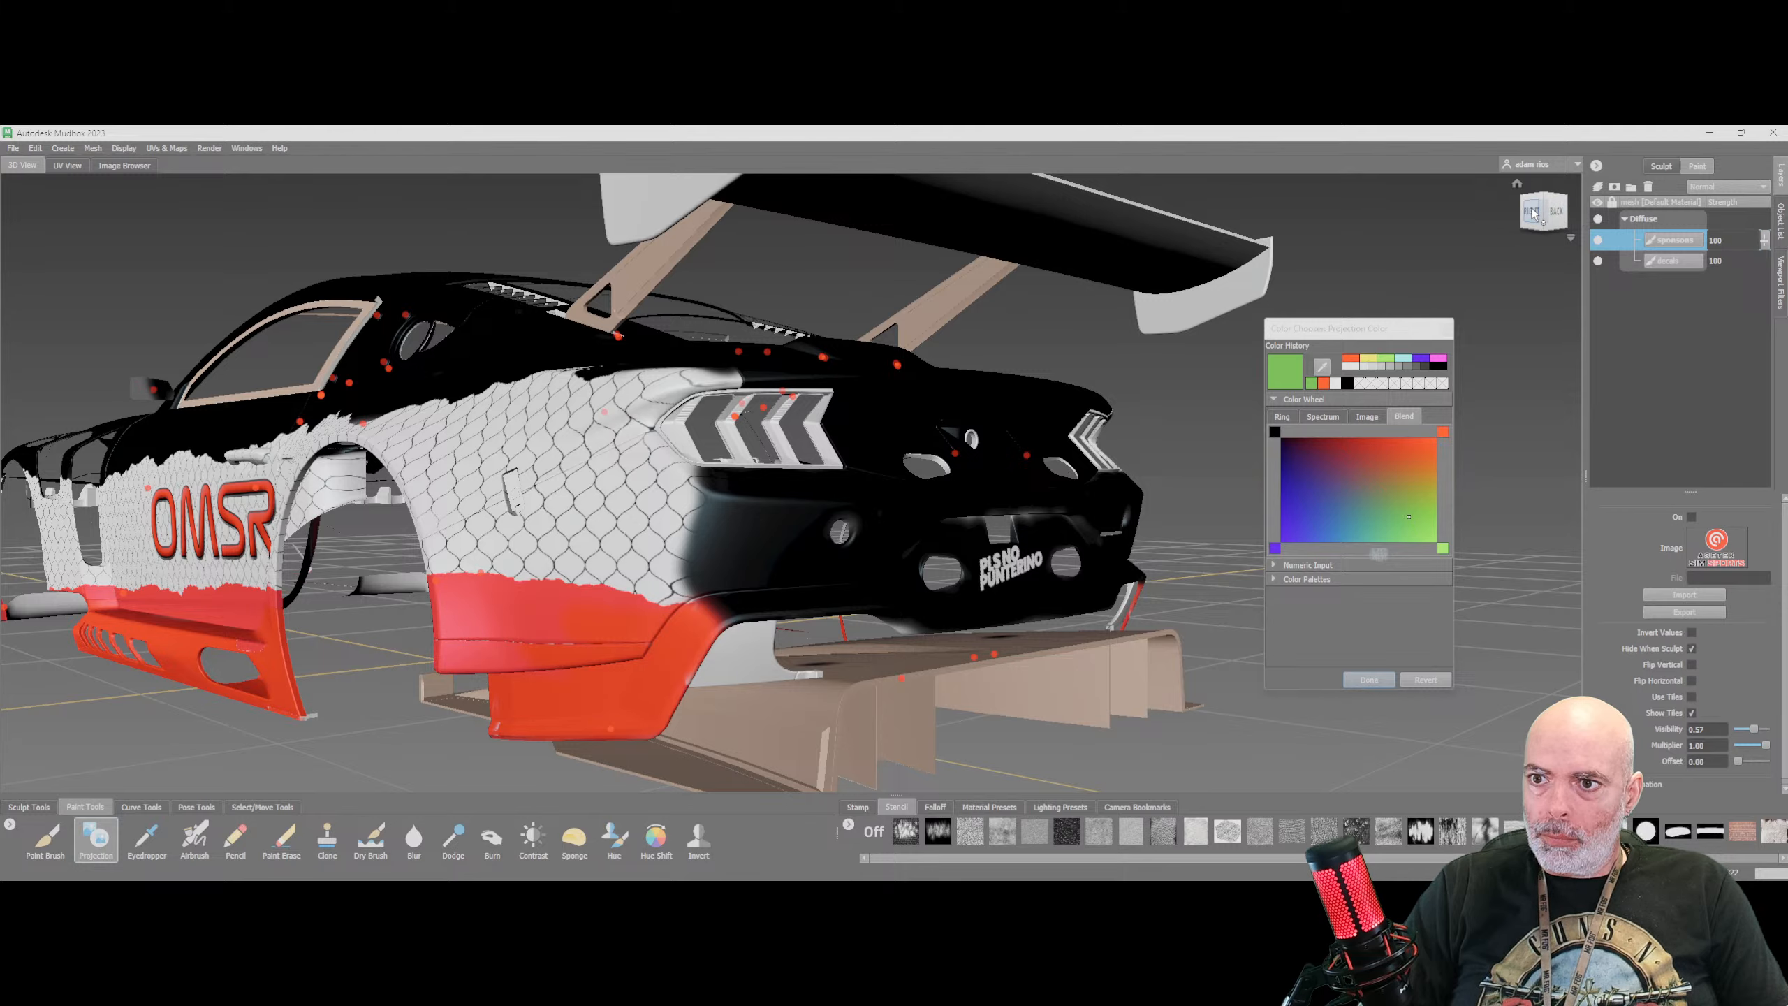
left_click(1533, 213)
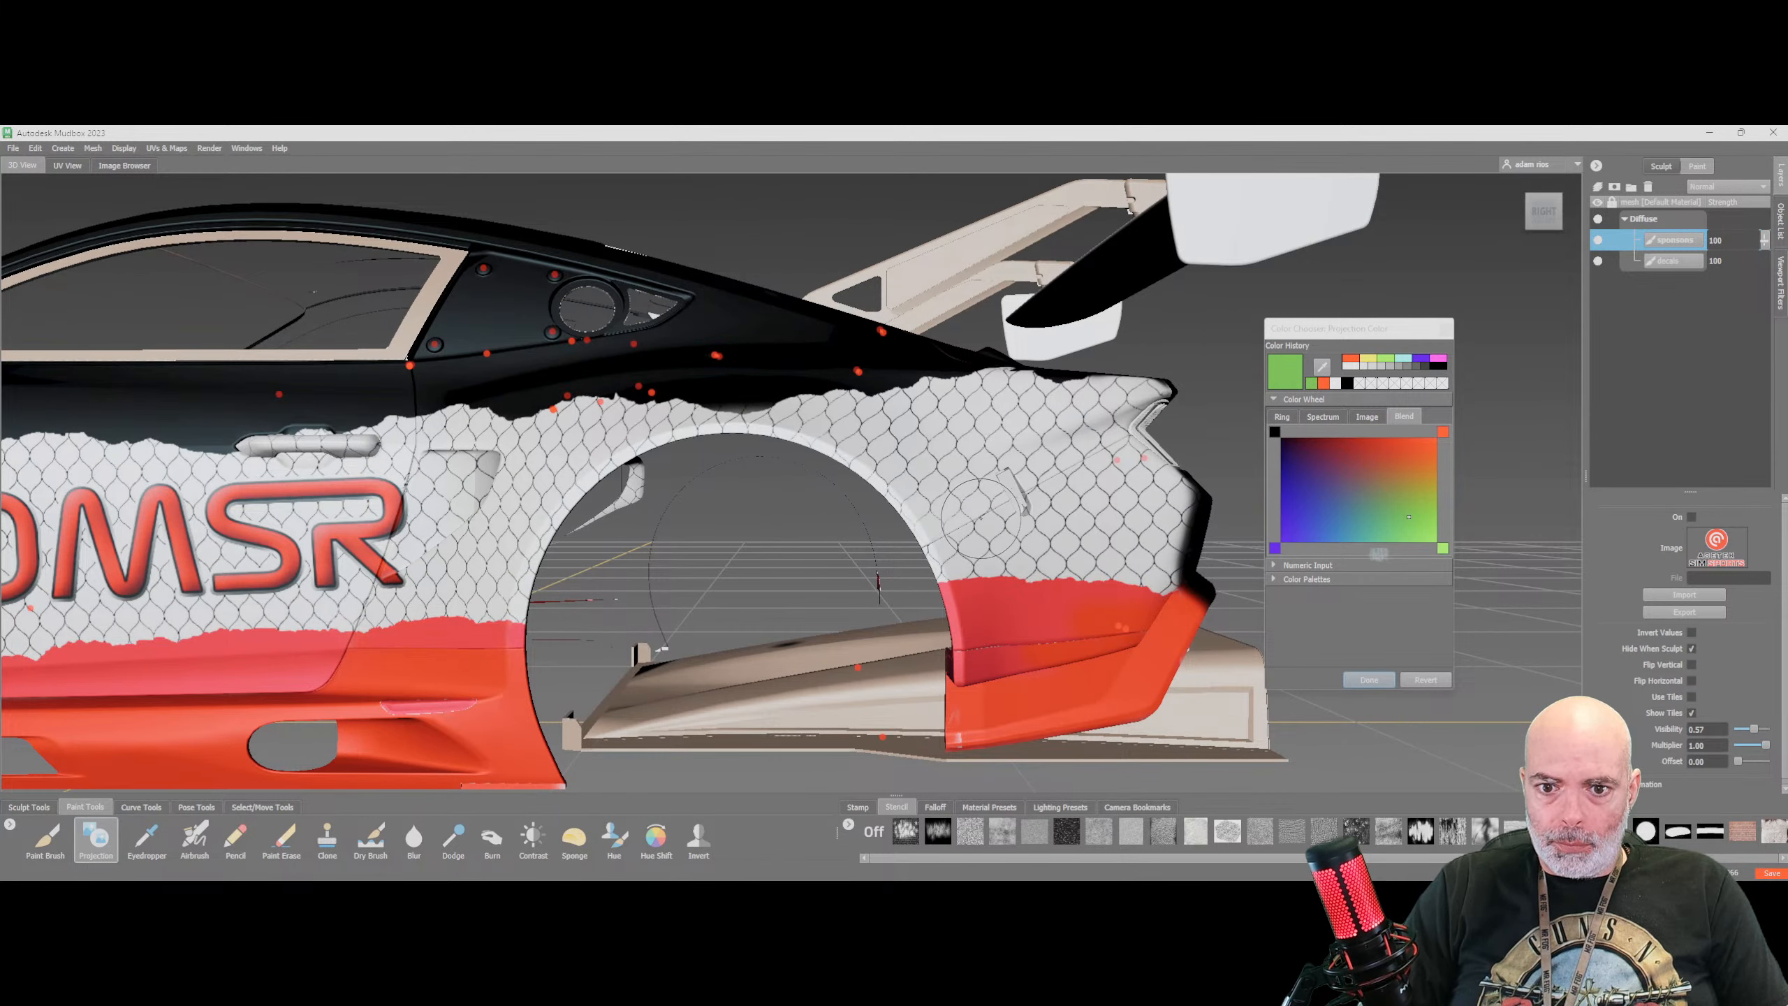
middle_click_drag(981, 518, 745, 516, "alt")
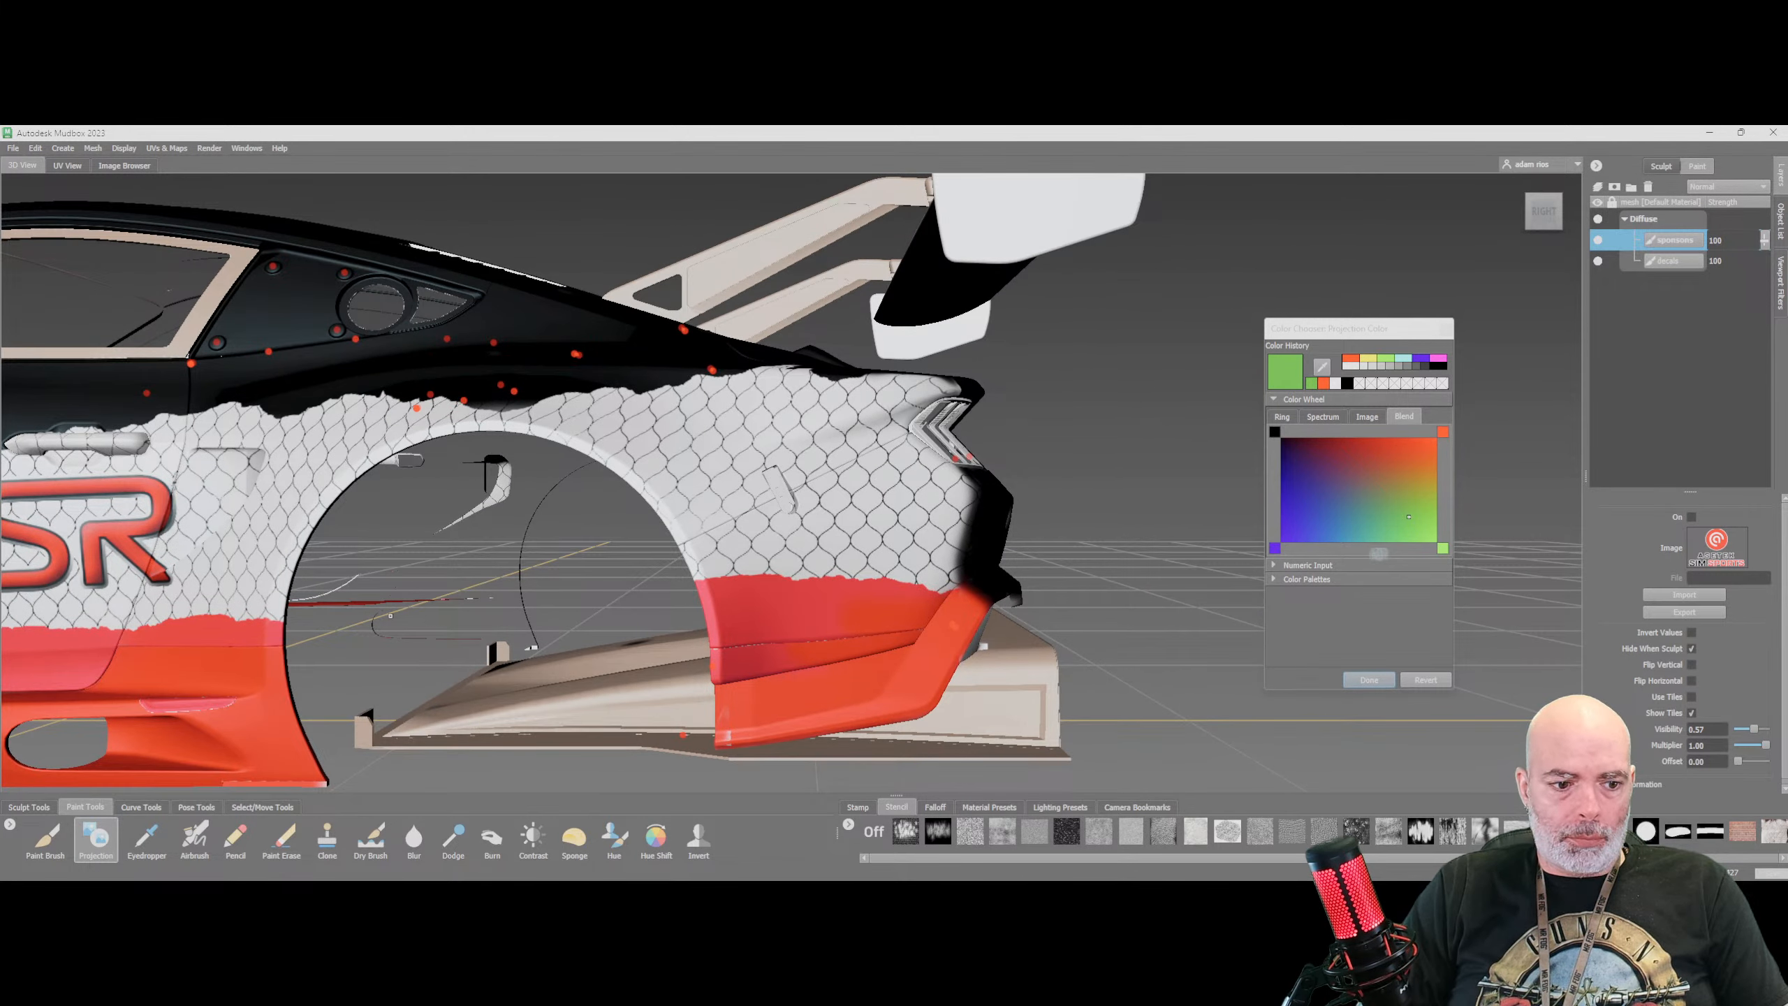
key("q")
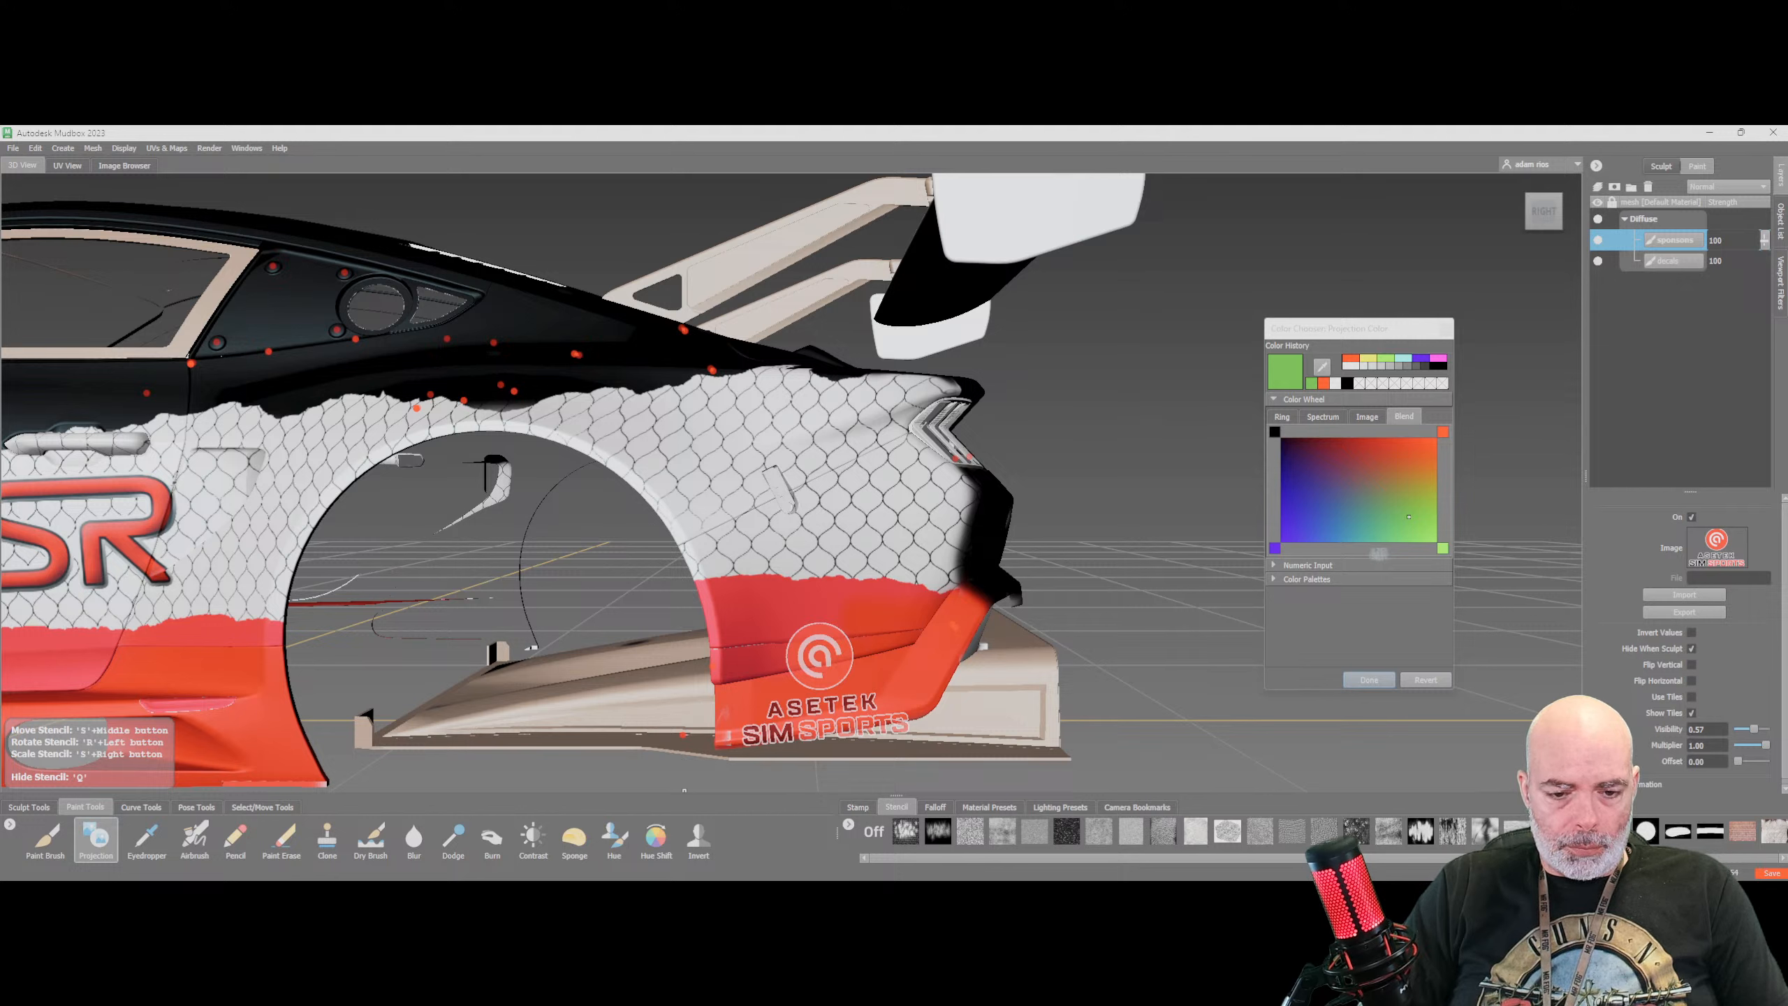
middle_click_drag(802, 703, 812, 573)
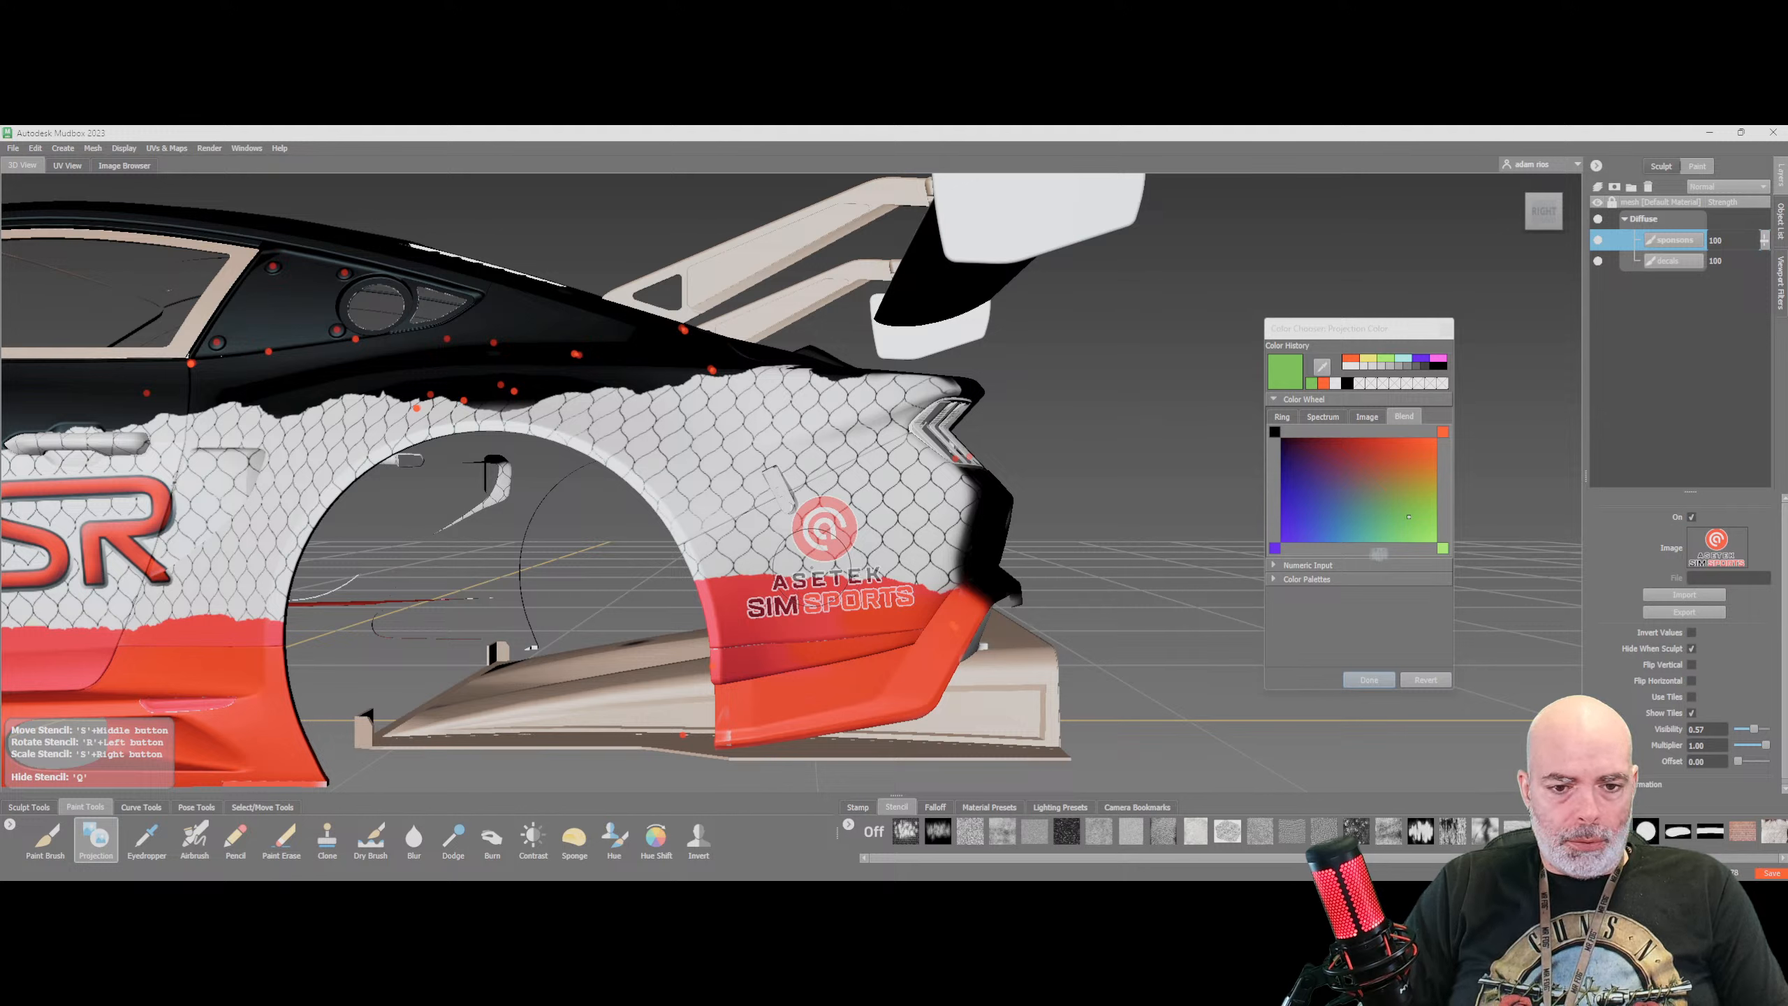
mouse_move(825, 593)
left_mouse_down()
mouse_move(751, 586)
mouse_move(893, 596)
mouse_move(841, 513)
mouse_move(808, 535)
mouse_move(836, 510)
left_mouse_up()
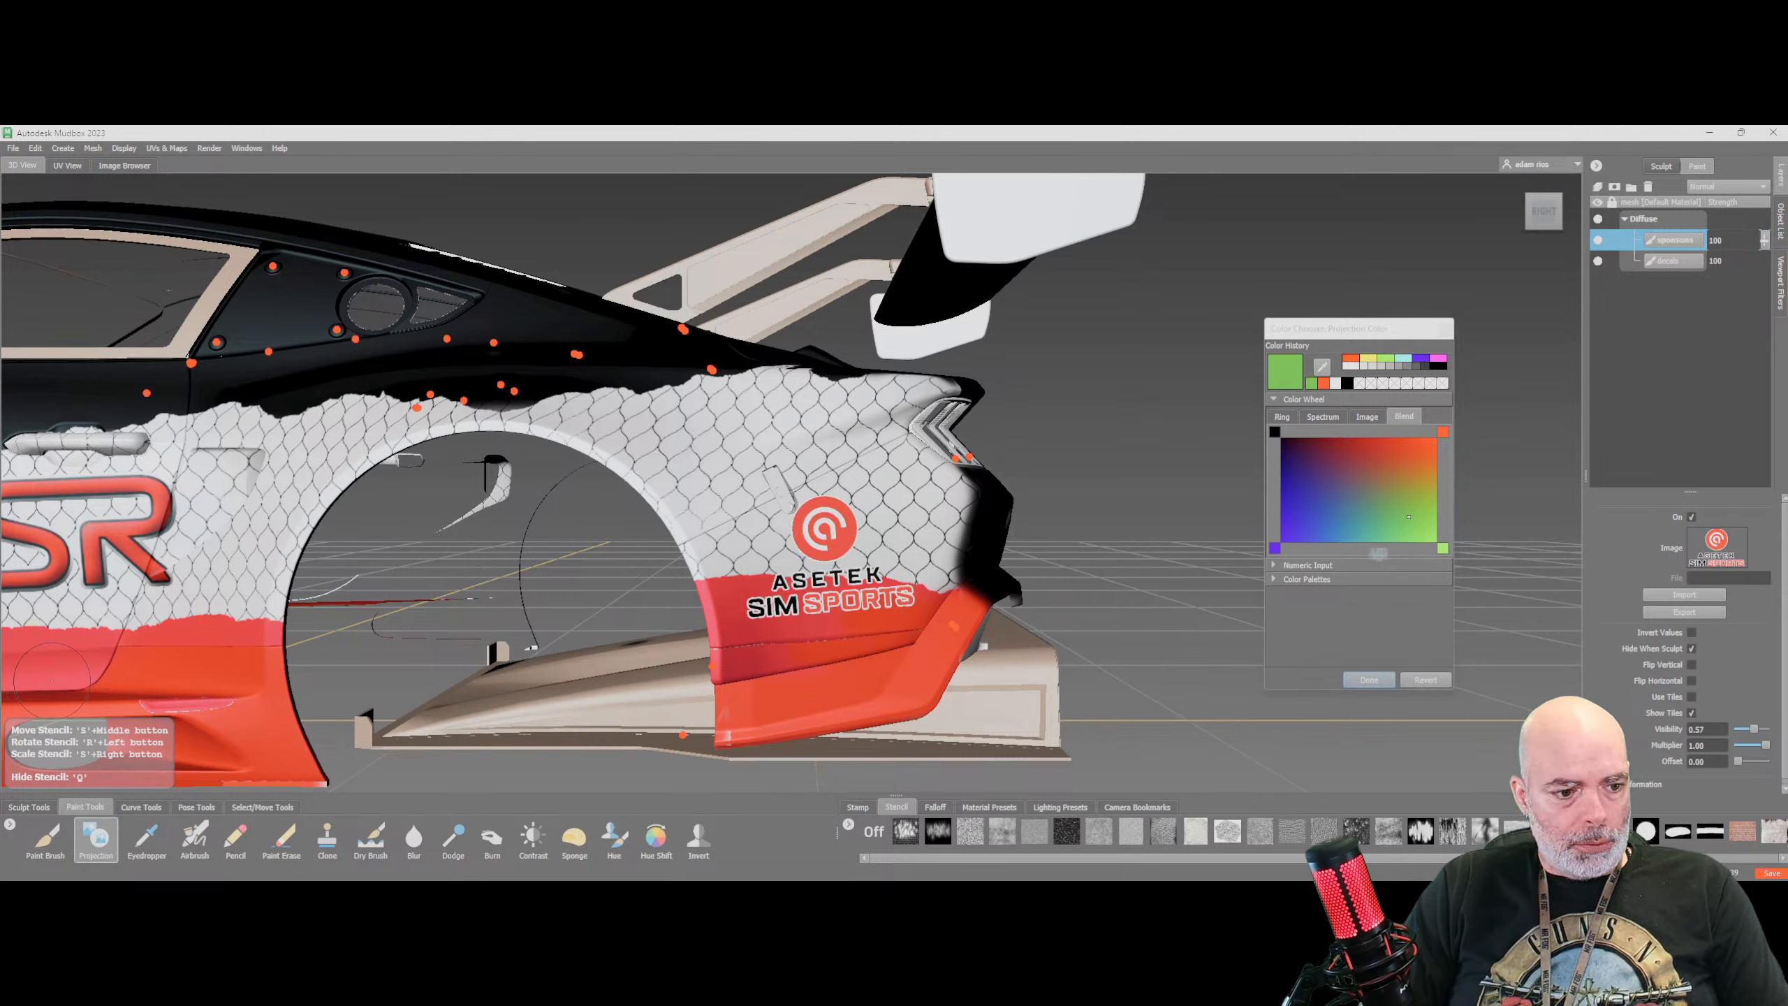
Turn on mirroring for the Projection tool, apply the Asetek Sim Sports logo to the left rear quarter, and inspect that side
left_click(90, 833)
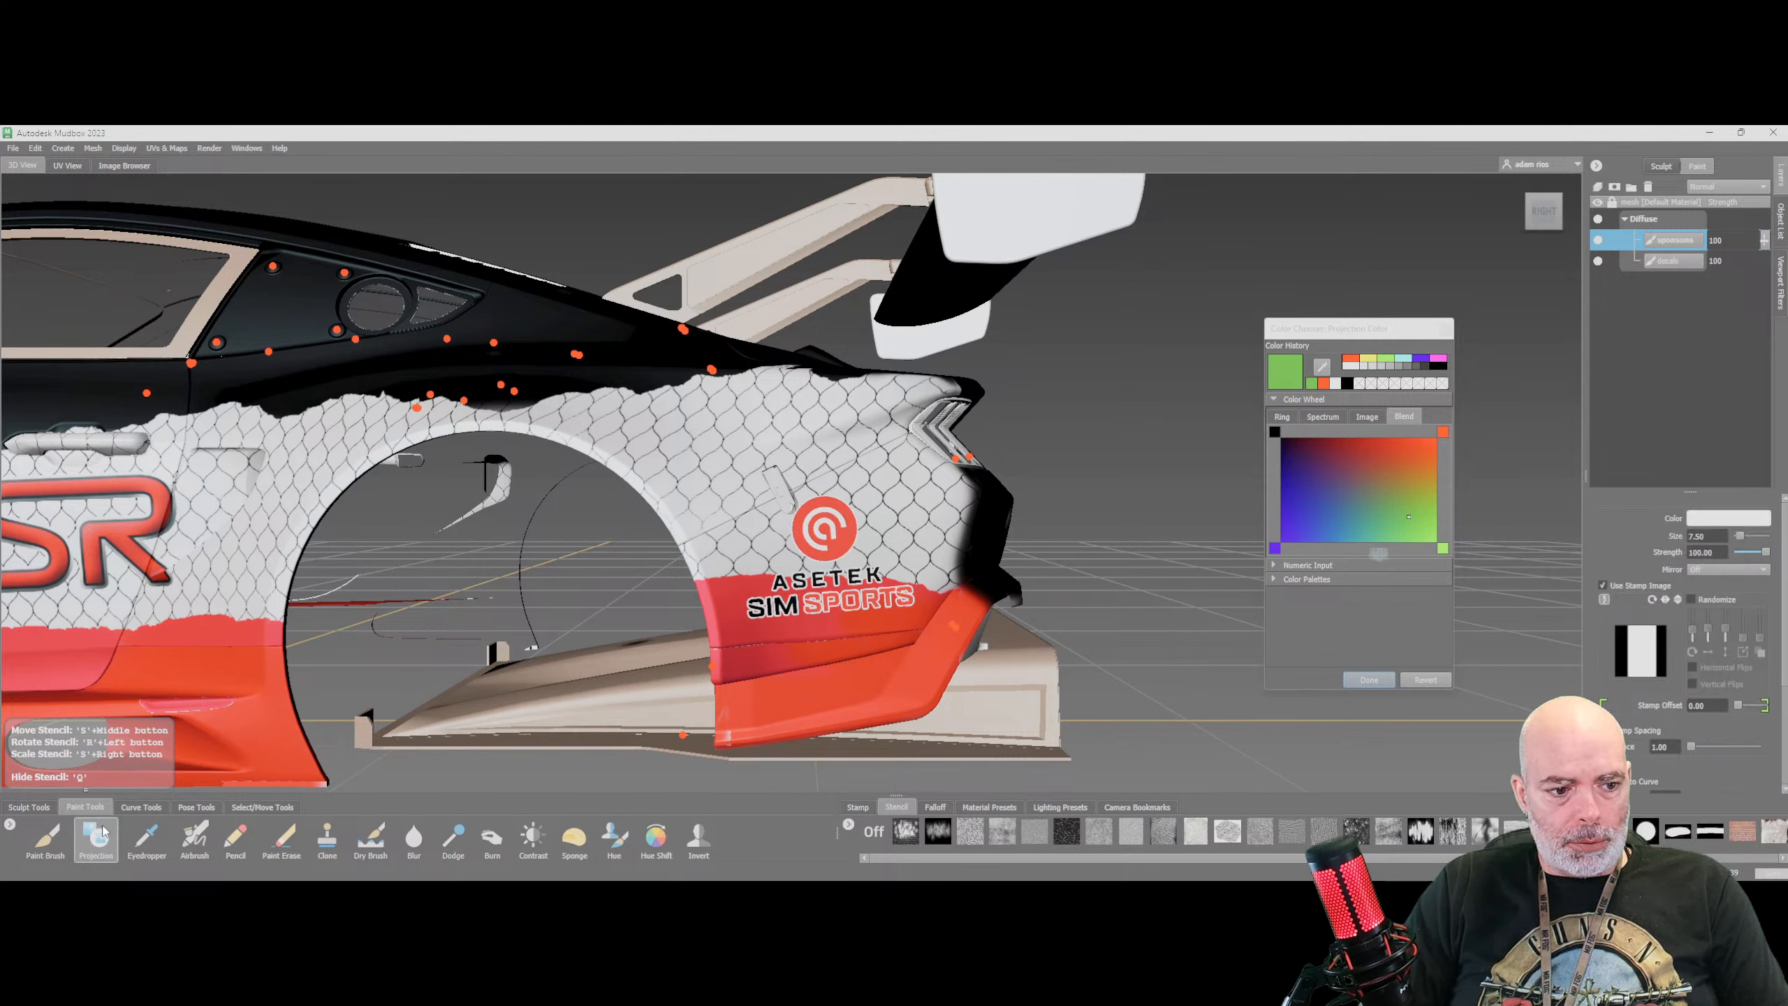
left_click(1699, 571)
left_click(1705, 586)
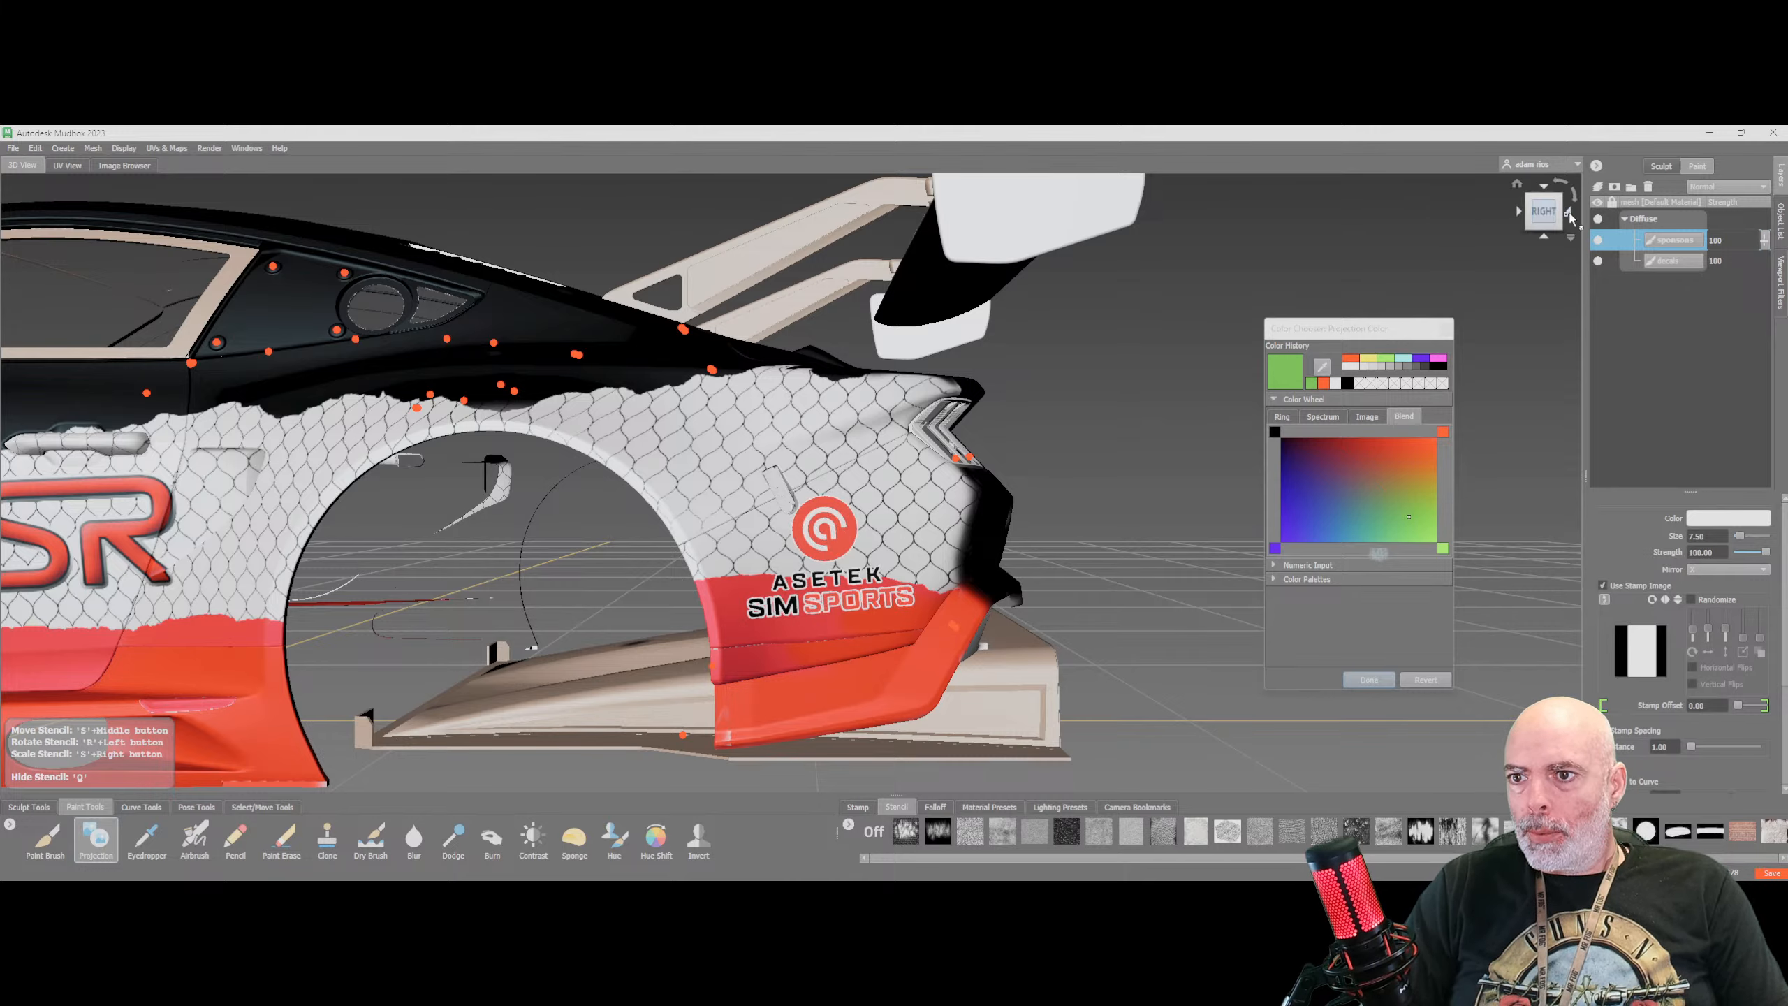
left_click(1571, 212)
left_click(1571, 213)
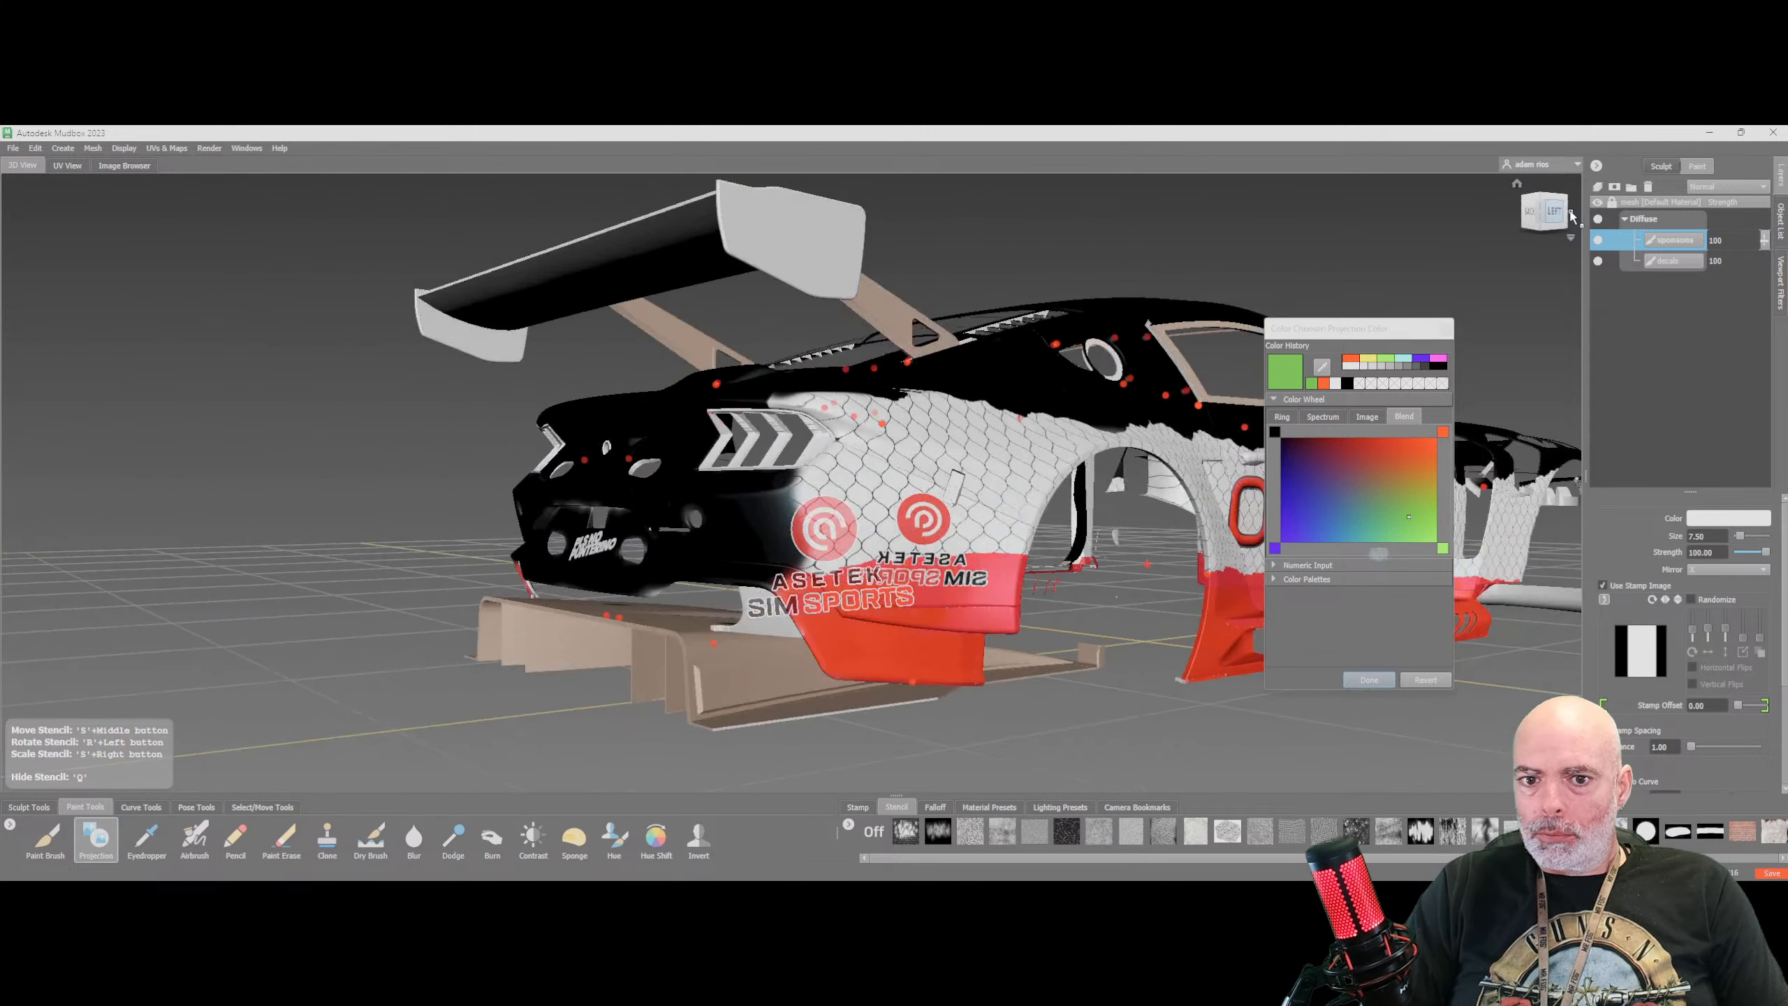
right_click_drag(1137, 521, 1209, 529, "alt")
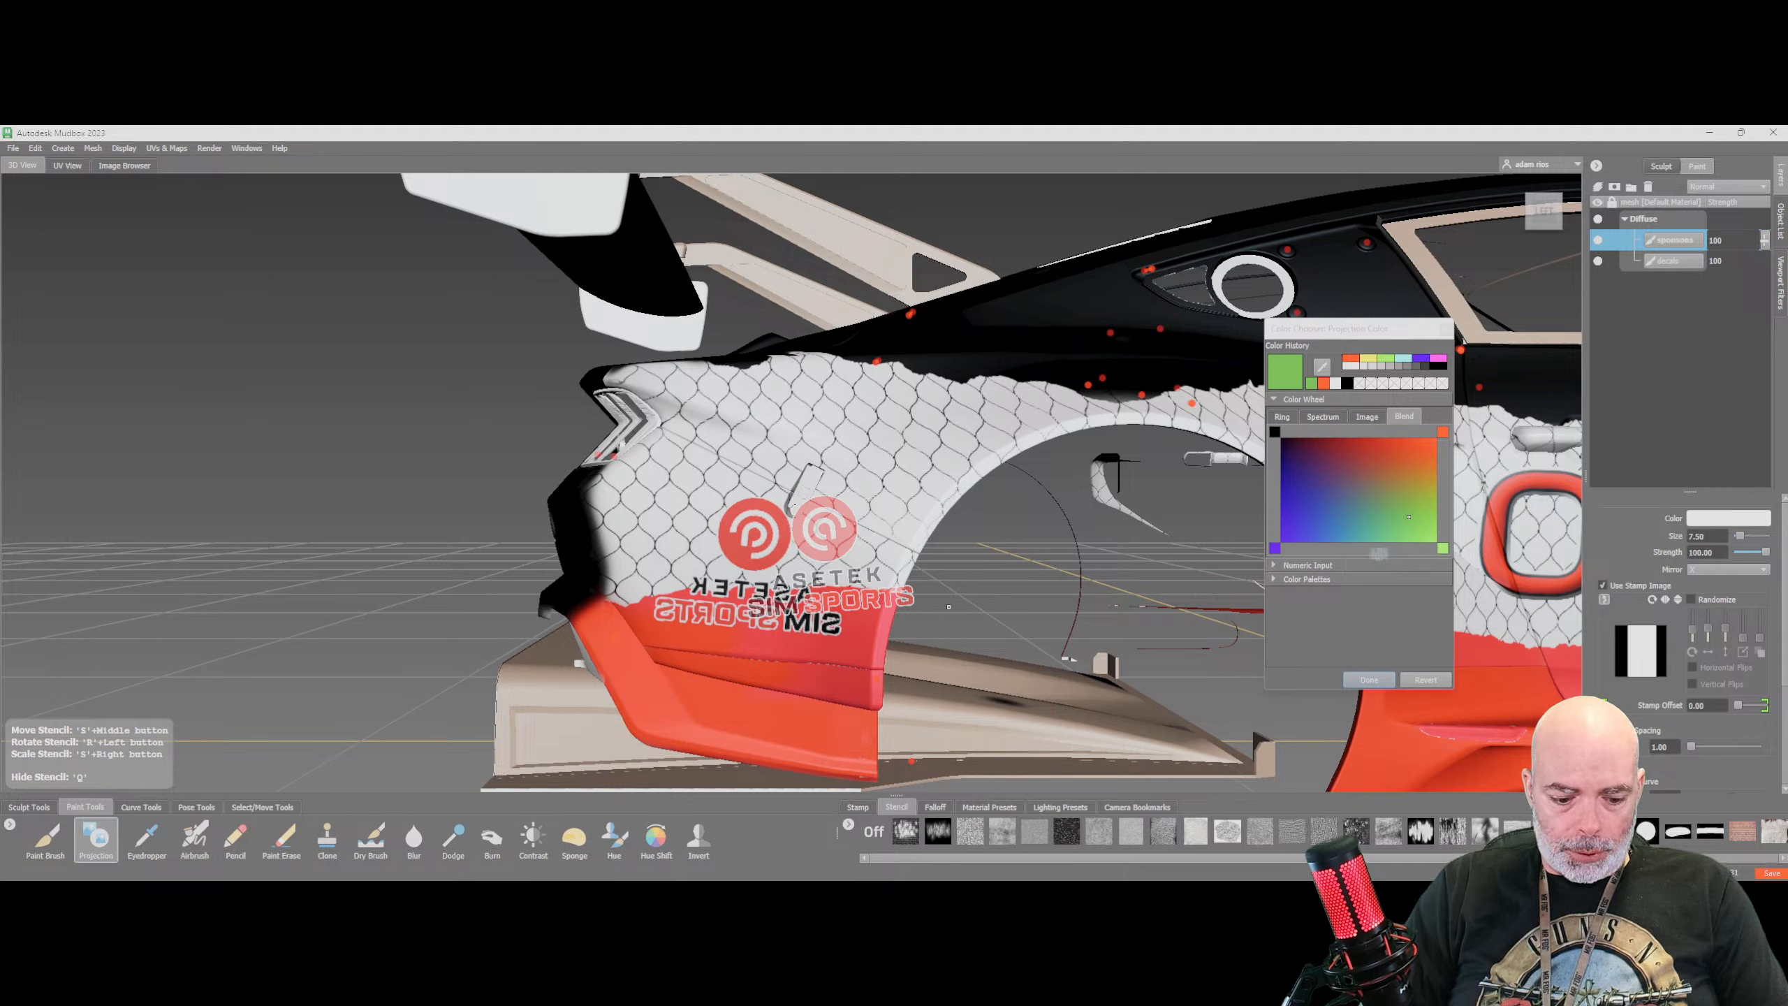
Align the Asetek Sim Sports stencil over the reversed logo behind the rear wheel arch and undo the mirrored projection
mouse_move(936, 606)
middle_mouse_down()
mouse_move(868, 602)
mouse_move(832, 632)
middle_mouse_up()
right_click_drag(969, 645, 918, 623)
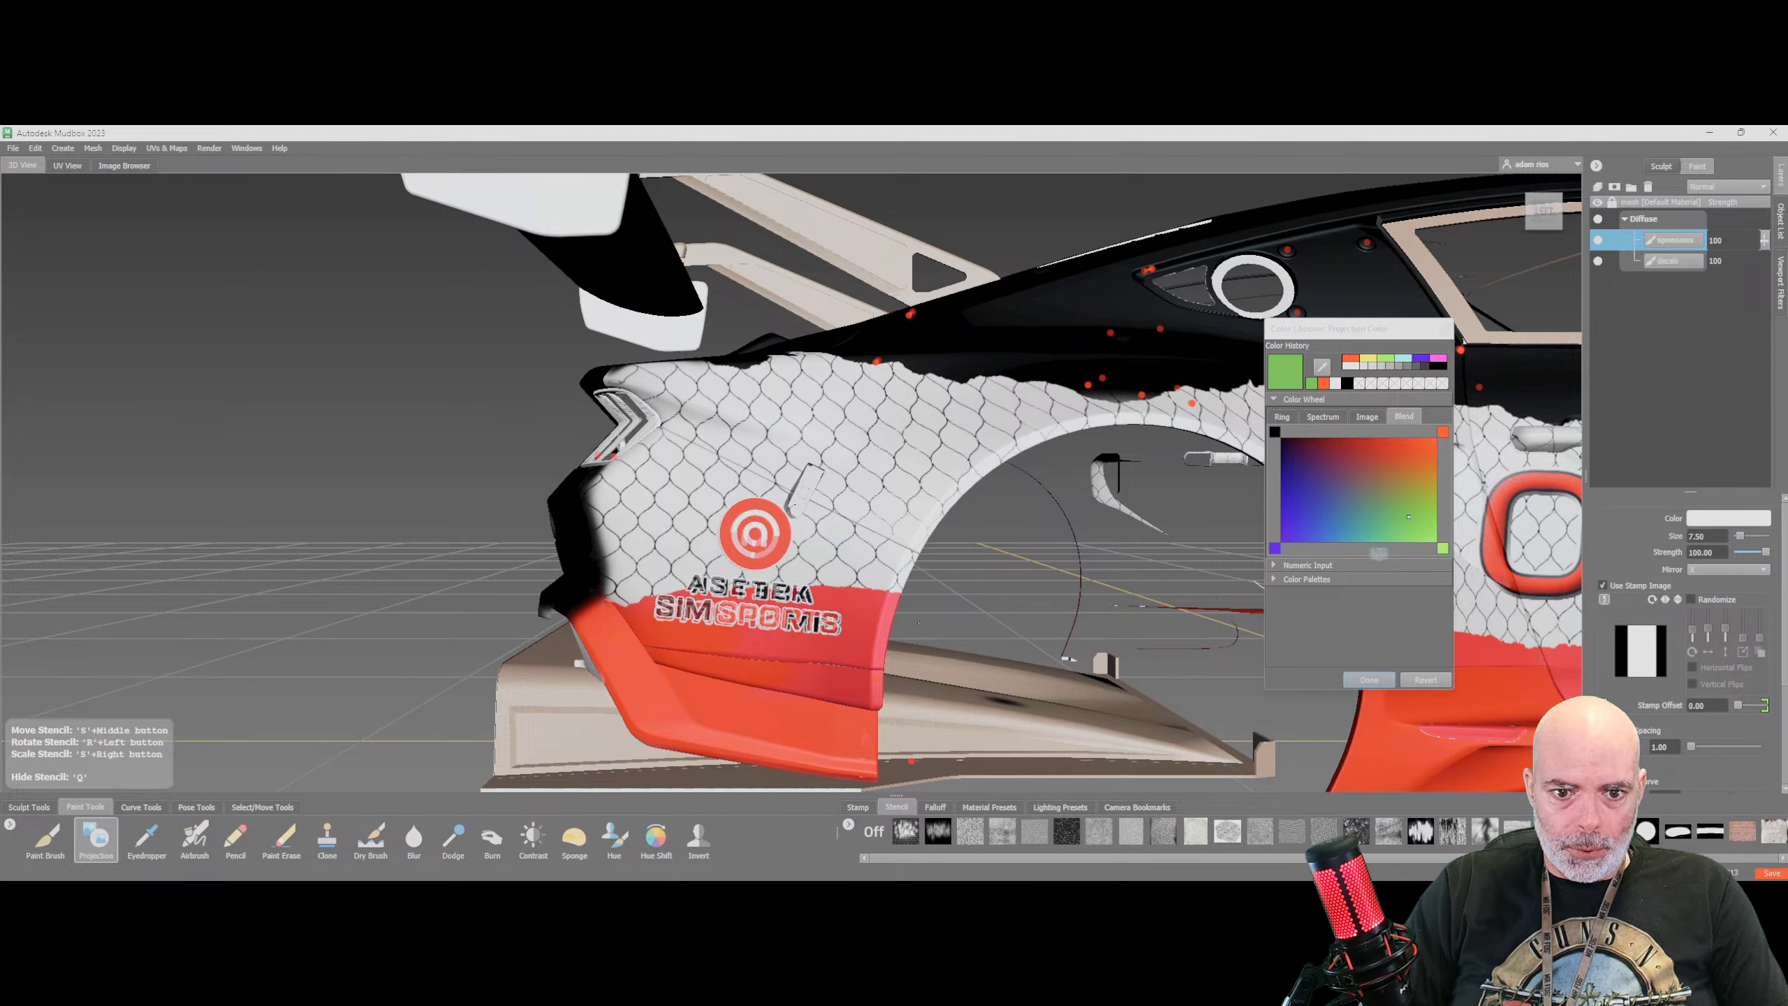
key("ctrl+z")
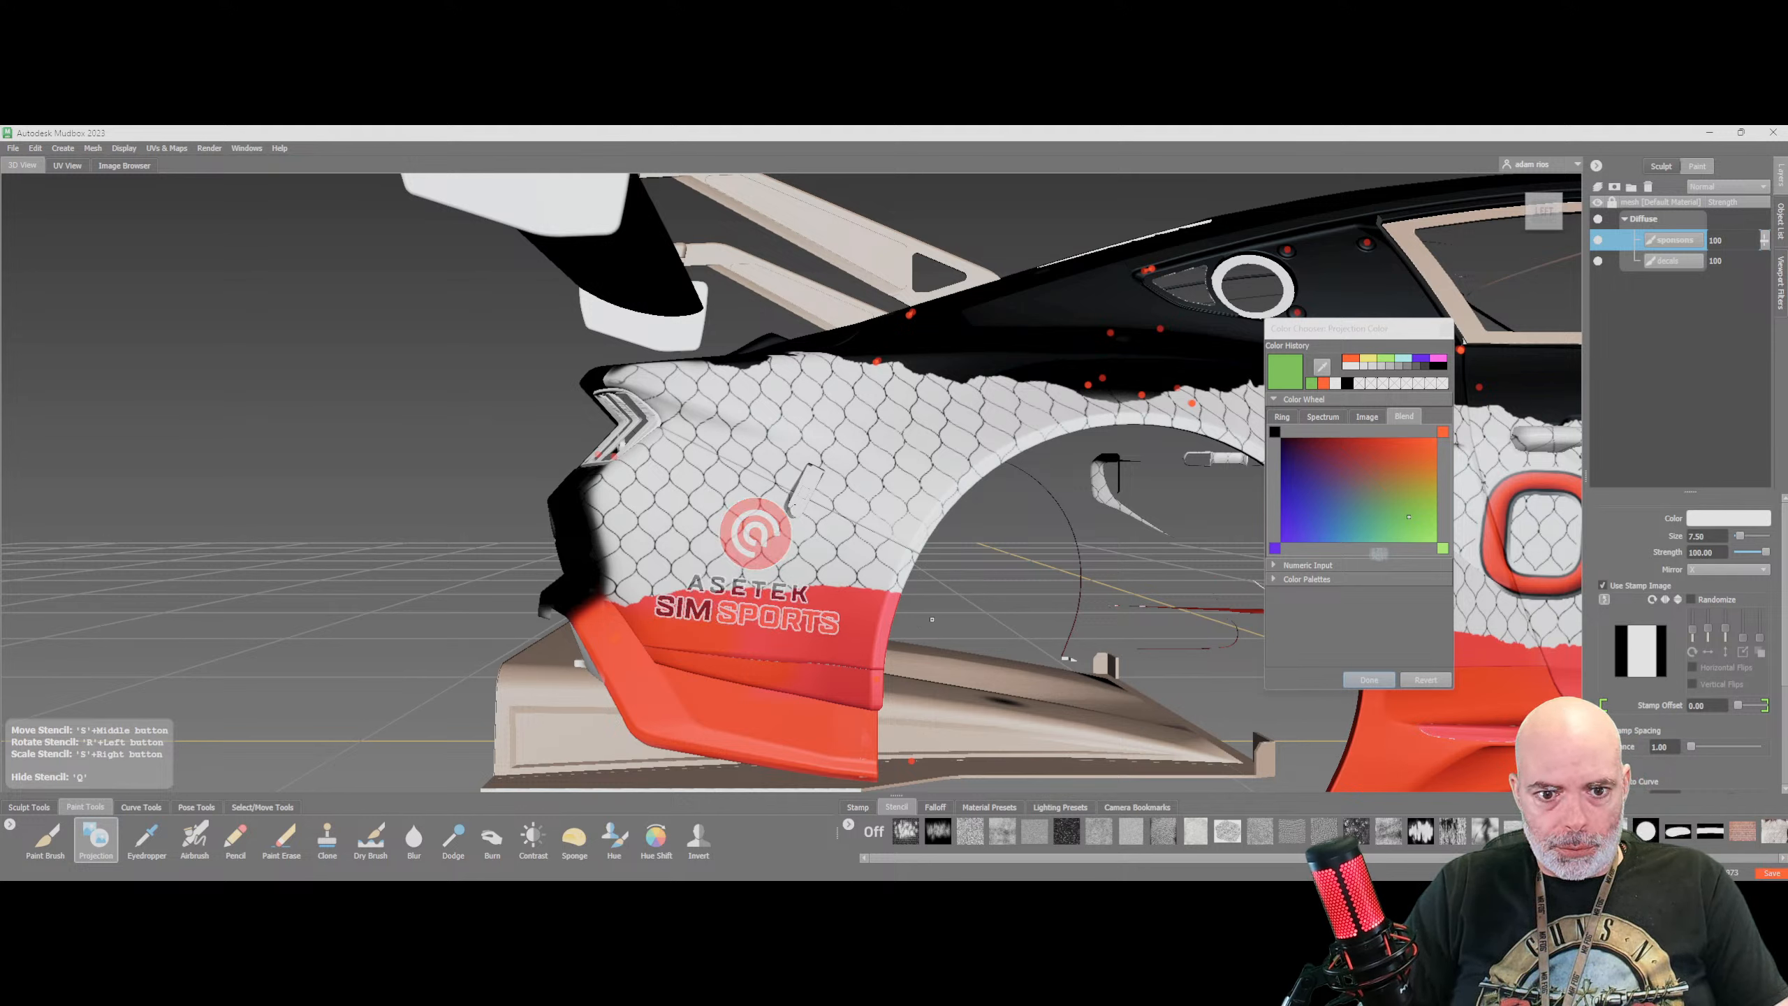
Turn off mirroring for the Projection tool, project the Asetek Sim Sports logo onto the left rear quarter, and hide the stencil
left_click(1721, 568)
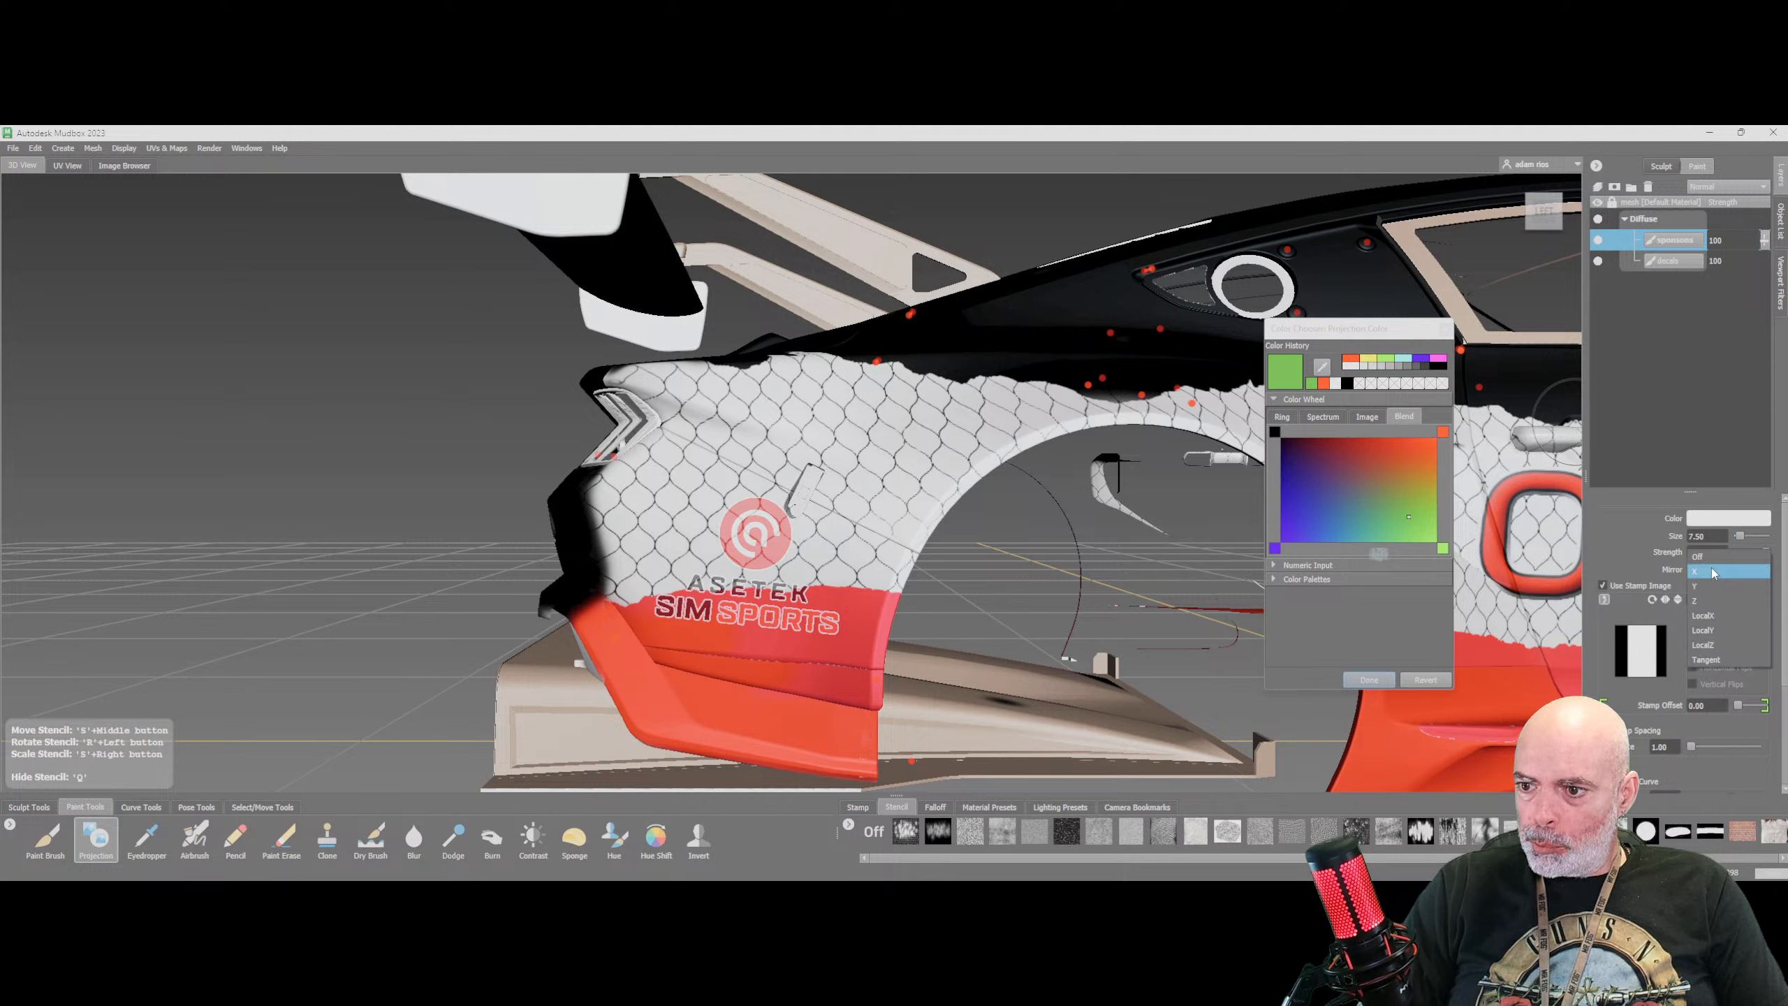
left_click(1710, 560)
mouse_move(794, 608)
left_mouse_down()
mouse_move(819, 625)
mouse_move(665, 607)
mouse_move(759, 504)
mouse_move(784, 557)
mouse_move(753, 586)
left_mouse_up()
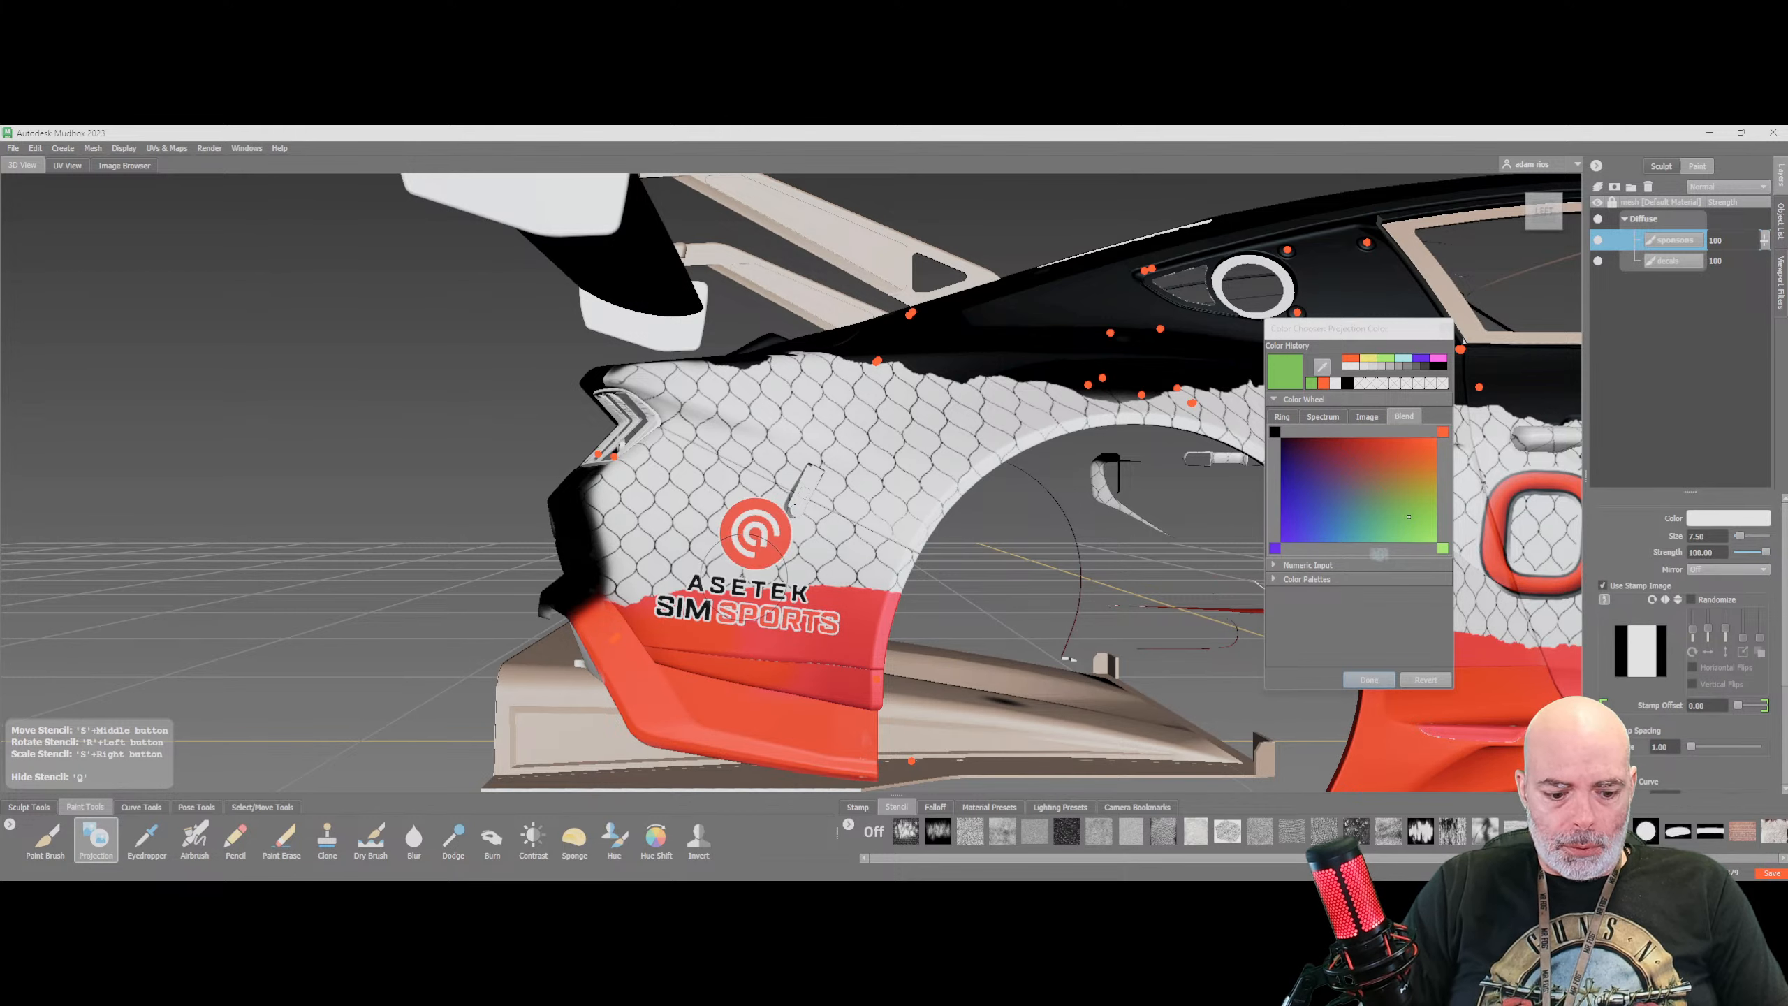
key("q")
Examine the Asetek Sim Sports decal and the whole Mustang livery from the side, rear and front
scroll(722, 533, "down", 4)
mouse_move(722, 533)
left_mouse_down("alt")
mouse_move(1007, 613)
mouse_move(1163, 493)
mouse_move(841, 511)
mouse_move(732, 484)
mouse_move(919, 495)
left_mouse_up("alt")
left_click_drag(680, 454, 1197, 514, "alt")
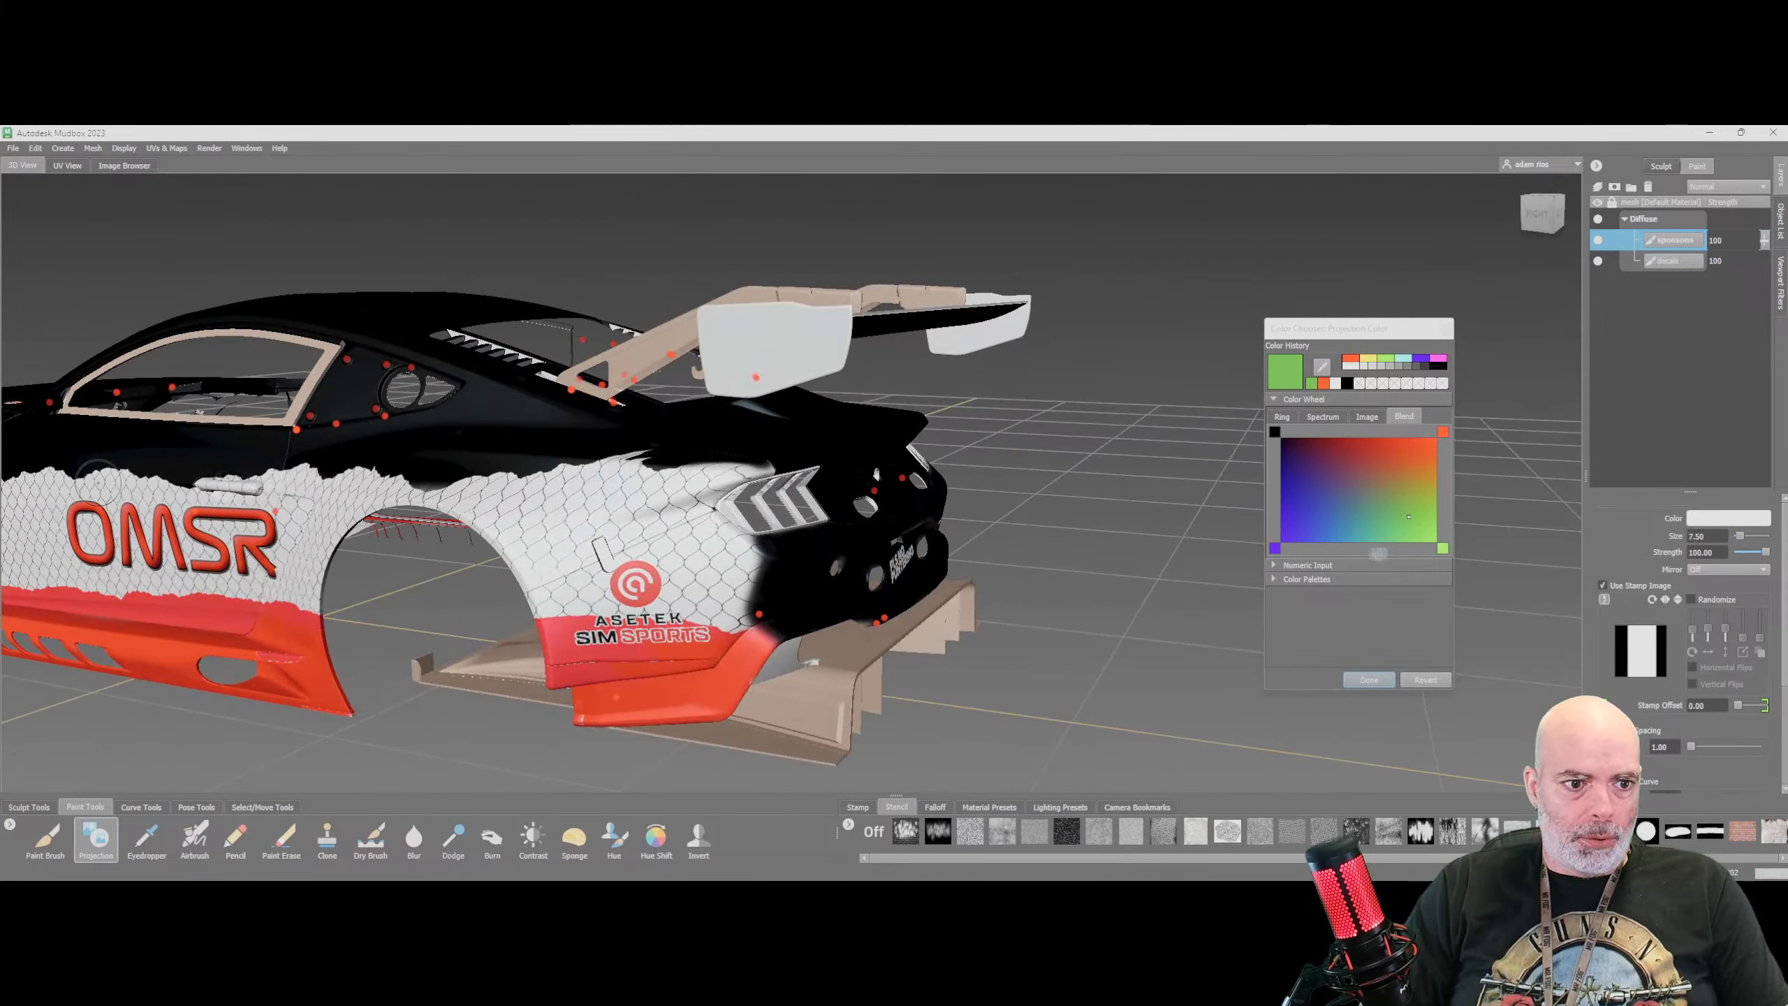
left_click_drag(199, 513, 243, 516, "alt")
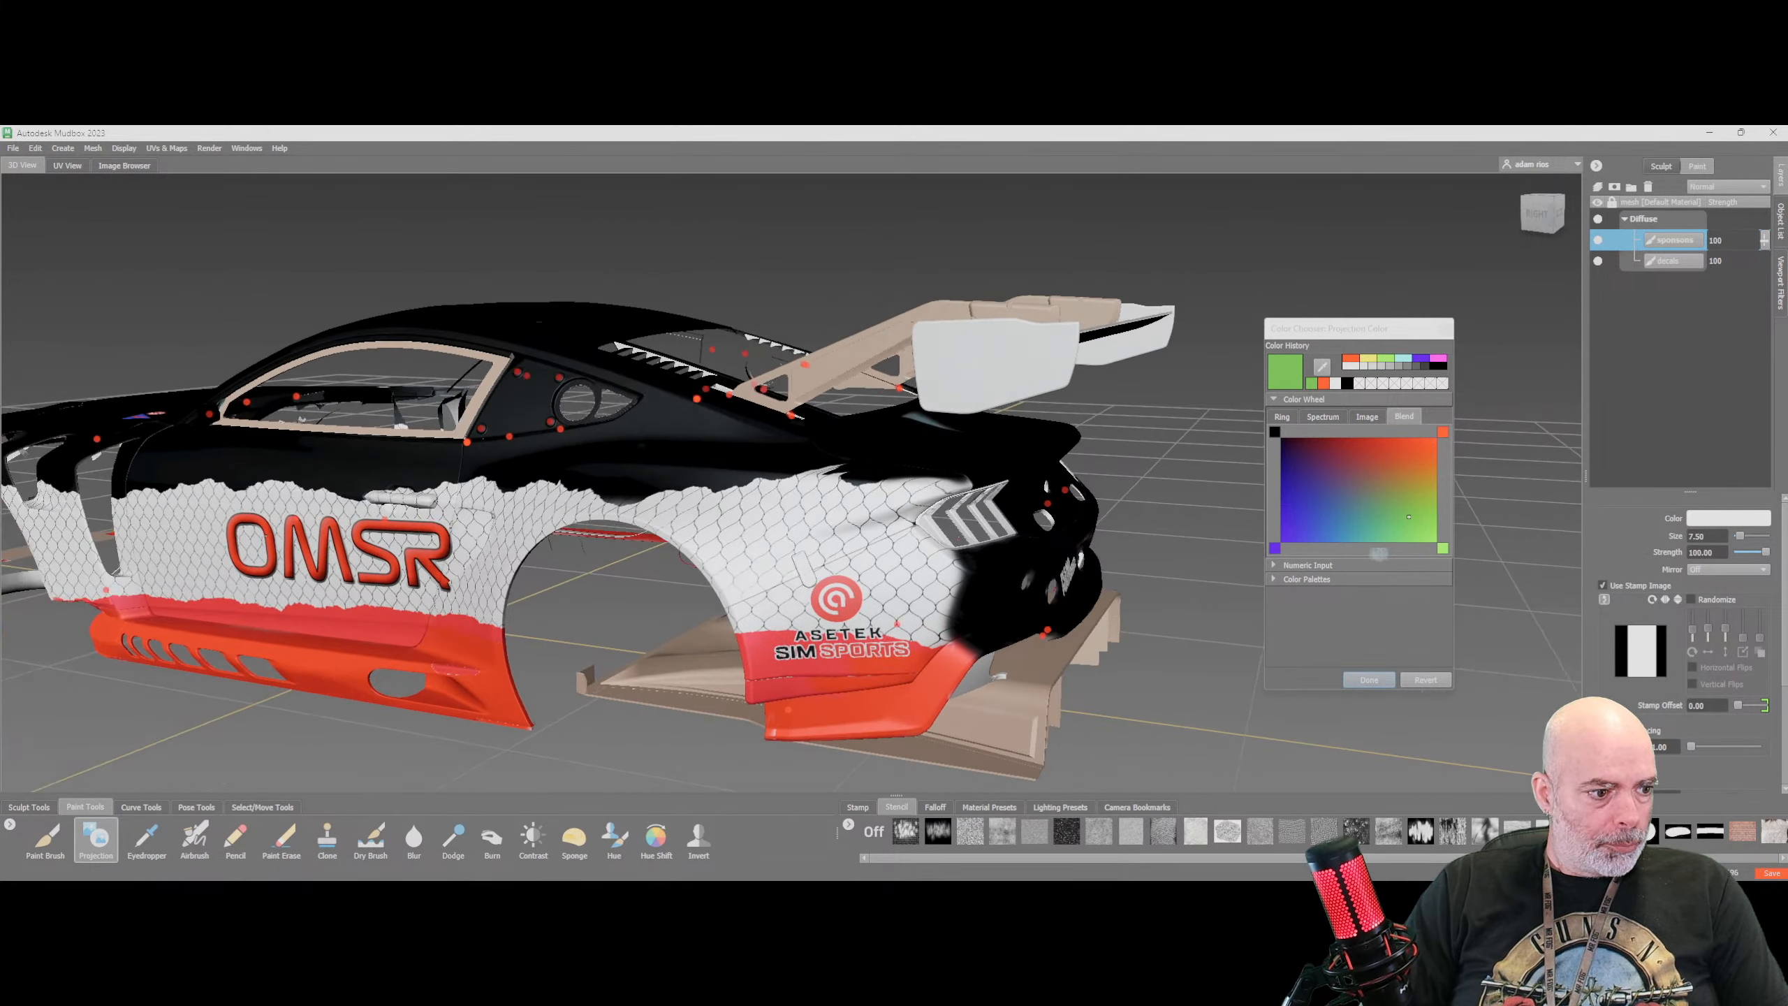
middle_click_drag(243, 516, 409, 431, "alt")
mouse_move(246, 486)
left_mouse_down("alt")
mouse_move(312, 502)
mouse_move(250, 503)
mouse_move(296, 506)
left_mouse_up("alt")
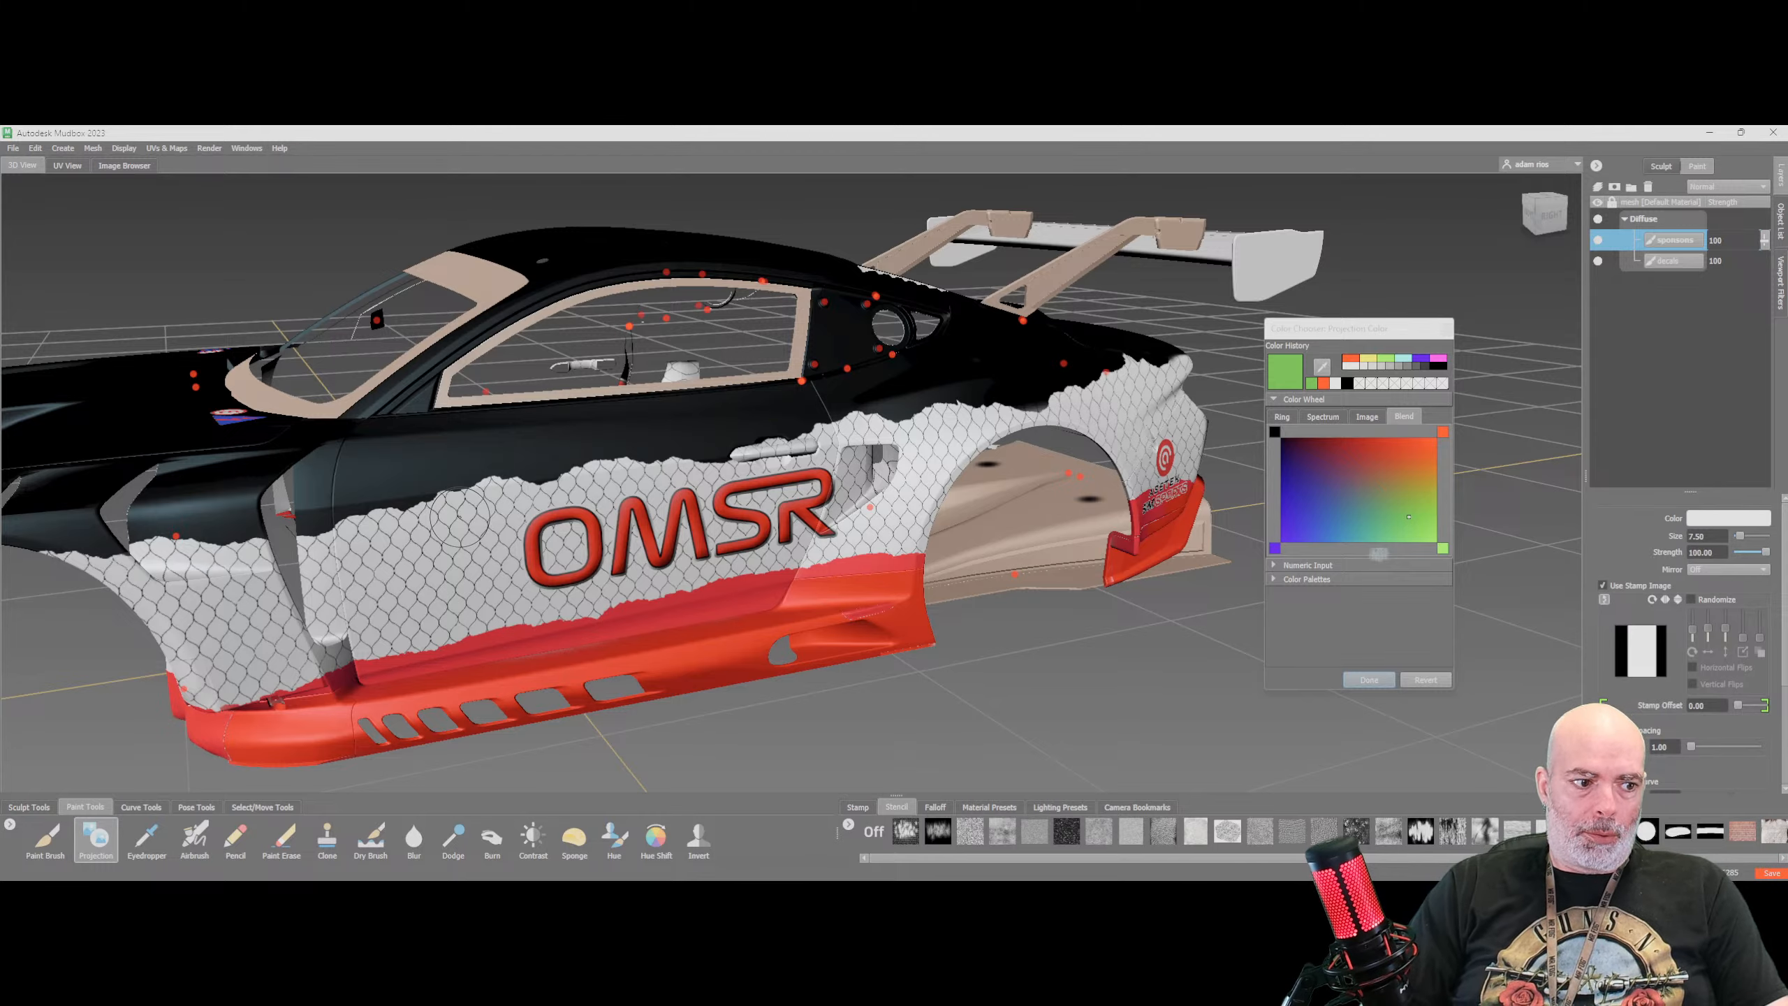
scroll(557, 487, "up", 1)
scroll(547, 546, "down", 2)
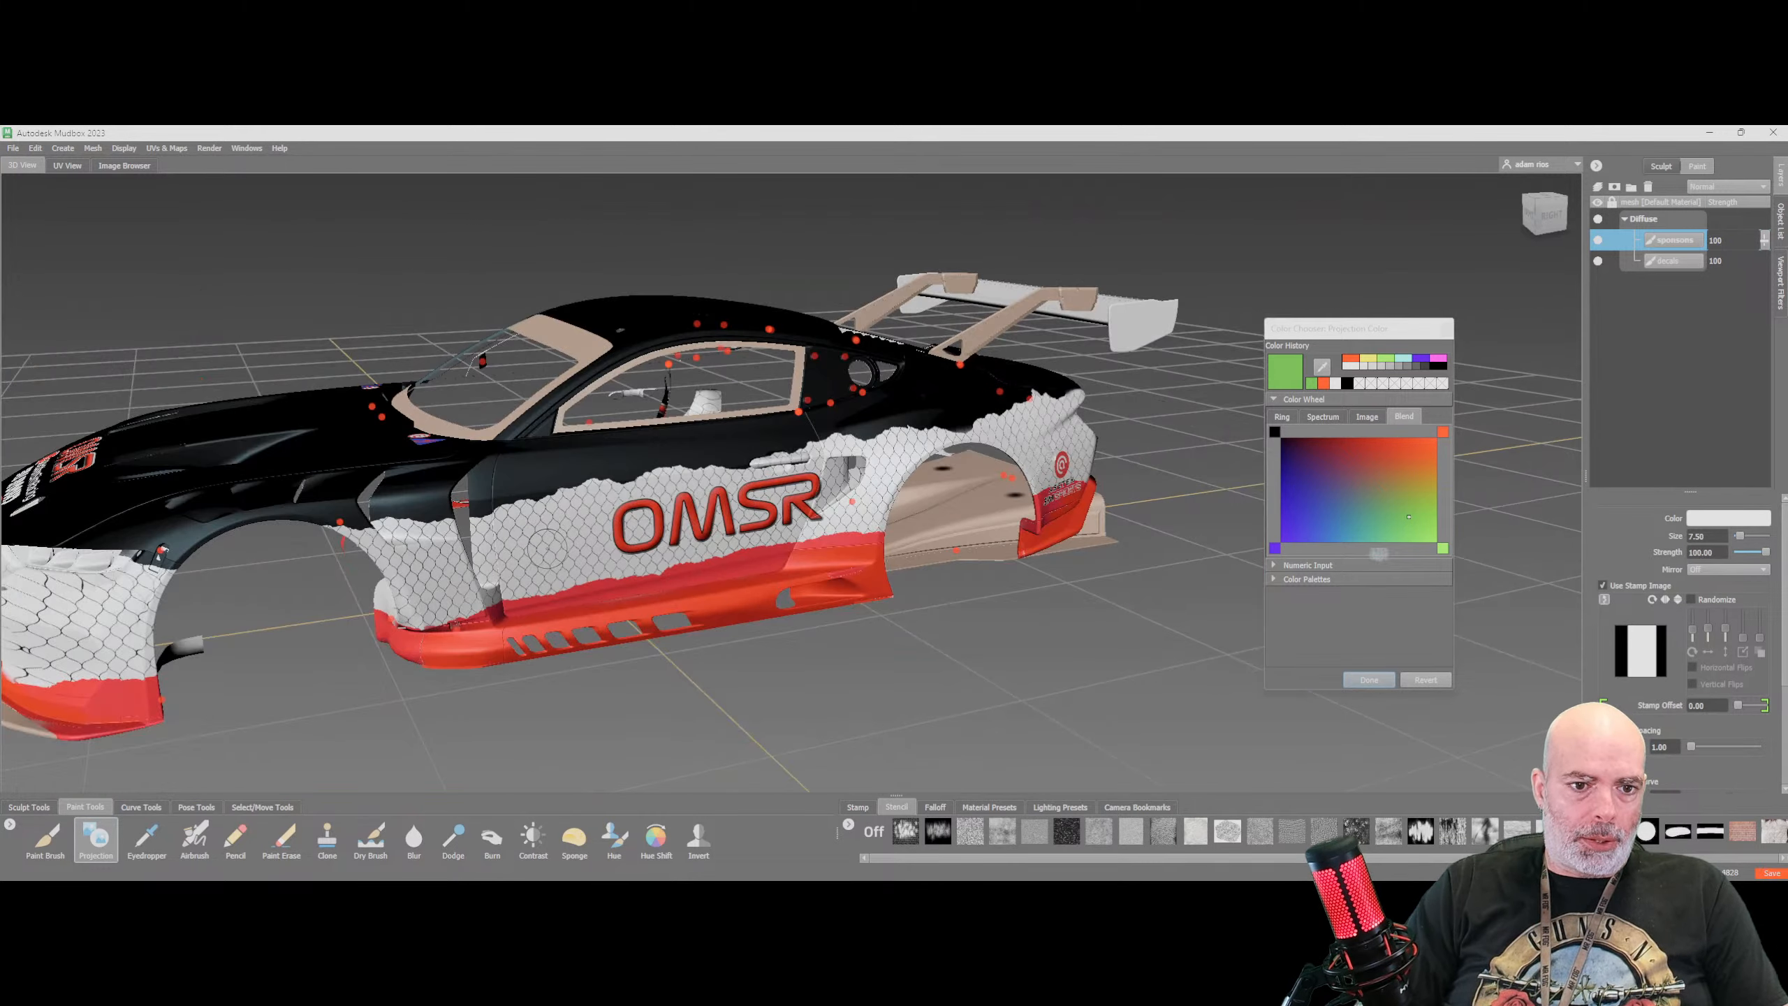
middle_click_drag(548, 551, 553, 537, "alt")
middle_click_drag(583, 443, 578, 464, "alt")
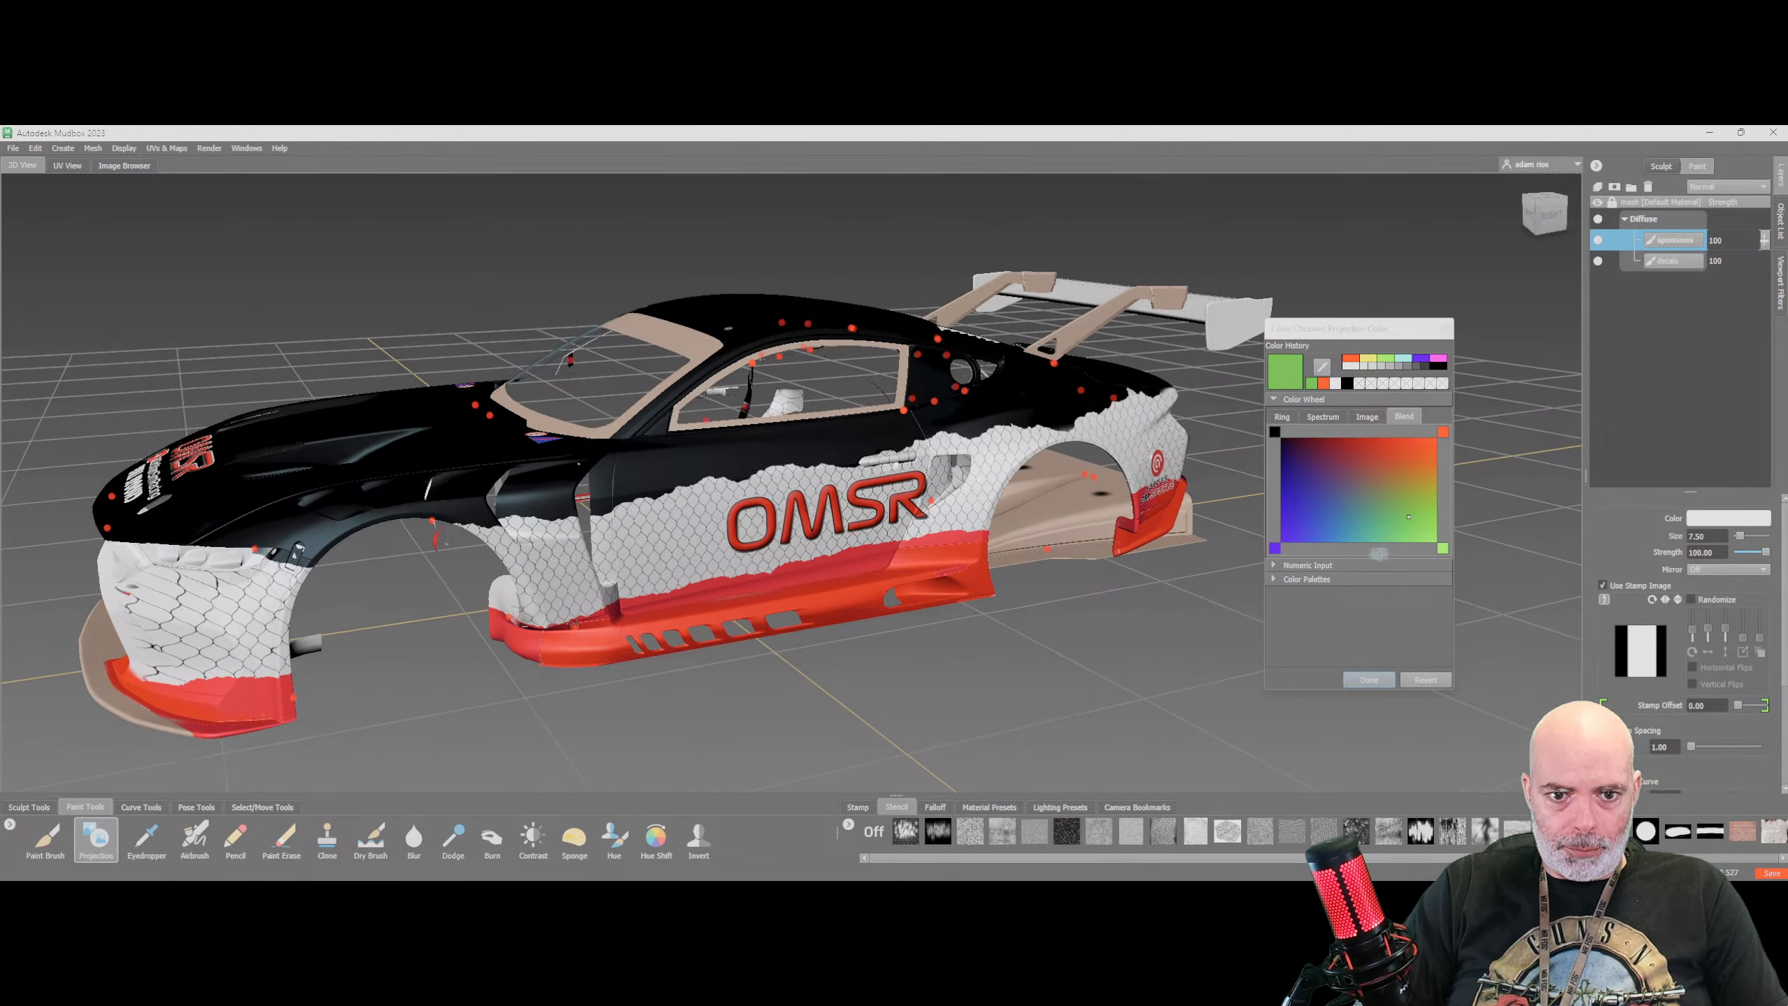
mouse_move(579, 464)
left_mouse_down("alt")
mouse_move(614, 464)
mouse_move(590, 454)
left_mouse_up("alt")
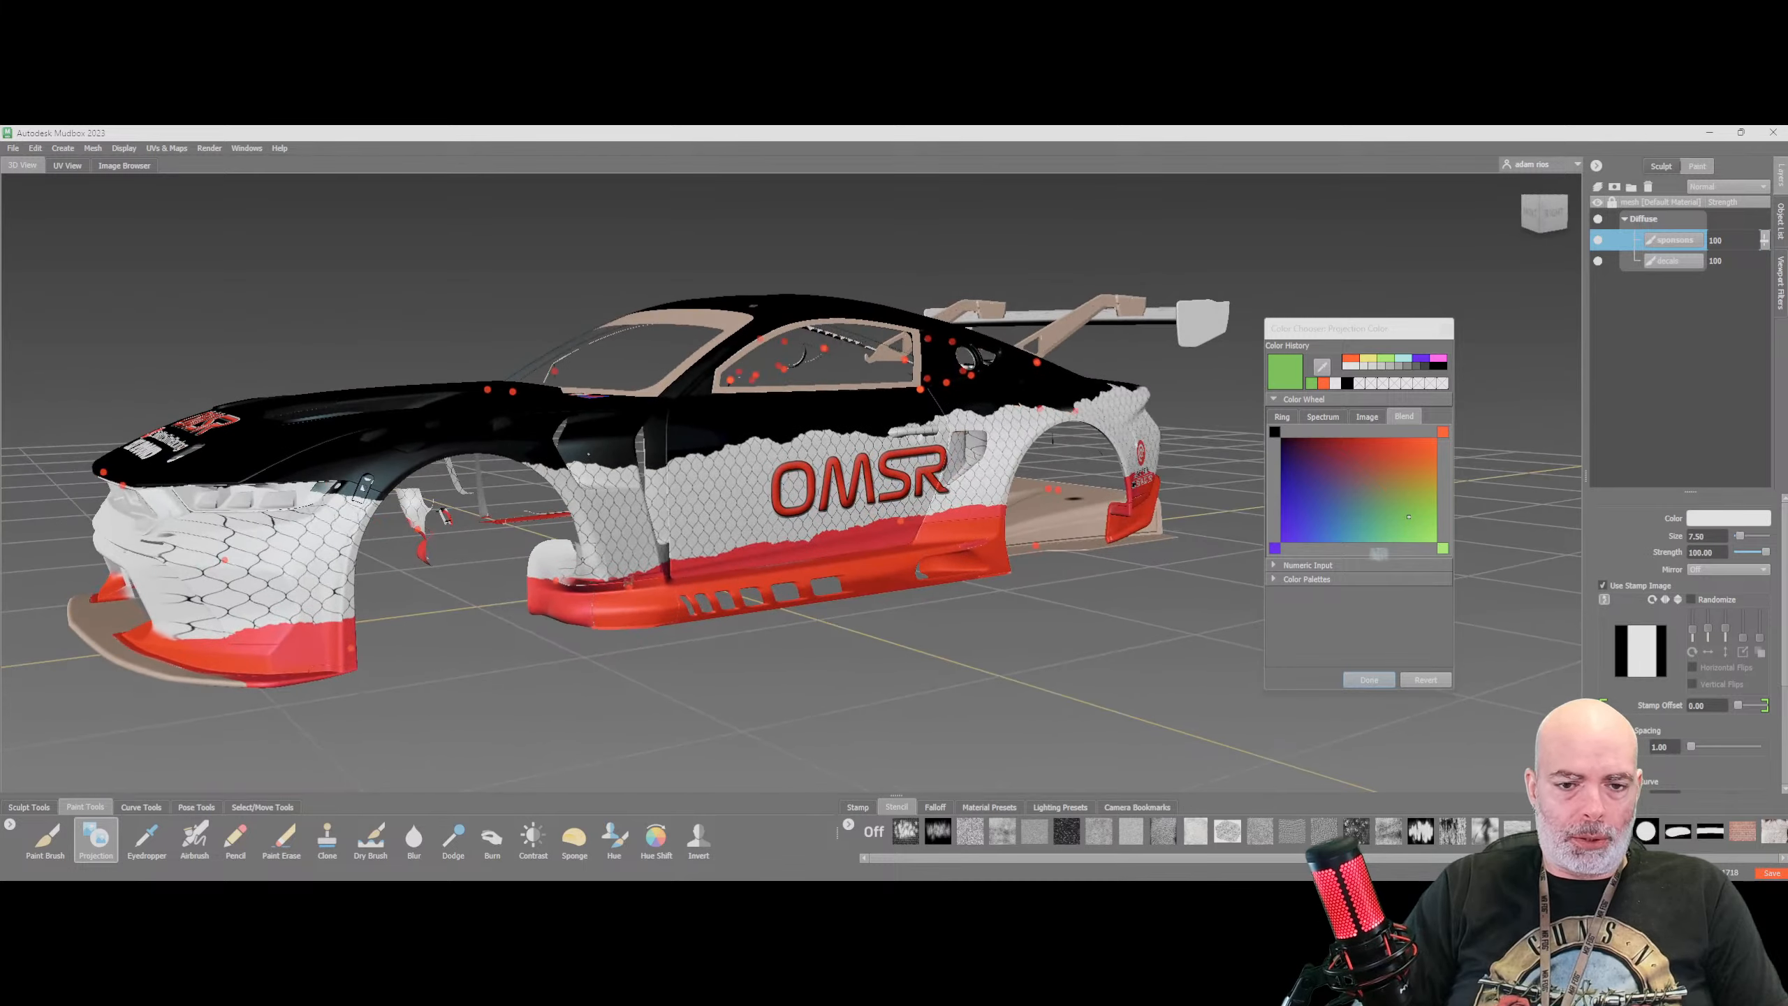
scroll(716, 472, "down", 1)
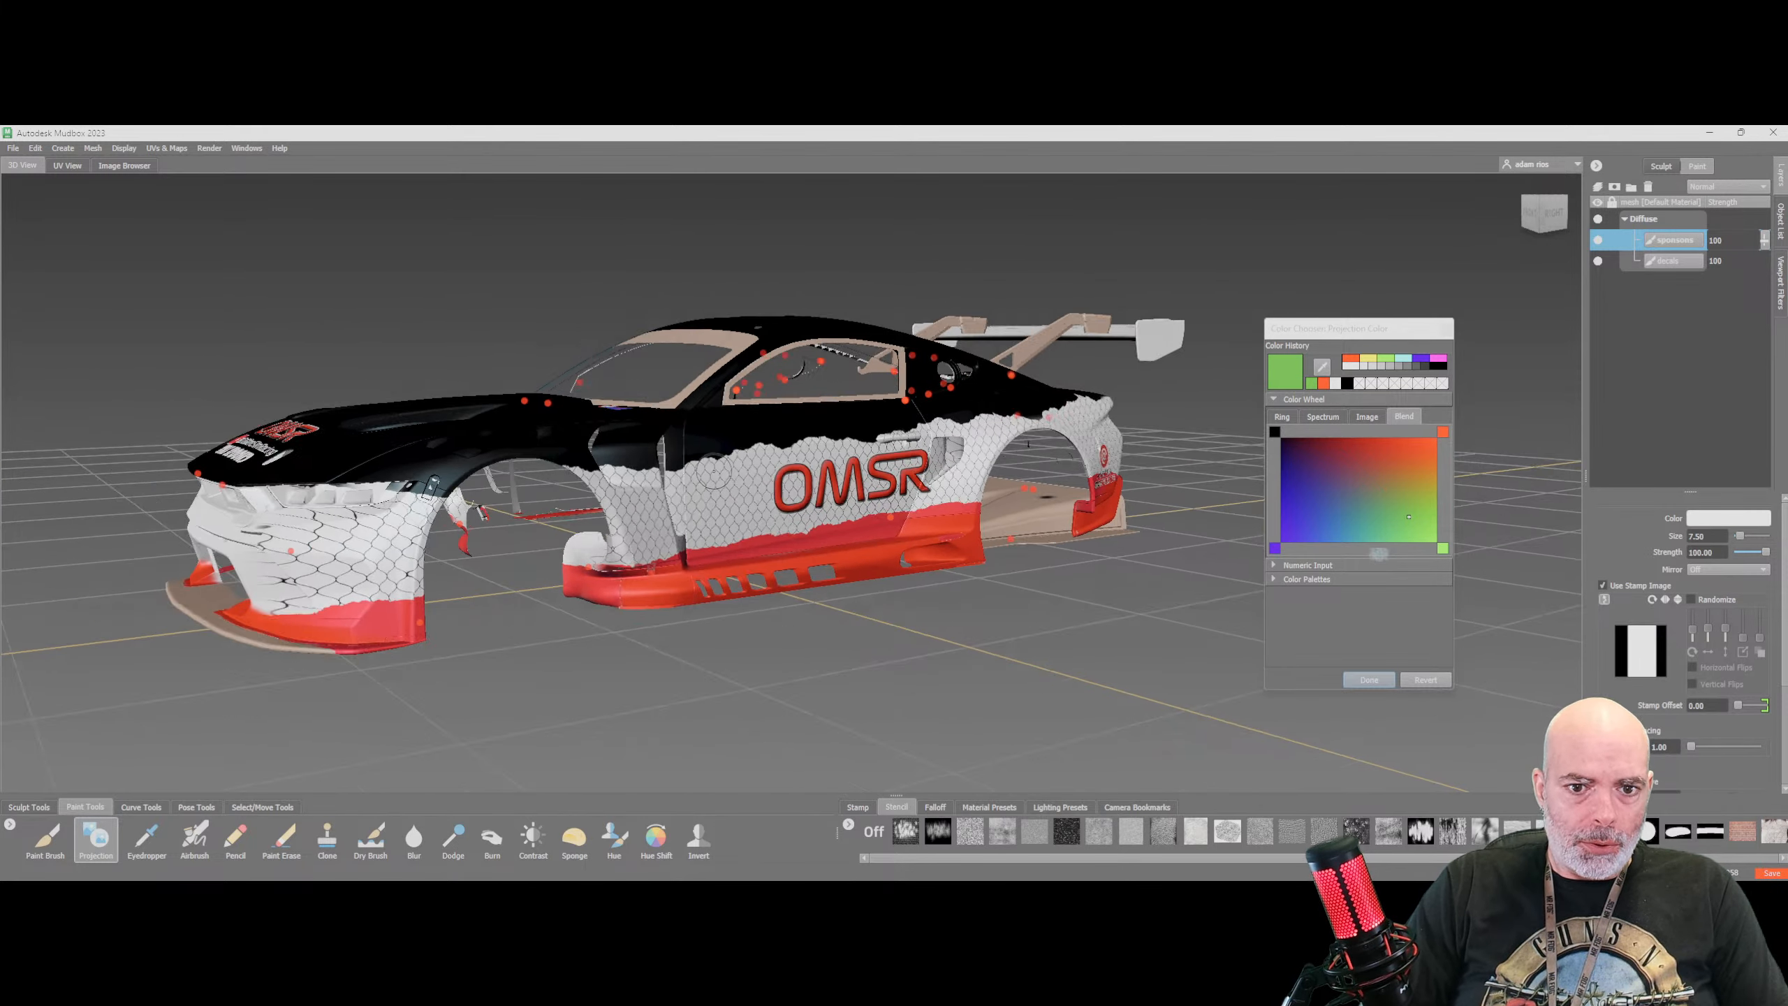
scroll(716, 472, "down", 1)
mouse_move(625, 485)
left_mouse_down("alt")
mouse_move(649, 502)
mouse_move(633, 500)
left_mouse_up("alt")
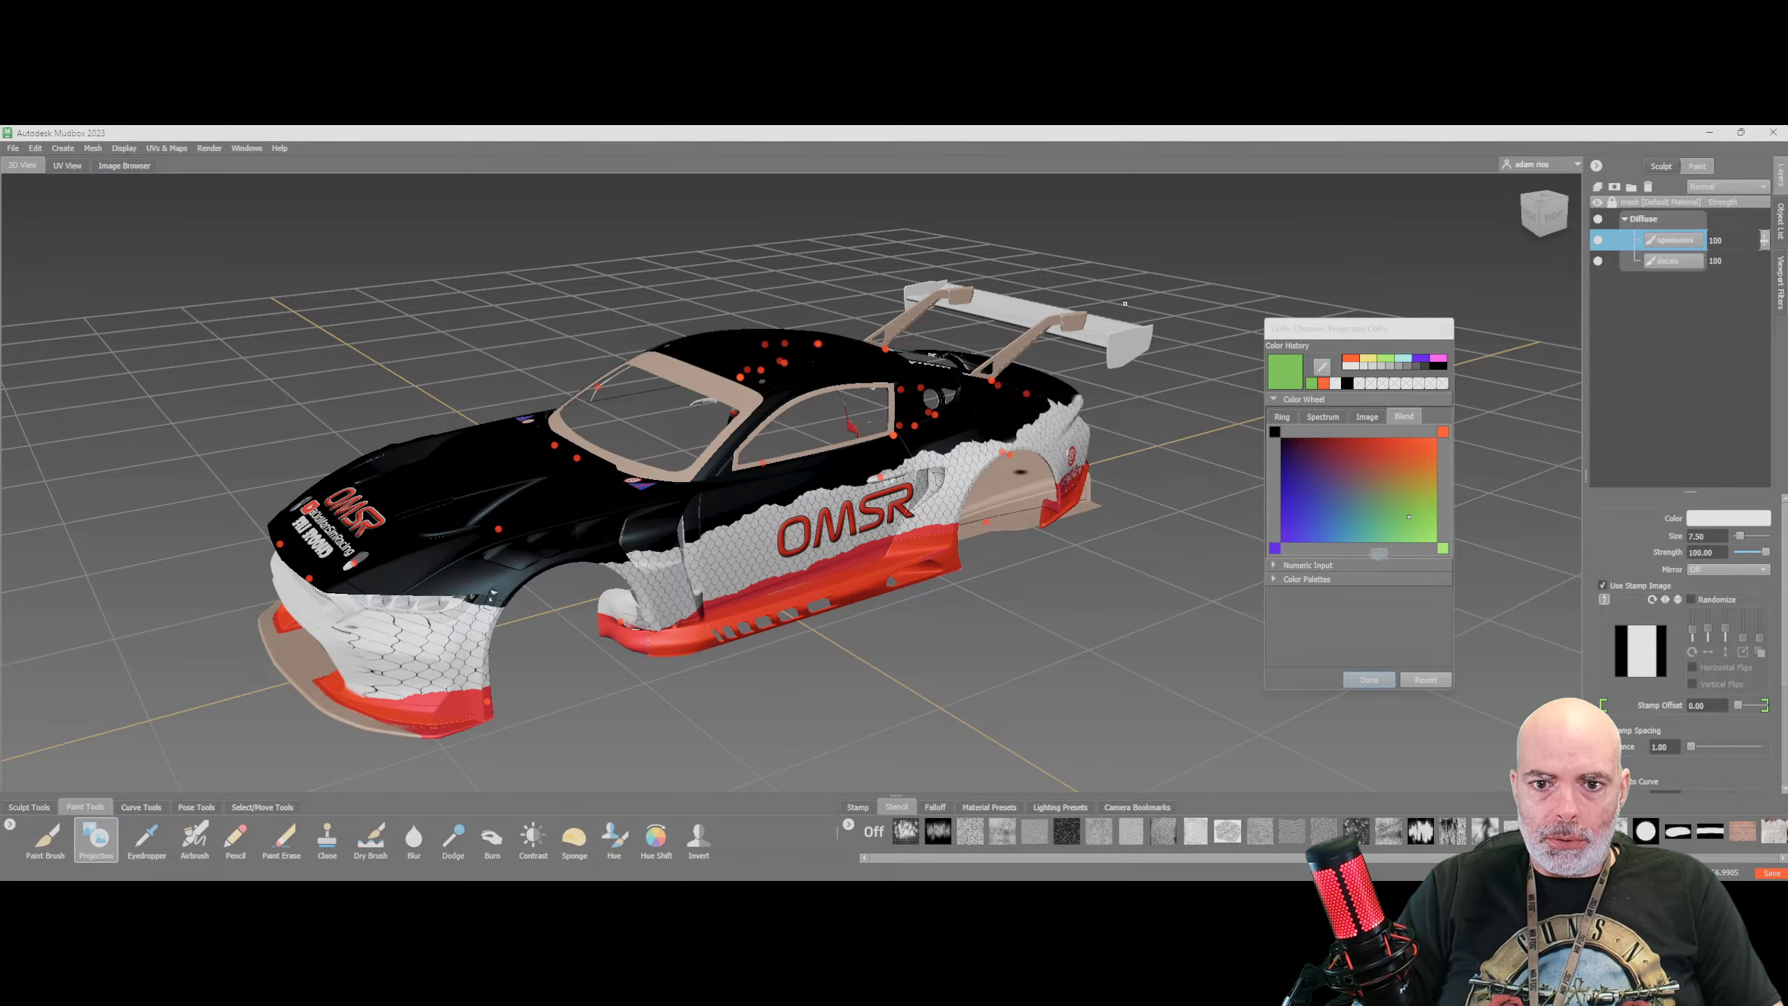
mouse_move(962, 496)
left_mouse_down("alt")
mouse_move(859, 514)
mouse_move(1077, 469)
mouse_move(1302, 564)
mouse_move(1465, 504)
mouse_move(1496, 469)
mouse_move(1517, 490)
mouse_move(1500, 504)
left_mouse_up("alt")
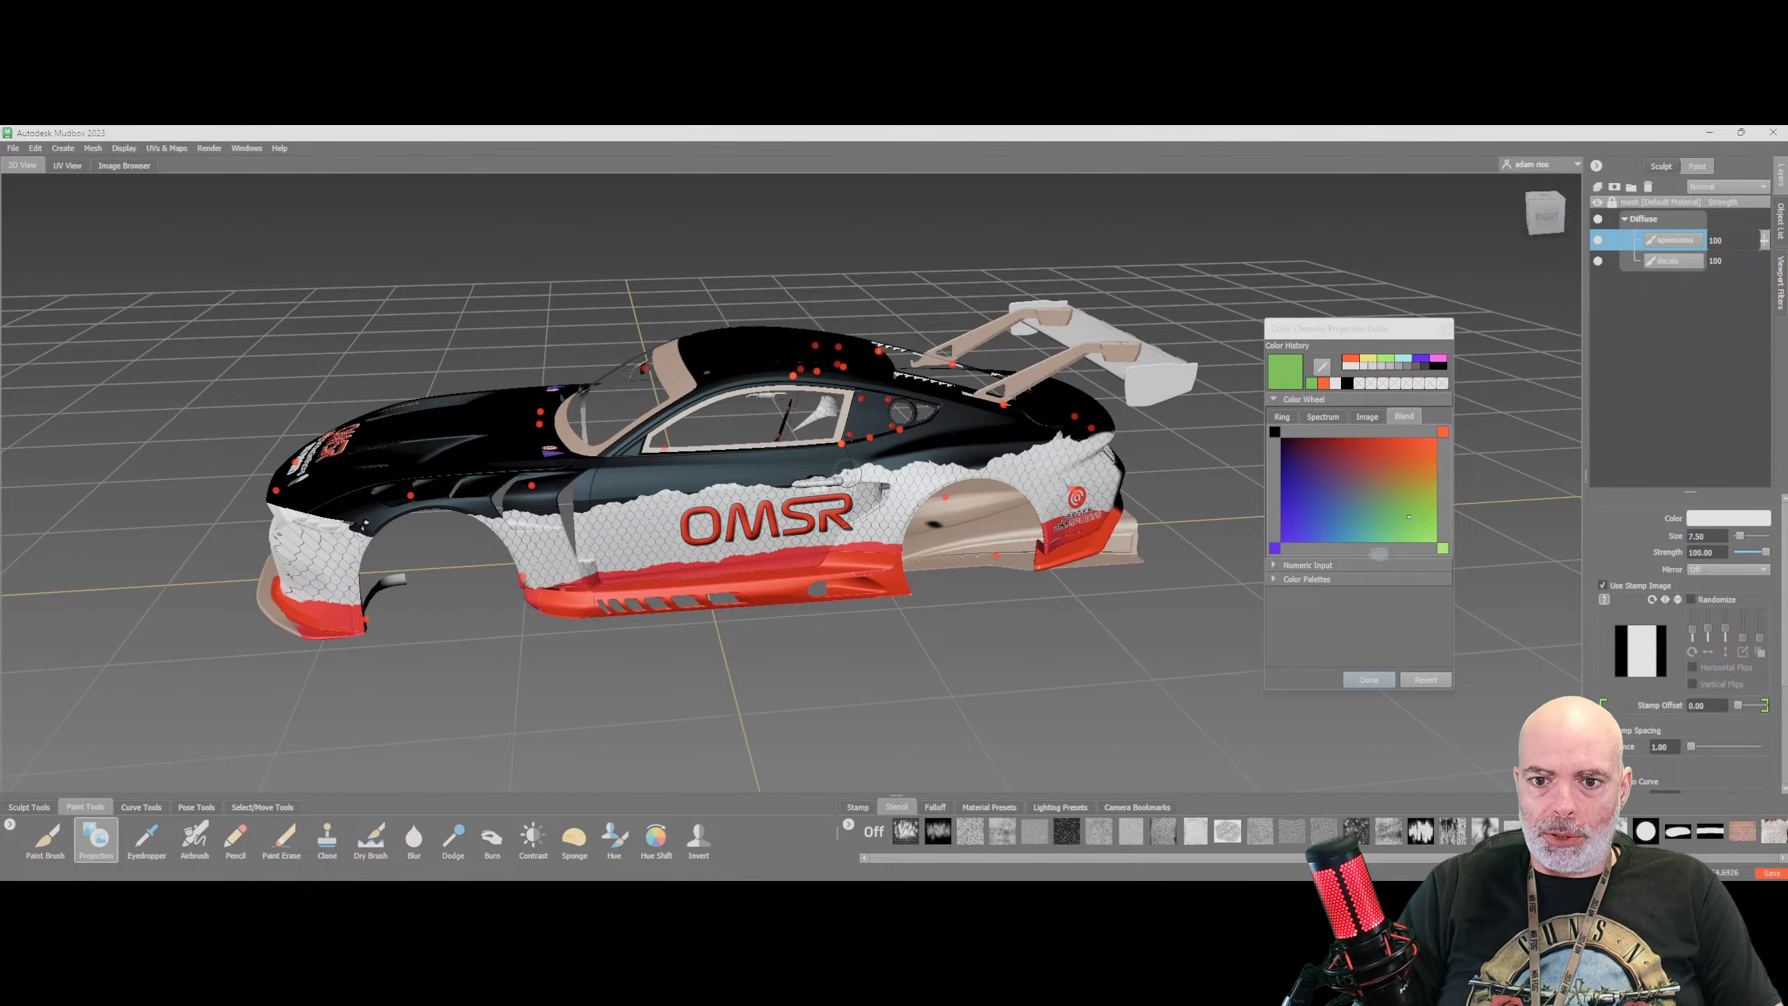
mouse_move(1120, 454)
left_mouse_down("alt")
mouse_move(1093, 535)
mouse_move(1046, 493)
mouse_move(1075, 484)
left_mouse_up("alt")
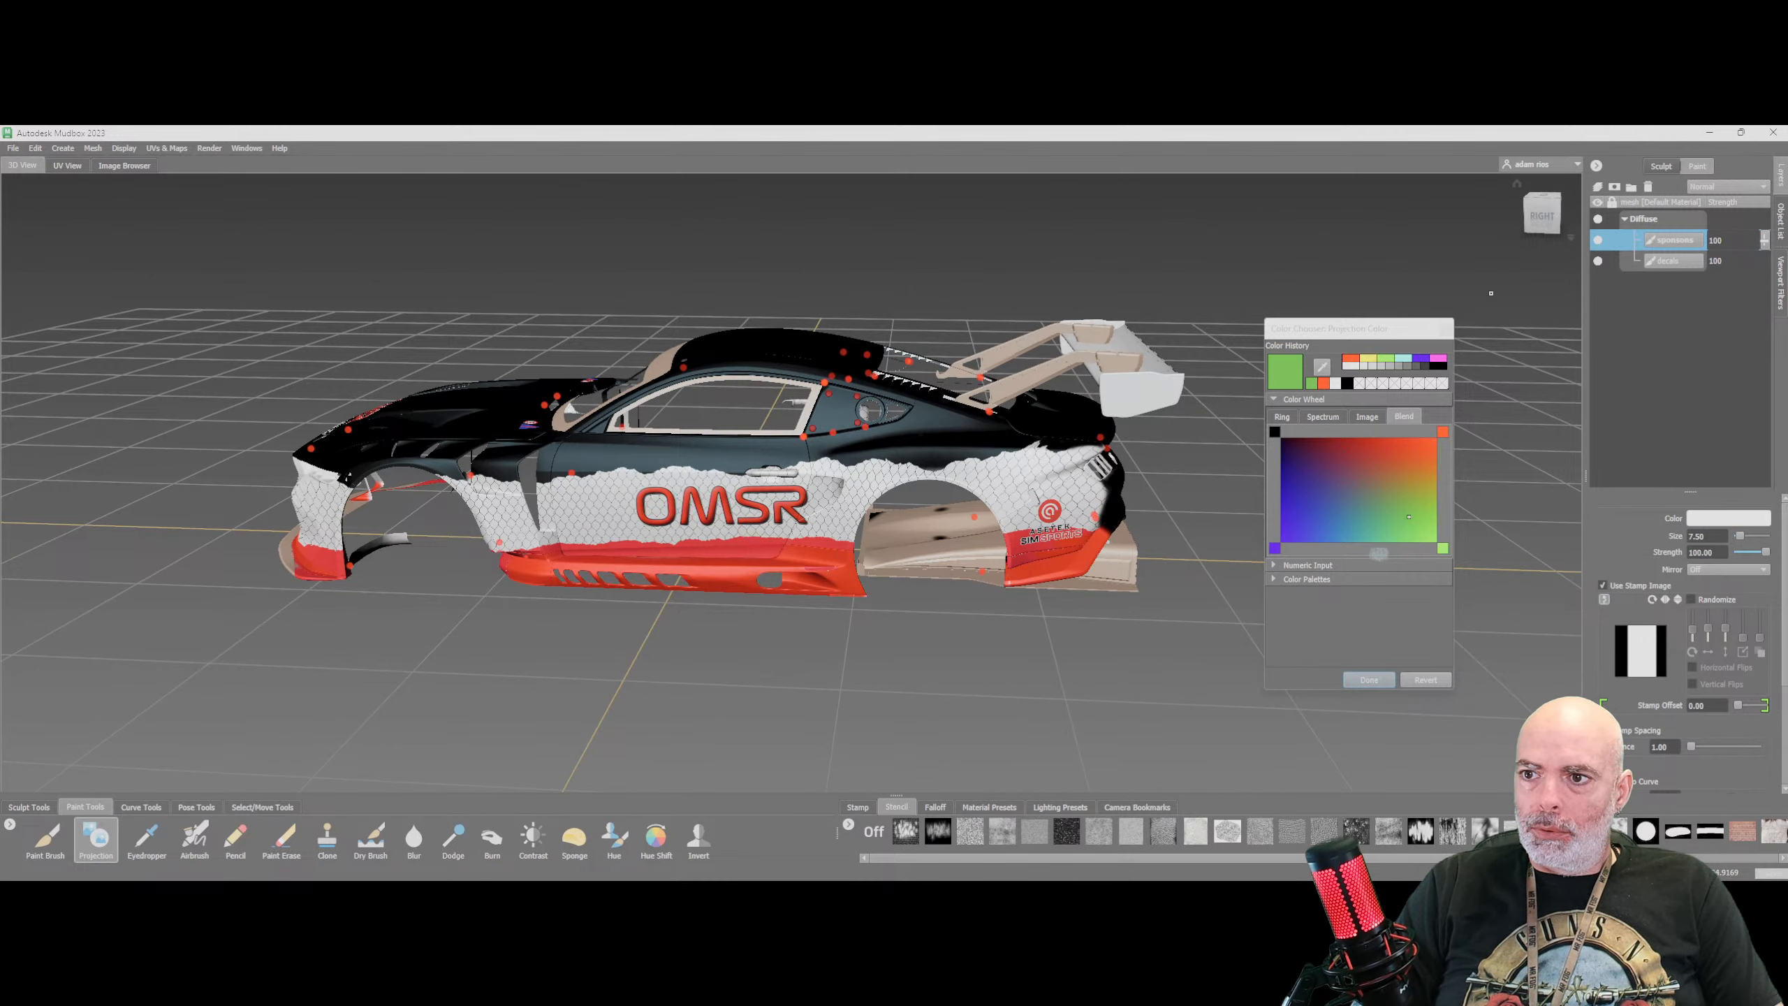
Hide and re-show the sponsors layer to compare the Mustang livery with and without its logos
left_click(1598, 243)
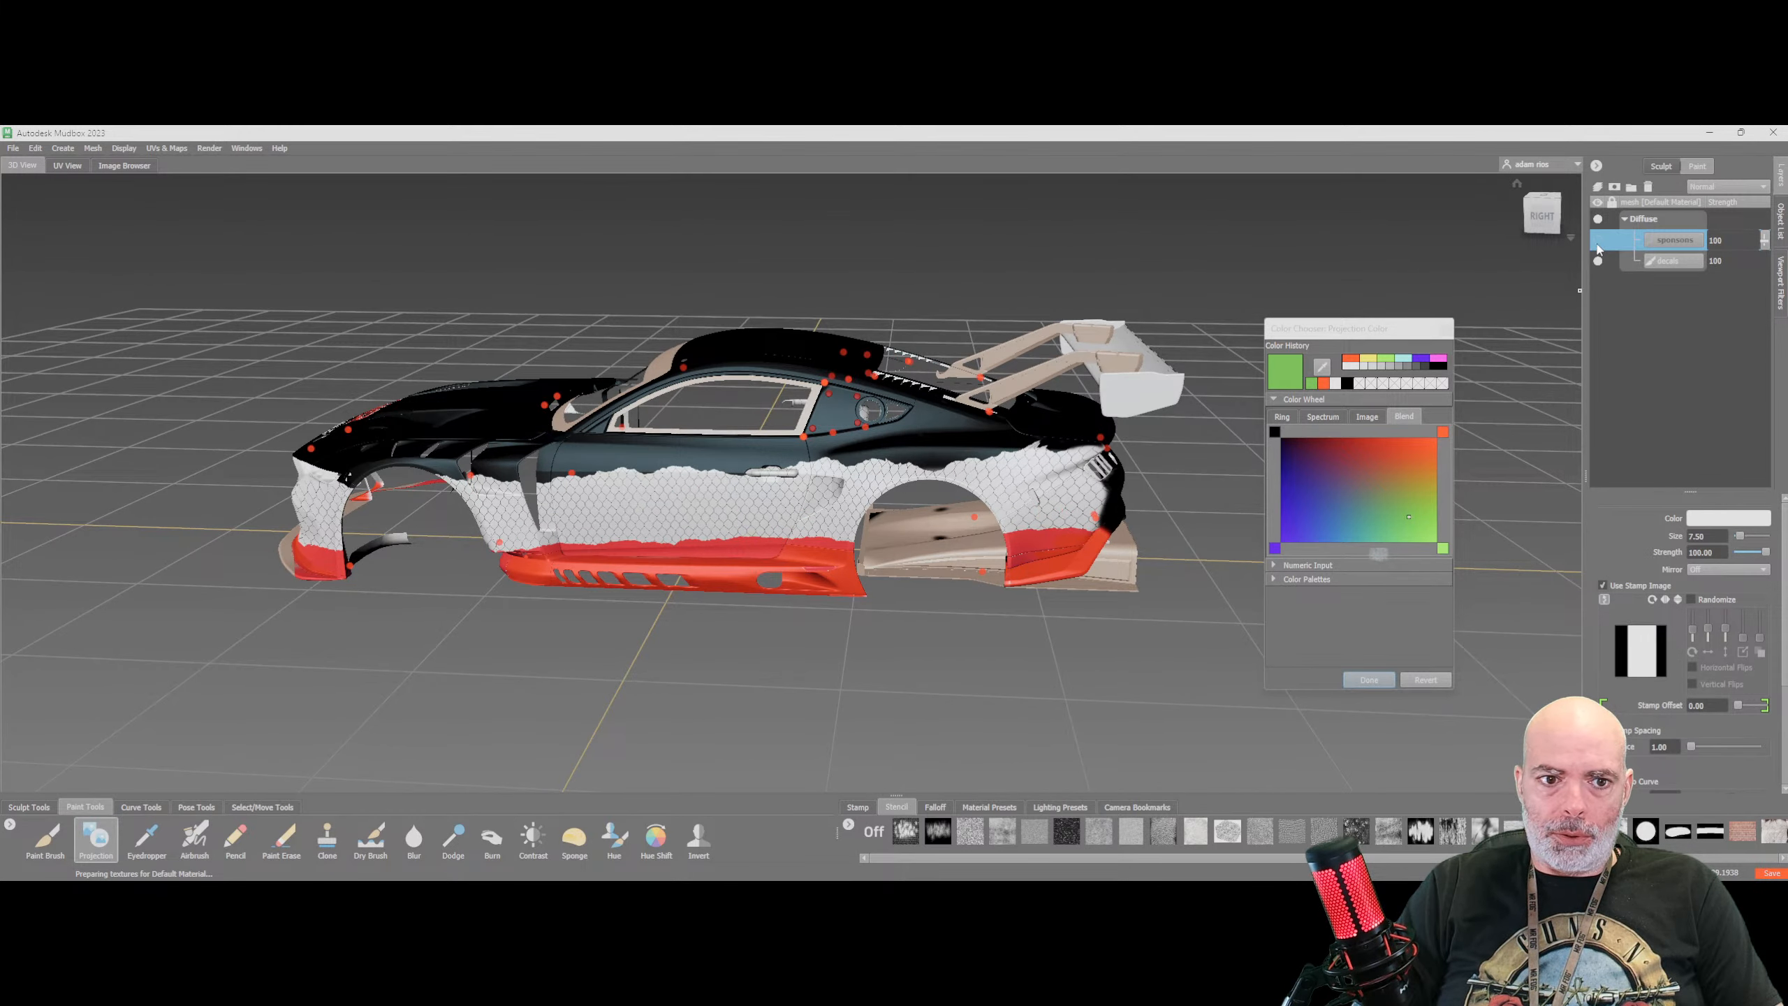
left_click(1598, 241)
left_click(1598, 241)
left_click(1599, 241)
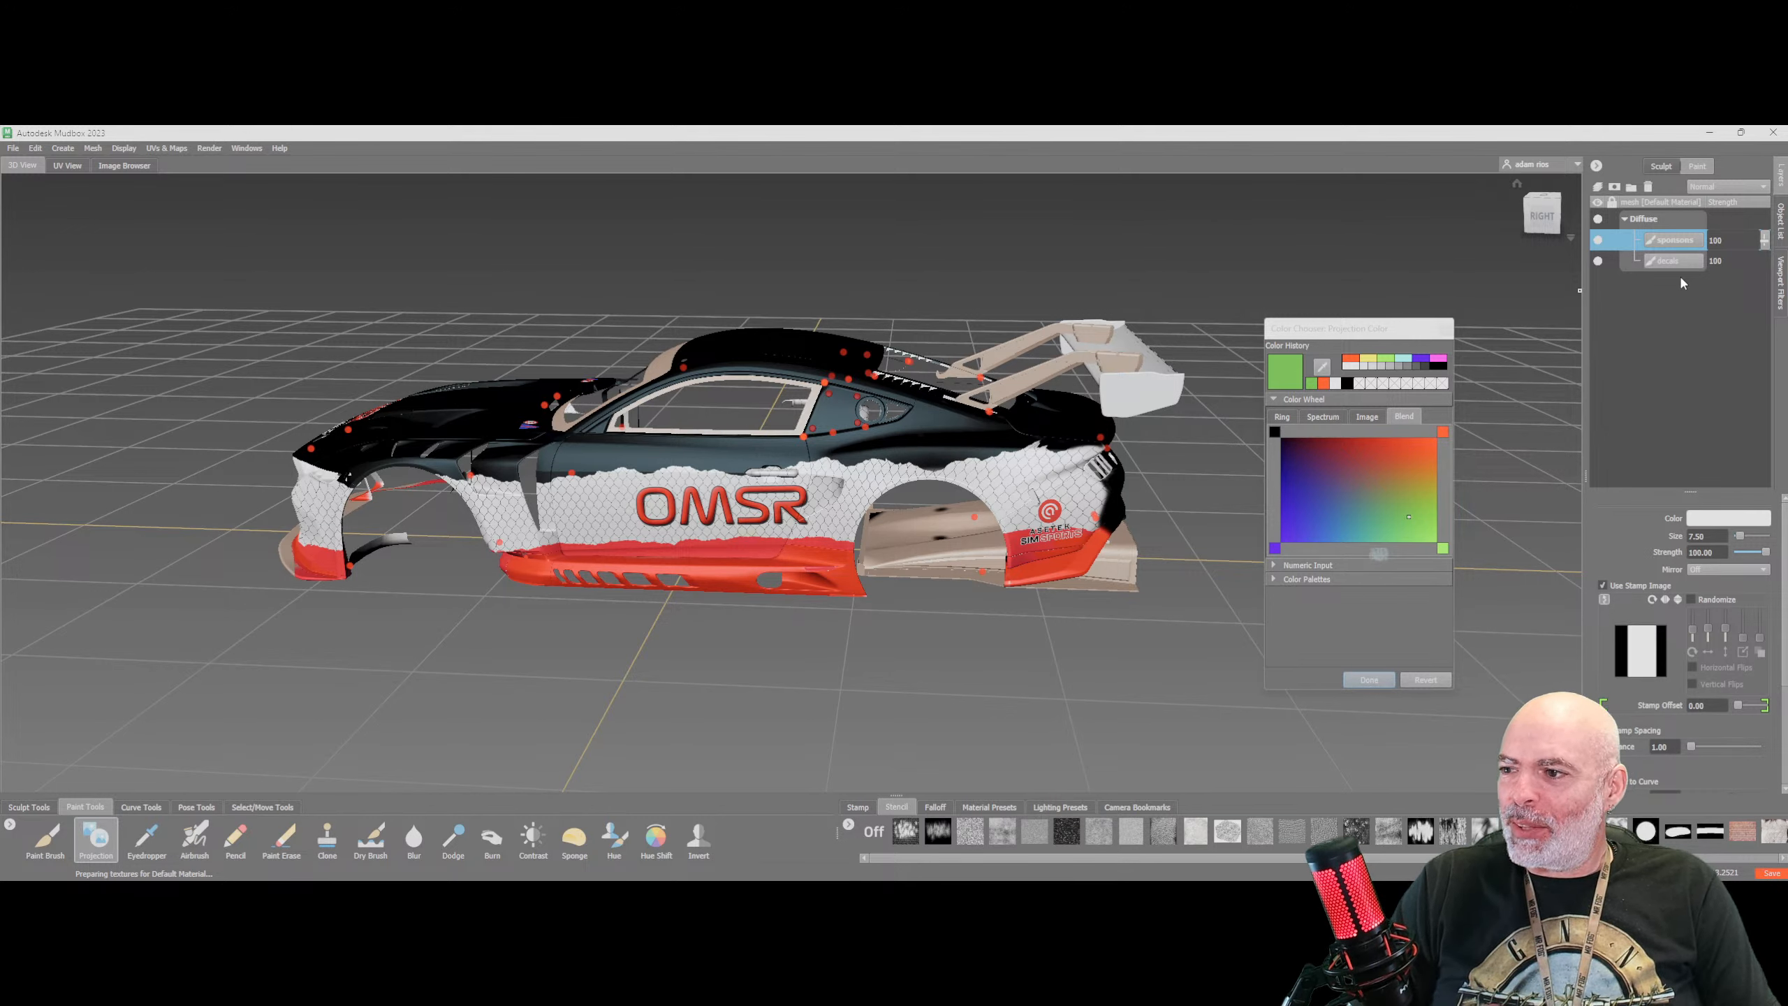
Export the sponsors layer as an 8-bit RGBA PNG, overwriting sponsors 2.png in the mustang folder on the Desktop
right_click(1692, 241)
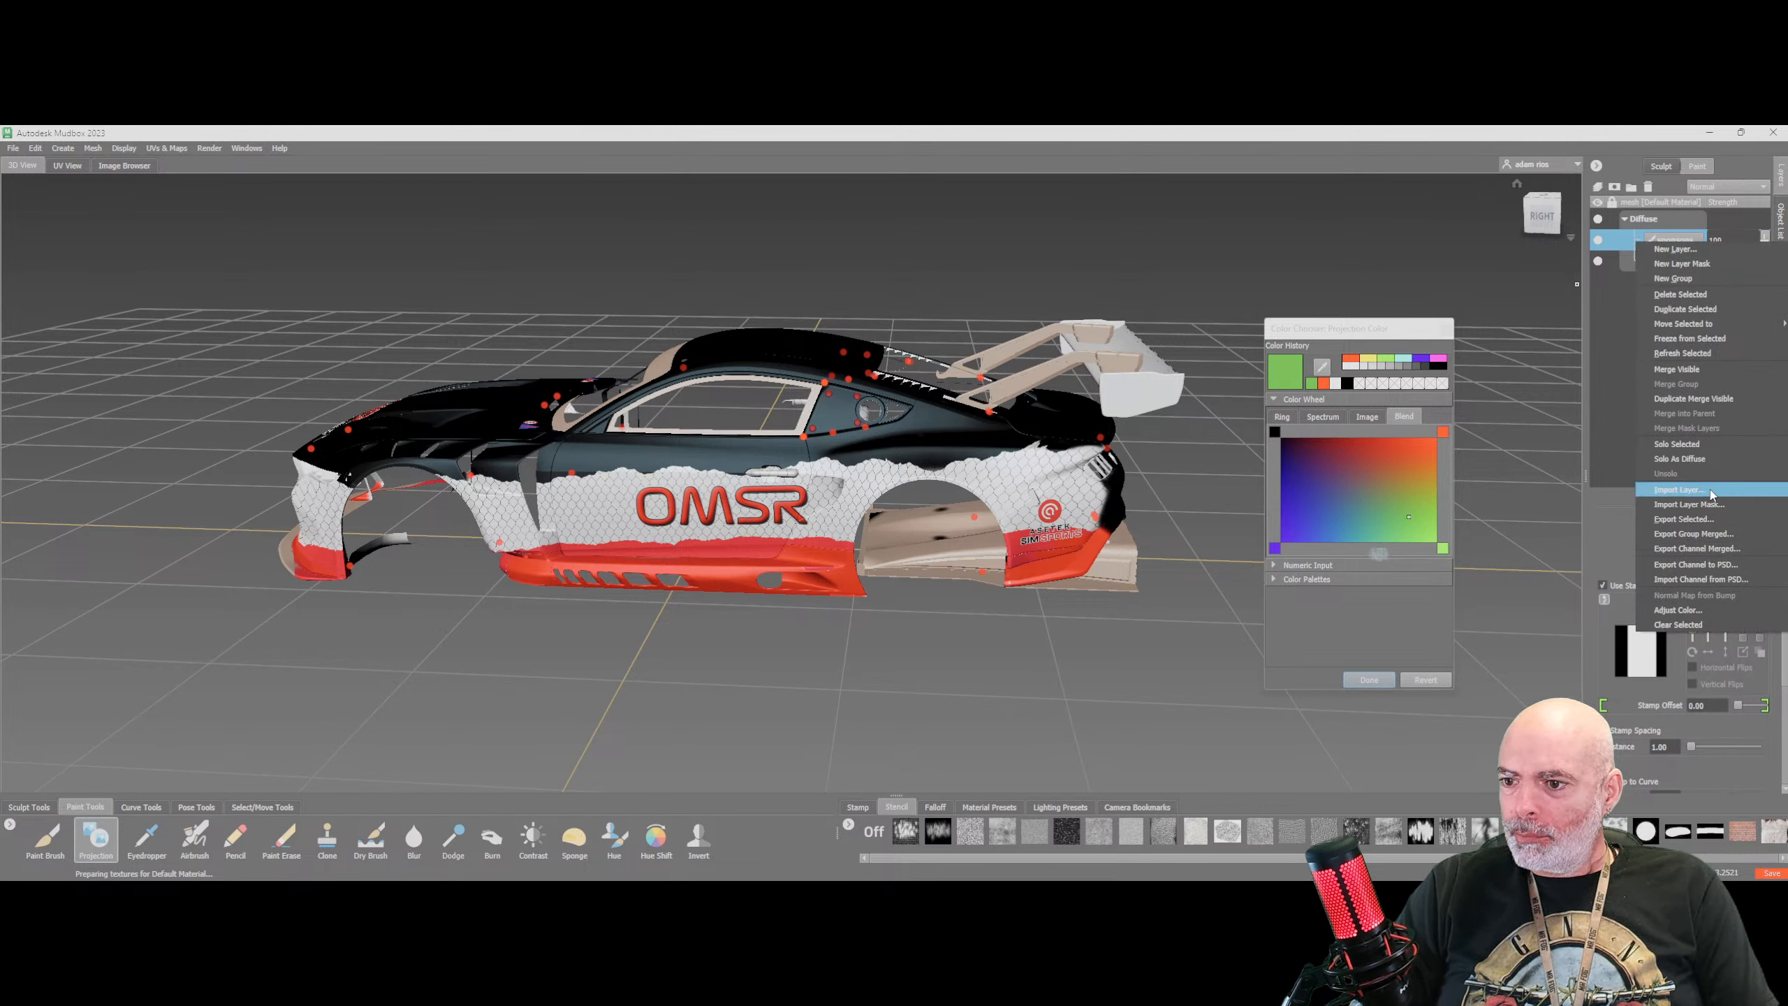
left_click(1699, 522)
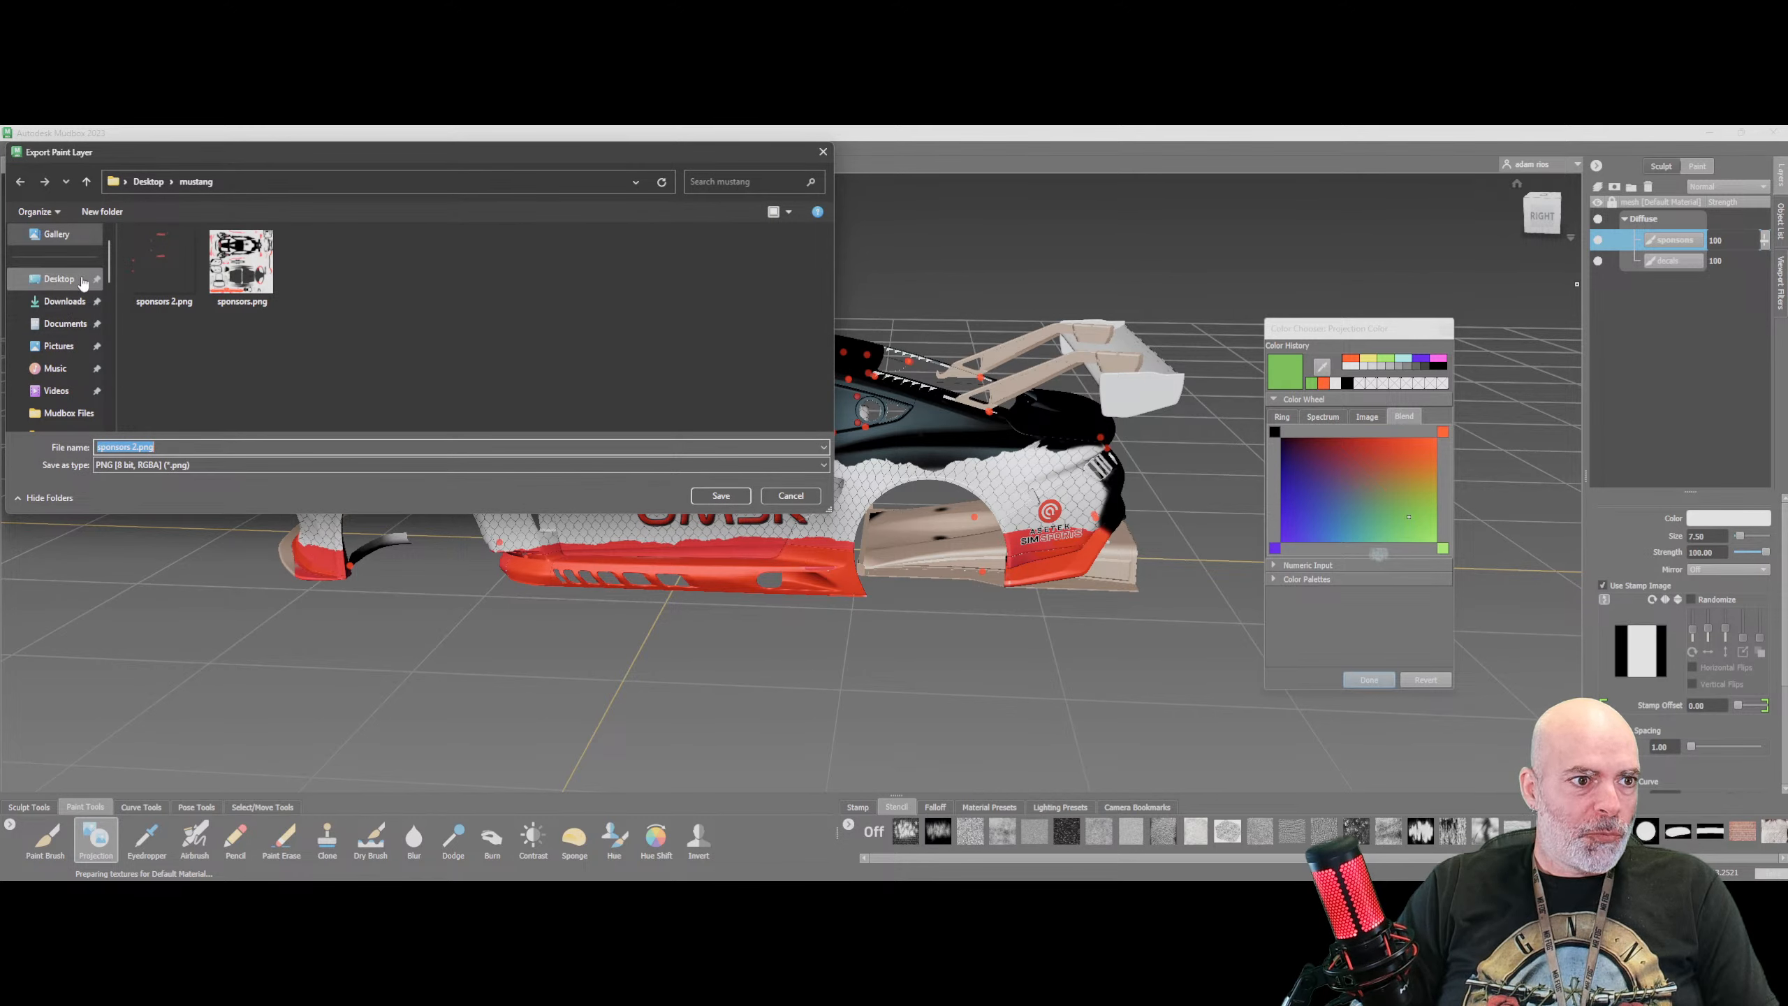
left_click(59, 279)
scroll(610, 326, "down", 2)
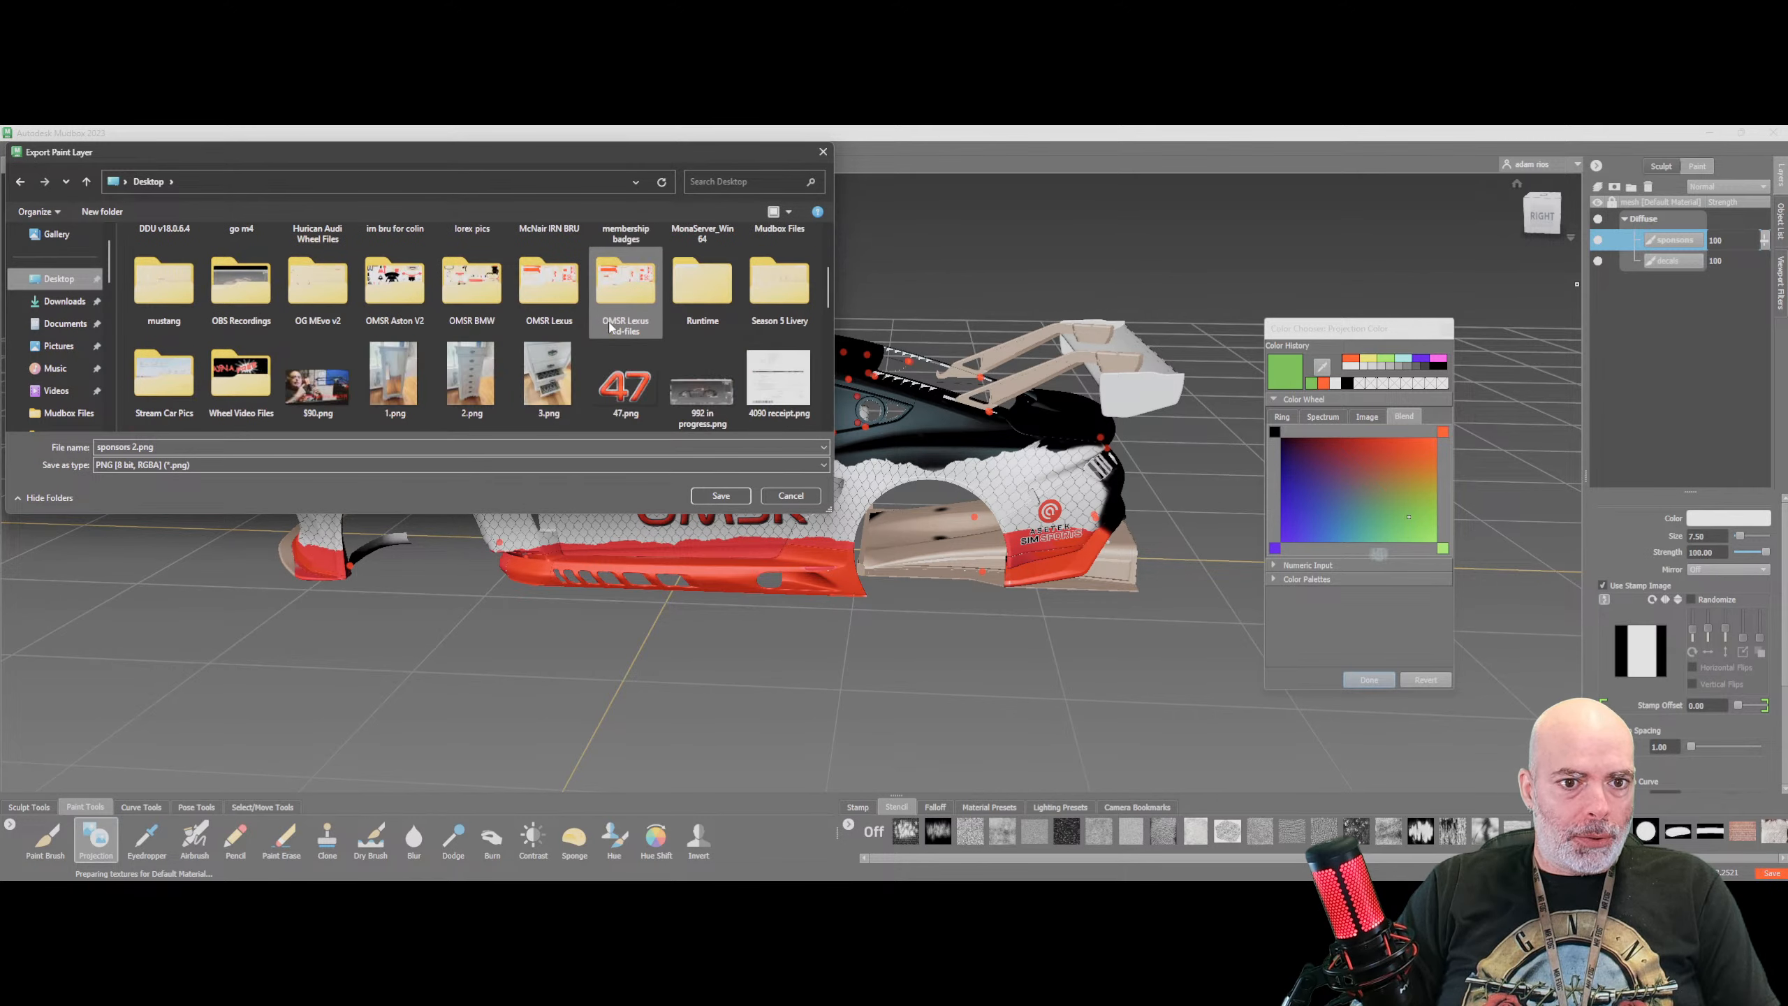
left_click(161, 283)
double_click(160, 283)
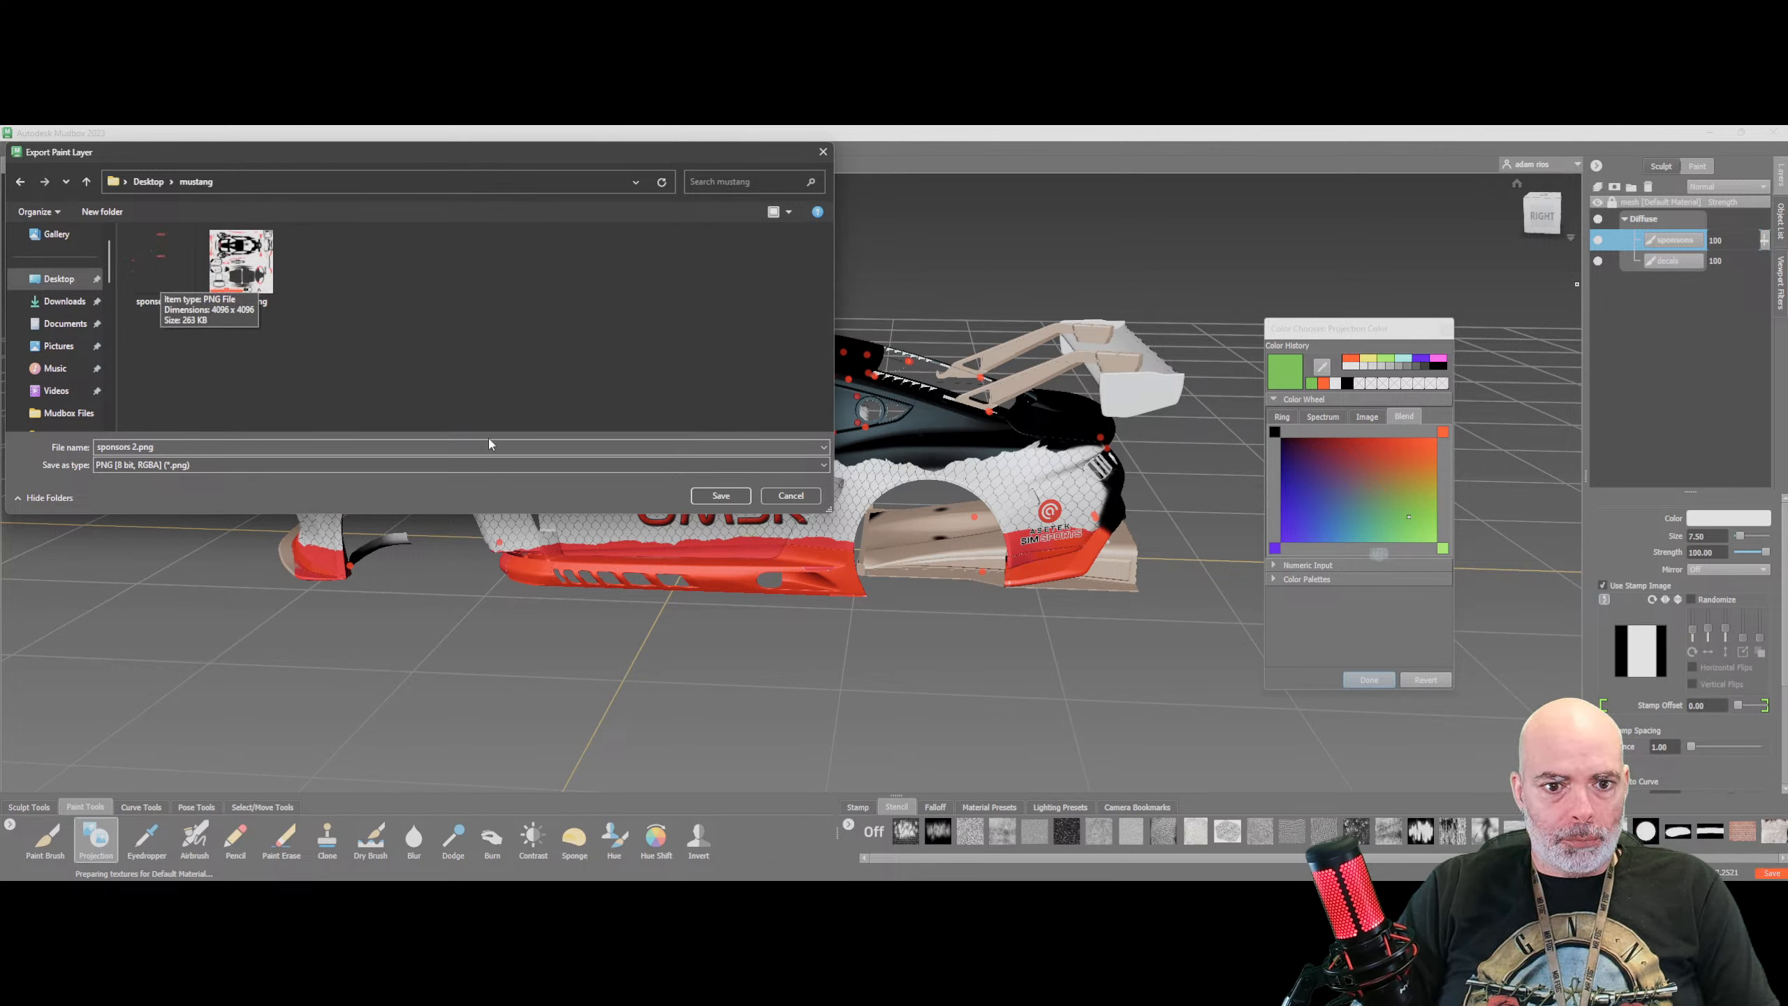
left_click(713, 497)
left_click(913, 511)
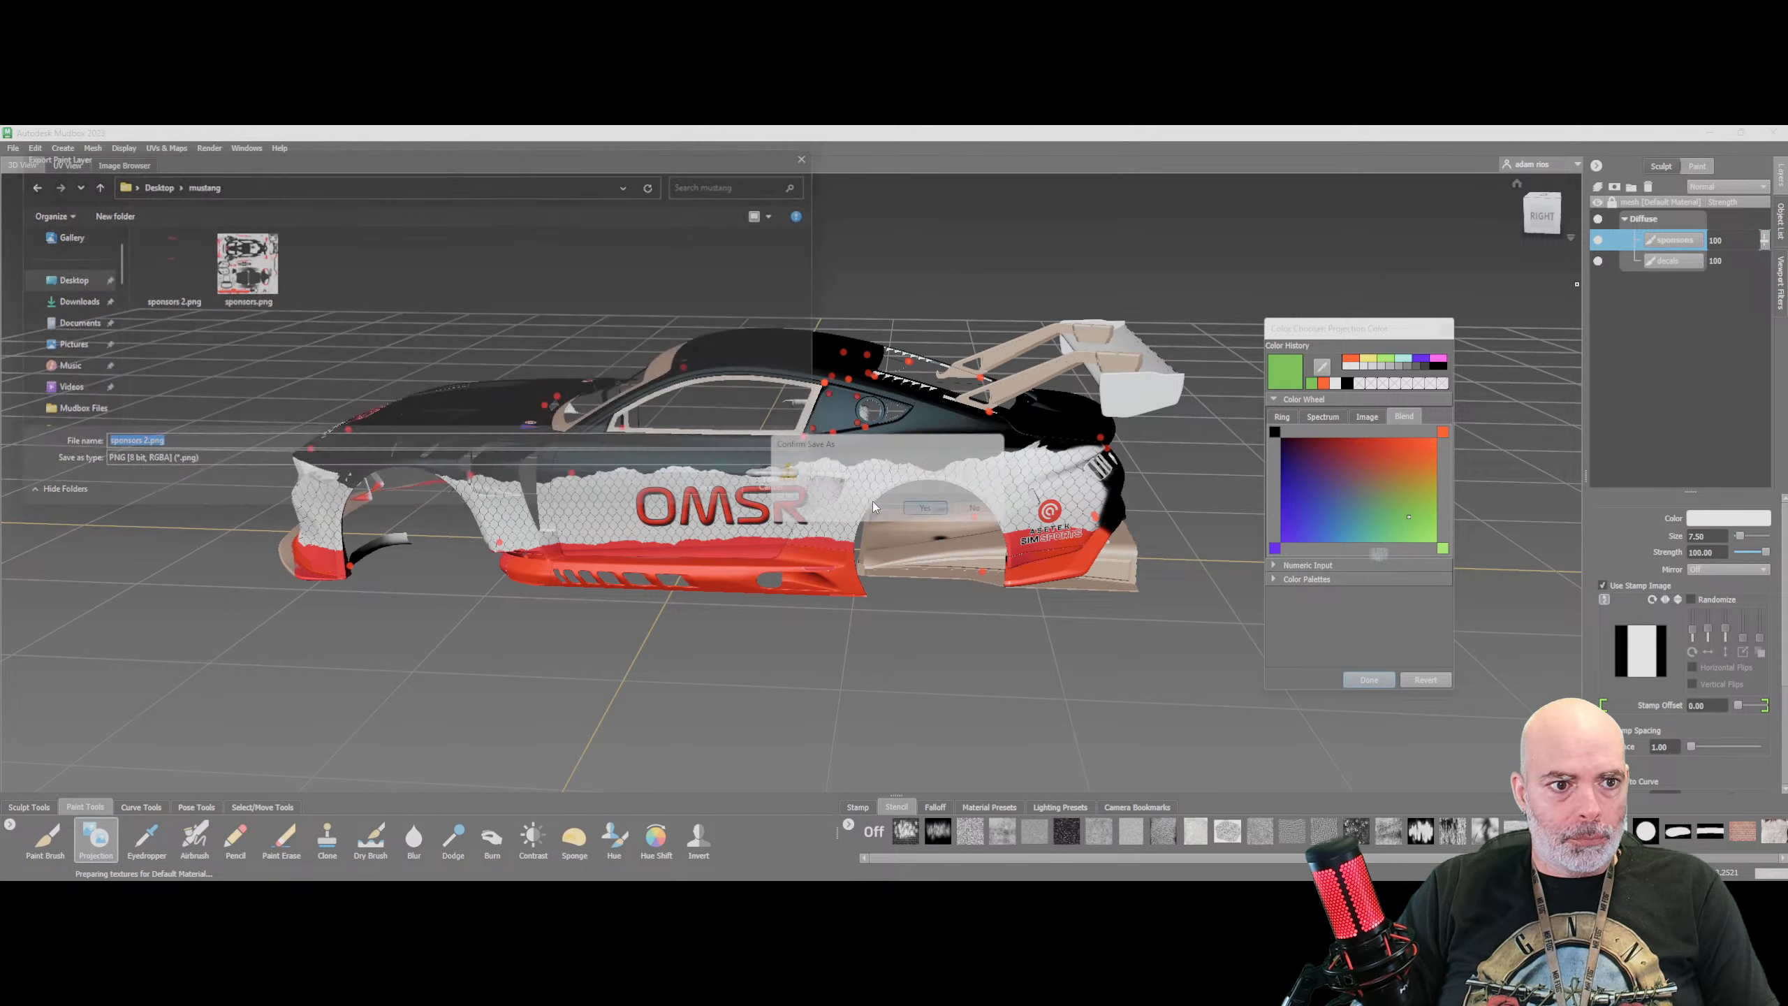
Export the decals layer to the mustang folder as an 8-bit RGBA PNG named decals
right_click(1659, 260)
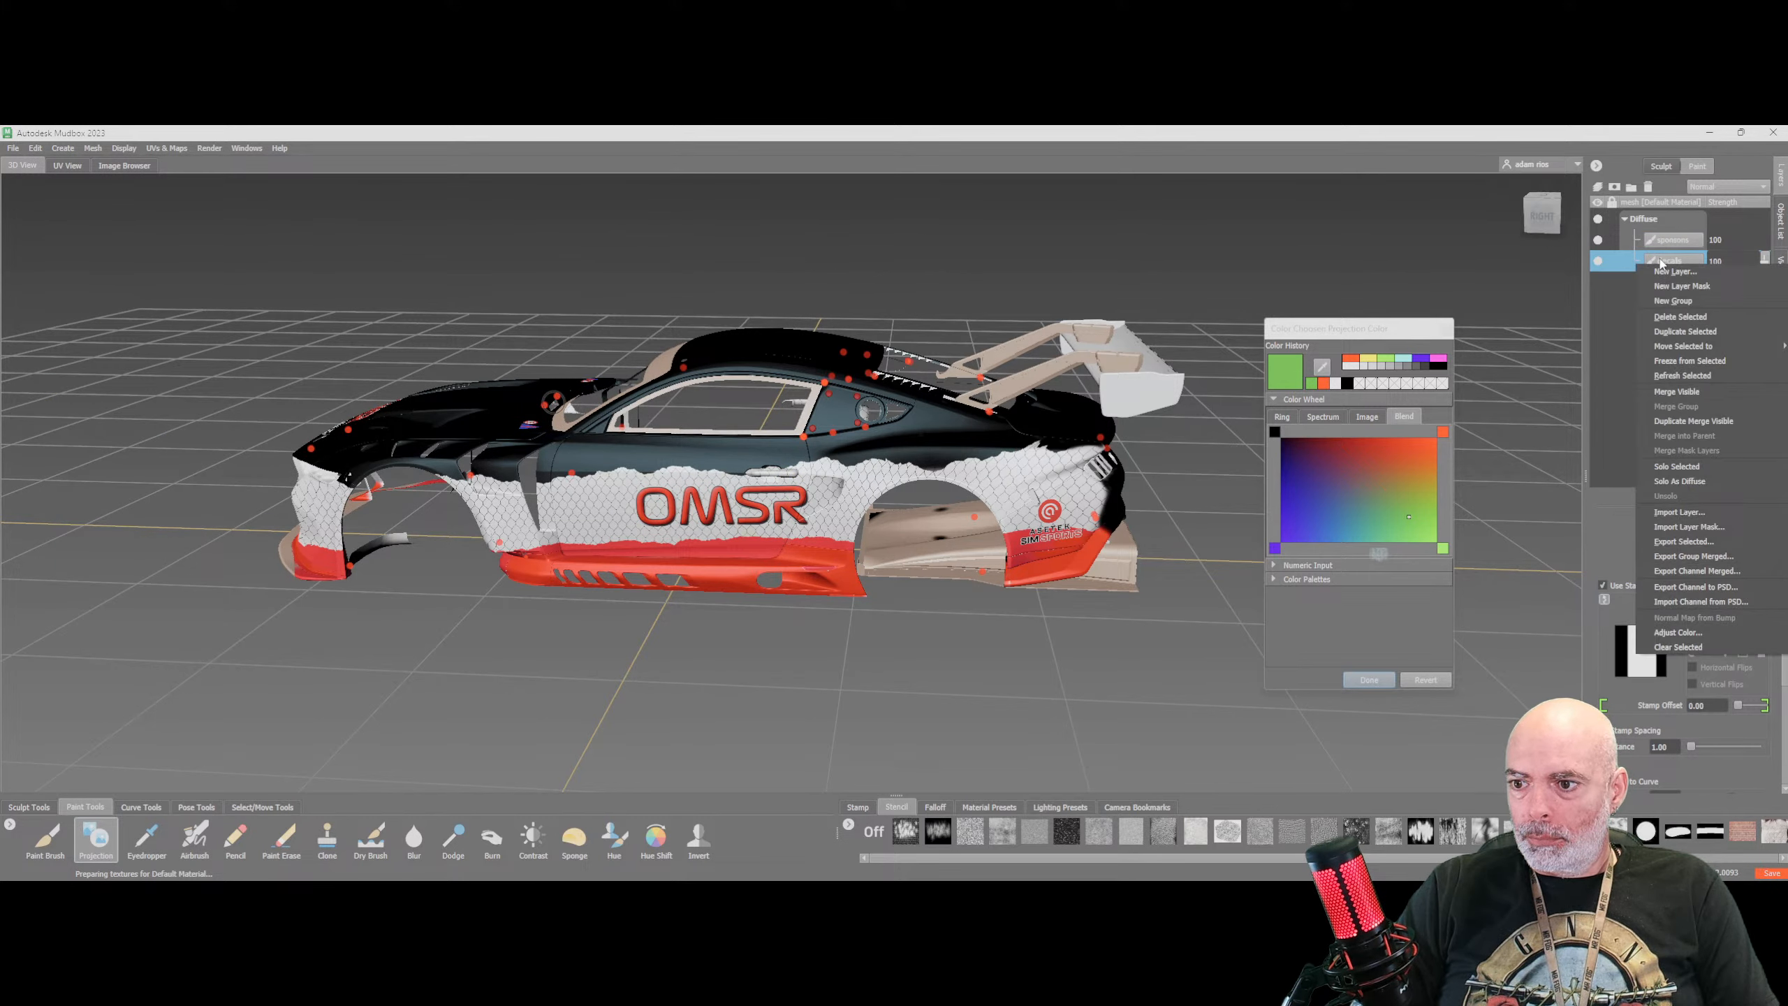
left_click(1700, 541)
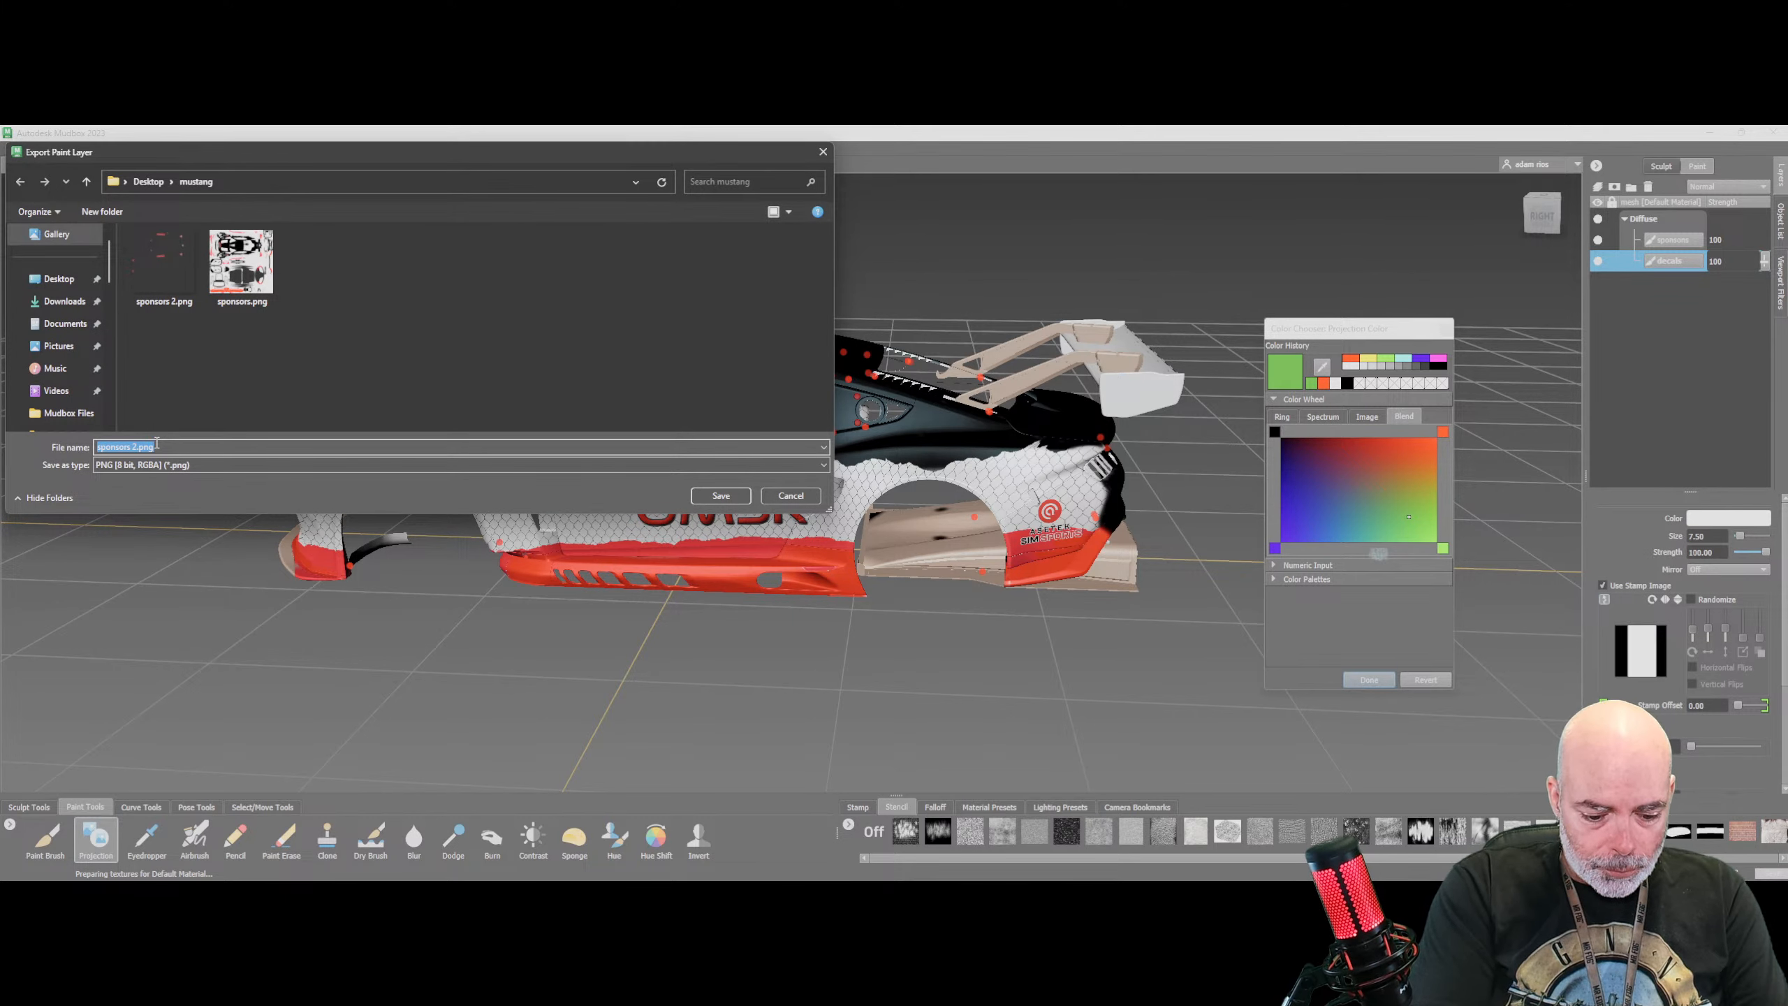
type("decals")
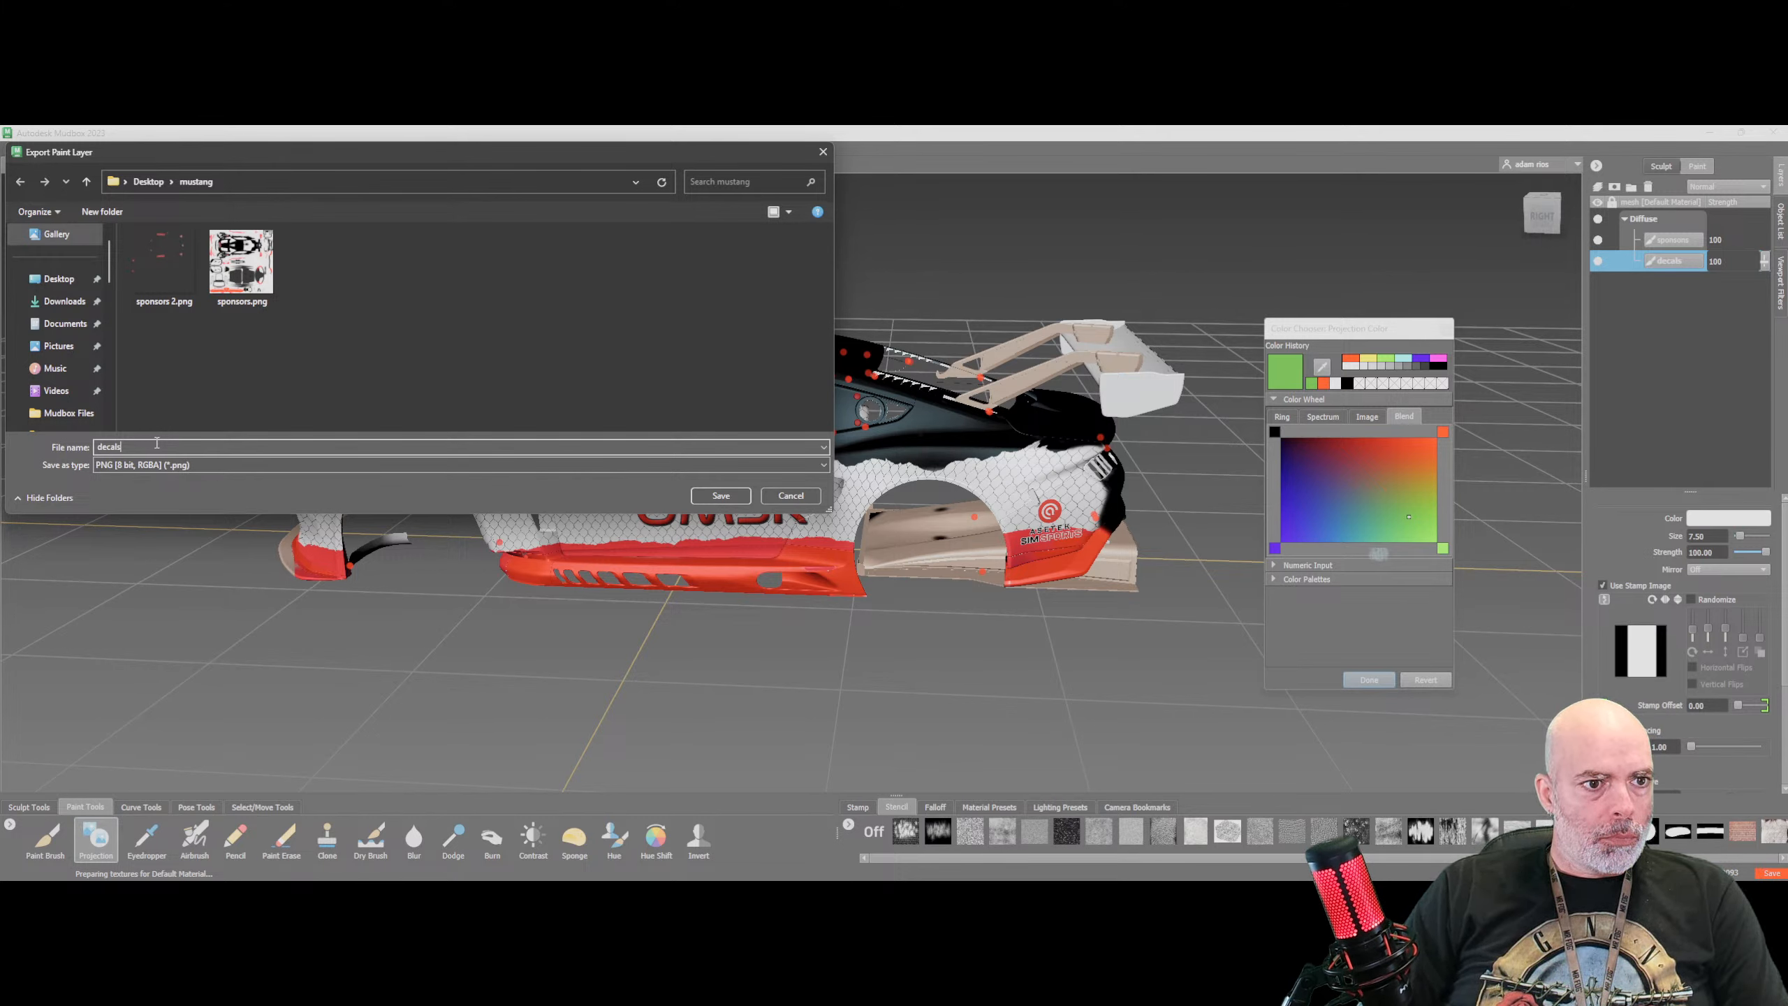
key("Return")
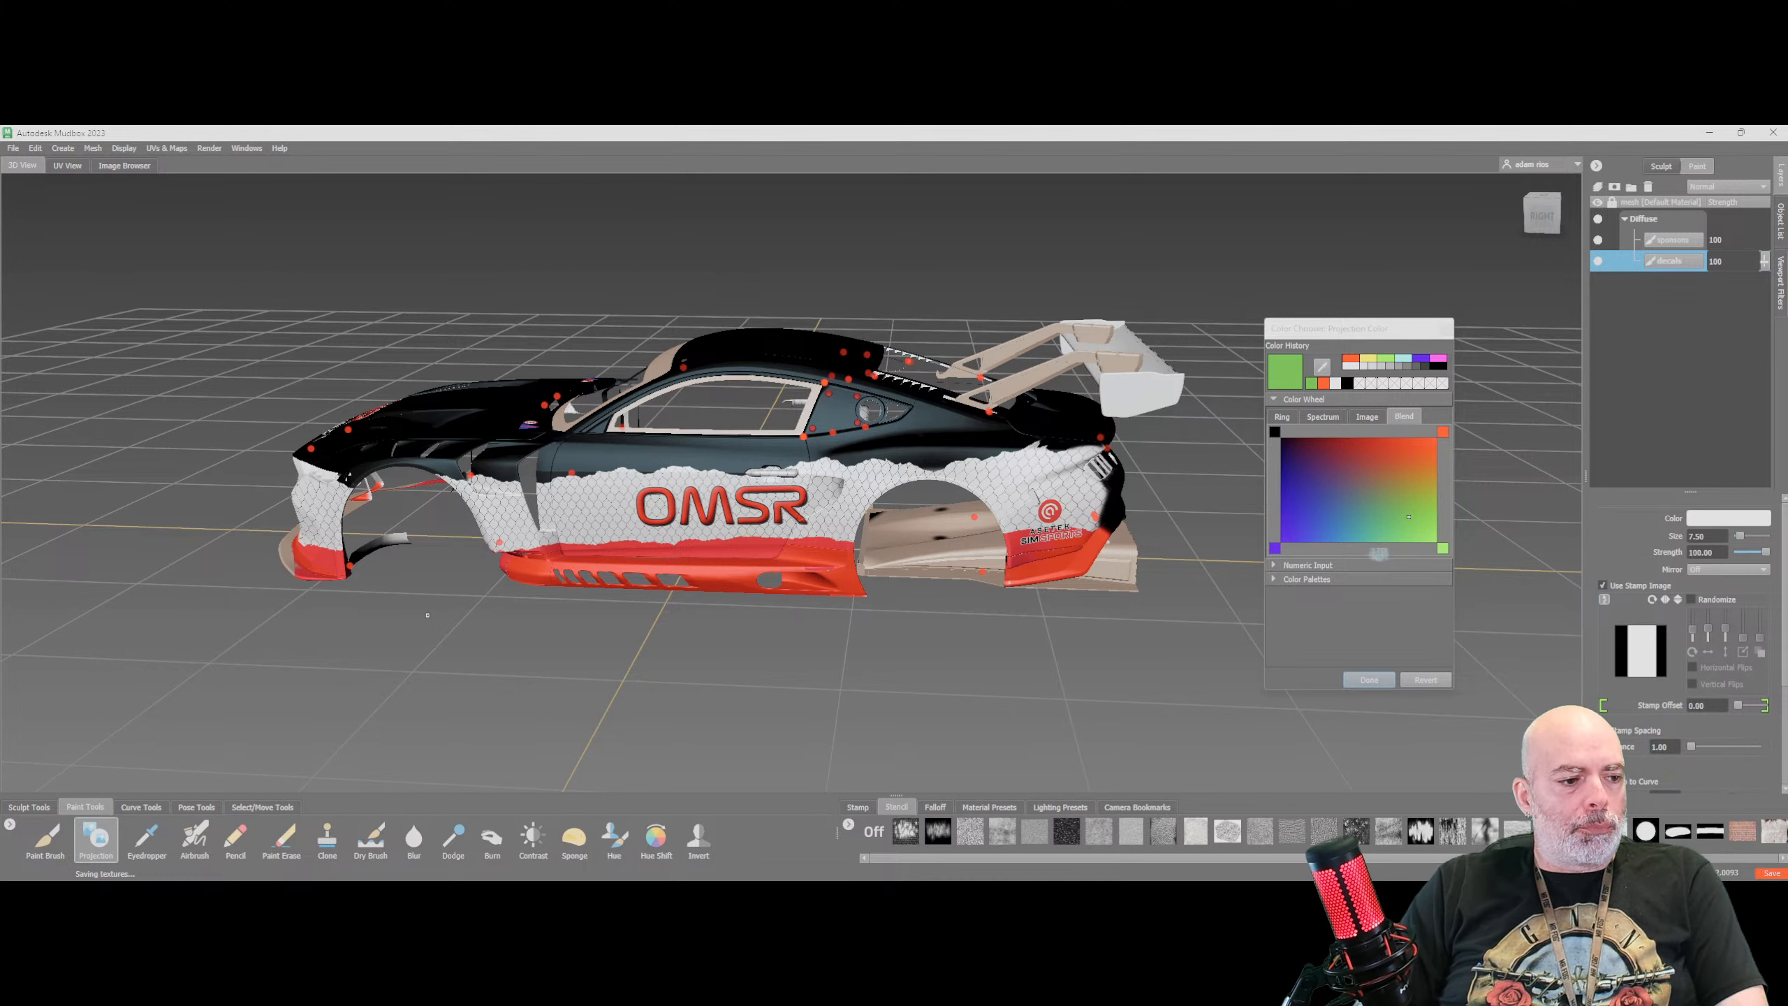
Open the AMG scene from the Mudbox Files folder, saving the modified Mustang scene first
left_click_drag(611, 524, 687, 528, "alt")
scroll(688, 528, "up", 3)
scroll(688, 529, "down", 3)
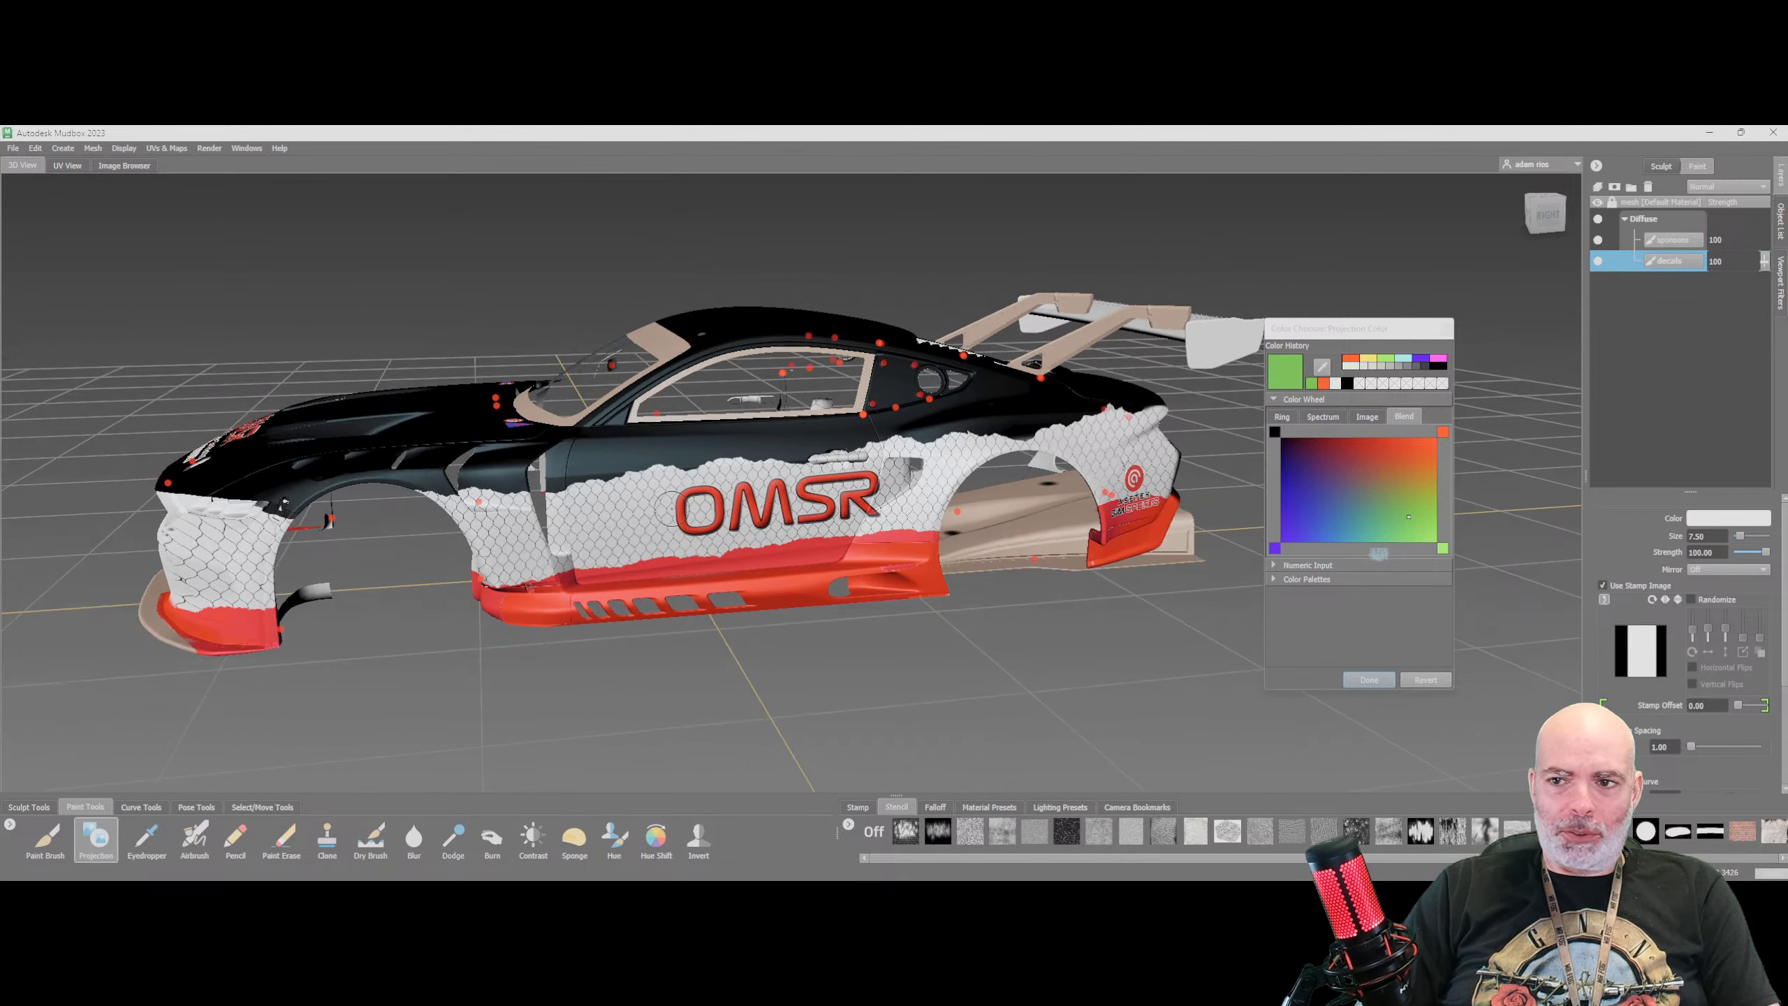
left_click(12, 149)
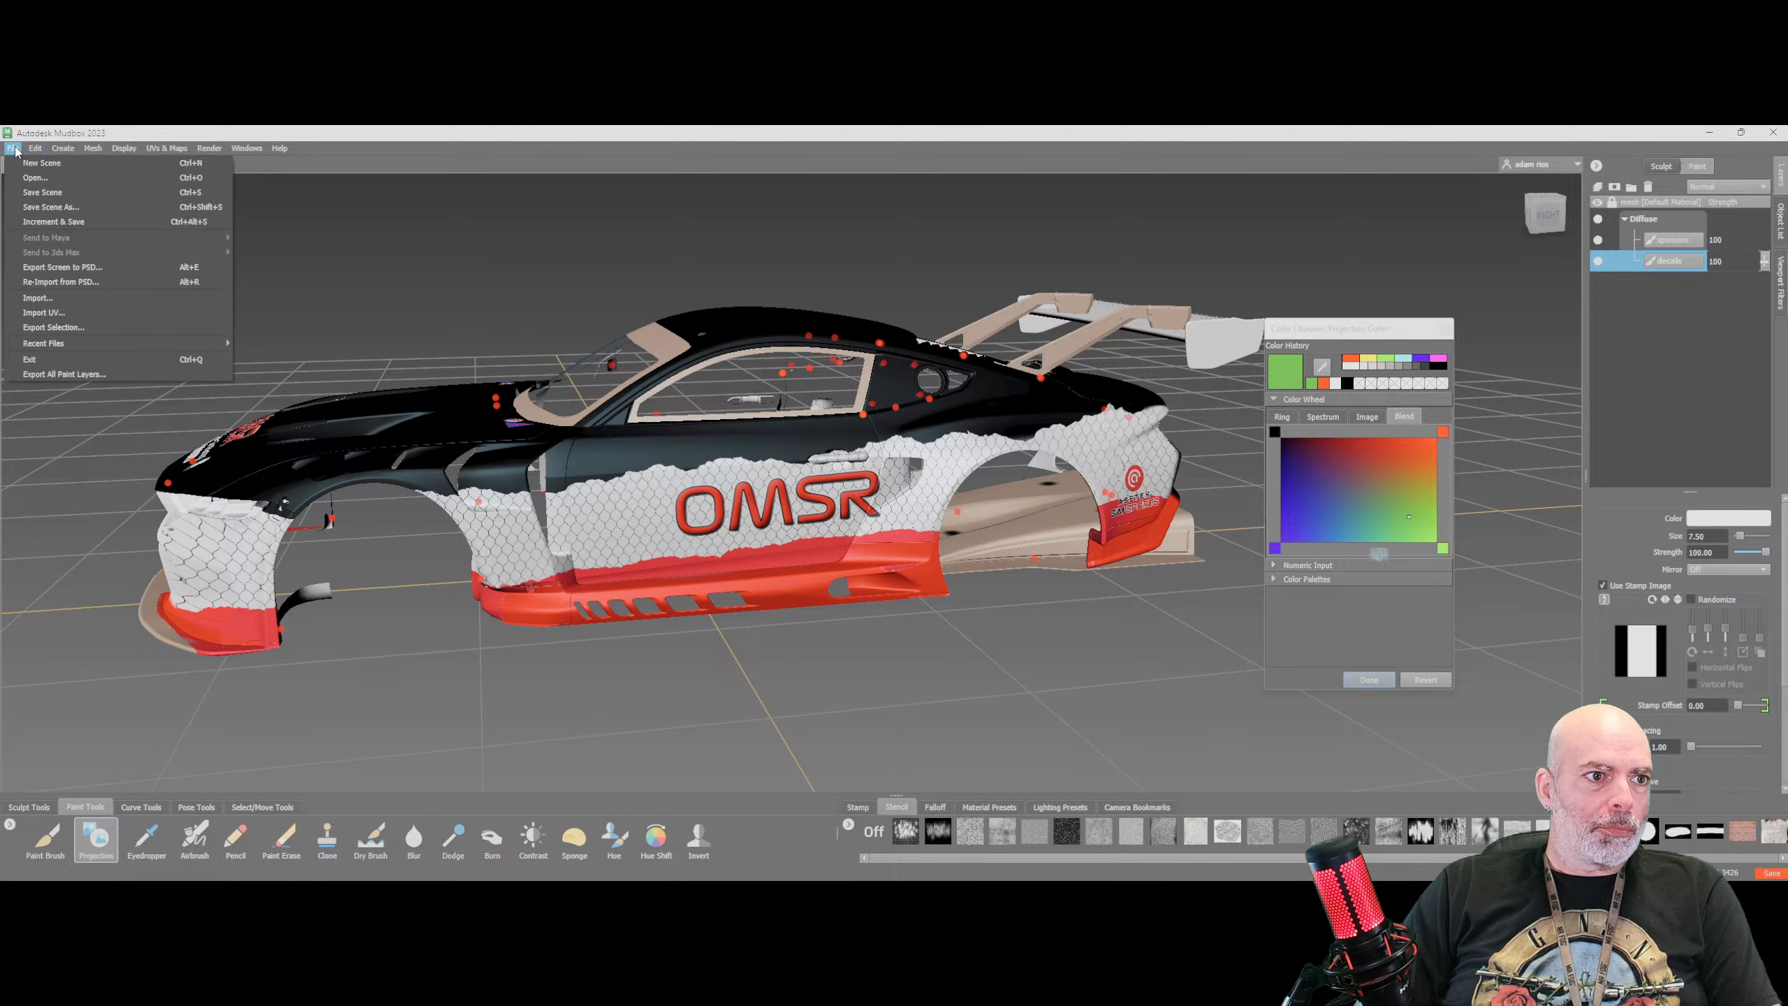
left_click(24, 177)
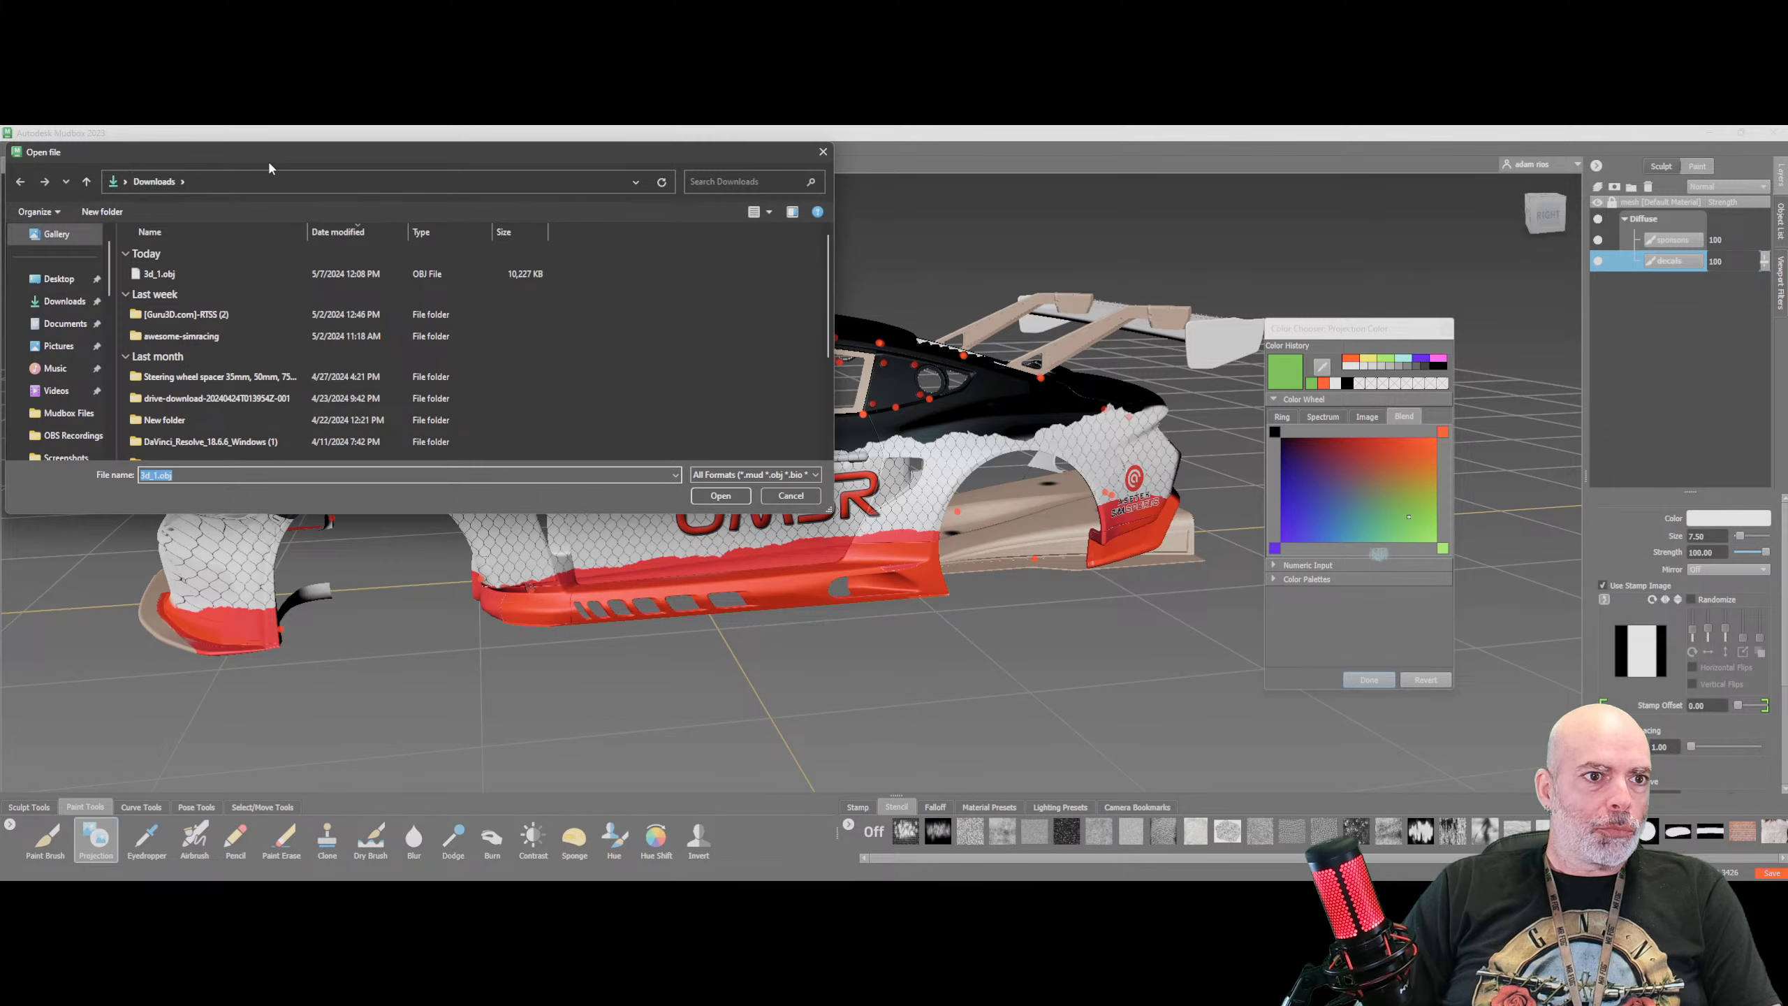
left_click_drag(276, 162, 0, 282)
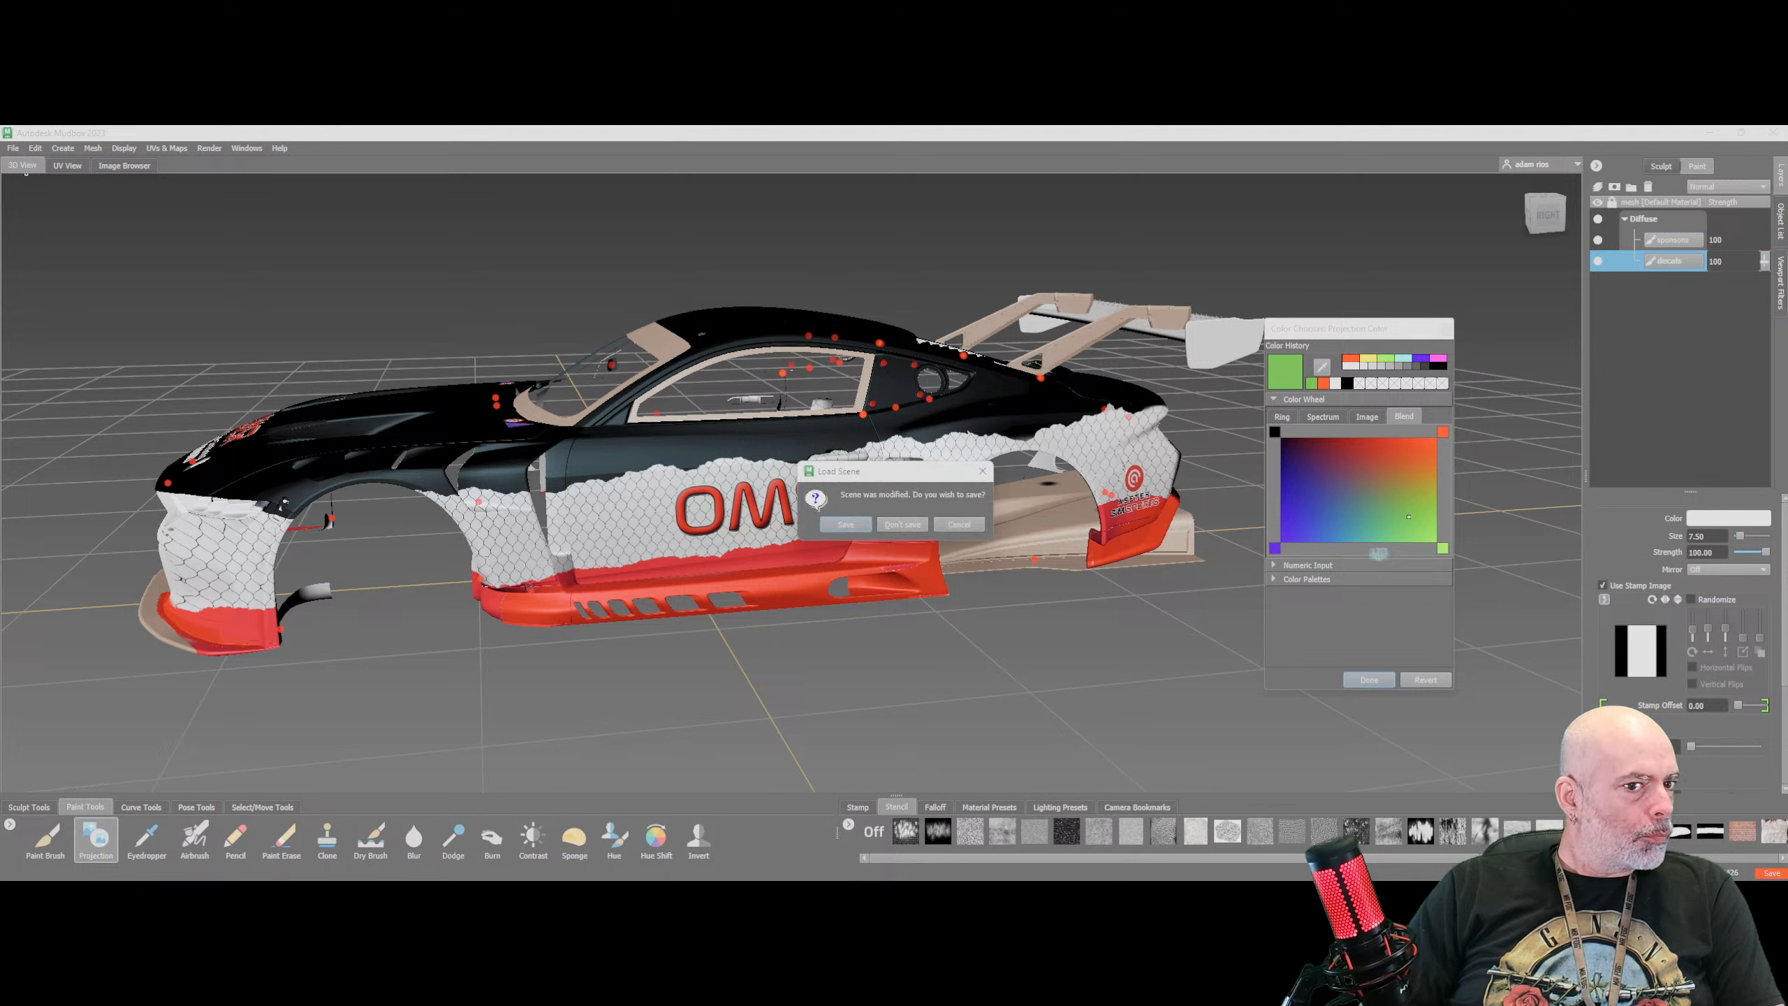
left_click(833, 527)
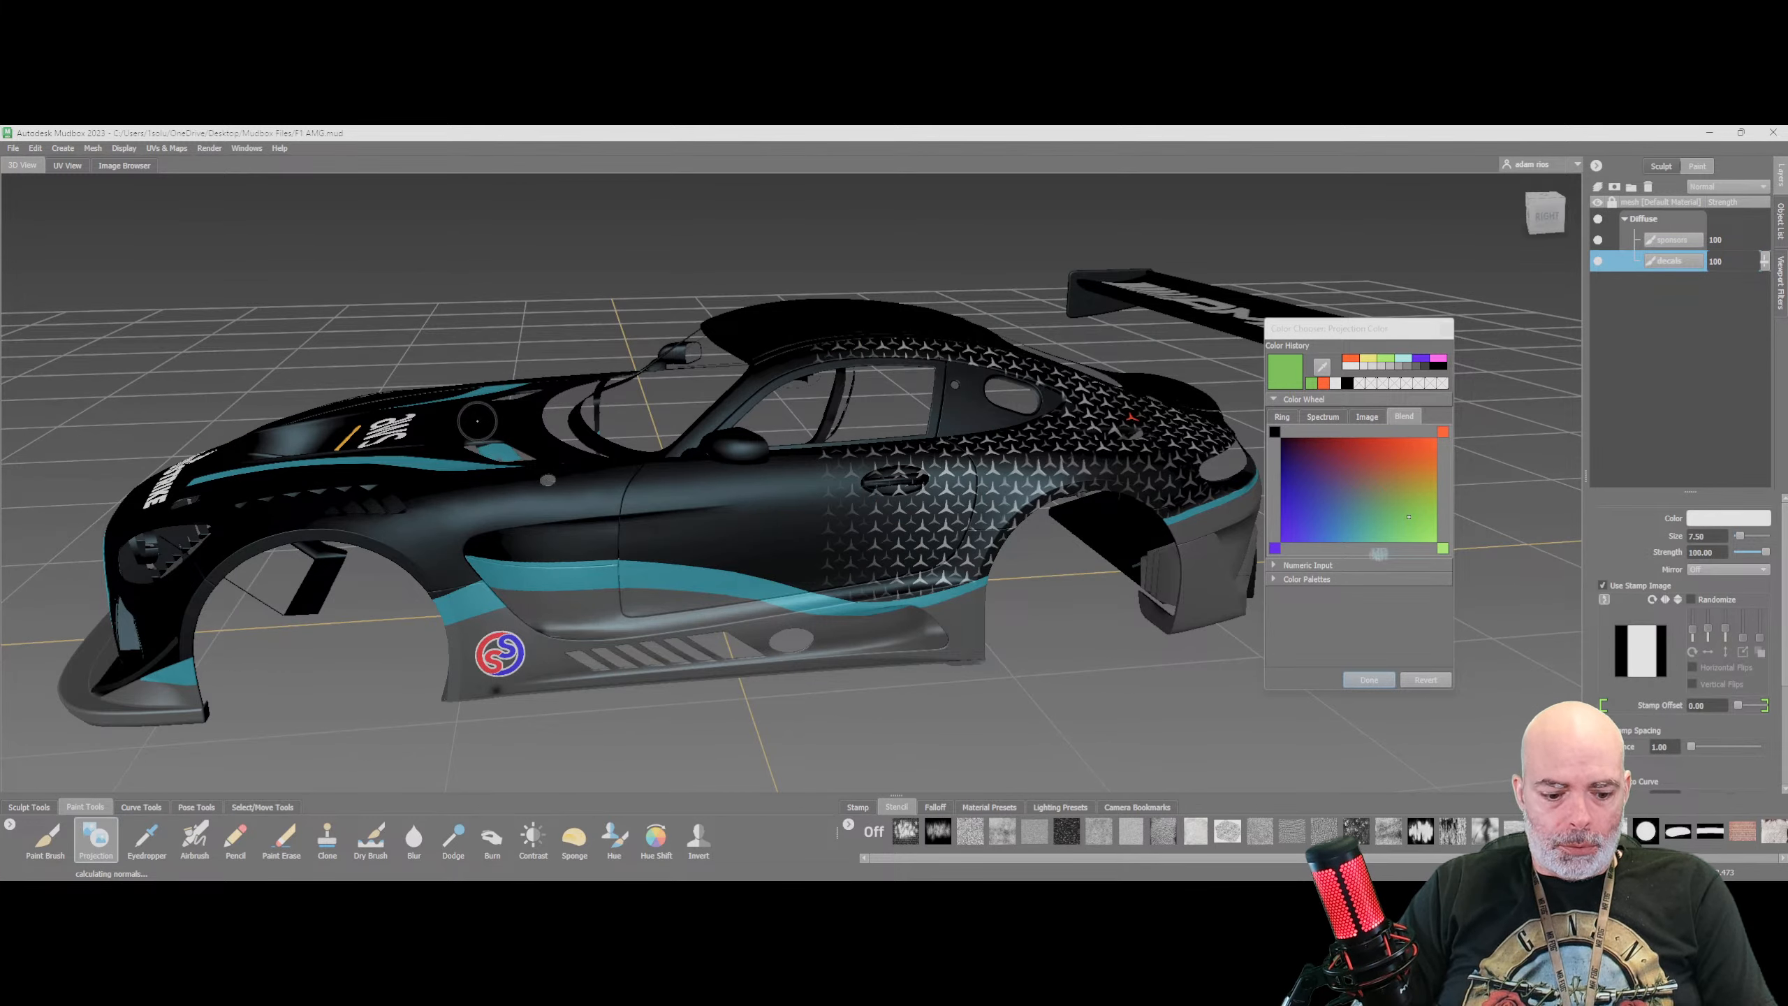
Hide and re-show the AMG's upper paint layer to compare the base colours with the full livery
left_click_drag(915, 535, 619, 550, "alt")
left_click_drag(345, 532, 296, 507, "alt")
left_click(1598, 241)
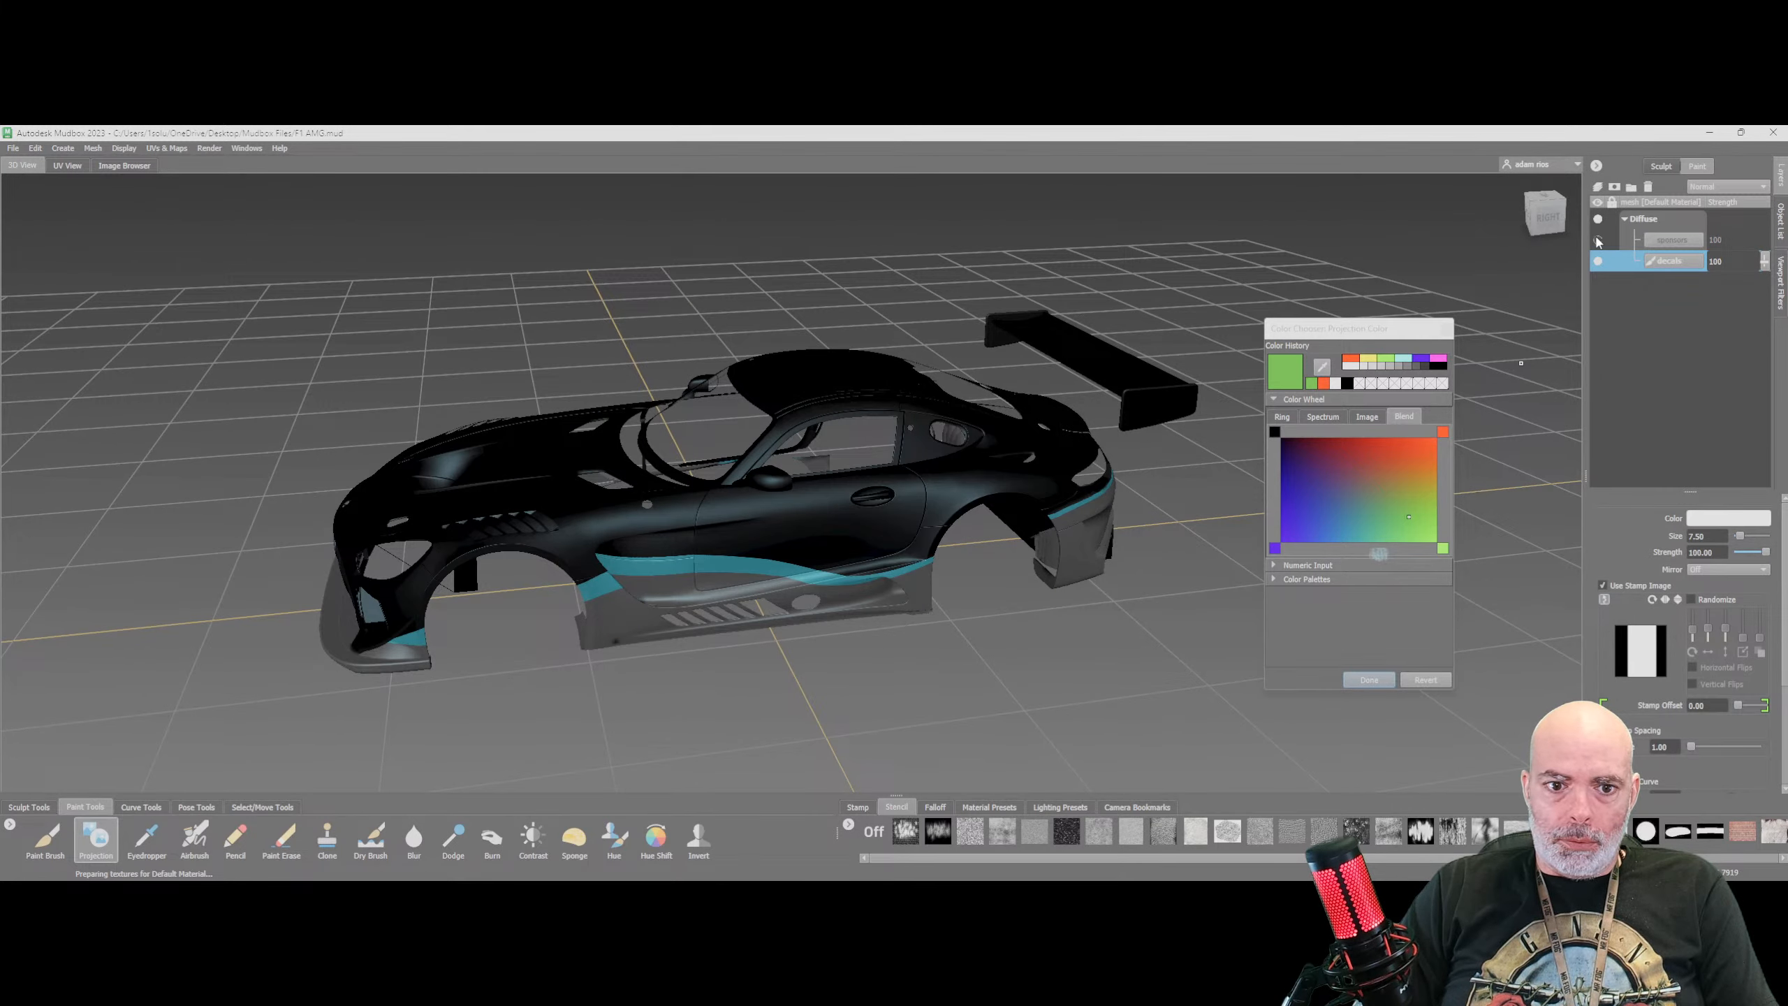
left_click_drag(674, 482, 564, 489, "alt")
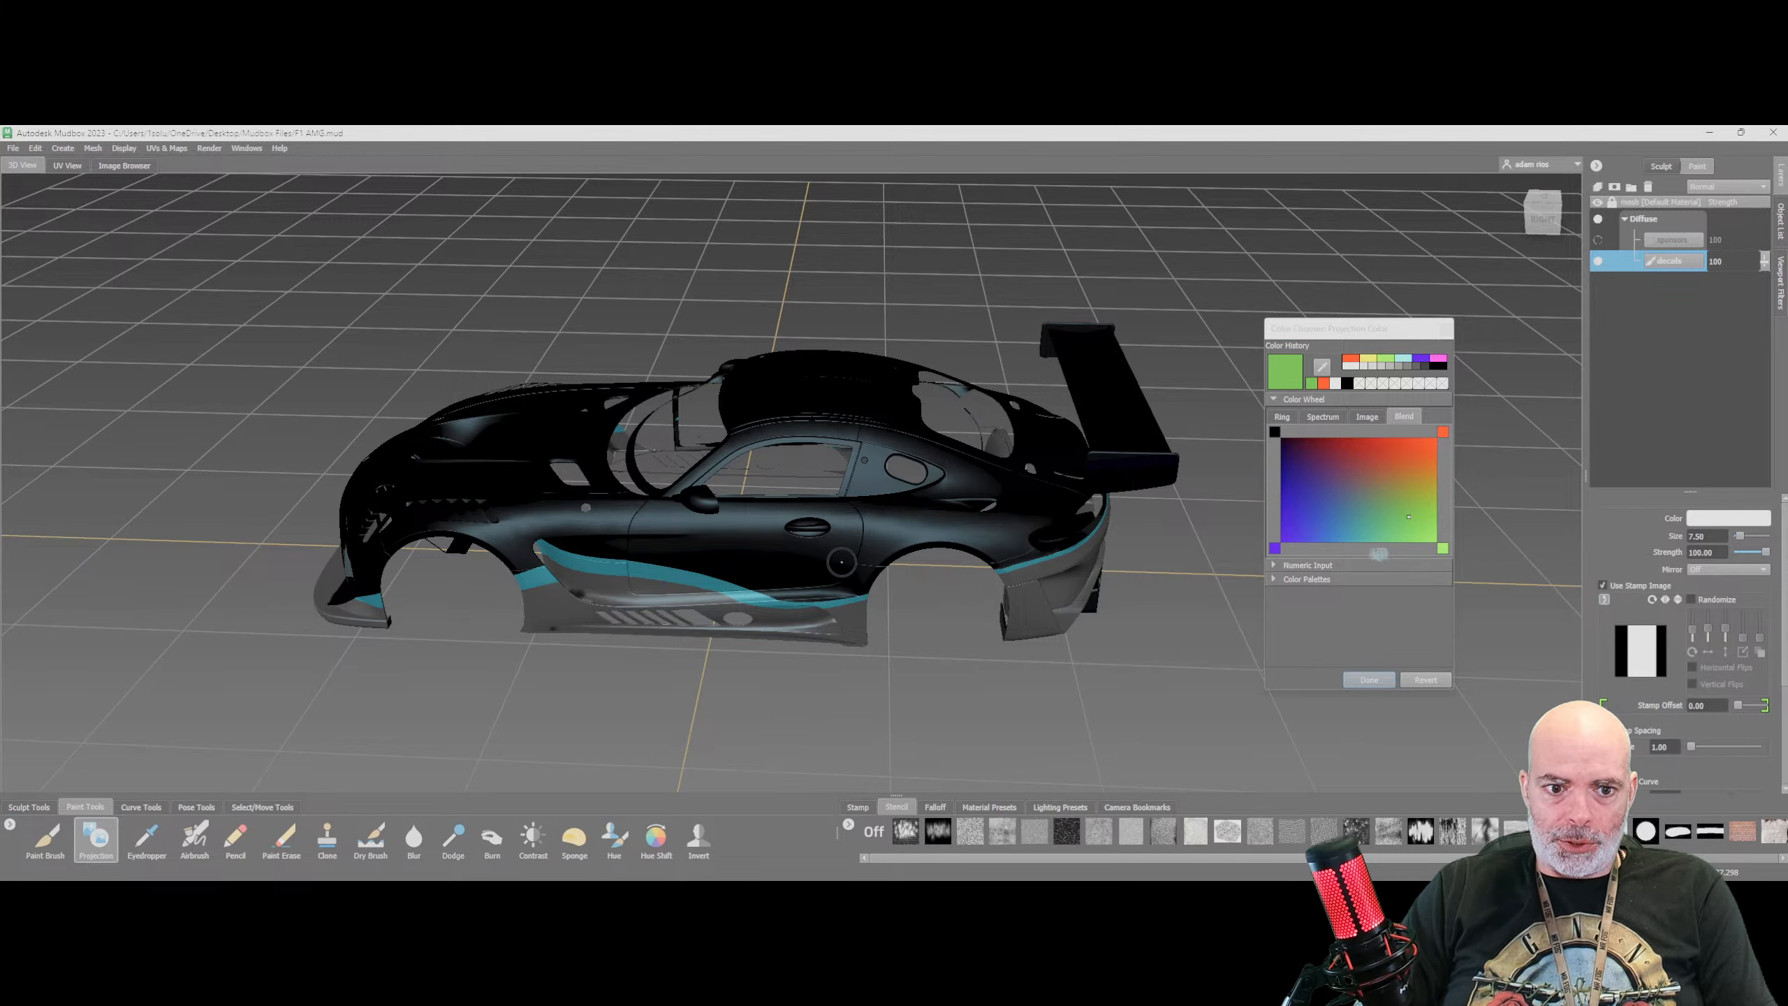
left_click(1597, 241)
Examine the AMG's star pattern up close on the rear quarter and the logos along the front and side
right_click_drag(987, 534, 1216, 628, "alt")
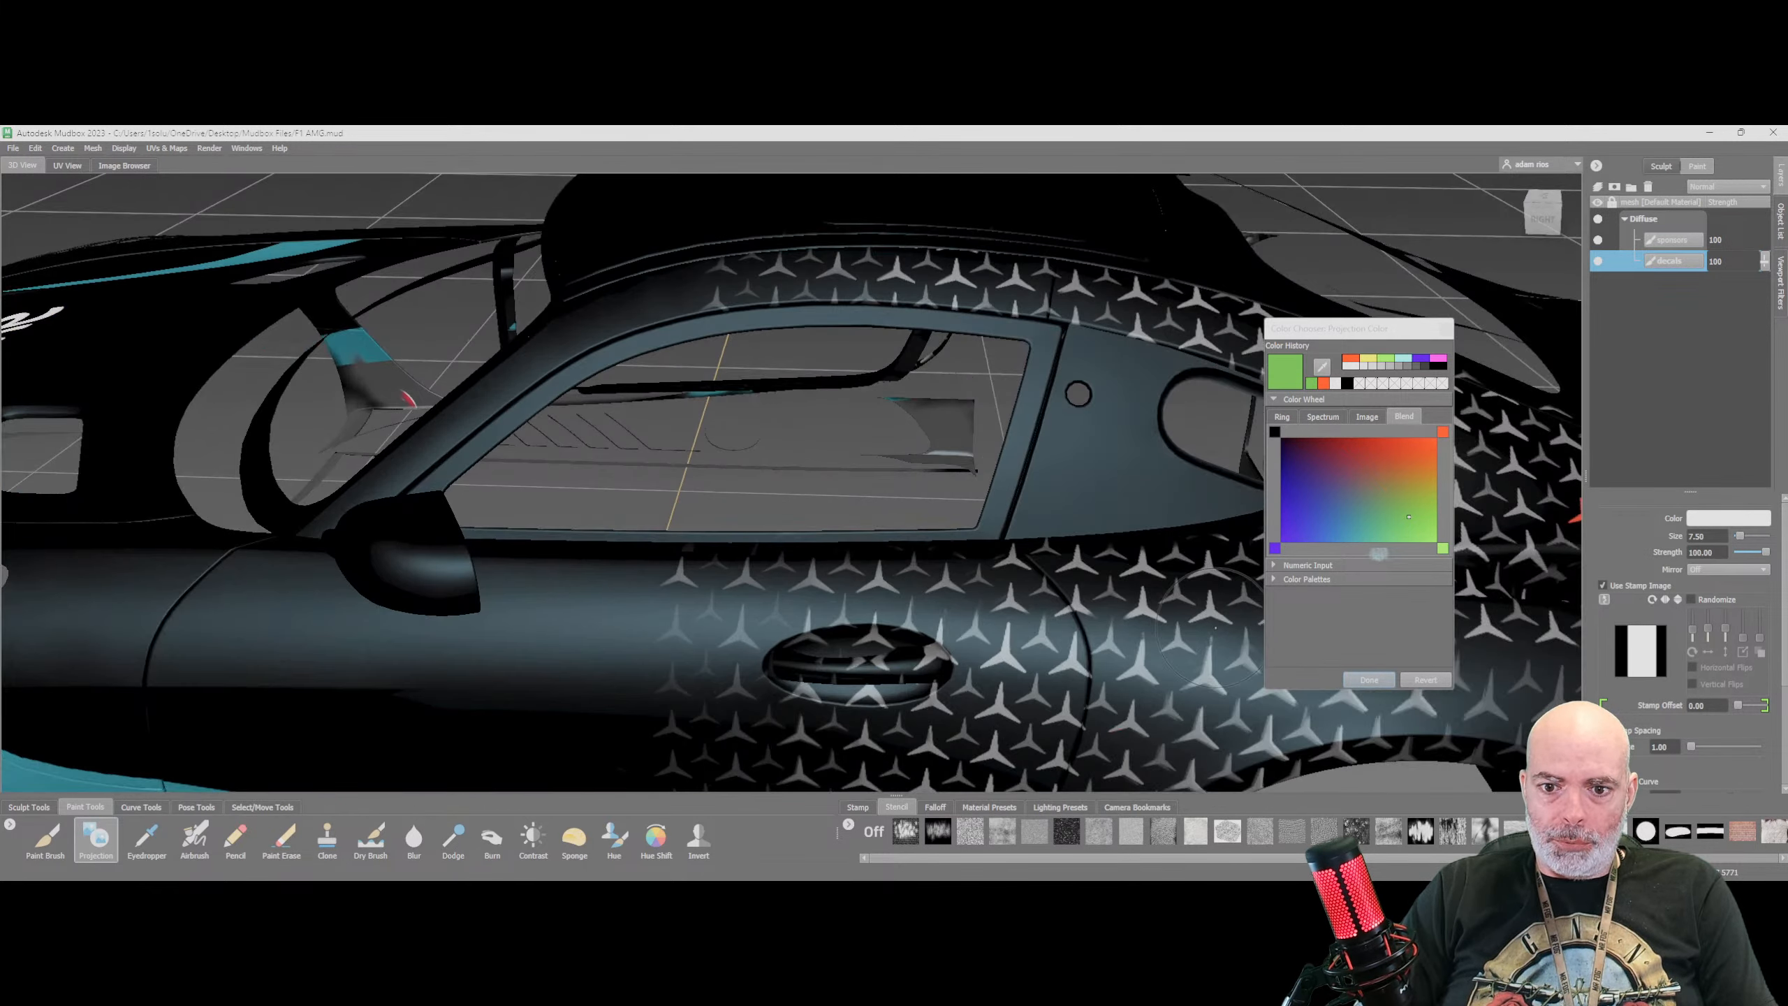
middle_click_drag(1137, 633, 705, 557, "alt")
mouse_move(844, 550)
left_mouse_down("alt")
mouse_move(930, 594)
mouse_move(788, 598)
mouse_move(888, 524)
mouse_move(873, 542)
left_mouse_up("alt")
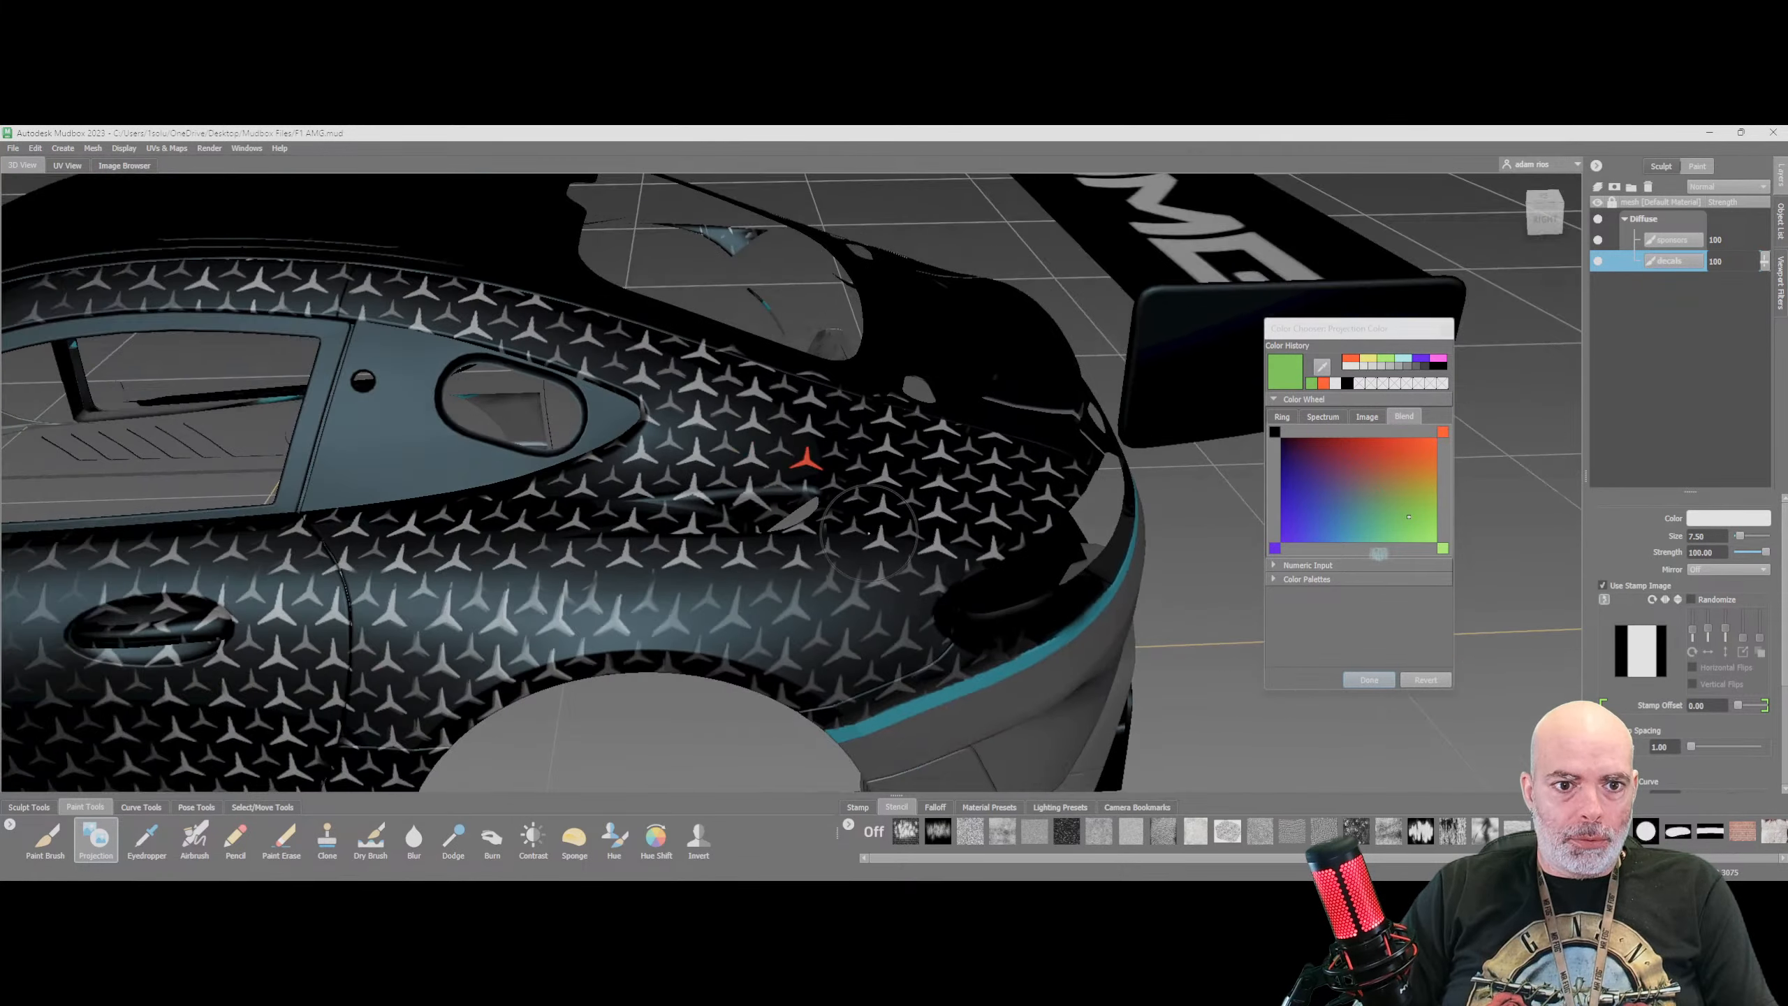
right_click_drag(824, 553, 711, 536, "alt")
middle_click_drag(710, 537, 1380, 469, "alt")
left_click_drag(423, 486, 884, 399, "alt")
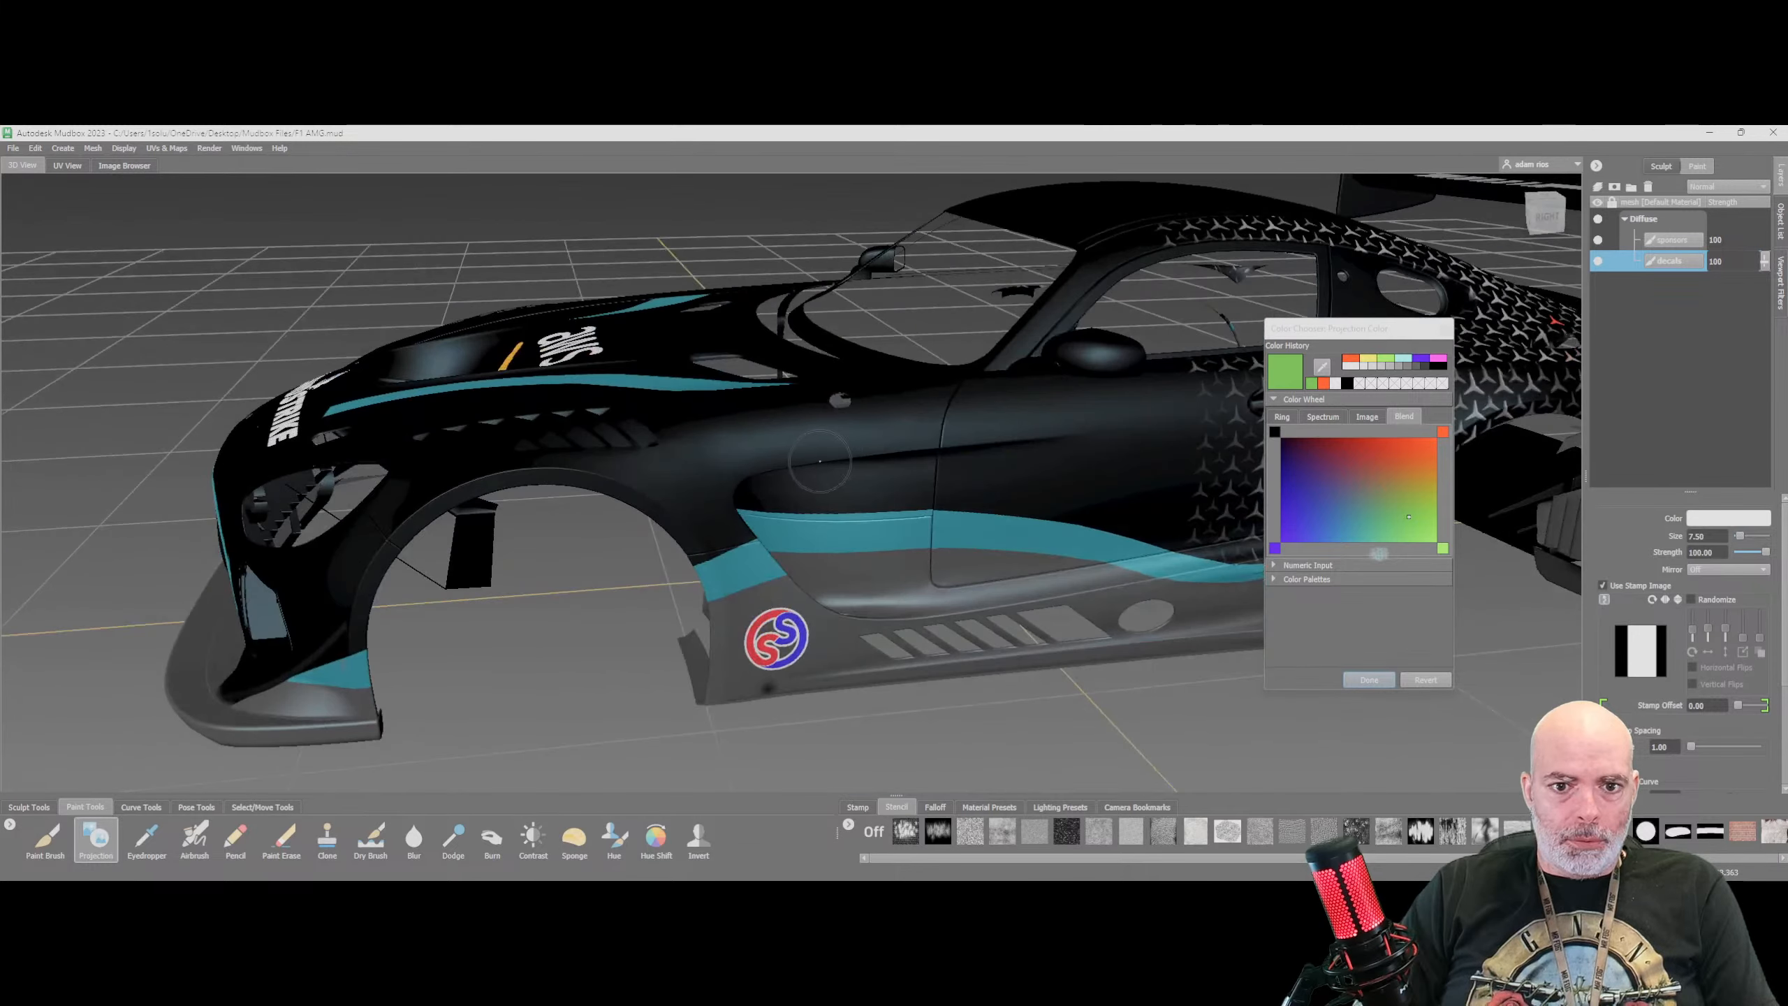
right_click_drag(907, 398, 908, 422, "alt")
middle_click_drag(1187, 560, 908, 589, "alt")
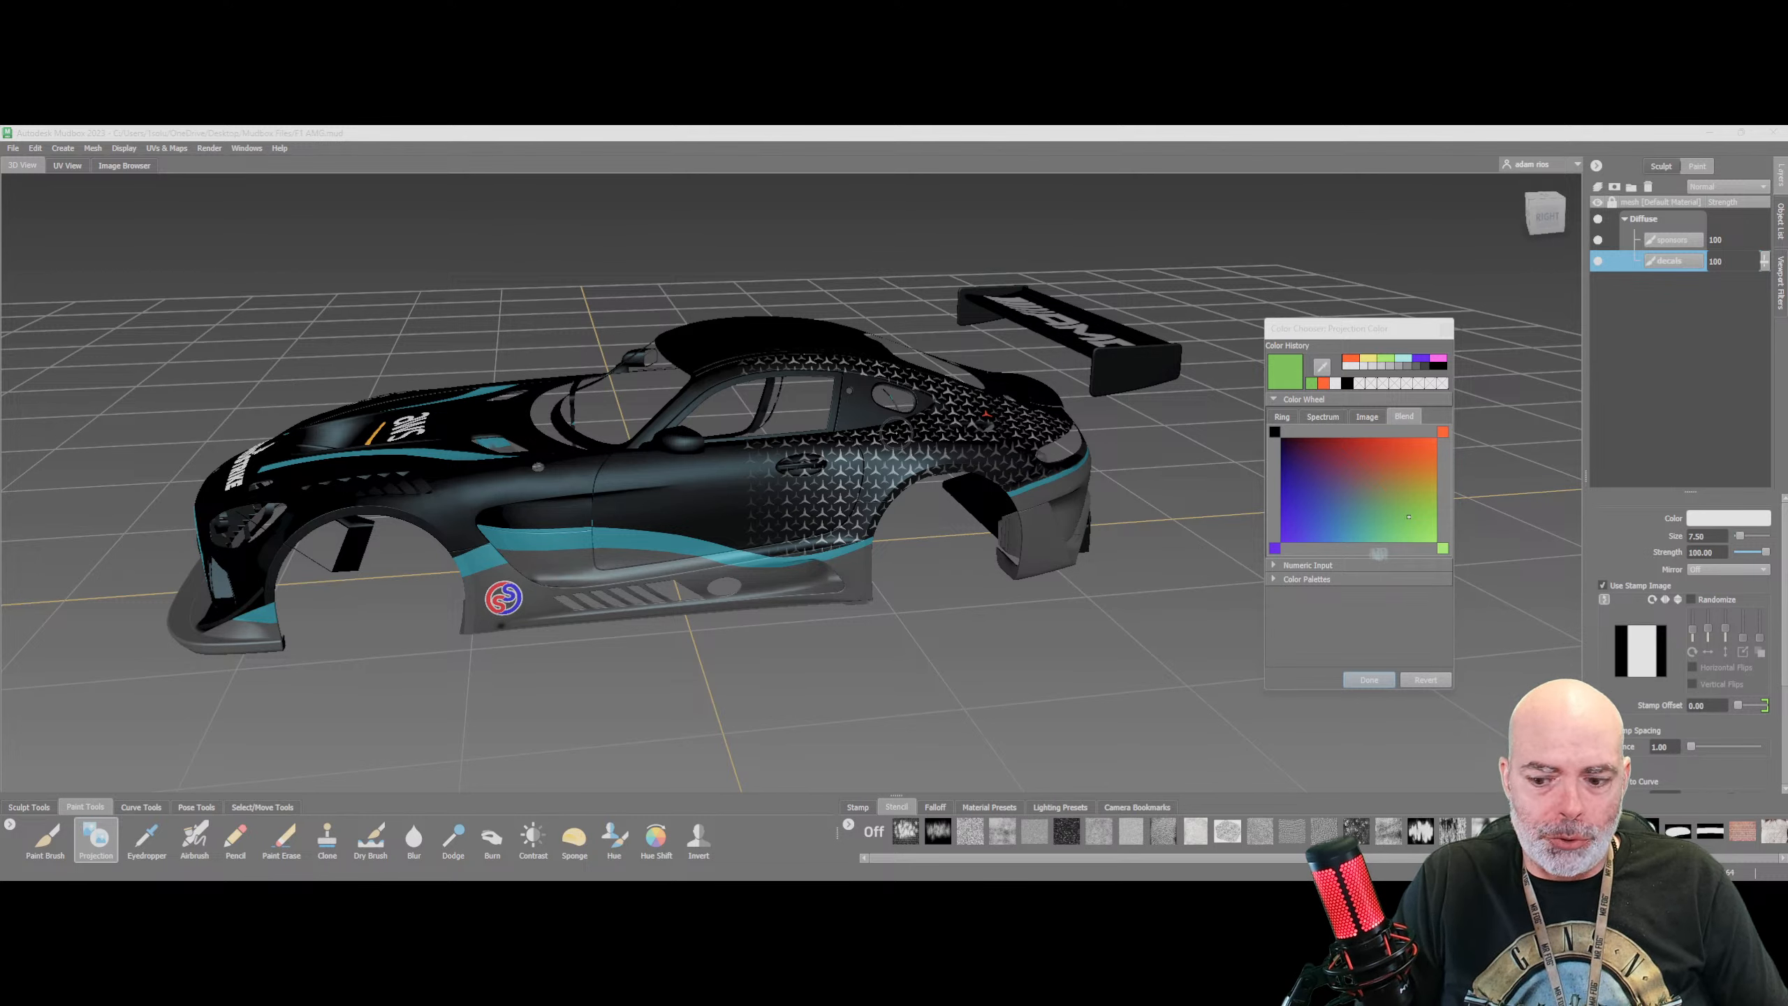
mouse_move(436, 885)
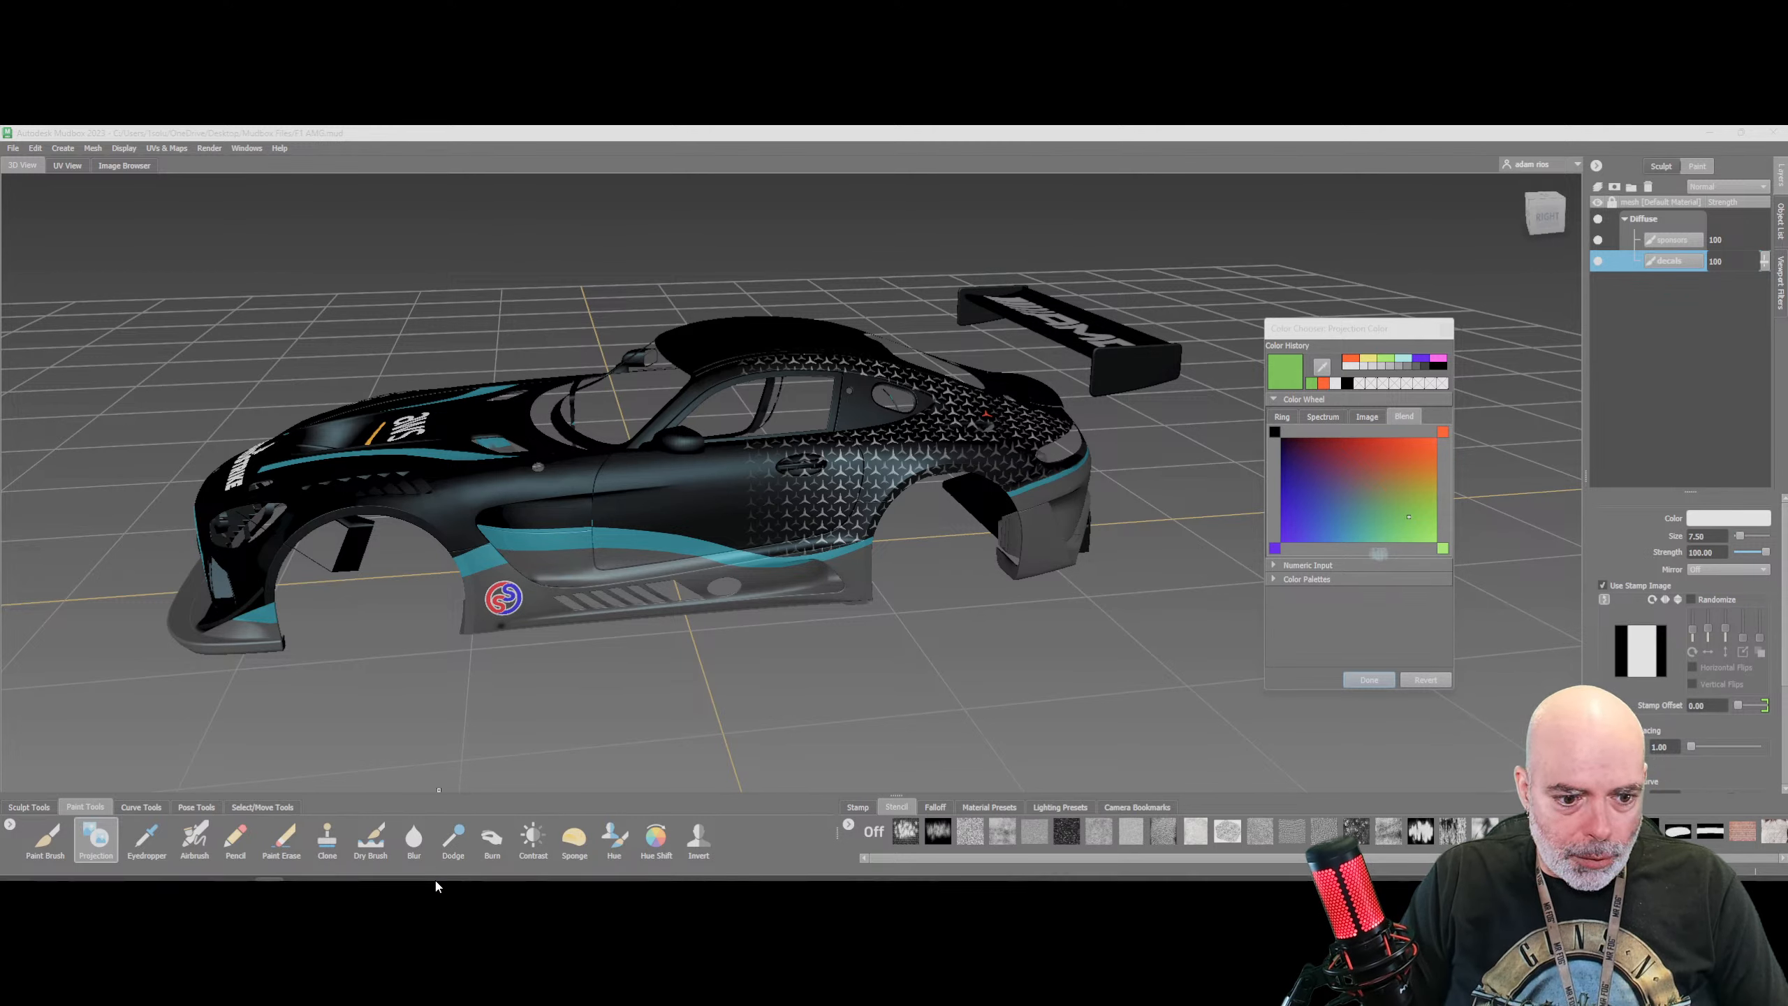